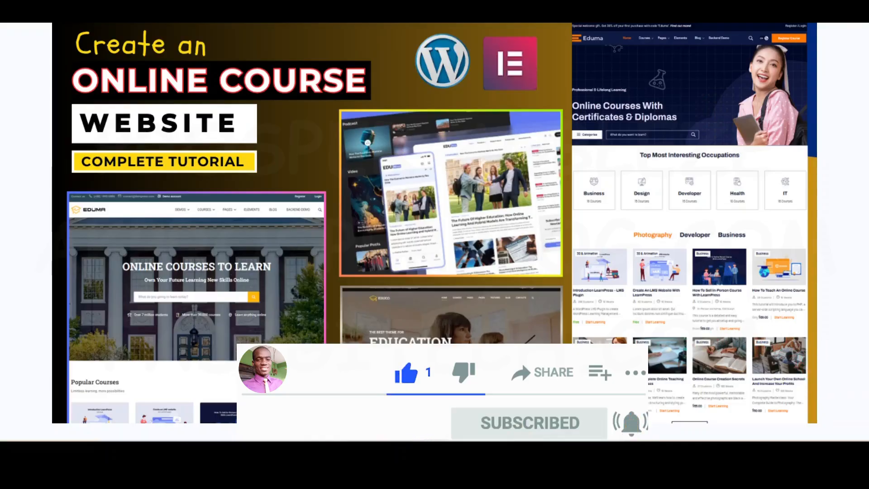
mouse_move(423, 452)
left_click(423, 398)
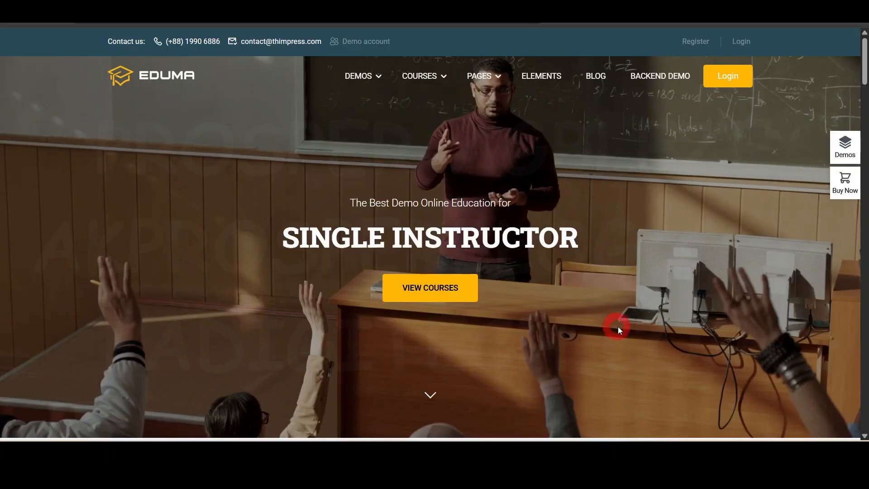
- Look over the header and hero banner of the Eduma Single Instructor demo homepage
scroll(619, 328, "down", 5)
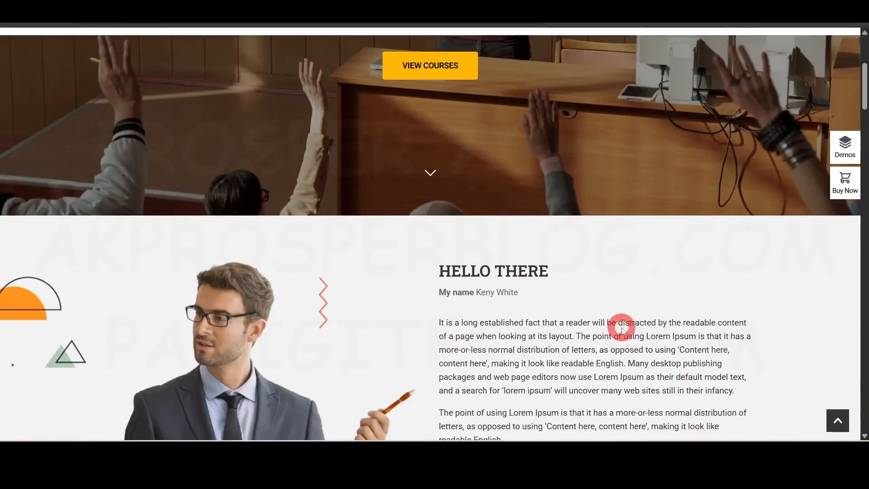
scroll(621, 328, "up", 5)
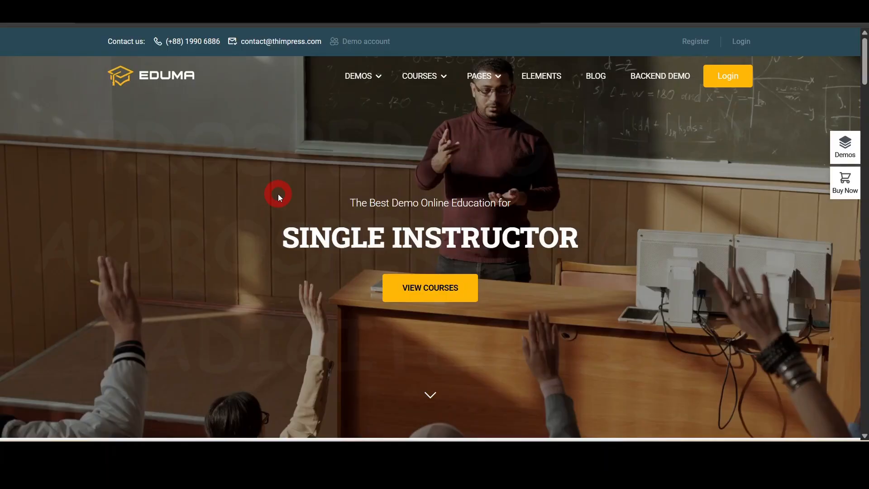
scroll(278, 194, "down", 1)
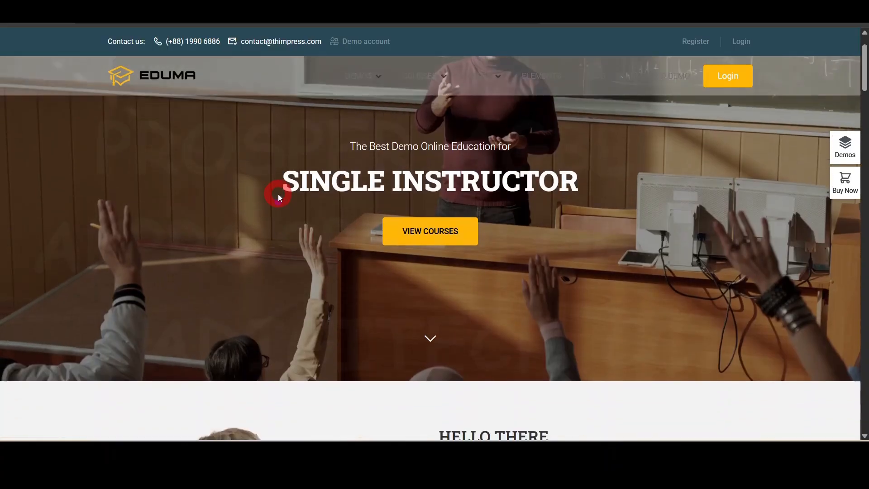
scroll(278, 194, "up", 1)
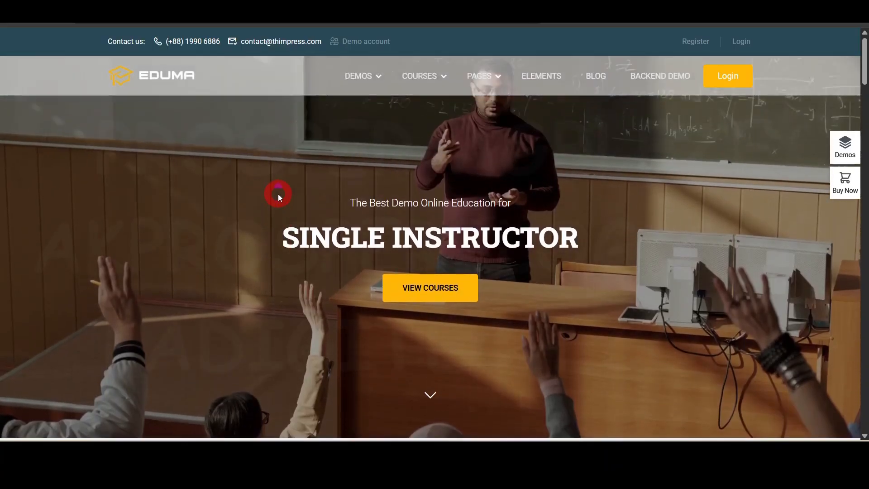
scroll(646, 301, "down", 2)
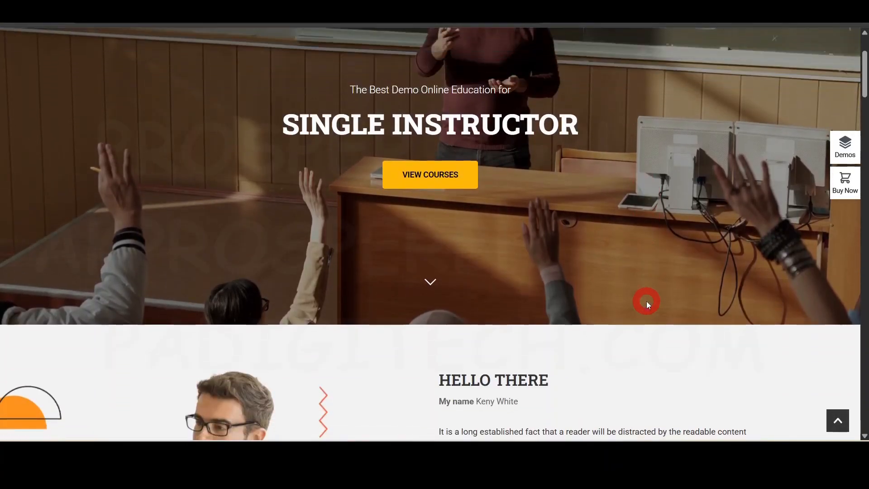
scroll(511, 288, "down", 1)
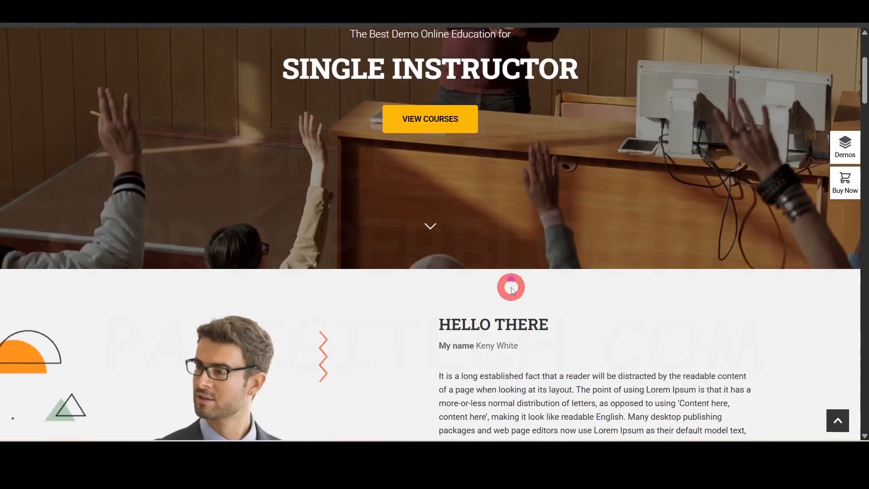
scroll(511, 288, "up", 3)
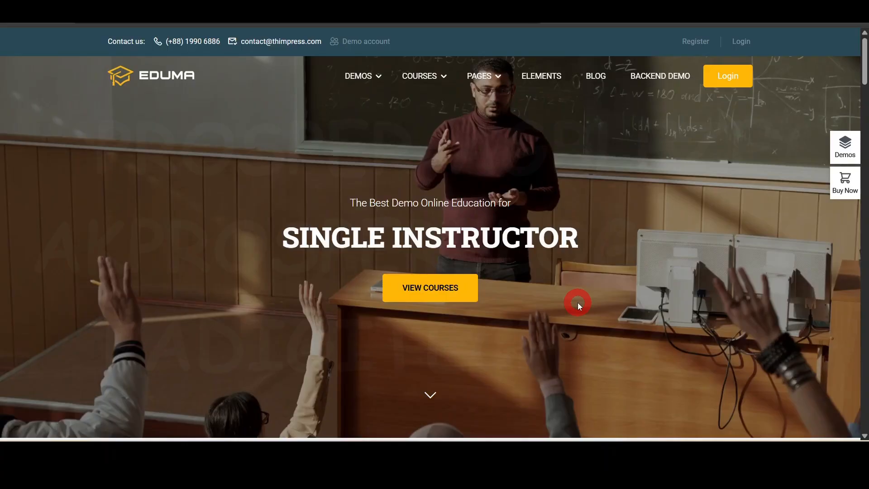
- Examine the "Hello There" instructor introduction, including its portrait, biography text and Read More link
scroll(586, 319, "down", 5)
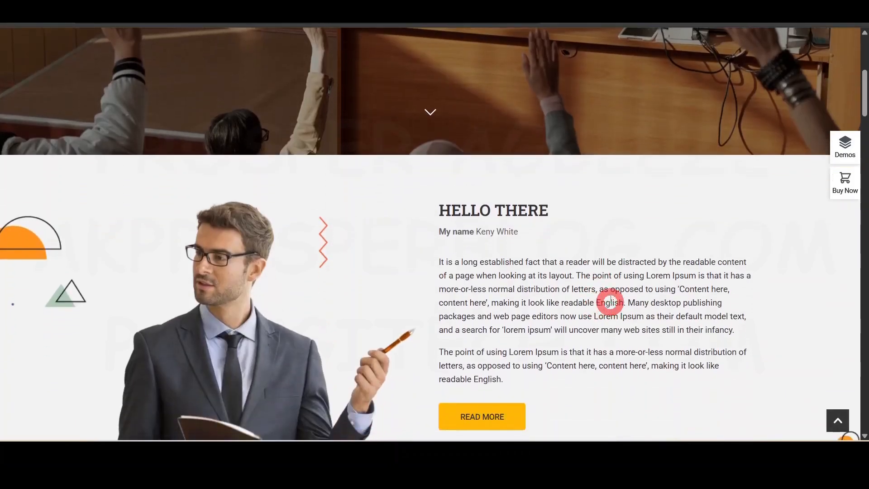
scroll(608, 296, "down", 1)
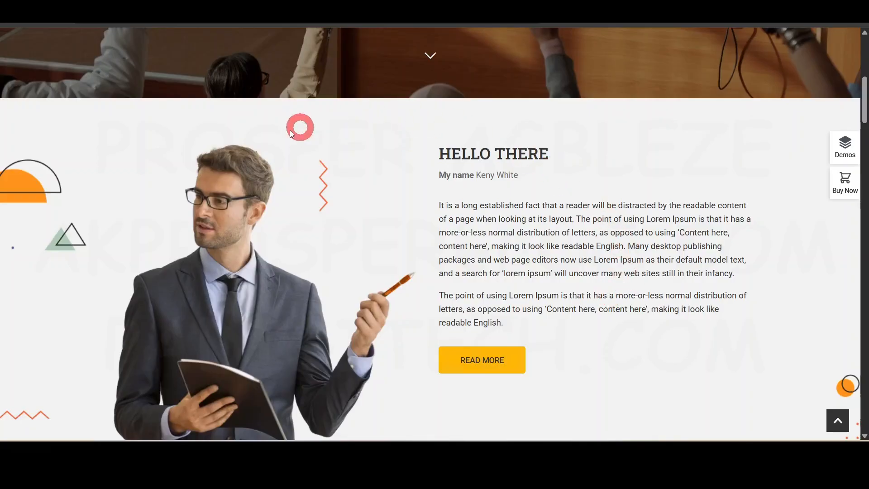
scroll(290, 292, "down", 3)
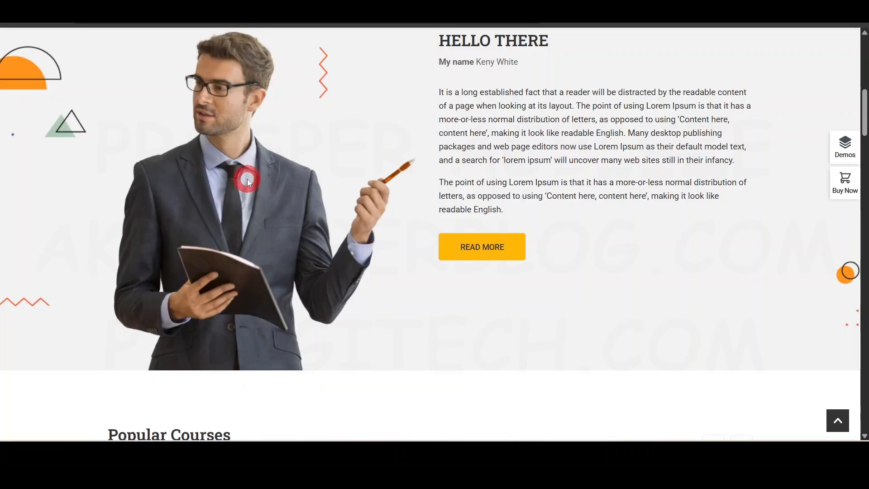
scroll(246, 183, "up", 2)
scroll(246, 183, "up", 1)
left_click_drag(438, 151, 740, 303)
scroll(737, 300, "down", 3)
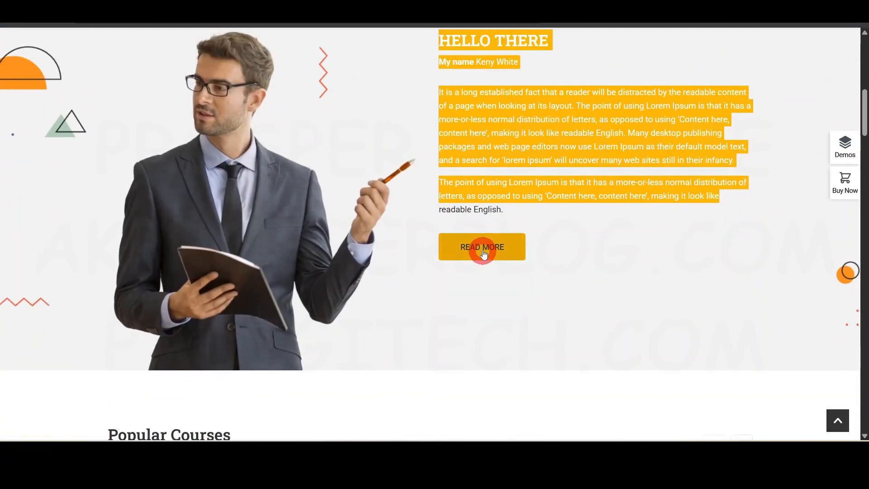
left_click(635, 245)
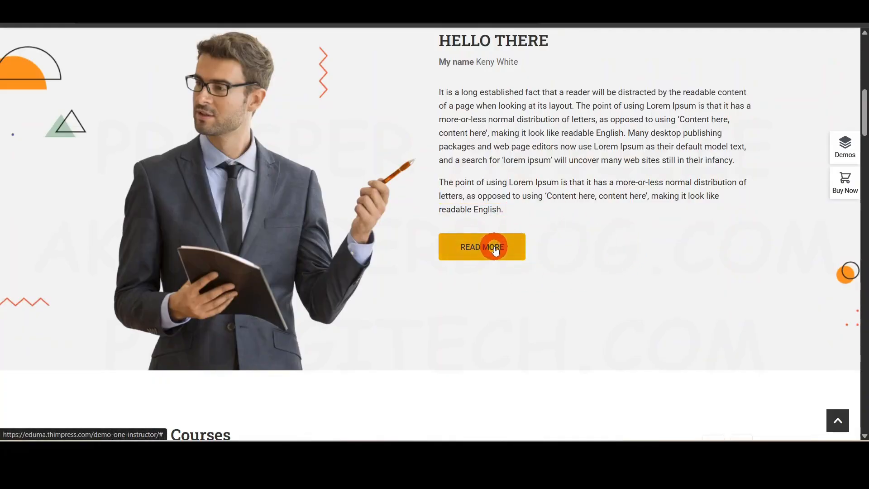
- Examine the Popular Courses section, including its course cards, instructors, prices and the View All link
scroll(495, 250, "down", 1)
scroll(495, 250, "down", 4)
scroll(498, 245, "down", 3)
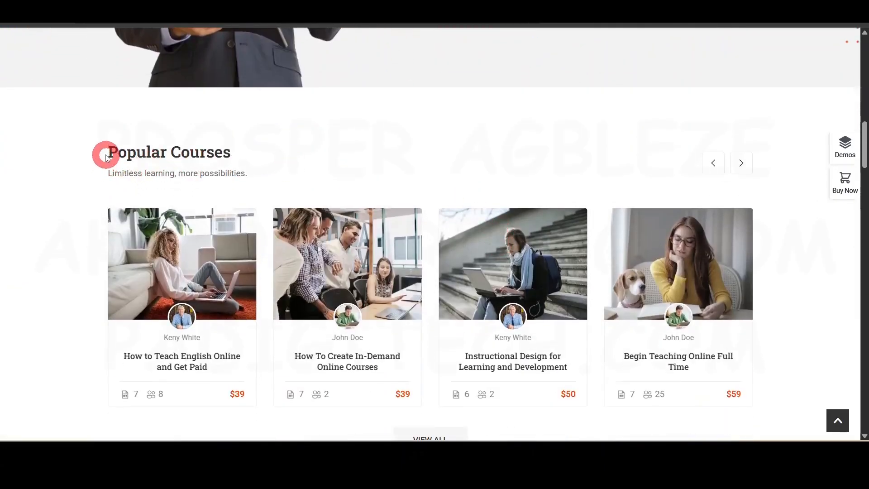
left_click_drag(105, 157, 264, 153)
left_click(301, 170)
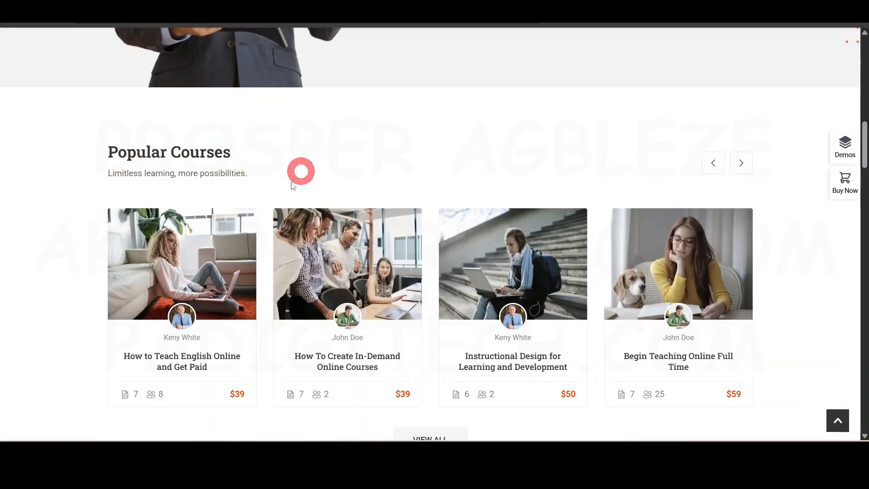
scroll(213, 250, "down", 2)
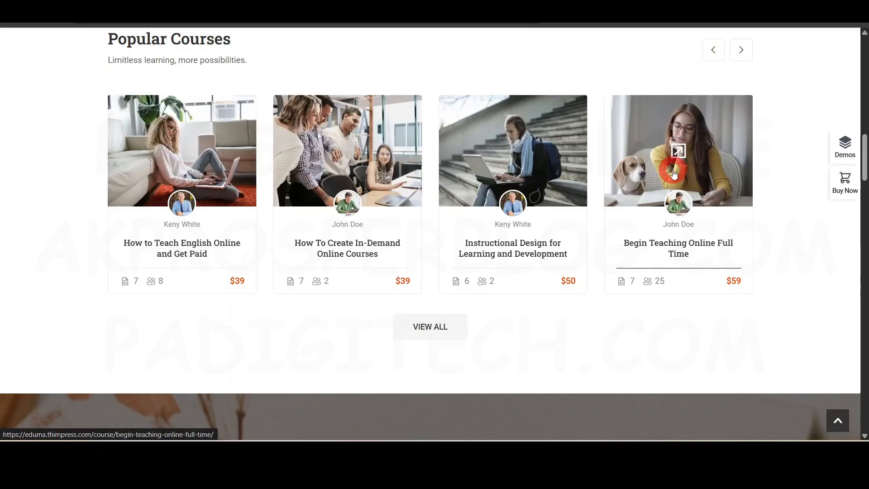
scroll(539, 174, "down", 1)
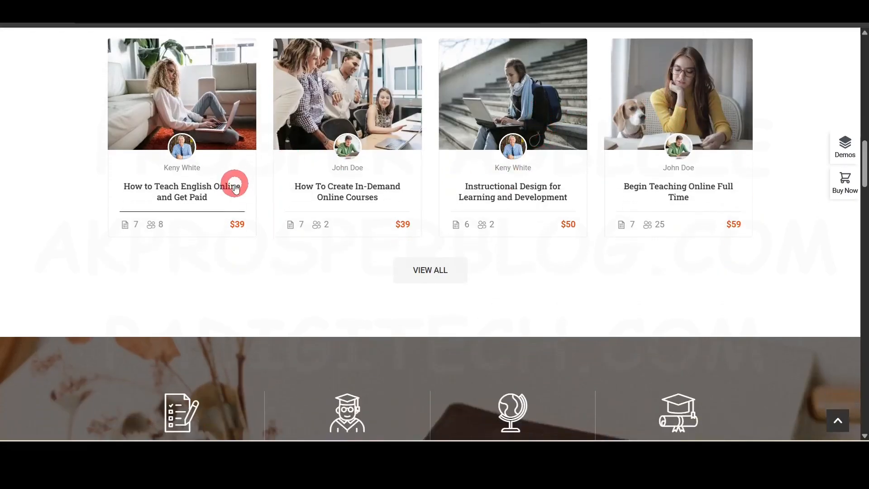
scroll(235, 187, "up", 1)
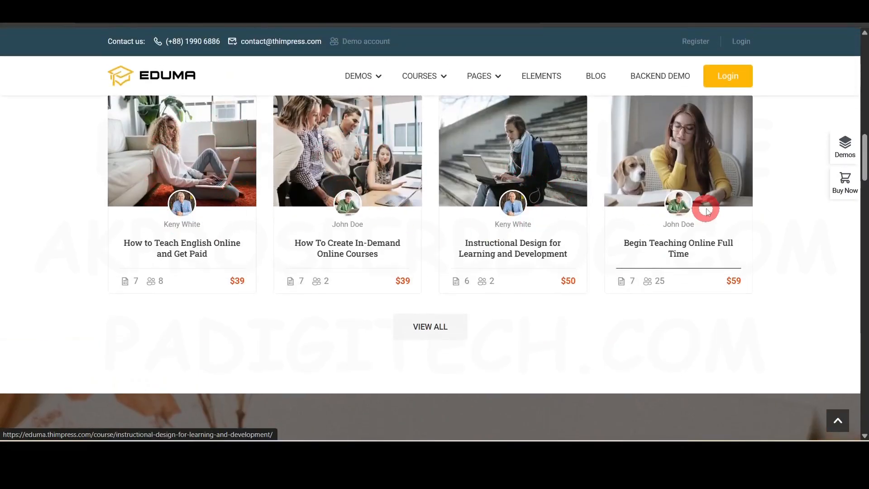
scroll(692, 209, "up", 4)
scroll(290, 288, "down", 2)
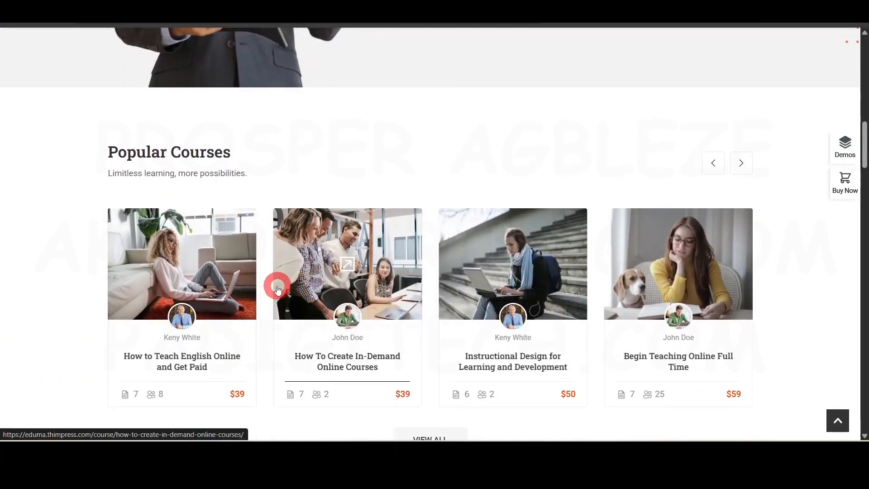
scroll(508, 259, "down", 3)
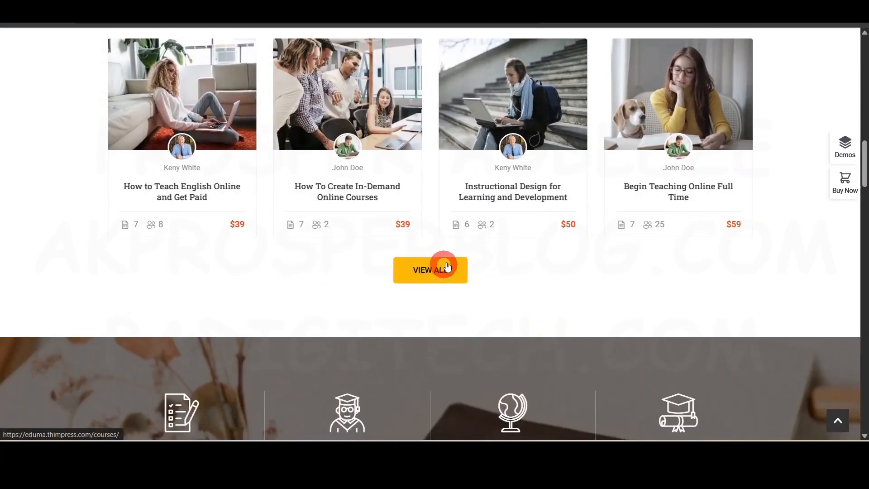
- Review the learner statistics banner and the Learning Objectives section of the demo homepage
scroll(479, 257, "down", 5)
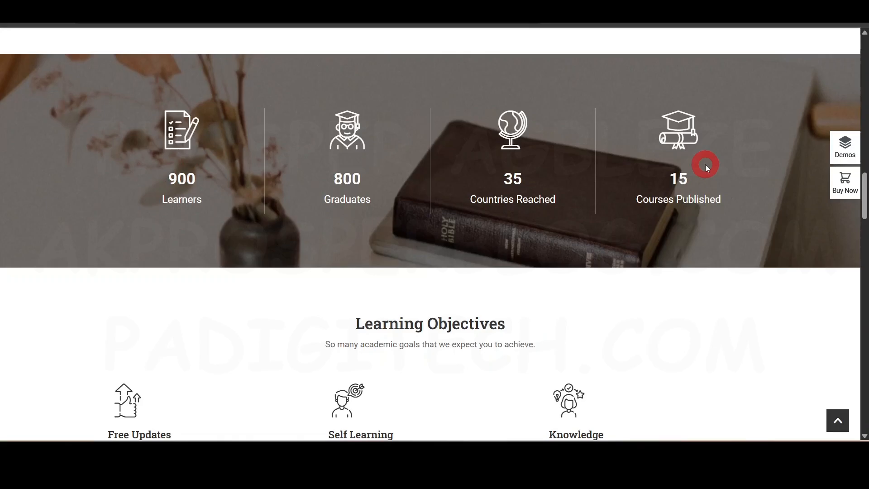
scroll(697, 199, "down", 4)
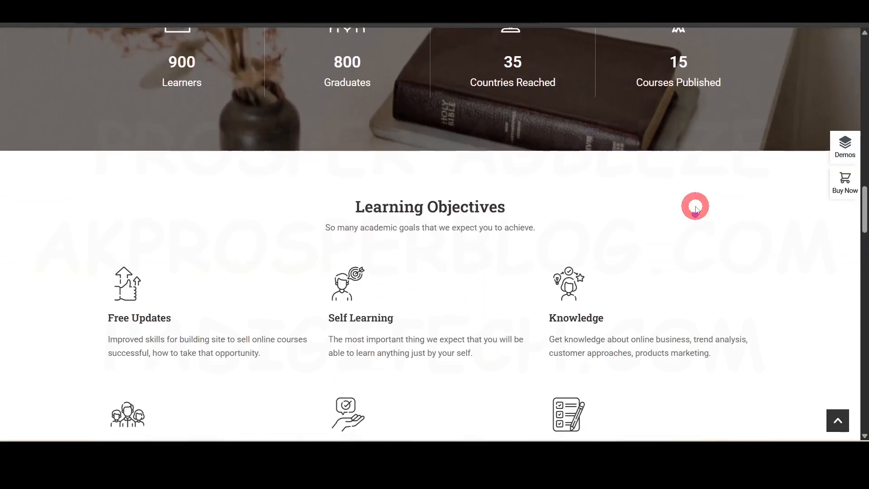
left_click_drag(349, 155, 468, 155)
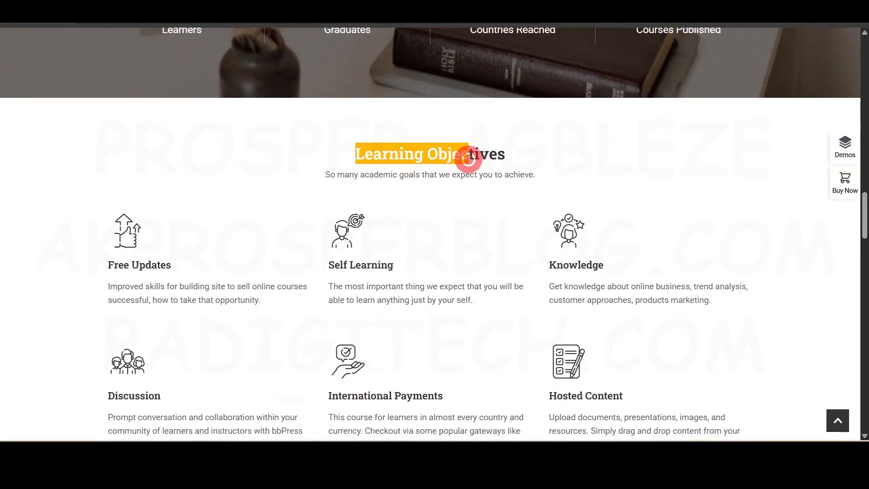
scroll(398, 206, "down", 3)
- Review the "Why Choose Me?" and "Read. Listen. Watch." sections, dismissing the SpotOnTheMouse licence reminder
scroll(398, 206, "down", 6)
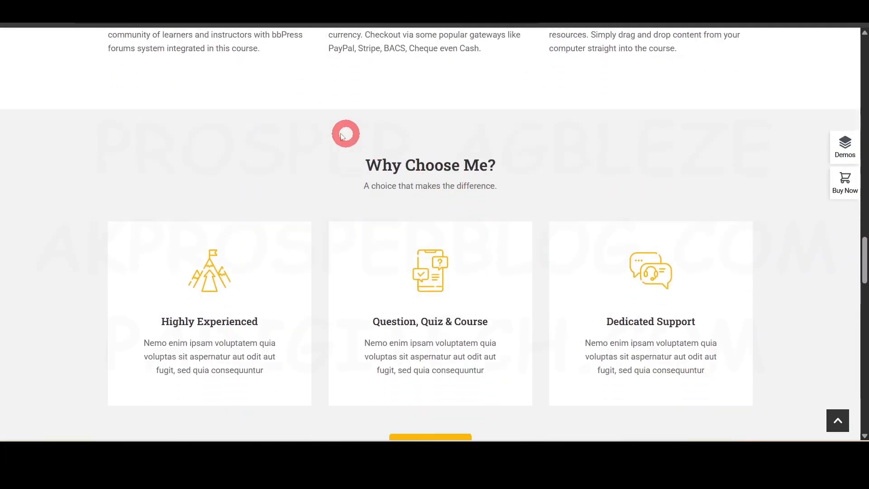
left_click_drag(354, 159, 496, 158)
scroll(314, 165, "down", 3)
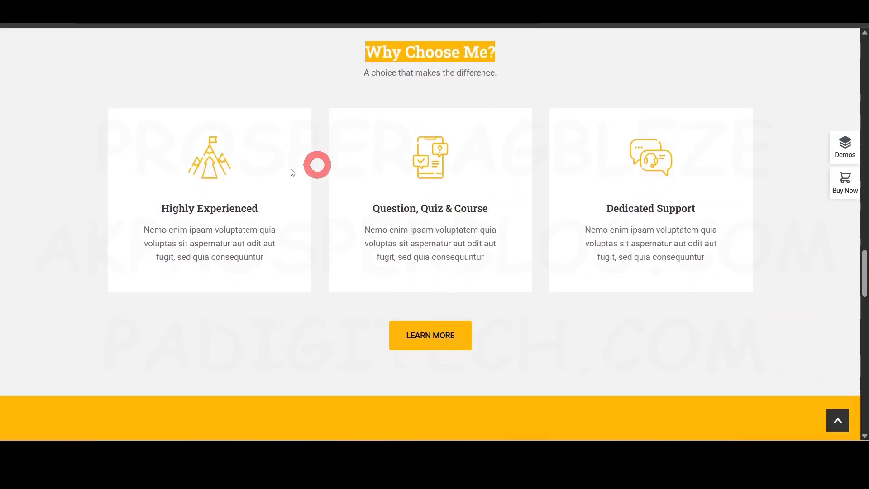
scroll(634, 229, "down", 5)
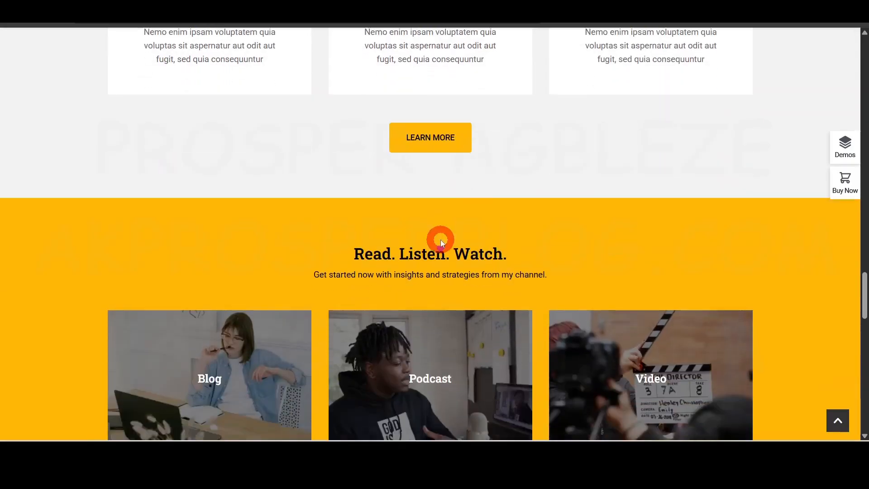
scroll(224, 211, "down", 3)
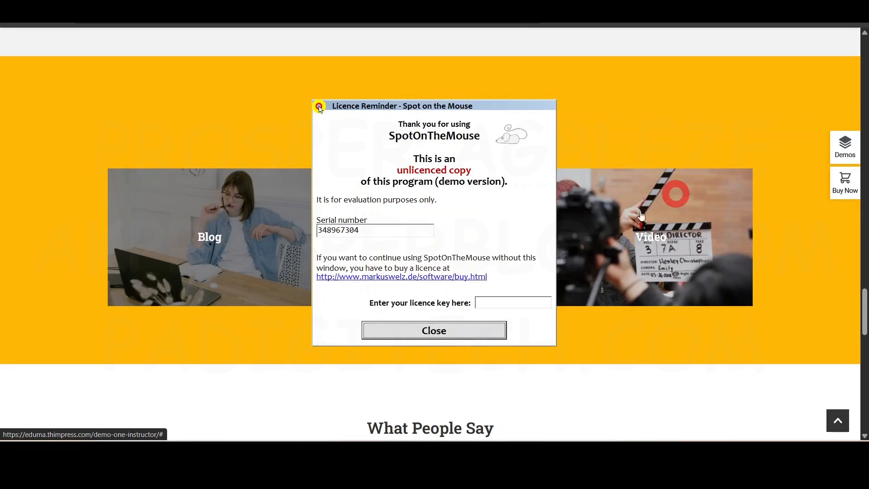
left_click(454, 331)
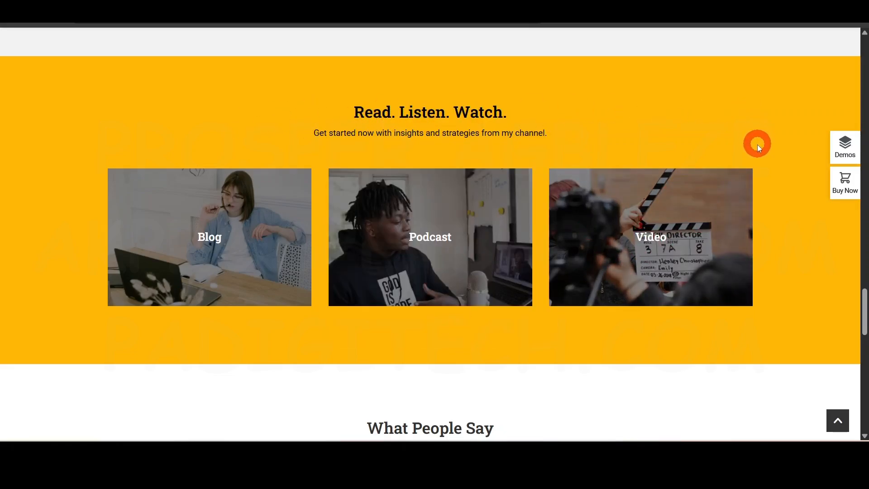
- Review the "What People Say" testimonials and the newsletter subscription section
scroll(758, 167, "down", 6)
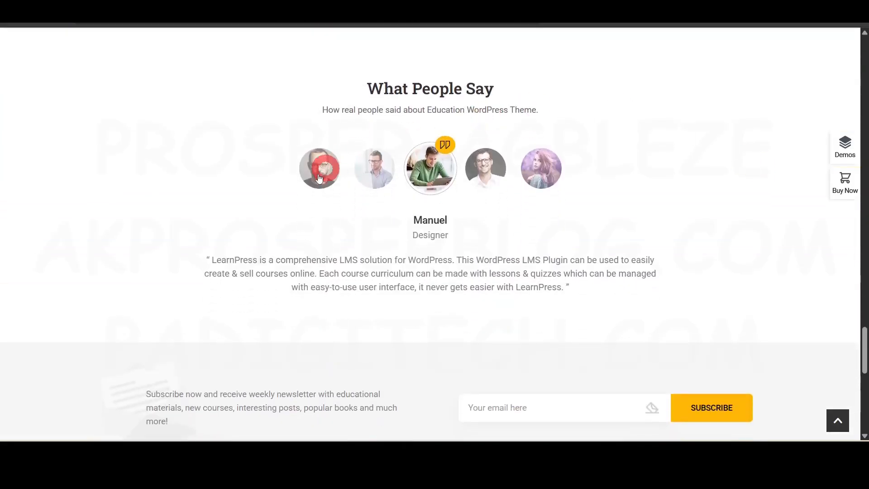
scroll(319, 178, "down", 3)
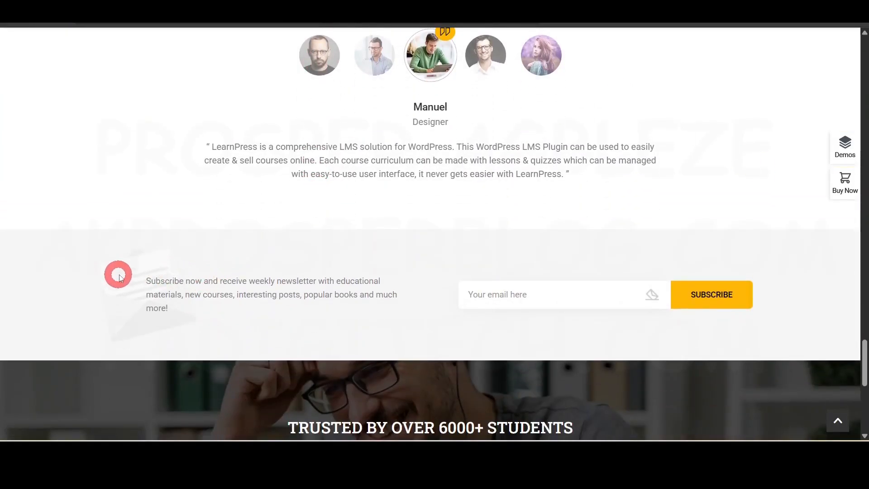
left_click_drag(120, 276, 269, 316)
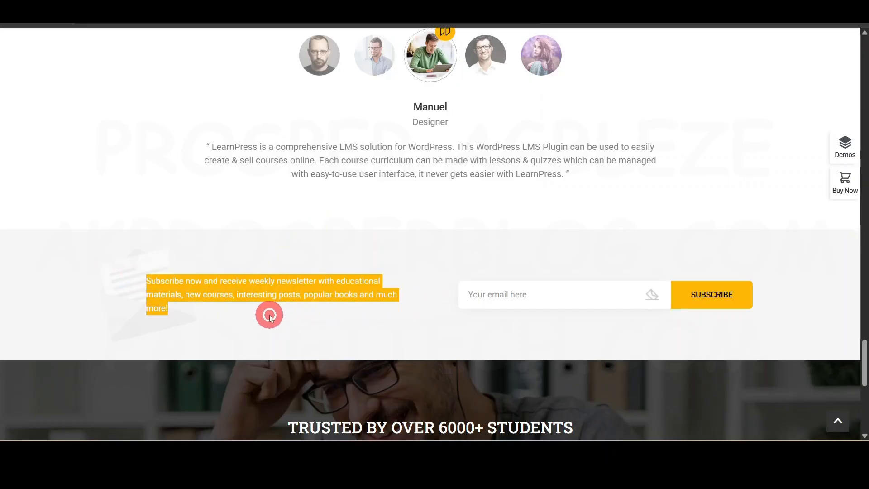
left_click(581, 257)
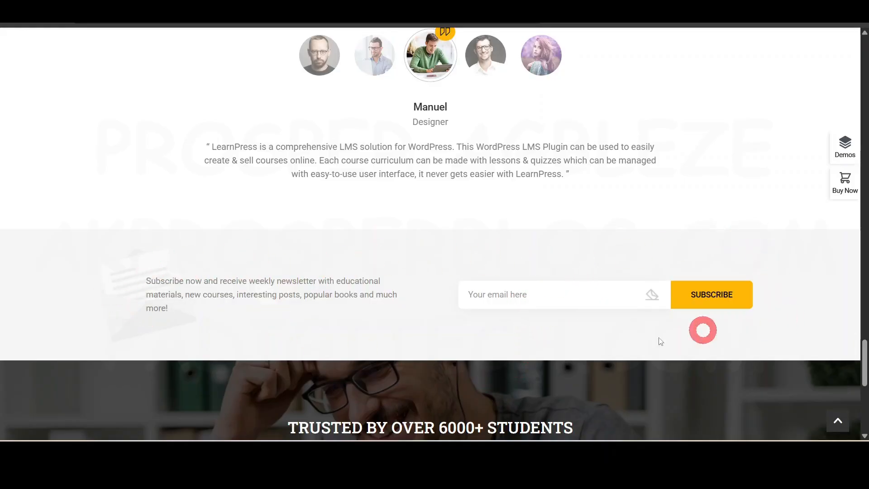
- Review the student trust banner with its Get Started link and the footer's contact details and link columns
scroll(385, 312, "down", 5)
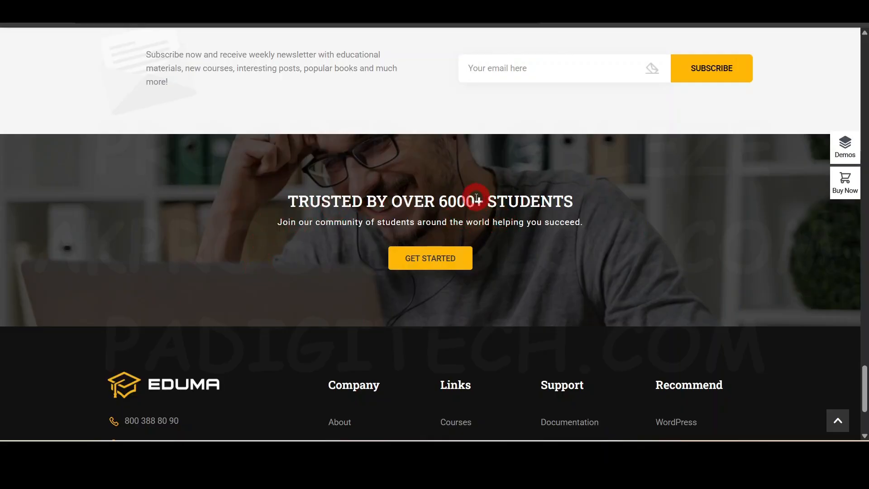
left_click_drag(474, 201, 444, 200)
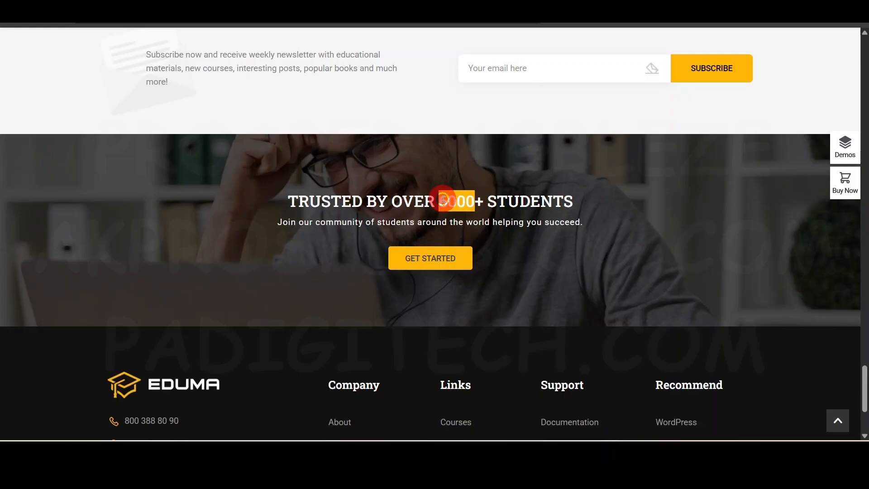
scroll(401, 272, "down", 2)
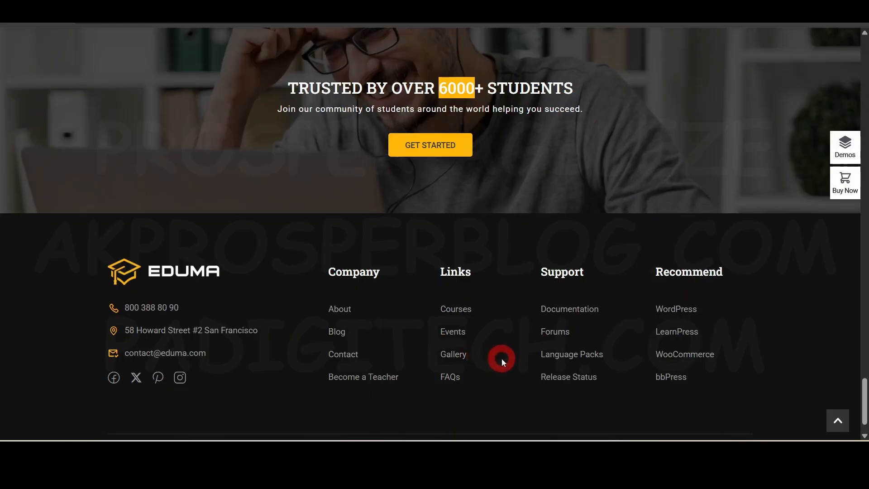
- Review the end of the demo homepage's footer and return to the Single Instructor hero banner
scroll(502, 358, "down", 1)
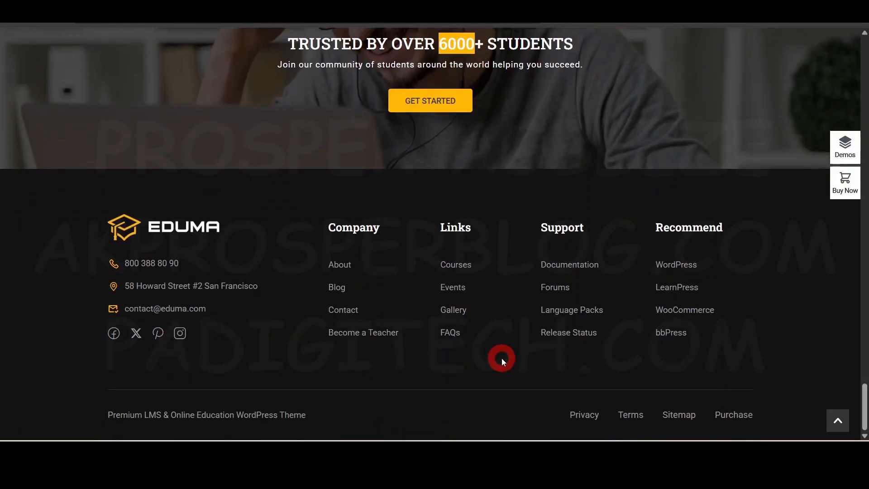
left_click_drag(864, 409, 864, 122)
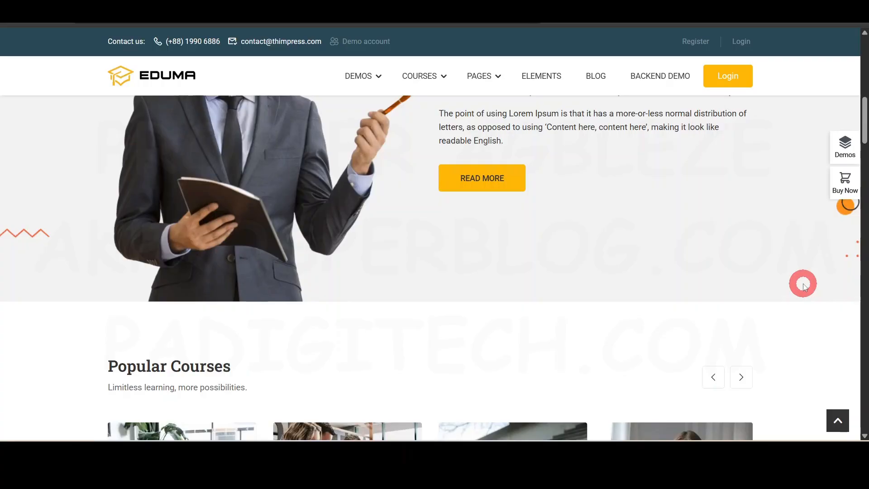
scroll(661, 308, "up", 4)
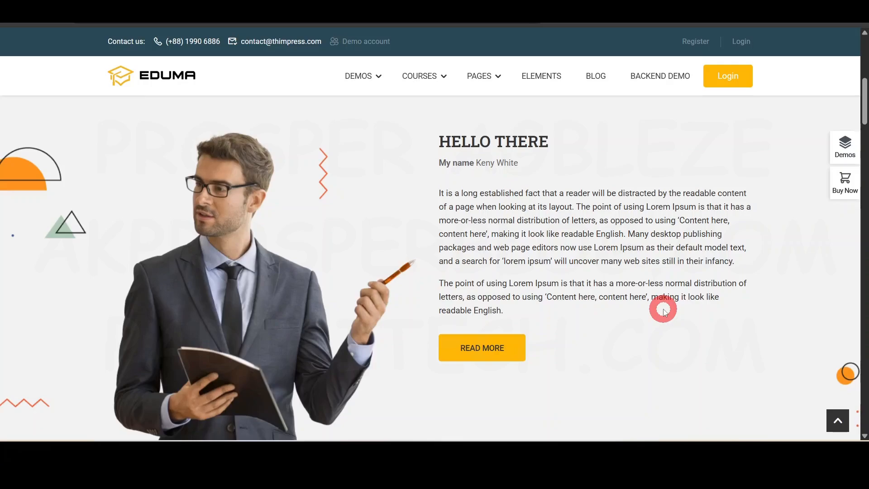
scroll(662, 313, "up", 5)
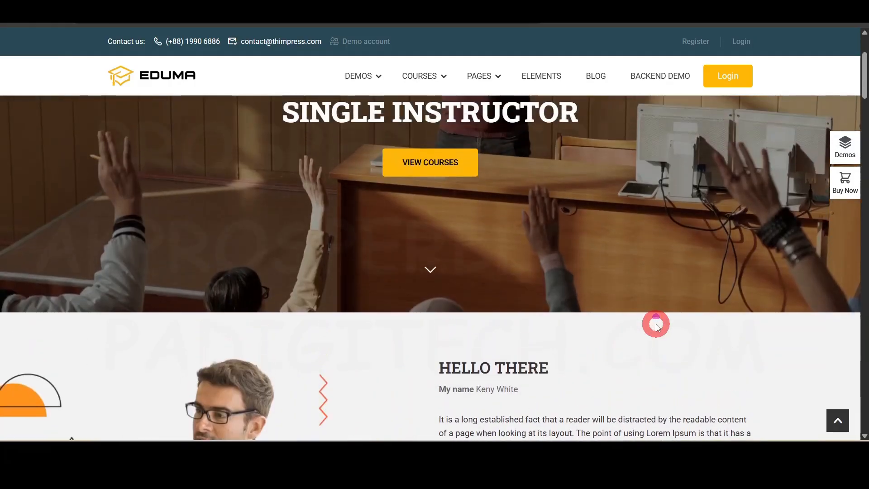
scroll(655, 324, "up", 3)
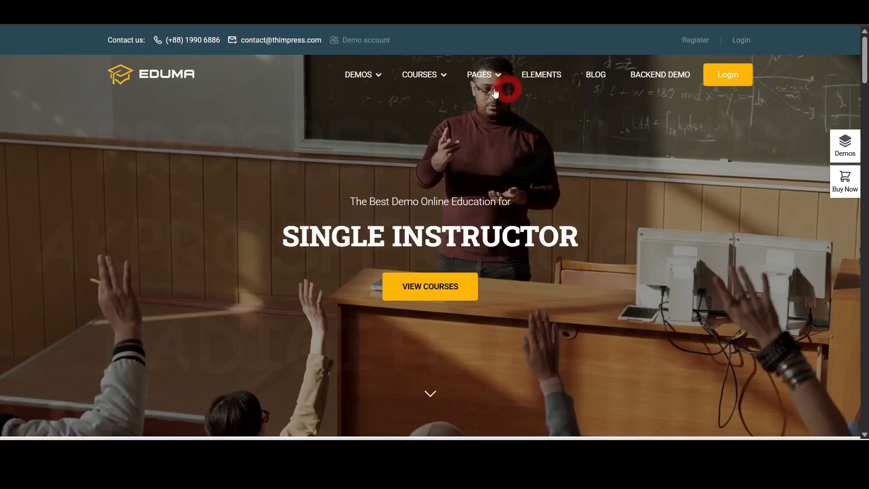
- Review the demo homepage's Single Instructor headline, instructor introduction and Popular Courses section, and return to the beginning of the page
left_click_drag(252, 248, 612, 258)
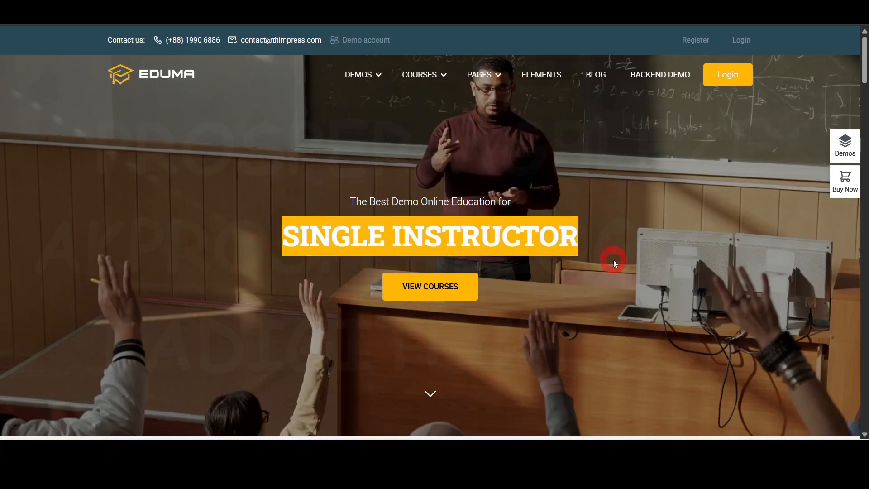
scroll(240, 355, "down", 5)
scroll(240, 355, "down", 3)
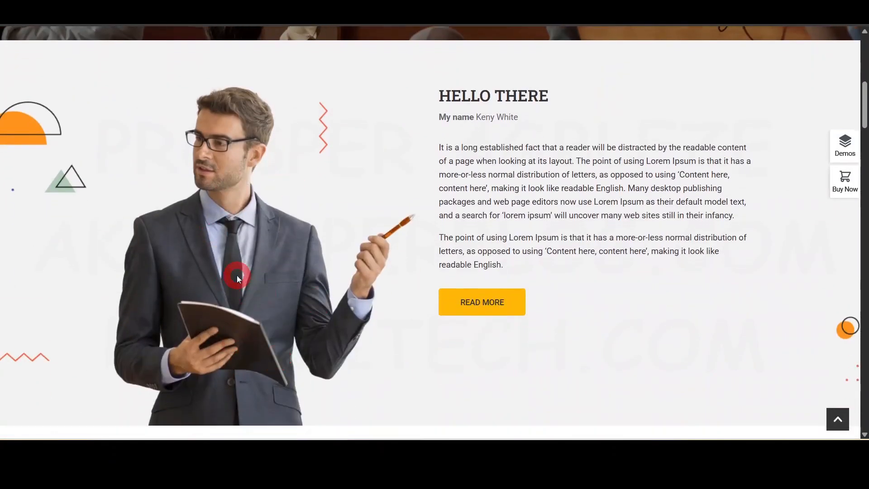
scroll(237, 276, "down", 6)
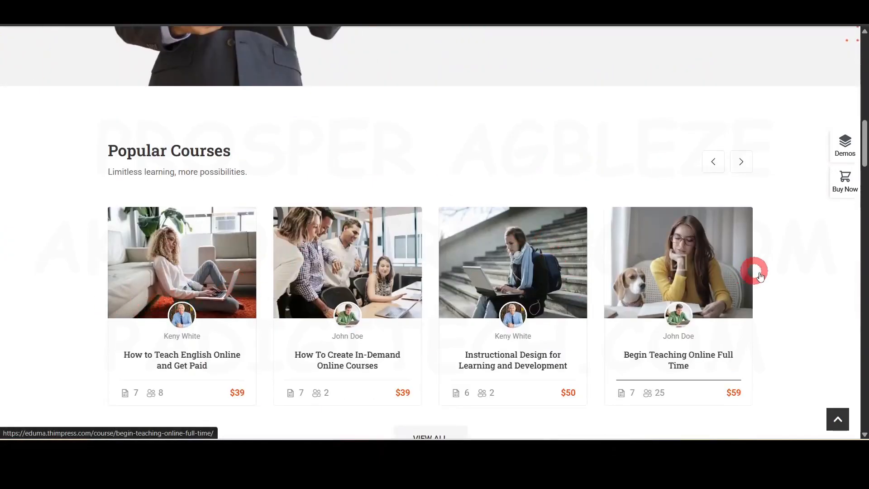
scroll(800, 287, "down", 1)
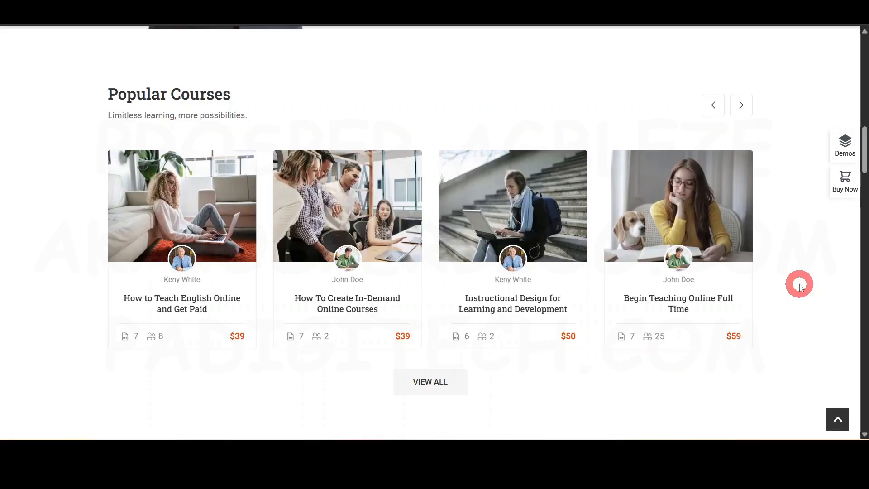
scroll(865, 163, "down", 2)
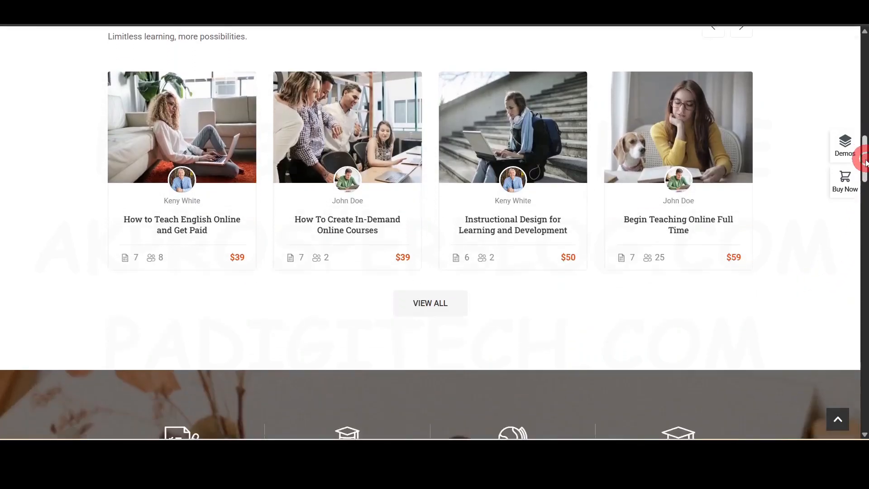
left_click_drag(865, 163, 860, 50)
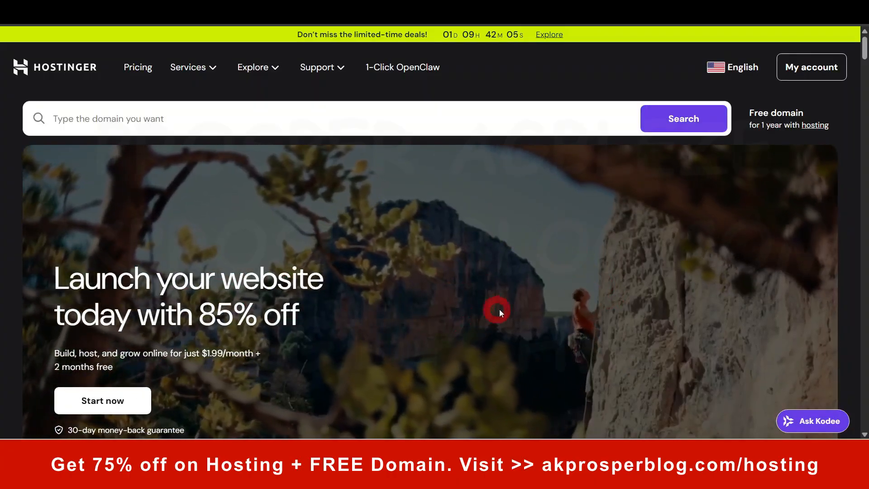
- On the Hostinger website, go to the hosting plans through the Start now offer and return to the beginning of the homepage
scroll(529, 305, "down", 2)
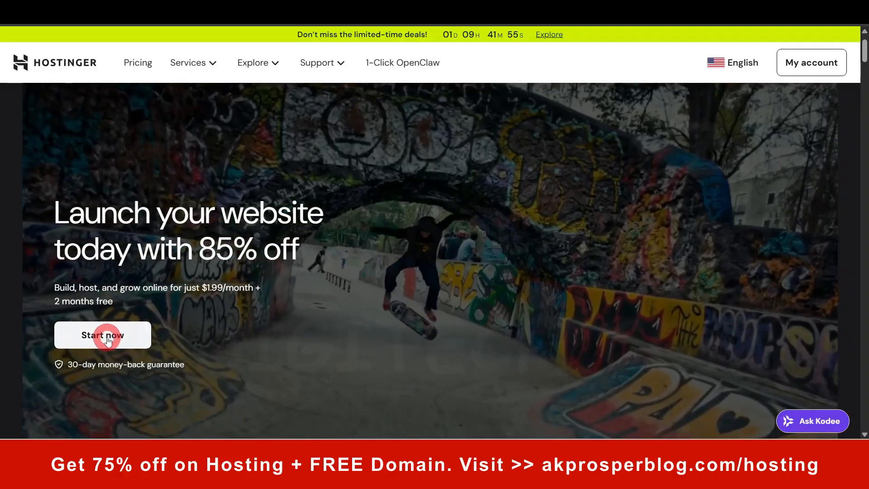
left_click(106, 336)
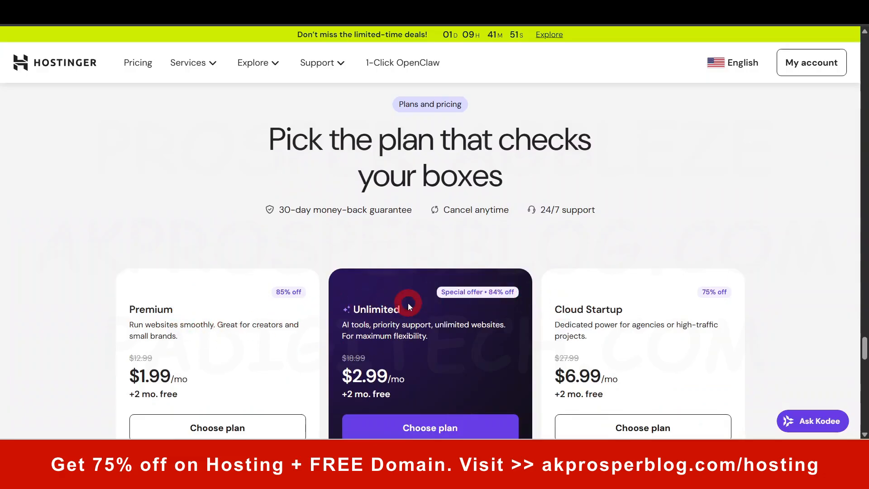
left_click_drag(862, 348, 862, 40)
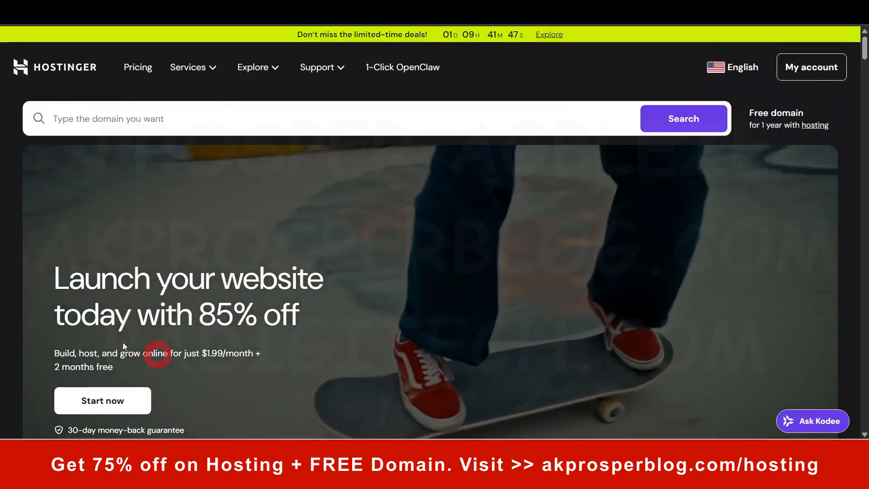
- Browse the Hostinger homepage's domain, WordPress, AI and email sections through to the hosting plans and pricing
scroll(339, 335, "down", 10)
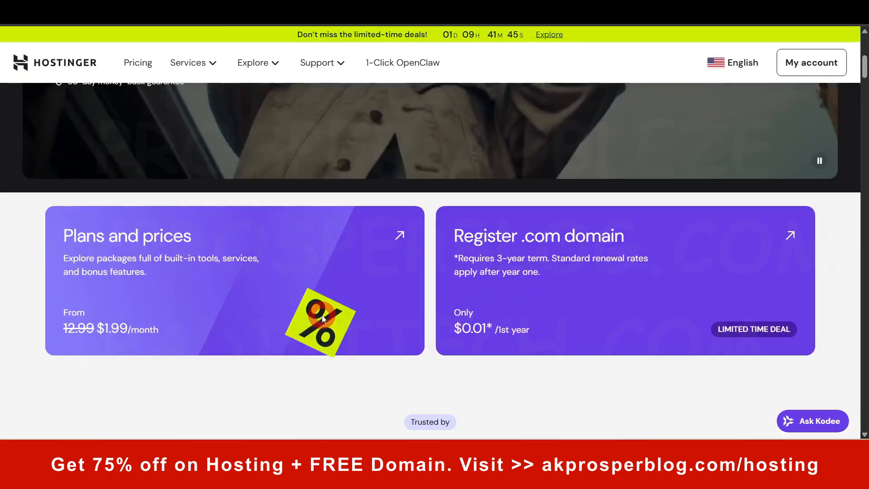
scroll(417, 345, "down", 15)
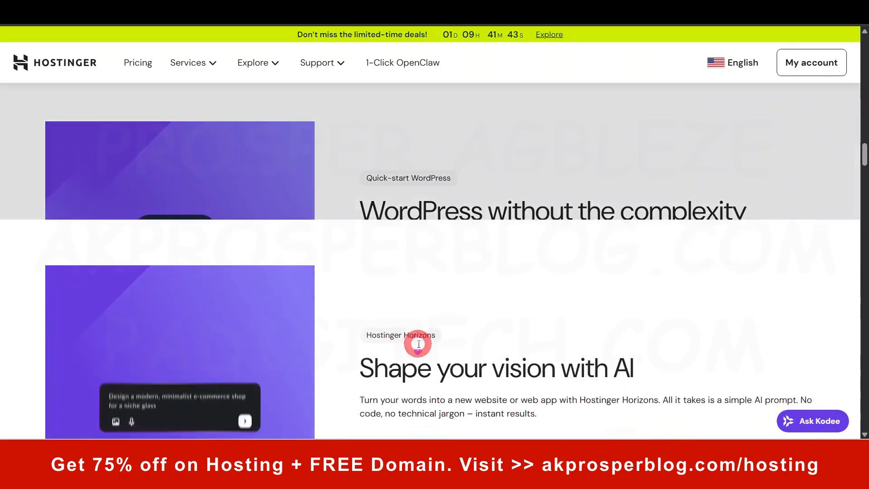
scroll(417, 344, "down", 15)
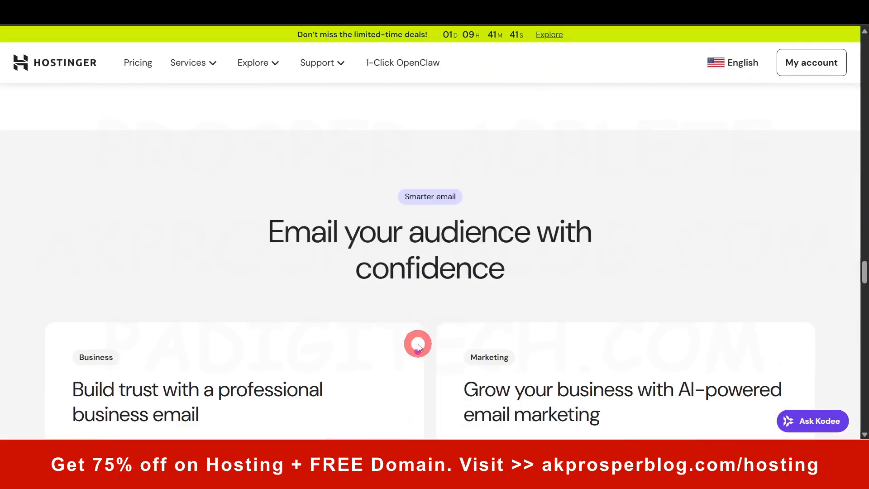
scroll(418, 346, "down", 15)
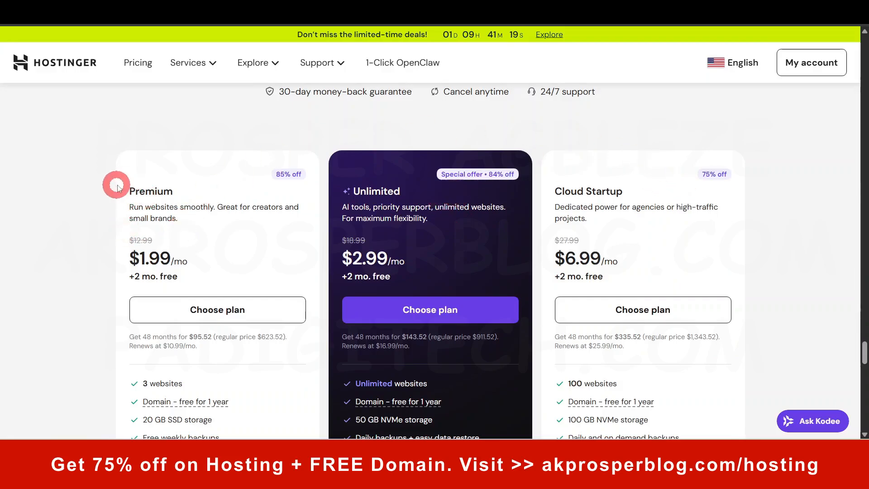
- Compare the Premium, Unlimited and Cloud Startup hosting plans by name and price
left_click_drag(129, 191, 223, 197)
left_click_drag(353, 192, 369, 192)
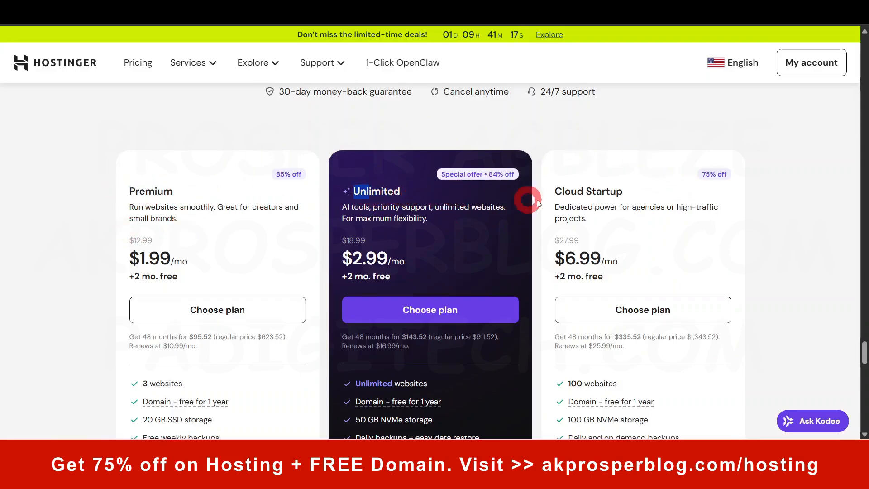
left_click_drag(554, 190, 614, 191)
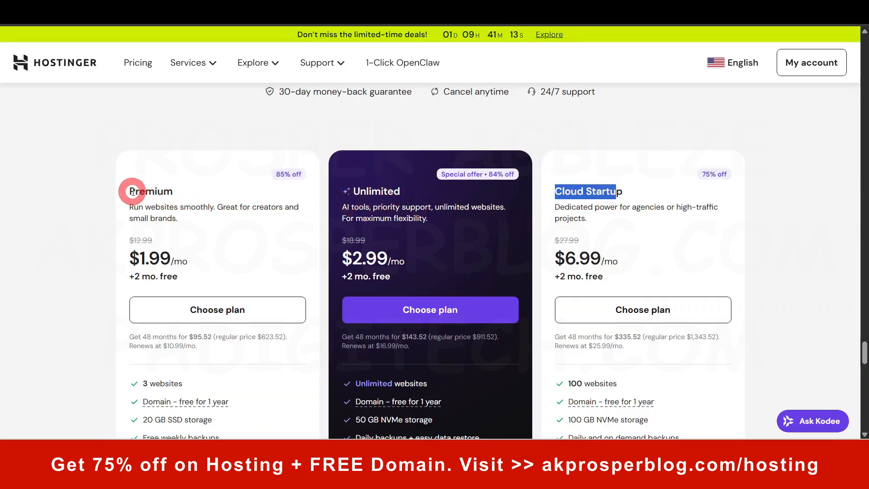
left_click_drag(130, 190, 163, 191)
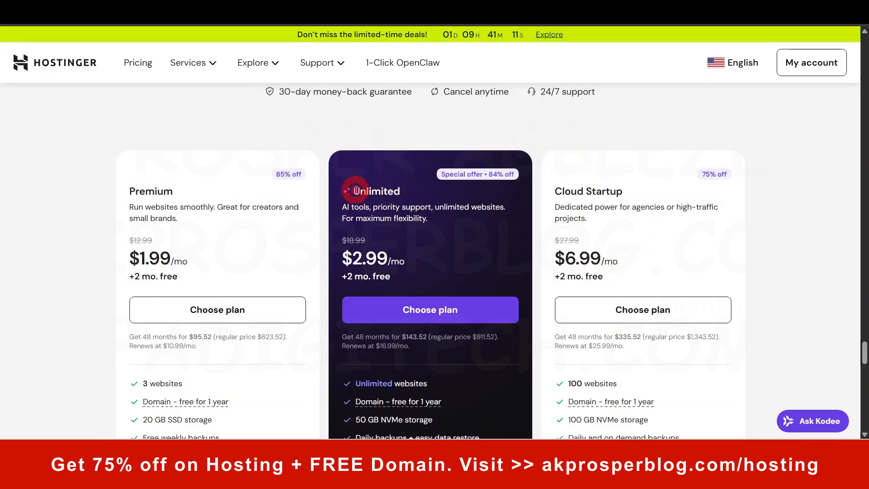
left_click_drag(554, 190, 606, 186)
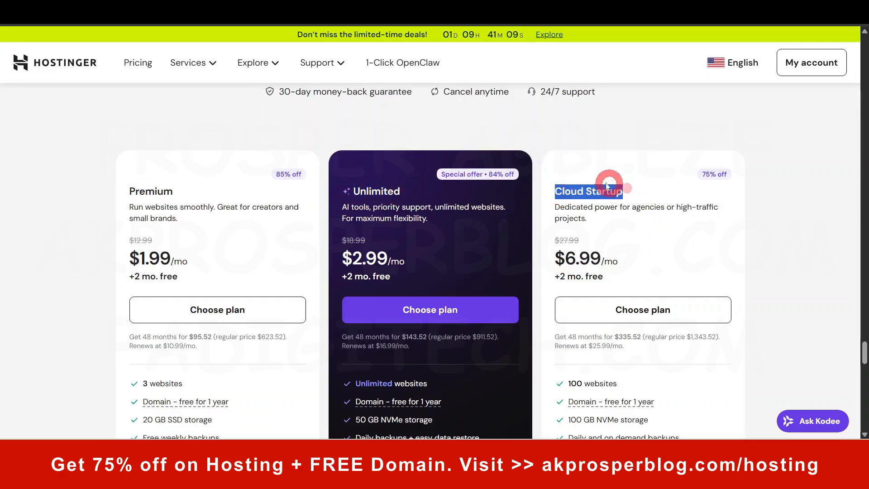
left_click(429, 130)
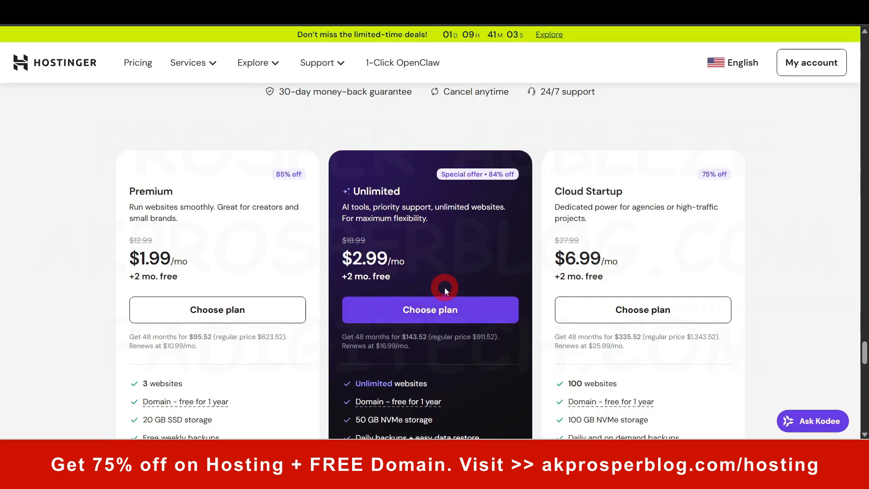
- Examine the Unlimited plan's features, including its website allowance, free domain offer, storage and backups, against the other plans
scroll(448, 287, "down", 1)
scroll(500, 301, "down", 2)
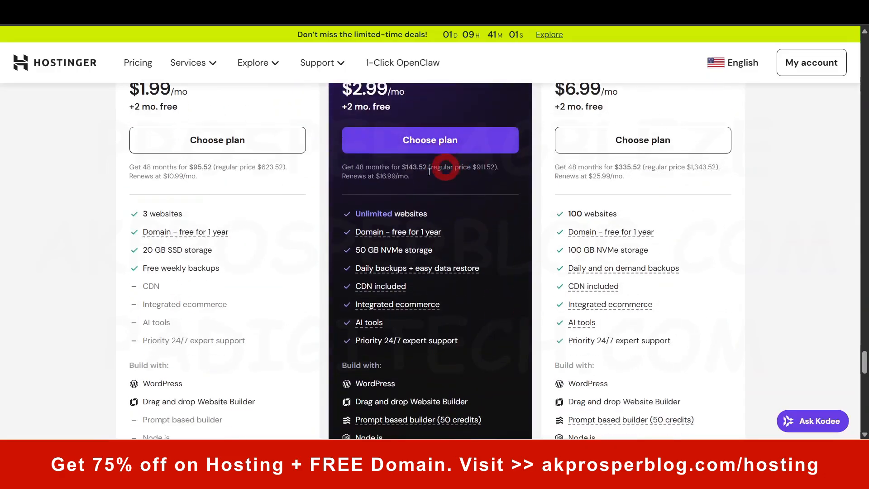
scroll(457, 210, "up", 3)
left_click_drag(360, 181, 392, 188)
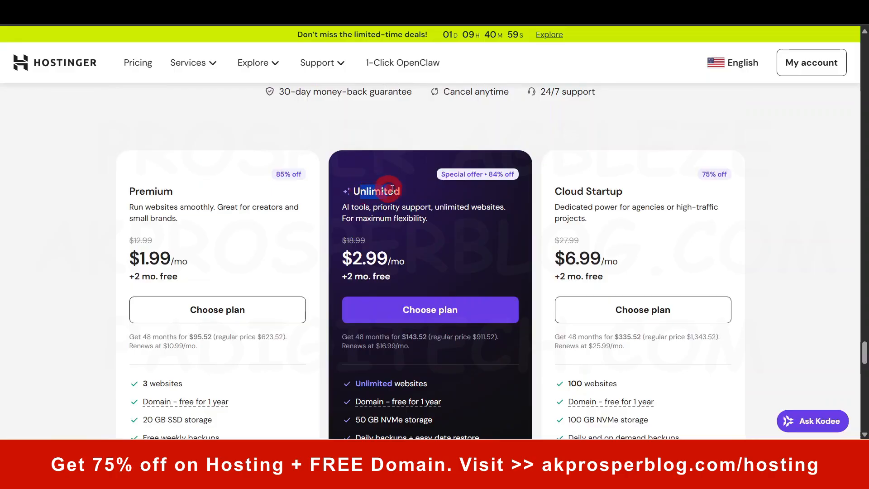
scroll(456, 204, "down", 3)
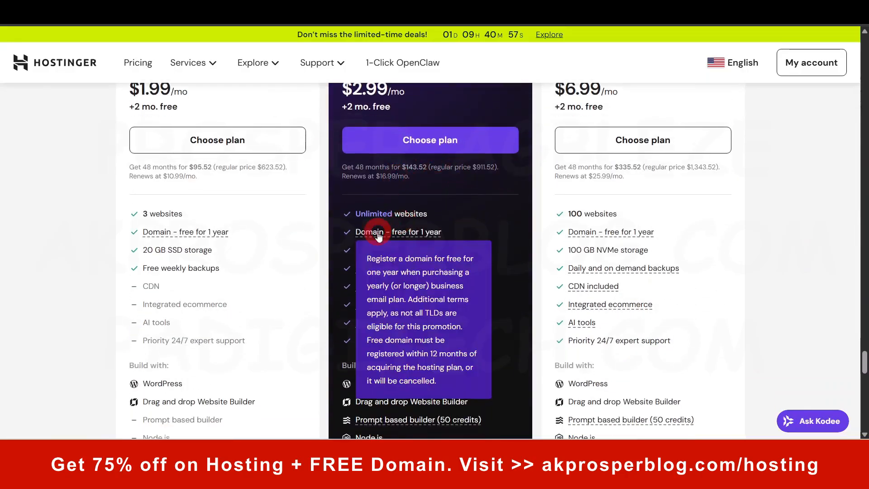
left_click_drag(367, 213, 427, 213)
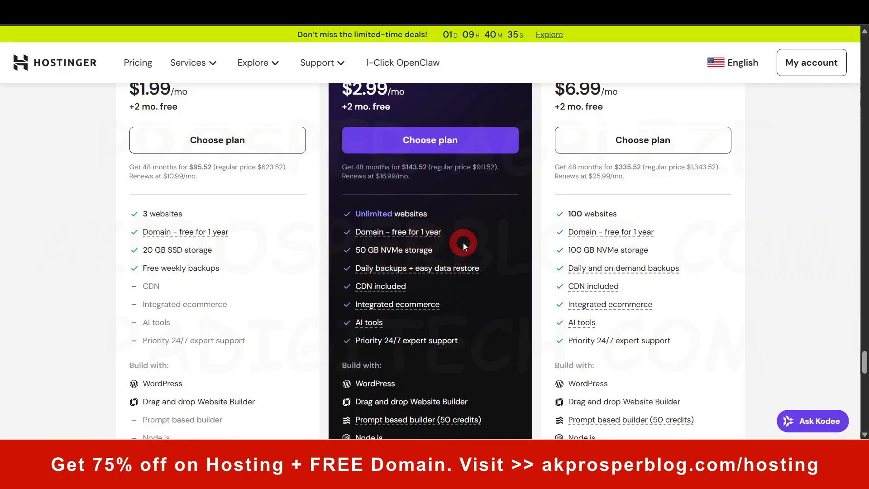
scroll(246, 199, "up", 3)
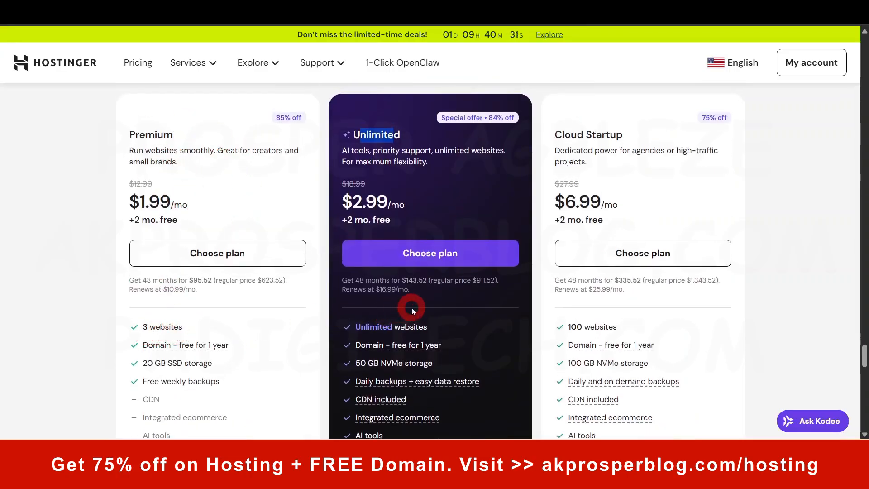
scroll(412, 308, "down", 5)
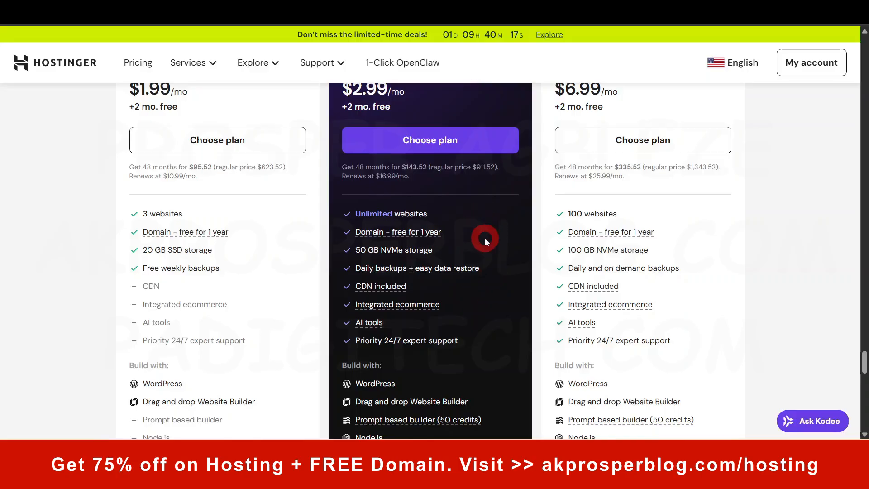
scroll(485, 238, "up", 3)
scroll(481, 302, "down", 3)
scroll(498, 256, "up", 3)
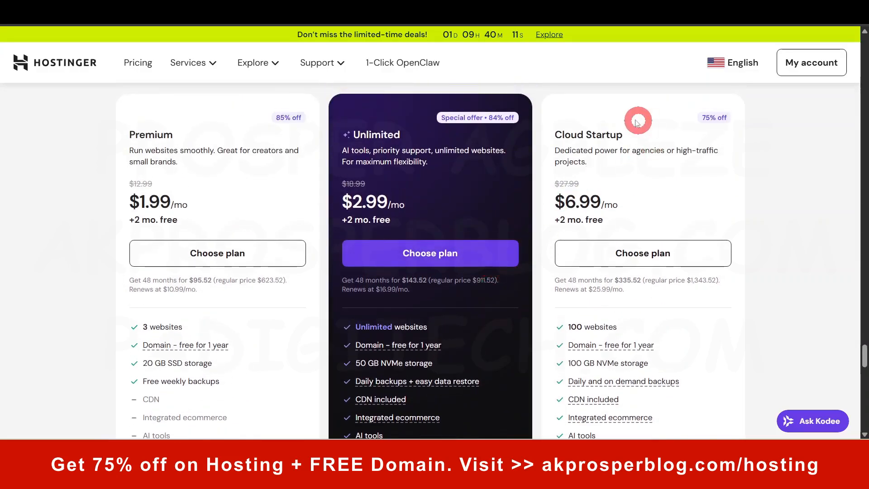
- Examine the Cloud Startup plan's price and feature list
left_click_drag(556, 135, 622, 134)
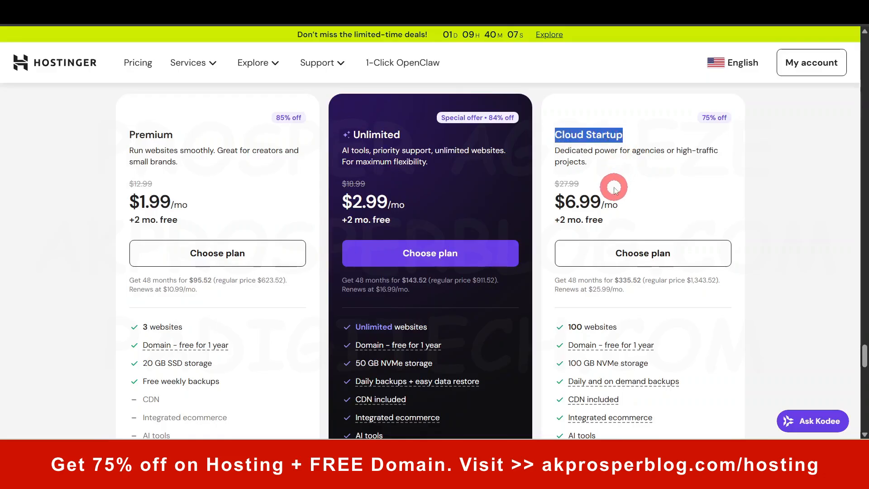
left_click(538, 313)
scroll(509, 327, "down", 3)
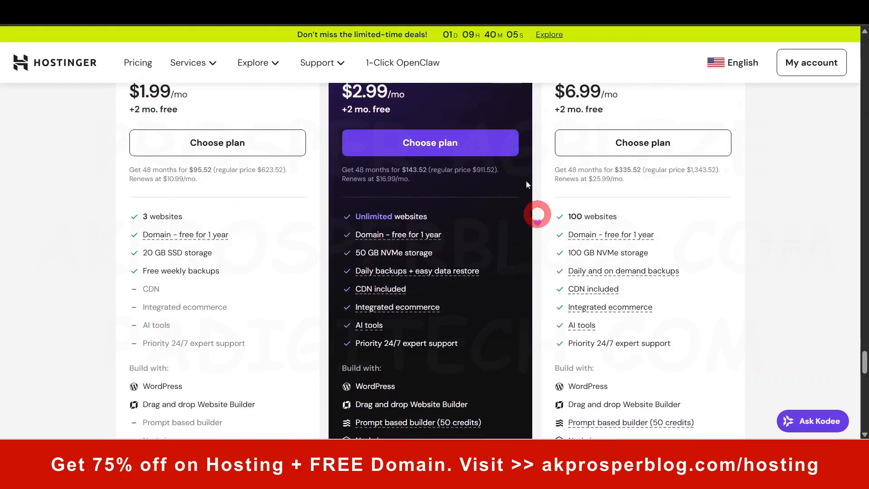
- Choose the Unlimited hosting plan and select the 48-month billing period in the cart
scroll(507, 309, "up", 4)
left_click(429, 312)
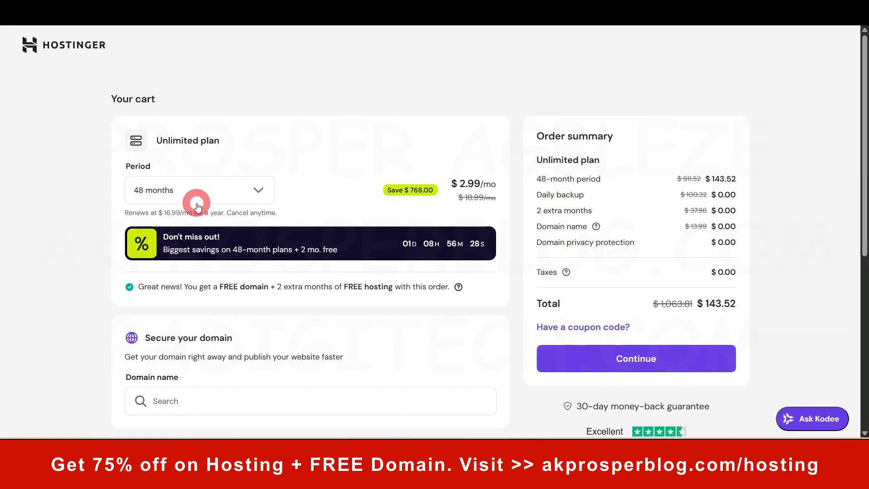
scroll(253, 207, "down", 1)
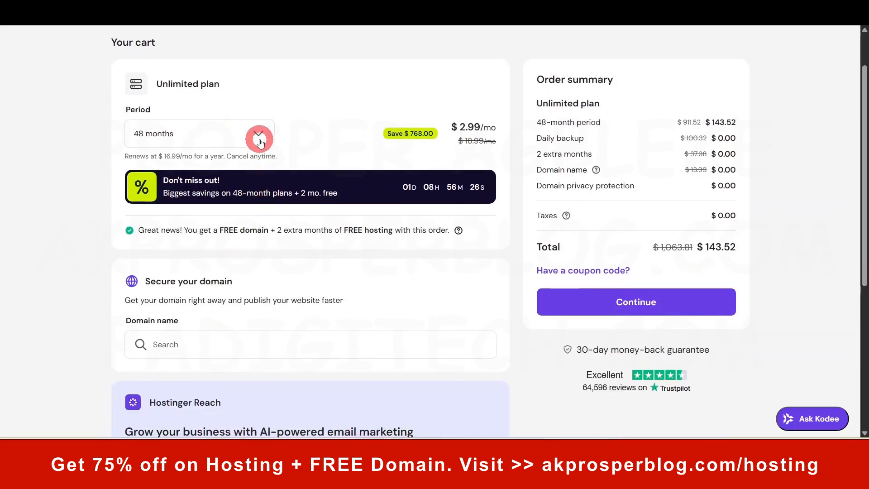
left_click(259, 138)
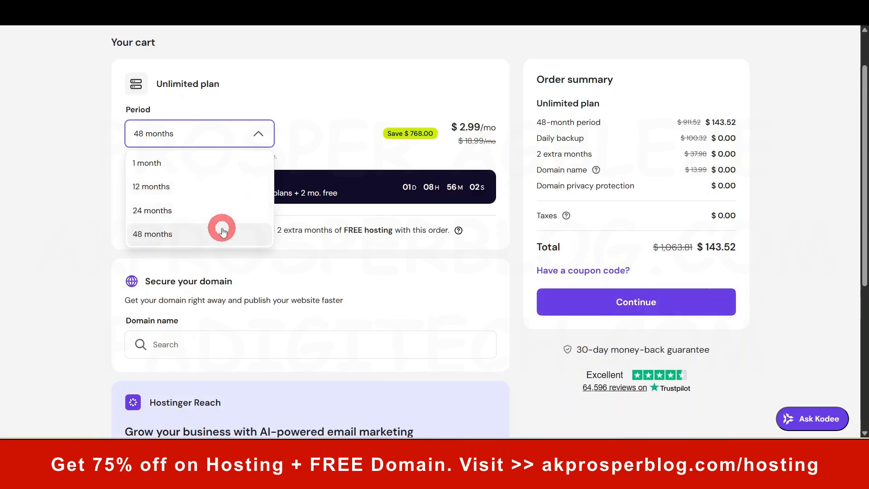
left_click(175, 235)
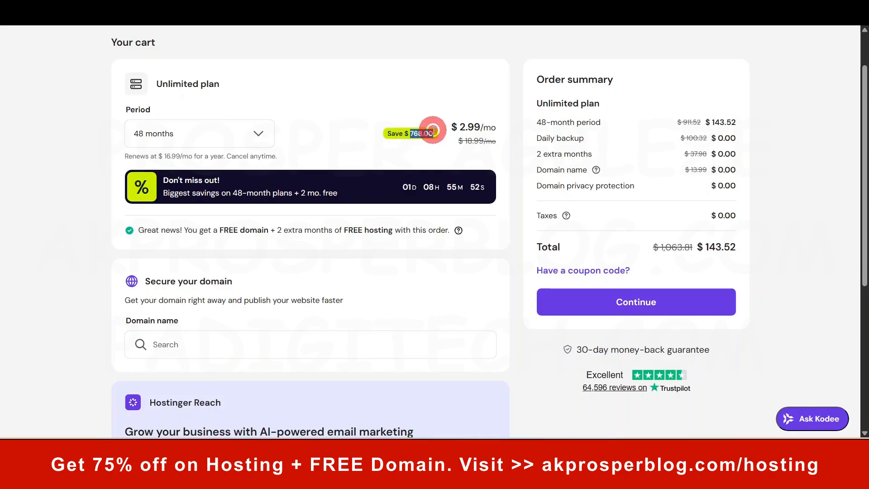
- Check the 48-month period's advertised savings, the other available periods and the order total
double_click(412, 133)
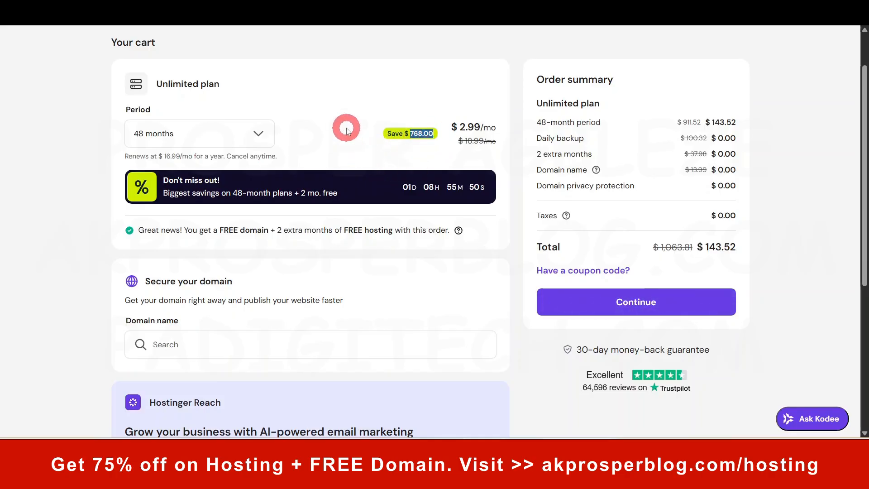
left_click(263, 133)
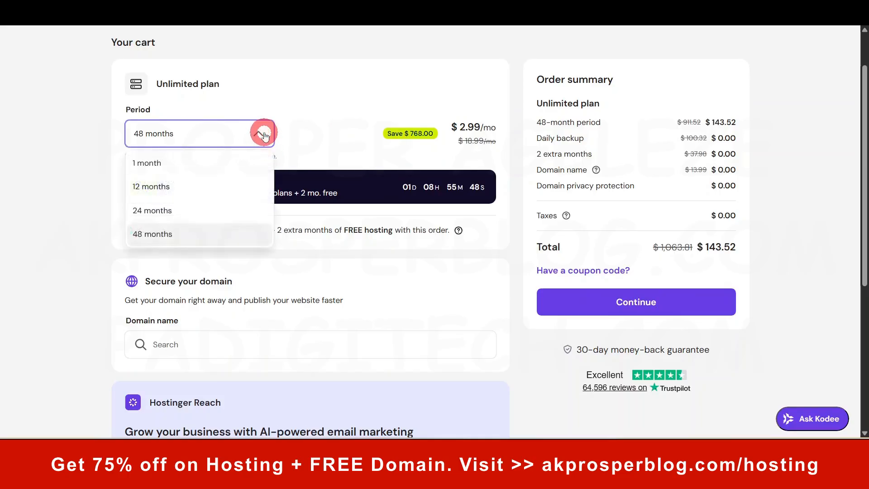
left_click(331, 129)
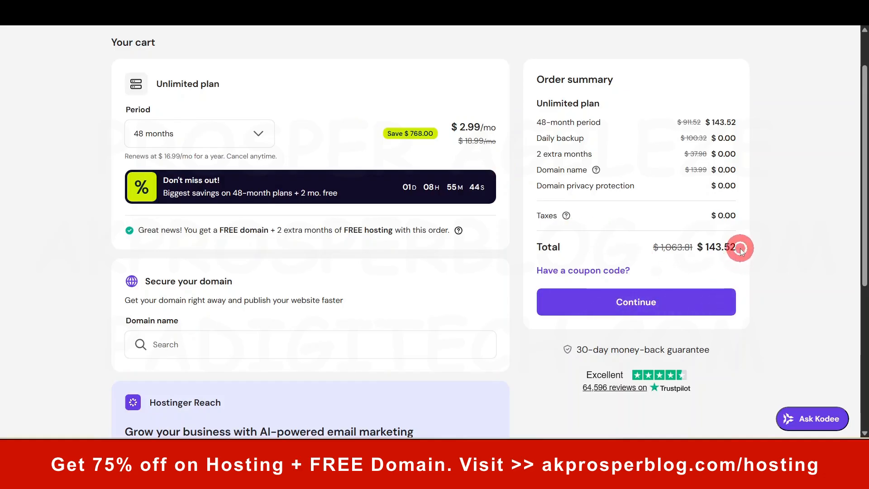
left_click_drag(741, 247, 699, 248)
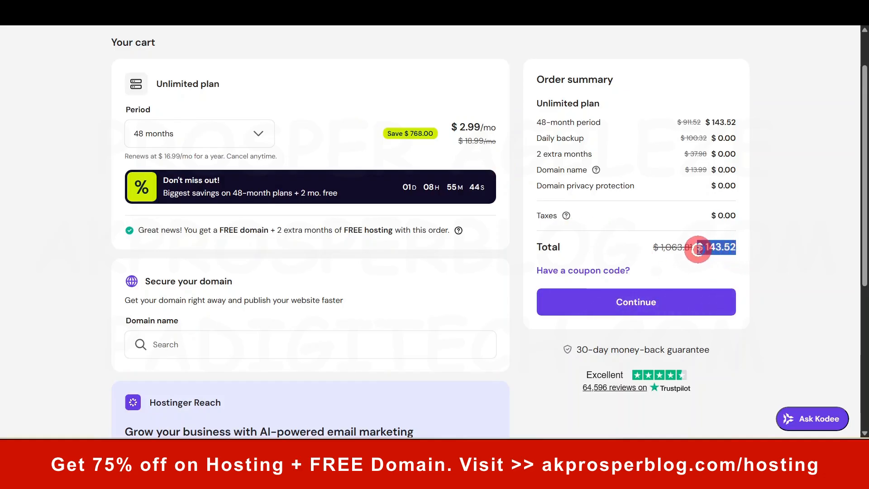
left_click(740, 268)
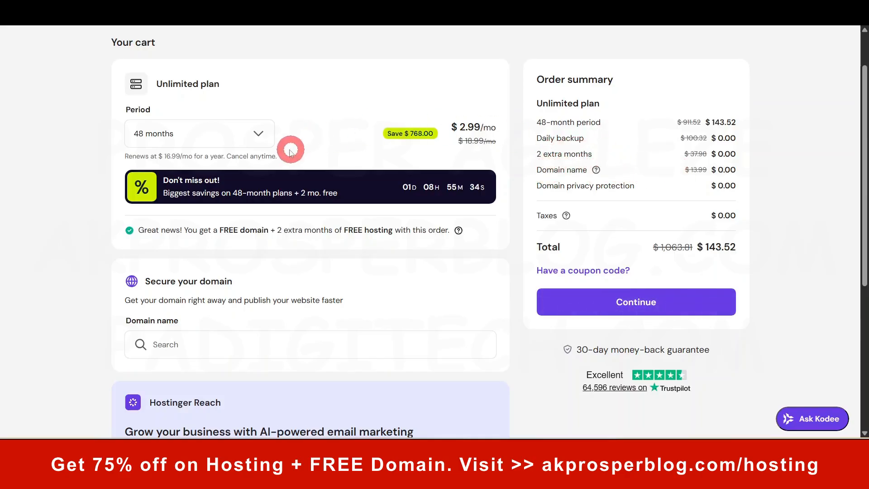
- Try the 12-month and 24-month periods to compare their pricing, and return the Unlimited plan to 48 months
left_click(248, 135)
left_click(159, 187)
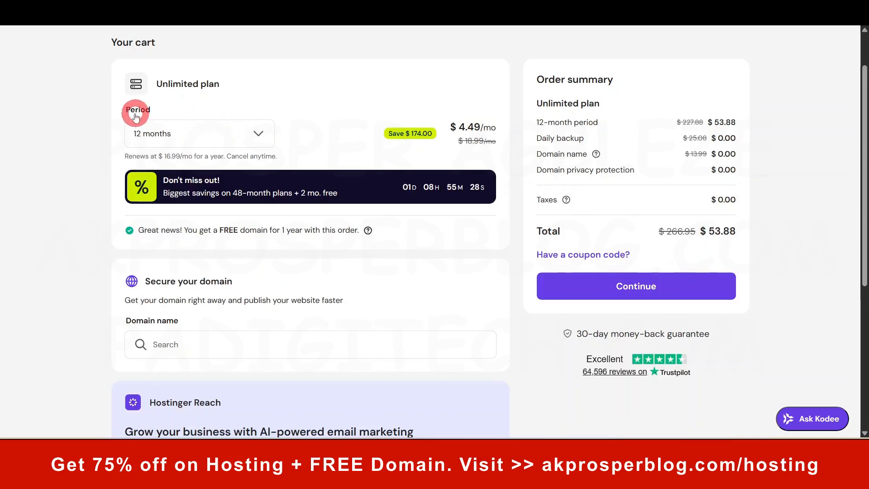
left_click(149, 130)
left_click(162, 208)
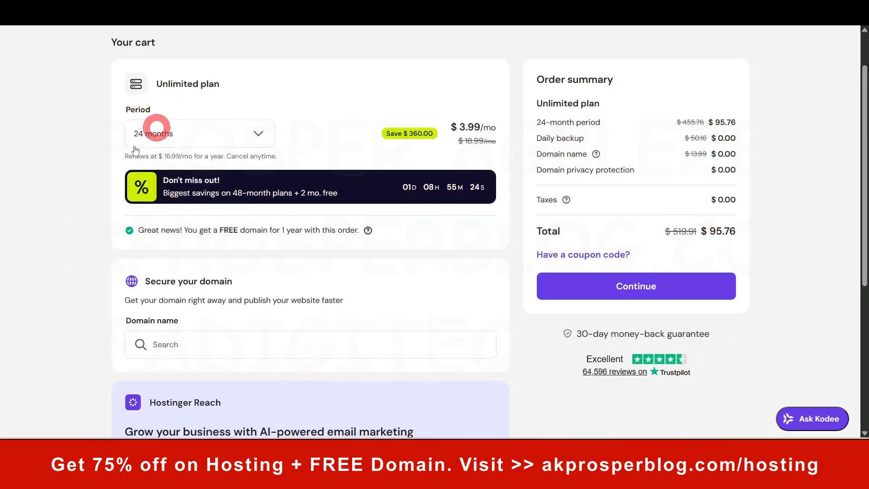
left_click(240, 138)
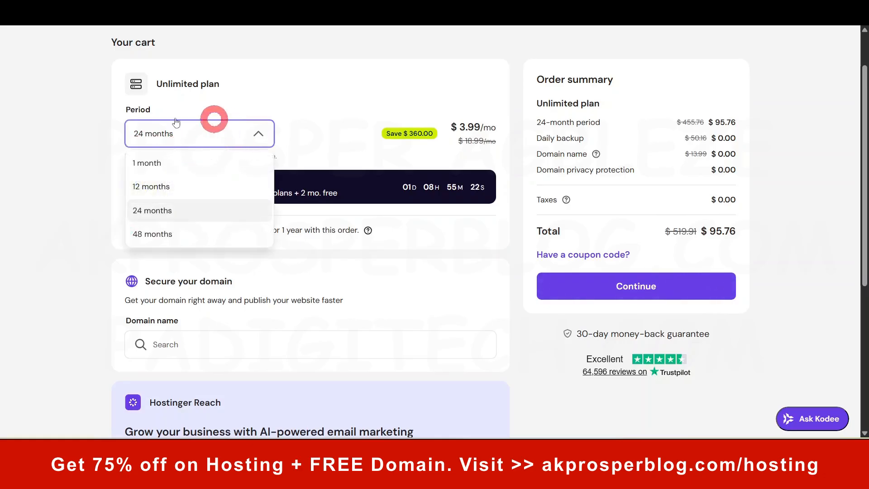
left_click(165, 233)
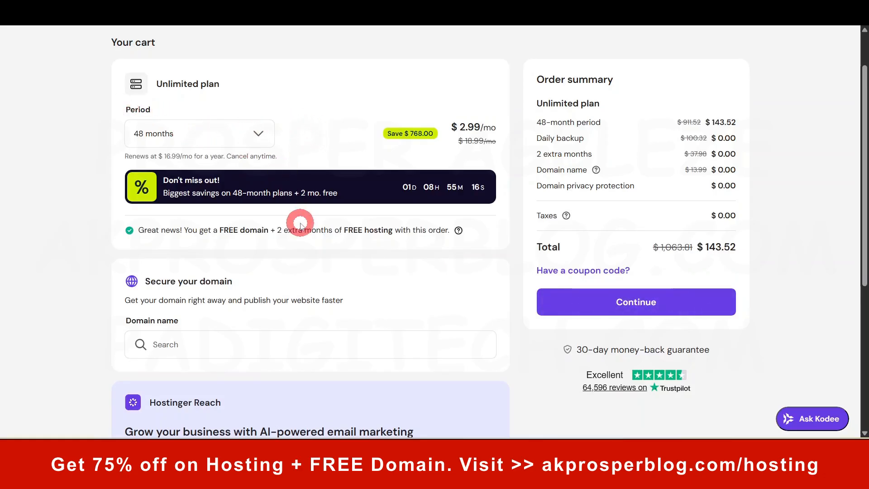
- Proceed from the cart to the account registration form
left_click(649, 309)
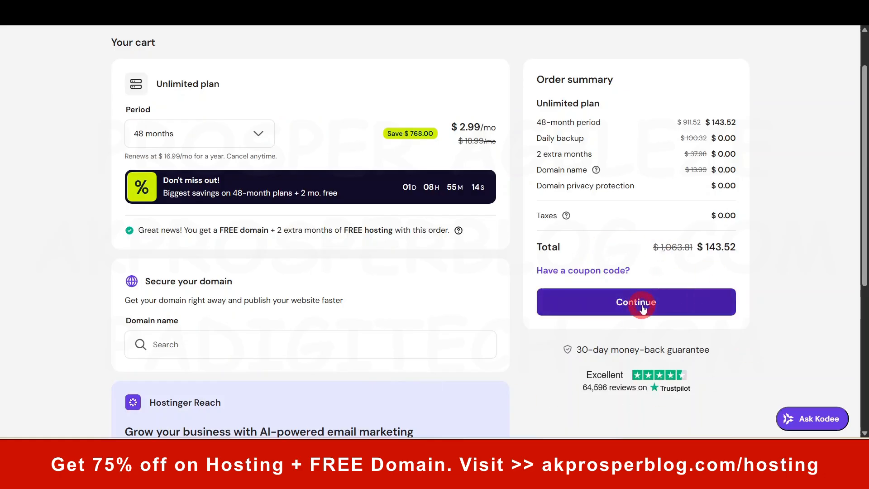
left_click(642, 307)
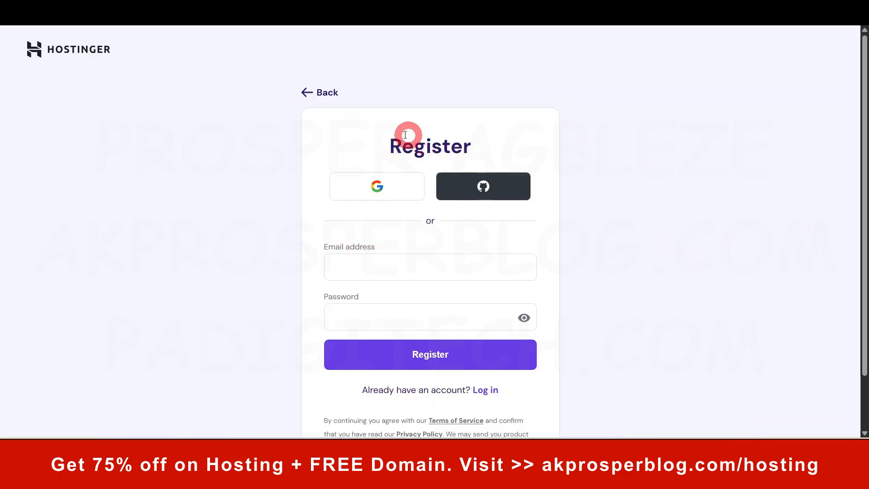
left_click_drag(380, 144, 474, 149)
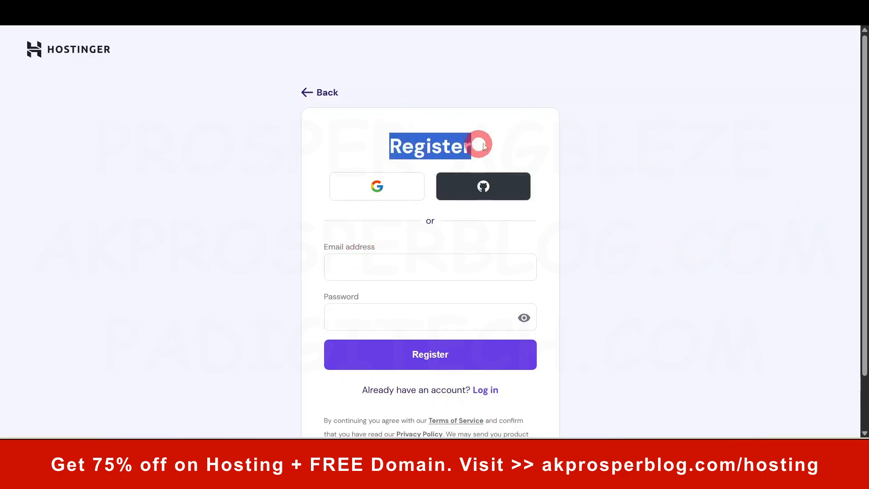
left_click(535, 136)
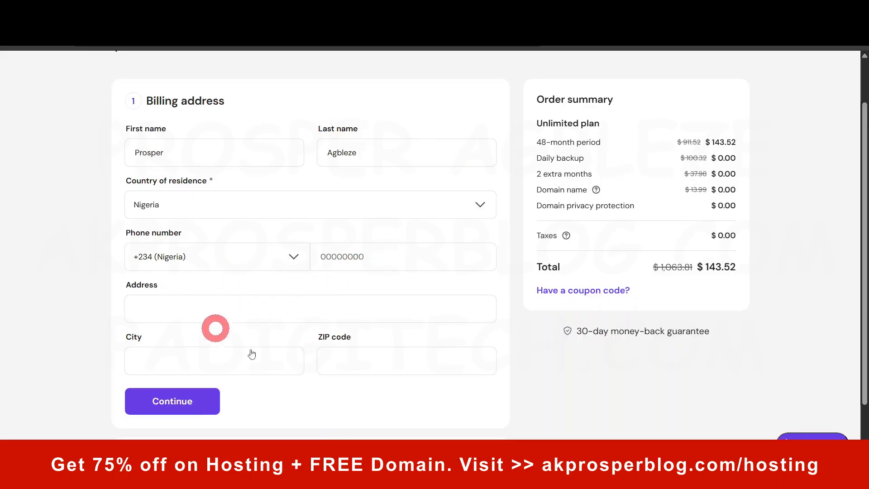
- Submit the billing details and review the available payment methods, expanding the PayPal option
left_click(180, 402)
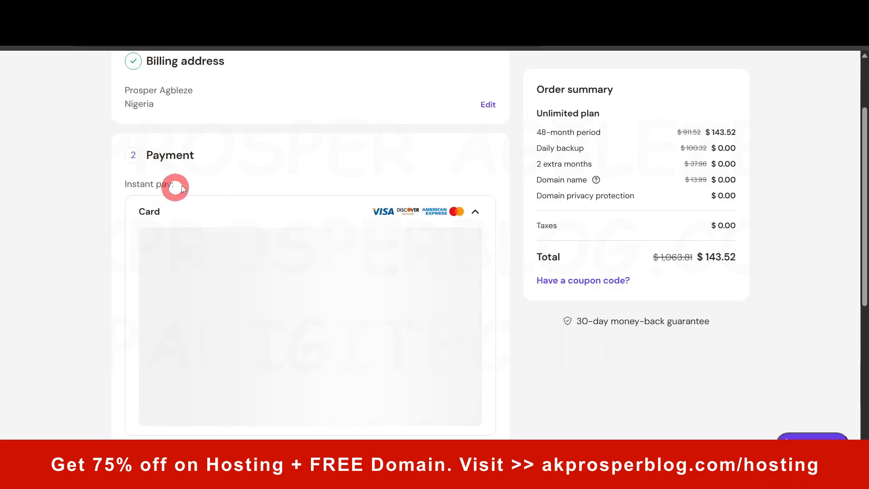
scroll(142, 157, "down", 3)
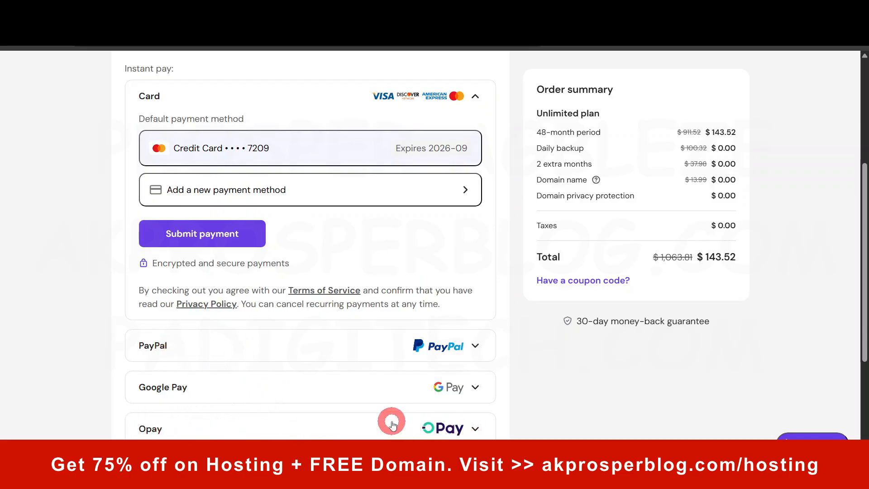
scroll(457, 404, "down", 1)
scroll(457, 404, "down", 1)
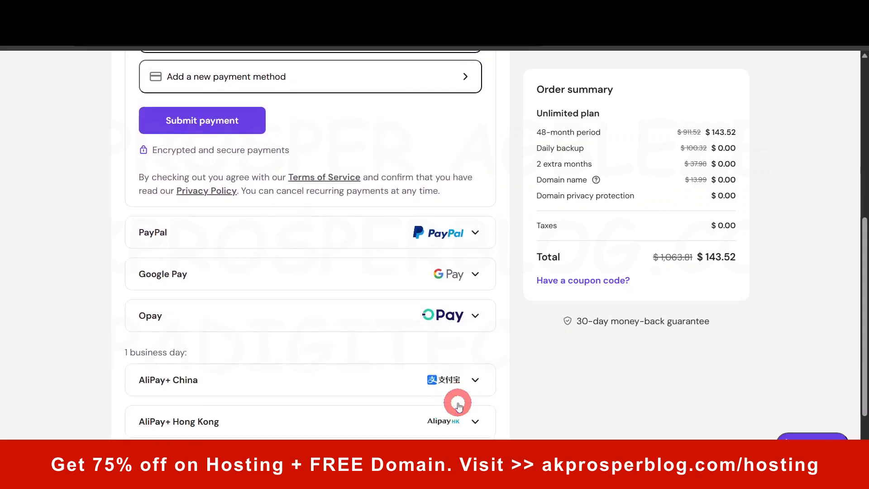
scroll(459, 404, "down", 1)
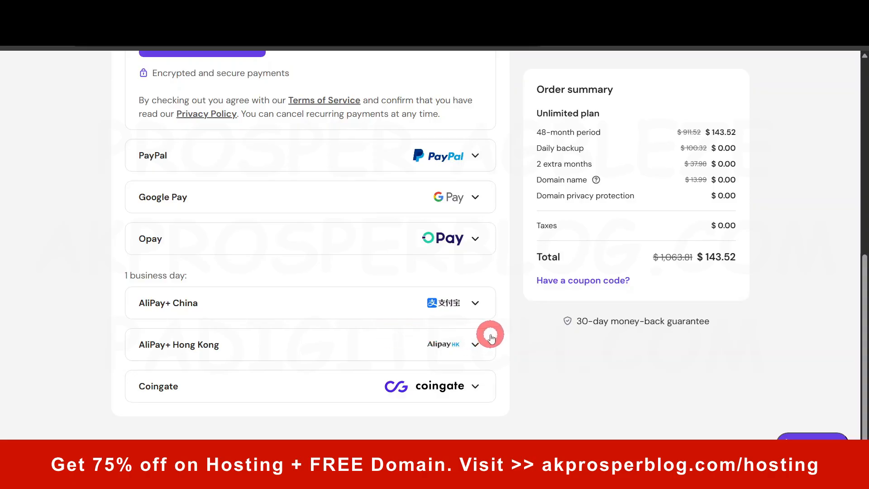
scroll(500, 319, "up", 4)
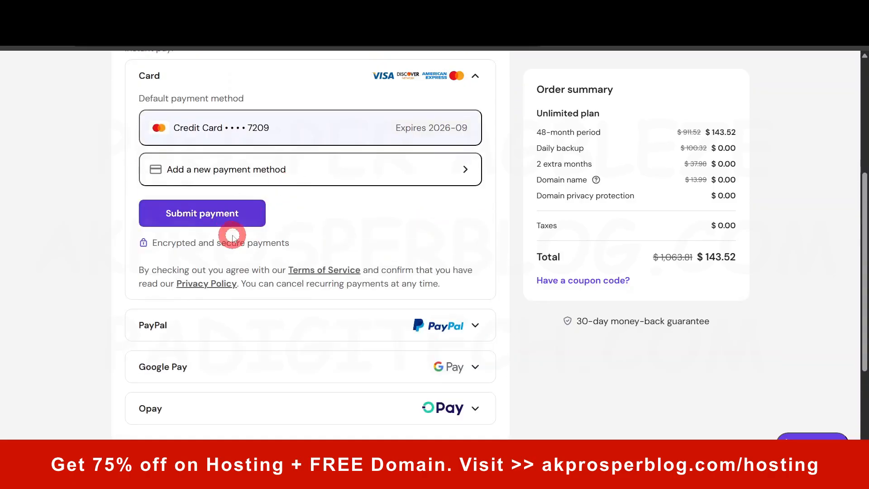
left_click(476, 327)
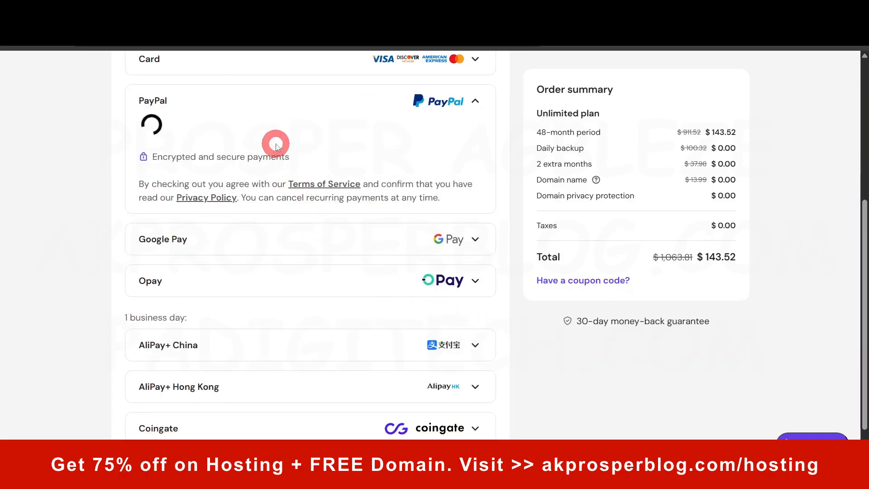
scroll(301, 257, "up", 3)
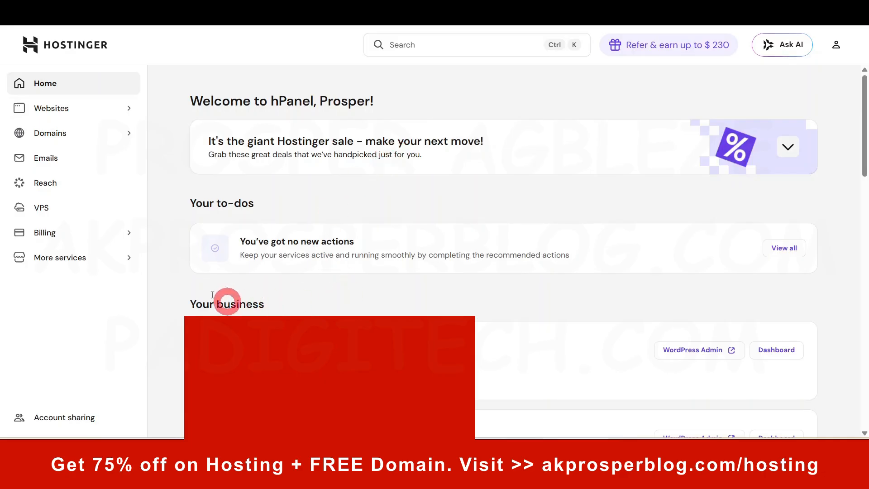
- Start adding a new WordPress website from the list of all websites, dismissing the licence reminder
left_click(53, 108)
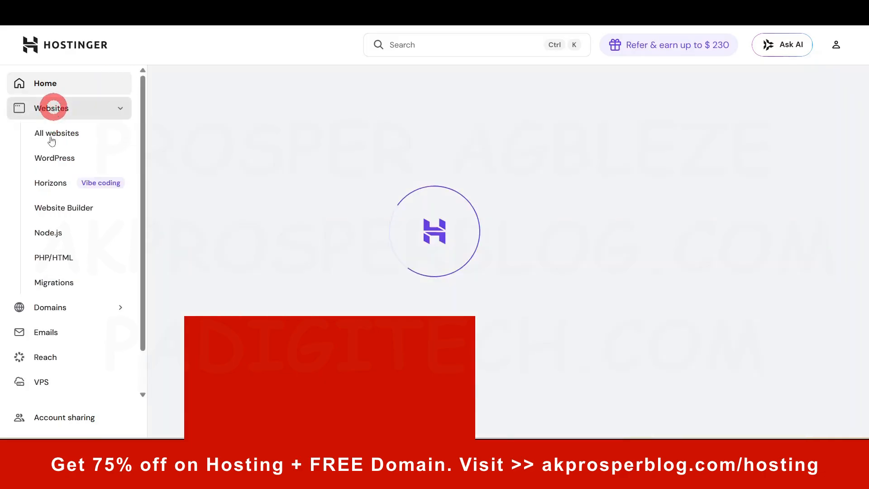
left_click(53, 138)
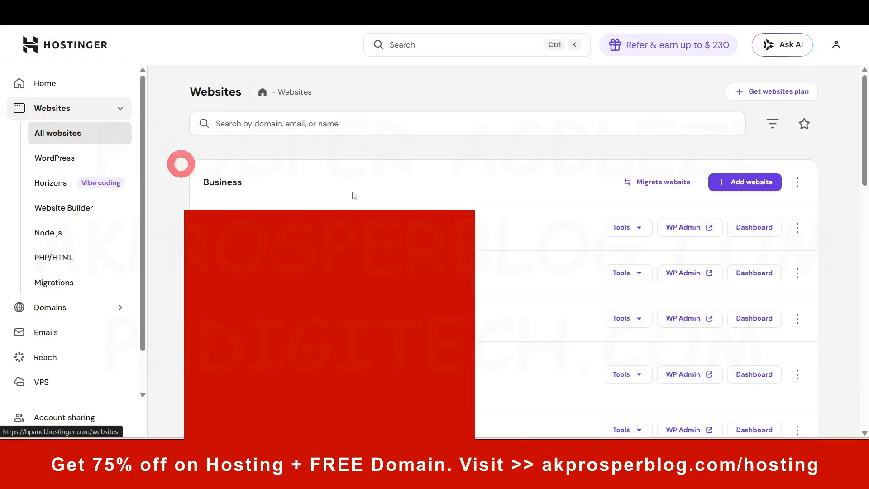
left_click(759, 192)
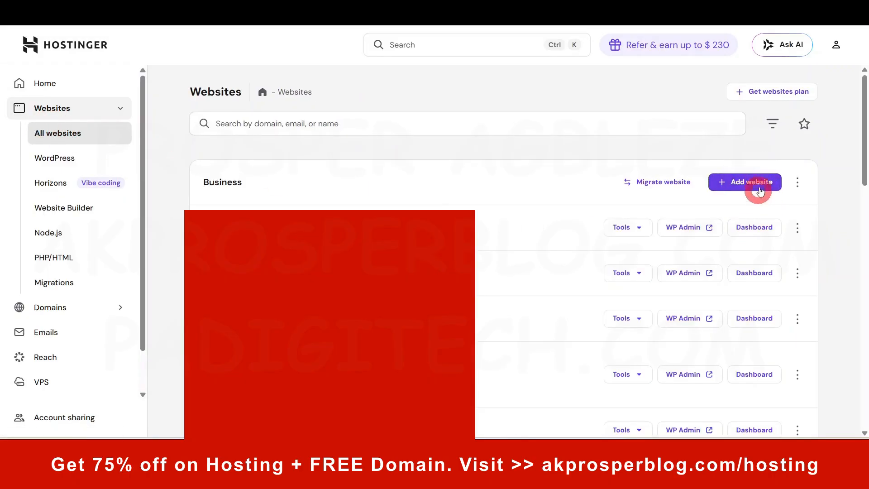
left_click(759, 187)
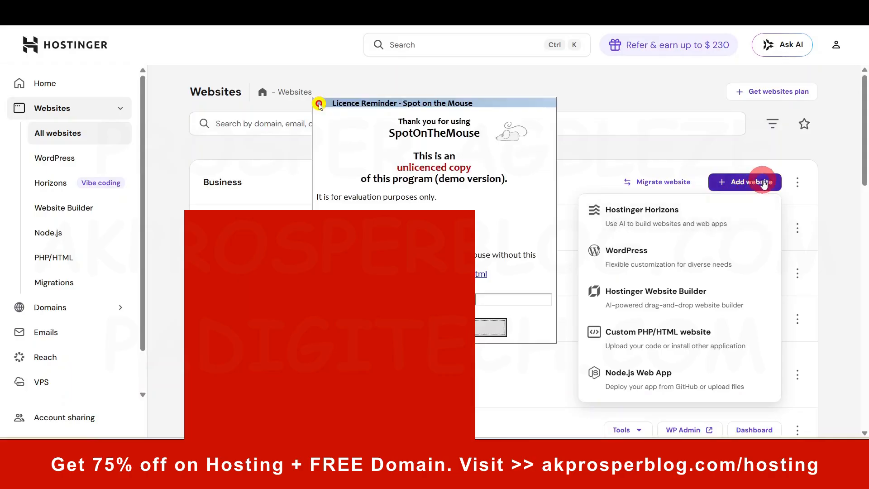
left_click(319, 104)
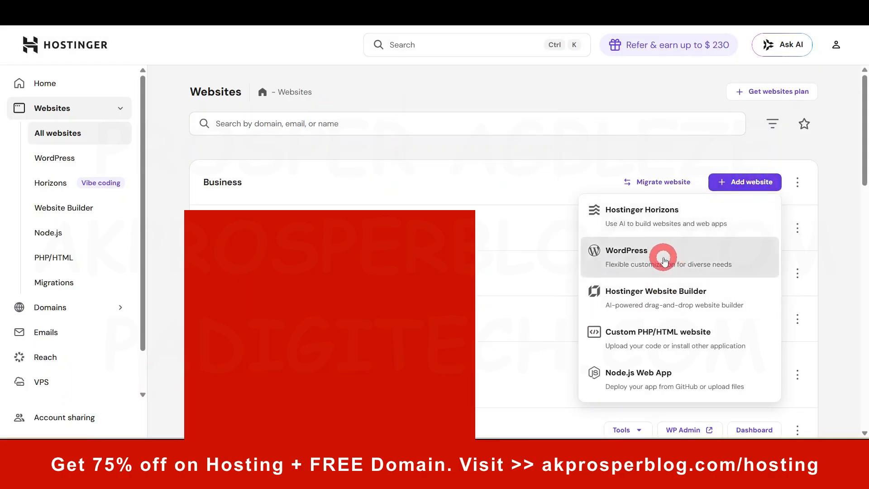
left_click(663, 259)
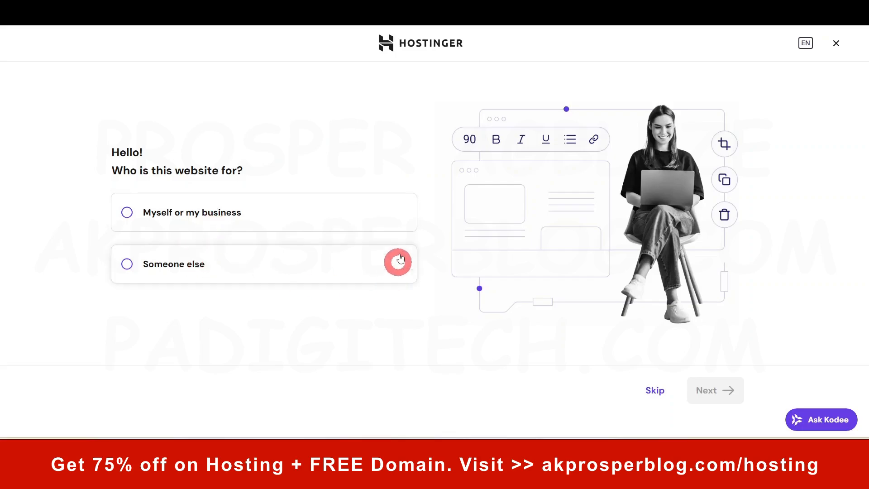
- Set the website as being for myself or my business and review the WordPress administrator password requirements
left_click(176, 221)
left_click(711, 381)
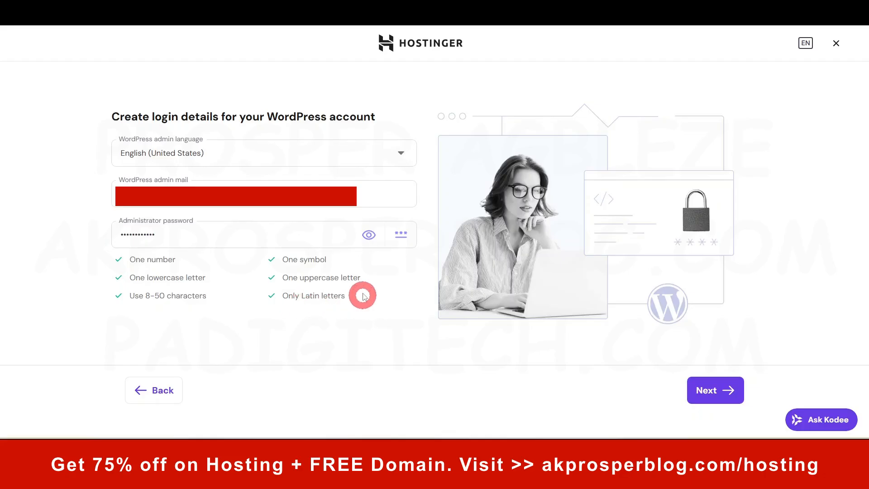
left_click_drag(365, 300, 126, 263)
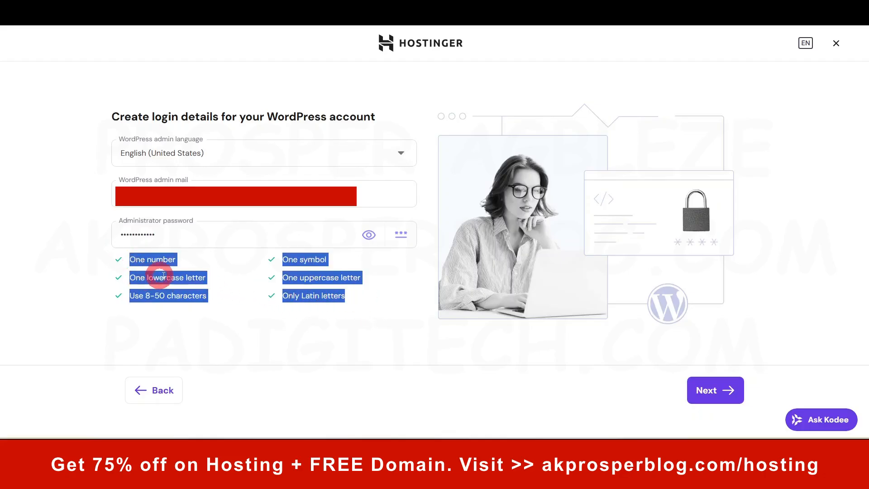
left_click(160, 276)
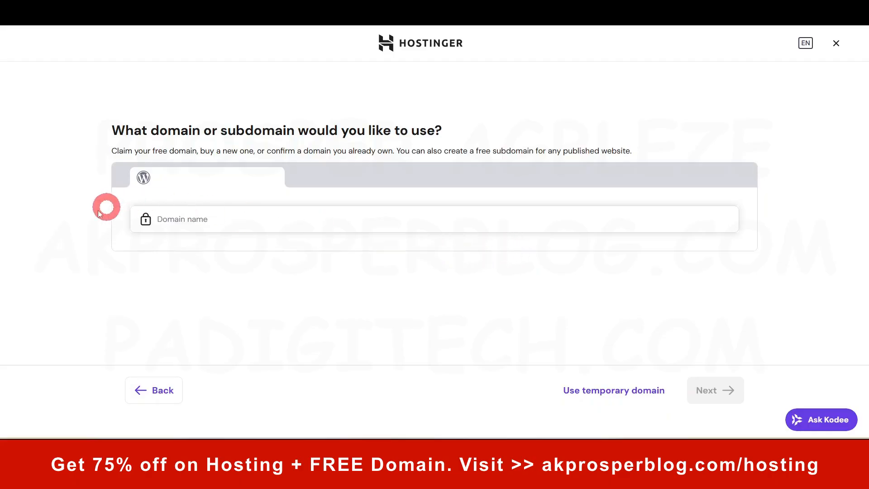
- Read the domain options for claiming a free domain, buying a new one or using one already owned
left_click_drag(105, 150, 393, 152)
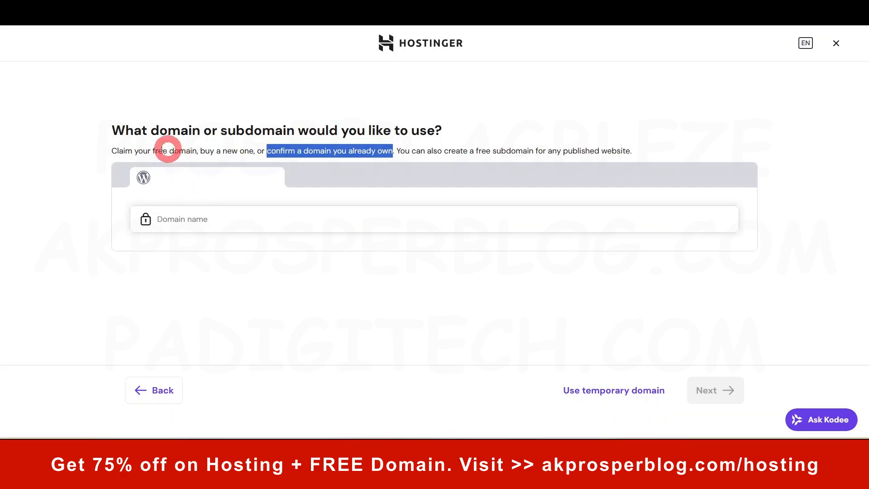
left_click(112, 150)
left_click_drag(112, 149, 196, 150)
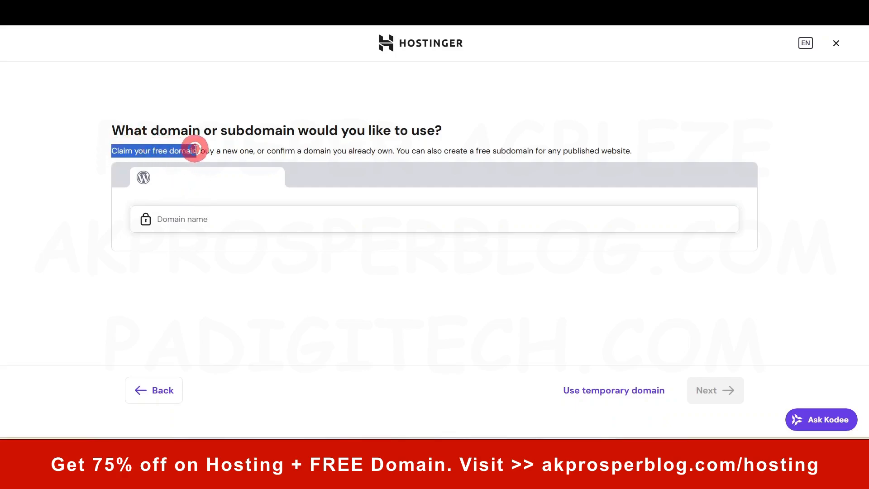
left_click(201, 221)
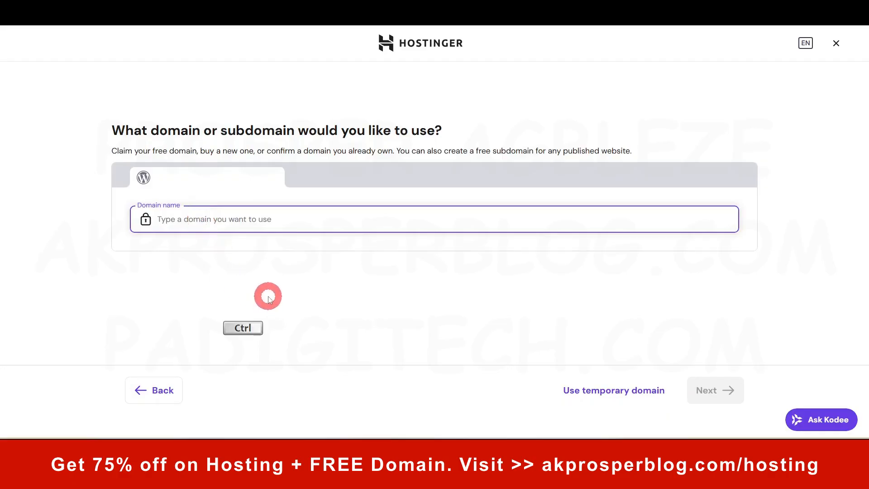
type("gazettegpt.com")
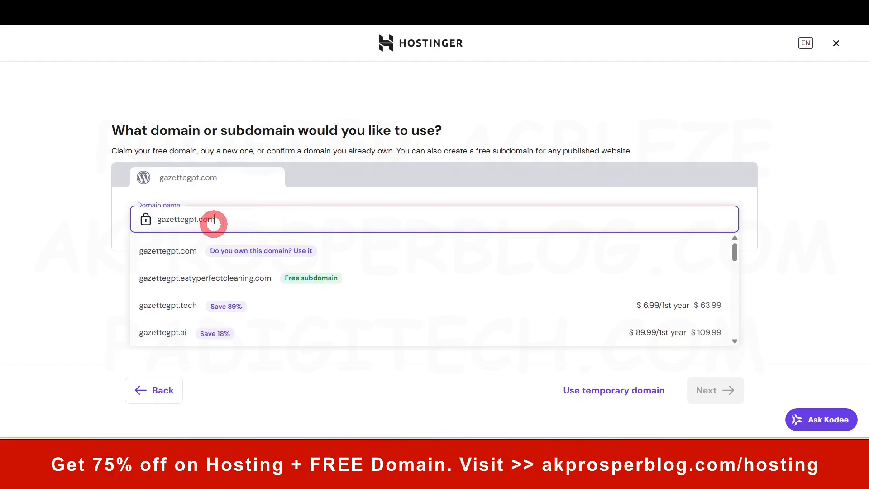
left_click(462, 332)
left_click(243, 226)
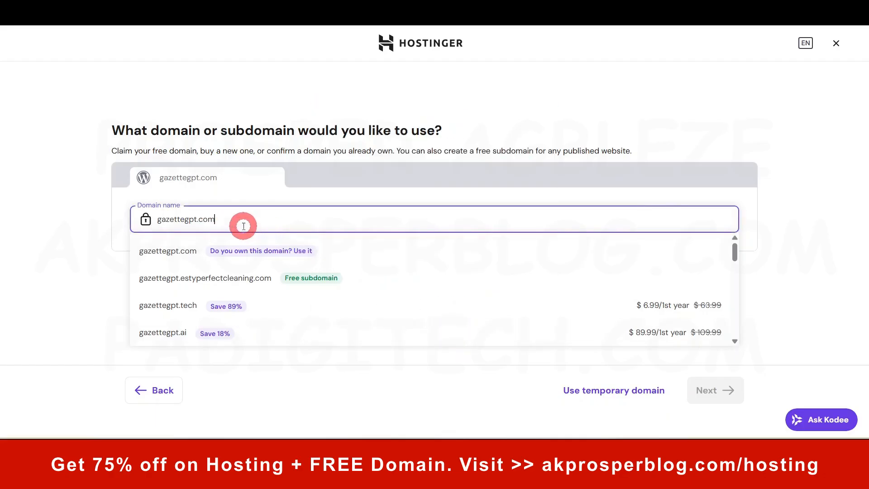
left_click(80, 257)
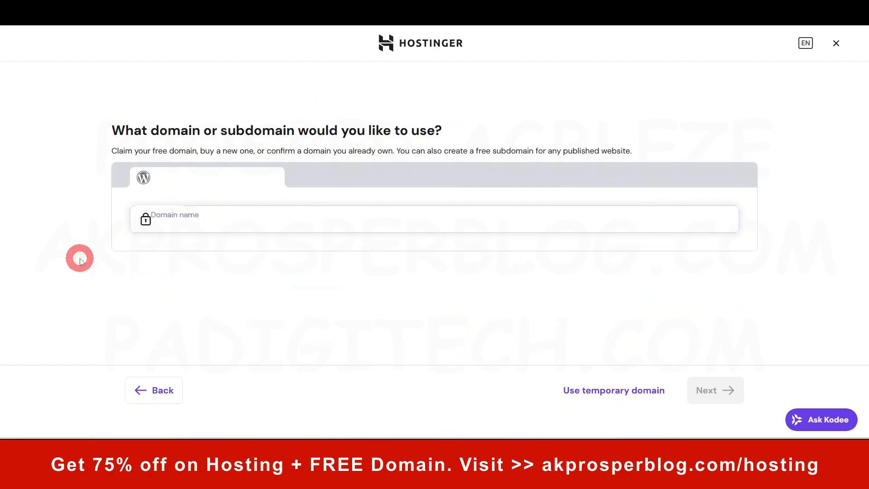
- Enter gazettegpt.com as the domain name, choose to use it as an already owned domain, and start the WordPress installation
left_click(235, 216)
type("gazettegpt.com")
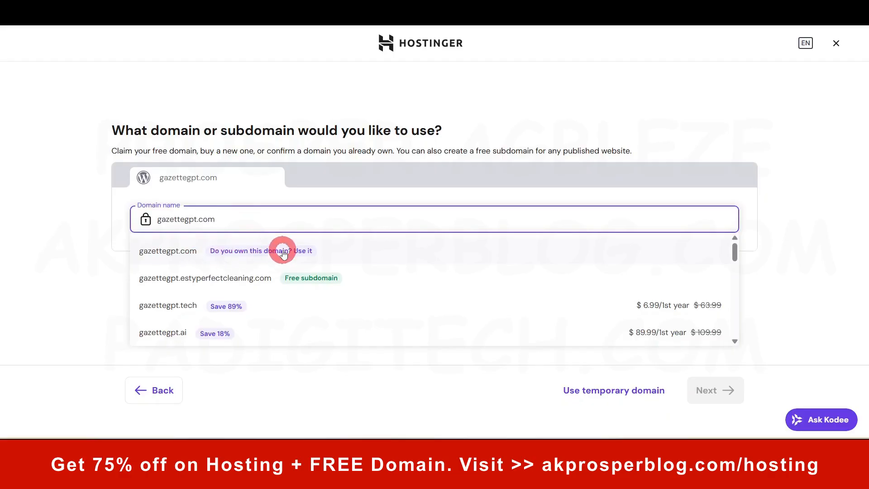
left_click(168, 251)
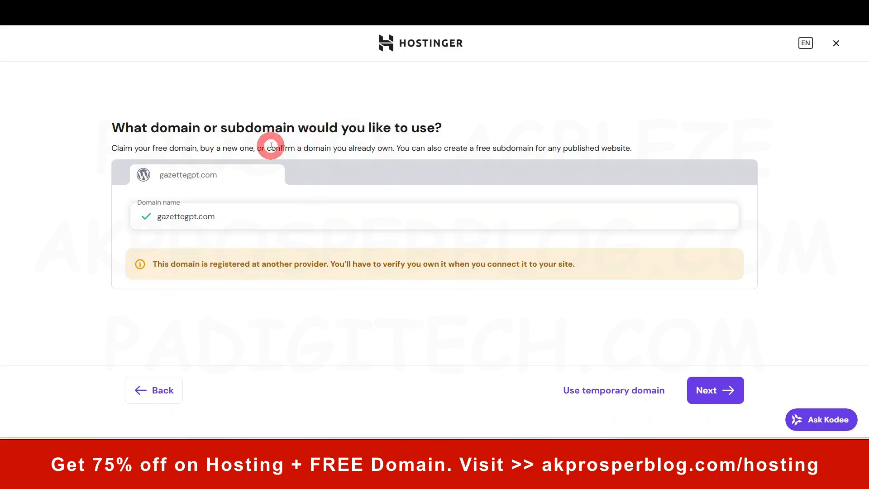
left_click_drag(270, 146, 392, 143)
left_click(340, 291)
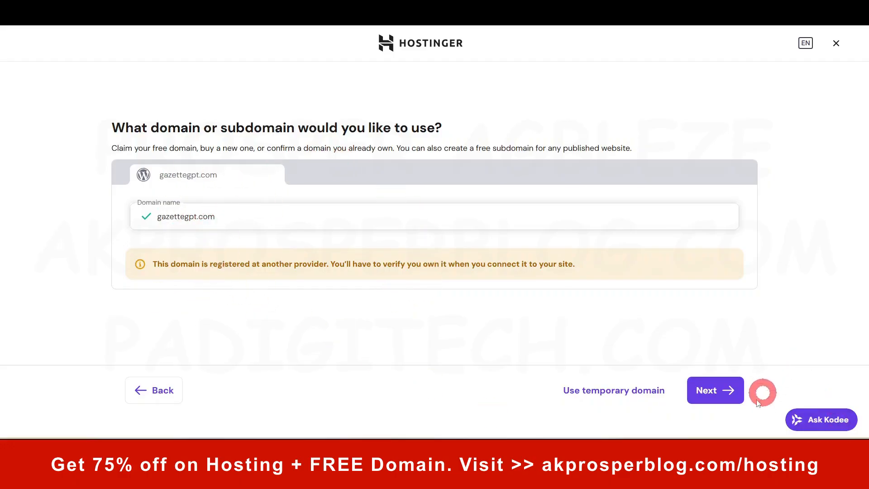
left_click(721, 389)
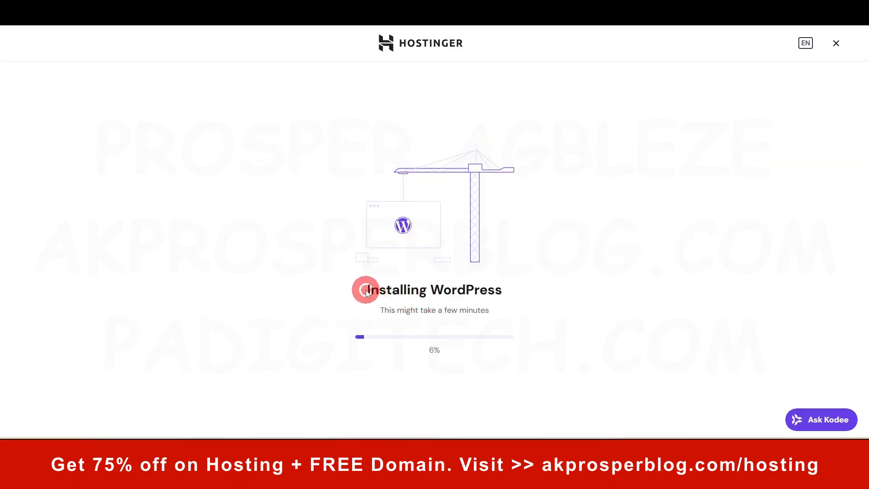
- Go straight to the WordPress admin area once installation finishes, skipping the AI and pre-built website options
left_click_drag(366, 292, 510, 289)
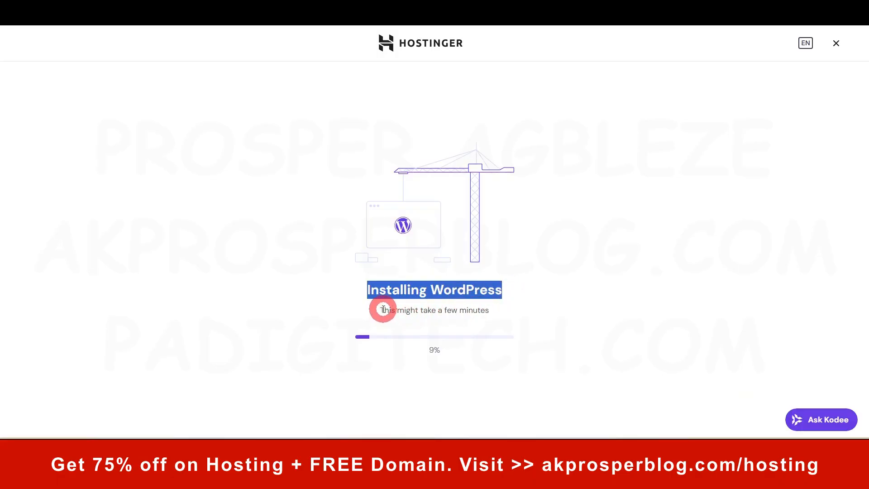
left_click_drag(383, 309, 502, 308)
left_click(582, 293)
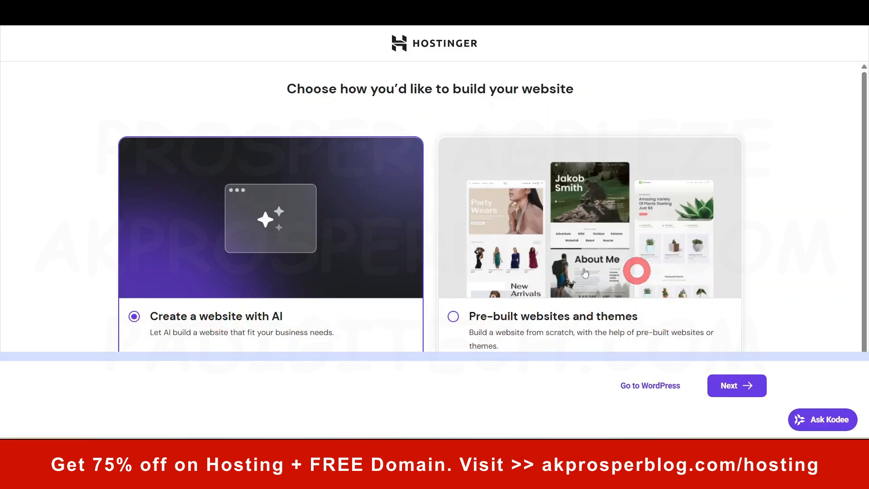
left_click(653, 385)
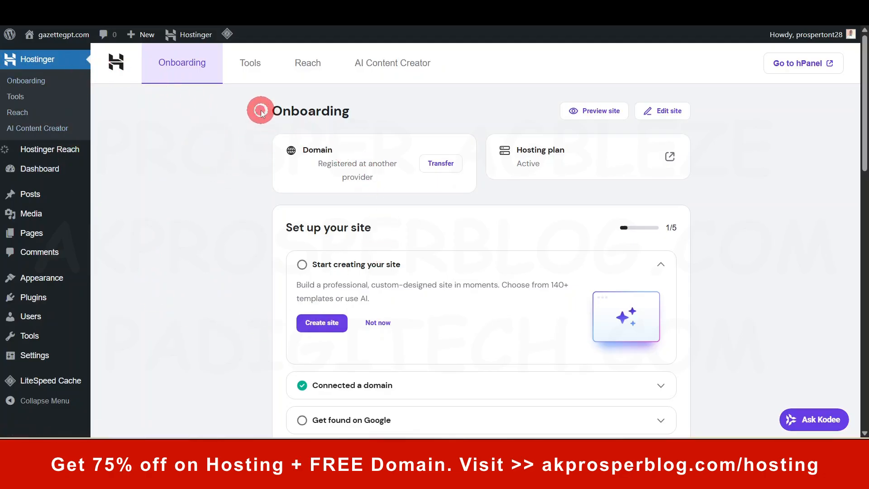
left_click_drag(259, 109, 351, 115)
left_click(162, 168)
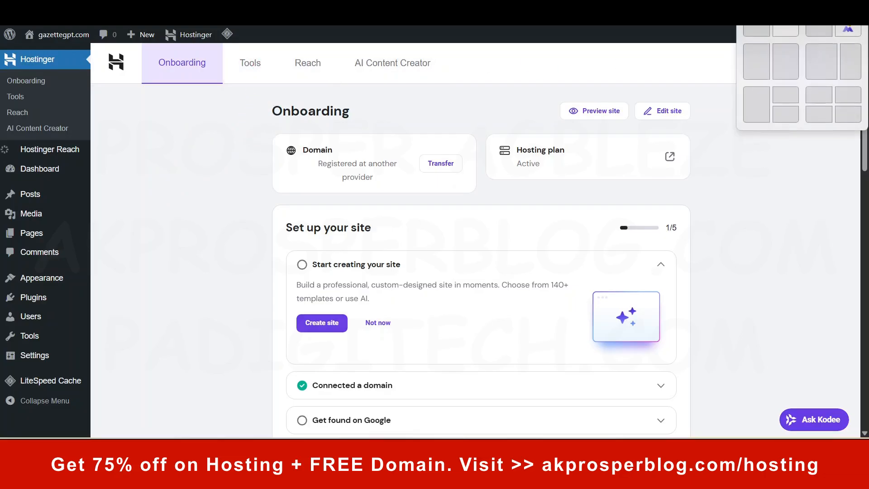
- Shrink the browser window to examine the gazettegpt.com/wp-admin address of the WordPress admin area, and restore the window to full size
left_click(830, 9)
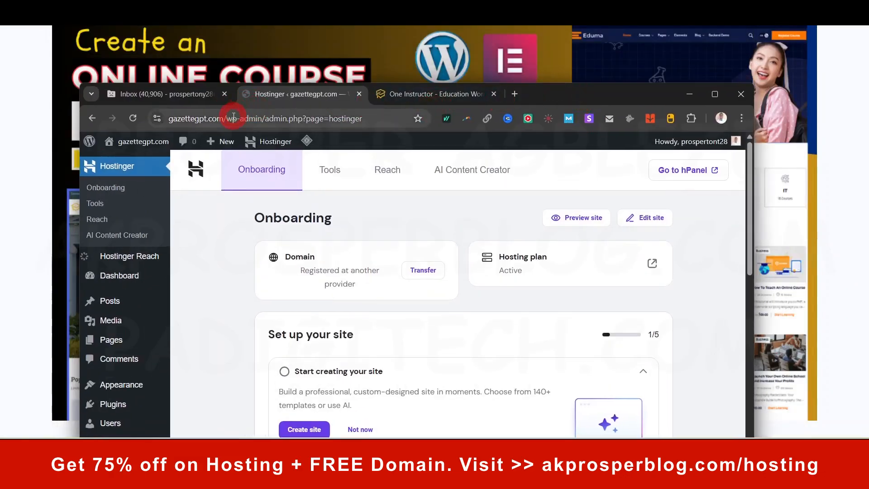
left_click(224, 125)
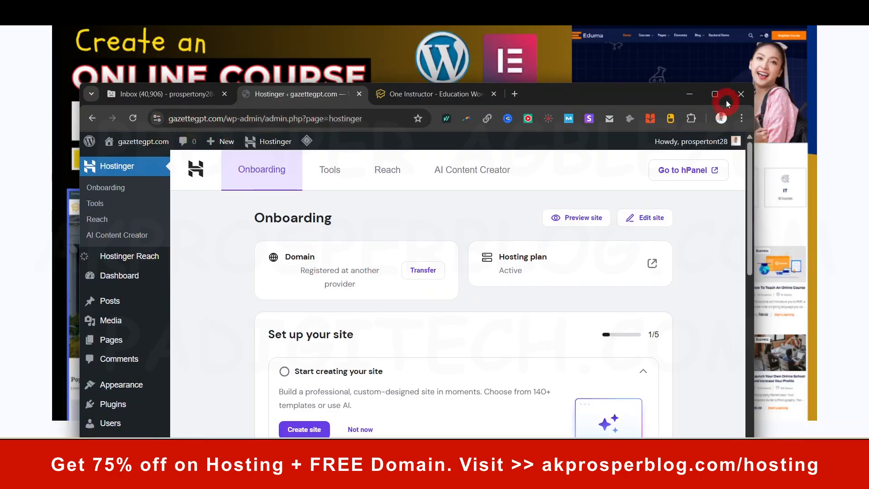
left_click(713, 93)
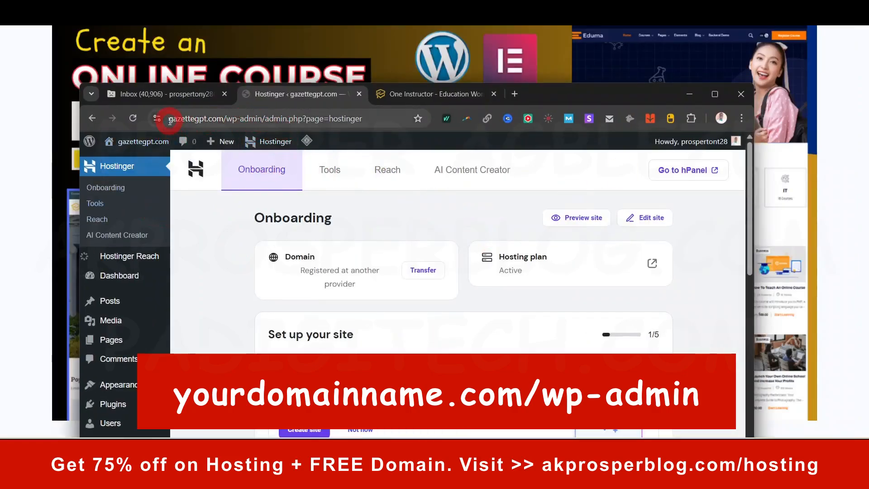
left_click_drag(169, 118, 264, 118)
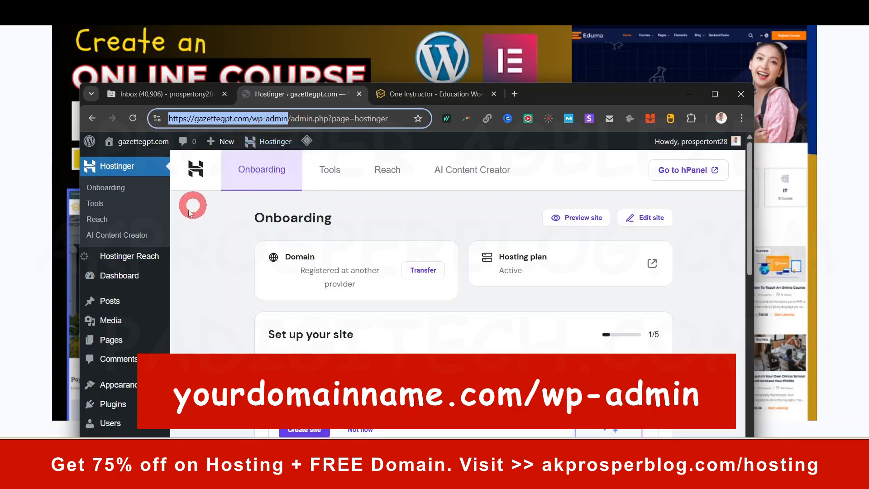
left_click(714, 94)
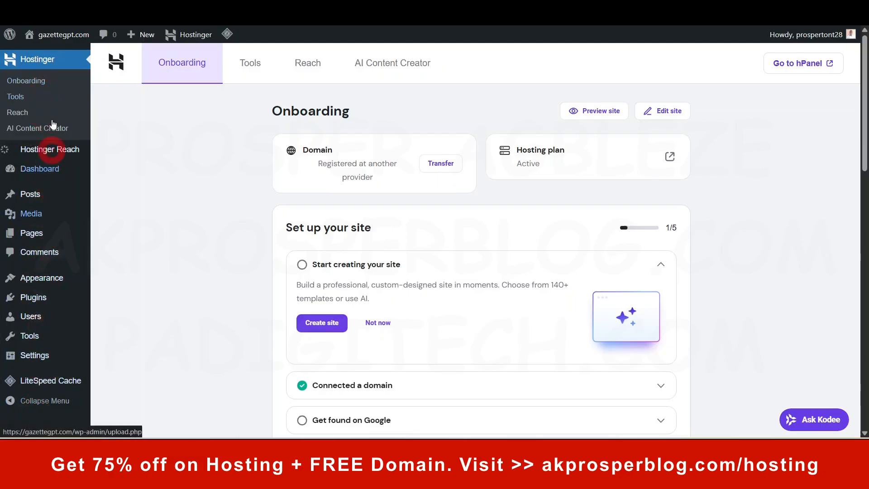
- Deactivate the installed plugins Hostinger AI, Hostinger Easy Onboarding, Hostinger Reach and Hostinger Tools in bulk, leaving out LiteSpeed Cache
mouse_move(38, 192)
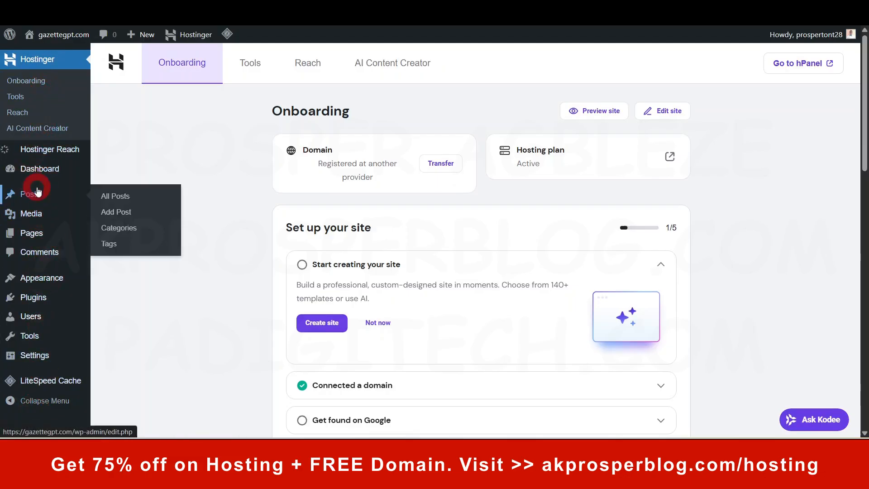
mouse_move(34, 301)
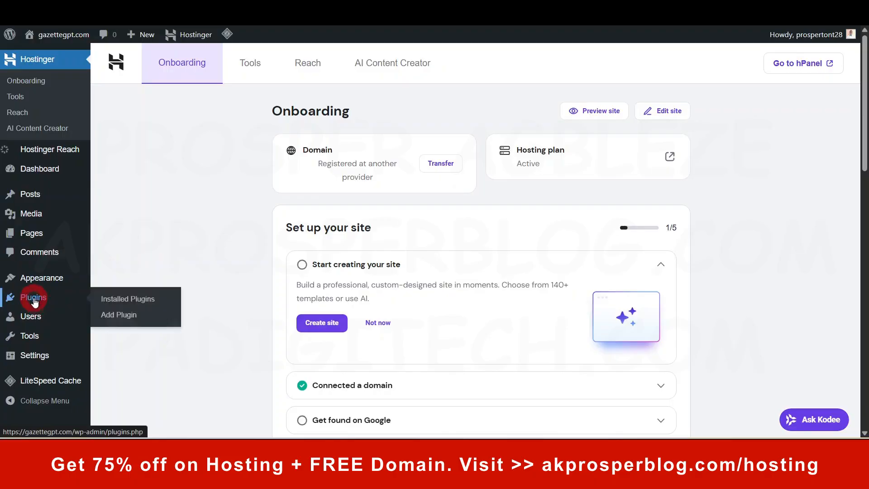
left_click(125, 301)
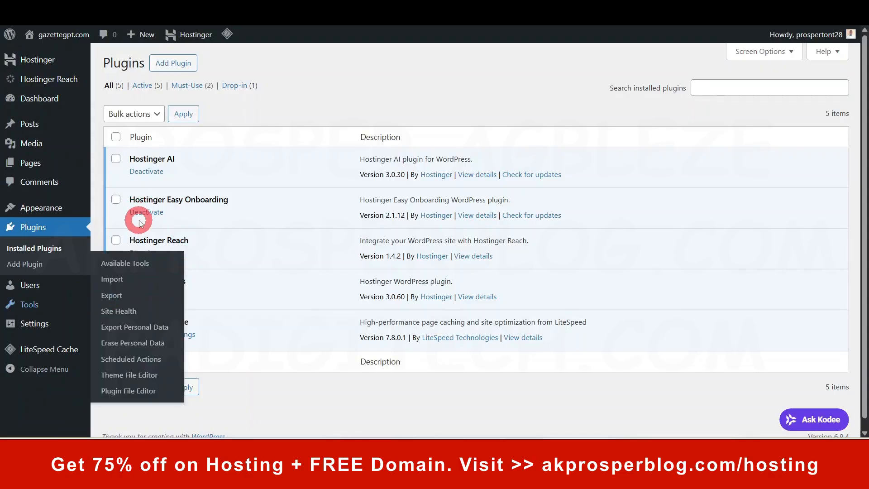
left_click(116, 137)
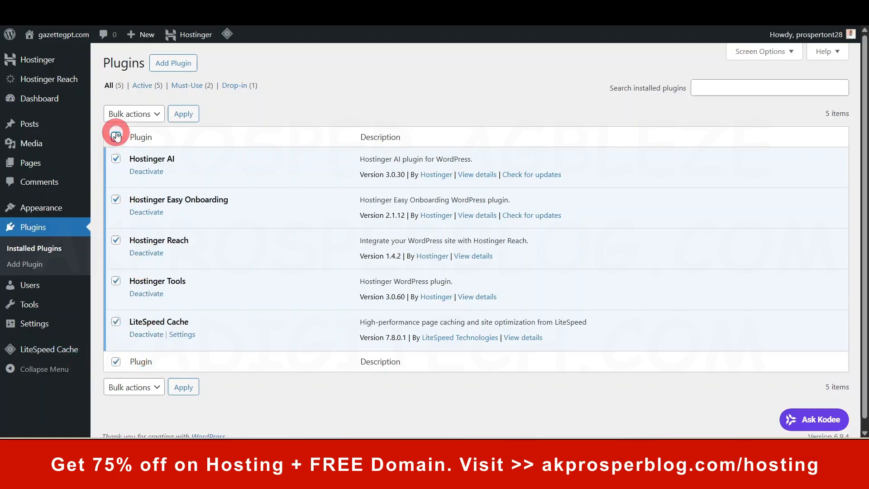
left_click(116, 321)
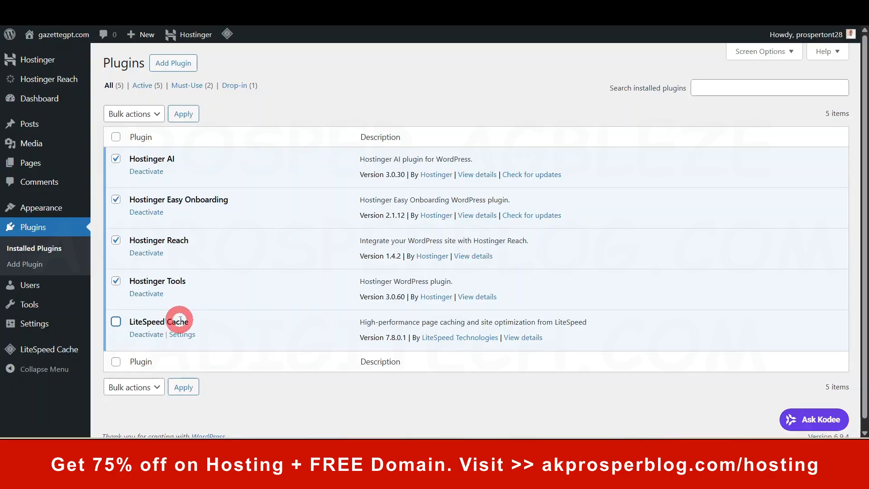
left_click(132, 388)
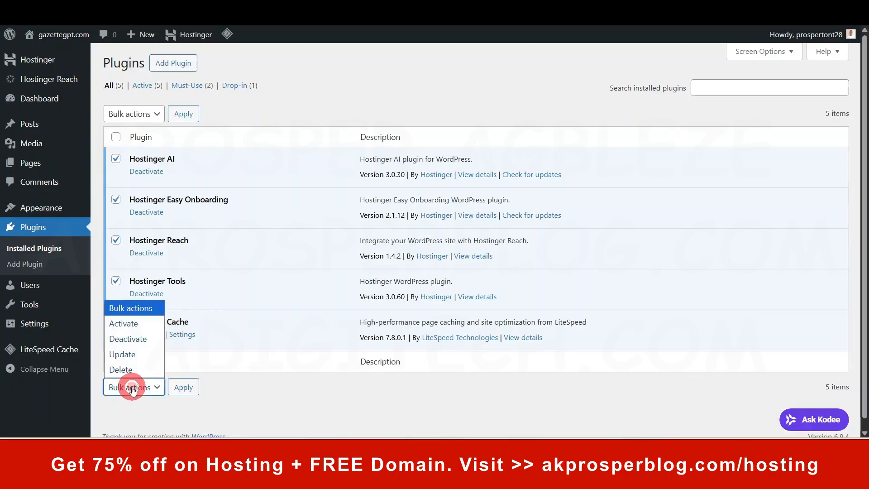
left_click(138, 340)
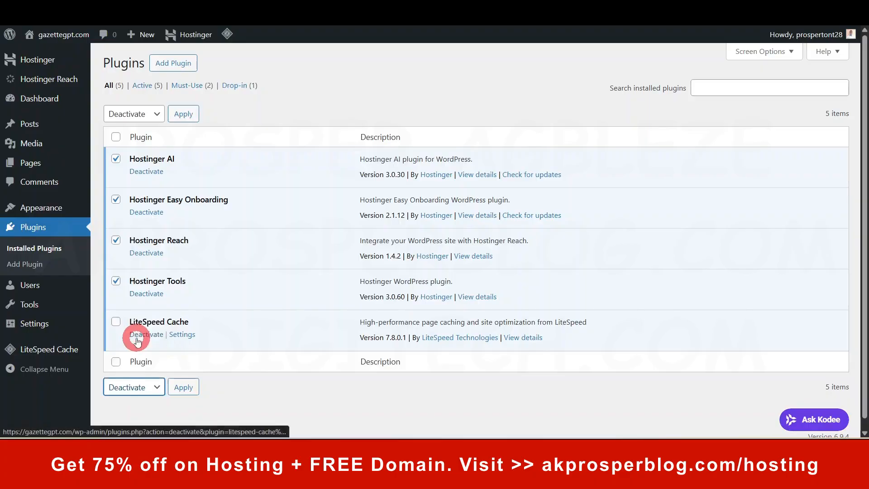
left_click(179, 388)
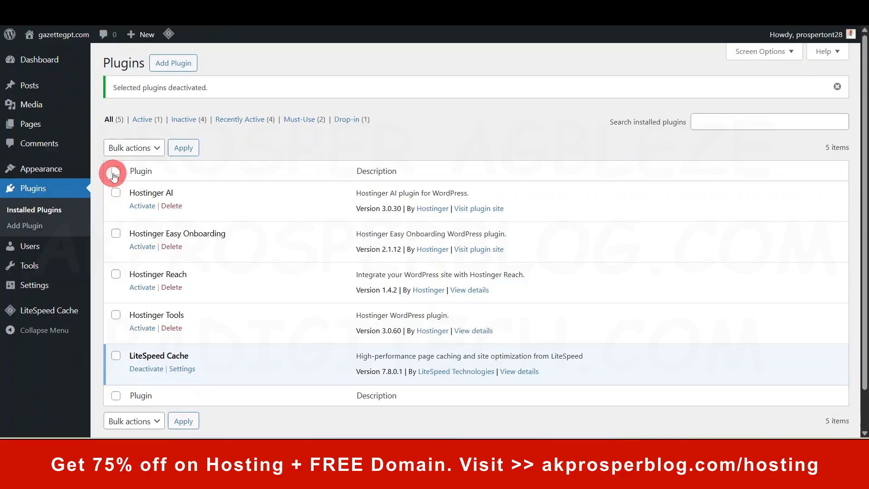
- Delete the four deactivated Hostinger plugins and their data in bulk, keeping LiteSpeed Cache
left_click(115, 171)
left_click(115, 355)
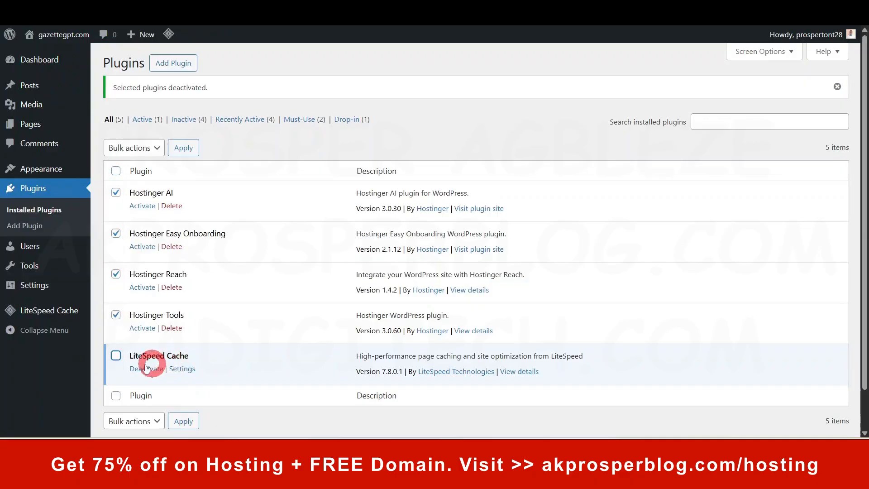
left_click(135, 420)
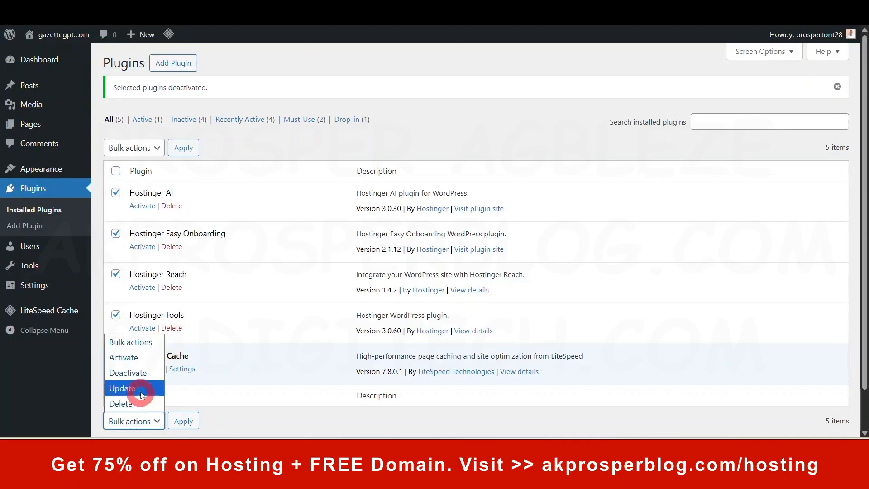
left_click(139, 399)
left_click(179, 420)
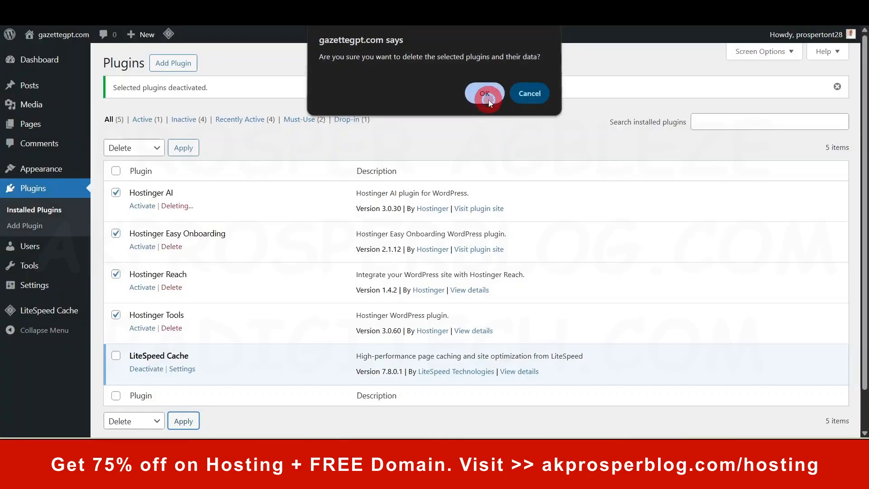
left_click(485, 94)
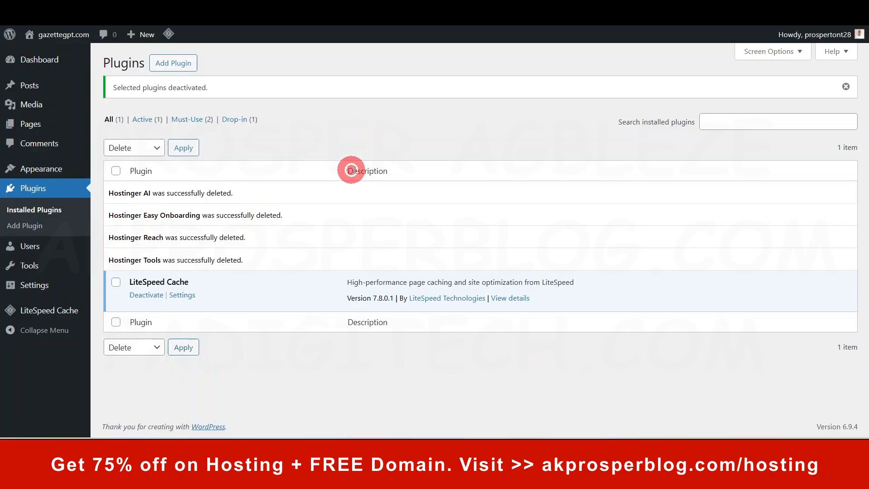
- Dismiss the licence reminder and go to the WordPress dashboard home page
left_click_drag(349, 170, 388, 174)
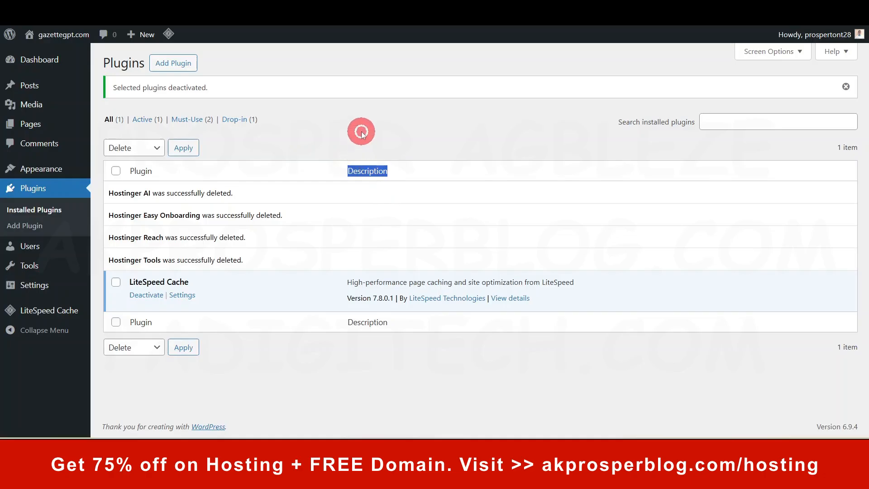
left_click(370, 143)
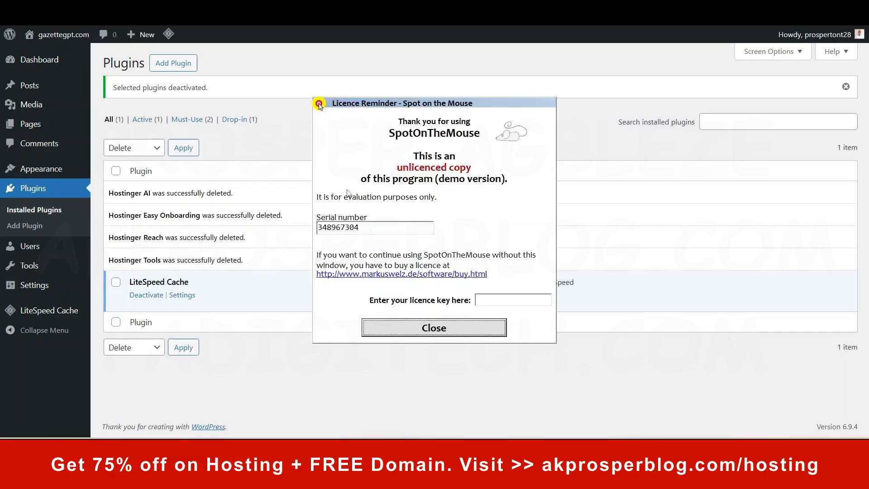
left_click(466, 328)
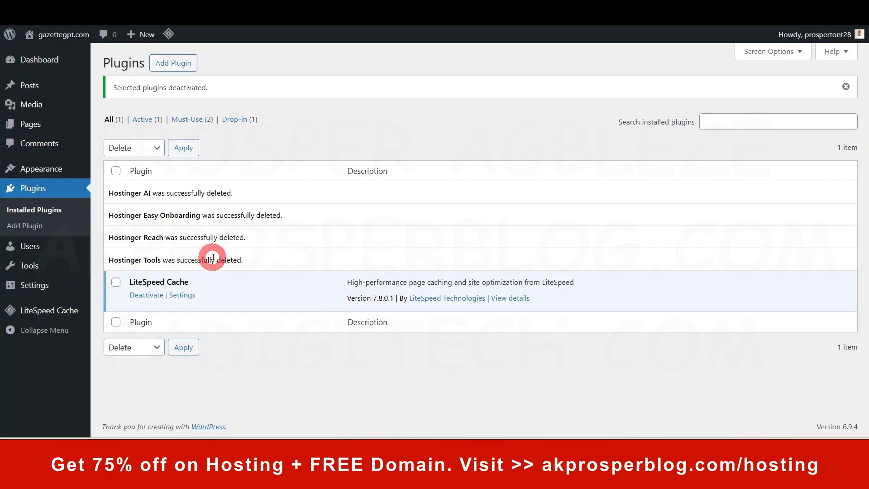
left_click(45, 63)
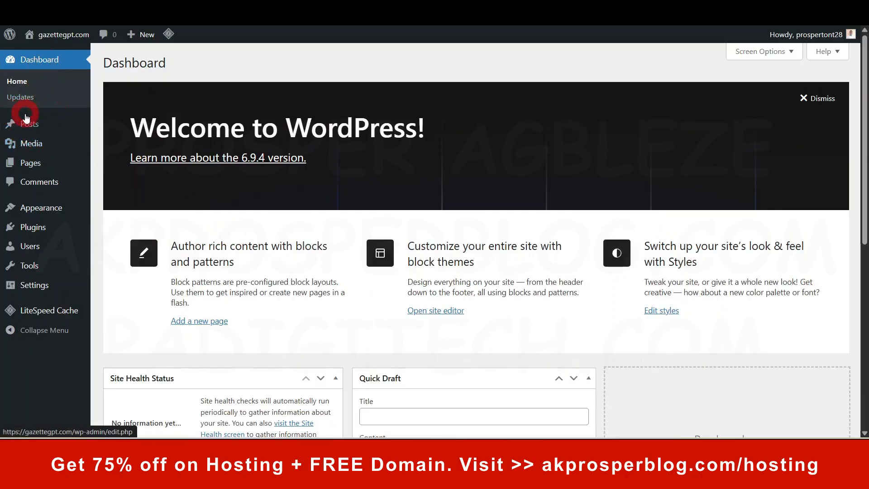
- Open the page for adding a new post in a separate browser tab
left_click(29, 128)
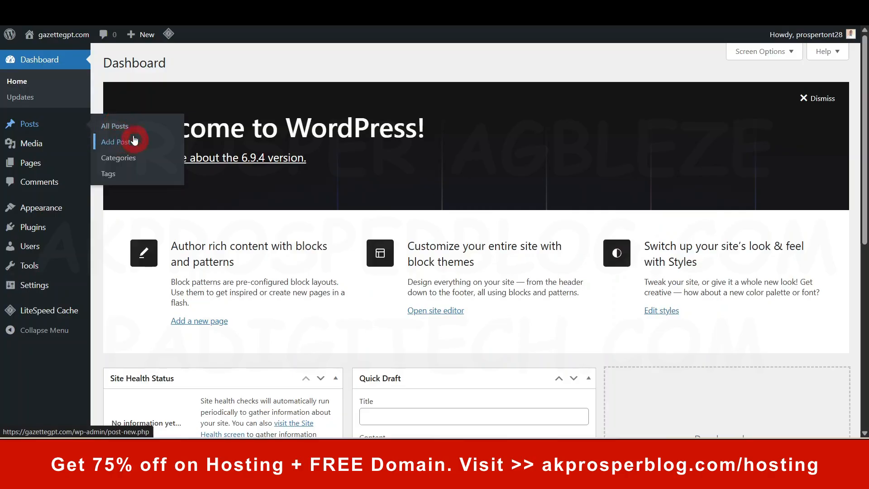
right_click(115, 143)
left_click(159, 156)
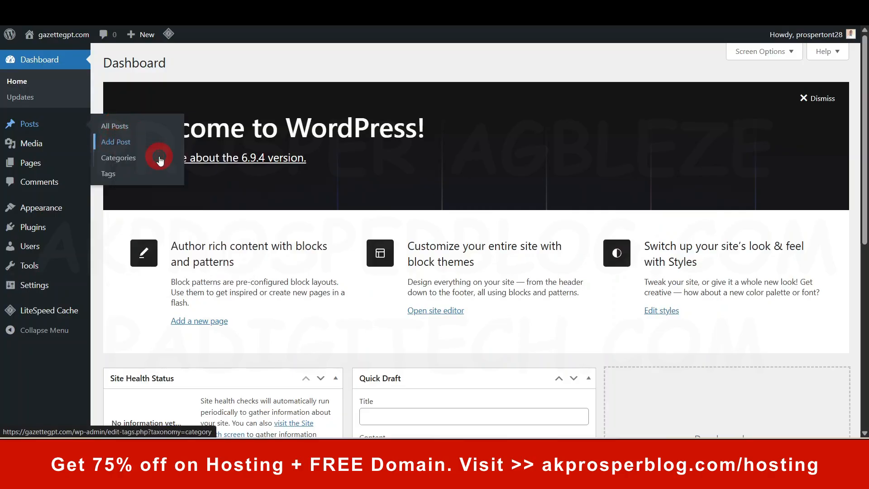
- Open the new post editor and look at the title field and the paragraph block where content goes
left_click(116, 143)
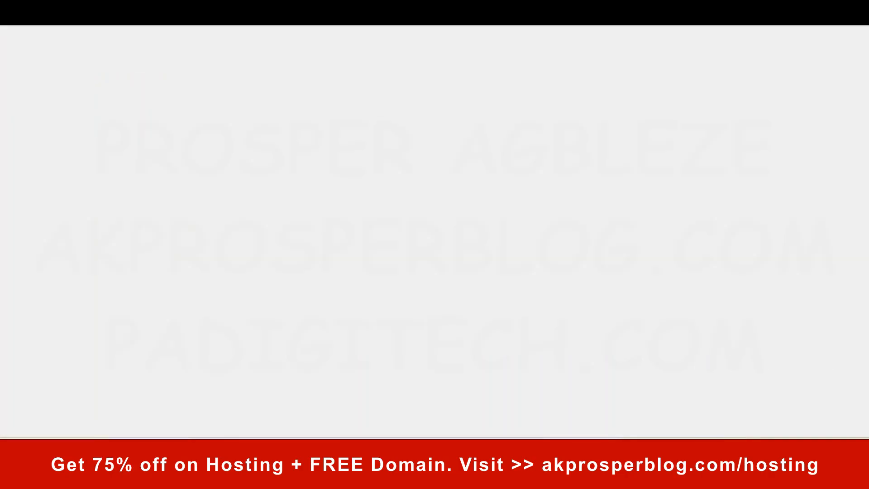
left_click(344, 172)
left_click(215, 115)
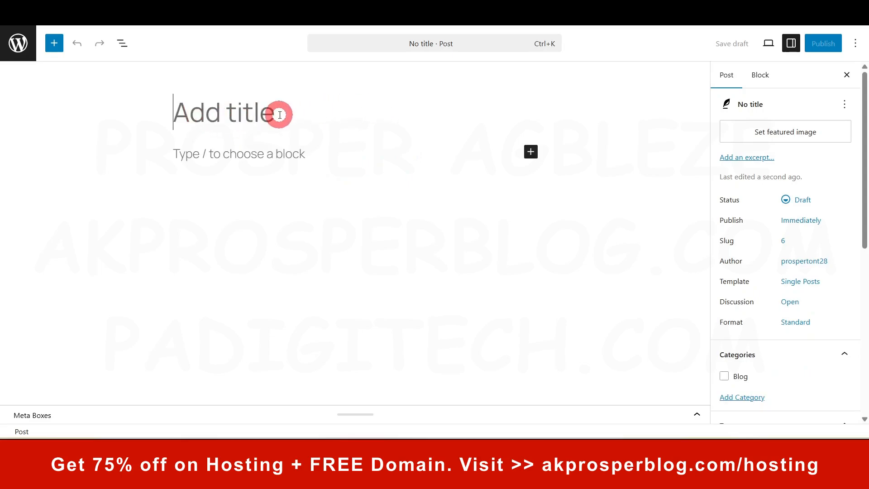
left_click(197, 154)
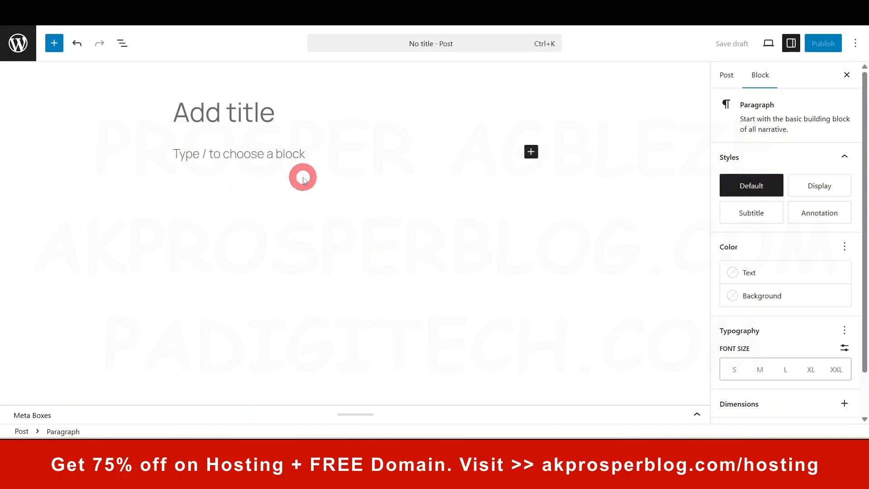
- Examine the new post's publish date, categories, tags and LiteSpeed options, and leave the editor without saving
left_click(729, 75)
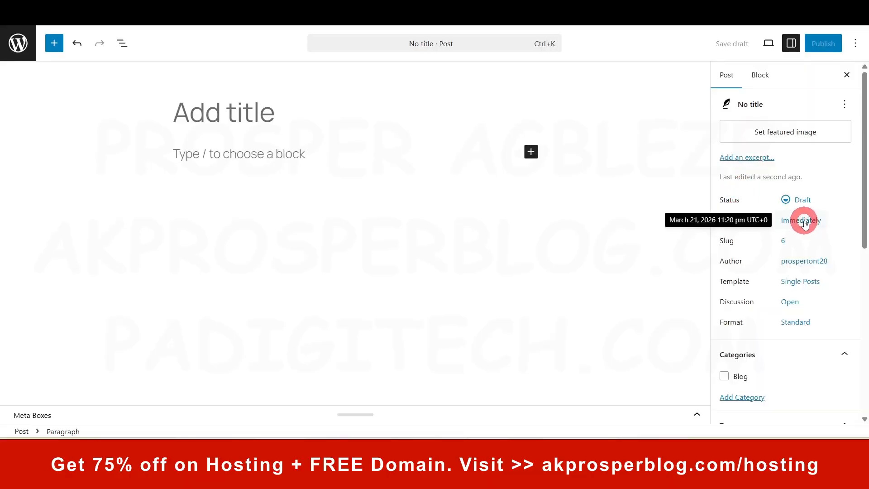
left_click(799, 220)
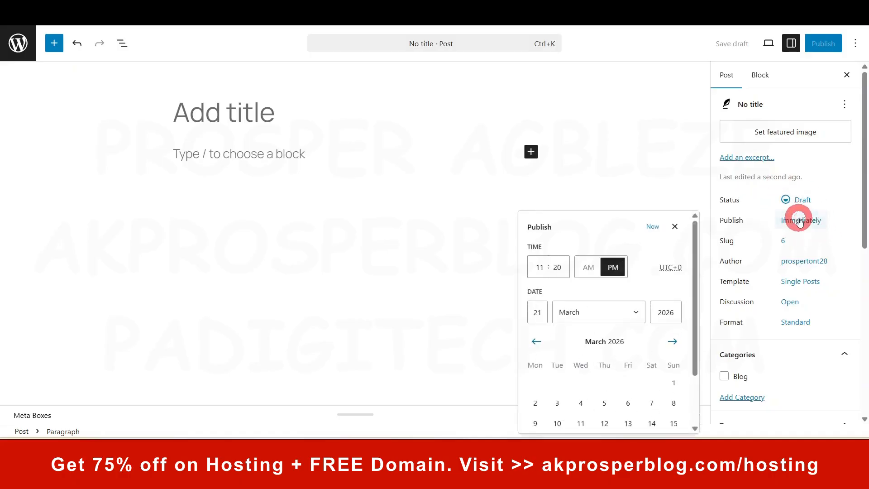
left_click(674, 227)
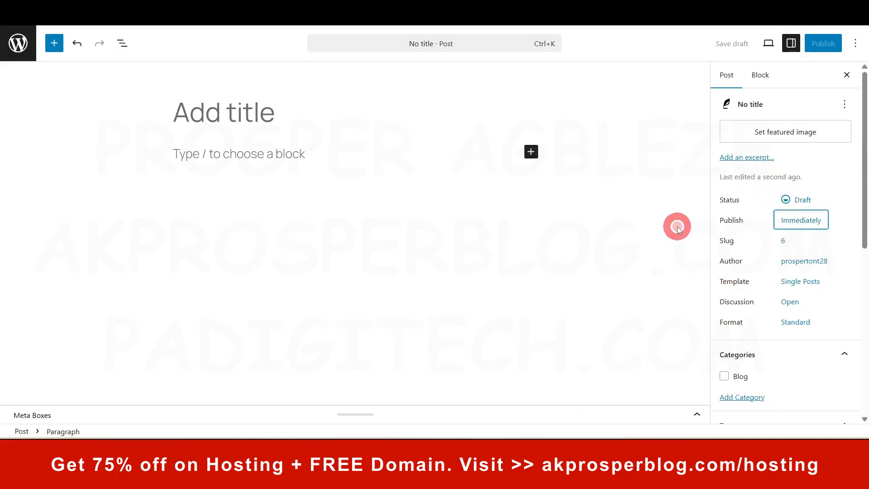
scroll(796, 249, "down", 3)
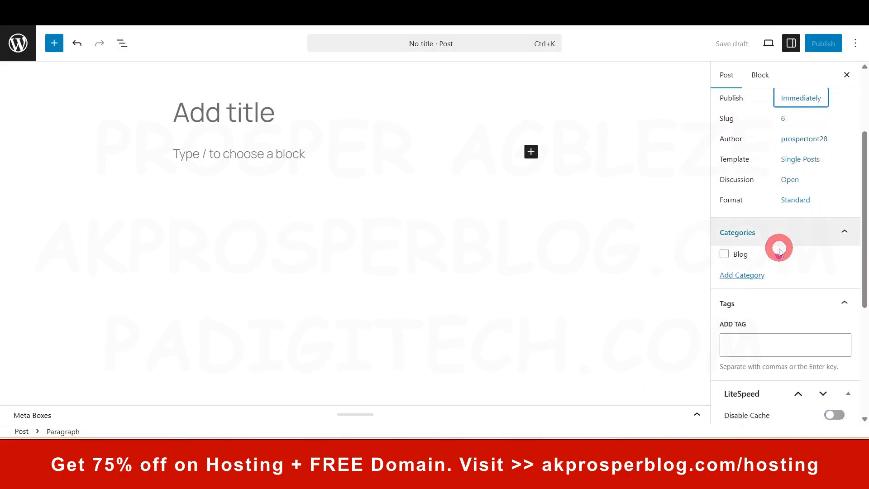
scroll(779, 252, "down", 1)
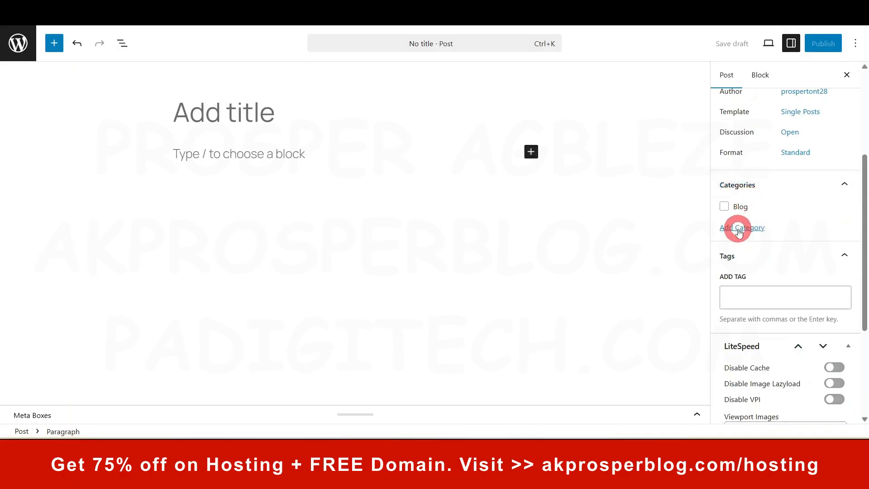
scroll(737, 226, "down", 4)
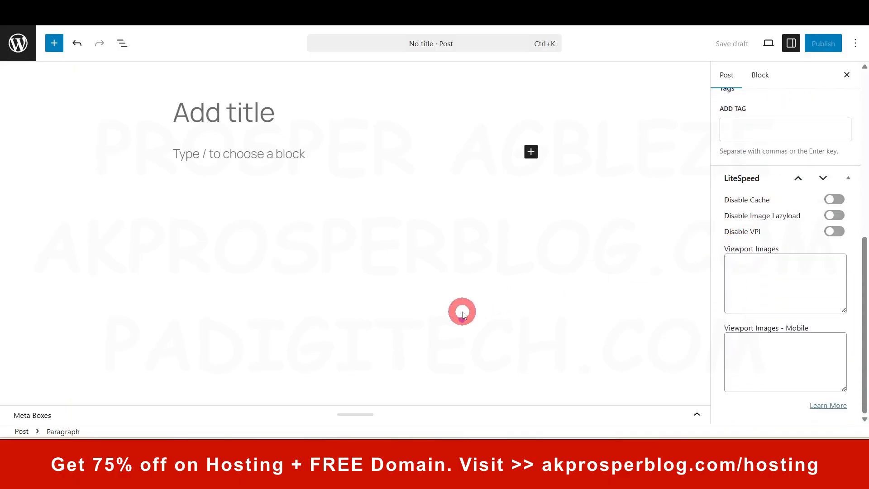
scroll(765, 275, "up", 5)
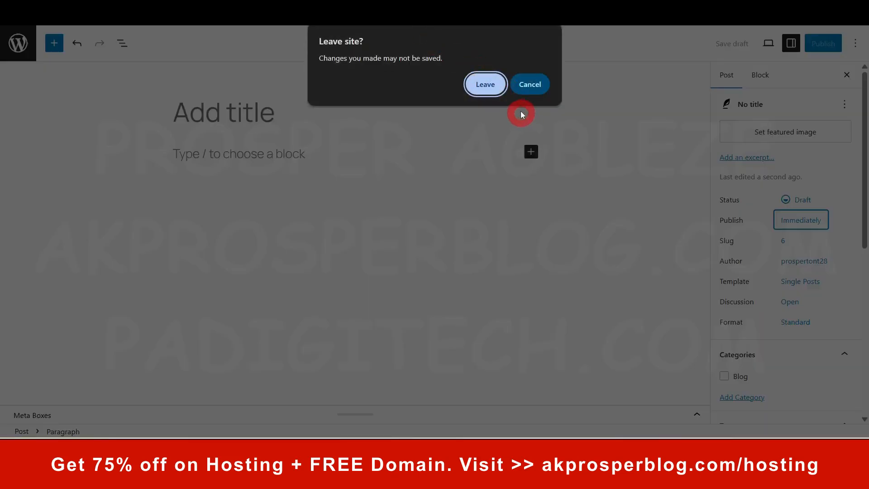
left_click(484, 84)
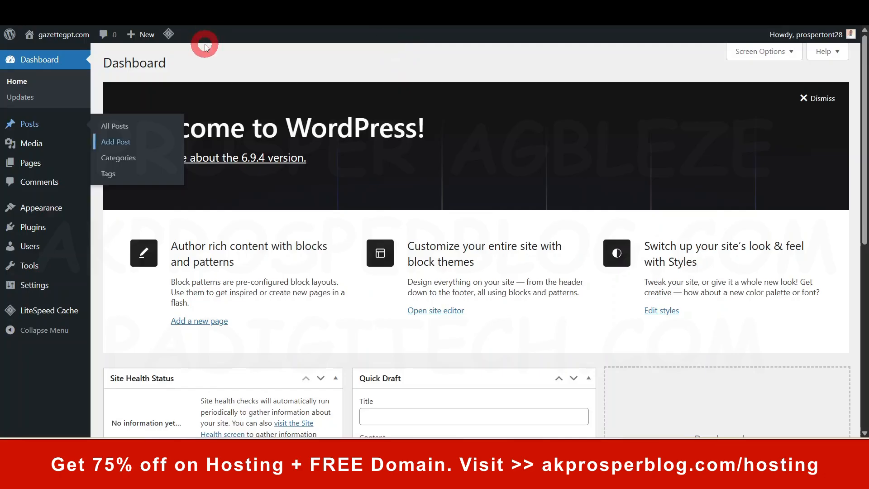
mouse_move(28, 147)
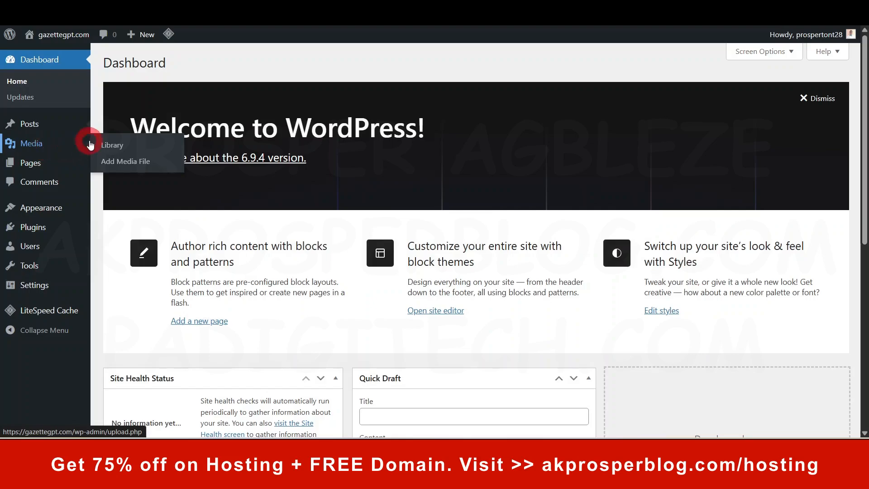
mouse_move(29, 171)
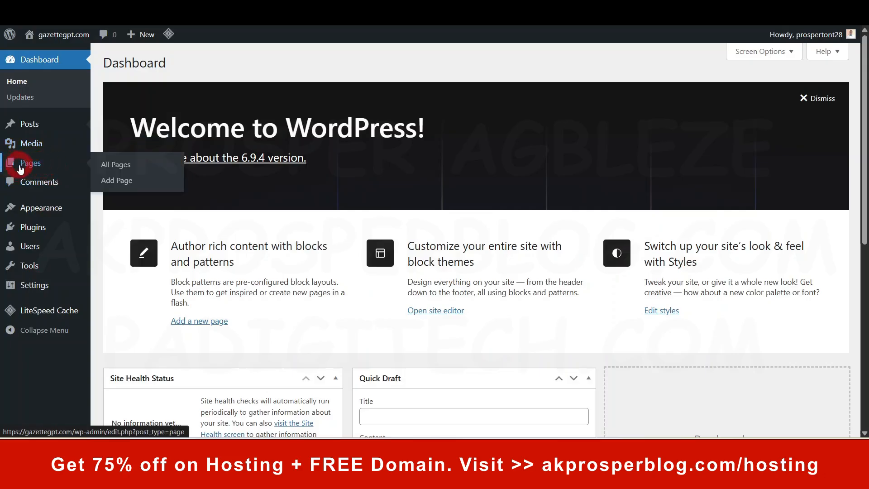
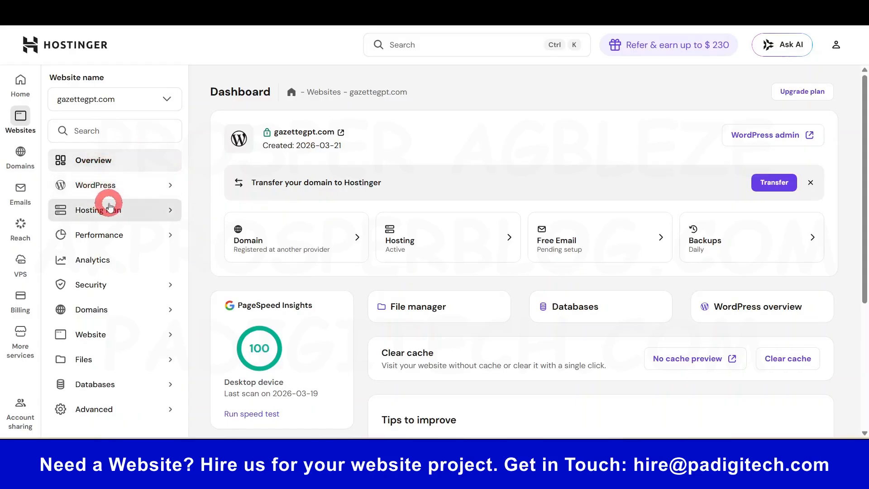
- View the WordPress overview page for gazettegpt.com in the Hostinger control panel
left_click(93, 184)
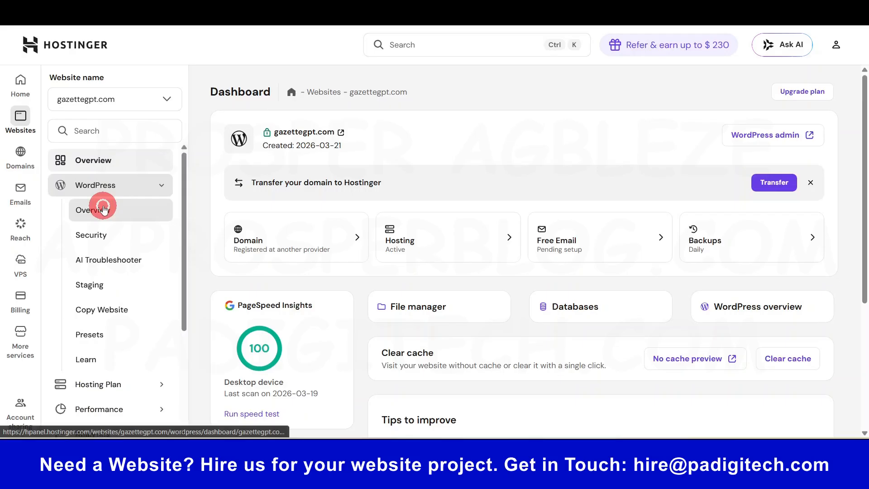
left_click(104, 209)
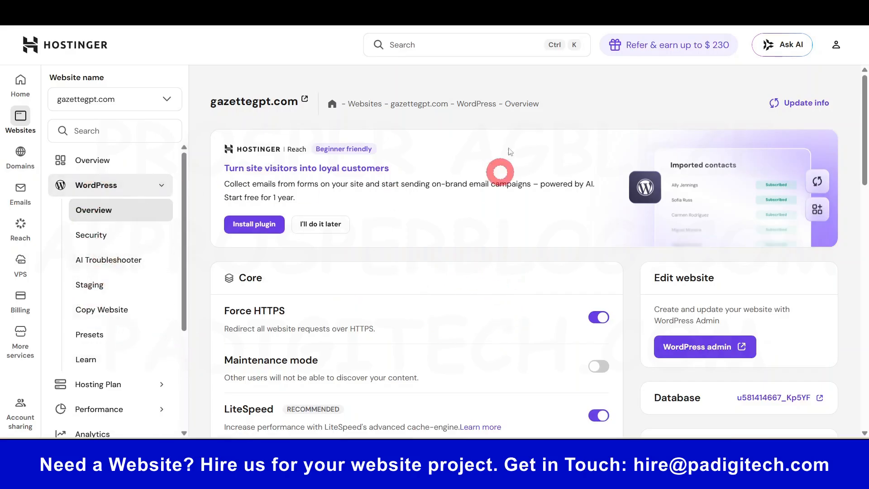
- Return to the WordPress dashboard and open the General, Writing, Reading, Discussion, Media and Permalinks settings in separate browser tabs
left_click(323, 6)
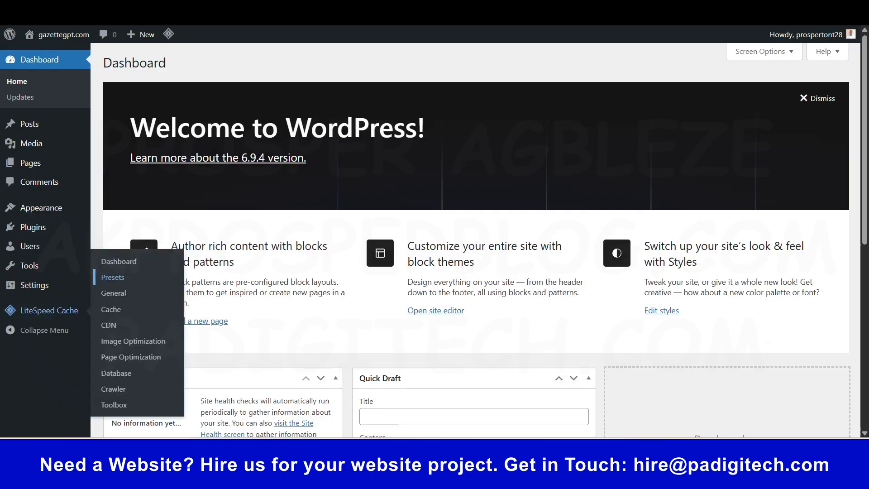
mouse_move(48, 291)
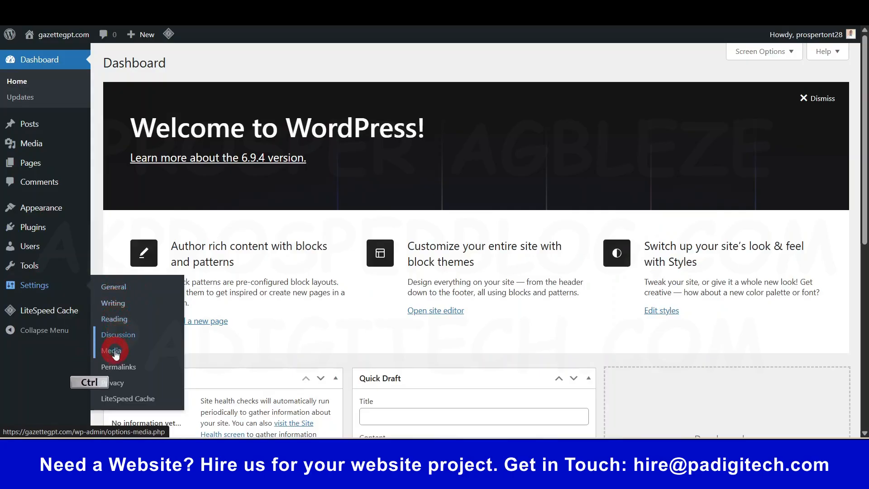
left_click(115, 369, "ctrl")
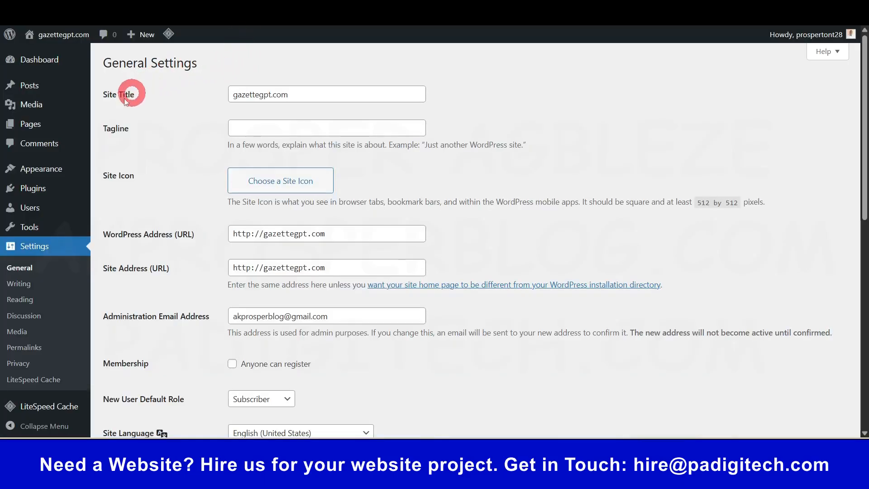
- Set the site title to "PA Academy" and the tagline to "online learning redefined" in the General Settings
left_click(349, 92)
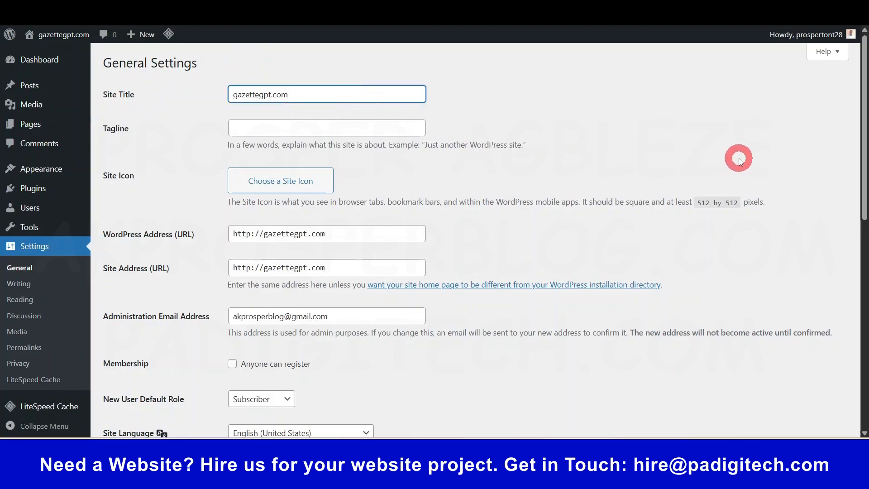
key("ctrl+a")
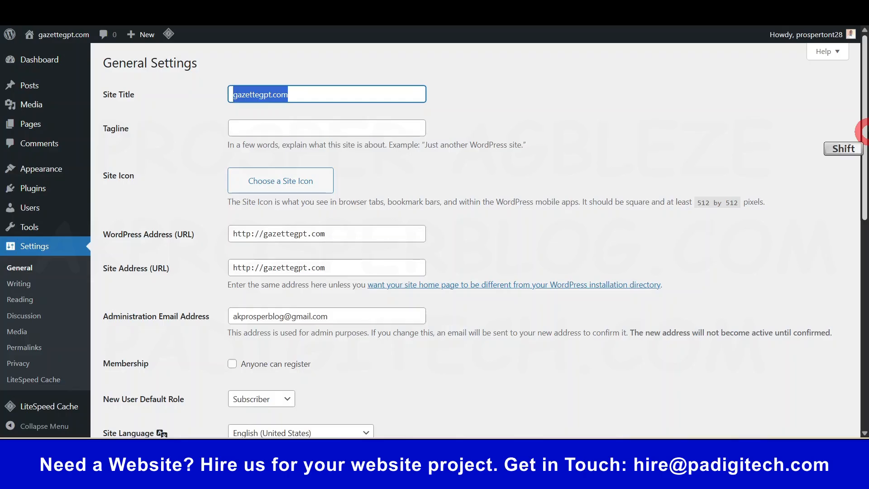
type("PA Academy")
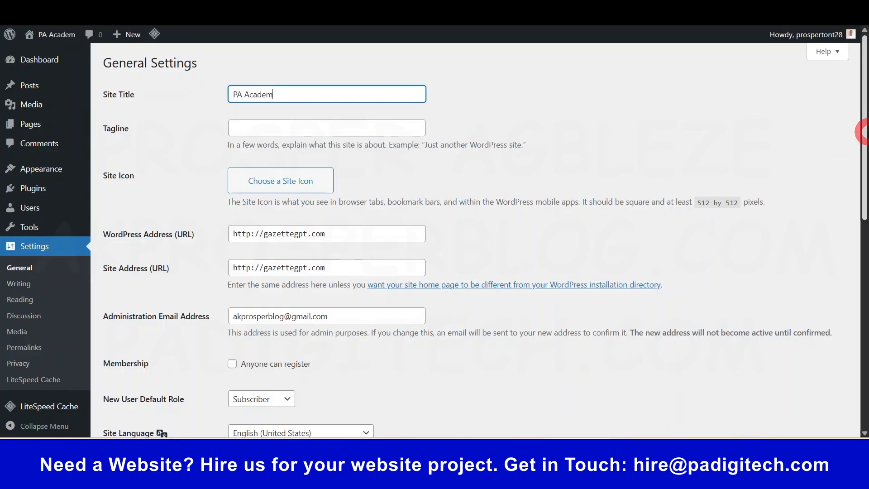
left_click(294, 119)
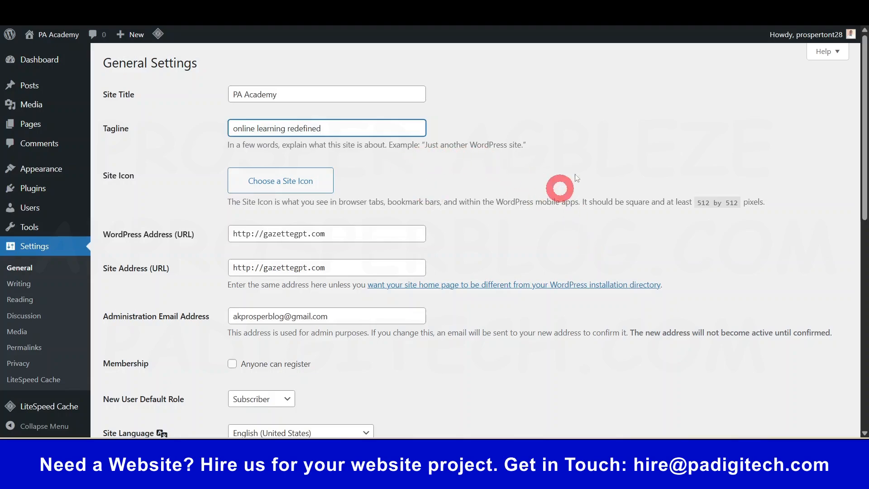
left_click(647, 155)
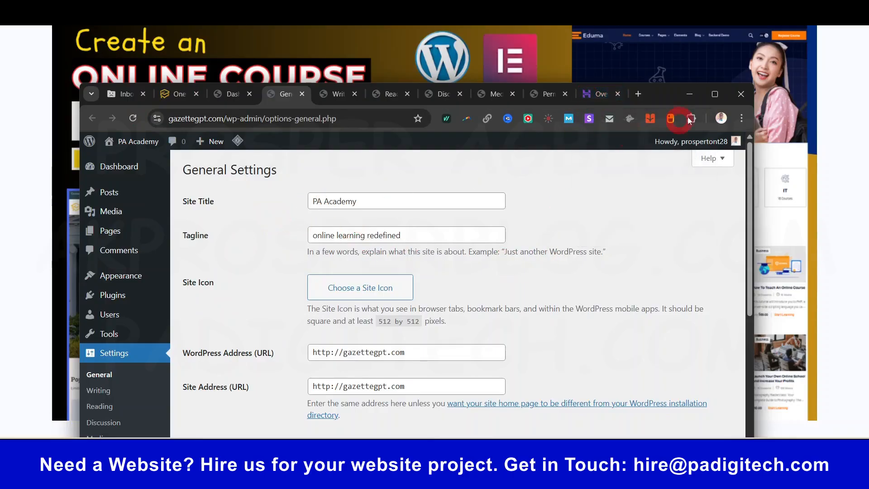
left_click(715, 96)
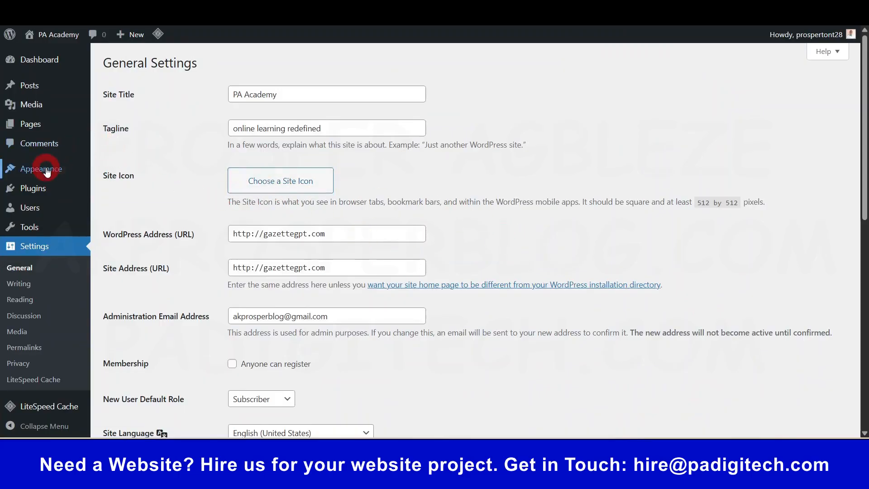
- Upload capital-city-legal.png as the site icon, dismissing the licence reminder, and crop it with the default full-image selection
left_click(278, 183)
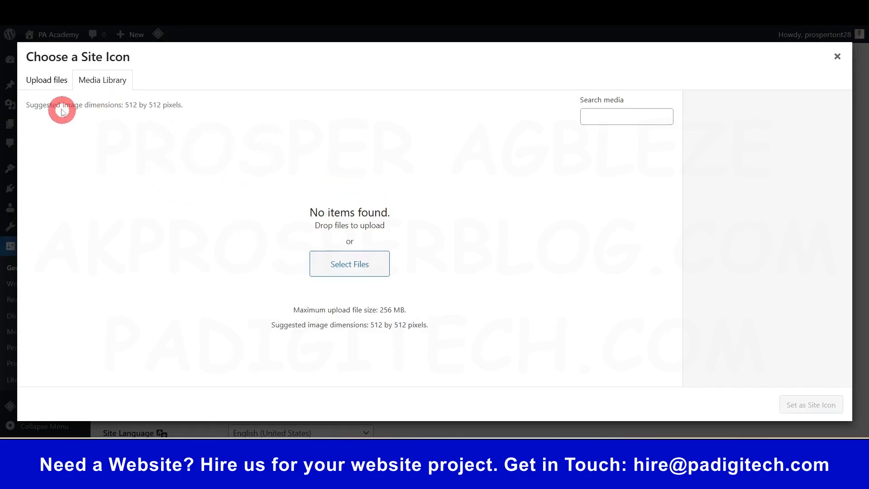
left_click(46, 79)
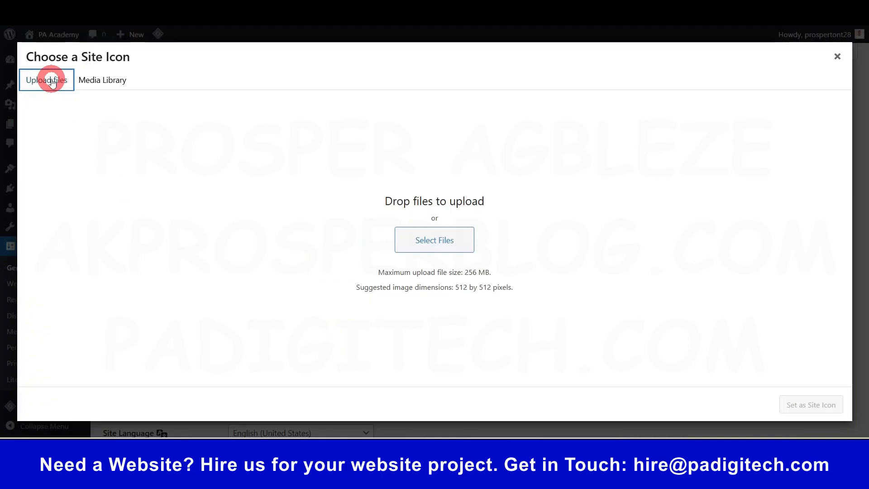
left_click(430, 243)
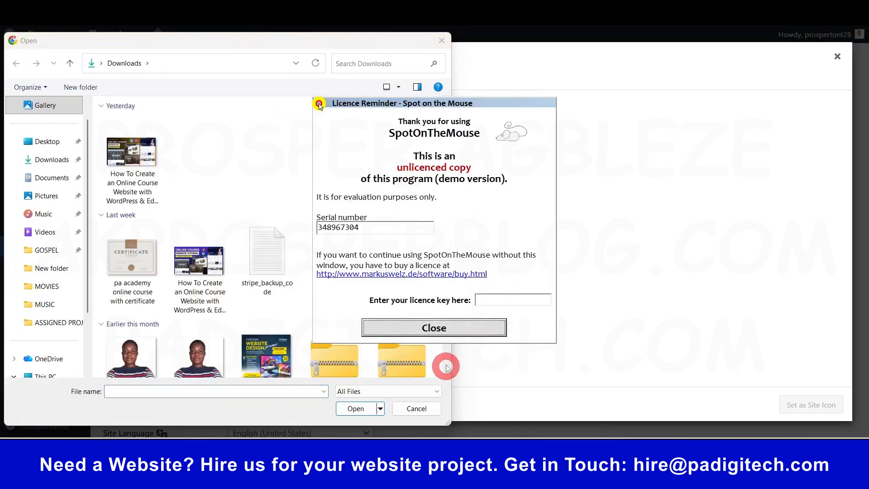
left_click(433, 327)
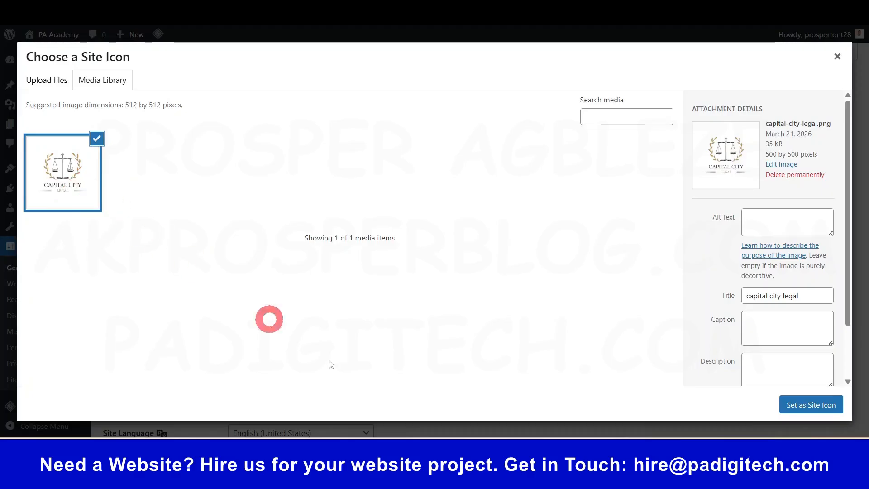
left_click(814, 409)
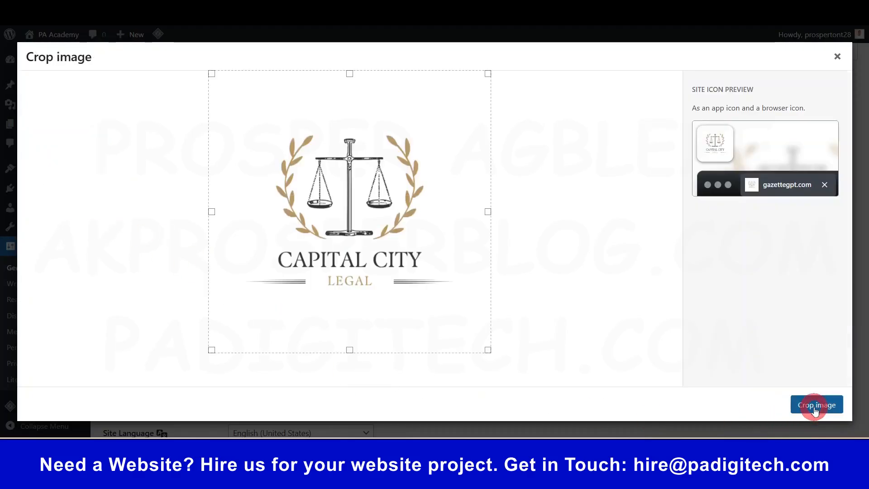
left_click(811, 407)
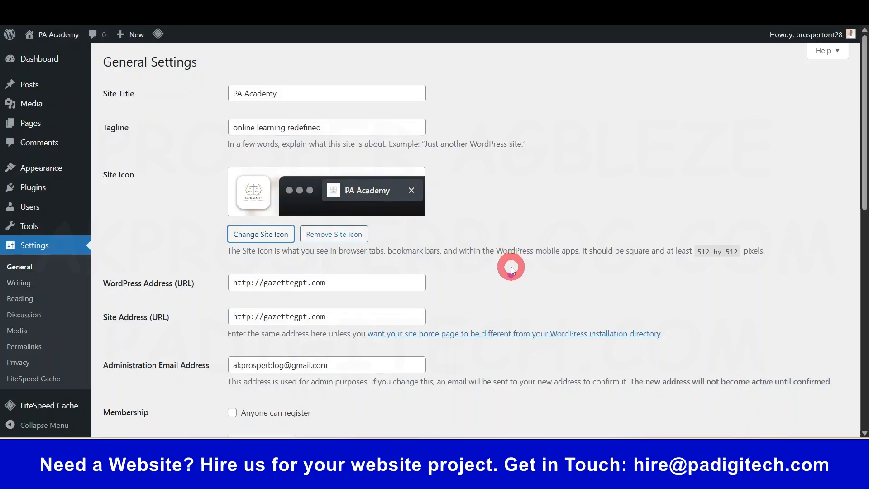
- Review the administration email address in the General Settings and enable membership so that anyone can register
scroll(285, 192, "down", 3)
scroll(259, 240, "down", 2)
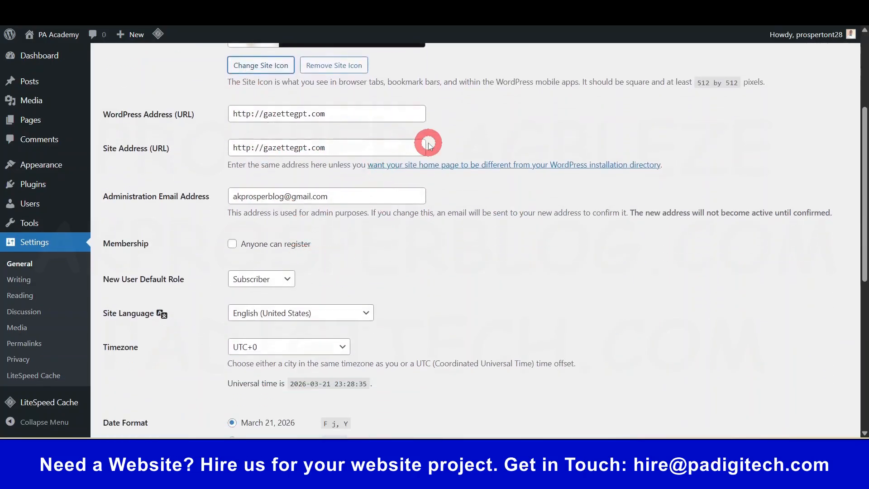
left_click_drag(109, 197, 174, 197)
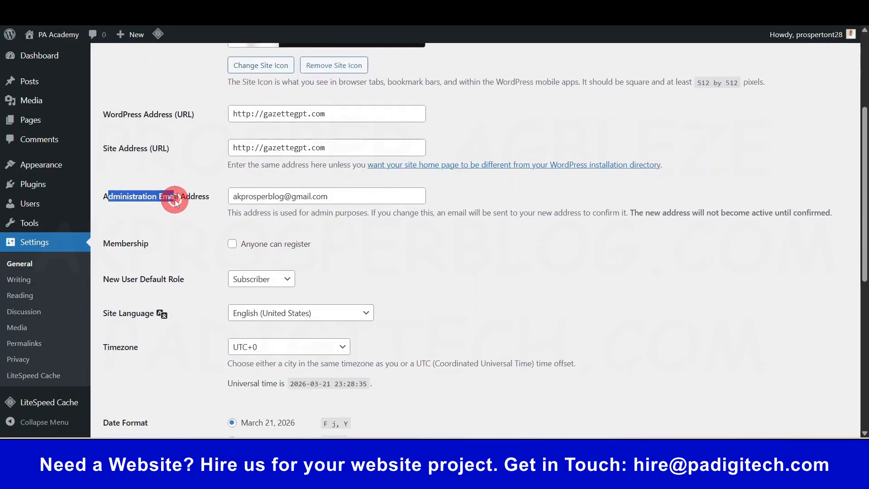
left_click_drag(242, 198, 303, 196)
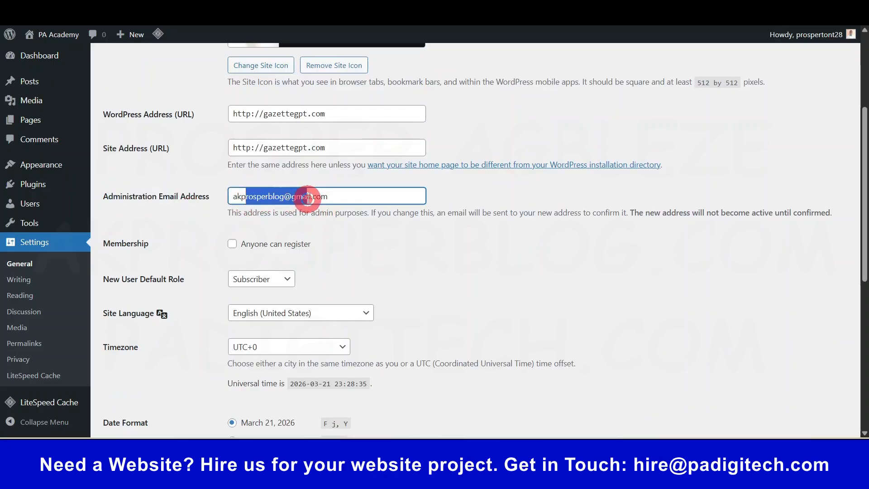
left_click(468, 252)
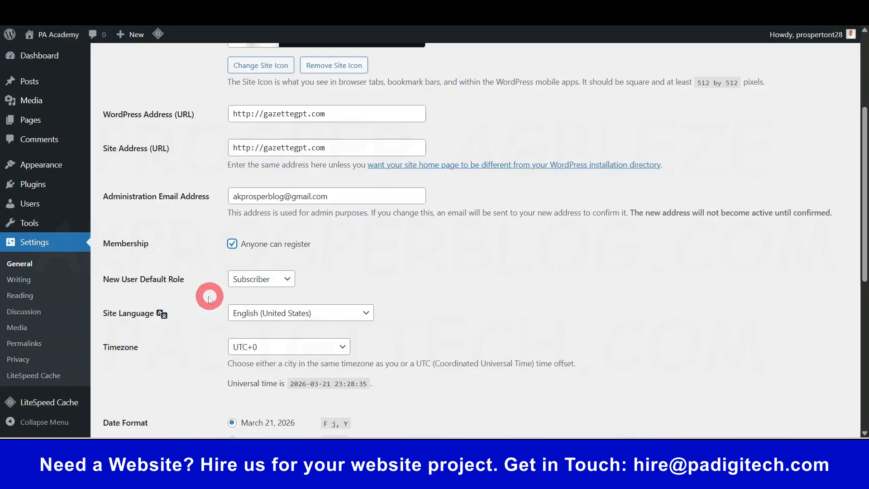
- Review the timezone, date format, time format and week start in the General Settings, and save the changes
scroll(304, 288, "down", 3)
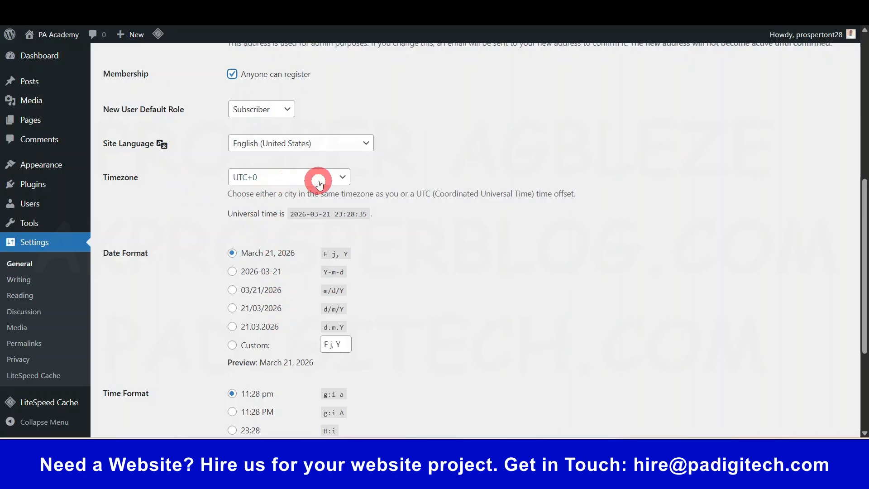
scroll(294, 265, "down", 2)
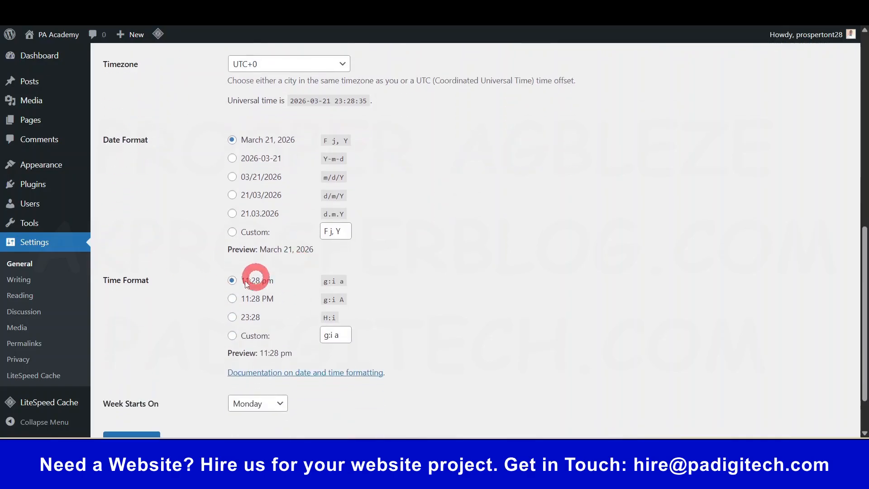
scroll(360, 286, "down", 1)
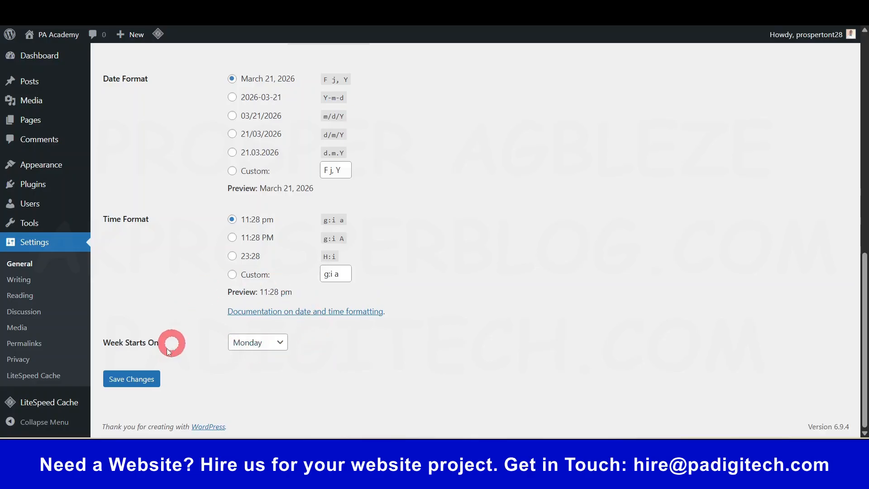
left_click(133, 385)
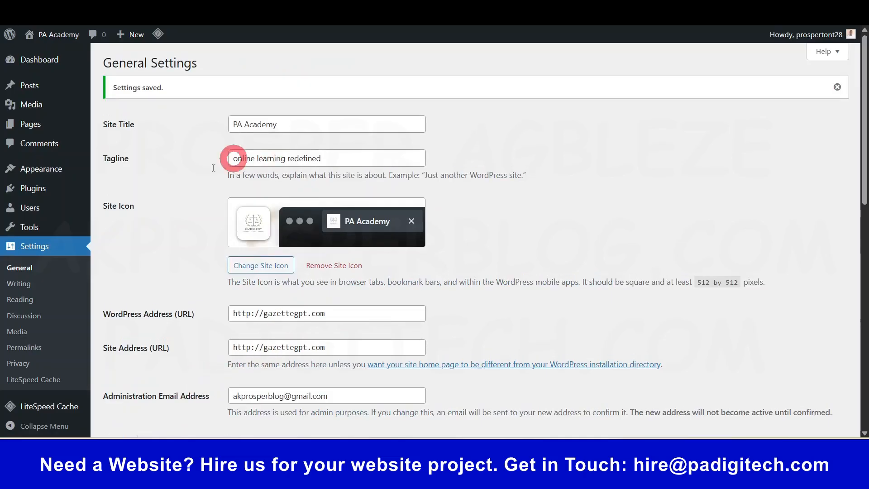
- Look over the Writing Settings and switch to the Reading Settings to check the post and search engine visibility options
key("ctrl+Tab")
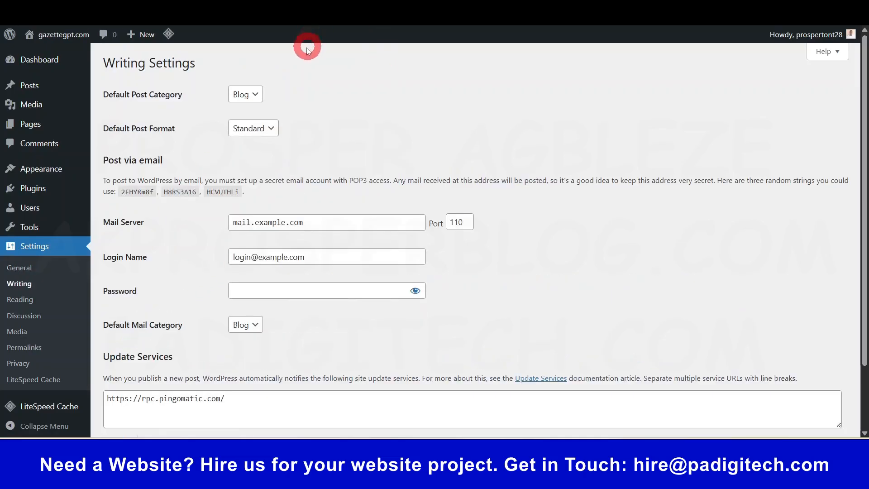
scroll(308, 199, "down", 2)
scroll(308, 200, "up", 2)
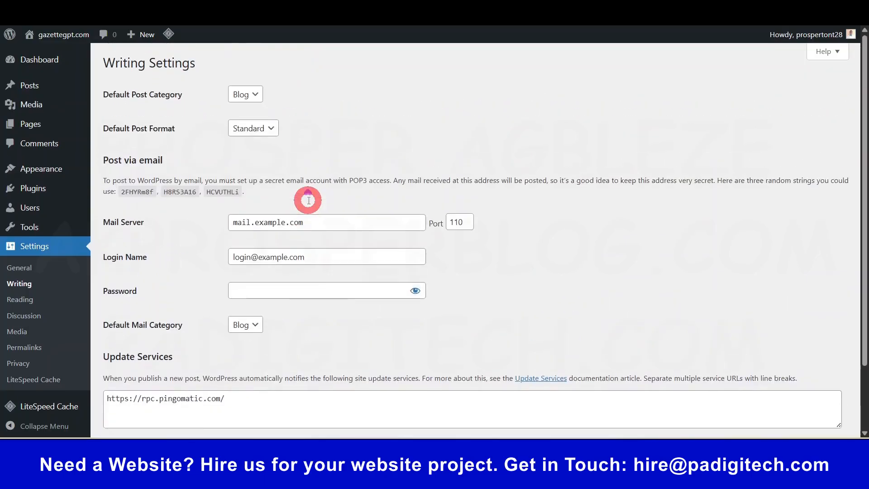
key("ctrl+Tab")
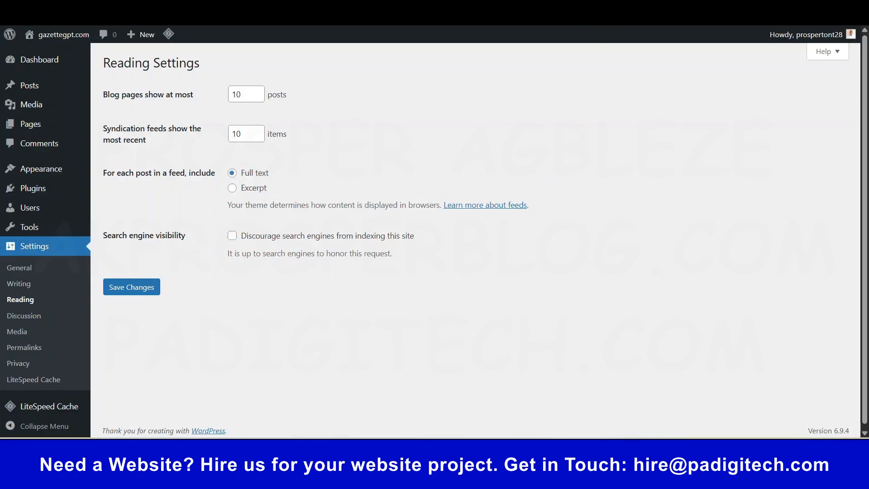
- Require users to be registered and logged in to comment in the Discussion Settings, review the remaining options and save the changes
left_click(484, 7)
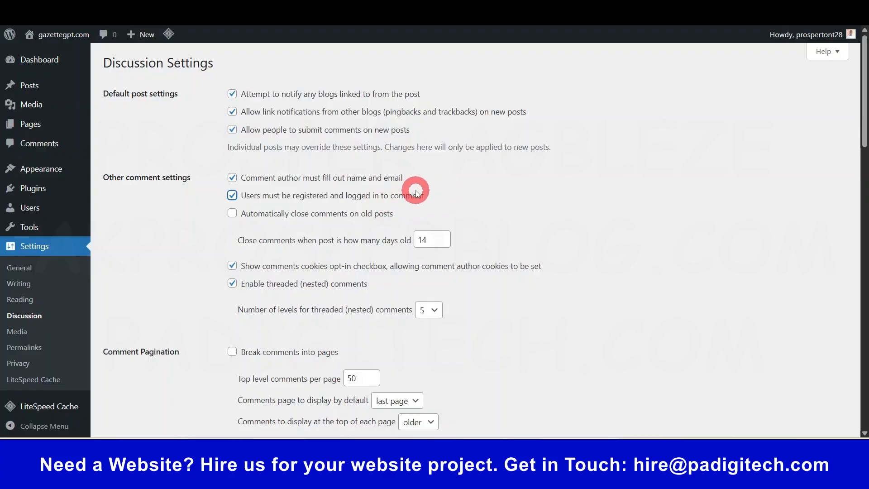
left_click_drag(427, 197, 282, 199)
left_click(505, 196)
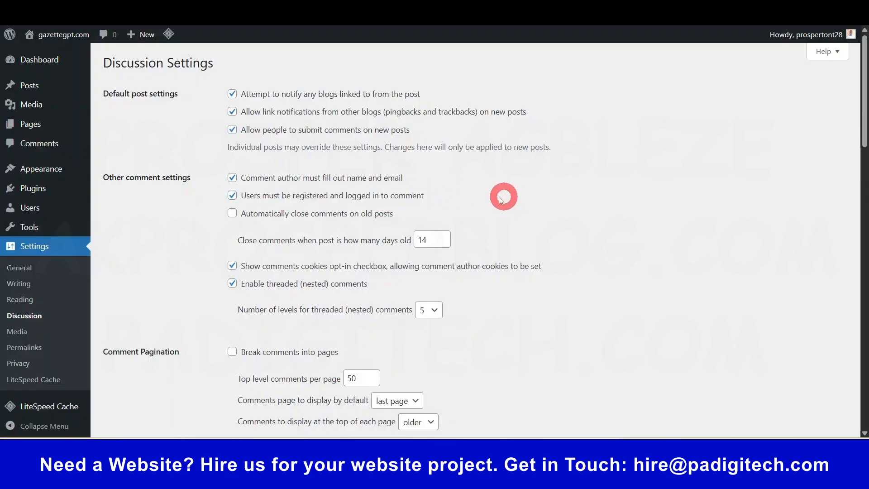
scroll(294, 139, "down", 5)
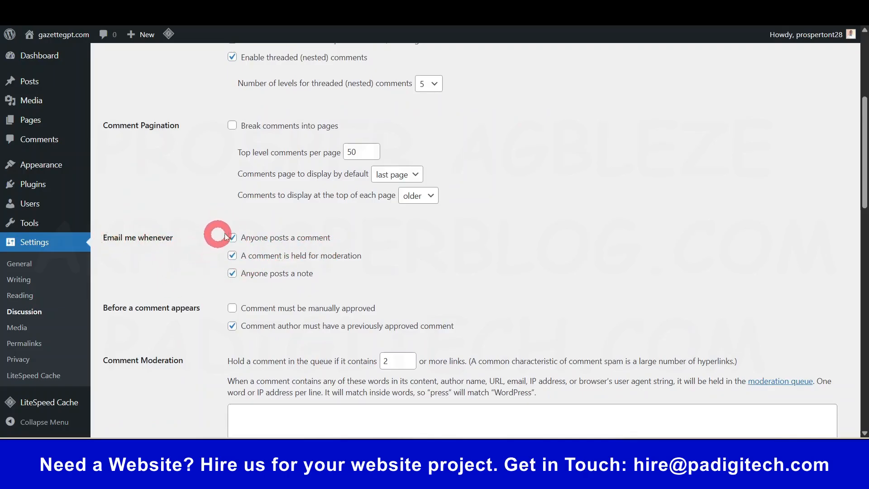
scroll(186, 269, "up", 5)
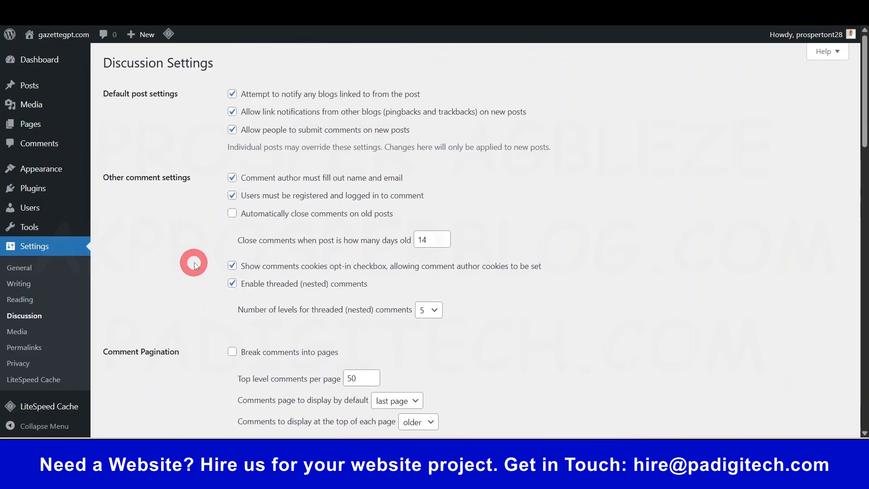
scroll(210, 253, "down", 20)
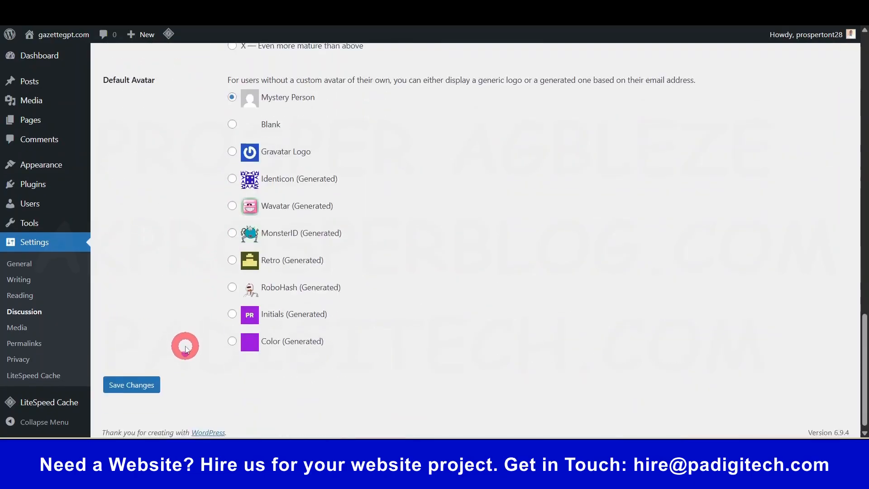
scroll(186, 348, "up", 3)
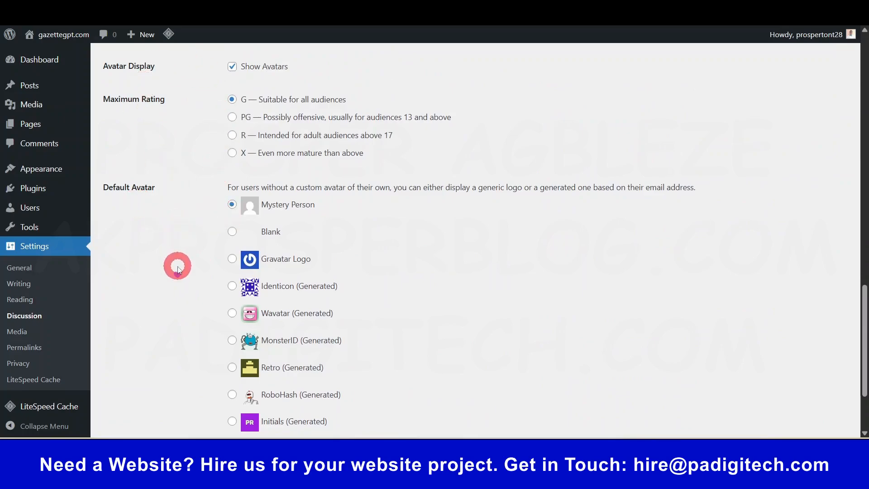
scroll(178, 264, "down", 3)
left_click(153, 380)
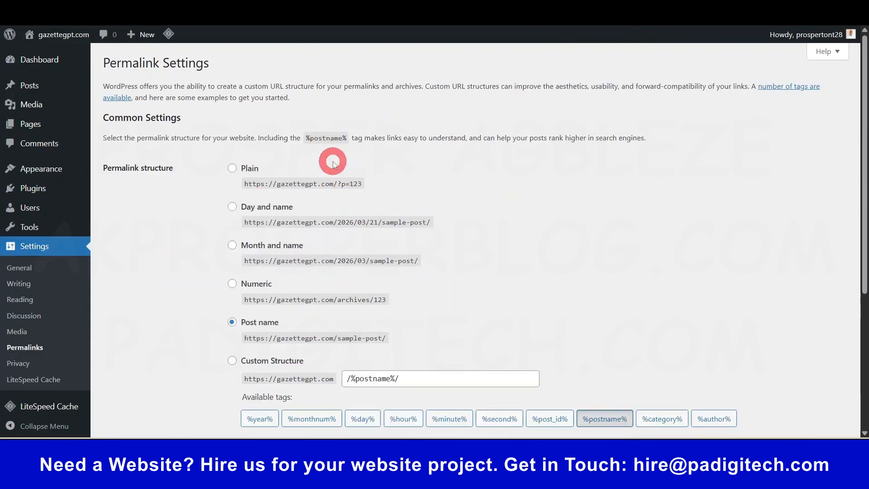
- Return to the WordPress Dashboard and open the live PA Academy site in a new browser tab to view its front page
left_click(30, 61)
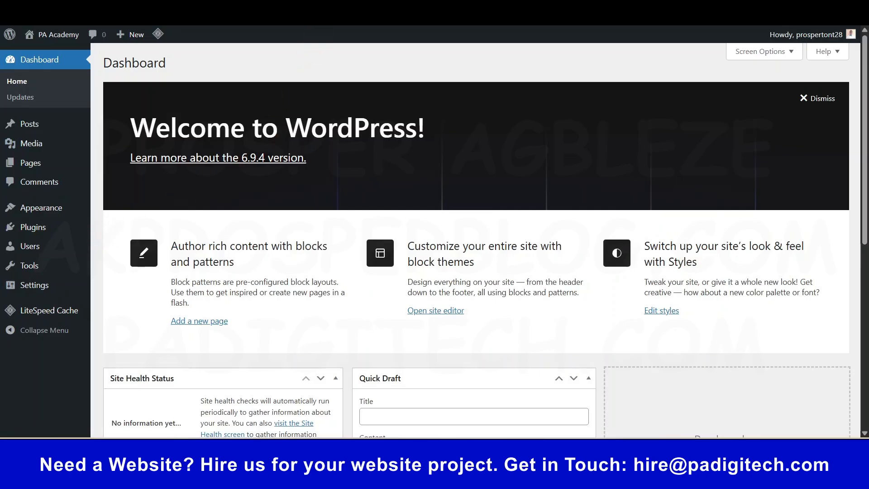
left_click(23, 62)
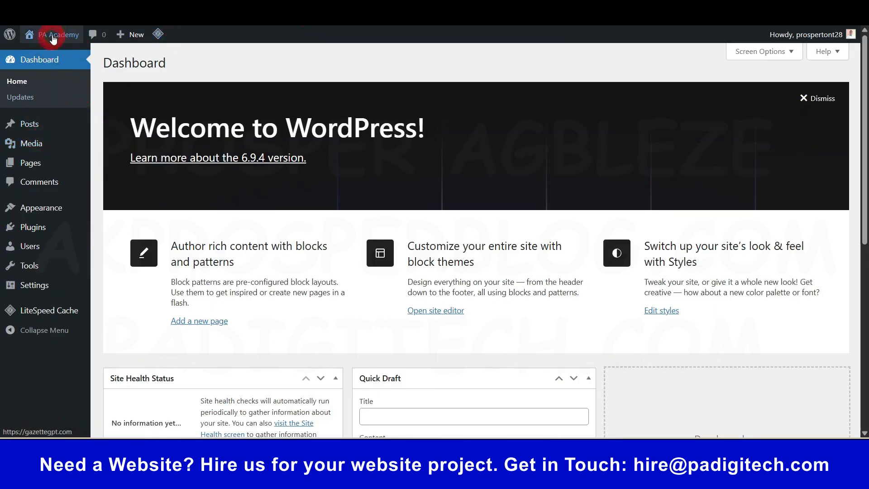
mouse_move(53, 40)
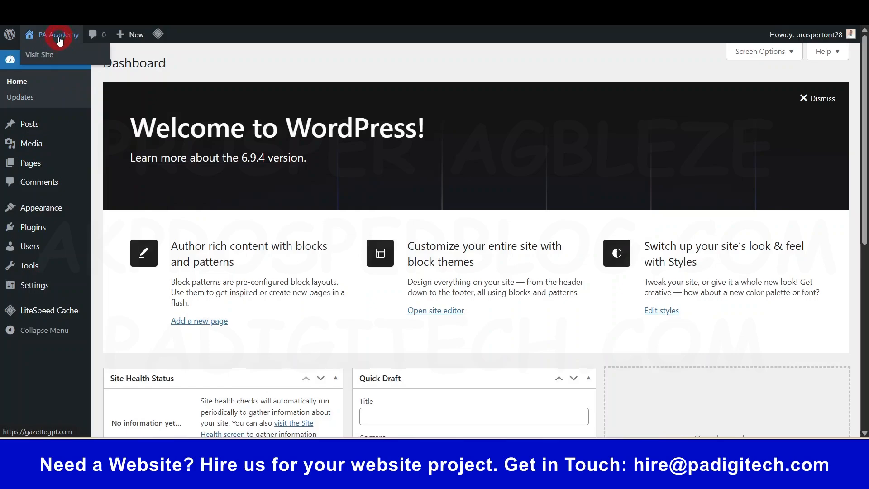
right_click(39, 58)
left_click(70, 64)
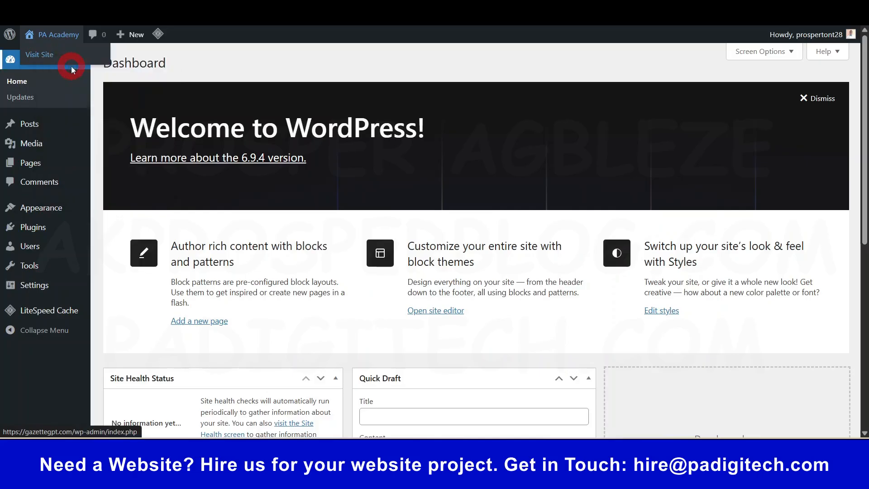
left_click(512, 75)
left_click(550, 13)
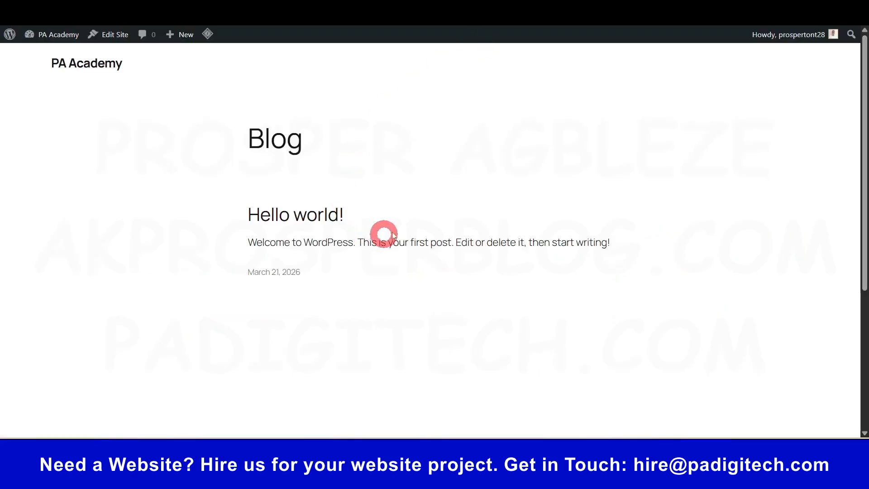
scroll(145, 233, "down", 2)
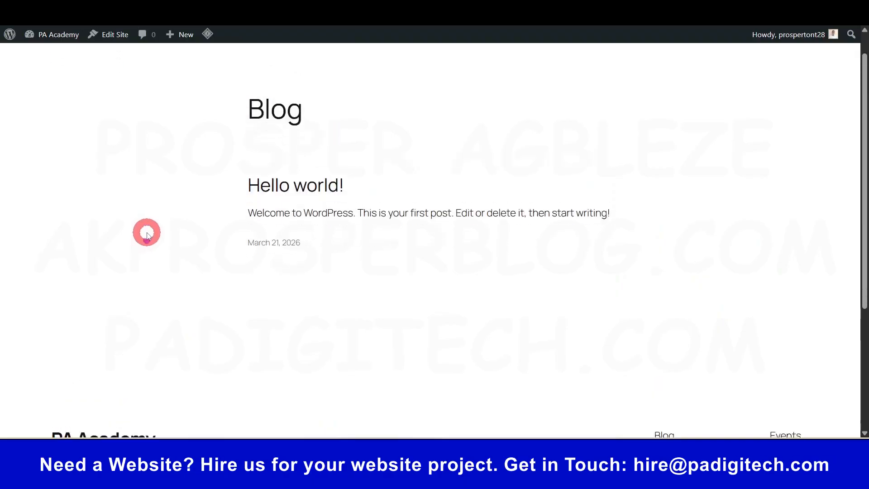
scroll(149, 233, "up", 2)
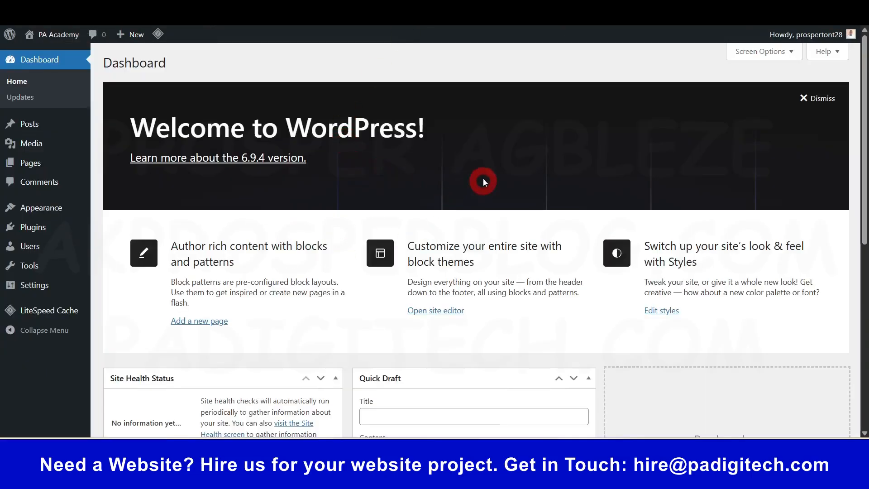
- Open the installed themes from the Dashboard and activate the Twenty Twenty-Four theme
mouse_move(47, 203)
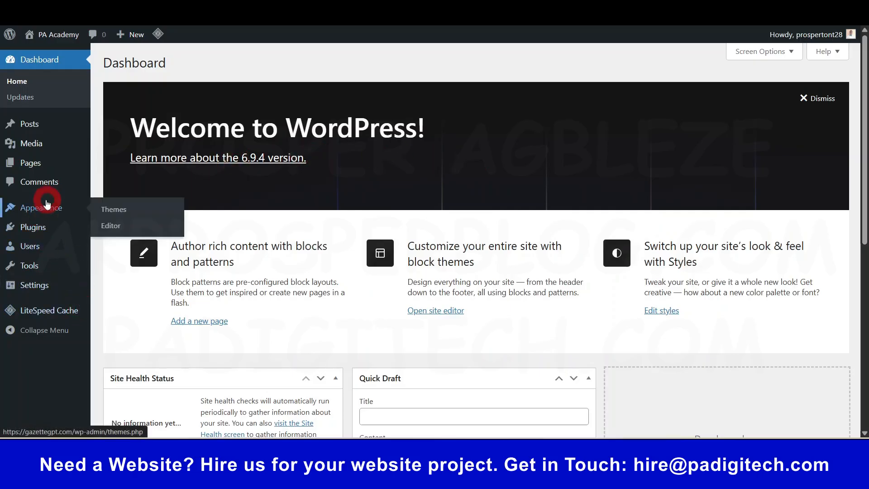
left_click(110, 210)
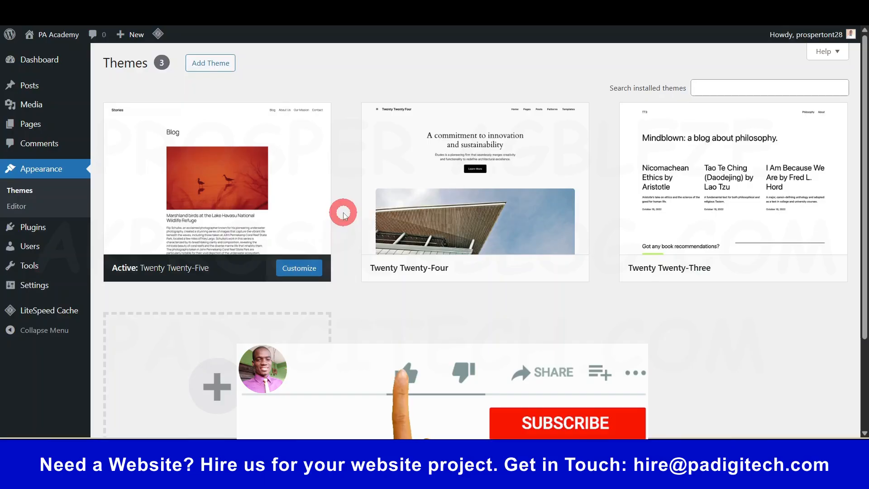
mouse_move(208, 181)
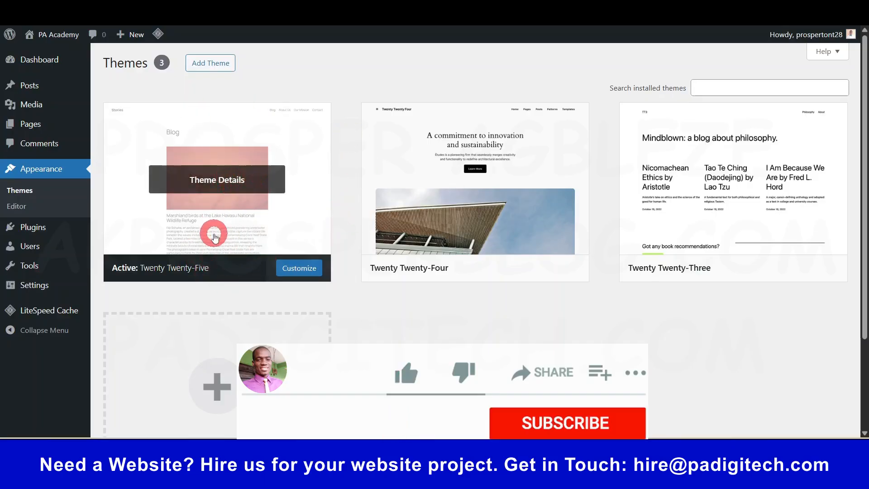
mouse_move(509, 226)
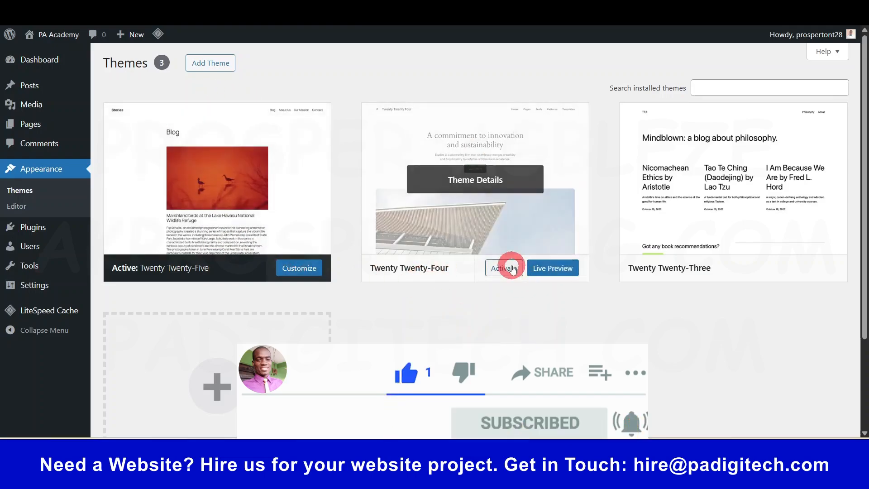
left_click(512, 268)
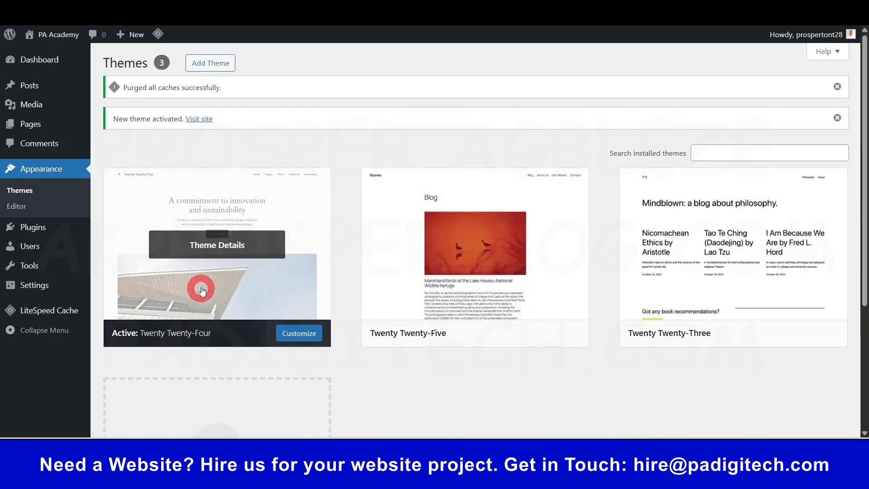
- Reload the live PA Academy site and look through its front page with the Twenty Twenty-Four design
left_click(254, 6)
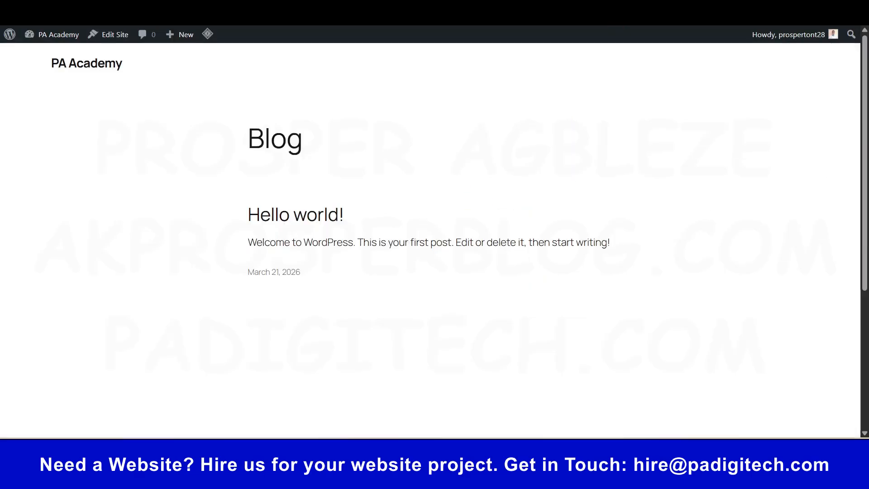
left_click(102, 37)
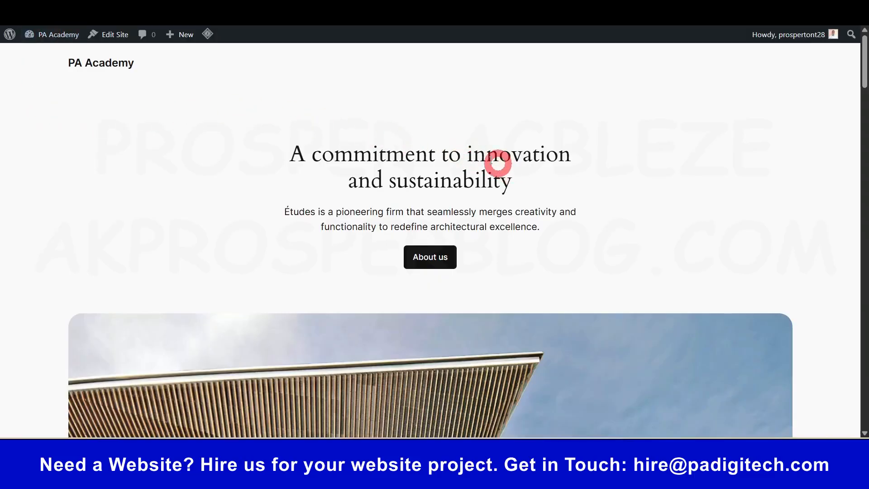
scroll(307, 149, "down", 15)
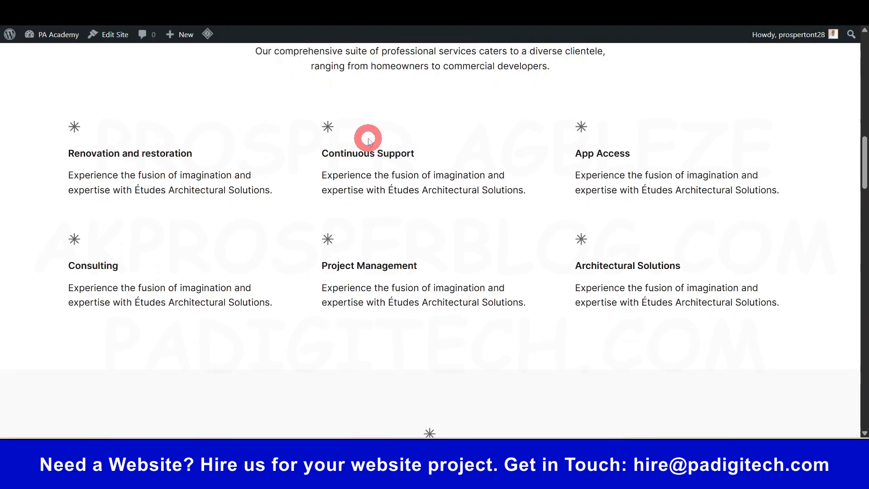
scroll(369, 141, "down", 4)
scroll(404, 132, "up", 7)
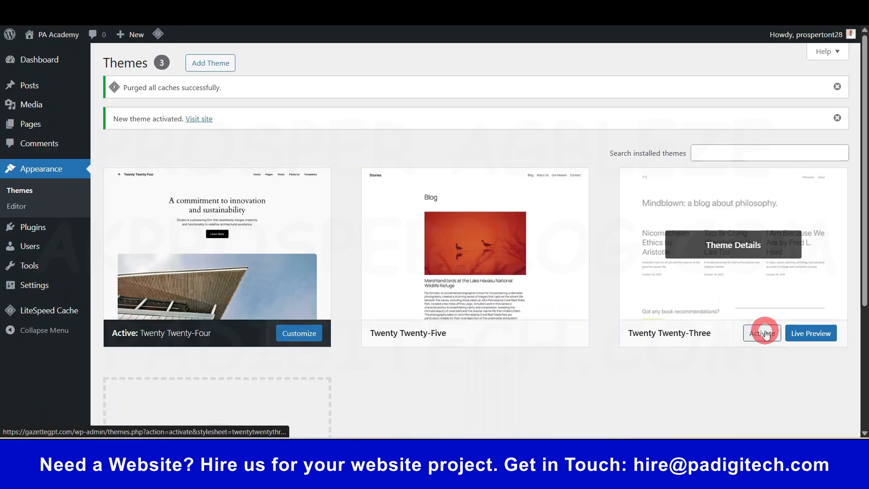
- Activate the Twenty Twenty-Three theme and reload the live site to check its front page and site title
left_click(763, 333)
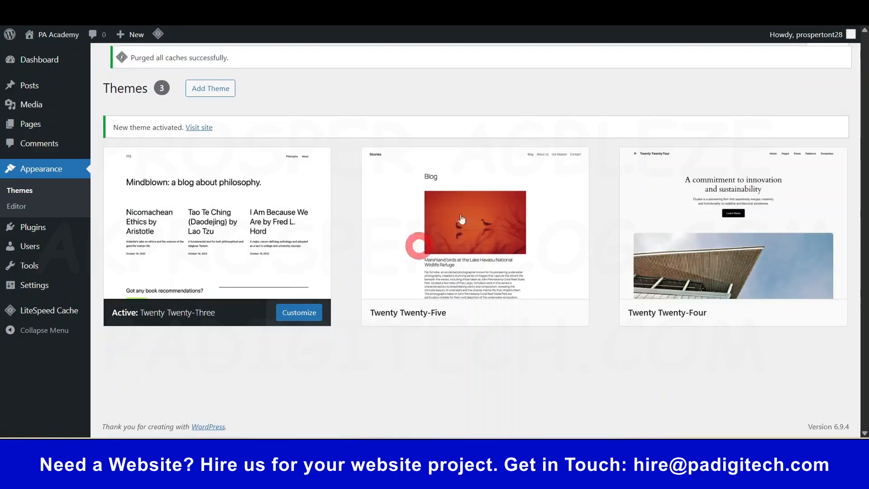
left_click(504, 9)
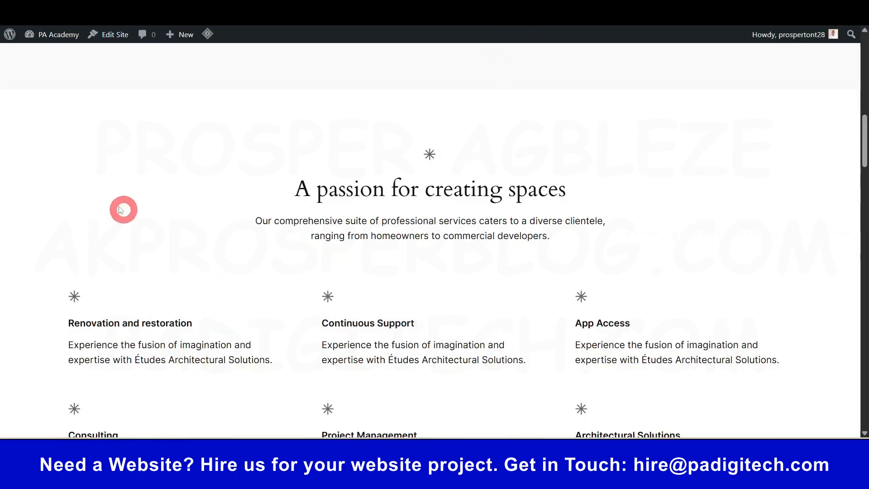
scroll(169, 184, "up", 15)
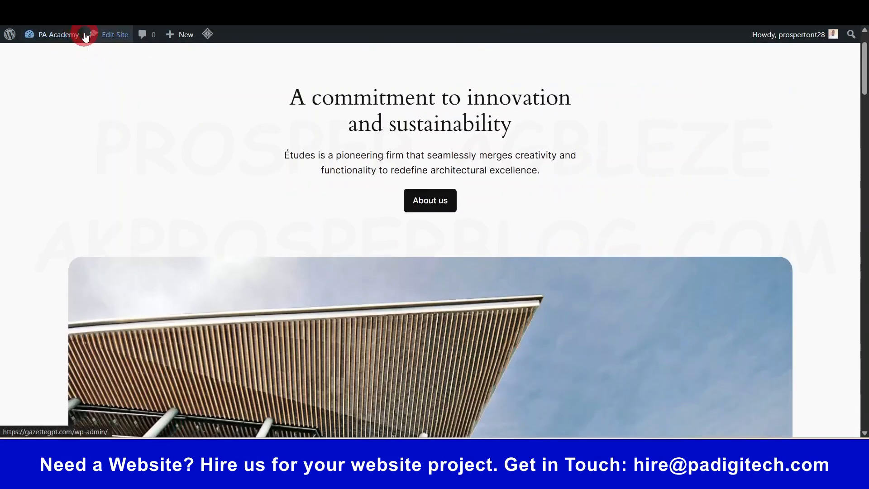
key("F5")
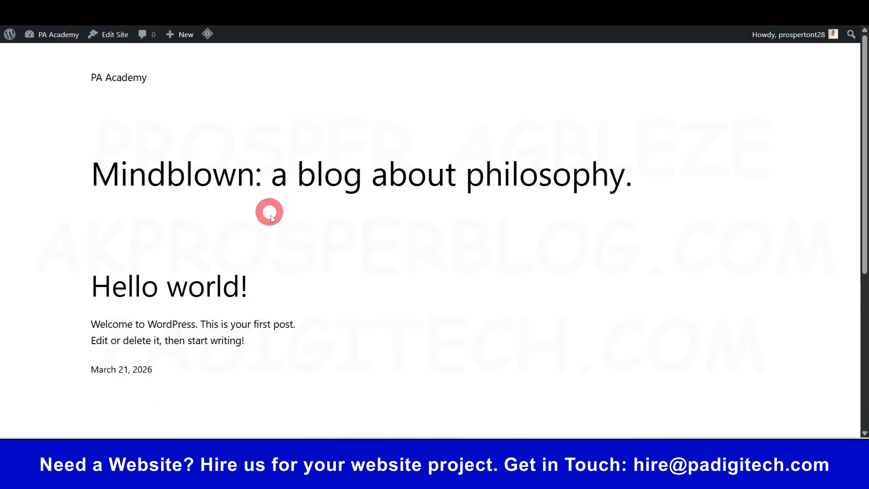
left_click_drag(158, 77, 87, 78)
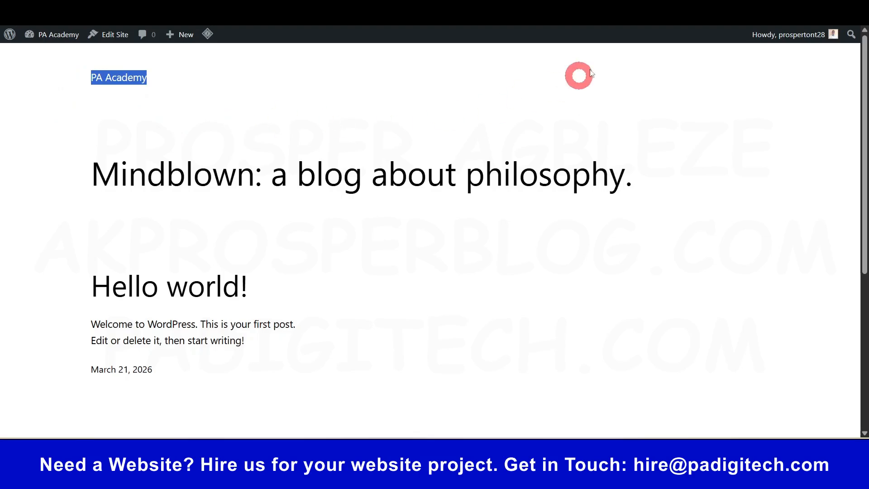
- Return to the site's Themes page, browse the popular themes offered for adding, and open the theme upload form
key("ctrl+Tab")
left_click(394, 209)
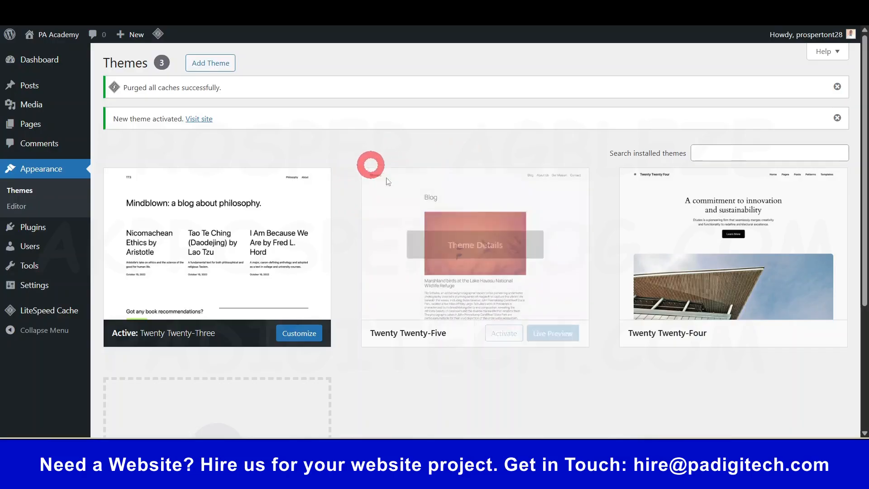
left_click(212, 64)
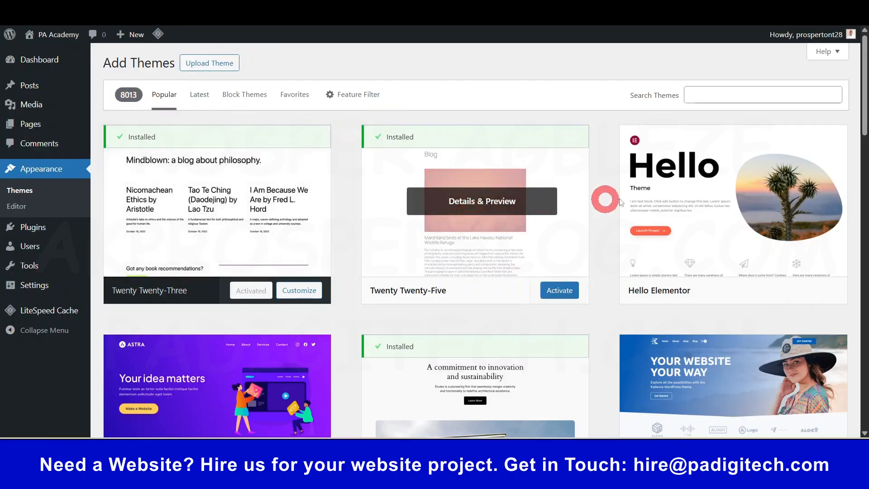
scroll(862, 145, "down", 20)
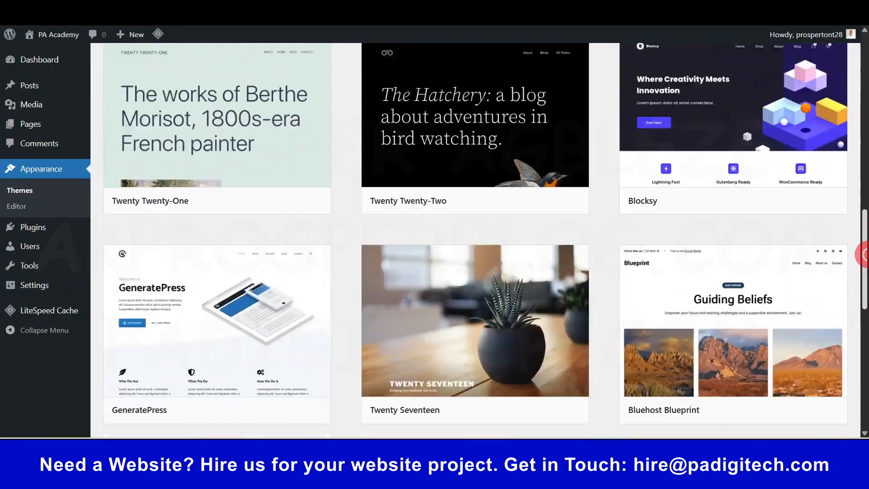
scroll(862, 208, "up", 18)
scroll(861, 208, "up", 8)
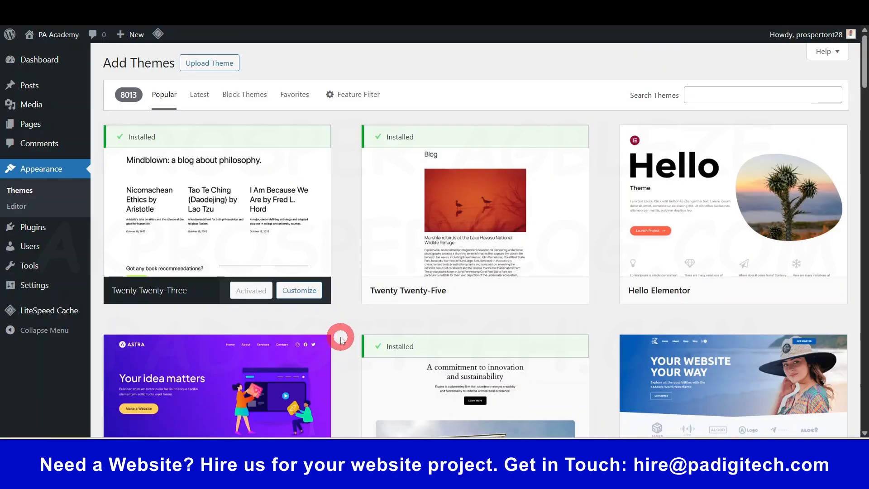
left_click(214, 66)
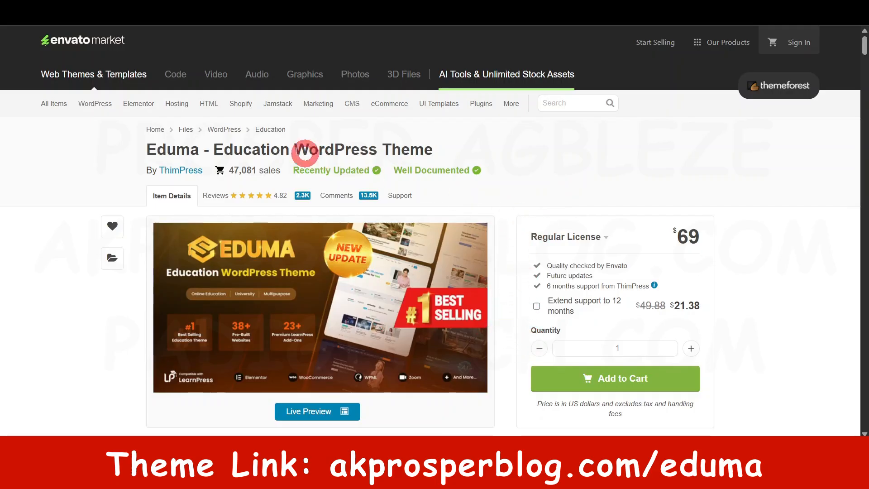
- On the ThemeForest page, add the Eduma - Education WordPress Theme with the Regular License to the cart and proceed to checkout
left_click_drag(211, 150, 390, 150)
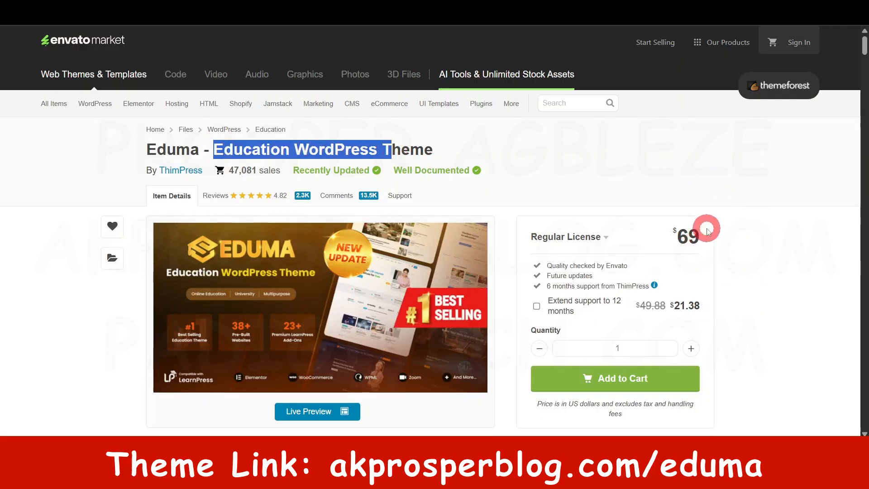
left_click_drag(717, 232, 665, 233)
left_click(796, 300)
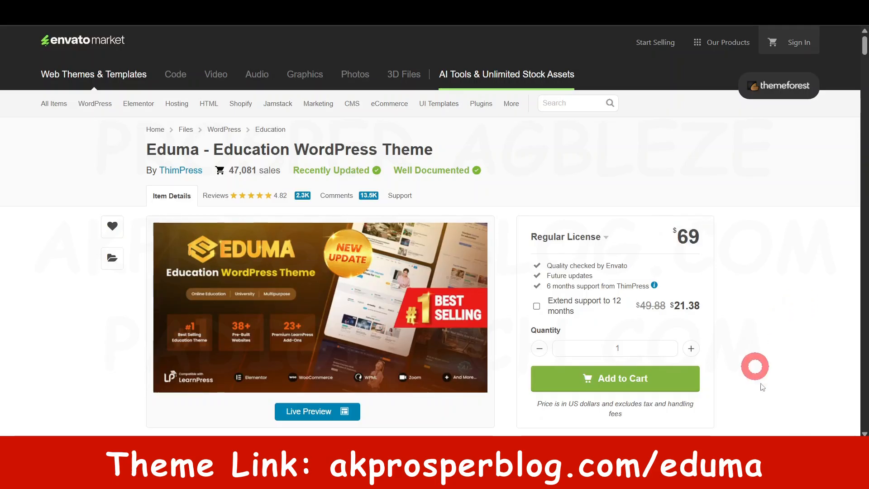
left_click(622, 380)
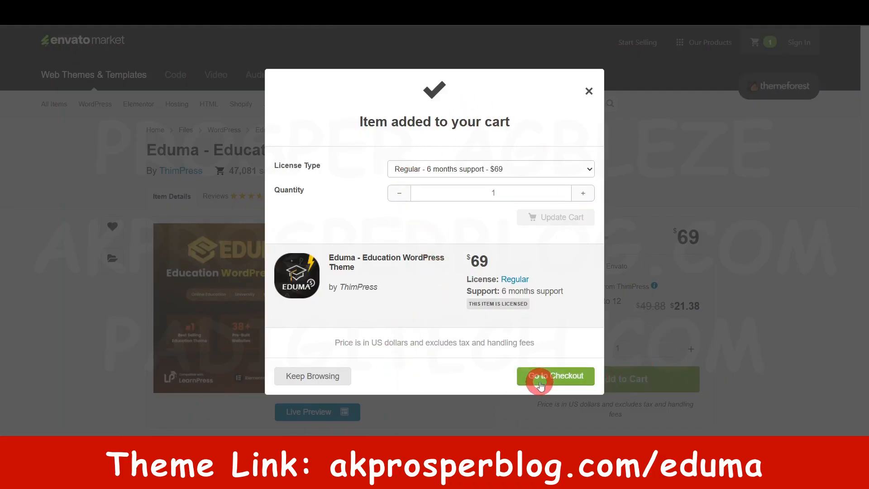
left_click(556, 377)
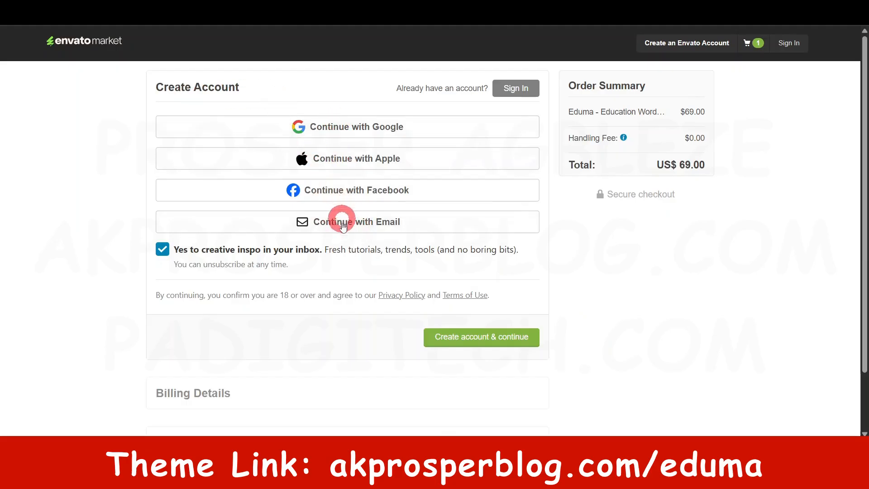
- Choose to create the Envato account with an email address and review the sign-up form, billing and payment sections
scroll(358, 235, "down", 2)
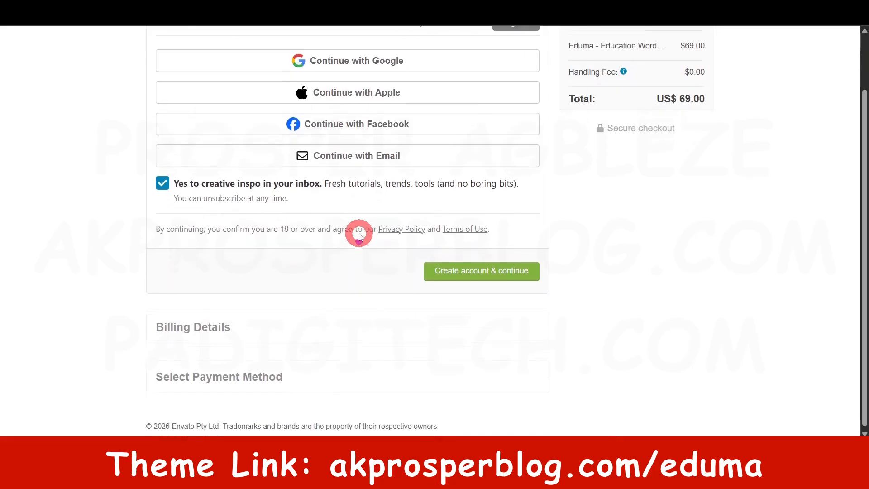
left_click(344, 156)
scroll(362, 192, "down", 2)
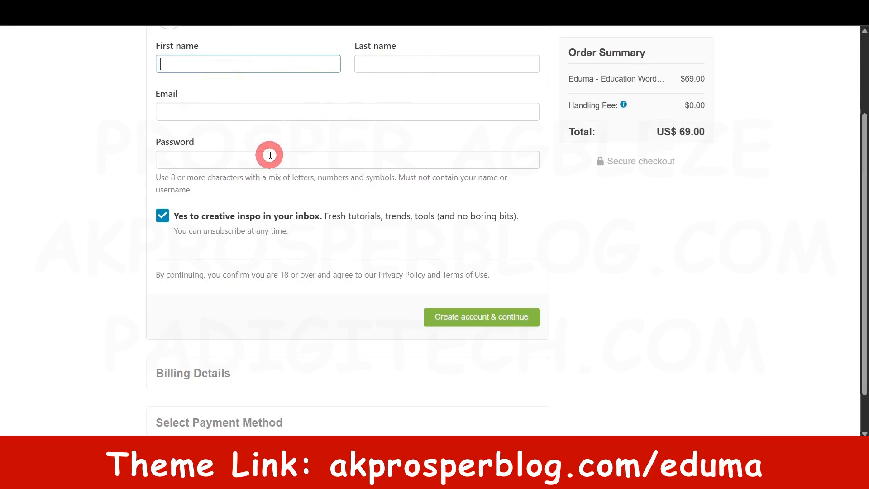
scroll(460, 333, "down", 1)
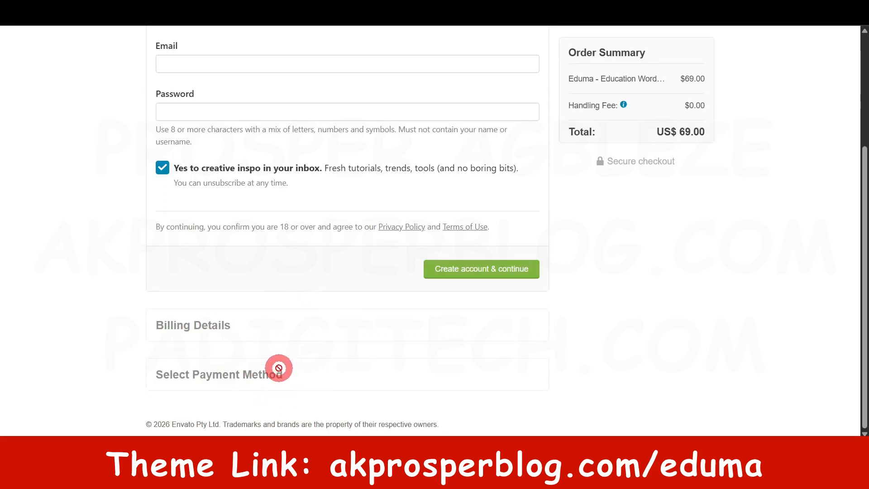
scroll(278, 367, "up", 4)
scroll(278, 367, "down", 4)
scroll(278, 368, "up", 4)
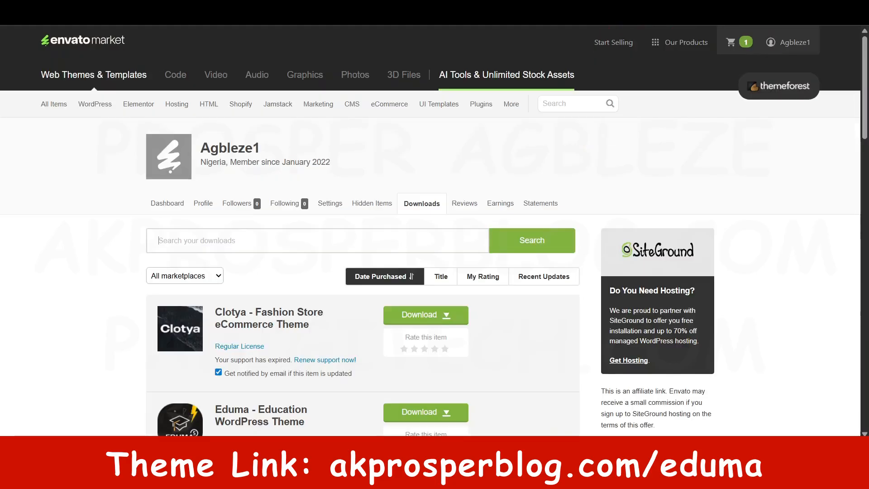
- In the Envato account's downloads, open the download options for the Eduma - Education WordPress Theme
left_click(788, 48)
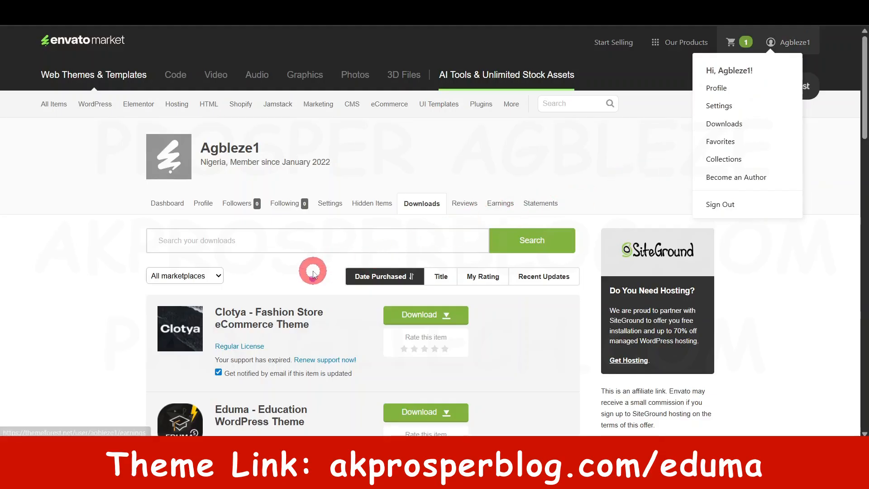
scroll(337, 206, "down", 2)
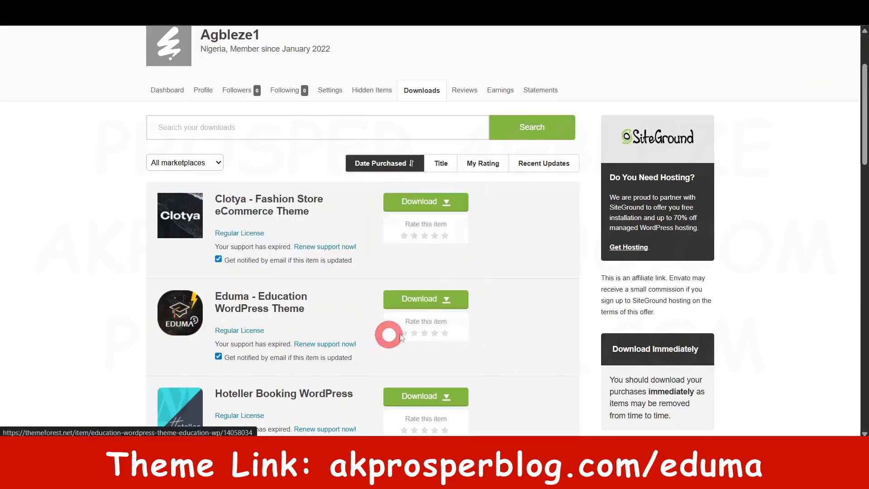
left_click(446, 300)
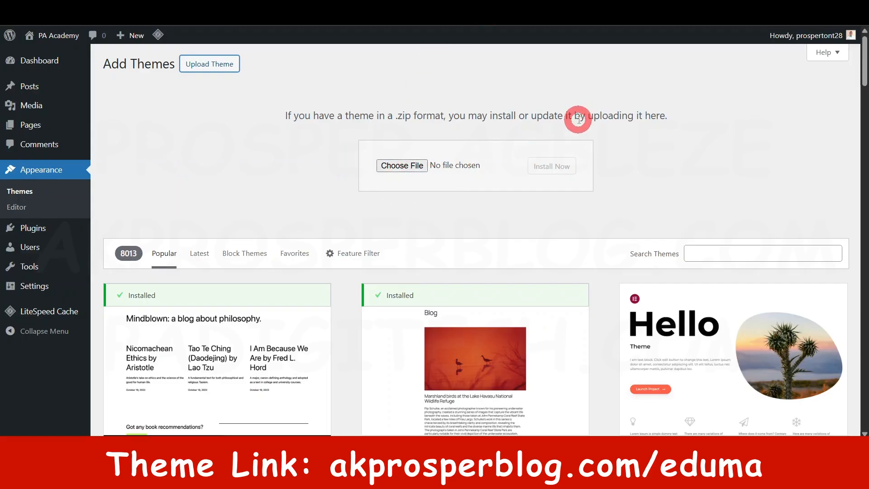
- Upload the first ThemeForest education theme zip from the Downloads folder and install it on the WordPress site
left_click(414, 166)
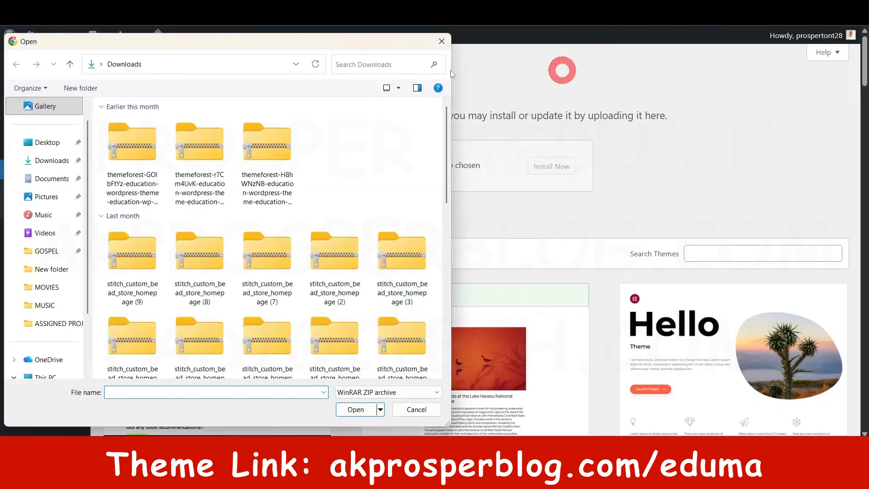
left_click(140, 155)
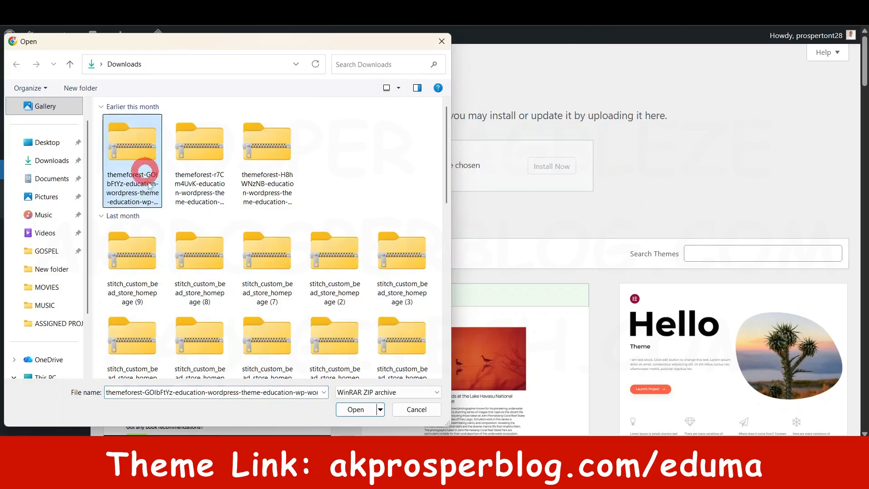
left_click(361, 409)
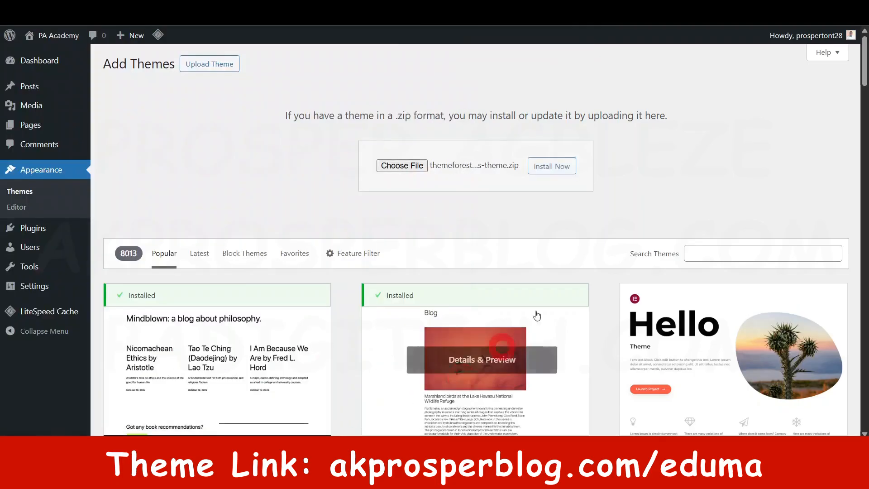
left_click(557, 166)
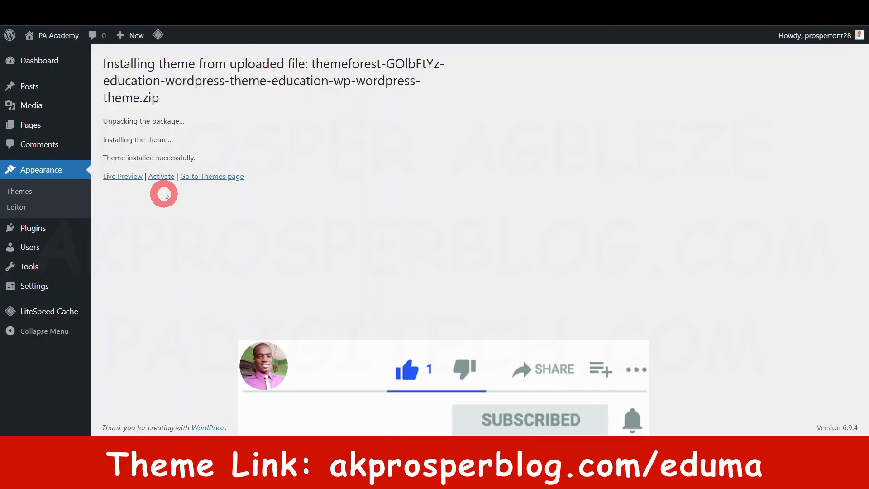
- Activate the newly installed Eduma theme, and install and activate Thim Core
left_click(162, 177)
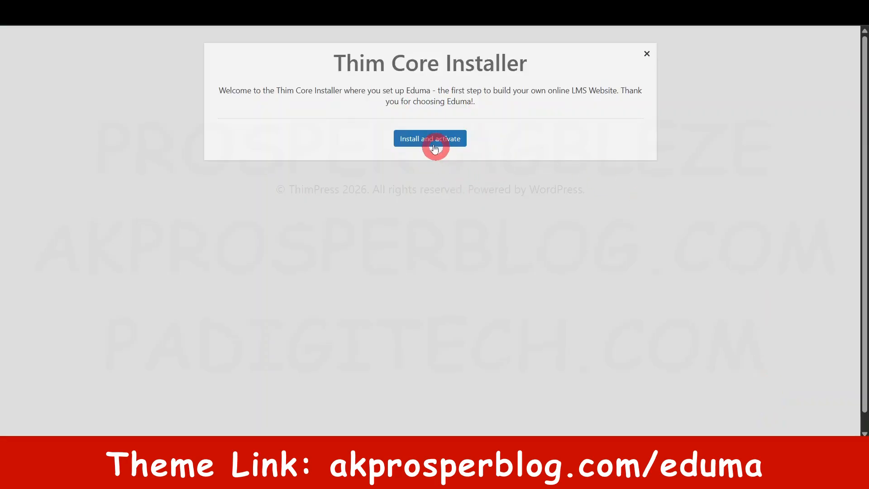
left_click(429, 143)
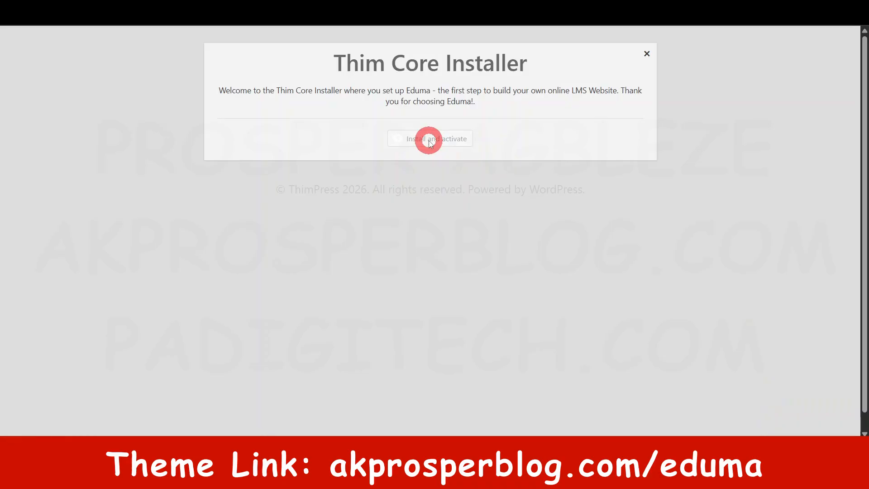
scroll(532, 230, "down", 3)
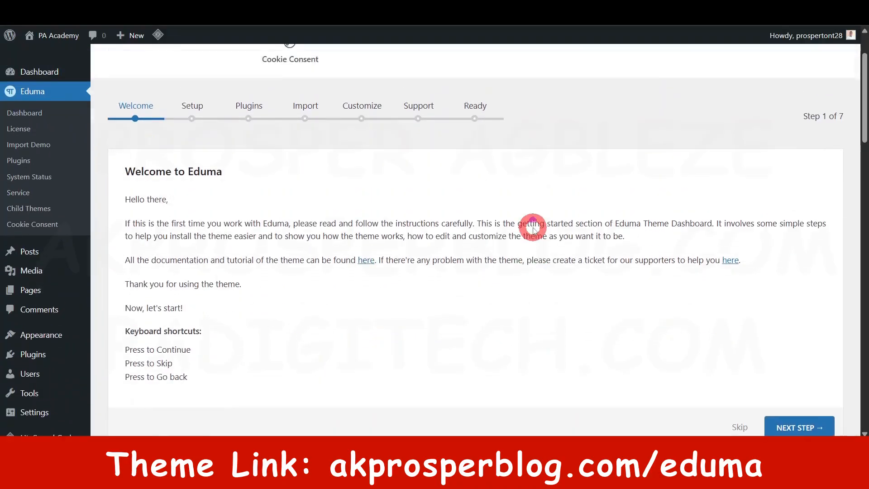
scroll(532, 230, "up", 3)
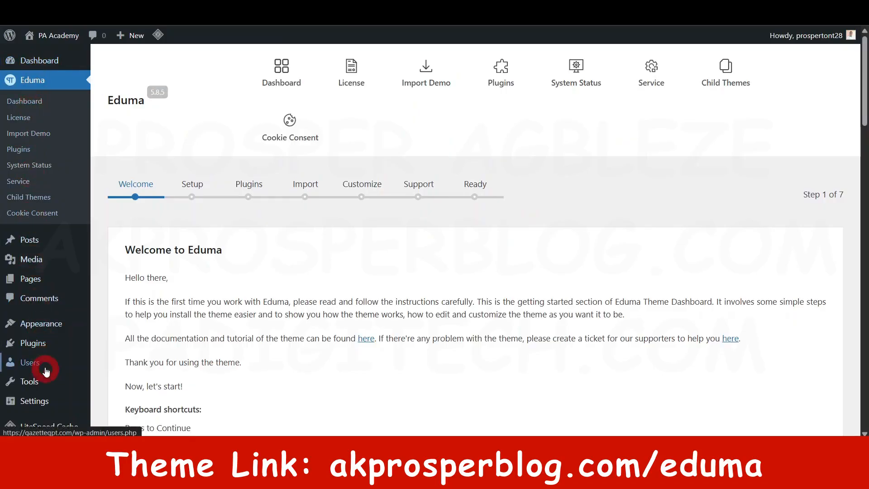
- Dismiss the SpotOnTheMouse licence reminder and look through the Eduma dashboard's Welcome page and its introduction text
left_click(31, 322)
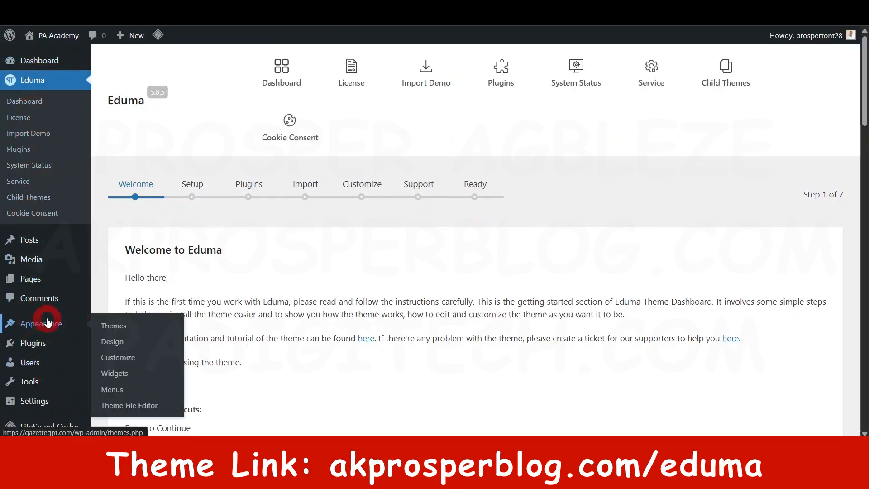
left_click(102, 322)
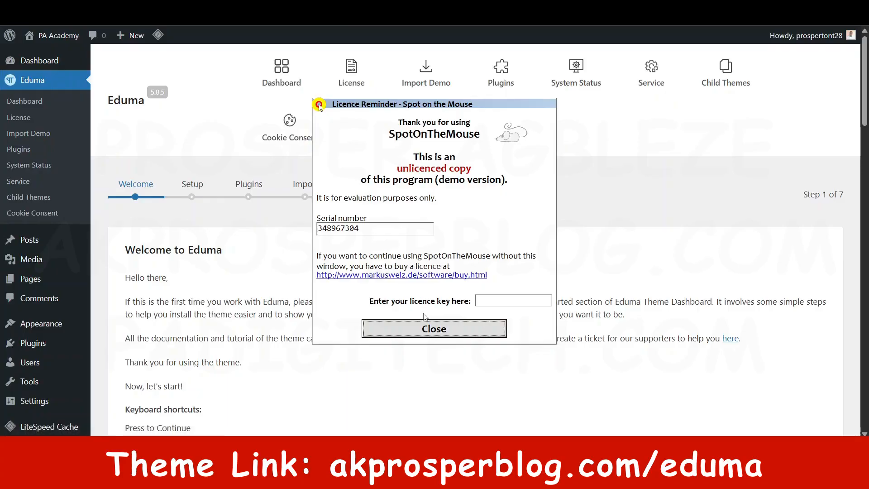
left_click(431, 328)
scroll(44, 250, "down", 2)
scroll(43, 250, "down", 3)
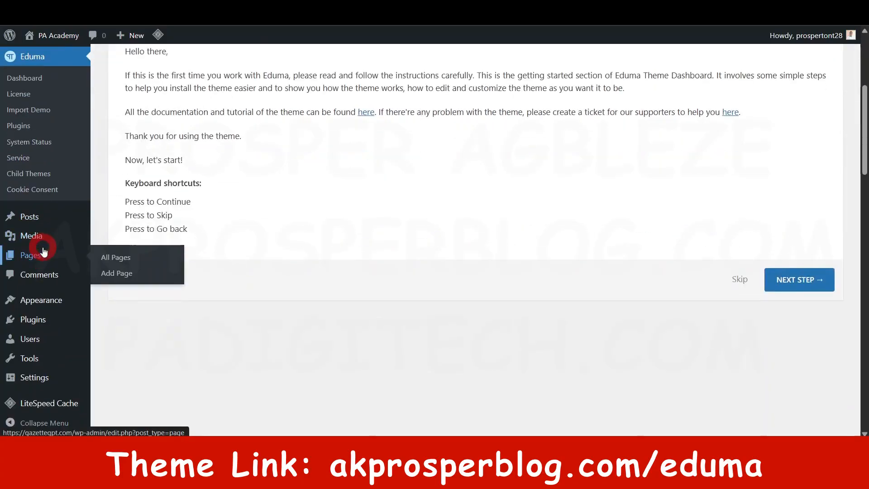
scroll(44, 250, "up", 5)
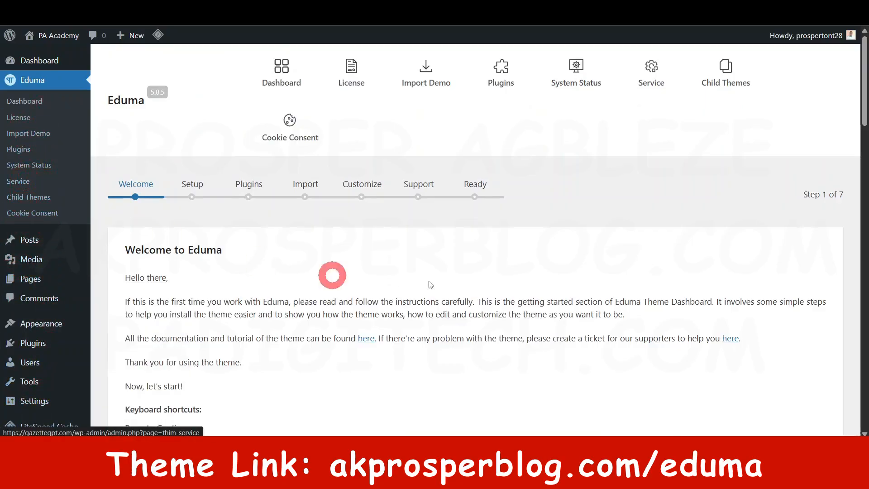
scroll(447, 262, "down", 3)
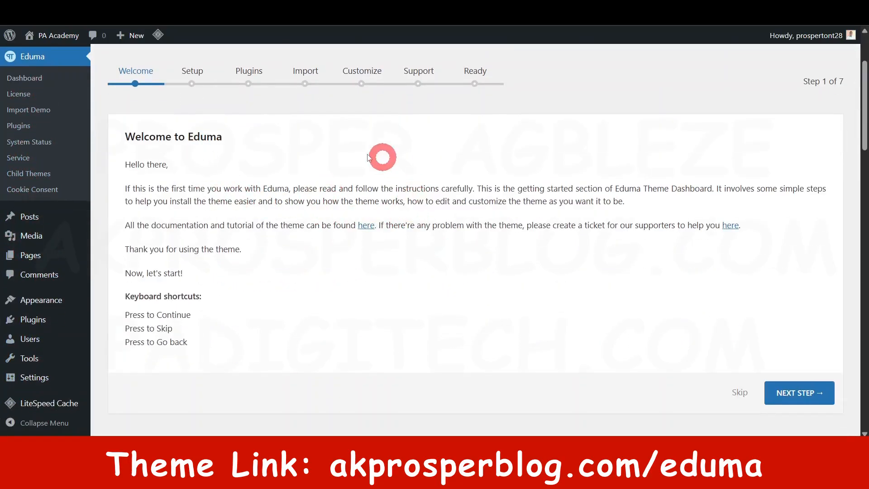
left_click_drag(136, 133, 217, 150)
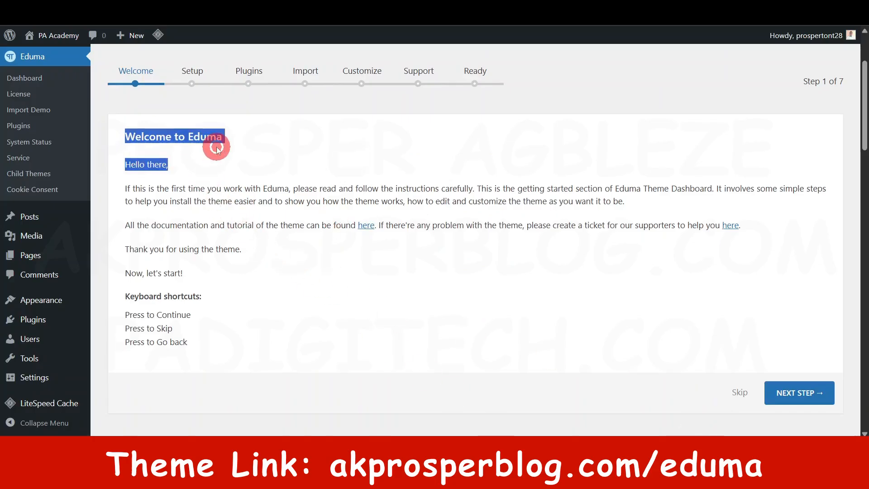
- Advance the Eduma wizard to General Setup and save the website name PA Academy with the description "online learning redefined"
left_click(799, 394)
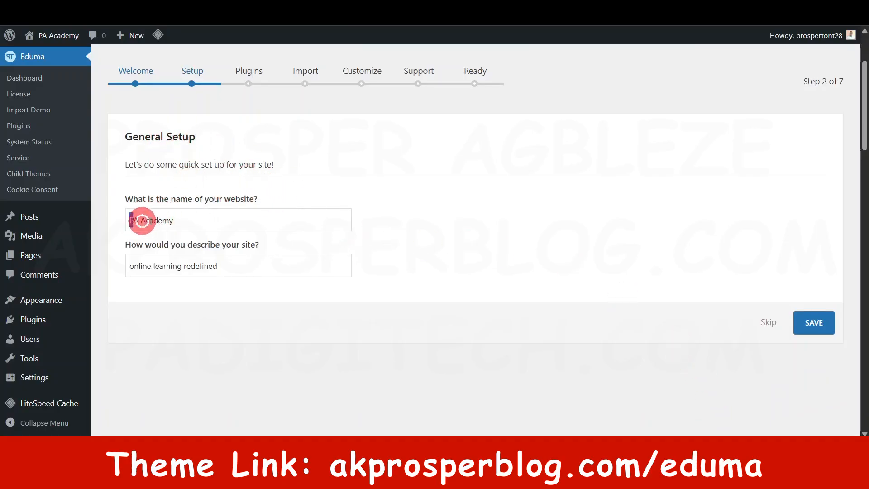
left_click_drag(131, 220, 181, 267)
left_click(142, 267)
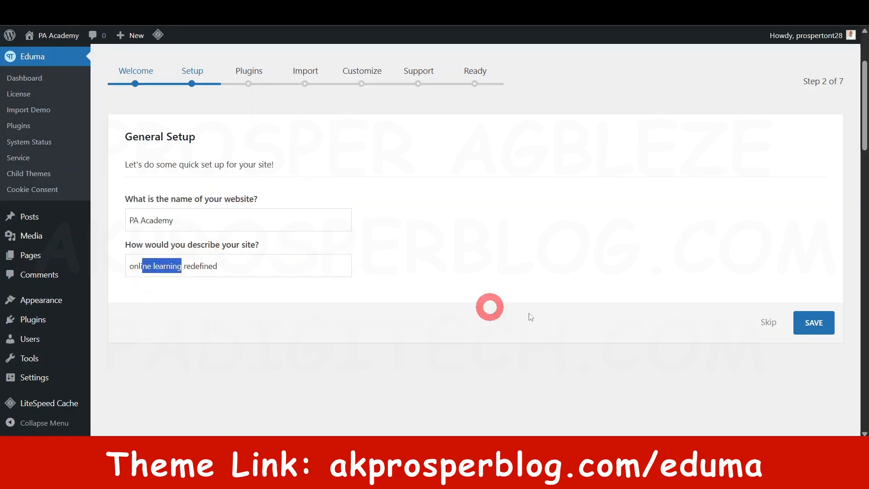
left_click(814, 322)
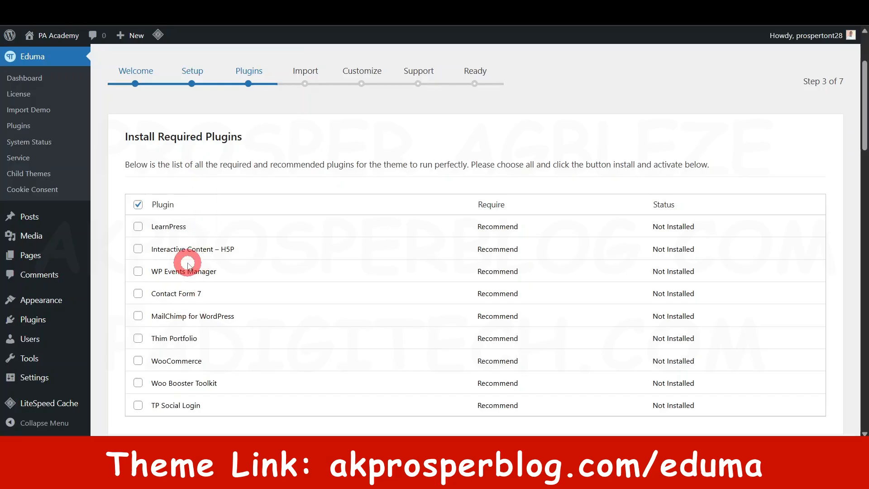
- Select all the recommended plugins, from LearnPress to TP Social Login, and install and activate them
left_click(139, 204)
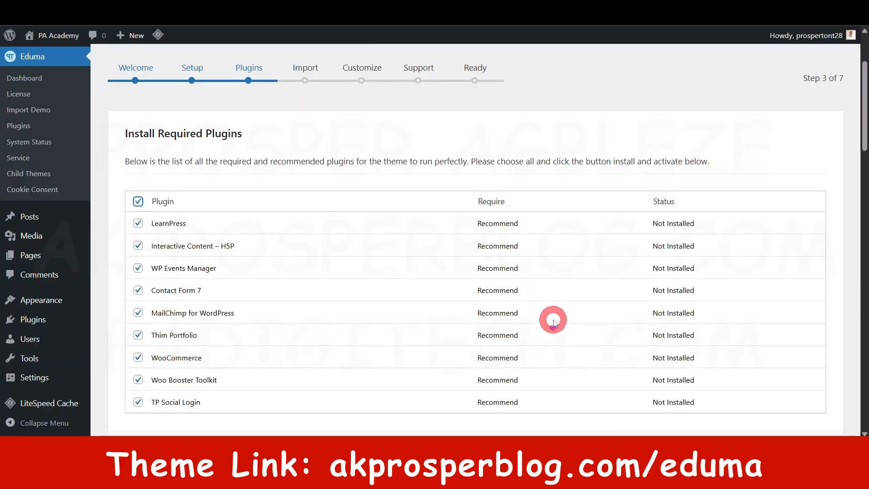
scroll(552, 317, "down", 1)
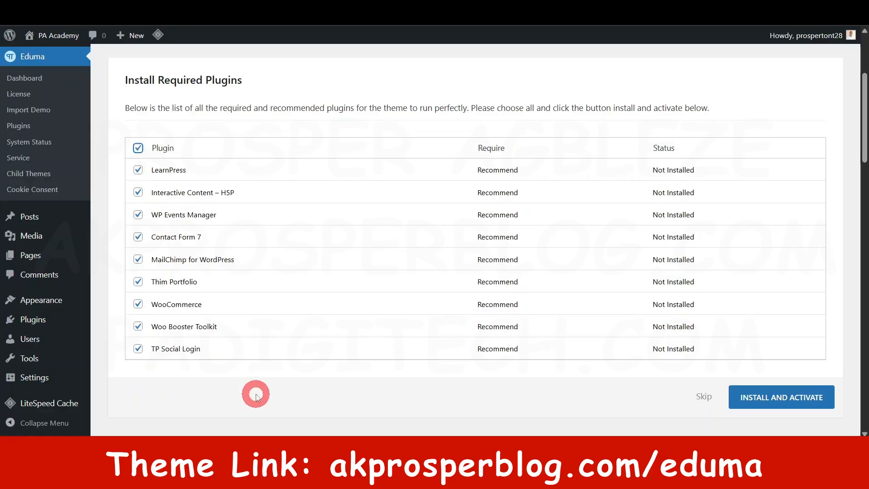
left_click(796, 394)
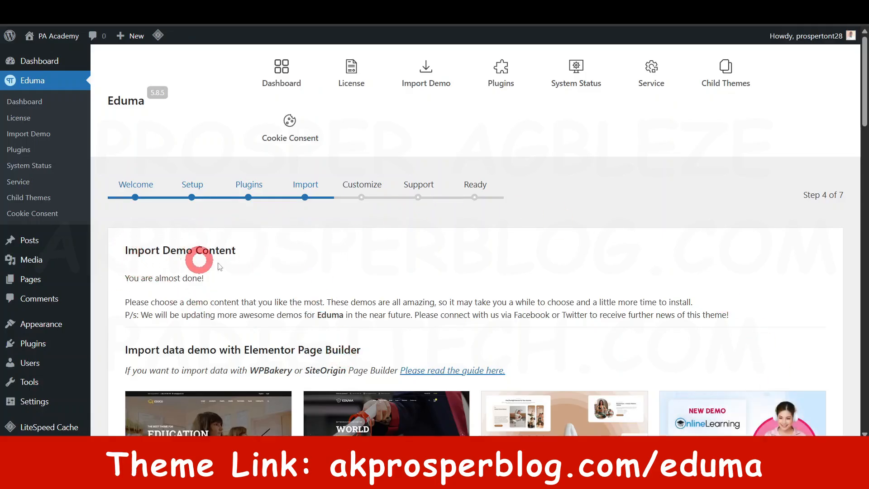
- Browse the Elementor demo contents and import Demo One Instructor with its theme options, main content and other content types
scroll(763, 321, "down", 3)
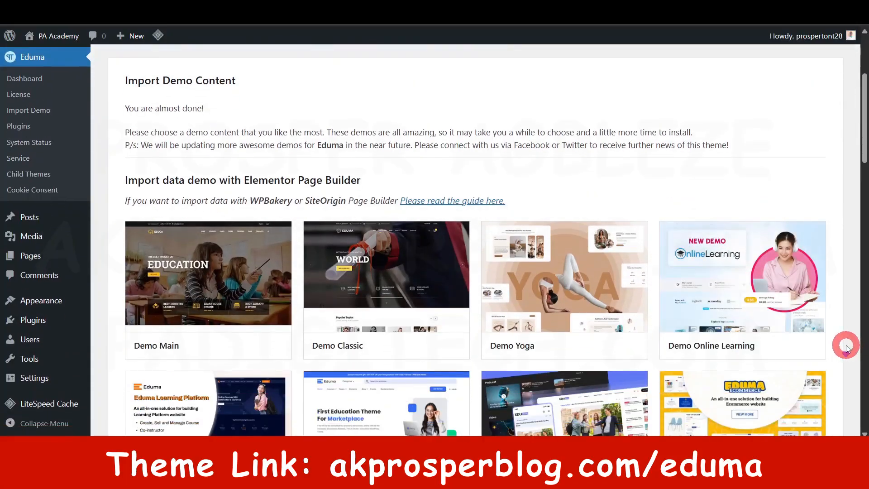
scroll(846, 347, "down", 1)
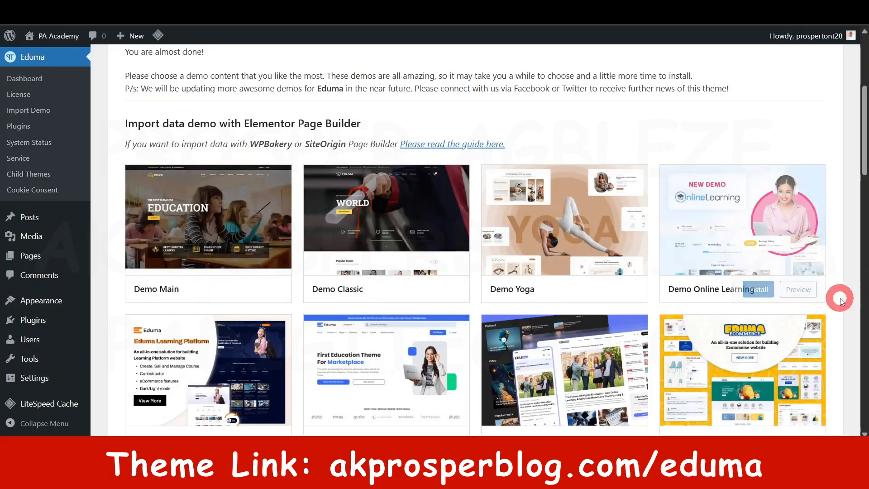
scroll(838, 294, "down", 3)
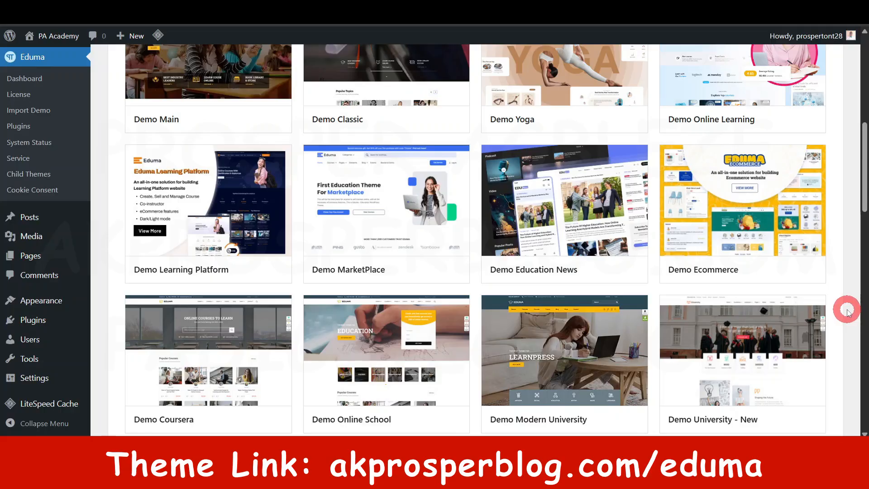
scroll(846, 311, "down", 2)
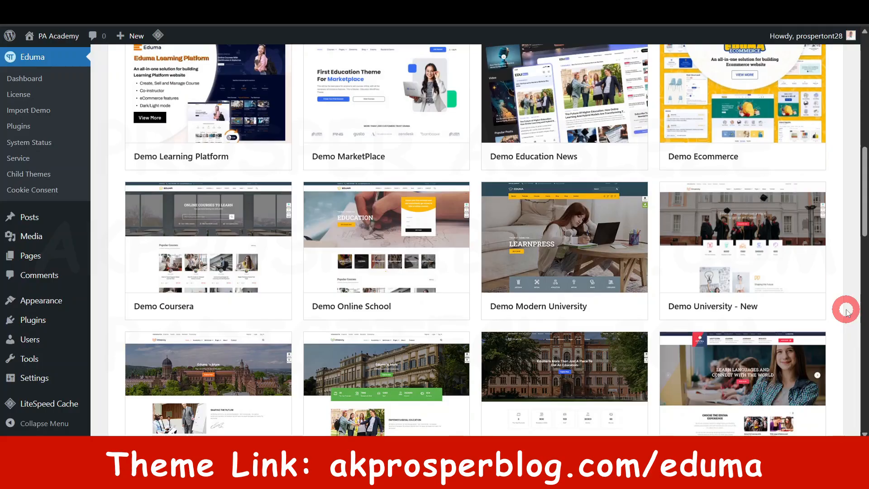
scroll(847, 312, "down", 1)
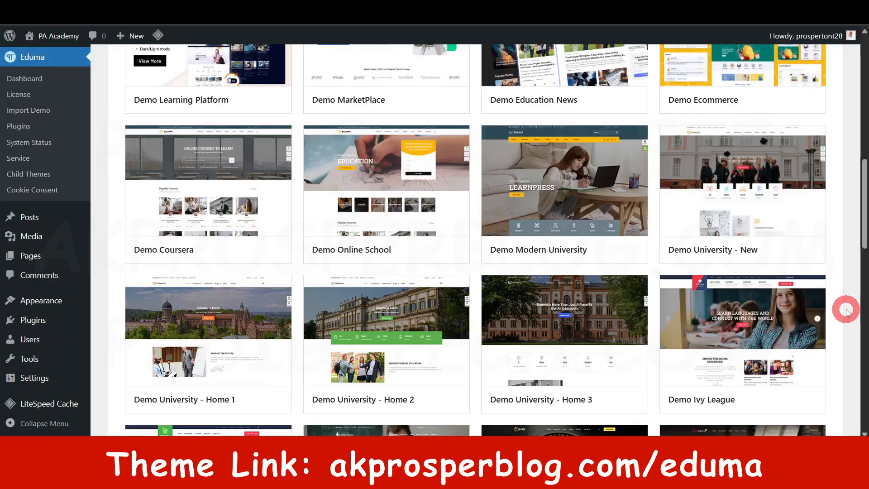
scroll(847, 311, "up", 6)
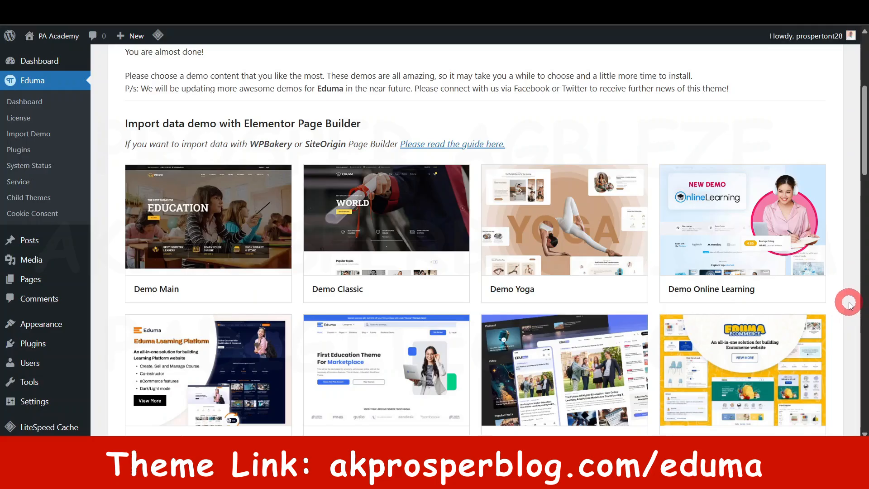
mouse_move(175, 254)
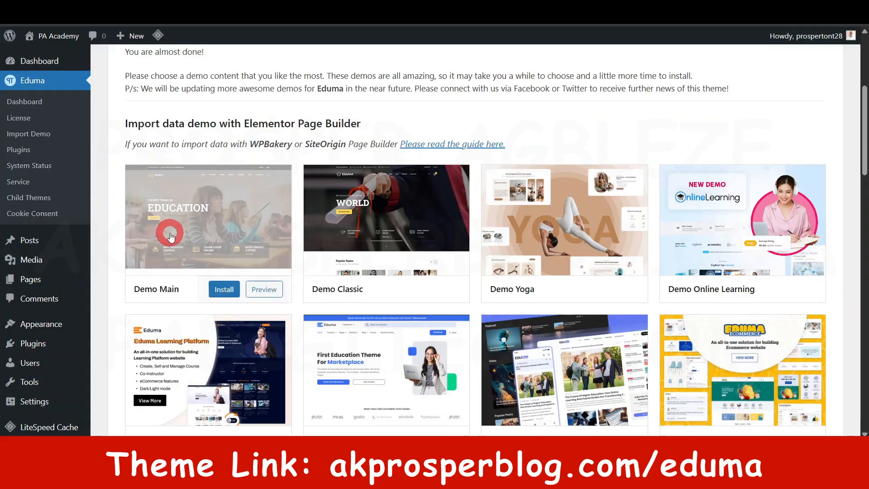
scroll(170, 236, "down", 2)
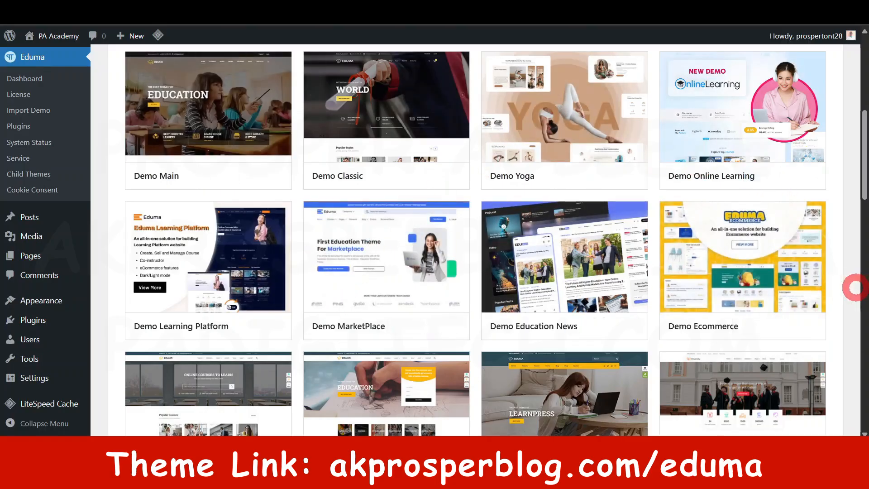
scroll(853, 296, "down", 10)
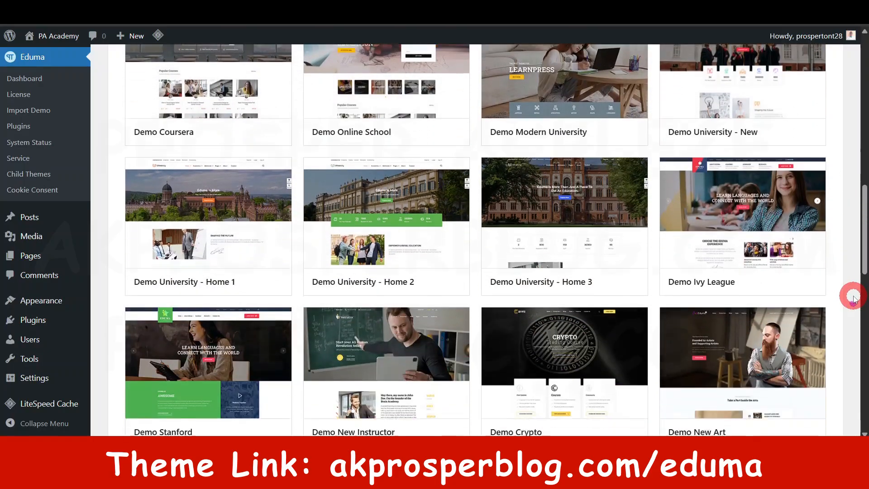
scroll(853, 296, "down", 9)
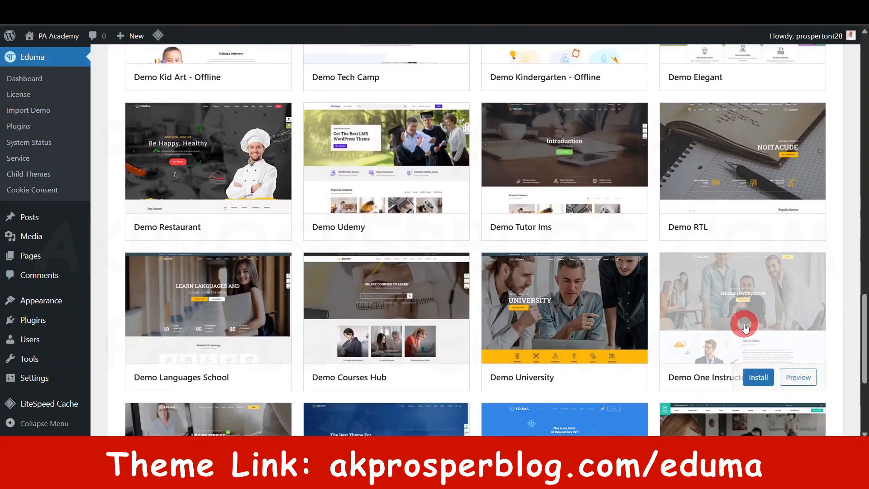
left_click(758, 377)
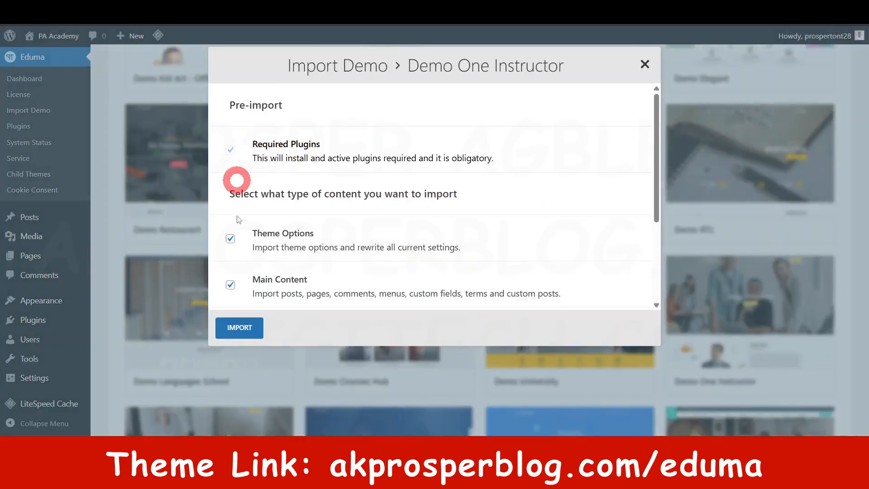
left_click(239, 329)
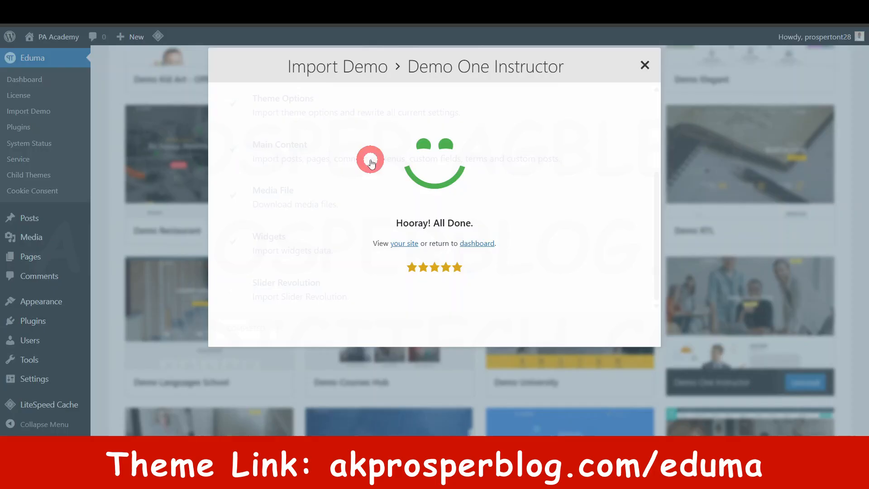
- Open the site and the Eduma dashboard, and look through the imported Single Instructor homepage down to its footer
left_click(407, 244)
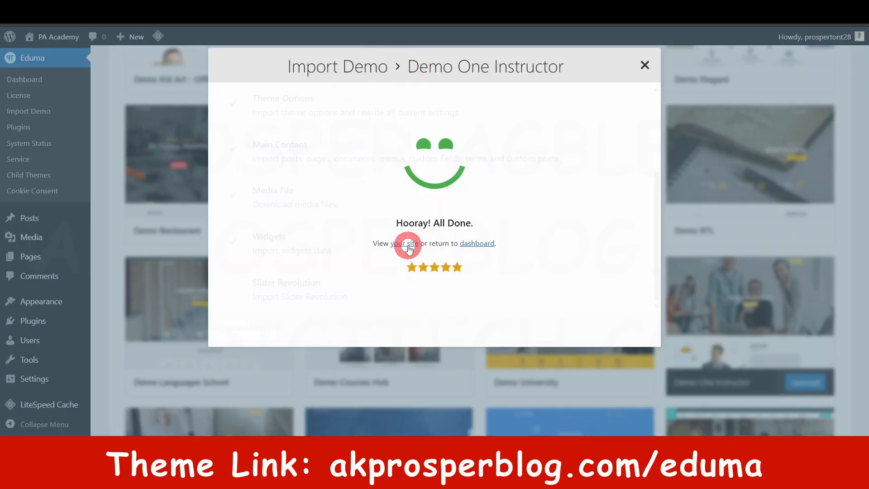
left_click(482, 245)
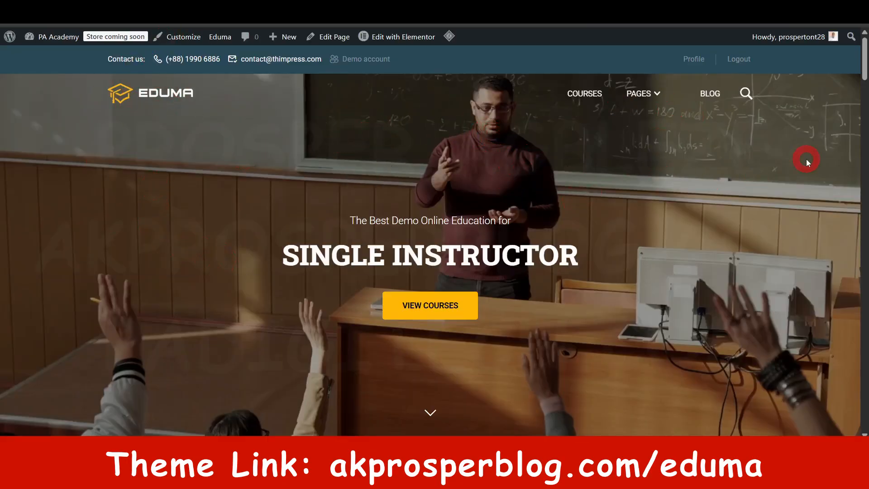
scroll(855, 61, "down", 7)
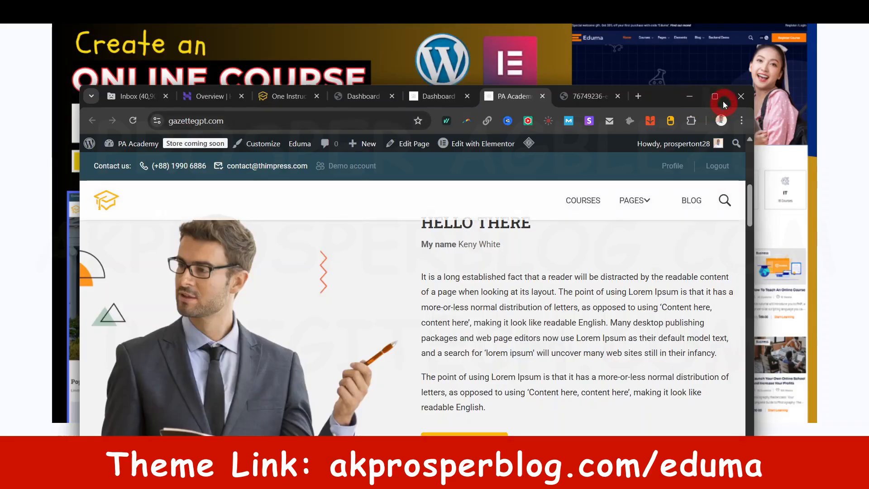
left_click(719, 100)
scroll(773, 276, "down", 5)
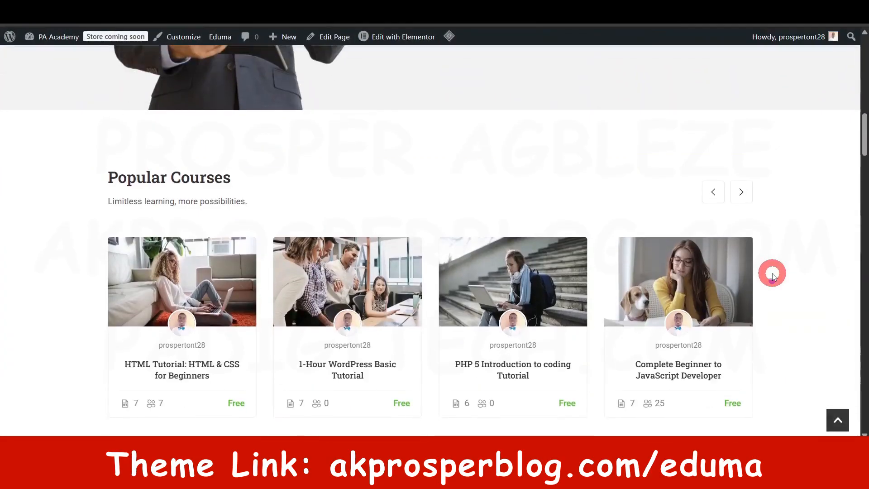
scroll(773, 276, "down", 15)
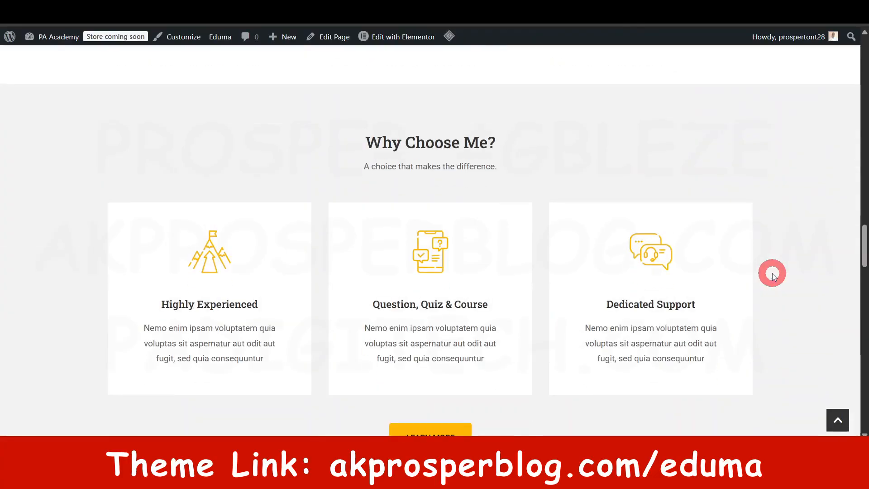
scroll(773, 275, "down", 20)
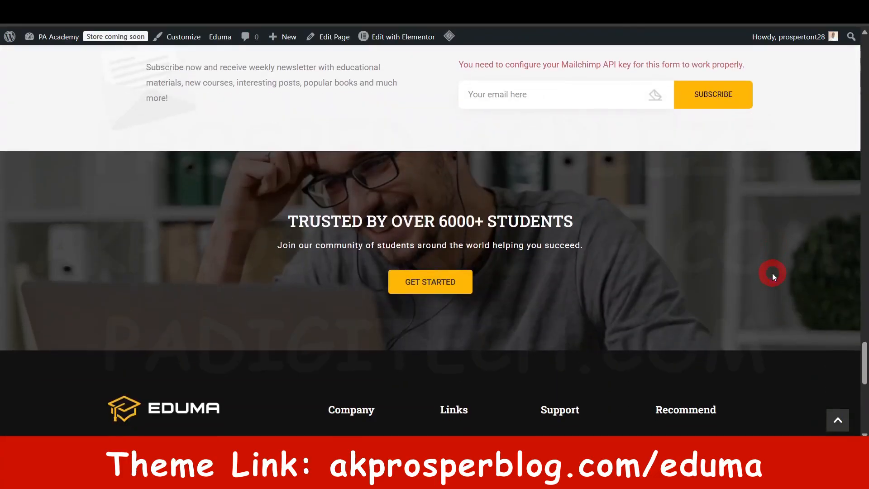
scroll(772, 273, "down", 6)
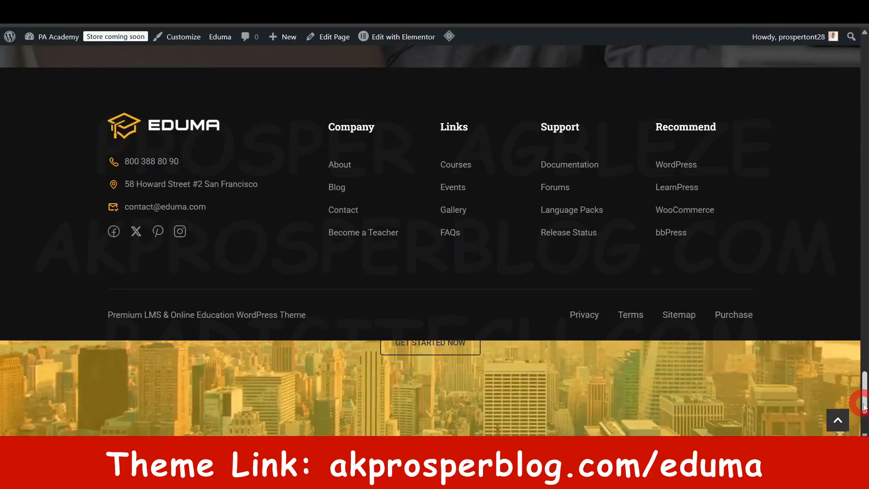
left_click_drag(865, 397, 864, 58)
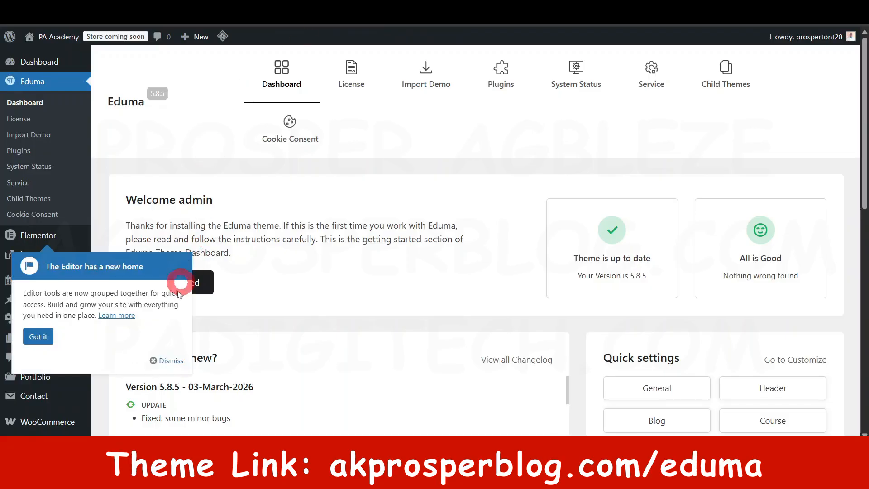
- Dismiss the notice about the Editor's new home and open the list of installed themes
left_click(171, 360)
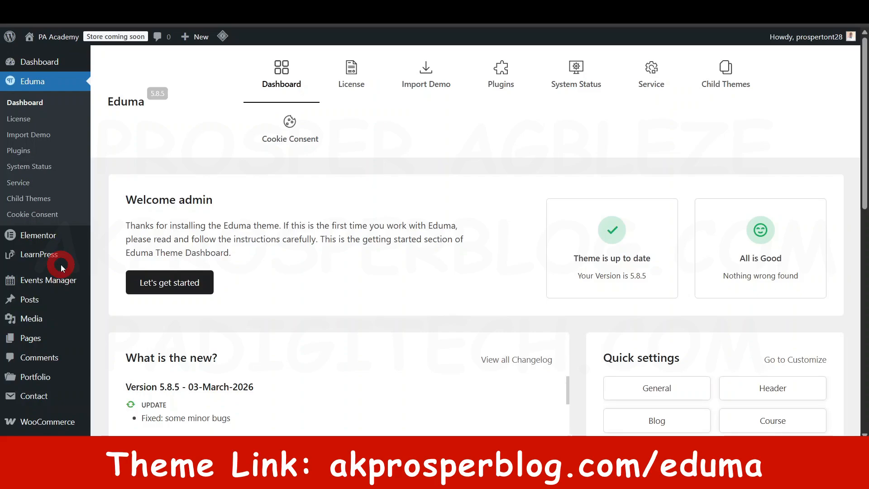
scroll(62, 268, "down", 3)
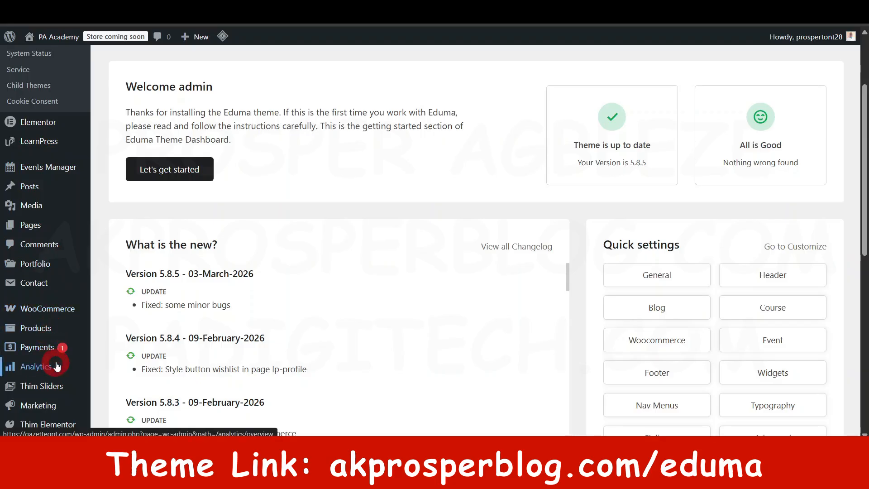
scroll(61, 371, "down", 4)
mouse_move(49, 306)
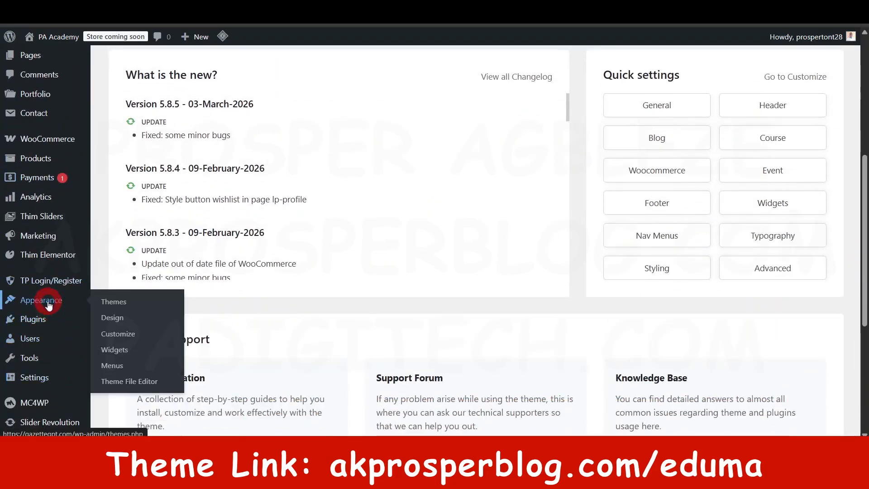
left_click(113, 301)
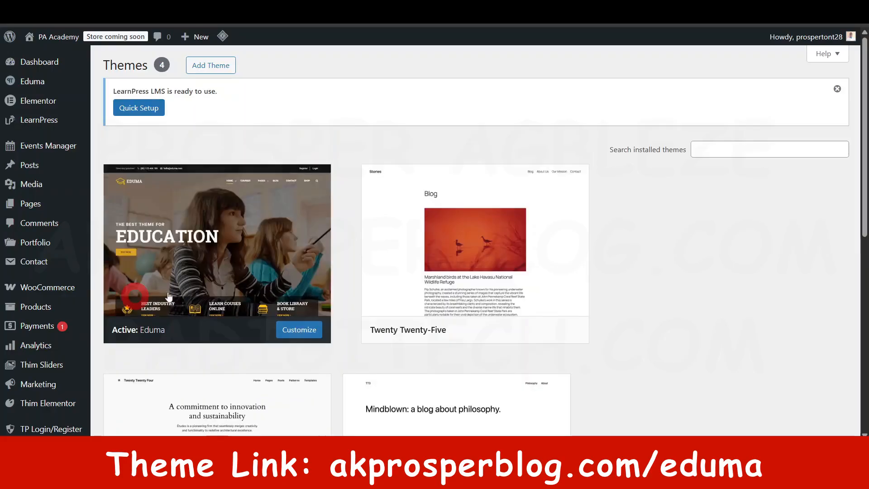
- Delete the Twenty Twenty-Five theme and confirm the deletion
scroll(463, 218, "down", 3)
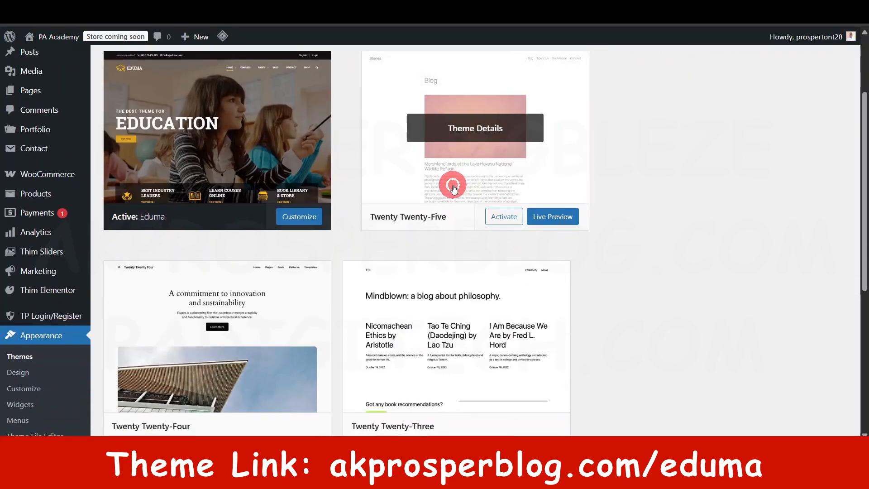
left_click(454, 188)
left_click(525, 424)
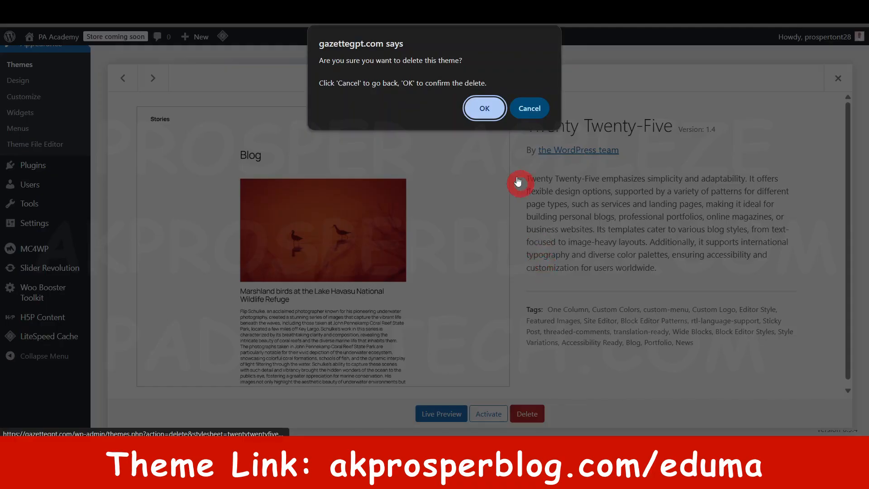
left_click(484, 108)
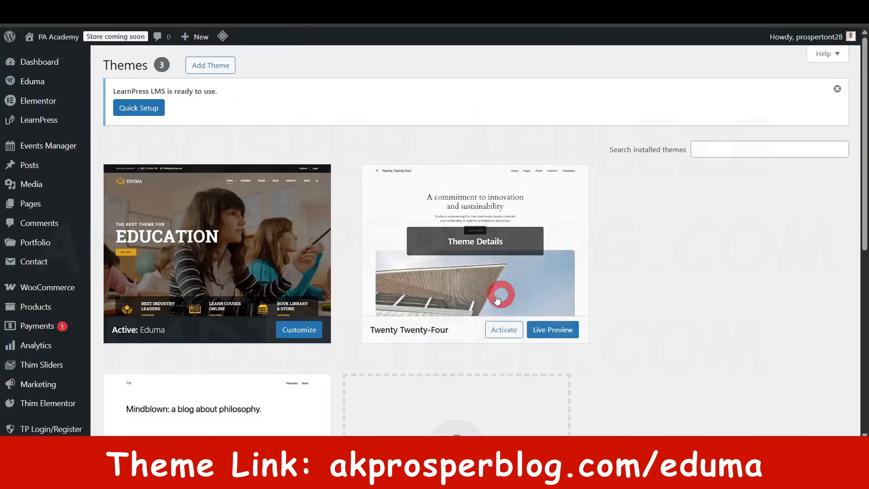
- Delete the other unused default themes, Twenty Twenty-Three and Twenty Twenty-Four
scroll(453, 316, "down", 1)
scroll(417, 337, "down", 3)
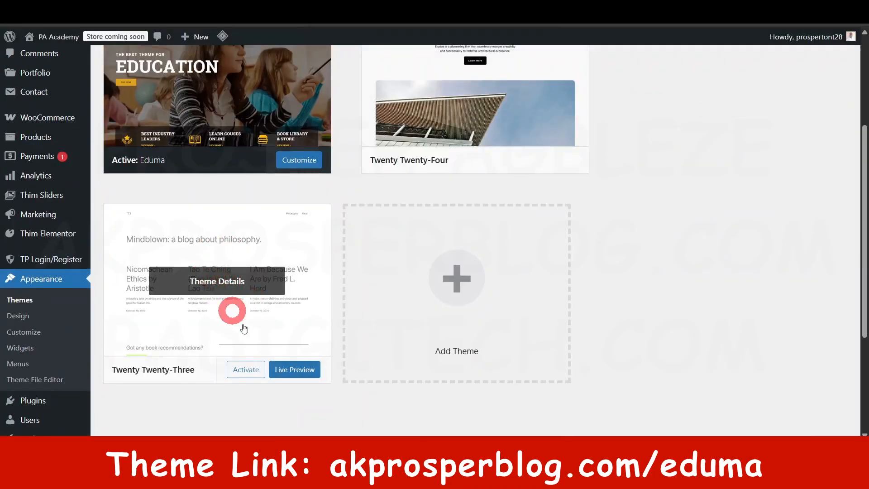
left_click(210, 334)
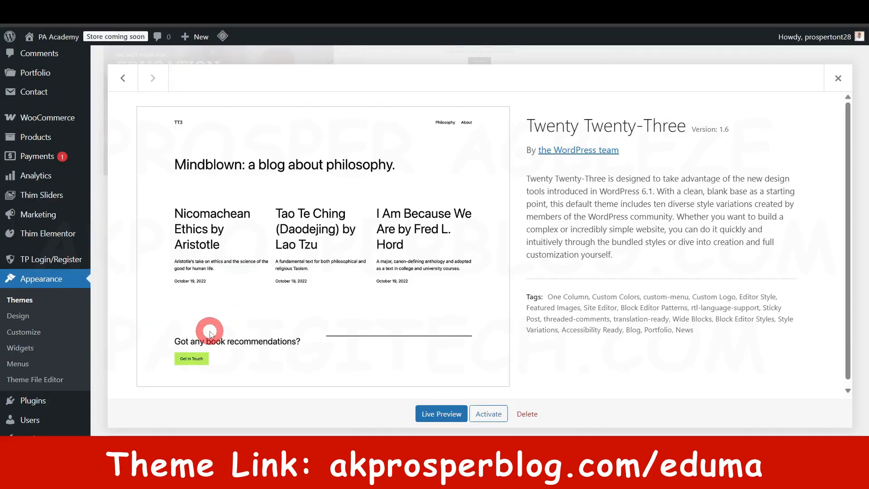
left_click(533, 414)
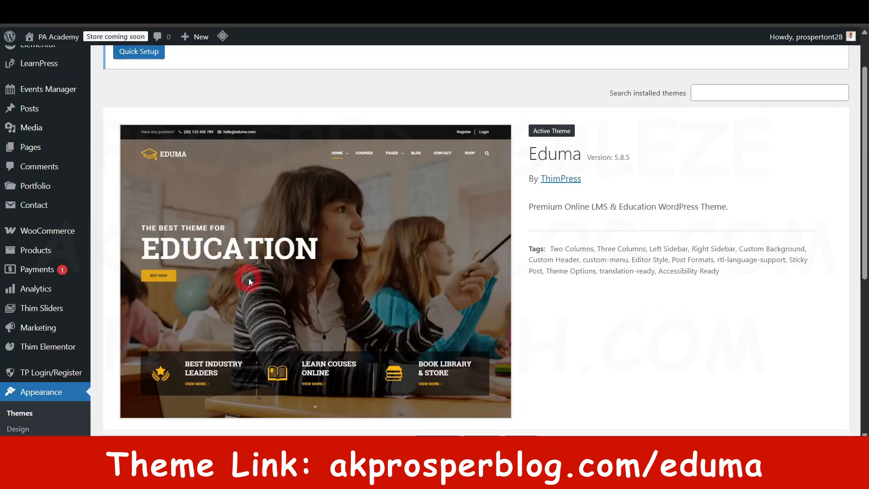
scroll(291, 275, "up", 2)
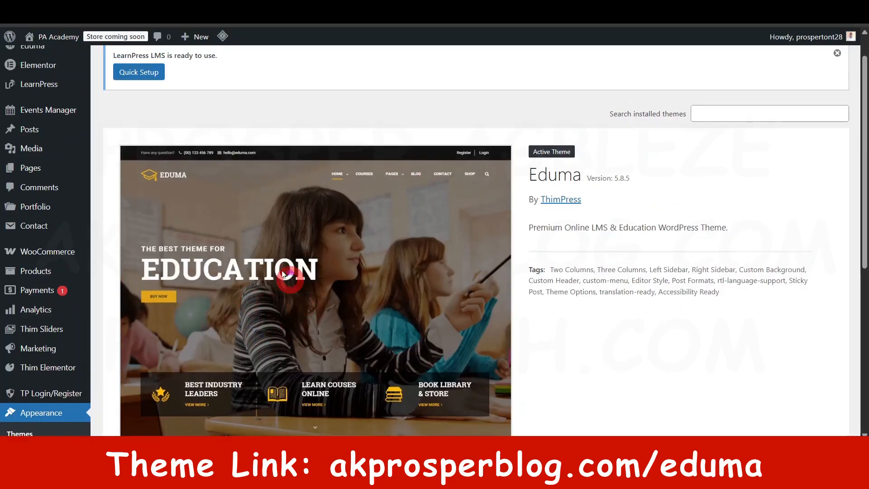
mouse_move(46, 66)
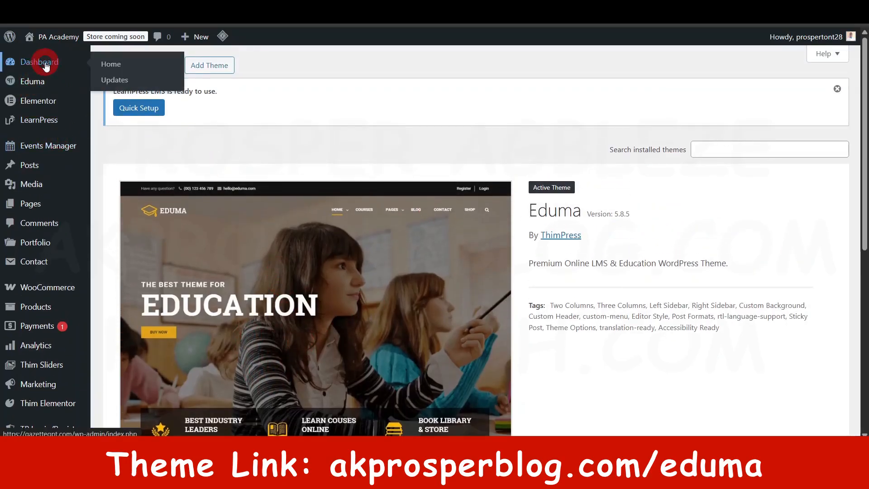
- Return to the WordPress dashboard home and look through the entries of the admin menu
left_click(45, 62)
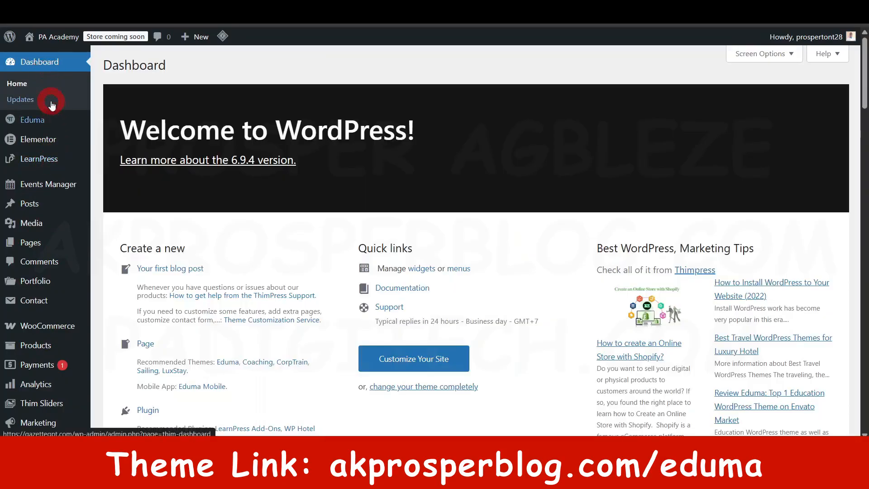
left_click(44, 108)
scroll(42, 272, "down", 5)
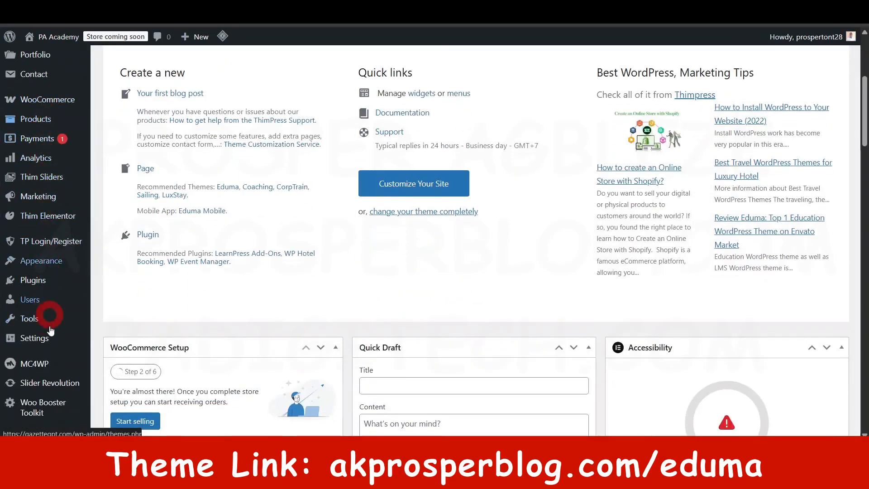
scroll(44, 398, "down", 3)
scroll(46, 286, "up", 8)
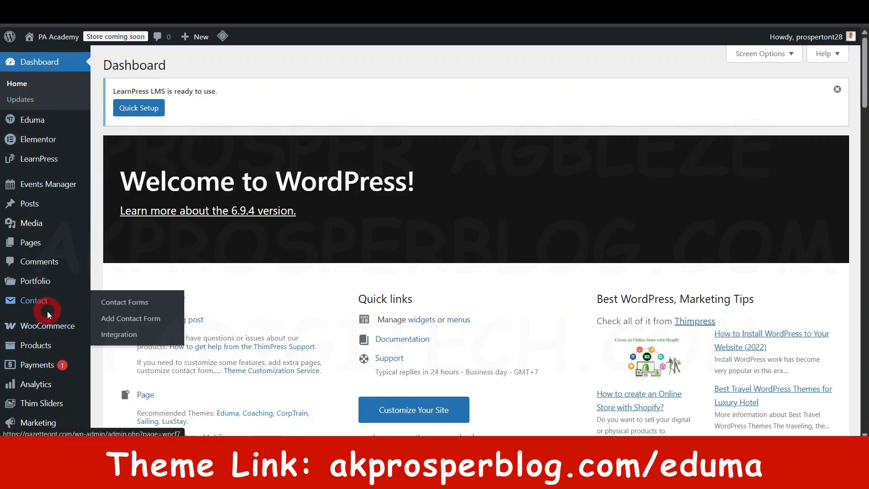
- Open the Plugins page in a new browser tab, keeping the dashboard open
scroll(48, 335, "down", 1)
scroll(45, 389, "down", 2)
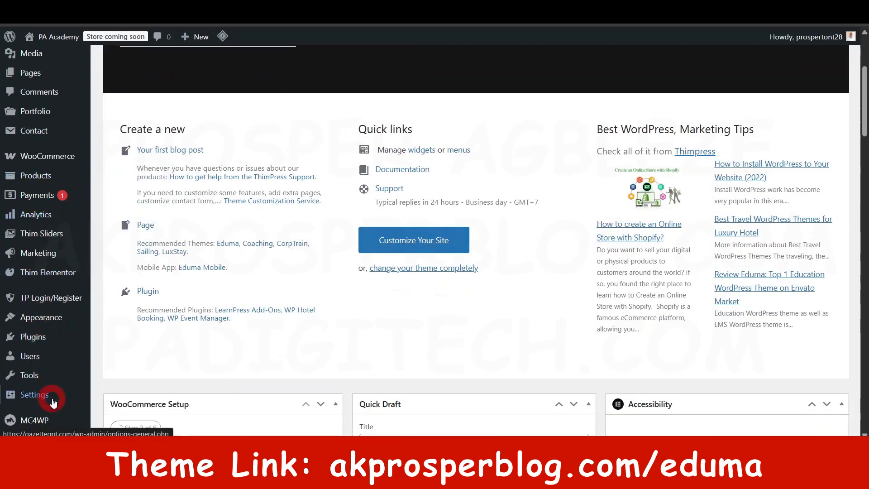
right_click(33, 341)
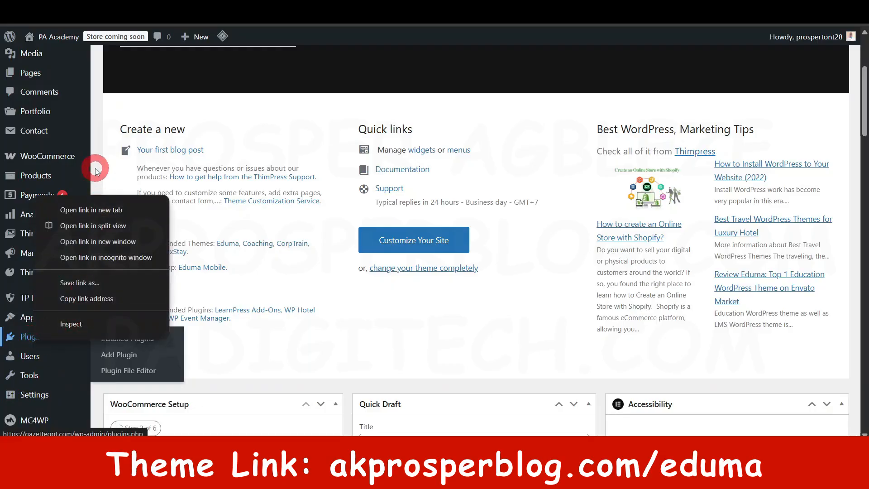
left_click(94, 207)
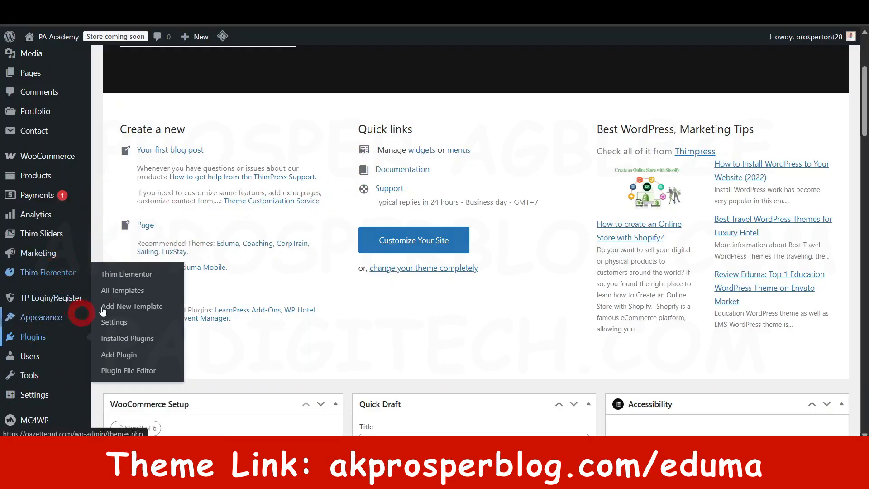
scroll(99, 207, "up", 3)
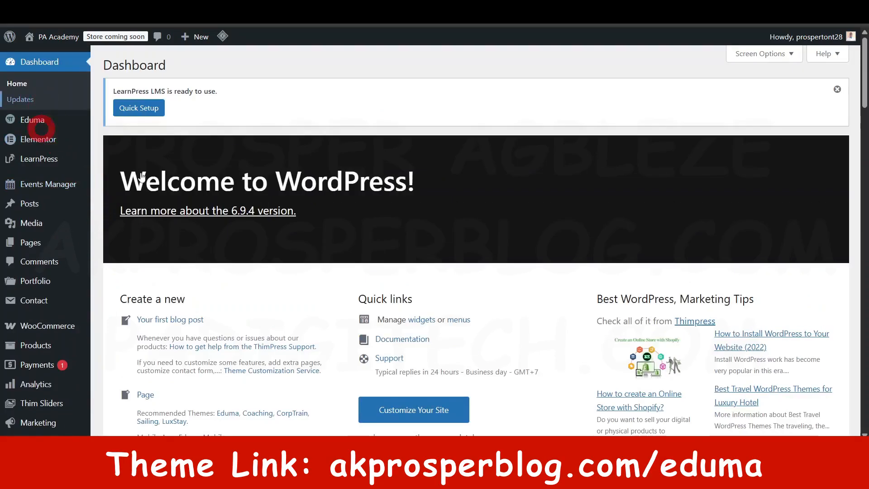
- Check the site's homepage and read through the whole installed plugins list, including LearnPress and WP Events Manager
left_click(549, 10)
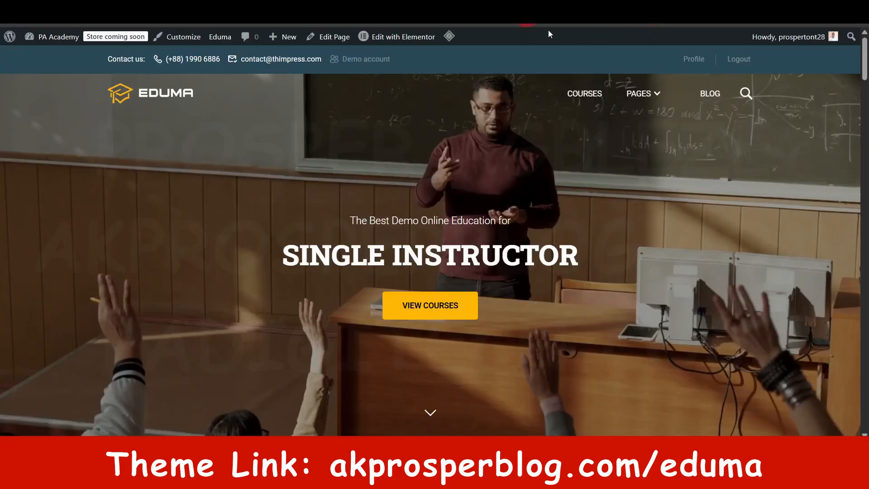
mouse_move(655, 96)
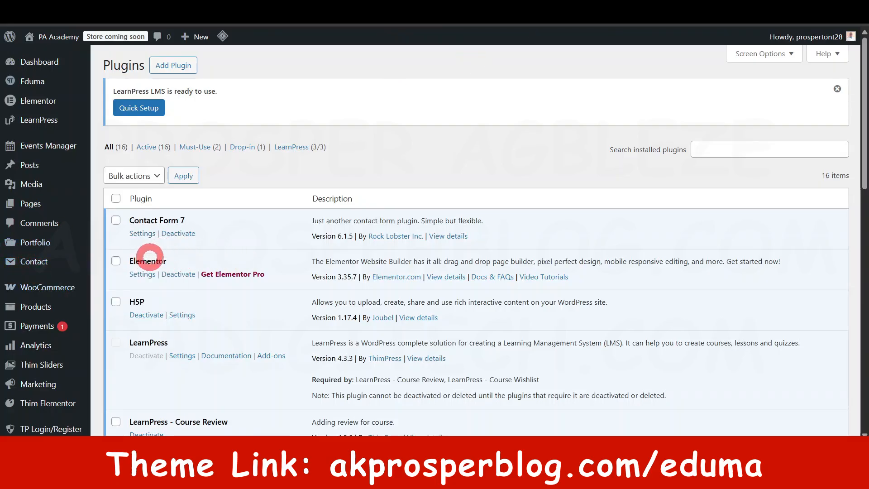
scroll(218, 347, "down", 2)
scroll(217, 347, "down", 2)
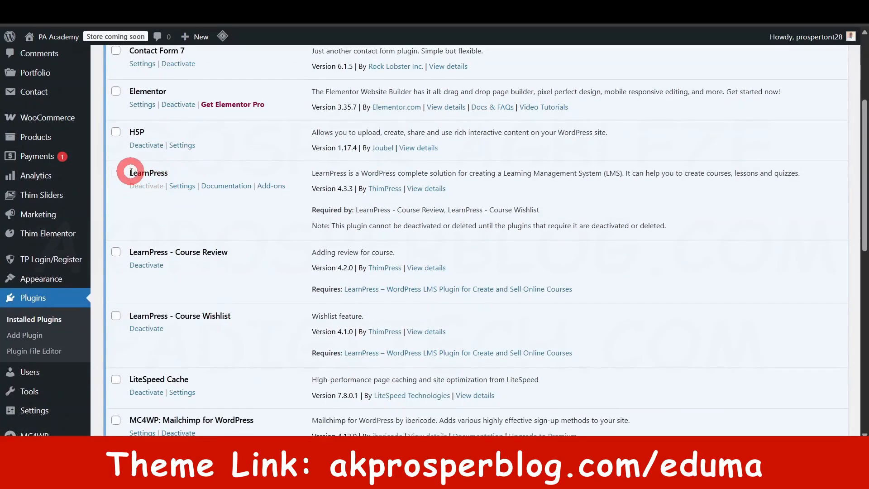
left_click_drag(124, 170, 153, 170)
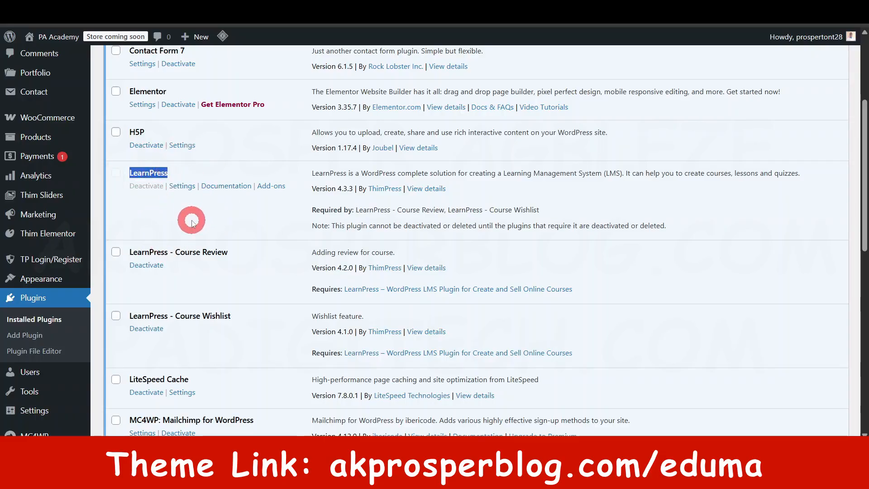
scroll(156, 276, "down", 6)
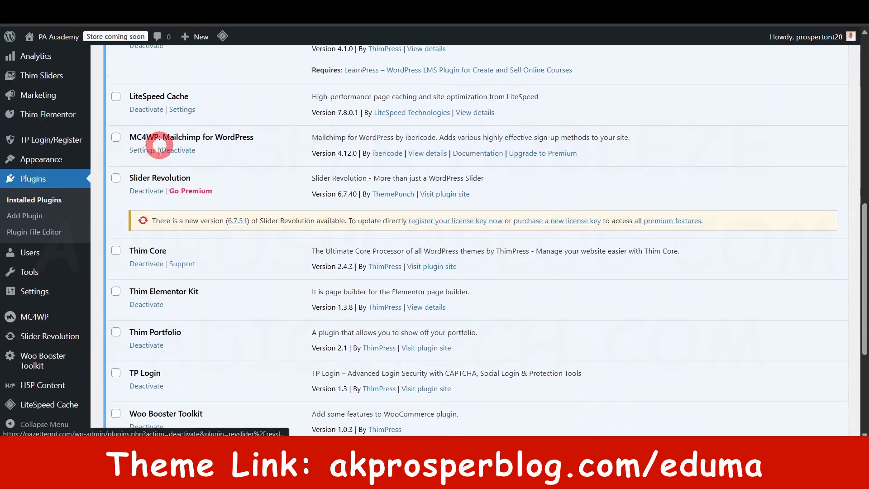
scroll(165, 316, "down", 2)
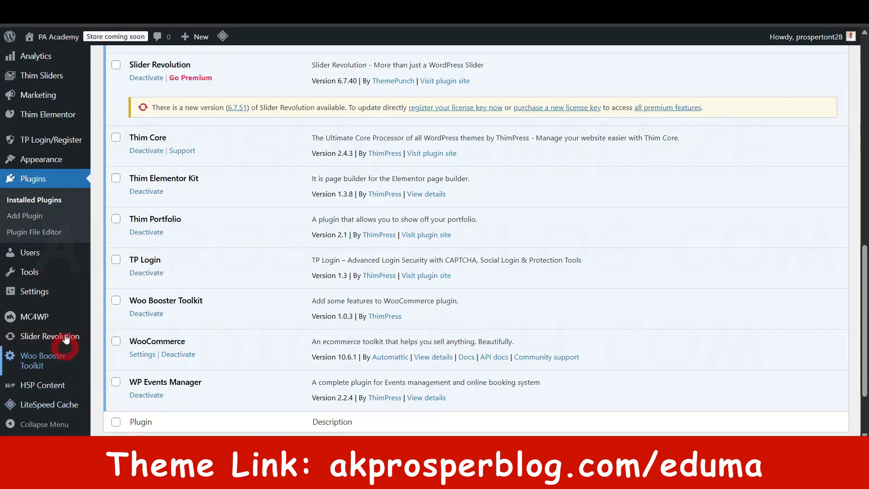
mouse_move(44, 144)
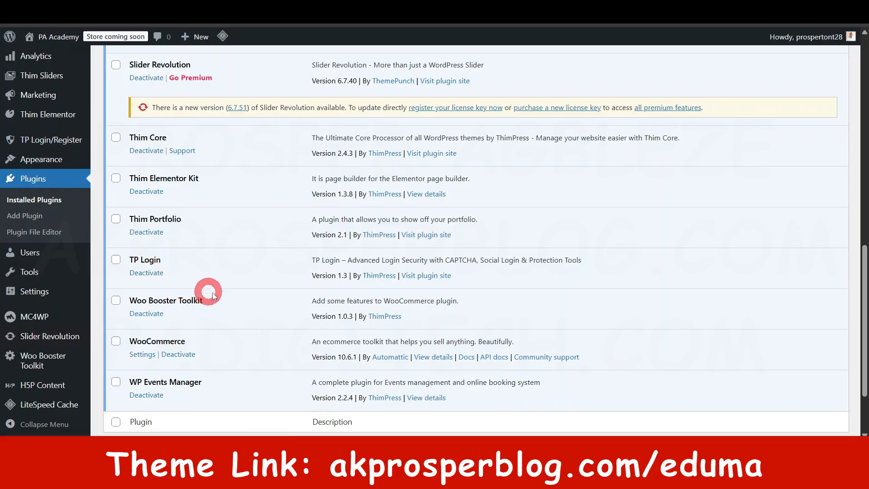
scroll(213, 295, "down", 2)
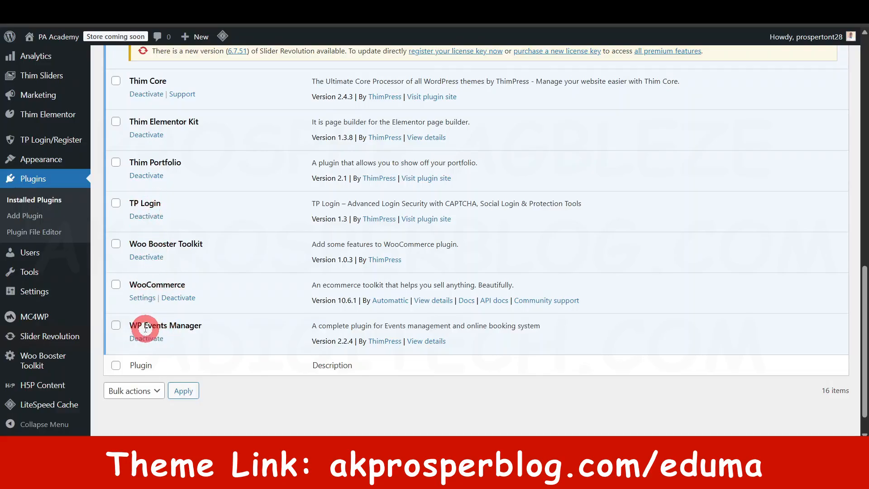
left_click_drag(145, 324, 203, 325)
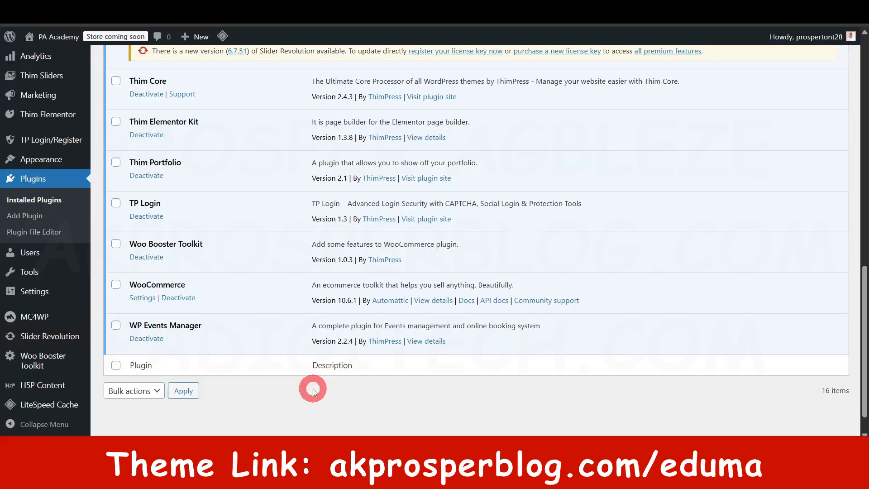
left_click_drag(863, 294, 815, 38)
- Go back to the dashboard home, open the Eduma theme dashboard and look over its quick settings and support sections
left_click(34, 63)
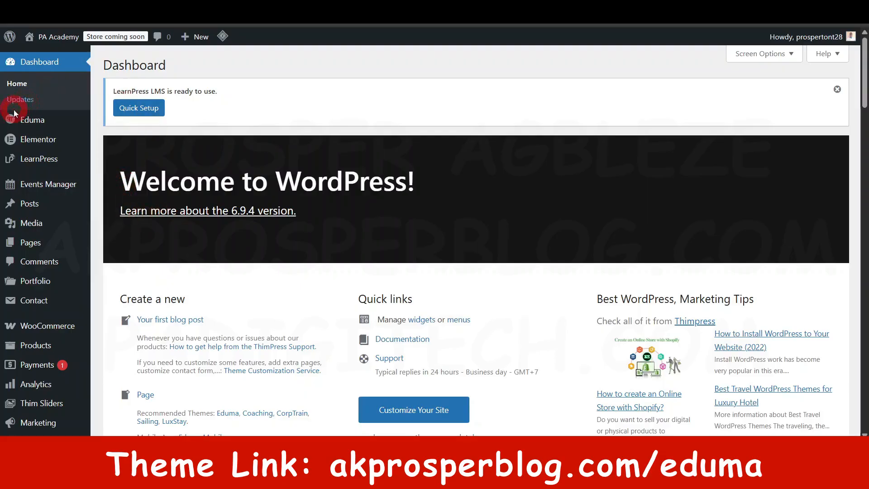
left_click(27, 122)
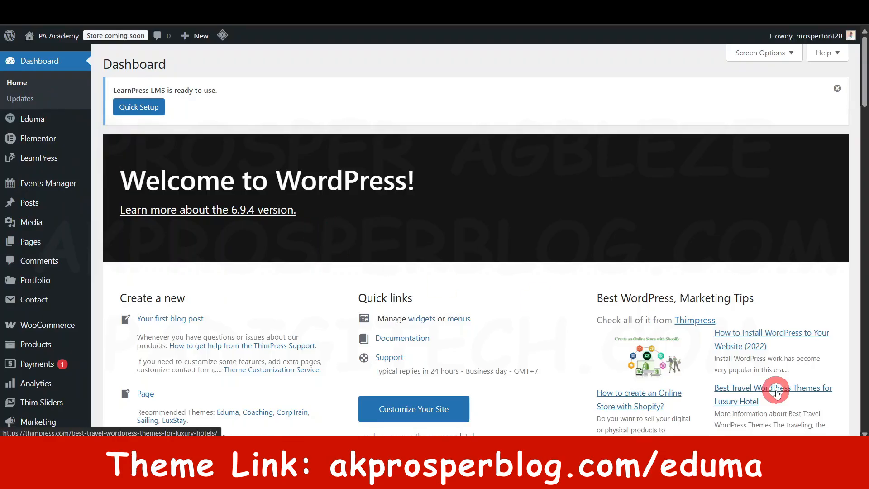
mouse_move(62, 120)
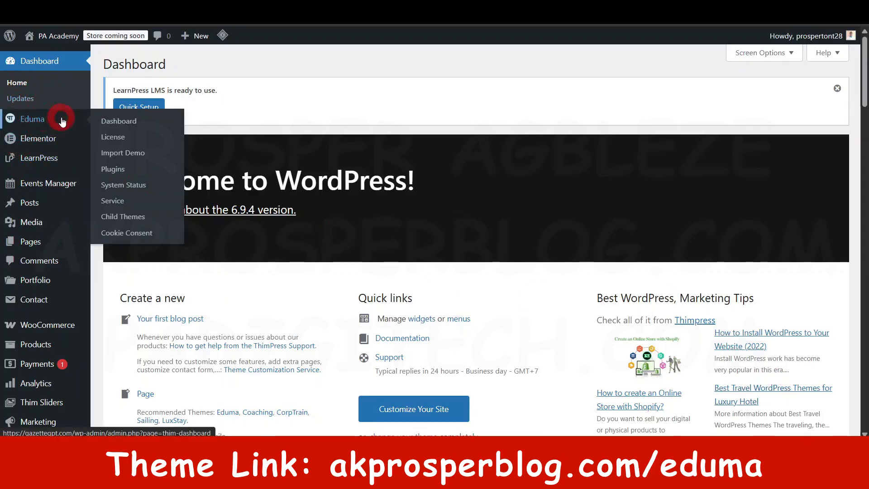
left_click(30, 119)
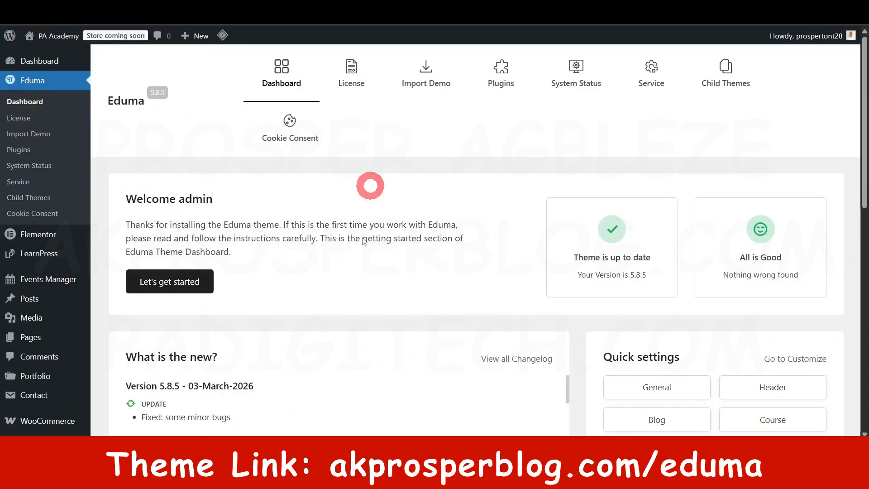
scroll(401, 308, "down", 5)
scroll(436, 363, "down", 2)
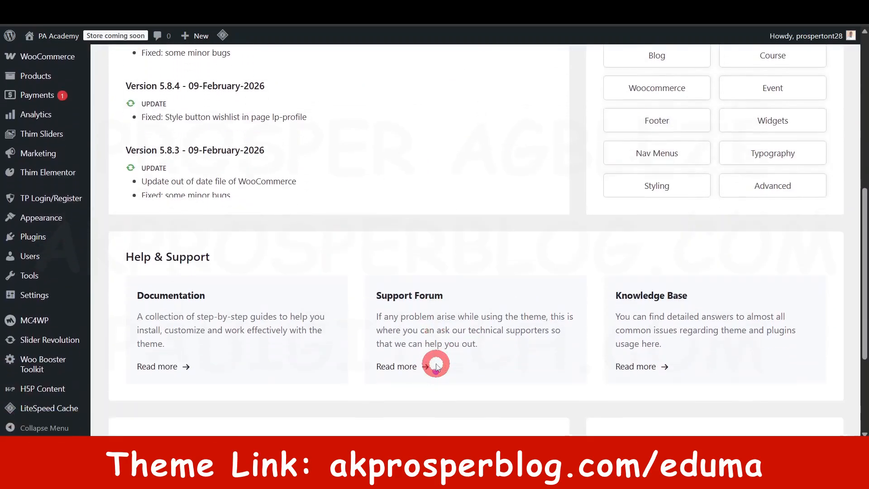
scroll(438, 351, "up", 8)
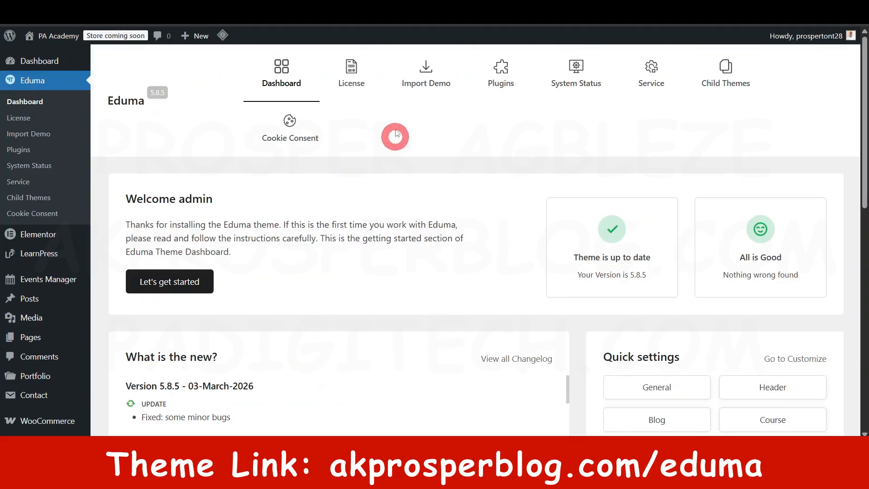
- Open the Eduma license page and review the theme's activation details
left_click(350, 73)
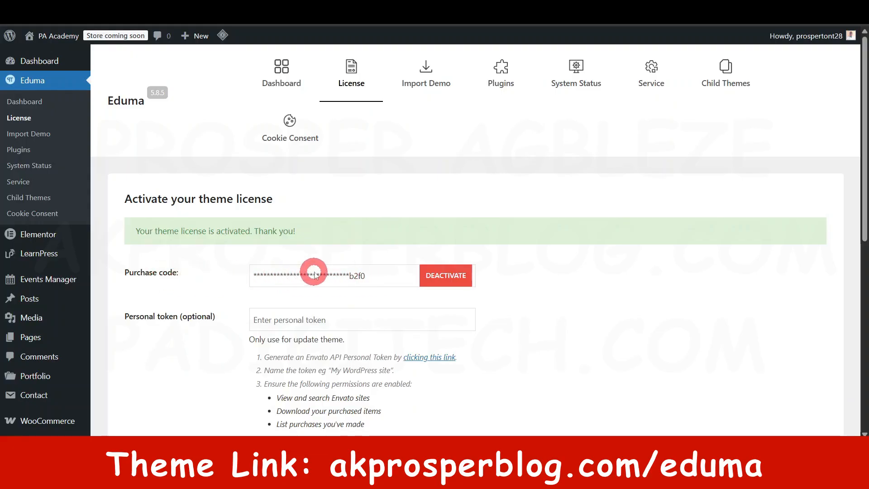
scroll(356, 288, "down", 5)
scroll(355, 273, "up", 5)
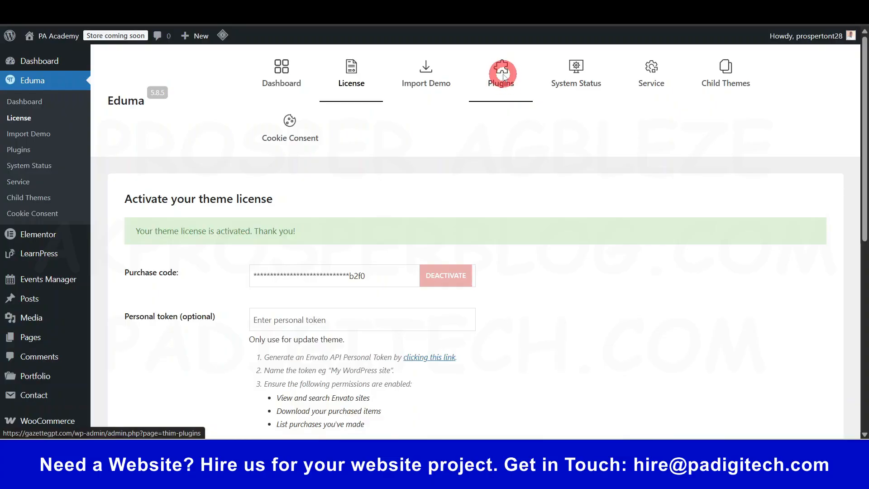
- Open Eduma's own plugins page and browse the available LearnPress add-ons
left_click(503, 76)
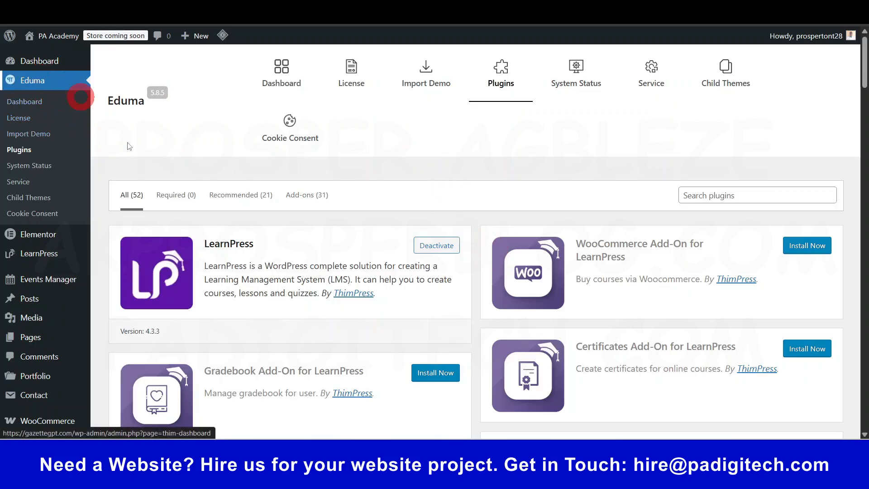
scroll(539, 345, "down", 5)
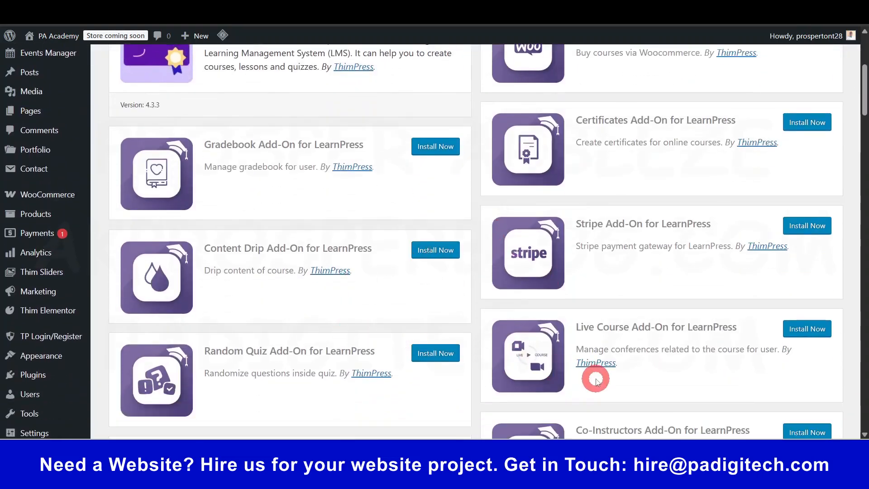
scroll(595, 380, "down", 7)
scroll(439, 351, "up", 12)
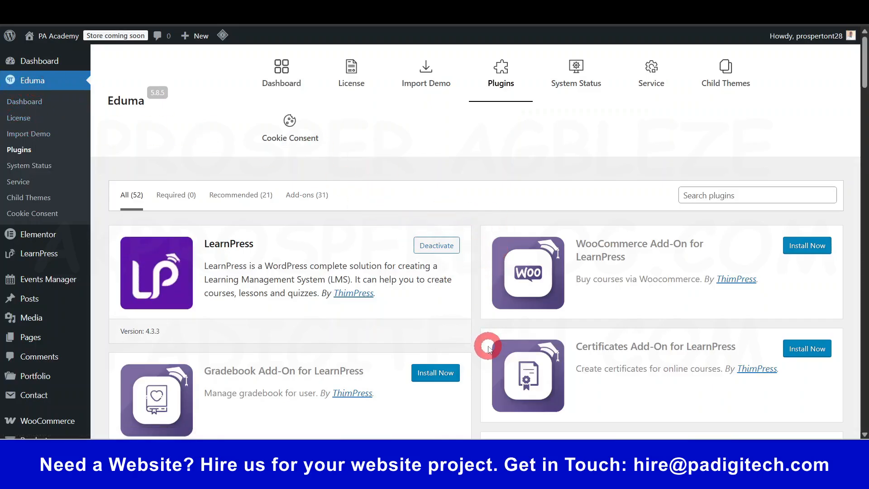
- Install the WooCommerce Add-On for LearnPress and try to install the Certificates Add-On for LearnPress
scroll(488, 349, "down", 1)
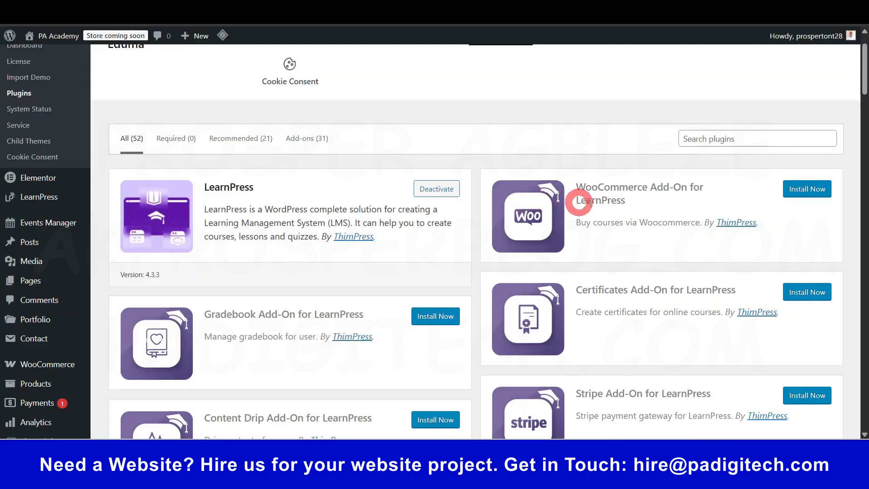
left_click(805, 192)
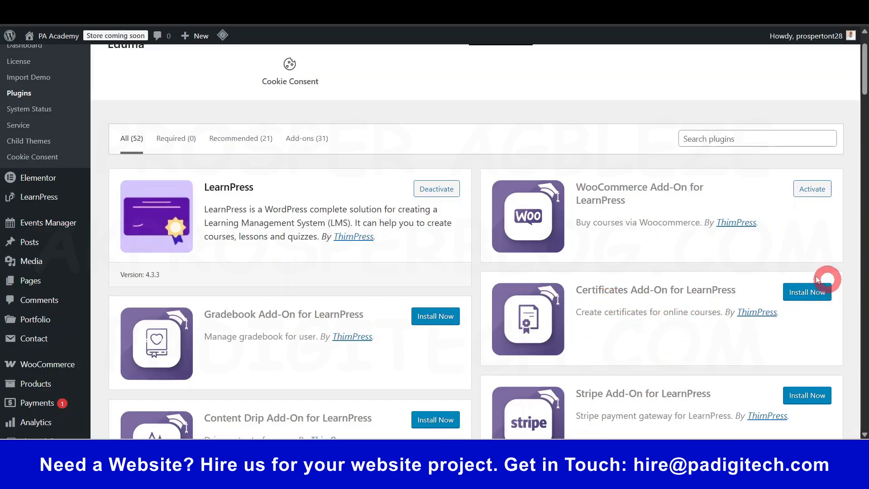
left_click_drag(577, 290, 705, 290)
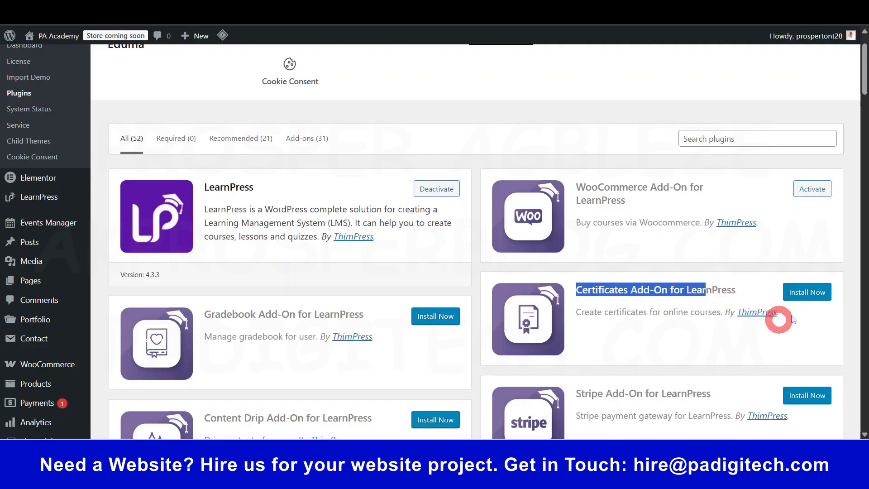
left_click(807, 293)
scroll(512, 318, "down", 4)
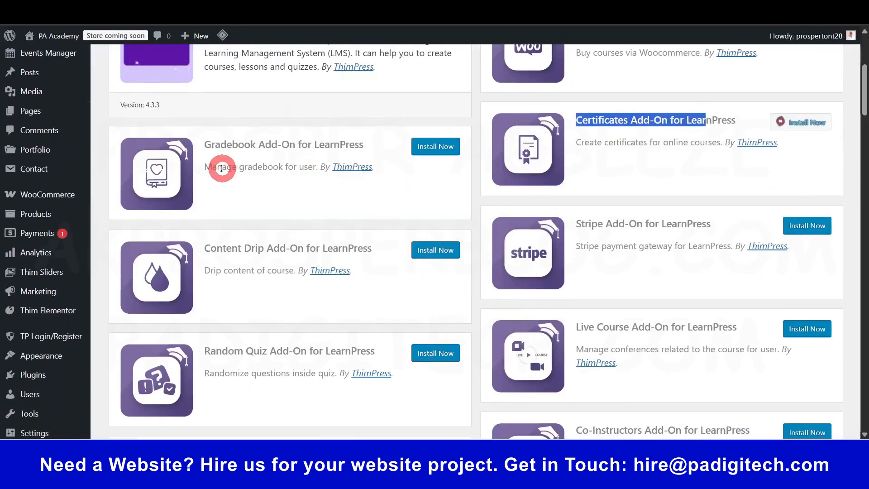
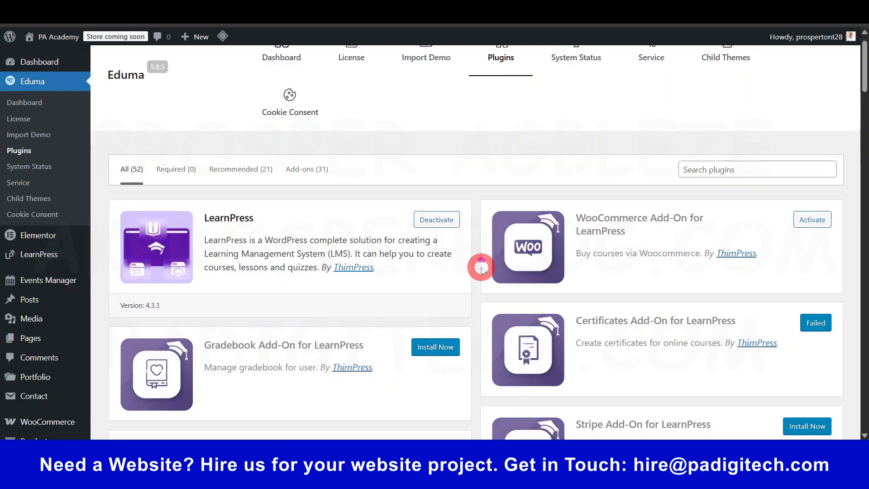
- Open Eduma's Cookie Consent page and enable the cookie consent popup in the Cookie Banner settings
scroll(481, 262, "up", 1)
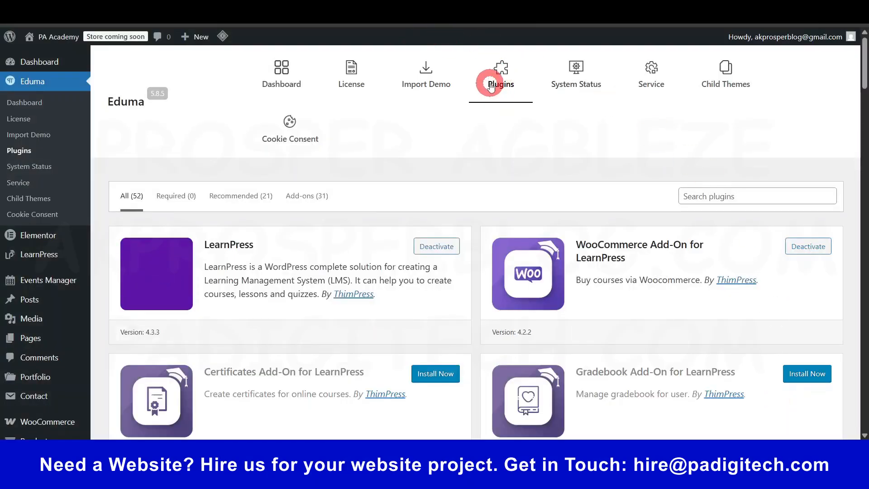
left_click(286, 133)
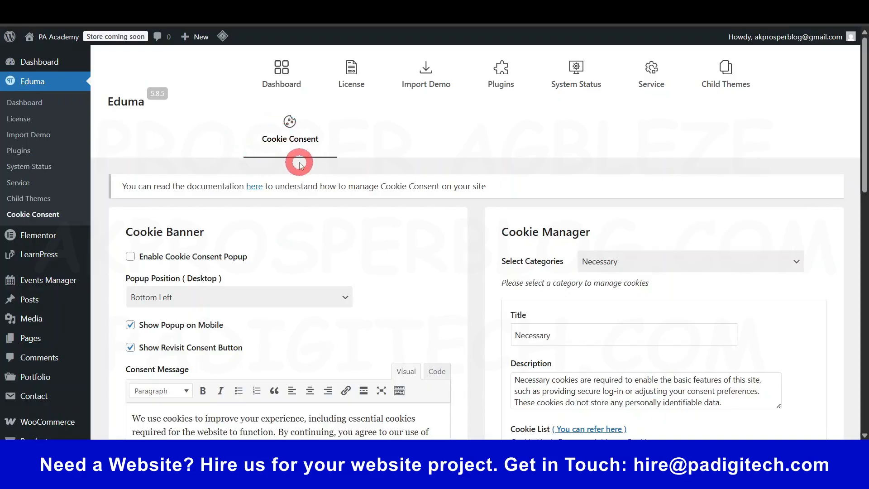
scroll(508, 272, "down", 3)
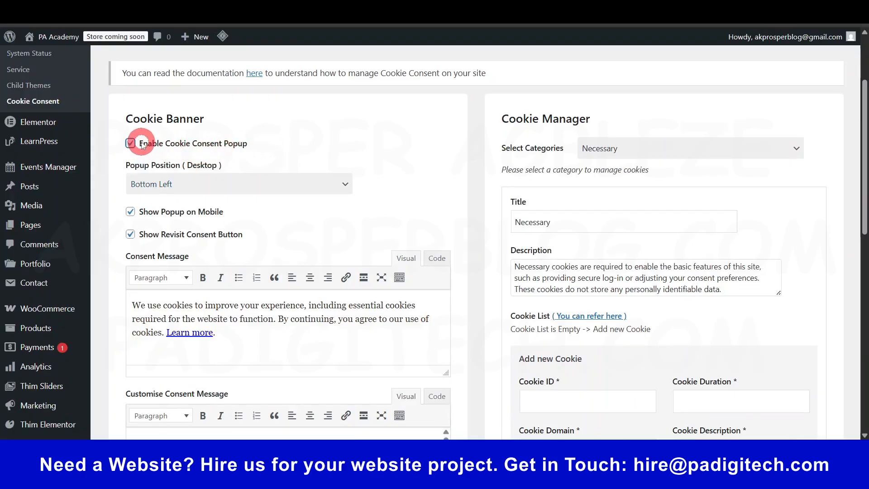
scroll(298, 244, "down", 3)
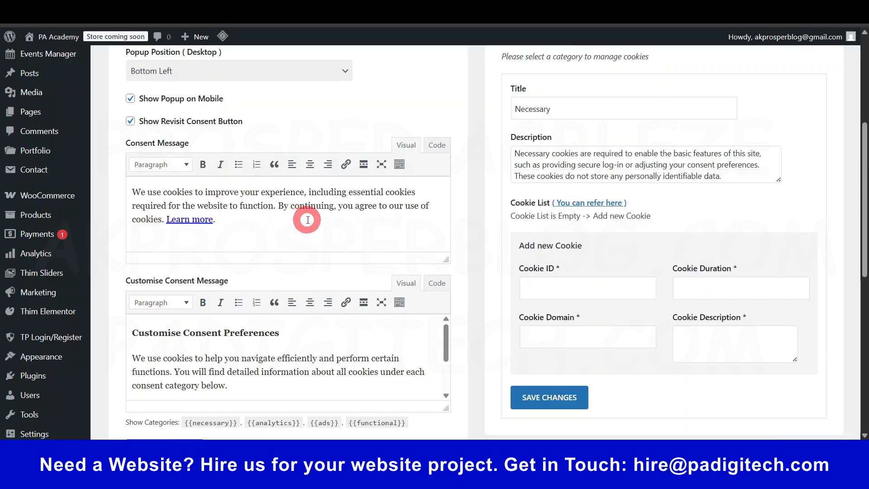
- Open the Learn more link in the consent message for editing, check its URL and close the link editor
left_click(447, 329)
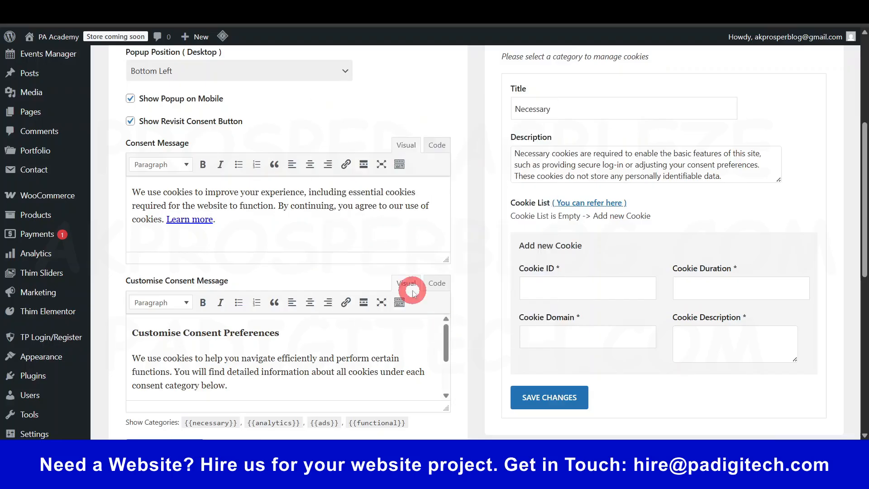
left_click(182, 219)
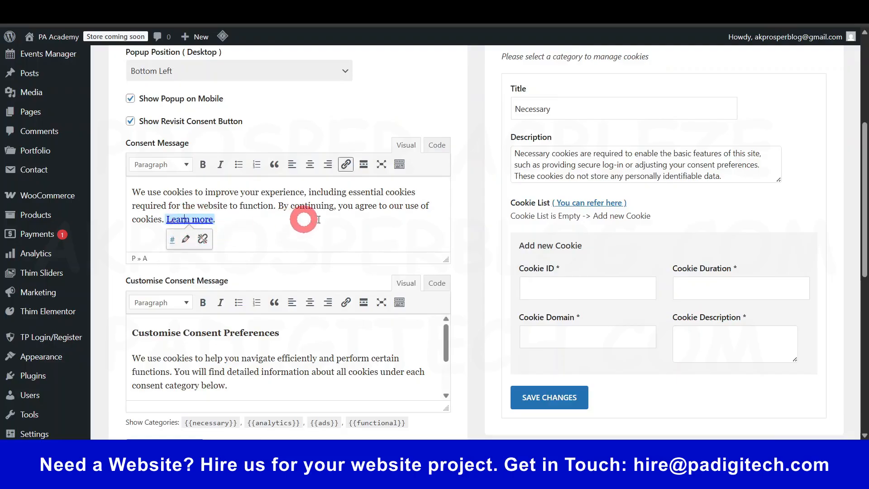
left_click(185, 238)
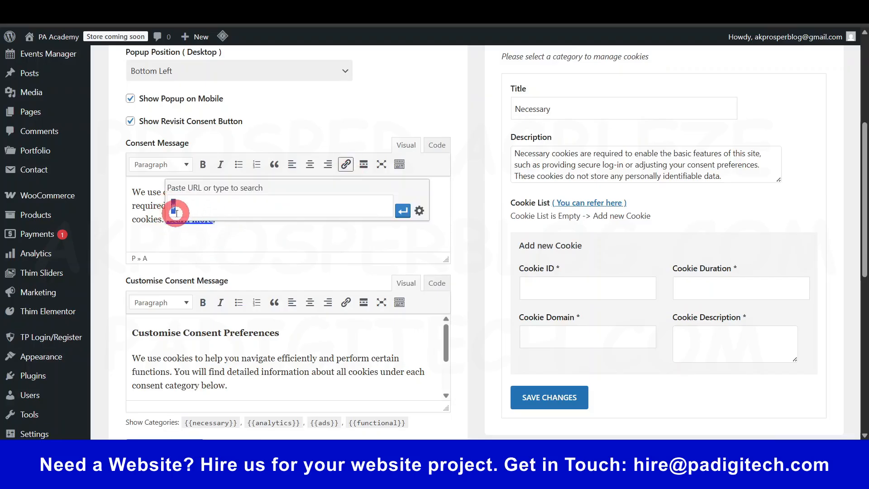
left_click(404, 211)
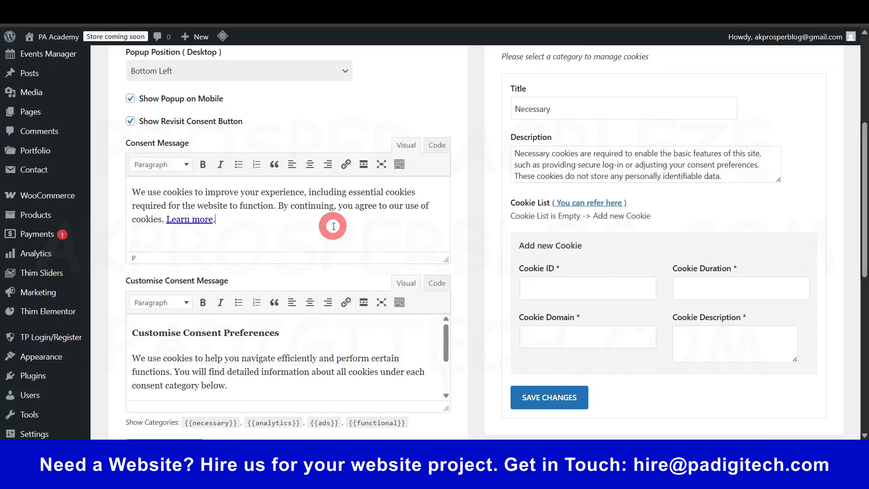
- Save the Cookie Banner settings and try to save the Cookie Manager settings for the Necessary category
scroll(351, 236, "up", 5)
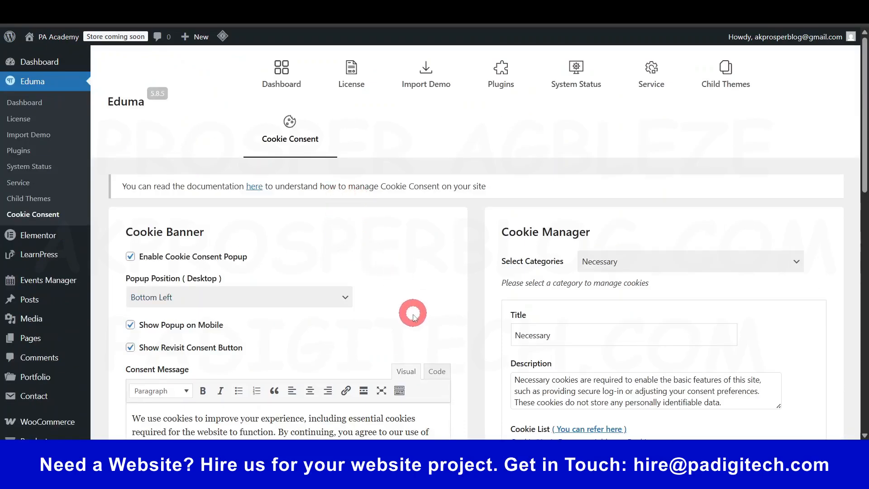
scroll(454, 326, "down", 9)
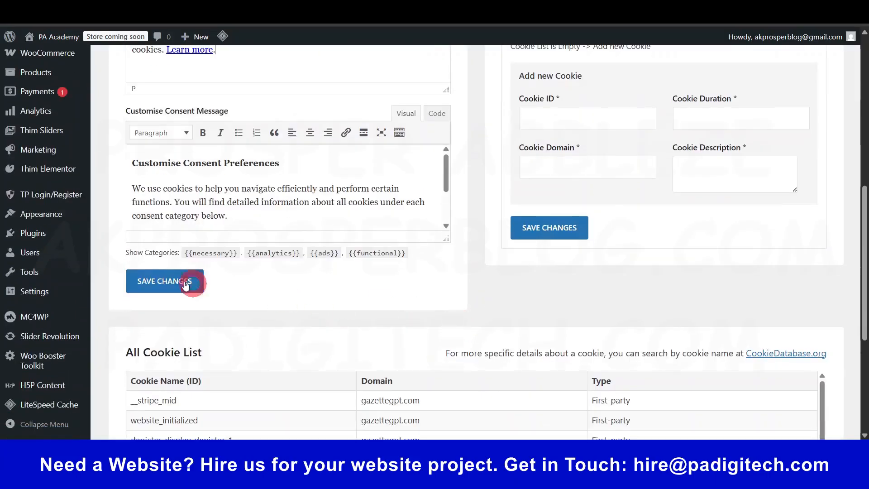
left_click(167, 285)
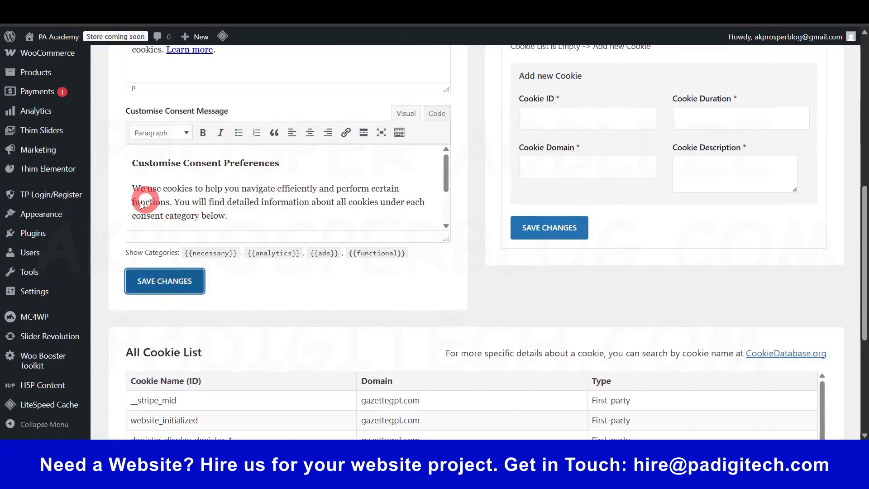
scroll(481, 261, "down", 9)
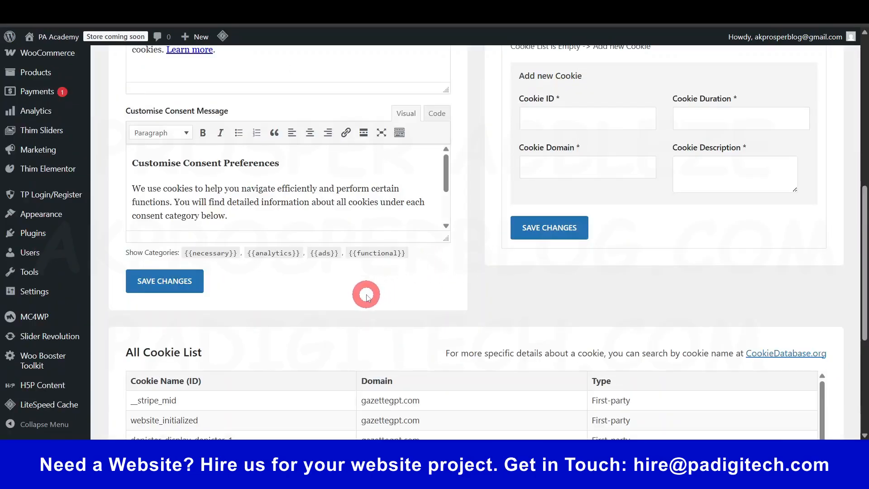
left_click(584, 227)
scroll(317, 243, "up", 10)
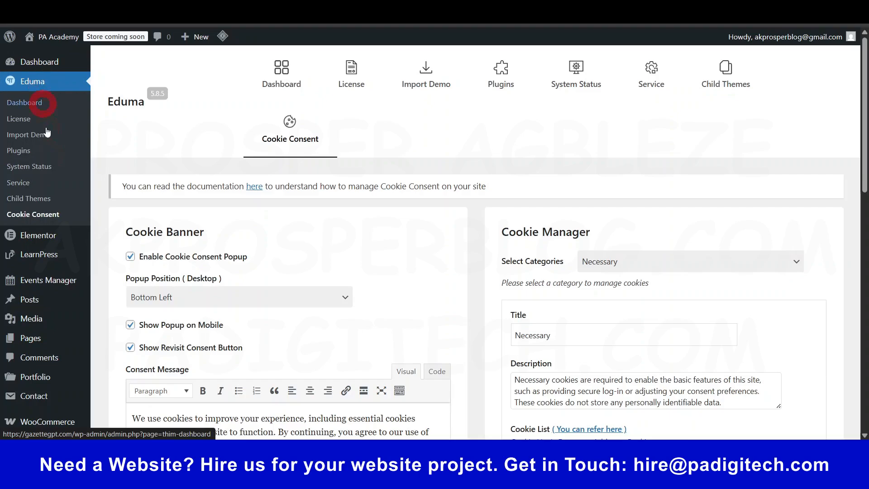
- Open the LearnPress settings from the dashboard
mouse_move(43, 257)
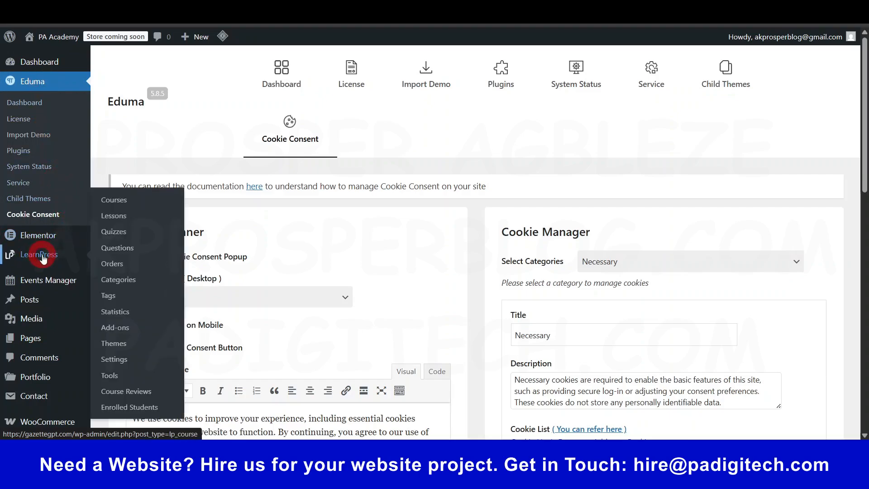
scroll(43, 258, "down", 2)
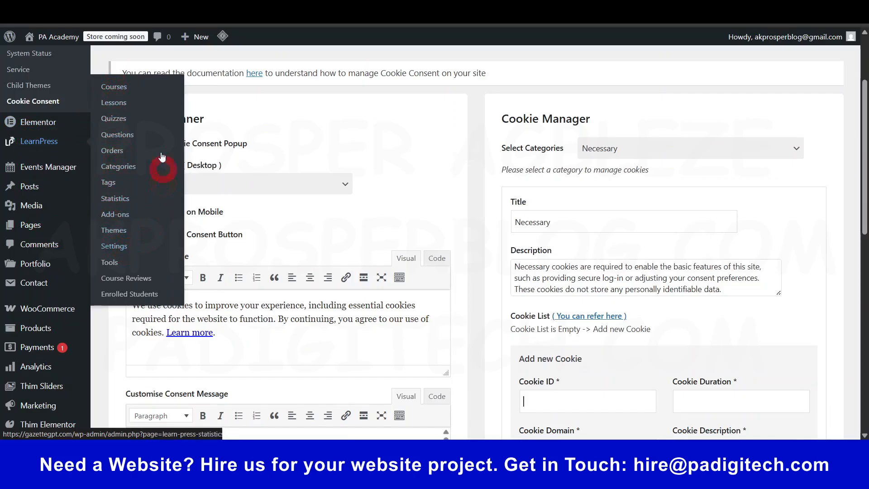
mouse_move(40, 144)
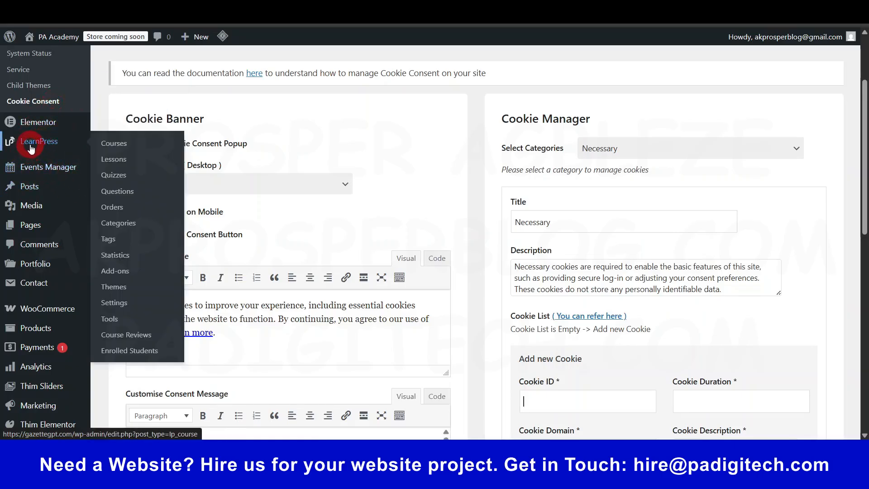
left_click(117, 302)
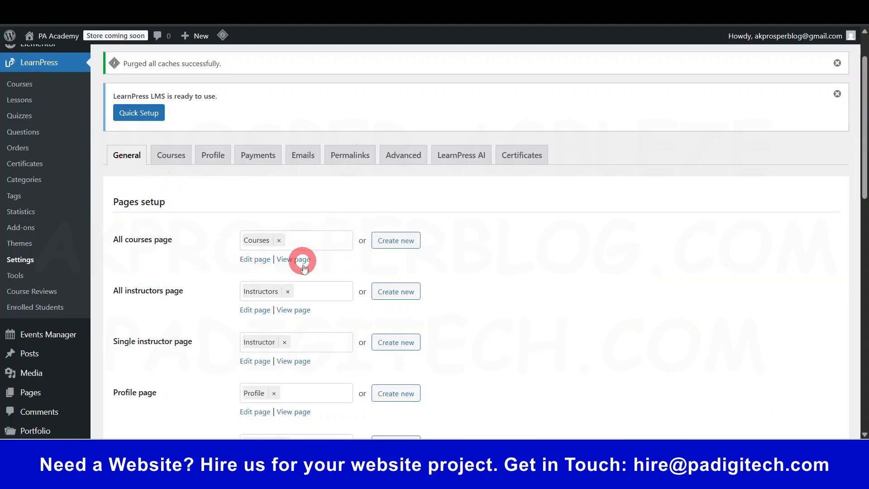
- Review the LearnPress page setup, checking the page choices for the All instructors page and the Checkout page
scroll(525, 341, "down", 1)
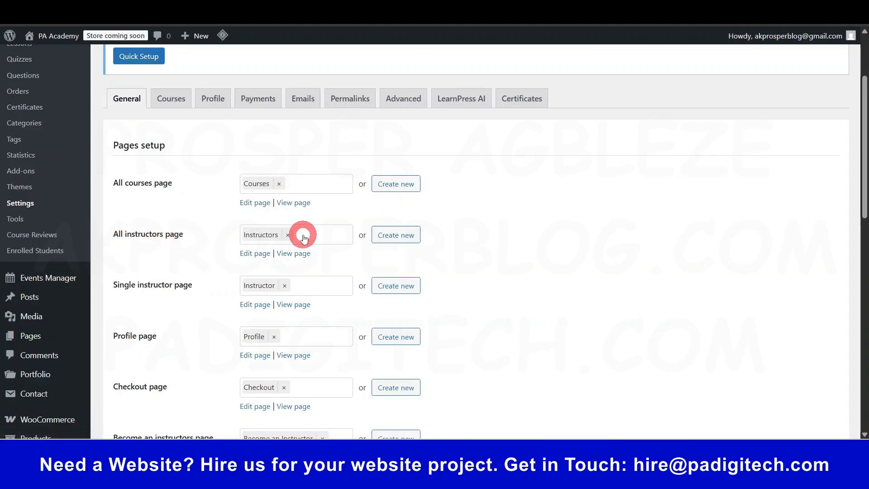
left_click(328, 235)
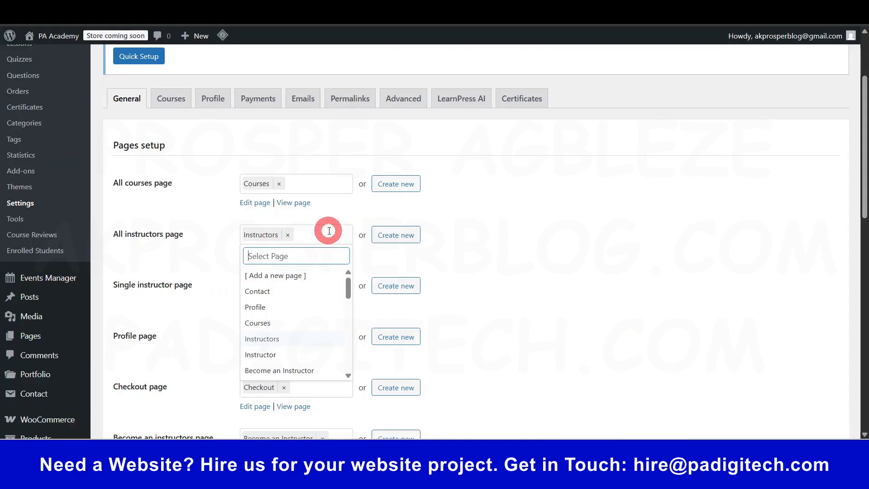
left_click(329, 231)
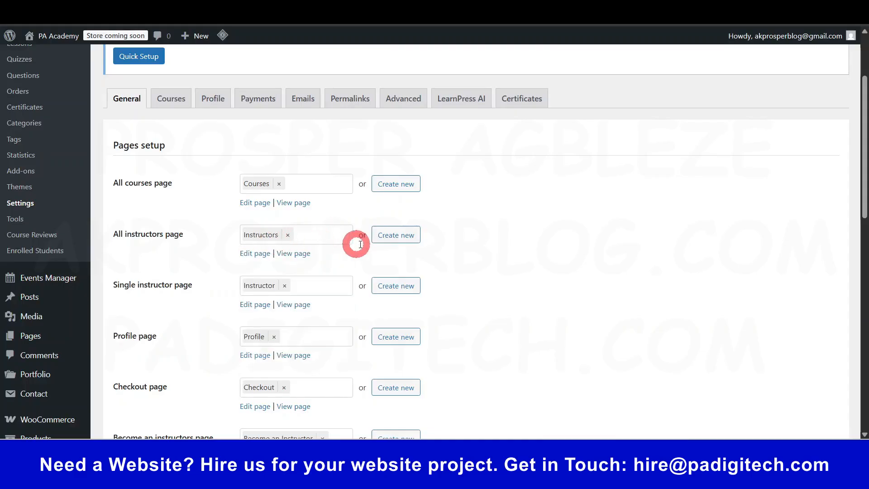
left_click(332, 234)
left_click(334, 235)
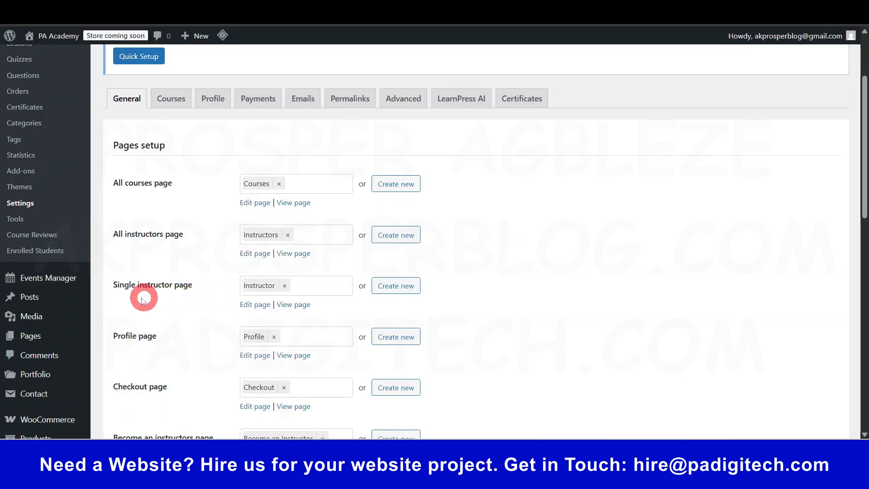
scroll(437, 295, "down", 3)
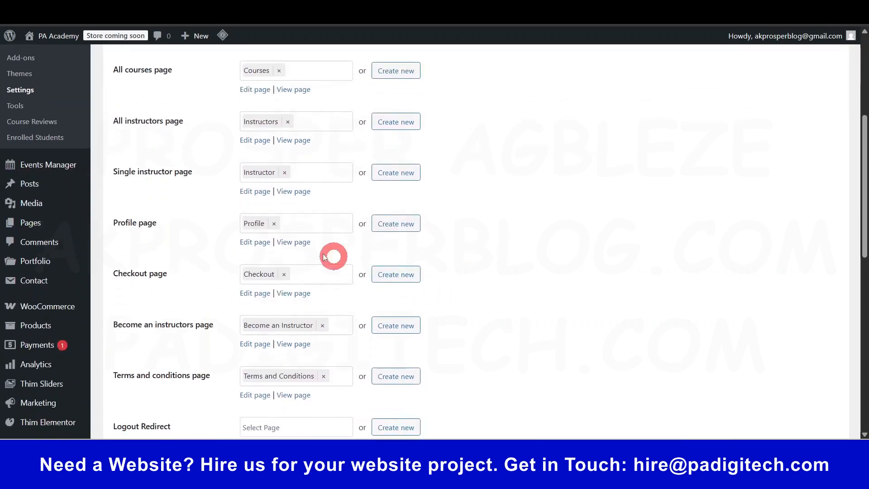
left_click(325, 280)
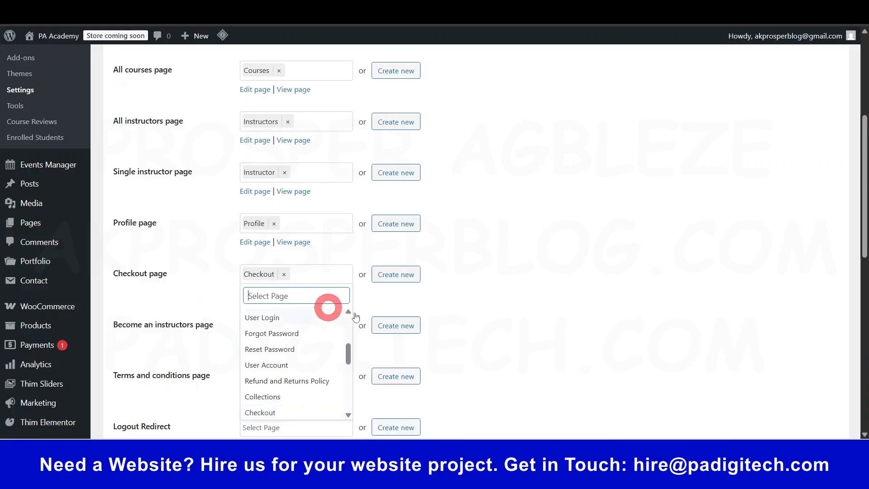
scroll(492, 294, "down", 3)
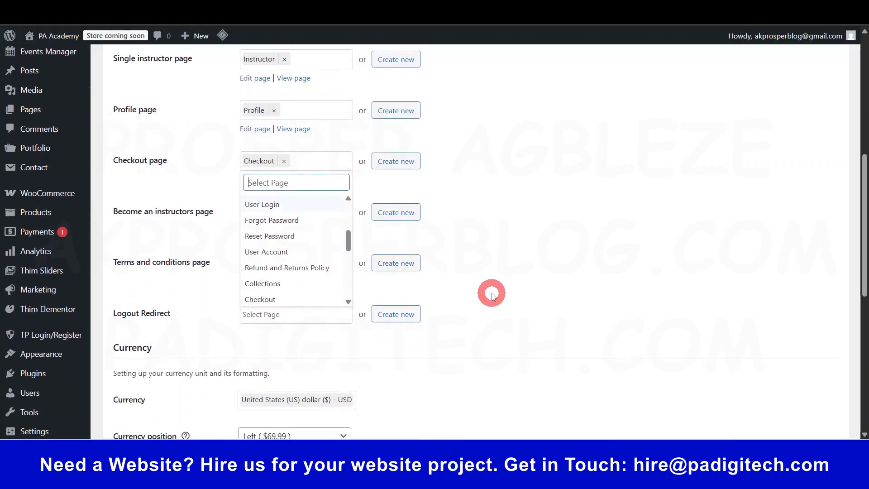
scroll(491, 293, "up", 1)
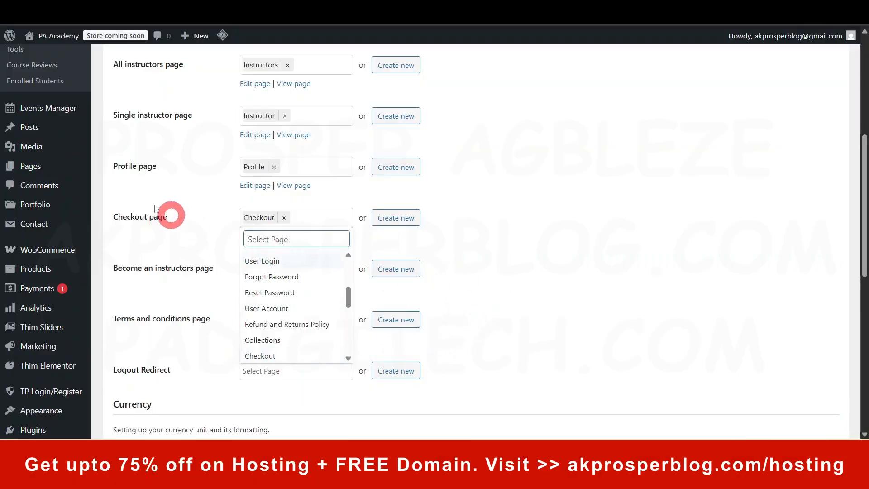
- Open the site's Pages list in a new browser tab and examine which pages are assigned to LearnPress
right_click(34, 168)
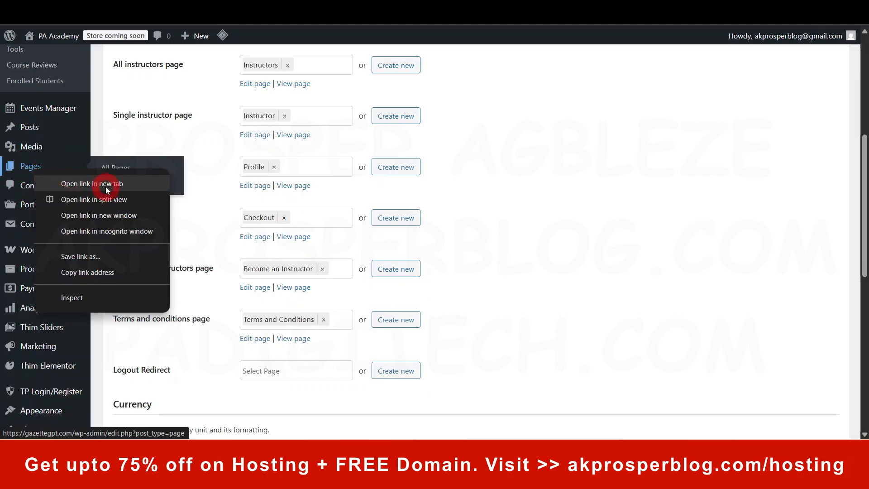
left_click(105, 186)
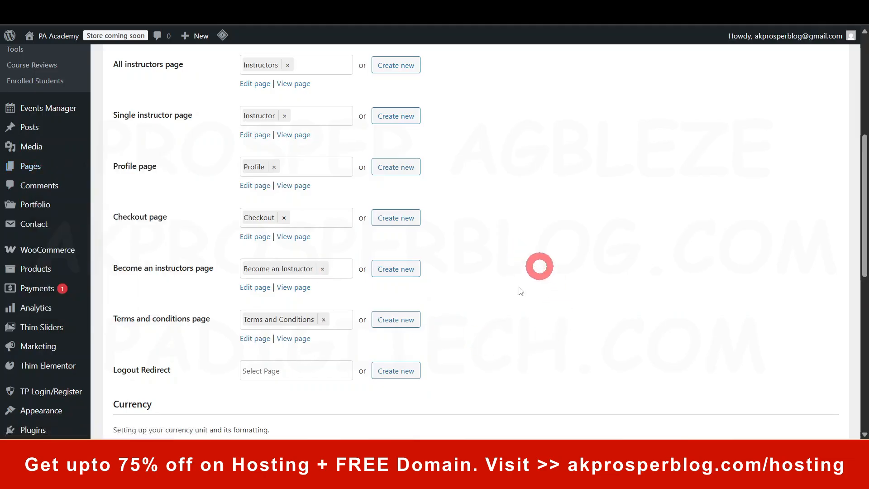
scroll(421, 348, "down", 1)
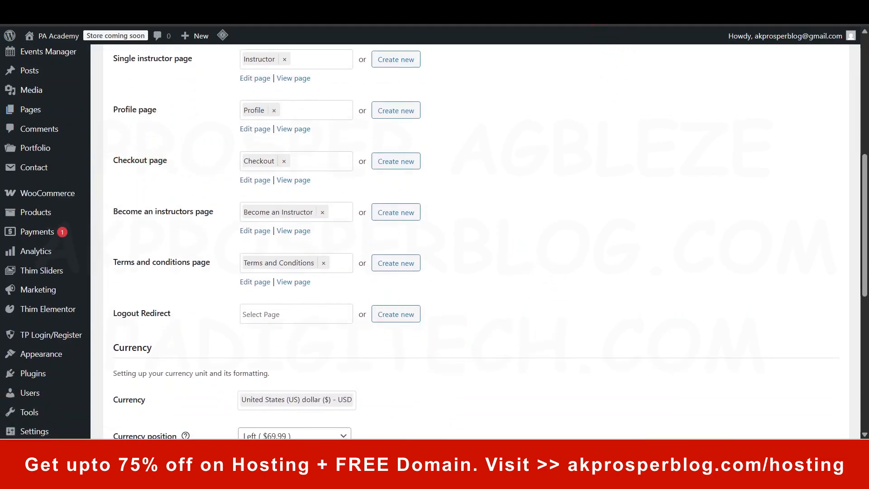
left_click(656, 9)
scroll(379, 208, "down", 5)
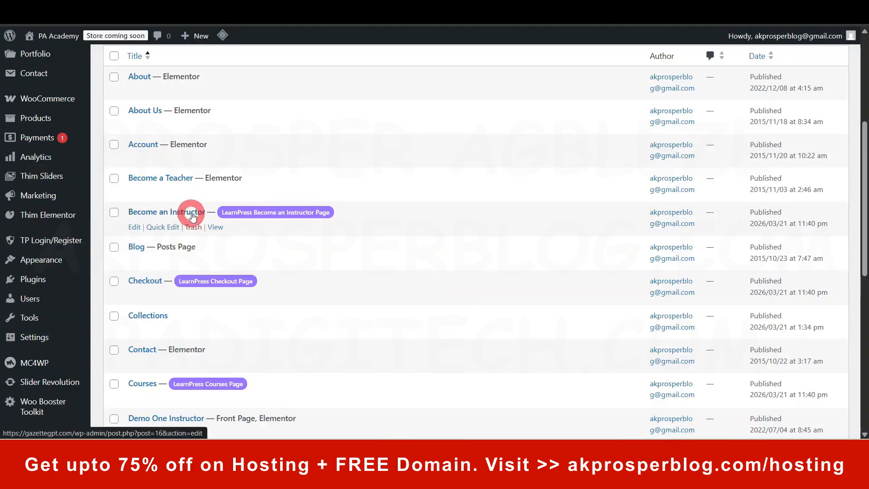
scroll(321, 233, "down", 3)
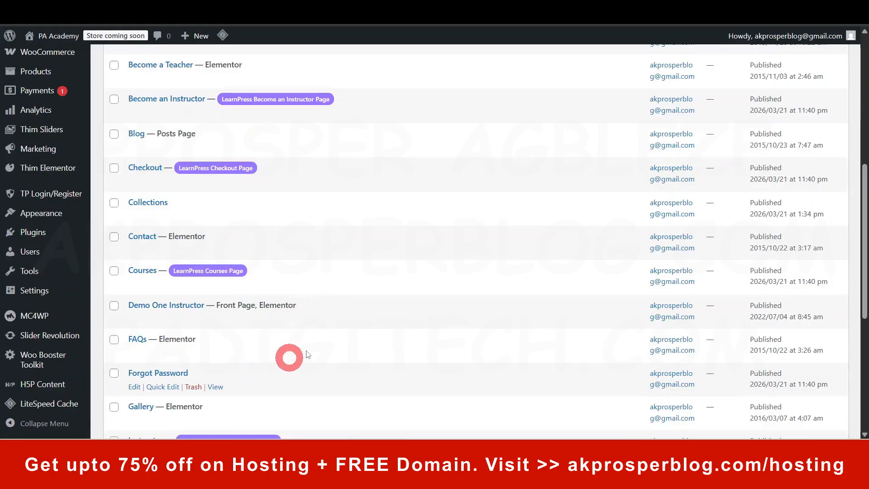
scroll(361, 305, "up", 5)
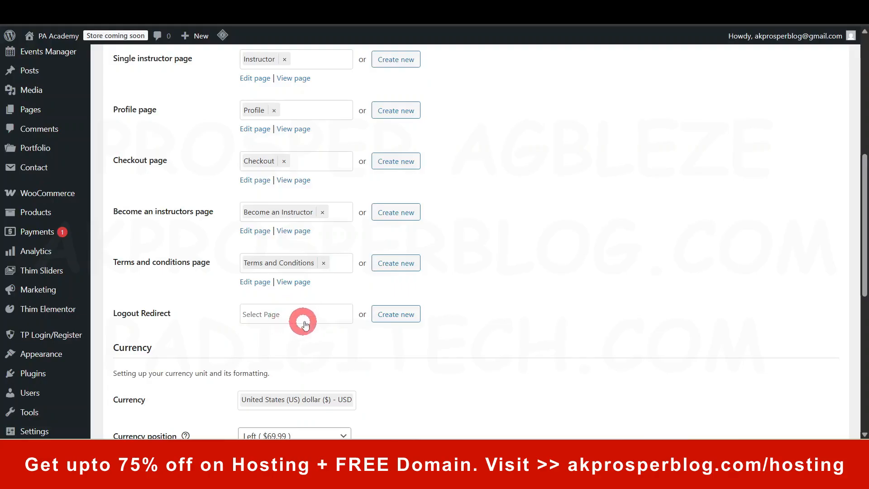
- Set the LearnPress Logout Redirect page to Demo One Instructor
scroll(300, 318, "down", 2)
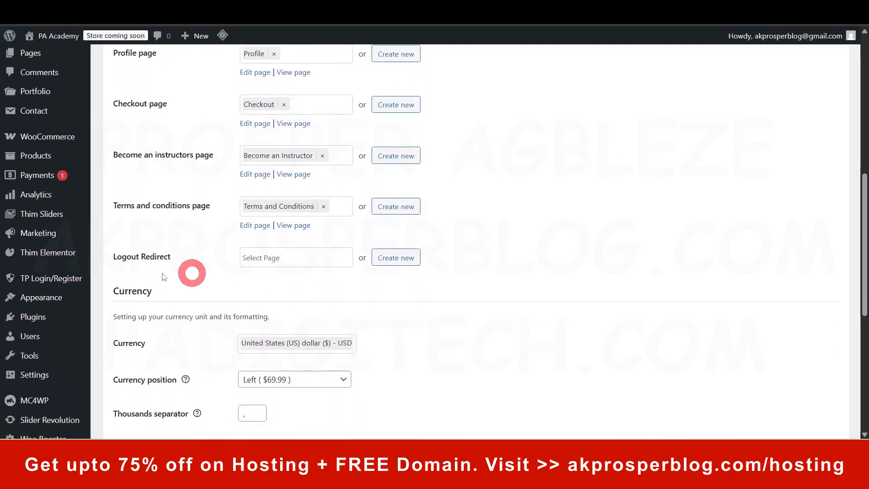
left_click(306, 257)
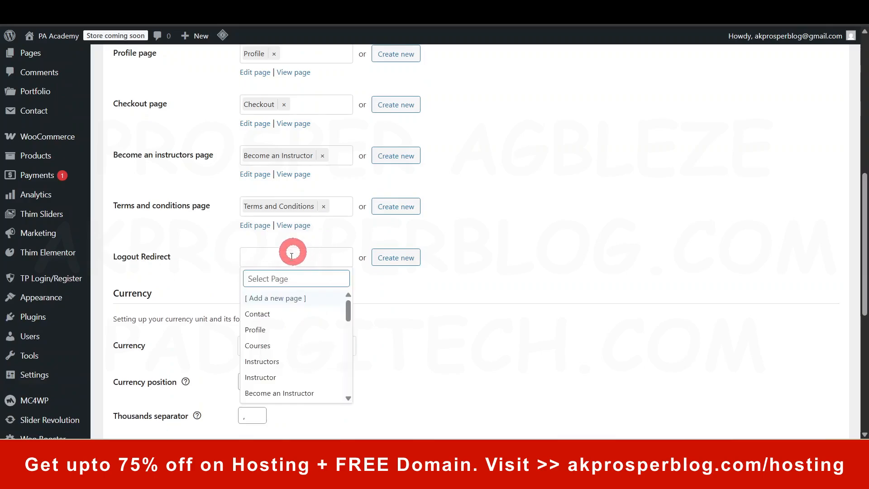
scroll(284, 357, "down", 6)
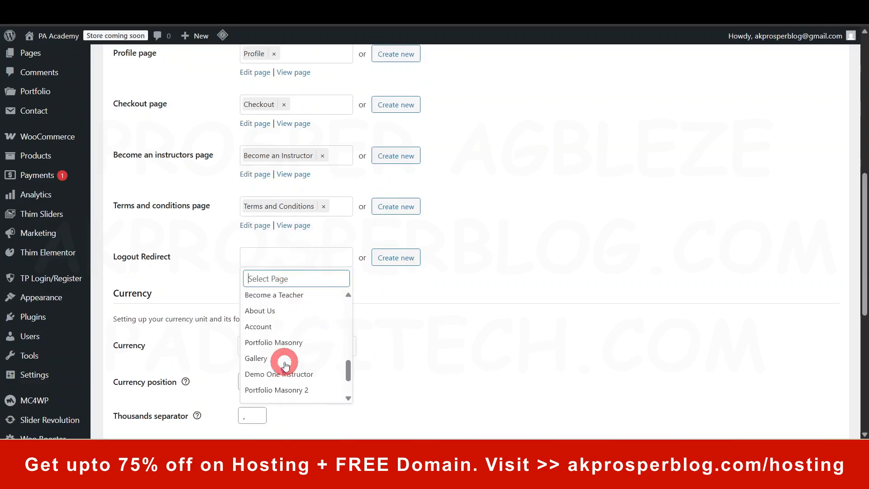
scroll(285, 364, "down", 2)
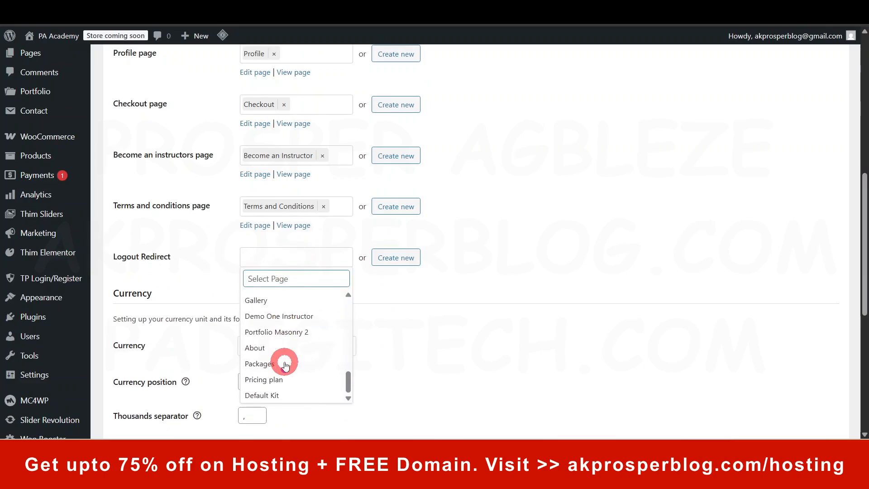
left_click(286, 316)
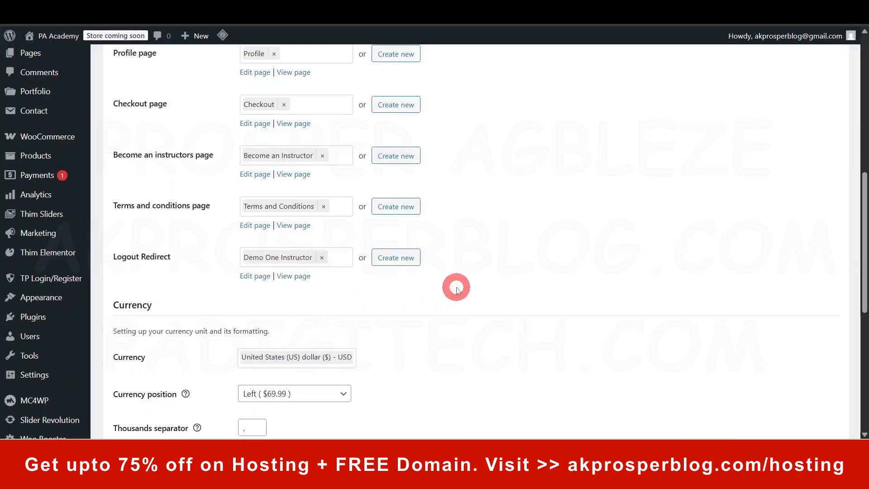
- Review the LearnPress currency formatting and Other options, as well as the Material Settings and Instructor Settings
scroll(456, 290, "down", 2)
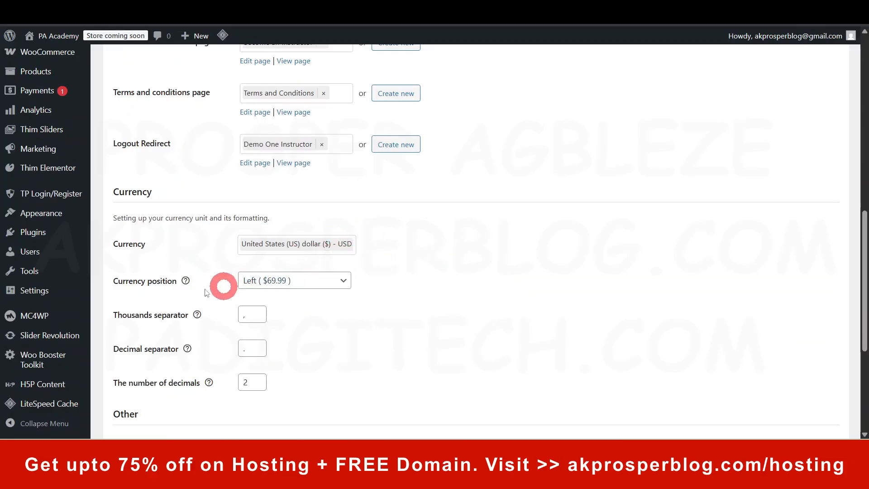
scroll(292, 280, "down", 1)
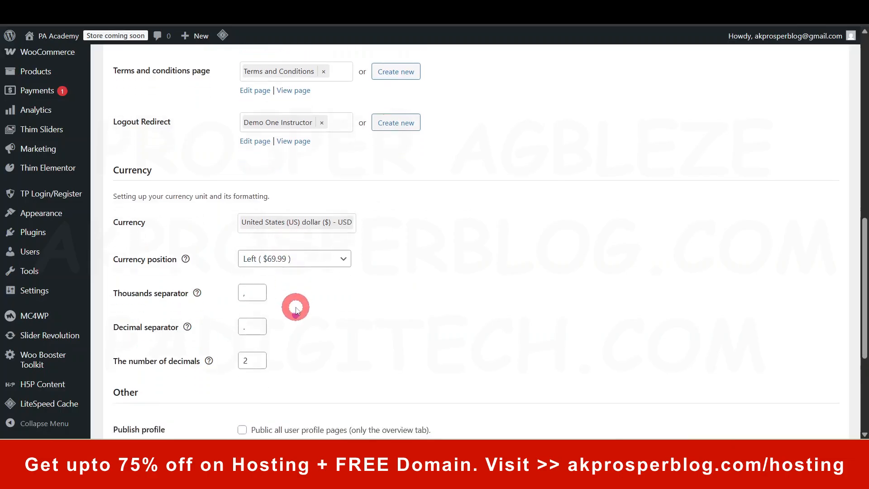
scroll(292, 221, "down", 3)
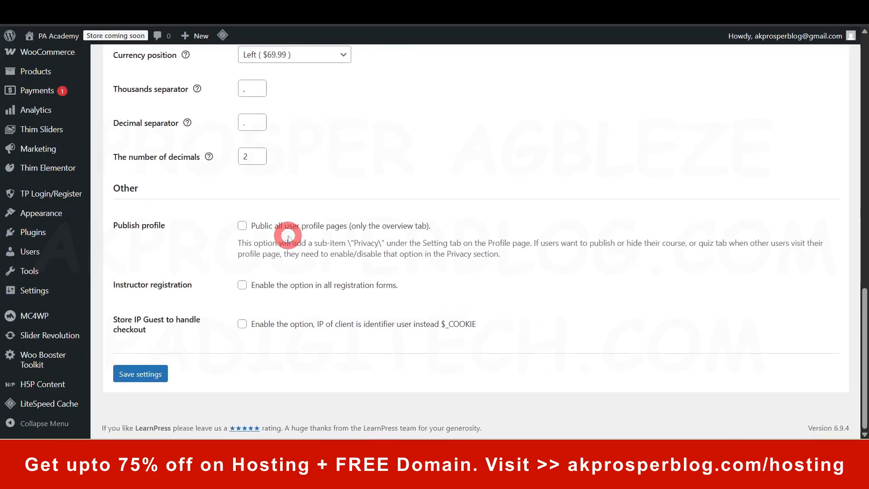
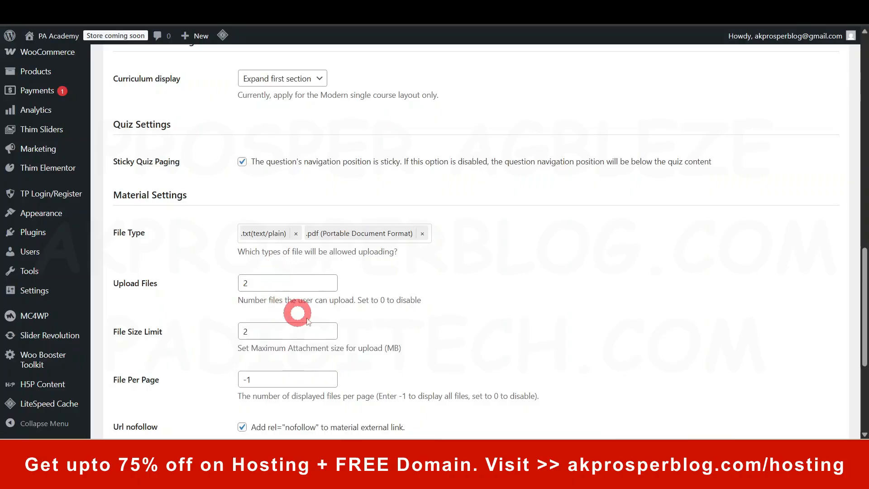
scroll(341, 334, "down", 4)
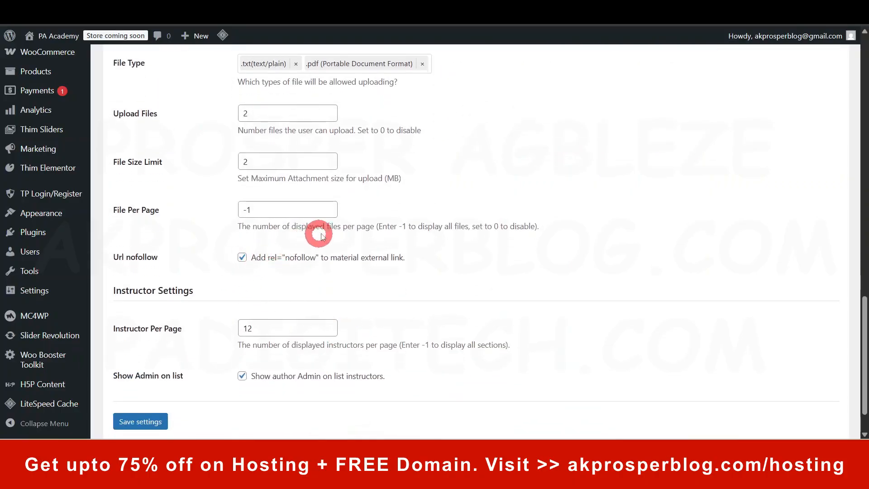
scroll(207, 300, "down", 2)
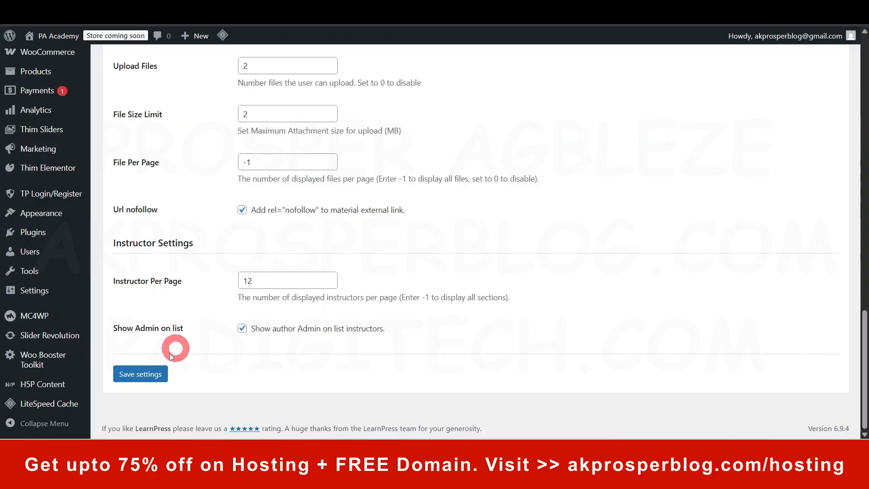
- Save the LearnPress course settings and review the Profile settings
left_click(137, 373)
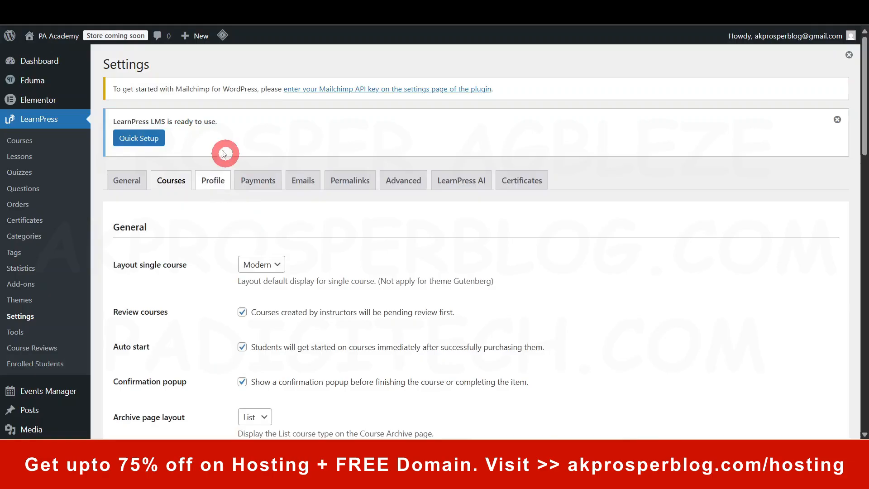
left_click(217, 181)
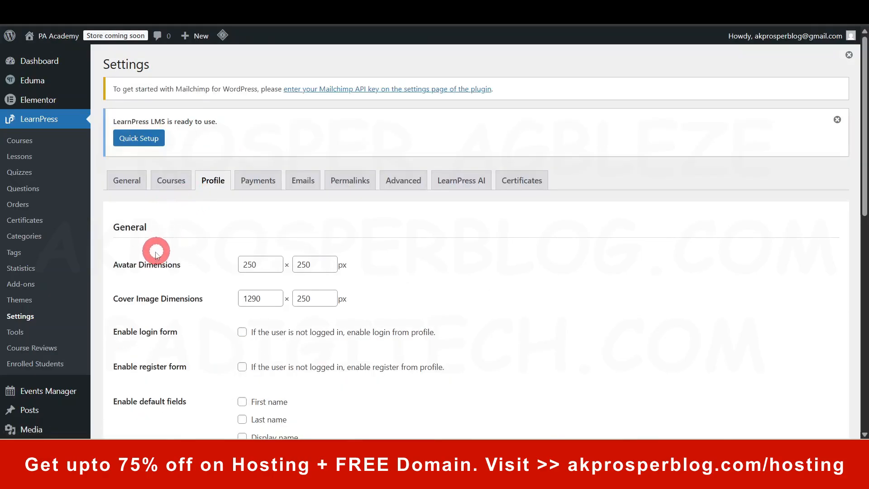
scroll(210, 287, "down", 1)
scroll(209, 285, "down", 1)
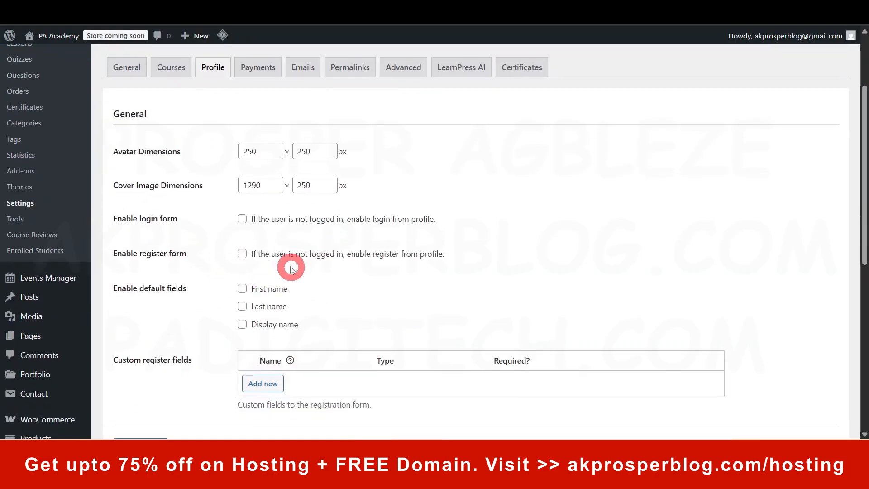
scroll(221, 317, "down", 1)
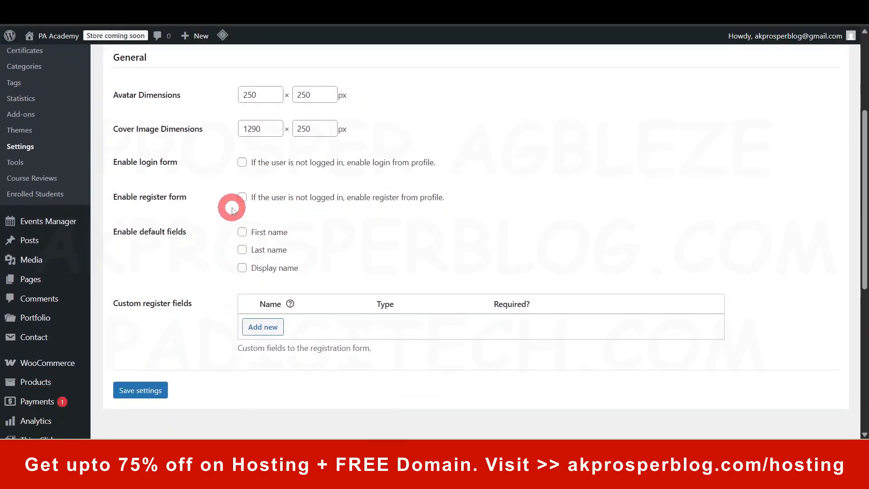
scroll(231, 226, "up", 3)
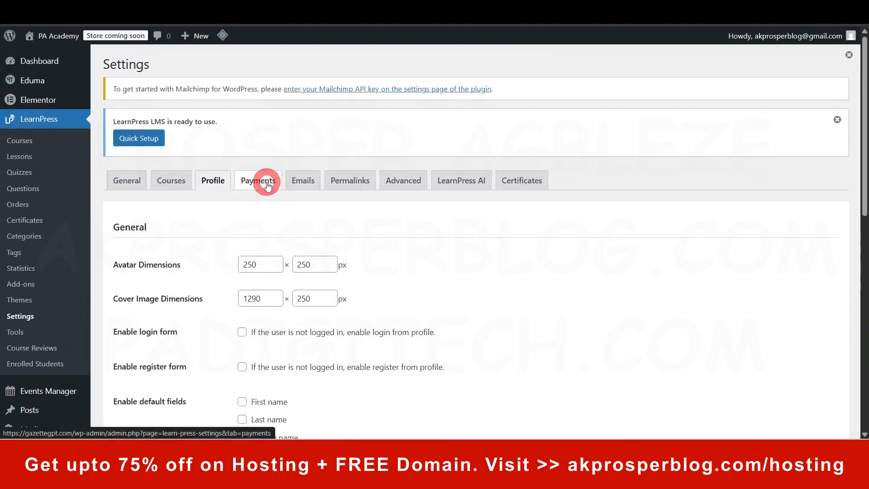
- In the LearnPress payment settings, disable the Offline Payment method and enable WooCommerce Payment
left_click(267, 183)
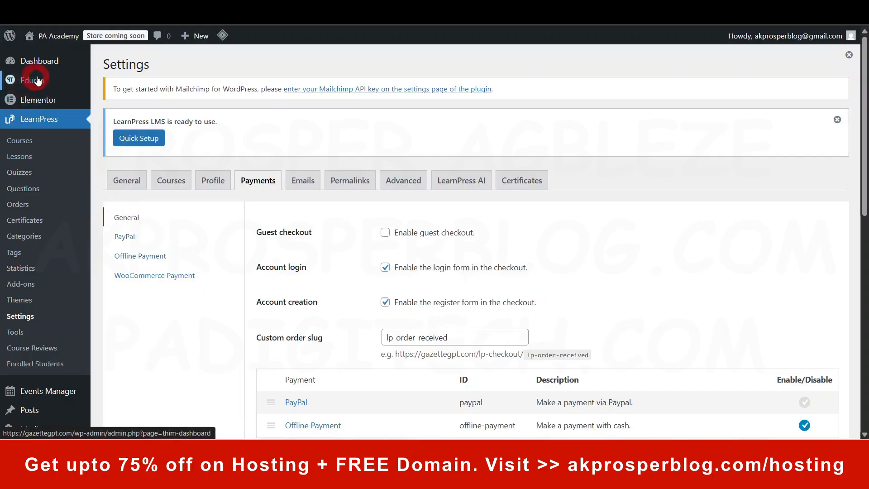
mouse_move(38, 81)
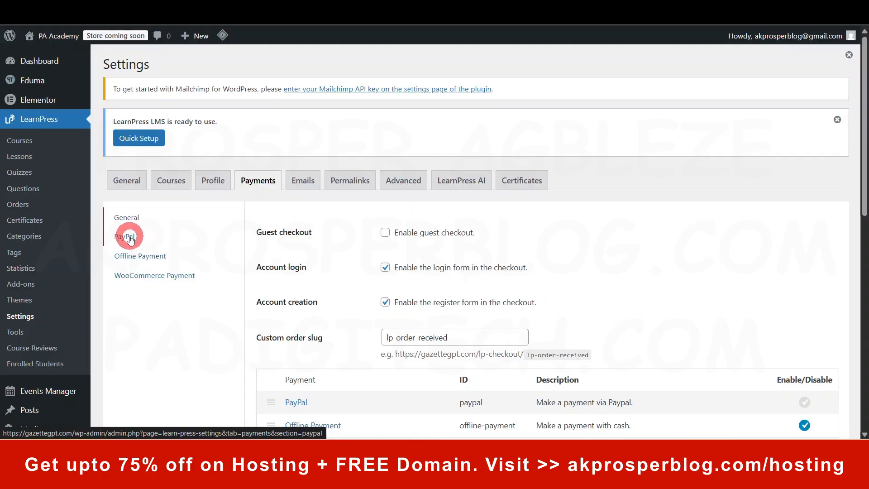
scroll(237, 344, "down", 1)
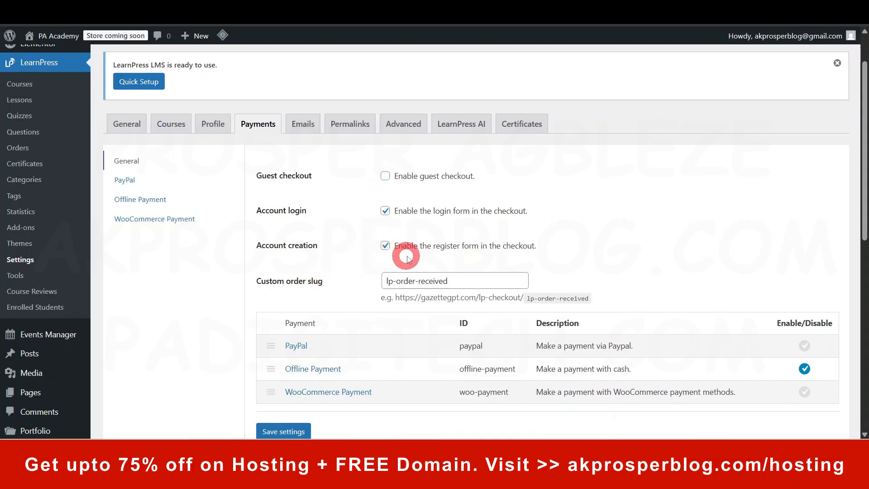
scroll(358, 367, "down", 1)
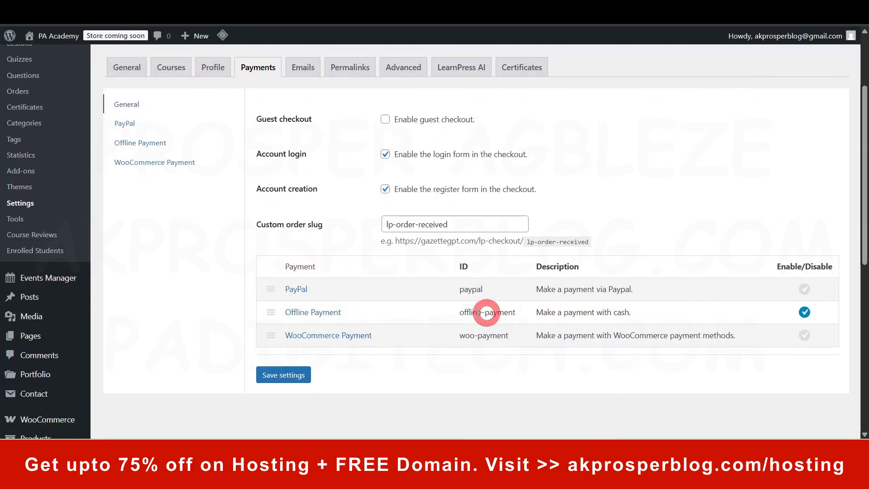
left_click(805, 336)
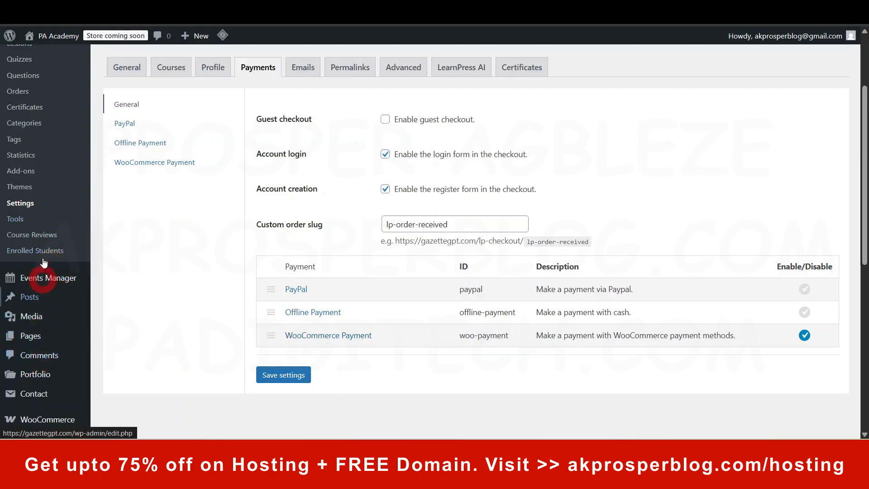
- Review the PayPal and Offline Payment options in the payment settings
mouse_move(45, 316)
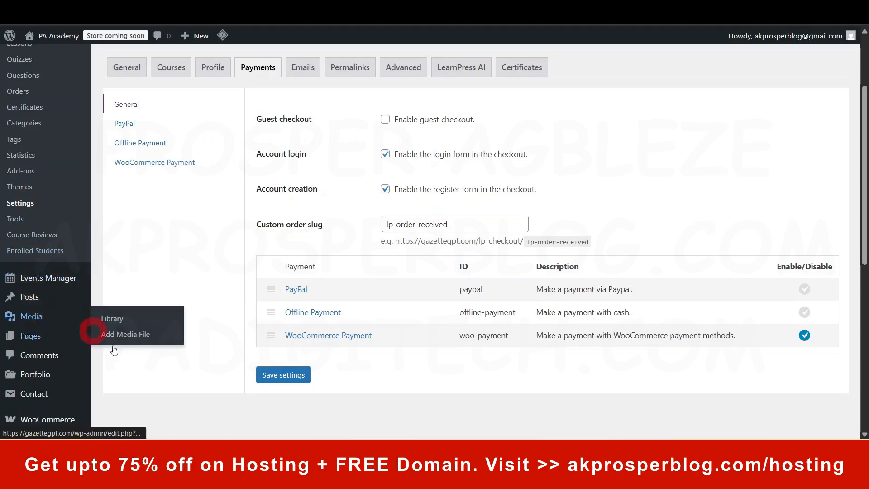
scroll(236, 301, "up", 3)
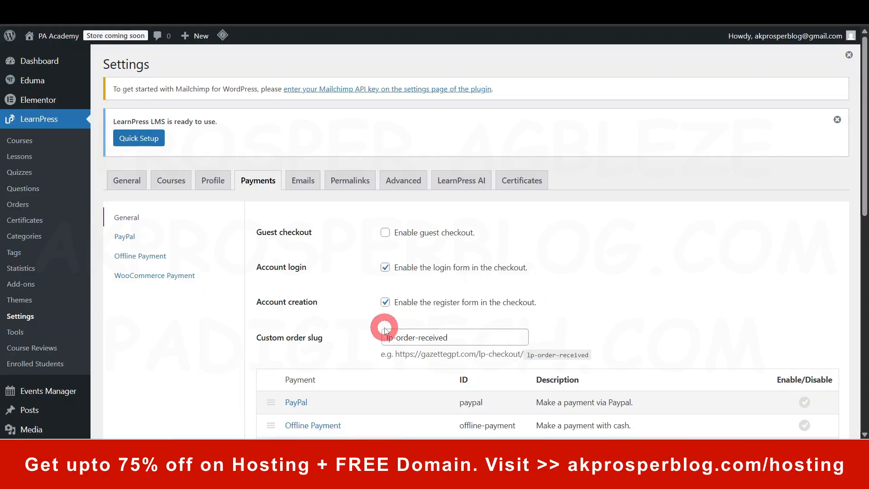
scroll(385, 331, "down", 2)
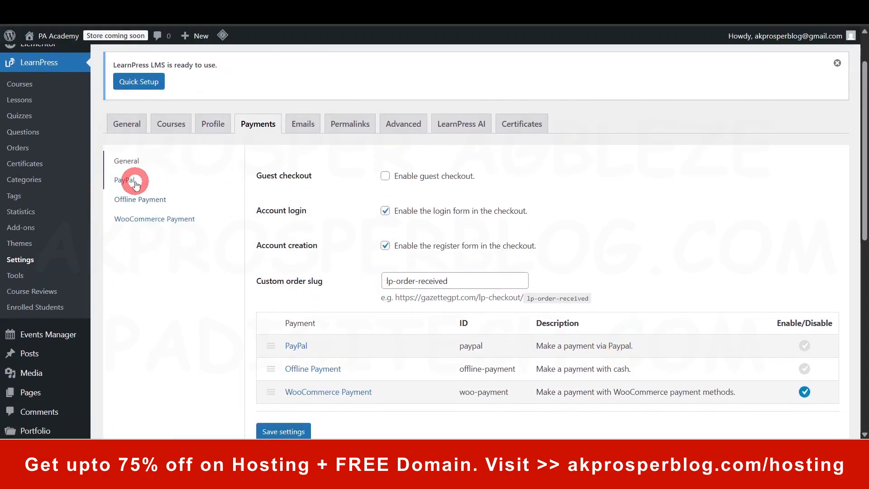
left_click(129, 180)
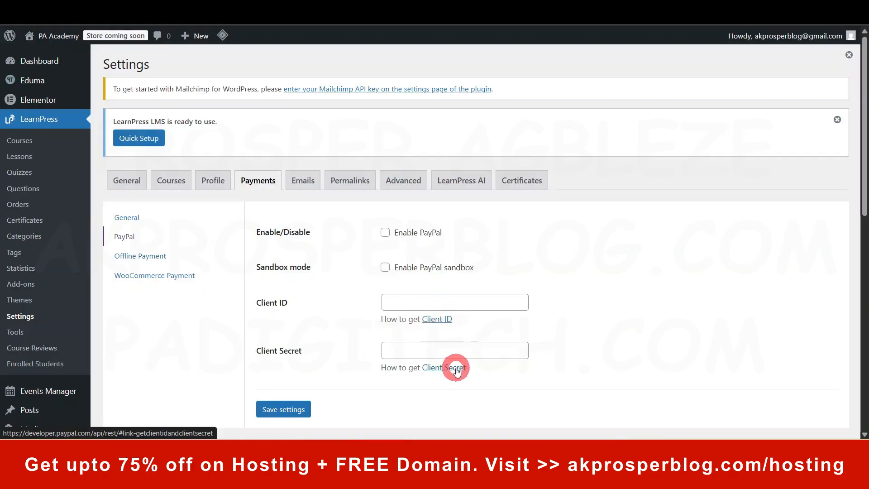
left_click(156, 268)
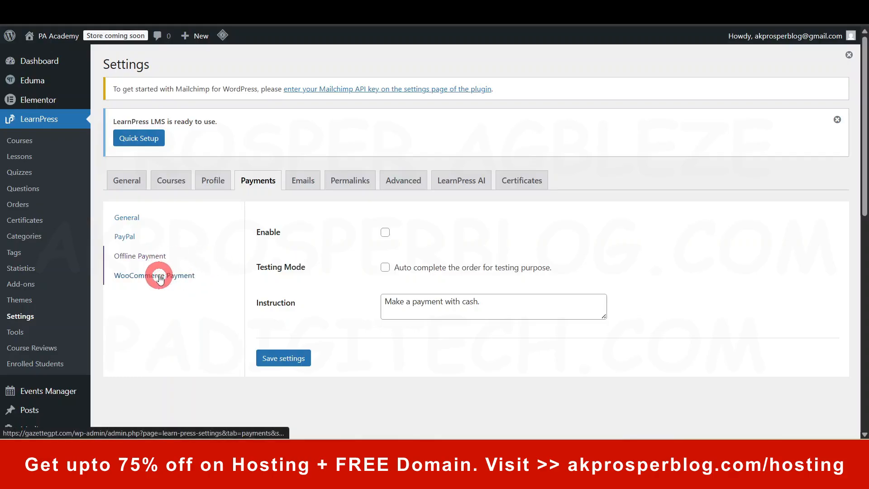
- Review the WooCommerce Payment options and save them with WooCommerce payment enabled
left_click(159, 277)
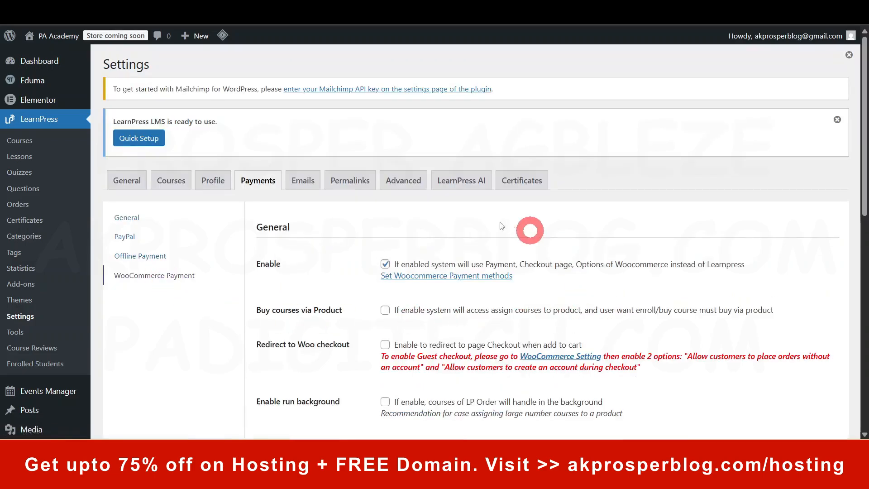
scroll(375, 268, "down", 1)
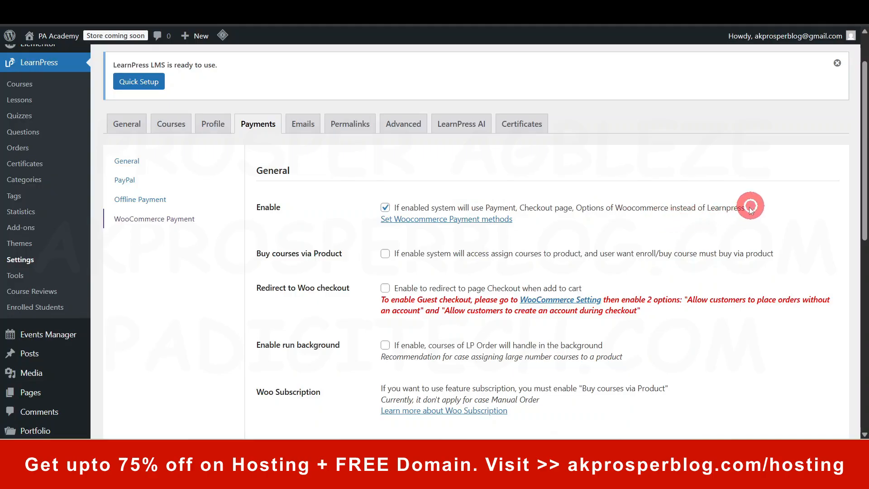
left_click_drag(749, 208, 358, 213)
left_click(334, 206)
scroll(452, 232, "down", 1)
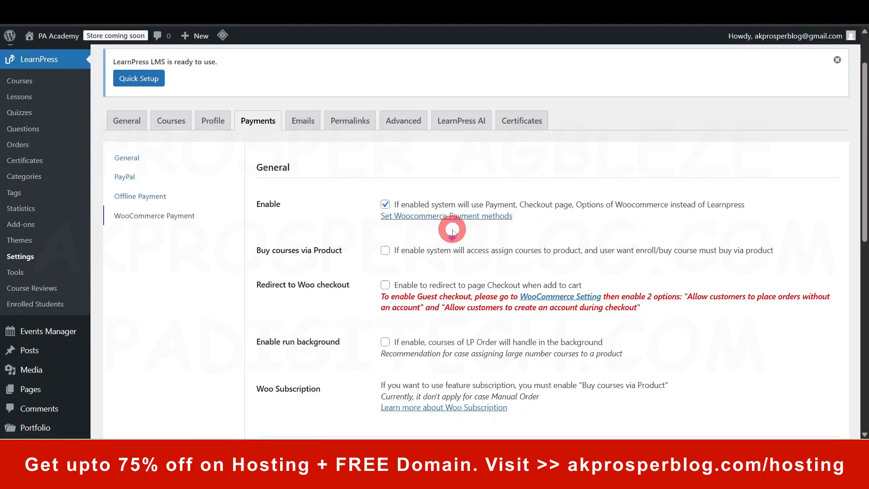
scroll(452, 232, "down", 3)
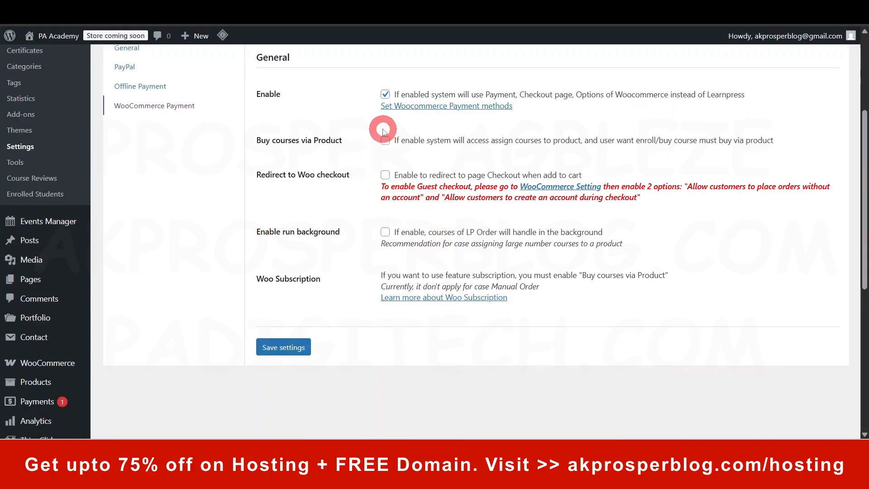
scroll(376, 181, "up", 2)
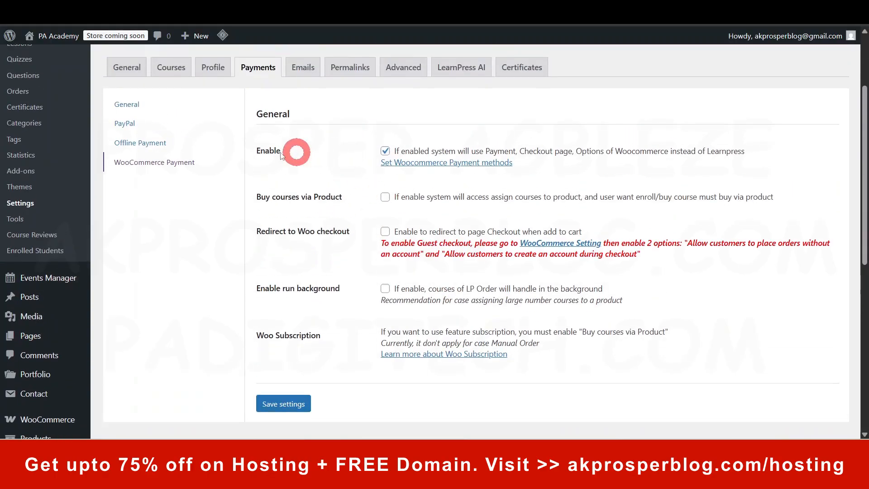
left_click(297, 401)
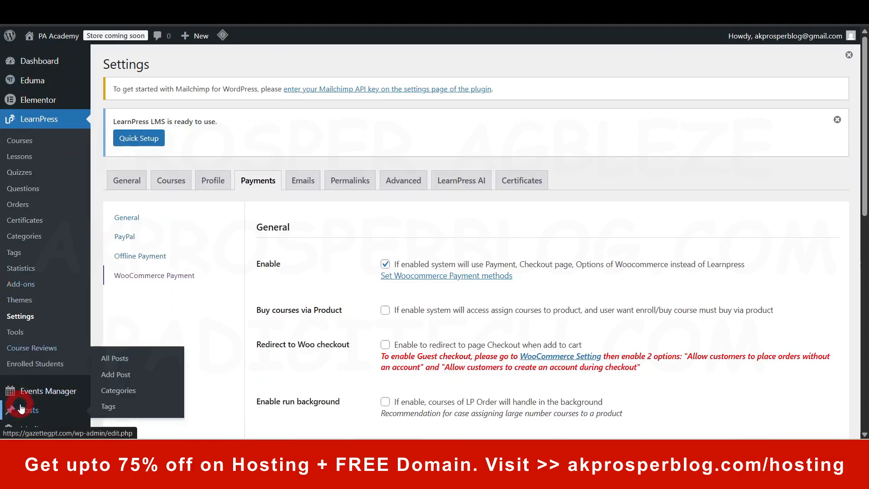
- Enable all LearnPress email notifications and save the email settings
left_click(299, 182)
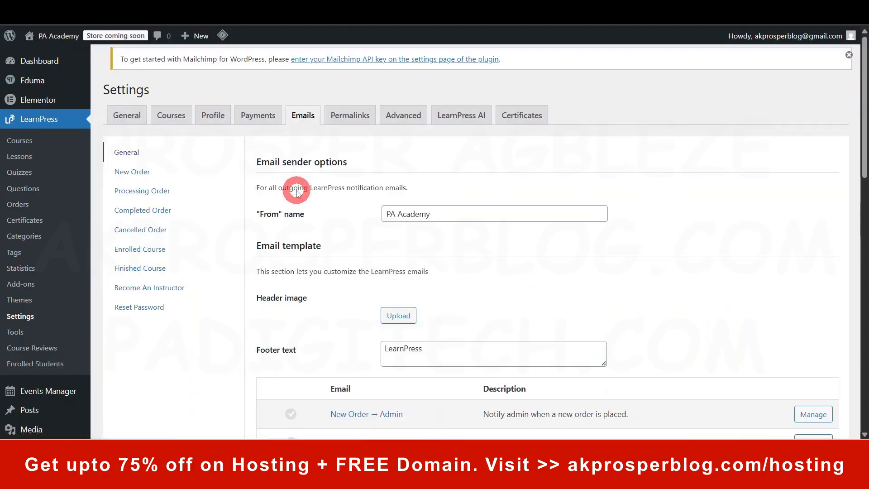
scroll(320, 241, "down", 3)
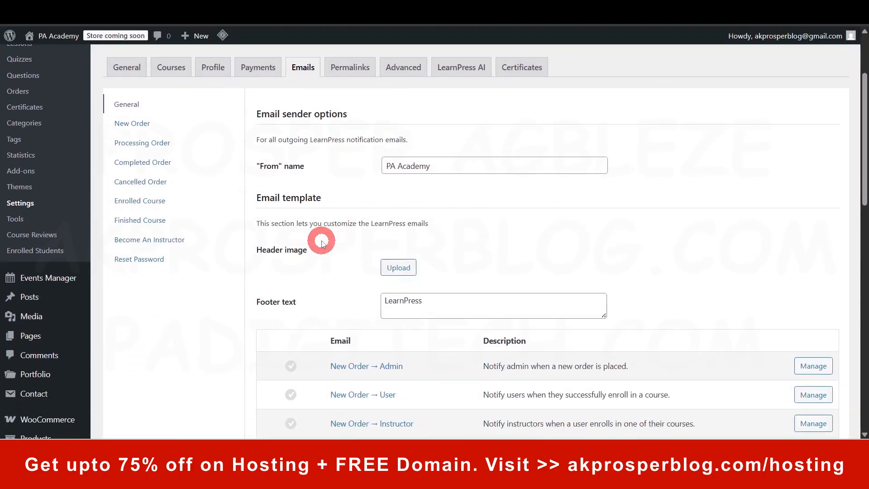
scroll(321, 243, "down", 1)
scroll(321, 243, "down", 2)
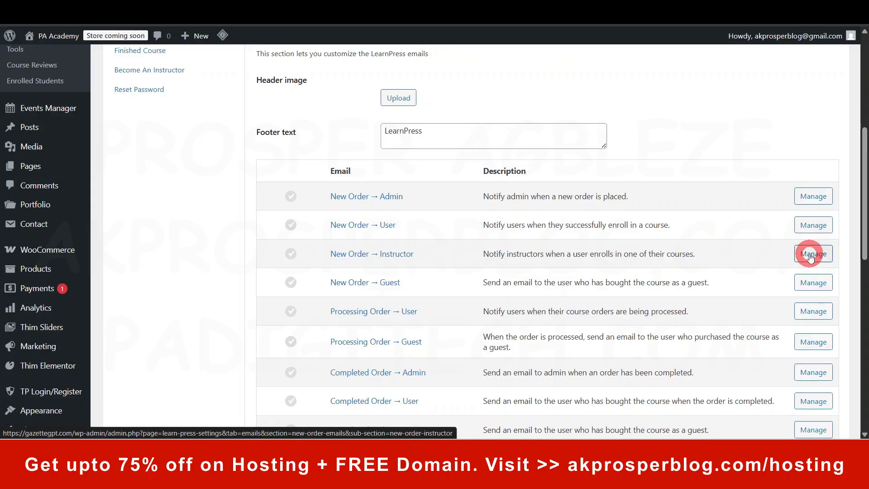
scroll(307, 306, "down", 10)
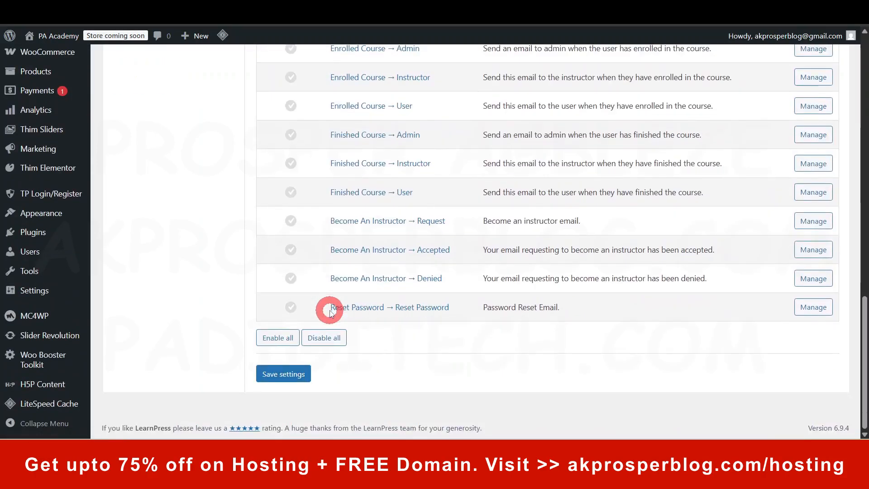
left_click(285, 338)
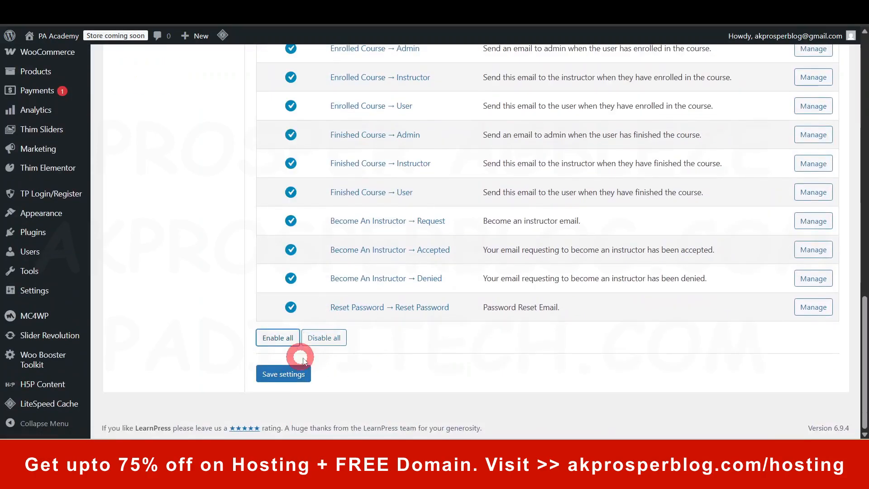
scroll(316, 277, "up", 15)
scroll(319, 283, "down", 5)
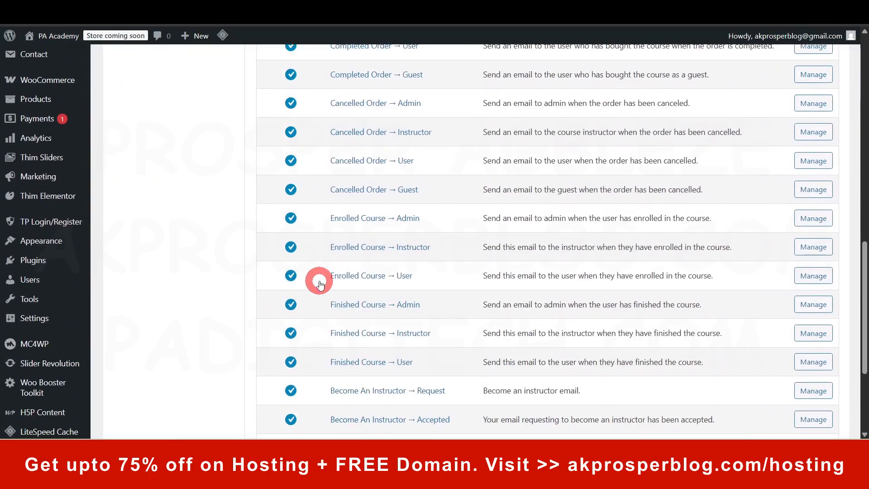
scroll(319, 282, "down", 5)
left_click(292, 375)
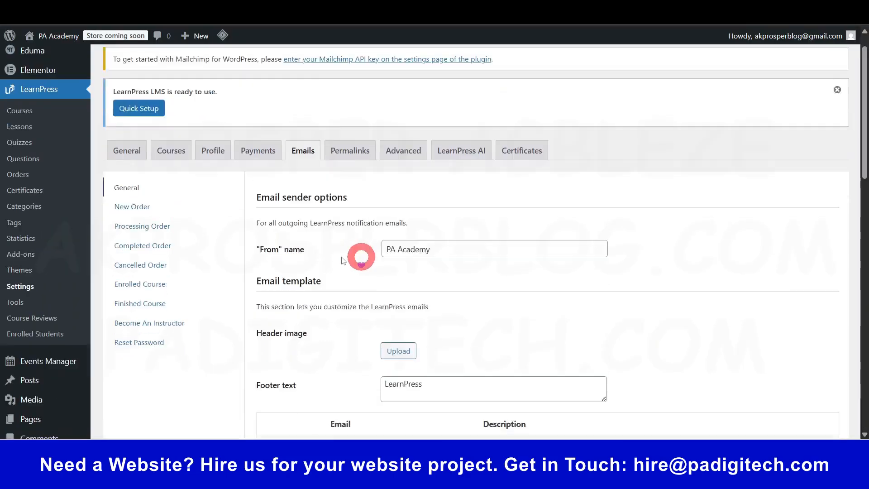
- Replace the email template's footer text with "PA Academy"
scroll(344, 258, "down", 1)
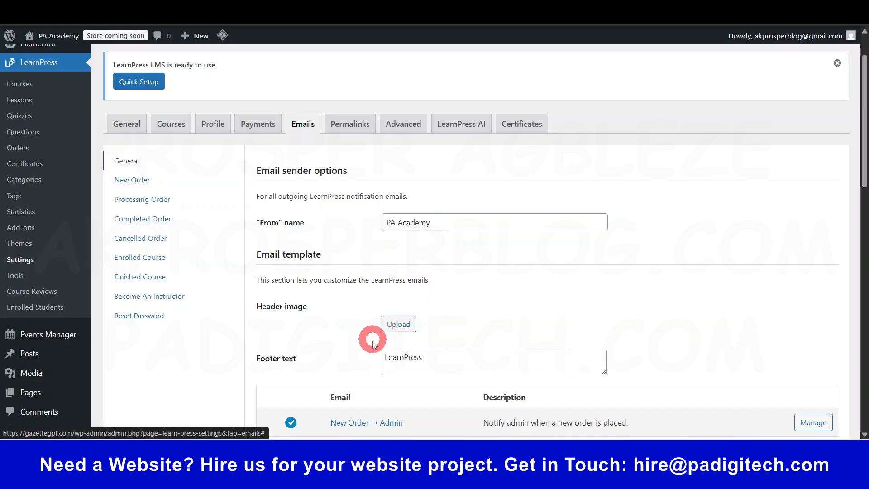
scroll(295, 334, "down", 3)
double_click(410, 245)
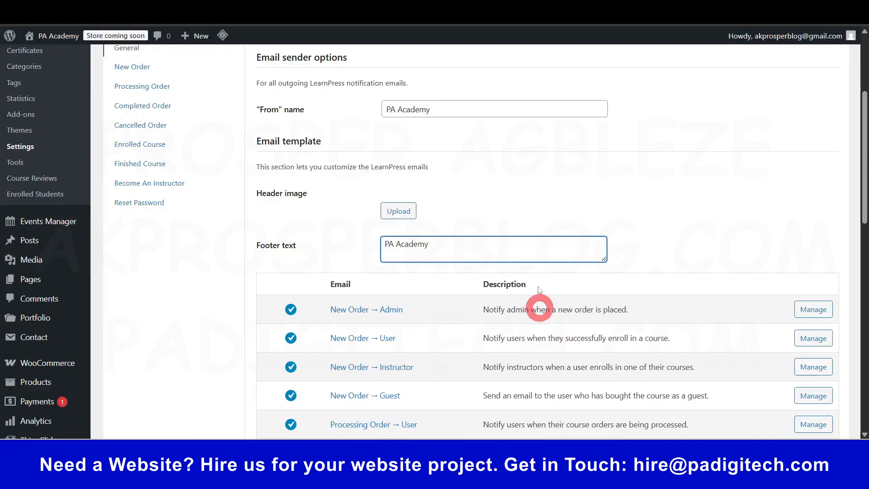
left_click(681, 203)
scroll(202, 154, "up", 1)
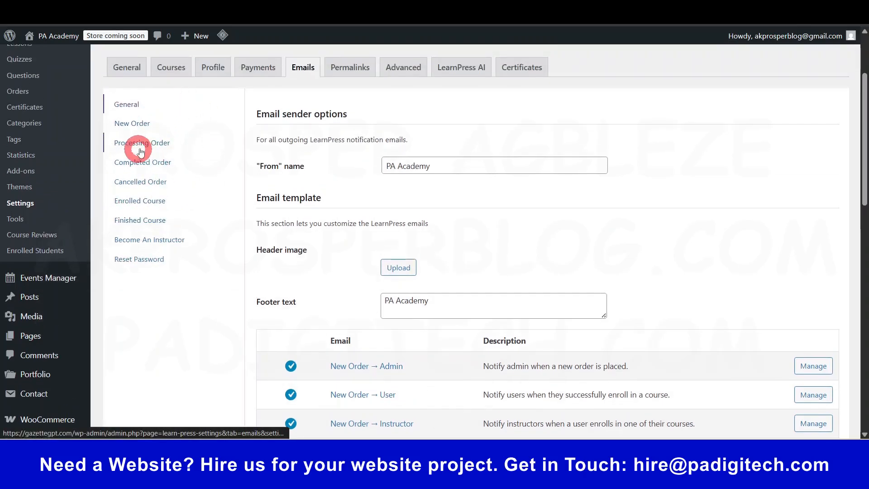
- Open the Processing Order email for users and examine its subject, heading and content
scroll(454, 308, "down", 3)
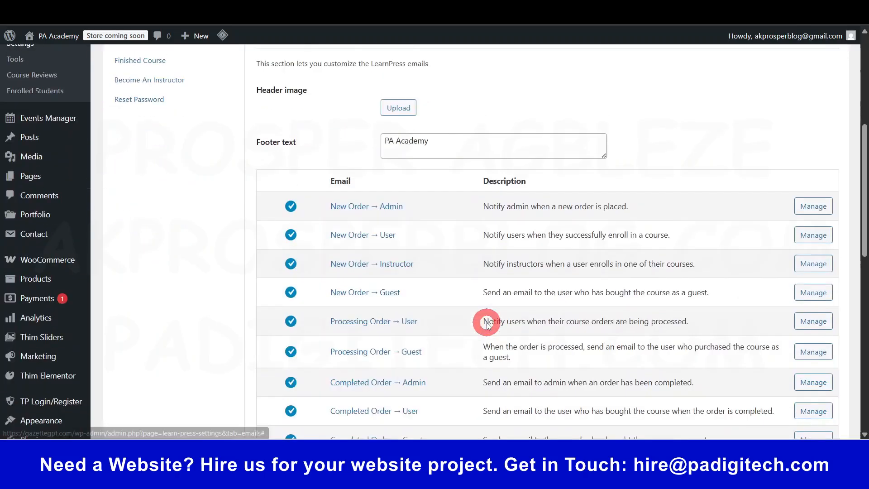
scroll(332, 298, "up", 3)
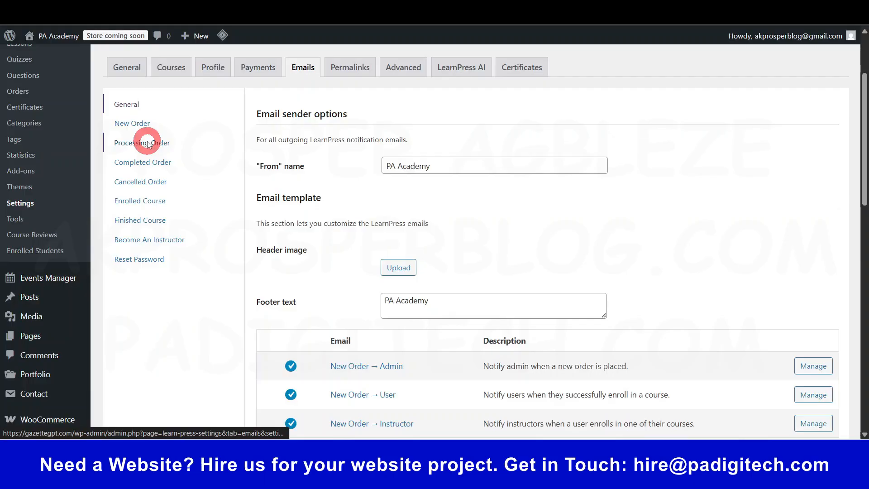
left_click(148, 143)
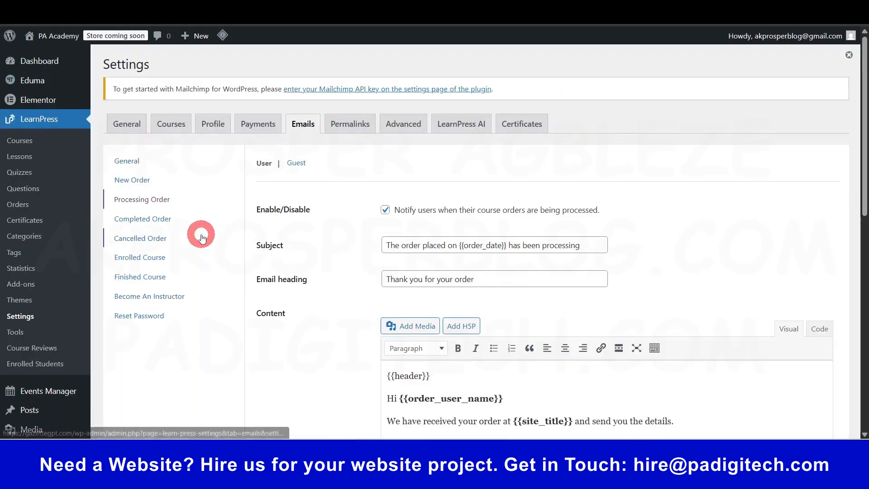
scroll(553, 334, "down", 4)
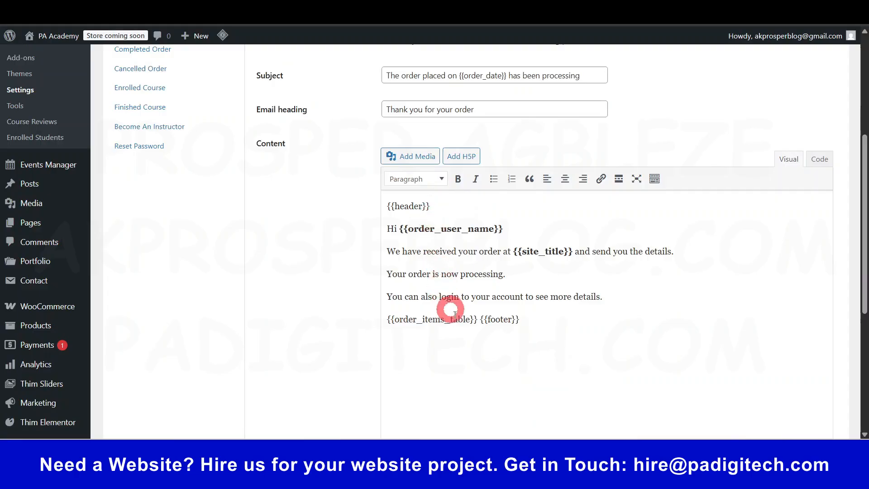
- Review the body text and insertable variables of the Processing Order email for users
scroll(549, 329, "down", 1)
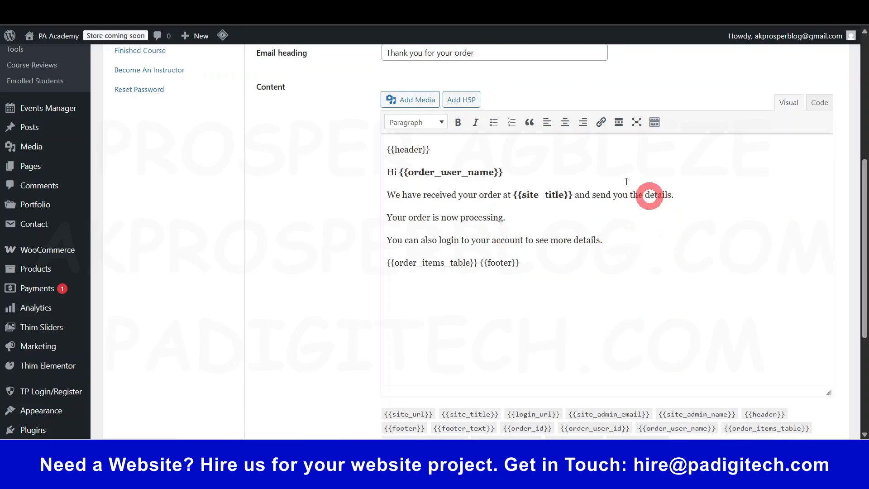
scroll(444, 217, "down", 2)
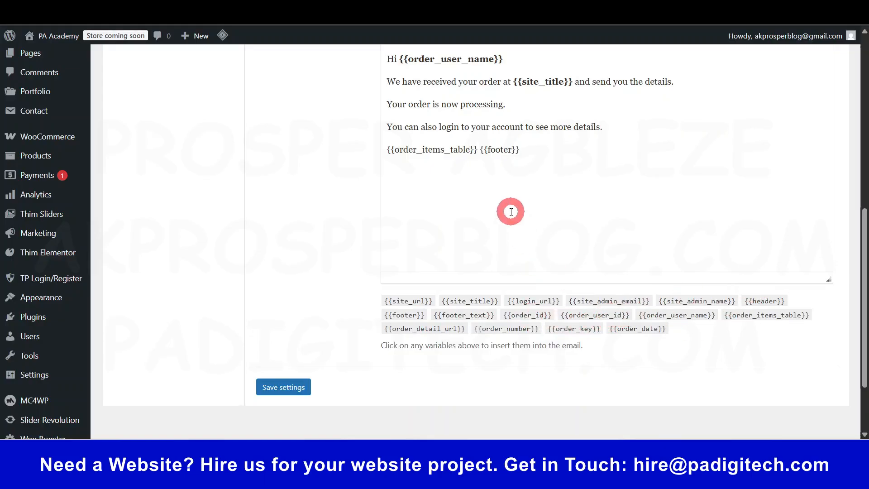
scroll(512, 199, "up", 5)
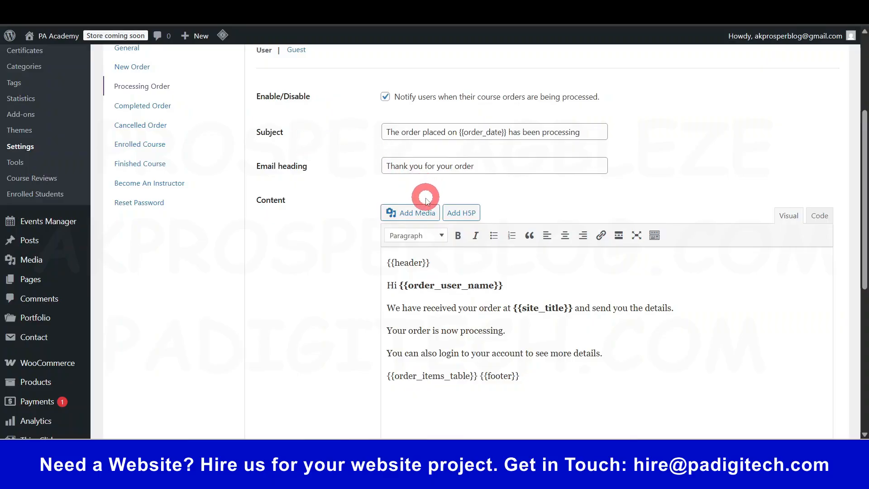
scroll(427, 208, "up", 3)
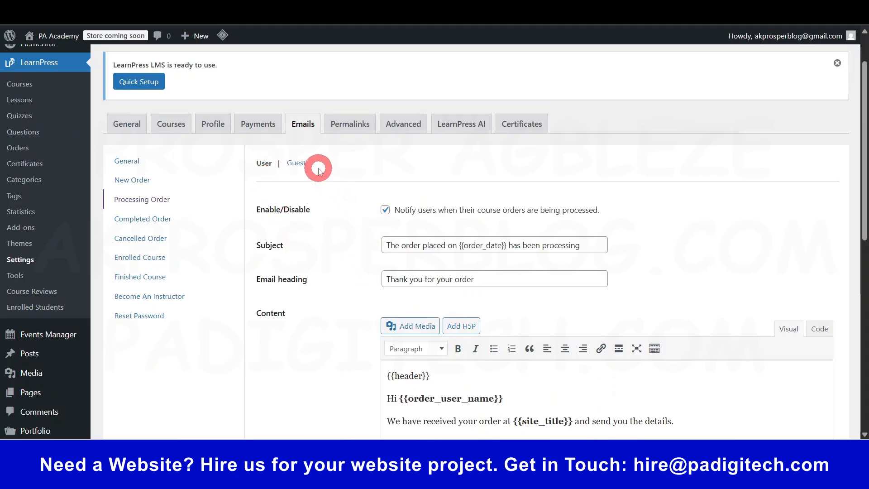
- Open the guest version of the Processing Order email and save its settings
left_click(299, 164)
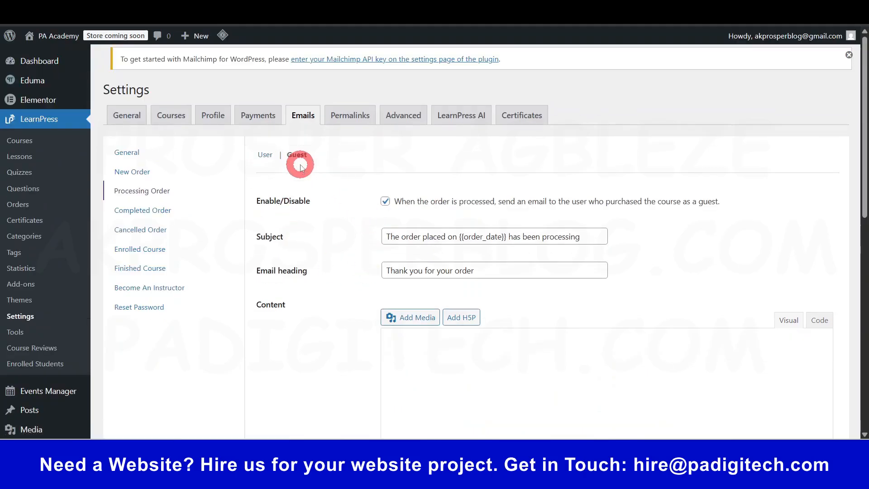
scroll(521, 308, "down", 10)
scroll(506, 339, "down", 1)
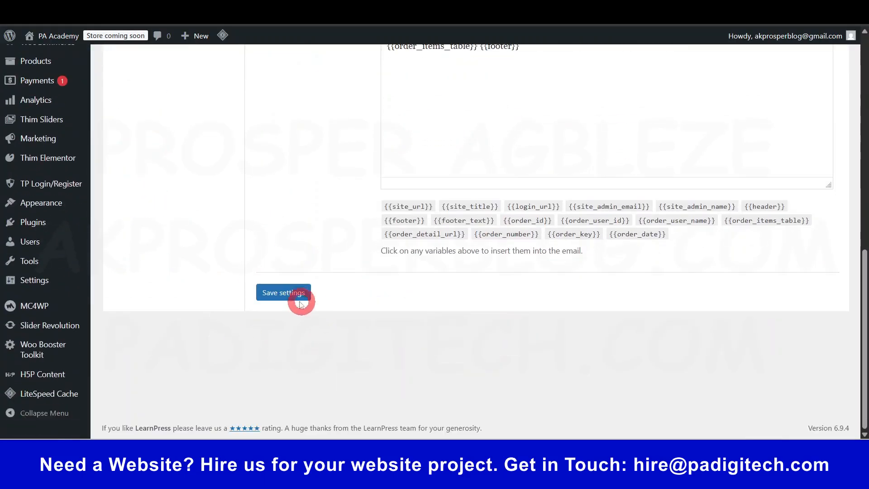
left_click(297, 300)
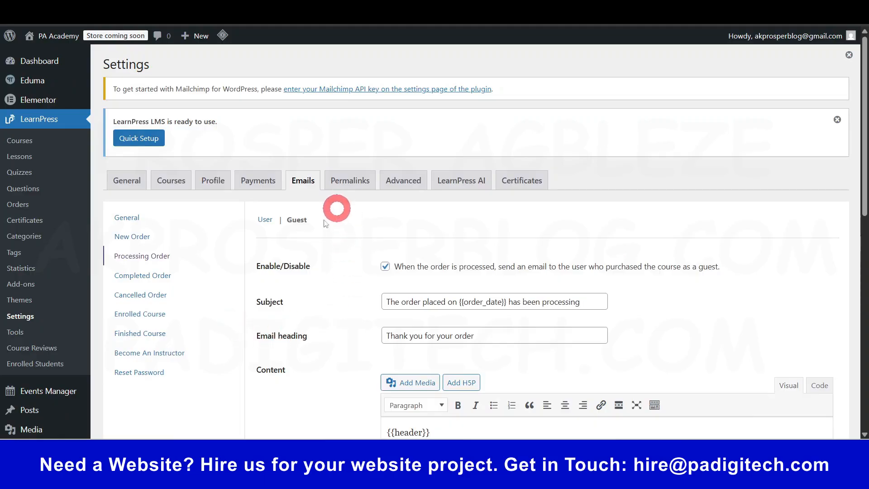
- Open the Permalinks settings and examine the course base options and the lesson, quiz, category, tag and profile slugs
left_click(347, 185)
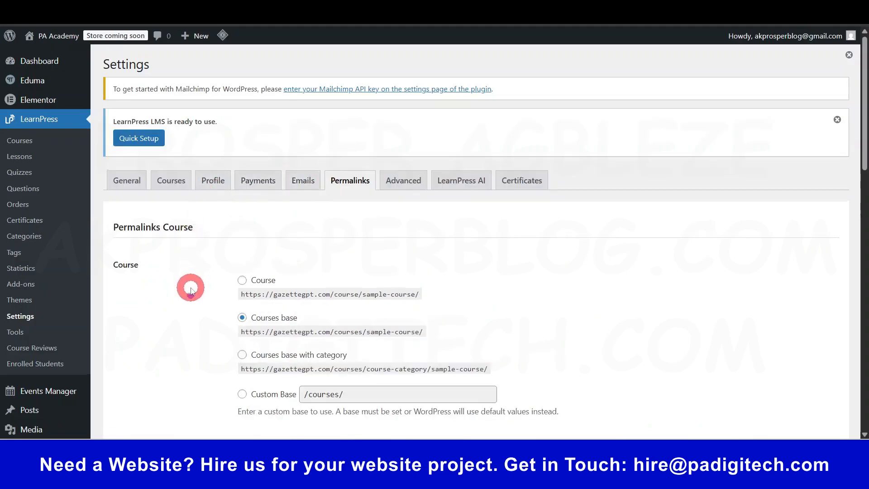
scroll(190, 290, "down", 5)
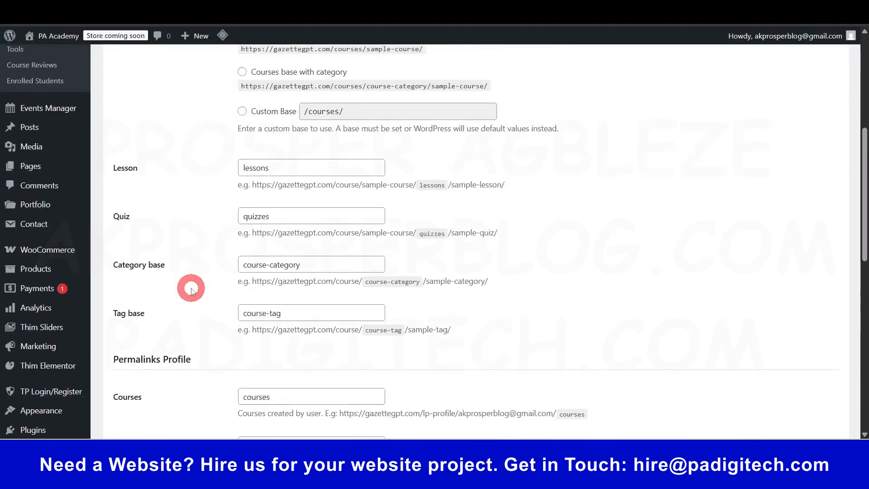
scroll(190, 290, "down", 2)
scroll(211, 283, "down", 2)
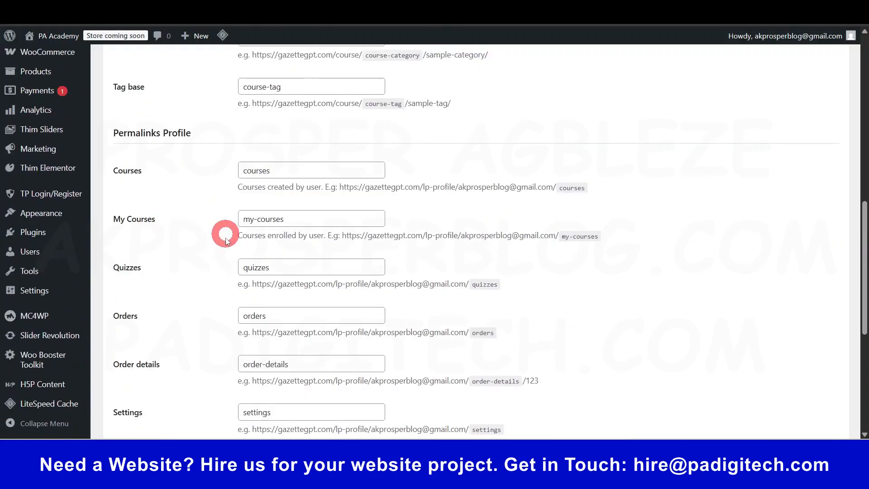
scroll(225, 240, "down", 5)
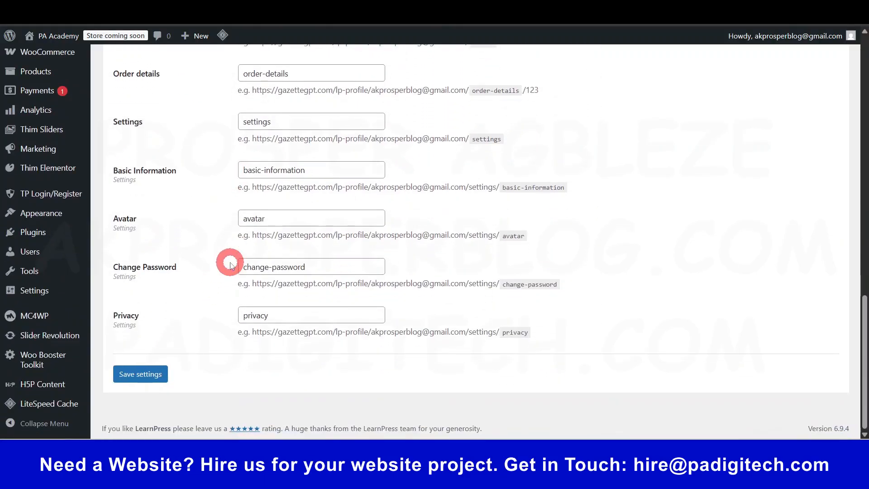
scroll(230, 265, "up", 15)
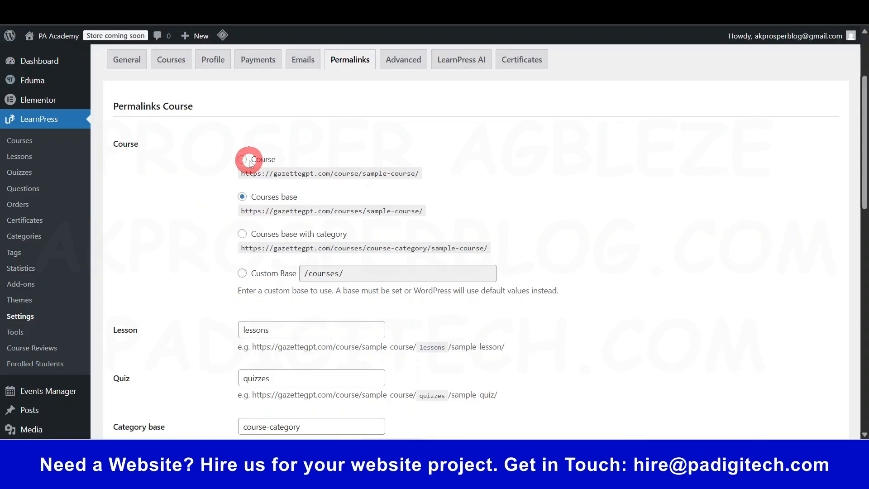
scroll(465, 337, "down", 8)
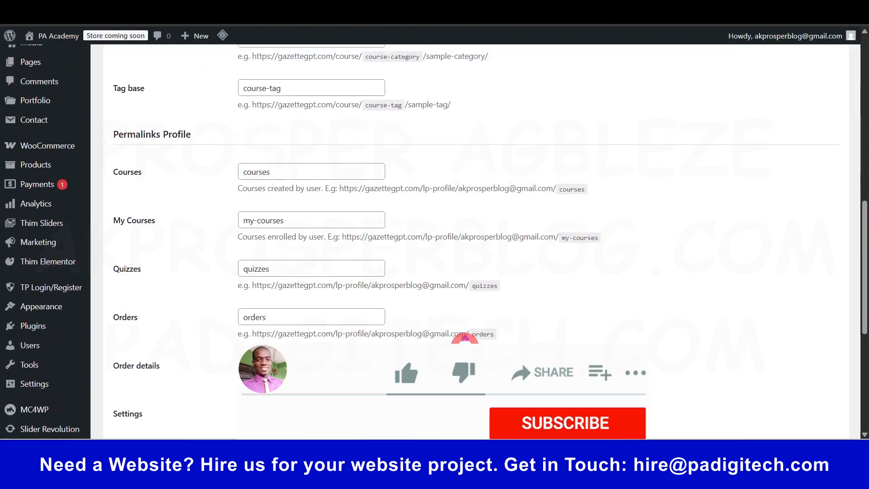
scroll(465, 337, "up", 10)
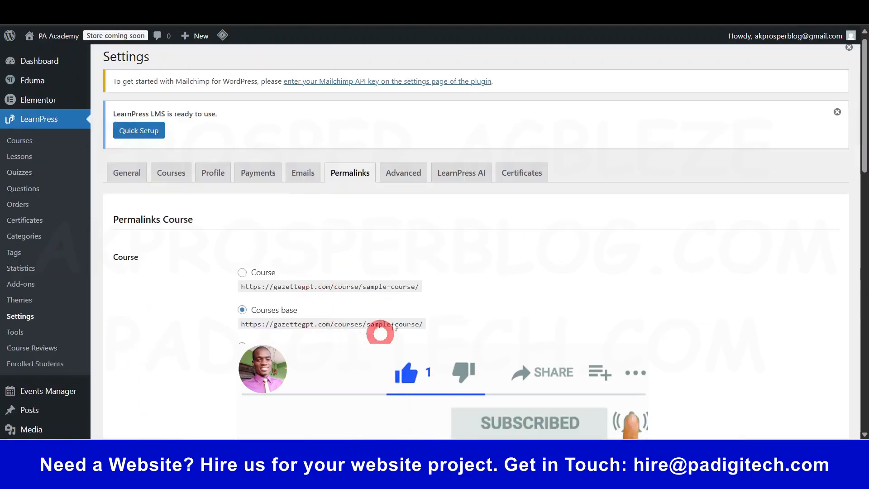
- Examine the Advanced settings for style, Gutenberg and debug mode, comparing them with the Eduma Single Instructor demo homepage
left_click(405, 176)
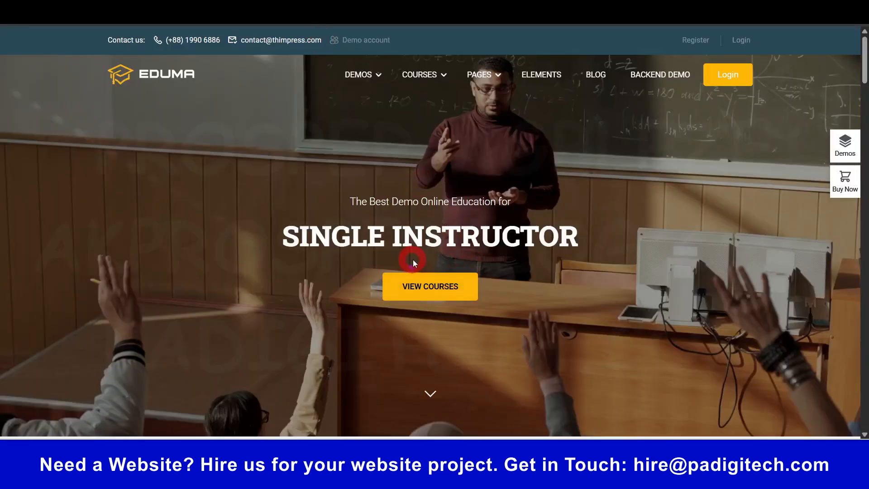
scroll(413, 260, "down", 15)
scroll(413, 260, "up", 8)
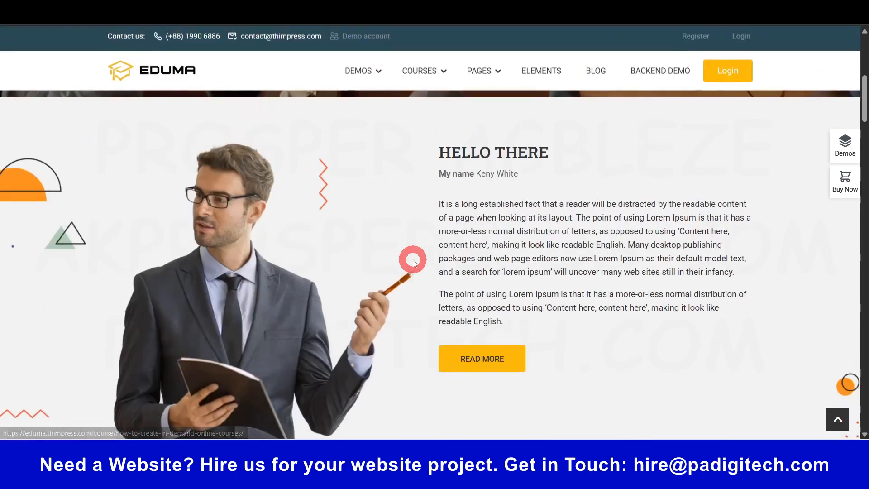
scroll(414, 260, "down", 20)
scroll(414, 259, "down", 20)
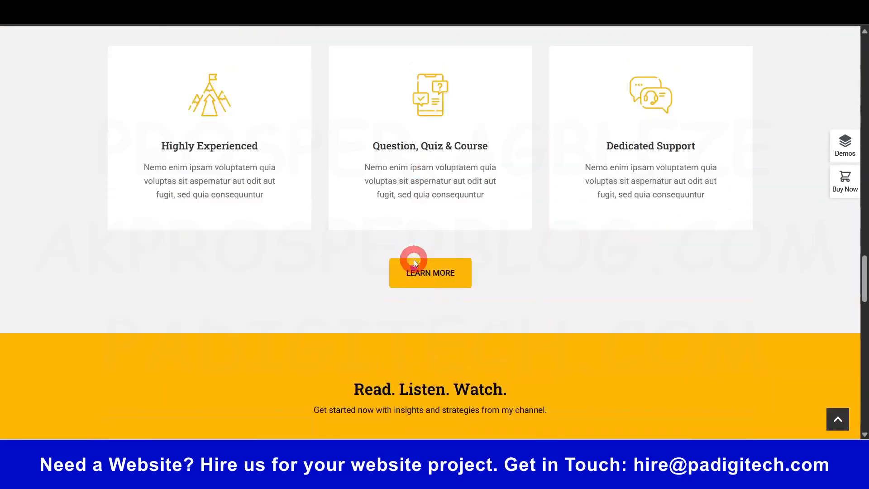
scroll(650, 148, "up", 6)
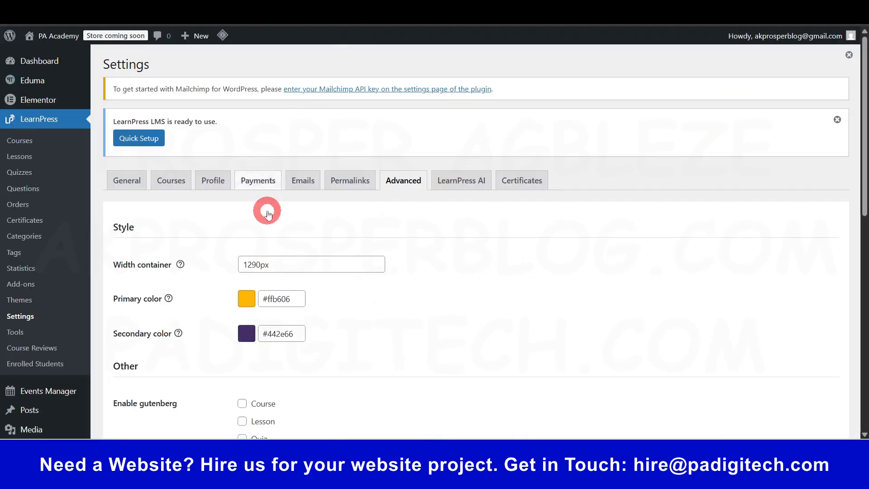
scroll(290, 312, "down", 5)
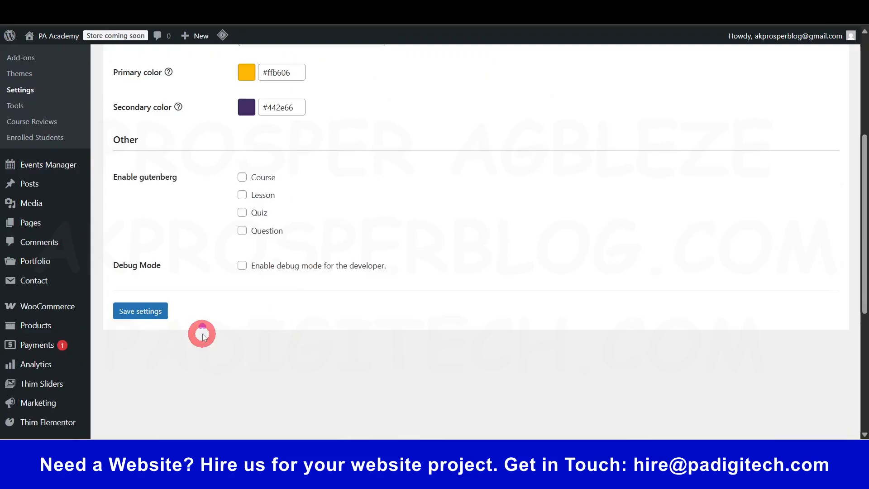
scroll(202, 333, "up", 5)
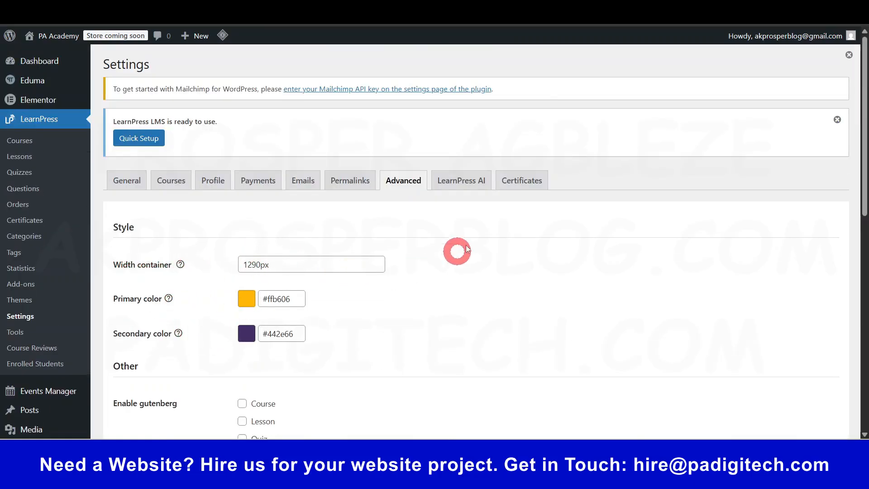
- Open the LearnPress AI settings and review the Open AI activation, secret key, model, penalty, creativity and token options
left_click(474, 186)
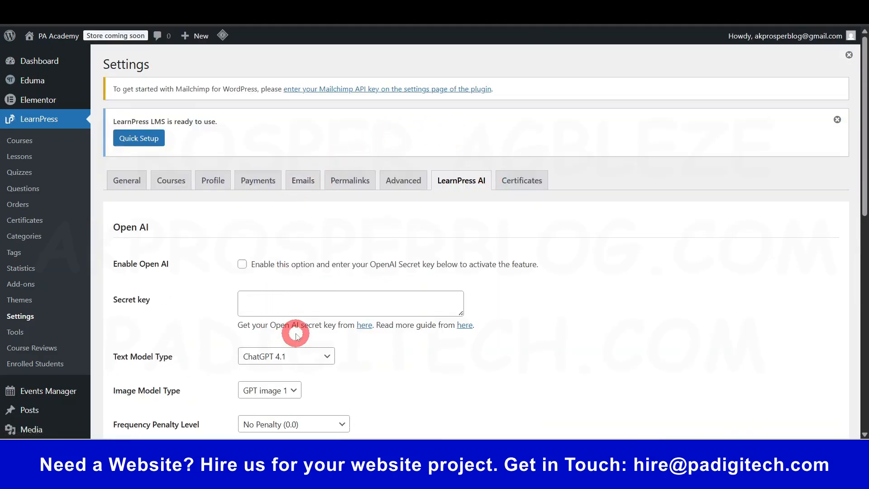
scroll(296, 335, "down", 4)
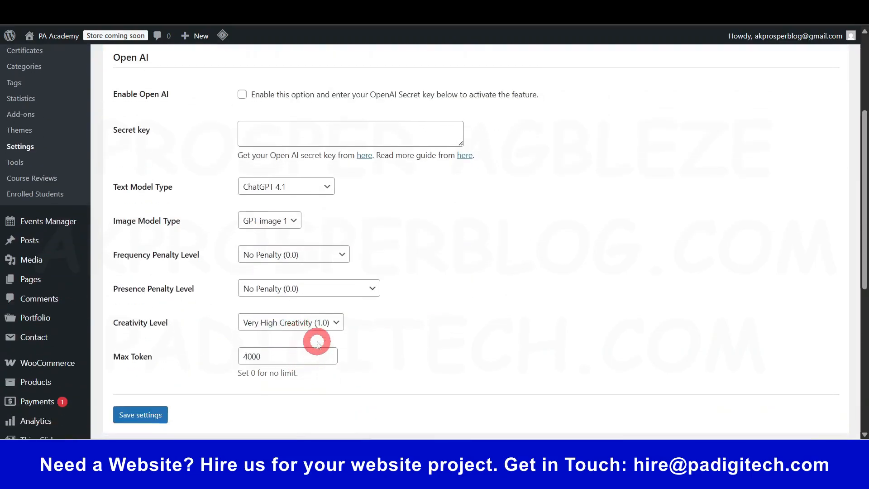
scroll(285, 365, "up", 1)
scroll(286, 365, "up", 3)
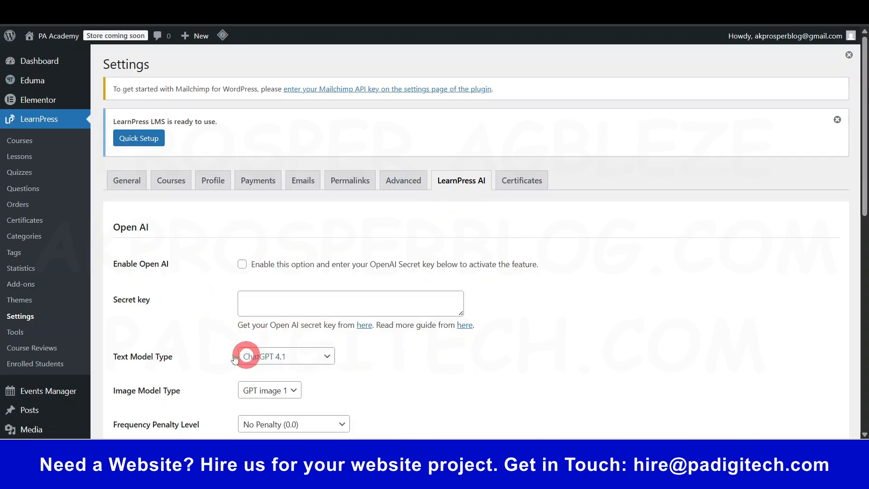
scroll(226, 356, "down", 3)
scroll(325, 326, "up", 3)
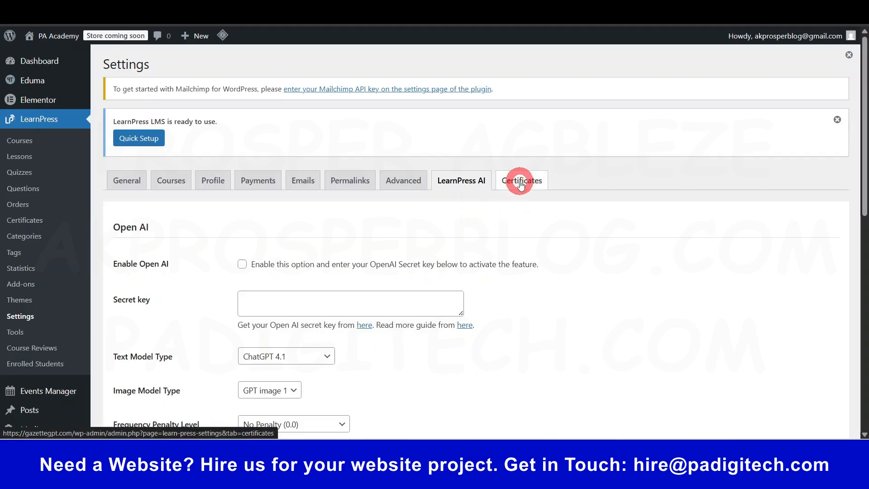
- Set the certificate download type to PDF, enable Twitter and Facebook sharing, and save the certificate settings
left_click(520, 184)
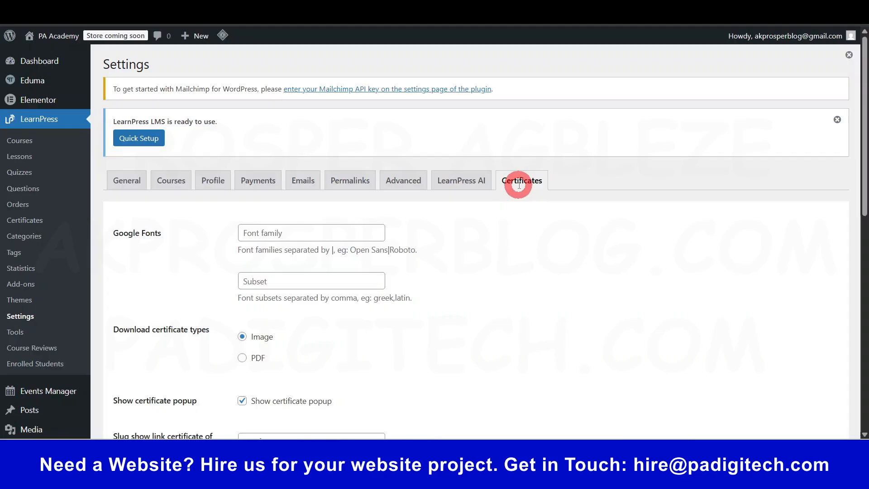
mouse_move(45, 88)
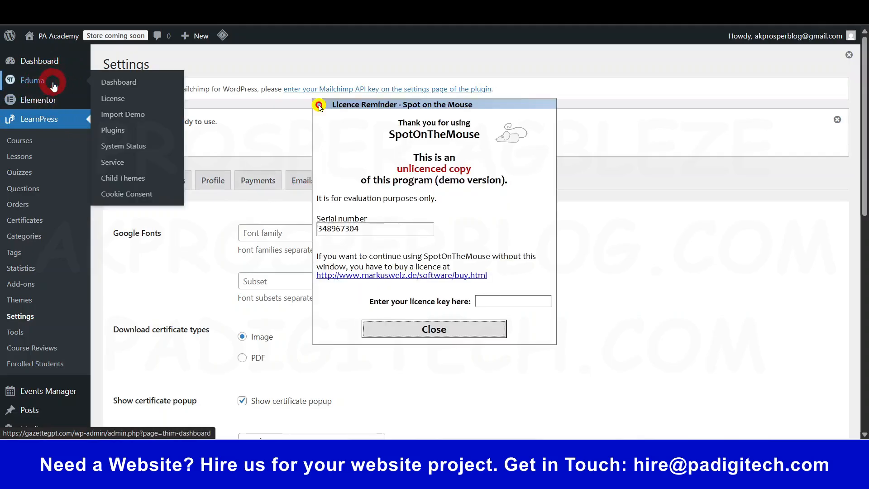
left_click(429, 327)
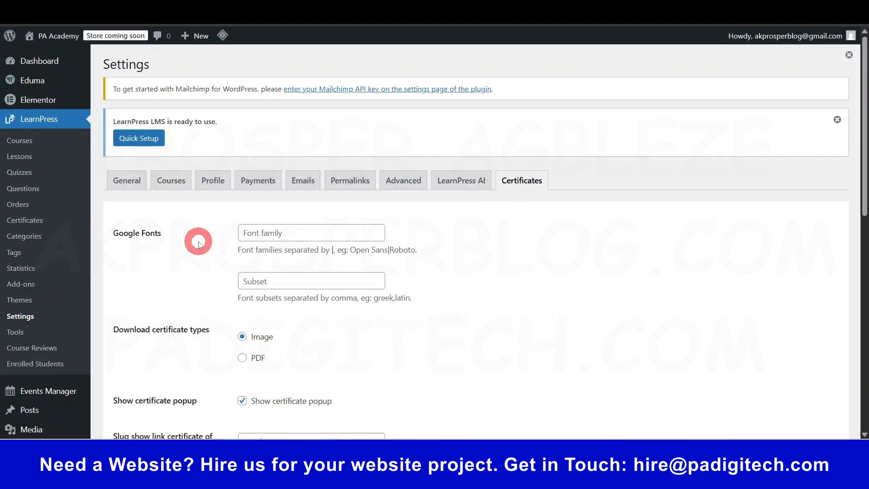
scroll(331, 272, "down", 2)
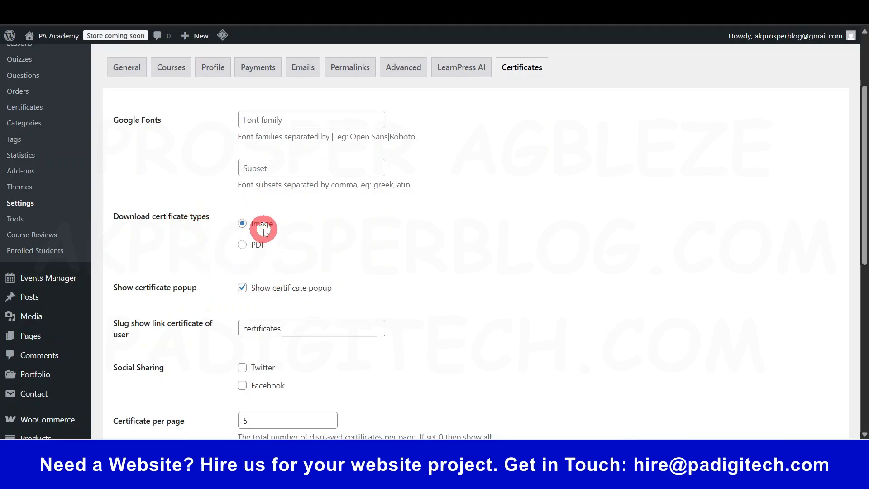
left_click(242, 246)
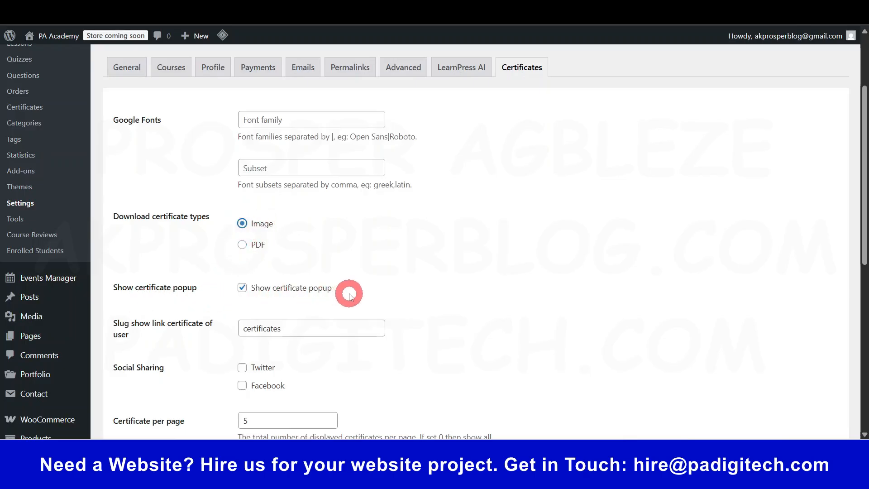
scroll(349, 293, "down", 3)
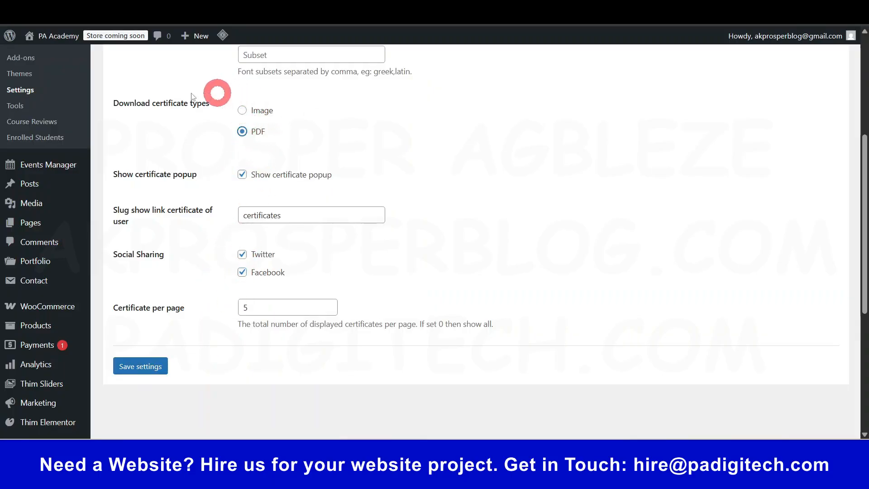
left_click(139, 371)
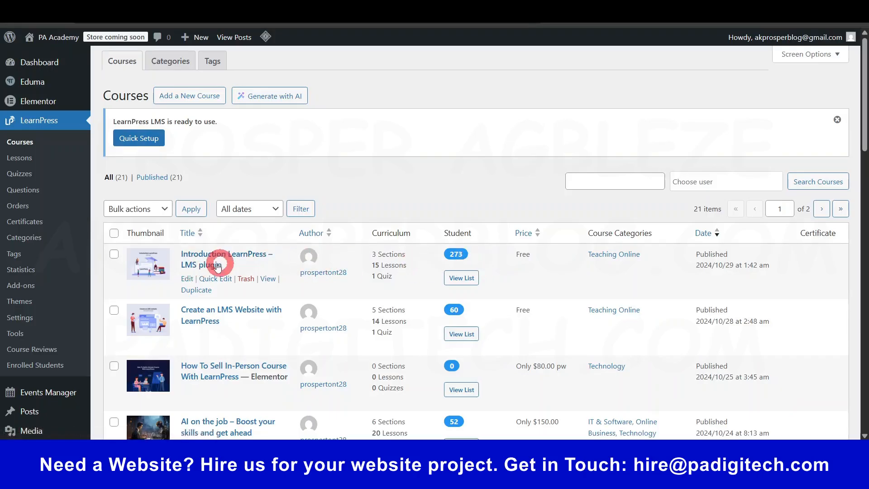
- Look through the list of published LearnPress courses
scroll(208, 323, "down", 6)
scroll(263, 291, "down", 5)
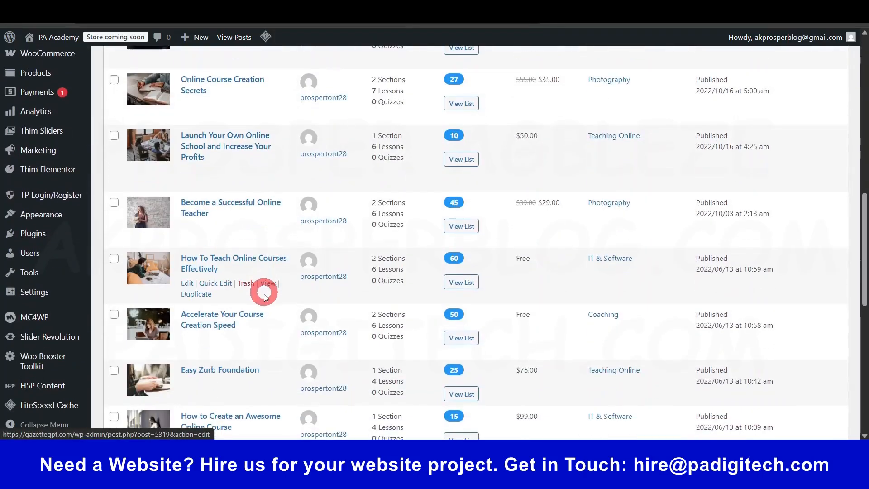
scroll(264, 292, "up", 11)
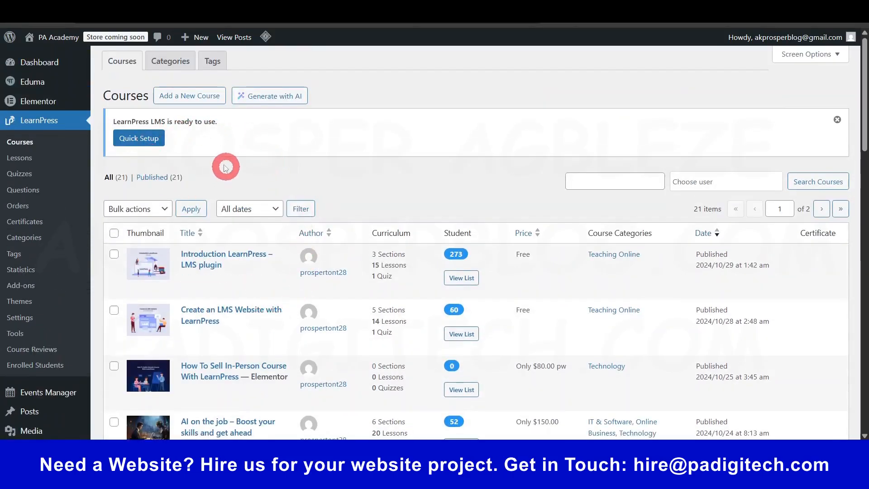
- Open the course categories and examine the existing categories and the form for adding a new one
left_click(174, 62)
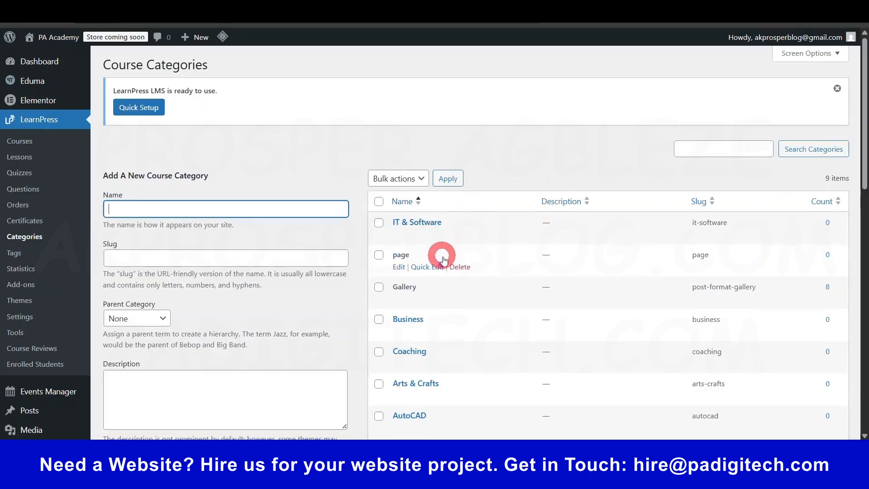
scroll(441, 253, "down", 4)
scroll(436, 193, "up", 4)
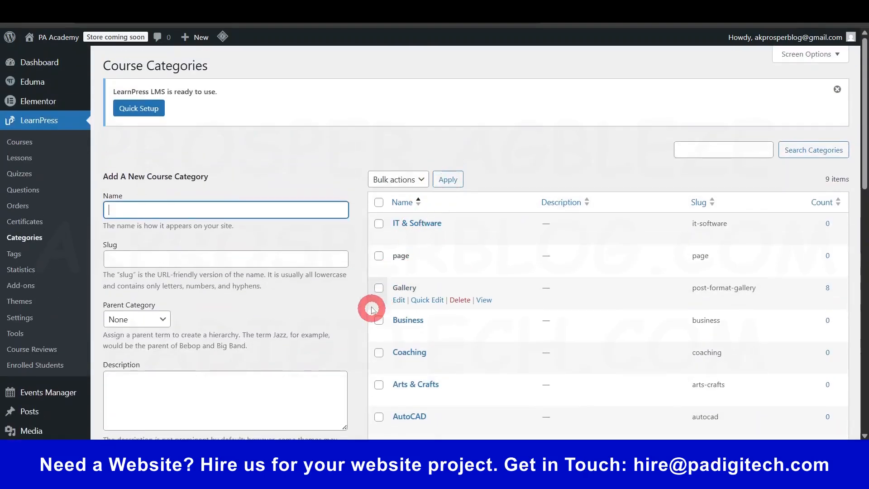
- Look over the existing course categories and enter Engineering as the name of a new category
scroll(461, 290, "down", 5)
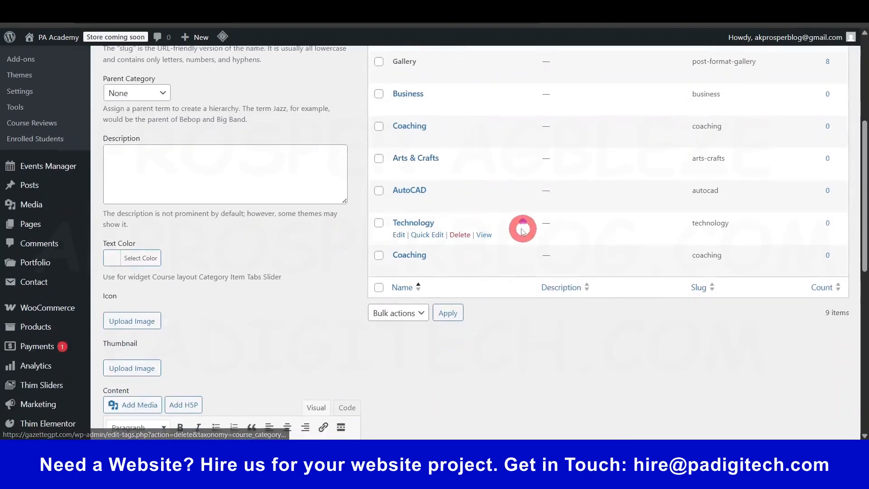
scroll(497, 228, "up", 5)
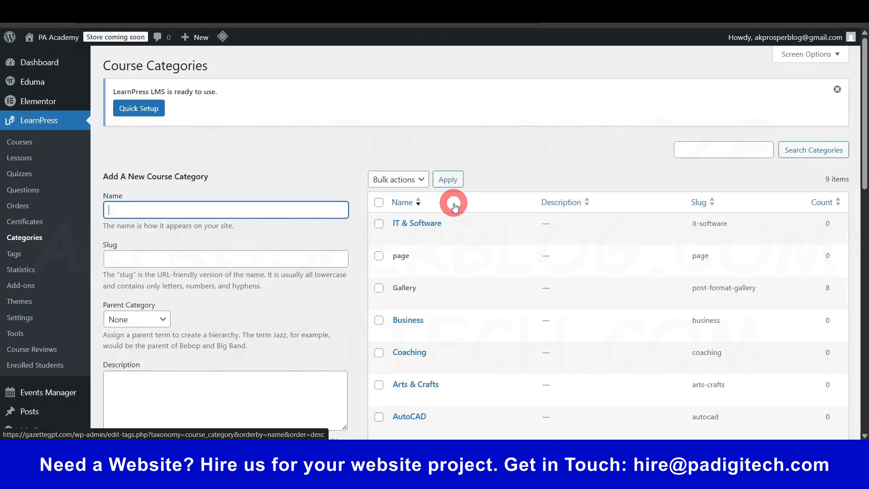
scroll(452, 398, "down", 1)
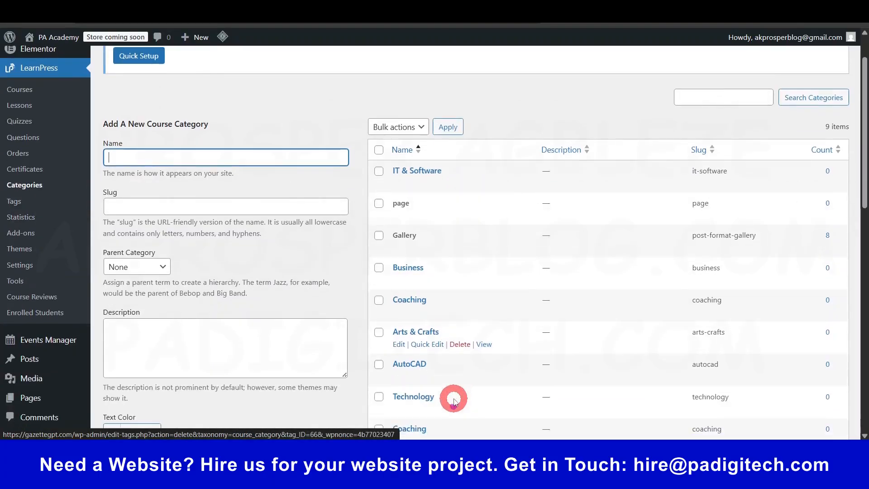
scroll(457, 406, "up", 1)
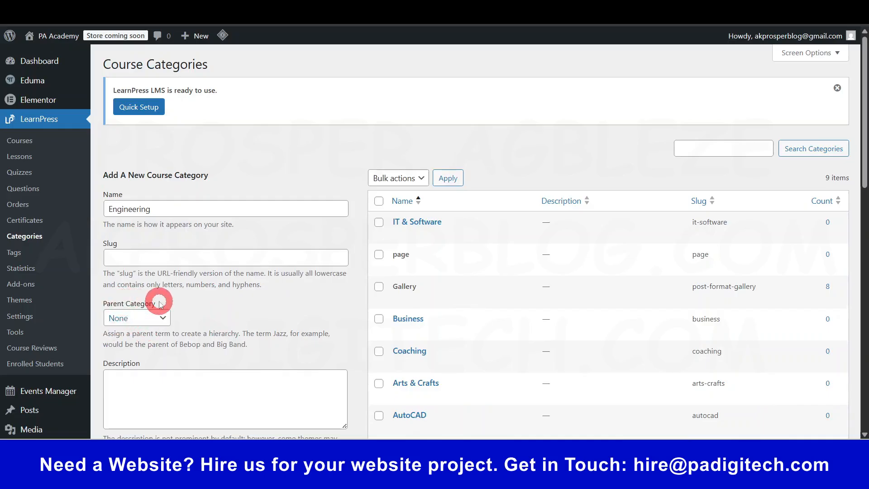
- Review the remaining category fields, keep the parent category as None, and add the Engineering course category
scroll(209, 330, "down", 2)
scroll(208, 326, "down", 2)
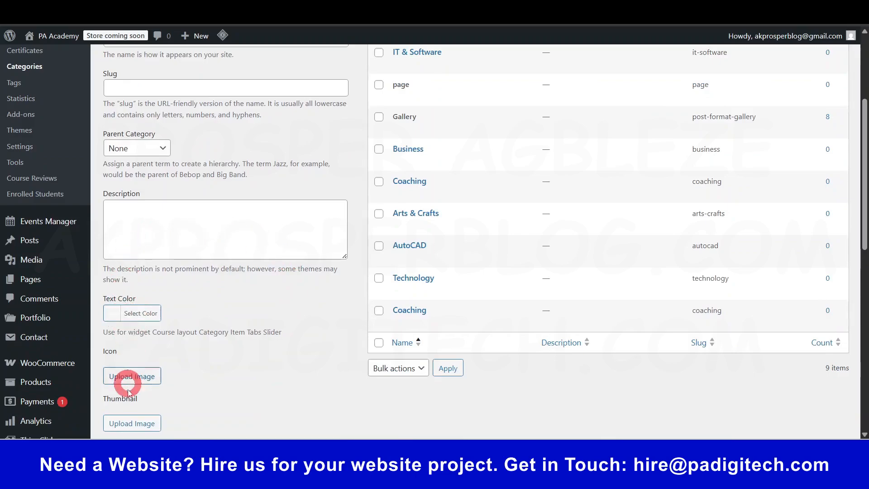
scroll(124, 382, "down", 3)
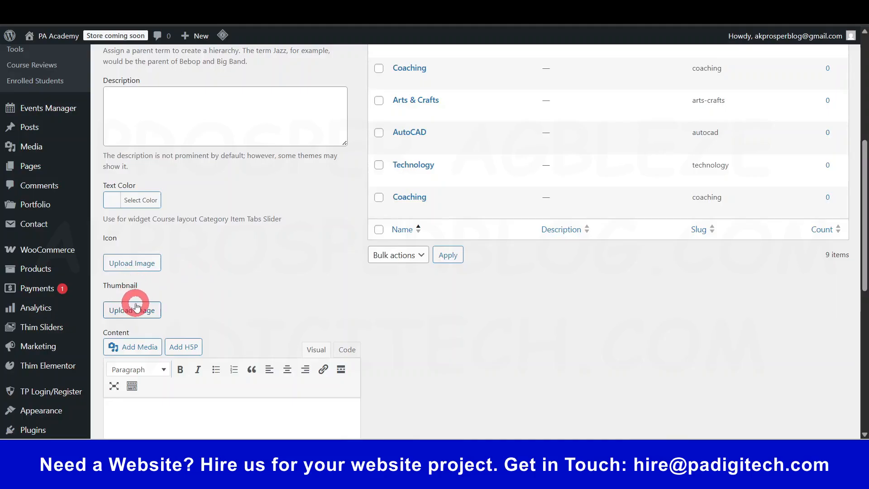
scroll(186, 275, "up", 7)
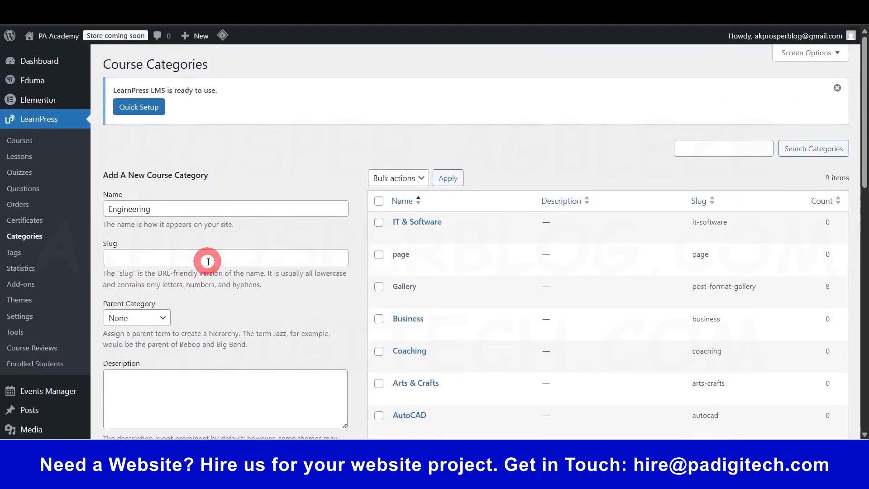
scroll(208, 261, "down", 7)
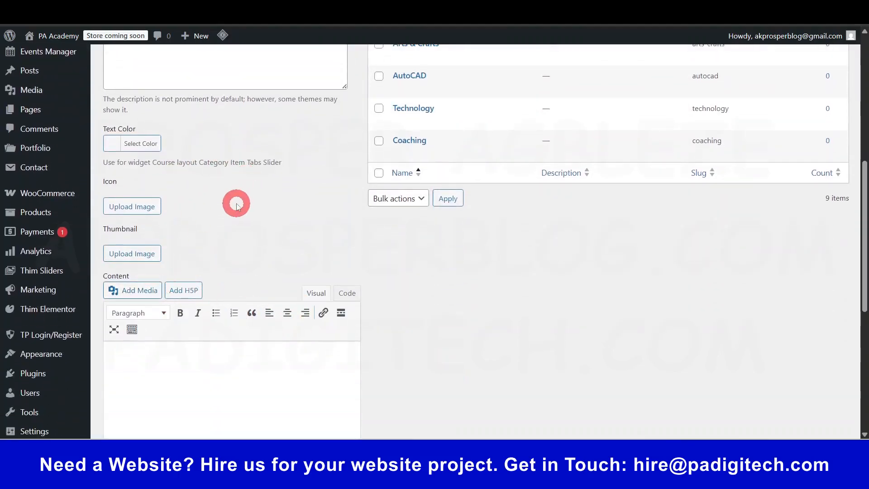
scroll(233, 208, "up", 5)
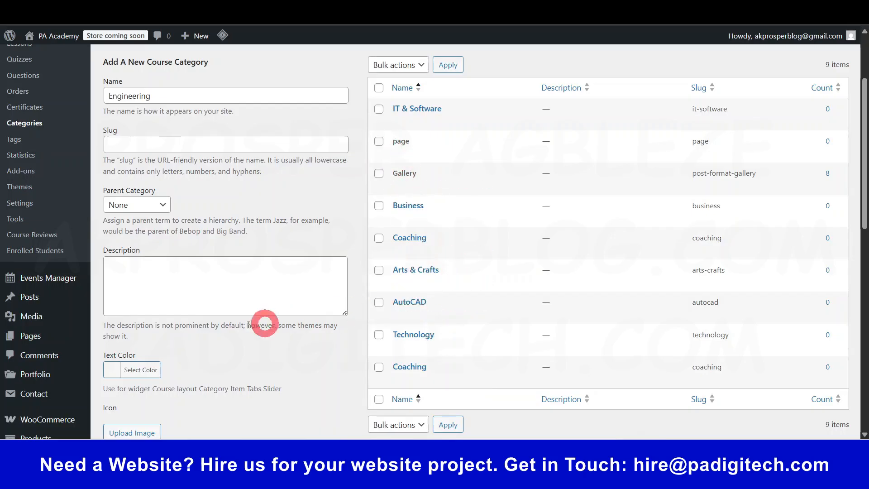
scroll(208, 334, "down", 4)
scroll(208, 334, "down", 2)
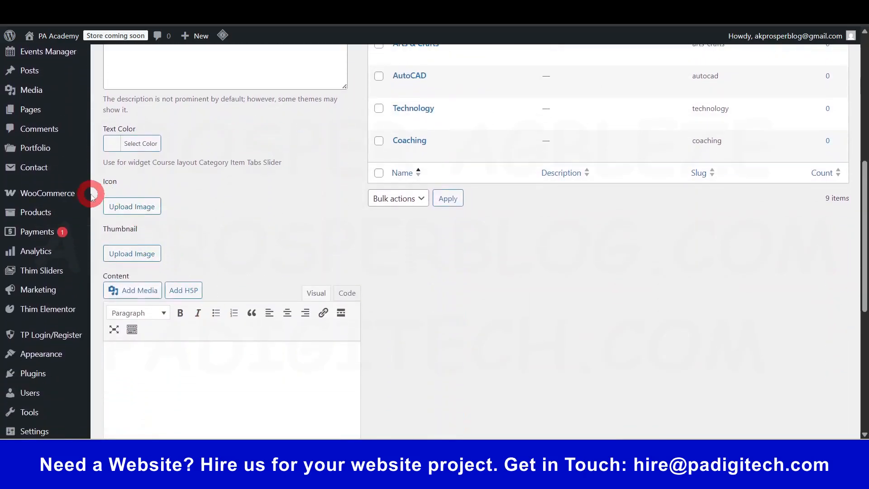
scroll(264, 330, "down", 5)
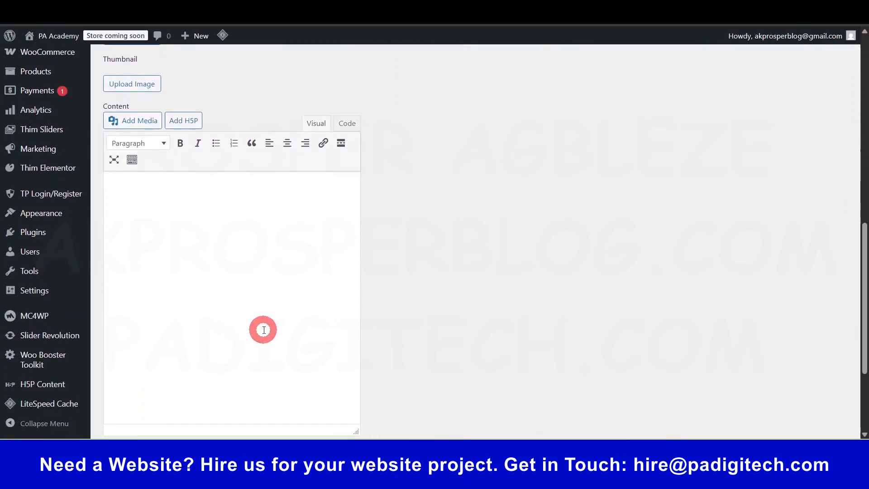
scroll(265, 330, "down", 2)
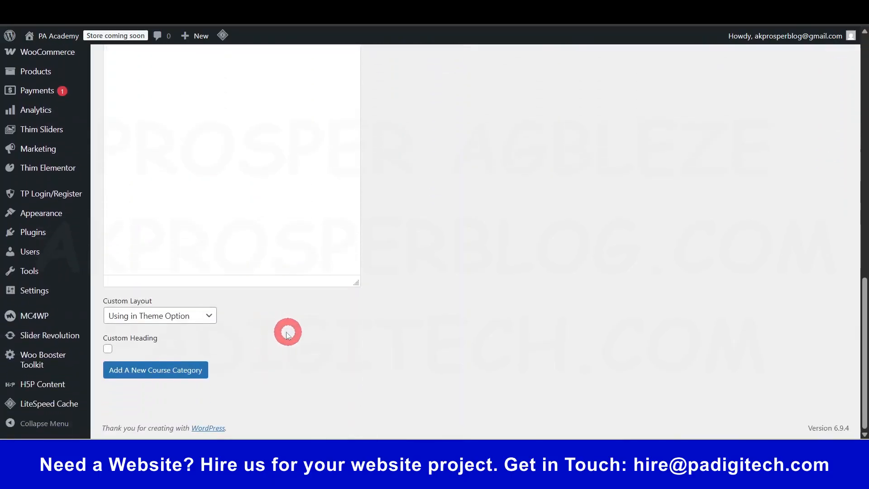
left_click(156, 371)
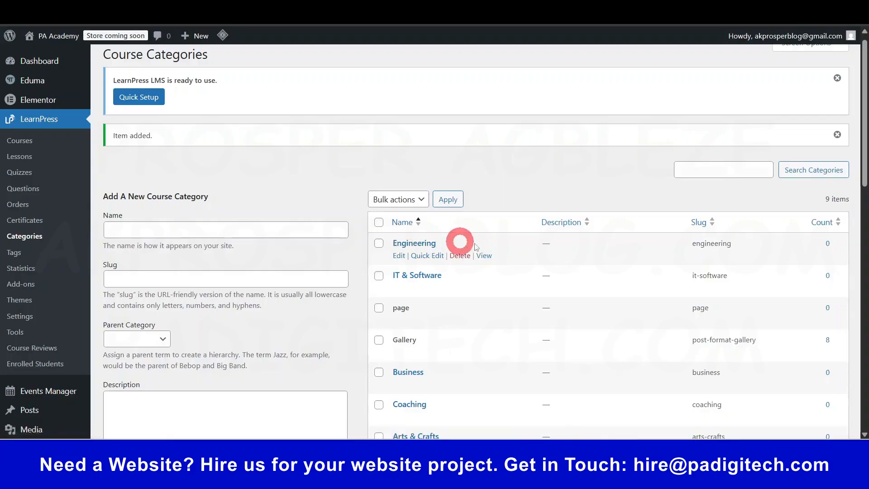
- Add a course category named Civil Engineering with Engineering as its parent category, and check it in the category list
left_click(174, 230)
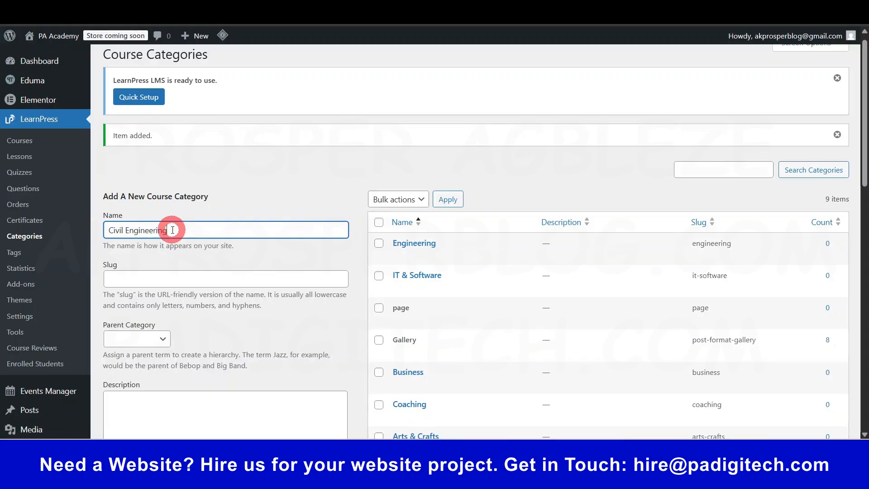
scroll(387, 297, "down", 1)
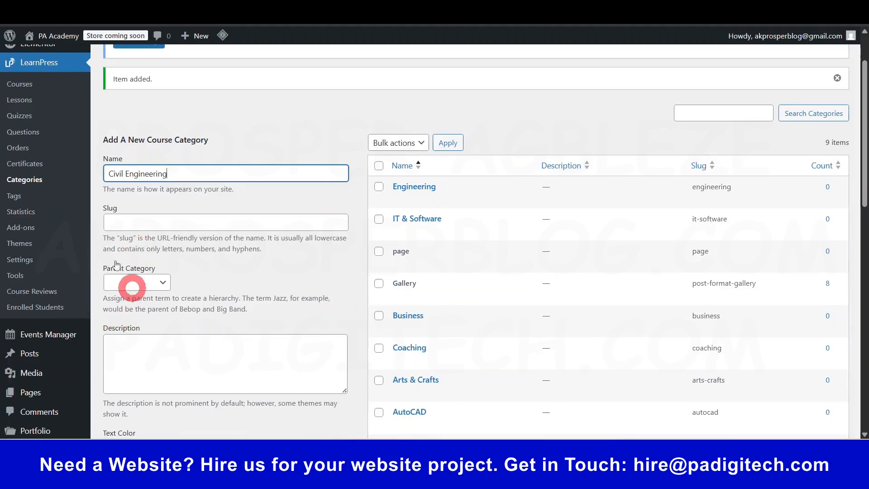
left_click(149, 282)
left_click(138, 129)
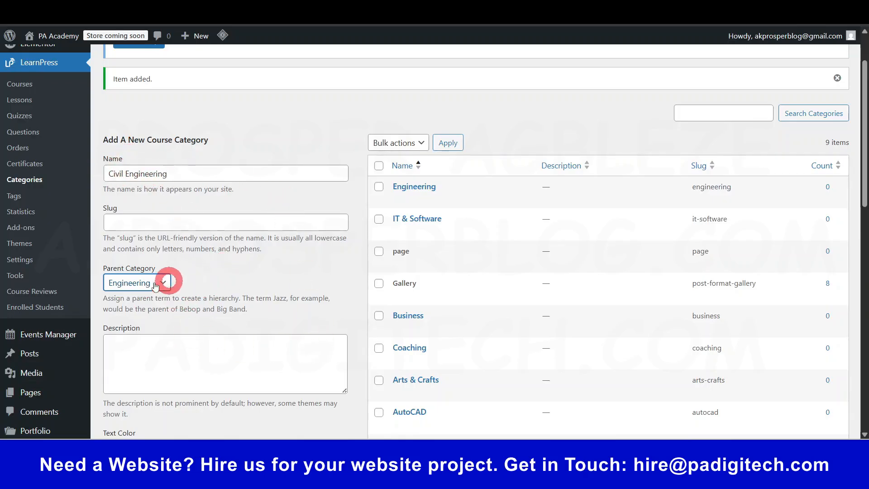
scroll(216, 326, "down", 5)
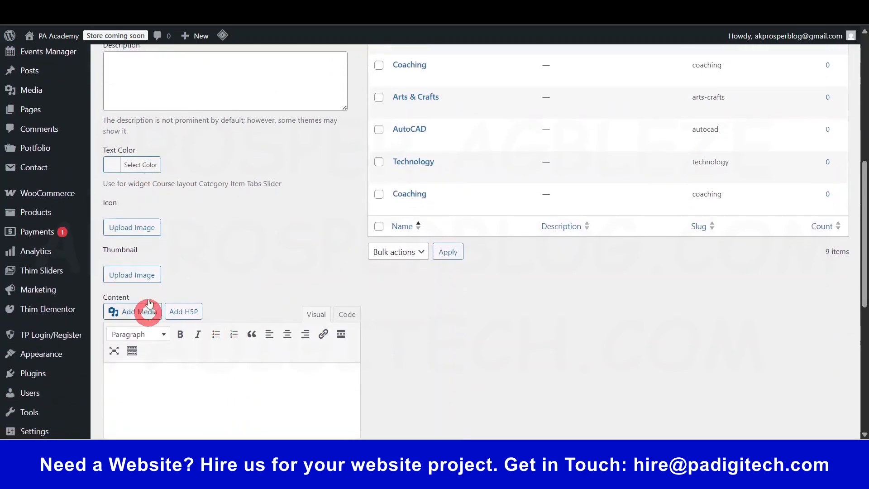
scroll(244, 351, "down", 5)
scroll(244, 351, "down", 1)
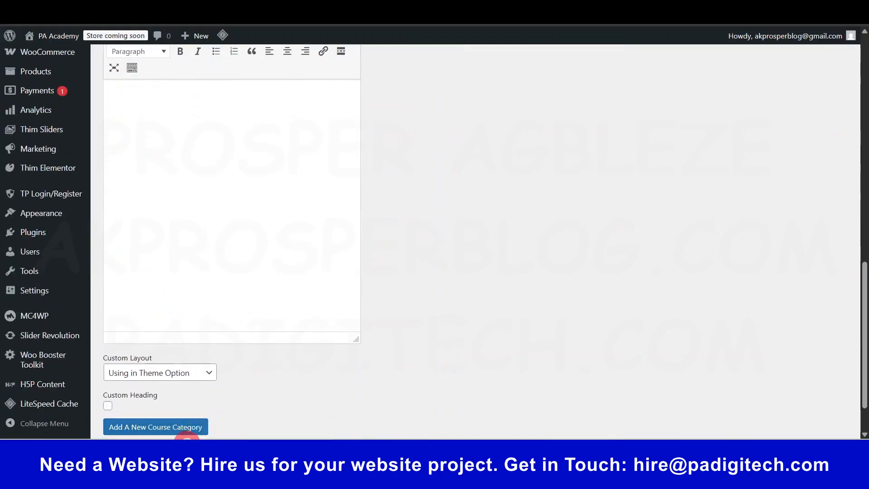
scroll(188, 432, "down", 2)
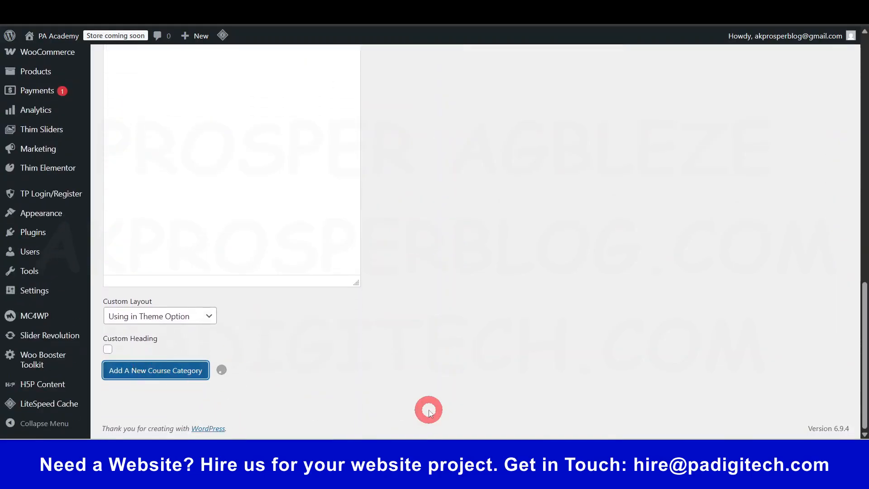
scroll(427, 410, "up", 10)
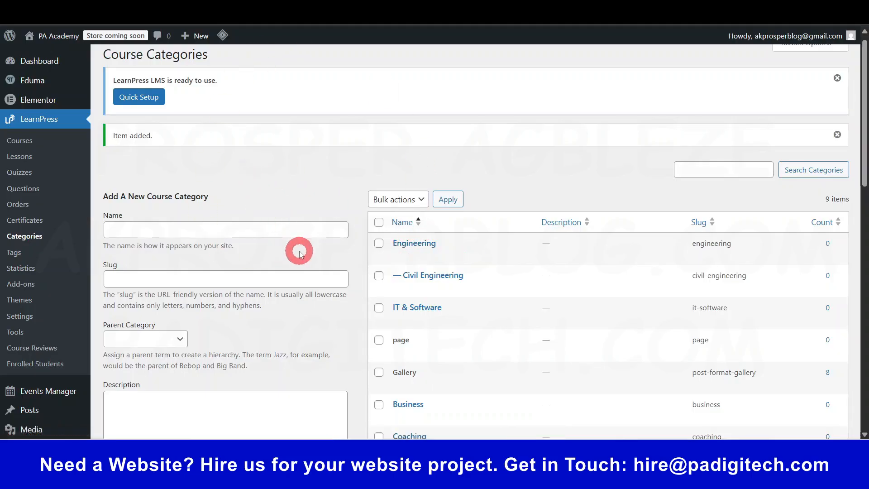
scroll(300, 253, "up", 1)
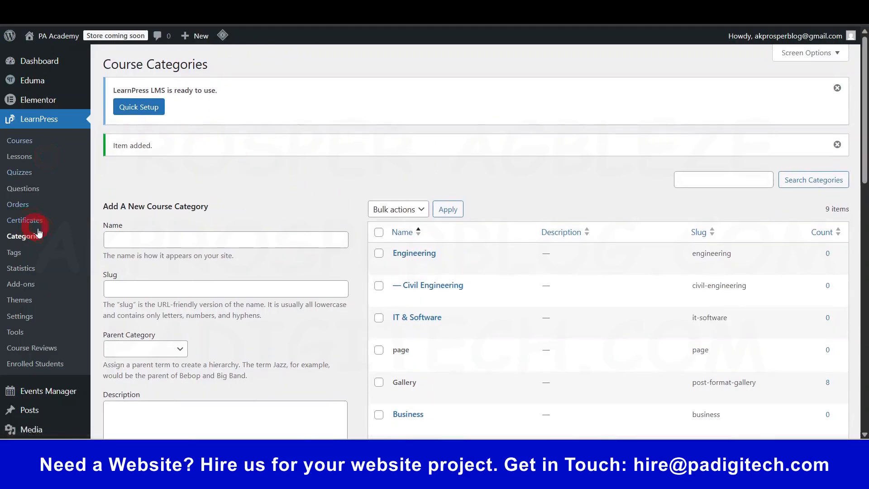
- Open the list of LearnPress courses and dismiss the mouse tool's licence reminder
left_click(29, 146)
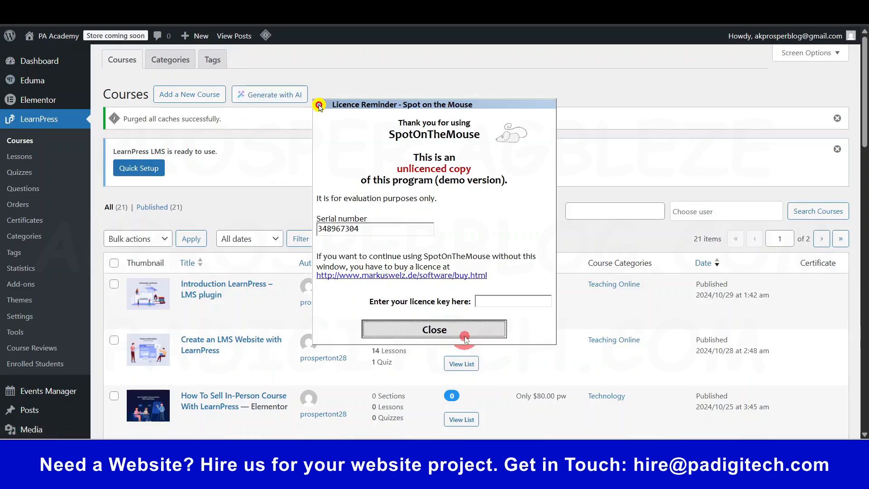
left_click(506, 329)
left_click(123, 66)
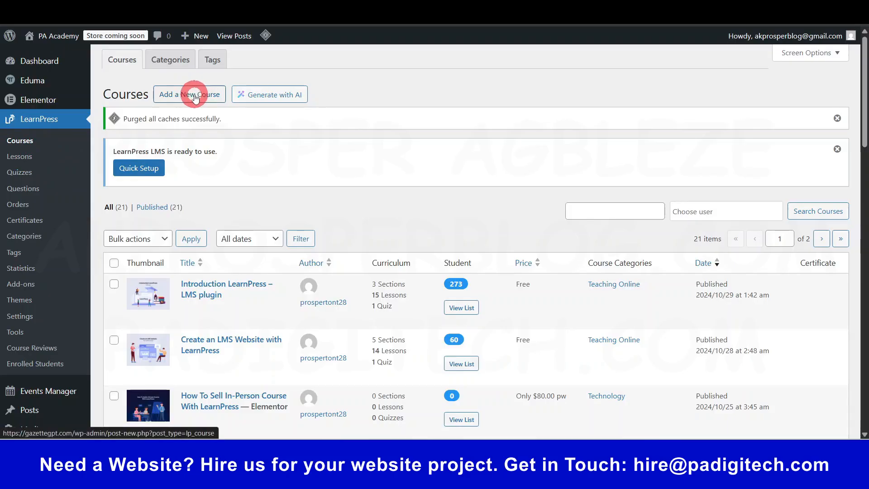
- View the "Introduction LearnPress – LMS plugin" course in a new browser tab and switch to it
mouse_move(233, 314)
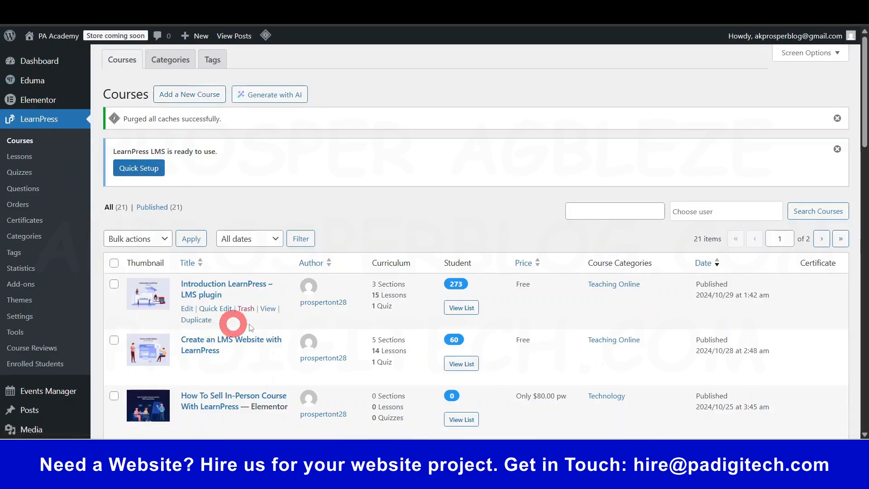
right_click(262, 309)
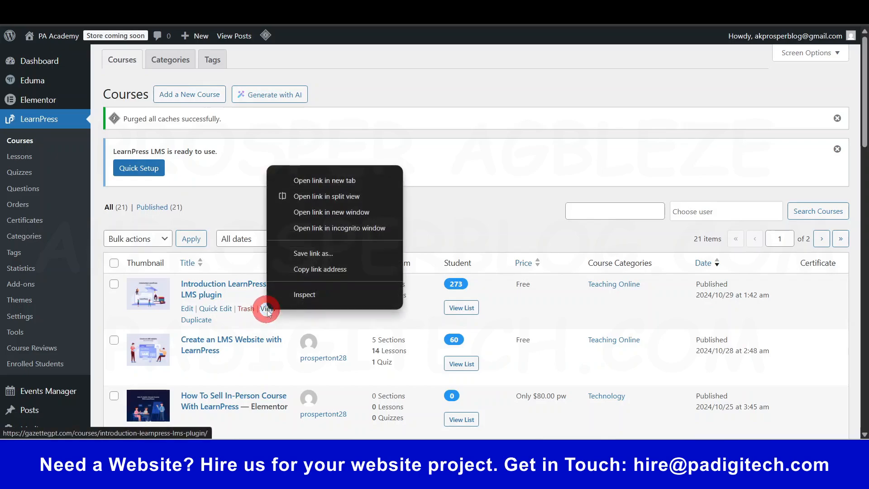
left_click(322, 180)
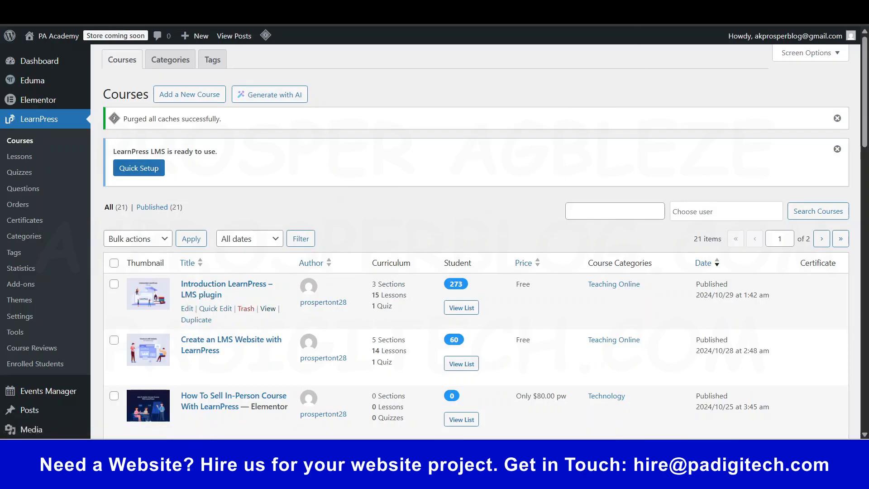
key("ctrl+Tab")
- Examine the course page's title, price, intro video, overview description, course features and related courses
scroll(530, 271, "down", 5)
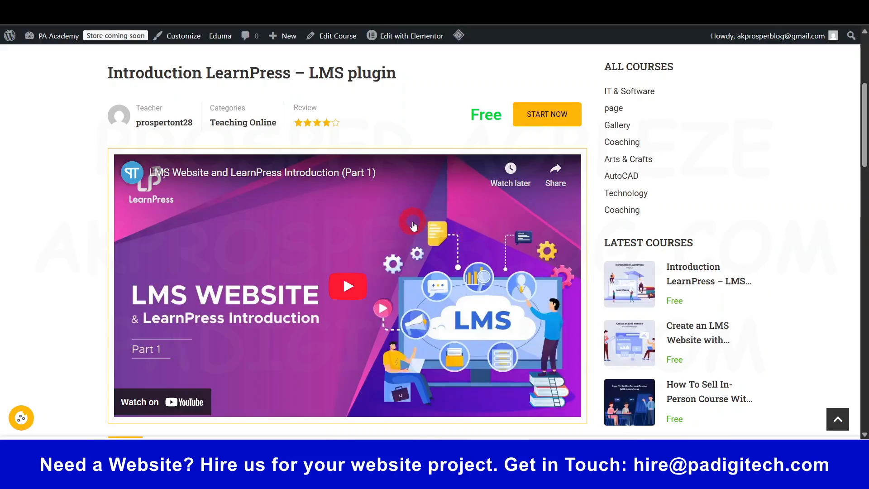
scroll(413, 225, "up", 3)
scroll(514, 206, "down", 3)
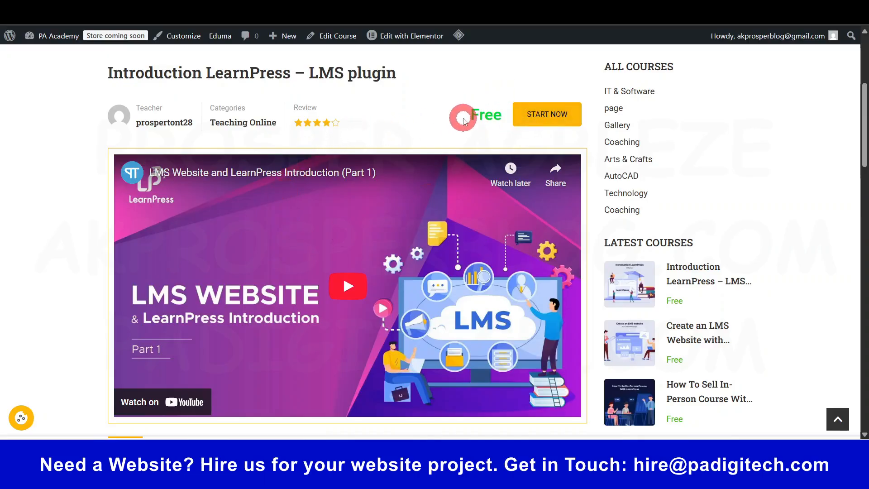
left_click_drag(460, 113, 530, 127)
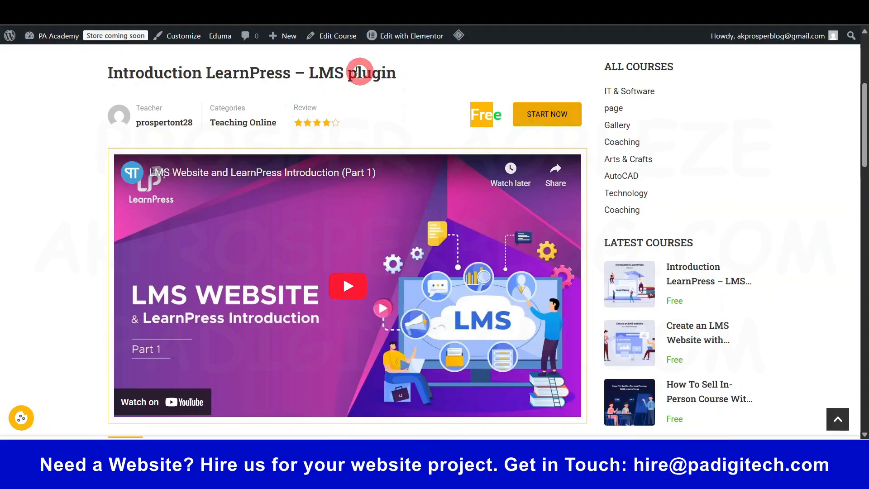
left_click_drag(400, 71, 138, 73)
scroll(321, 158, "down", 6)
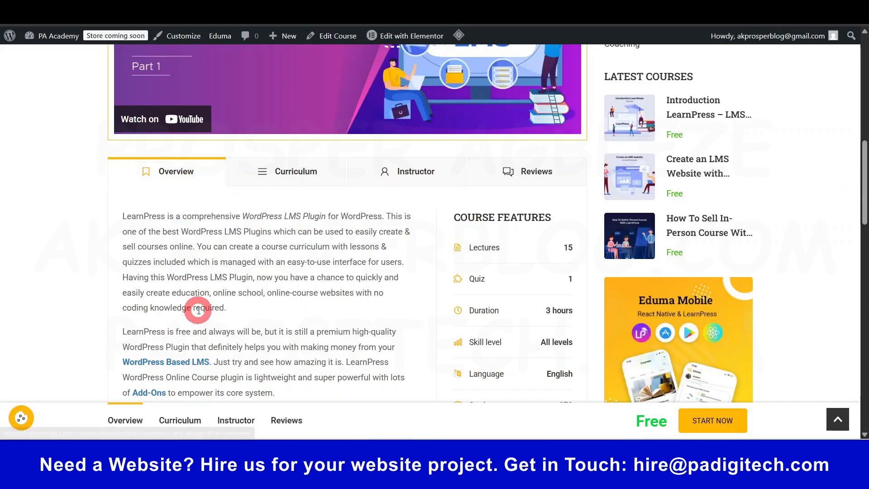
scroll(190, 281, "down", 1)
scroll(213, 285, "down", 1)
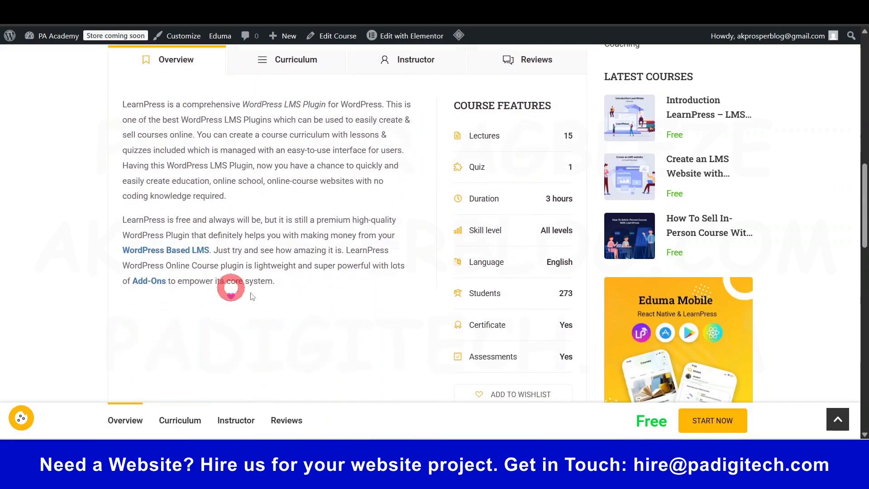
scroll(308, 249, "up", 1)
left_click_drag(126, 162, 270, 229)
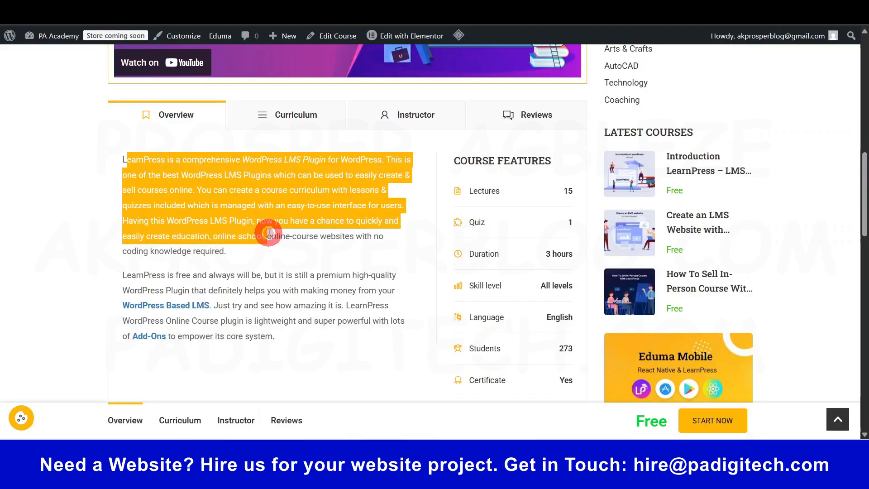
scroll(270, 229, "up", 6)
scroll(270, 231, "down", 6)
scroll(269, 231, "down", 5)
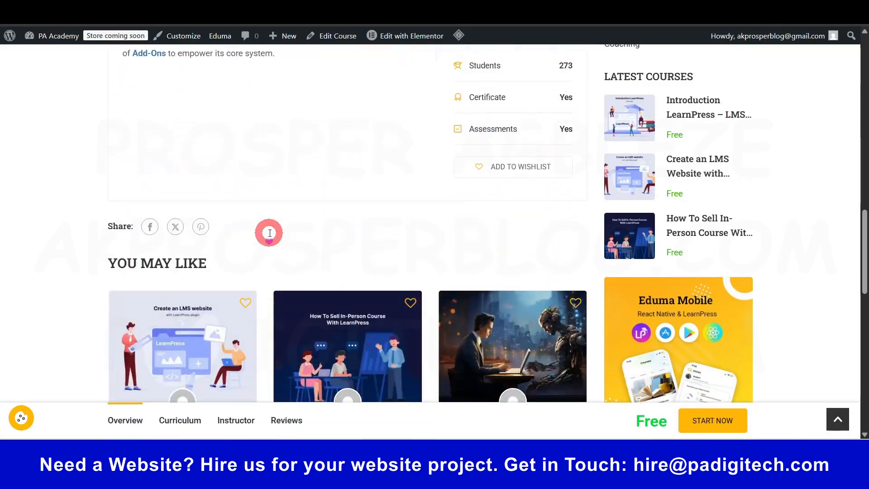
- Open the course's curriculum and examine its sections and lessons
scroll(268, 228, "up", 7)
left_click(309, 233)
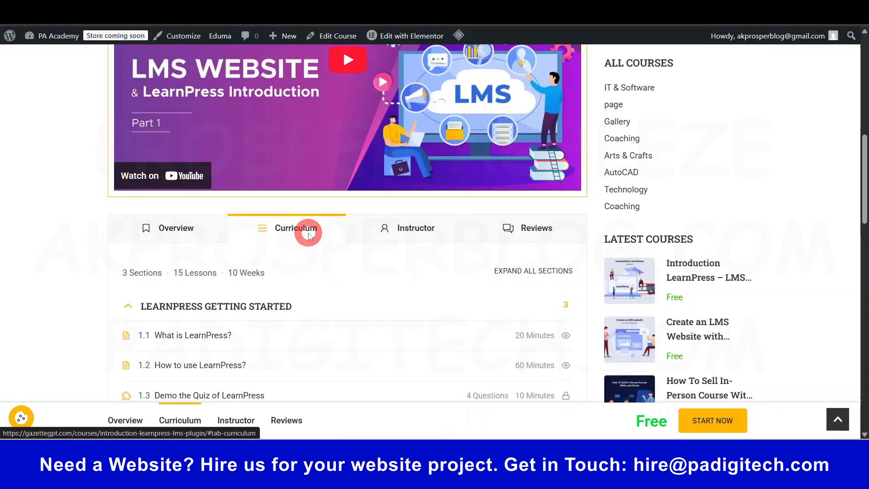
scroll(309, 233, "down", 1)
scroll(199, 290, "down", 1)
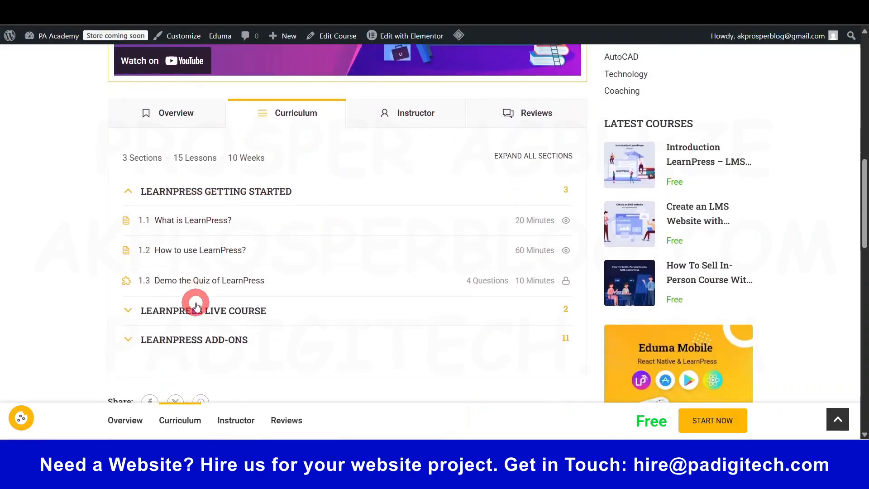
- Examine the course's instructor details, star-rating reviews and the suggested related courses
scroll(213, 279, "up", 2)
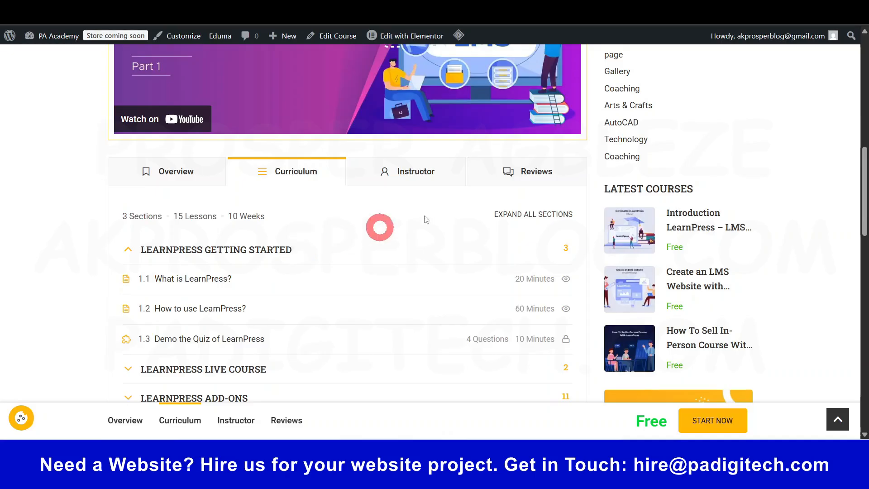
left_click(434, 172)
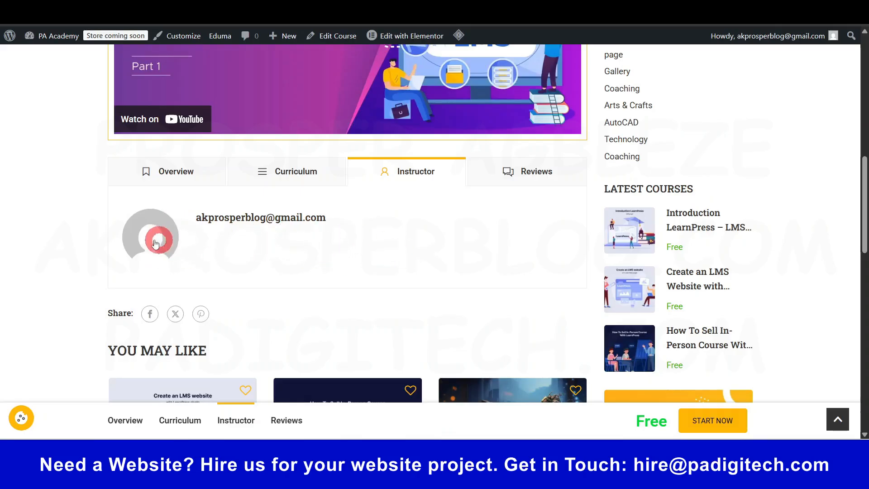
left_click(500, 176)
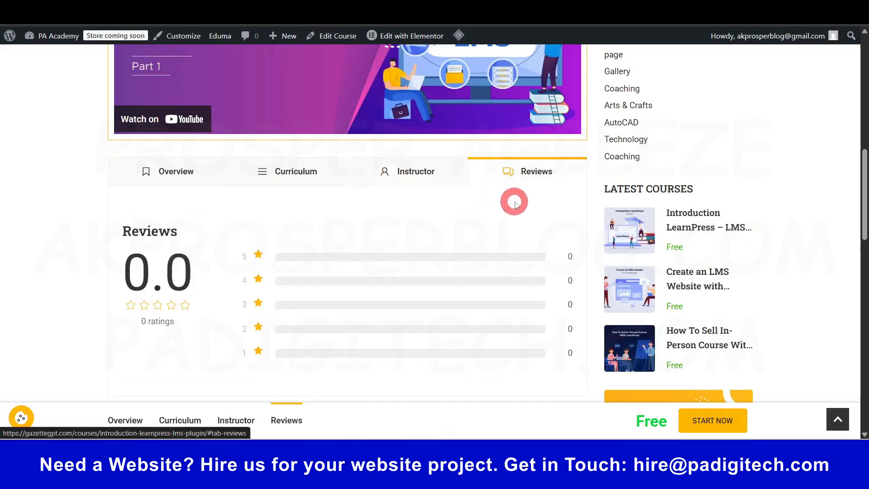
scroll(438, 278, "down", 4)
scroll(437, 276, "down", 2)
scroll(448, 229, "up", 10)
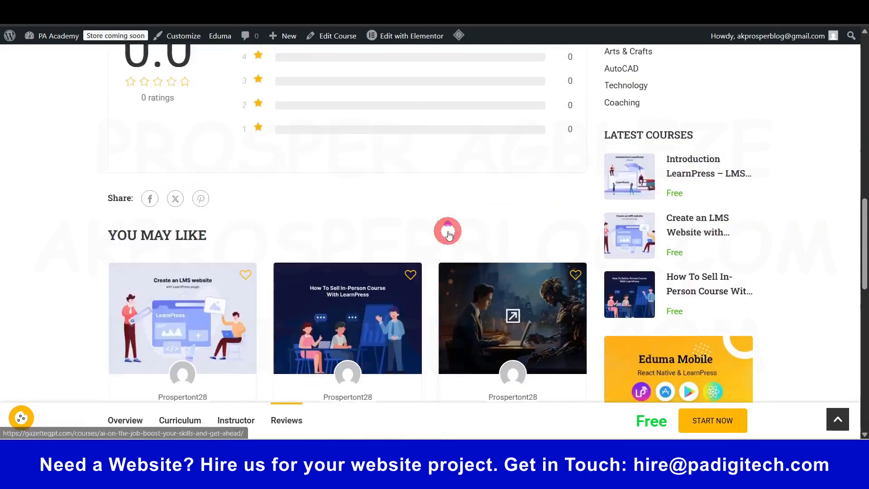
scroll(448, 230, "down", 4)
scroll(448, 233, "up", 6)
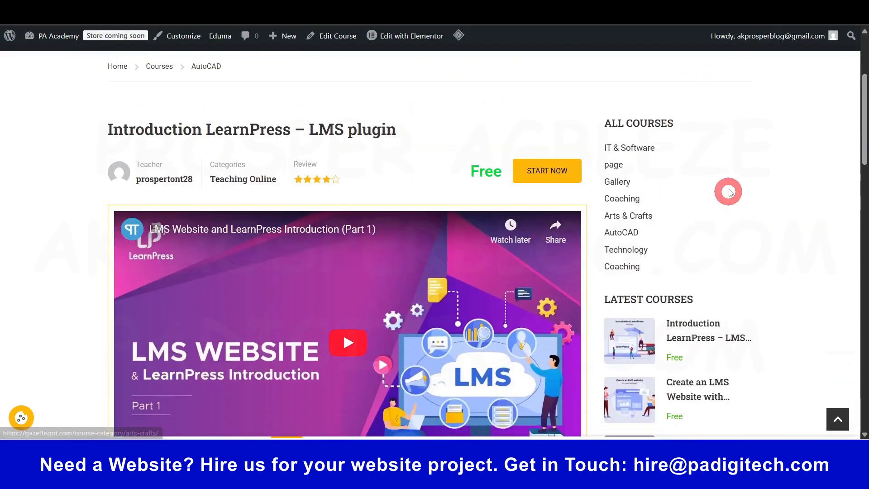
- Examine the course page's All Courses and Latest Courses lists and mobile app banner, and reopen the curriculum
scroll(726, 181, "up", 1)
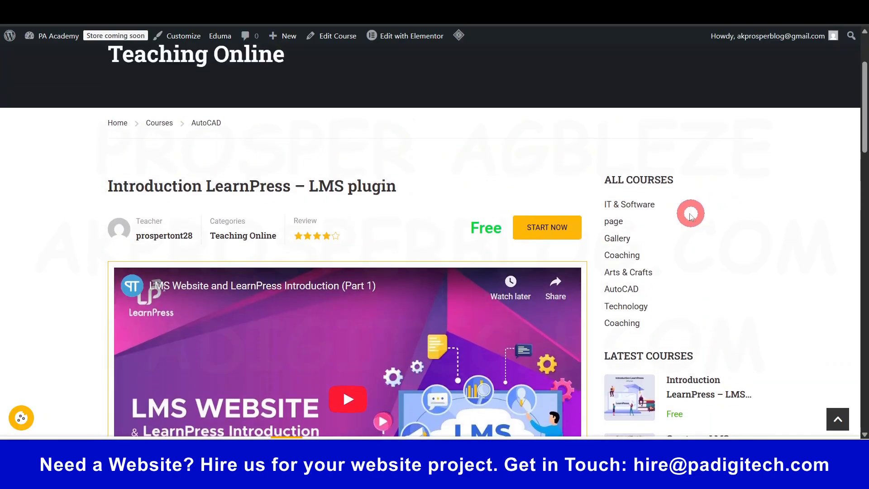
left_click_drag(612, 179, 697, 181)
scroll(701, 204, "down", 5)
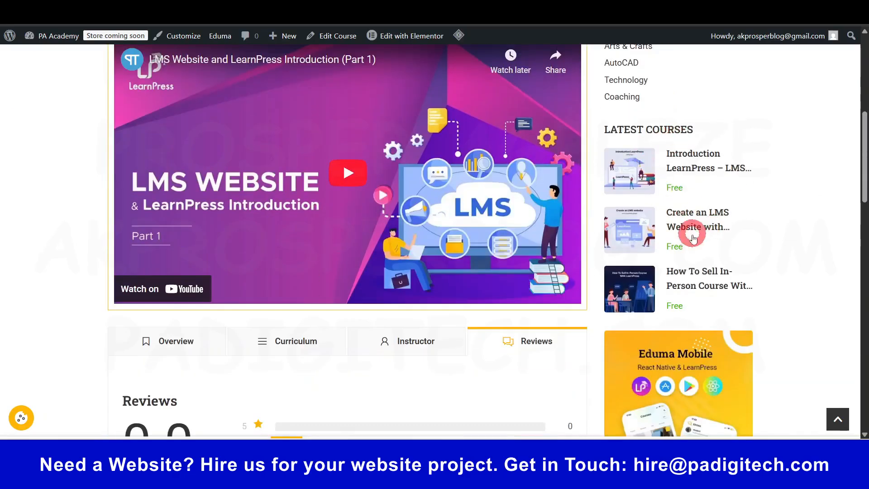
scroll(689, 232, "down", 5)
scroll(683, 361, "down", 8)
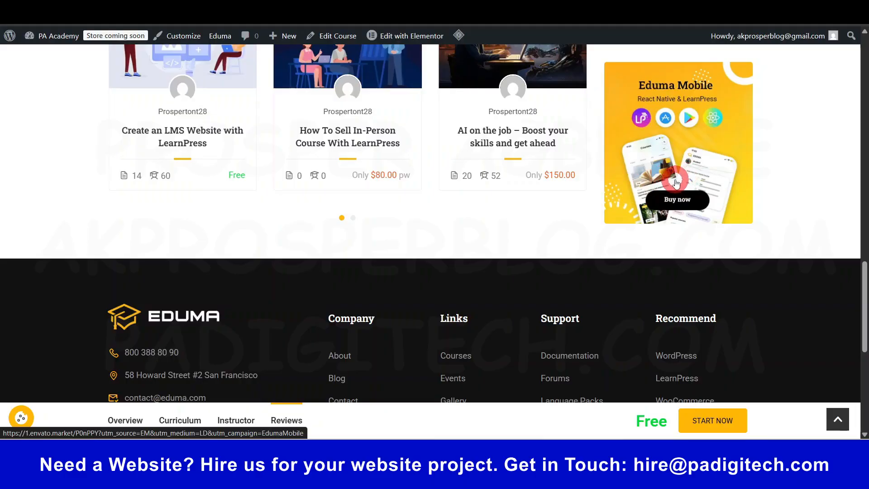
scroll(676, 183, "up", 5)
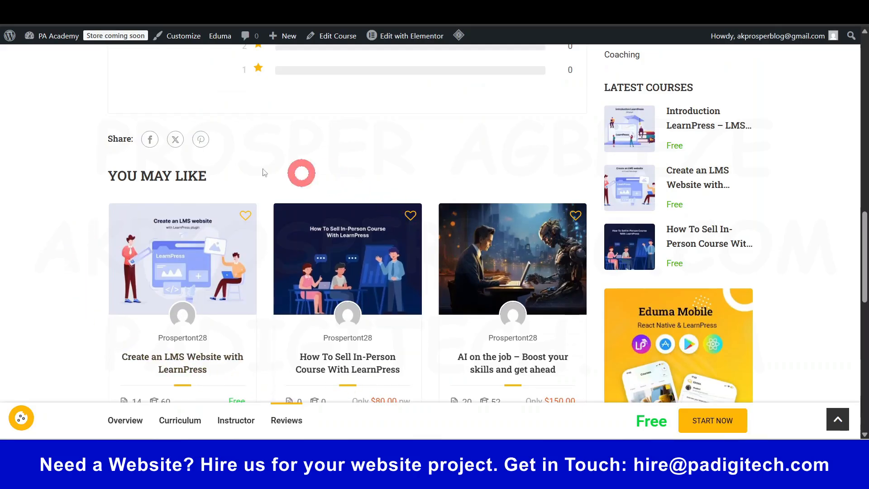
scroll(342, 198, "up", 14)
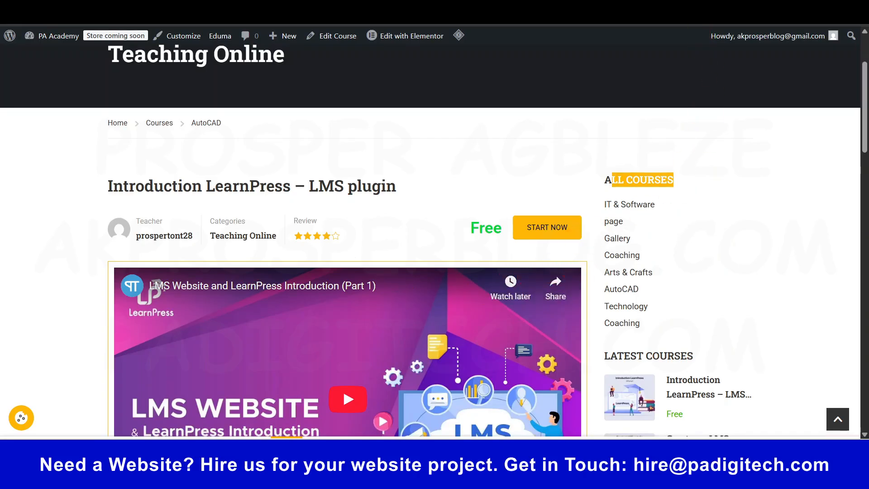
scroll(562, 152, "down", 8)
scroll(575, 174, "up", 10)
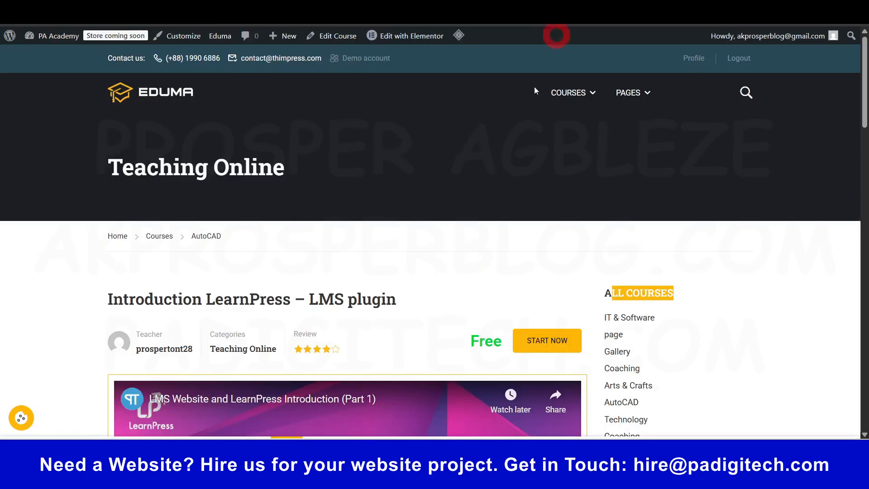
scroll(433, 301, "down", 8)
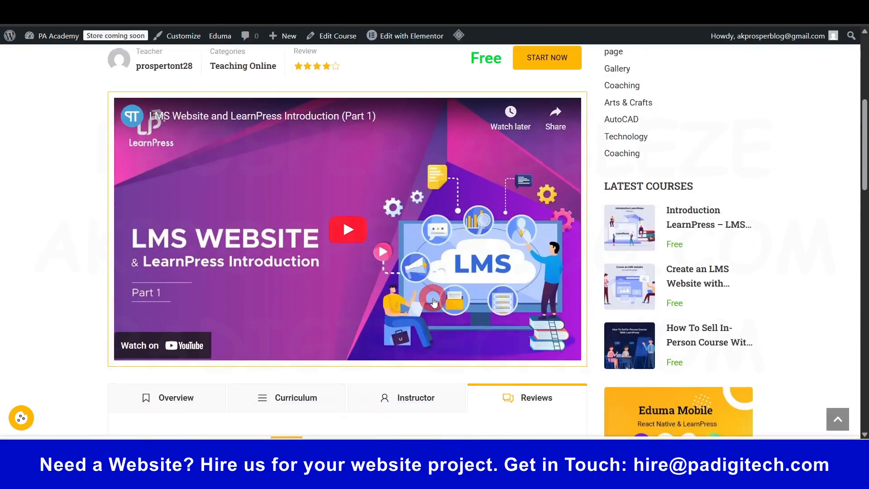
scroll(433, 301, "down", 1)
left_click(305, 172)
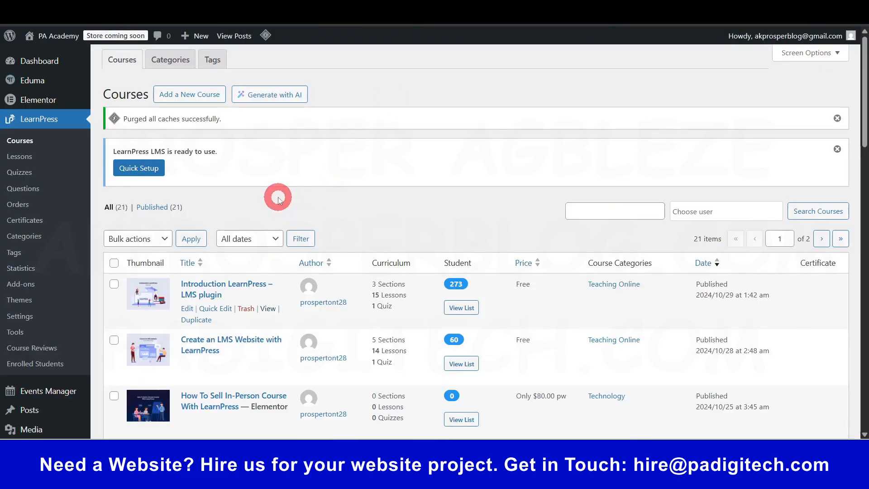
- Start a new LearnPress course from the course list and compare its blank form with the existing course page
left_click(189, 99)
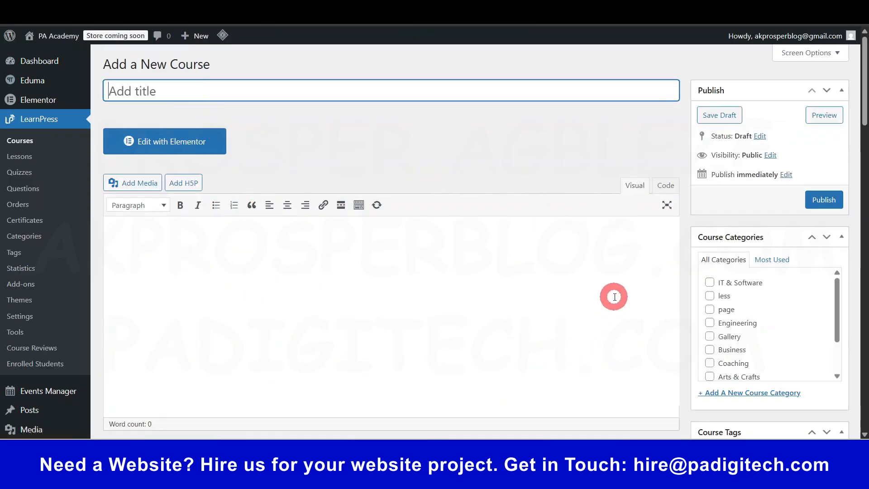
scroll(656, 303, "down", 15)
scroll(665, 302, "up", 15)
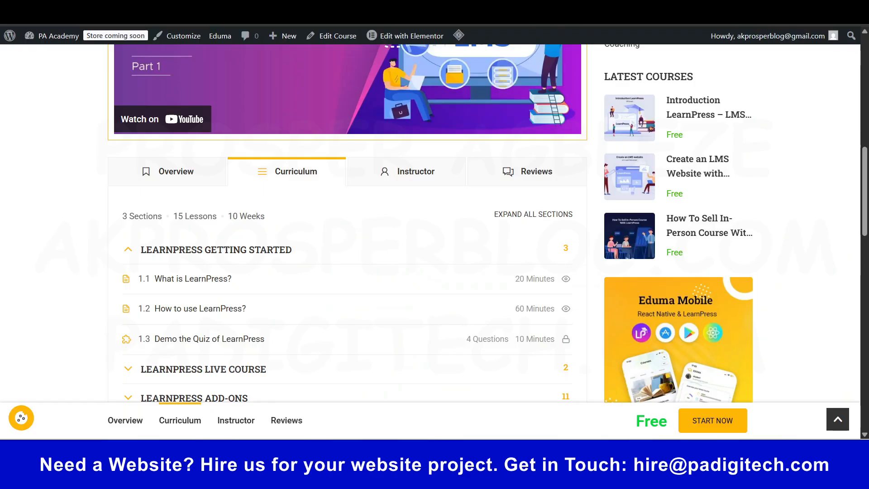
scroll(613, 264, "down", 6)
scroll(613, 265, "up", 15)
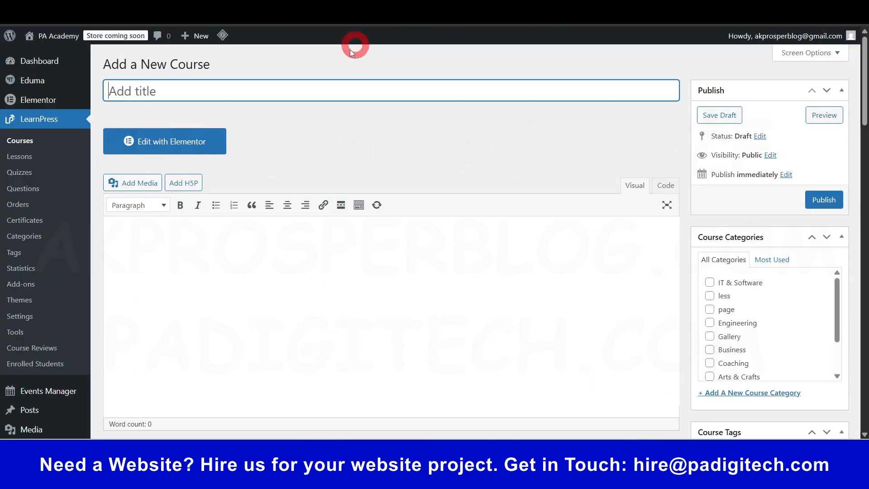
- Title the new course "Basic Electricity"
left_click(201, 95)
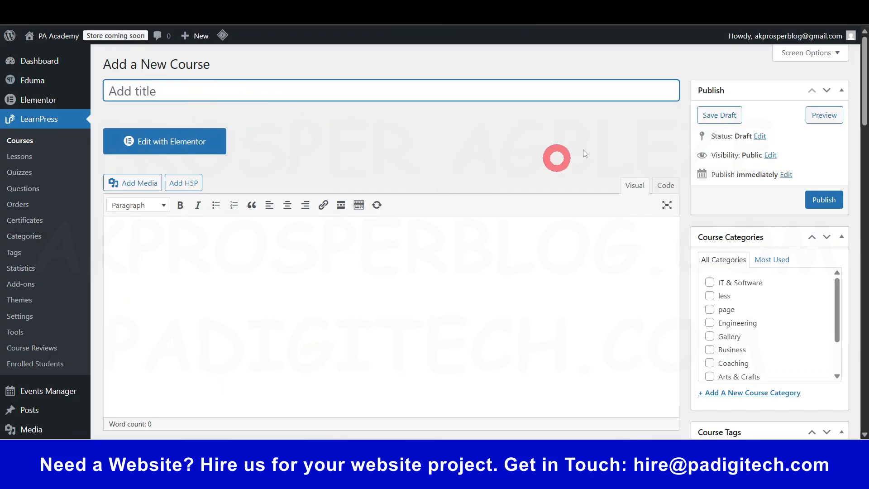
type("Basic Elctricity")
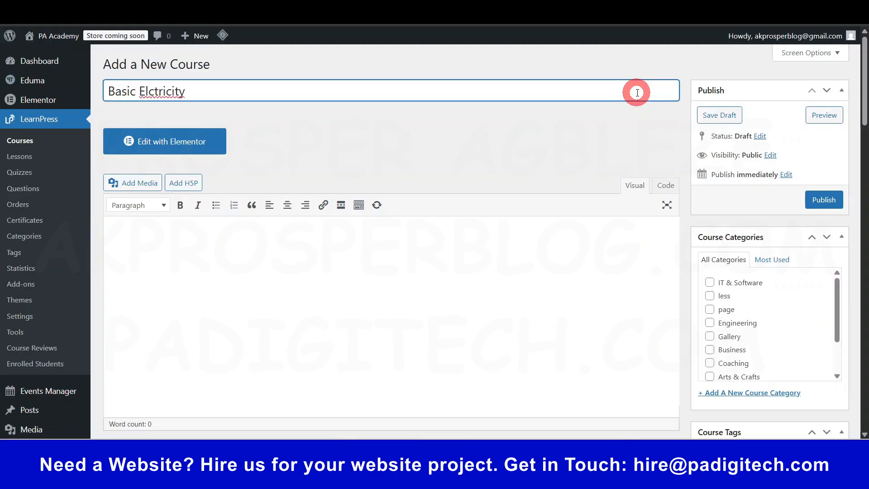
left_click(149, 90)
type("e")
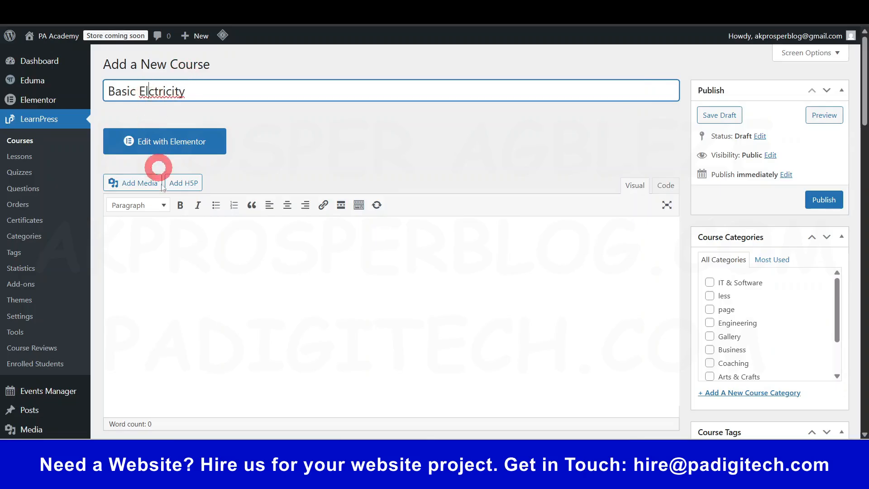
left_click(361, 137)
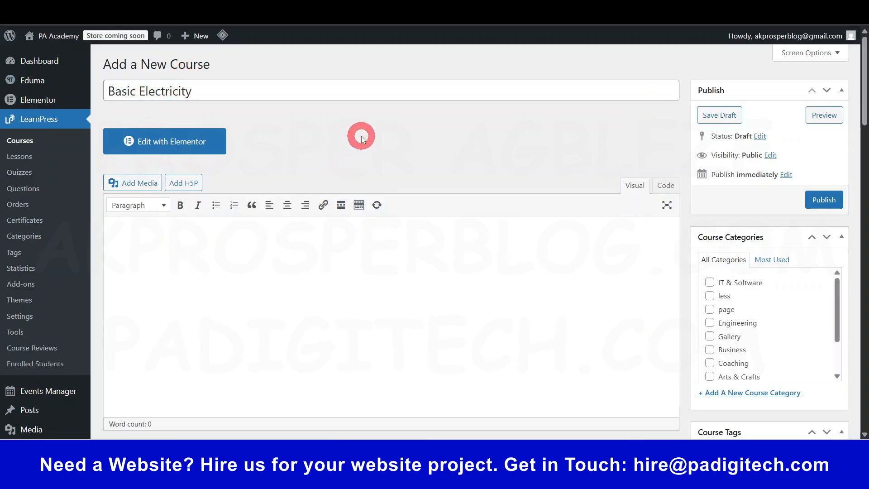
- Copy both overview description paragraphs from the "Introduction LearnPress – LMS plugin" course page
scroll(420, 158, "down", 5)
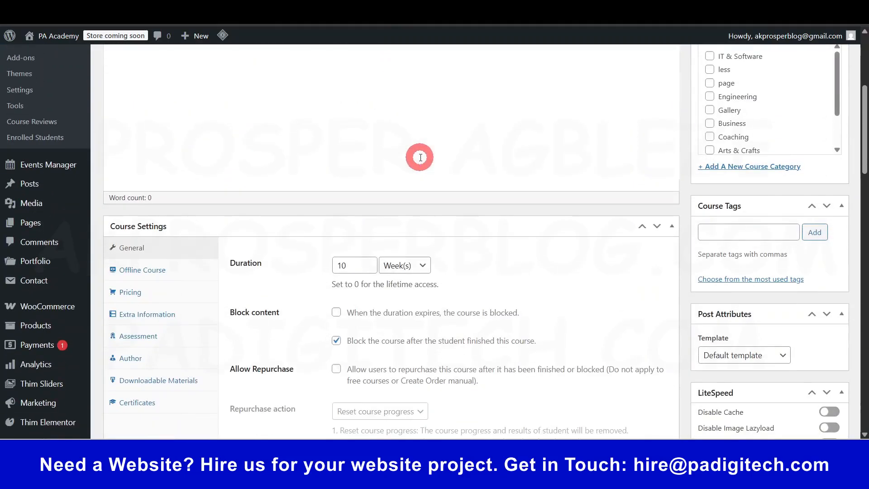
scroll(420, 158, "up", 5)
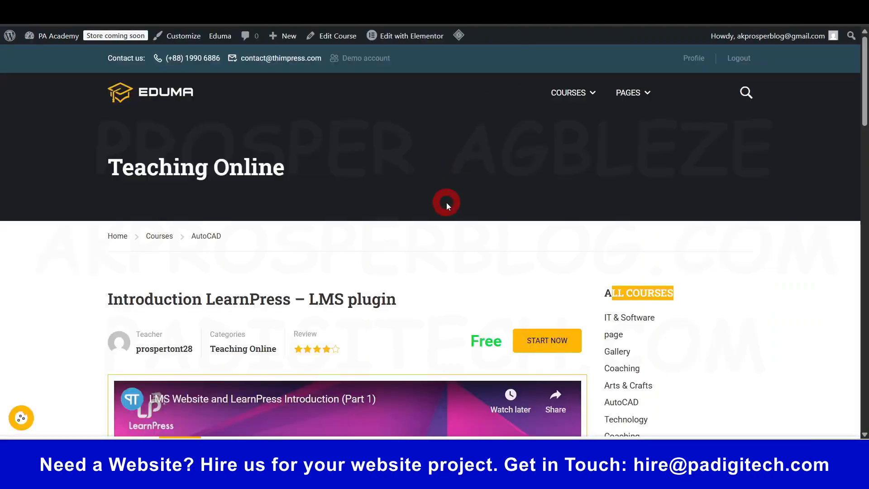
scroll(446, 202, "down", 10)
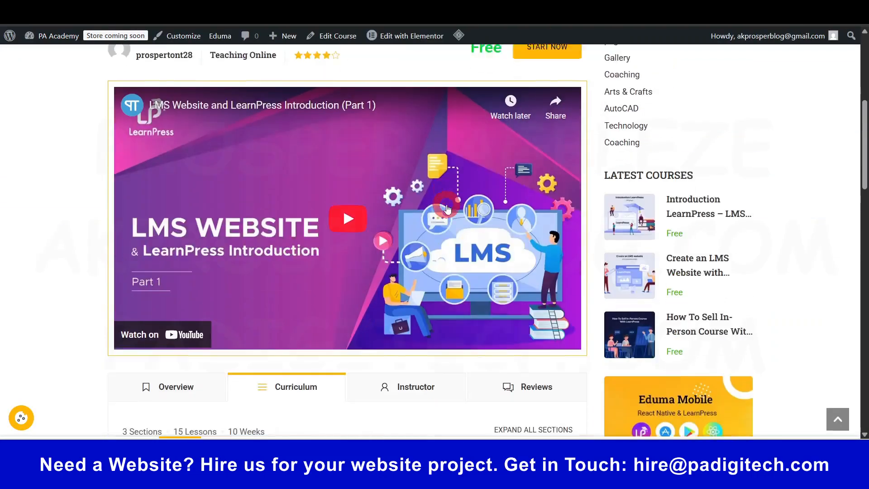
left_click(186, 169)
scroll(194, 200, "down", 4)
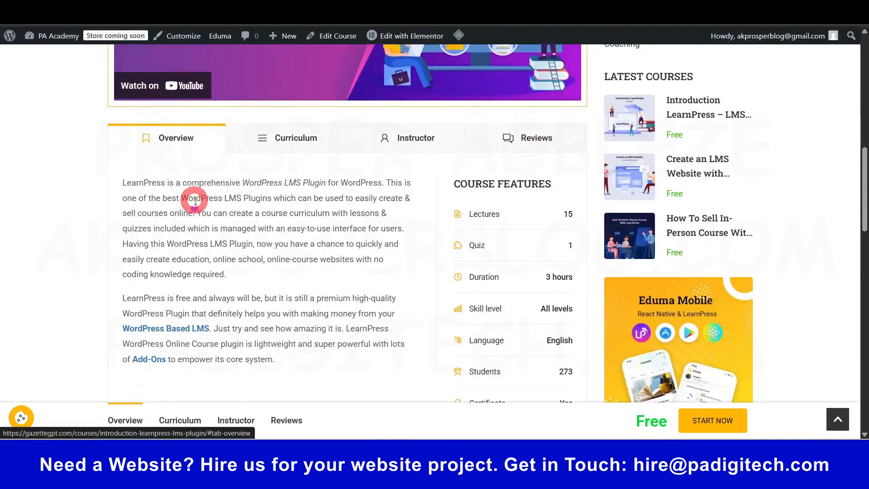
scroll(290, 187, "up", 1)
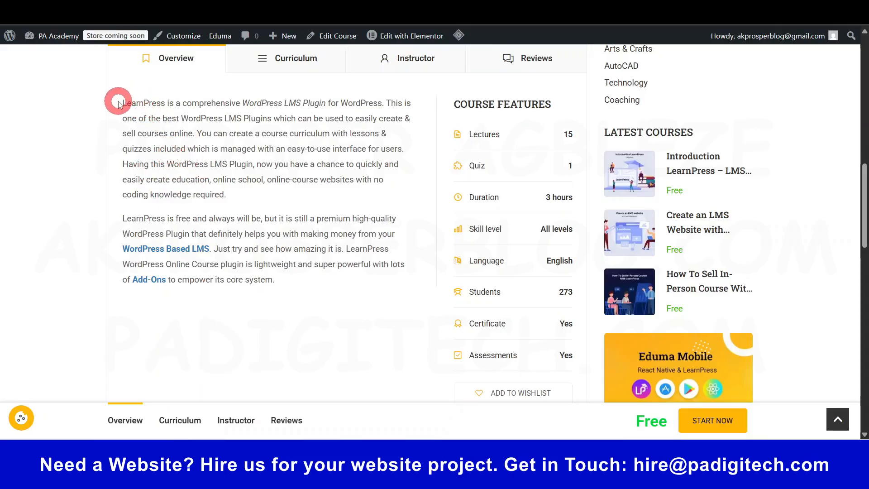
left_click_drag(125, 101, 285, 281)
key("ctrl+c")
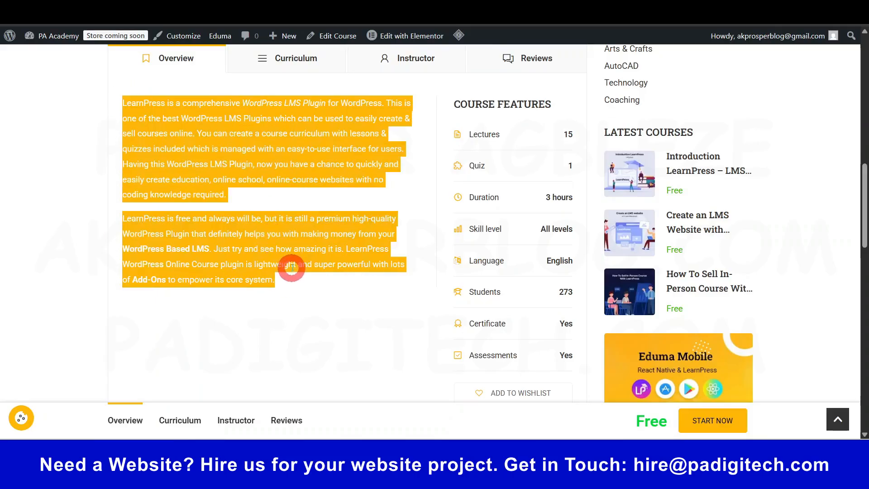
scroll(298, 253, "down", 3)
scroll(301, 254, "up", 7)
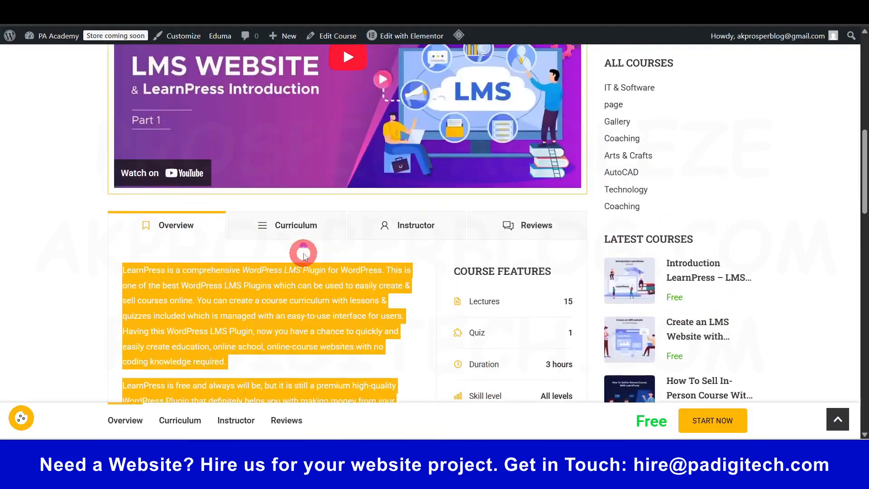
scroll(303, 254, "down", 4)
scroll(345, 180, "up", 2)
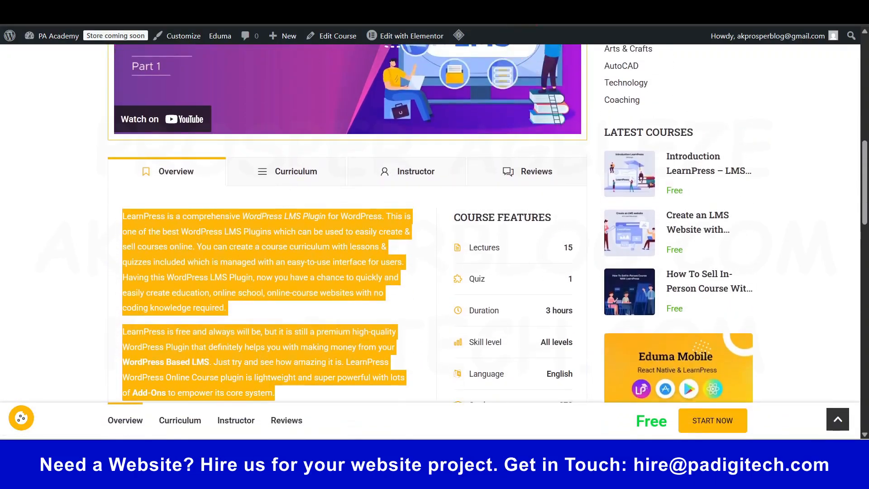
- Paste the copied overview paragraphs as the description of the Basic Electricity course
left_click(217, 10)
left_click(238, 326)
left_click(186, 276)
key("ctrl+v")
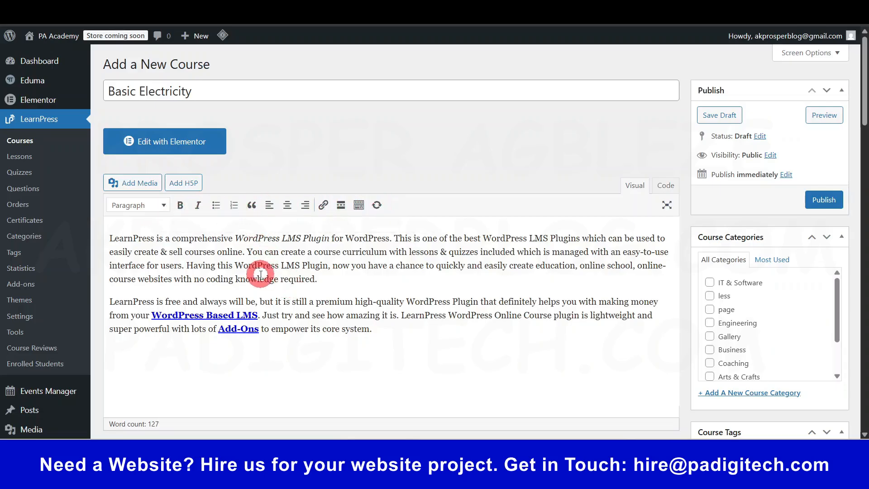
- Examine the general course settings for duration units, lifetime access and blocking content after completion
scroll(385, 291, "down", 5)
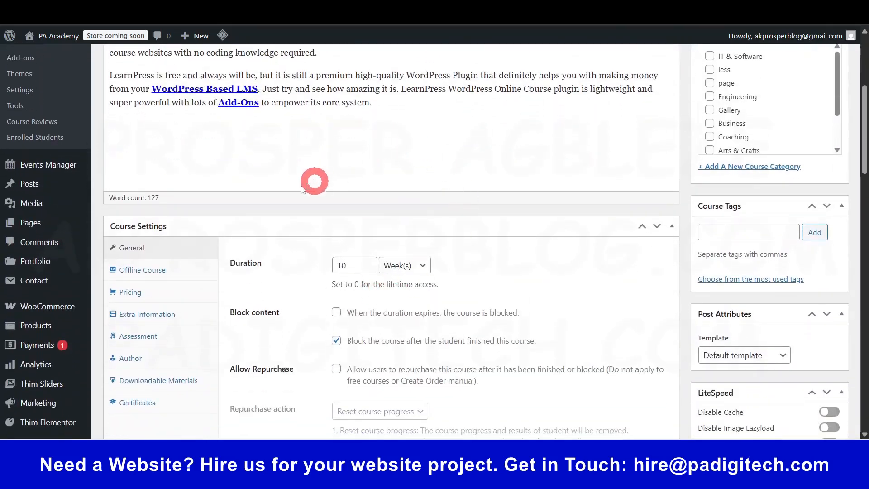
scroll(289, 244, "down", 3)
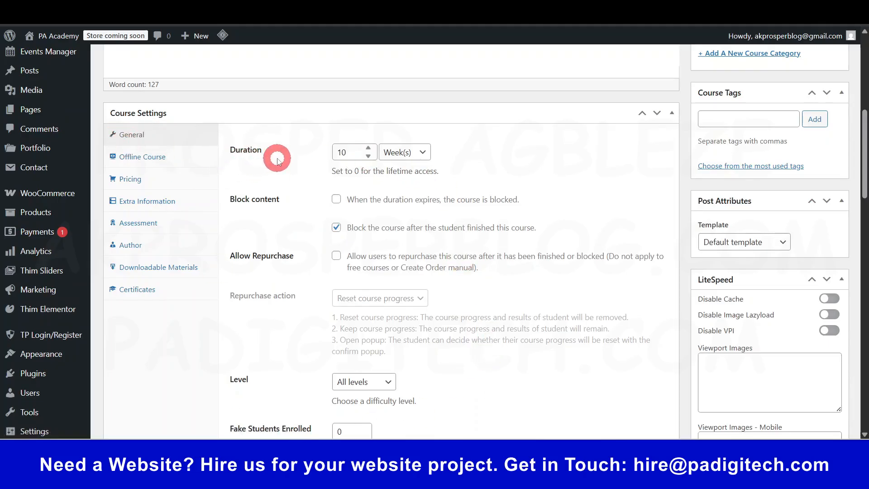
left_click(411, 151)
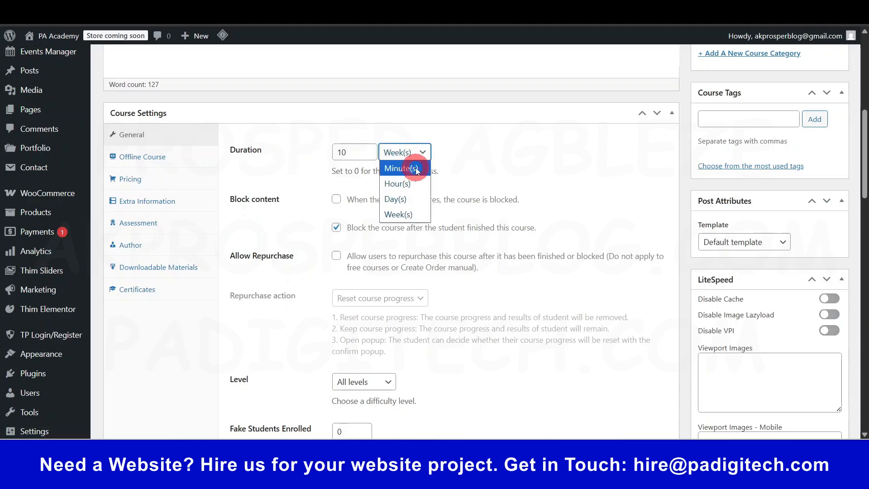
left_click(491, 153)
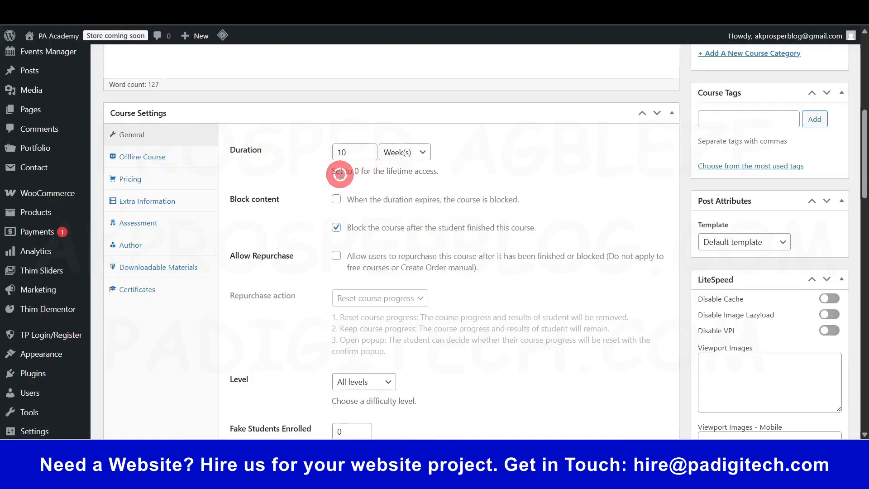
left_click_drag(342, 171, 430, 183)
left_click(492, 176)
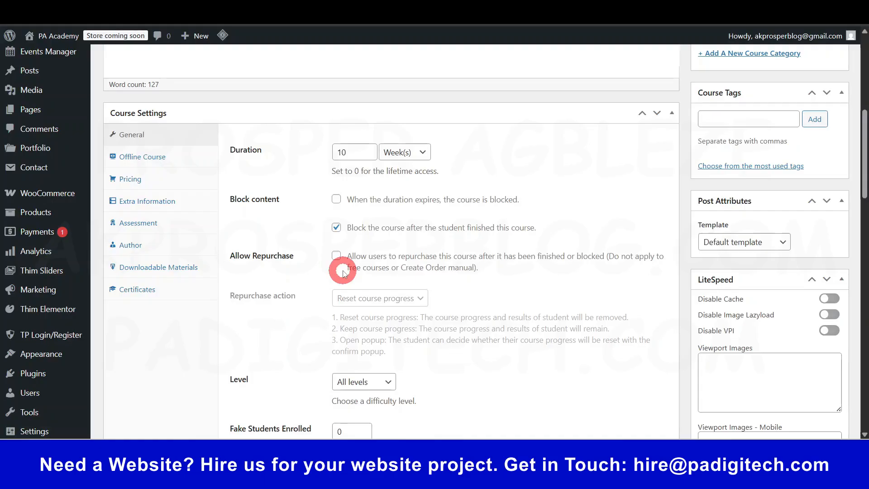
left_click_drag(347, 229, 525, 224)
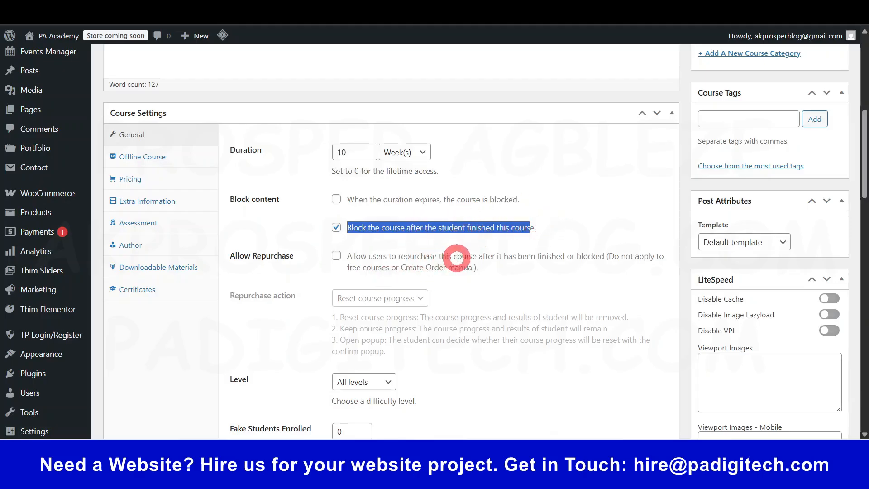
- Examine the available difficulty levels for the course, leaving it at All levels
scroll(507, 233, "down", 4)
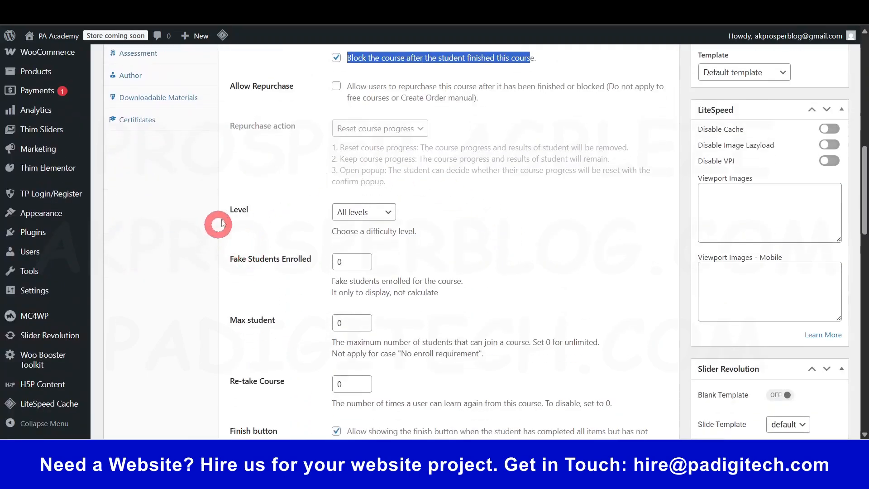
left_click_drag(226, 212, 252, 210)
left_click(352, 217)
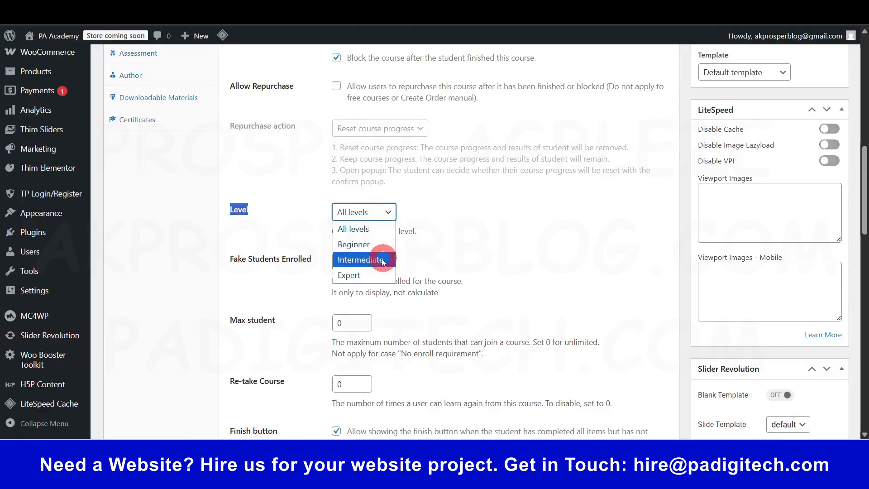
left_click(283, 220)
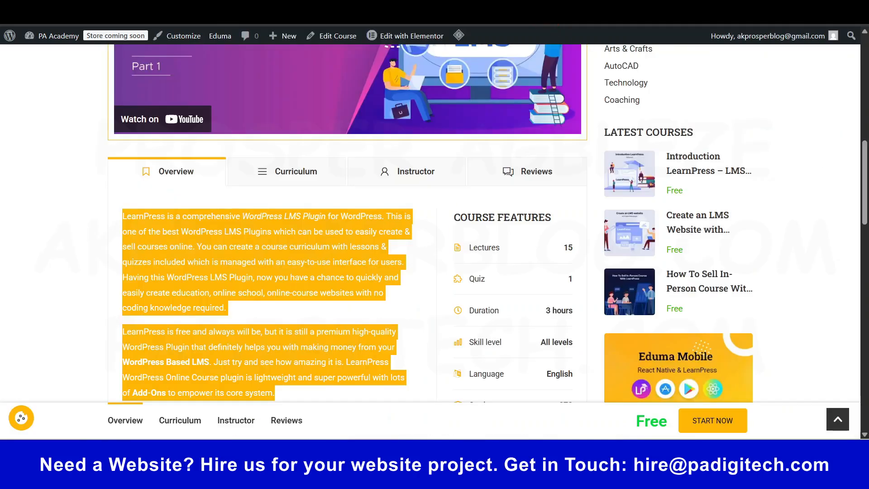
- Examine the skill level and student count under Course Features on the "Introduction LearnPress – LMS plugin" course page
left_click(75, 237)
scroll(597, 355, "down", 4)
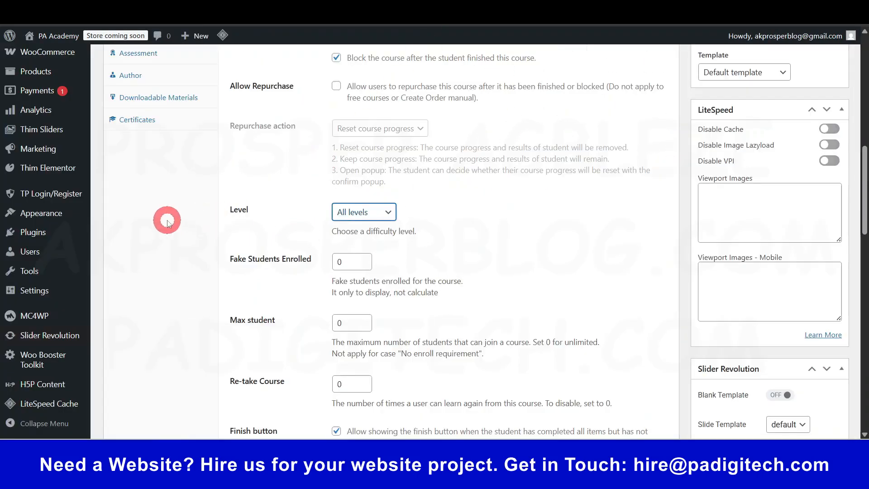
scroll(167, 222, "up", 5)
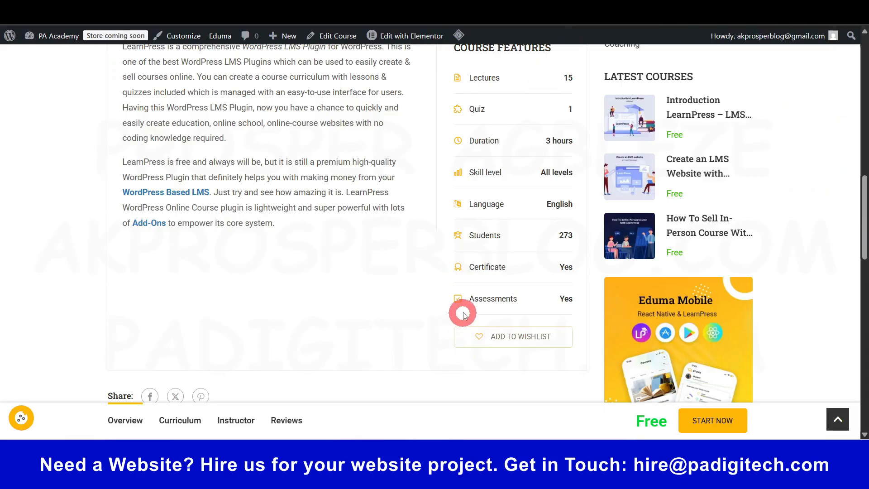
scroll(489, 248, "up", 4)
scroll(550, 267, "down", 1)
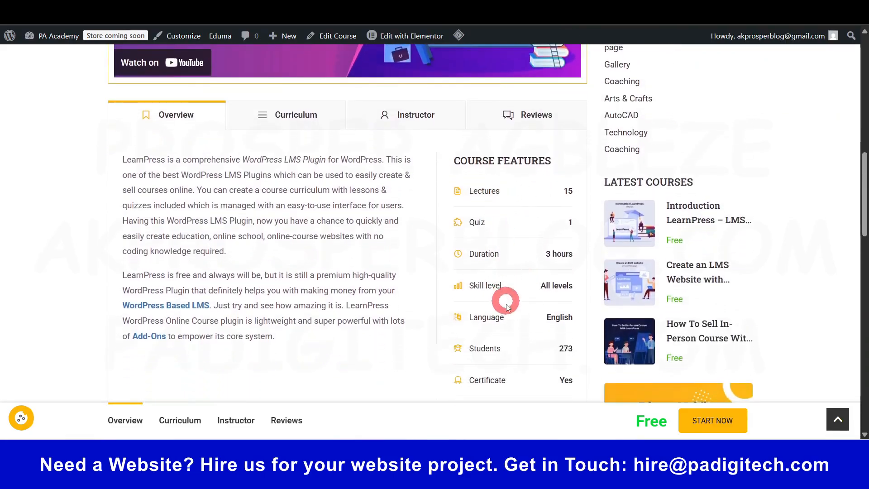
scroll(510, 316, "down", 1)
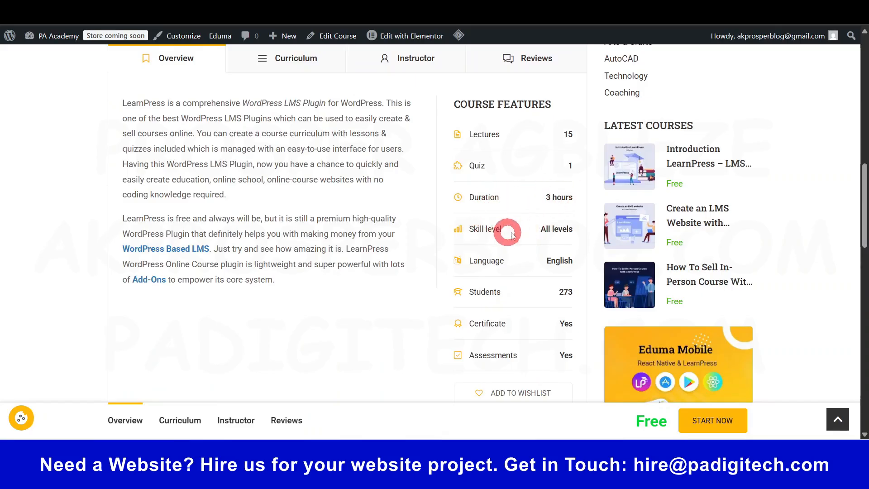
left_click_drag(542, 231, 560, 232)
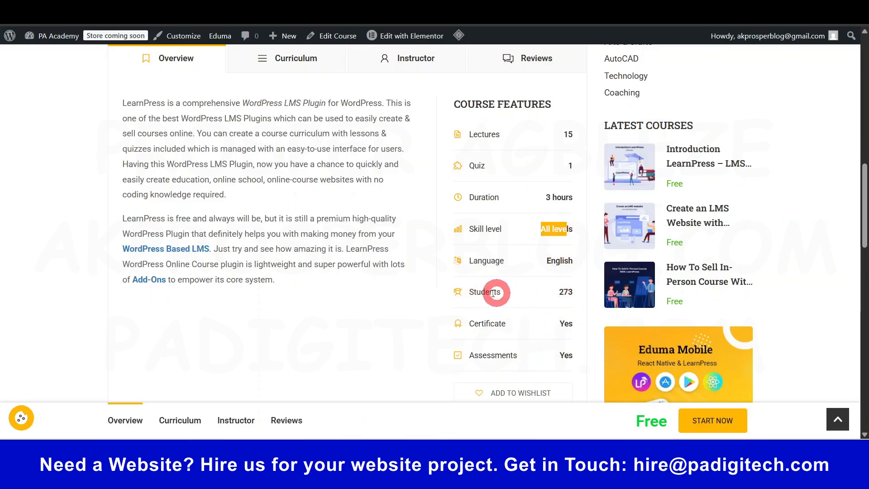
mouse_move(559, 293)
left_mouse_down()
mouse_move(574, 293)
mouse_move(560, 289)
left_mouse_up()
left_click(576, 293)
left_click(569, 303)
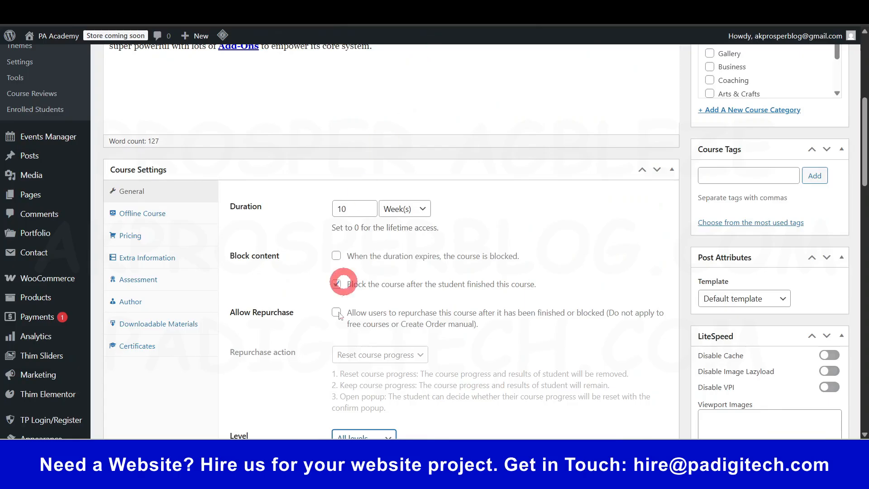
- Set the Basic Electricity course's number of fake students enrolled to 521
scroll(312, 362, "down", 6)
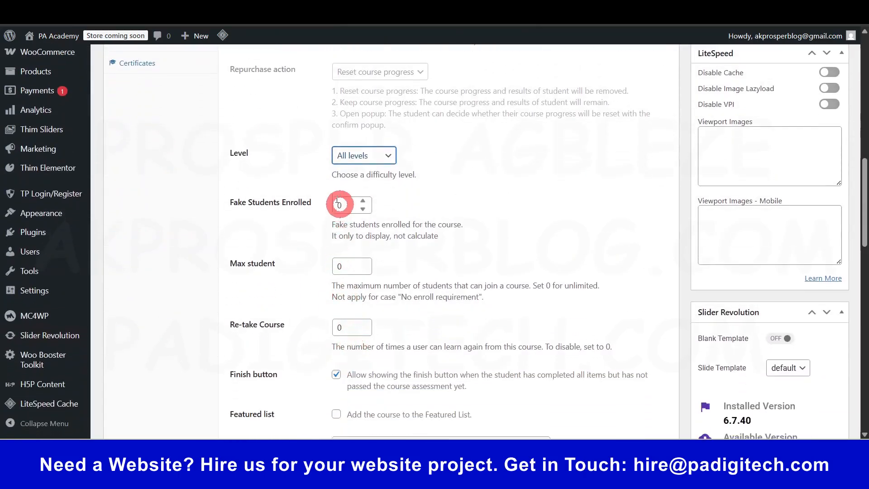
left_click(421, 328)
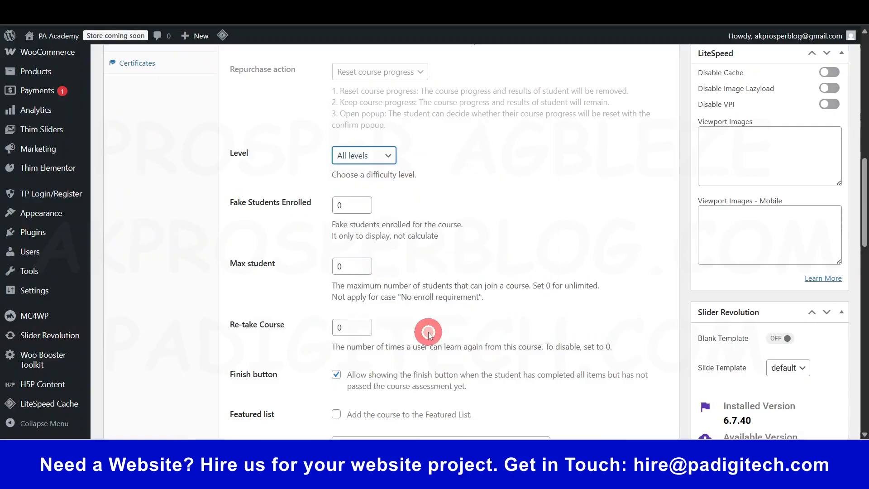
left_click(342, 199)
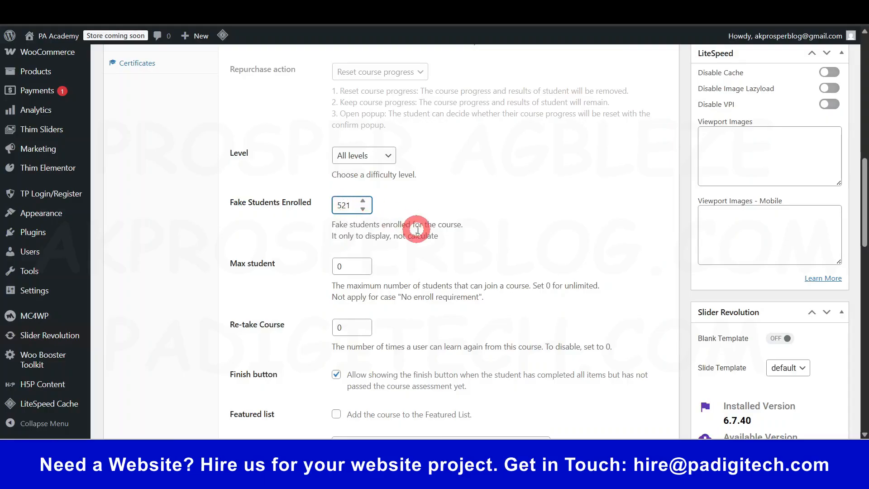
left_click(303, 231)
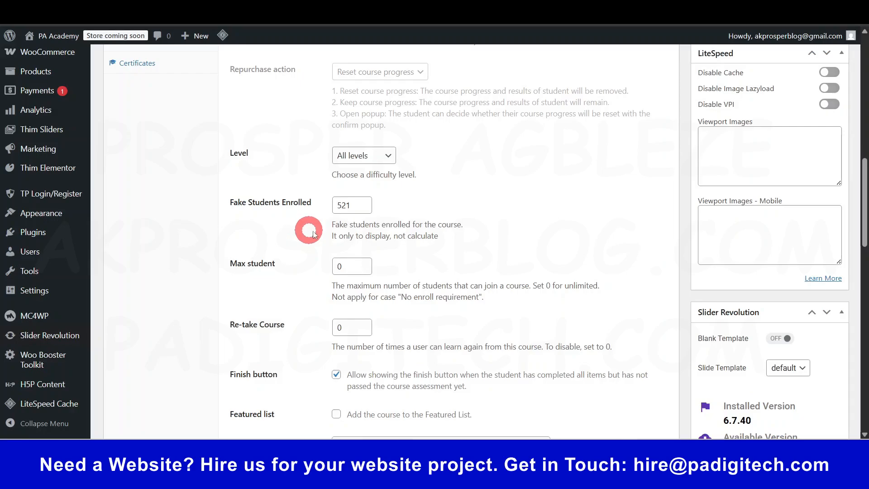
- Examine the remaining general course settings, from maximum students and re-takes to featured list, external link, languages, media intro and reviews
scroll(380, 209, "down", 1)
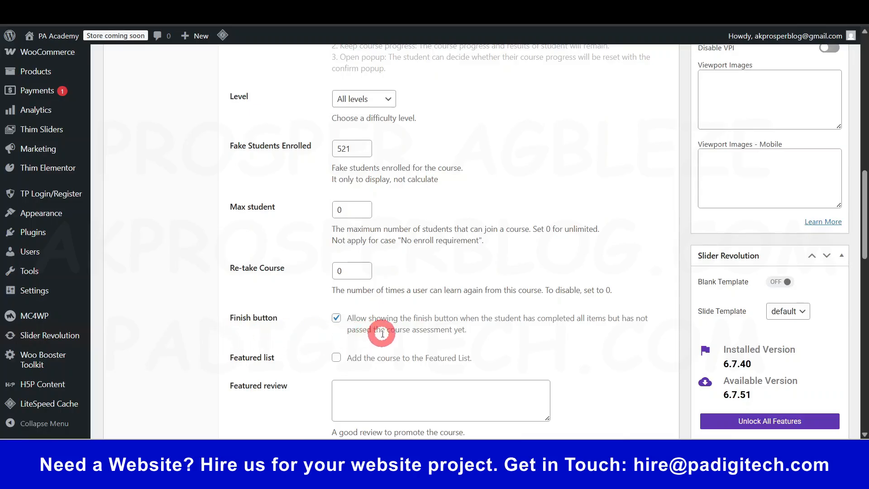
scroll(285, 345, "down", 3)
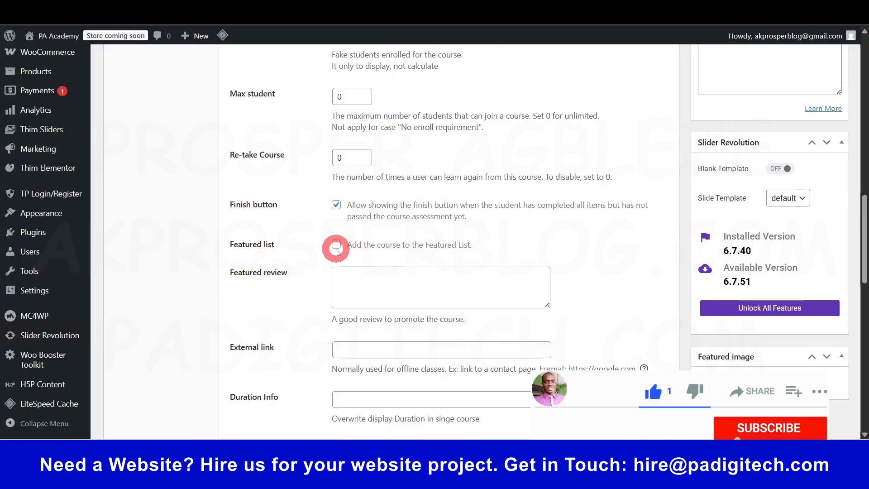
scroll(319, 272, "down", 1)
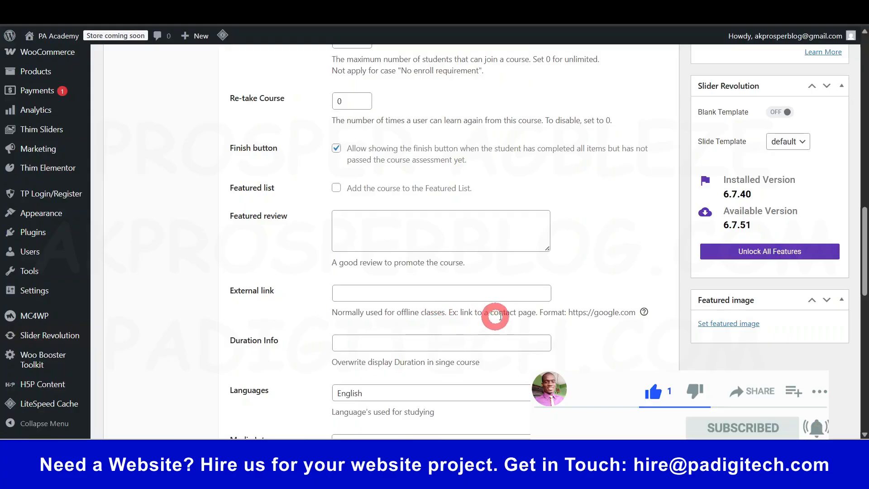
left_click(391, 291)
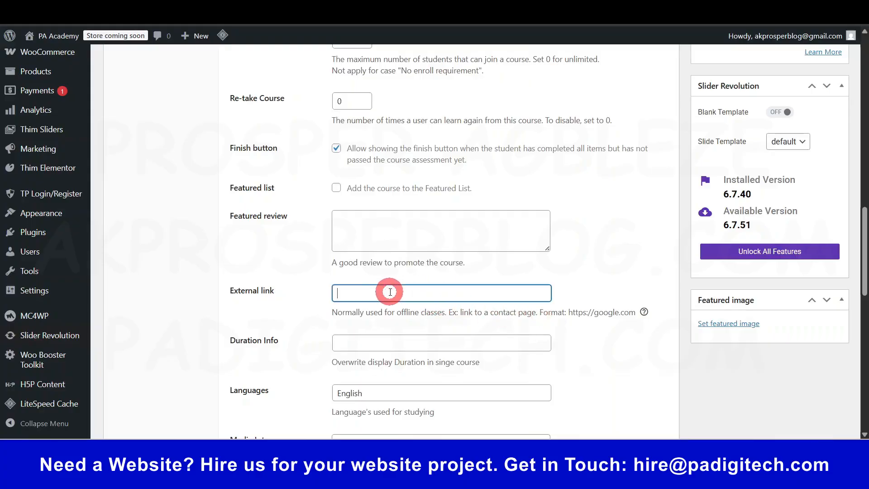
left_click(312, 319)
scroll(308, 322, "down", 3)
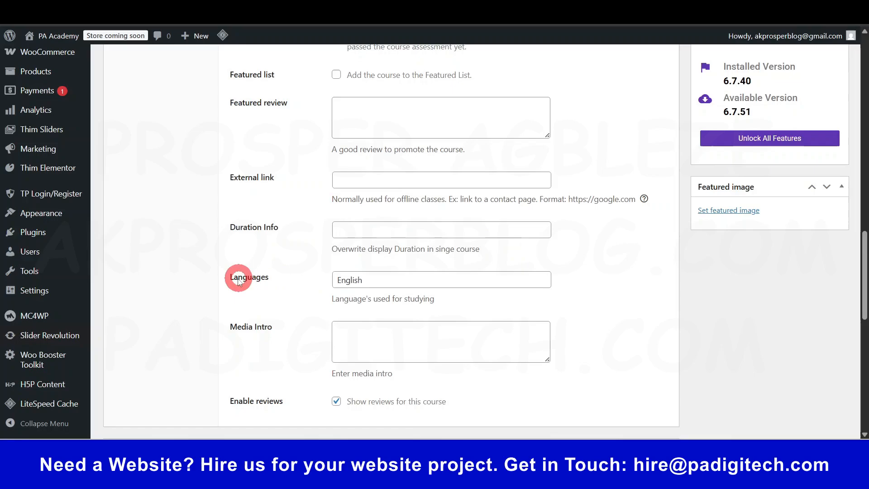
left_click(410, 280)
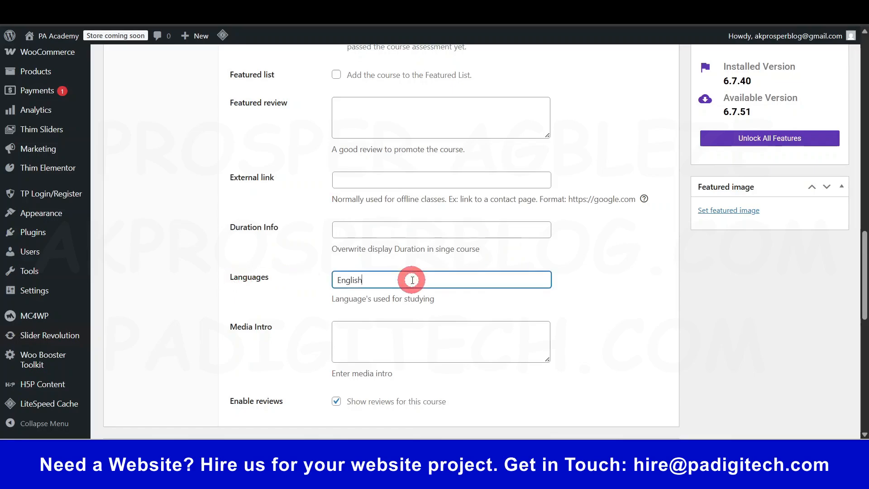
scroll(358, 282, "down", 3)
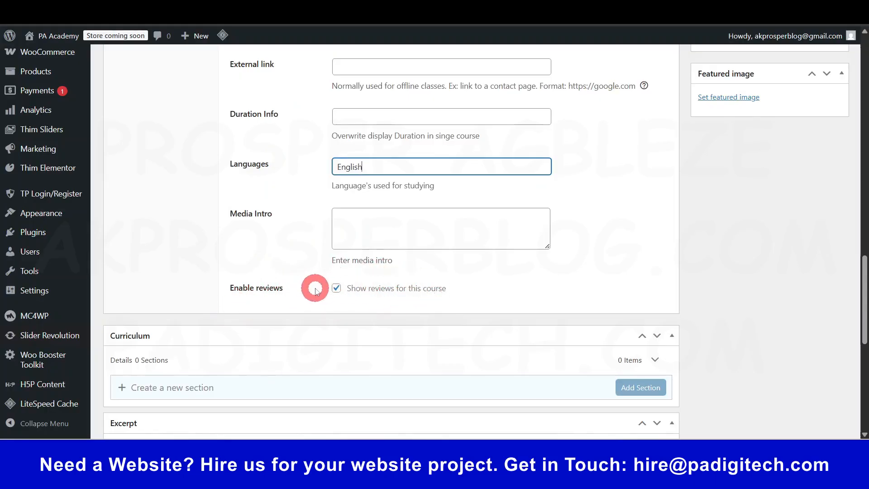
- Examine the offline course settings for enabling the feature, number of lessons, delivery type and address
scroll(315, 290, "up", 15)
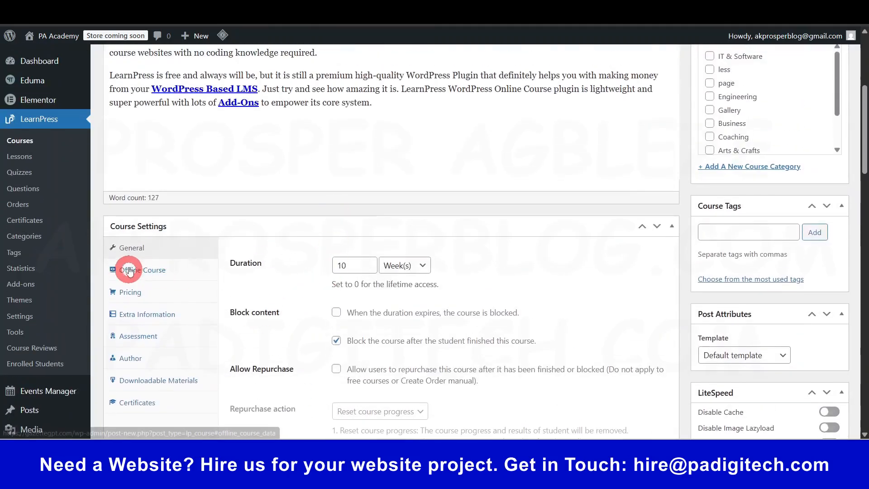
scroll(236, 272, "down", 1)
left_click(145, 217)
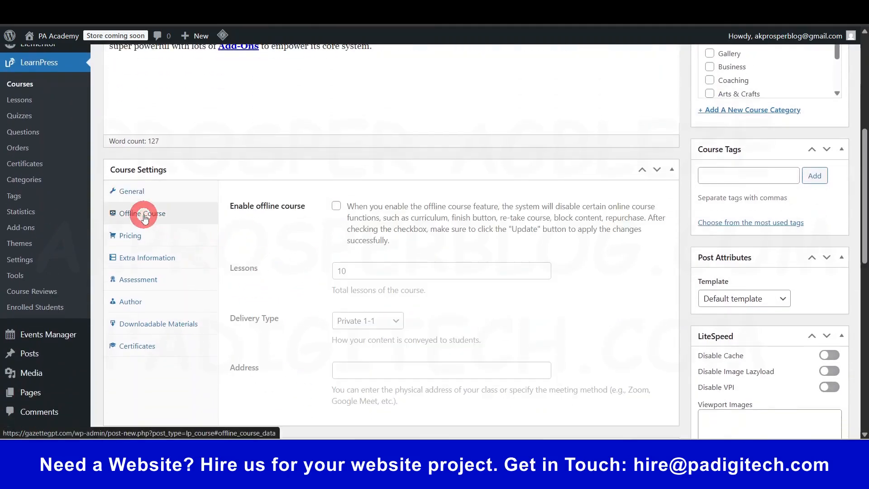
scroll(147, 216, "down", 2)
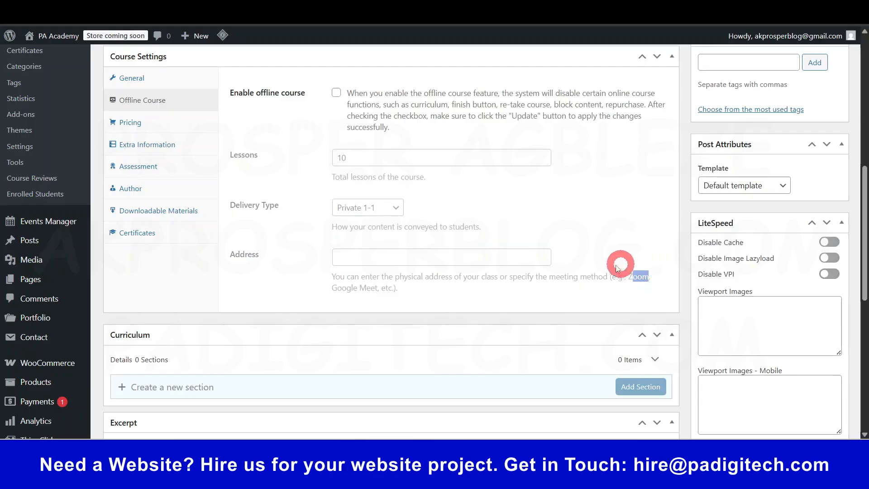
left_click(601, 270)
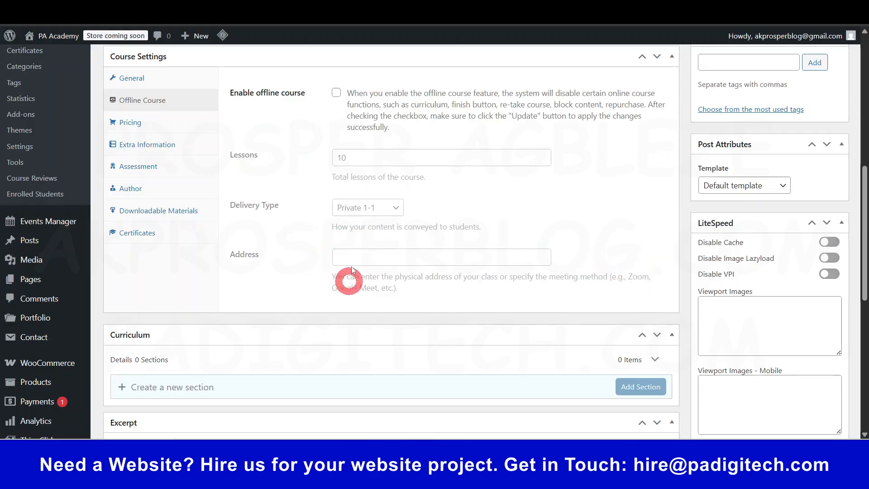
- Set the course's regular price to 50 USD and its sale price to 35 USD
left_click(130, 124)
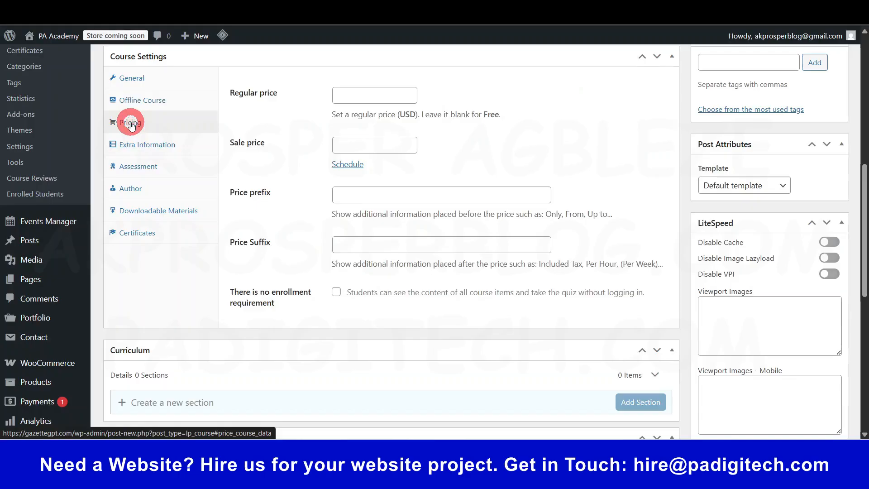
scroll(131, 138, "up", 1)
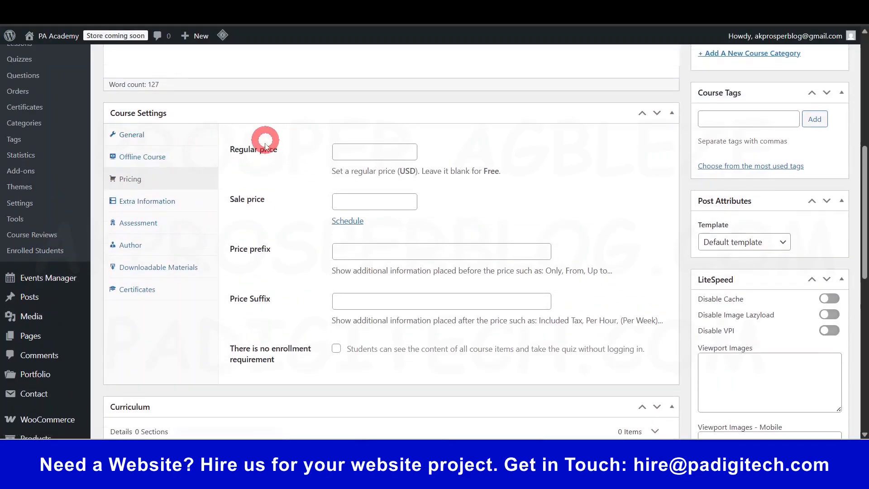
left_click(362, 151)
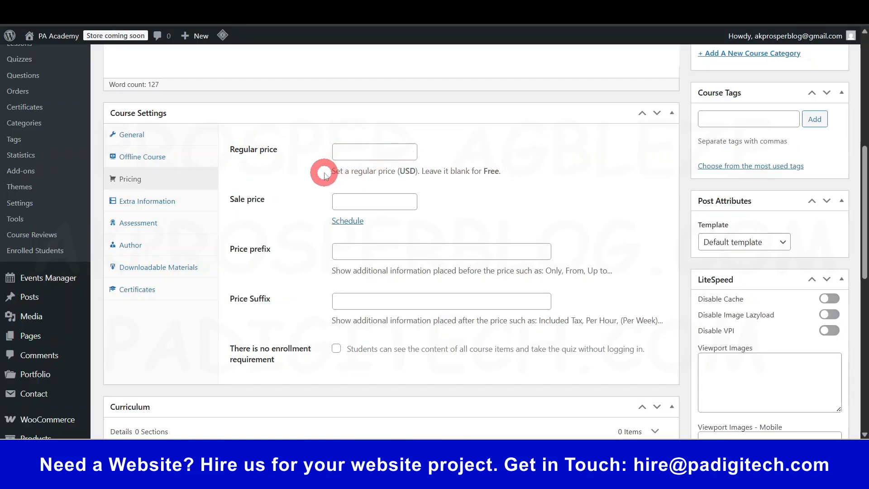
left_click_drag(330, 171, 424, 178)
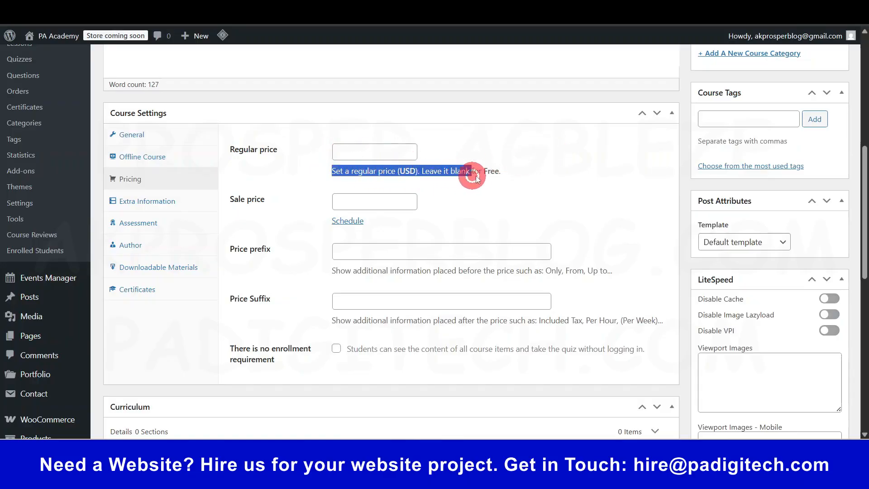
left_click(534, 166)
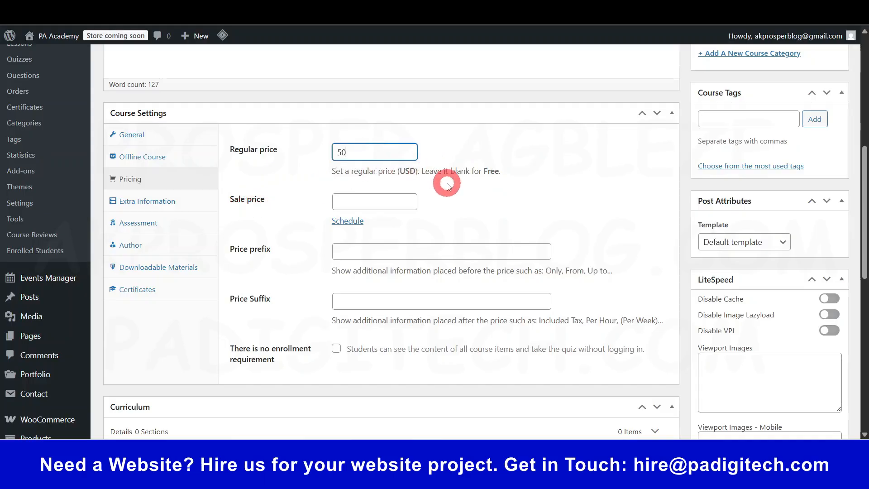
left_click(379, 203)
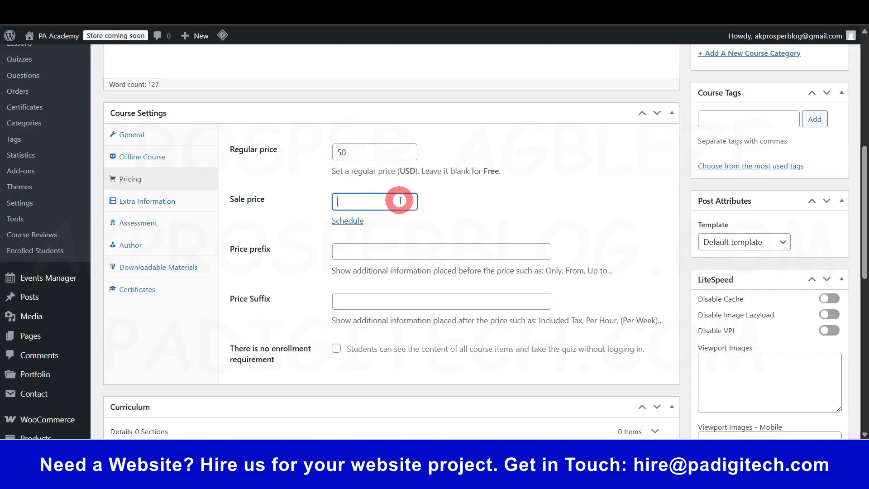
type("35")
left_click(509, 196)
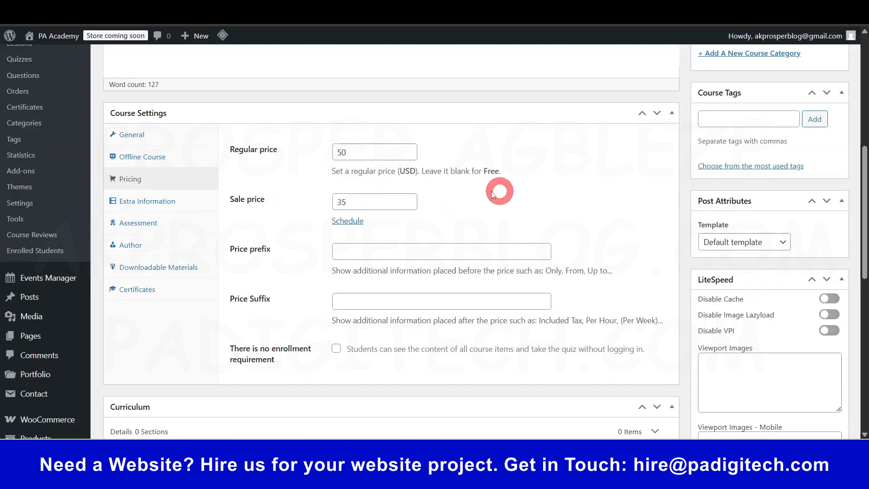
- Examine the start and end date scheduling options for the sale price, and cancel the schedule
left_click(347, 221)
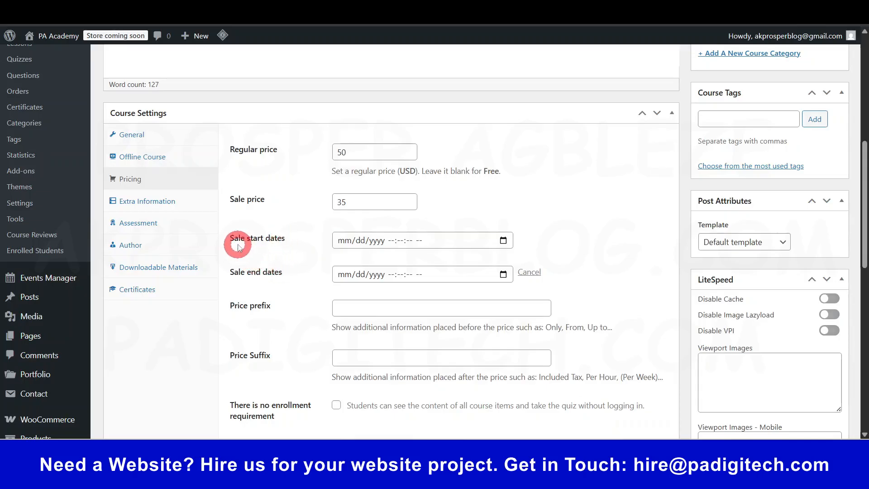
left_click_drag(234, 239, 282, 242)
left_click_drag(246, 272, 268, 276)
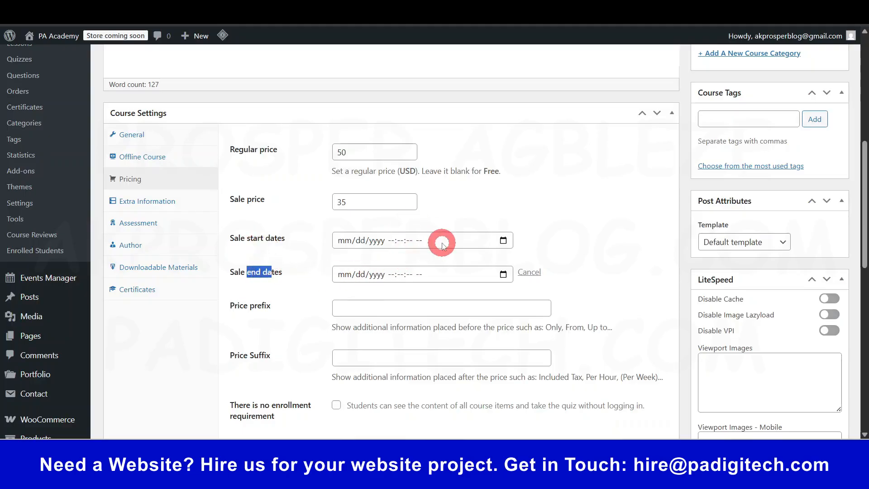
left_click(530, 273)
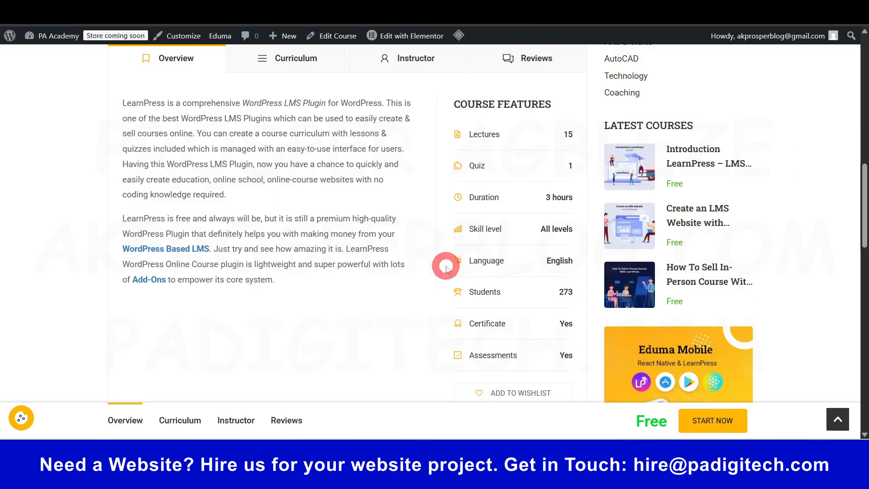
- Open the site's course list and examine how price prefixes and suffixes appear beside the course prices
scroll(446, 261, "up", 10)
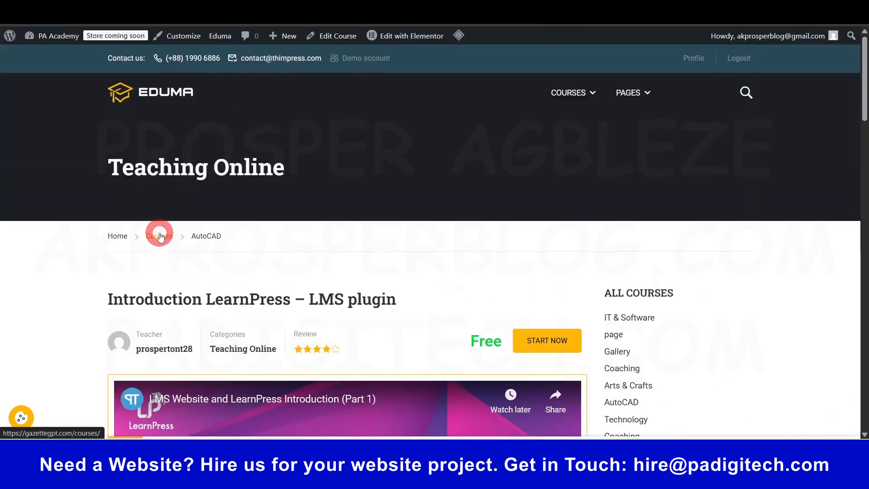
scroll(452, 248, "down", 3)
left_click(500, 16)
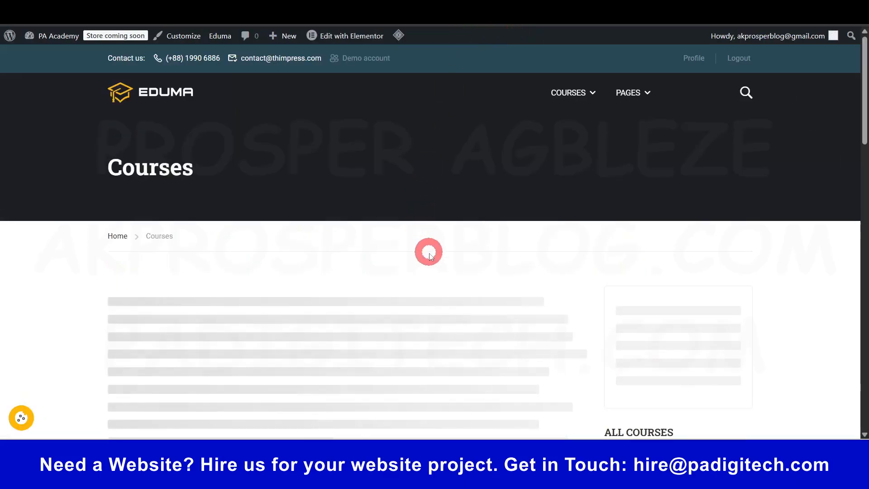
scroll(434, 258, "down", 3)
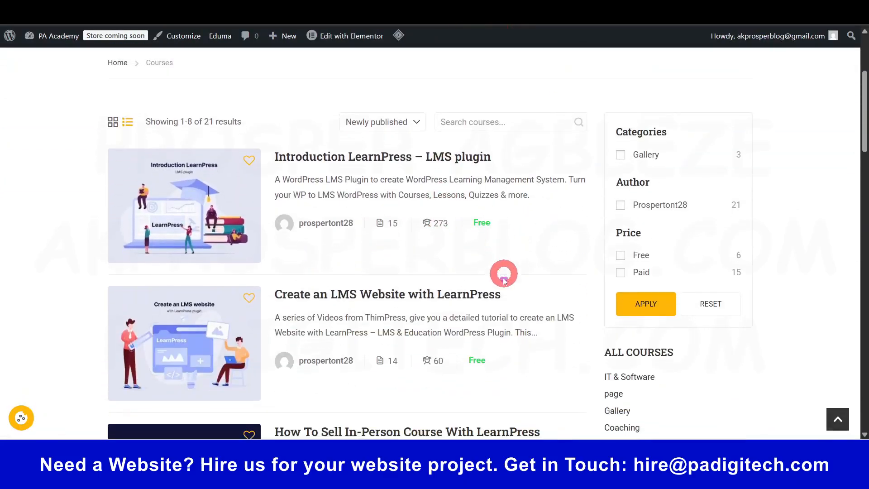
scroll(507, 253, "down", 6)
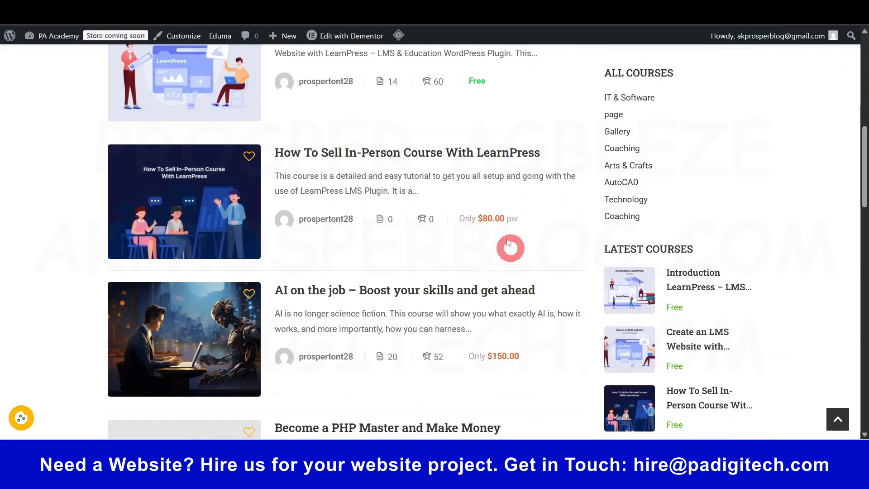
left_click_drag(455, 225, 478, 223)
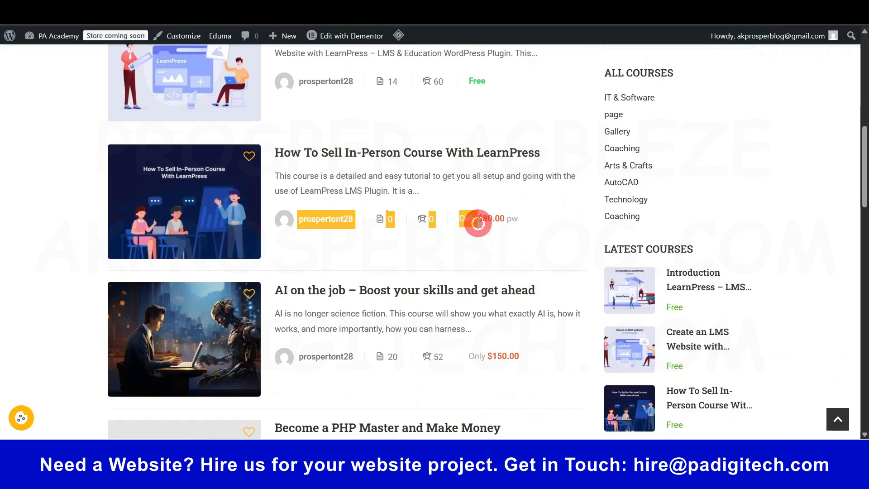
left_click(479, 246)
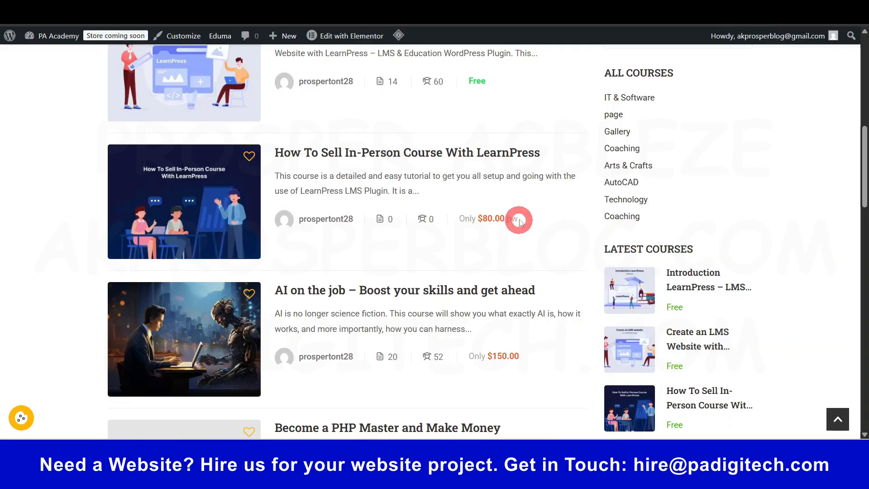
scroll(530, 226, "down", 3)
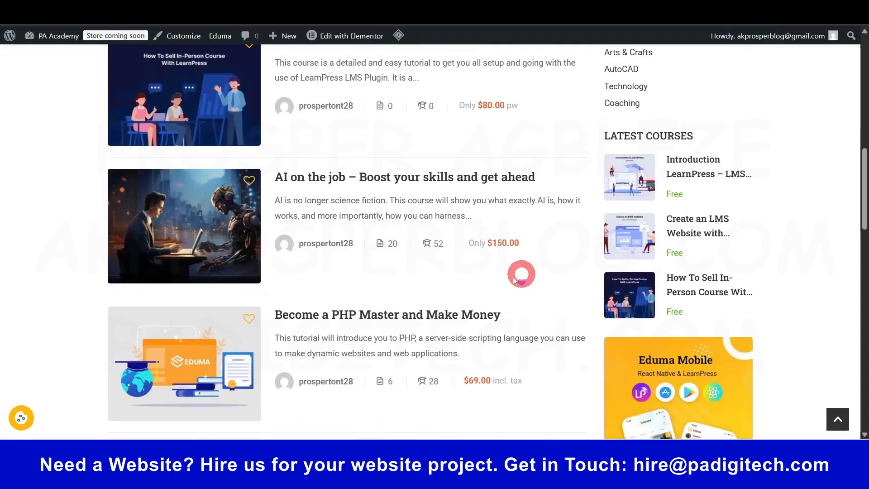
scroll(498, 276, "down", 1)
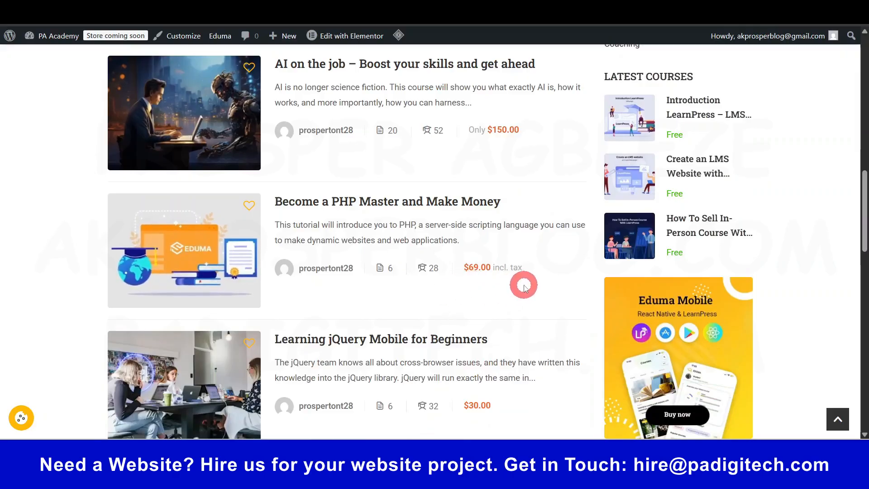
left_click_drag(521, 269, 499, 268)
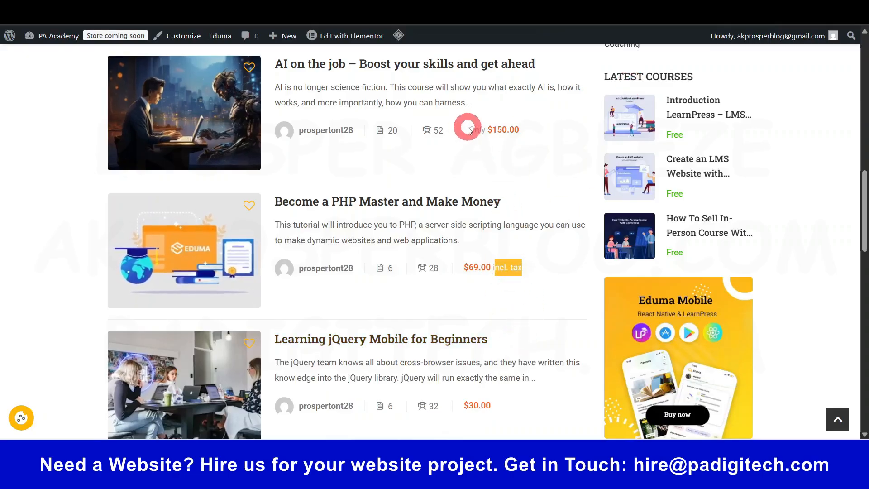
- Examine how the regular and sale prices are displayed for the discounted photography course in the course list
scroll(507, 181, "down", 5)
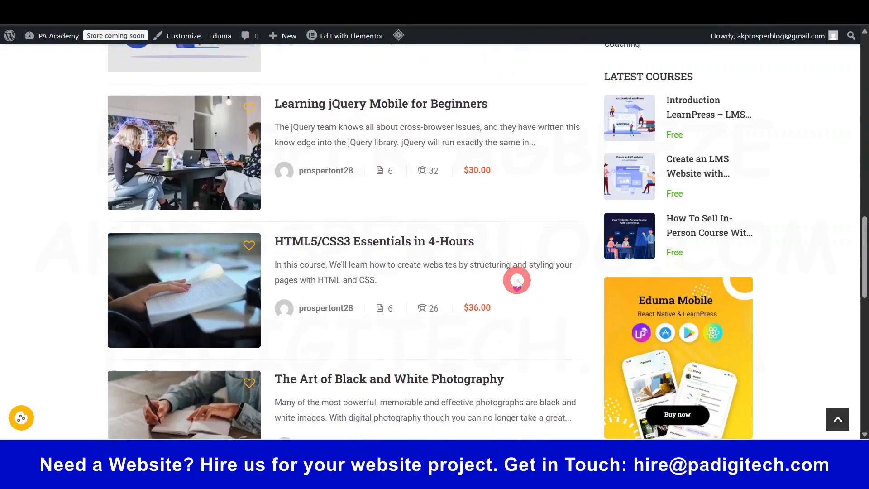
scroll(517, 279, "down", 7)
scroll(516, 280, "up", 8)
scroll(517, 275, "up", 6)
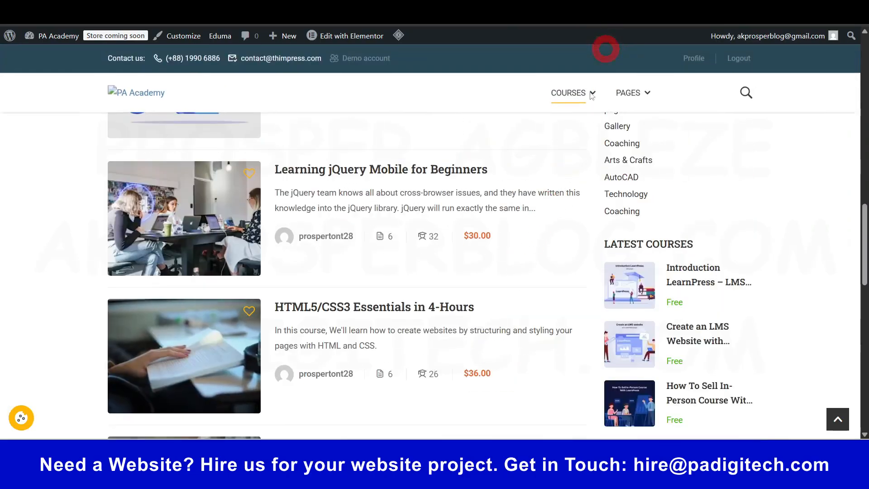
scroll(494, 353, "down", 6)
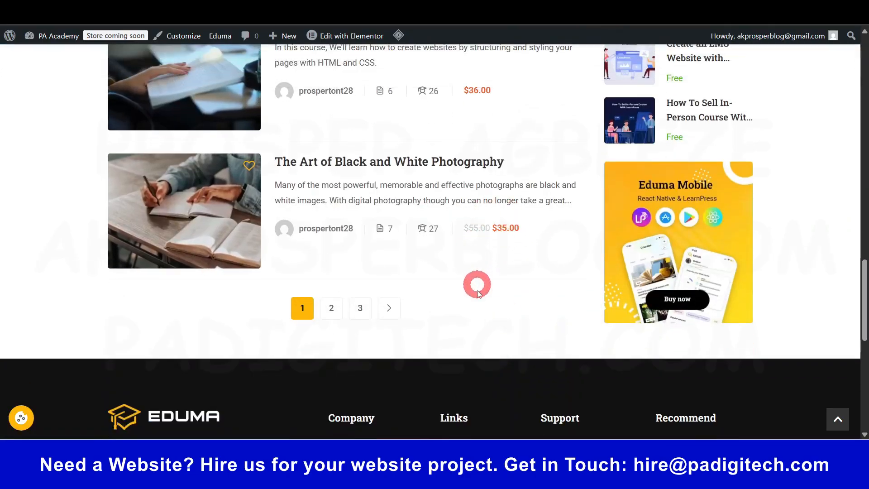
left_click_drag(470, 230, 497, 226)
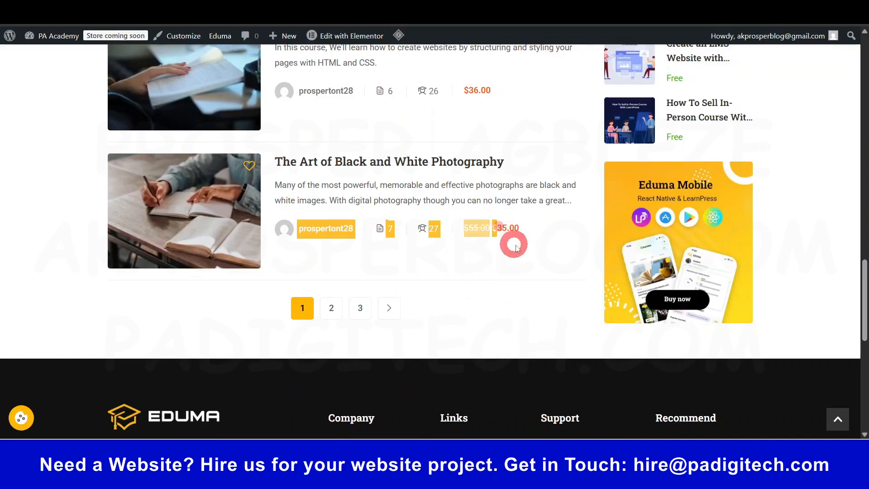
left_click(529, 237)
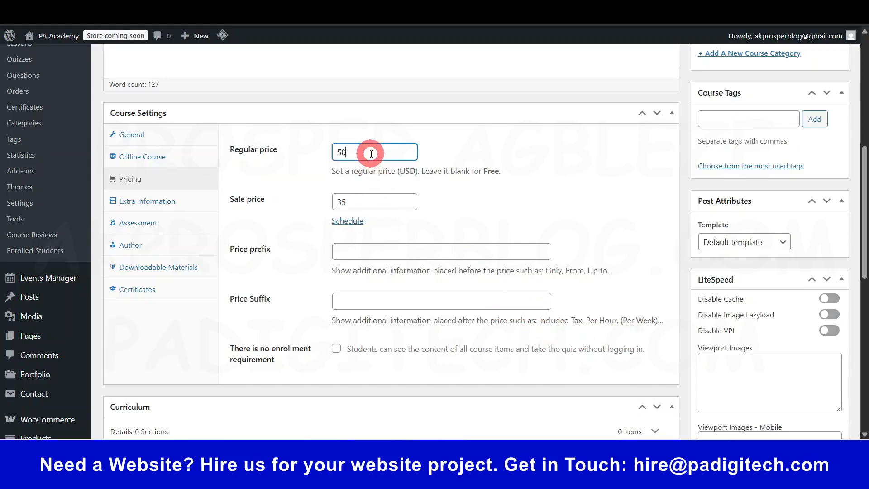
- Clear the new course's regular price and sale price
key("BackSpace")
left_click(374, 202)
key("BackSpace")
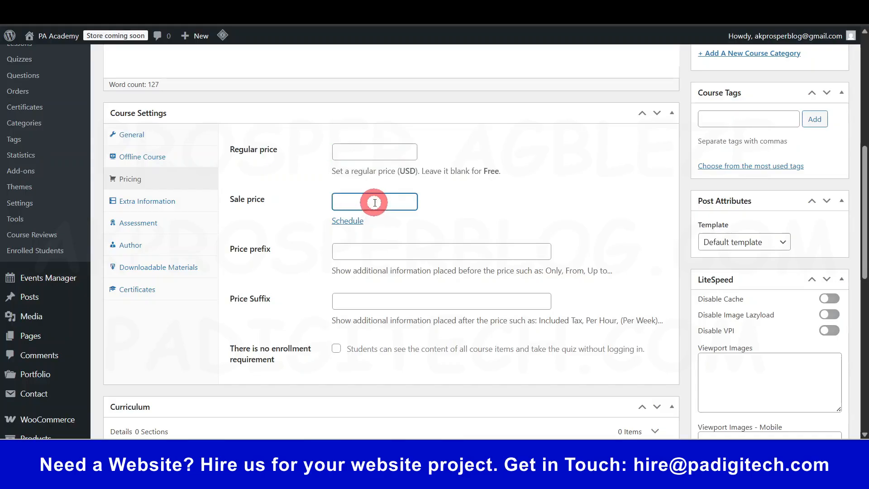
- Open the course's extra information settings and examine the Requirements option
scroll(435, 260, "down", 3)
scroll(407, 217, "up", 5)
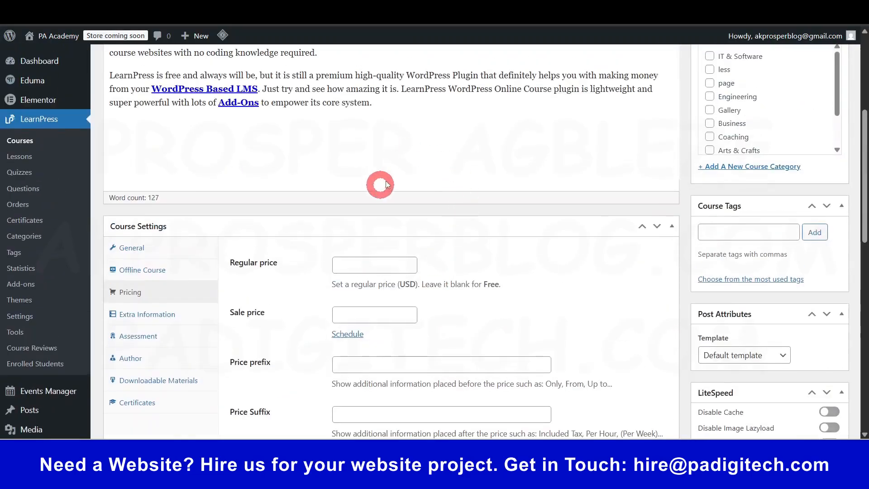
scroll(385, 183, "down", 3)
left_click(155, 207)
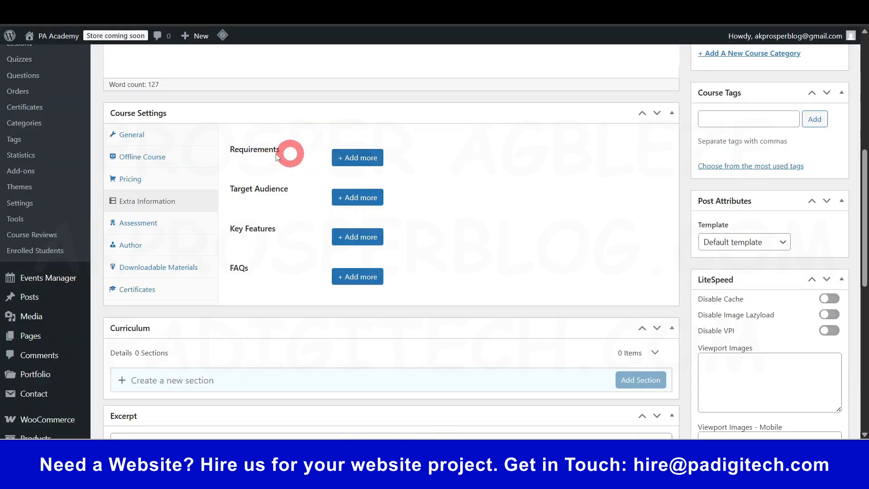
left_click_drag(281, 149, 226, 151)
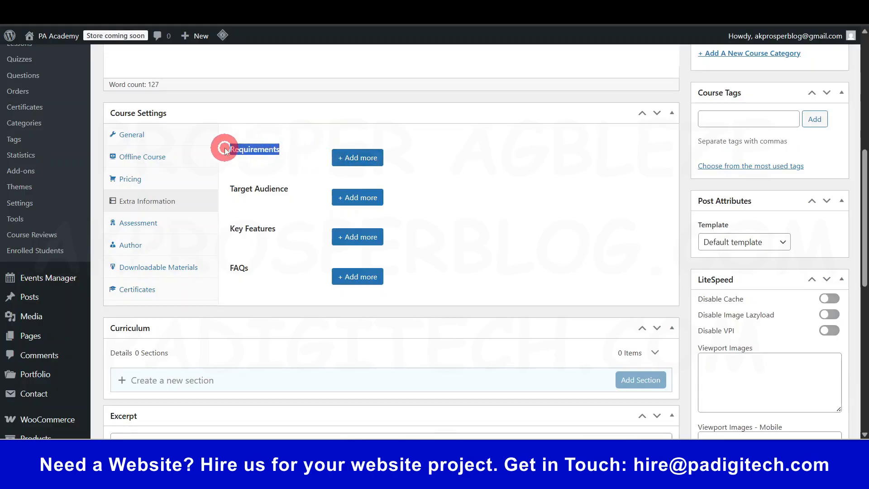
- Try adding four blank requirement entries to the course, and remove them all
left_click(365, 164)
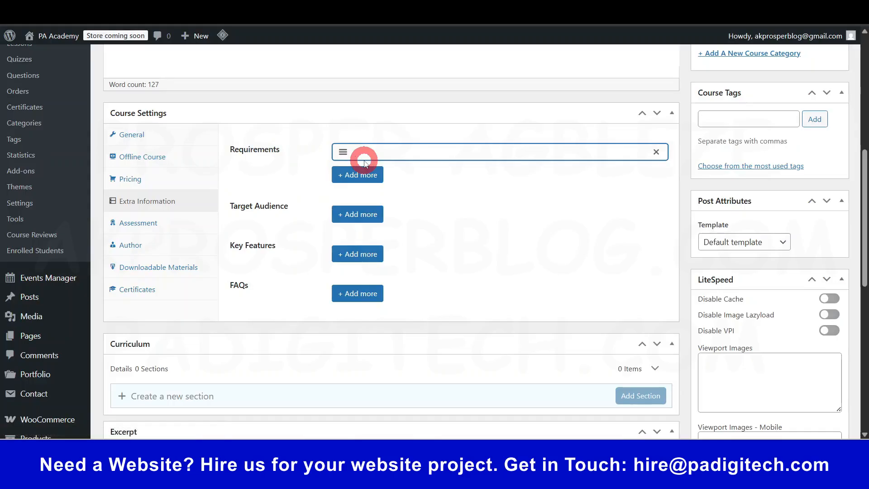
left_click(360, 181)
left_click(358, 199)
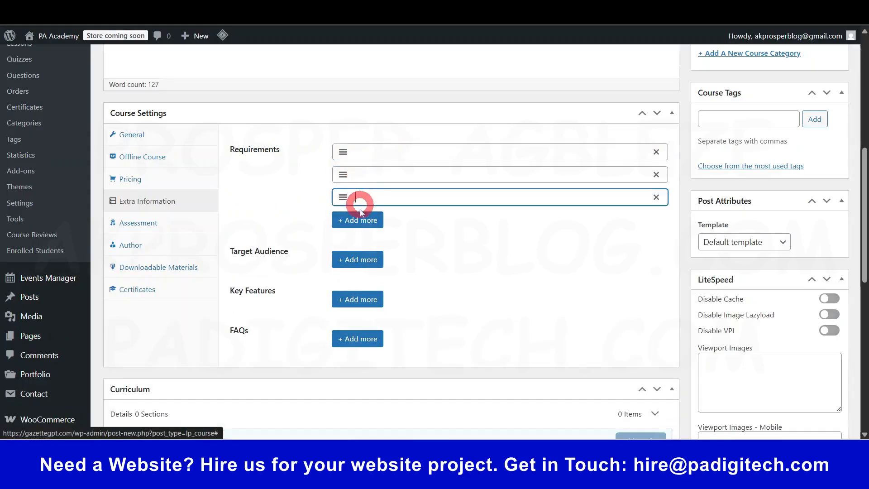
left_click(357, 221)
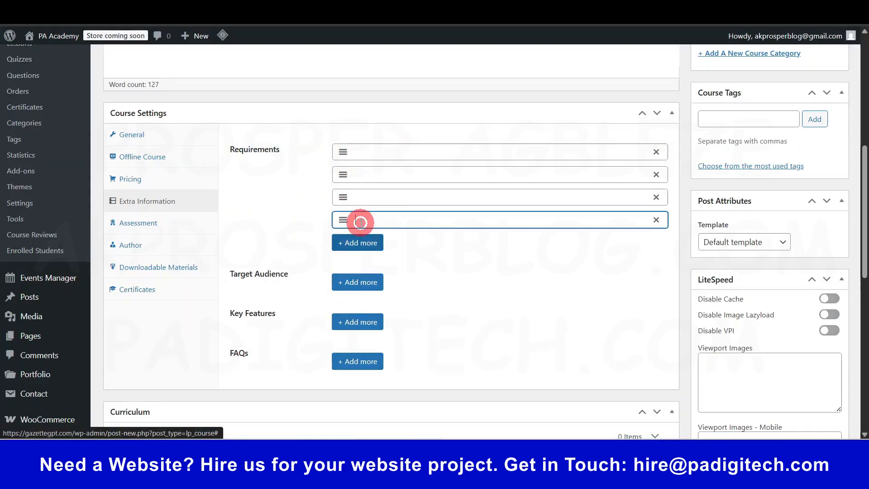
left_click(655, 220)
left_click(655, 197)
left_click(656, 175)
left_click(656, 151)
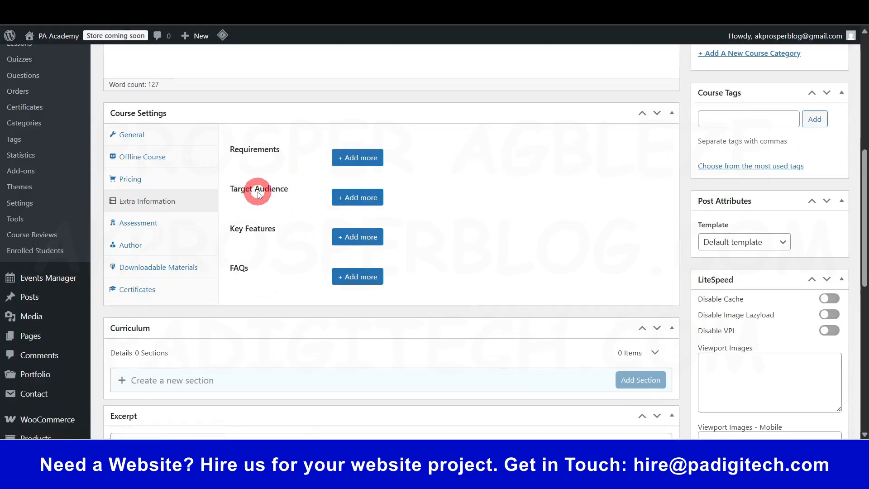
- Try adding two blank target audience entries to the course, and remove both
left_click(355, 197)
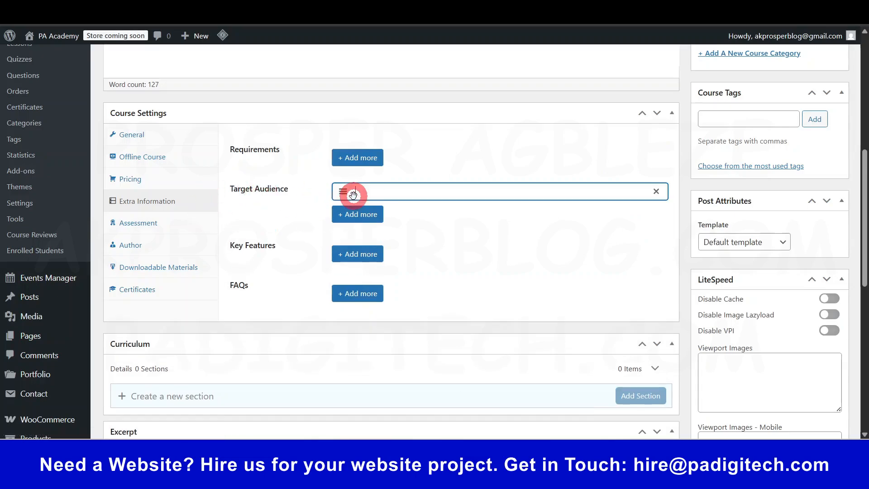
left_click(355, 218)
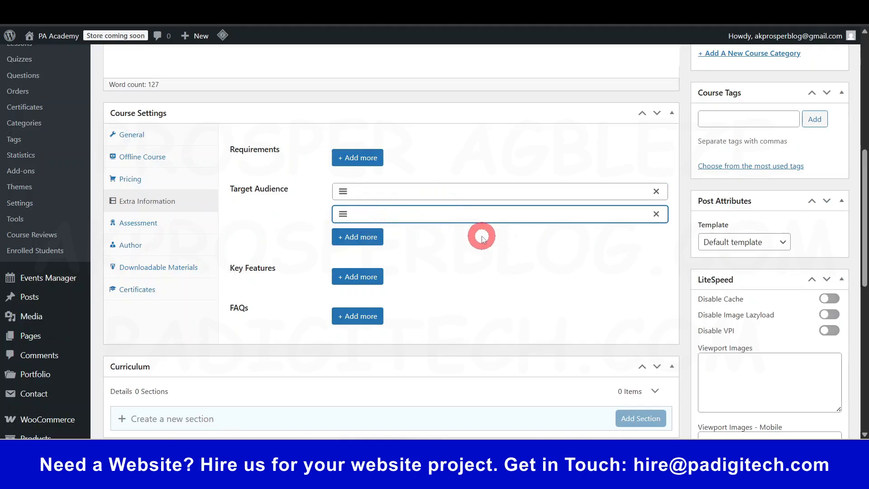
left_click(655, 214)
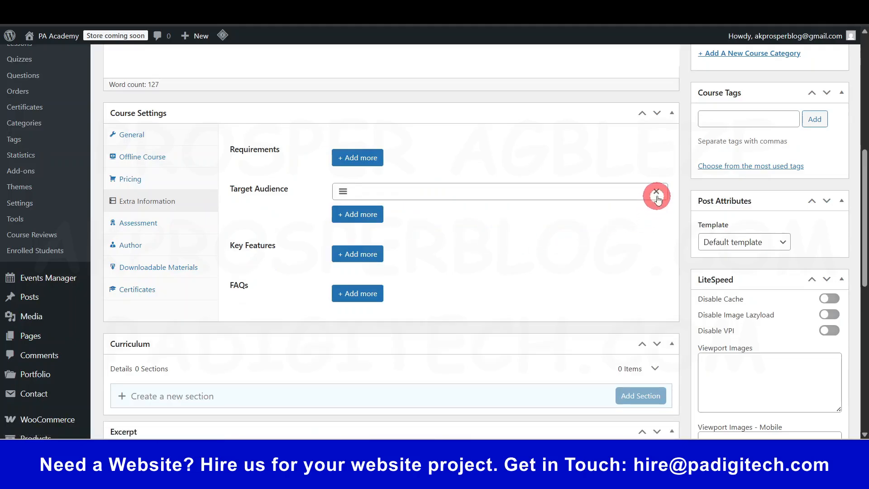
left_click(655, 191)
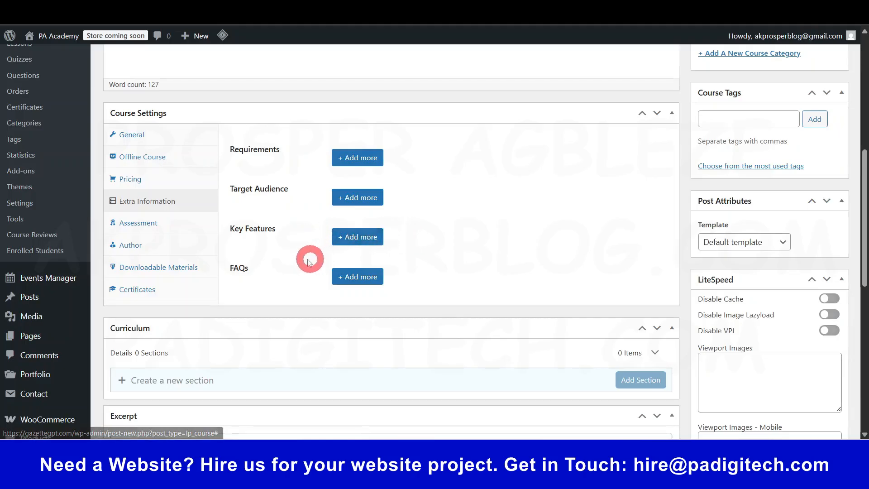
- Add a course FAQ titled "Will i get a certificate upon completion?" with the content "Yes."
left_click(359, 276)
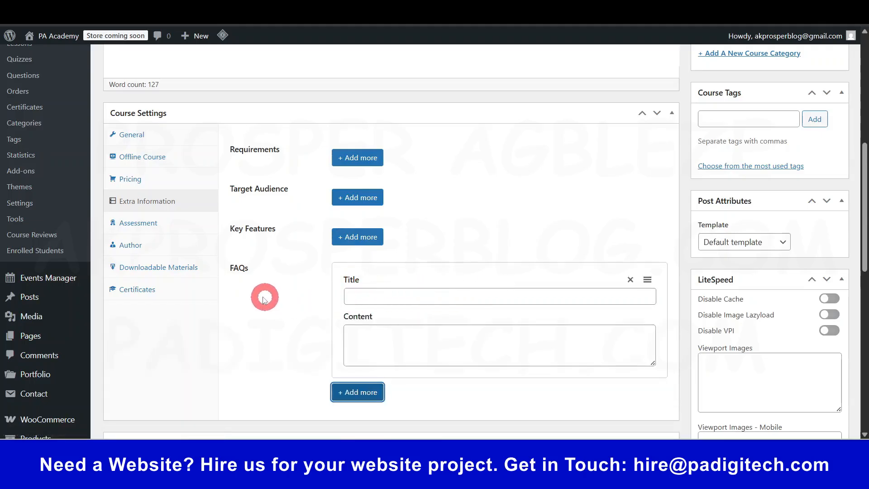
left_click(425, 295)
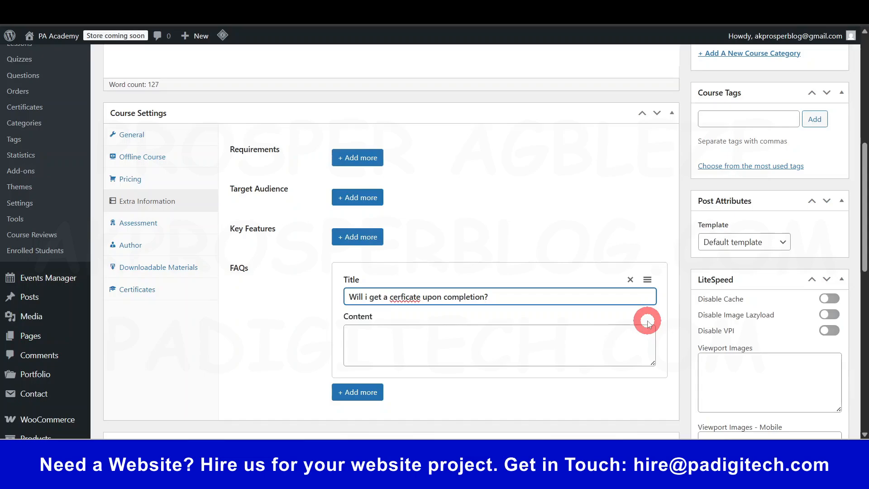
right_click(404, 300)
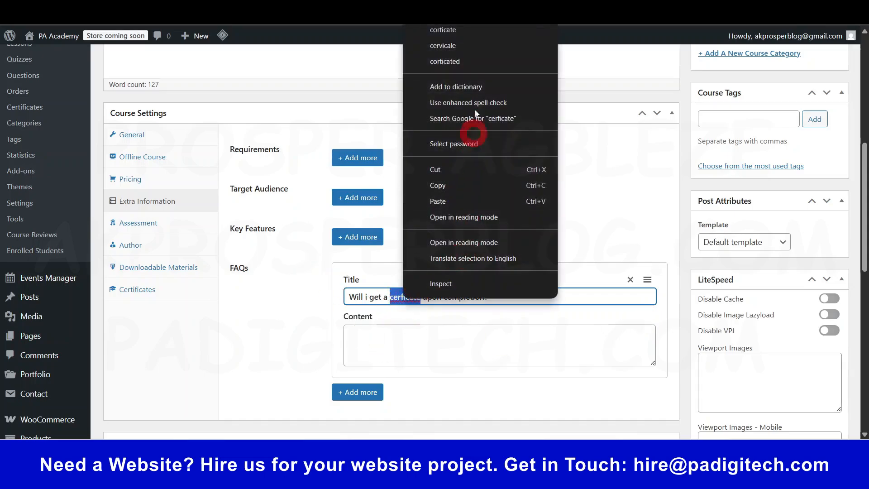
left_click(388, 299)
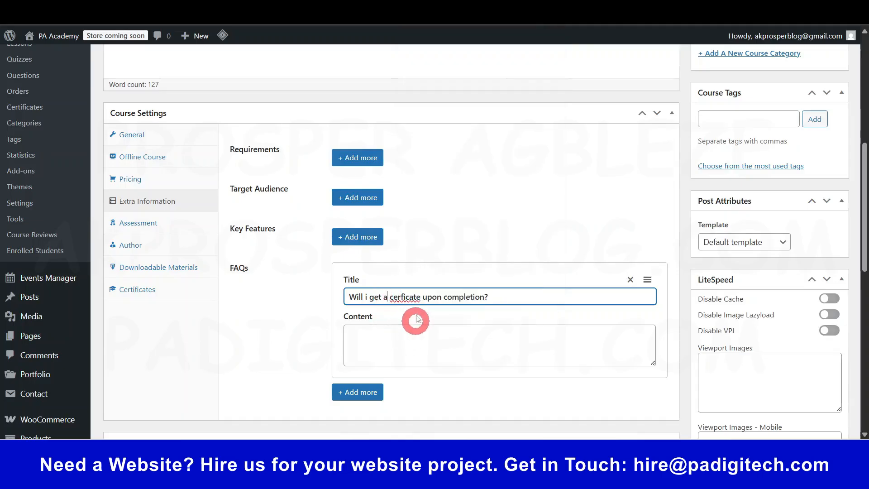
left_click(403, 296)
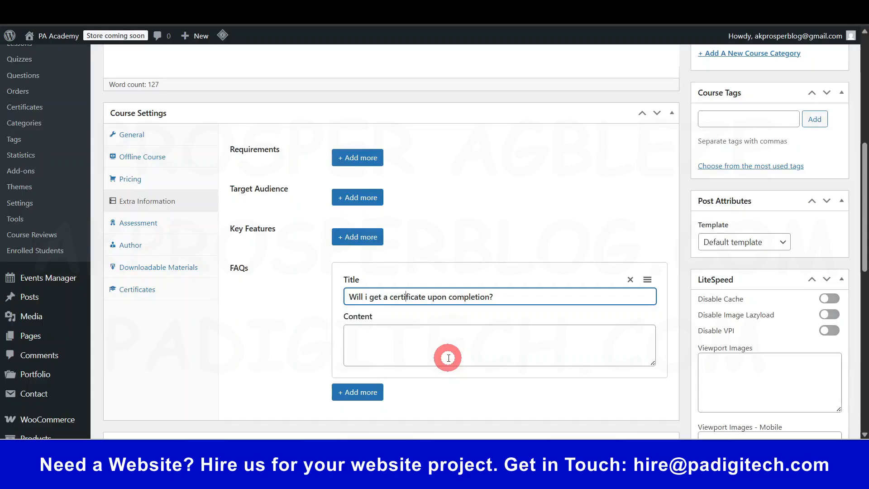
left_click(416, 334)
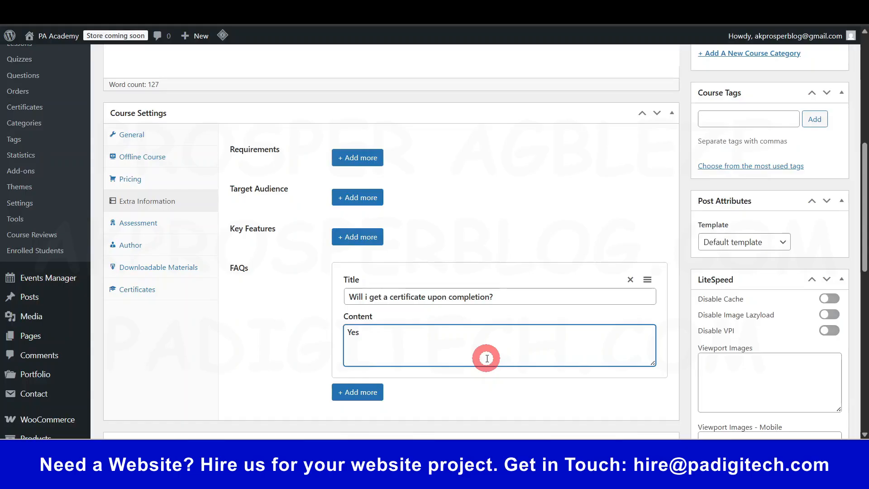
type("Yes.")
- Add a second, blank FAQ entry below the certificate question
left_click(356, 392)
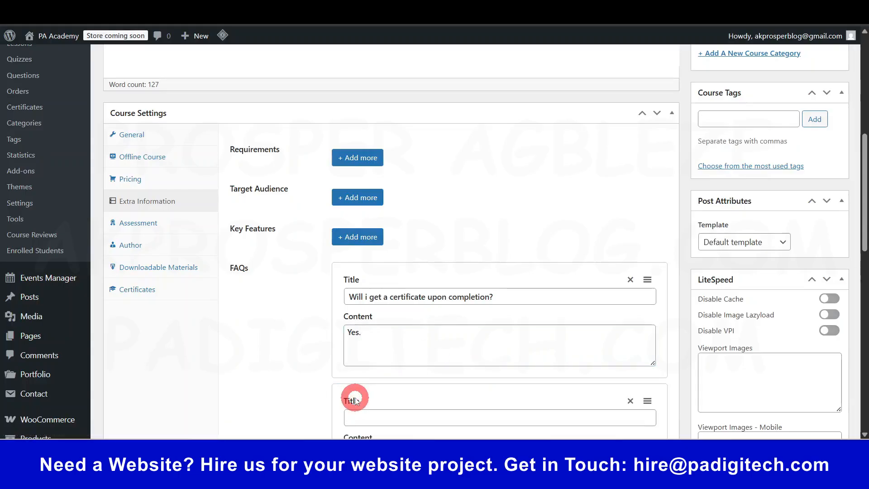
scroll(432, 304, "down", 3)
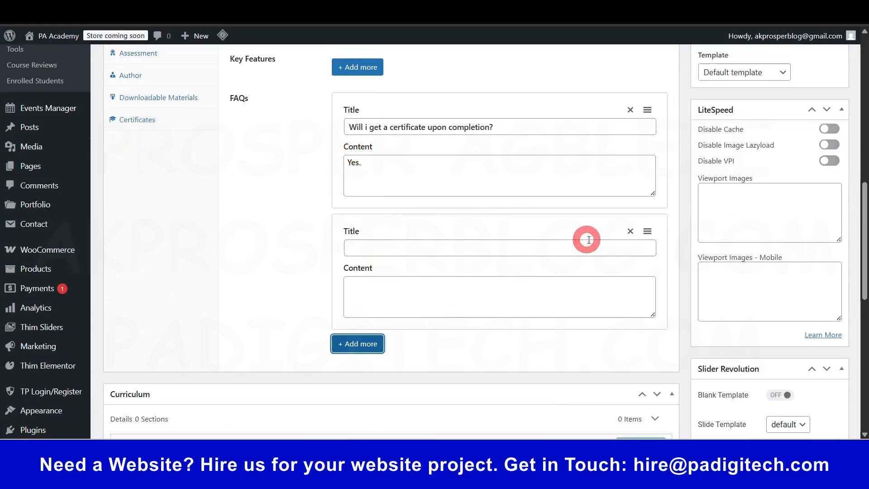
mouse_move(647, 231)
left_mouse_down()
mouse_move(644, 116)
mouse_move(652, 287)
mouse_move(647, 226)
left_mouse_up()
scroll(281, 232, "up", 5)
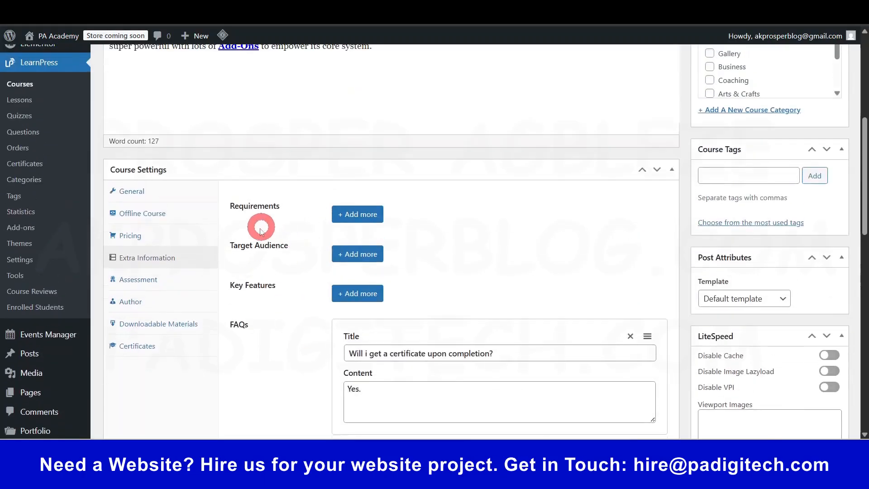
- Review the course's assessment settings, including the explanations of the evaluation methods and the passing grade
scroll(471, 236, "down", 3)
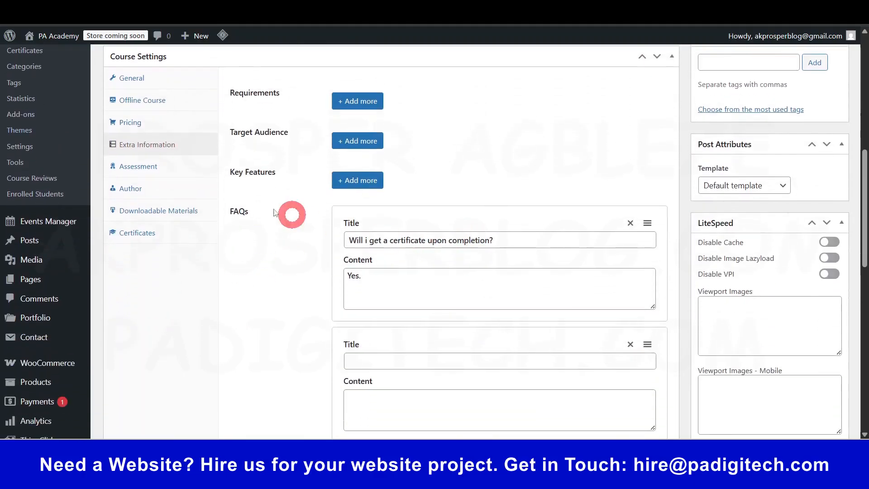
left_click(138, 166)
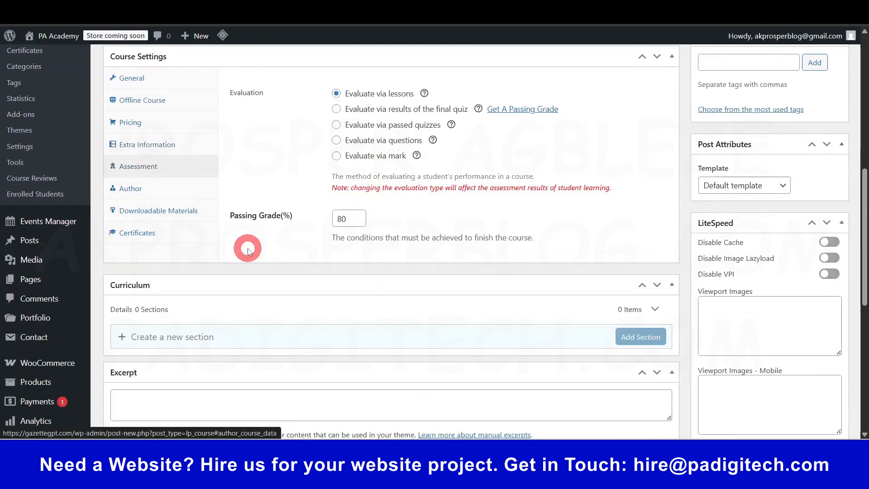
scroll(454, 266, "up", 1)
scroll(455, 267, "up", 1)
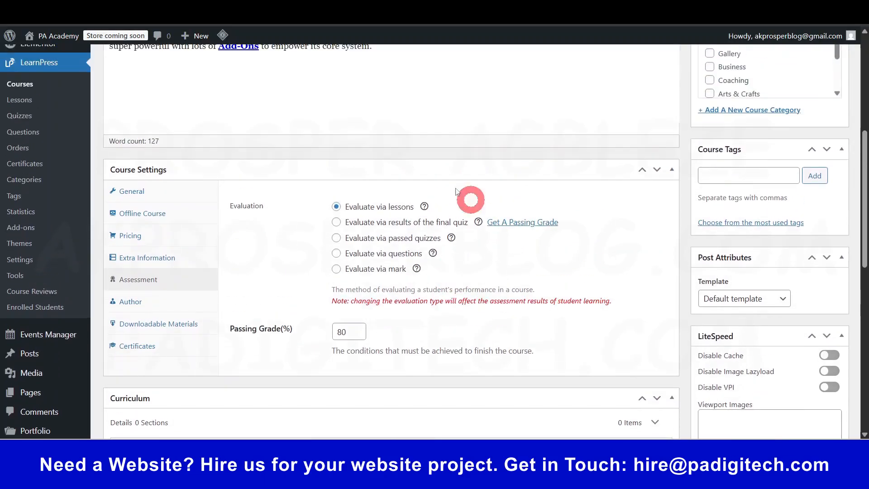
left_click_drag(231, 211, 352, 209)
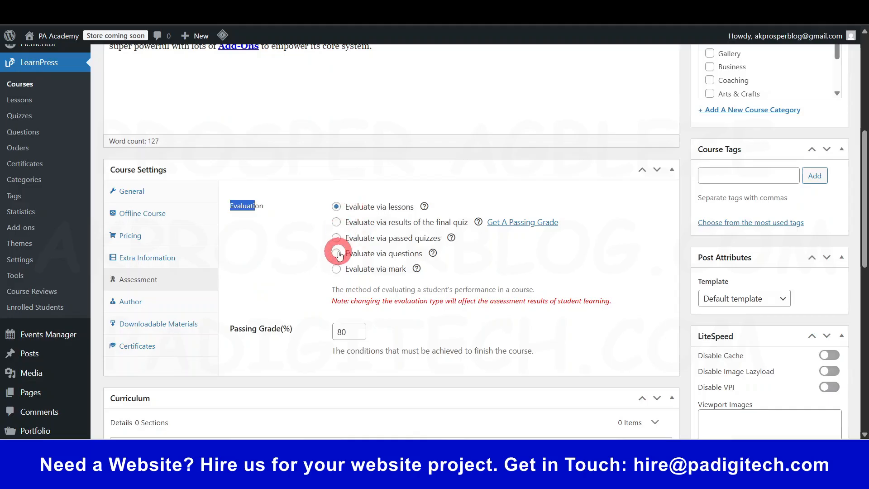
left_click(296, 235)
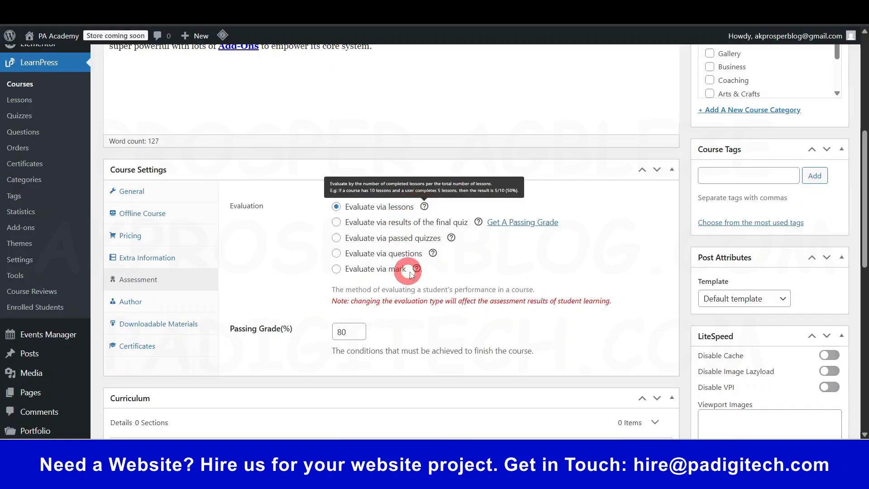
mouse_move(451, 240)
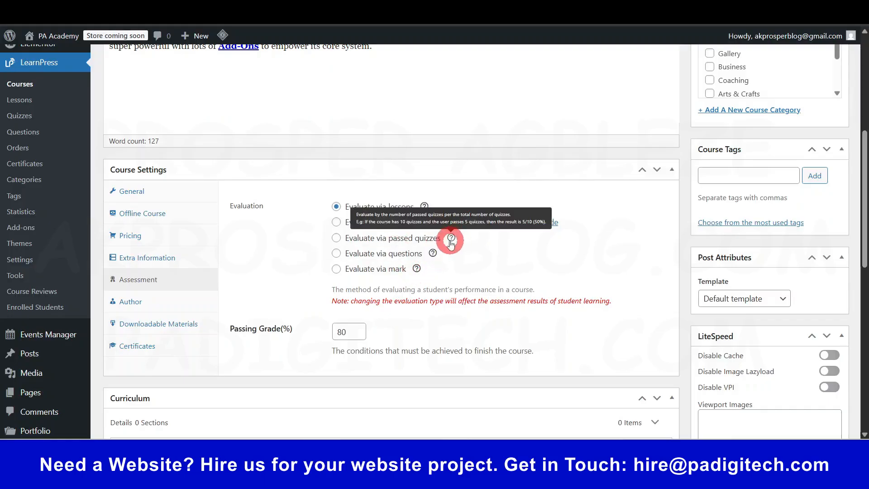
mouse_move(432, 254)
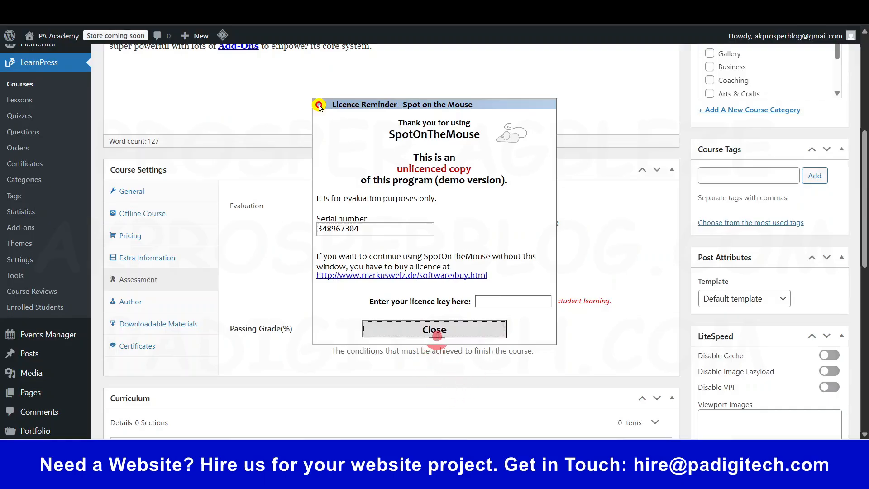
left_click(379, 208)
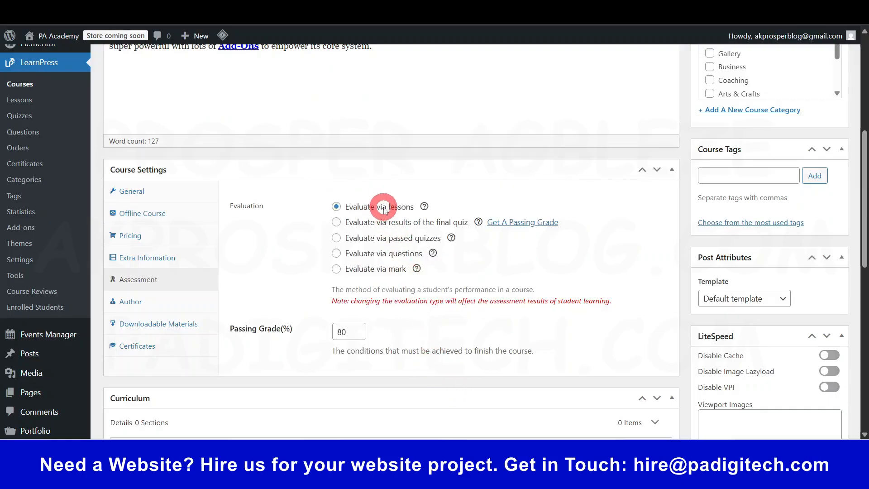
mouse_move(425, 208)
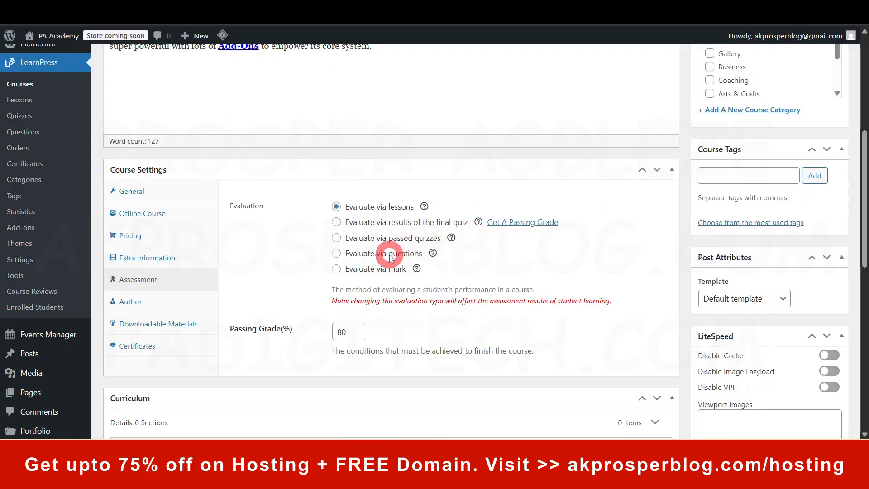
mouse_move(416, 268)
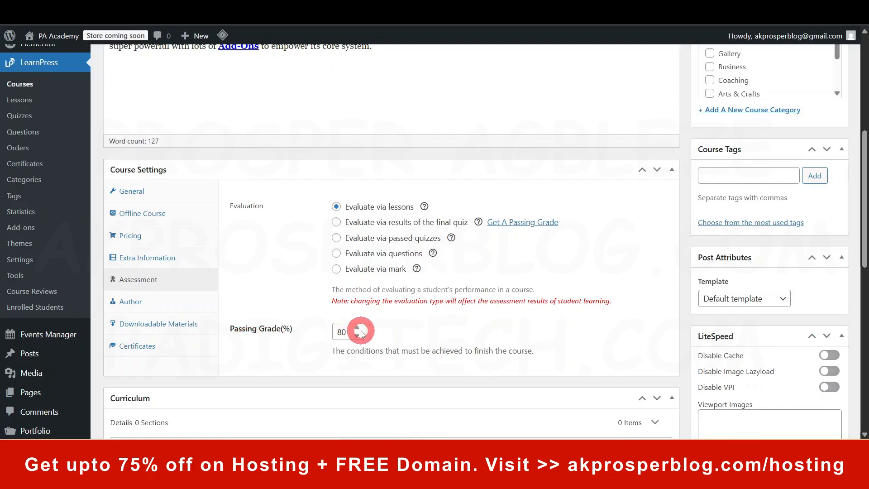
scroll(480, 328, "down", 3)
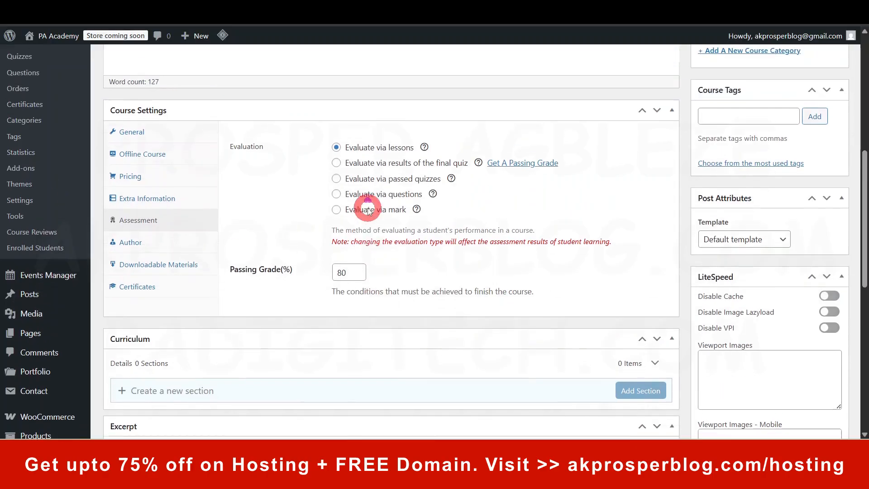
scroll(370, 213, "up", 1)
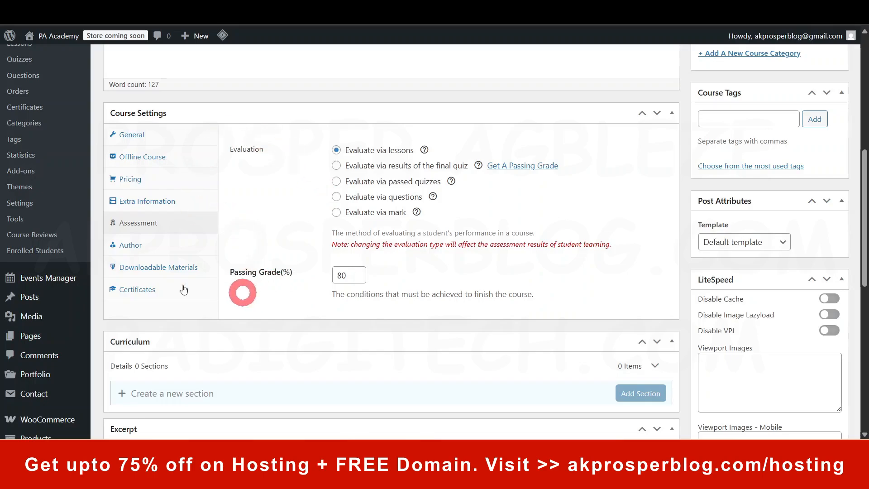
- Check the course's author setting and the authors available for selection
left_click(145, 244)
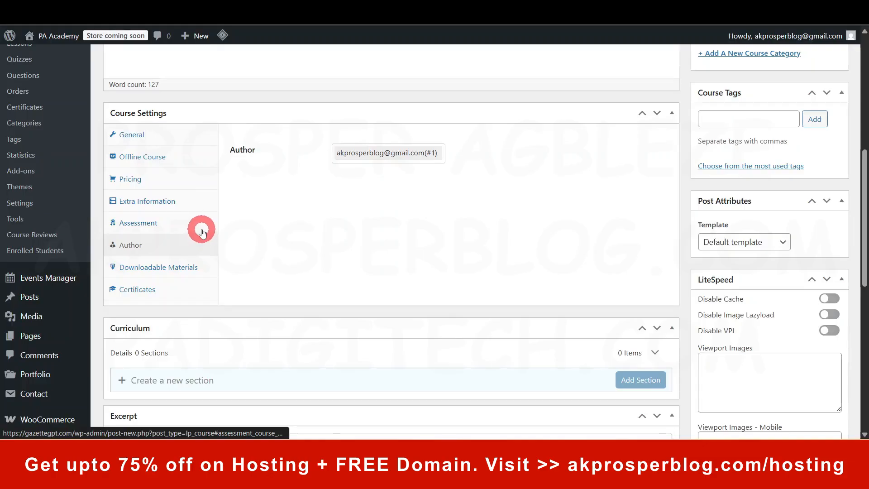
left_click(403, 157)
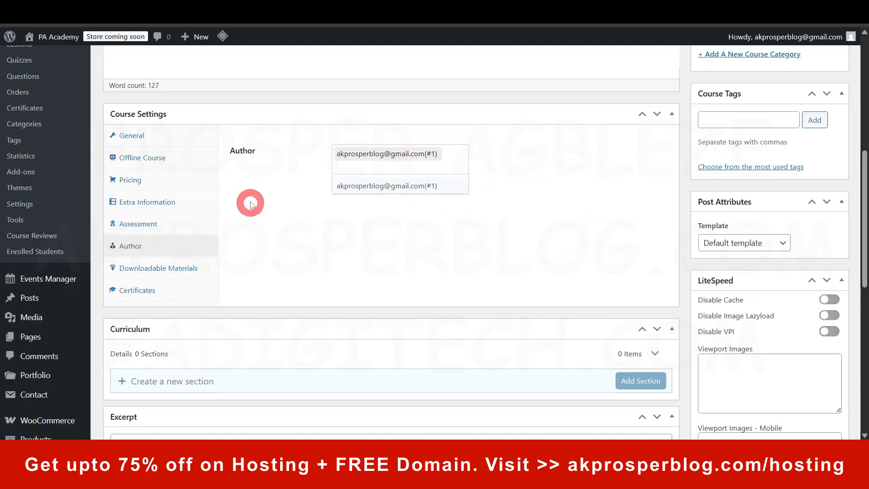
left_click(397, 159)
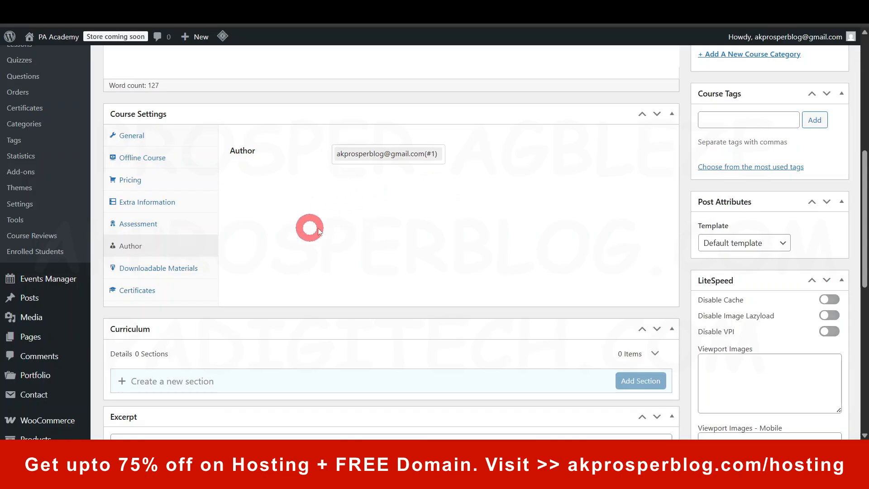
- Review the downloadable materials settings for the upload limits on file count, file size and allowed file types
left_click(158, 271)
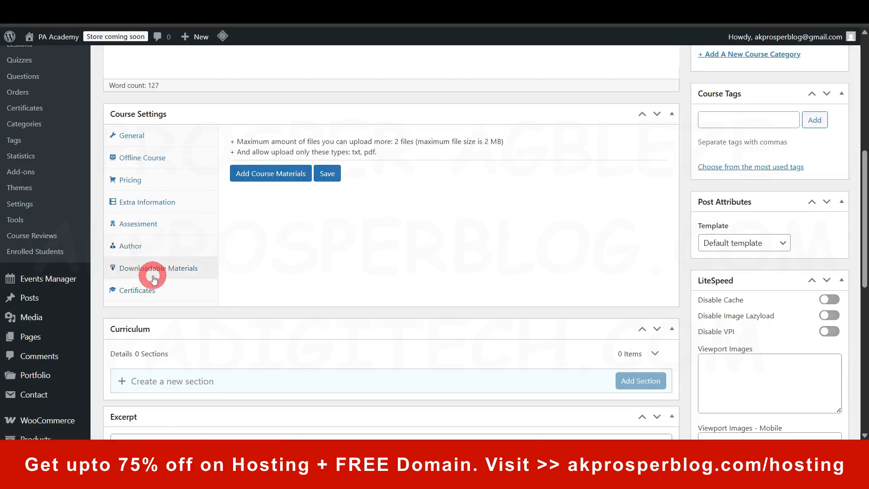
left_click(261, 175)
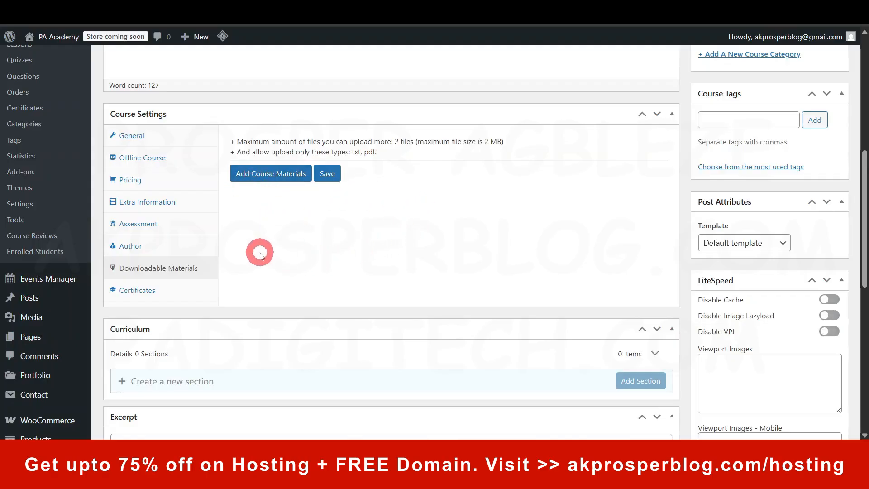
scroll(362, 255, "up", 3)
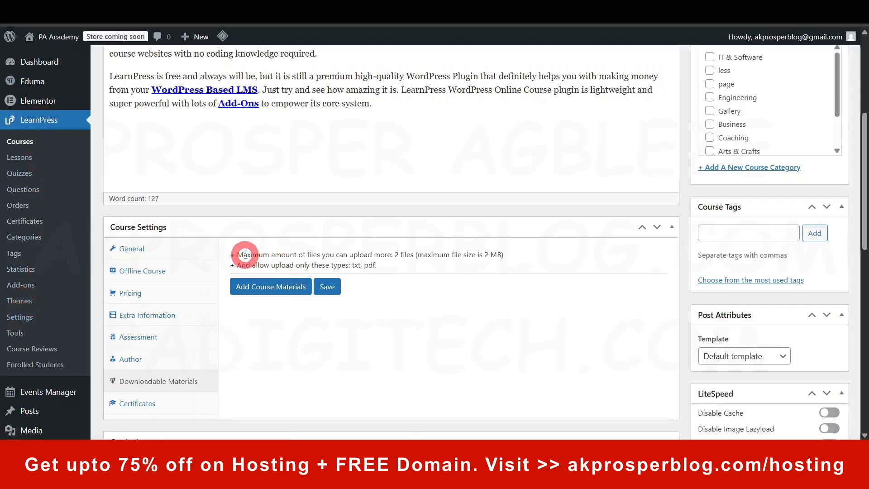
left_click_drag(240, 254, 401, 252)
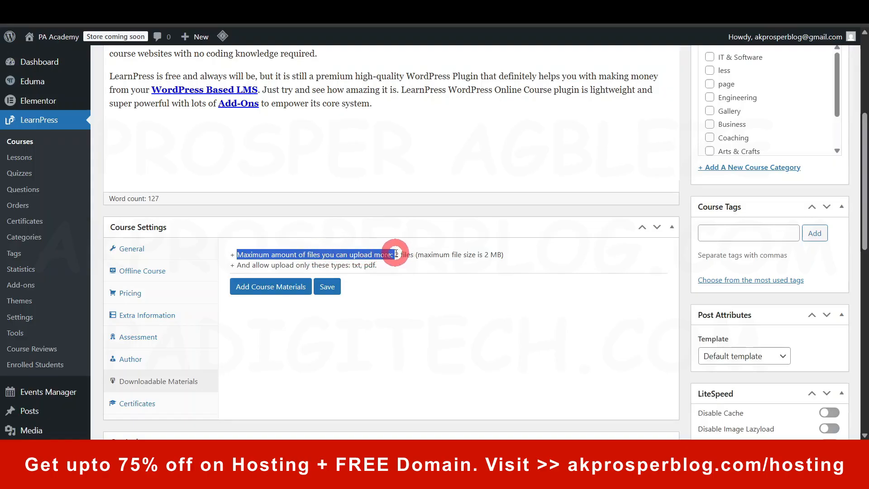
left_click_drag(456, 254, 504, 253)
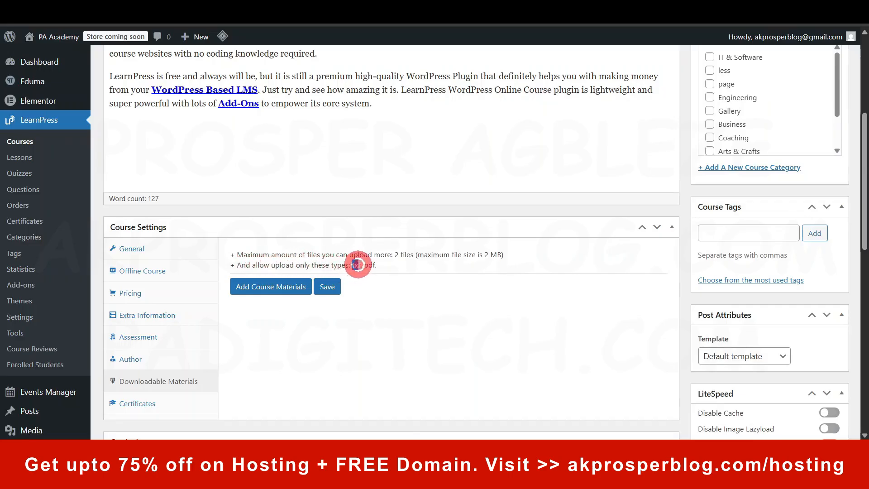
left_click_drag(354, 264, 375, 265)
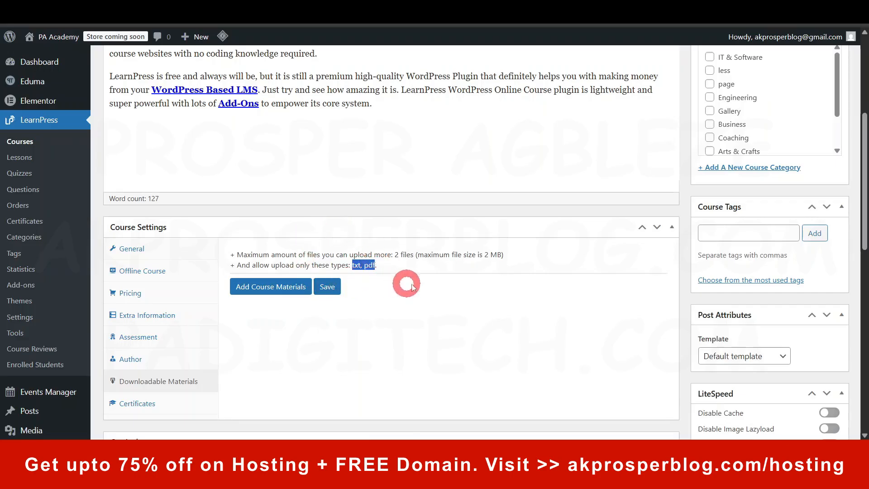
left_click(462, 270)
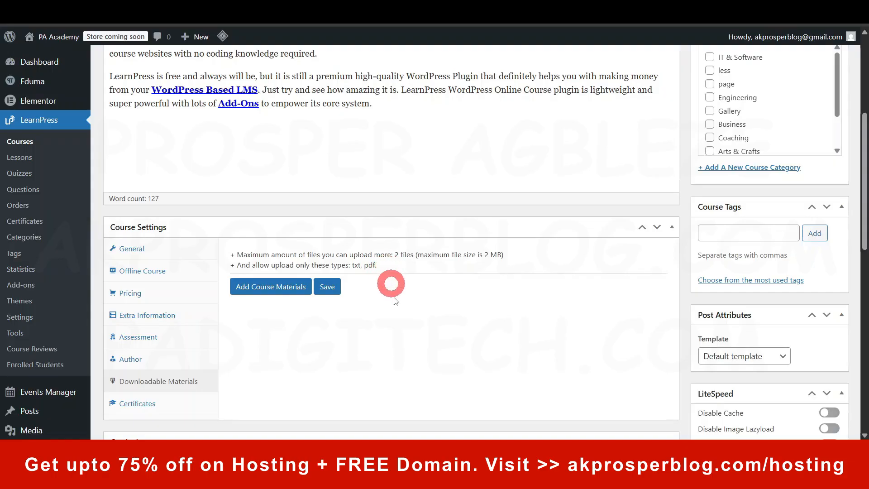
- Try adding a blank course material with the External method, and remove it
scroll(318, 326, "down", 1)
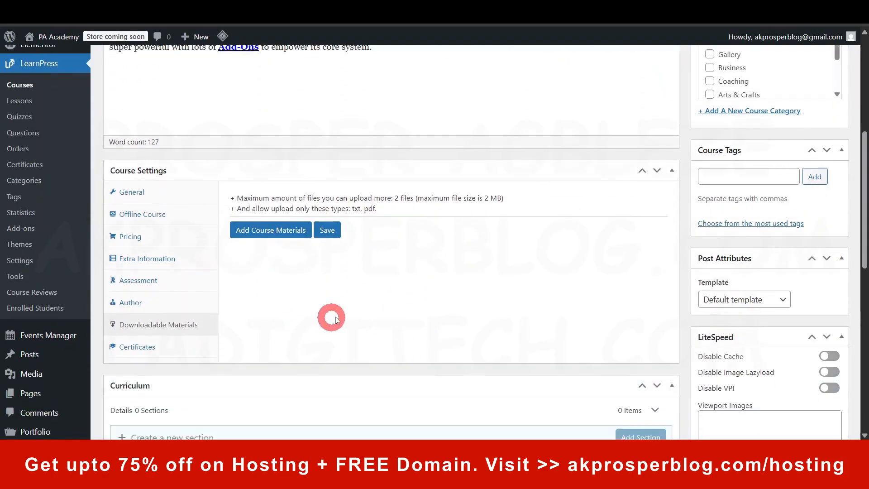
left_click(269, 229)
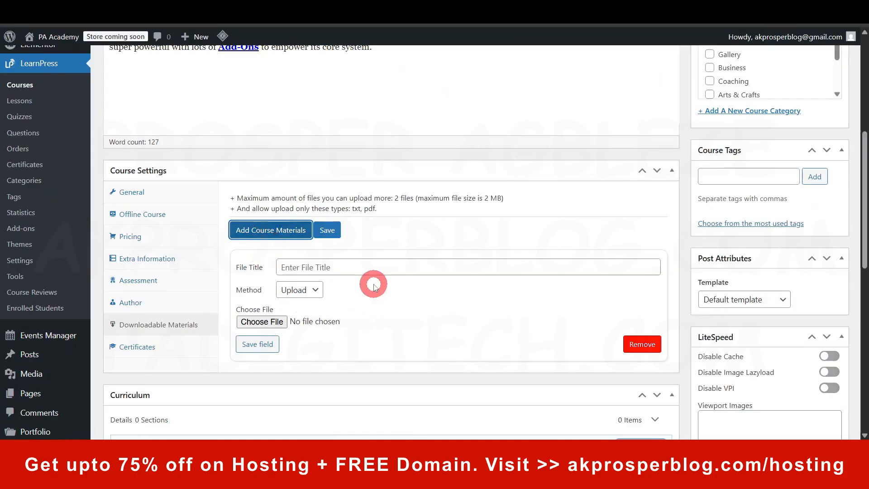
left_click(364, 267)
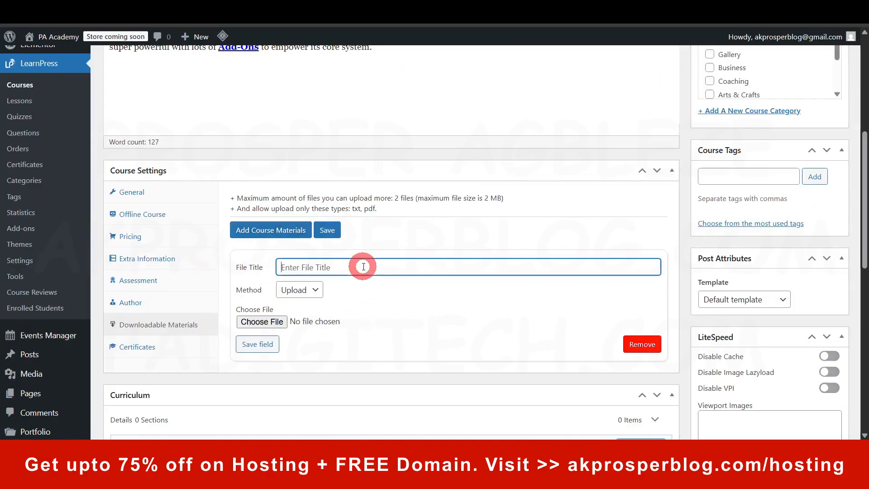
left_click(316, 291)
left_click(315, 292)
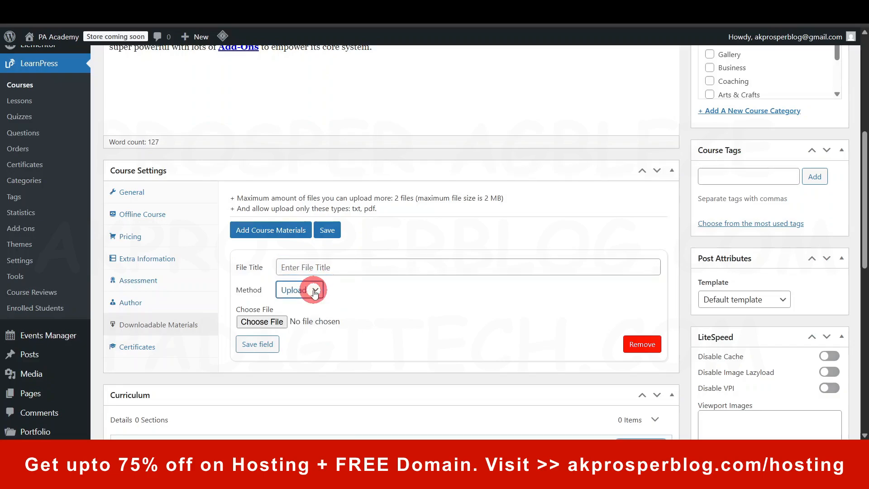
left_click(315, 290)
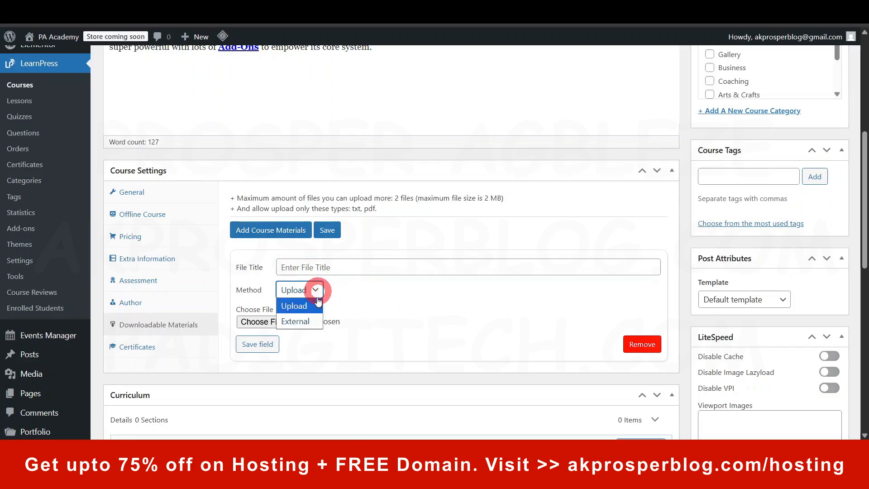
left_click(308, 322)
left_click(330, 313)
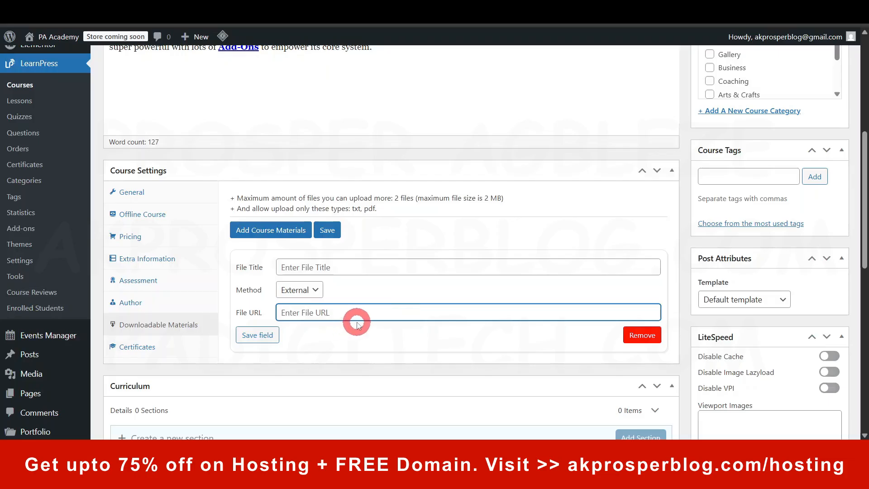
left_click(315, 290)
left_click(315, 289)
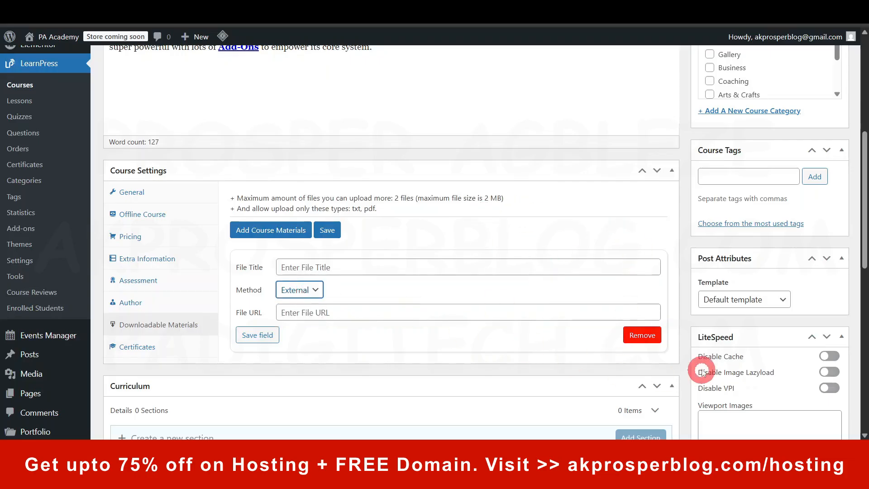
left_click(642, 334)
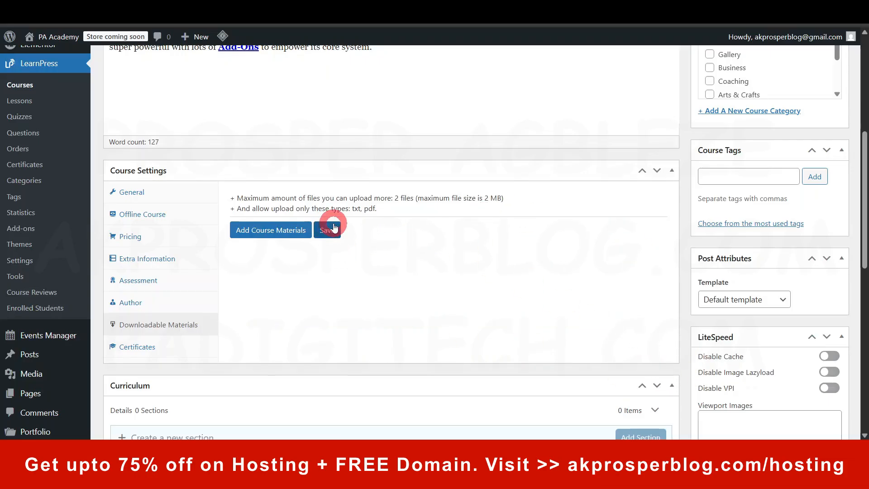
- Review the course's certificate settings, from adding a certificate to the showcase option, image, title and description
left_click(139, 347)
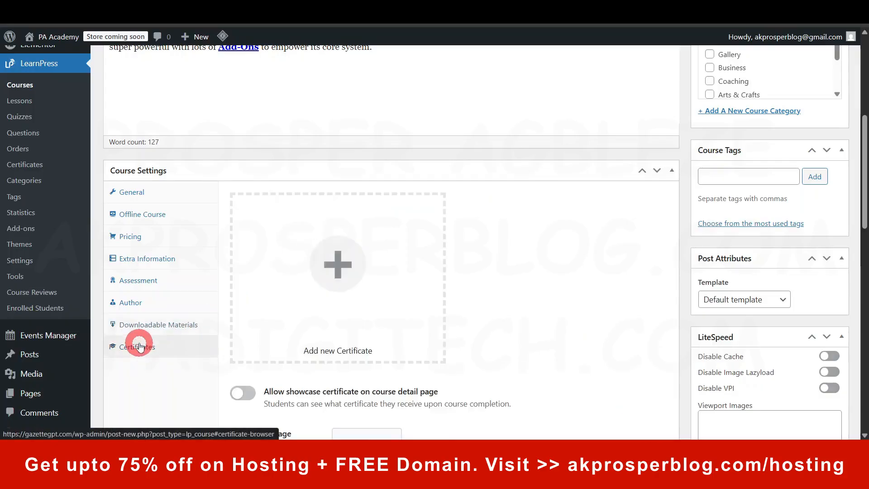
scroll(430, 326, "down", 3)
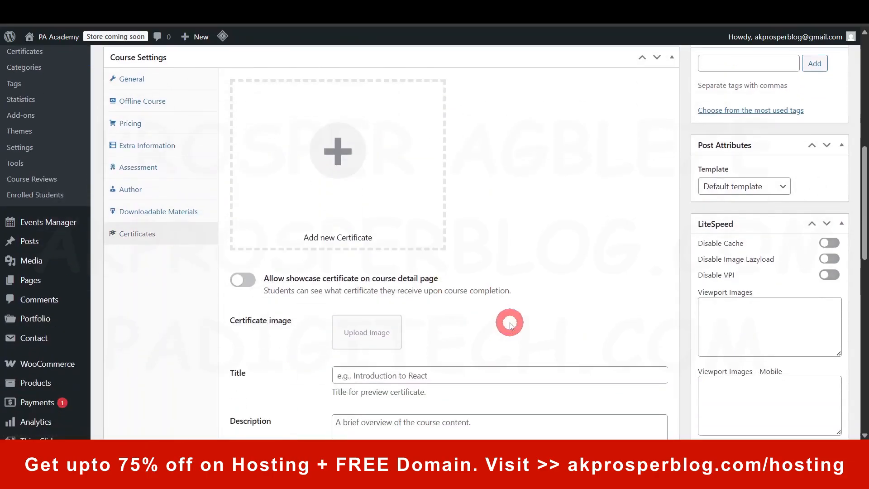
scroll(510, 319, "down", 2)
scroll(509, 317, "up", 3)
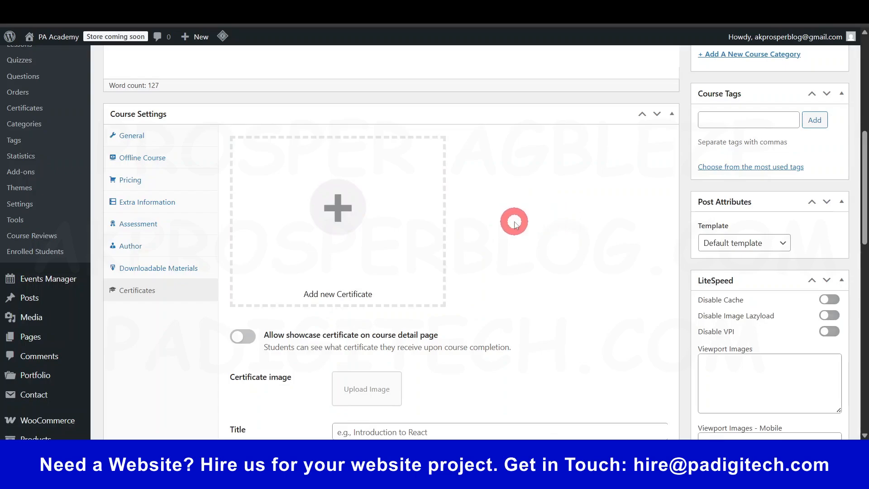
scroll(514, 222, "down", 5)
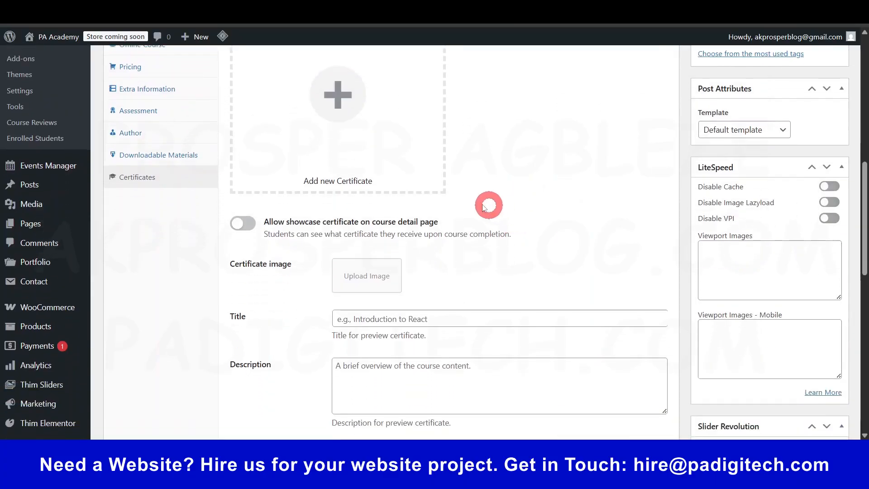
scroll(468, 233, "down", 1)
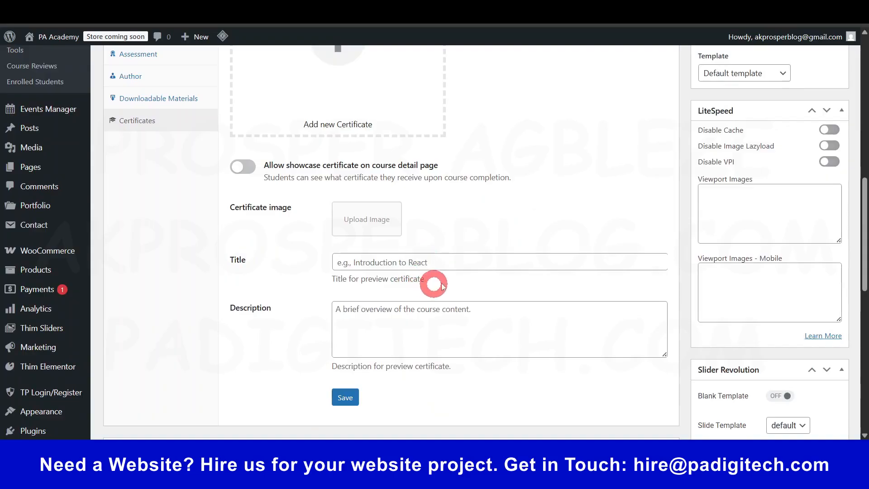
- Open the "Create an LMS Website with LearnPress" course page on the site and check the Certificate entry among its course features
scroll(457, 307, "down", 3)
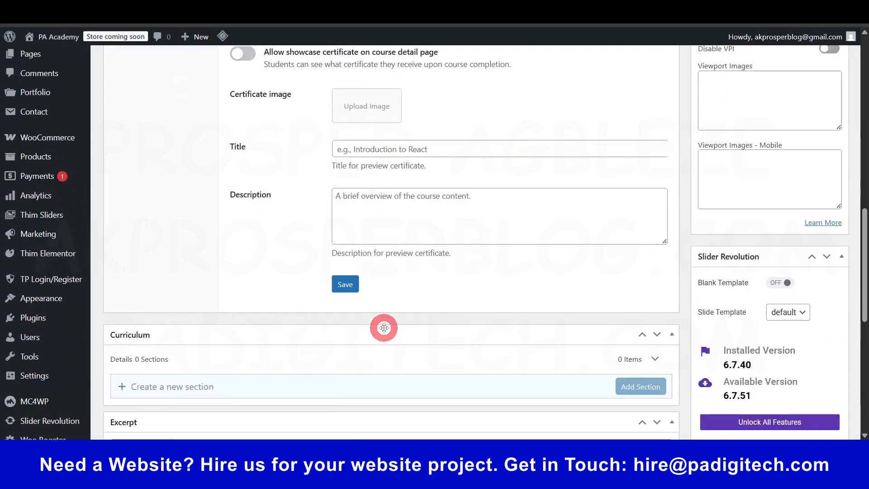
scroll(389, 326, "up", 8)
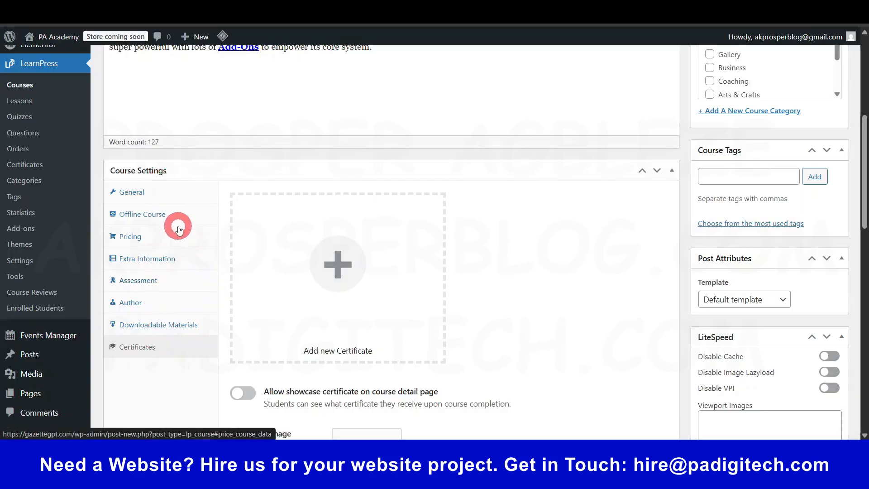
scroll(176, 226, "down", 2)
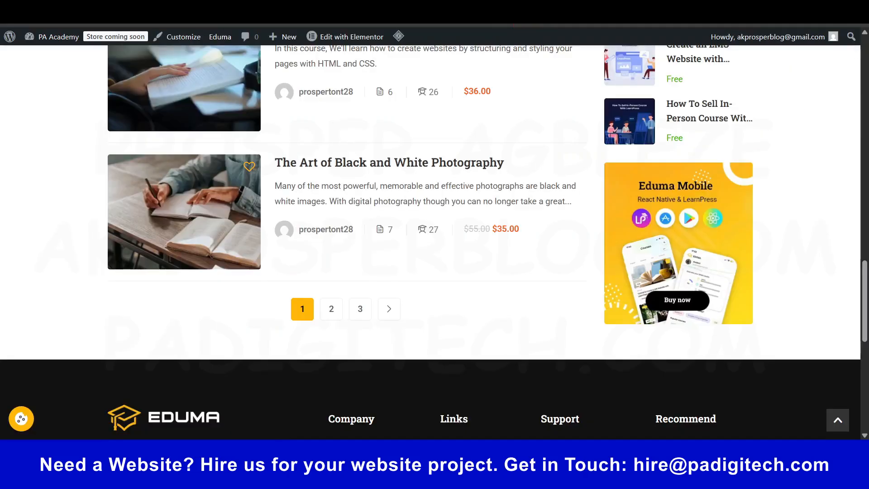
left_click(385, 166)
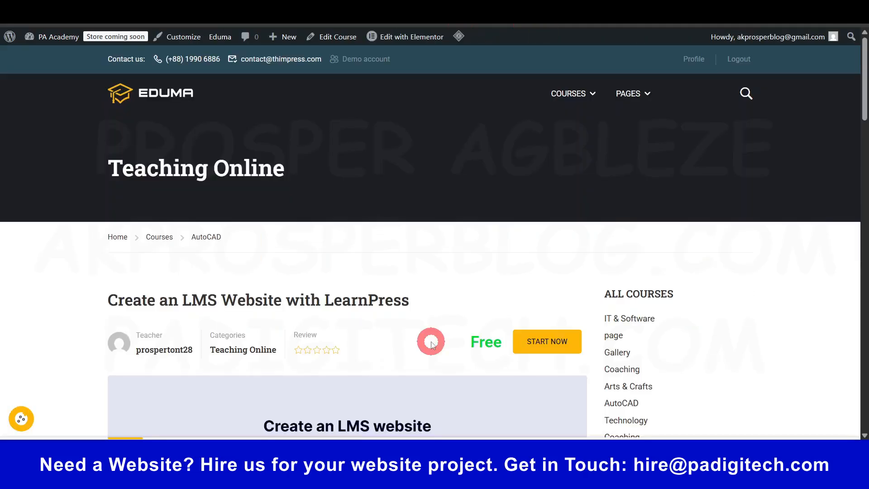
scroll(552, 340, "down", 10)
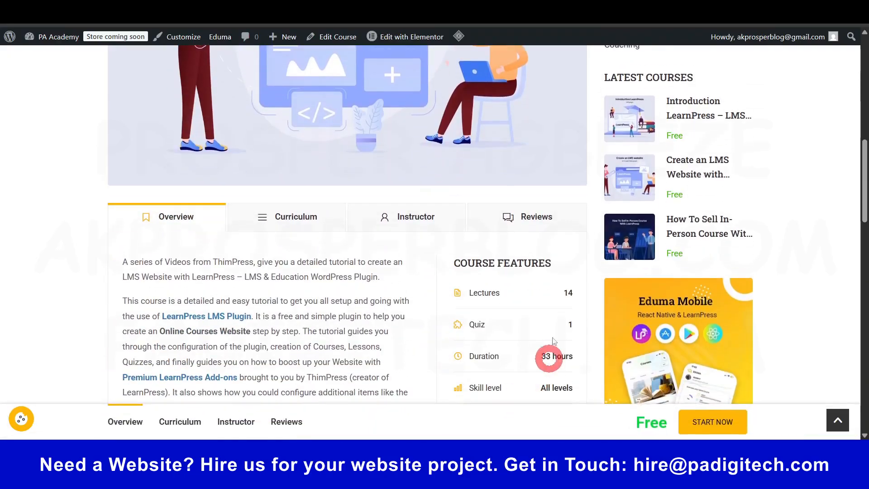
scroll(491, 325, "down", 4)
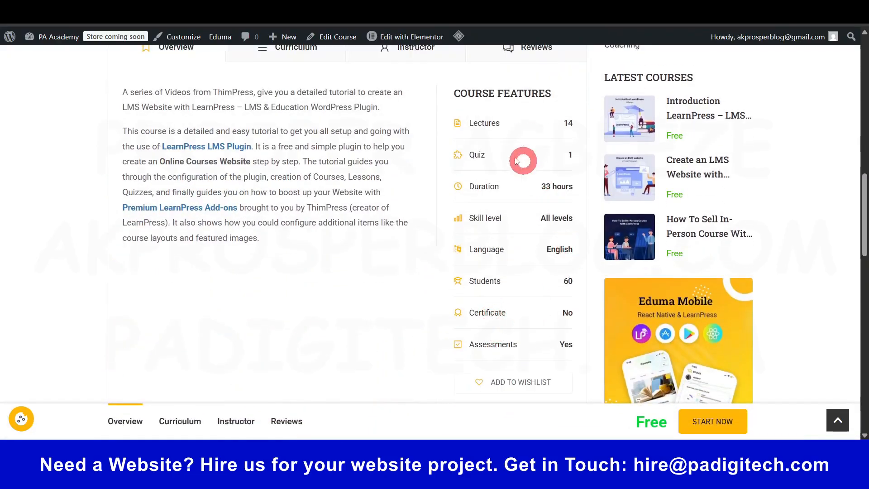
left_click_drag(452, 93, 516, 94)
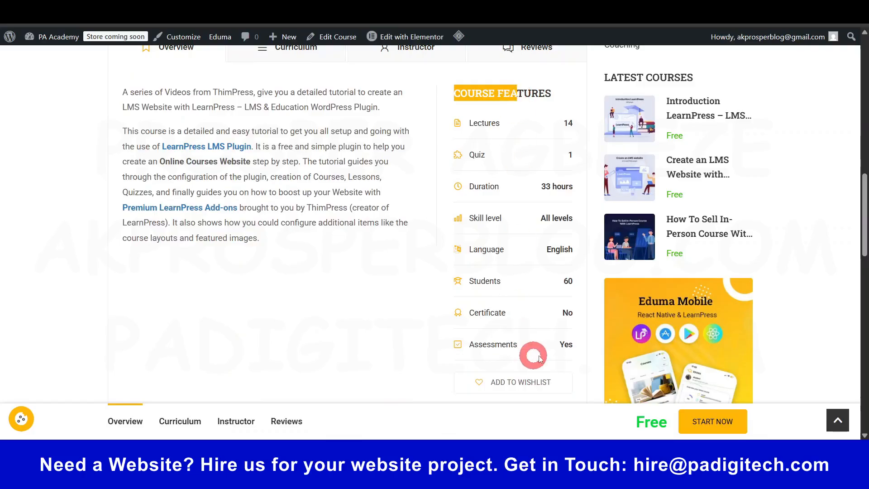
left_click_drag(468, 315, 575, 316)
left_click(568, 312)
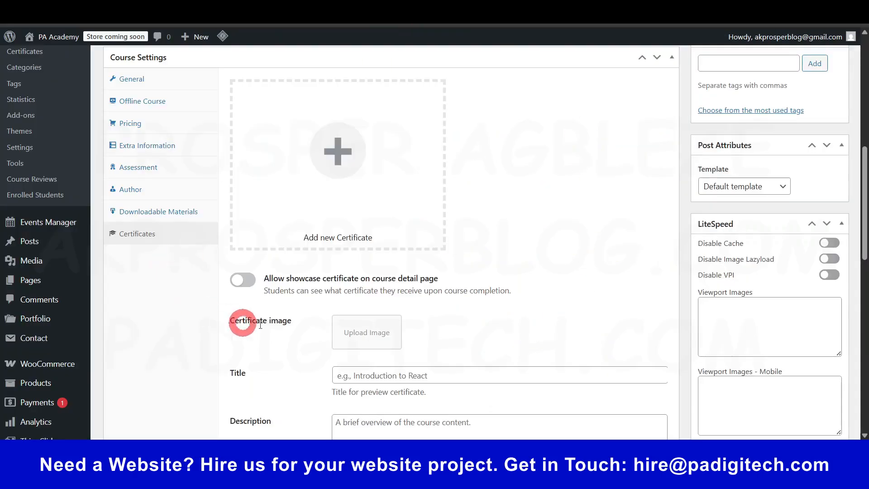
- Compare the new course's certificate settings with the overview and features shown on the published LearnPress course page
scroll(287, 324, "up", 5)
scroll(289, 322, "down", 5)
scroll(289, 322, "down", 2)
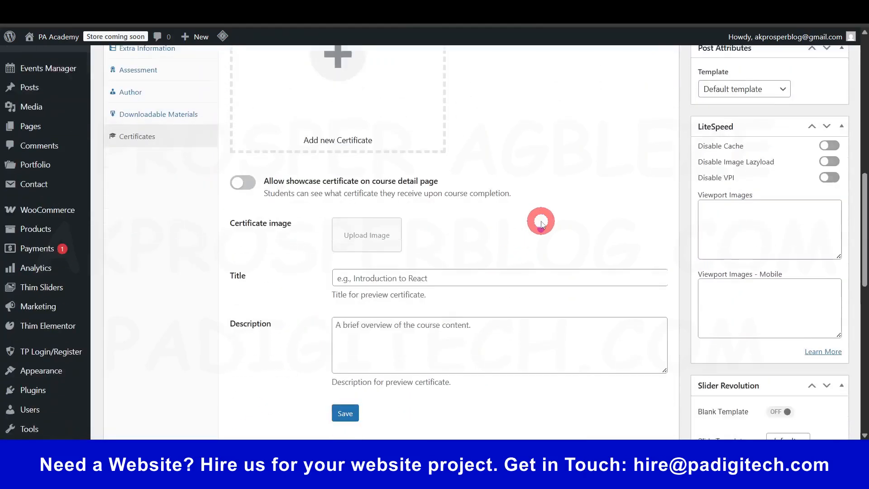
scroll(540, 224, "up", 5)
scroll(448, 256, "down", 11)
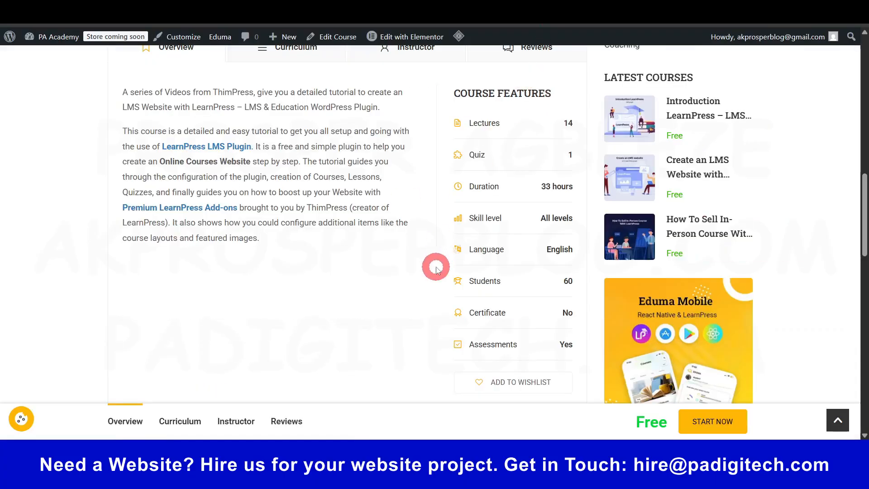
scroll(435, 267, "up", 12)
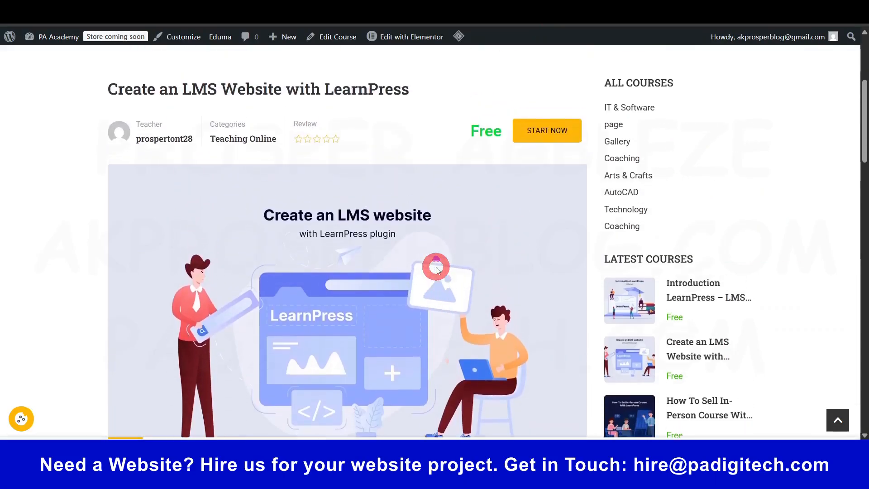
scroll(436, 269, "down", 10)
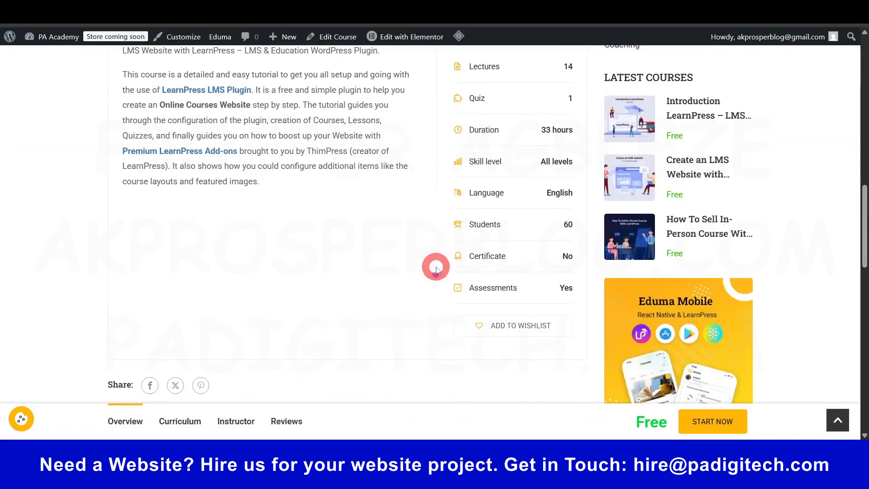
scroll(436, 269, "up", 3)
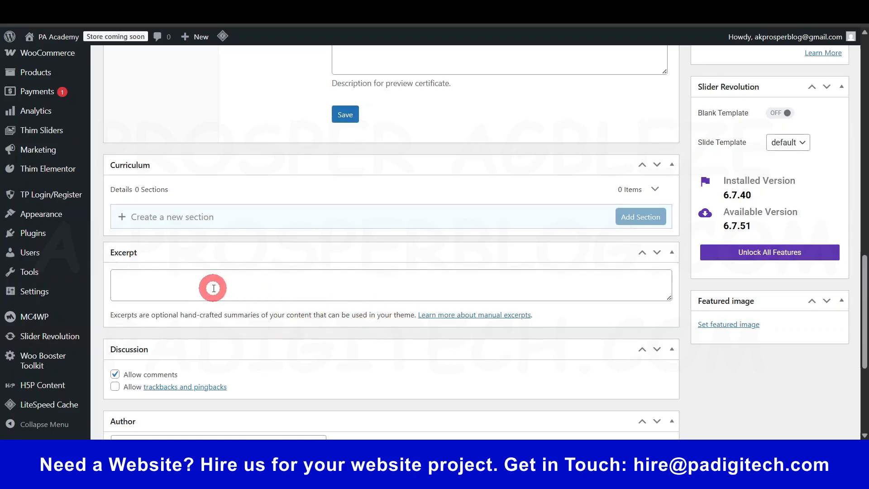
- Copy the first line of the description's second paragraph, starting "LearnPress is free and always will be", into the course excerpt
left_click(236, 281)
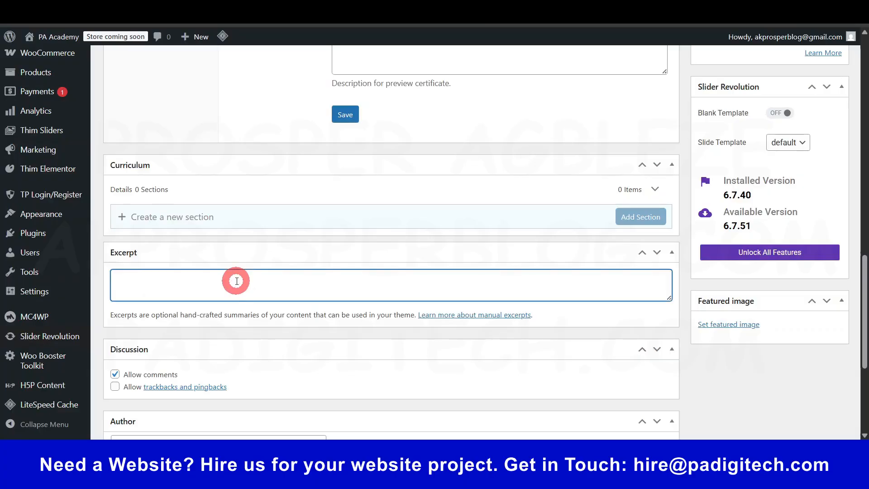
scroll(213, 281, "up", 10)
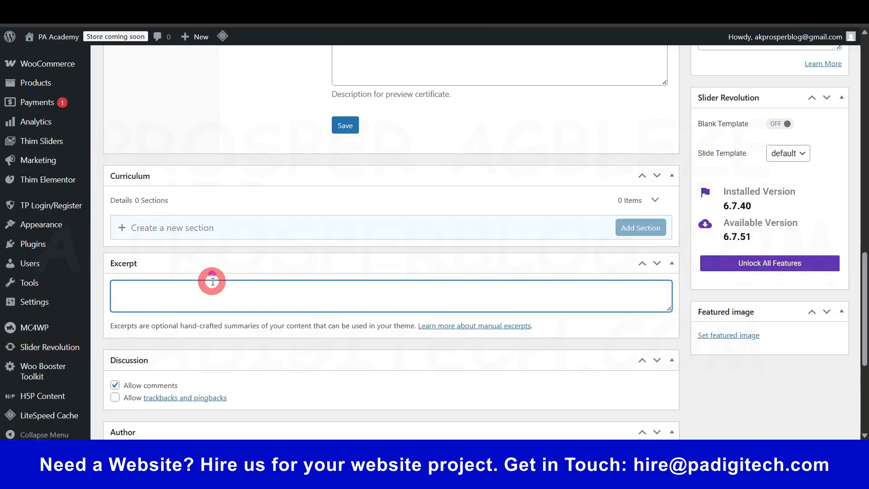
scroll(212, 281, "up", 4)
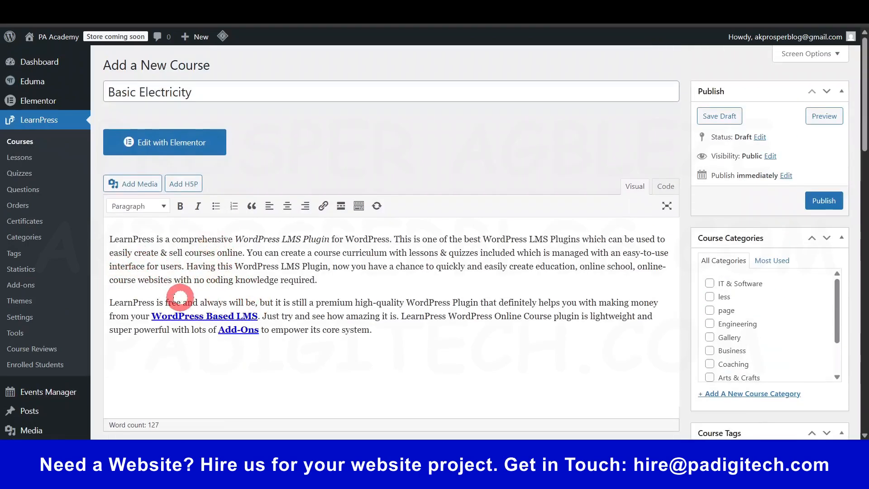
left_click_drag(112, 300, 656, 303)
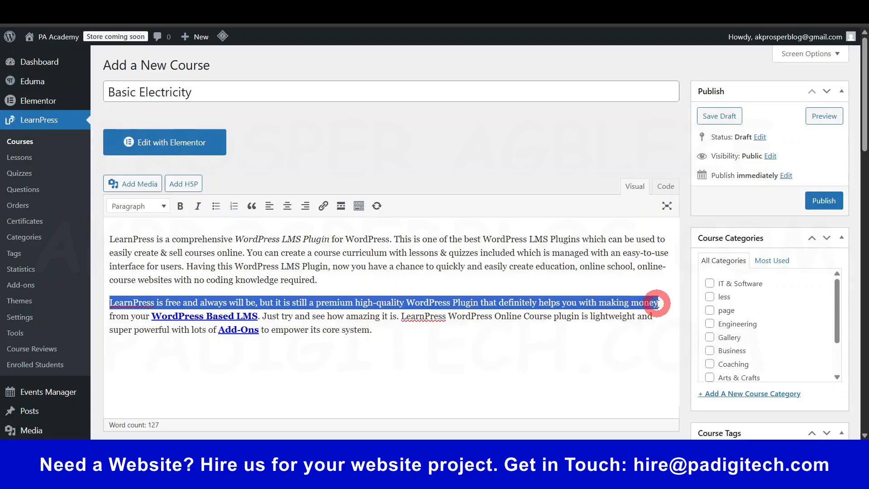
key("ctrl+c")
scroll(508, 340, "down", 15)
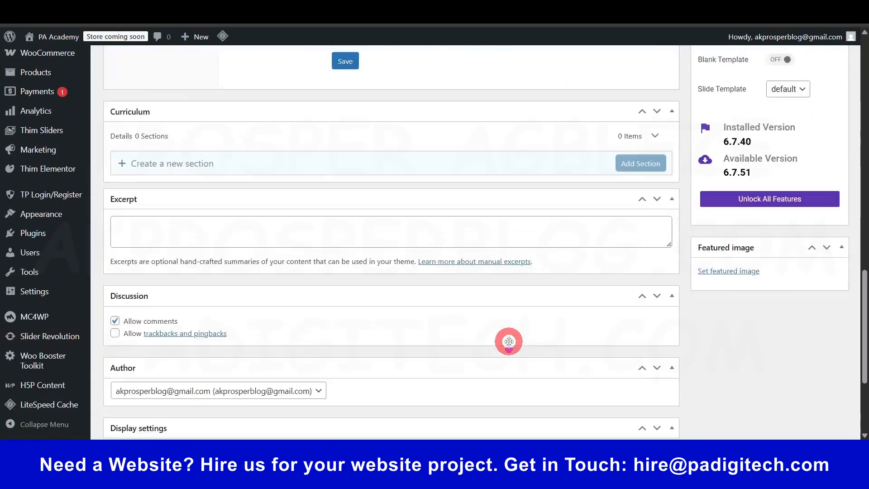
scroll(508, 340, "up", 3)
left_click(213, 392)
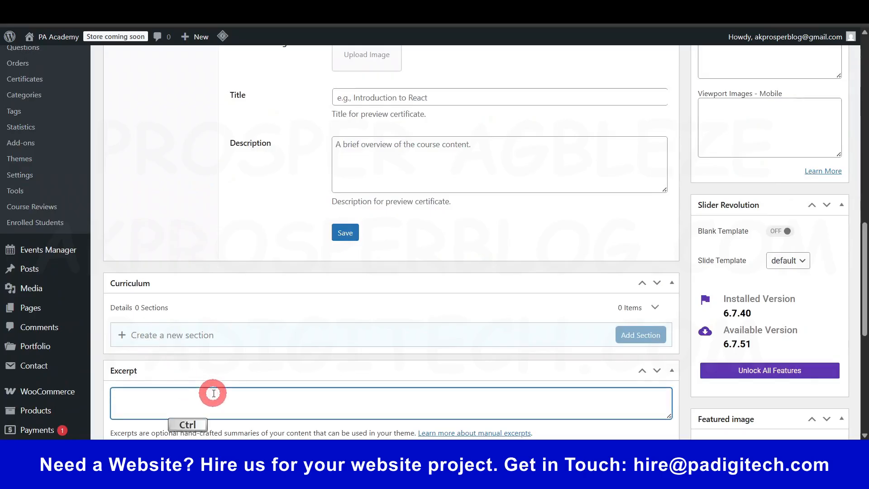
key("ctrl+v")
- Dismiss the licence reminder and review the course's display settings for the featured title area, layout, header and course layout
scroll(277, 394, "down", 5)
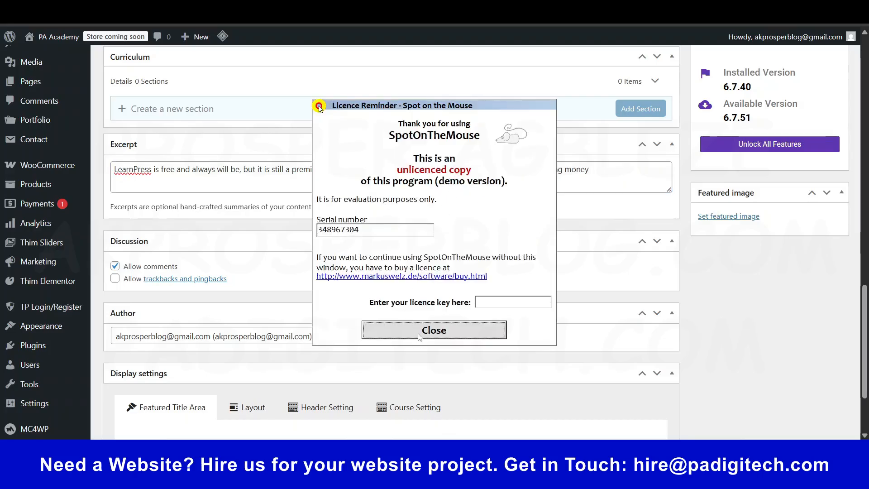
left_click(419, 336)
scroll(207, 316, "down", 3)
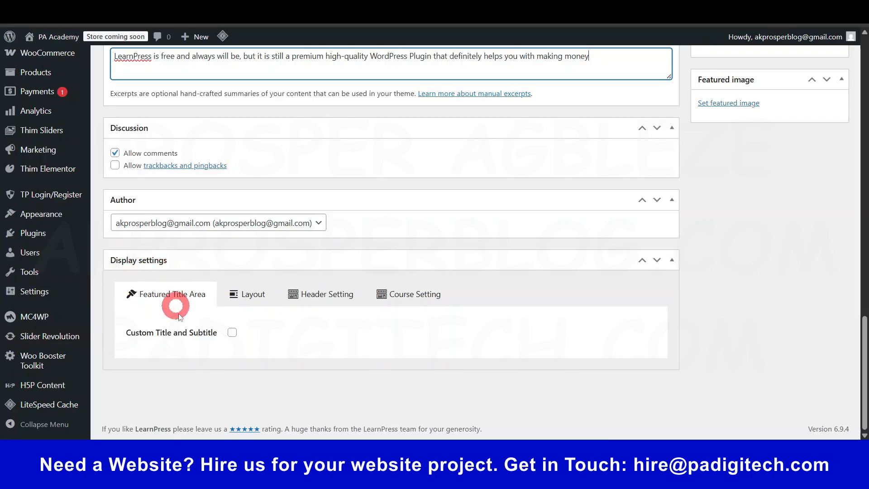
left_click(242, 294)
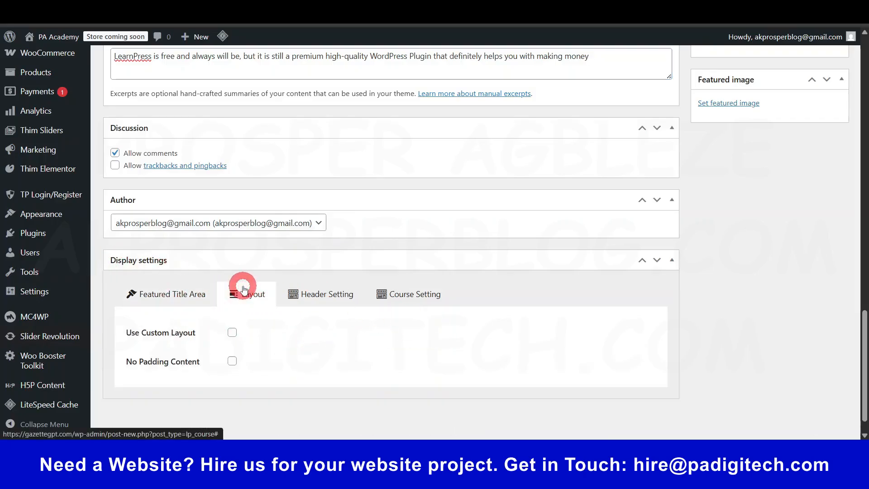
left_click(337, 294)
scroll(357, 316, "down", 2)
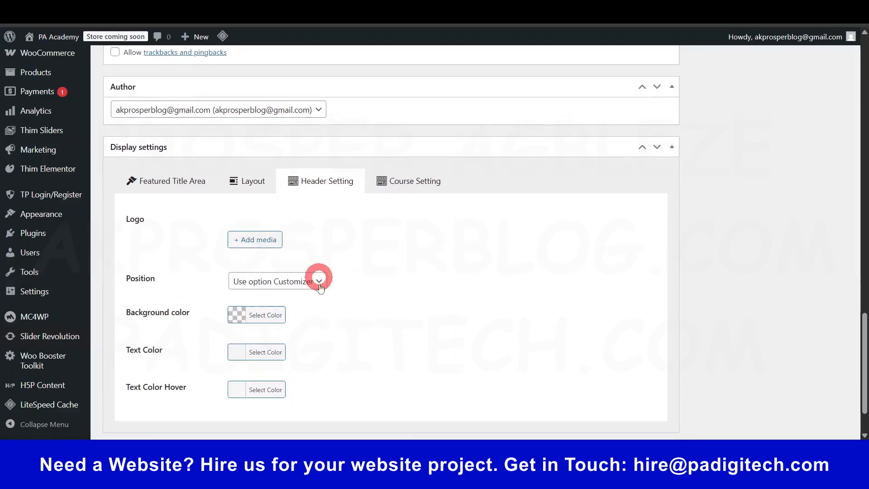
left_click(413, 179)
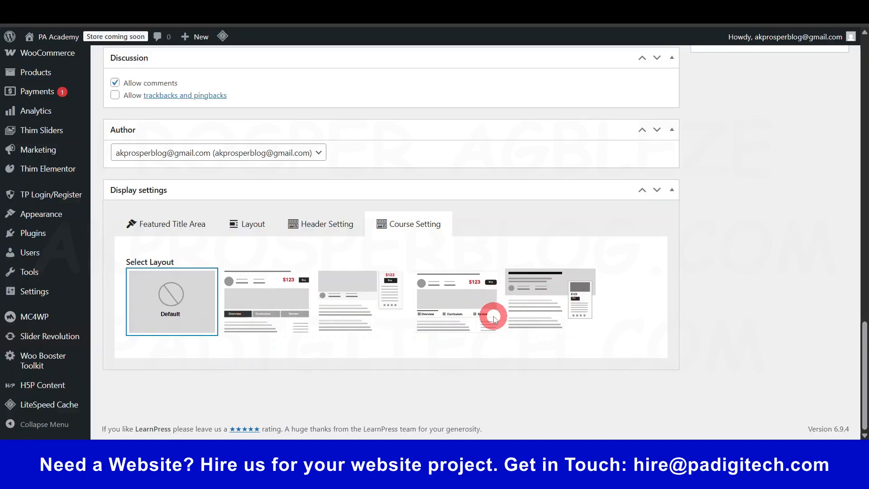
left_click(190, 222)
- Assign the course to the Engineering and Technology categories
scroll(316, 246, "up", 9)
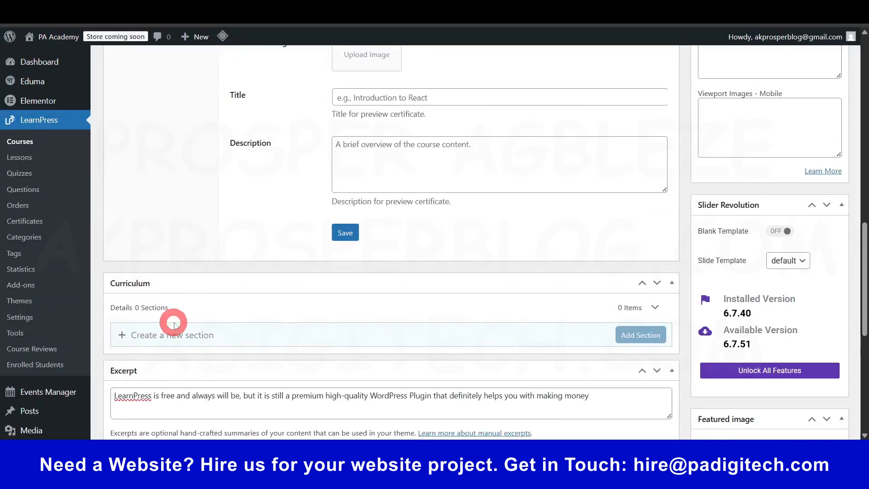
scroll(744, 199, "up", 10)
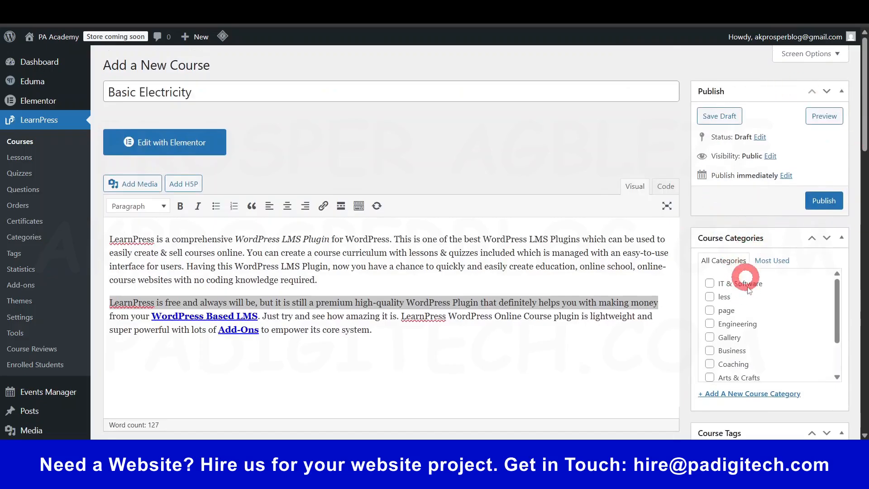
scroll(746, 280, "down", 2)
scroll(769, 271, "up", 2)
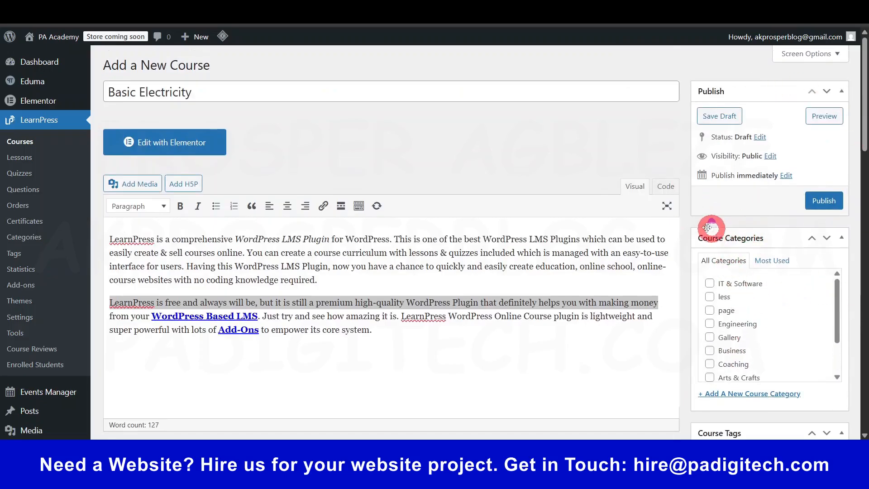
scroll(696, 235, "down", 3)
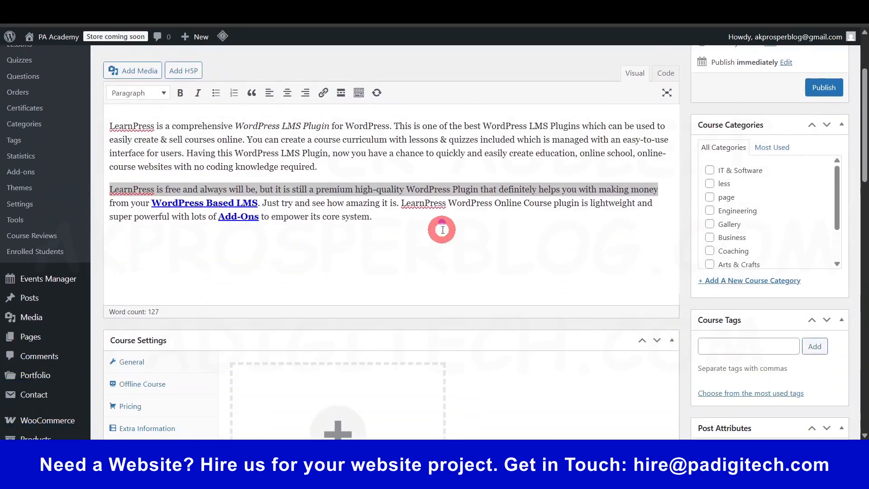
scroll(442, 229, "up", 3)
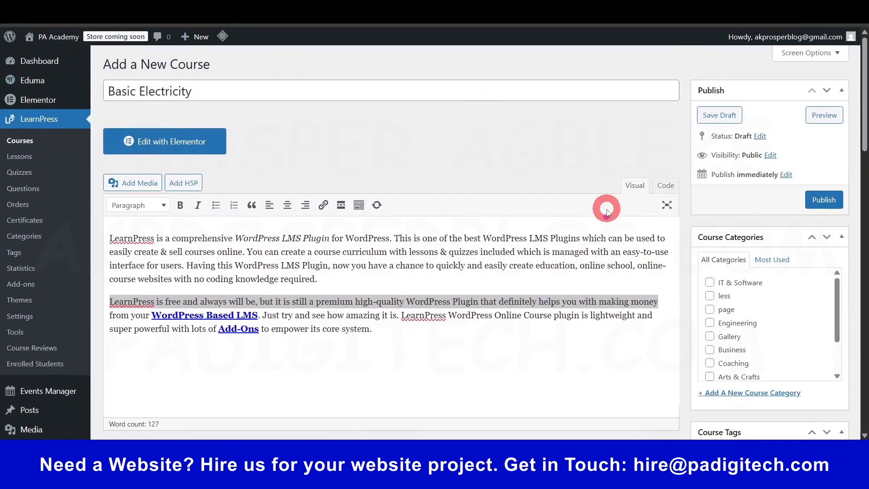
scroll(674, 226, "down", 5)
scroll(649, 209, "up", 2)
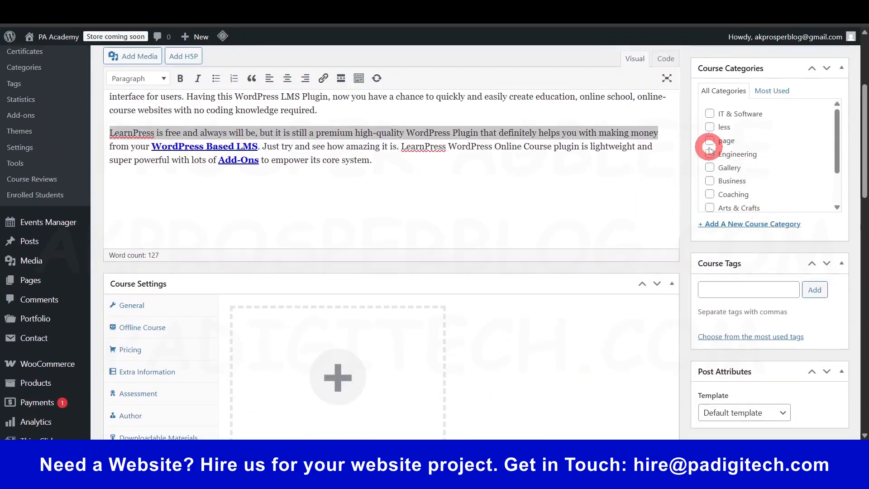
left_click(711, 155)
scroll(780, 174, "down", 2)
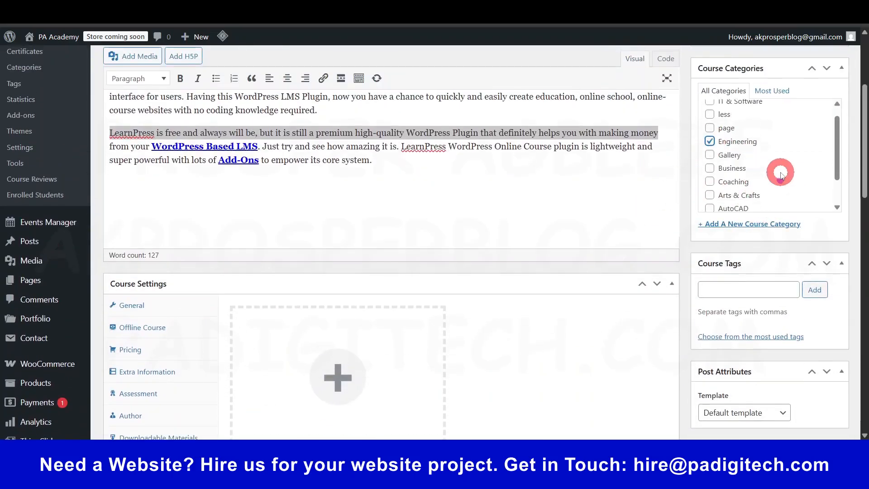
scroll(781, 174, "down", 1)
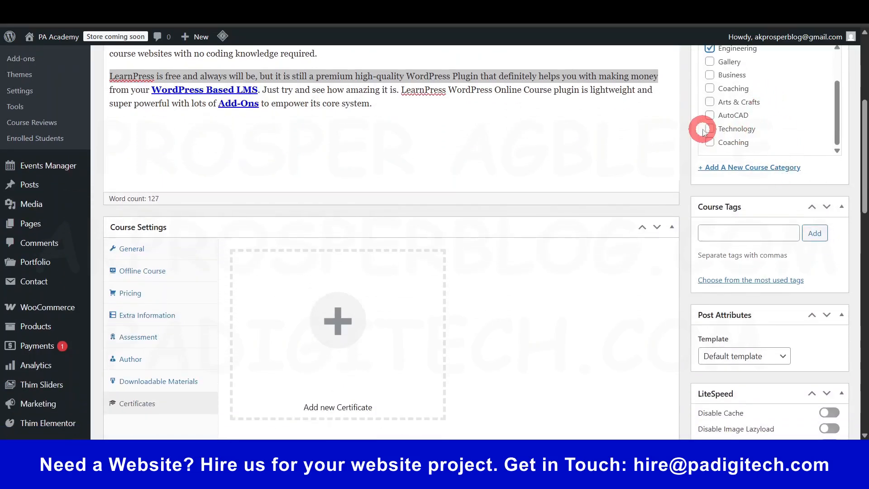
scroll(701, 151, "up", 2)
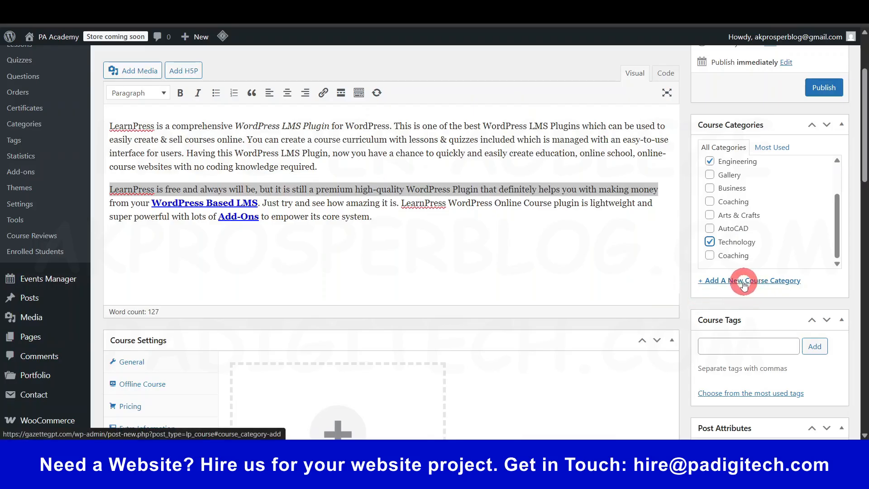
- Upload the "How To Create an Online Course Website with WordPress & Eduma LMS" image from Downloads and set it as the course's featured image
scroll(664, 236, "down", 4)
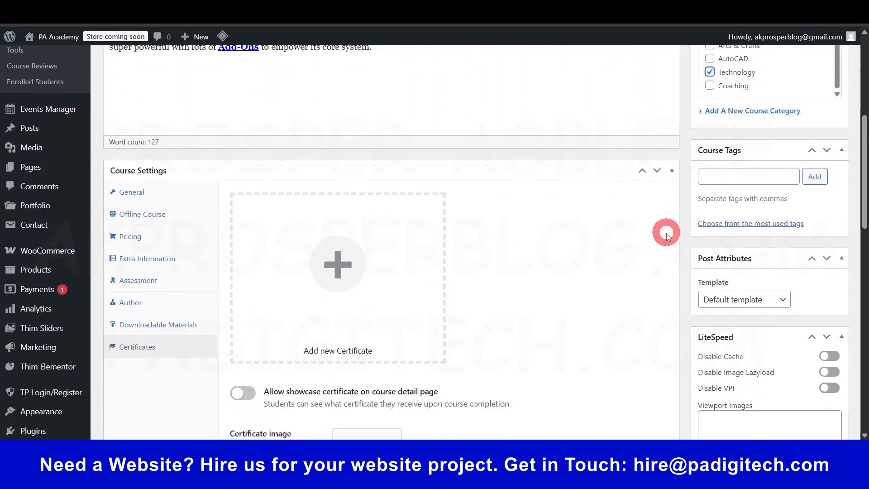
scroll(685, 224, "down", 9)
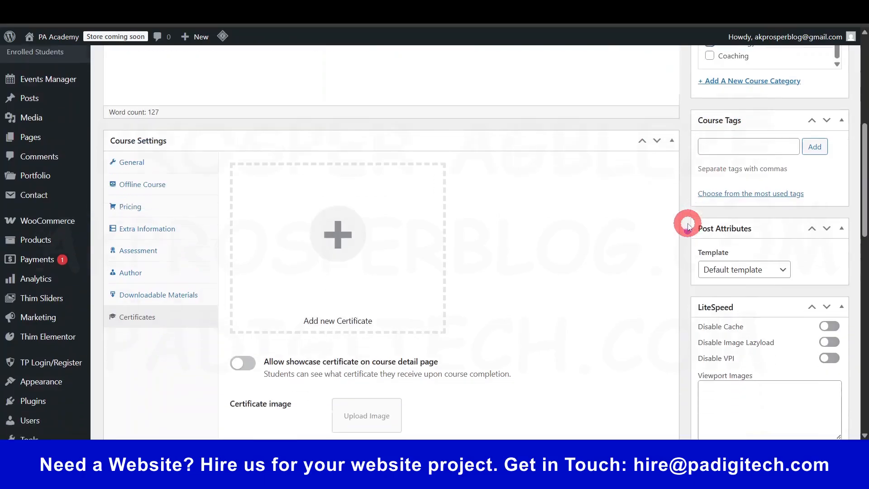
scroll(695, 288, "down", 3)
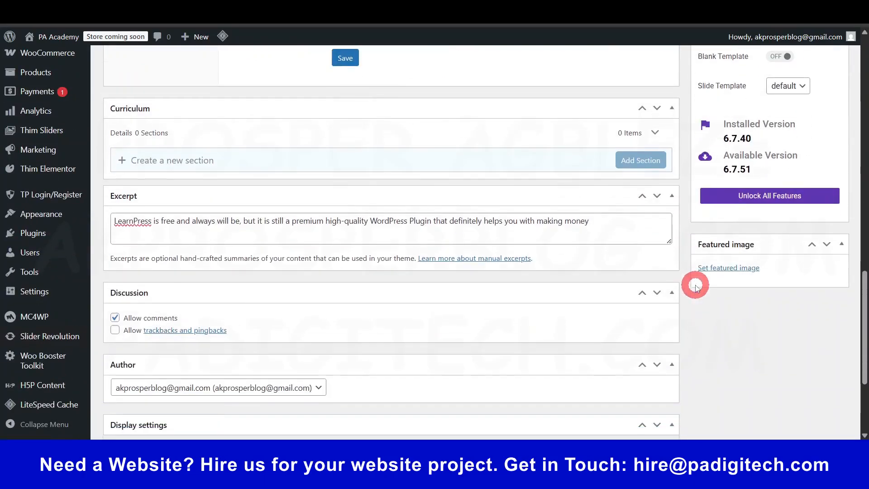
left_click(724, 269)
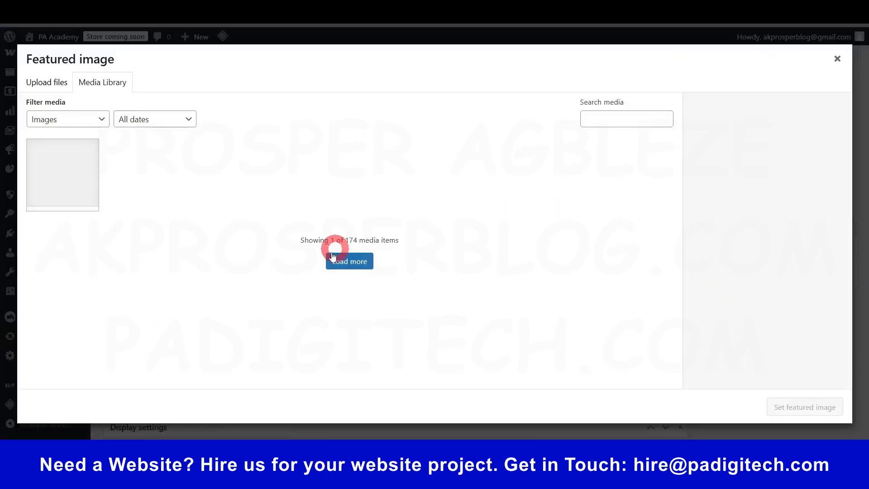
left_click(57, 86)
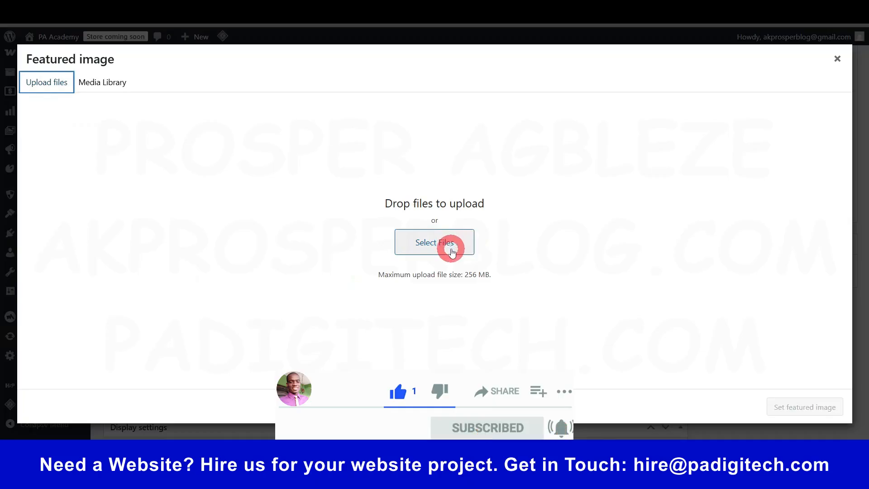
left_click(100, 86)
left_click(309, 171)
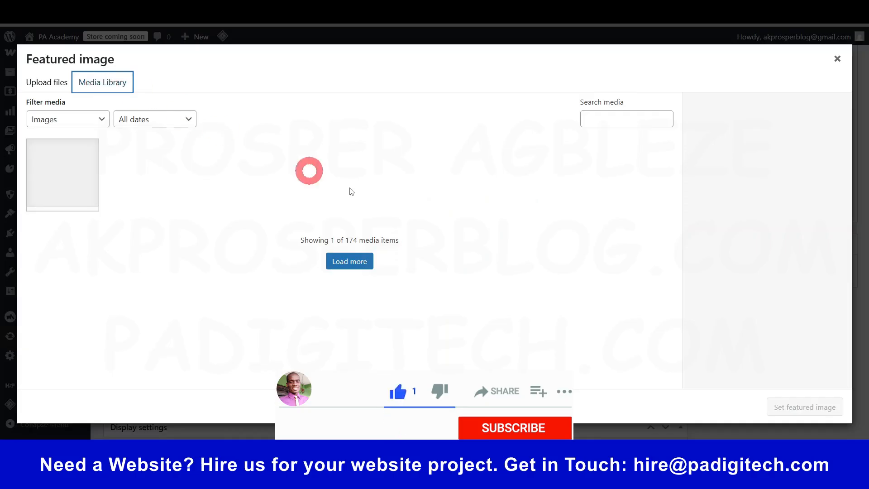
left_click(86, 190)
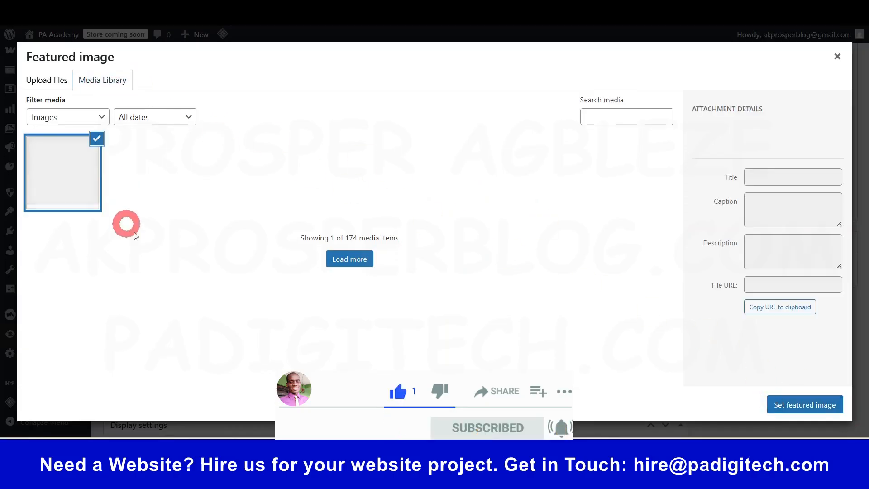
left_click(51, 84)
left_click(449, 244)
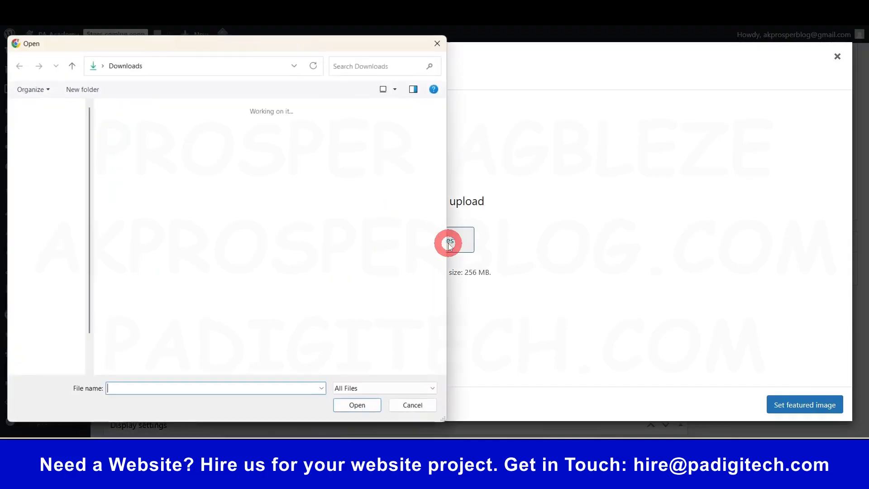
left_click(143, 157)
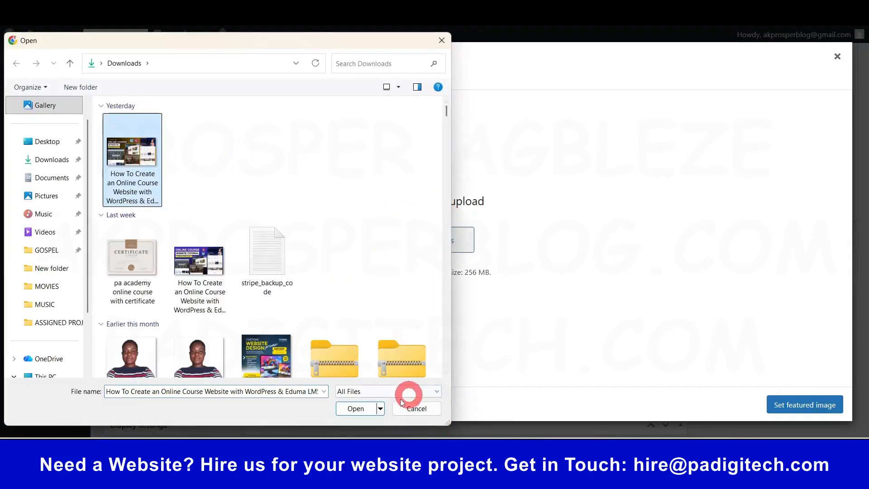
left_click(355, 409)
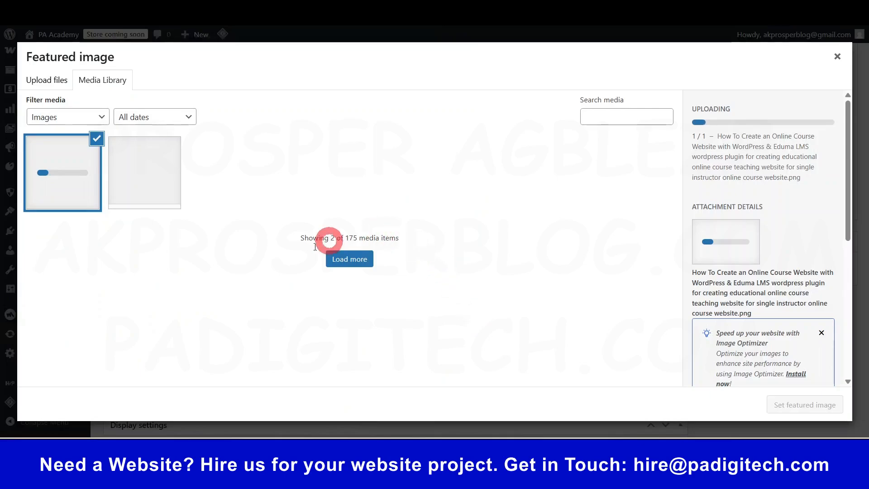
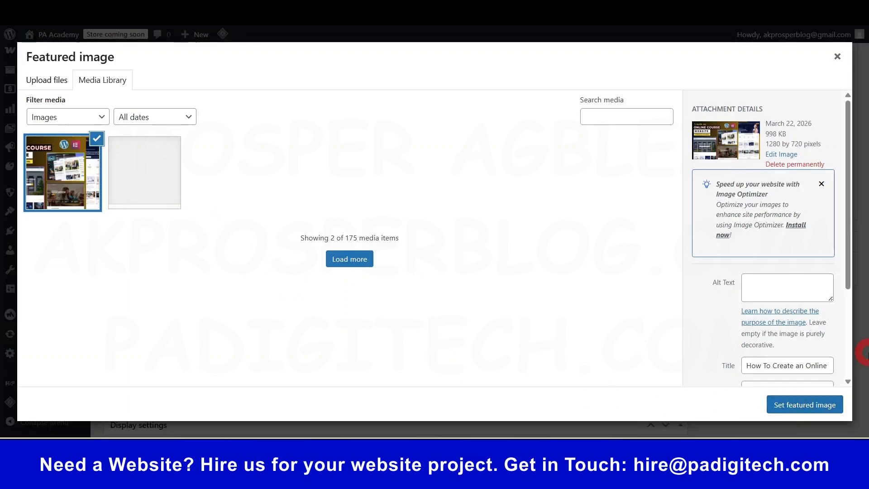
left_click(814, 407)
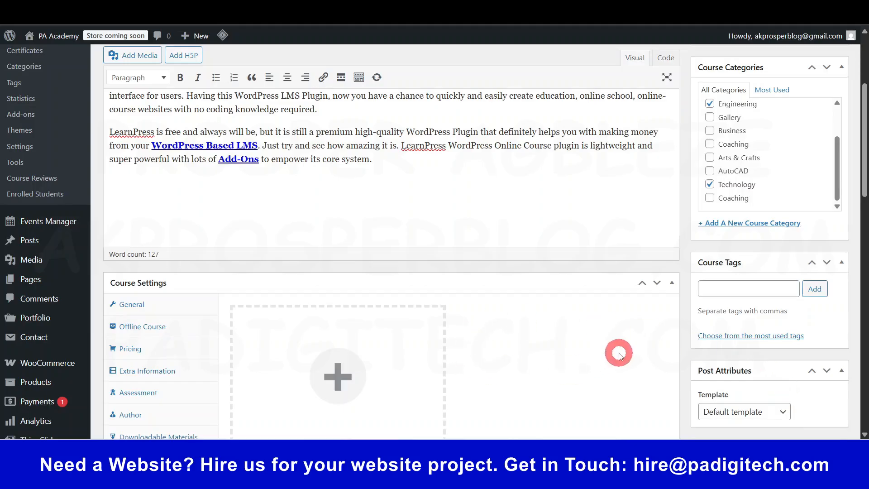
- Go over the remaining course sections and publish the Basic Electricity course
scroll(618, 350, "down", 6)
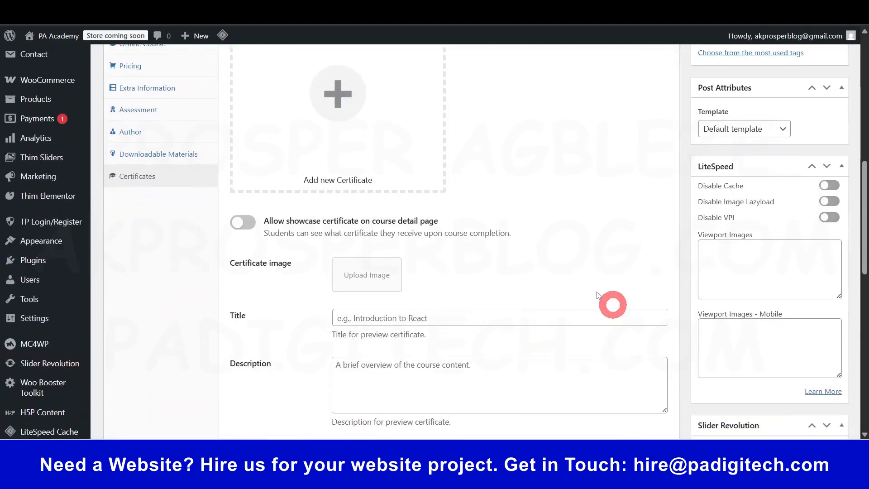
scroll(528, 305, "down", 9)
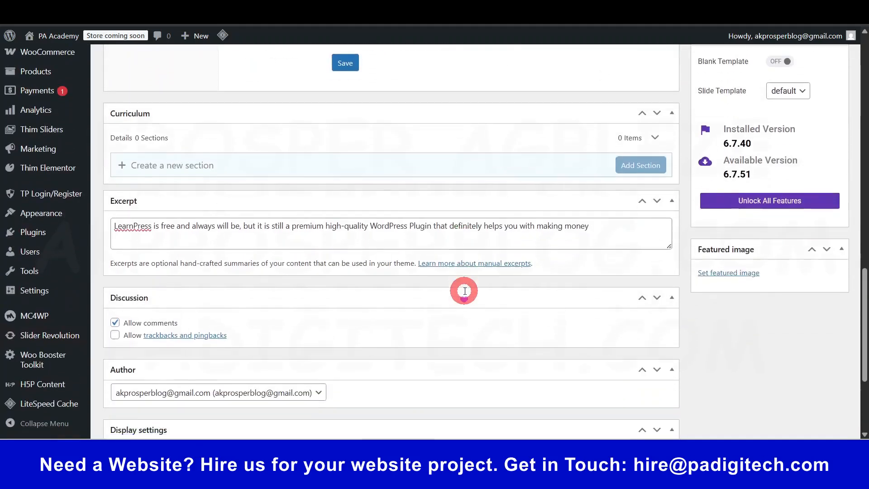
scroll(227, 346, "down", 4)
scroll(202, 325, "up", 6)
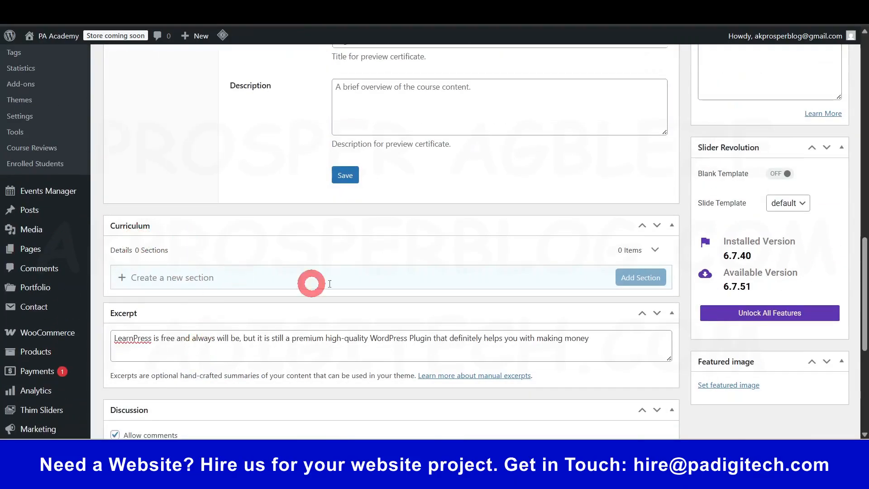
scroll(393, 283, "up", 4)
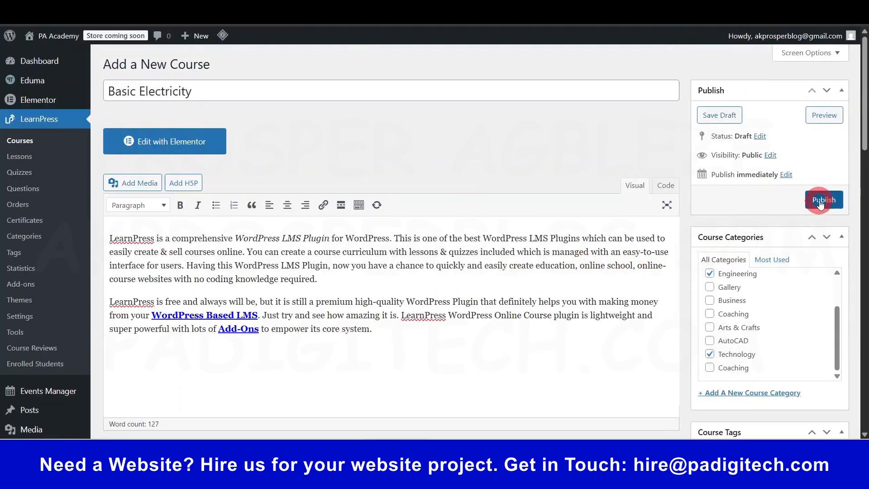
left_click(820, 201)
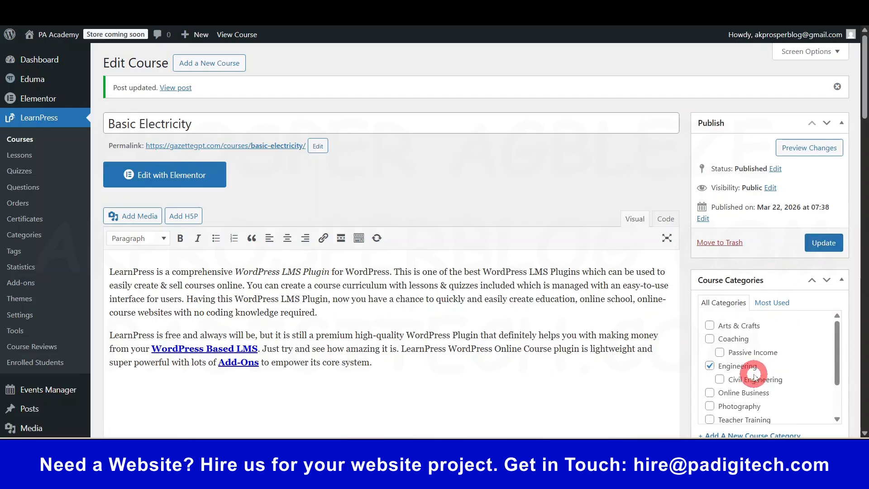
- Review the published course's categories and featured image in the editor, and inspect the title and banner on its live page
scroll(800, 370, "down", 2)
scroll(855, 351, "down", 15)
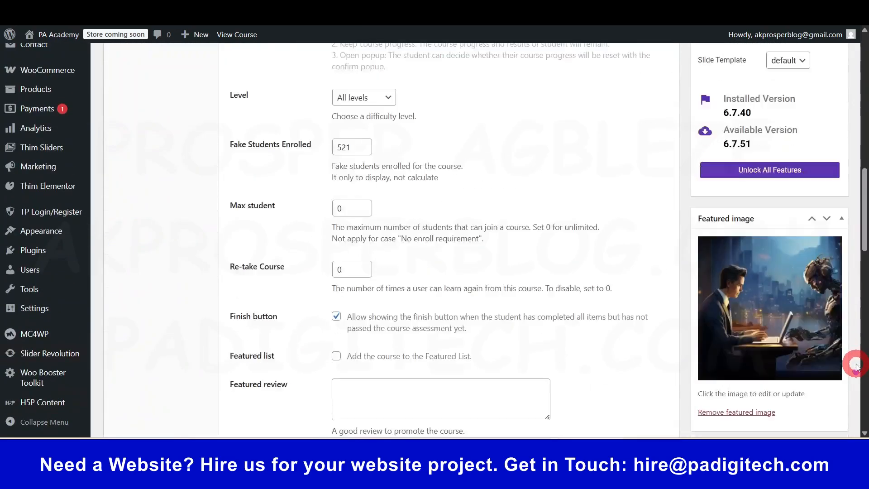
scroll(680, 328, "up", 15)
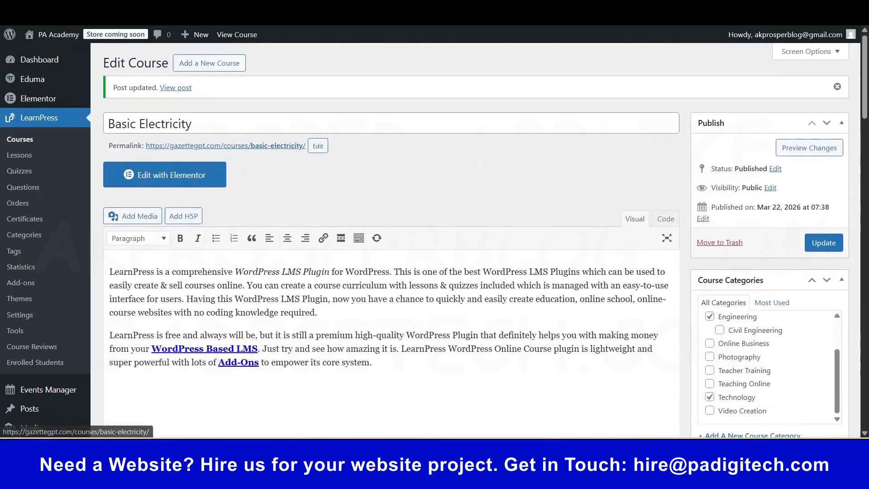
left_click(227, 146)
scroll(390, 180, "down", 3)
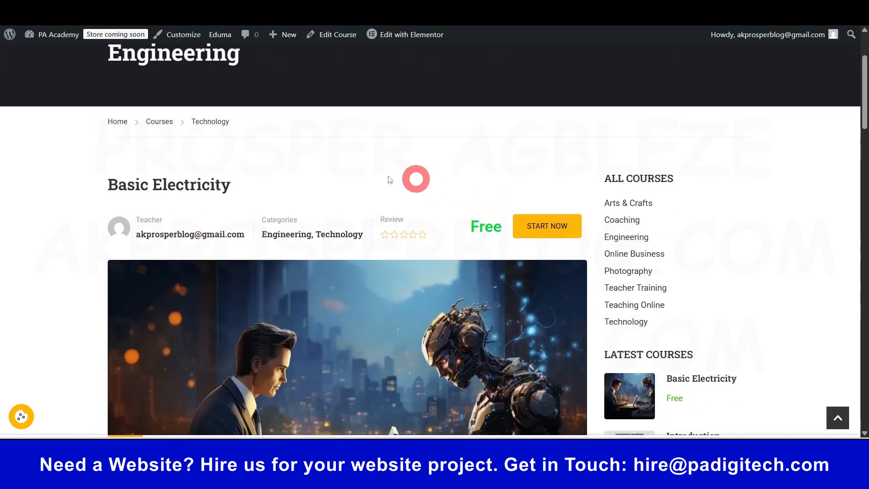
left_click_drag(390, 179, 124, 184)
scroll(379, 315, "down", 3)
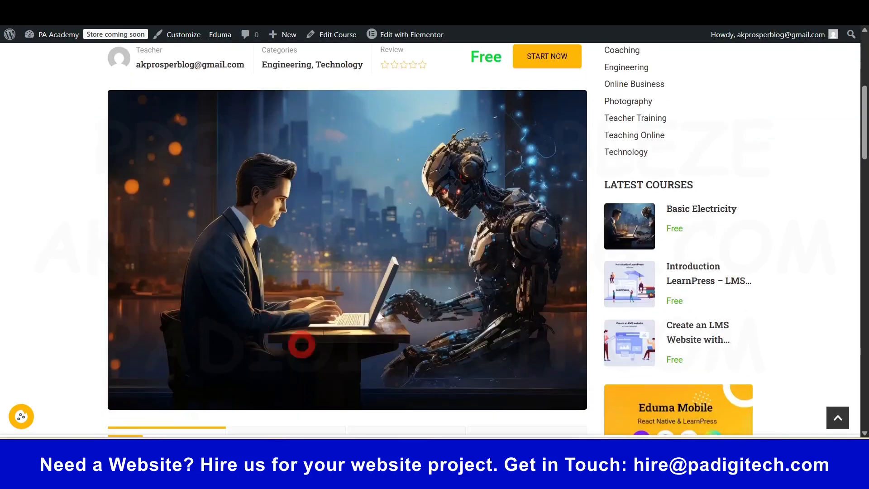
scroll(322, 247, "up", 1)
- Compare the course's general settings and featured image in the editor with the live course page
left_click(498, 12)
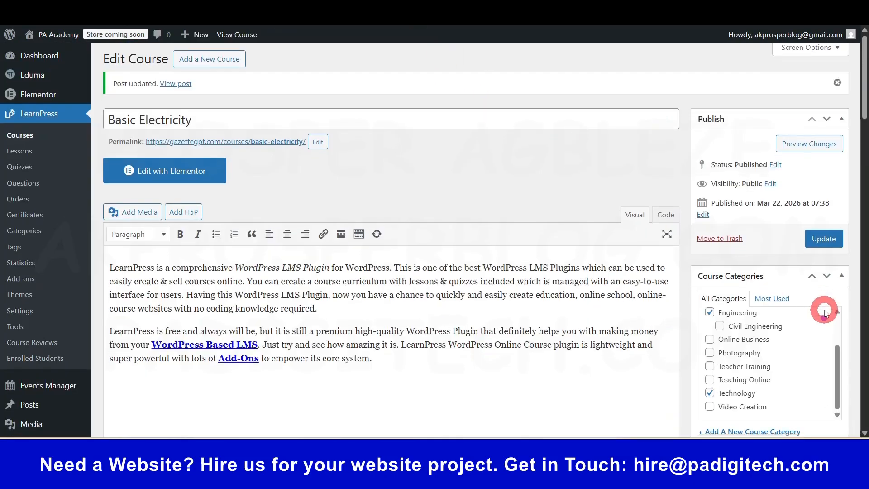
scroll(840, 330, "down", 9)
scroll(844, 332, "down", 9)
scroll(843, 332, "up", 8)
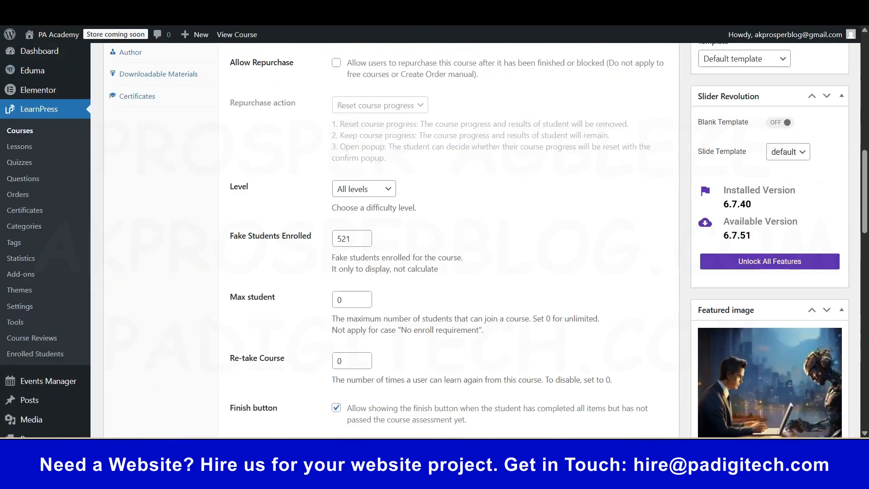
left_click(462, 13)
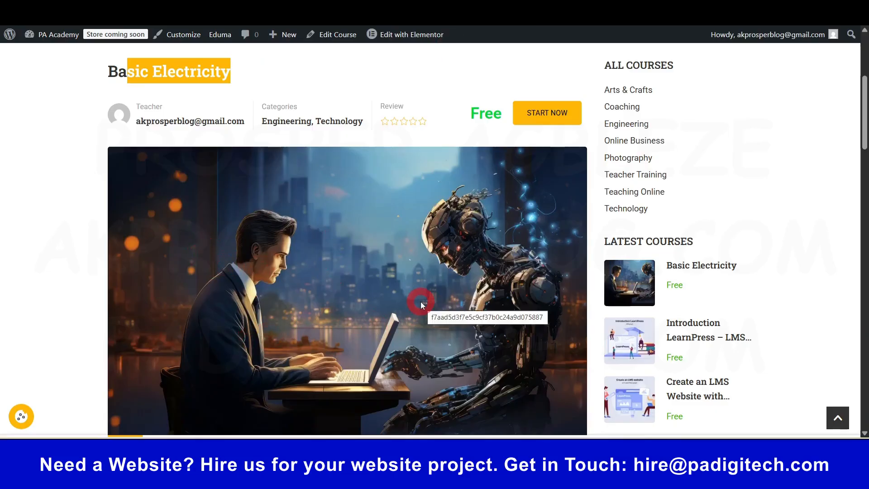
- Examine the live course page's price, teacher, overview text and course features list
left_click(482, 143)
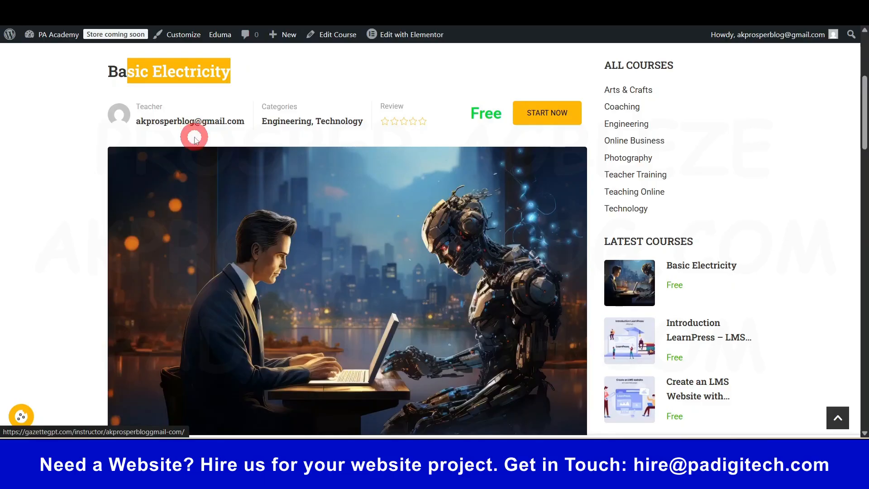
scroll(350, 167, "down", 8)
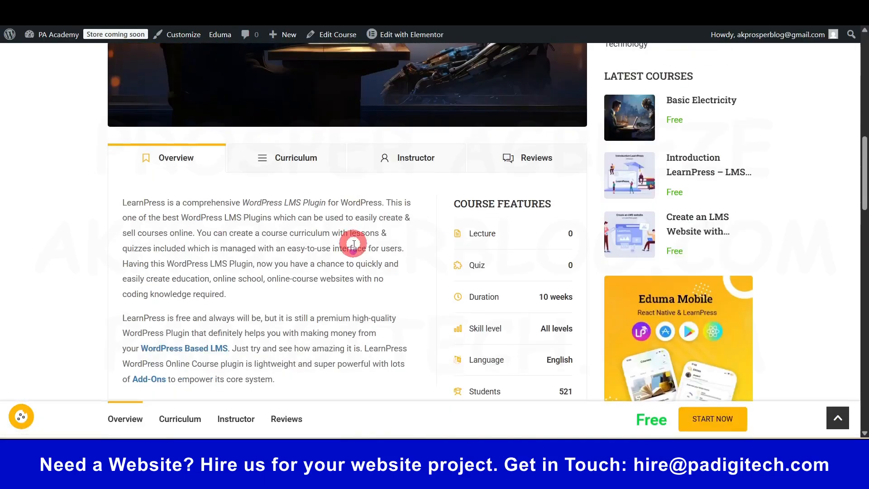
left_click(434, 333)
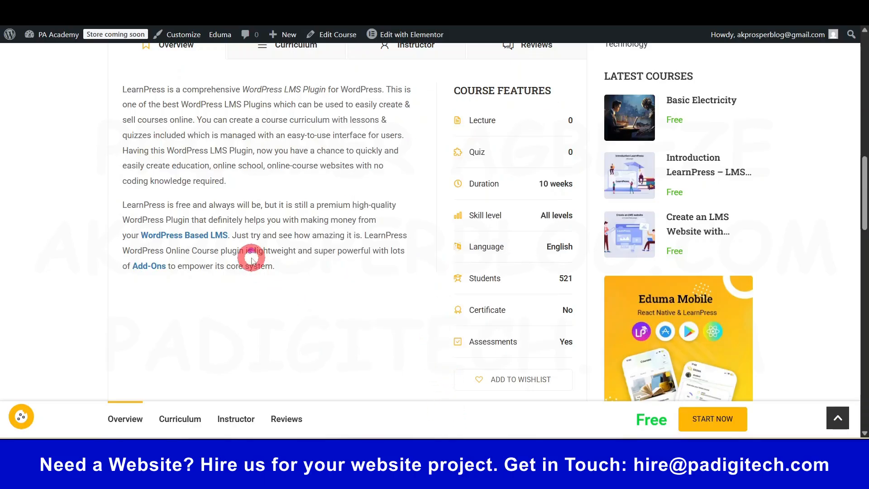
scroll(252, 247, "up", 2)
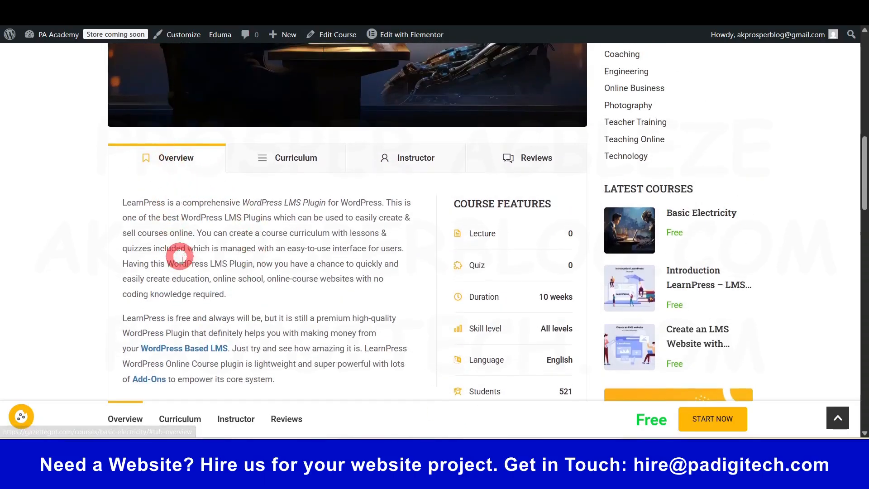
scroll(278, 288, "down", 1)
scroll(351, 198, "down", 3)
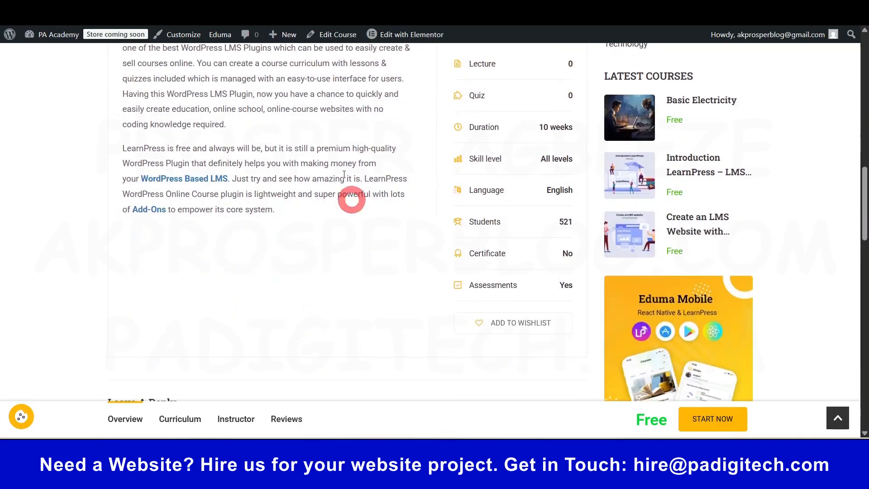
scroll(182, 236, "up", 2)
scroll(298, 222, "up", 2)
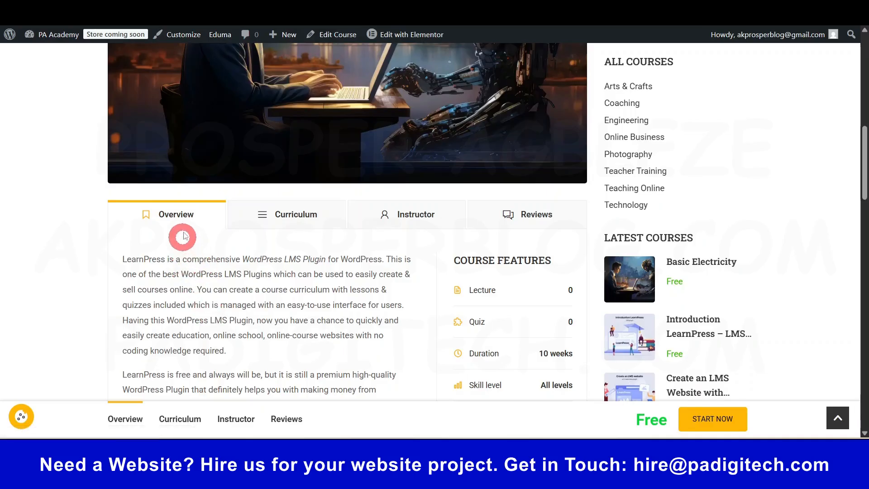
- Check the live page's curriculum, instructor and reviews sections and the comment form beneath them
left_click(294, 216)
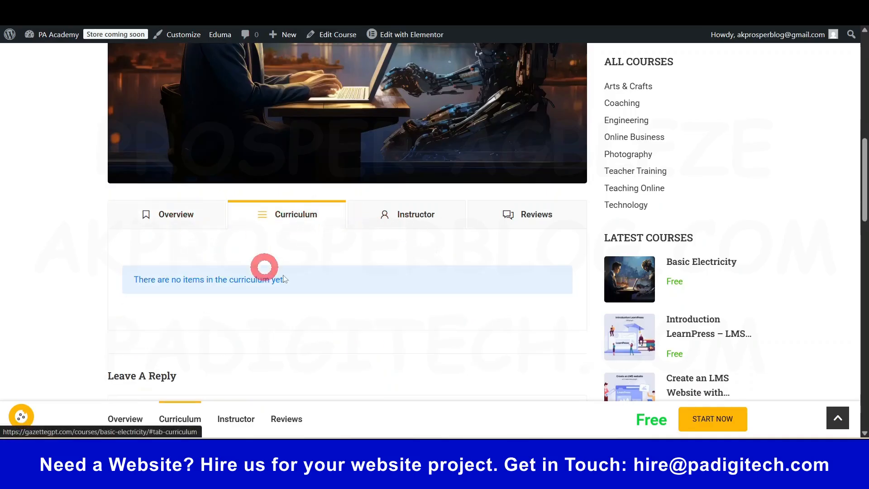
left_click(413, 218)
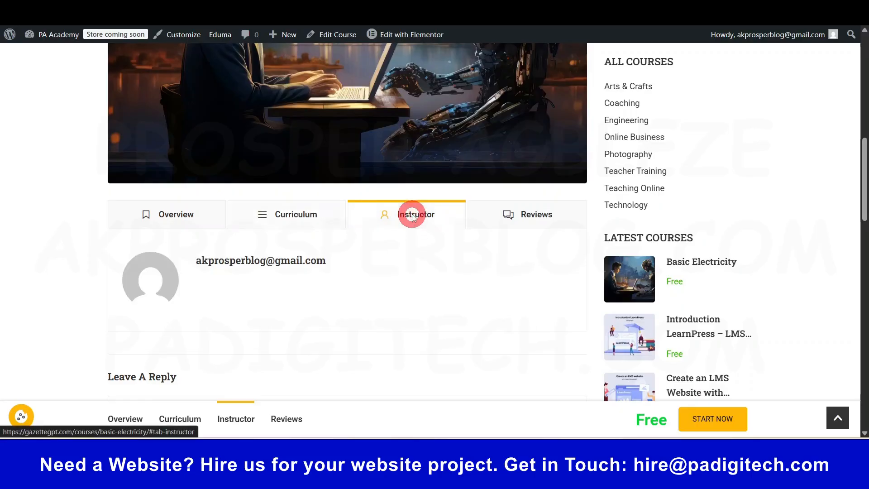
left_click(536, 214)
scroll(355, 276, "down", 5)
scroll(355, 276, "down", 3)
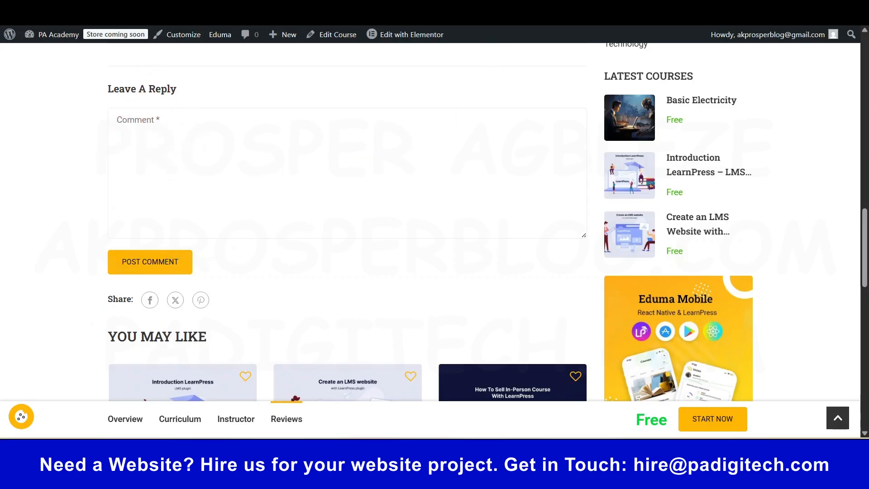
- Disallow comments on the Basic Electricity course in its discussion settings and update the course
left_click(226, 9)
scroll(265, 231, "down", 18)
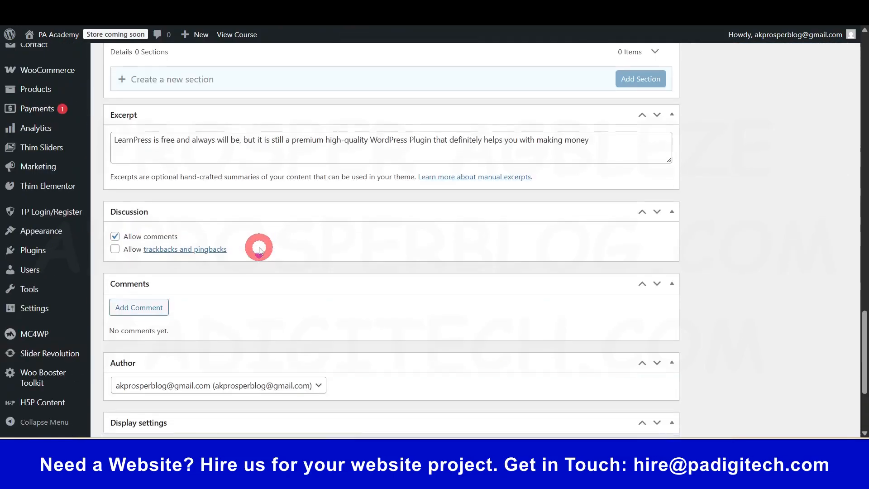
scroll(259, 247, "up", 3)
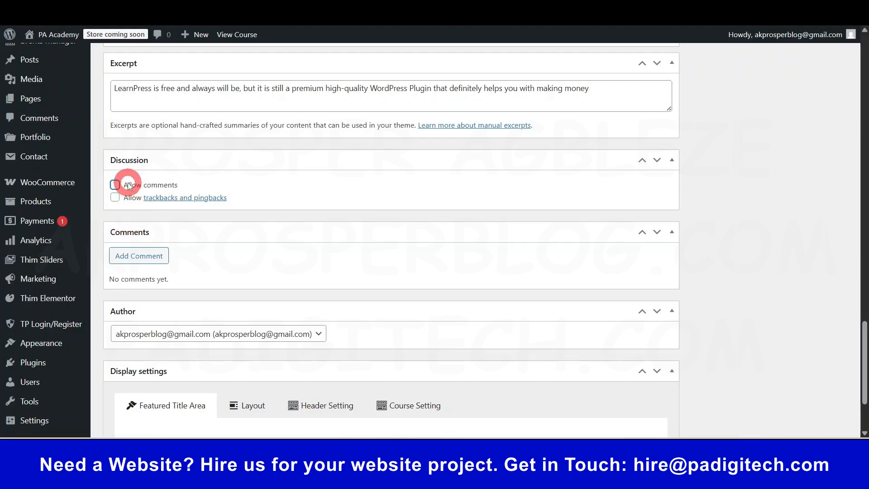
scroll(761, 206, "up", 20)
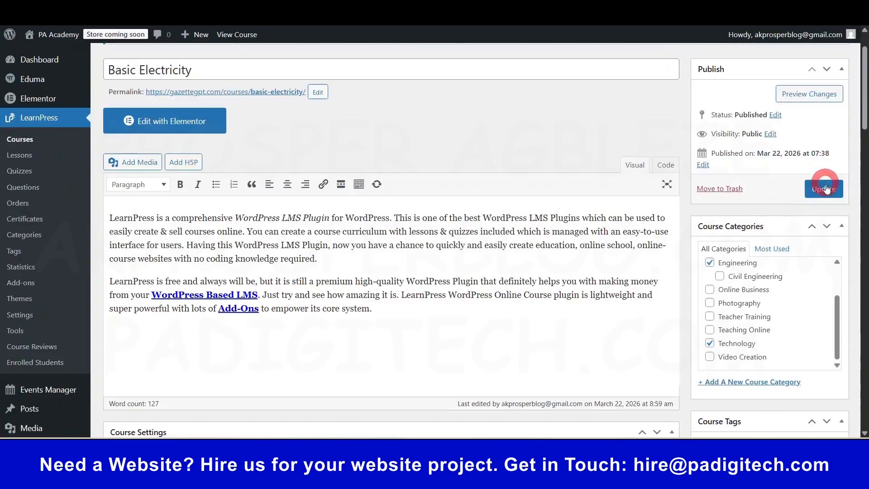
left_click(824, 189)
- Reload the live Basic Electricity page and check whether the comment form still follows the course tabs
left_click(407, 9)
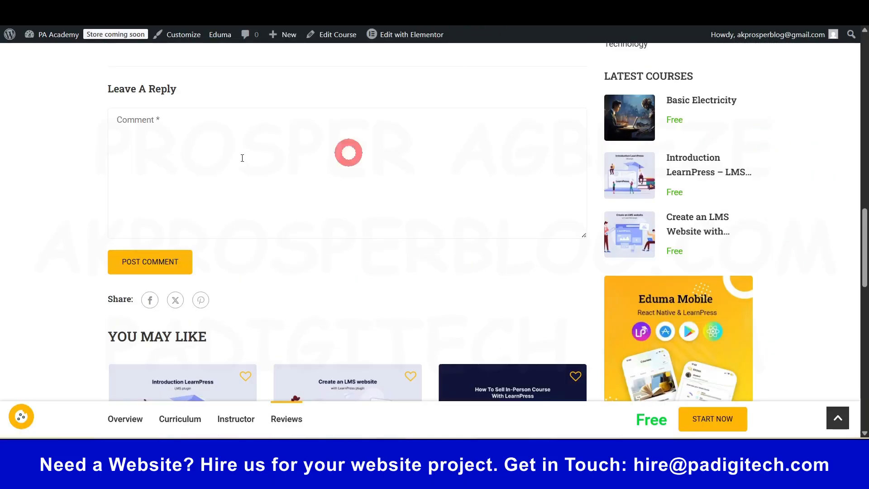
scroll(410, 207, "up", 1)
scroll(411, 208, "up", 6)
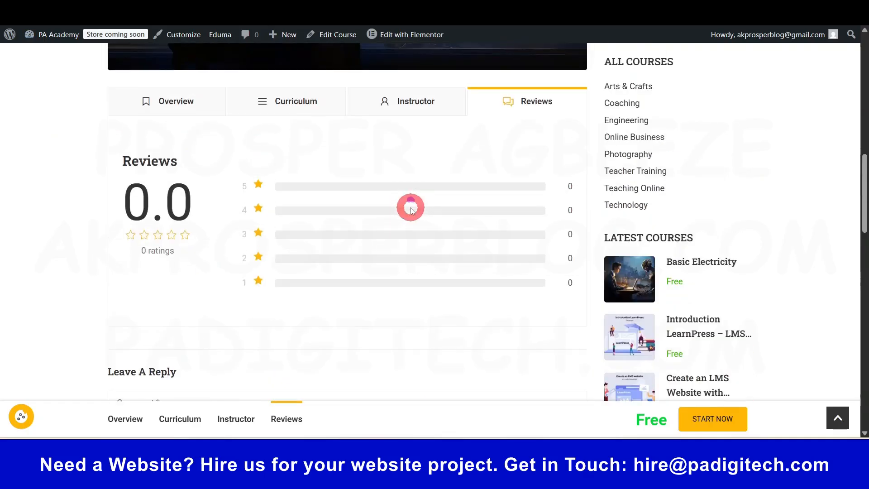
key("F5")
scroll(410, 208, "down", 6)
scroll(411, 221, "up", 10)
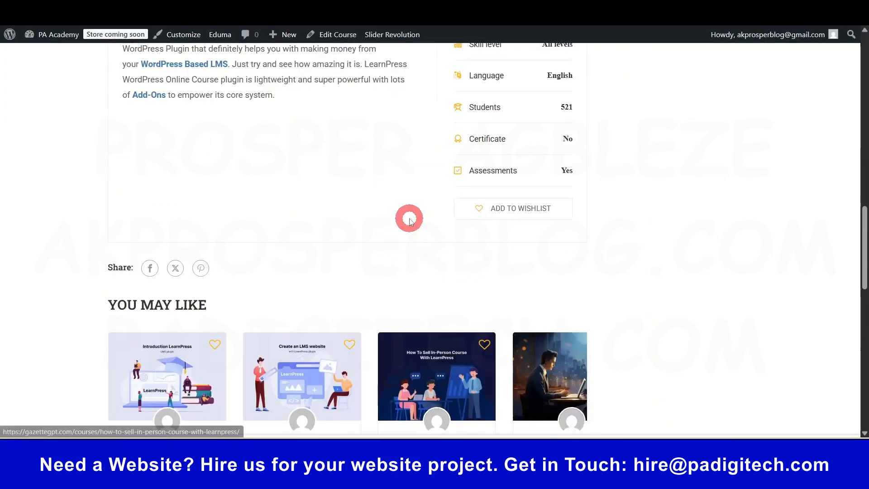
scroll(410, 218, "up", 2)
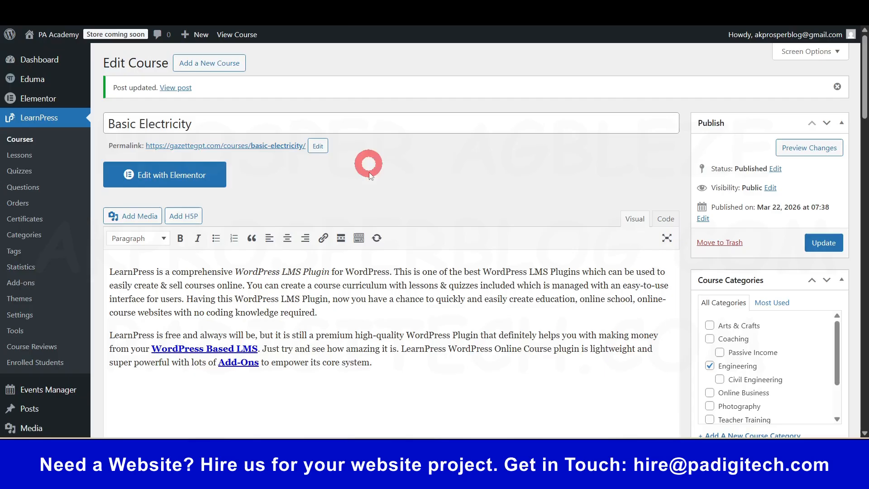
- Compare the course's curriculum, excerpt and discussion settings in the editor with the live page's banner, overview and features
scroll(394, 306, "down", 15)
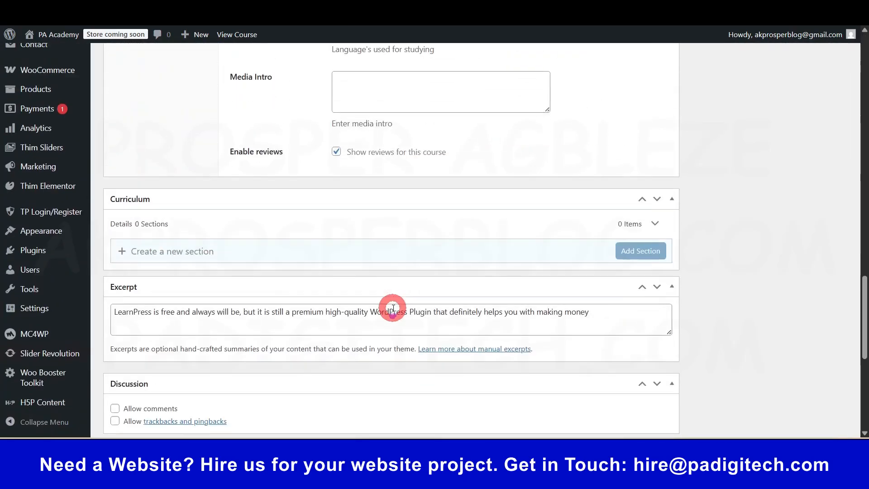
scroll(393, 308, "down", 5)
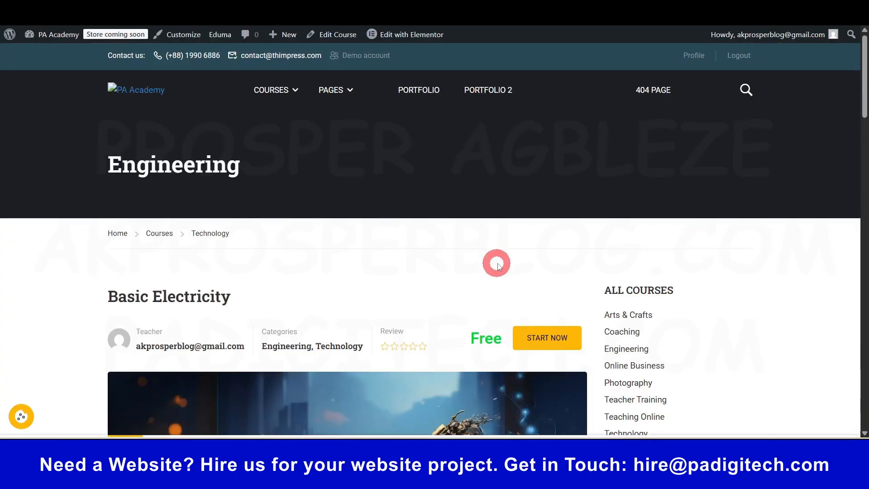
scroll(265, 277, "down", 5)
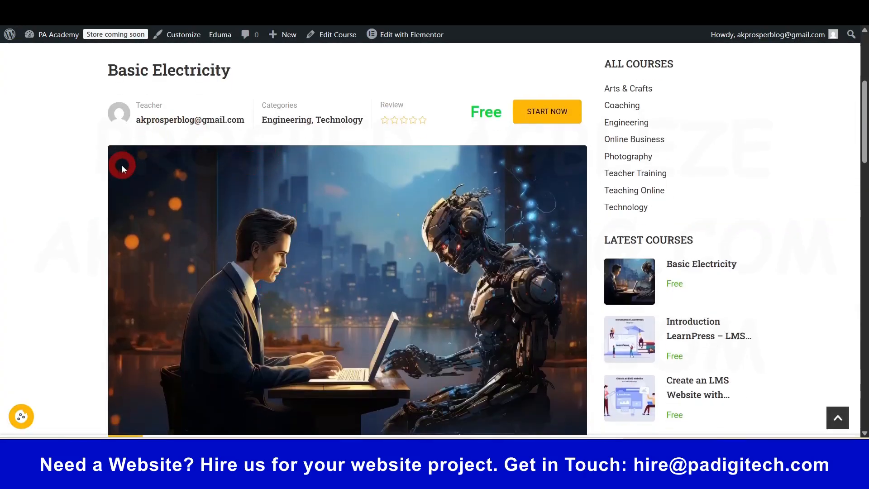
scroll(568, 287, "down", 7)
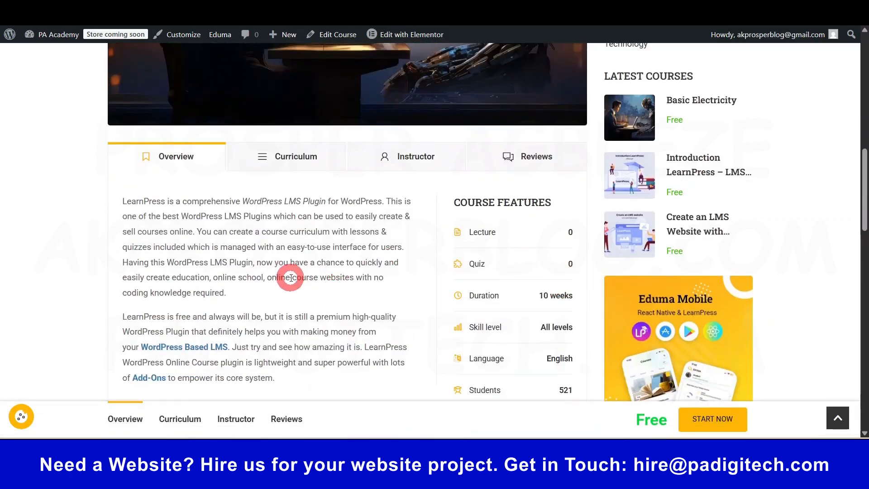
scroll(294, 277, "down", 6)
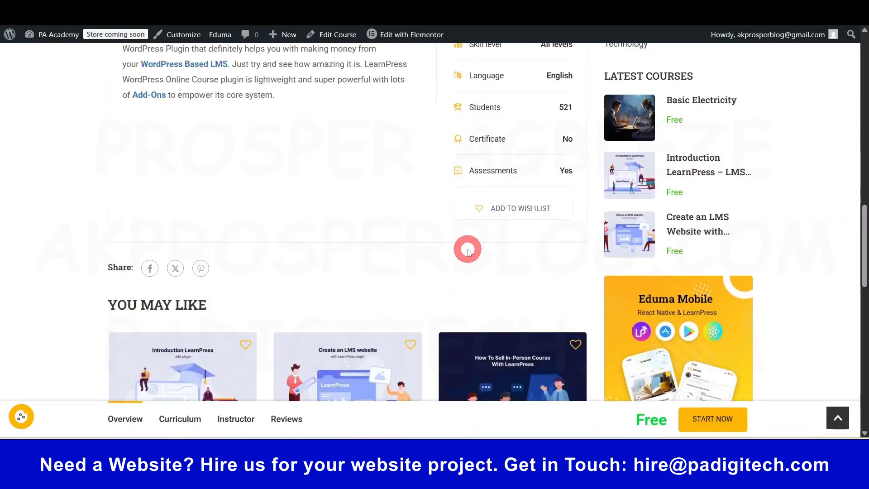
scroll(465, 240, "up", 8)
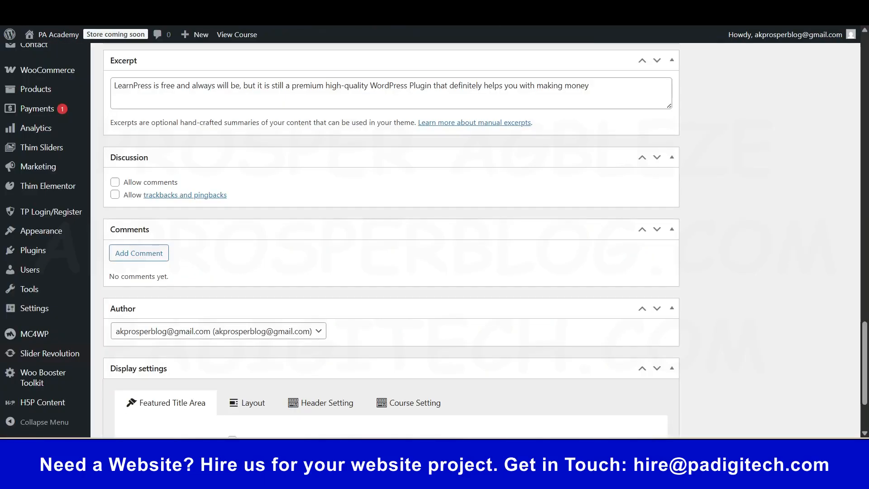
scroll(409, 254, "up", 8)
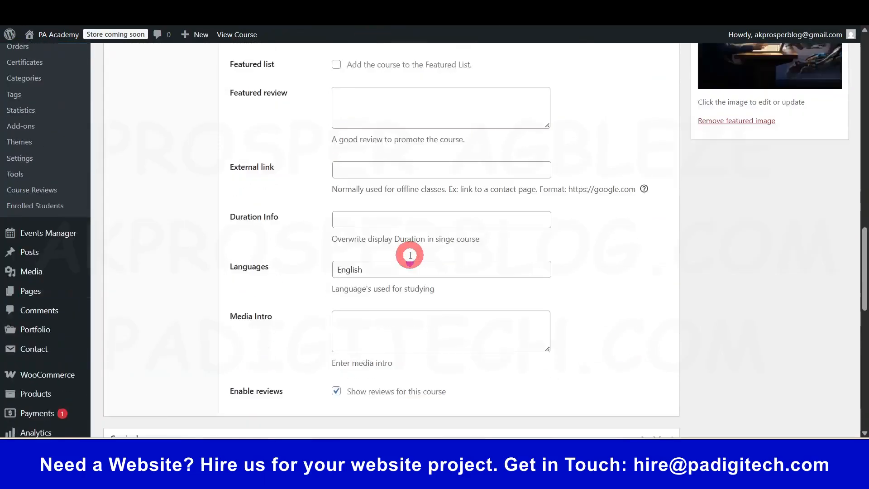
- Examine the course features and curriculum of the live "Create an LMS Website with LearnPress" demo course
scroll(409, 253, "down", 5)
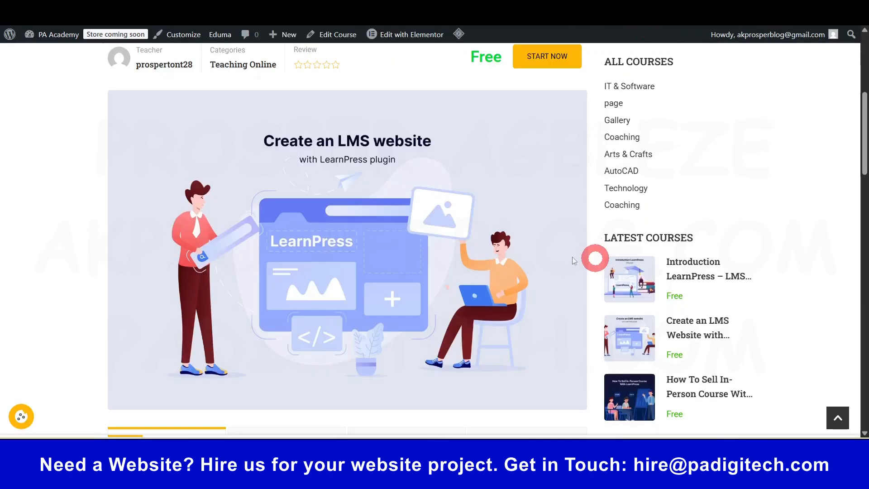
scroll(571, 260, "down", 8)
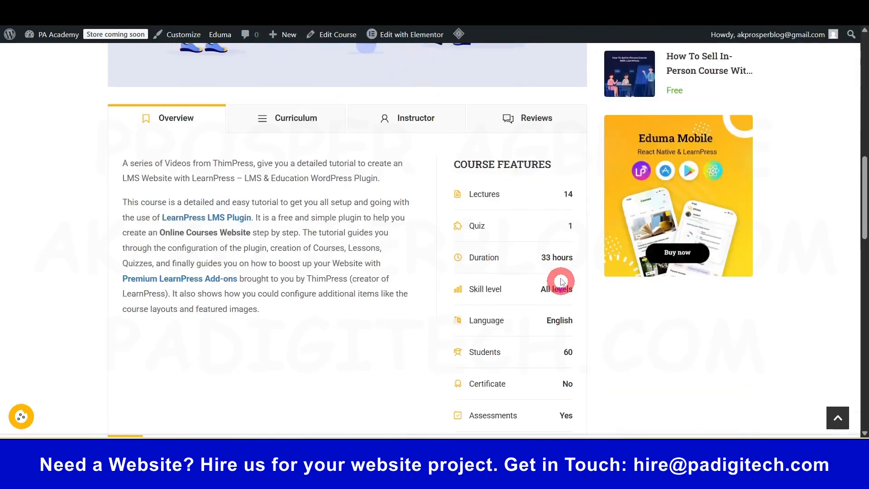
scroll(553, 271, "up", 4)
left_click(295, 218)
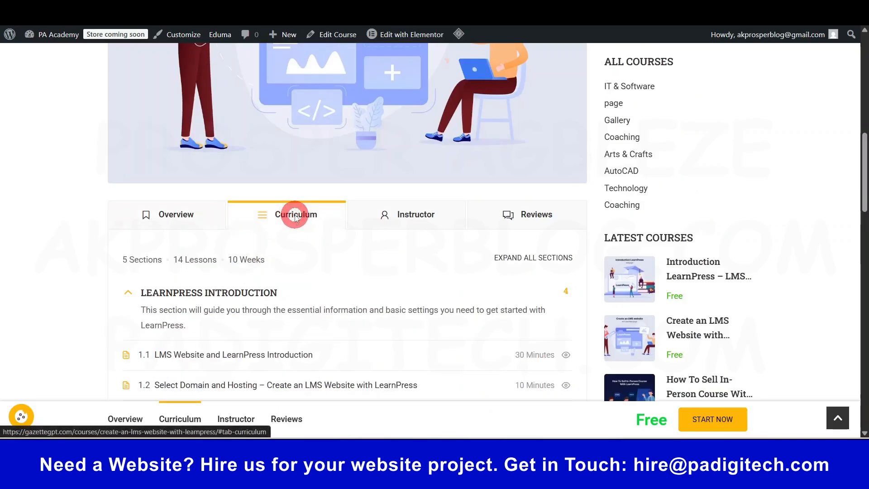
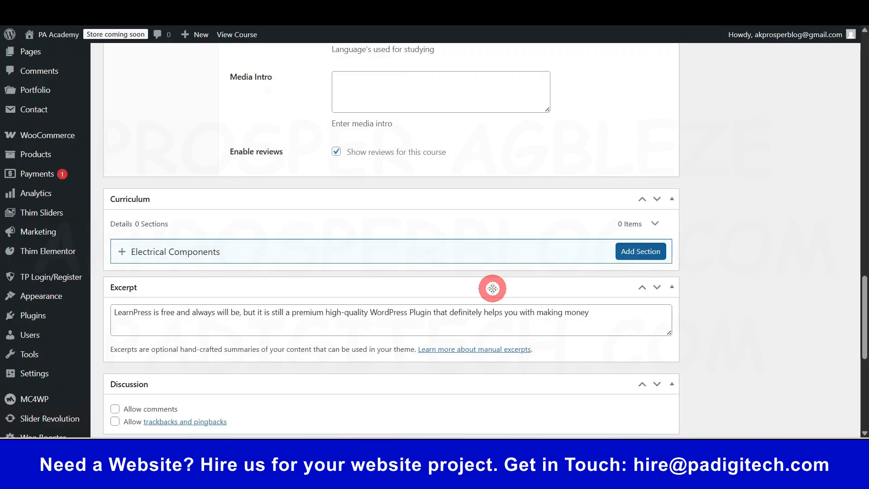
- Add the curriculum section "Electrical Components" and save the demo course's LearnPress Introduction description, copied from its curriculum, as the section description
left_click(633, 252)
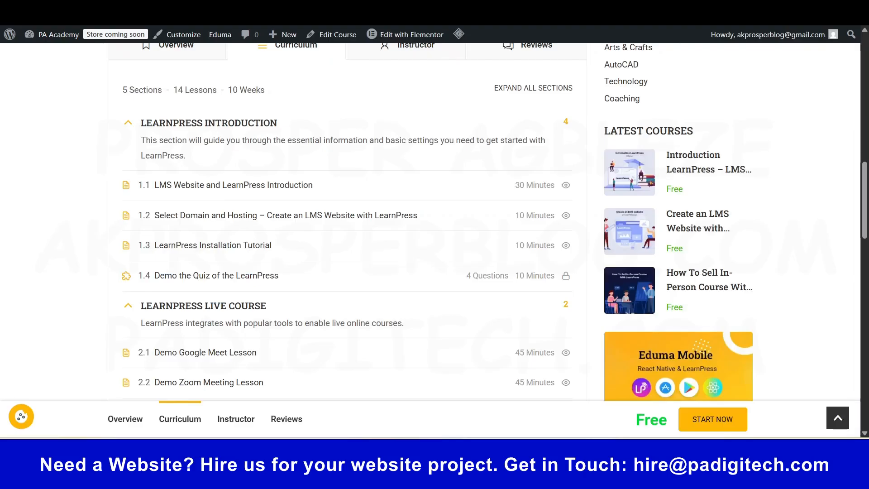
left_click_drag(143, 142, 183, 157)
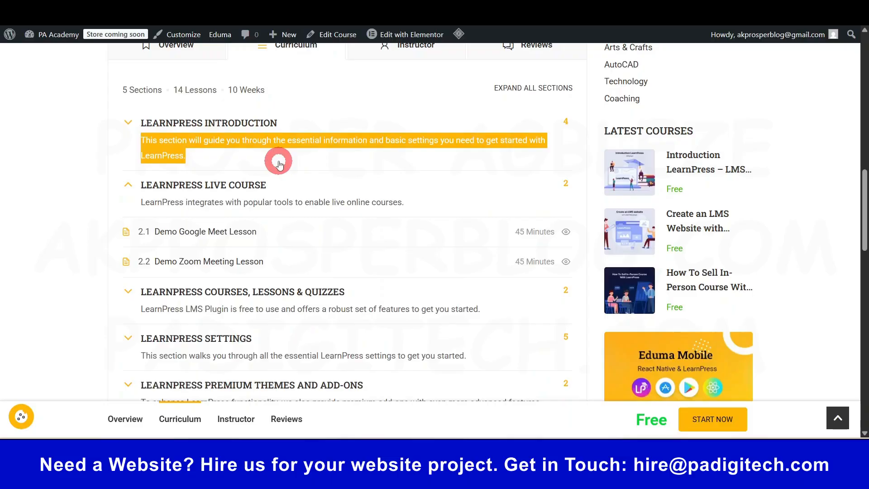
left_click(231, 156)
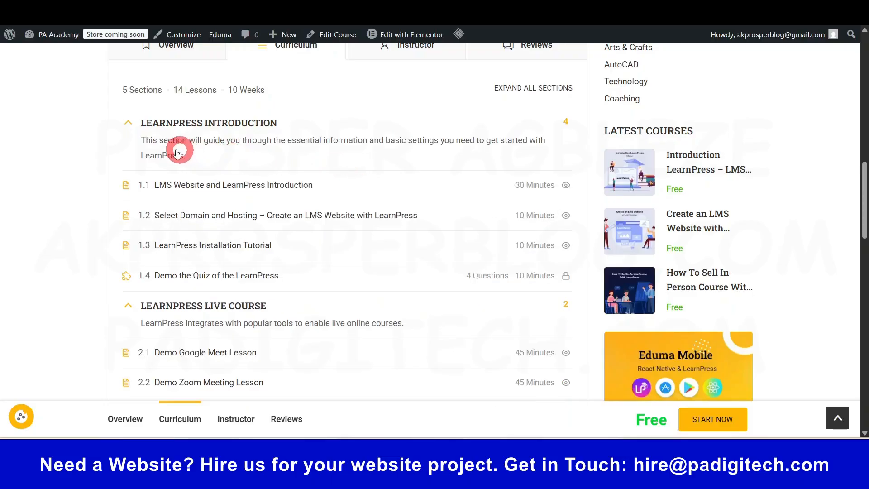
left_click_drag(144, 138, 198, 156)
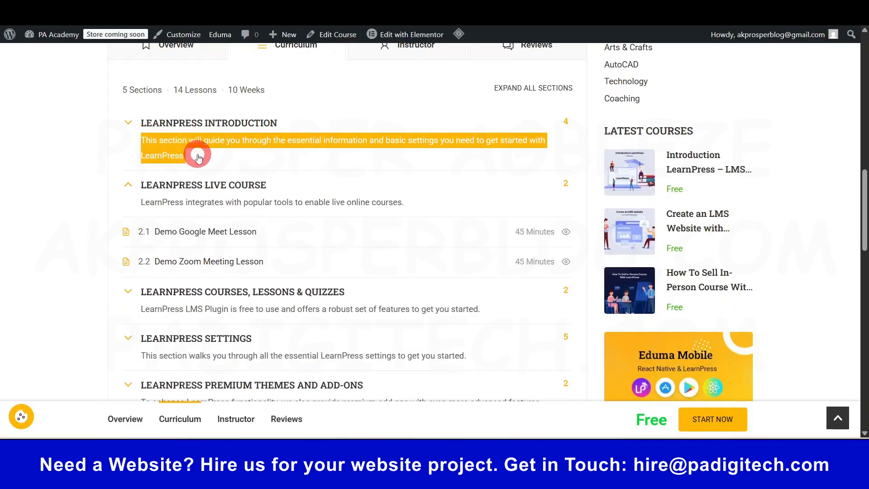
key("ctrl+c")
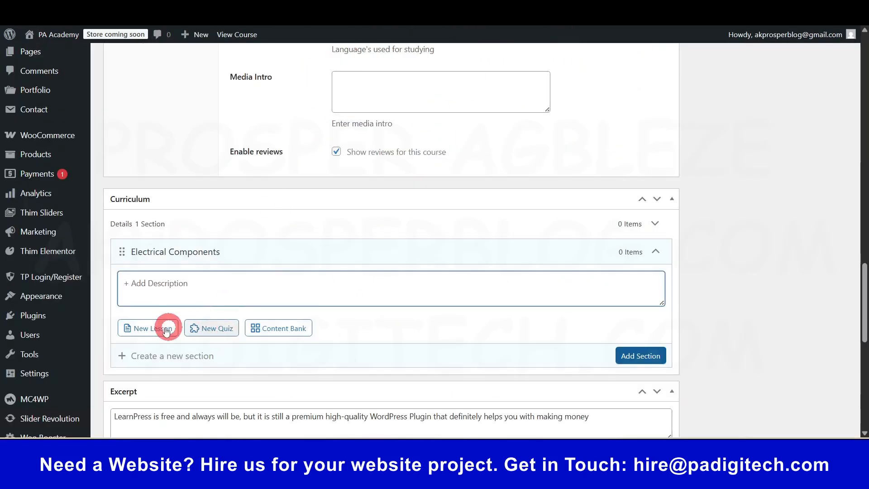
left_click(177, 294)
key("ctrl+v")
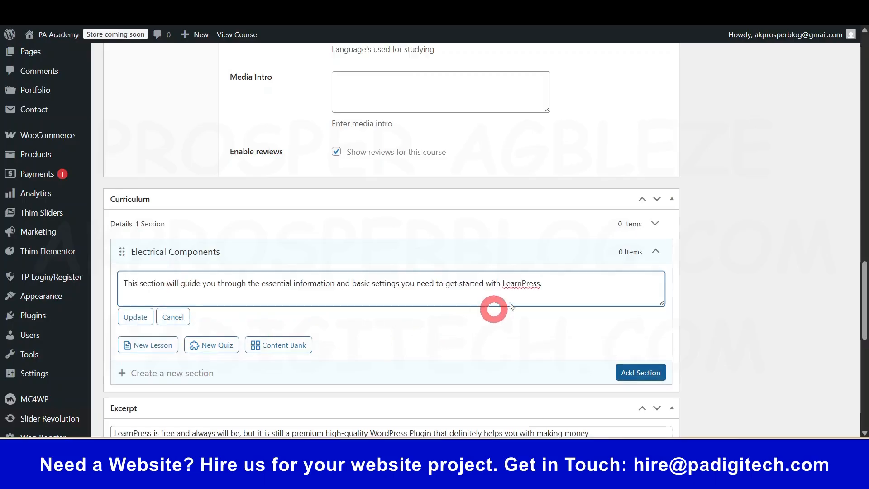
left_click(135, 316)
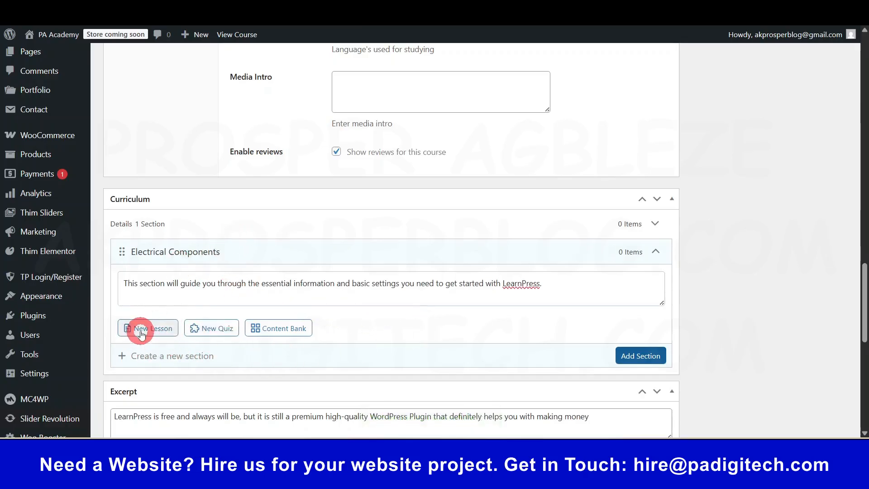
- Check the Electrical Components section's content bank for available lessons and quizzes, and close it
scroll(145, 316, "down", 1)
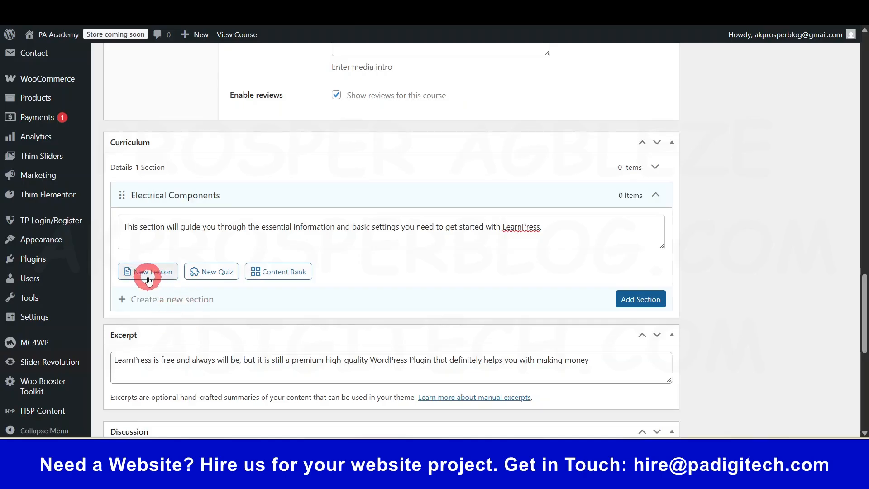
left_click(278, 271)
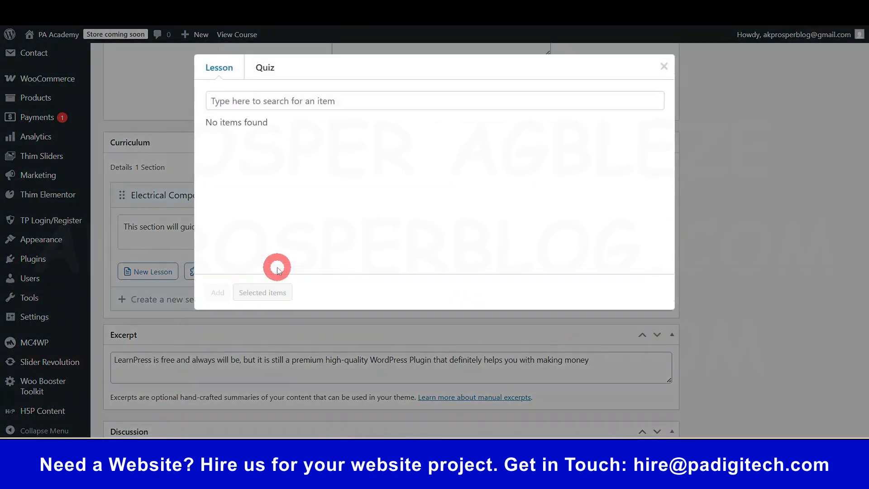
left_click(266, 68)
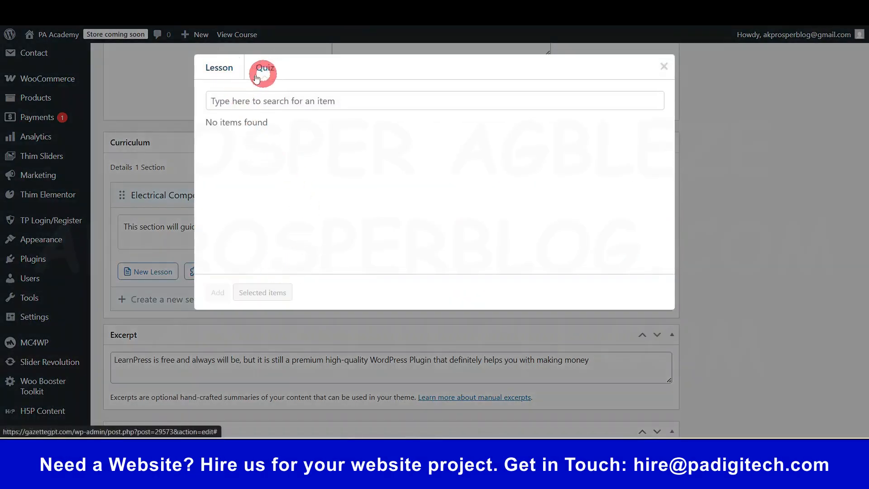
left_click(209, 67)
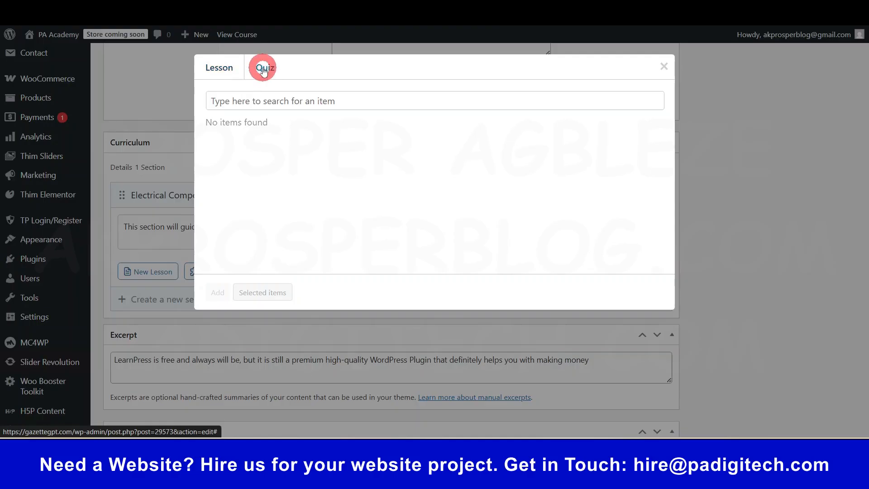
left_click(664, 67)
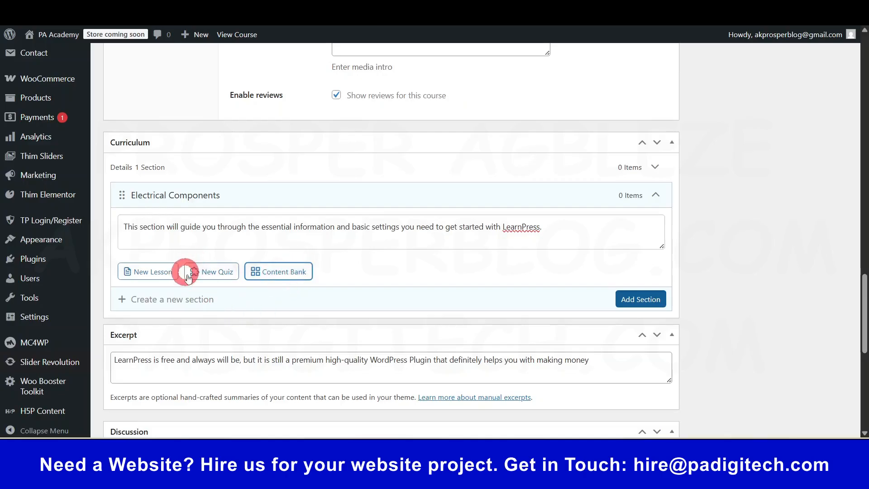
- Look at the blank new lesson and new quiz entries in the Electrical Components section
left_click(151, 271)
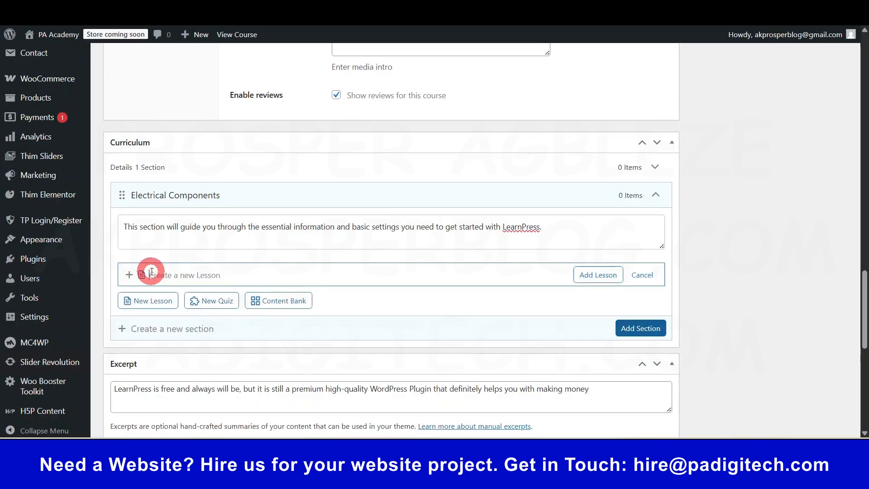
left_click(595, 279)
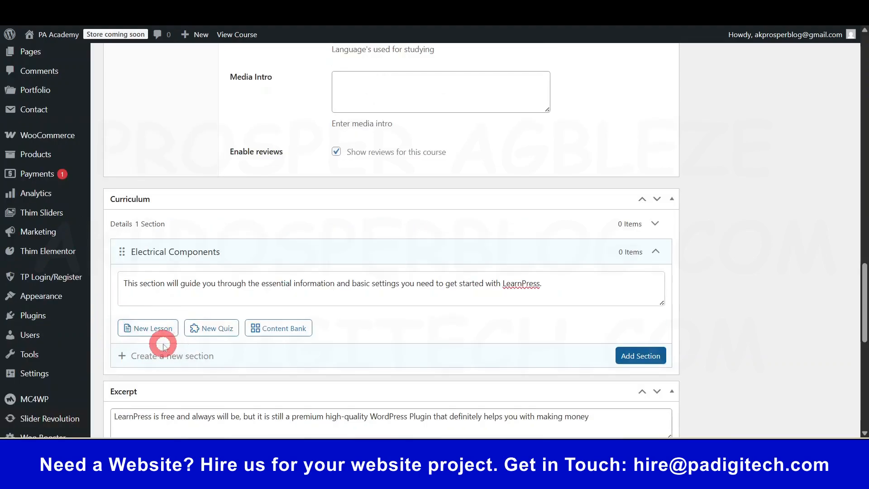
left_click(211, 329)
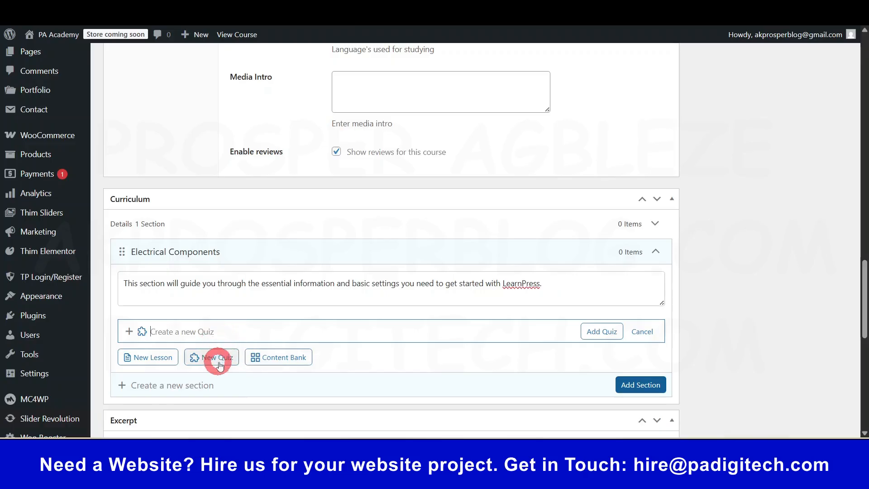
- Update the Basic Electricity course with its new curriculum section
scroll(74, 171, "up", 15)
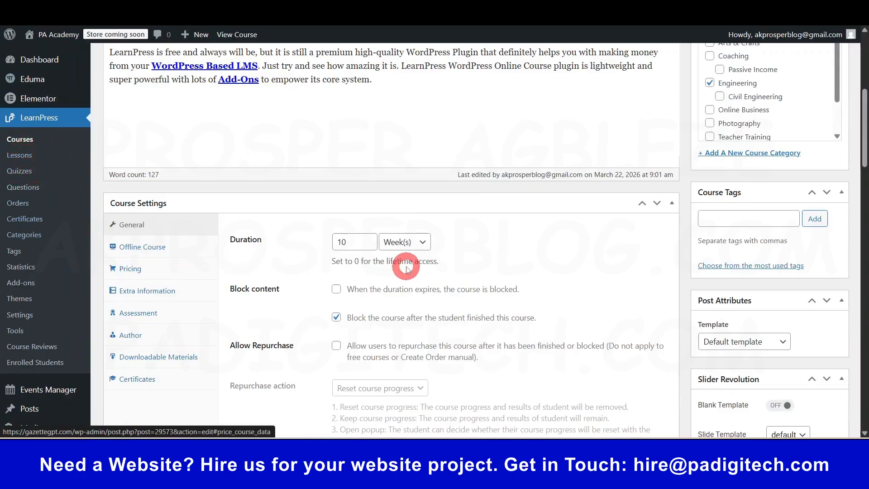
scroll(405, 281, "down", 7)
scroll(407, 295, "up", 12)
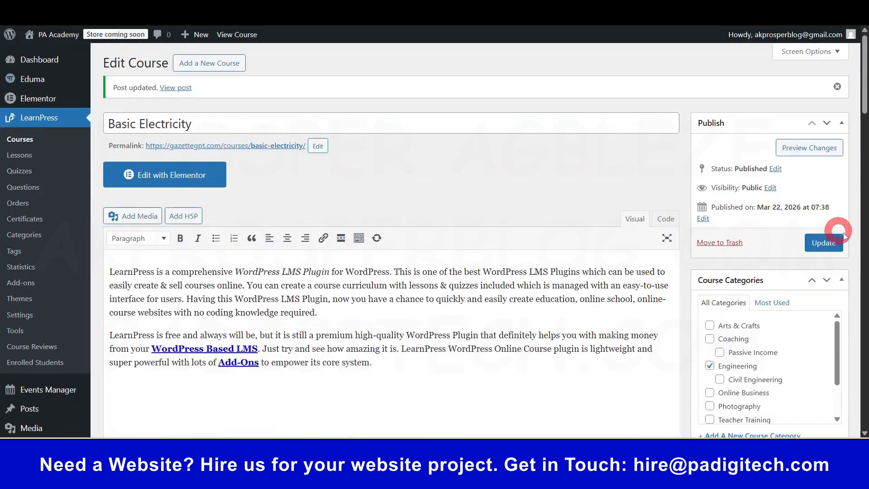
left_click(824, 242)
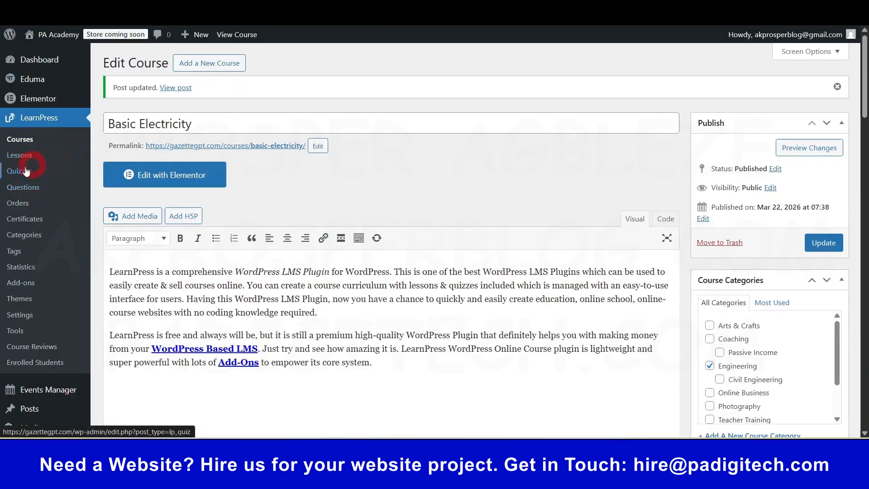
- Open the LearnPress lessons list in a separate tab and browse the existing lessons and their assigned courses
right_click(14, 153)
left_click(76, 164)
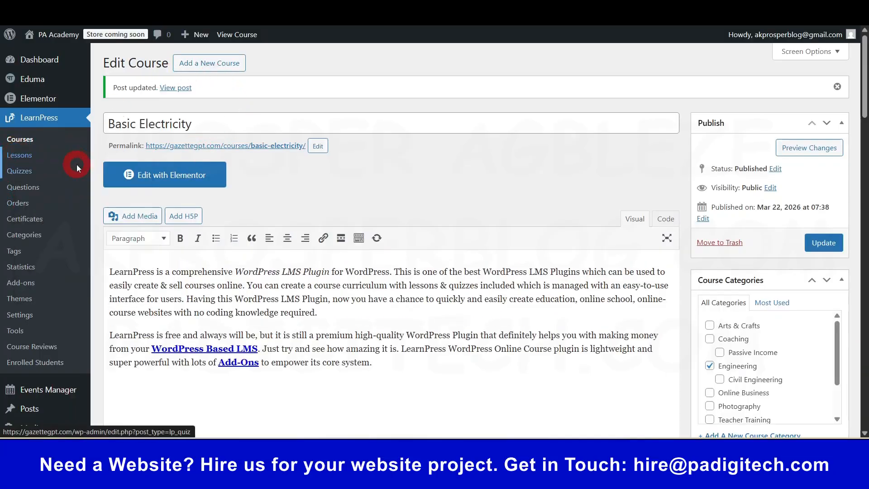
left_click(410, 8)
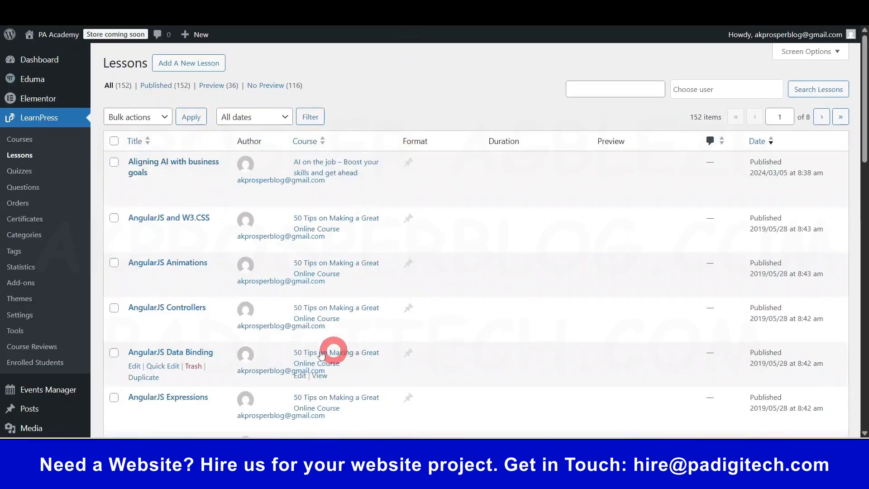
scroll(199, 200, "down", 7)
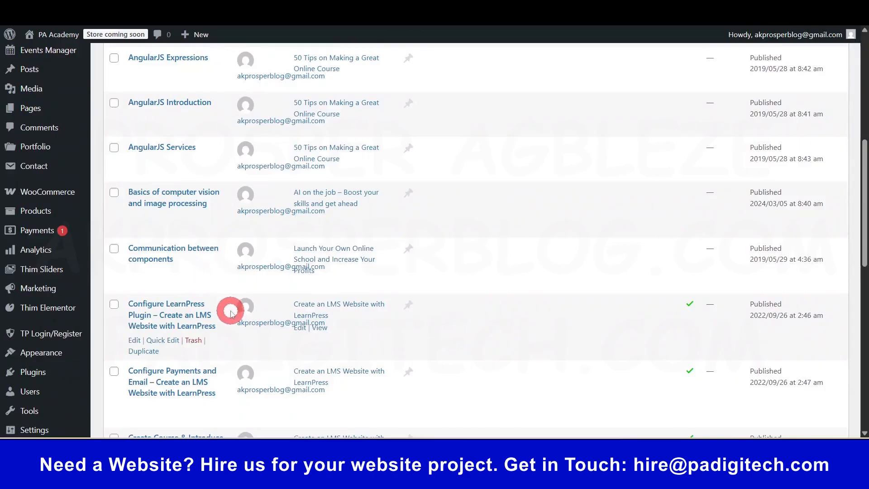
- Select all lessons listed on the page and check which bulk actions are available
scroll(253, 249, "up", 8)
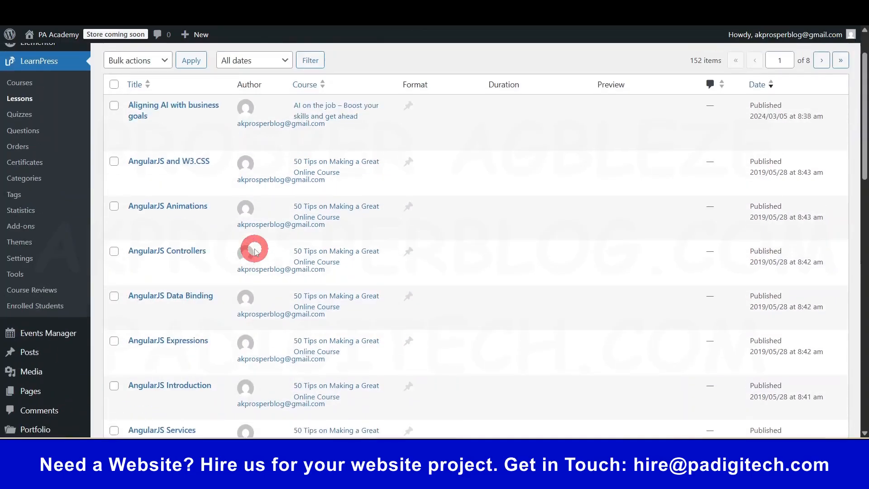
scroll(254, 250, "up", 1)
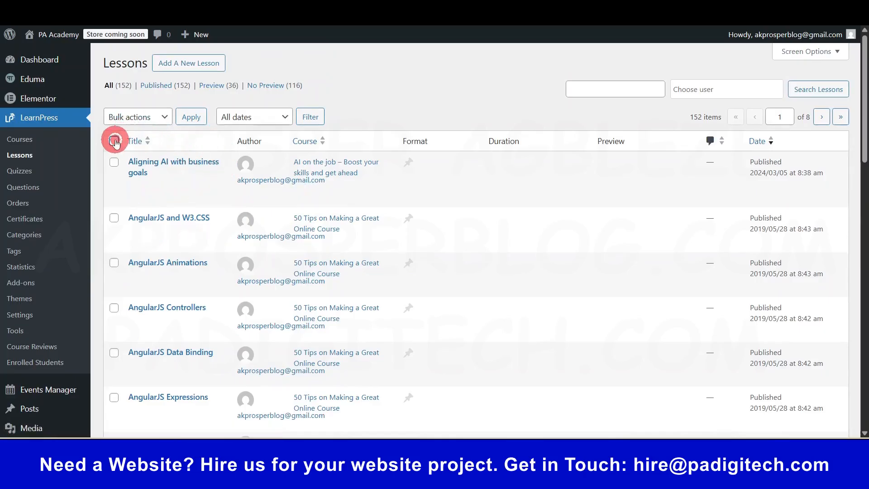
left_click(164, 117)
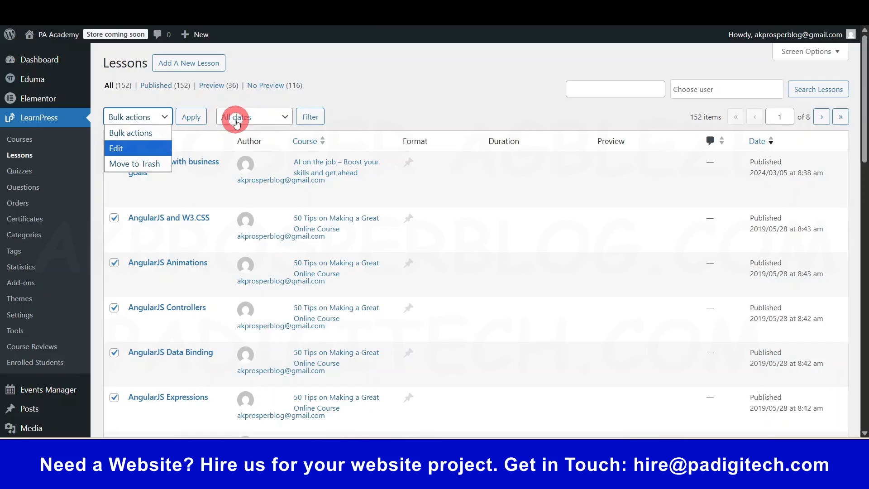
left_click(460, 101)
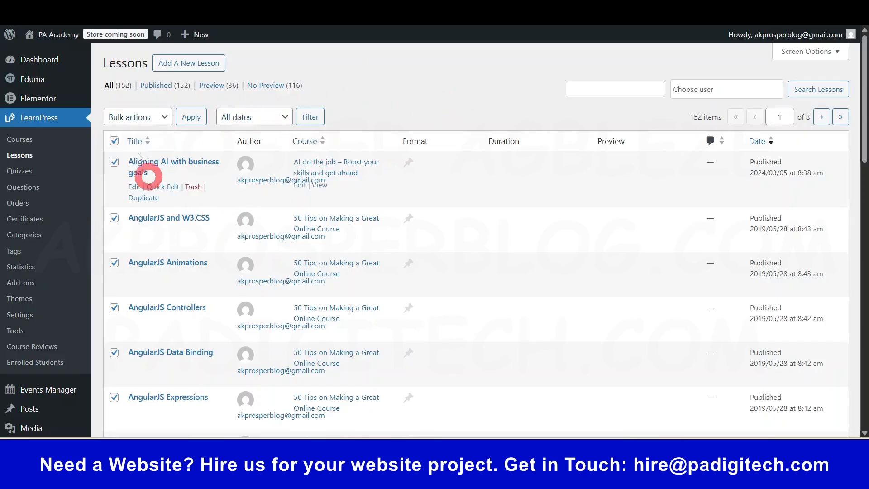
- Start a new lesson and title it "Resistors", looking over the Basic Electricity course settings for reference
left_click(199, 63)
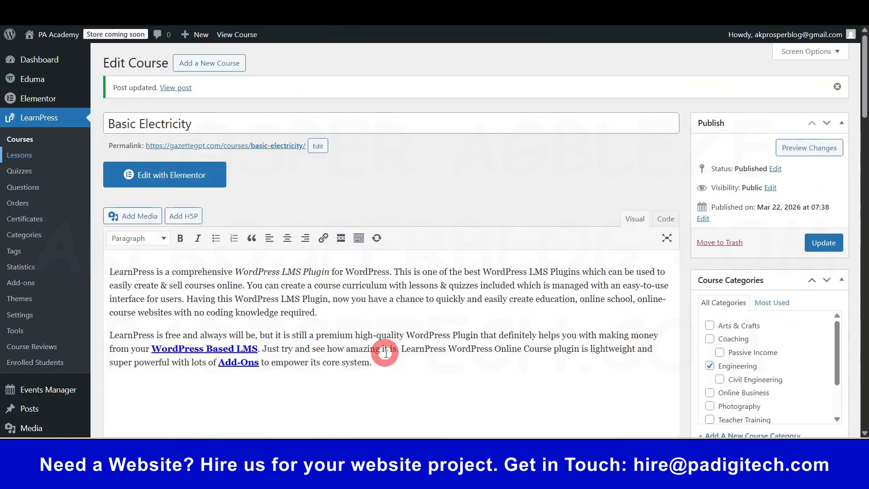
scroll(386, 353, "down", 20)
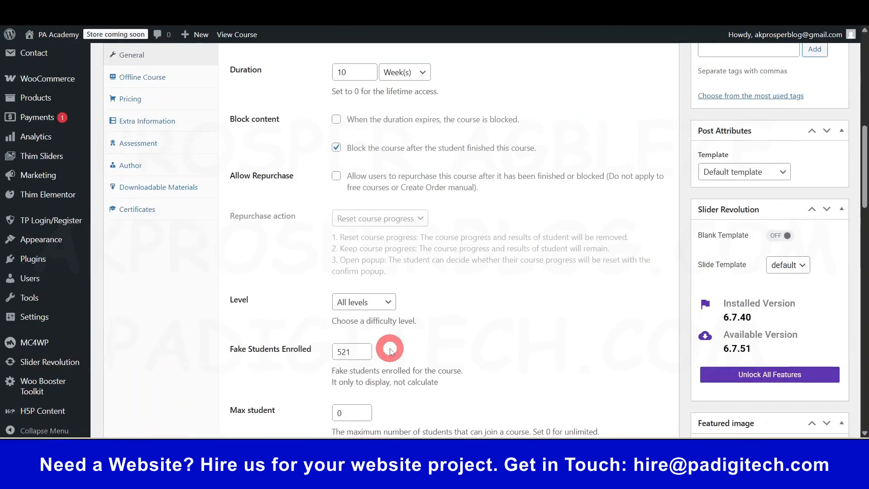
scroll(390, 349, "down", 1)
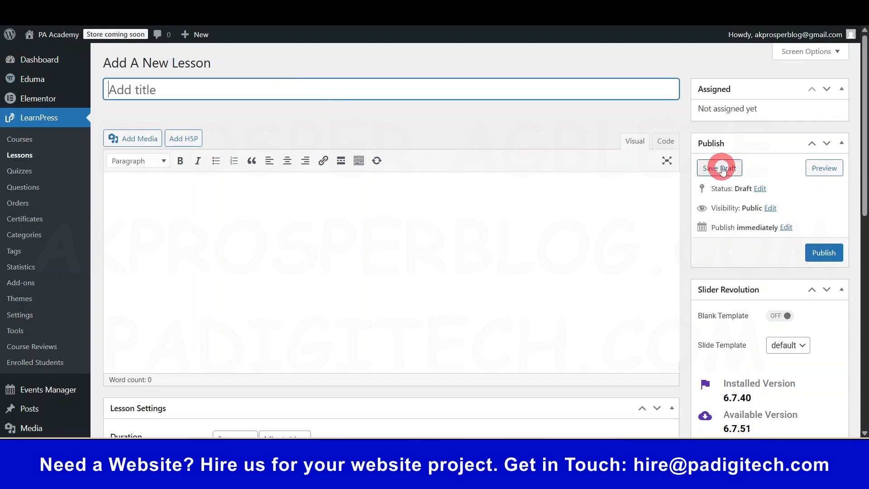
type("re")
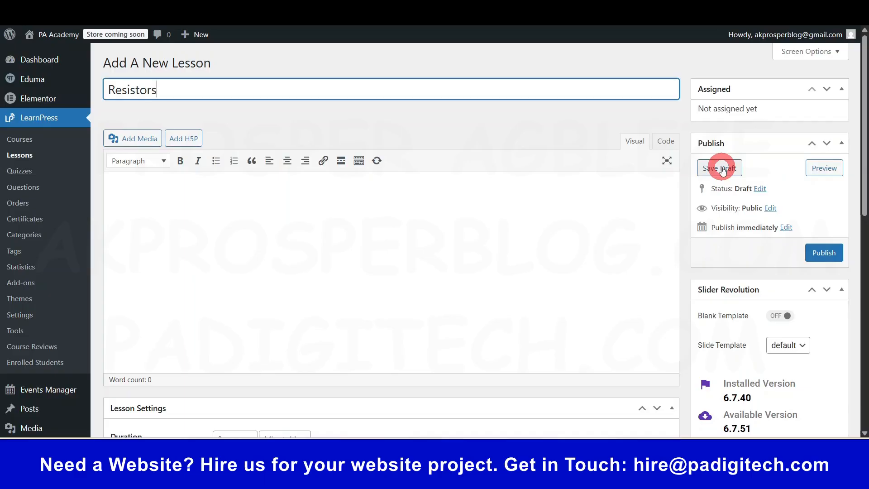
- Enter "Lesson Content...." as the body text of the Resistors lesson
left_click(306, 291)
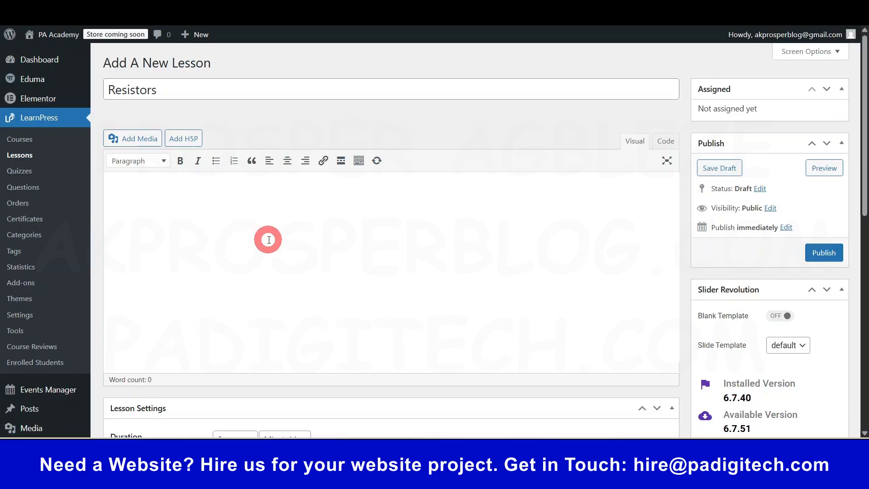
type("C")
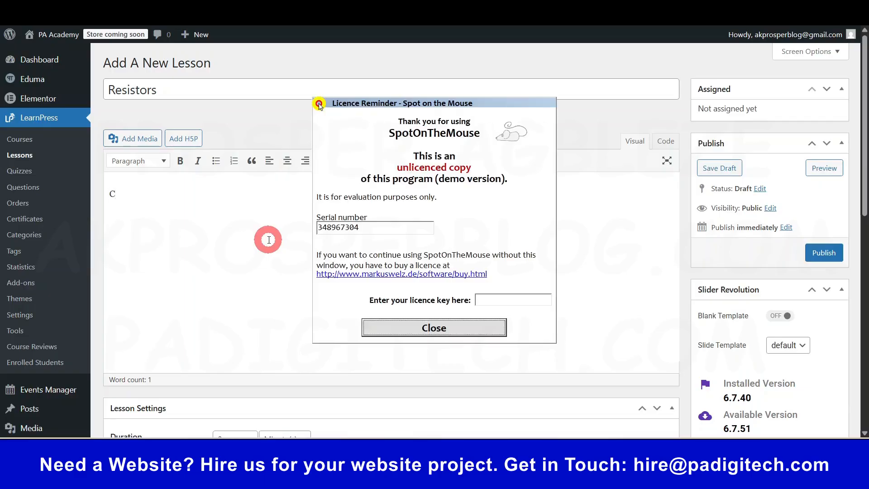
left_click(482, 327)
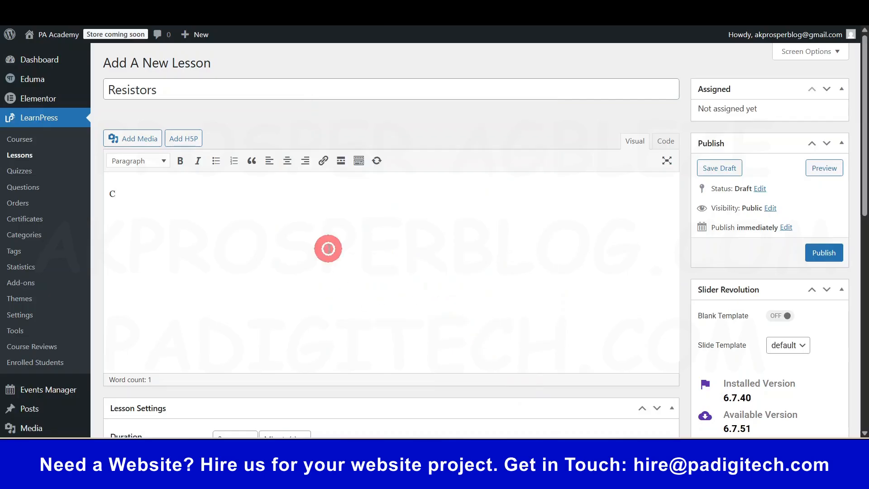
type("Lesson Content....")
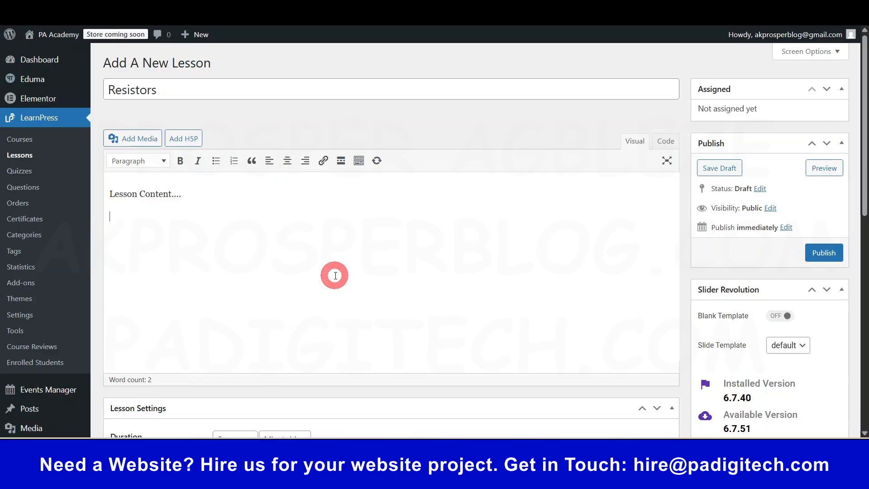
- Set the lesson's duration to 5 minutes in the lesson settings
scroll(335, 276, "down", 4)
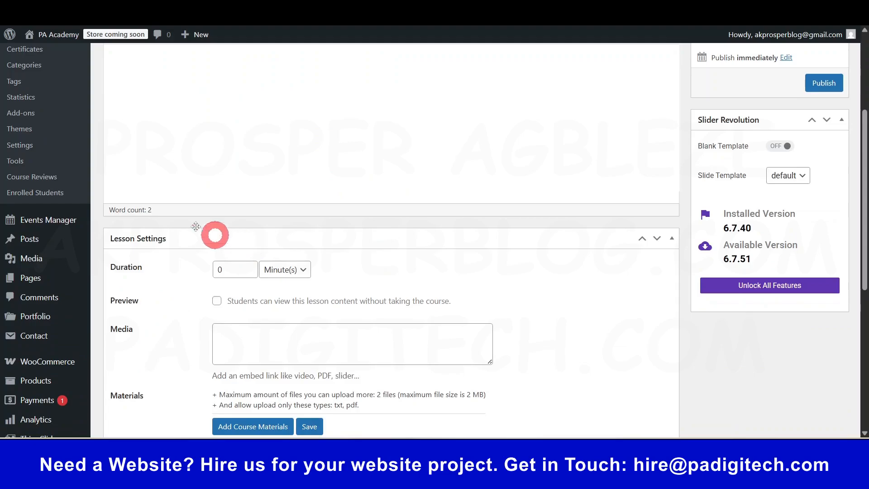
scroll(339, 275, "up", 1)
scroll(339, 283, "down", 3)
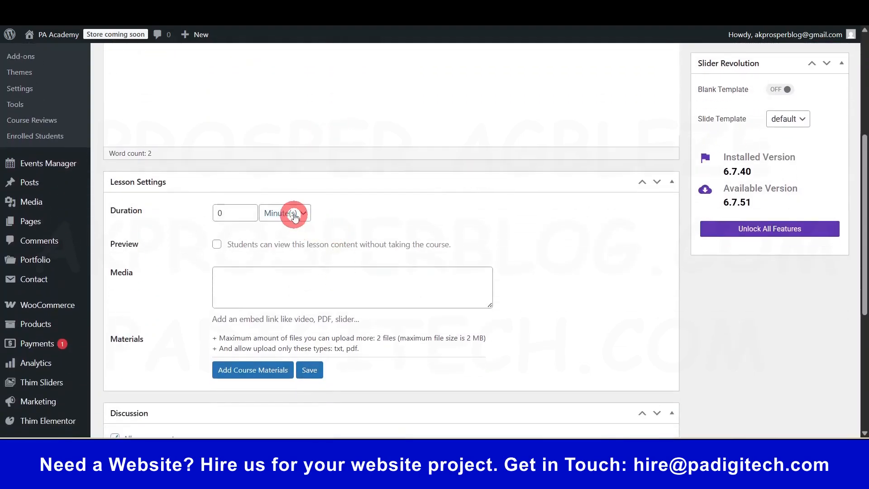
left_click(292, 214)
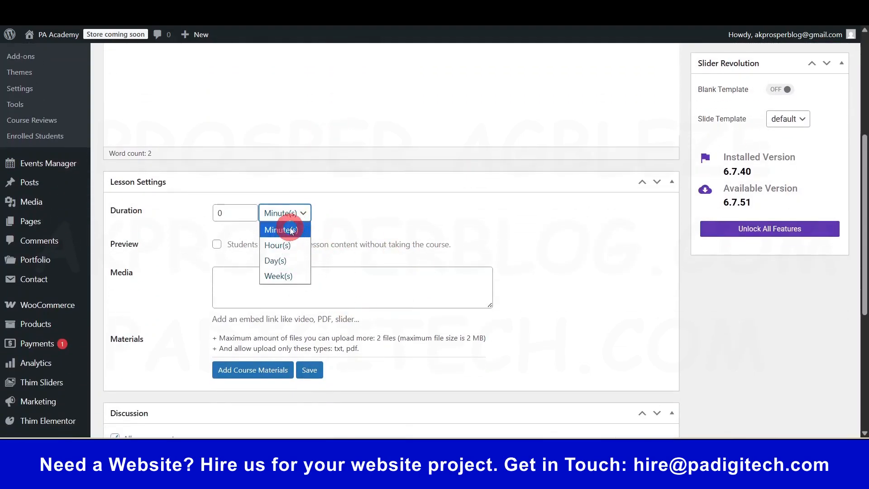
left_click(290, 230)
left_click(233, 213)
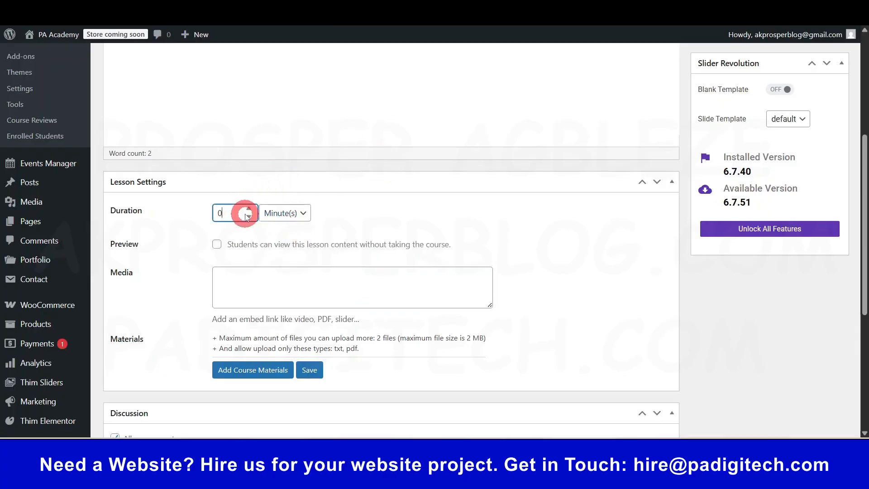
key("BackSpace")
type("5")
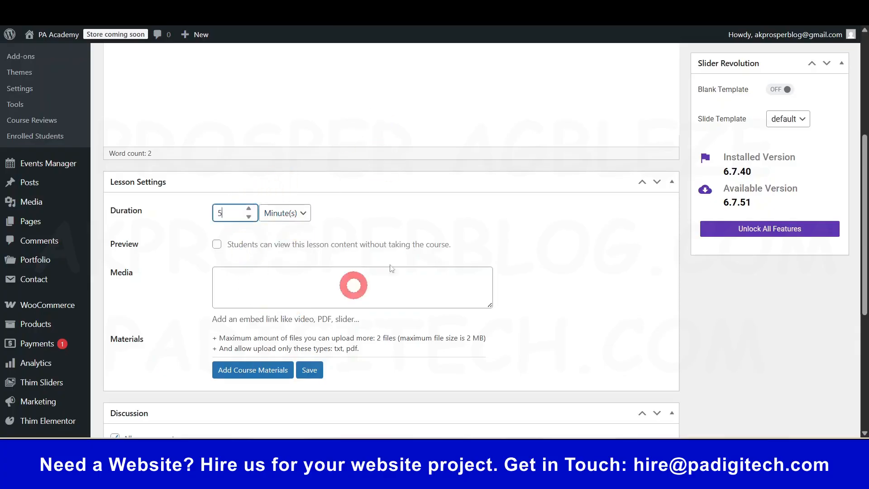
left_click(488, 208)
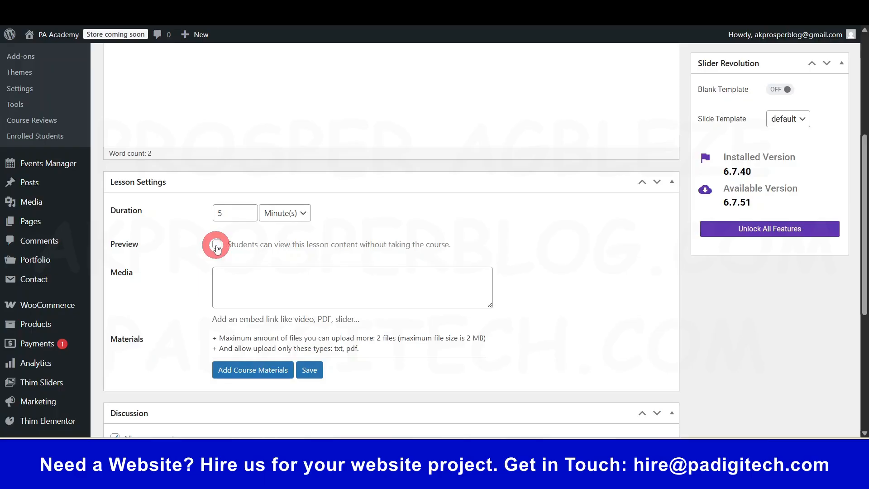
- Disallow comments on the lesson, and add an empty course materials entry and remove it again
scroll(302, 292, "down", 2)
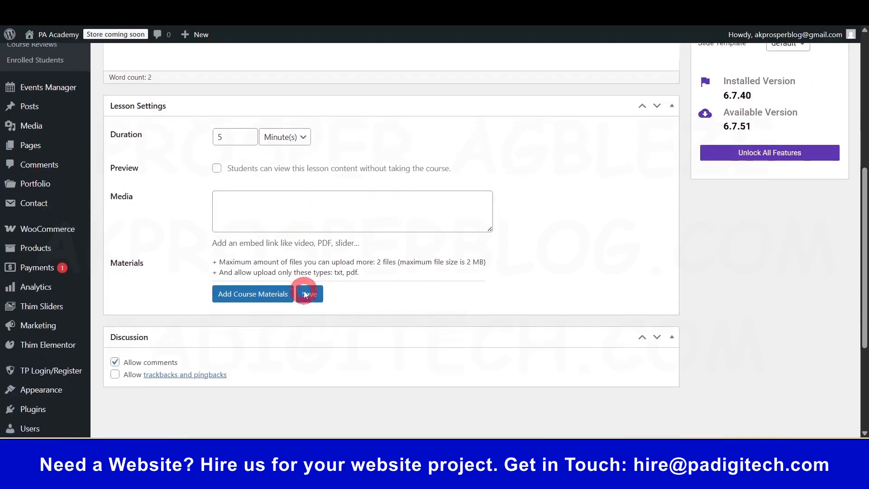
scroll(304, 294, "down", 1)
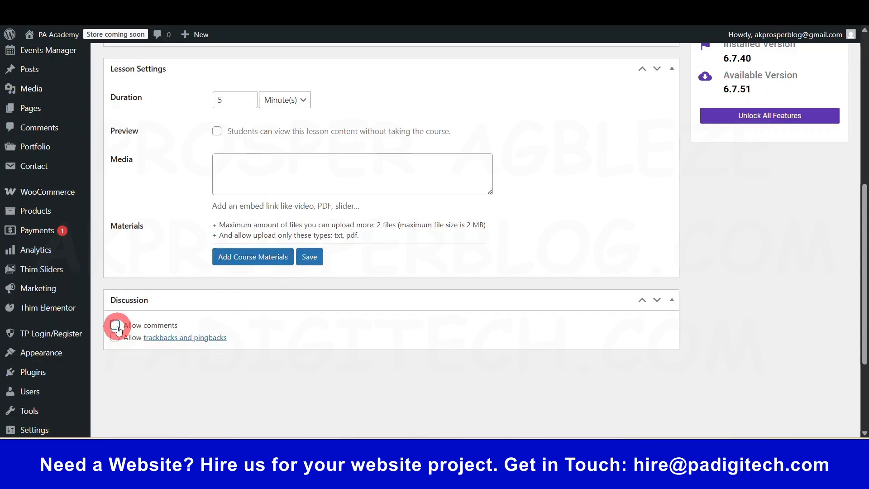
left_click(252, 258)
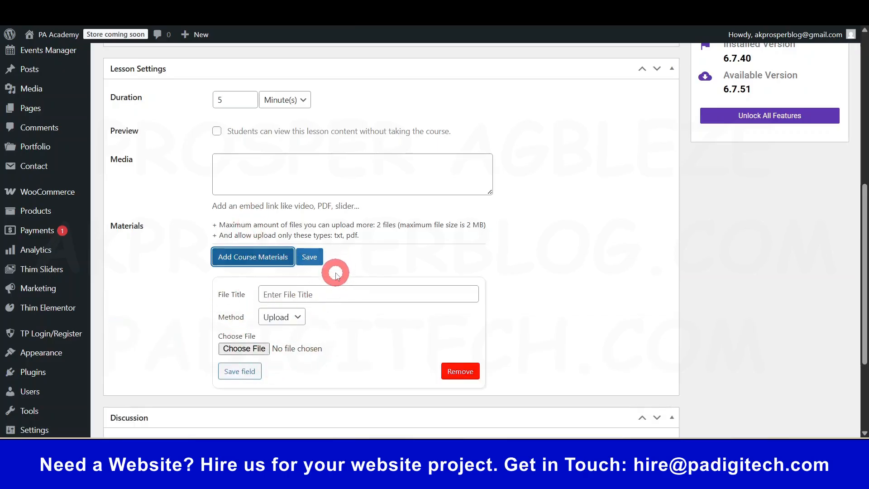
left_click(457, 371)
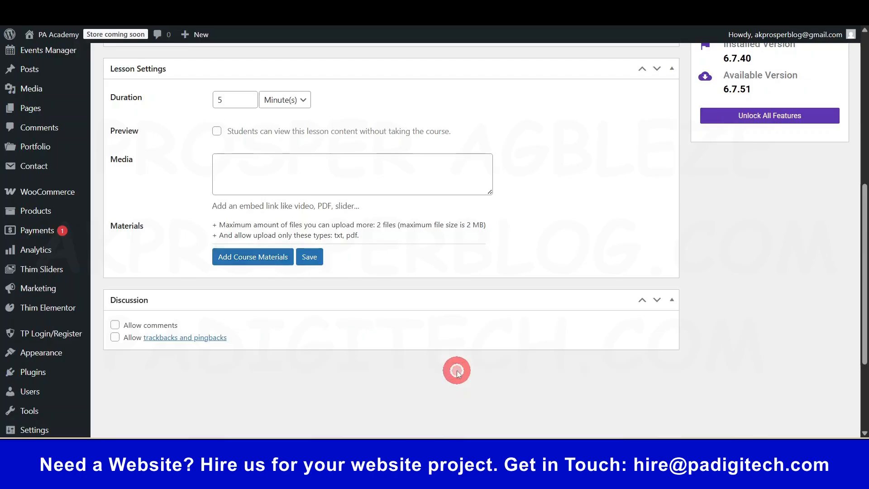
- Publish the Resistors lesson
scroll(233, 237, "up", 8)
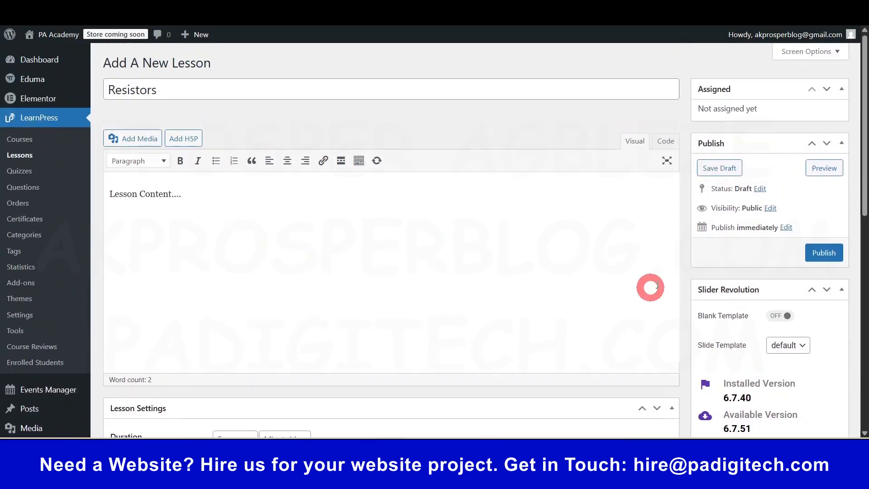
left_click(832, 254)
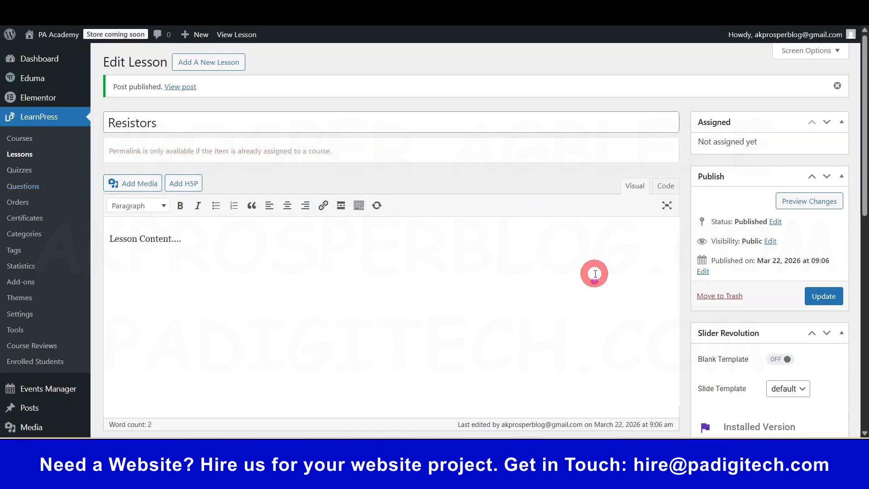
scroll(594, 274, "down", 3)
scroll(593, 275, "up", 3)
scroll(587, 261, "down", 1)
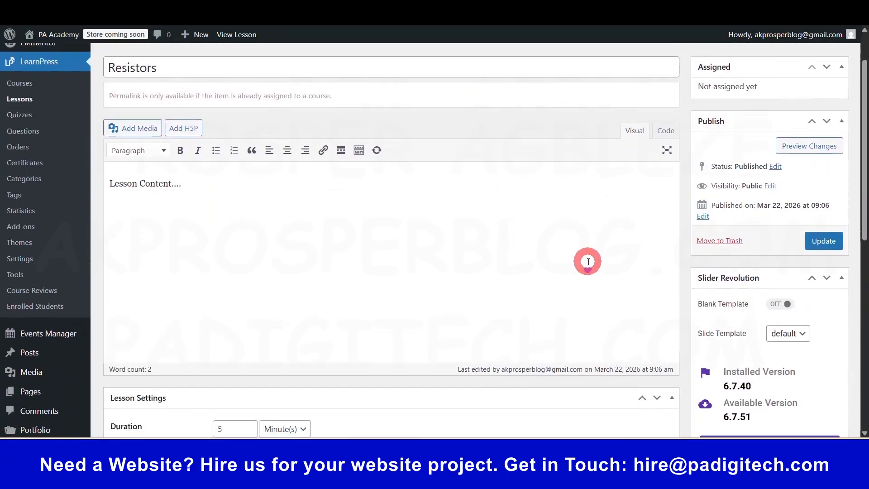
scroll(587, 261, "up", 1)
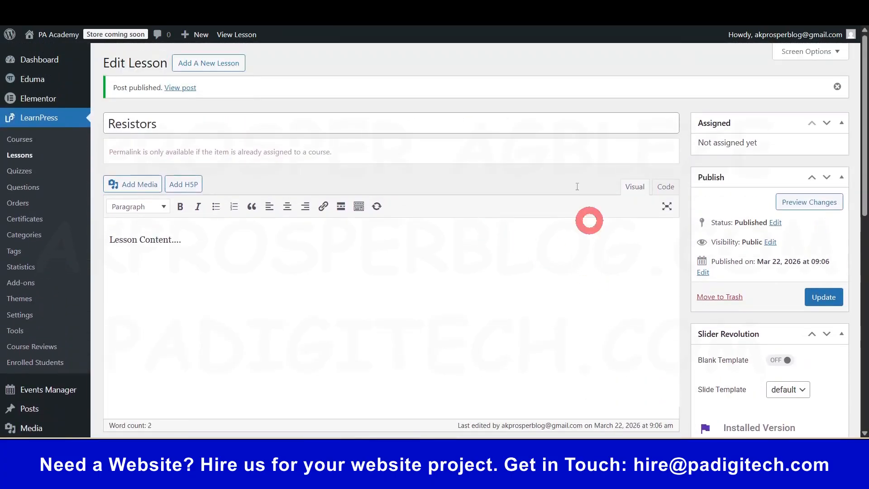
- Go back to the lessons list and sort it by date, newest first, to locate the Resistors lesson
left_click(30, 159)
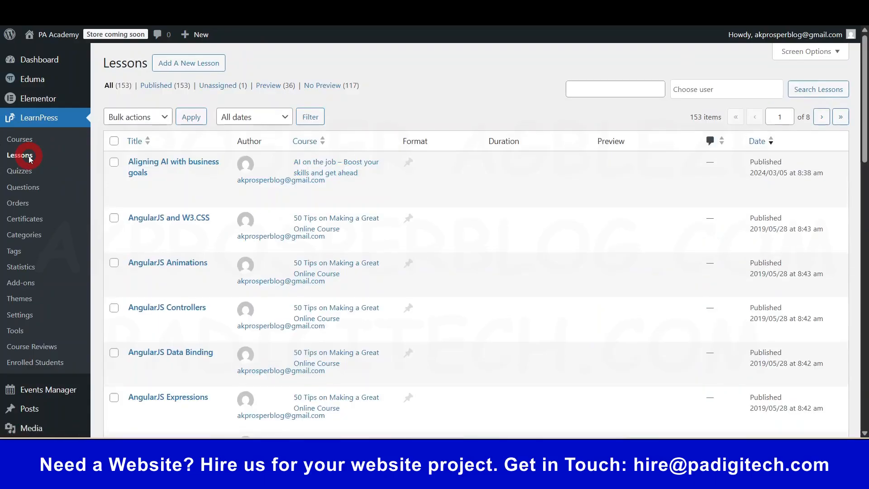
scroll(285, 226, "down", 10)
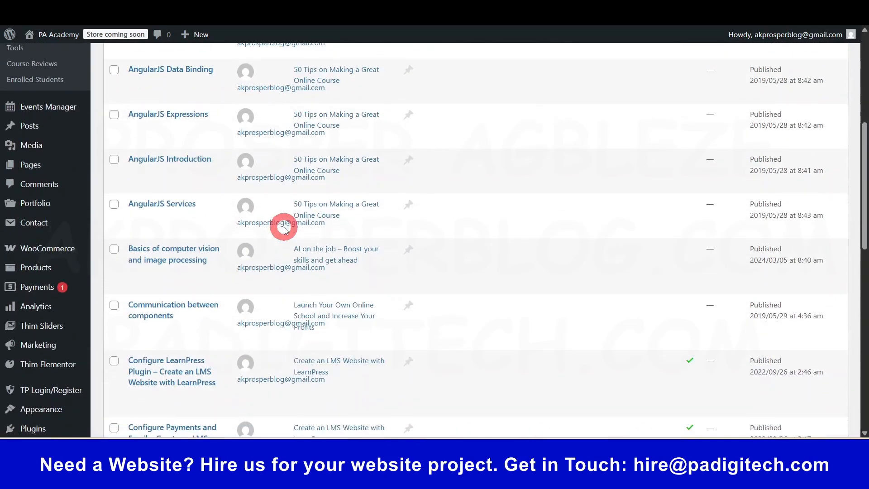
scroll(284, 228, "up", 6)
scroll(284, 228, "up", 6)
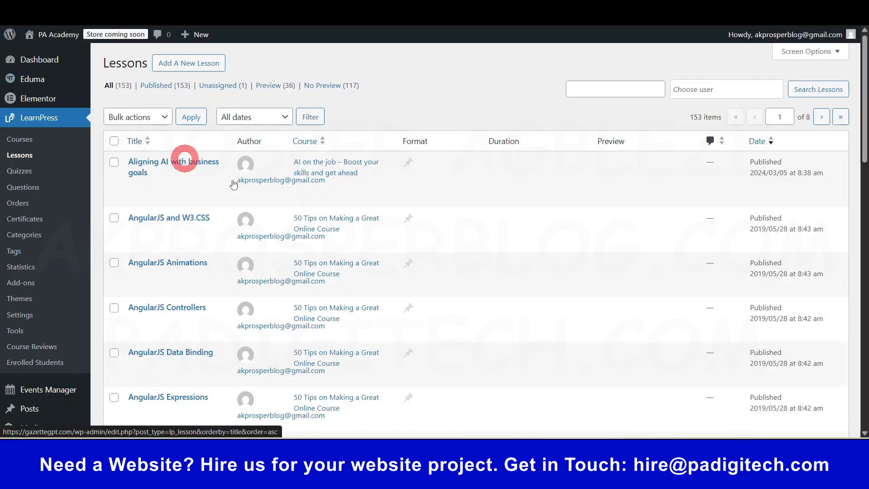
left_click(757, 141)
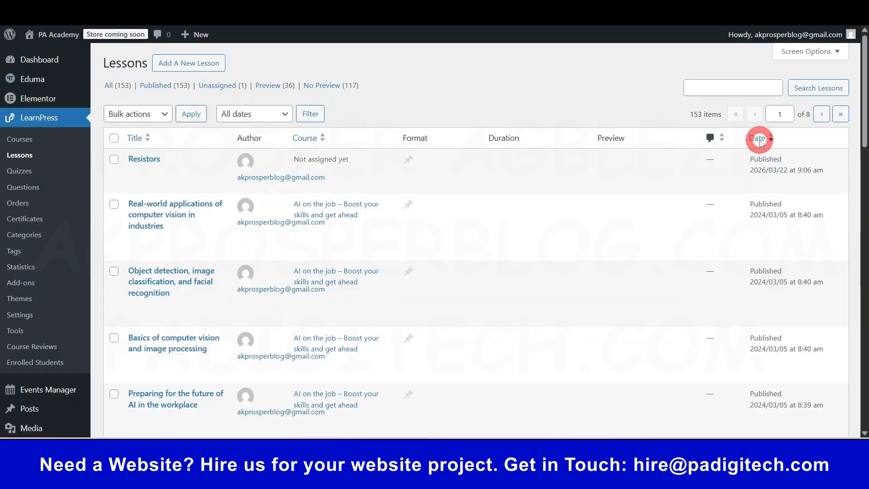
mouse_move(118, 166)
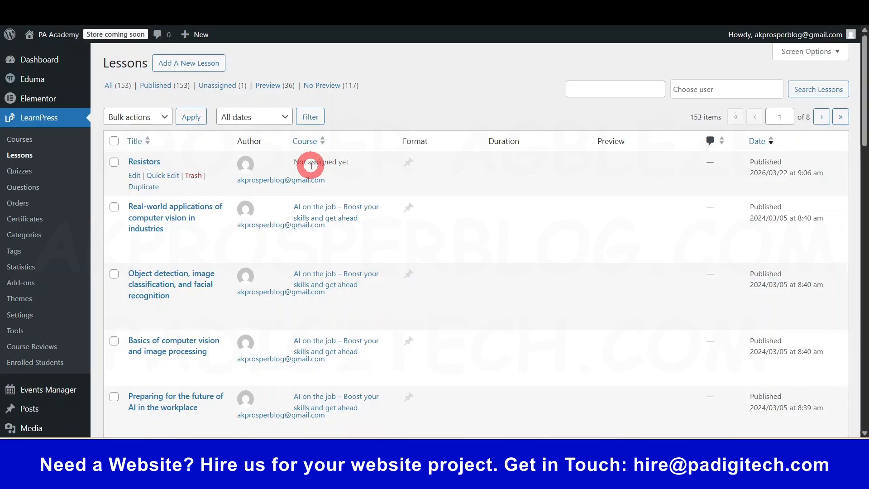
- Start a new question in the Question Bank and title it "Question 1 on Resistor"
left_click(23, 186)
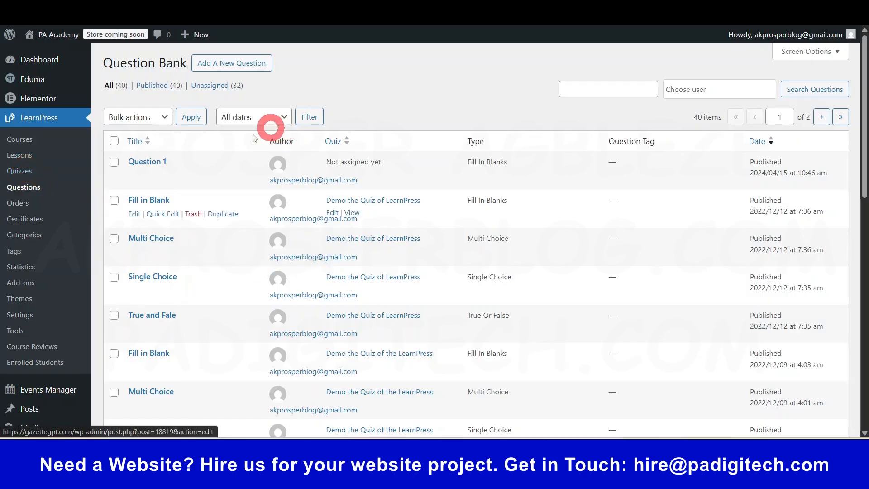
left_click(229, 65)
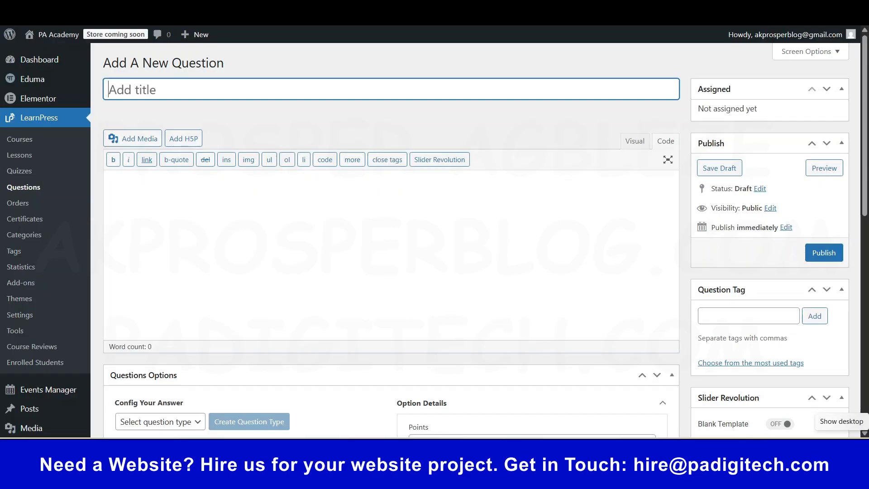
type("Question 1 on Resistor")
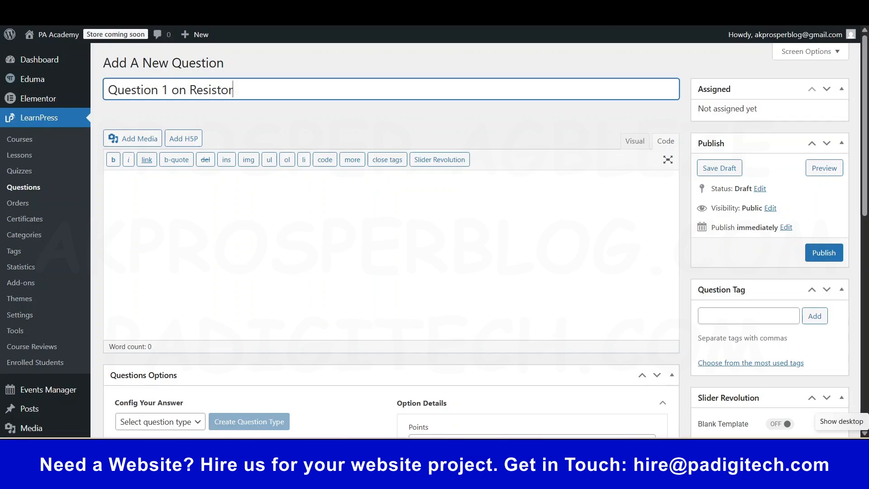
scroll(465, 243, "down", 3)
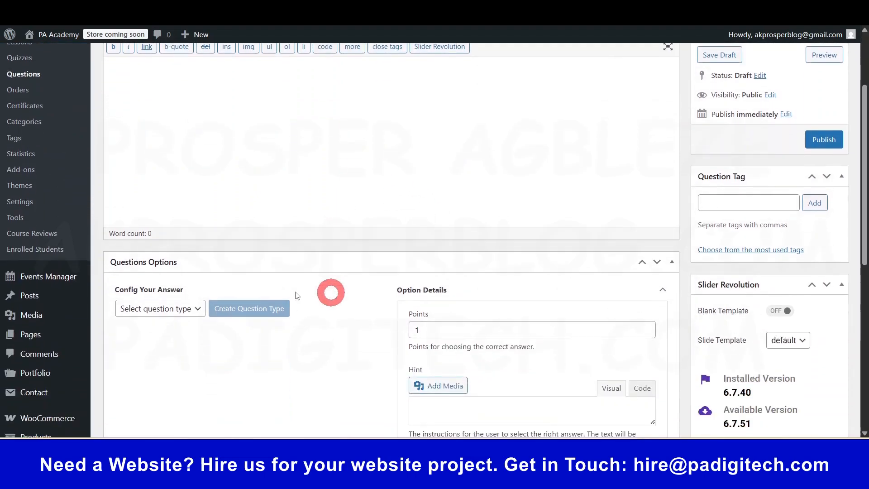
- Configure the question's answer as True Or False and create that question type
scroll(292, 268, "down", 1)
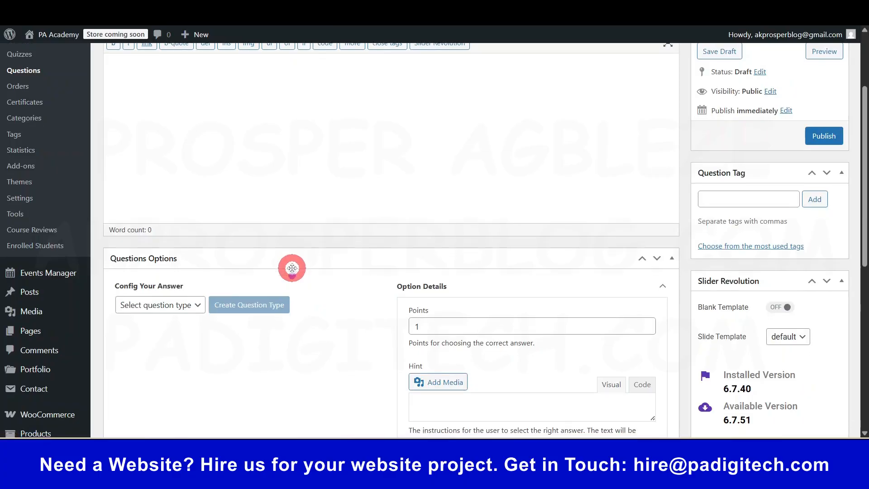
left_click(167, 252)
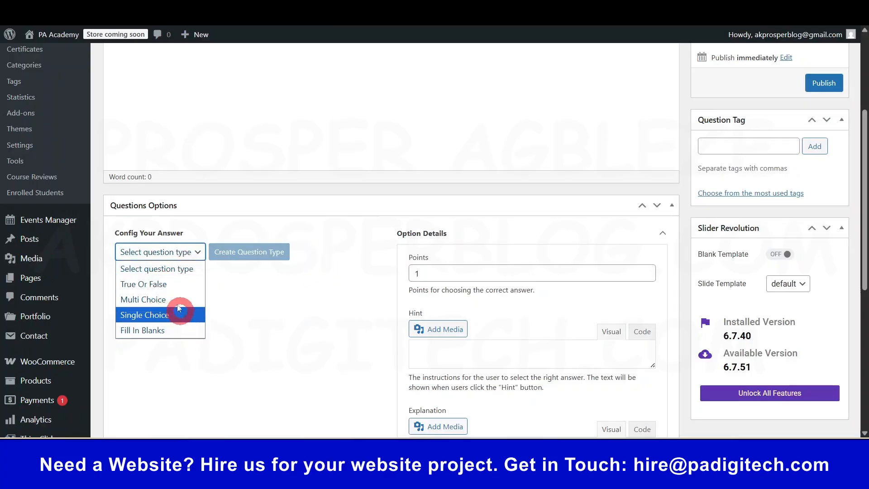
left_click(151, 285)
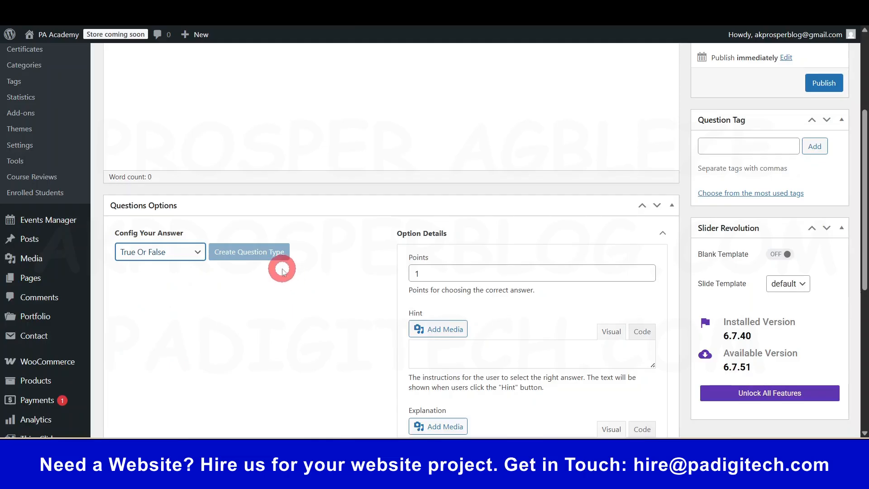
left_click(242, 255)
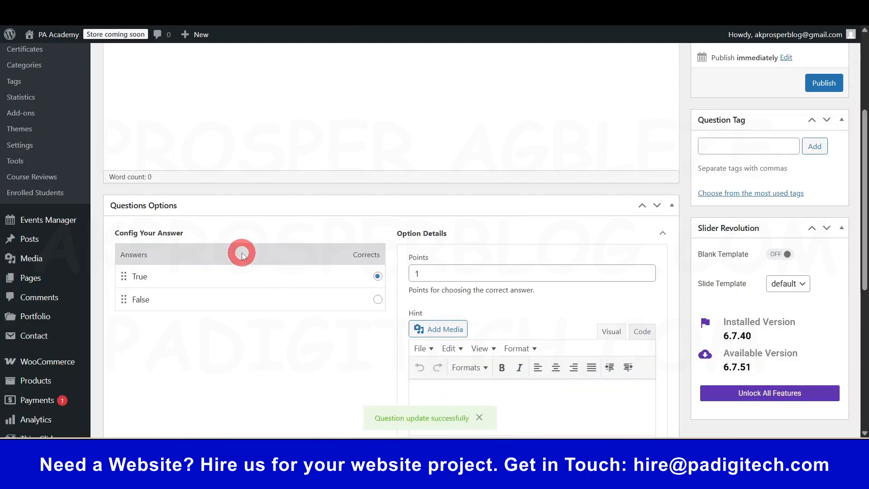
- Enter "Is the unit of Resistor Volt?" as the question's description text
scroll(242, 254, "down", 3)
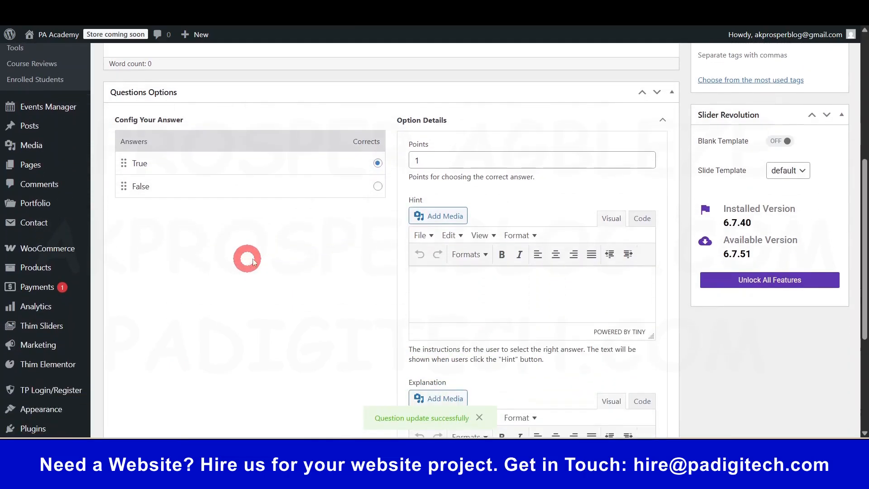
scroll(295, 209, "up", 1)
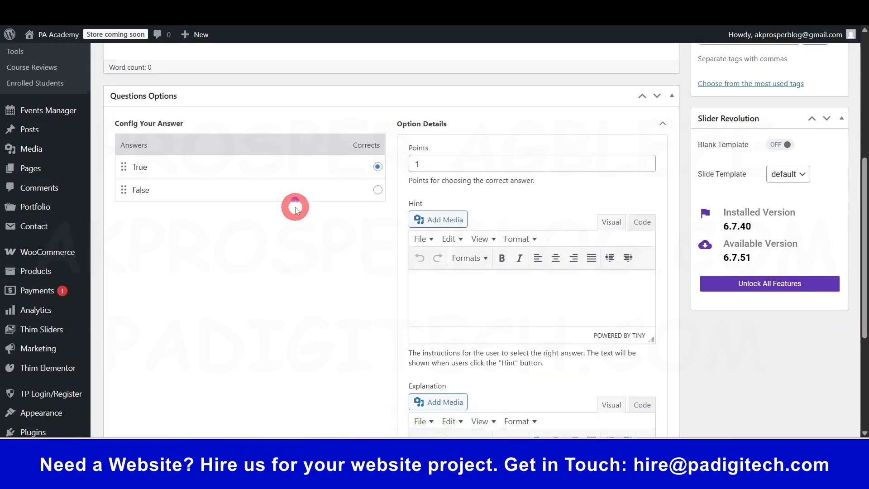
scroll(295, 209, "up", 5)
scroll(227, 174, "down", 2)
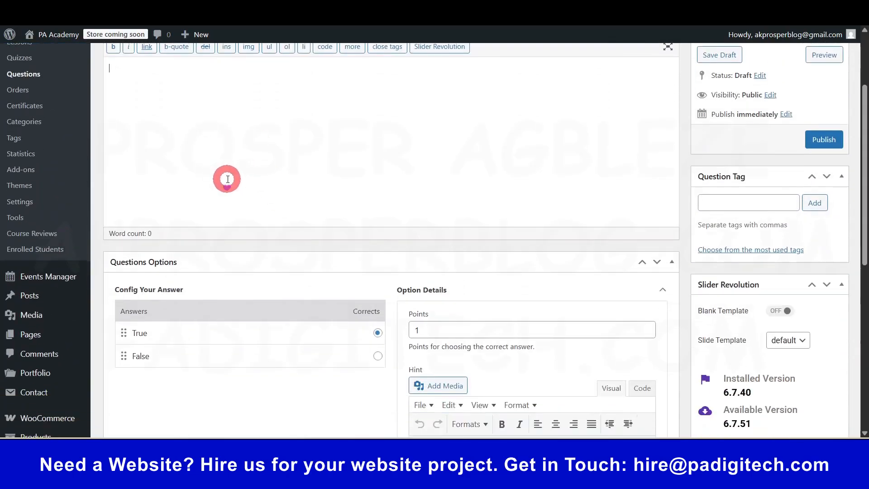
scroll(289, 199, "up", 3)
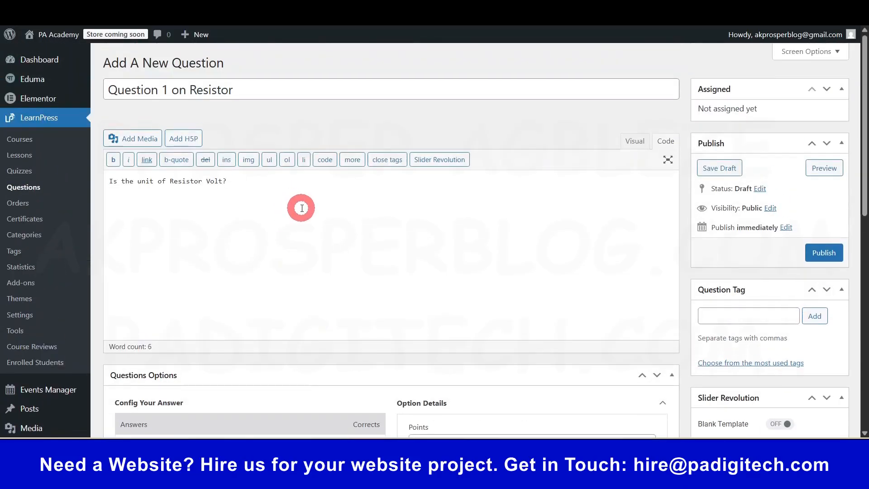
- Mark False as the correct answer and publish the question
scroll(301, 207, "down", 4)
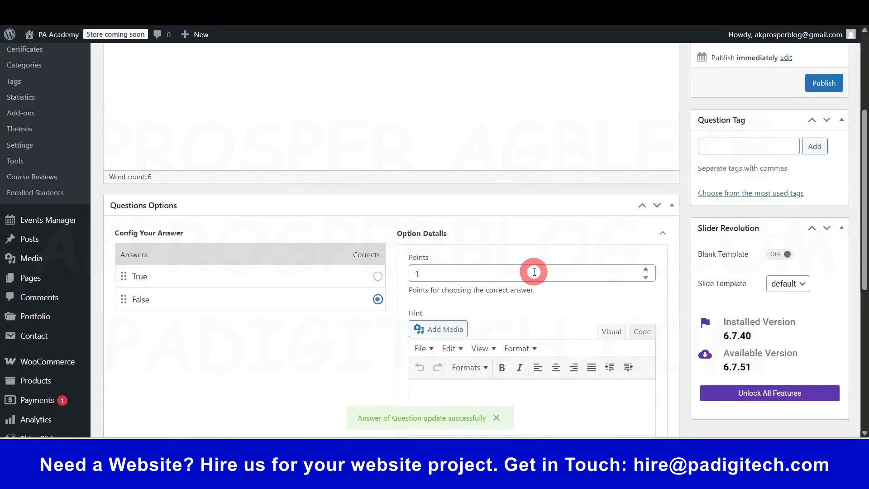
scroll(487, 275, "down", 4)
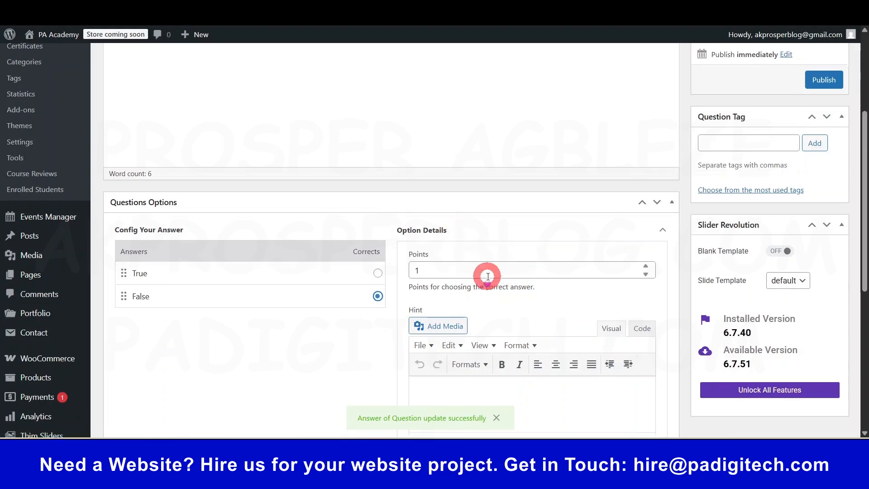
scroll(514, 217, "down", 4)
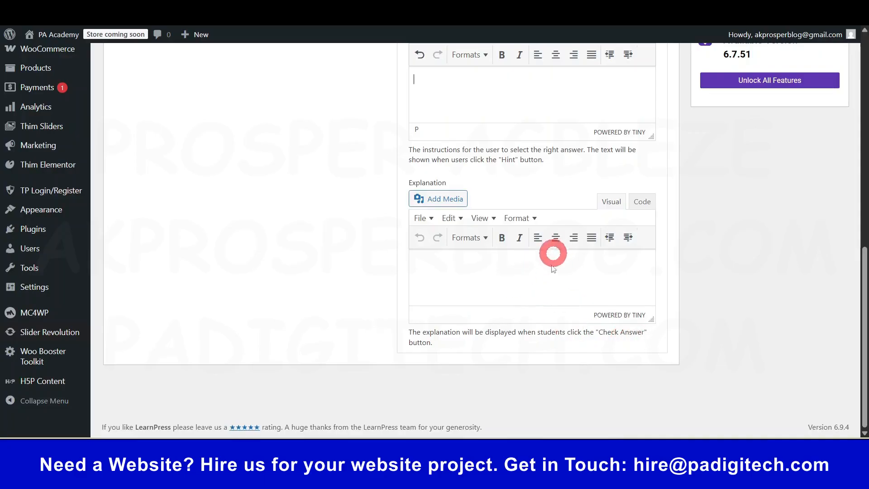
scroll(557, 290, "up", 10)
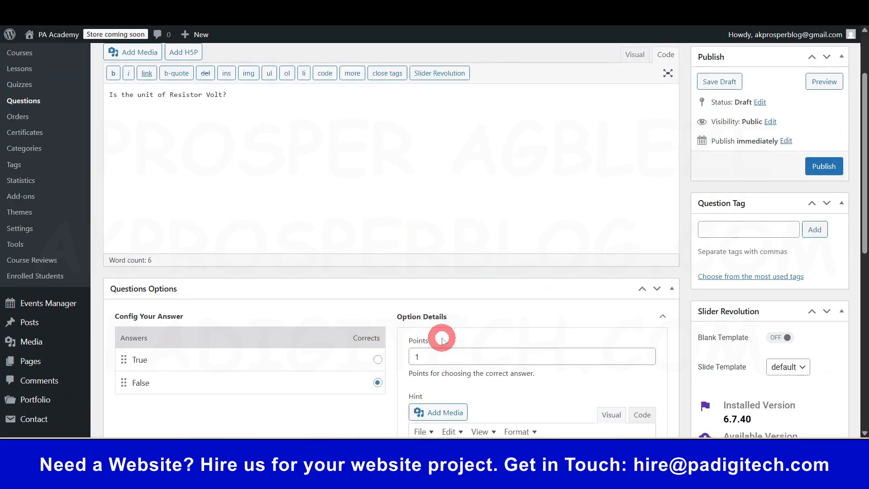
scroll(442, 335, "up", 3)
left_click(822, 251)
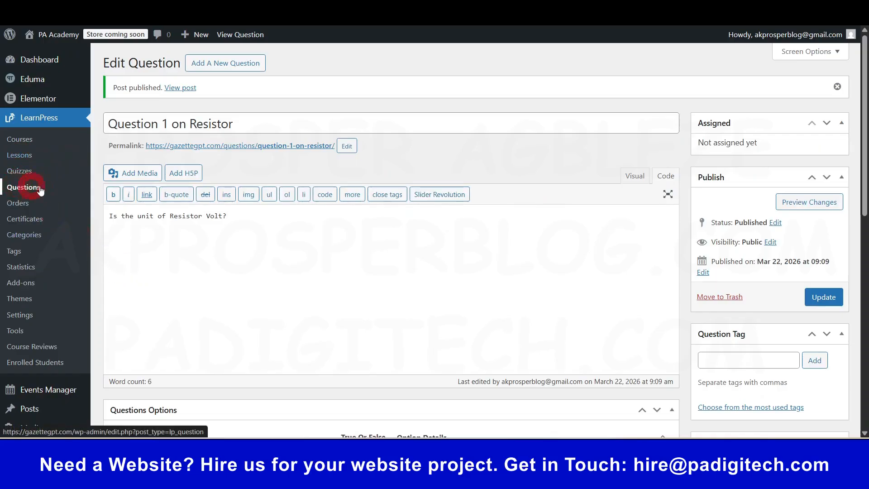
- Start a new LearnPress quiz and title it "Assessment 1"
left_click(18, 171)
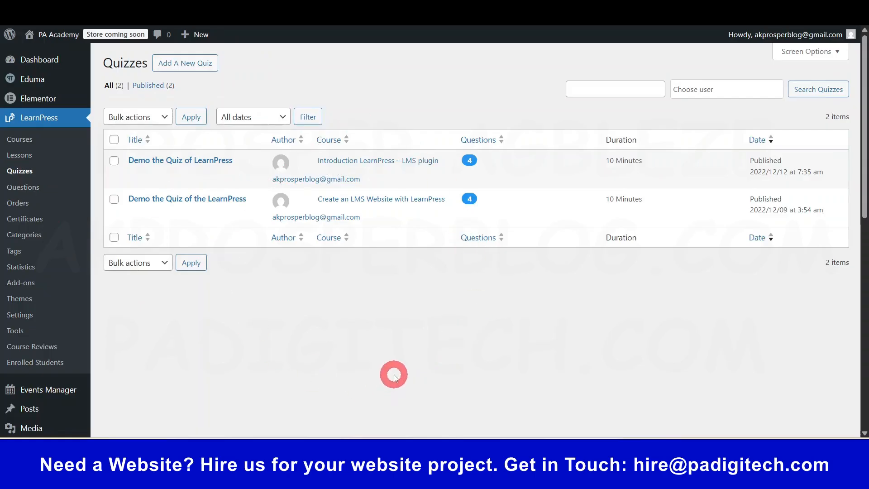
left_click(183, 65)
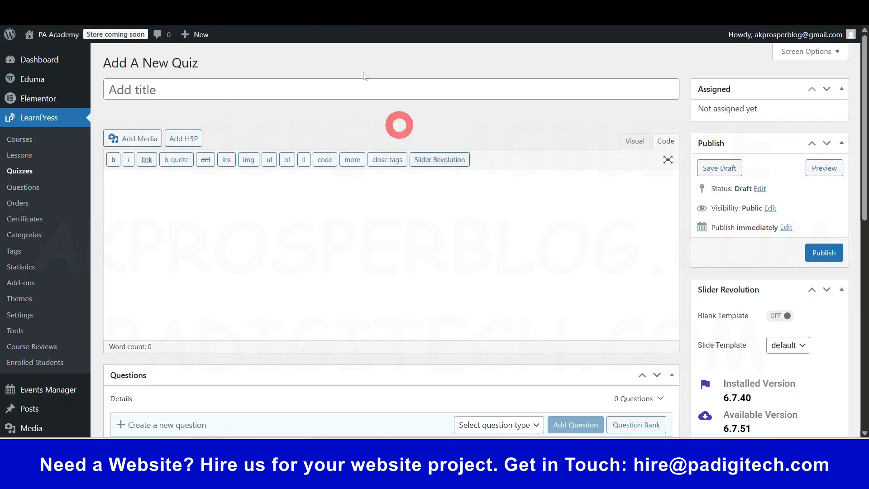
left_click(203, 85)
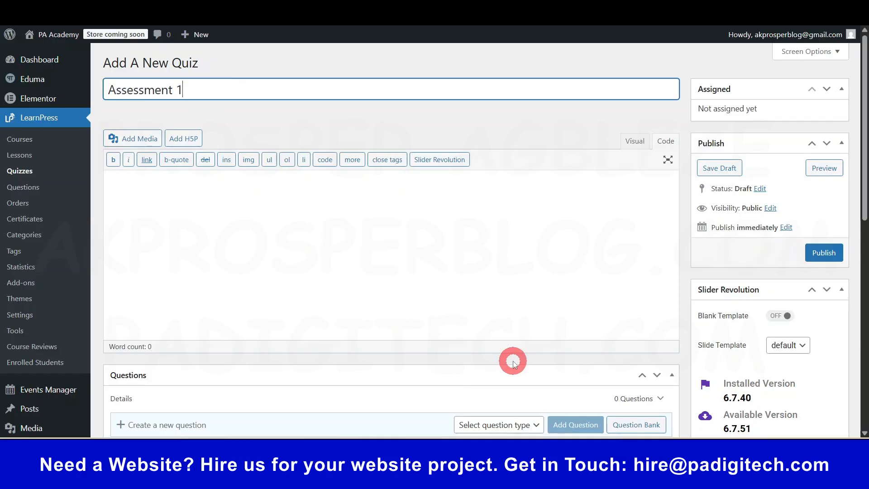
- Add "Question 1 on Resistor" from the question bank to the quiz
scroll(426, 310, "down", 2)
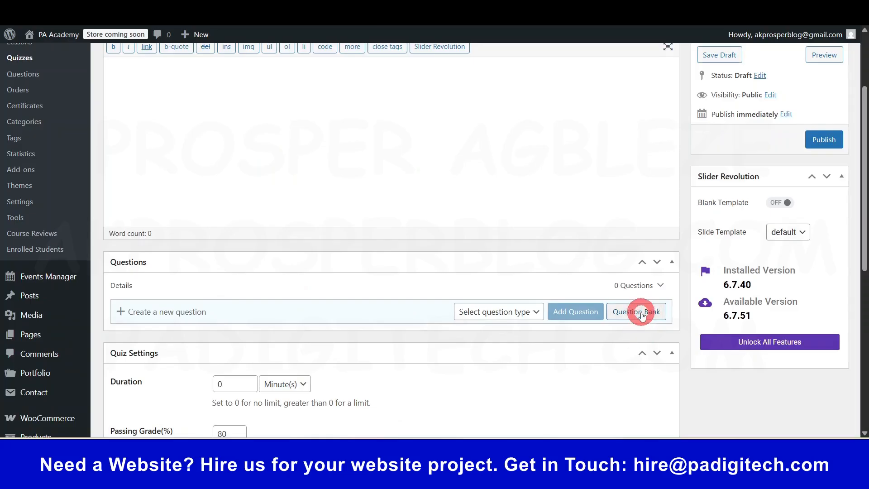
left_click(641, 312)
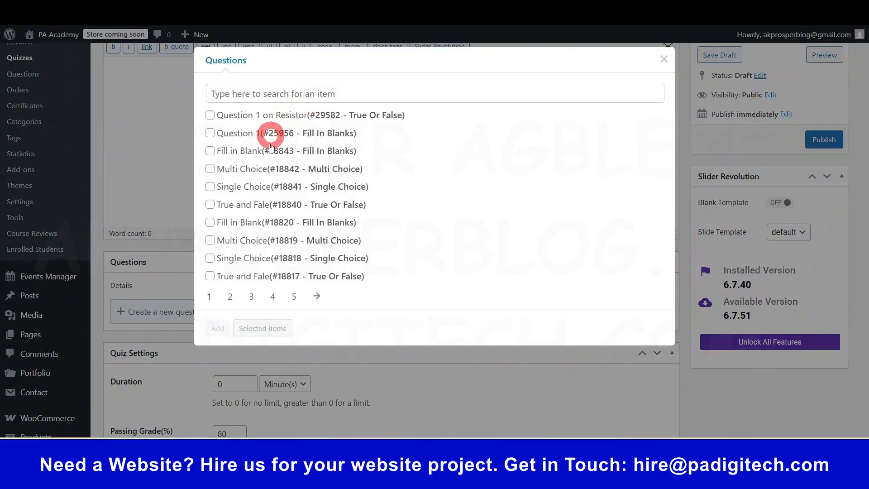
left_click(254, 116)
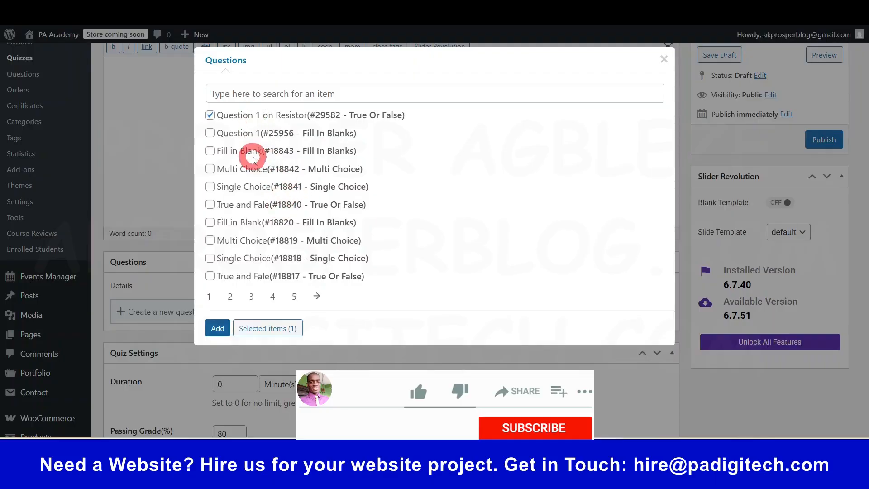
left_click(217, 328)
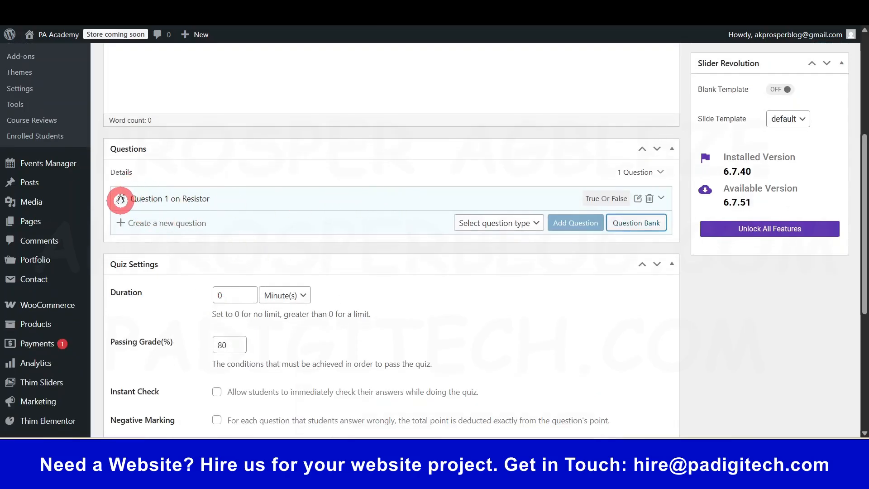
- Set the quiz duration to 2 minutes
scroll(373, 231, "down", 3)
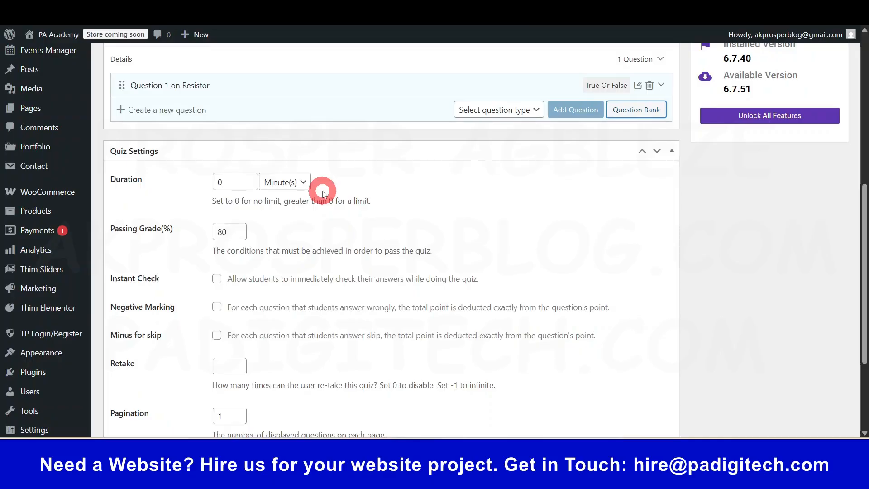
left_click(278, 181)
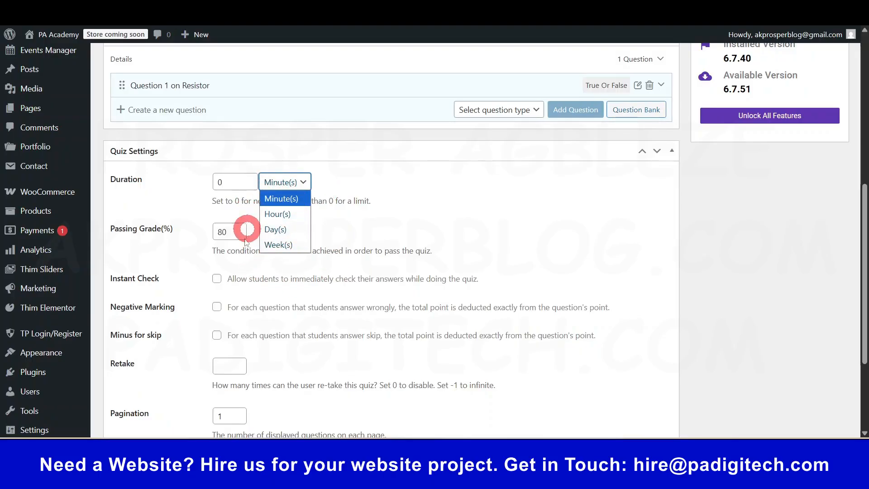
left_click(283, 198)
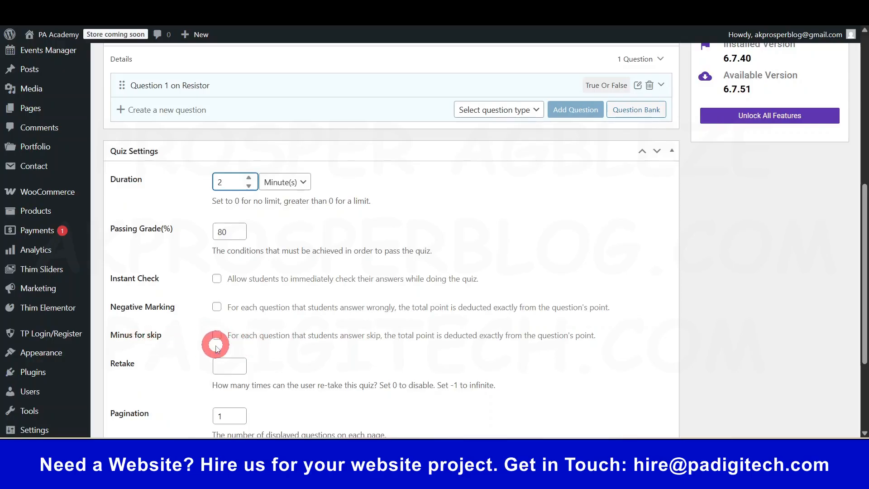
- Disable retaking the quiz by setting its Retake value to 0
scroll(215, 348, "down", 3)
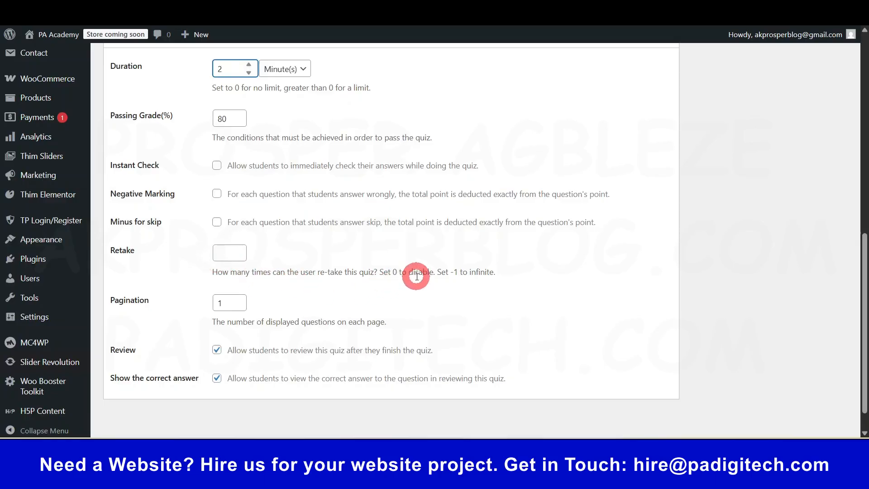
left_click(227, 252)
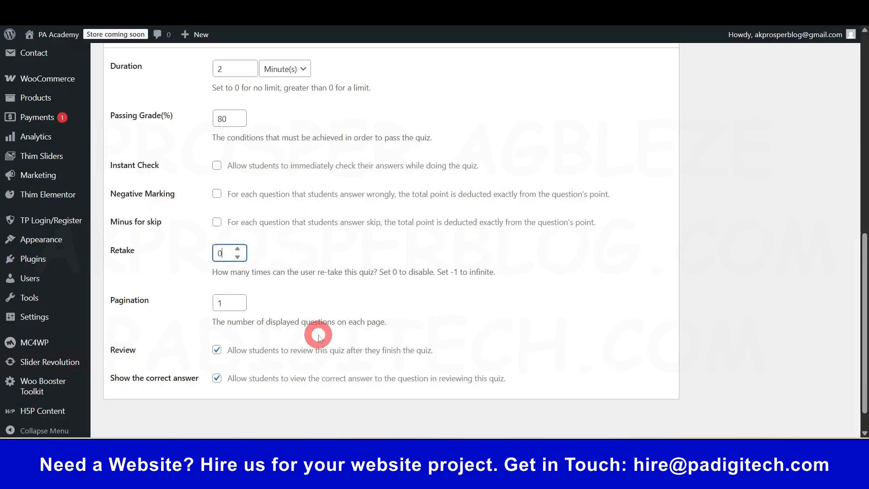
left_click(591, 273)
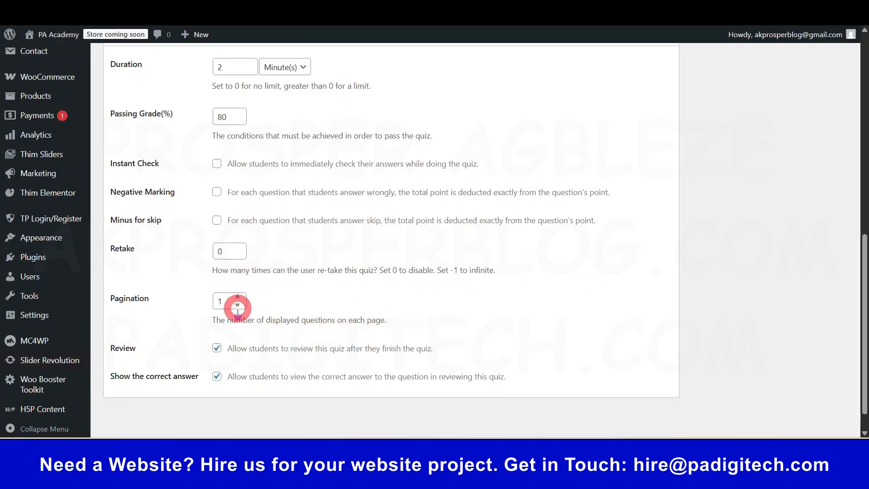
scroll(237, 309, "down", 1)
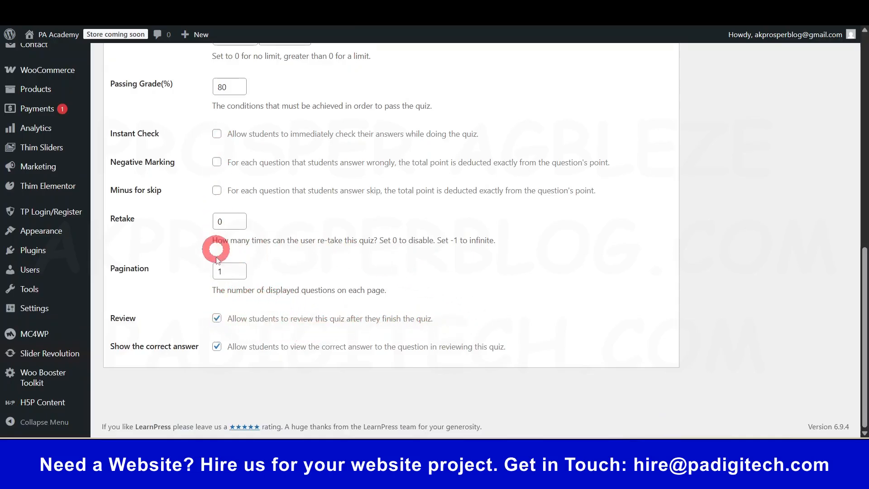
- Publish the Assessment 1 quiz and dismiss the SpotOnTheMouse licence reminder
scroll(222, 297, "up", 15)
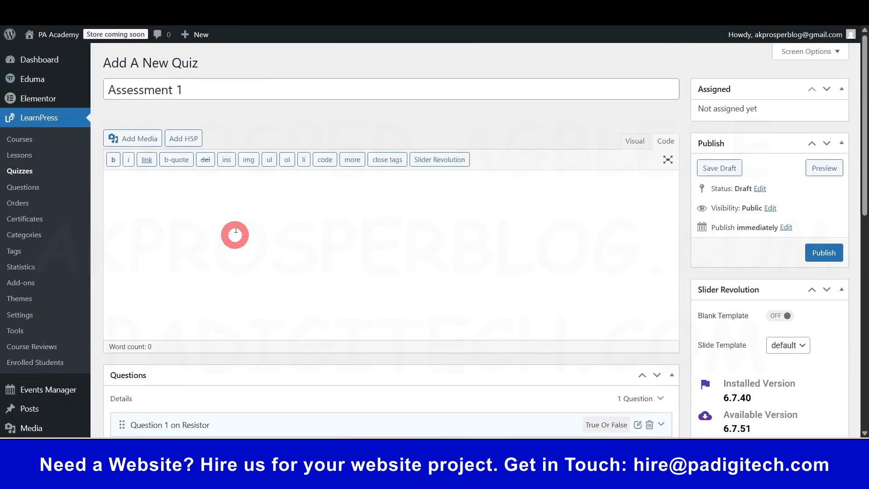
left_click(823, 252)
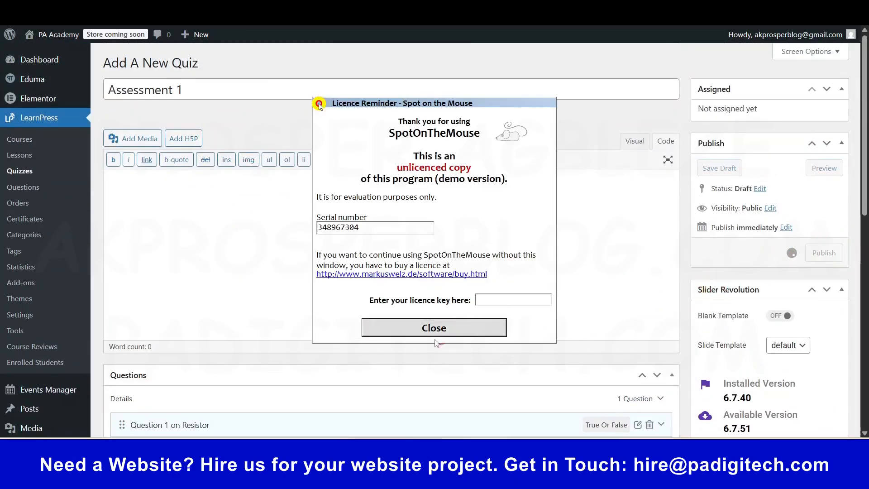
left_click(441, 330)
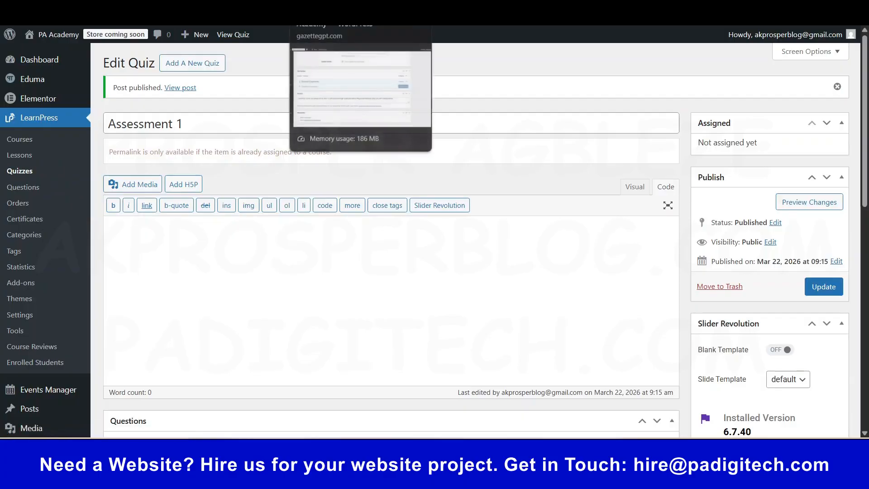
- Switch to the Basic Electricity course editor and expand the Electrical Components section in its curriculum
left_click(328, 4)
scroll(484, 210, "up", 20)
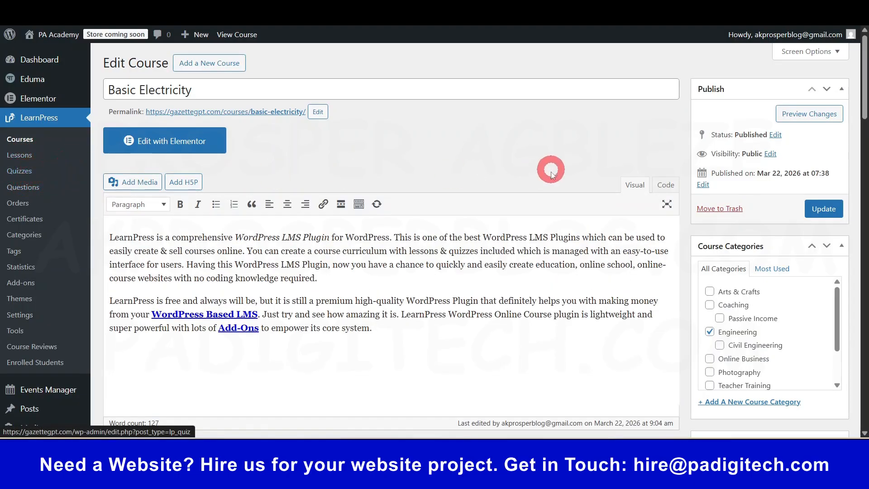
scroll(548, 278, "down", 15)
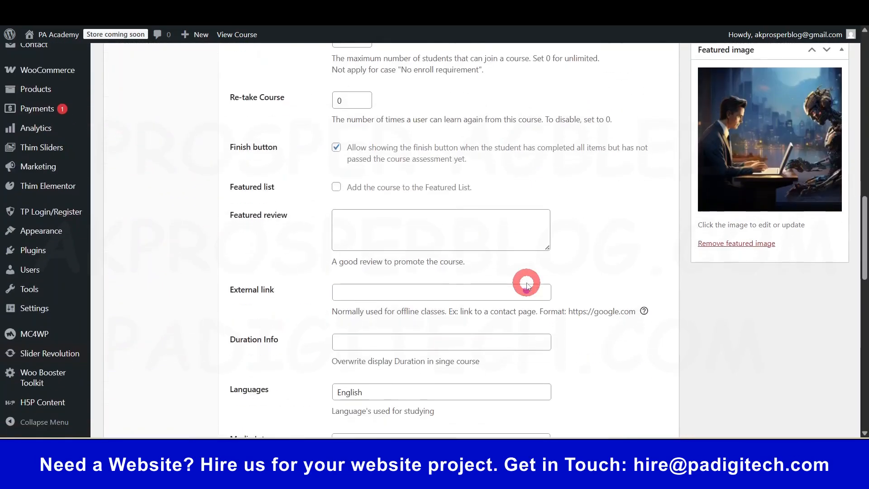
scroll(524, 284, "down", 12)
scroll(244, 248, "up", 5)
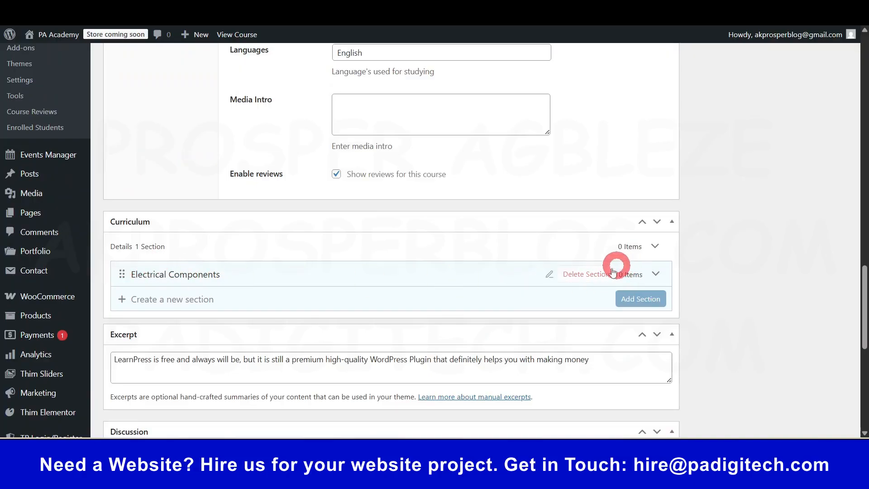
left_click(655, 275)
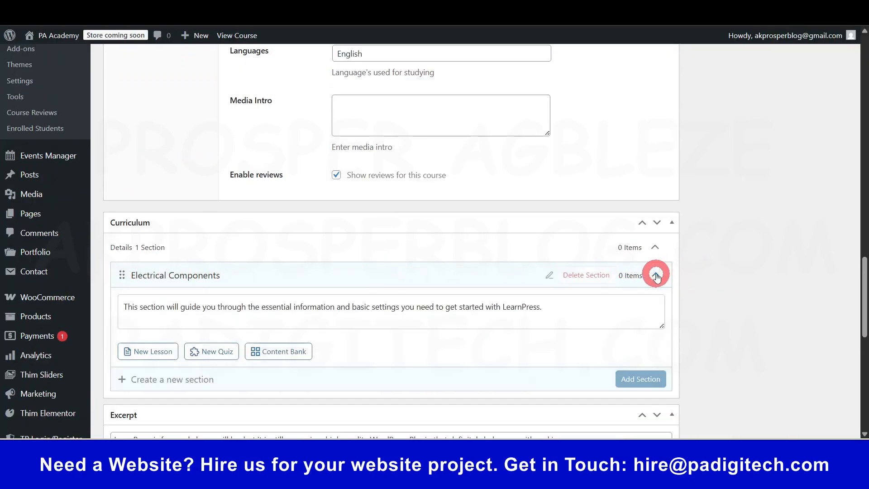
- Add the existing Resistors lesson from the content bank to the Electrical Components section
left_click(284, 352)
left_click(203, 81)
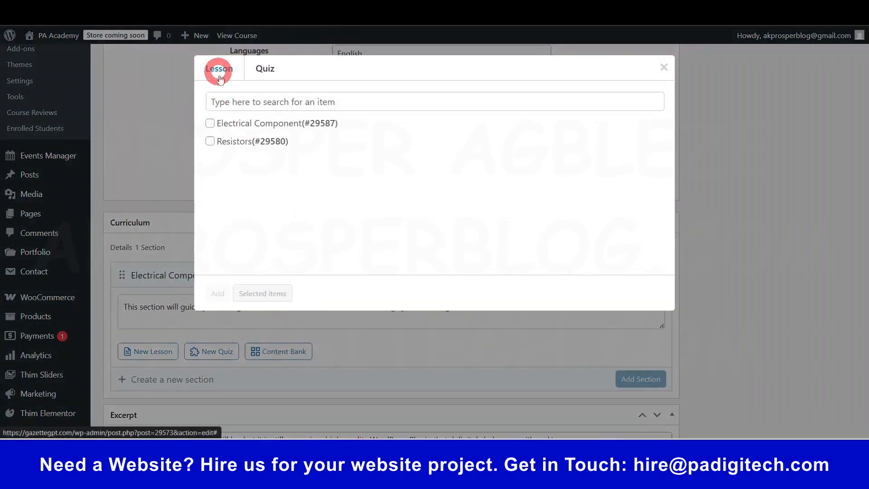
left_click(267, 68)
left_click(219, 68)
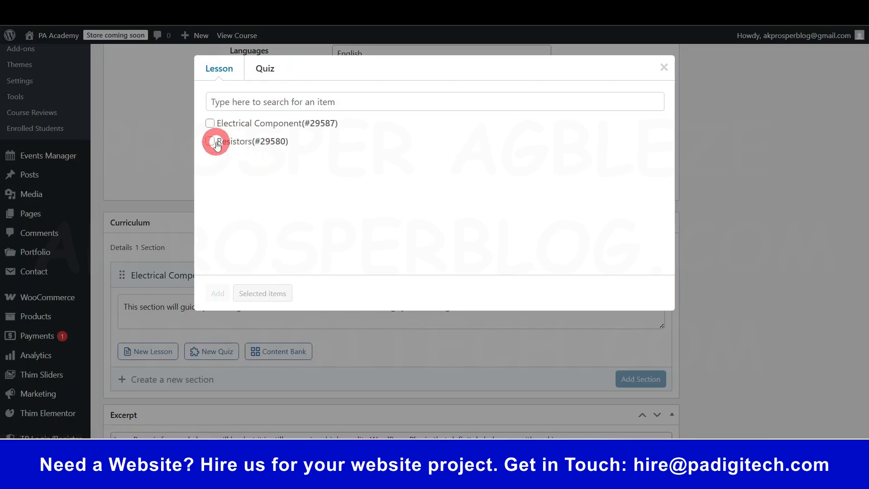
left_click(210, 142)
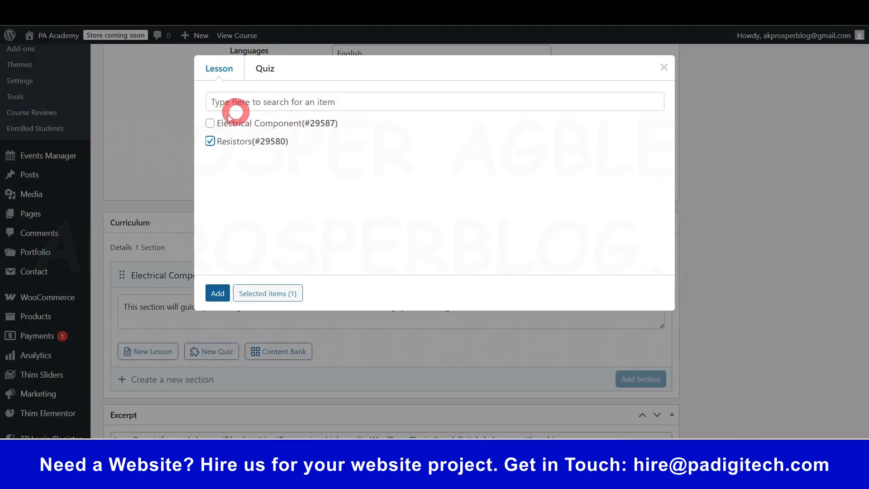
left_click(217, 293)
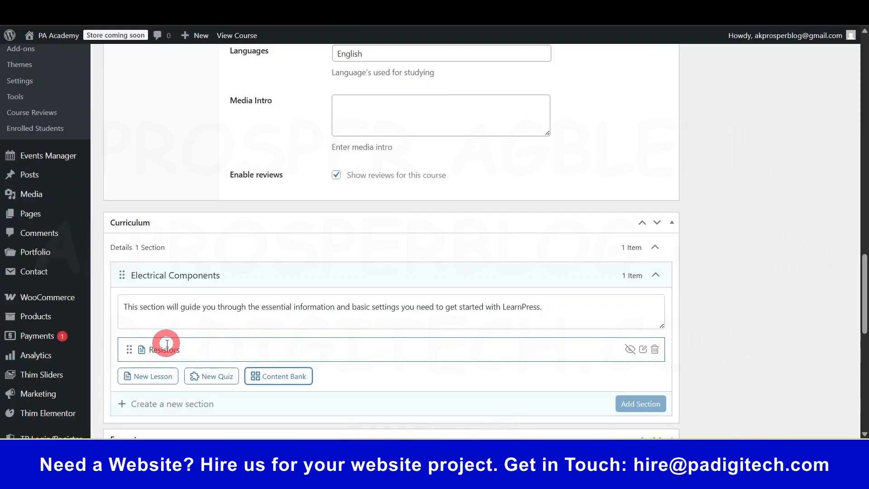
- Add the existing Assessment 1 quiz from the content bank to the Electrical Components section
left_click(281, 376)
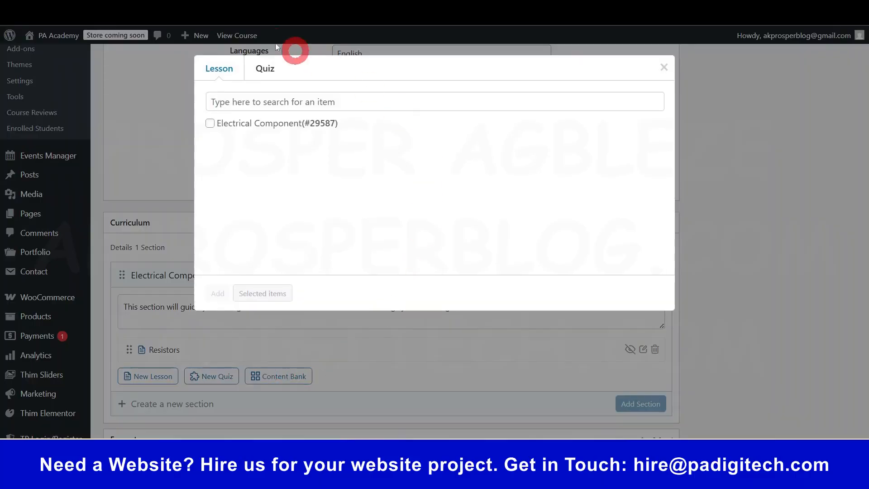
left_click(265, 69)
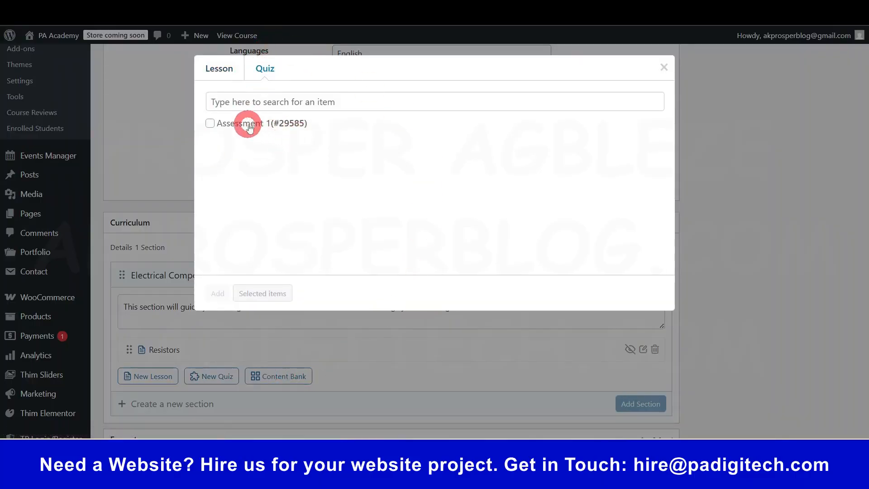
left_click(210, 123)
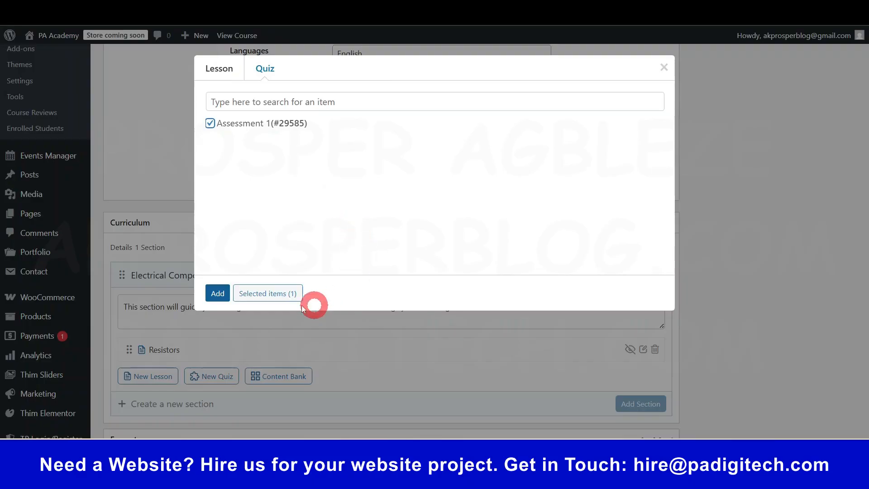
left_click(217, 293)
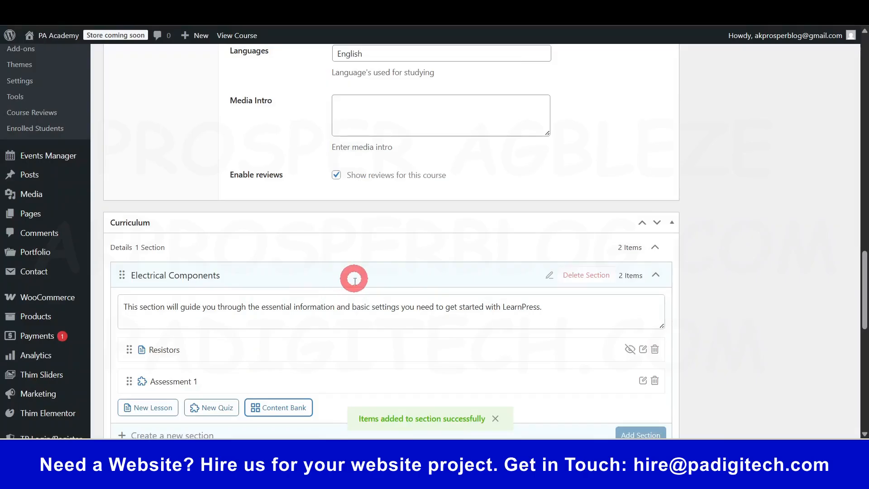
- Collapse the Electrical Components section and create a new curriculum section named Electrical Laws
left_click(655, 275)
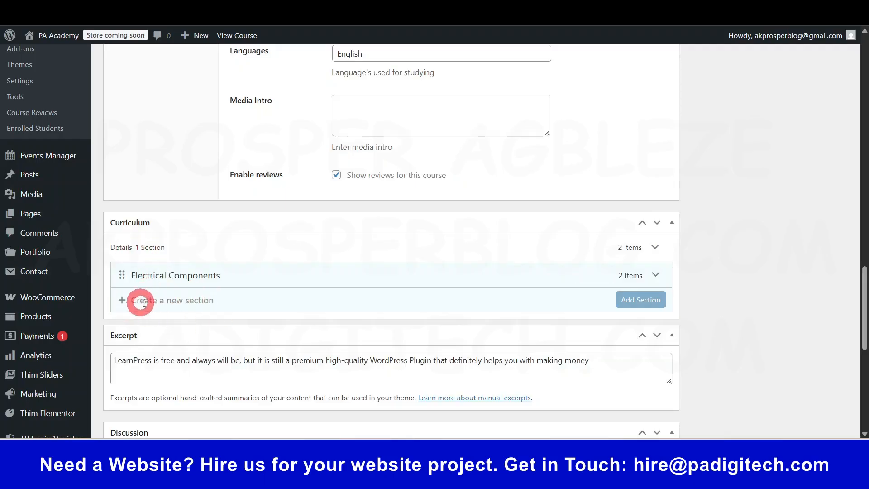
left_click(176, 303)
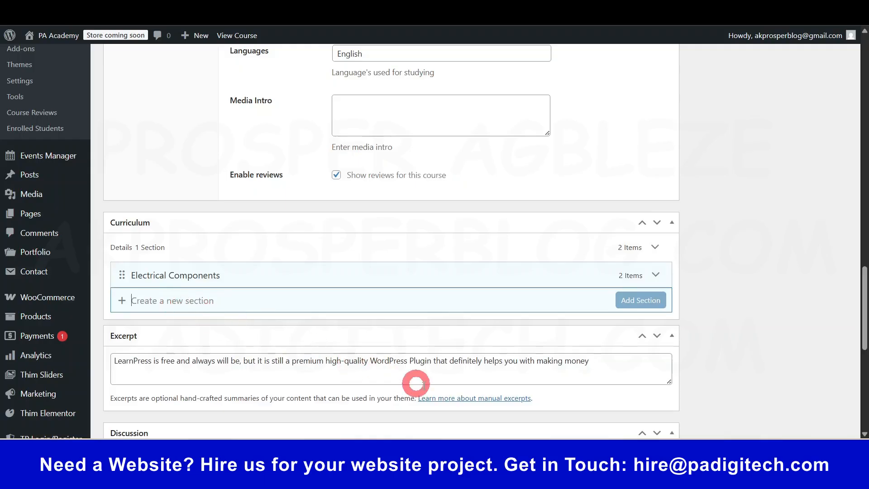
type("Electrical Laws")
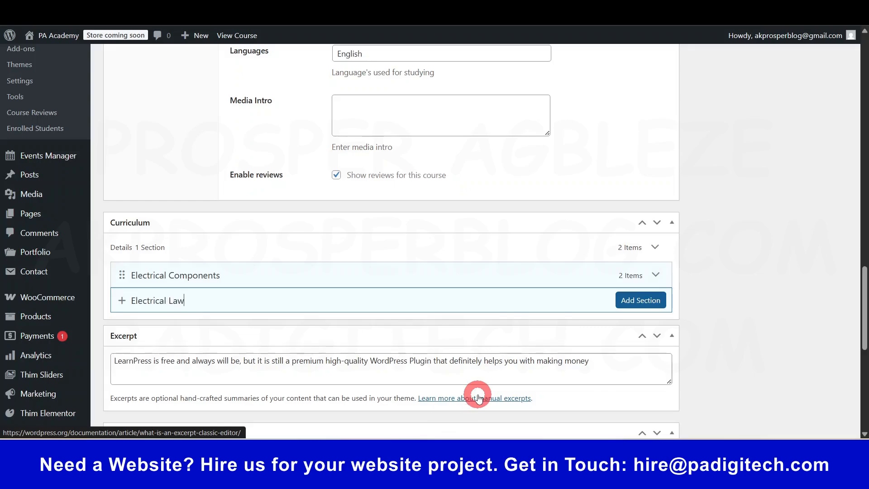
left_click(640, 300)
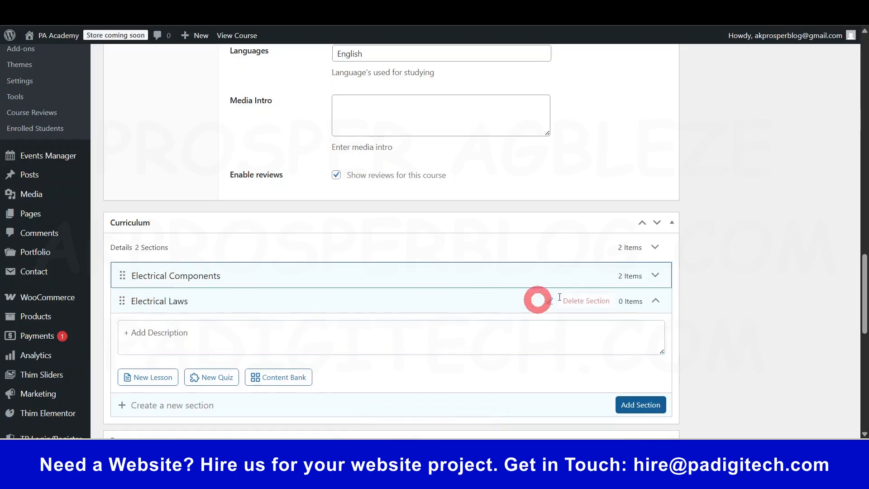
- Check the items in the Electrical Components section, collapse it again and update the Basic Electricity course
left_click(655, 275)
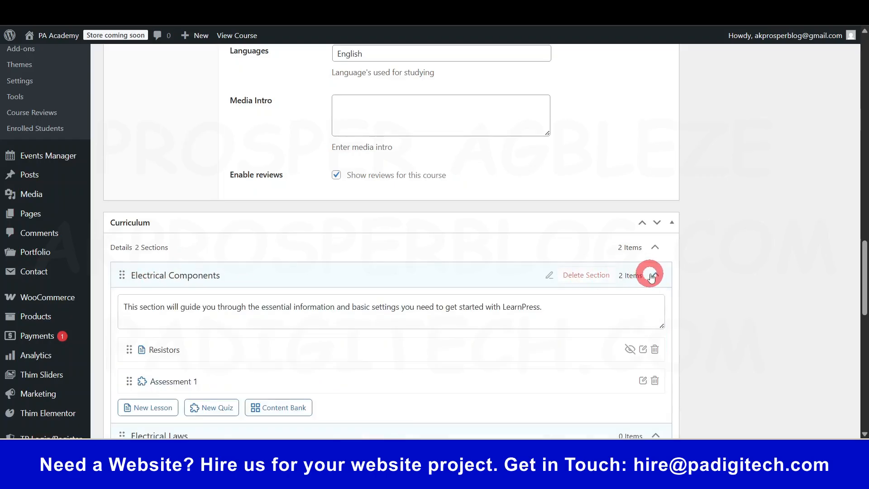
left_click(649, 276)
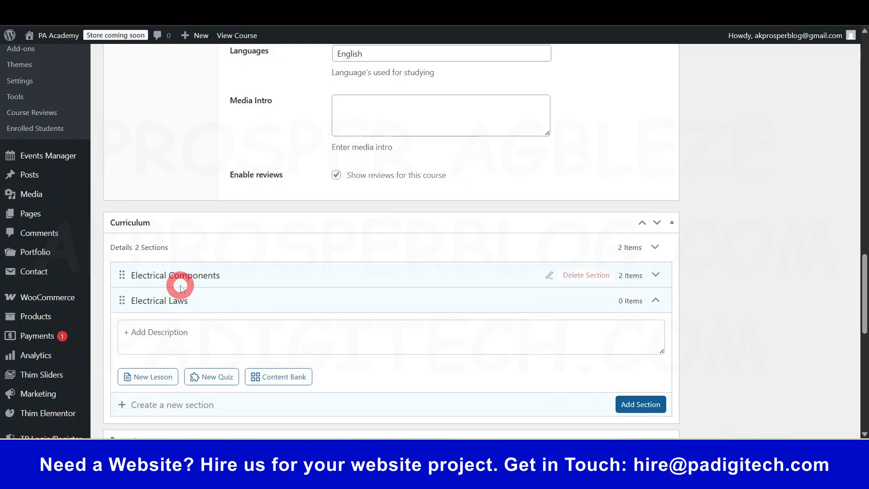
scroll(814, 172, "up", 20)
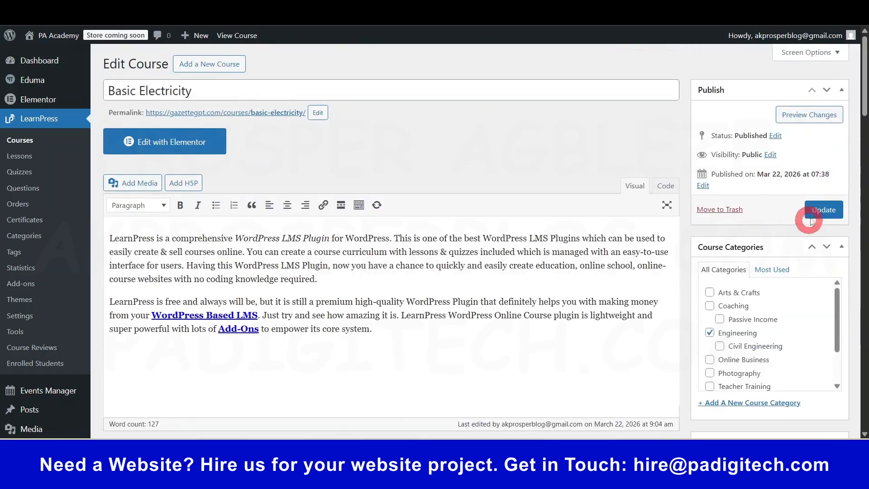
left_click(813, 211)
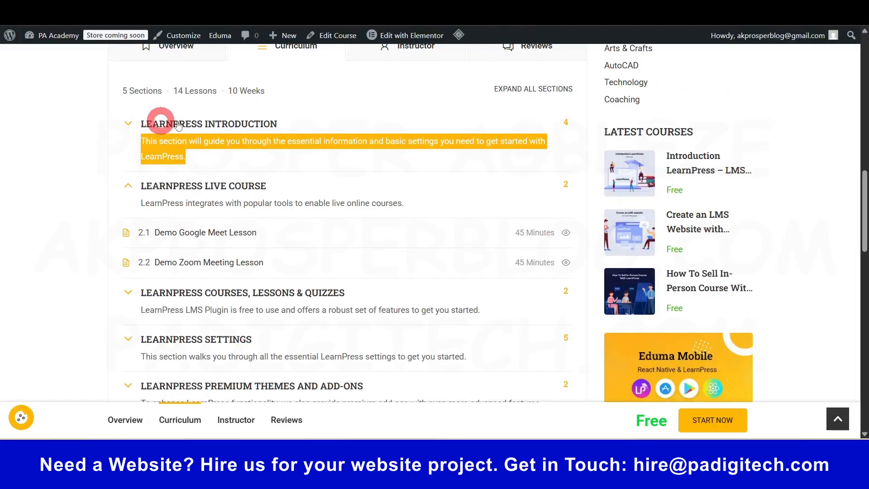
- Examine the demo course's public curriculum, expanding the LearnPress Introduction and LearnPress Live Course sections to review their lessons and quiz
left_click(178, 125)
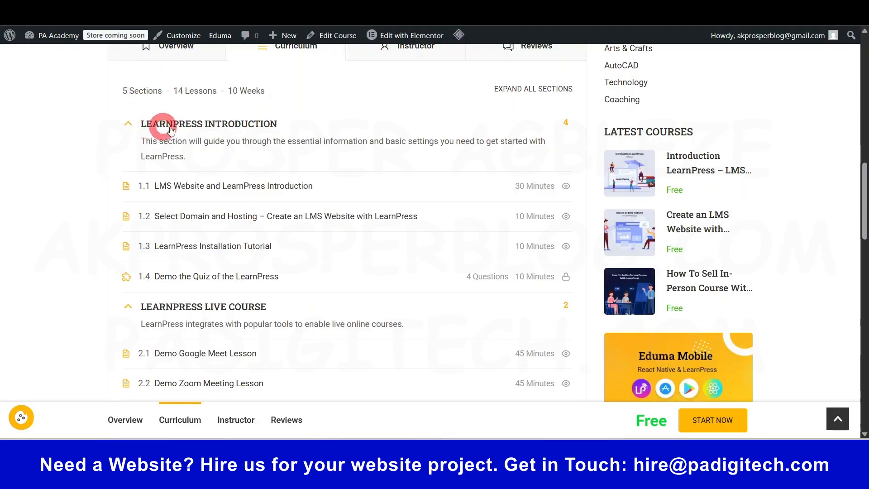
scroll(178, 145, "up", 1)
left_click(196, 181)
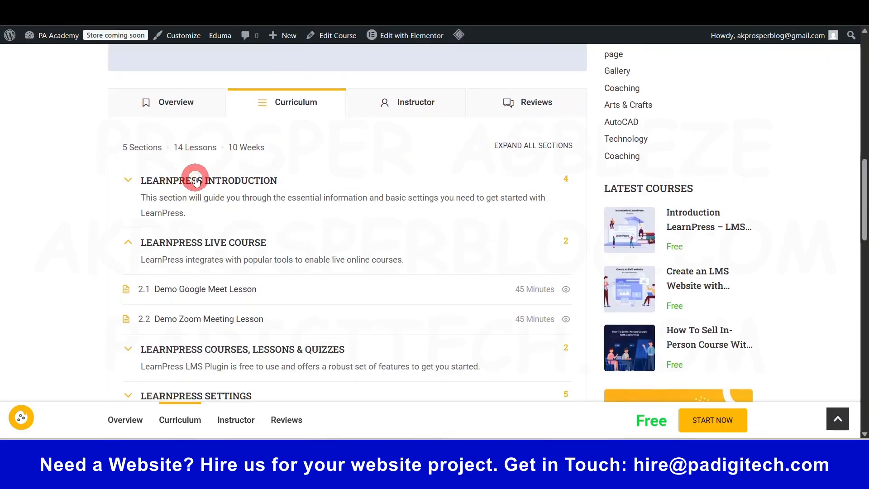
left_click(182, 242)
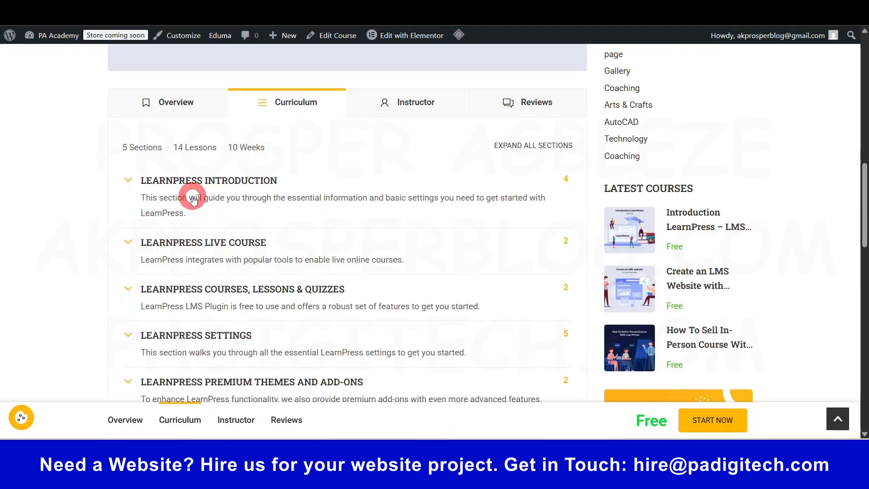
scroll(194, 199, "down", 1)
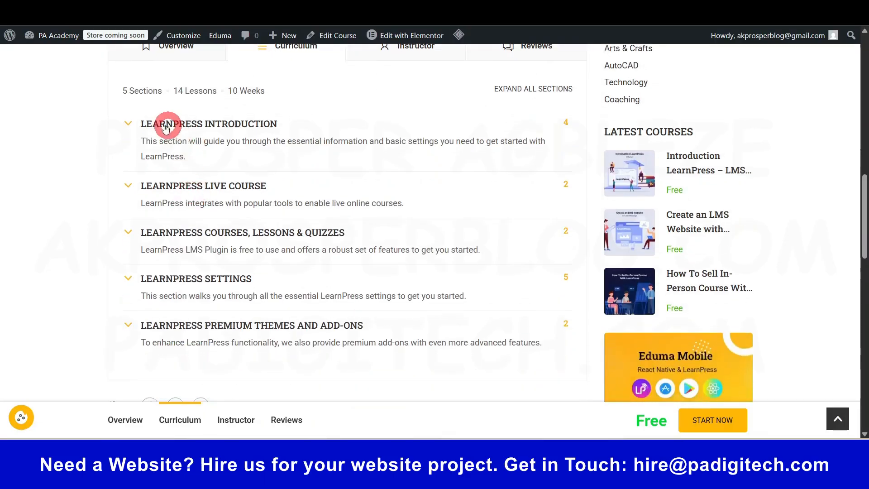
left_click(216, 123)
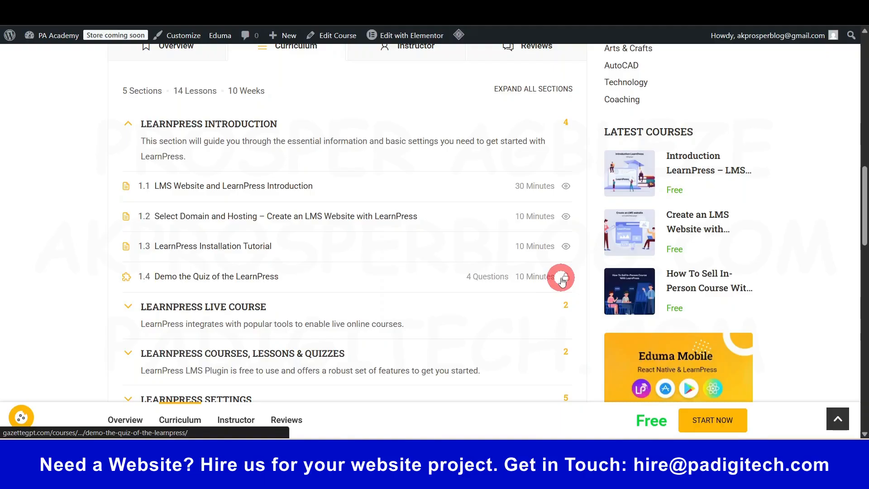
scroll(552, 276, "down", 1)
left_click(210, 249)
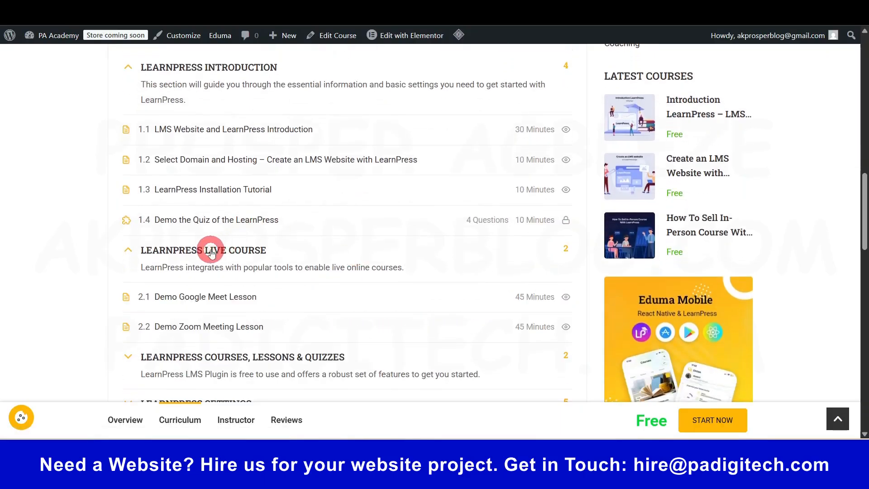
scroll(443, 305, "down", 1)
scroll(443, 306, "down", 1)
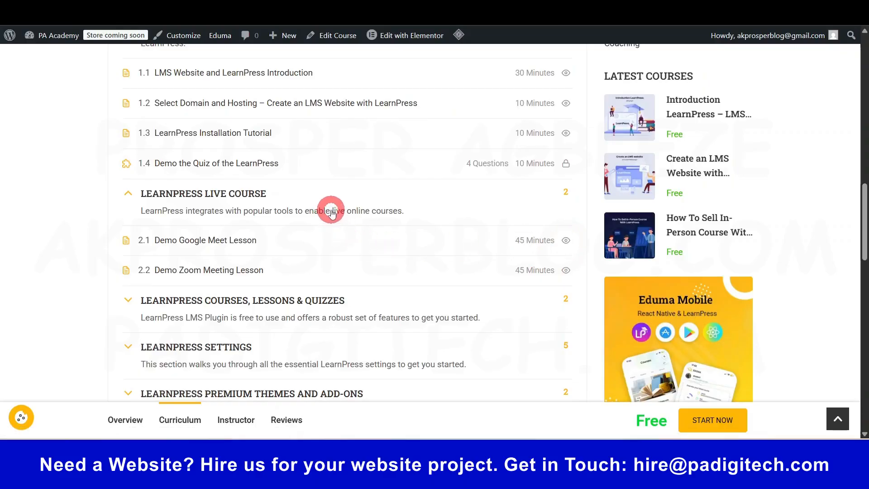
scroll(331, 213, "up", 5)
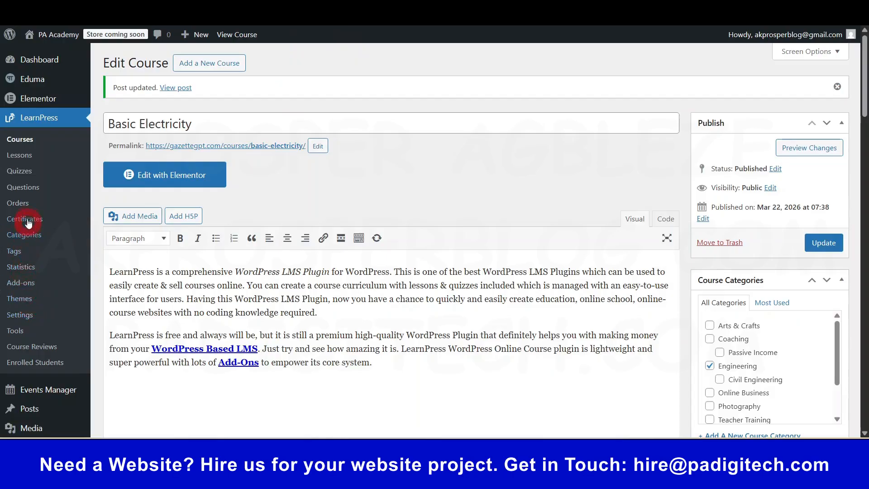
- Look over the LearnPress orders list, and view the overview statistics for the last 7 days and the custom range option
left_click(314, 13)
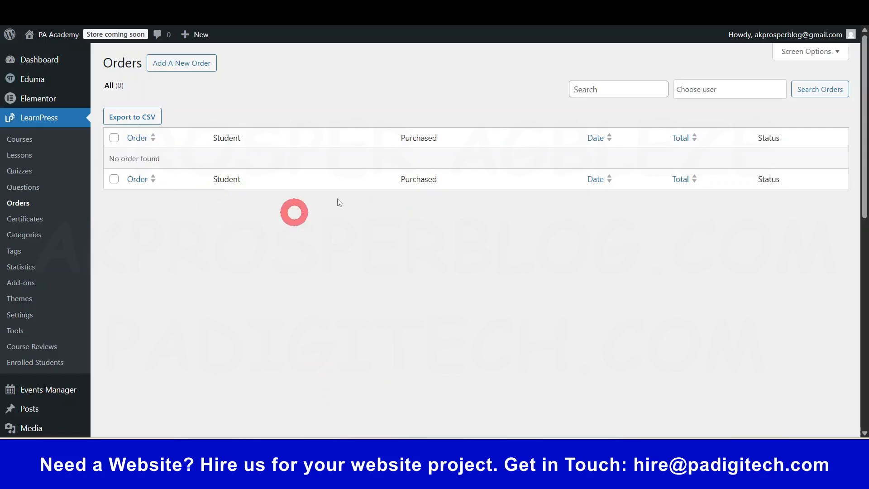
left_click(333, 14)
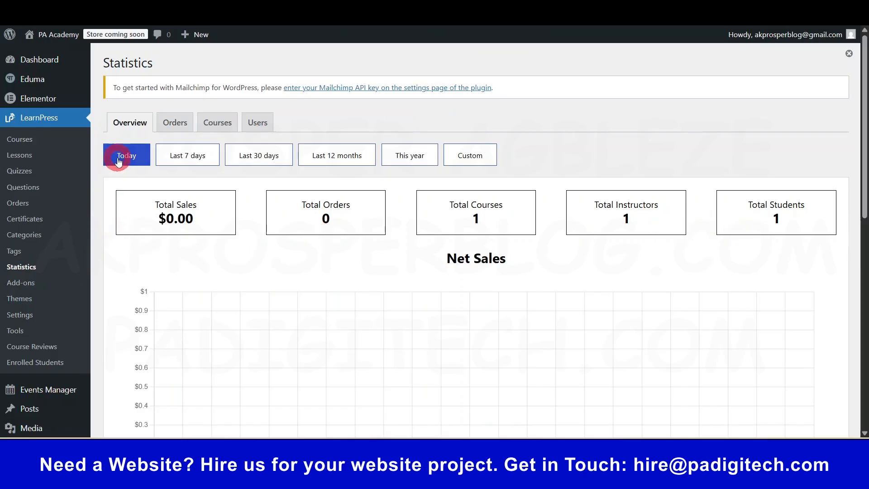
left_click(189, 162)
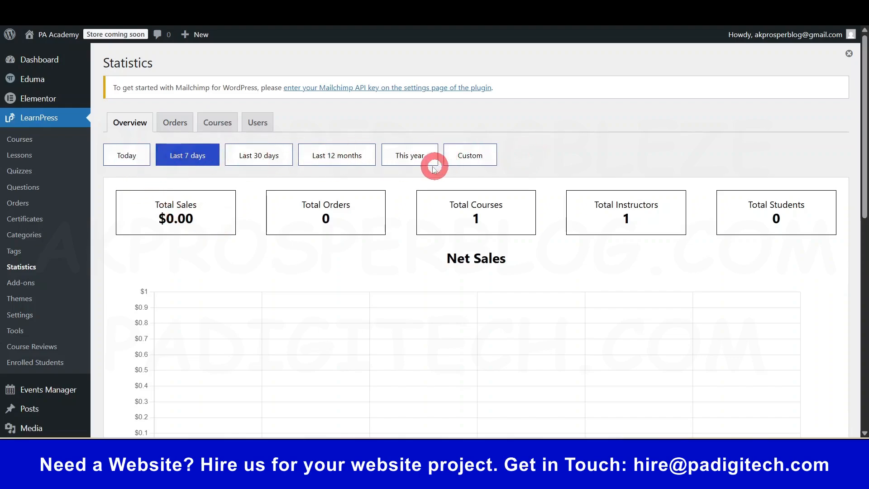
left_click(467, 158)
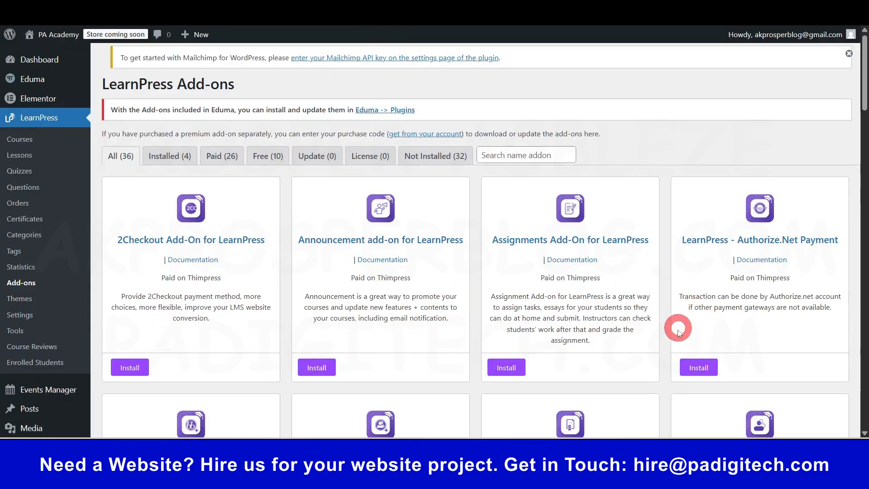
- Browse the full list of LearnPress add-ons to see which ones are available, free, paid or installed
scroll(112, 192, "down", 3)
scroll(112, 192, "up", 3)
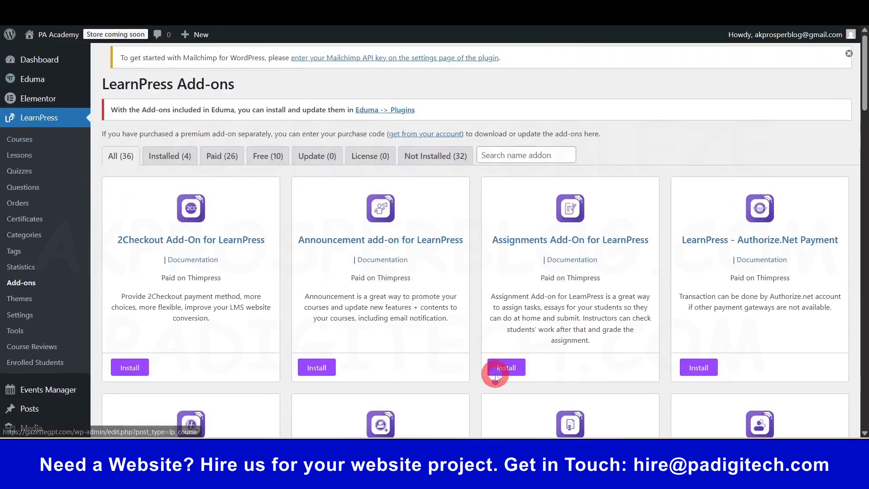
scroll(495, 375, "down", 6)
scroll(468, 223, "down", 4)
scroll(502, 372, "down", 3)
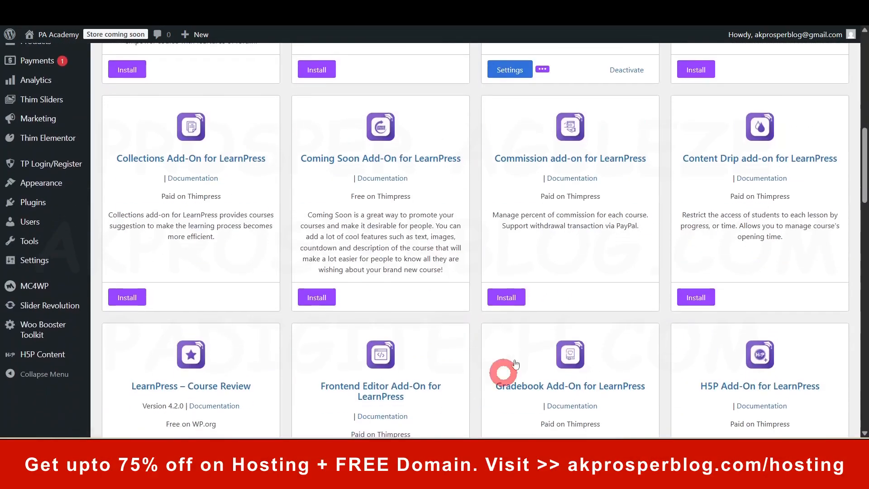
scroll(423, 371, "down", 7)
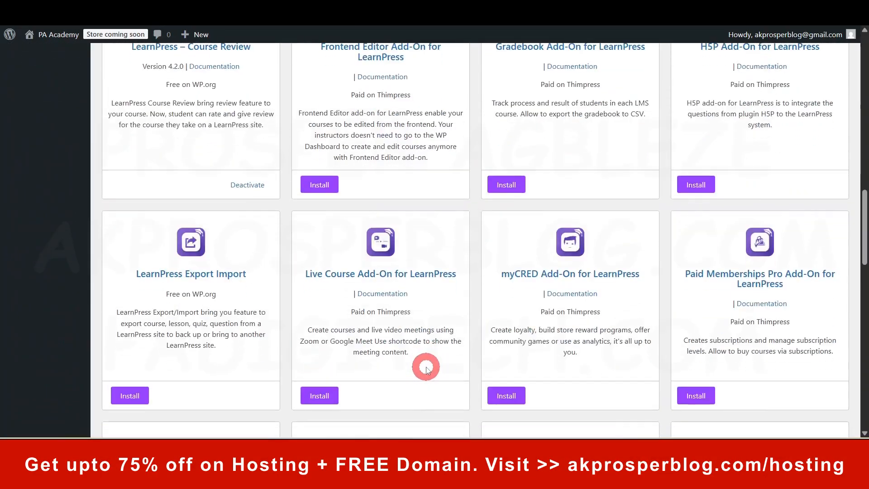
scroll(414, 370, "down", 10)
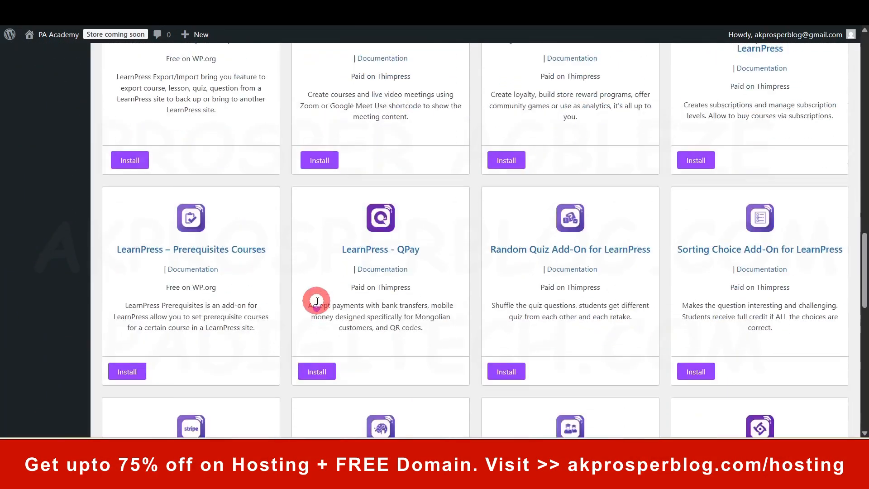
scroll(416, 316, "up", 20)
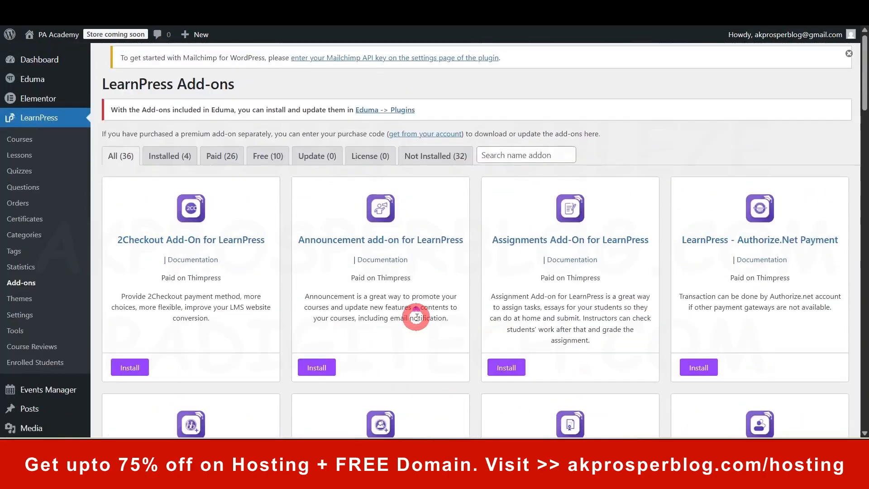
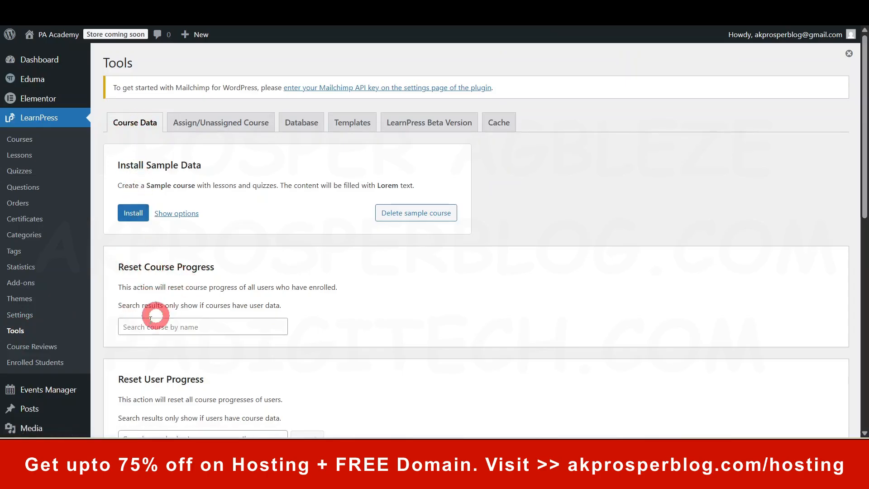
- Look over LearnPress's course data tools for sample data and progress resets, and the forms for assigning and unassigning courses
scroll(200, 348, "down", 2)
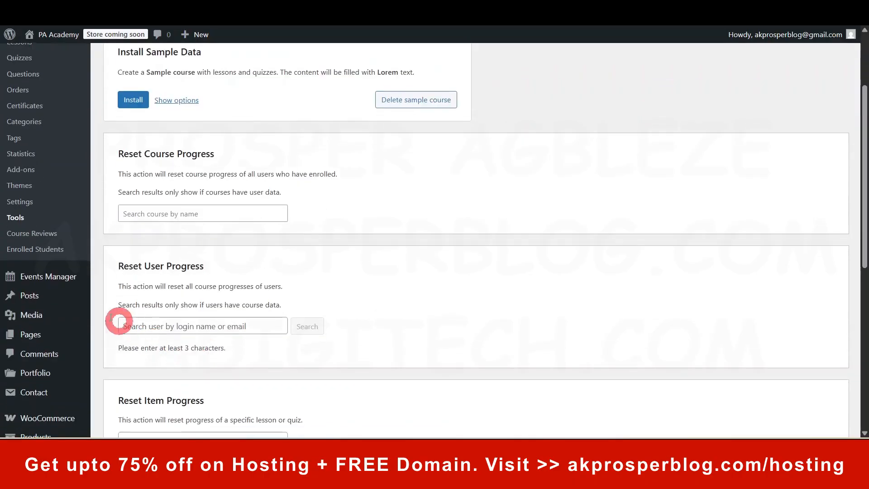
scroll(204, 285, "up", 2)
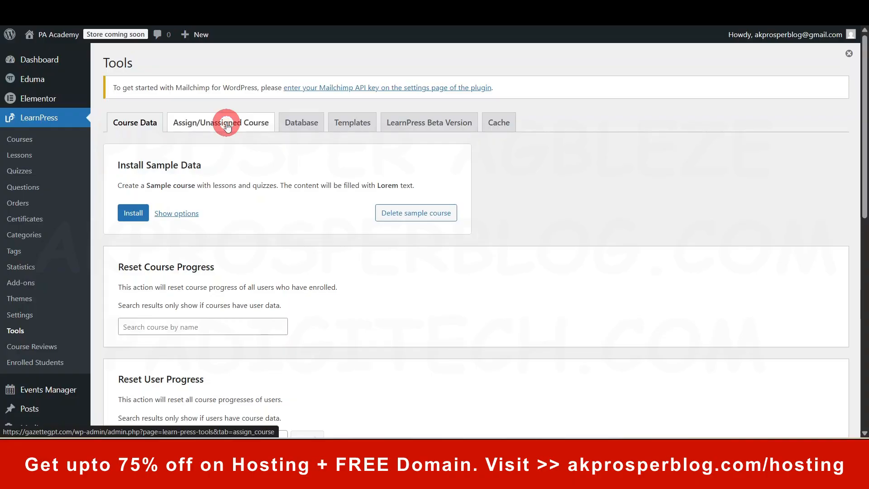
left_click(227, 127)
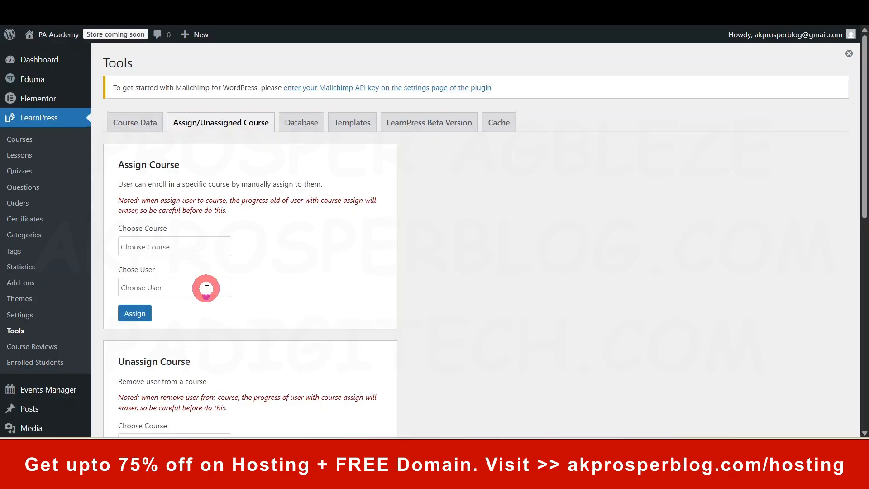
scroll(207, 289, "down", 2)
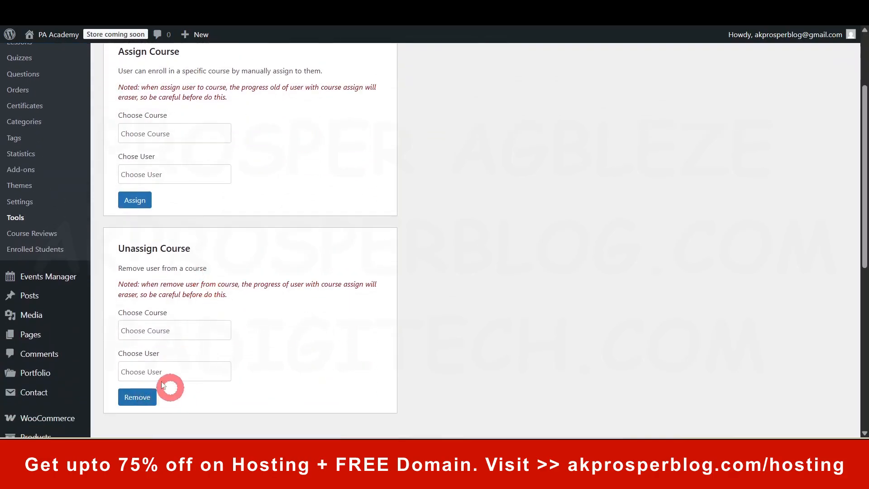
scroll(174, 357, "up", 3)
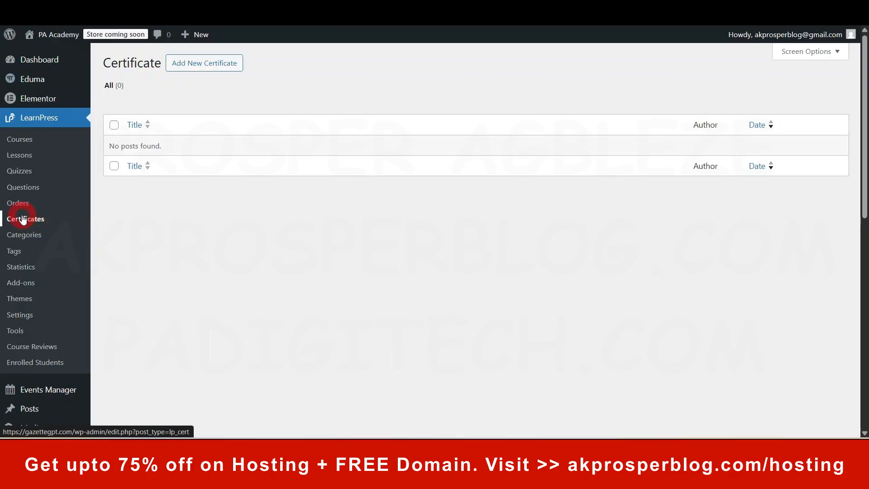
- Create a new LearnPress certificate titled "Certificate 1" based on the blank template
left_click(207, 67)
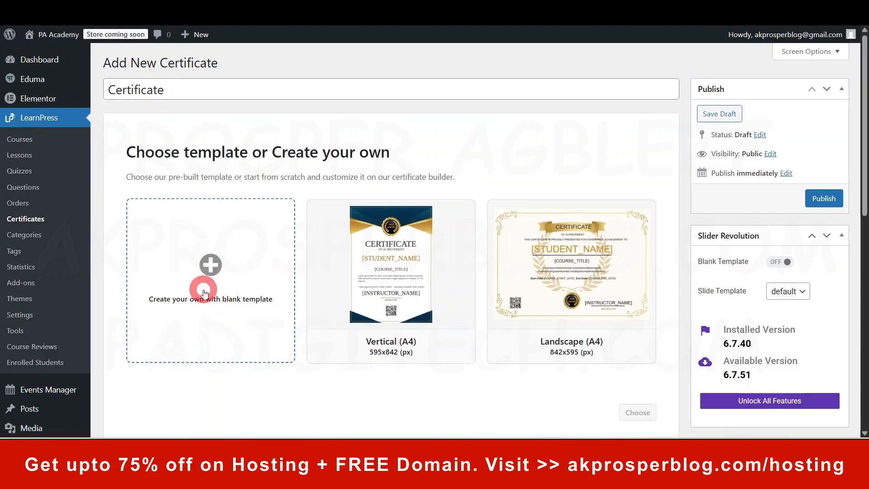
left_click(168, 93)
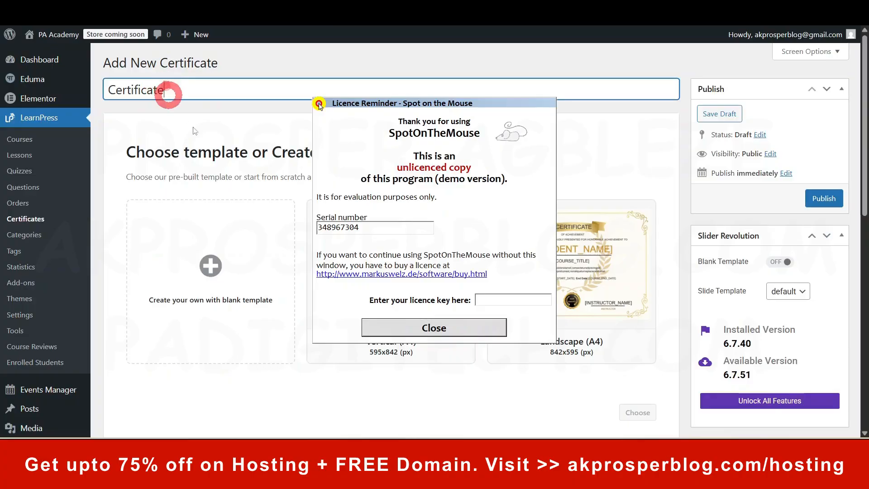
left_click(433, 328)
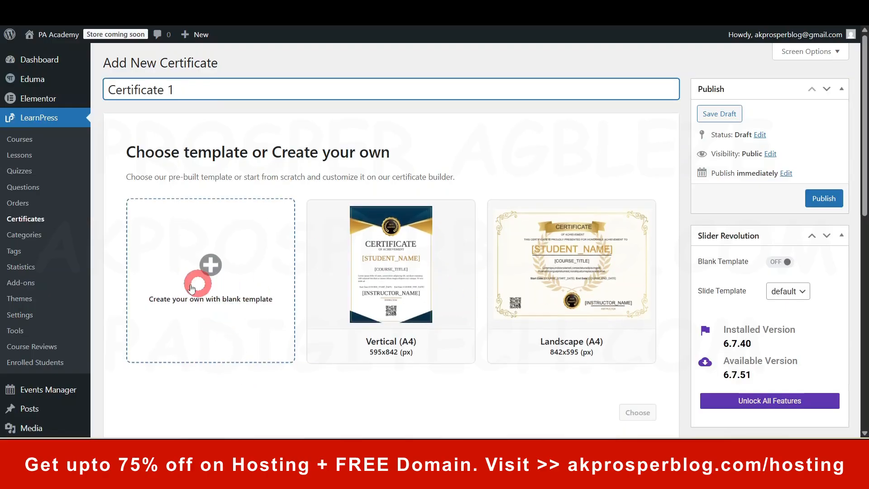
left_click(210, 269)
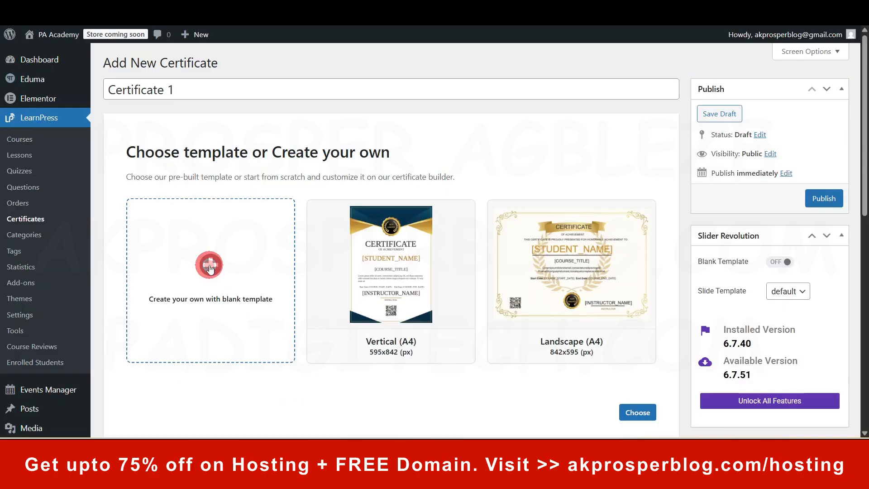
left_click(628, 414)
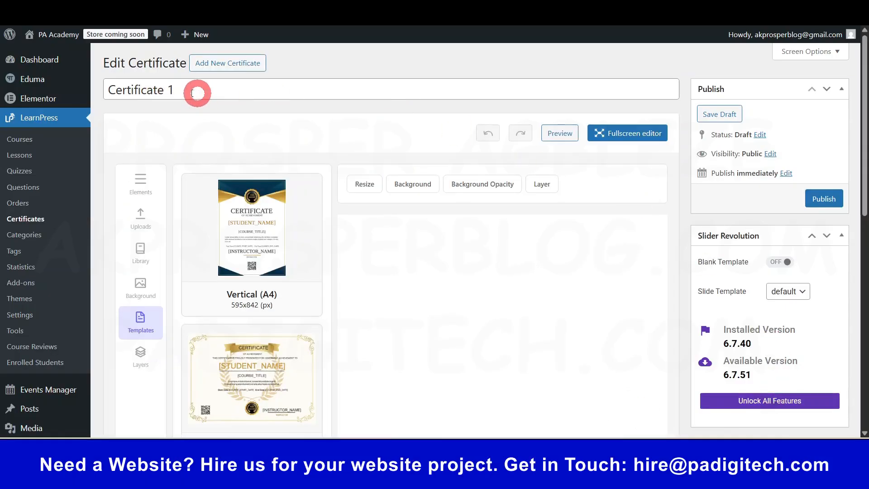
scroll(277, 236, "down", 5)
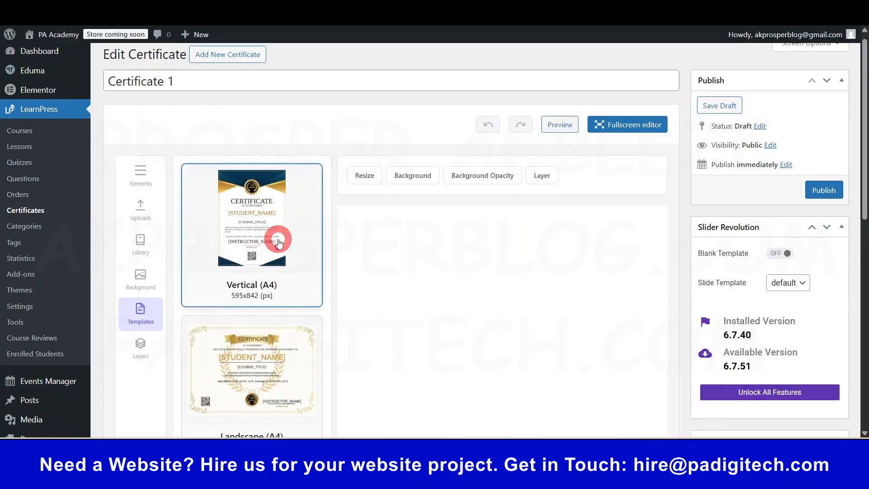
scroll(277, 280, "up", 5)
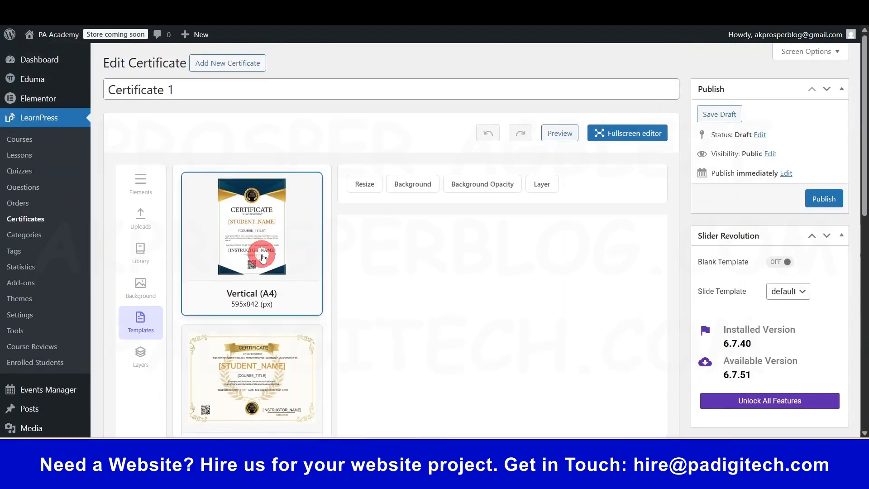
left_click(264, 275)
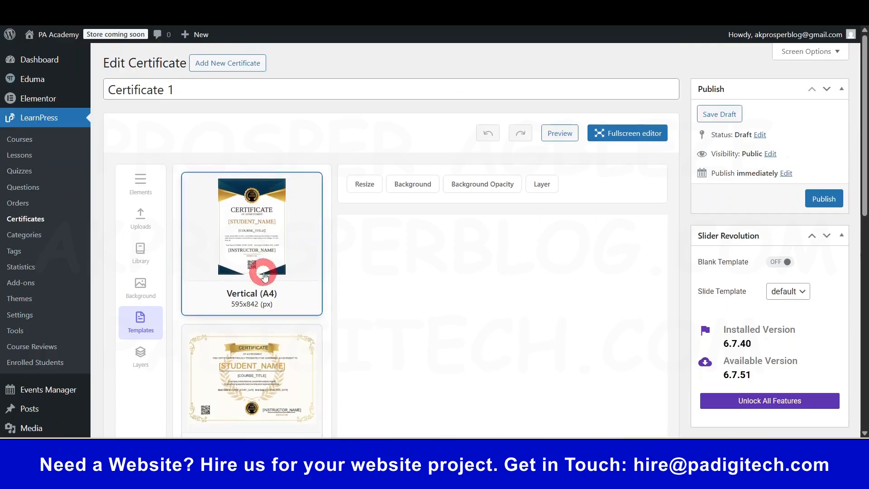
left_click(266, 221)
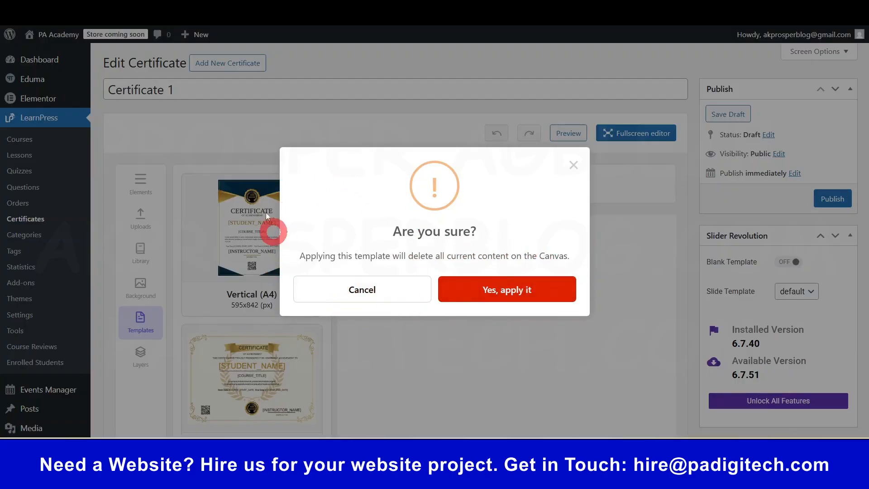
left_click(575, 168)
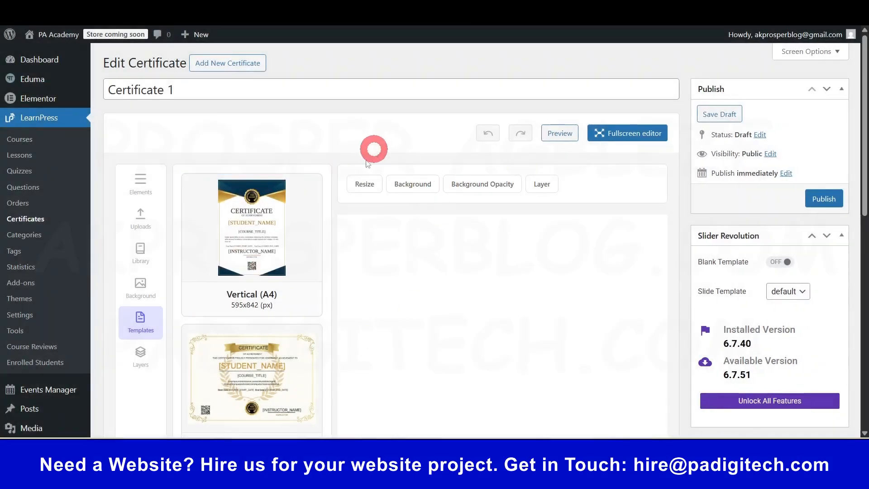
- Open the certificate's image uploads, and in Canva customize the "Blue and White Modern Event Completion Certificate" template found under "certificate of completion"
left_click(139, 217)
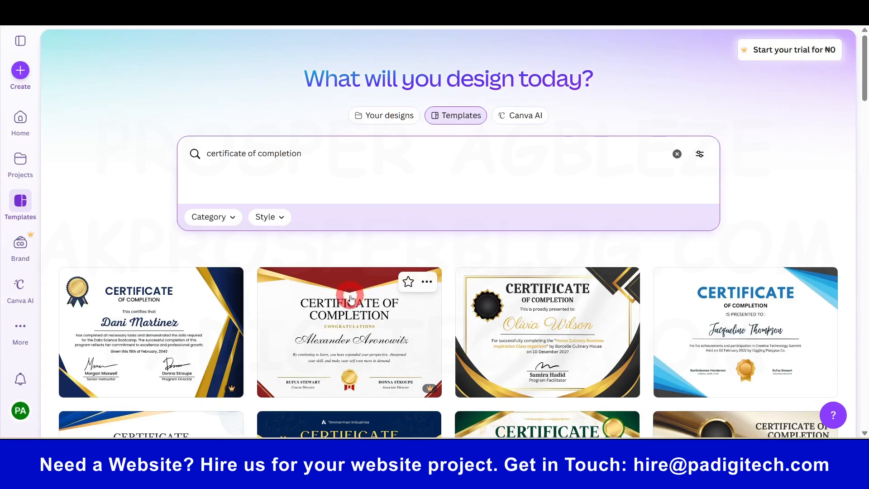
scroll(630, 239, "down", 1)
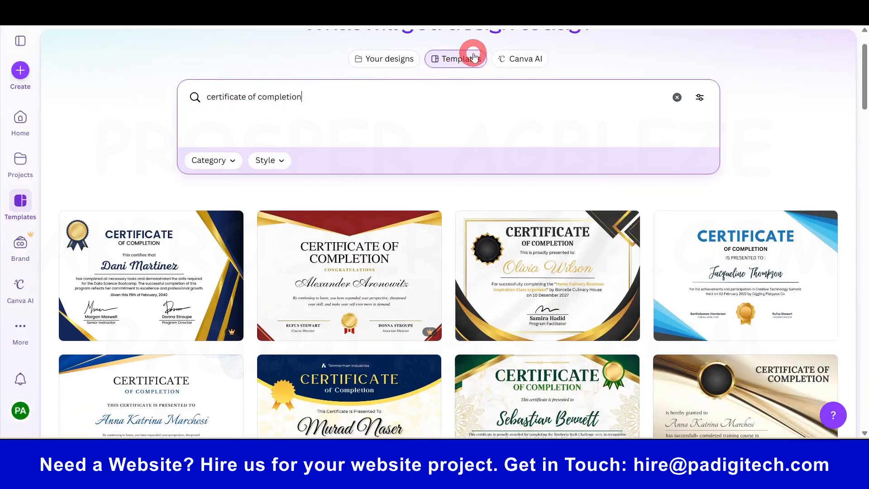
left_click(319, 93)
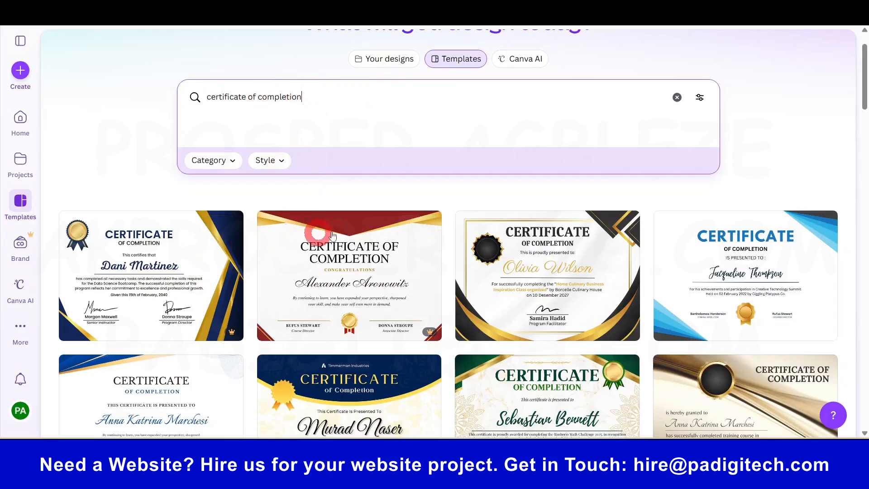
scroll(527, 333, "down", 1)
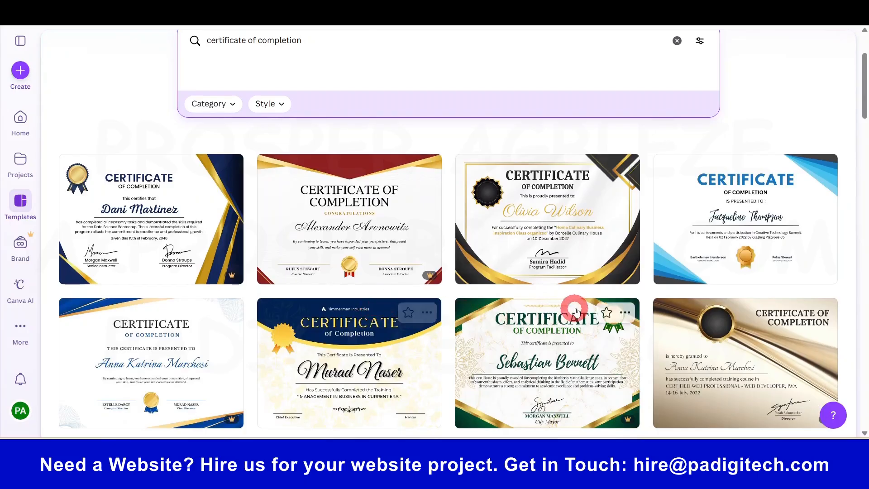
left_click(760, 222)
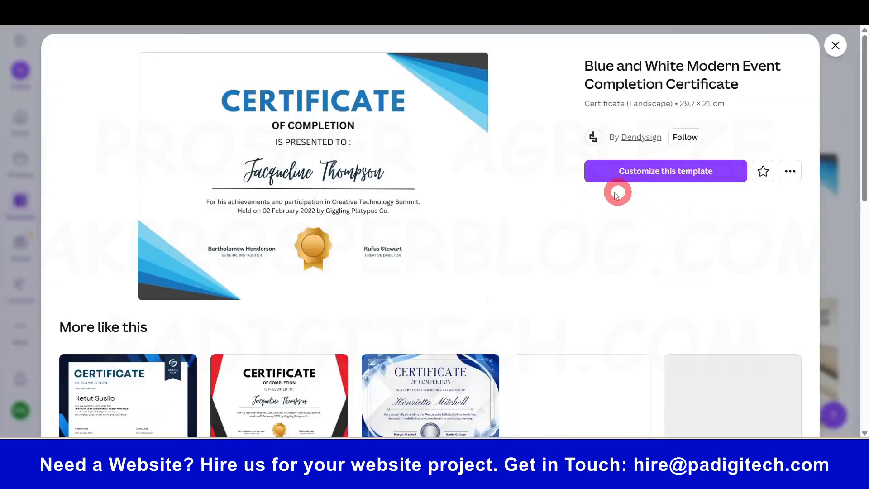
left_click(654, 172)
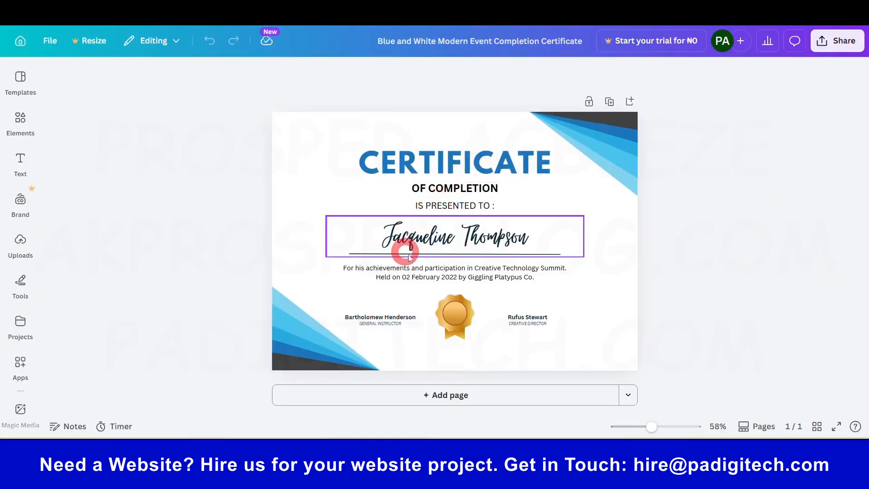
- Delete the placeholder recipient name and the name above "General Instructor" from the certificate design
left_click(477, 236)
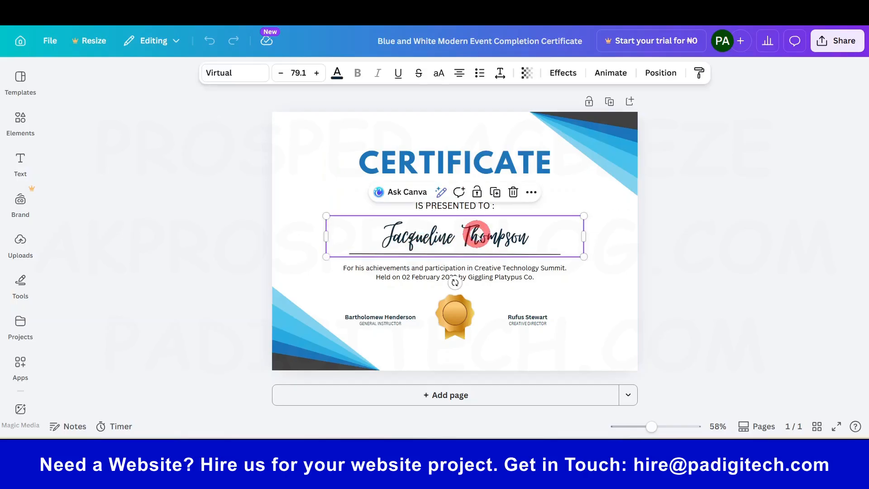
key("Delete")
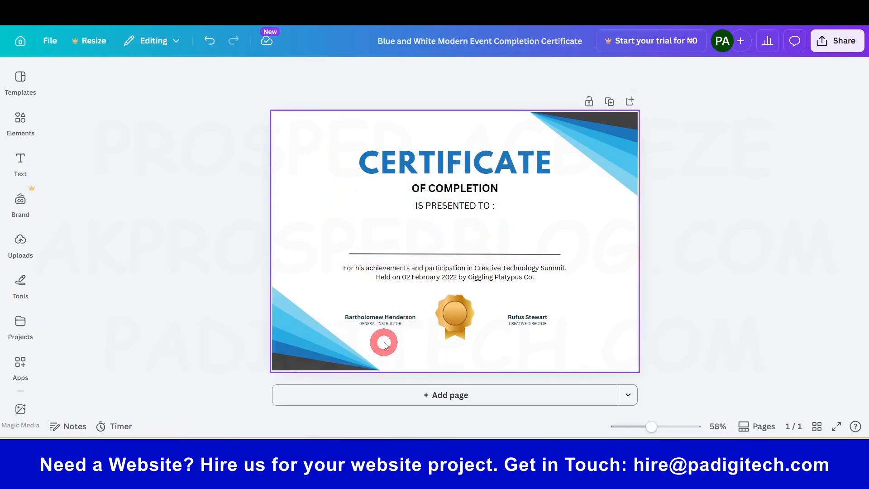
left_click(393, 320)
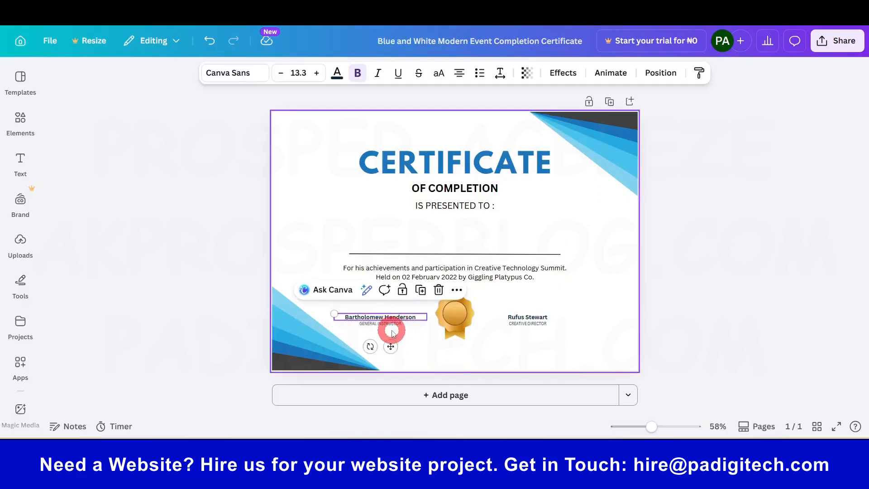
key("Delete")
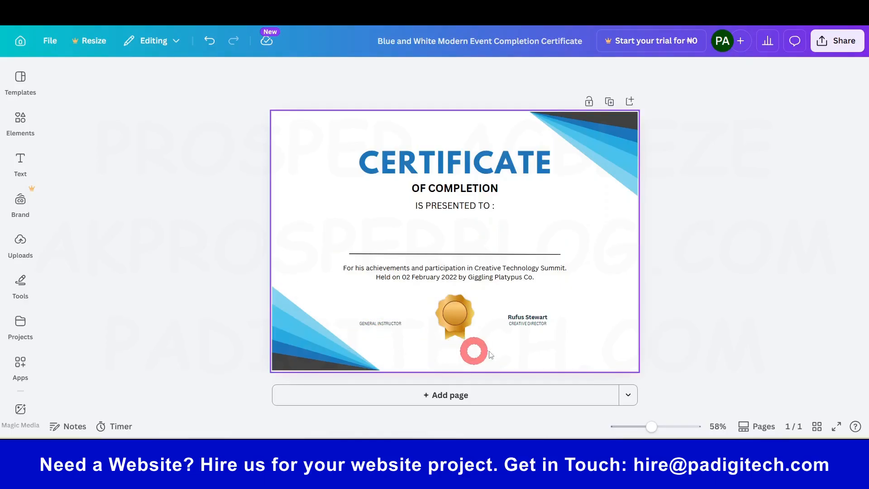
left_click(527, 317)
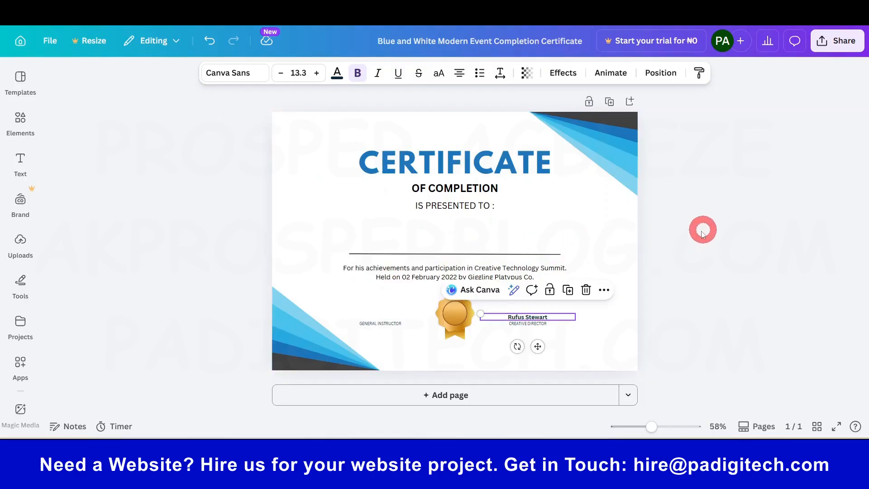
- Shorten the certificate description to "For his achievements and participation in" and move it slightly up, closer to the name line
left_click(408, 277)
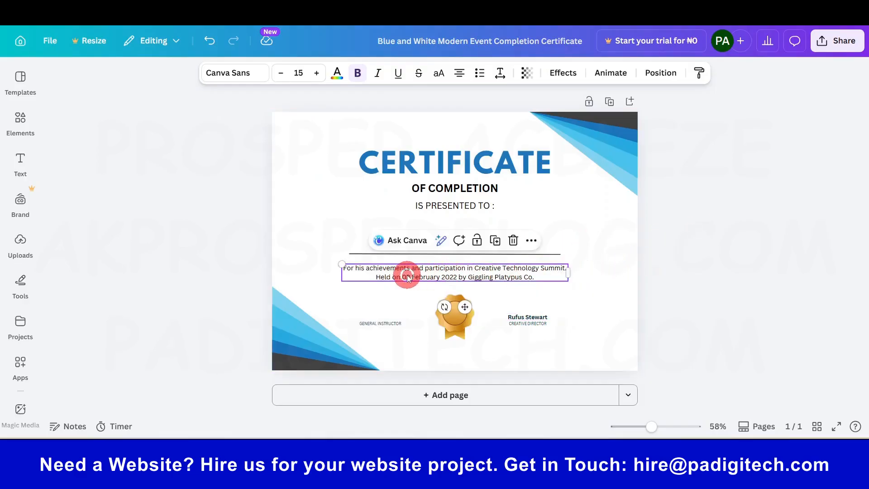
double_click(475, 269)
left_click(477, 267)
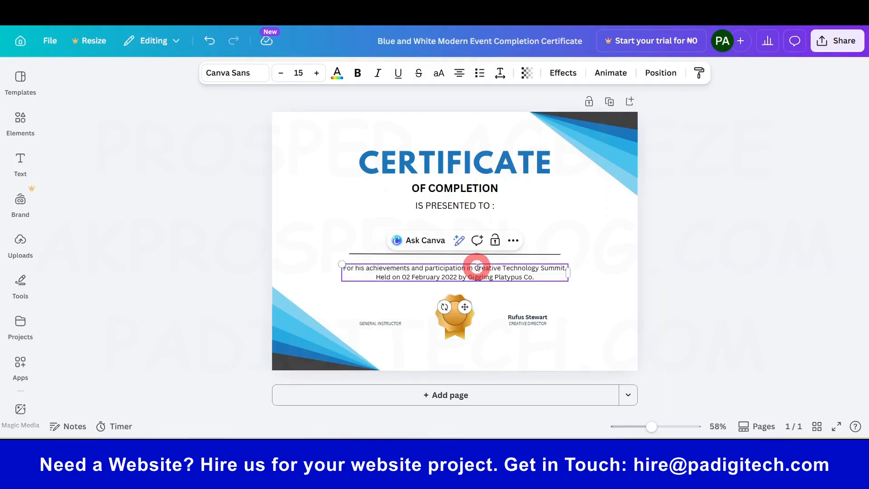
left_click_drag(474, 267, 577, 269)
key("BackSpace")
left_click(693, 227)
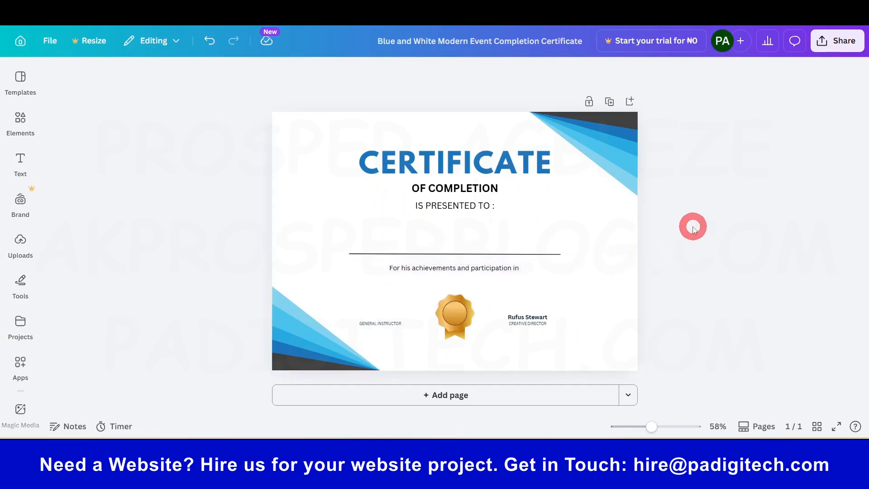
left_click_drag(466, 277, 465, 267)
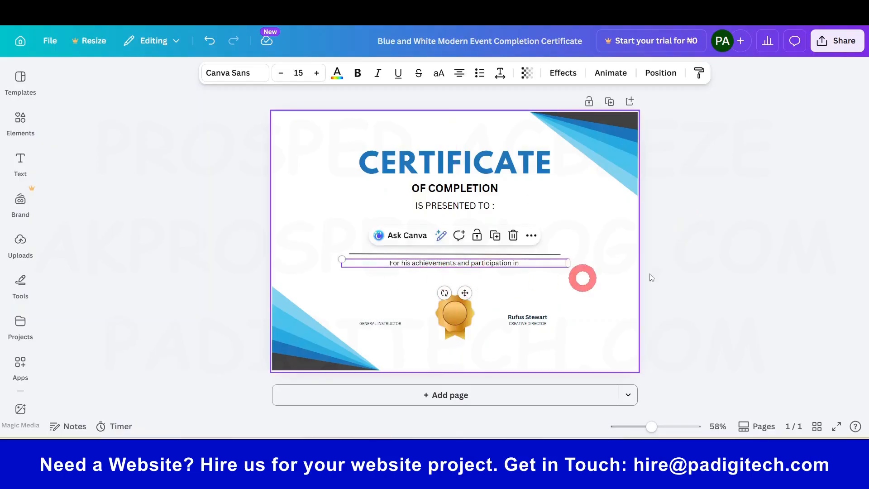
left_click(736, 231)
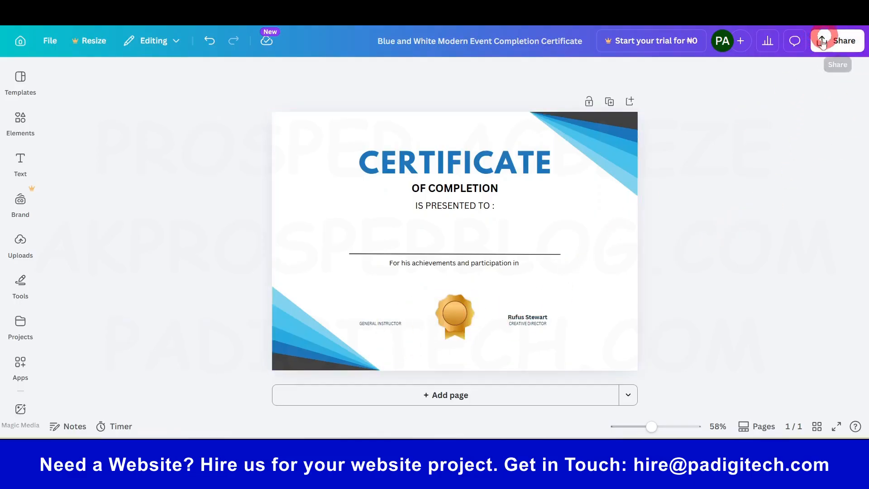
- Download the edited certificate design as a PNG and switch back to the Certificate 1 editor in WordPress
left_click(844, 40)
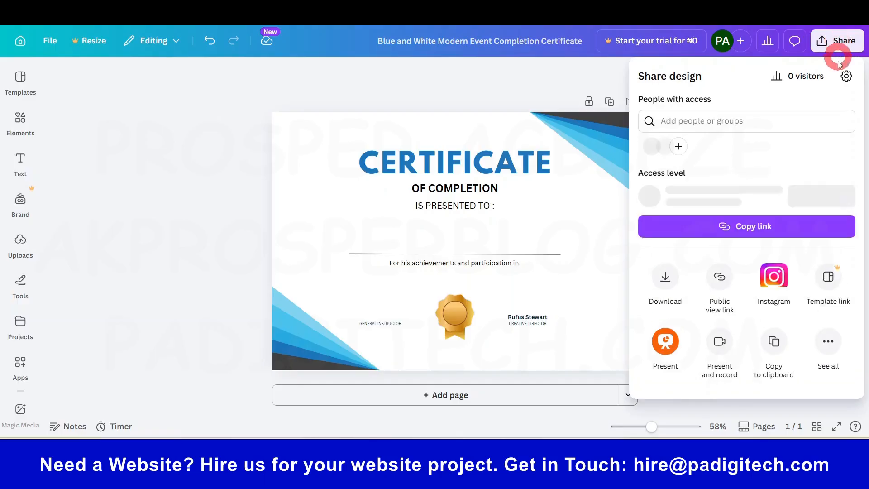
left_click(665, 282)
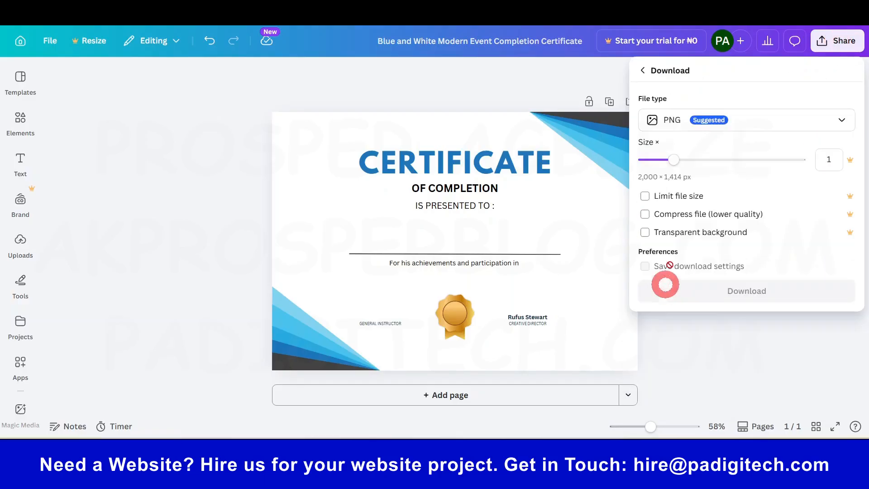
left_click(747, 301)
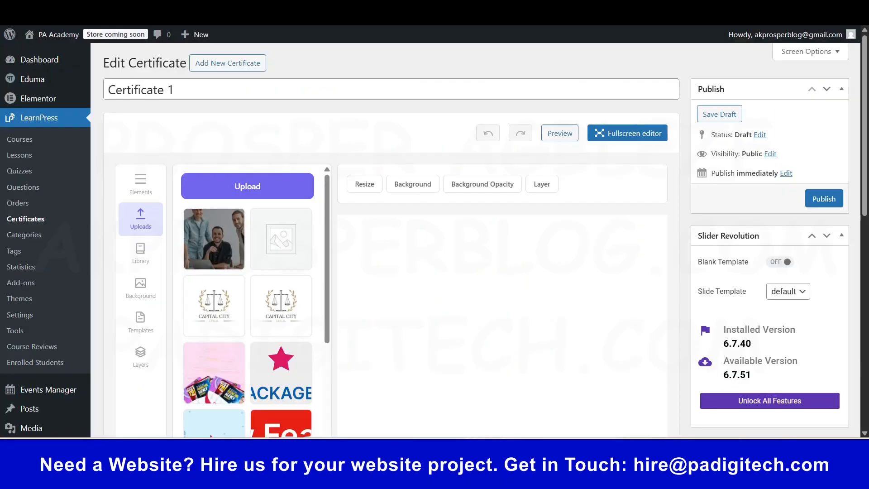
left_click(331, 219)
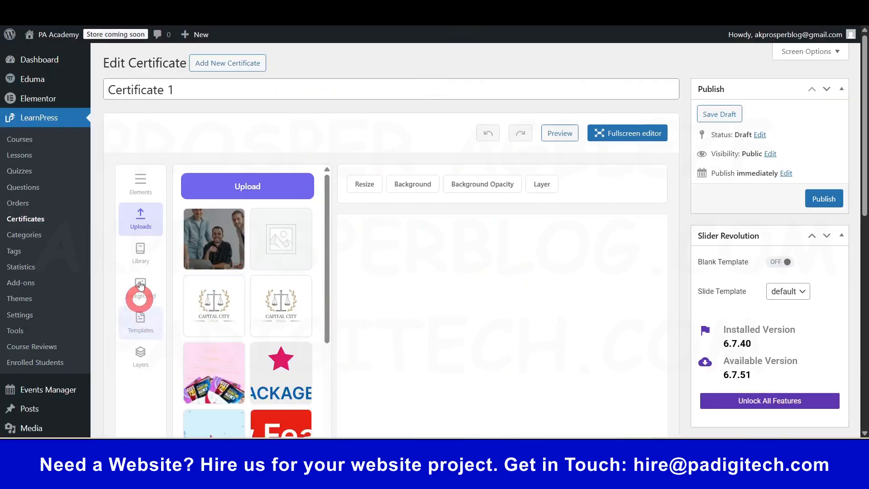
- Upload the "pa academy online course with certificate" image from Downloads and insert it into the certificate as a layer
left_click(142, 211)
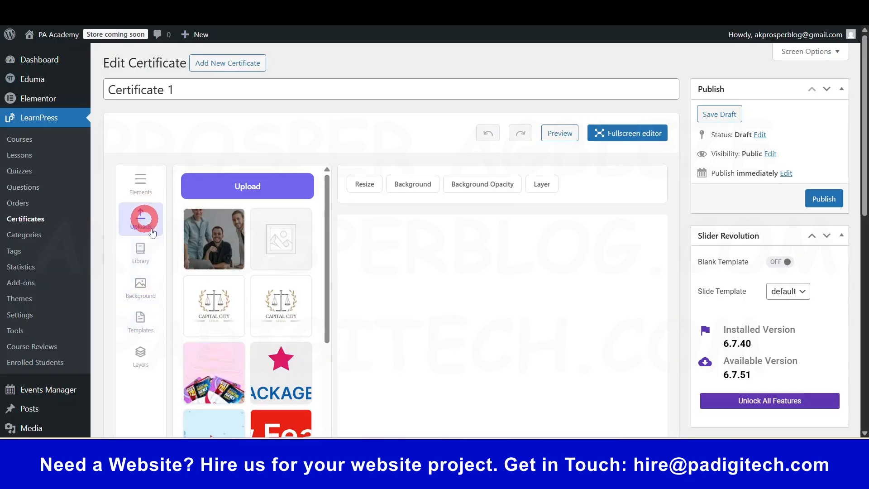
left_click(248, 189)
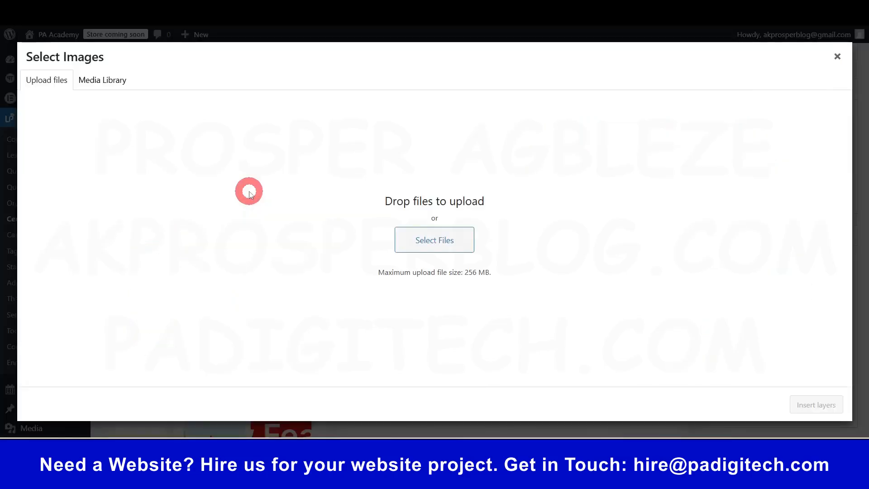
left_click(101, 83)
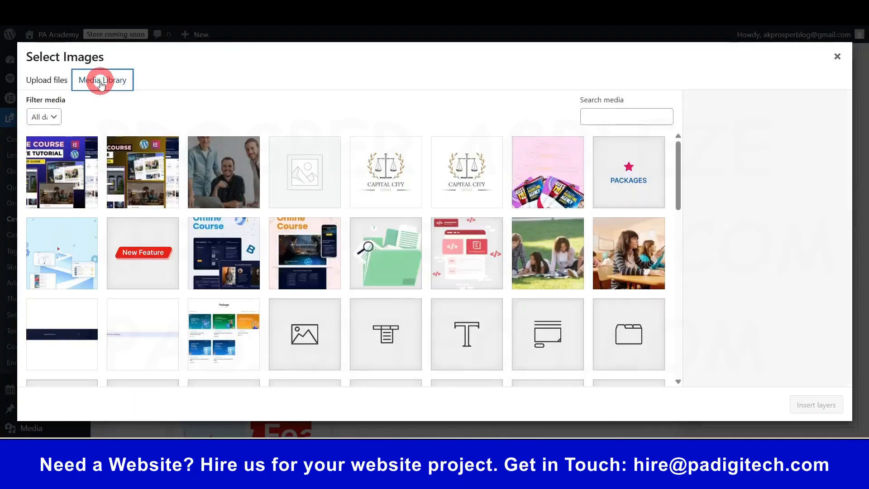
left_click(46, 80)
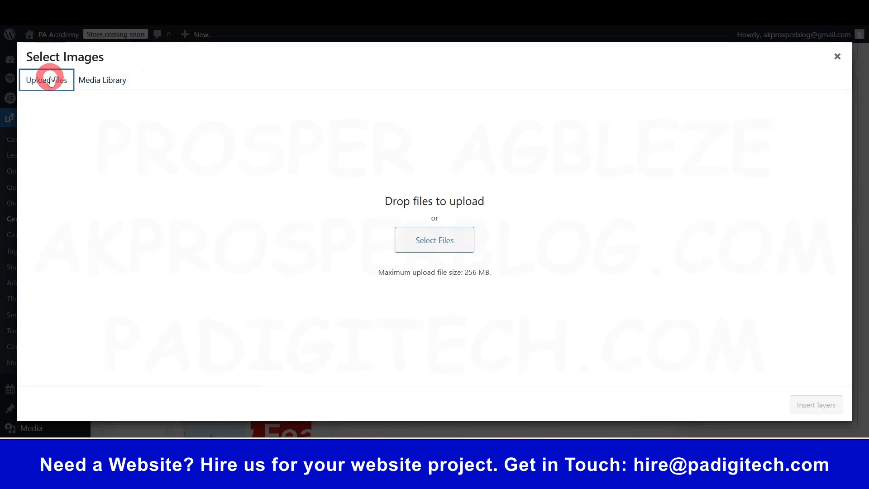
left_click(442, 250)
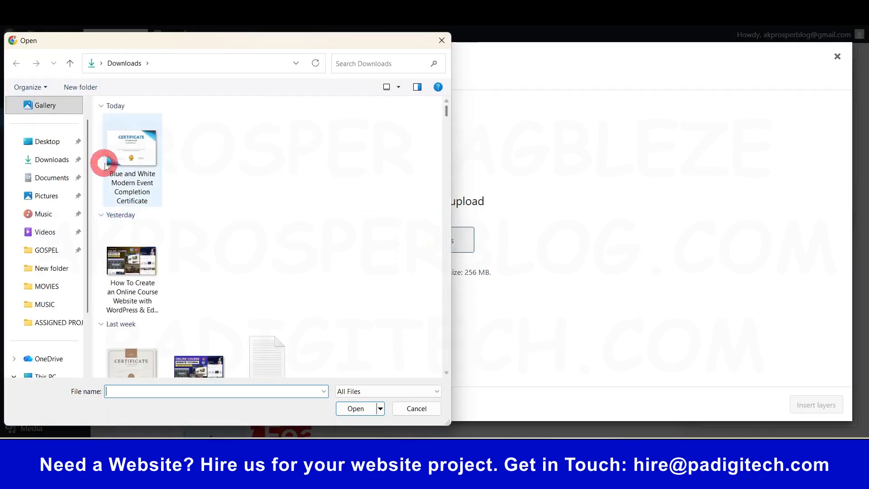
scroll(199, 236, "down", 3)
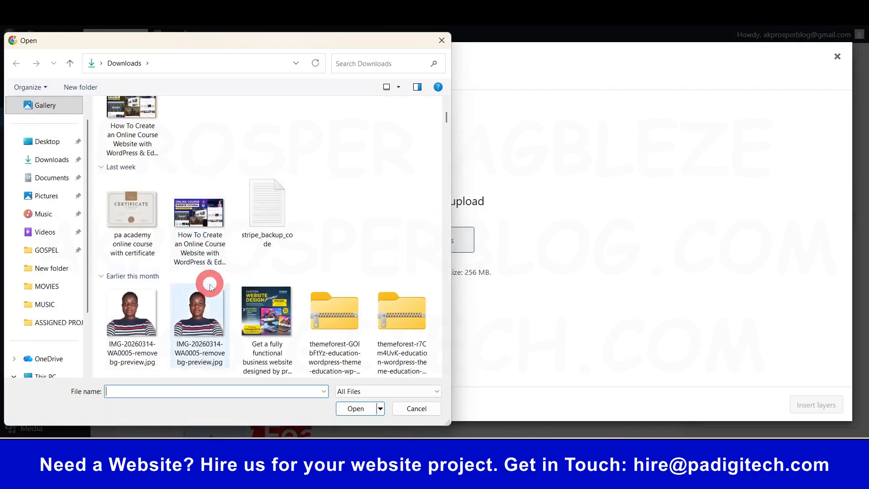
left_click(131, 199)
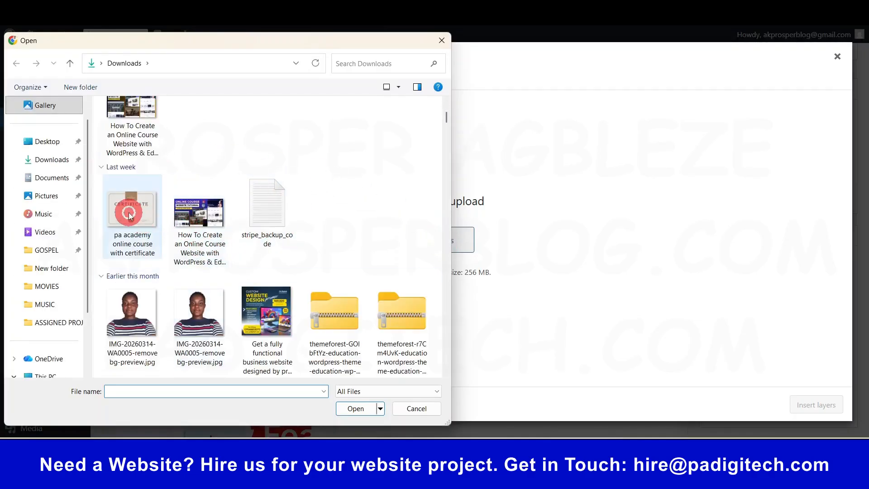
left_click(356, 410)
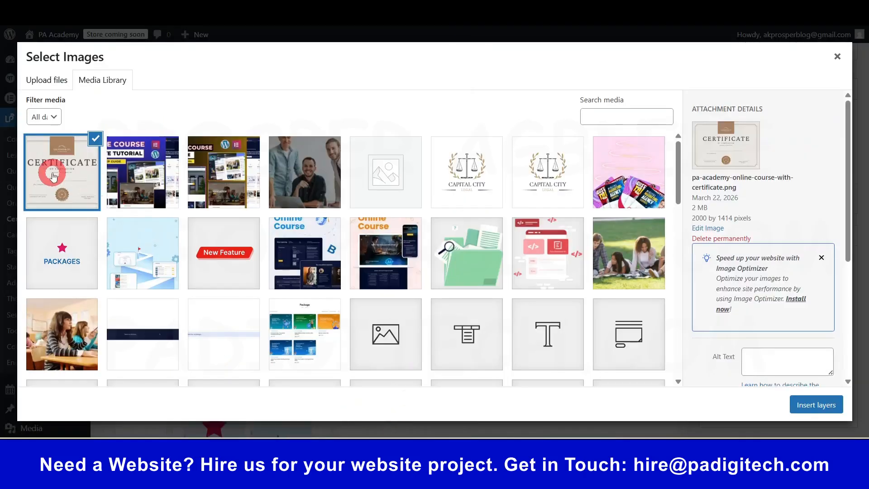
left_click(830, 403)
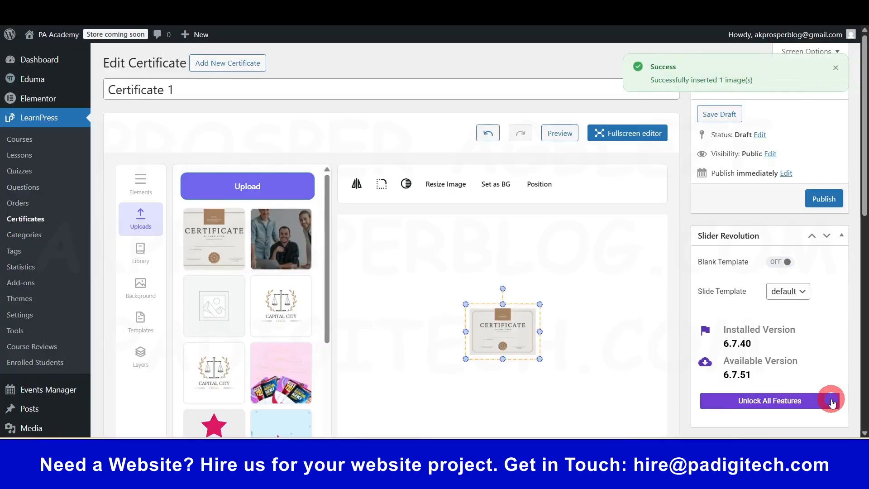
- Enlarge the inserted certificate image to fill most of the canvas and shift it to the canvas centre
left_click_drag(540, 359, 628, 422)
left_click_drag(459, 306, 443, 290)
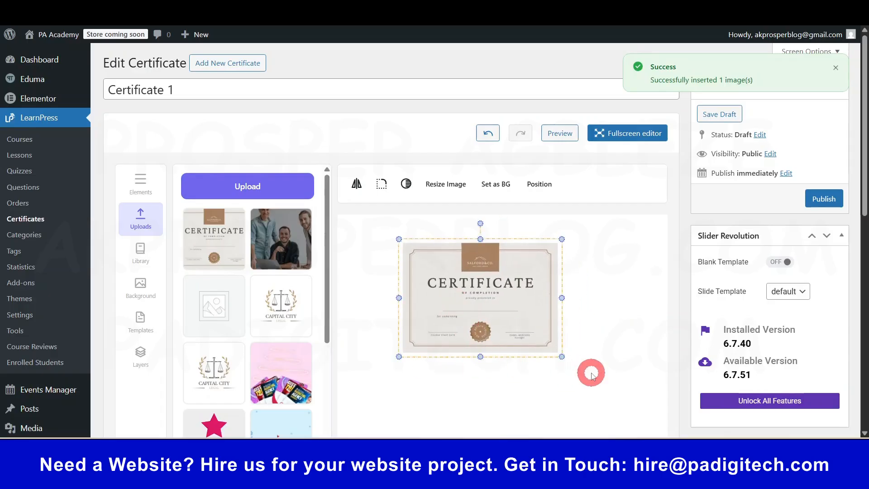
left_click_drag(561, 357, 638, 428)
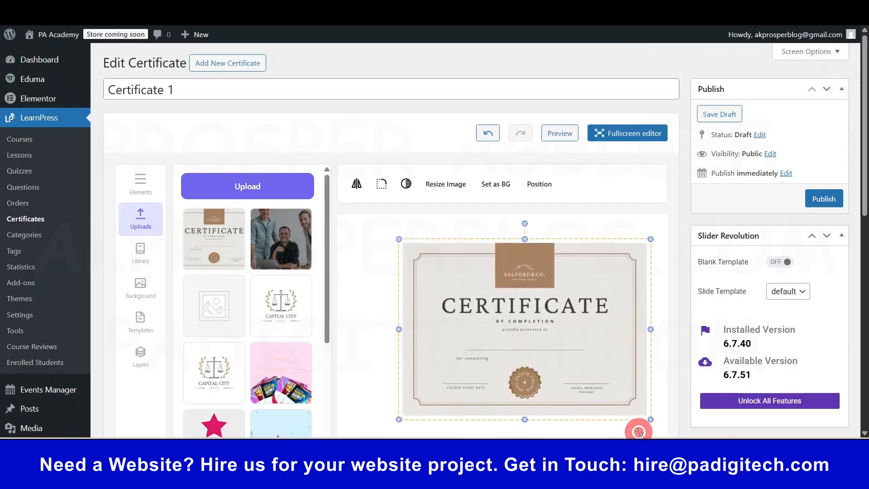
left_click_drag(548, 345, 536, 345)
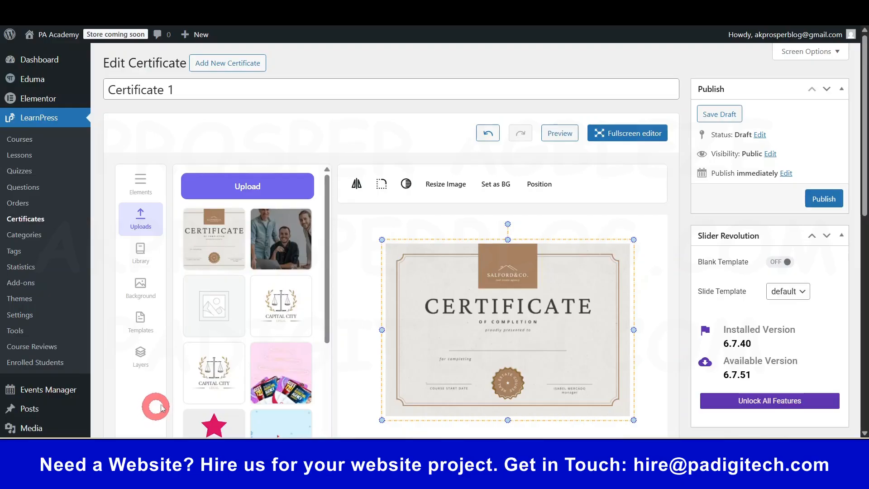
- Add the Student Name element to the certificate and place it on the blank line below "proudly presented to"
left_click(145, 292)
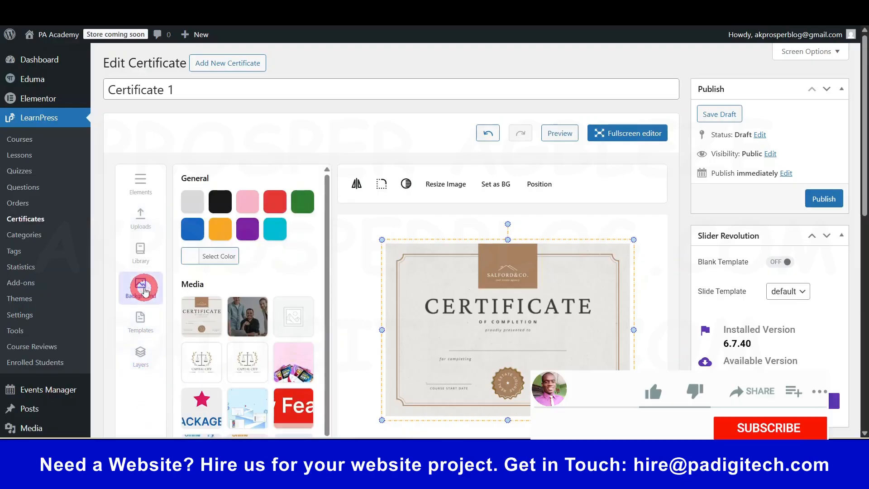
left_click(141, 326)
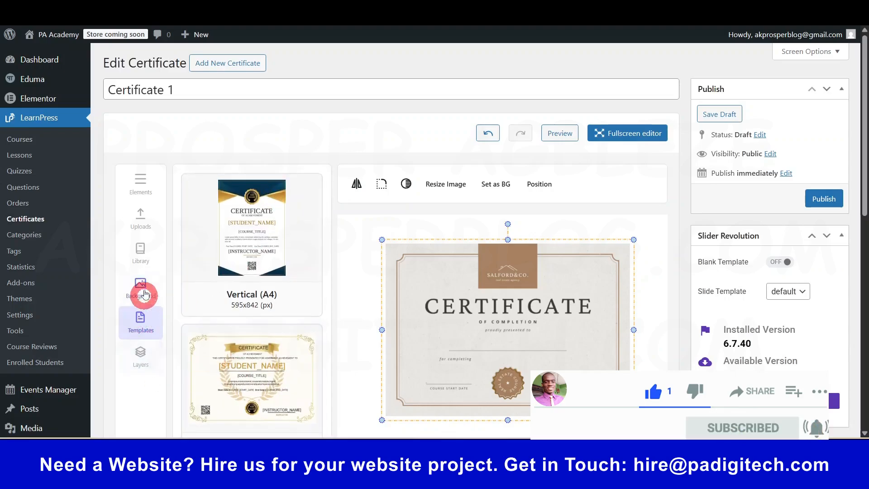
left_click(140, 180)
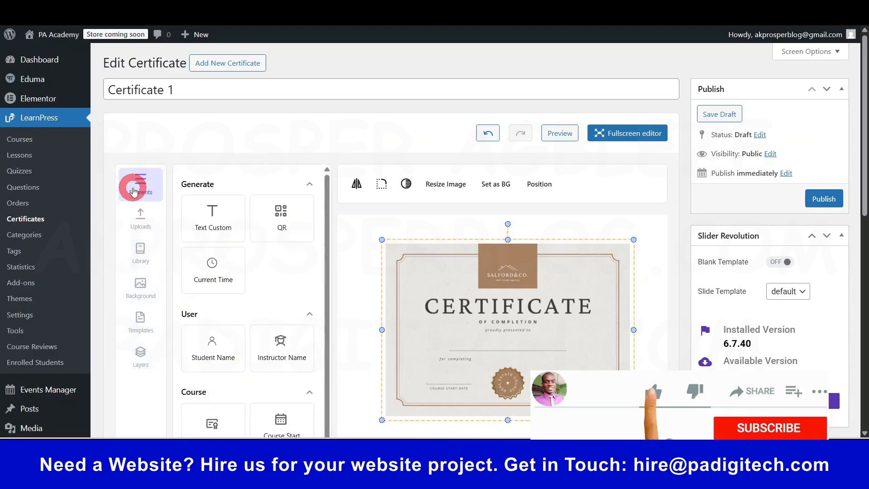
scroll(296, 341, "down", 3)
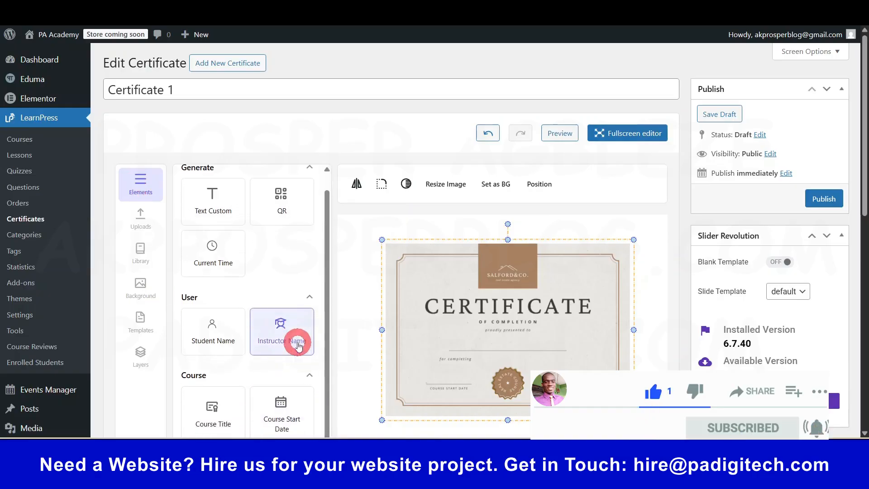
scroll(297, 345, "down", 2)
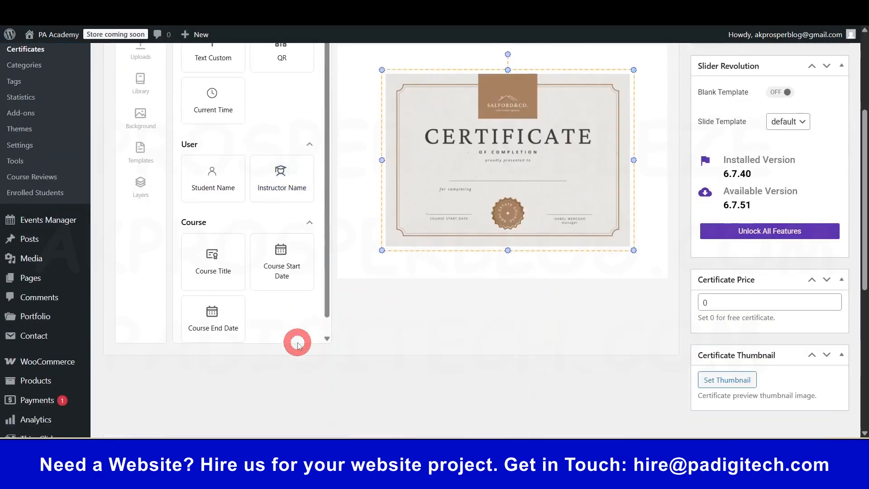
scroll(256, 276, "up", 2)
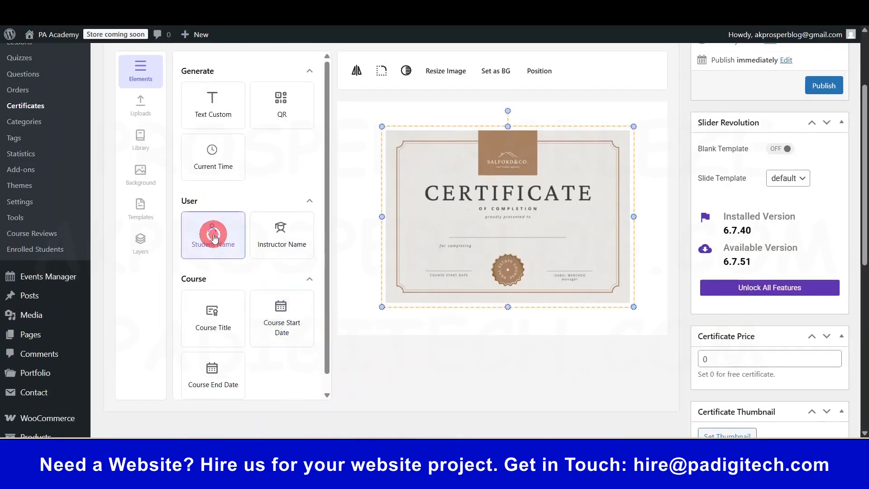
mouse_move(215, 237)
left_mouse_down()
mouse_move(378, 246)
mouse_move(200, 233)
left_mouse_up()
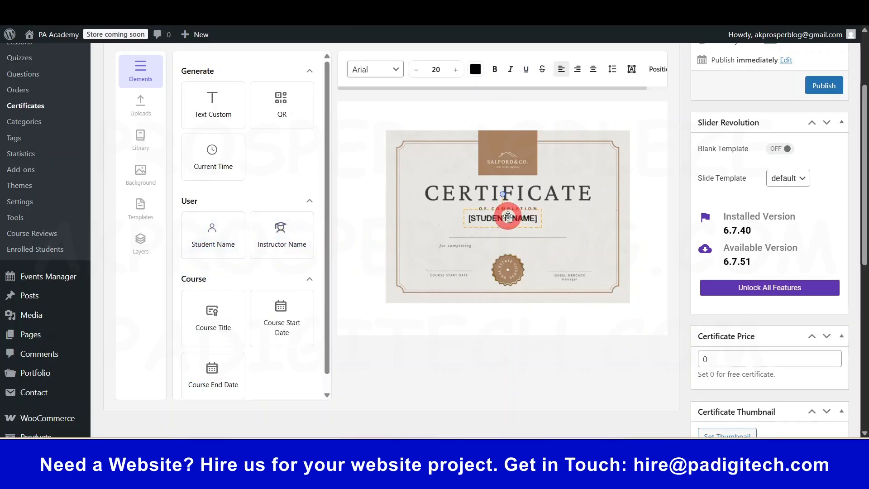
left_click_drag(507, 216, 518, 232)
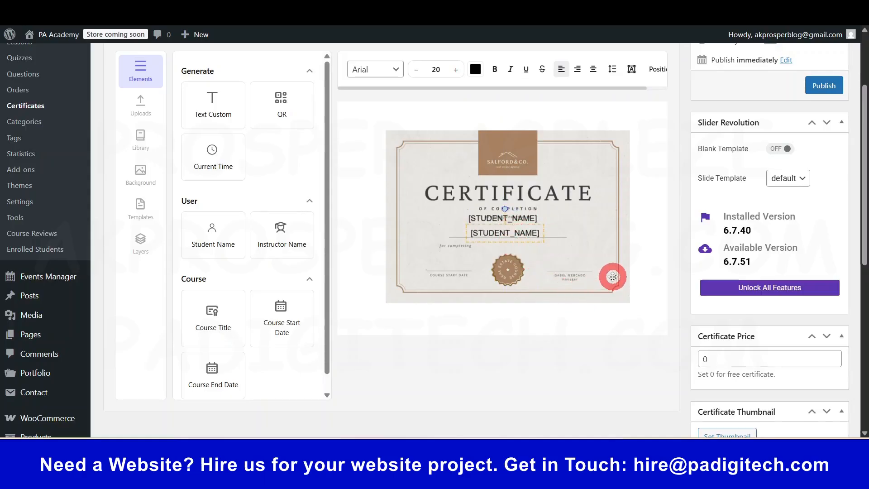
- Delete the duplicate Student Name layer covering "proudly presented to" and nudge the remaining one just above the name line
scroll(501, 244, "up", 1)
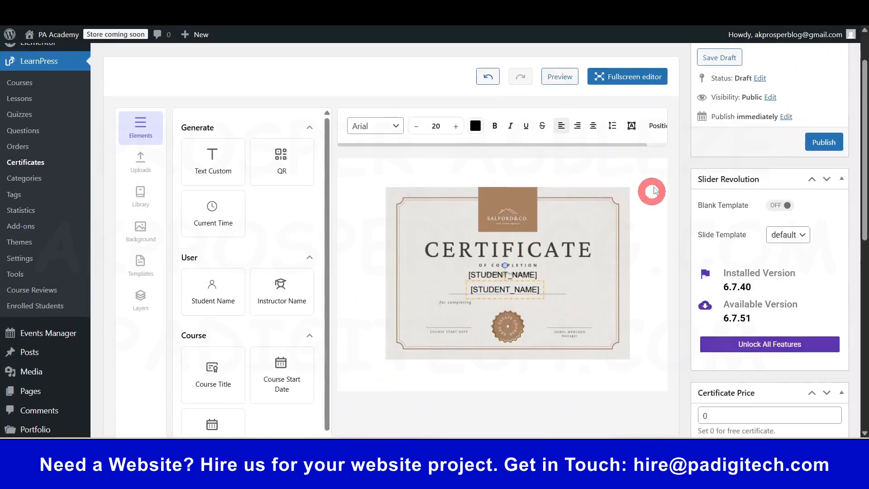
left_click_drag(560, 144, 520, 140)
scroll(723, 253, "down", 4)
scroll(722, 249, "up", 3)
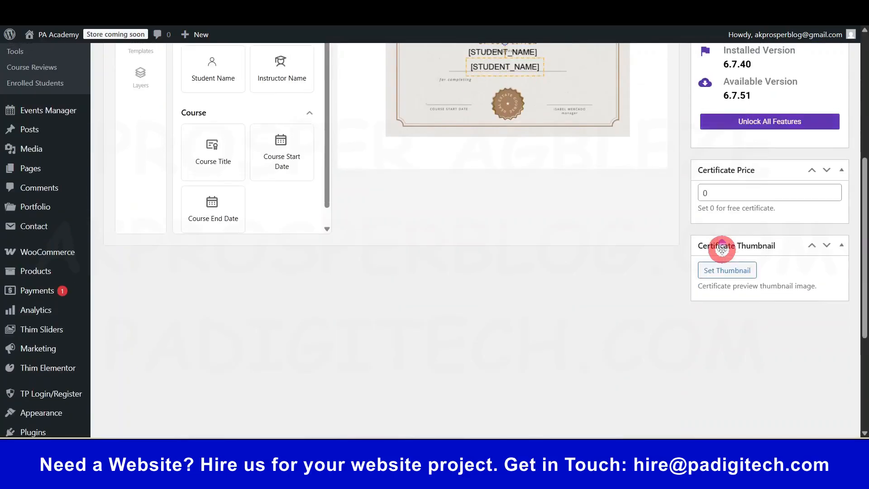
left_click(148, 244)
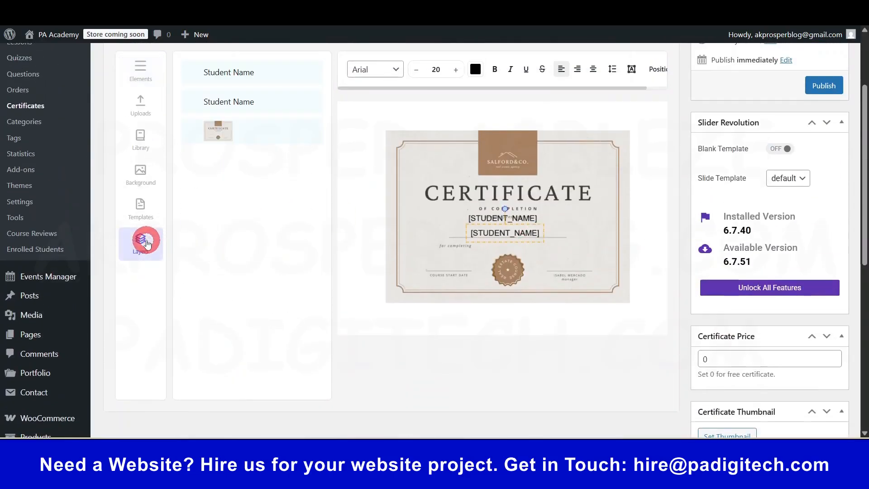
scroll(227, 203, "up", 1)
left_click(237, 156)
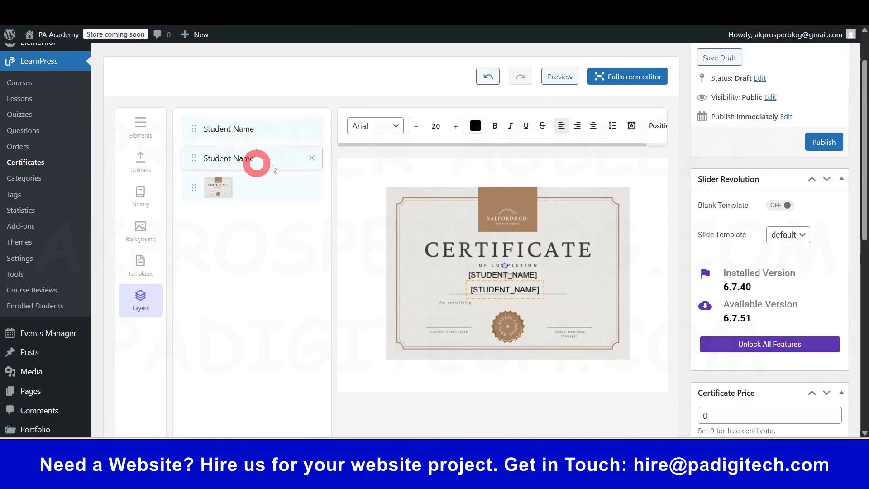
left_click(313, 157)
left_click(314, 158)
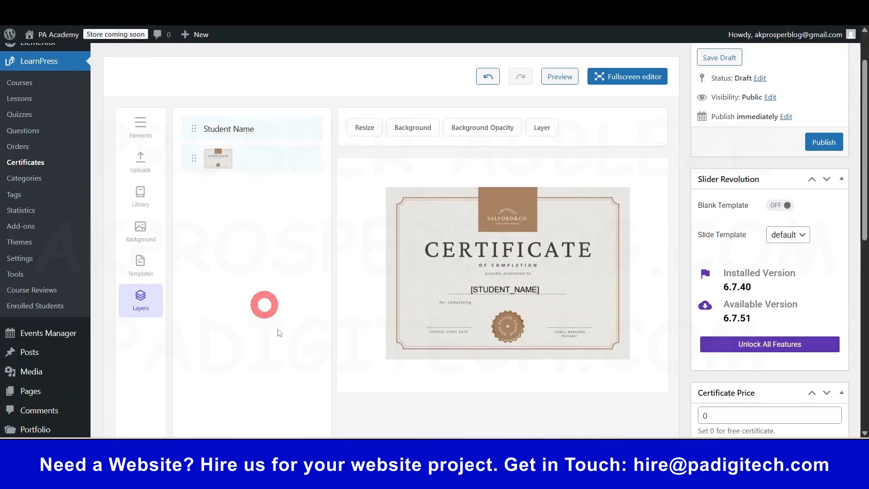
left_click(504, 291)
left_click_drag(502, 288, 502, 282)
- Add the Instructor Name at font size 10 above the manager's signature line and the Course Title at size 14 beside "for completing"
left_click(141, 125)
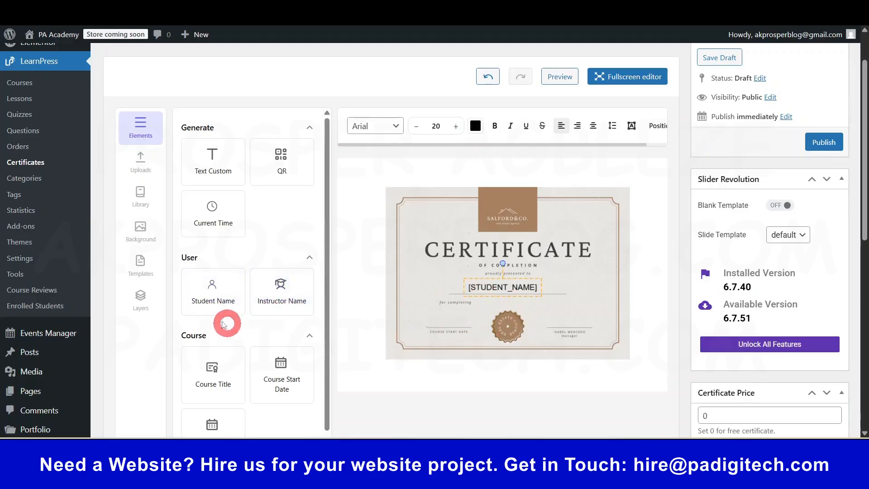
mouse_move(280, 289)
left_mouse_down()
mouse_move(498, 279)
mouse_move(583, 301)
mouse_move(581, 317)
mouse_move(568, 322)
left_mouse_up()
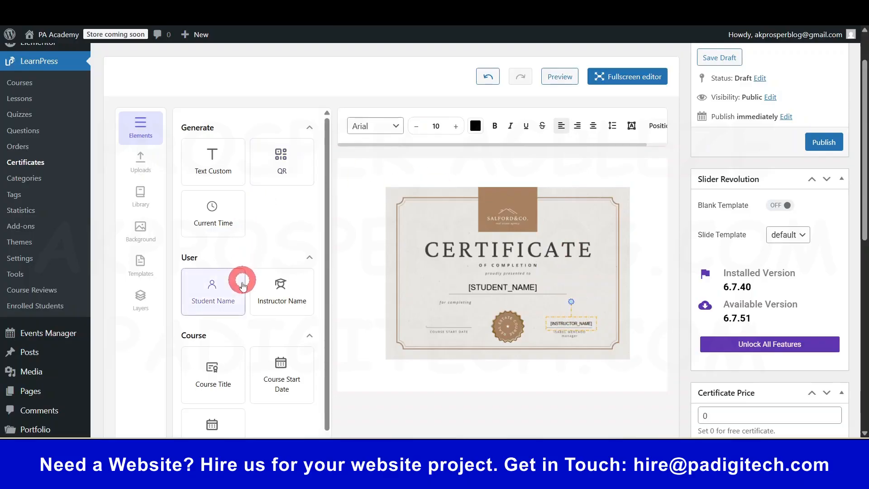
scroll(238, 283, "down", 1)
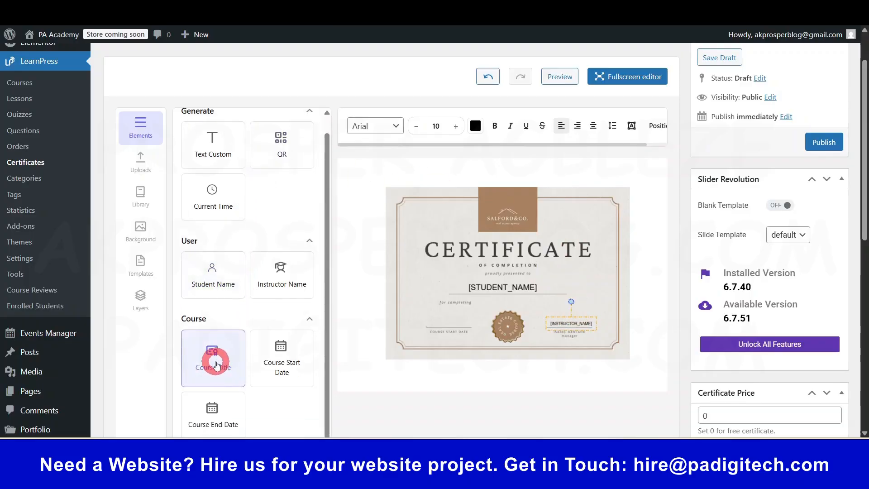
left_click_drag(216, 365, 509, 303)
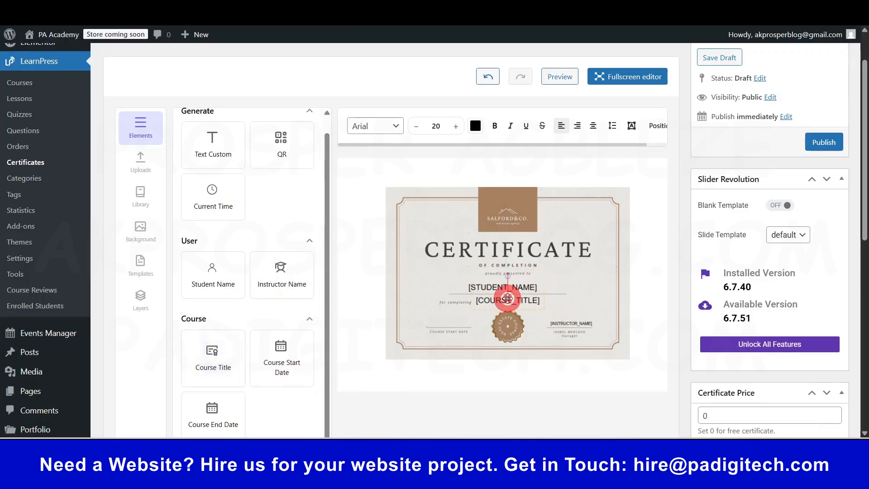
left_click(416, 126)
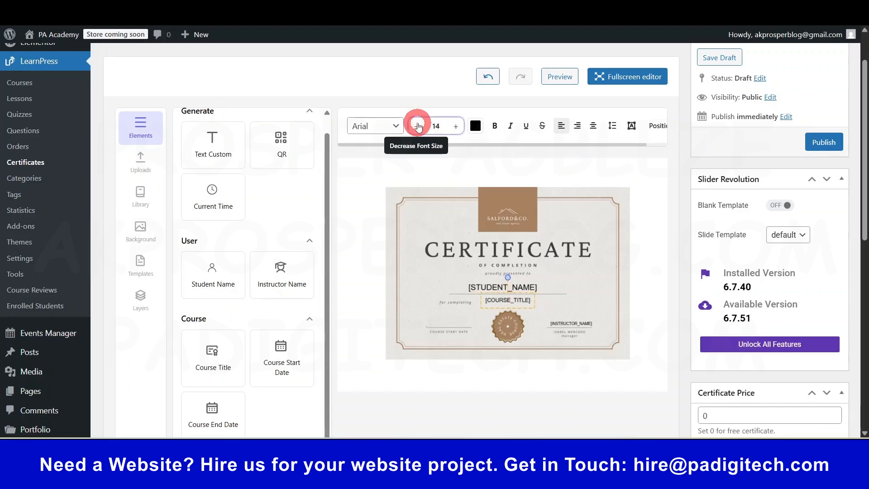
left_click_drag(500, 304, 493, 303)
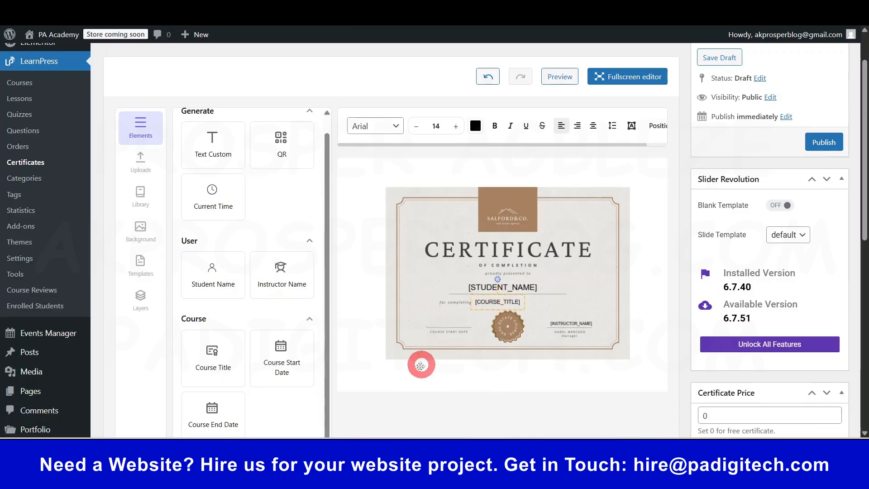
- Add the Course Start Date element to the certificate at font size 10, just above the course start date line
left_click(288, 362)
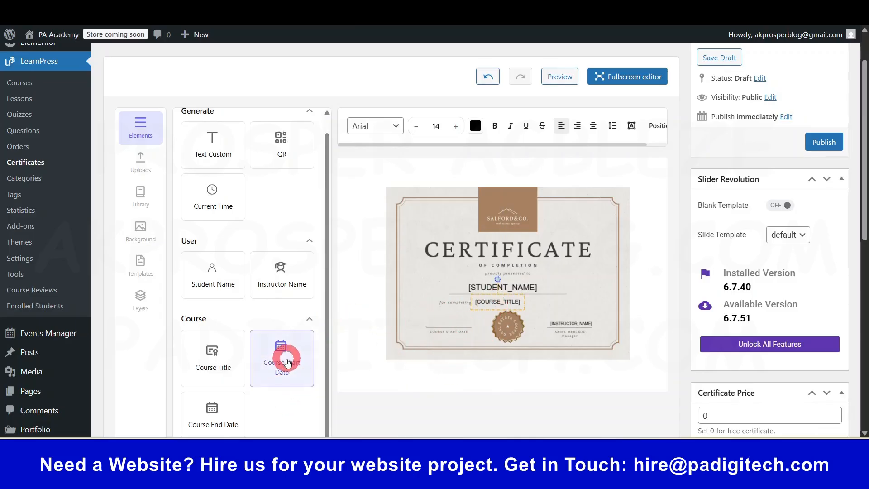
left_click_drag(520, 269, 462, 314)
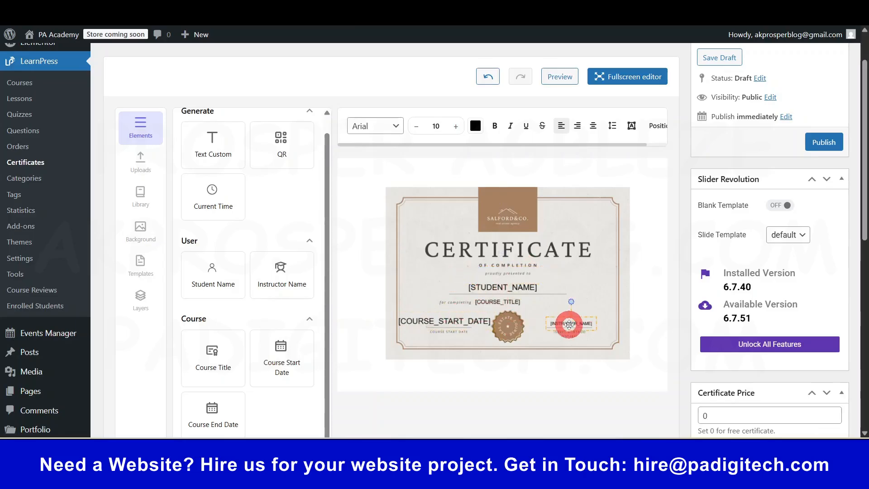
left_click(454, 323)
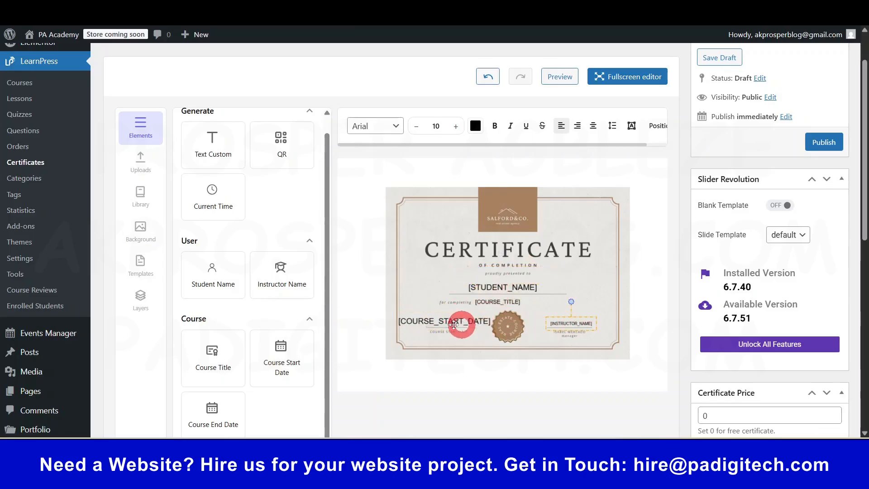
left_click(438, 126)
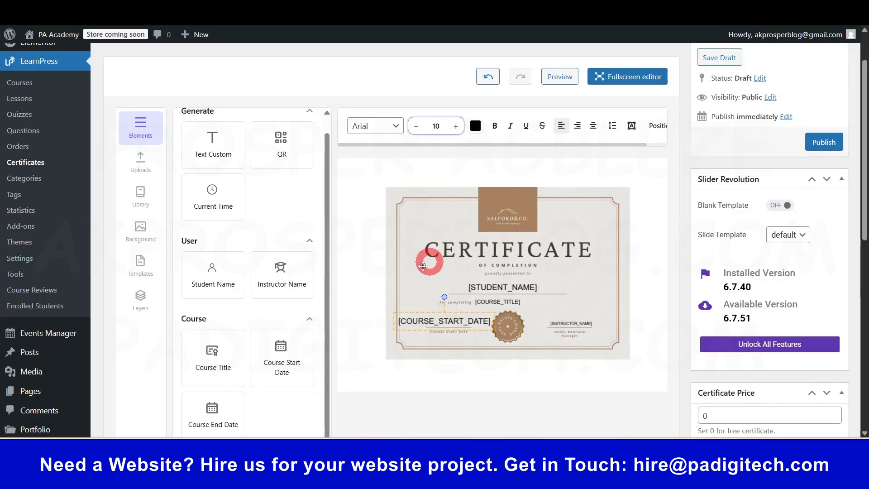
key("Return")
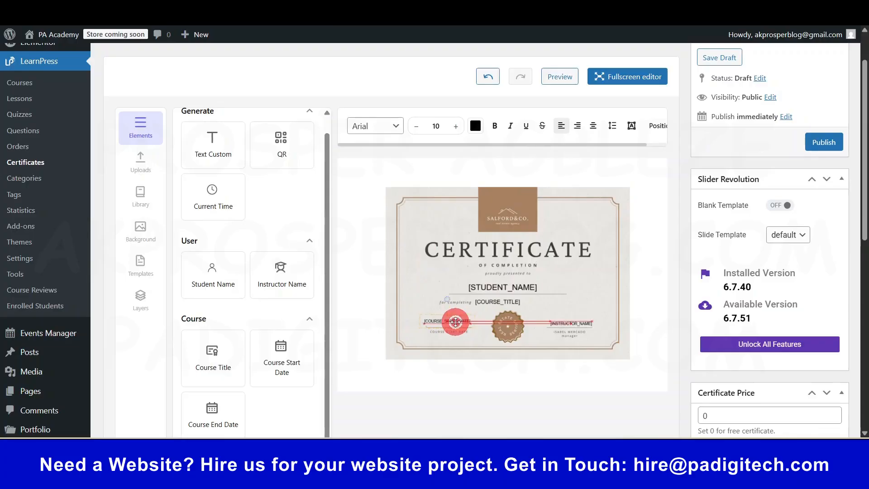
left_click_drag(455, 322, 454, 323)
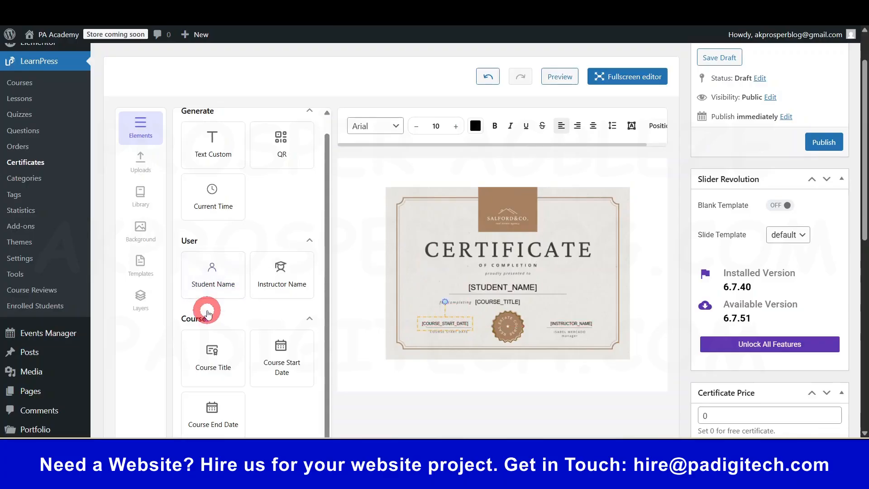
- Add a QR code to the certificate, shrink it to a small square and place it between the seal and the instructor name
scroll(272, 186, "up", 1)
left_click(286, 154)
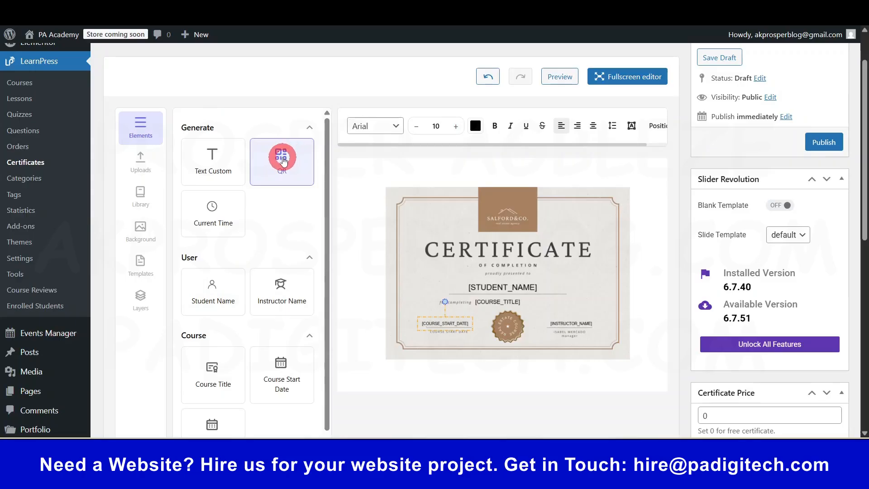
left_click(492, 272)
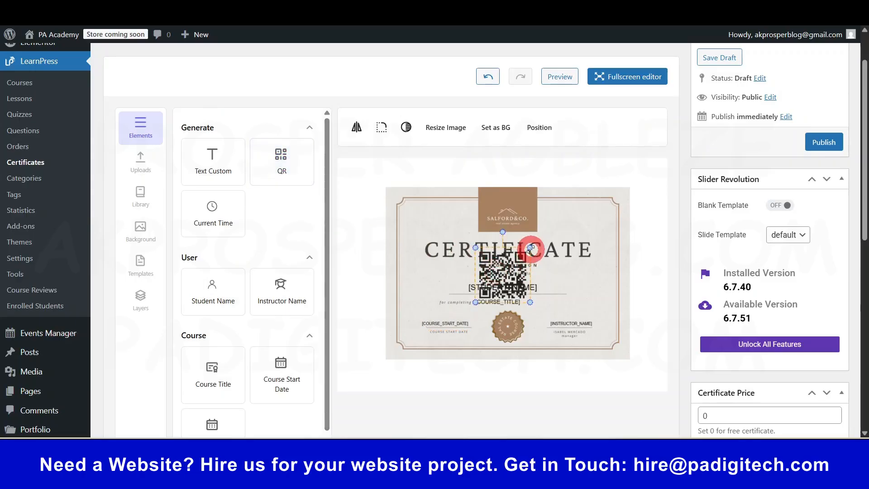
left_click_drag(531, 248, 597, 301)
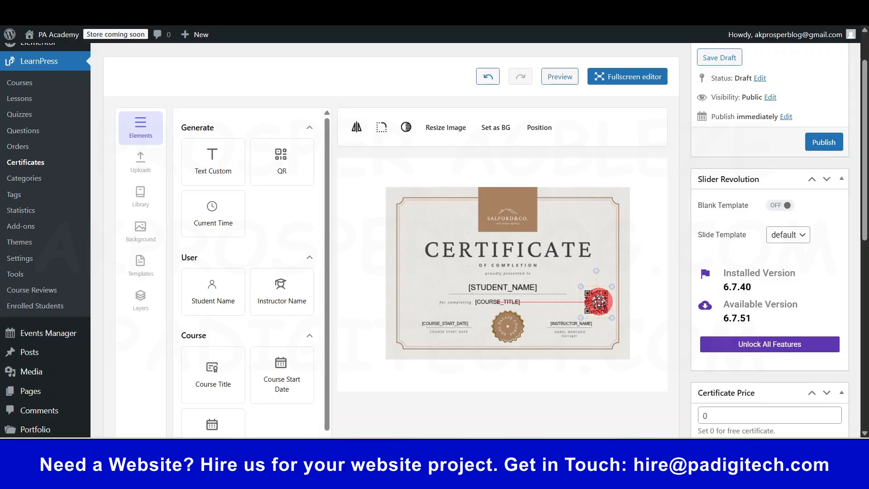
left_click_drag(599, 302, 532, 326)
key("ctrl+z")
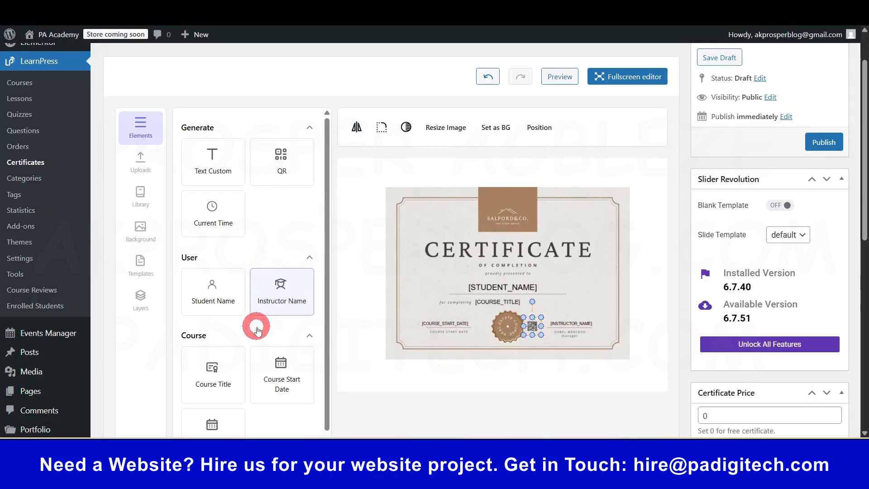
- Try out a custom text element beside "proudly presented to" and remove it from the certificate
scroll(214, 266, "up", 2)
scroll(262, 271, "down", 1)
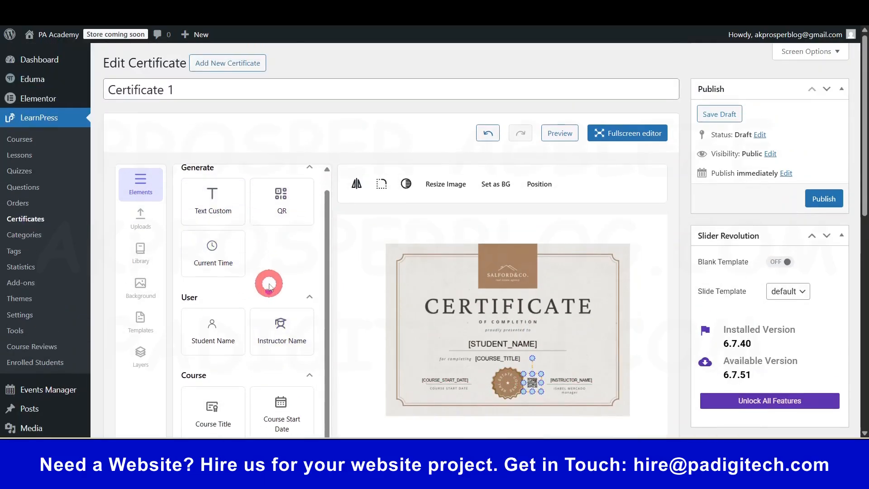
scroll(239, 403, "down", 1)
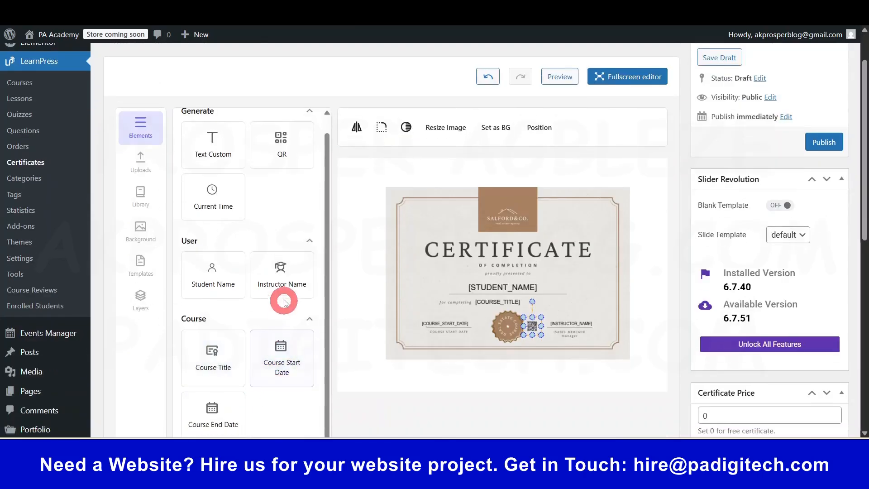
left_click(215, 144)
left_click_drag(493, 273, 427, 274)
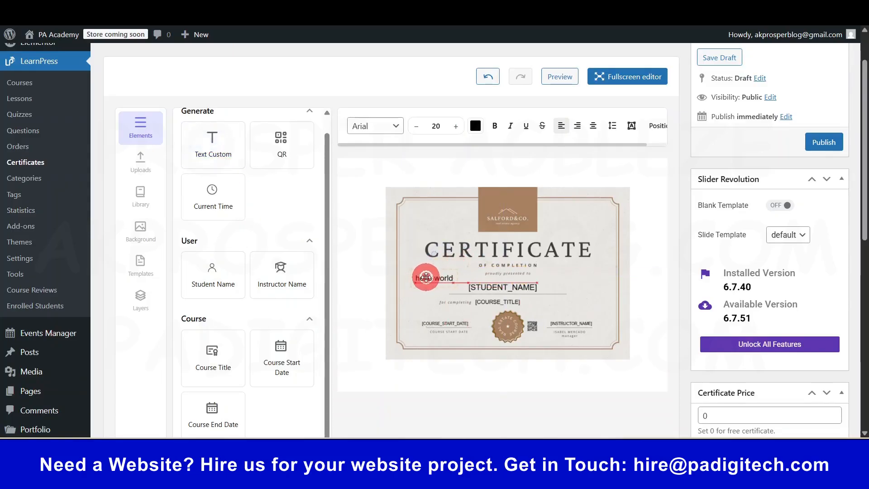
left_click(549, 325)
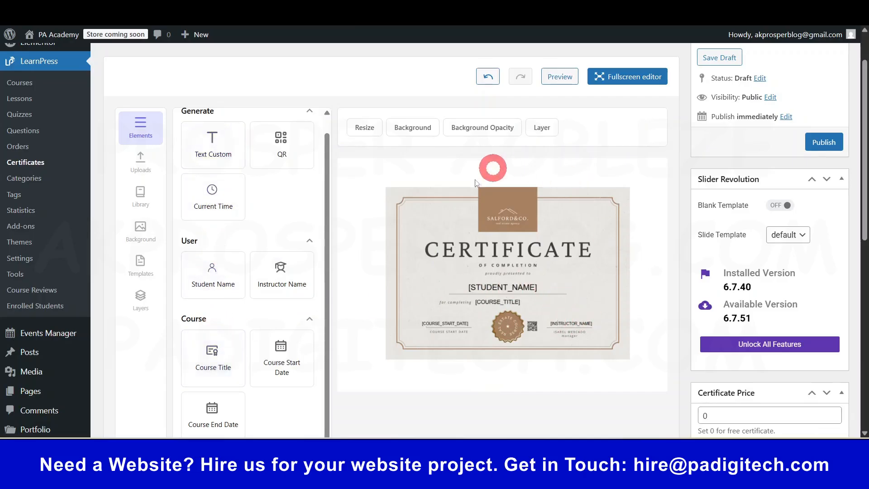
- Publish Certificate 1 and return to the list of certificates
left_click(823, 141)
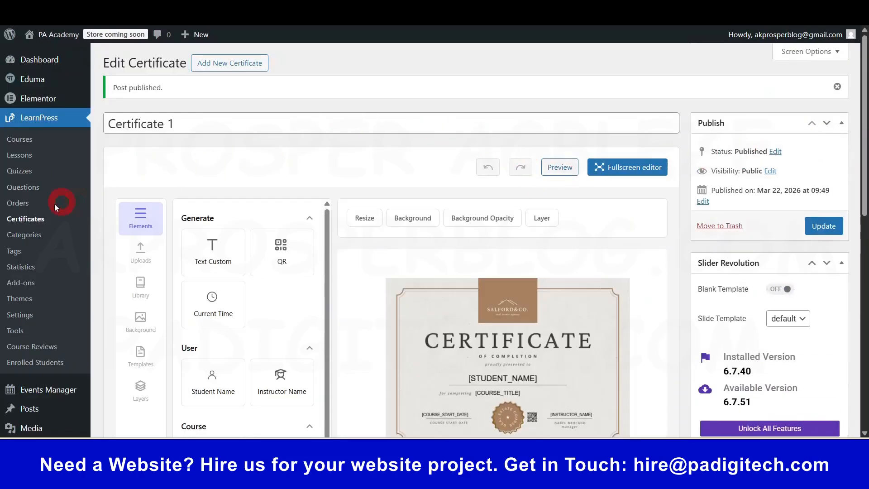
scroll(548, 357, "down", 1)
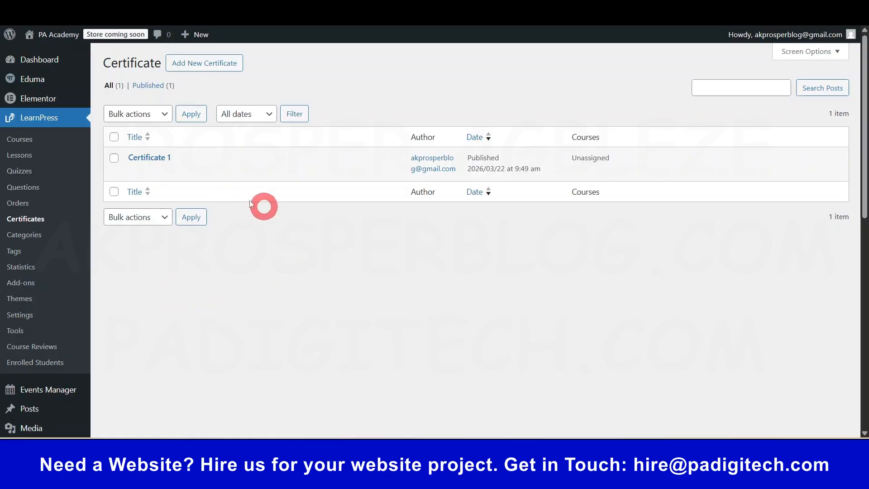
- Open the Basic Electricity course for editing and show the certificate options in its course settings
left_click(22, 140)
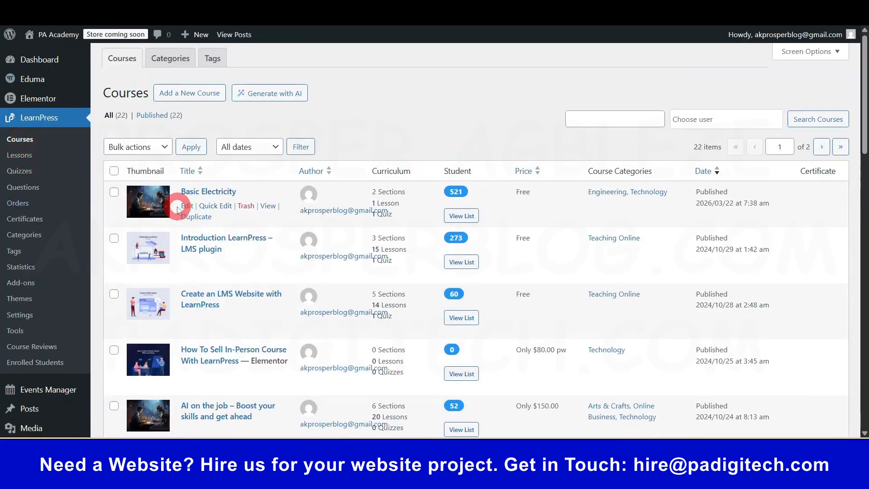
left_click(185, 206)
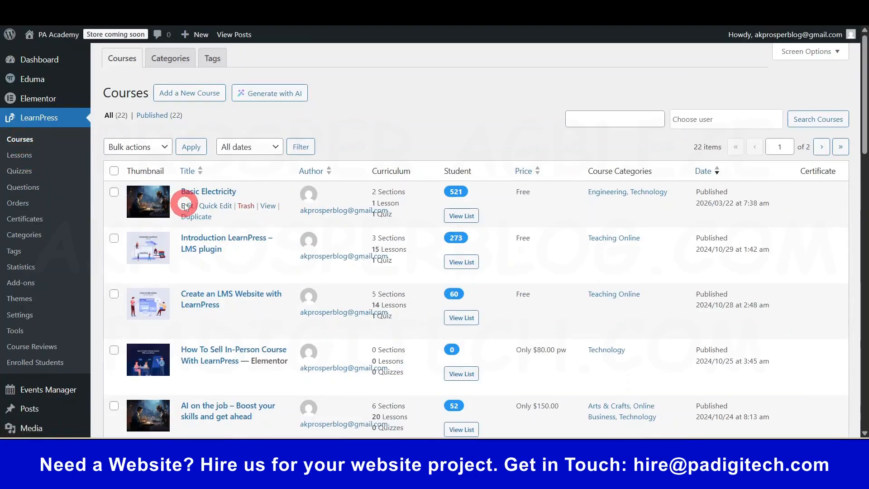
scroll(595, 276, "down", 8)
scroll(604, 283, "down", 3)
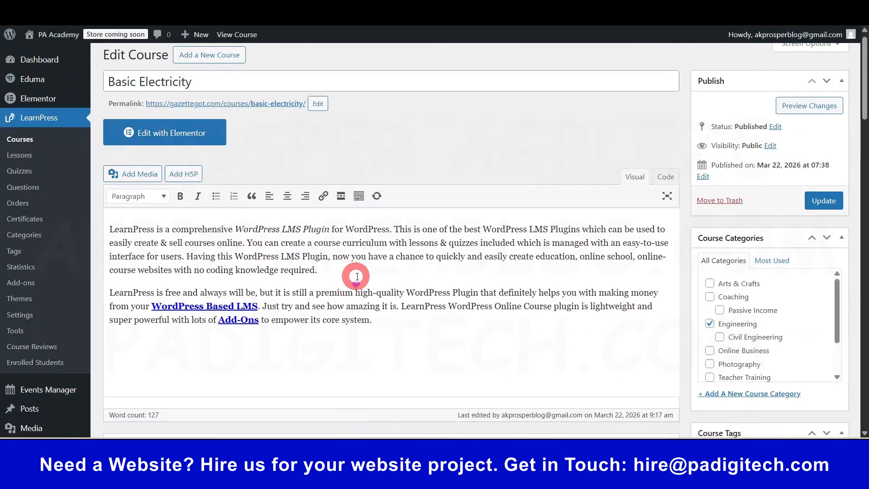
scroll(367, 282, "down", 8)
scroll(367, 281, "down", 2)
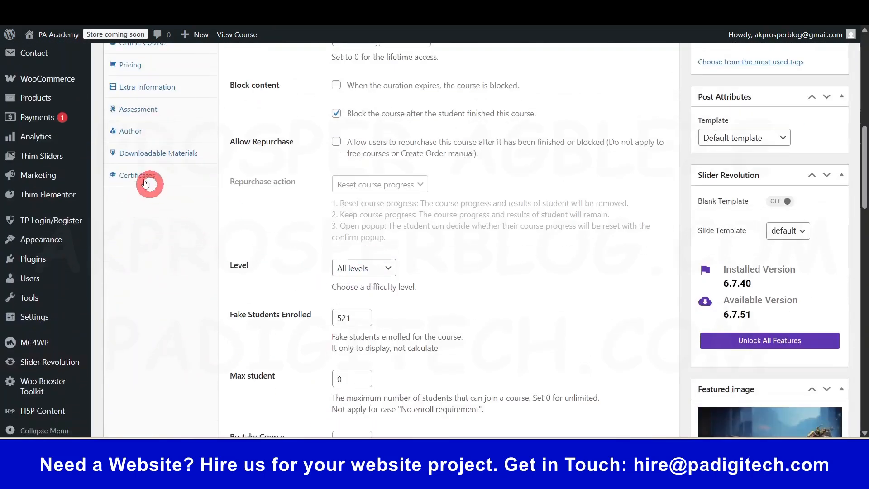
left_click(142, 178)
scroll(240, 231, "up", 3)
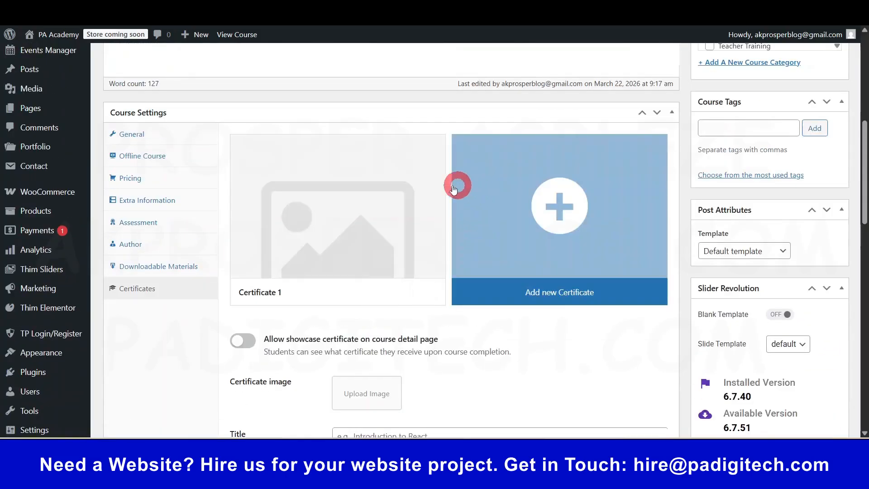
- Assign Certificate 1 to the Basic Electricity course and update the course
mouse_move(342, 249)
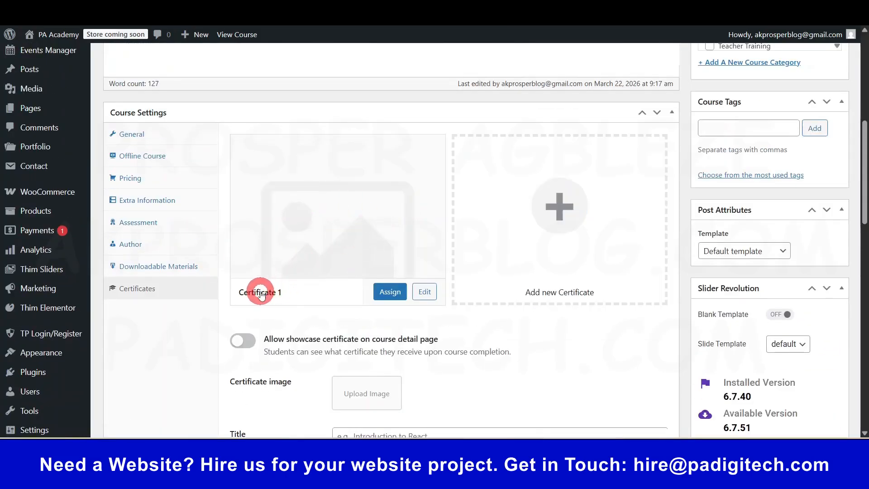
left_click(389, 292)
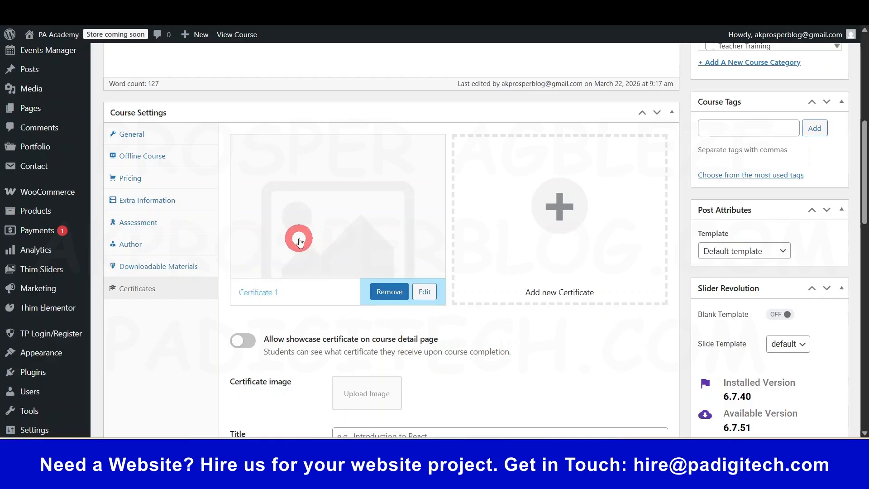
scroll(563, 300, "up", 7)
left_click(826, 208)
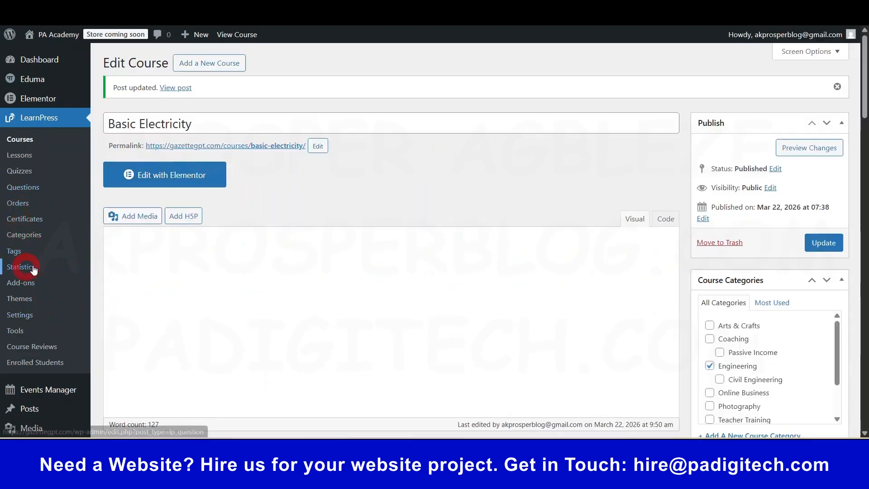
- Check the course assignment in the list of certificates and dismiss the SpotOnTheMouse licence reminder
left_click(24, 219)
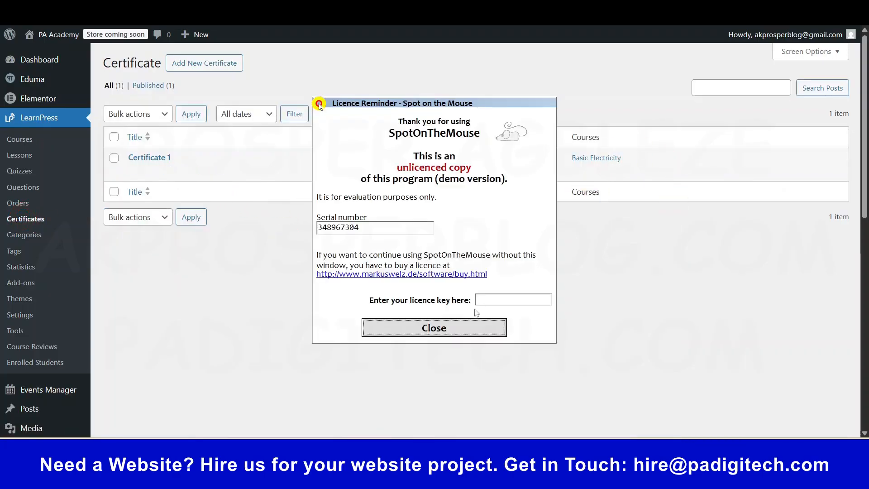
left_click(445, 326)
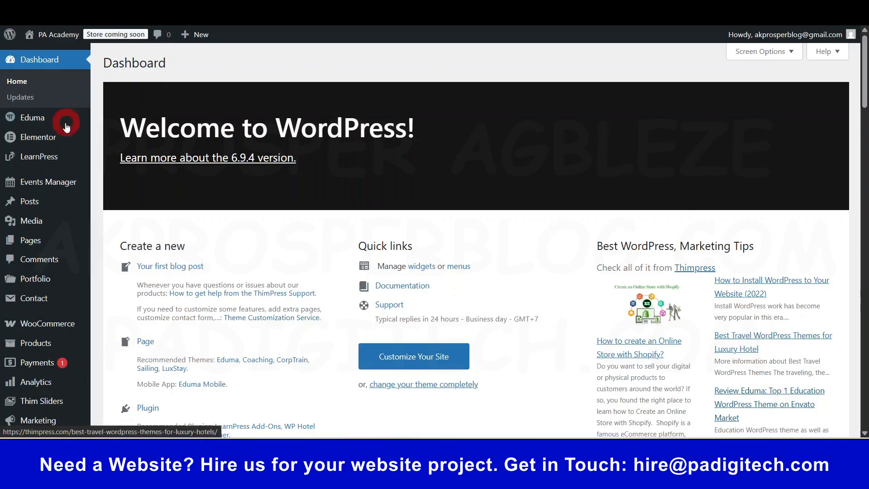
- Examine the site's front page, from the hero banner and instructor introduction through the popular courses and feature sections
mouse_move(72, 111)
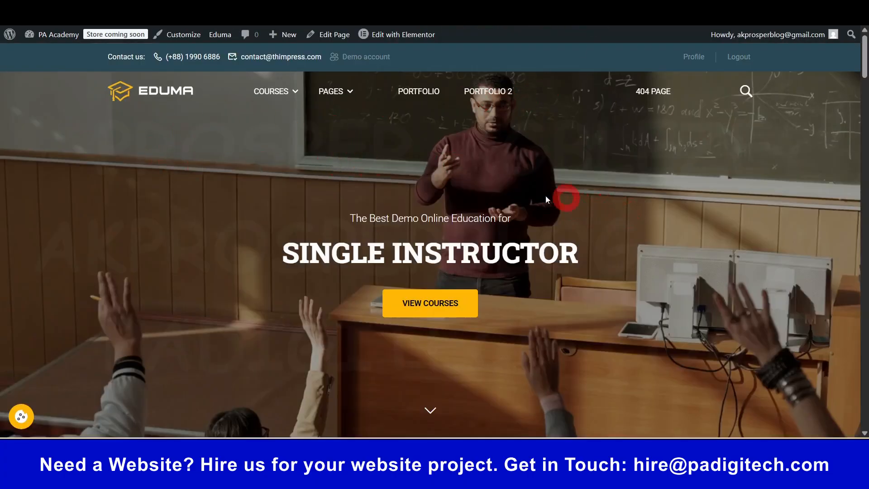
scroll(546, 199, "down", 3)
scroll(423, 294, "down", 2)
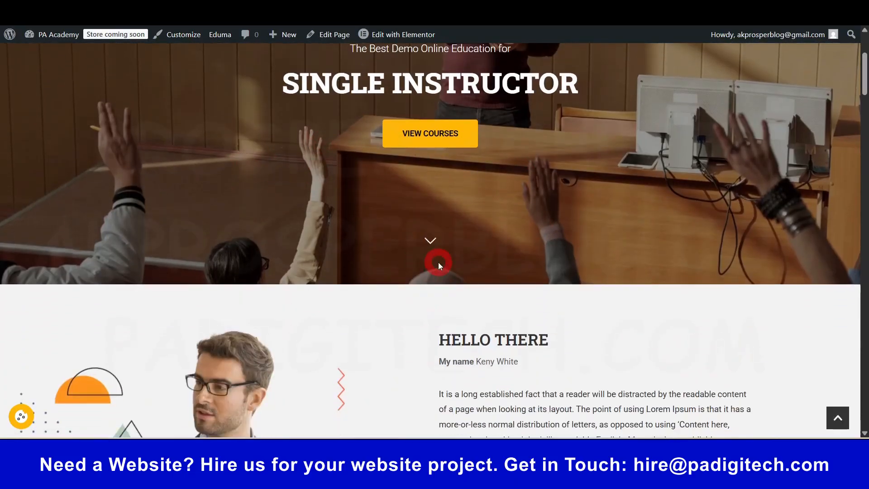
left_click(432, 245)
scroll(235, 132, "up", 2)
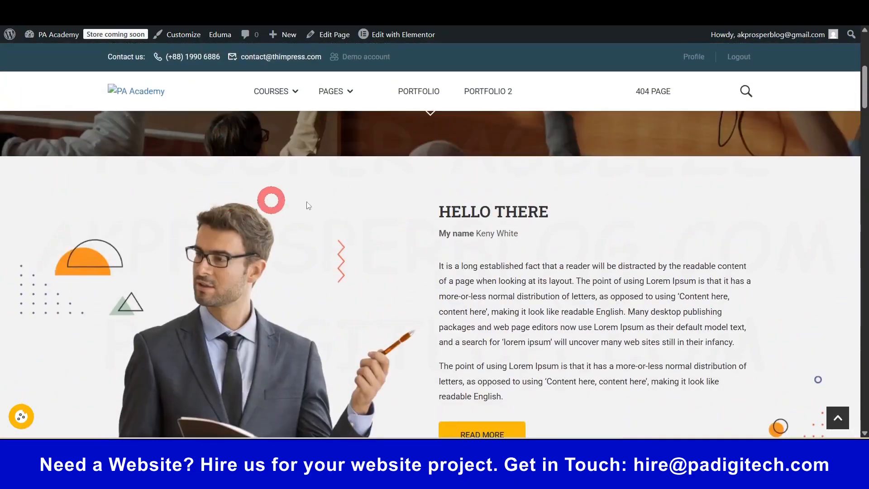
scroll(638, 253, "down", 3)
scroll(637, 253, "down", 1)
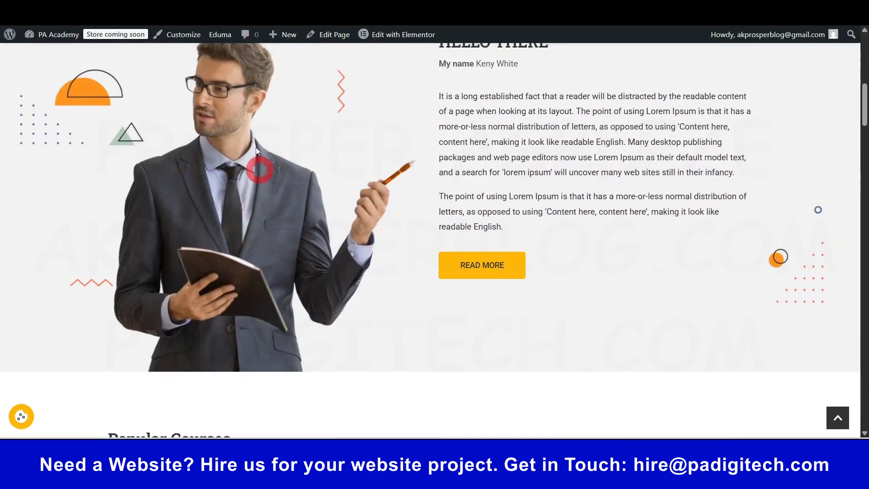
scroll(429, 210, "down", 15)
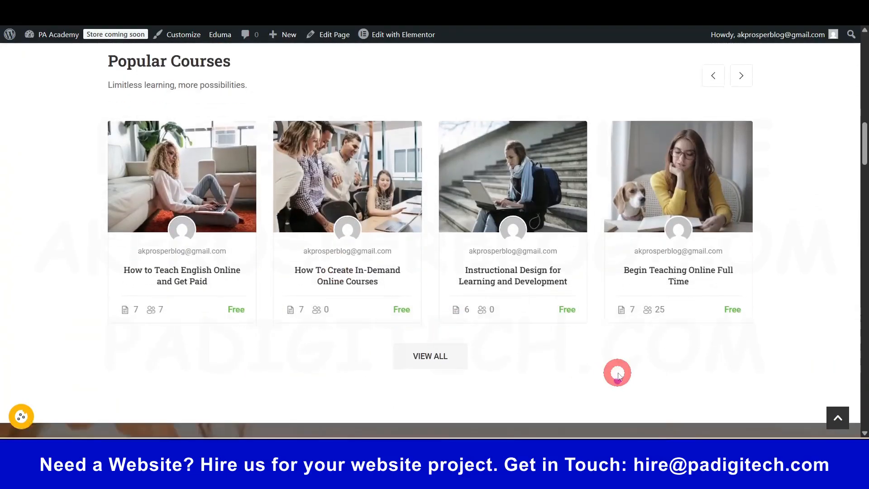
scroll(412, 311, "down", 8)
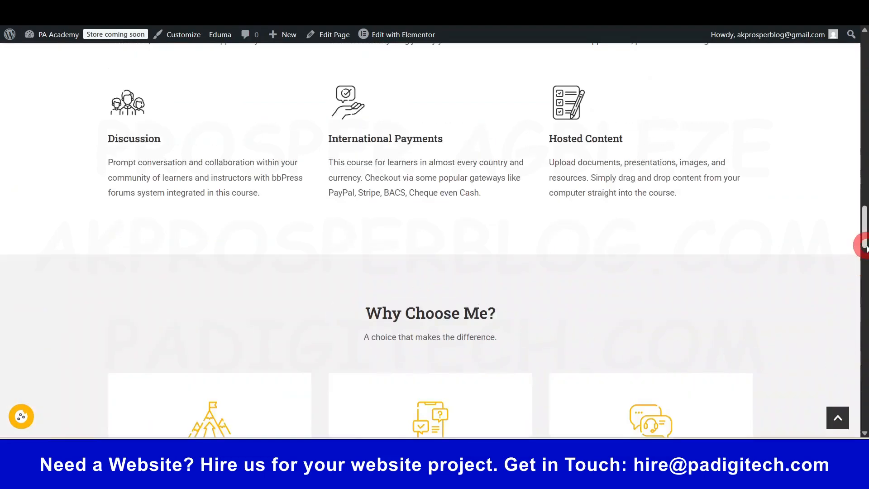
left_click_drag(864, 243, 811, 56)
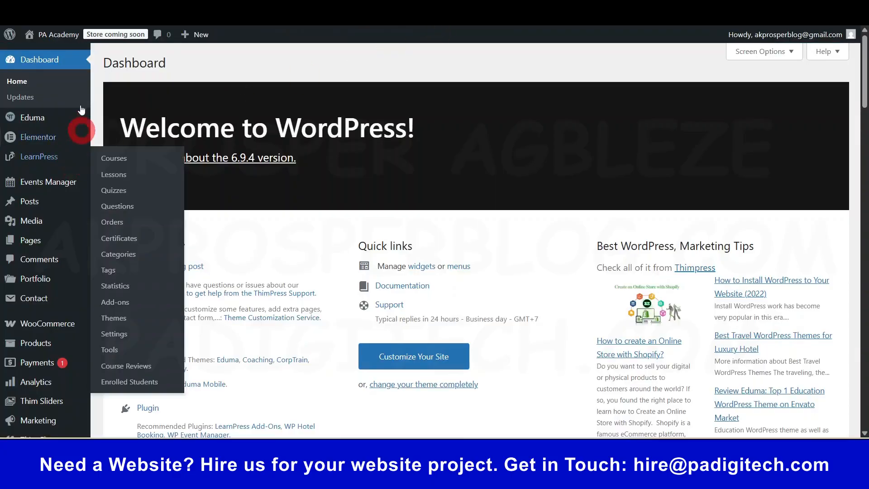
- Open the list of all WordPress pages and examine the pages and their LearnPress, Elementor and front page labels
left_click(40, 240)
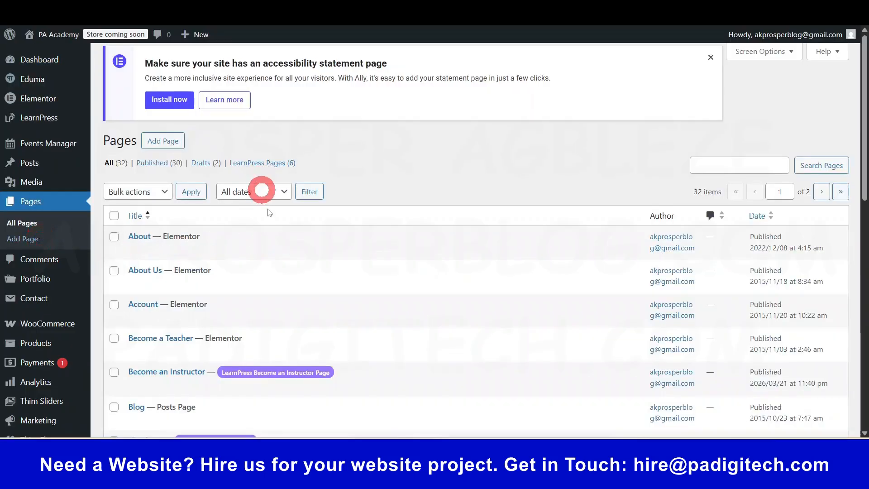
scroll(272, 226, "down", 8)
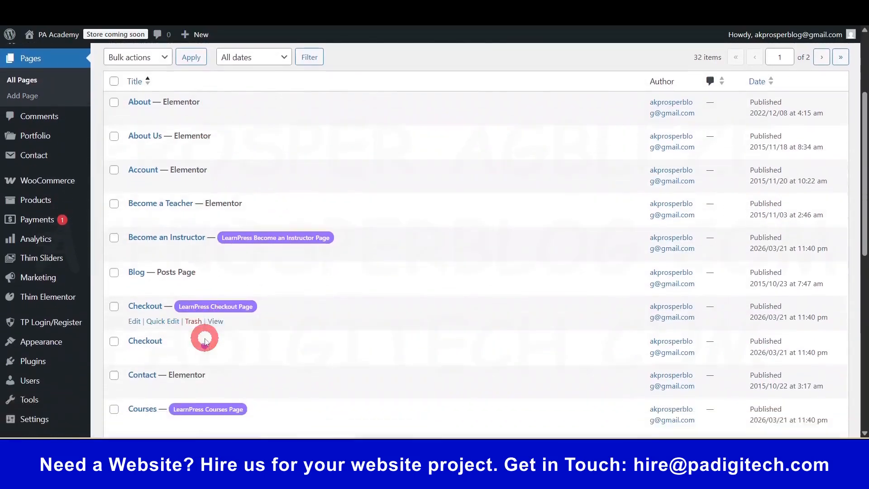
scroll(205, 340, "down", 5)
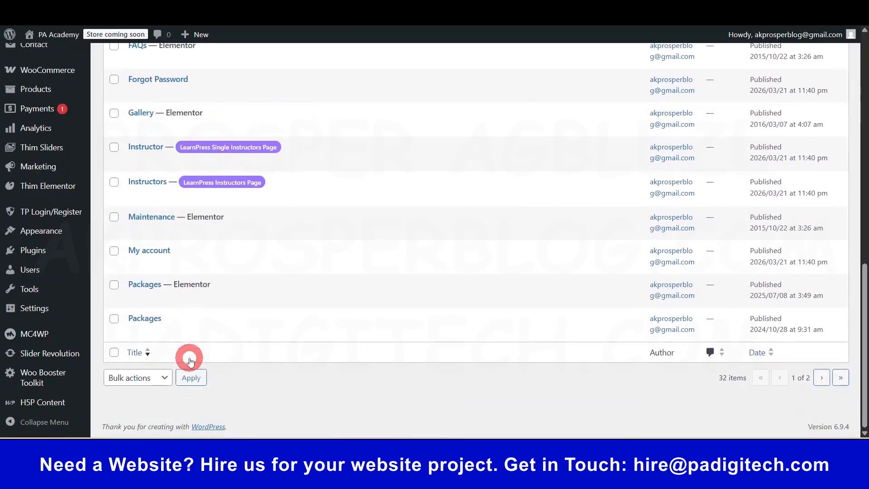
scroll(198, 300, "up", 3)
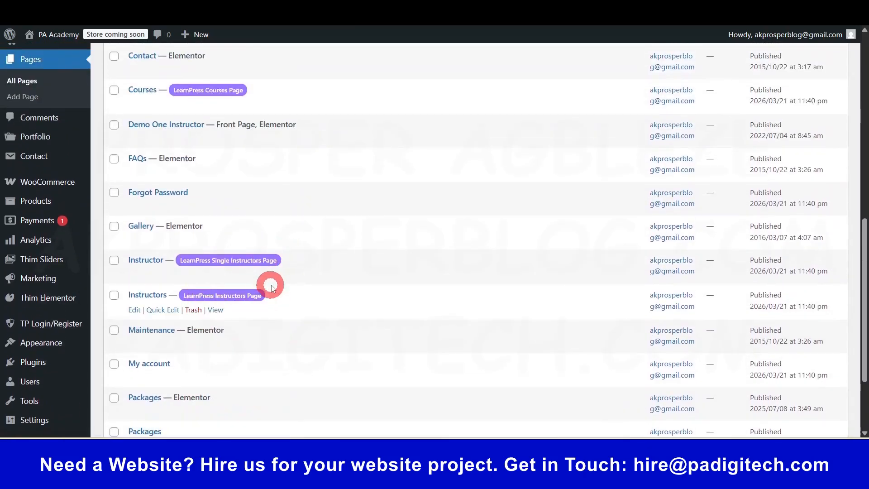
scroll(293, 344, "up", 3)
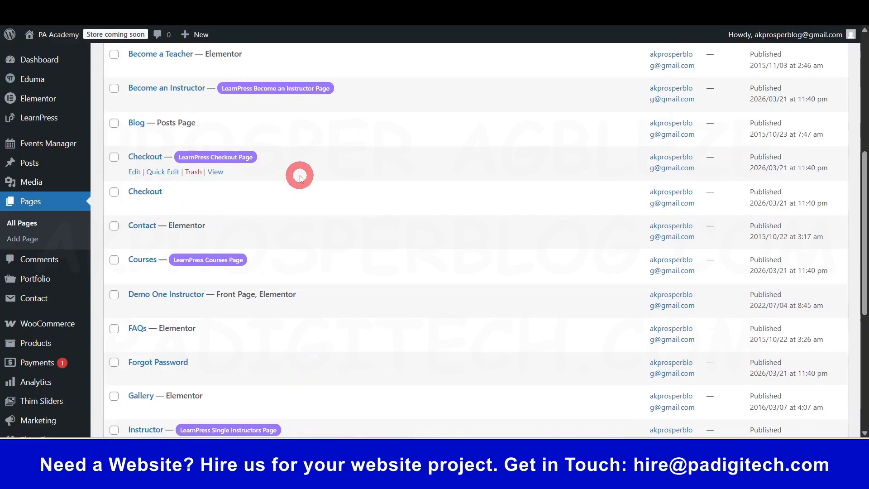
scroll(300, 177, "up", 4)
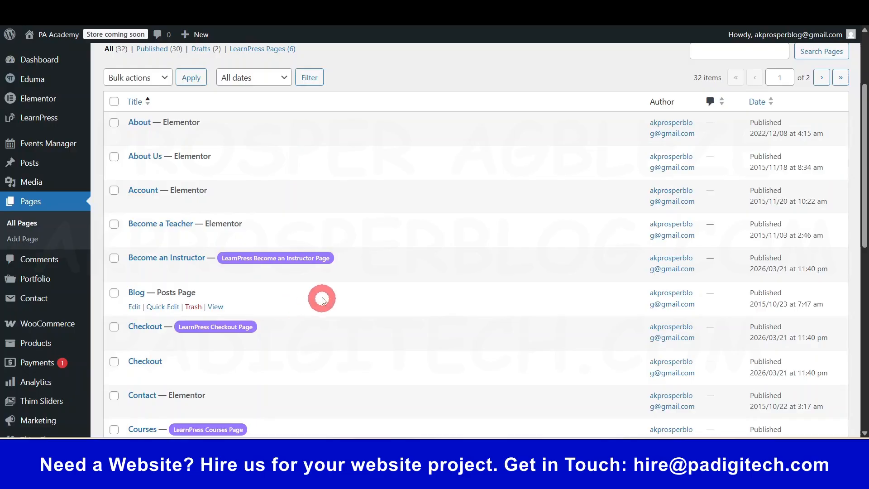
- Quick-edit the Demo One Instructor front page and change its title to Home
scroll(351, 281, "down", 2)
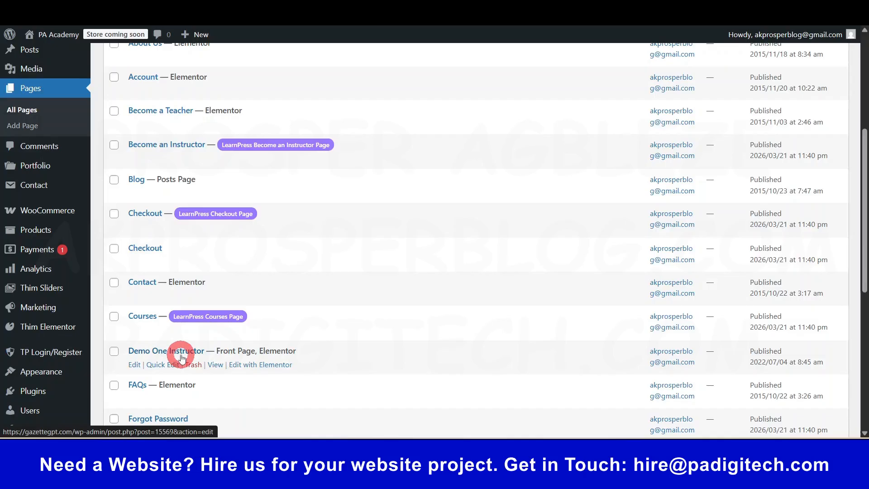
scroll(335, 337, "down", 1)
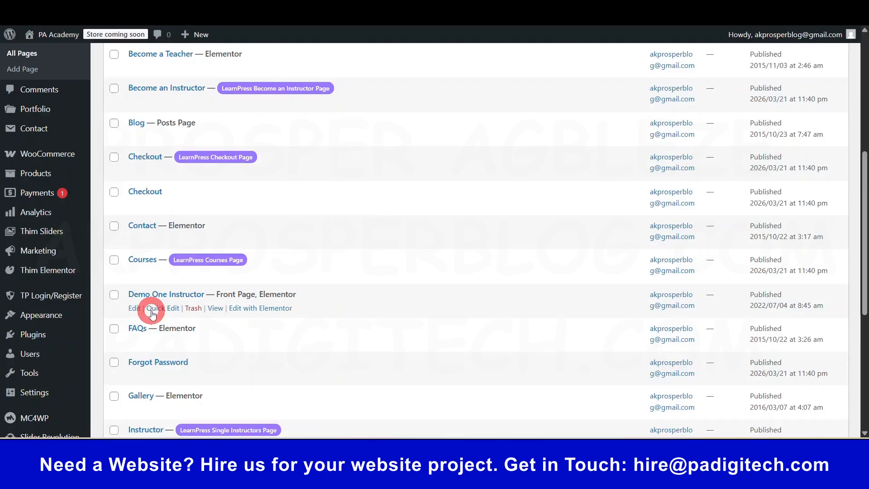
left_click(160, 310)
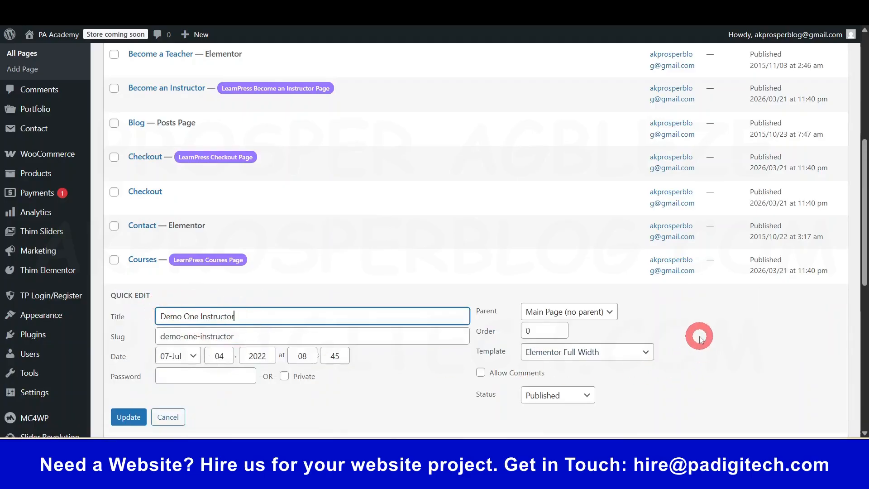
key("ctrl+a")
type("Ho")
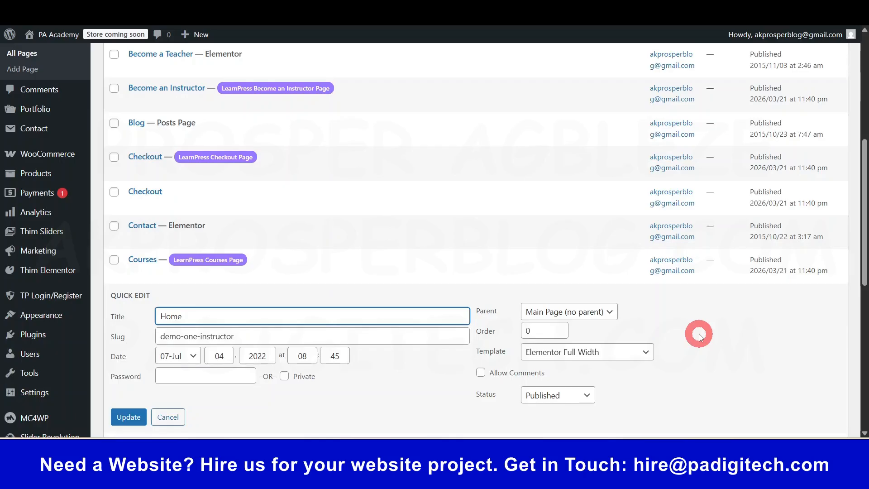
- Change the front page's slug to home and update the page
left_click(285, 337)
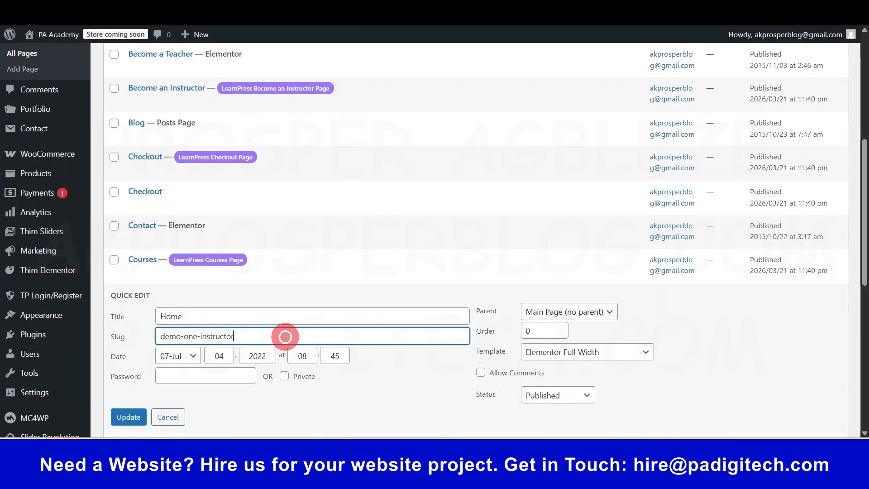
key("ctrl+a")
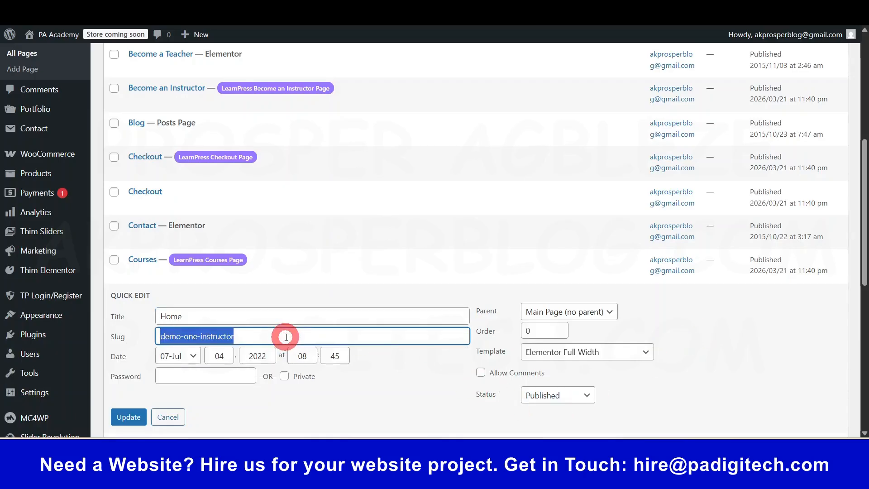
type("home")
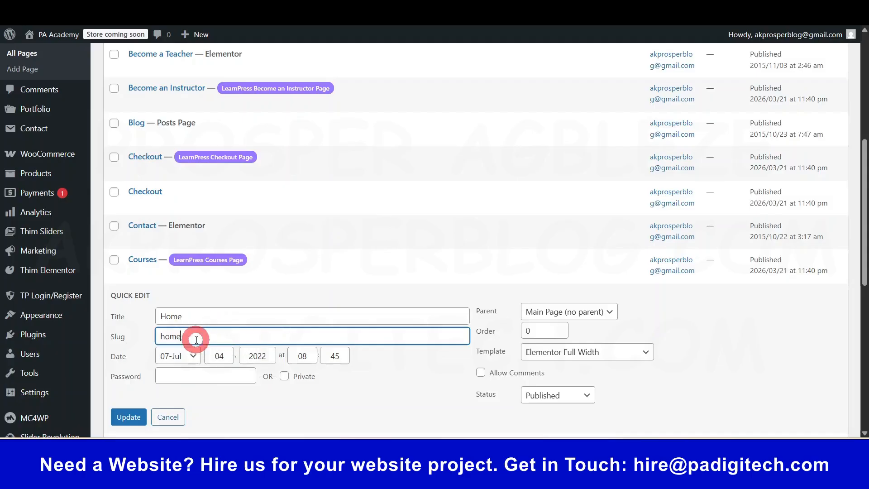
left_click(132, 419)
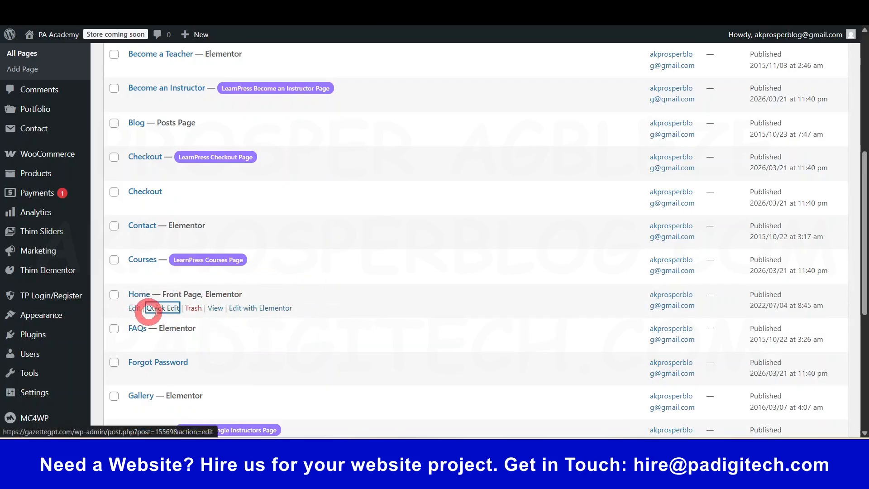
- View the Home page on the site, open it in the Elementor editor and dismiss the AI notification
right_click(249, 308)
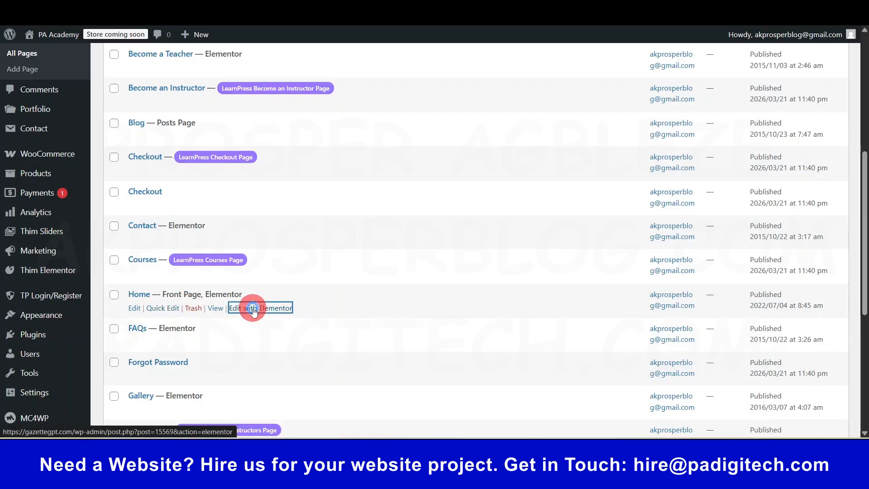
left_click(332, 178)
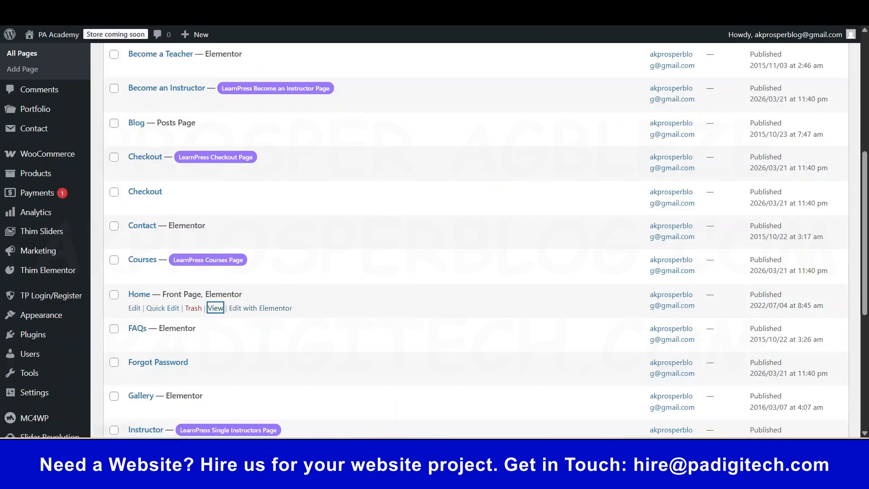
left_click(280, 10)
left_click(332, 168)
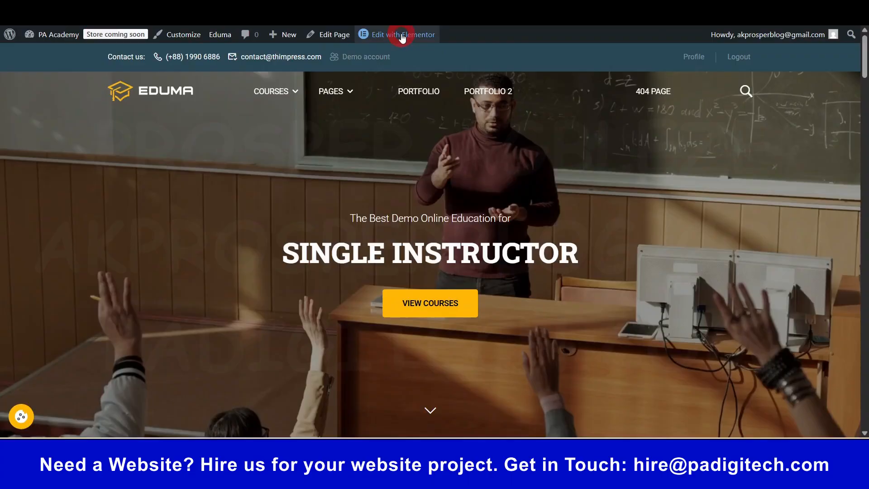
mouse_move(407, 36)
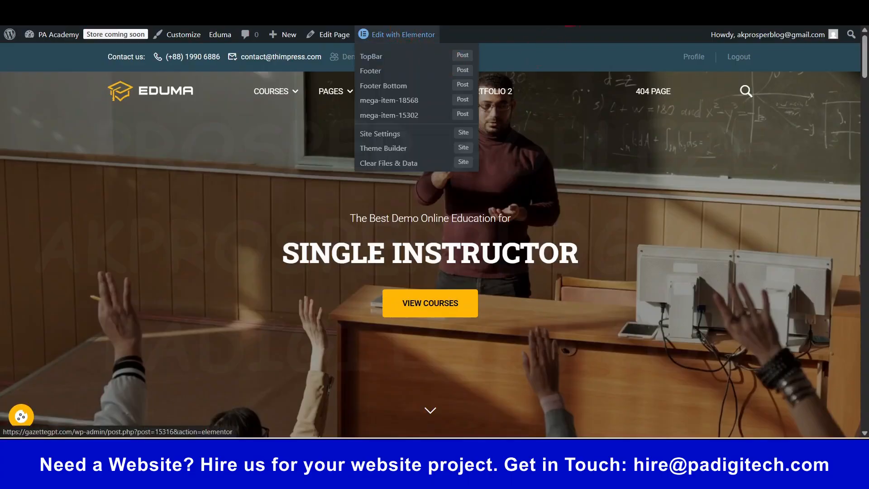
left_click(402, 35)
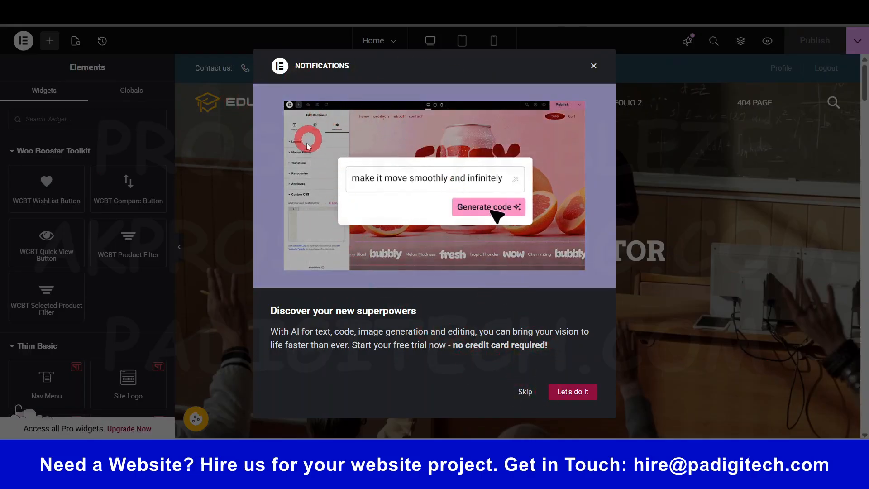
left_click(593, 66)
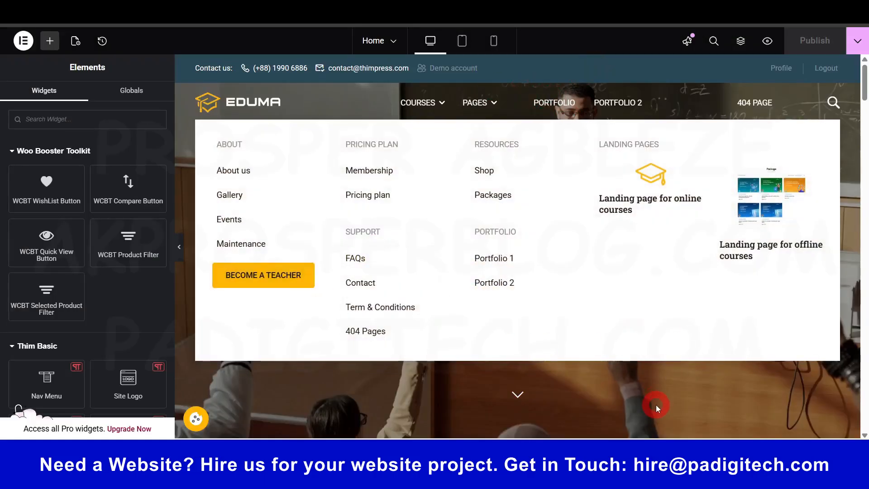
- Select the hero's arrow icon, look through the Home page down to its footer and dismiss the SpotOnTheMouse licence reminder
left_click(656, 405)
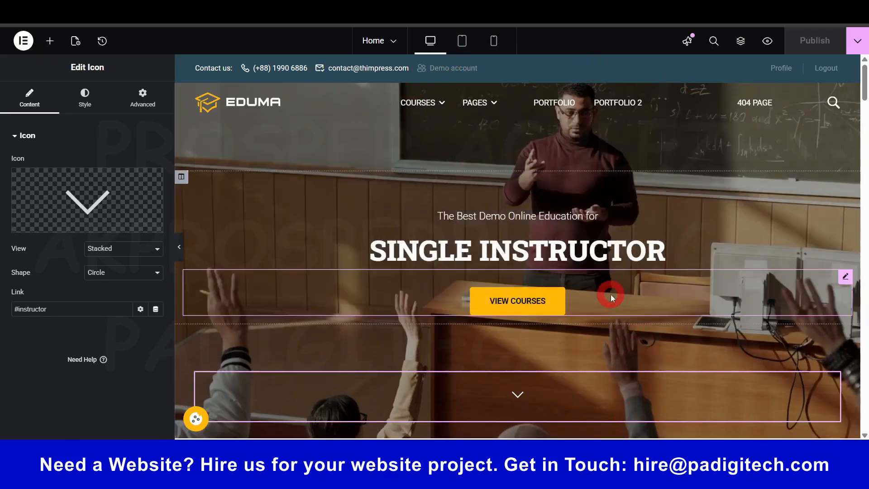
scroll(527, 345, "down", 5)
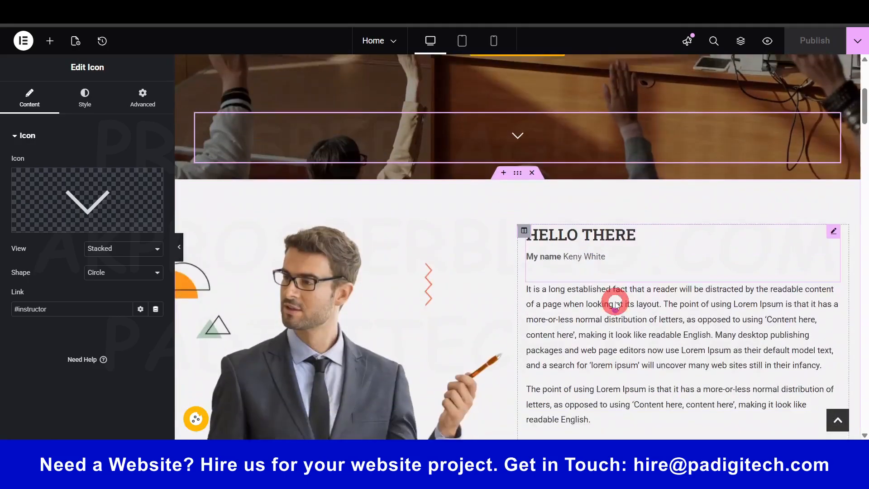
scroll(617, 304, "down", 20)
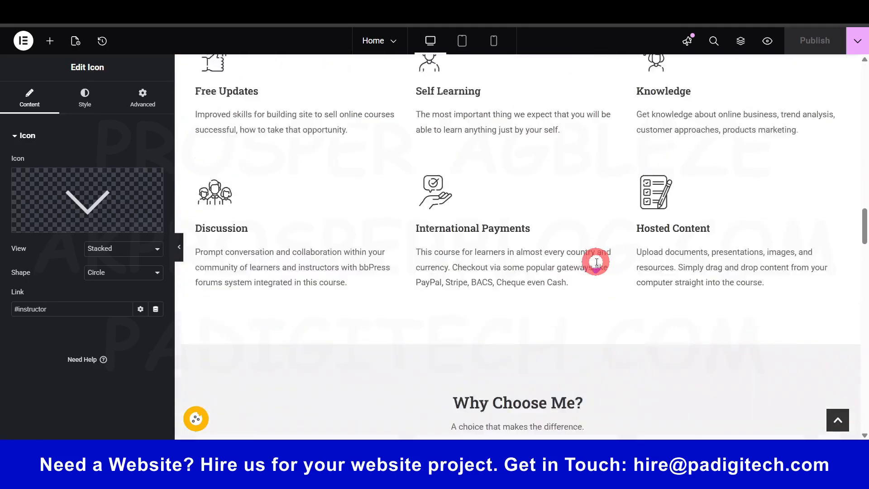
scroll(597, 261, "down", 20)
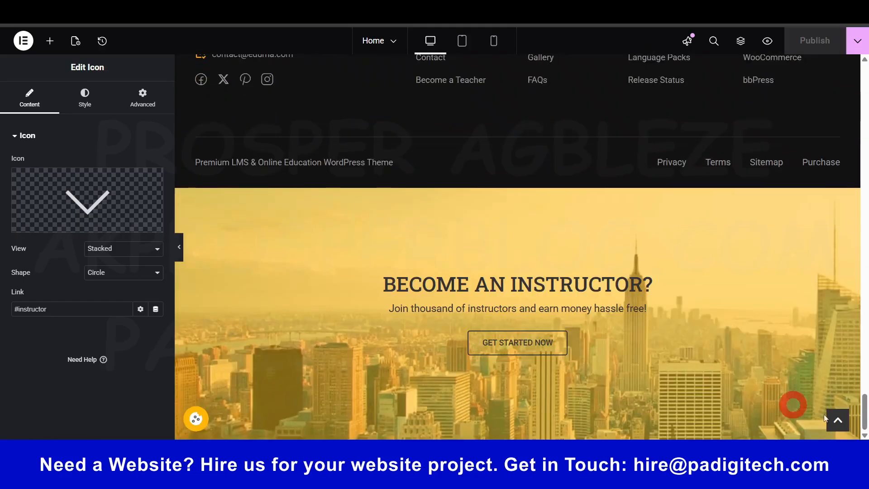
left_click_drag(862, 411, 864, 39)
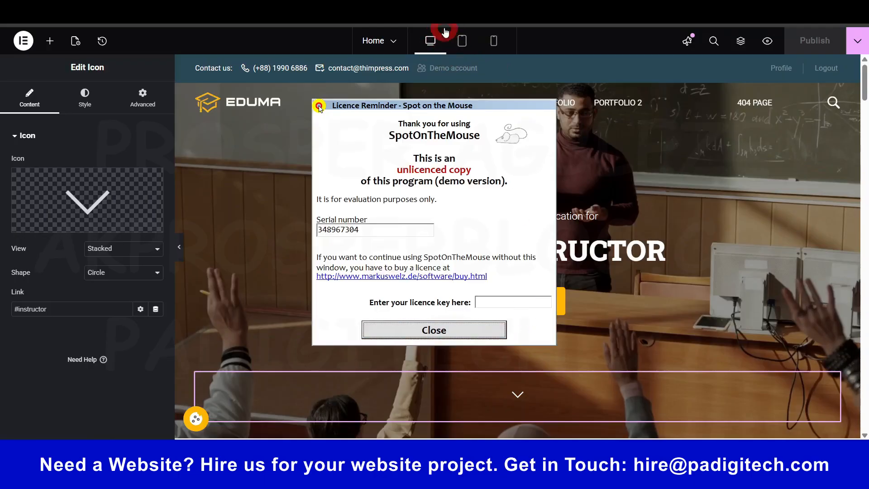
left_click(434, 330)
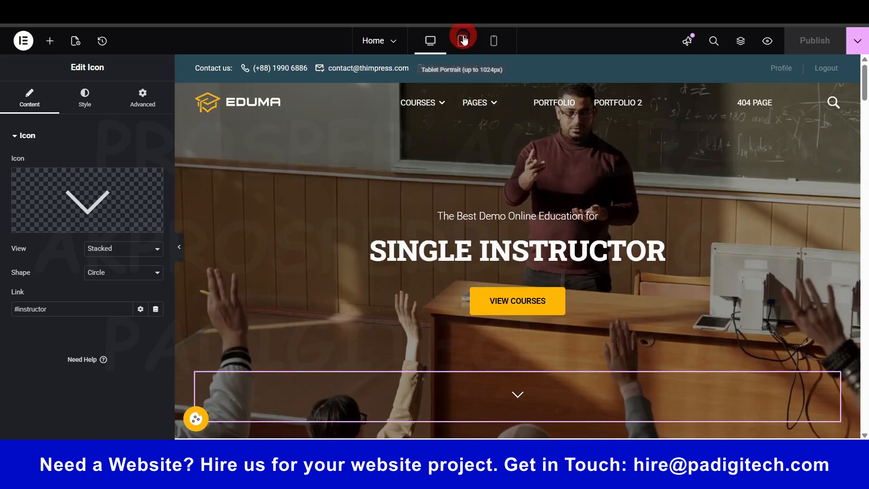
- Preview the Home page in tablet and mobile portrait sizes, and return to the desktop view
left_click(462, 40)
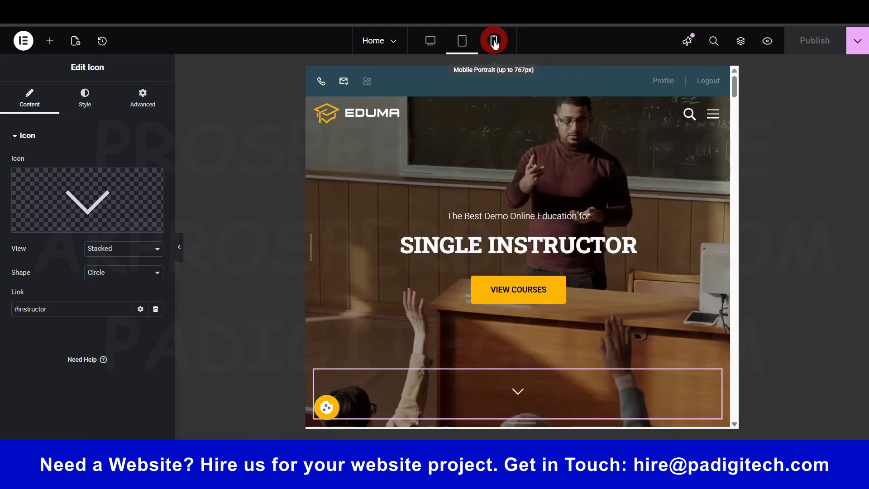
left_click(494, 42)
scroll(545, 252, "down", 6)
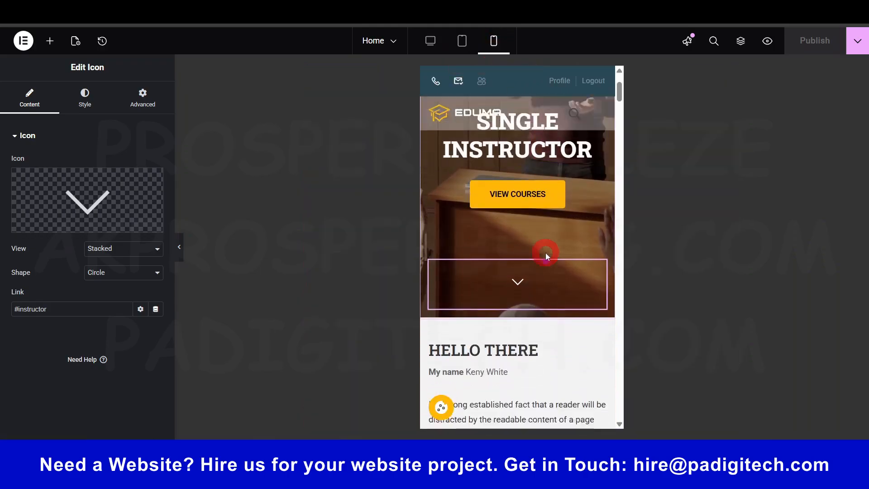
scroll(544, 254, "down", 10)
scroll(544, 254, "up", 15)
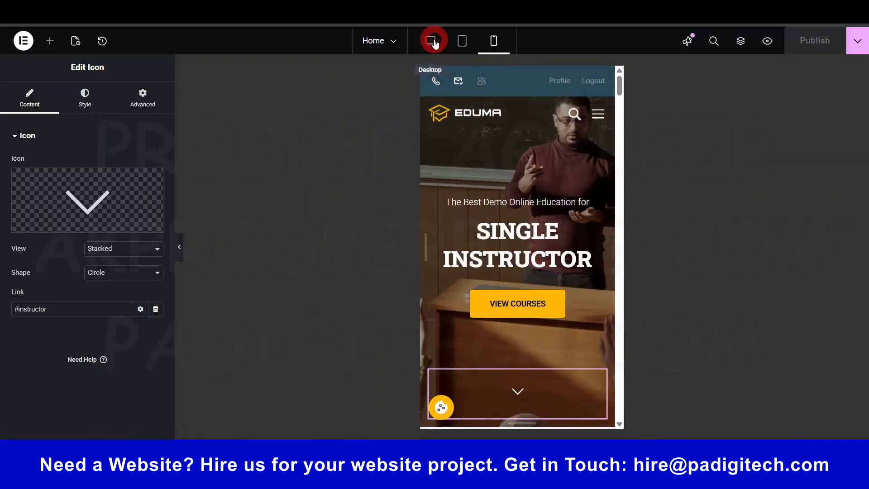
left_click(432, 40)
- Check the Courses mega menu and the instructor introduction section in the desktop view
mouse_move(418, 102)
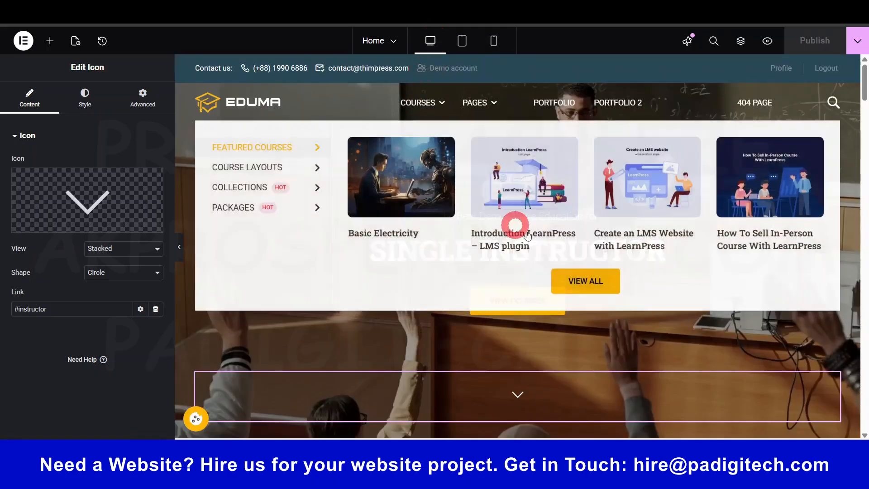
scroll(731, 383, "down", 5)
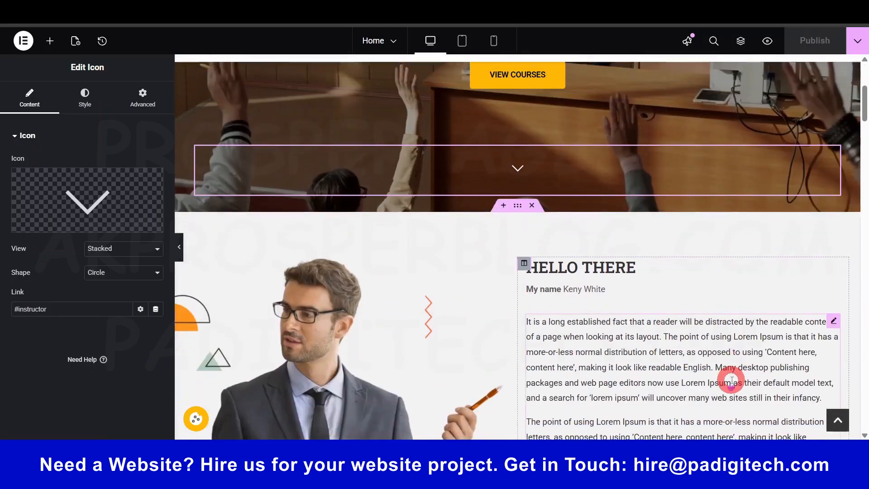
scroll(731, 380, "down", 4)
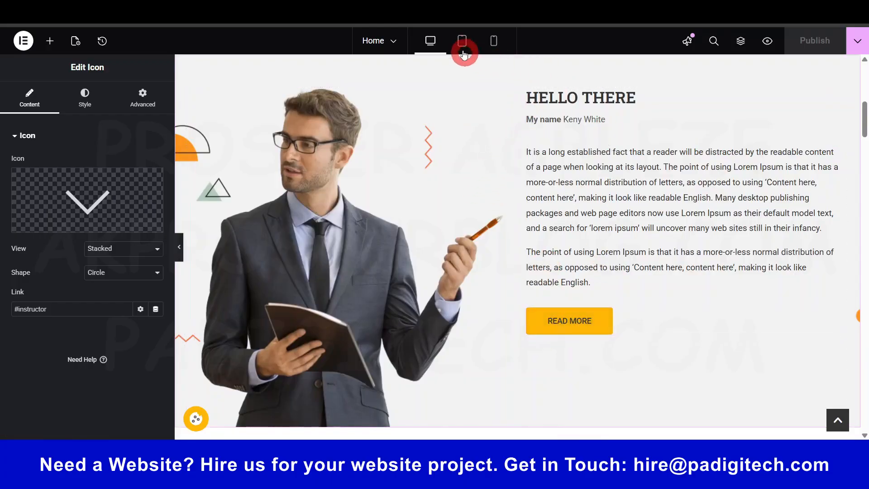
scroll(546, 380, "up", 4)
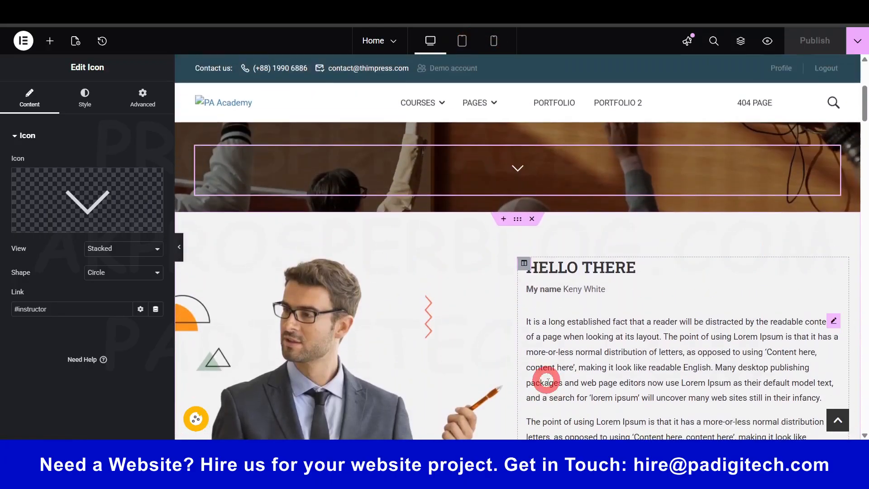
- Select the HELLO THERE heading for editing and show the page's Structure tree docked beside the canvas
left_click(596, 282)
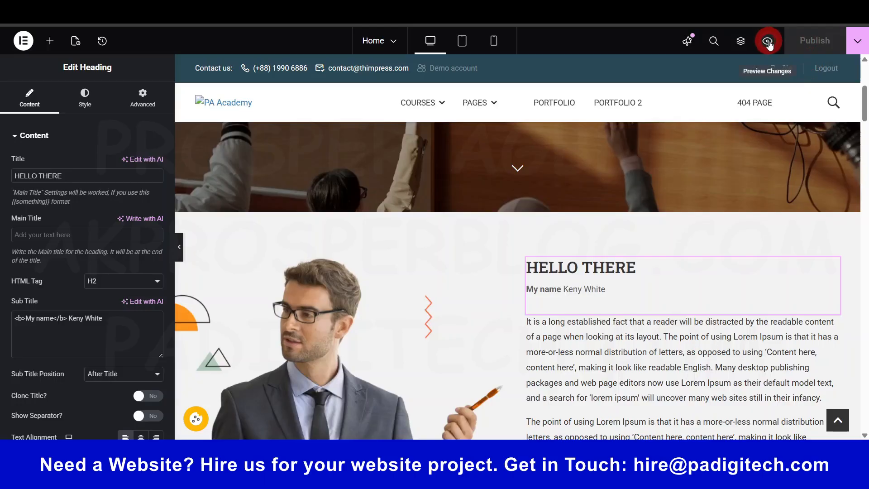
left_click(741, 41)
left_click_drag(791, 88, 864, 224)
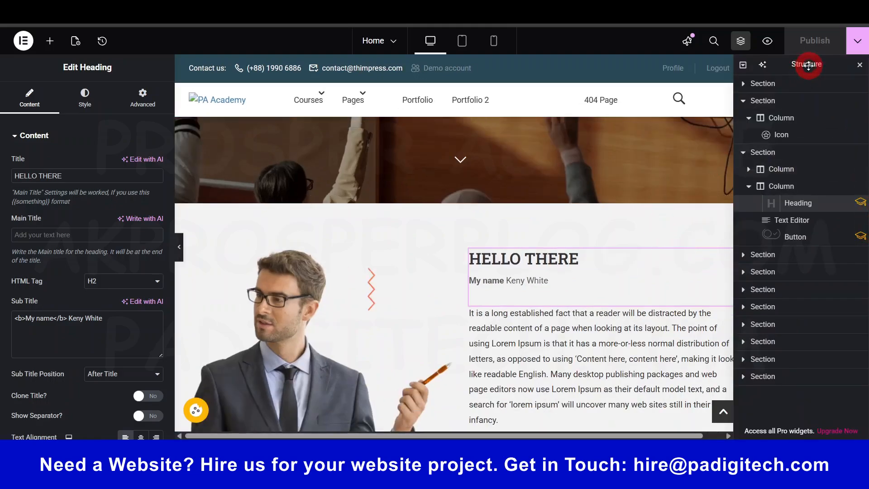
- Undock the Structure tree, collapse all its expanded sections and place it clear of the HELLO THERE heading's start
left_click_drag(768, 85, 607, 183)
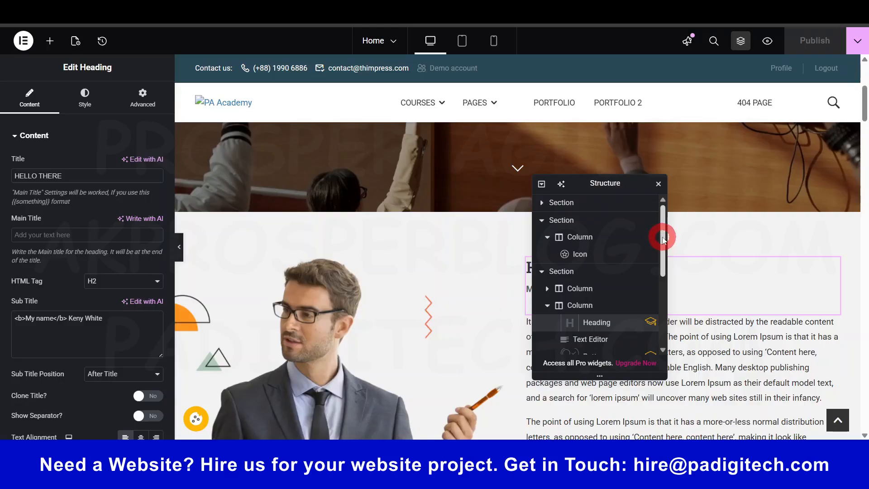
left_click(542, 202)
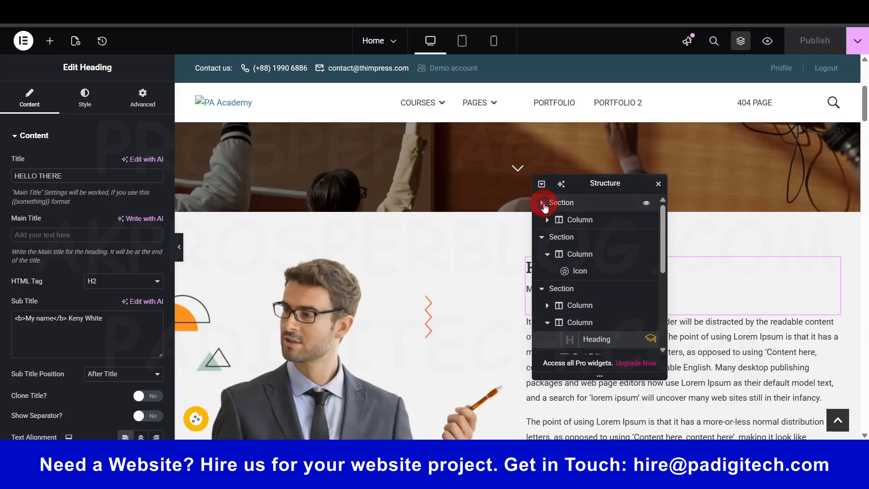
left_click(542, 204)
left_click(542, 220)
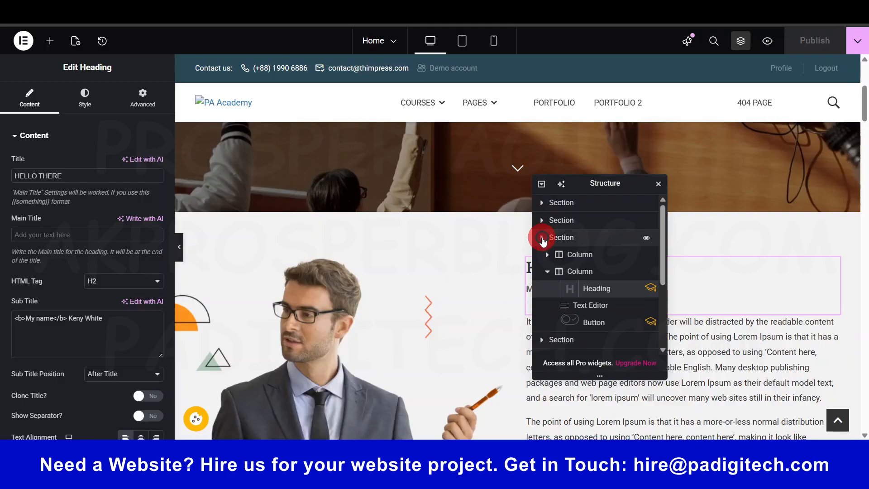
left_click(542, 240)
left_click_drag(587, 186, 676, 211)
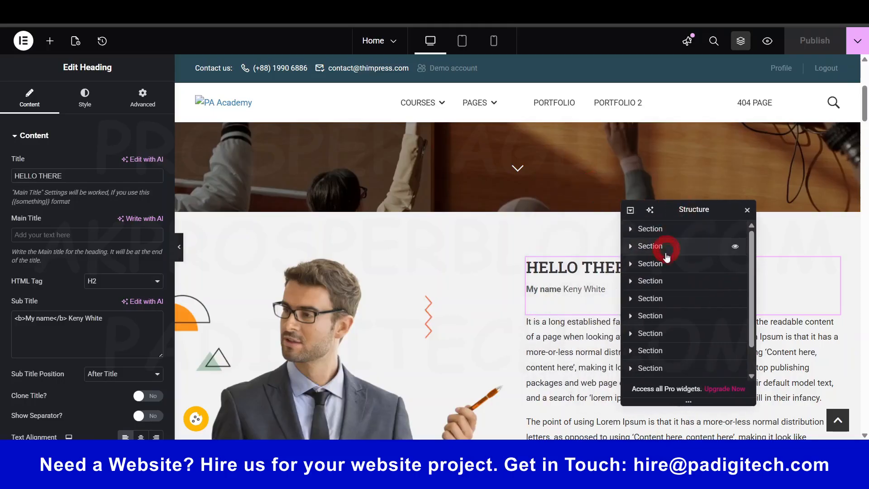
- Select the Popular Courses section through the Structure tree, look over its course cards and expand the section's entry
left_click(648, 282)
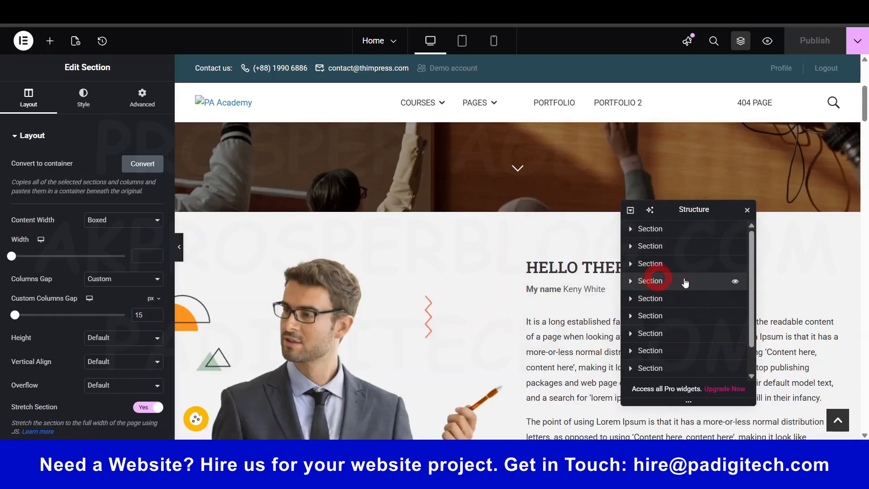
scroll(458, 289, "down", 2)
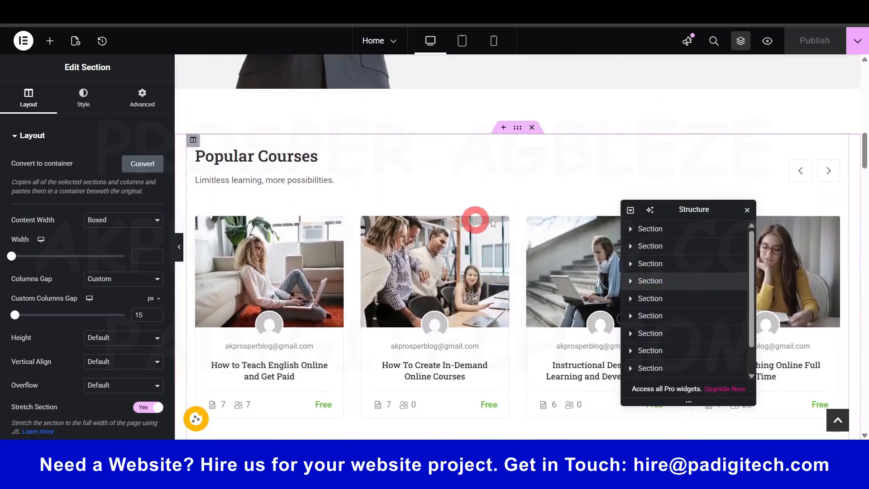
scroll(496, 248, "down", 2)
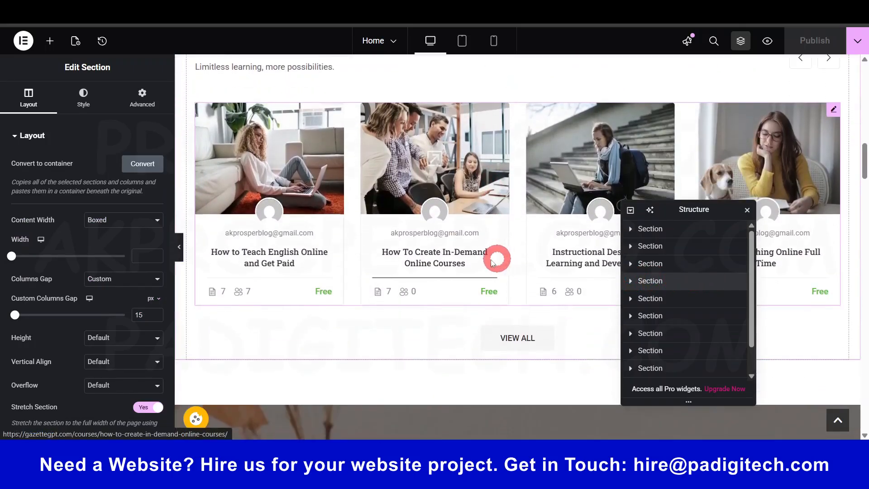
scroll(613, 264, "up", 1)
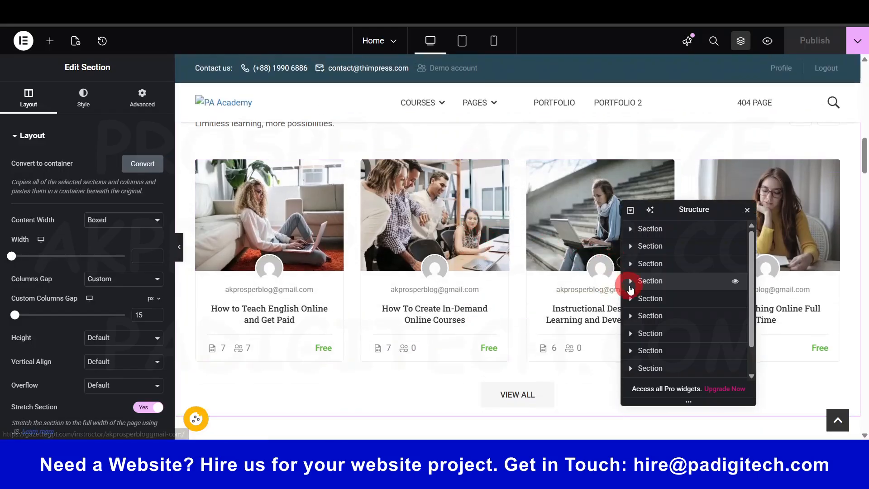
left_click(630, 281)
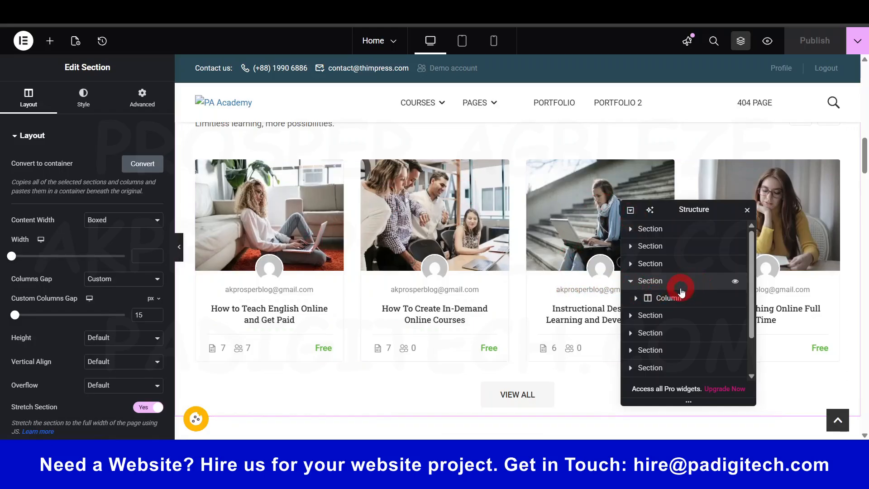
- Select the Graduates counter box in the statistics section and move the floating Structure tree off the Countries Reached counter
scroll(572, 285, "down", 4)
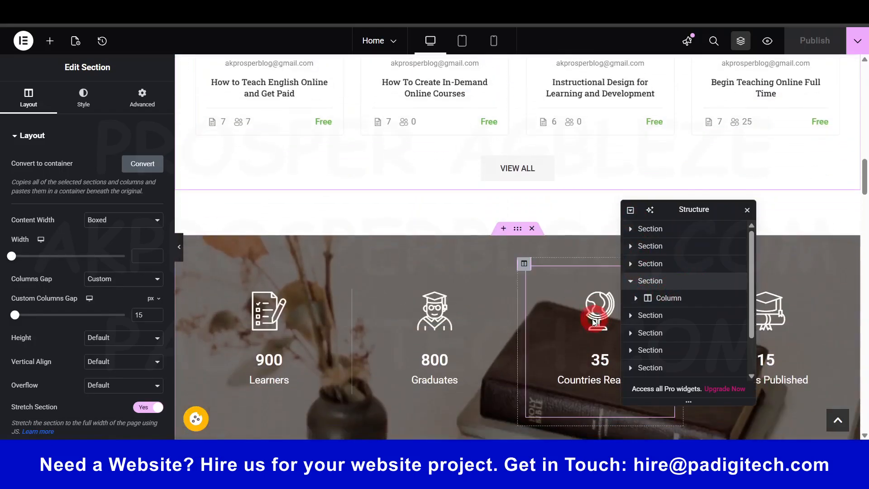
scroll(436, 319, "down", 2)
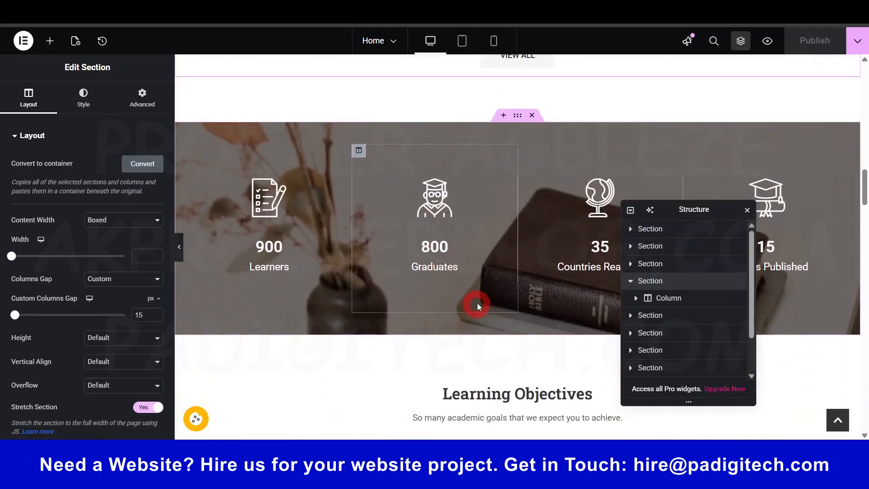
left_click(443, 226)
scroll(696, 294, "down", 1)
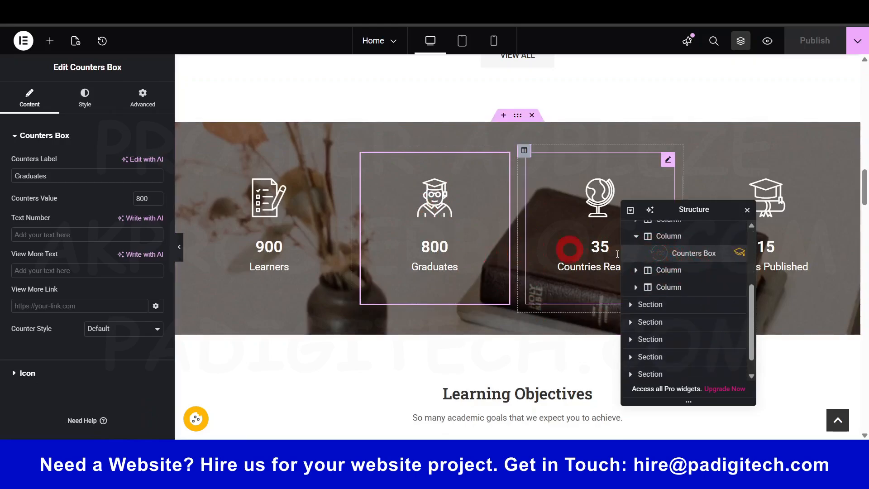
scroll(692, 272, "up", 3)
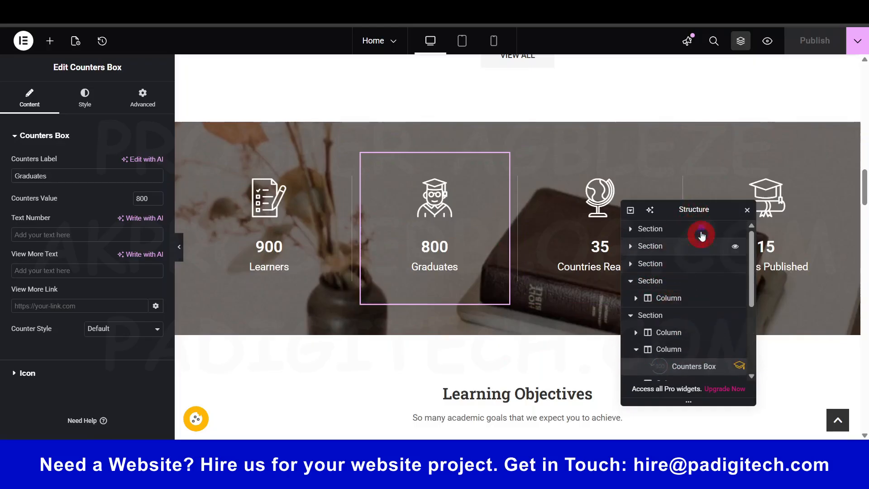
left_click_drag(697, 209, 742, 225)
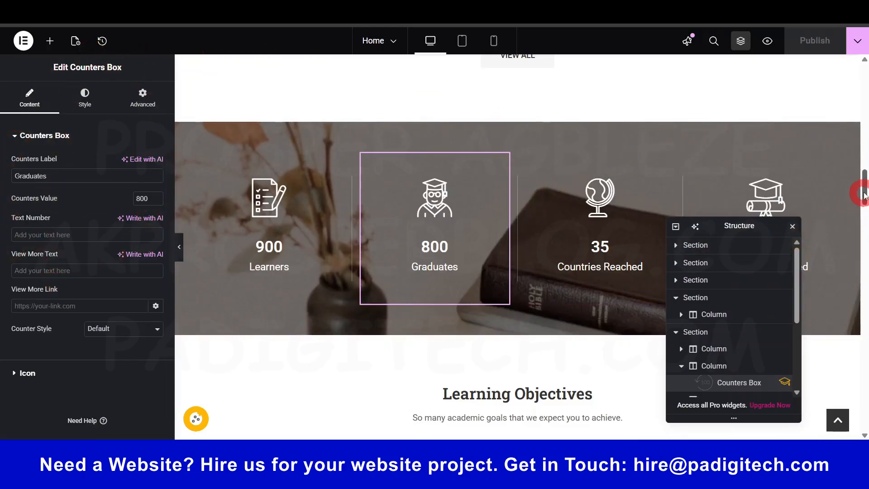
- Return to the hero section and look through the available widgets, including the Thim Basic group
left_click_drag(864, 192, 858, 44)
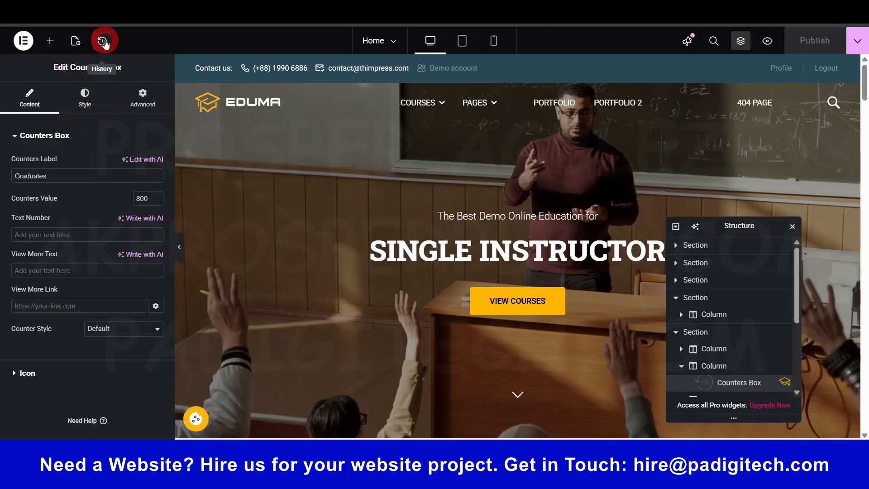
left_click(48, 42)
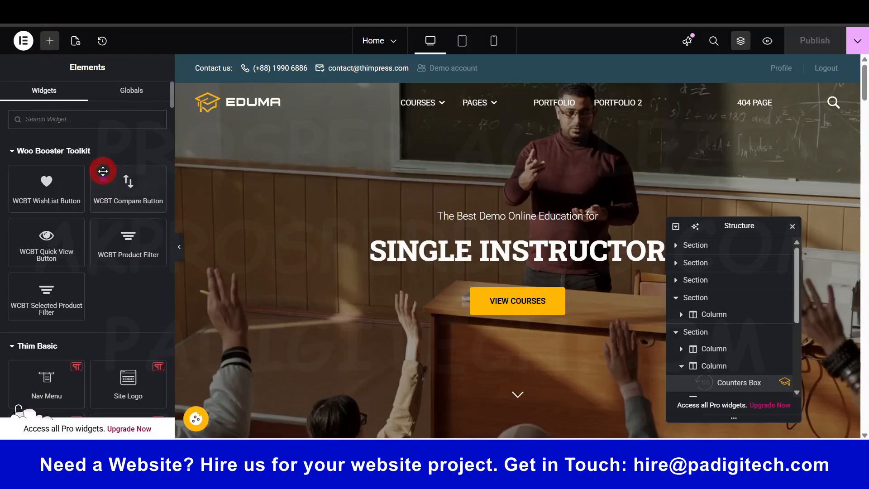
scroll(102, 173, "down", 5)
left_click_drag(54, 322, 526, 276)
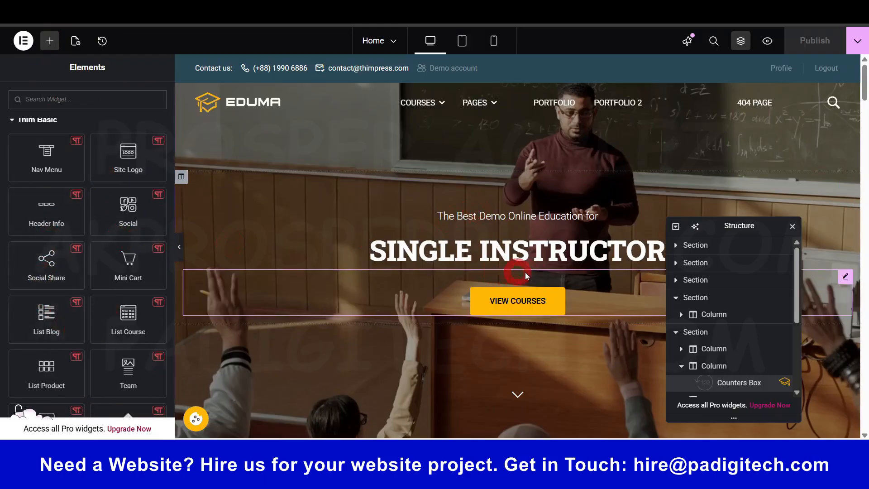
scroll(459, 355, "down", 1)
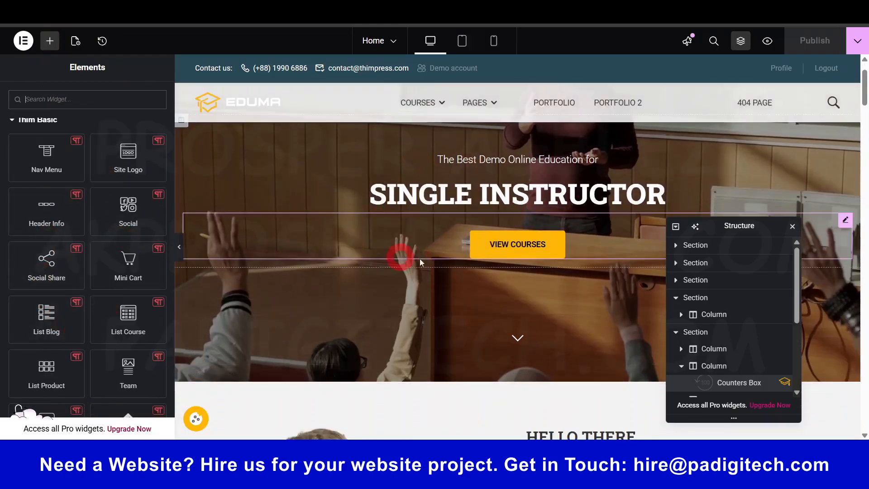
- Select the hero's SINGLE INSTRUCTOR heading for editing and move the Structure tree so it no longer covers the heading
left_click(510, 203)
scroll(306, 245, "up", 1)
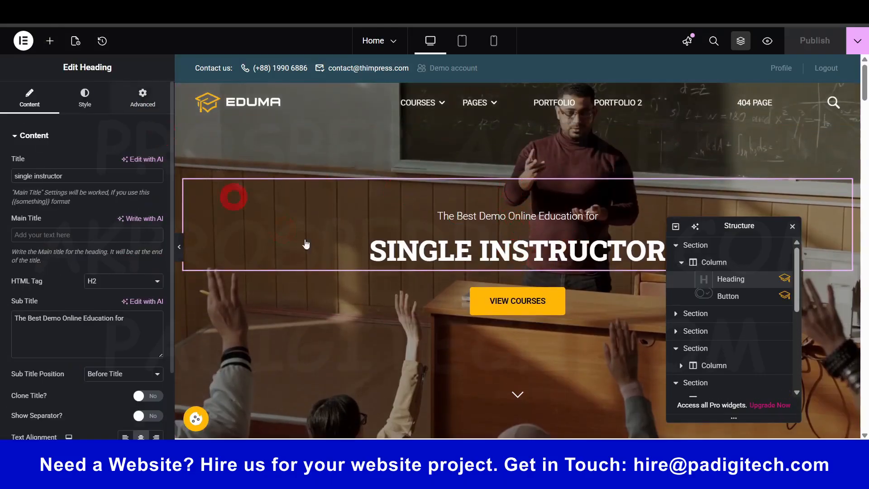
left_click(505, 226)
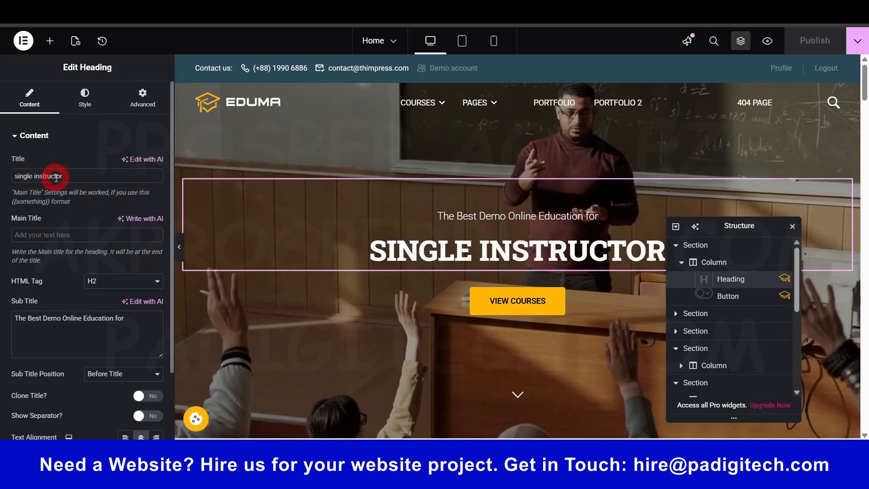
left_click(702, 227)
left_click_drag(740, 258, 742, 338)
- Examine the hero heading's title, sub title and remaining content settings against the text on the canvas
left_click_drag(79, 177, 5, 176)
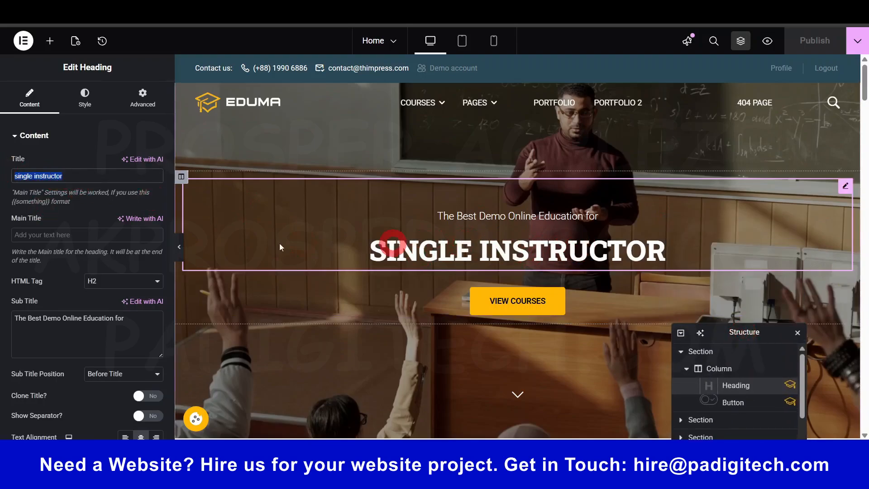
scroll(70, 228, "down", 3)
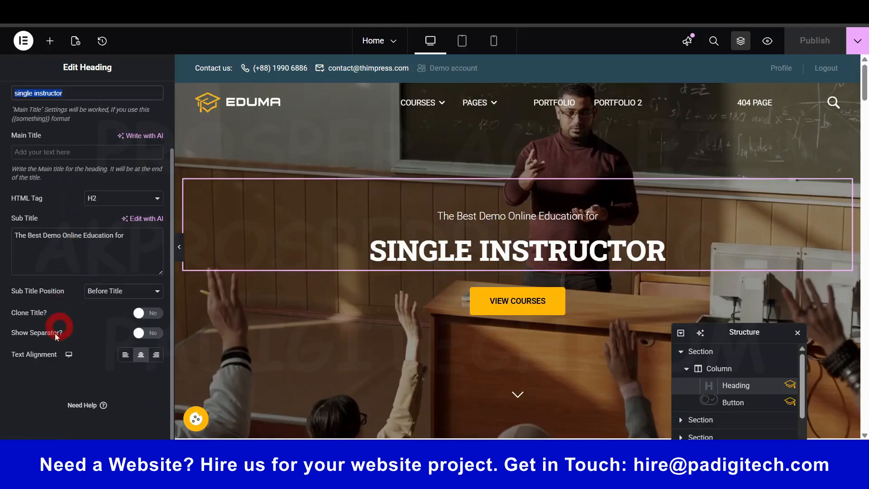
triple_click(33, 236)
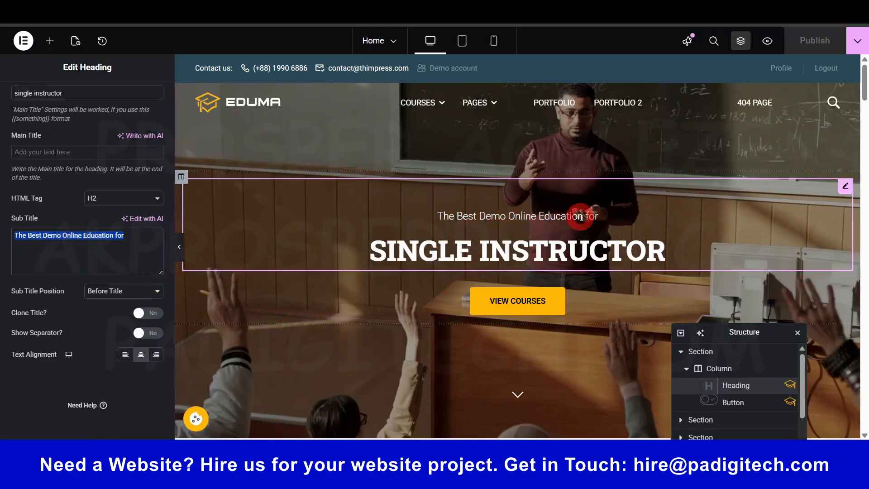
left_click(65, 234)
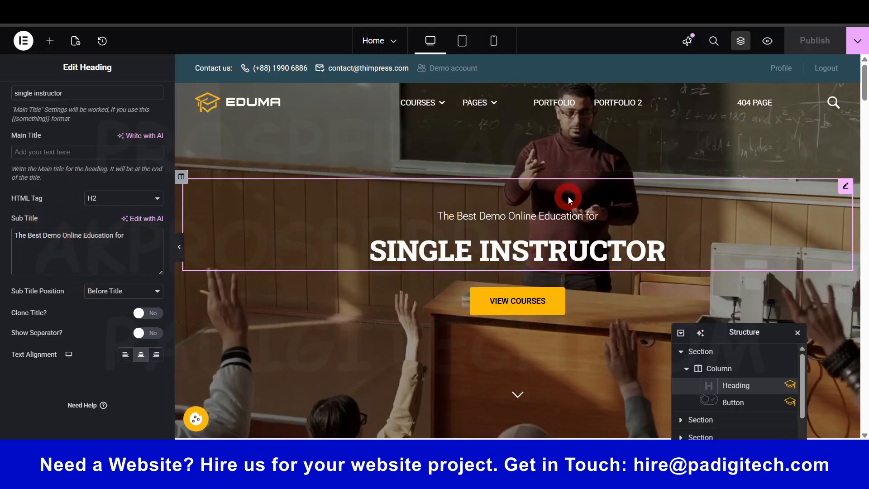
scroll(101, 230, "up", 3)
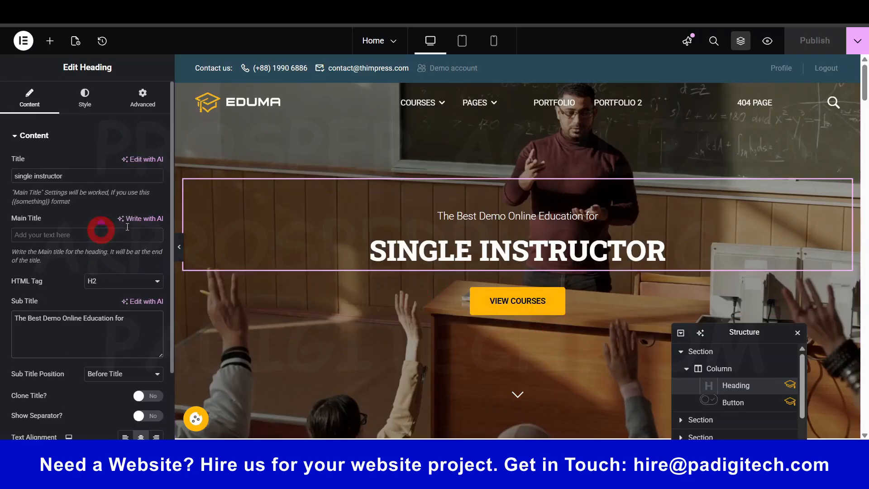
- Select the HELLO THERE heading in the instructor section and examine its title and sub title settings
scroll(498, 249, "down", 5)
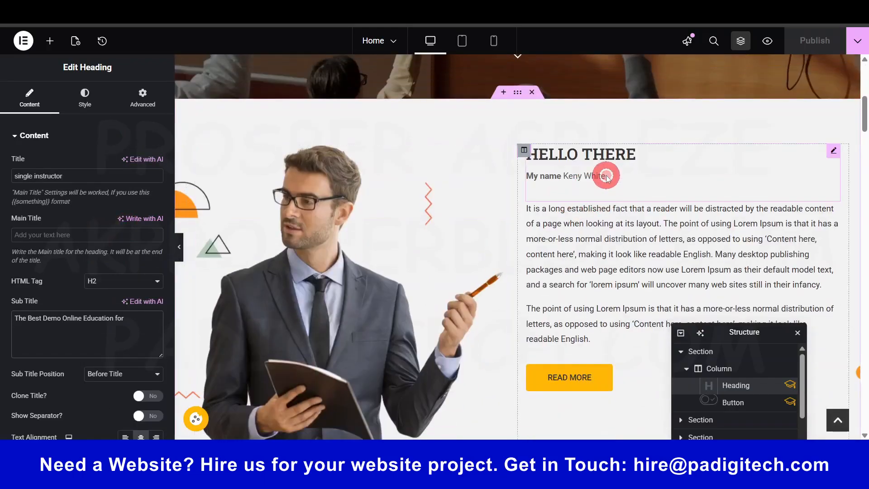
left_click(606, 176)
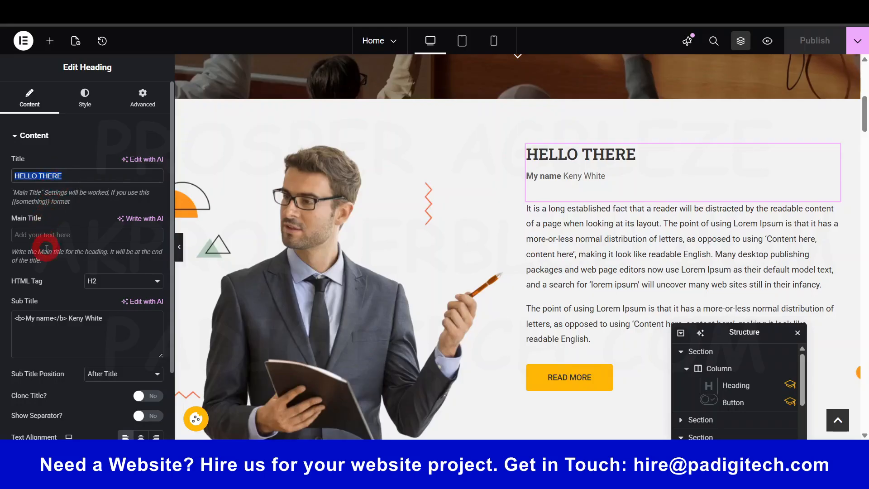
scroll(73, 317, "down", 2)
scroll(75, 320, "up", 1)
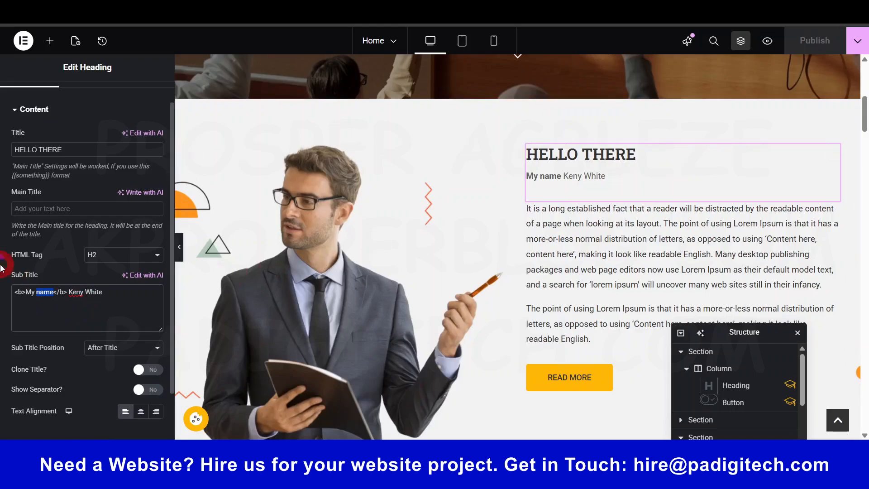
scroll(91, 156, "up", 1)
- Browse the widget library from the Thim widgets through the Pro widgets to the general ones such as Testimonial
left_click(48, 40)
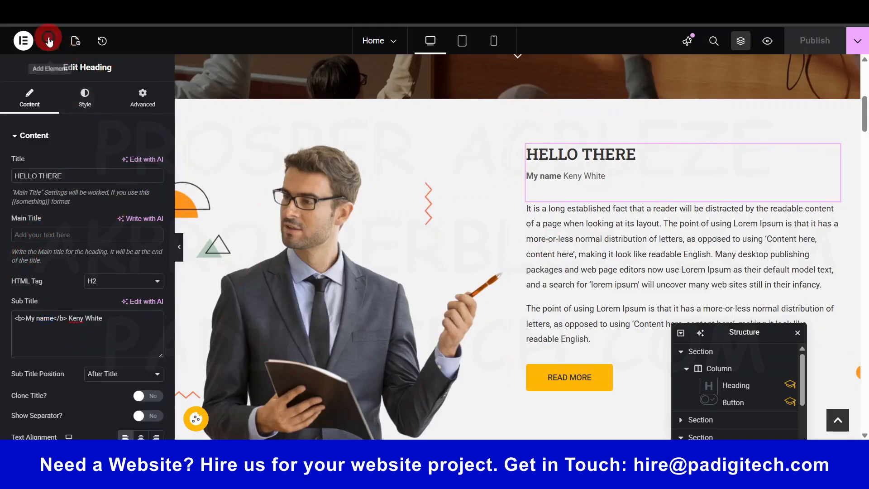
scroll(70, 188, "down", 10)
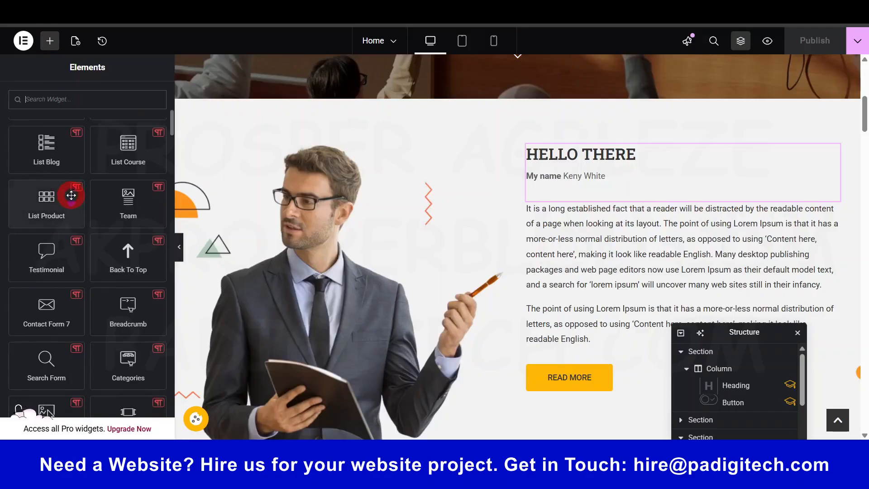
scroll(71, 195, "down", 15)
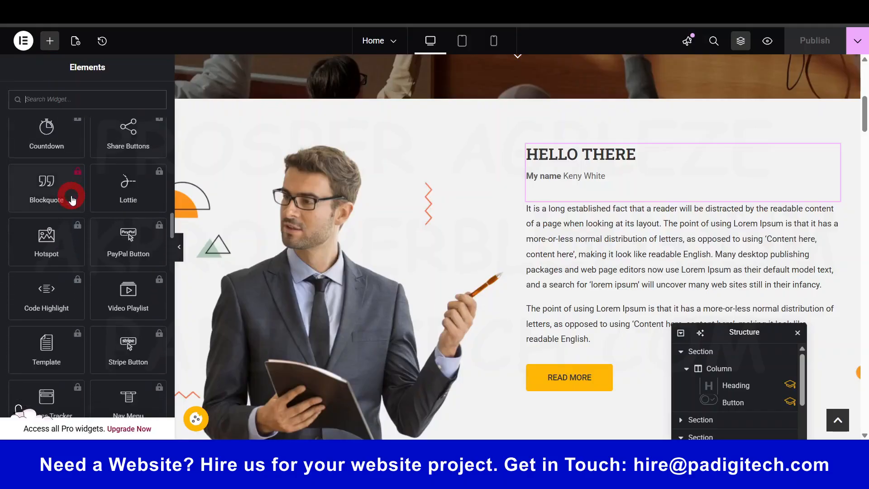
scroll(71, 195, "down", 8)
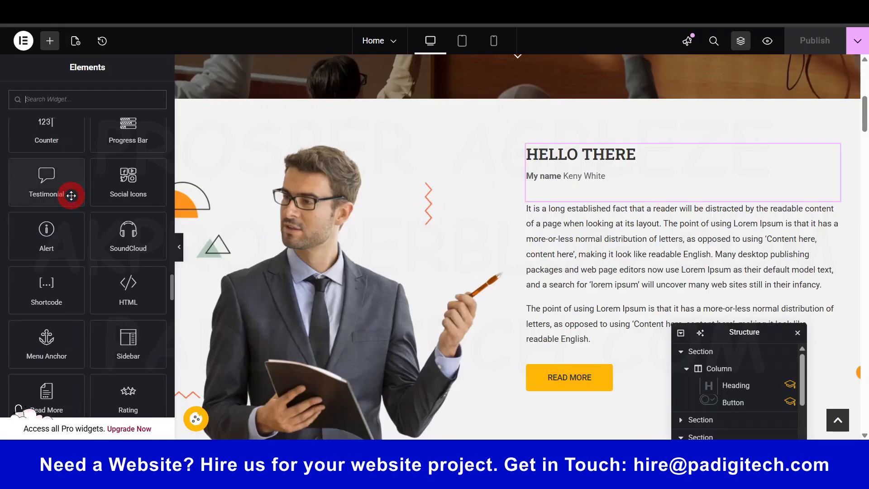
left_click_drag(48, 175, 103, 196)
- Reopen the content settings of the instructor section's HELLO THERE heading
scroll(624, 227, "up", 4)
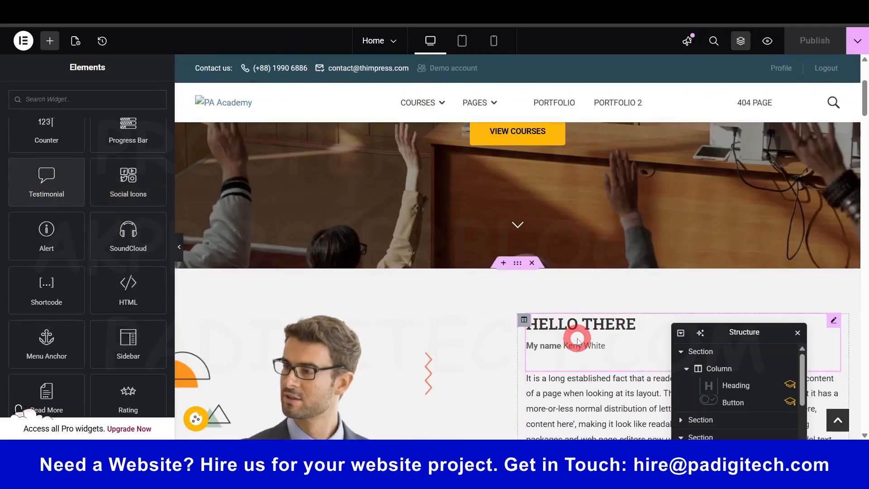
left_click(583, 329)
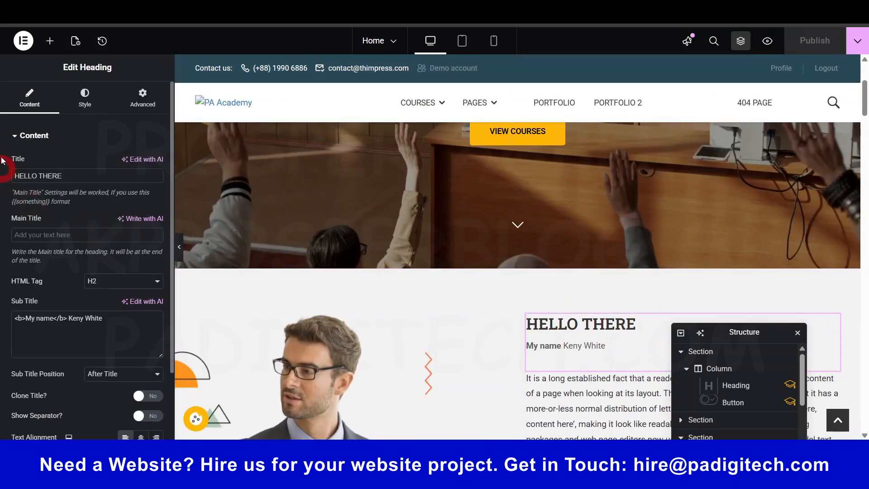
left_click(38, 111)
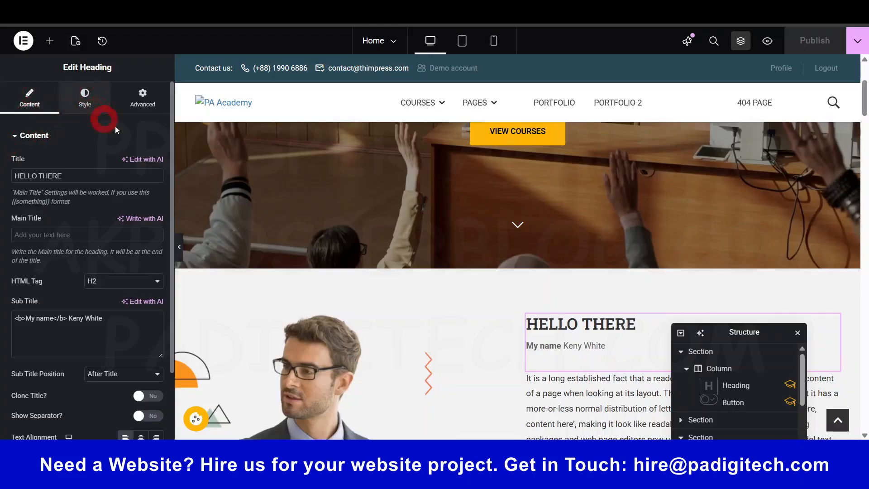
- Select the instructor photo and examine its image resolution, caption, link and style settings
left_click(342, 388)
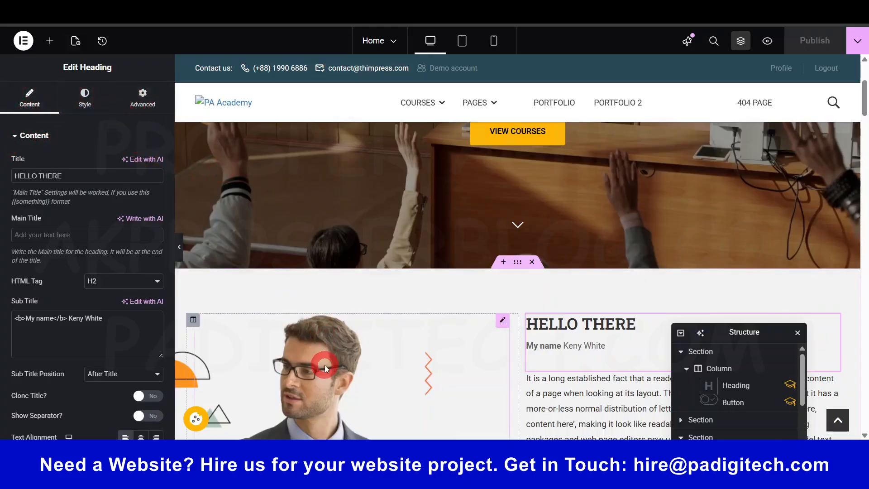
scroll(344, 389, "down", 1)
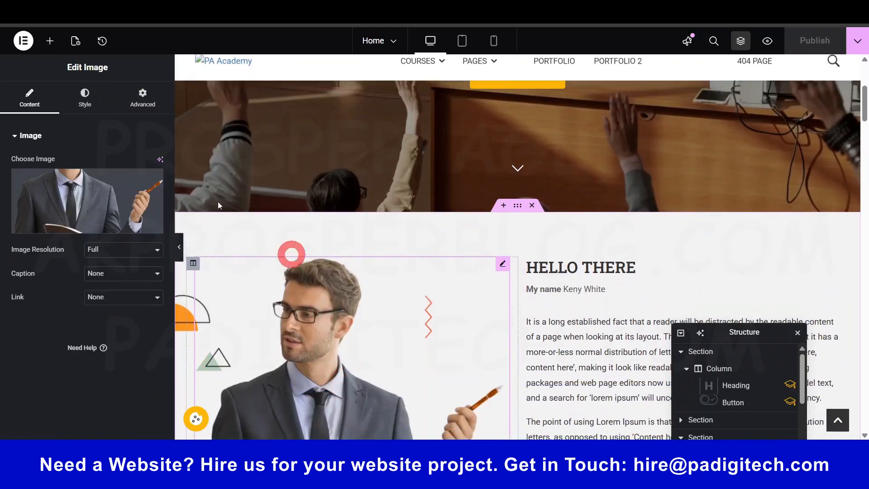
left_click(29, 112)
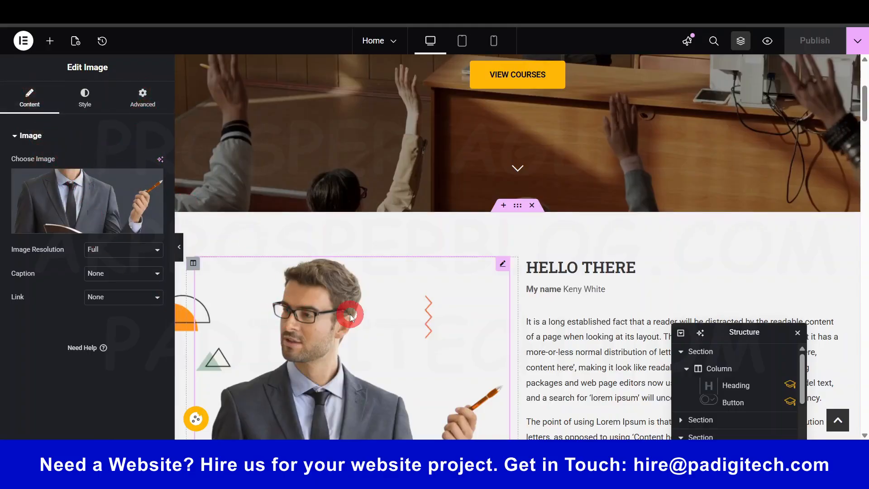
scroll(351, 316, "down", 1)
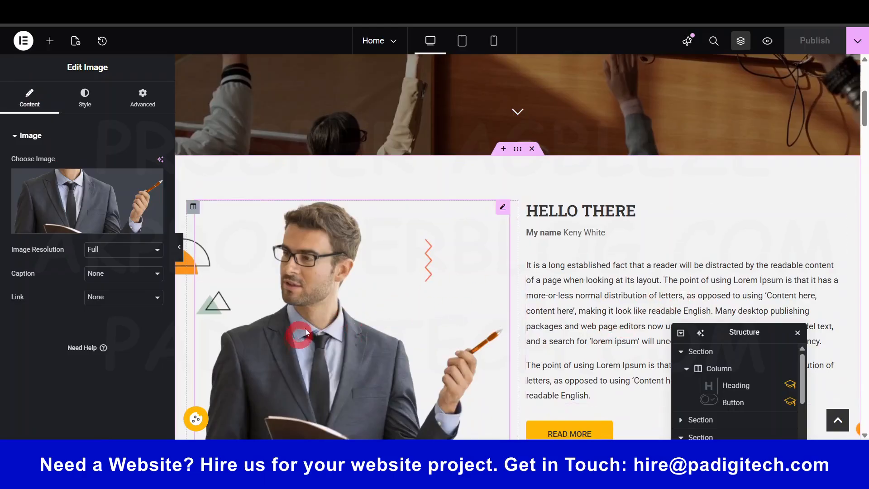
double_click(89, 67)
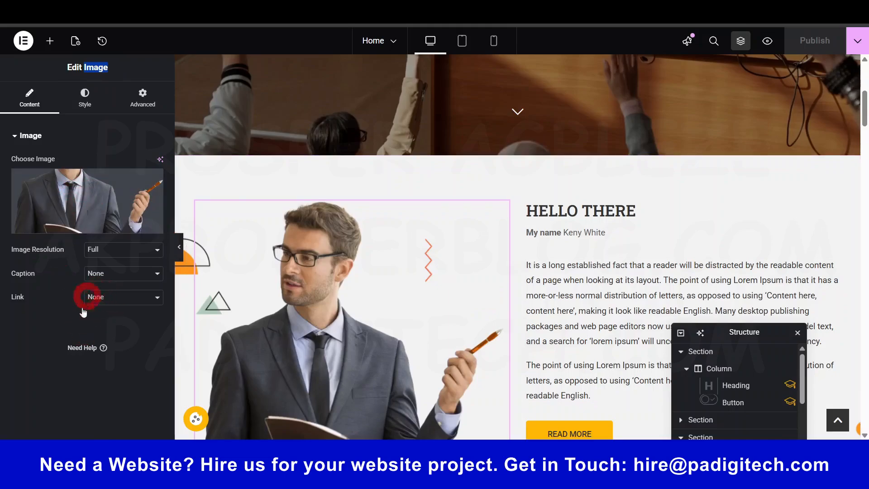
left_click(88, 110)
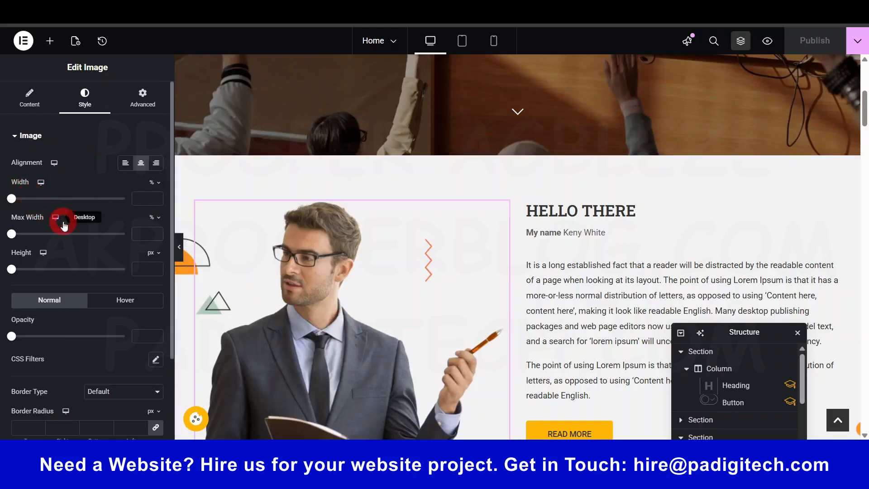
scroll(70, 271, "down", 2)
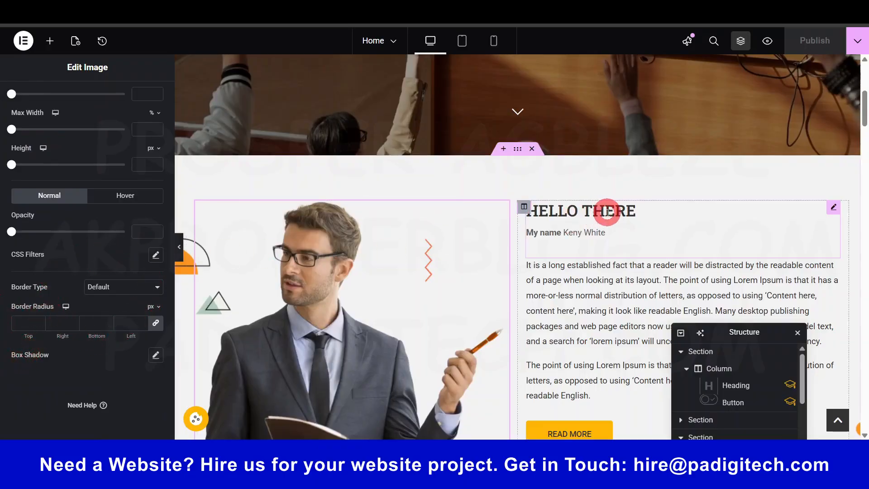
- Reselect the HELLO THERE heading and review its title, sub title, separator and text alignment settings
left_click(594, 229)
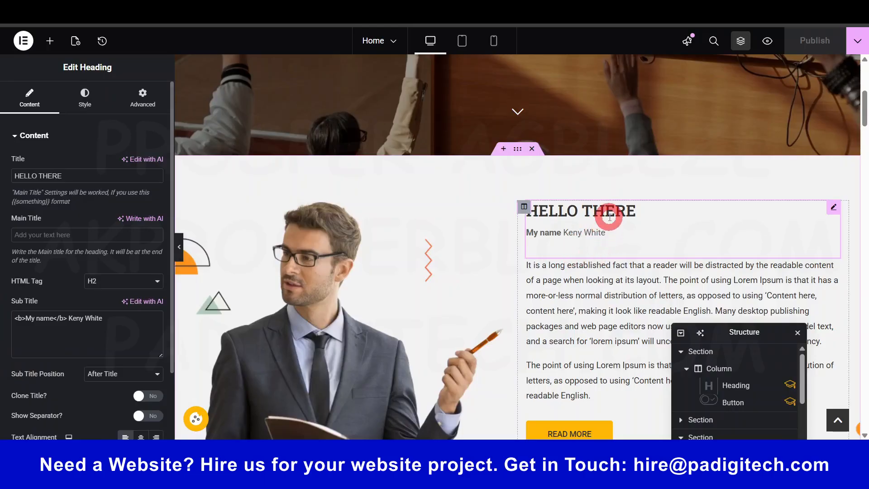
left_click(34, 179)
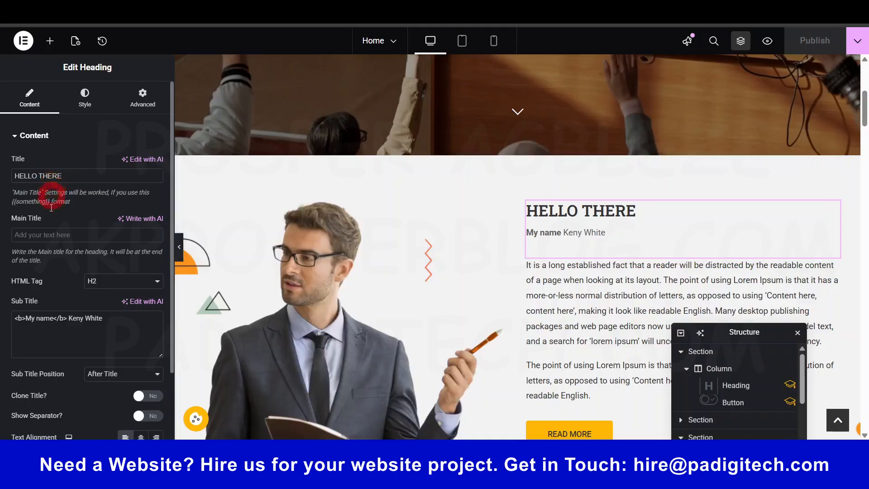
scroll(64, 339, "down", 2)
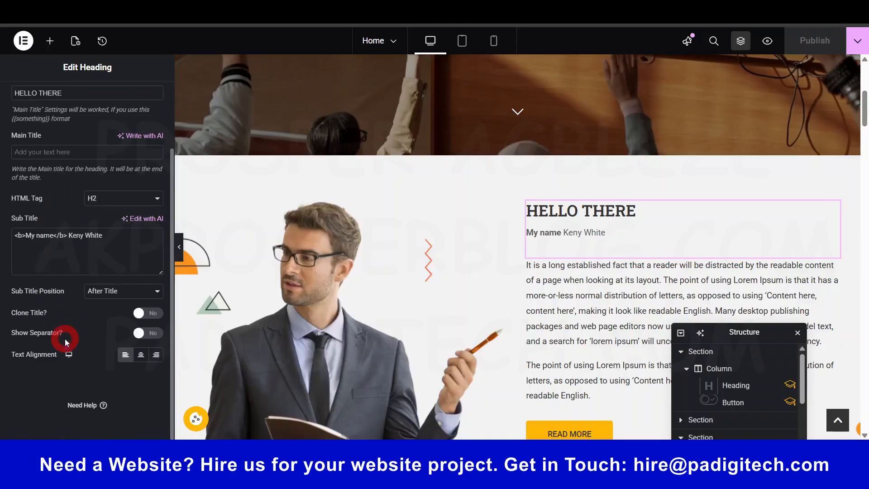
scroll(82, 362, "up", 2)
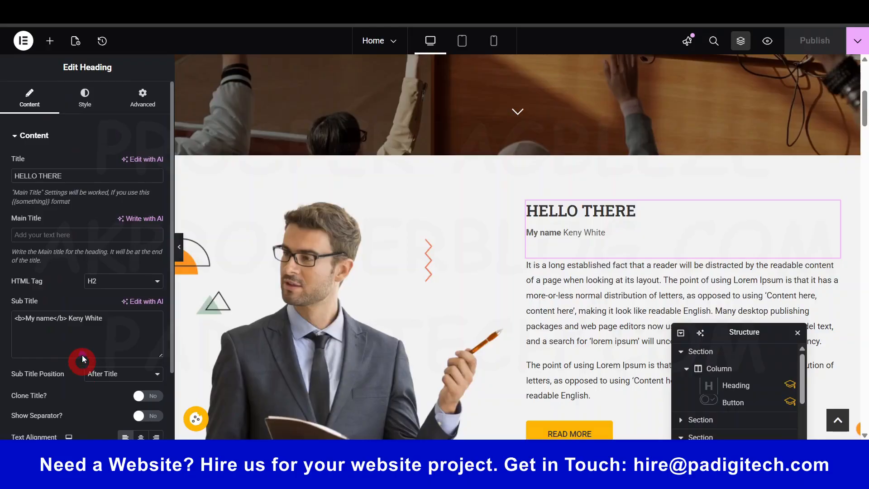
- Try a 48 px font size on the HELLO THERE title and set it back to 28 px
left_click(86, 104)
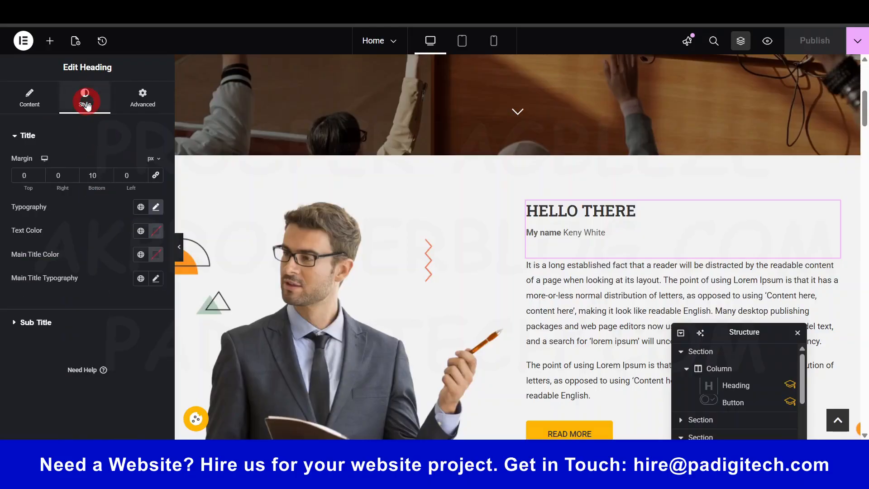
left_click(156, 207)
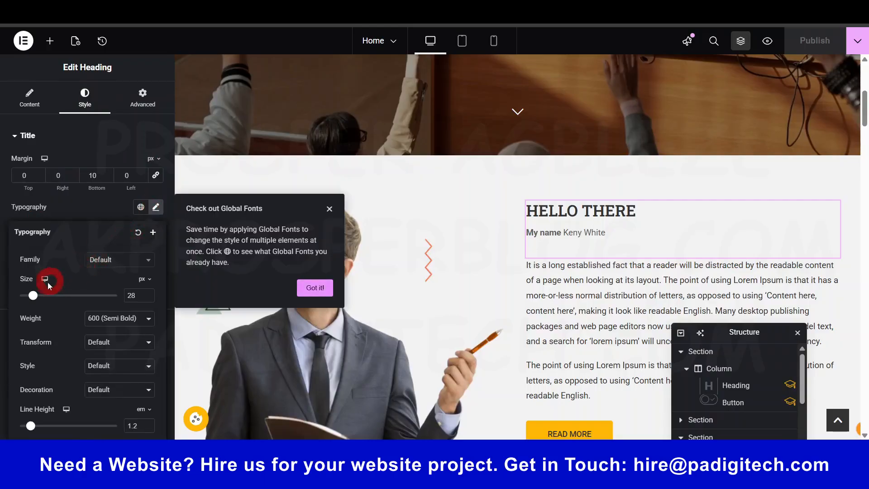
left_click_drag(34, 296, 44, 298)
left_click(131, 295)
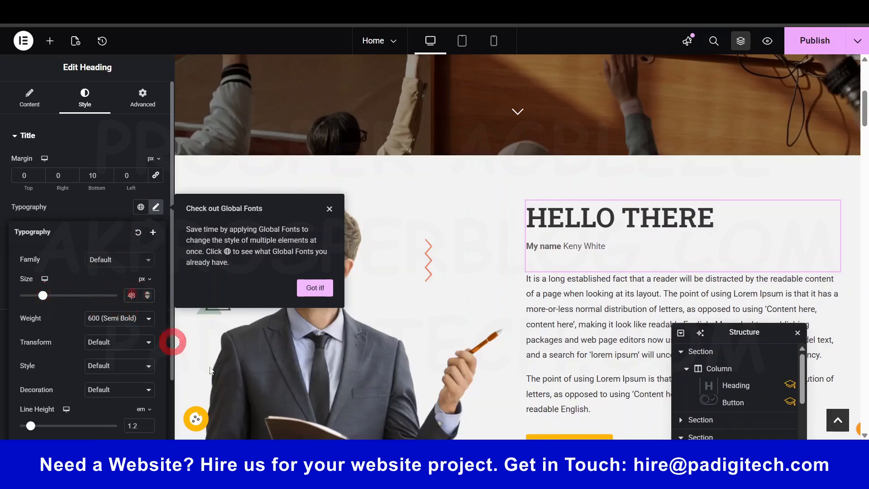
key("BackSpace")
type("2")
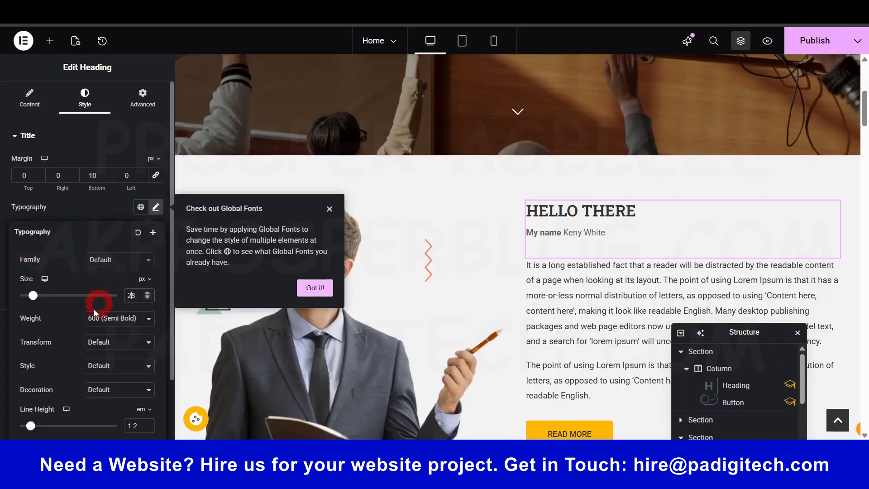
- Examine the heading's remaining typography options, its sub title styling and its advanced layout settings
scroll(56, 344, "down", 3)
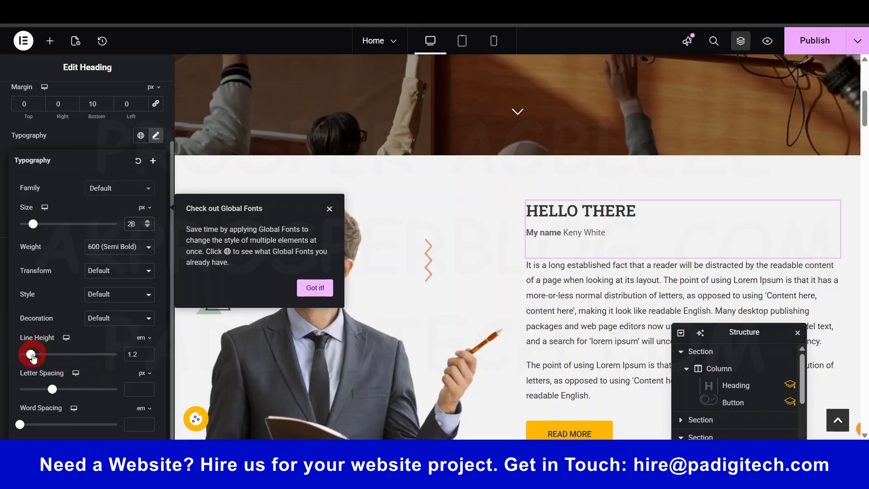
scroll(109, 253, "up", 3)
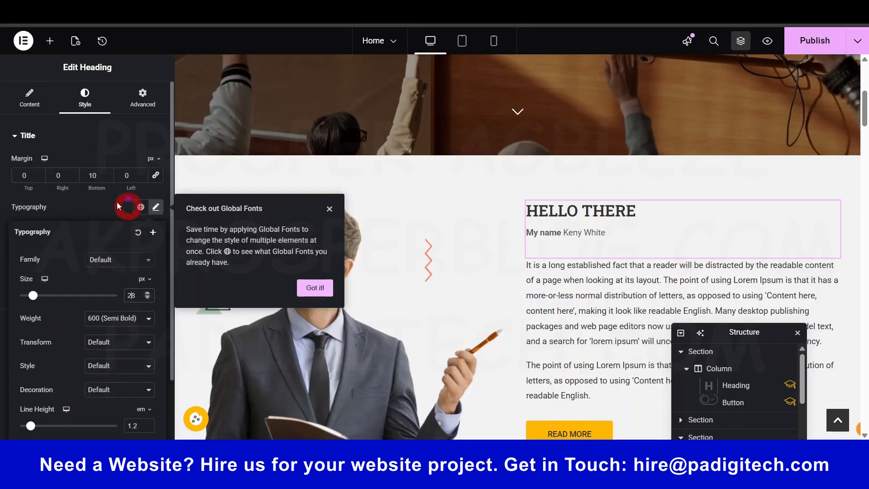
left_click(155, 207)
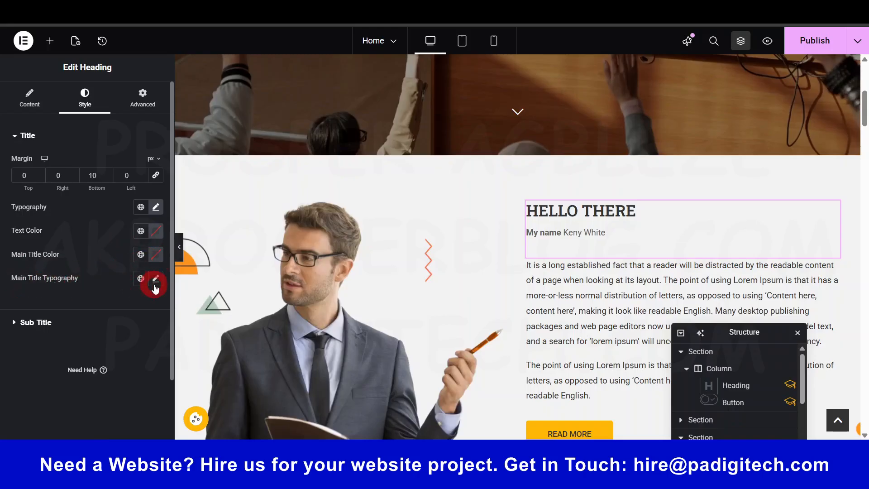
left_click(34, 324)
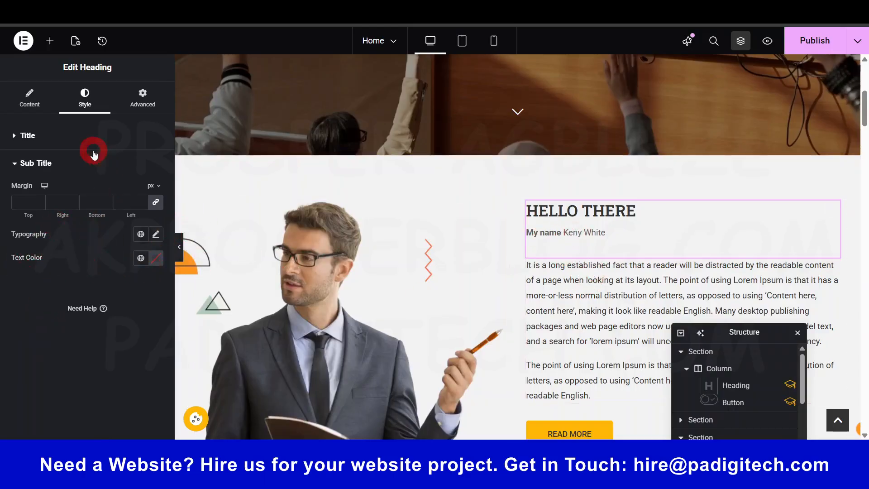
left_click(151, 100)
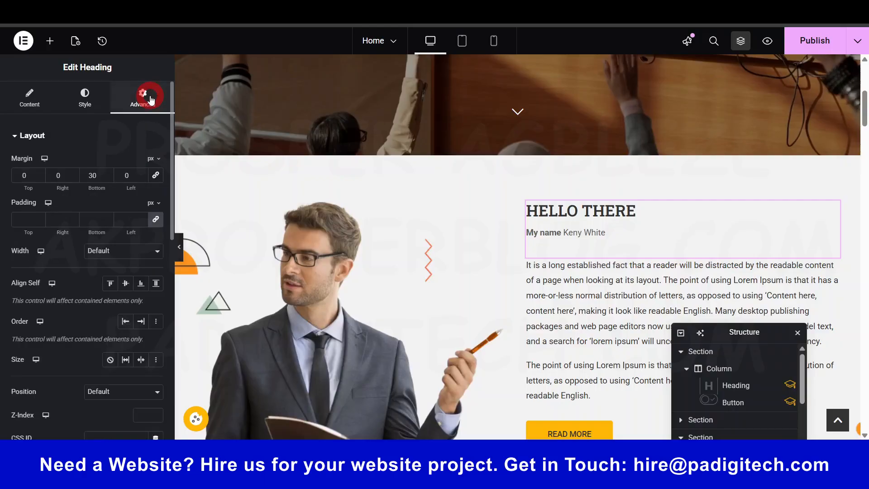
scroll(74, 335, "down", 10)
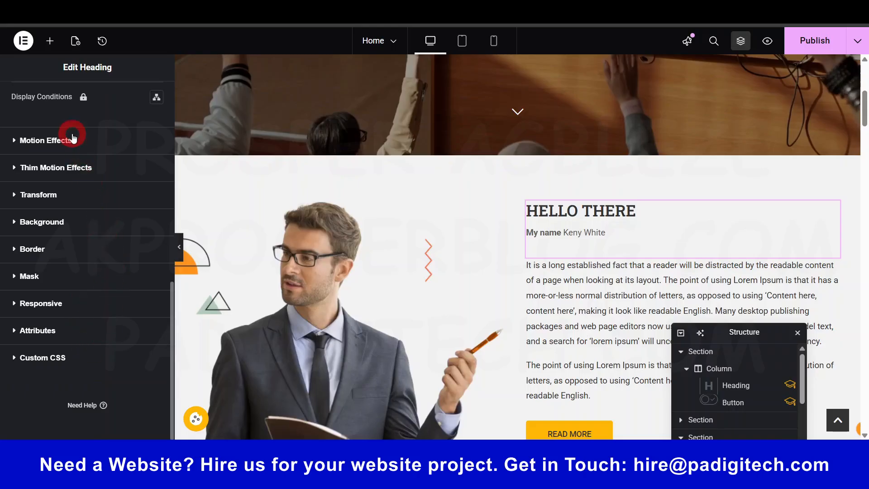
- Apply a Fade In entrance animation to the HELLO THERE heading in its motion effects
left_click(58, 141)
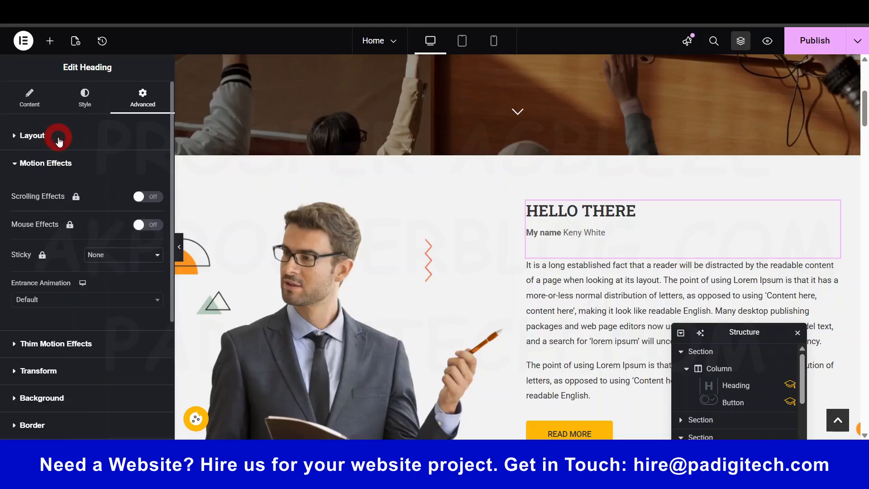
left_click(70, 348)
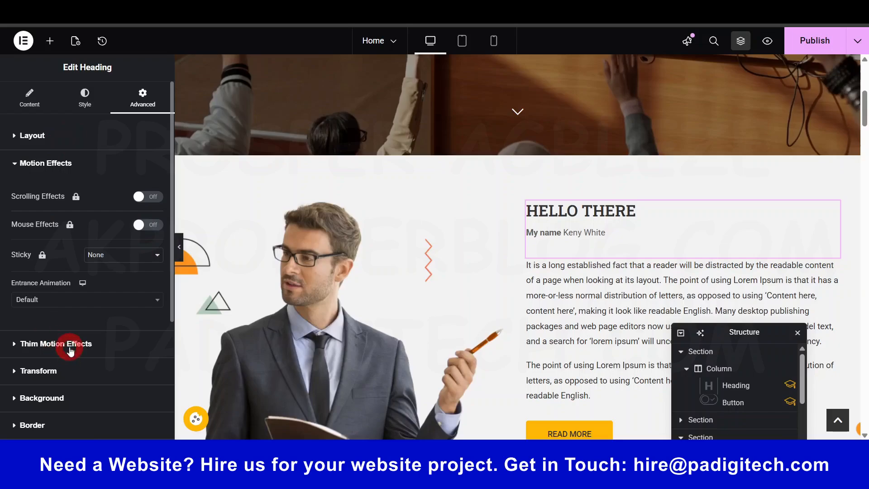
left_click(52, 176)
left_click(68, 297)
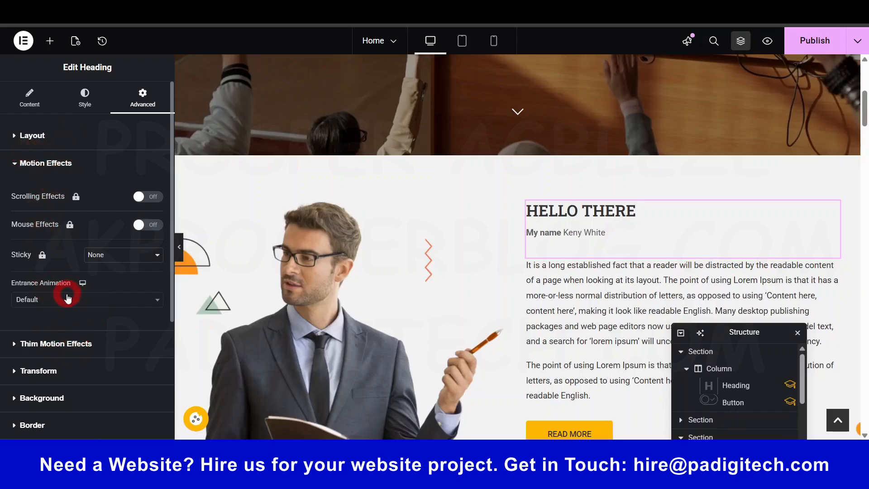
left_click(93, 302)
left_click(78, 355)
left_click(609, 232)
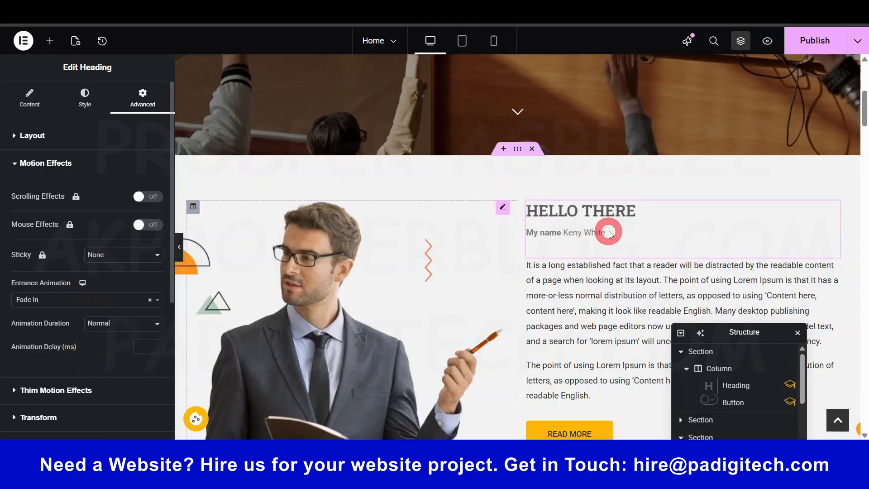
- Set the HELLO THERE heading's entrance animation to Zoom In Up
left_click(109, 330)
left_click(86, 299)
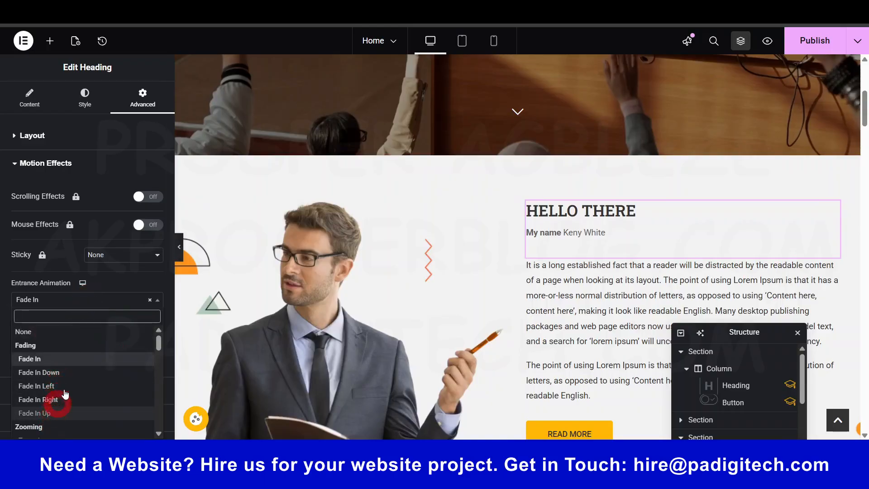
scroll(64, 394, "down", 3)
left_click(57, 380)
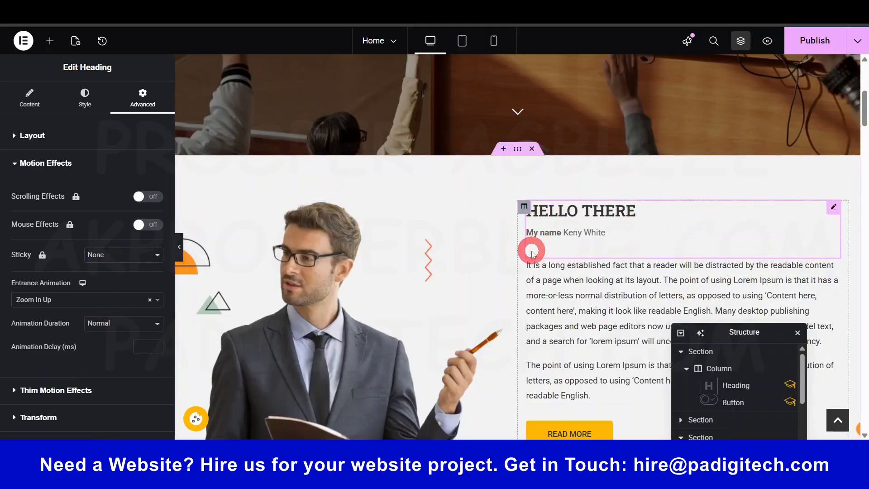
- Open the instructor section's description paragraph for editing in the text editor
scroll(538, 249, "down", 3)
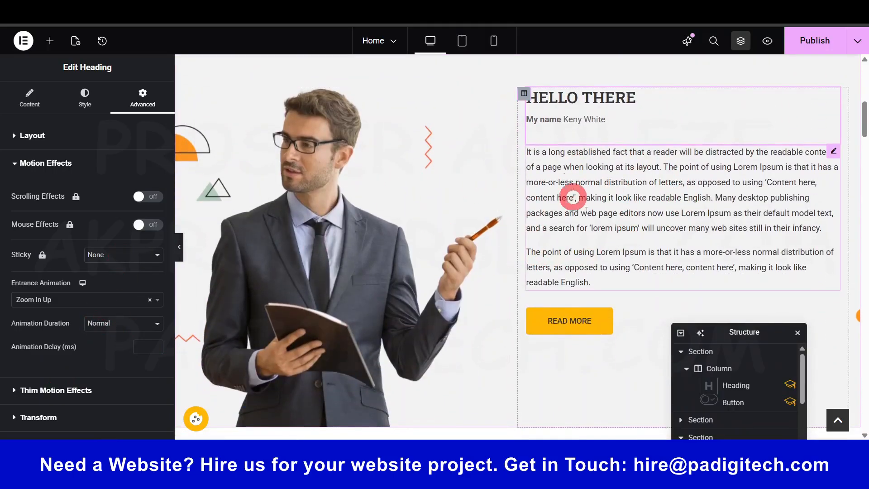
left_click(645, 210)
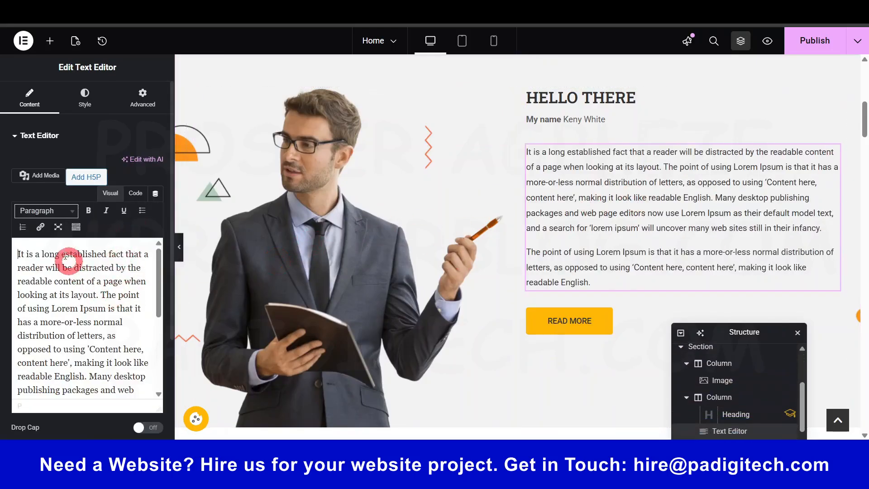
left_click(71, 276)
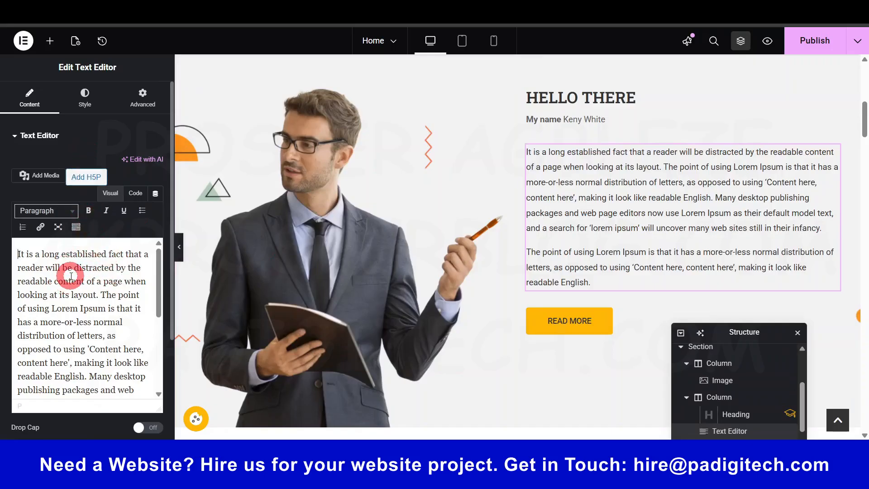
- Select the hero's View Courses button and examine its text, URL, icon and style settings
scroll(674, 237, "up", 7)
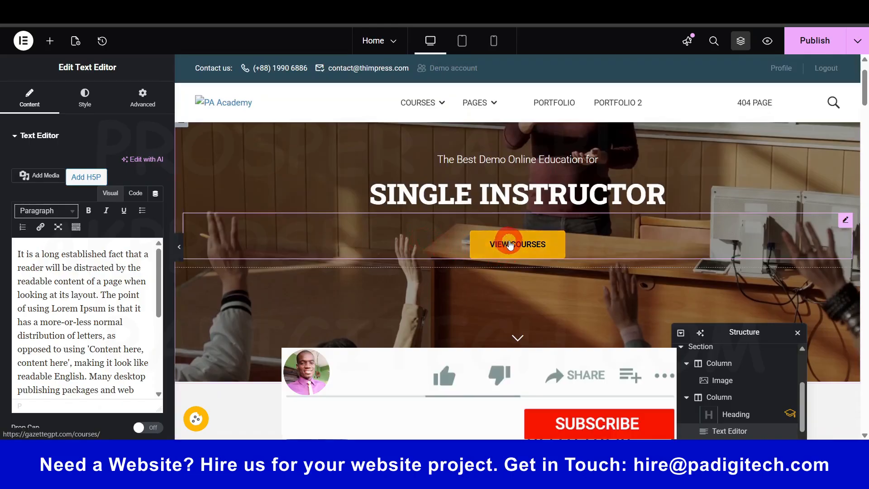
left_click(510, 245)
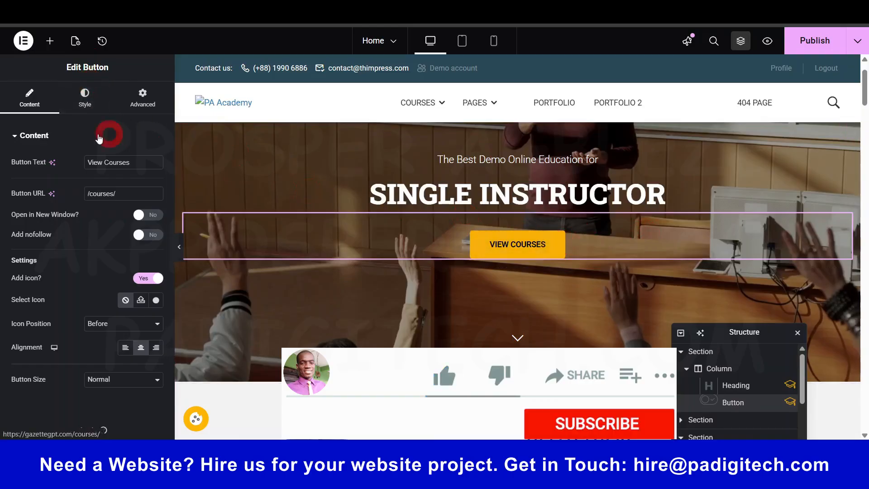
triple_click(110, 162)
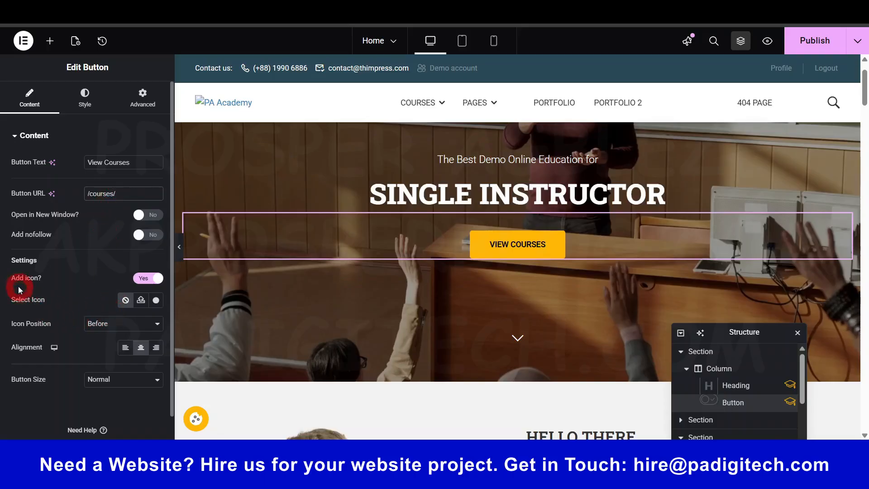
left_click(154, 278)
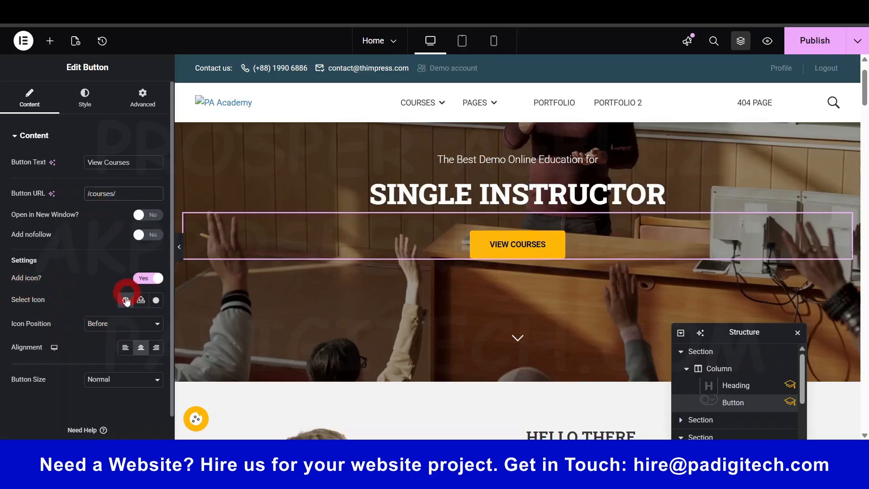
left_click(88, 103)
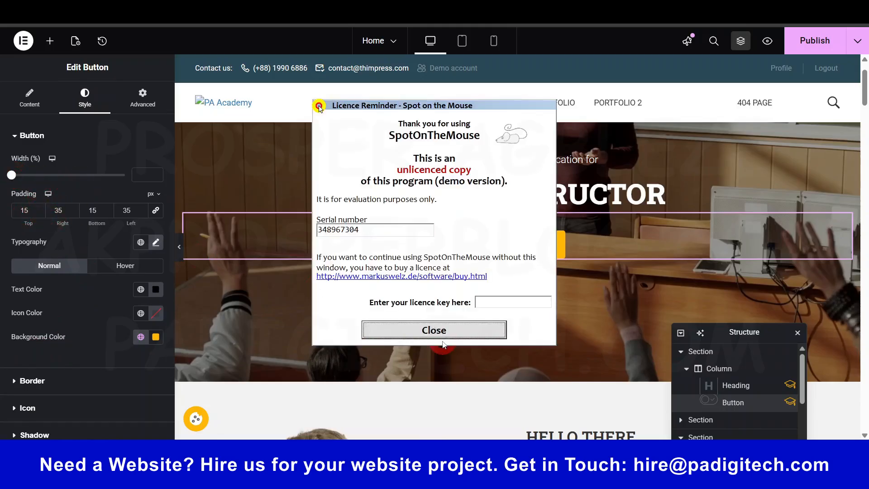
- Dismiss the licence reminder and compare the View Courses button's background color in its normal and hover states
left_click(435, 329)
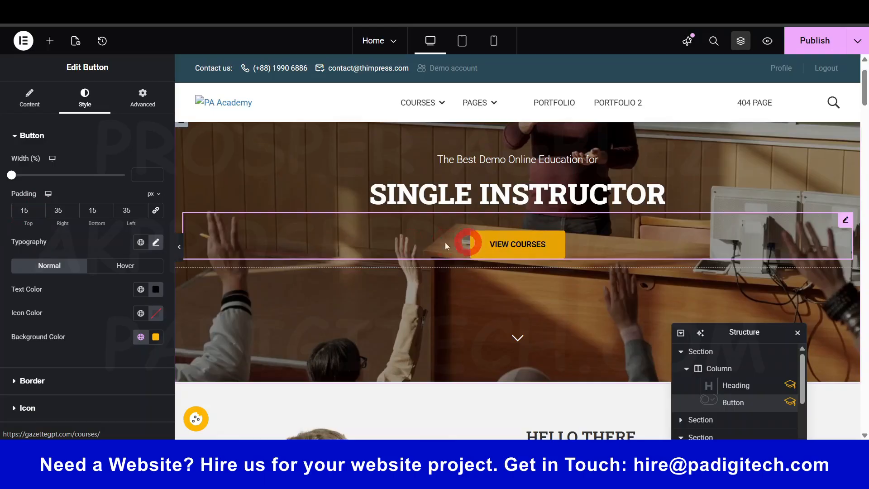
scroll(101, 282, "down", 2)
scroll(102, 282, "up", 2)
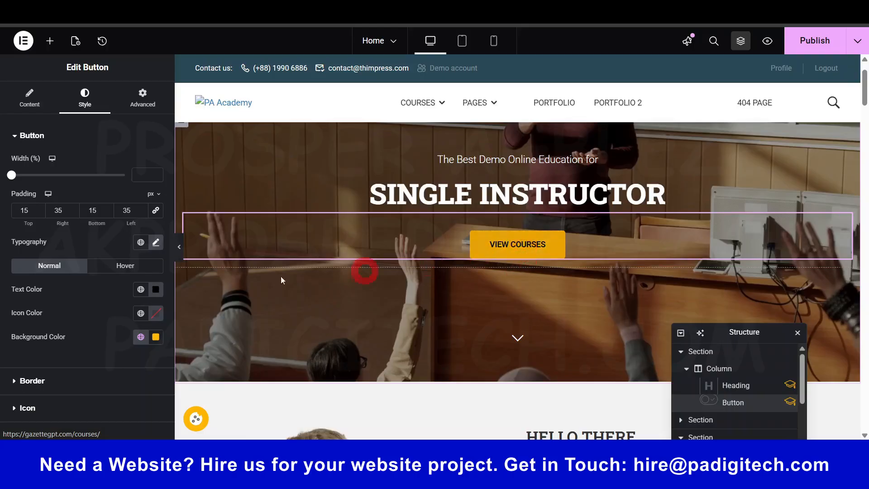
left_click(130, 269)
left_click(140, 337)
left_click(156, 340)
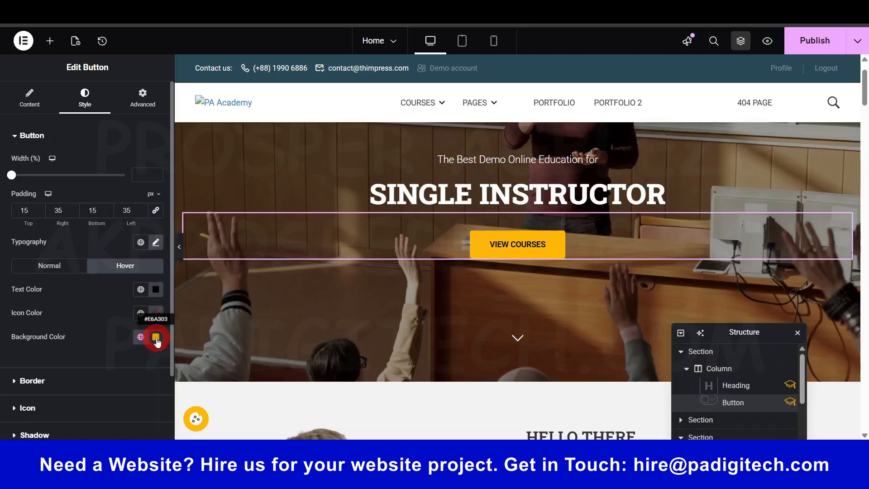
left_click(48, 263)
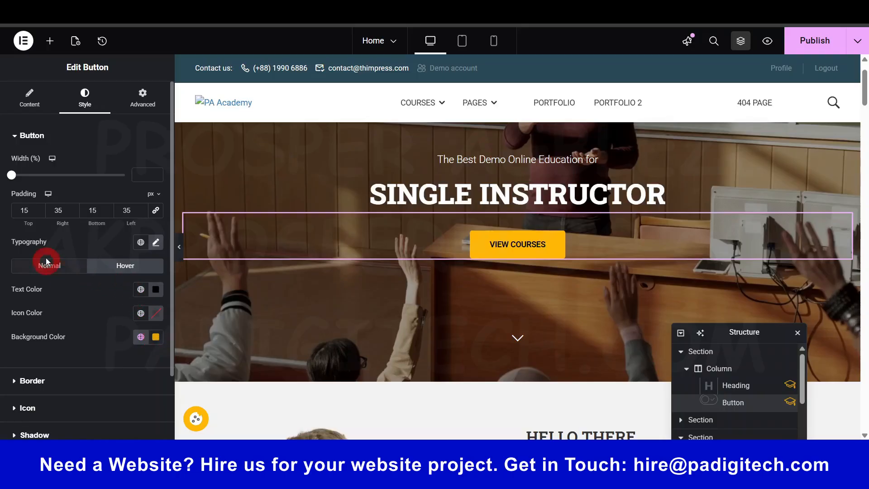
left_click(64, 271)
left_click(154, 337)
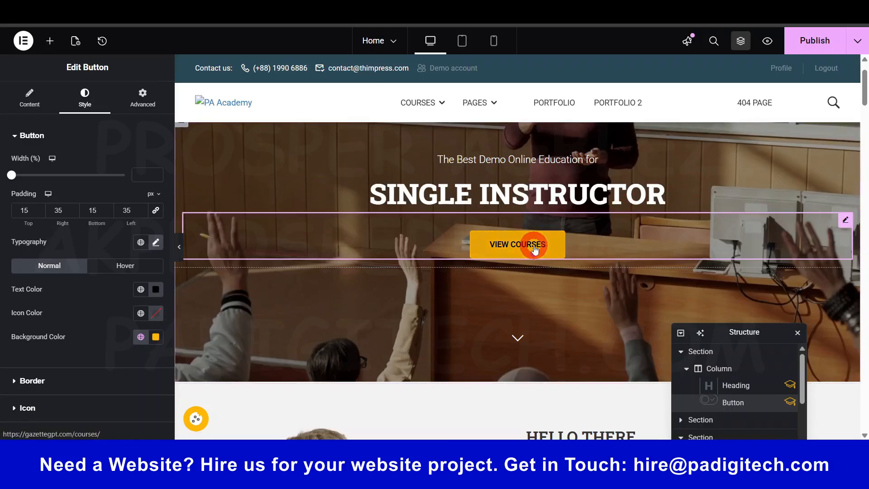
- Move the Structure panel lower, off the course cards, and select the Popular Courses heading's title text
scroll(534, 248, "down", 12)
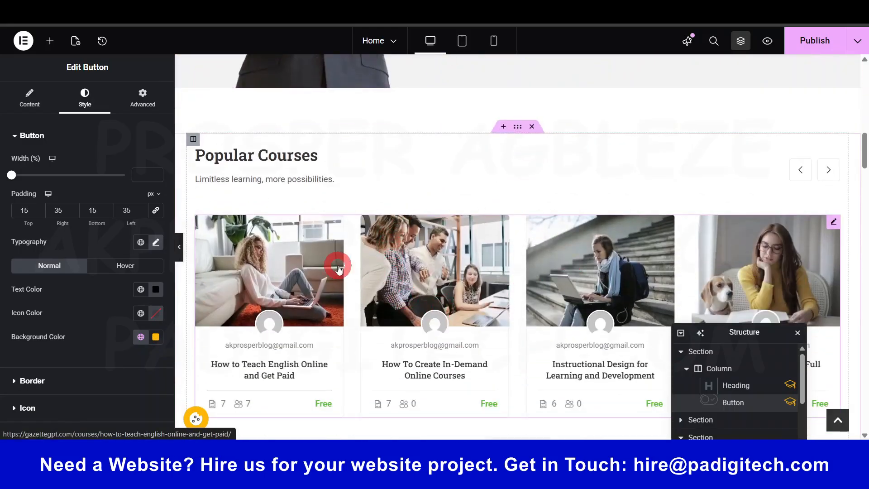
left_click_drag(737, 331, 723, 371)
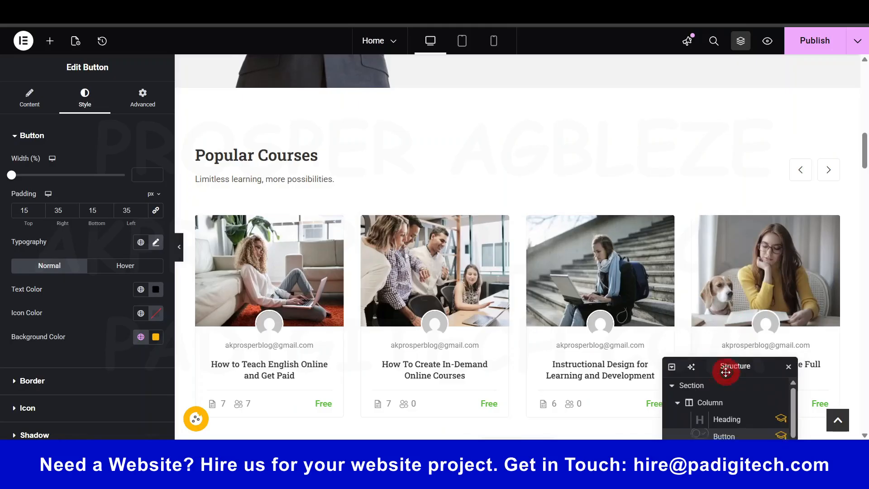
left_click(292, 161)
left_click(35, 176)
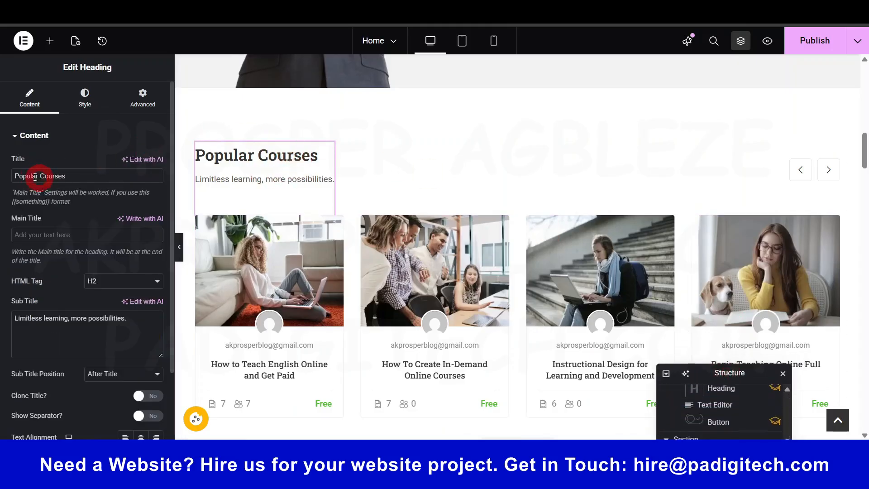
left_click(41, 175)
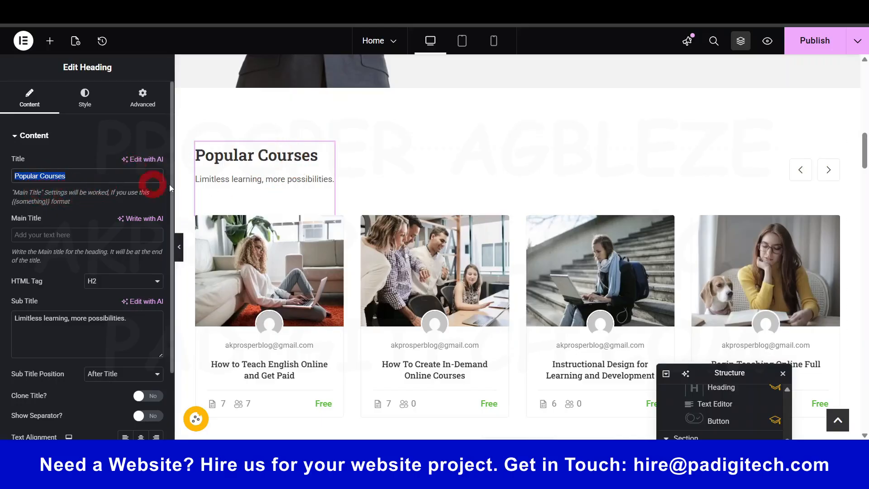
- Select the course list below the Popular Courses heading and set its skin to Default
scroll(497, 303, "down", 3)
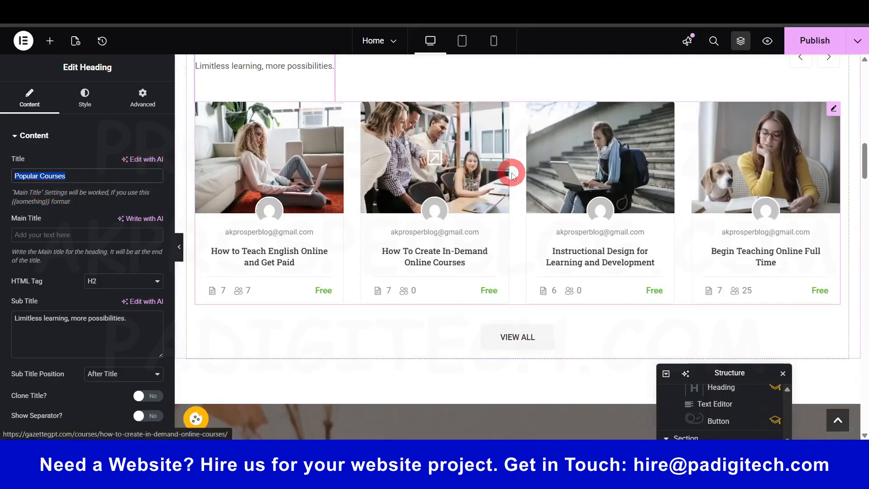
left_click(524, 200)
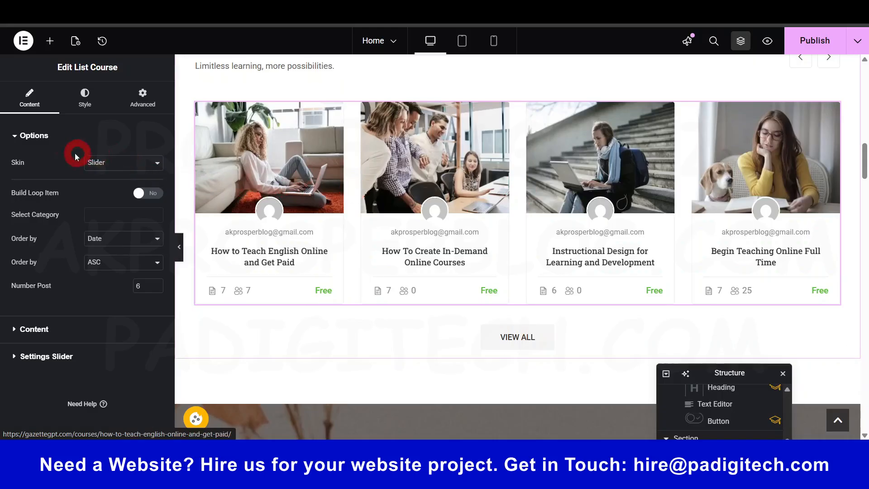
left_click(105, 167)
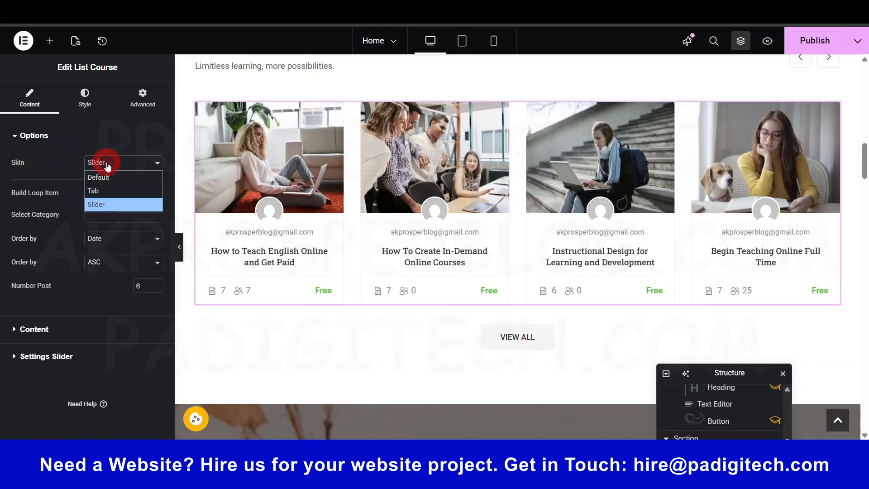
left_click(104, 174)
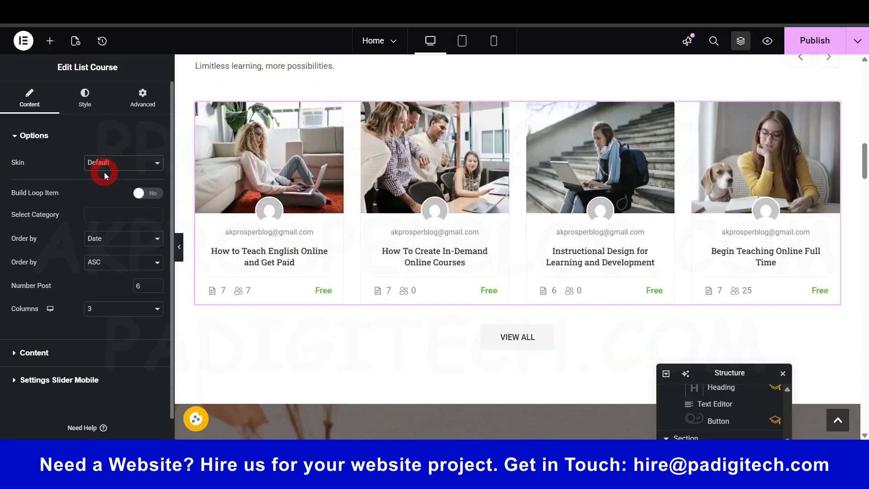
scroll(543, 180, "down", 3)
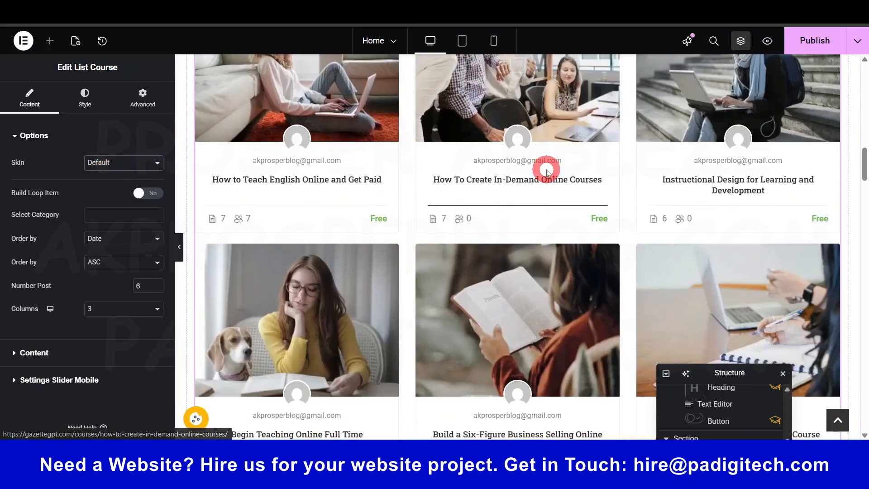
- Switch the course list's skin to Tab and look over its category tabs and course cards
left_click(115, 165)
left_click(110, 191)
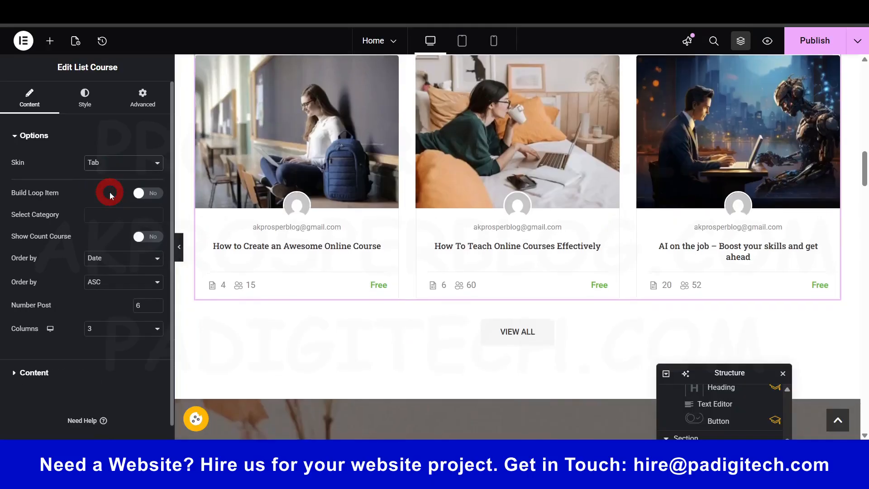
scroll(416, 193, "up", 3)
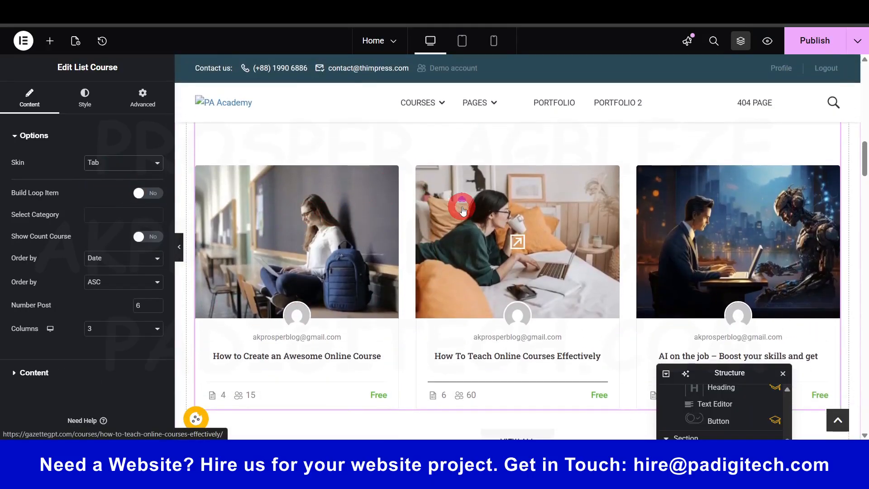
scroll(452, 202, "up", 3)
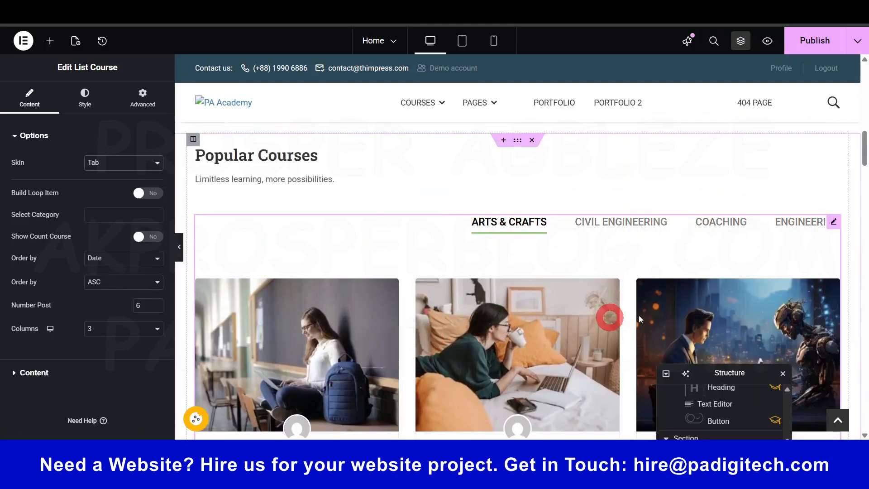
- Return the course list's skin to Slider and examine the categories available for filtering it
left_click(109, 164)
left_click(106, 201)
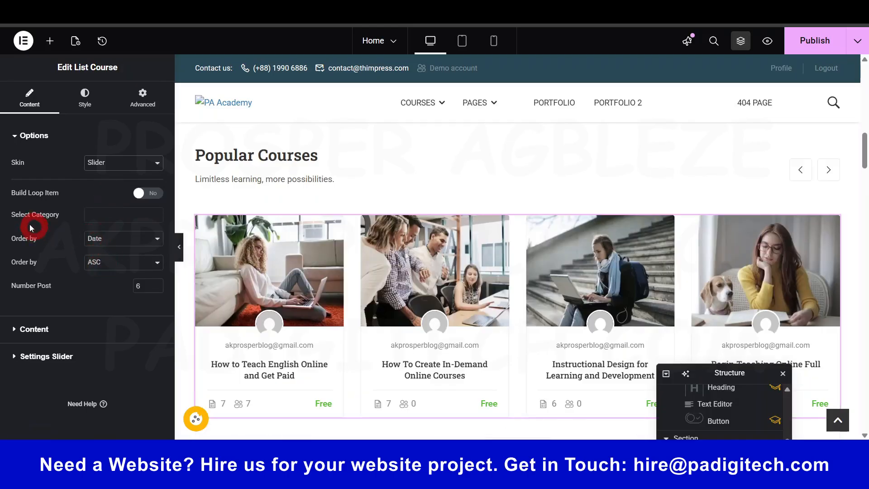
left_click(130, 213)
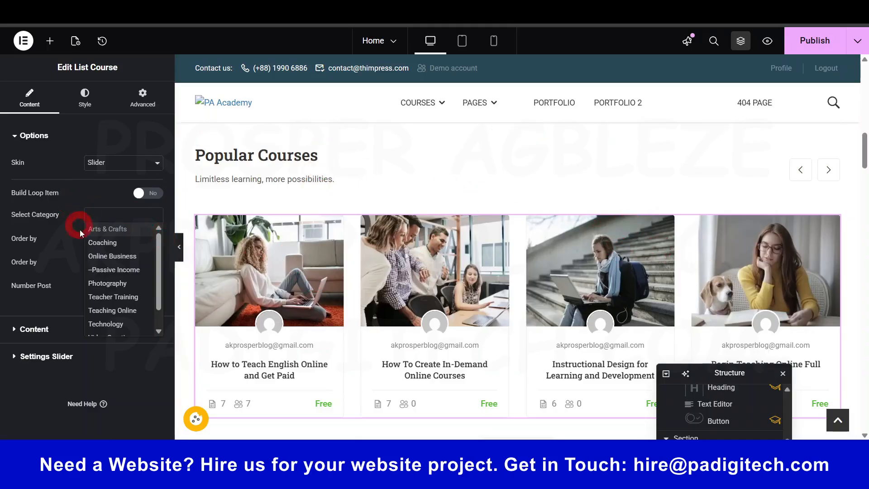
scroll(114, 273, "down", 1)
scroll(100, 283, "up", 2)
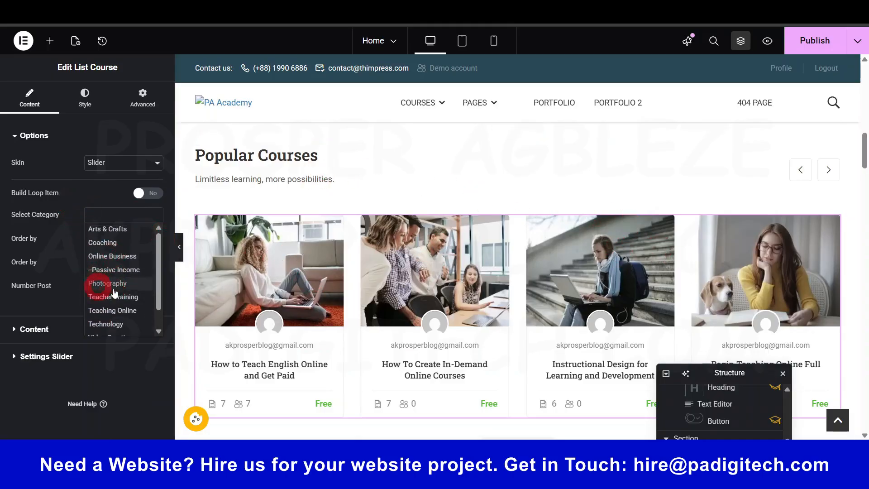
left_click(114, 207)
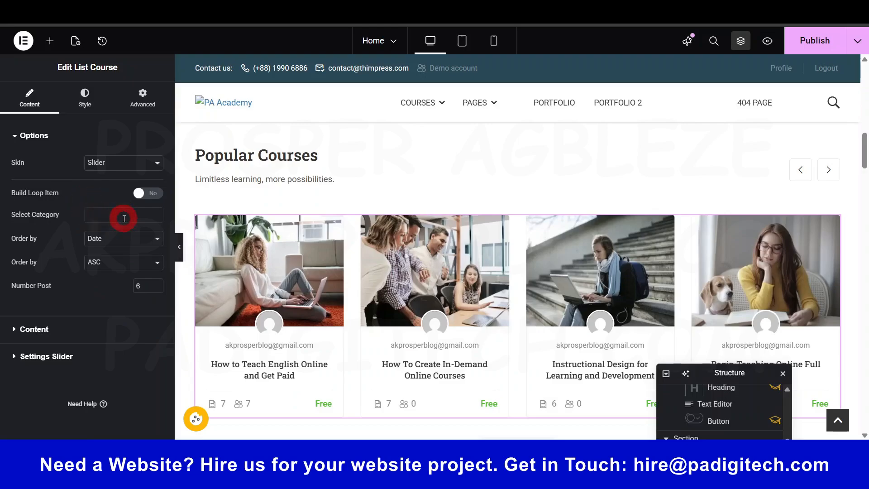
scroll(384, 281, "down", 3)
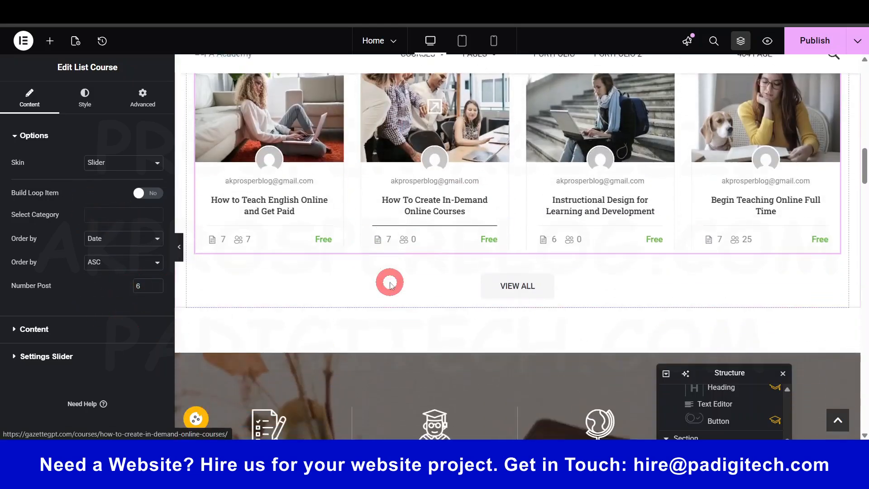
scroll(320, 267, "up", 1)
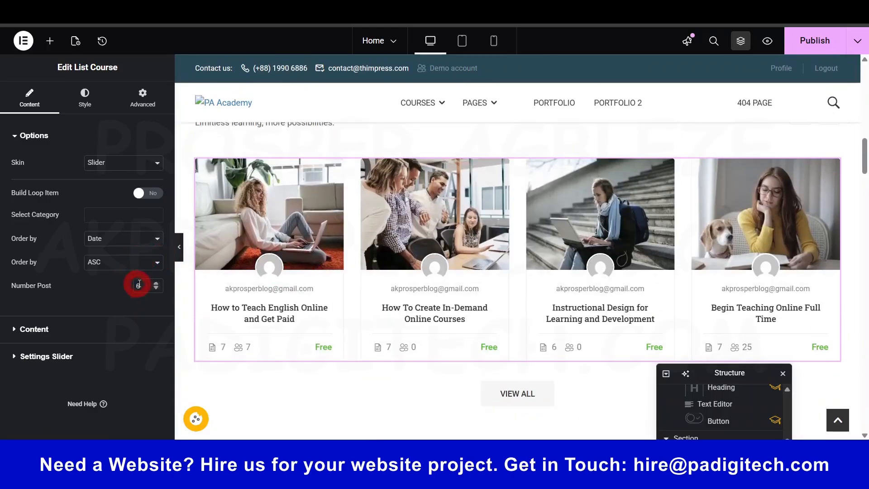
- Try the Tab skin on the course list once more and review the course cards
left_click(123, 170)
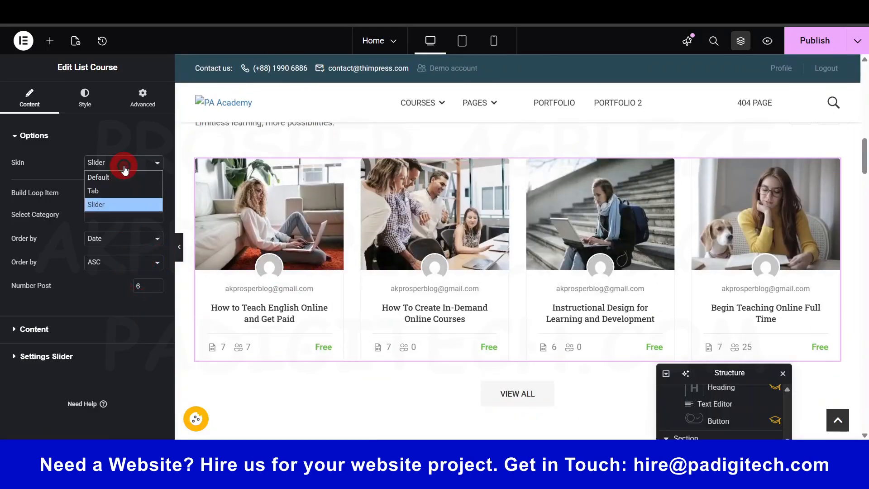
left_click(117, 186)
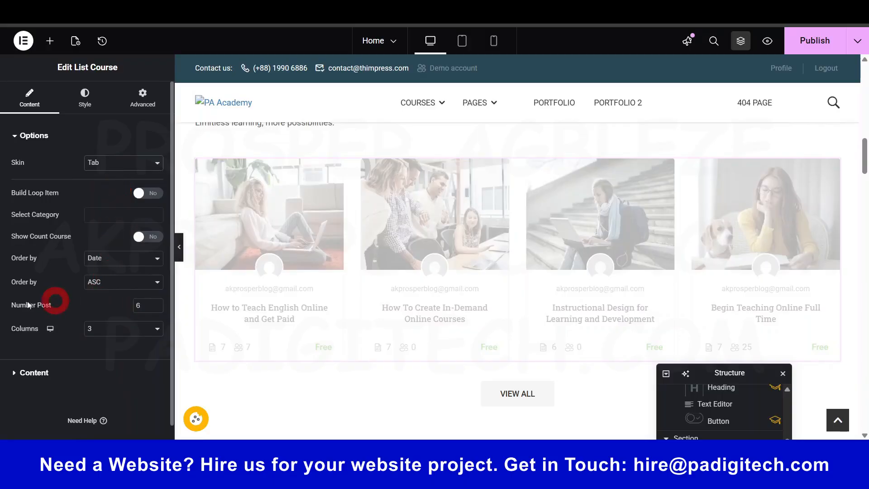
scroll(455, 260, "down", 5)
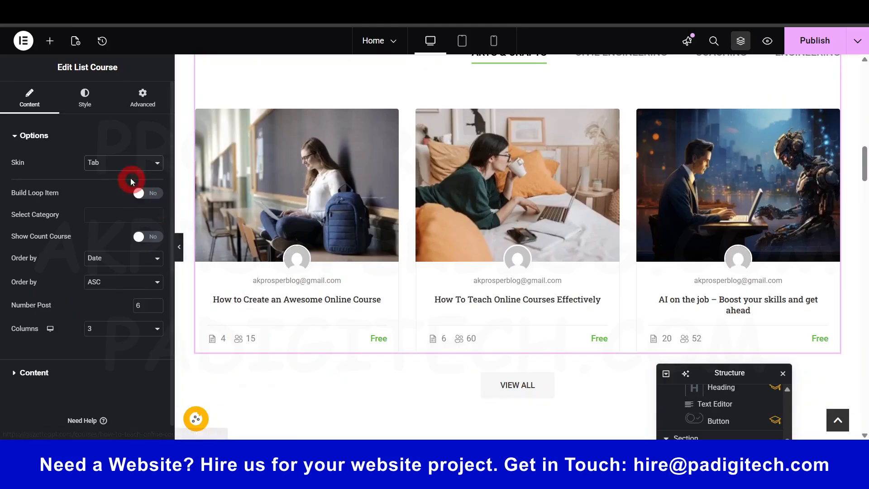
- Set the course list's skin back to Default and examine the available column counts
left_click(123, 166)
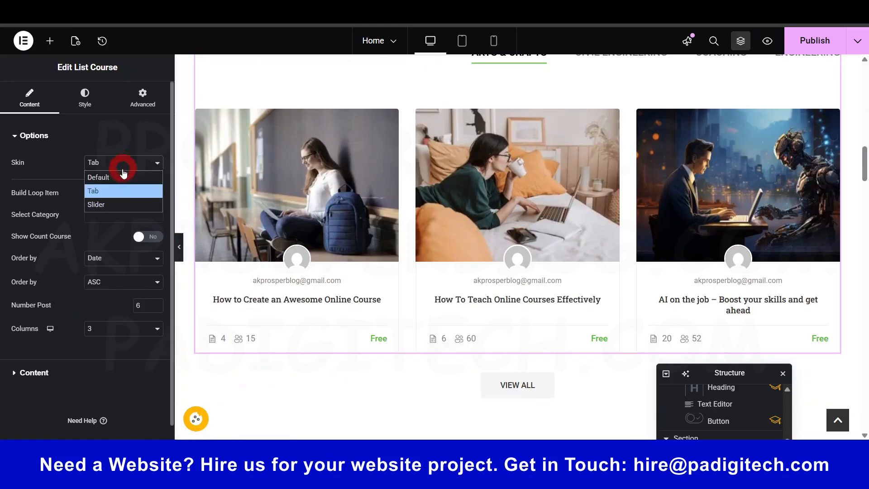
left_click(119, 177)
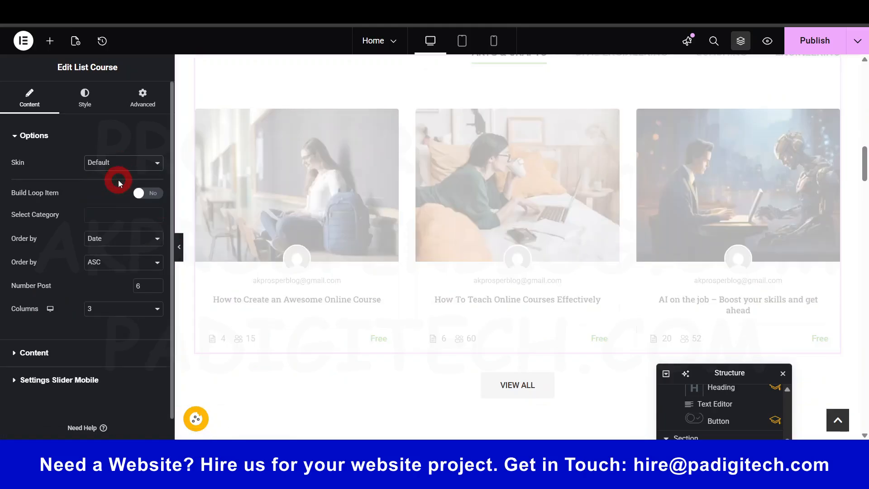
scroll(407, 139, "down", 4)
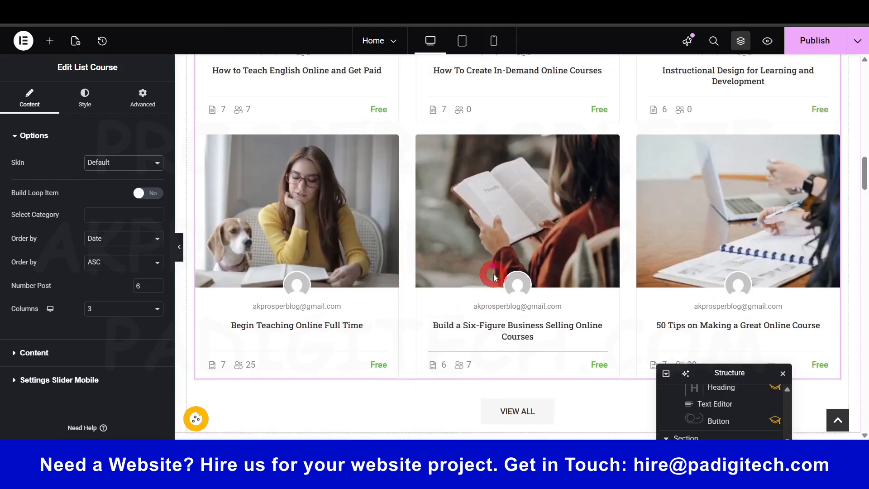
scroll(493, 273, "up", 5)
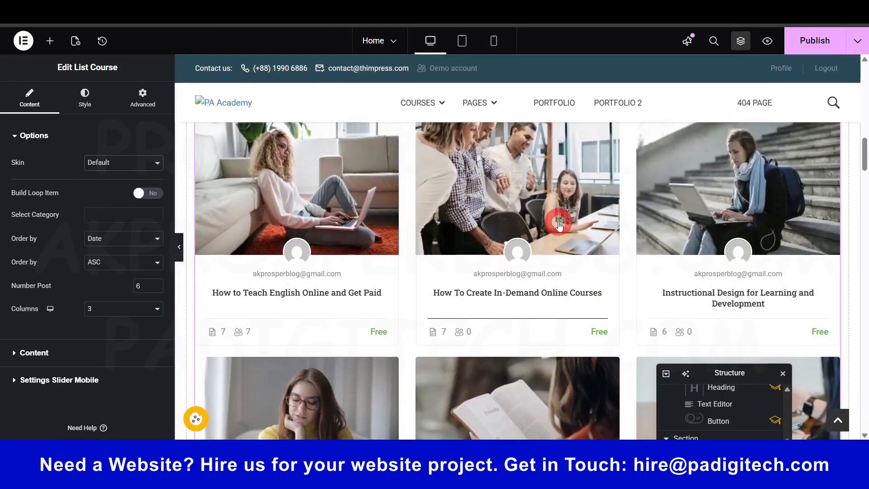
left_click(117, 309)
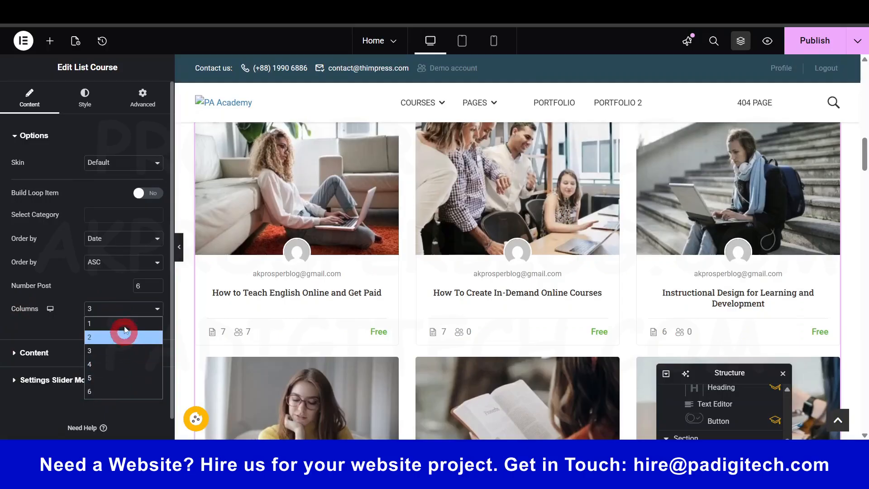
left_click(106, 293)
- Set the course list's columns gap to 81 in its layout style settings
scroll(511, 308, "down", 5)
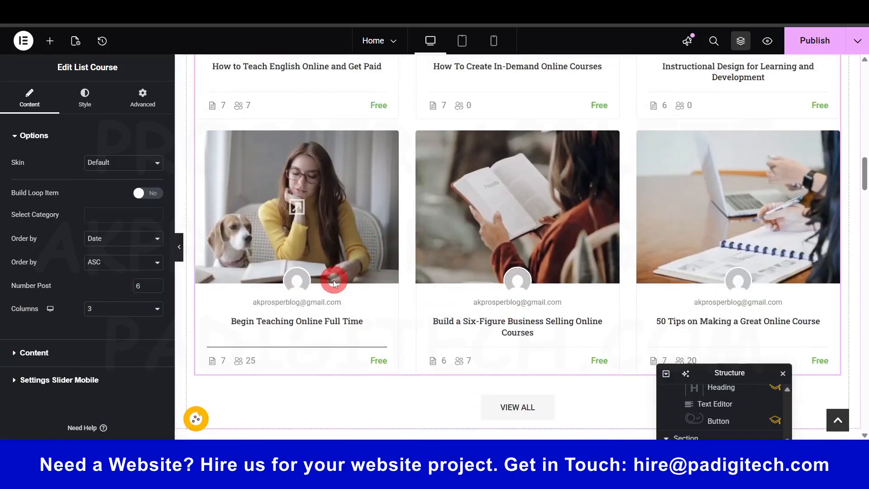
left_click(85, 104)
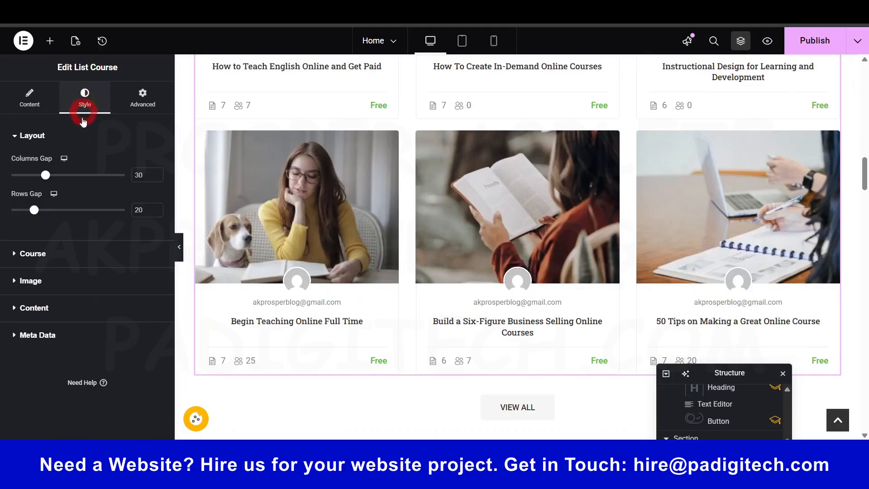
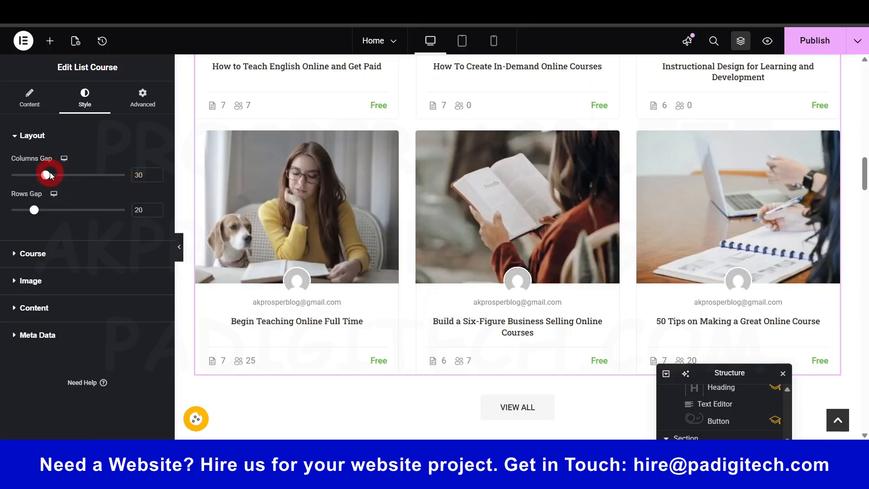
left_click_drag(58, 183, 110, 185)
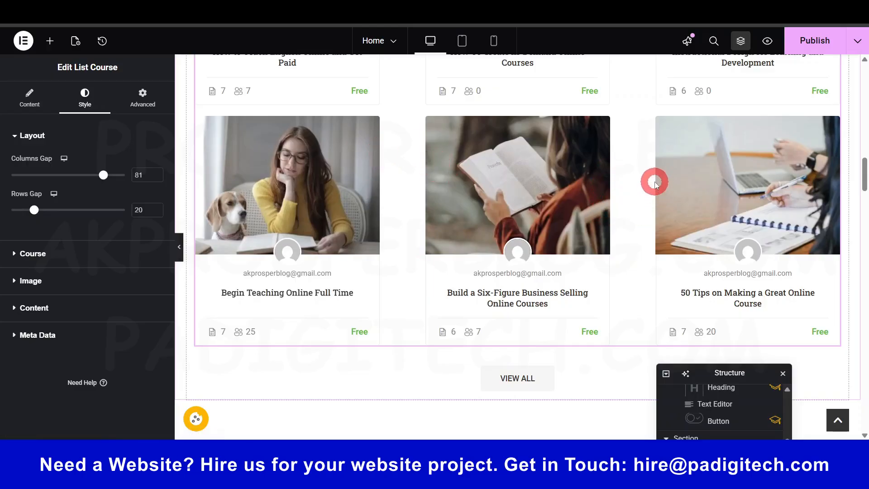
- Set the course list's columns gap to 30 in its layout style settings
left_click(146, 173)
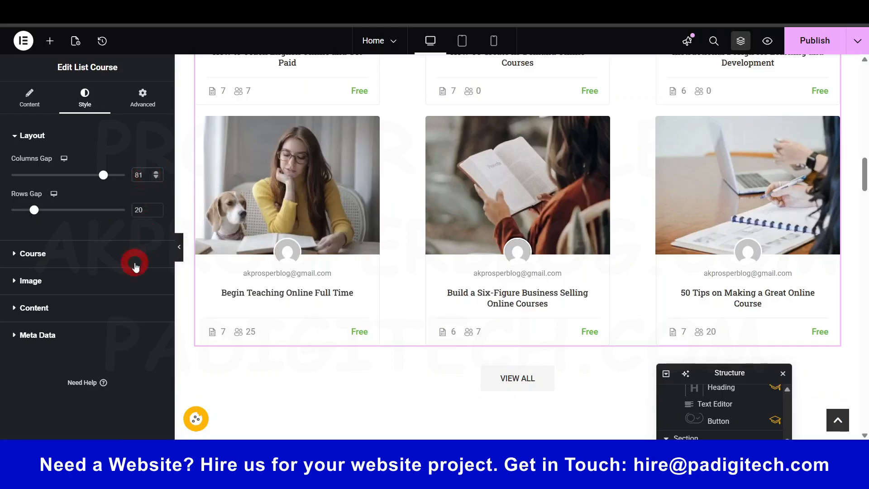
key("BackSpace")
key("BackSpace")
type("30")
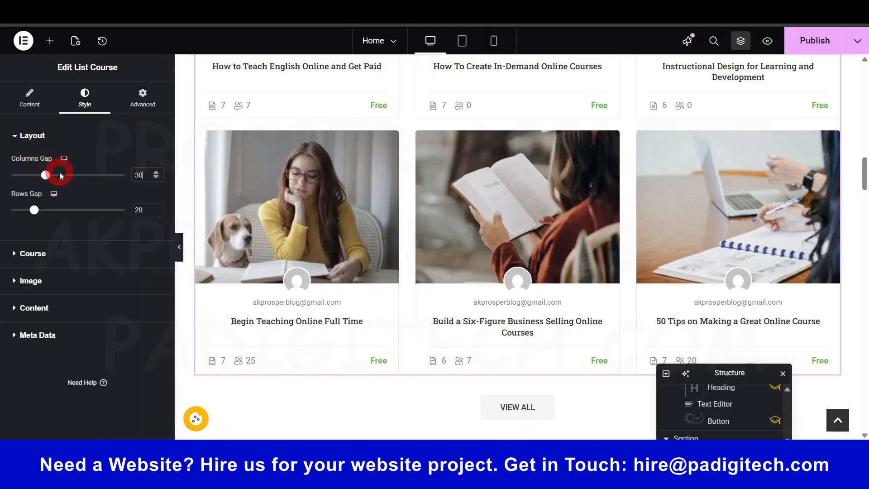
- Try a box shadow with a blur of 10 on the course cards in their normal state, and reset it to default
left_click(35, 253)
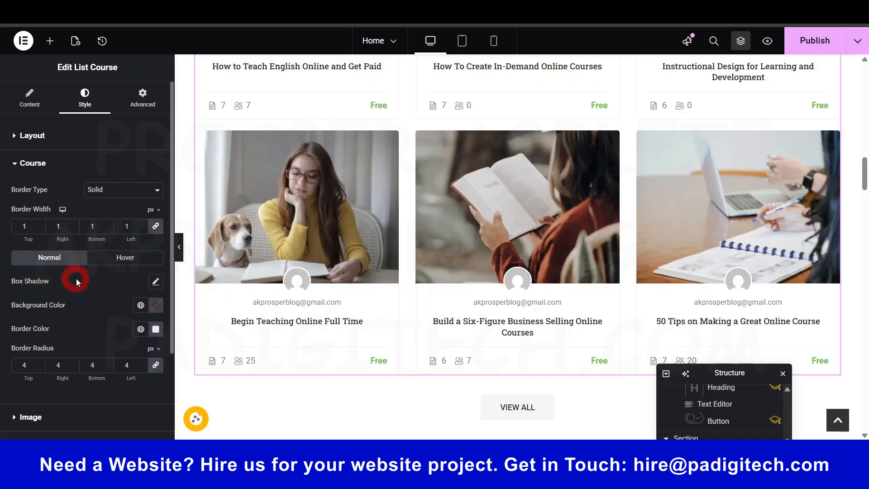
left_click(155, 283)
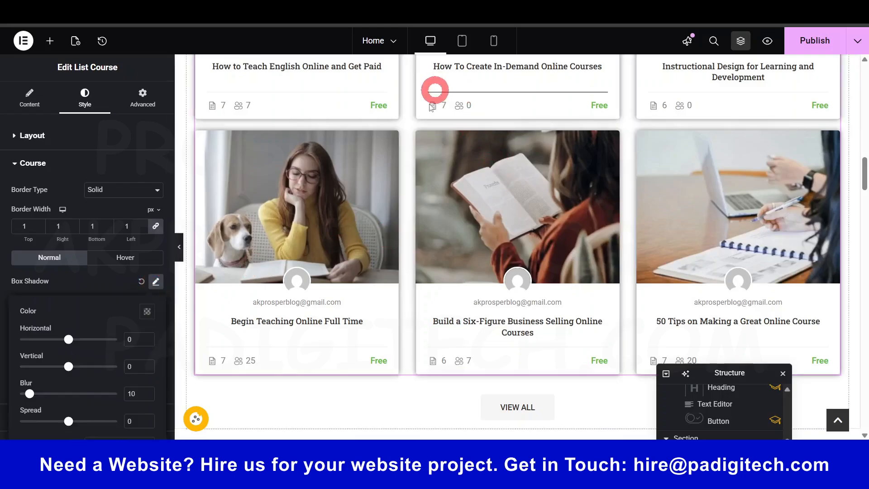
scroll(426, 176, "up", 3)
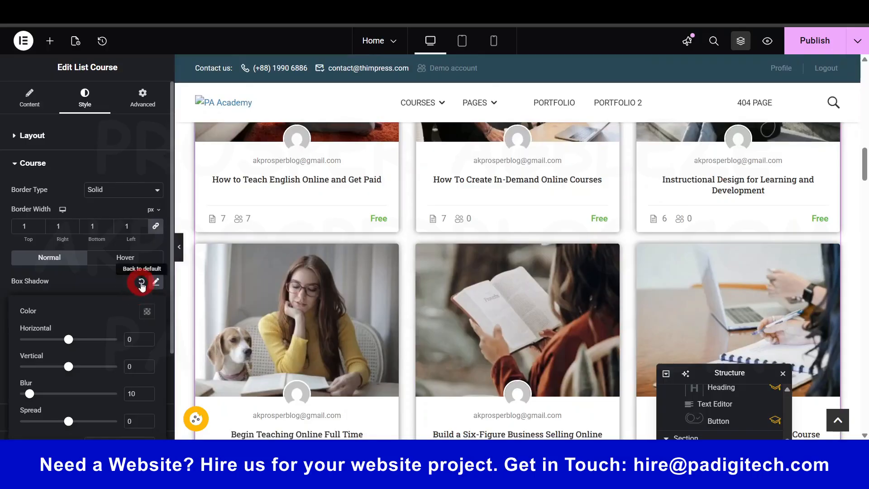
left_click(141, 283)
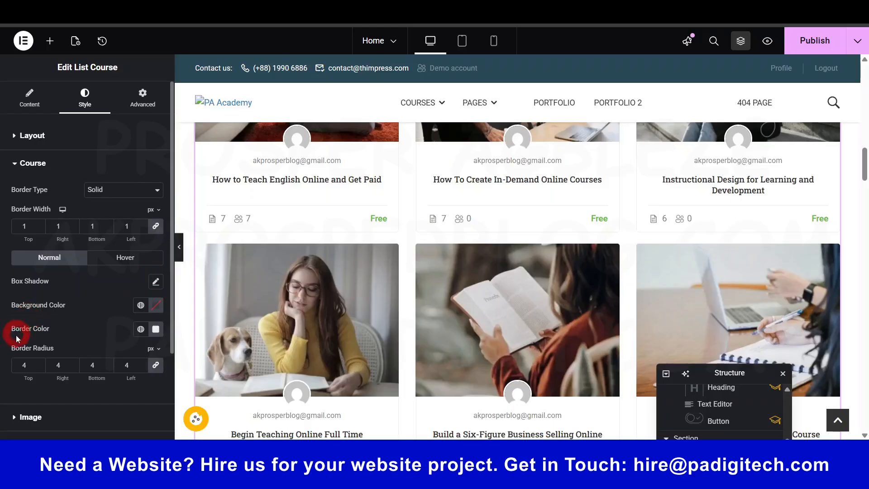
- Open the course list's image style settings
scroll(52, 346, "down", 3)
left_click(46, 303)
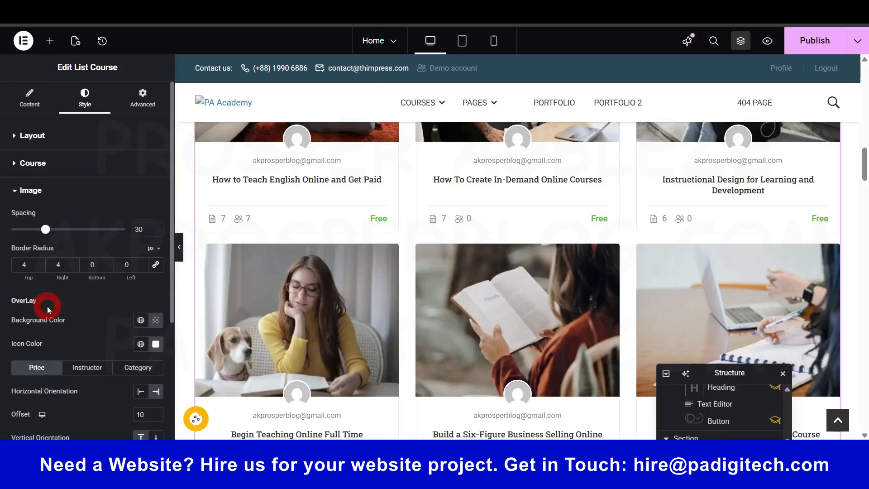
- Review the course list's image style options and open the settings of the View All button below it
scroll(313, 281, "down", 3)
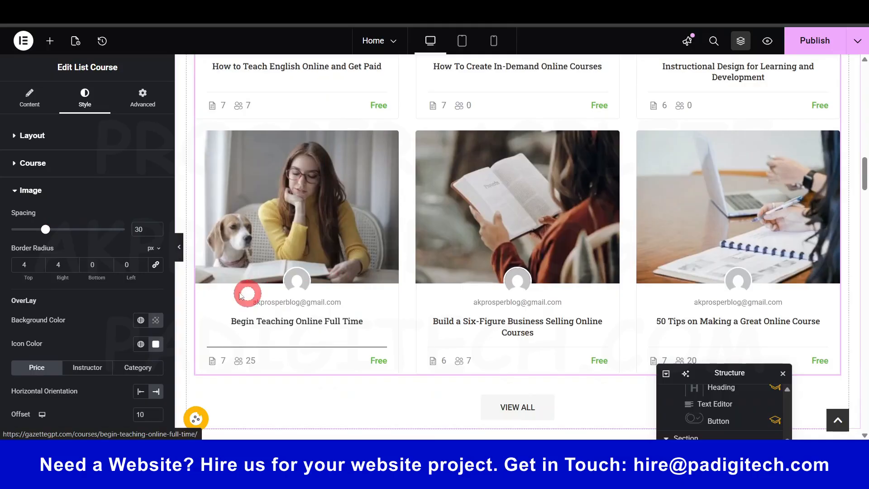
scroll(46, 307, "down", 4)
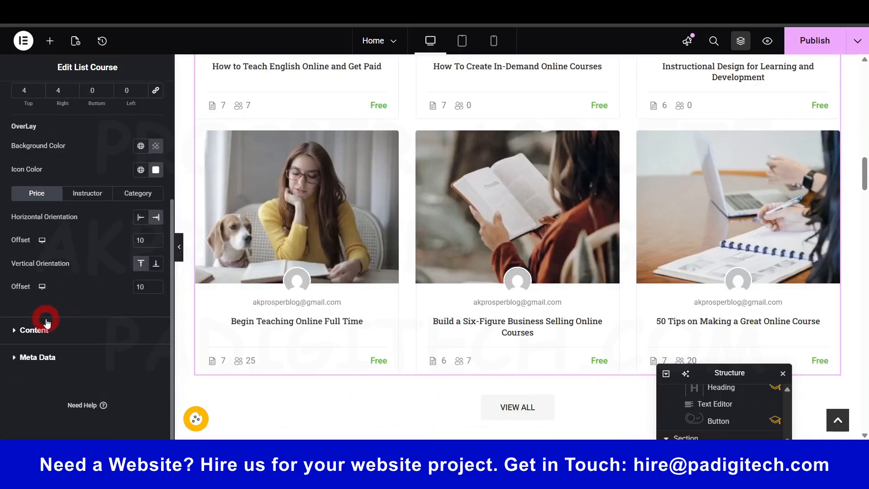
scroll(317, 285, "down", 3)
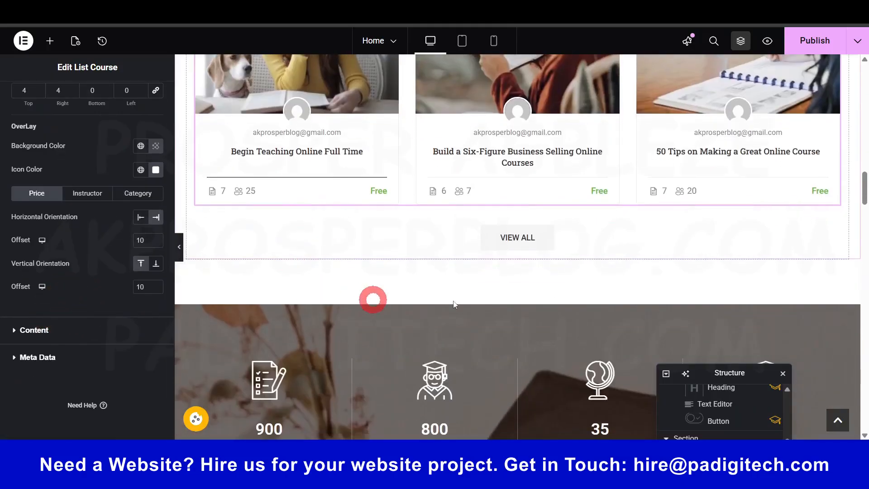
left_click(519, 242)
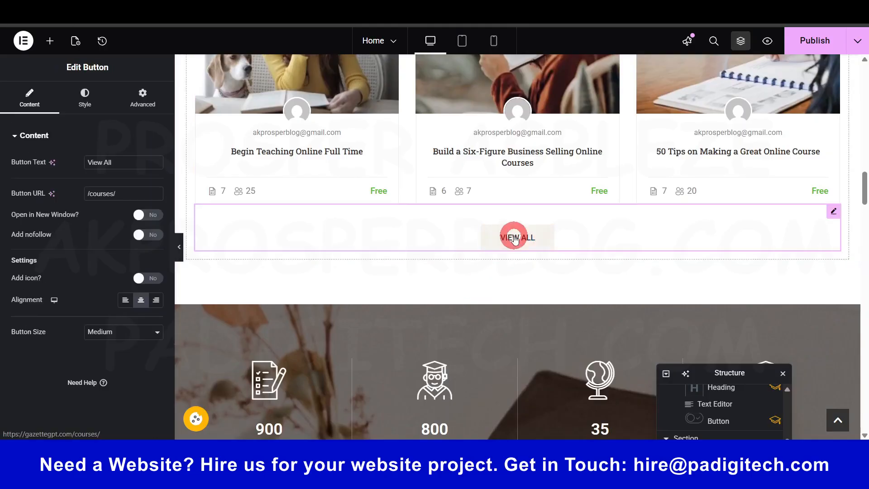
scroll(518, 243, "up", 15)
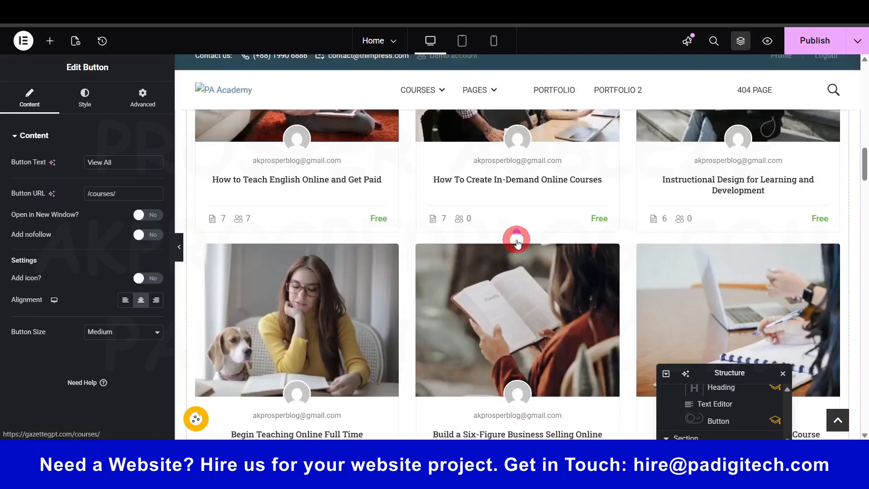
- Look over the home page's sections from the hero banner down to the Read. Listen. Watch. section
scroll(583, 382, "up", 5)
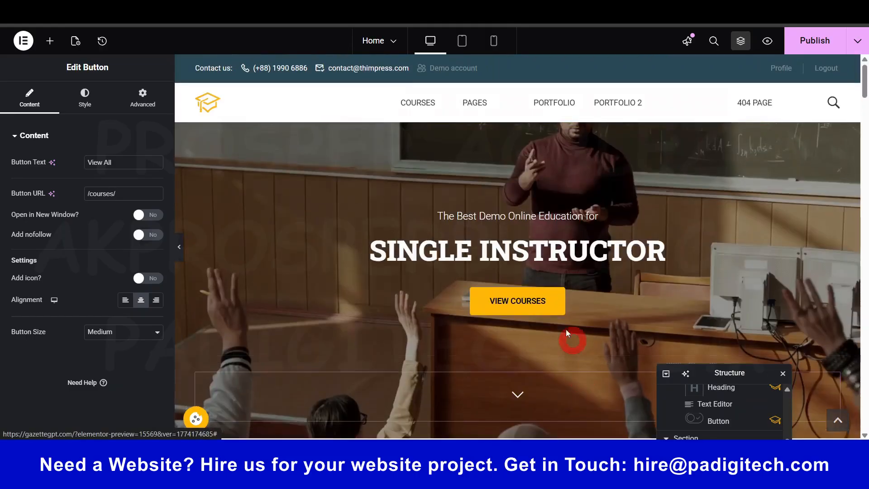
scroll(537, 311, "down", 15)
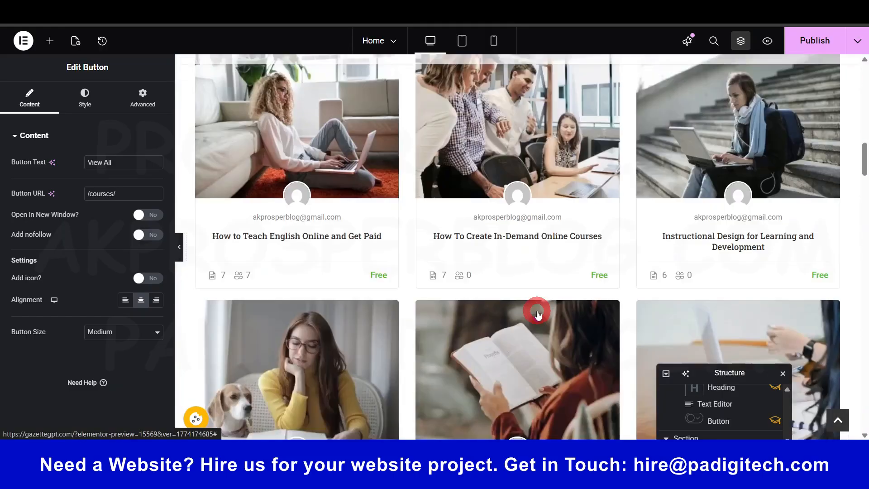
scroll(537, 312, "up", 5)
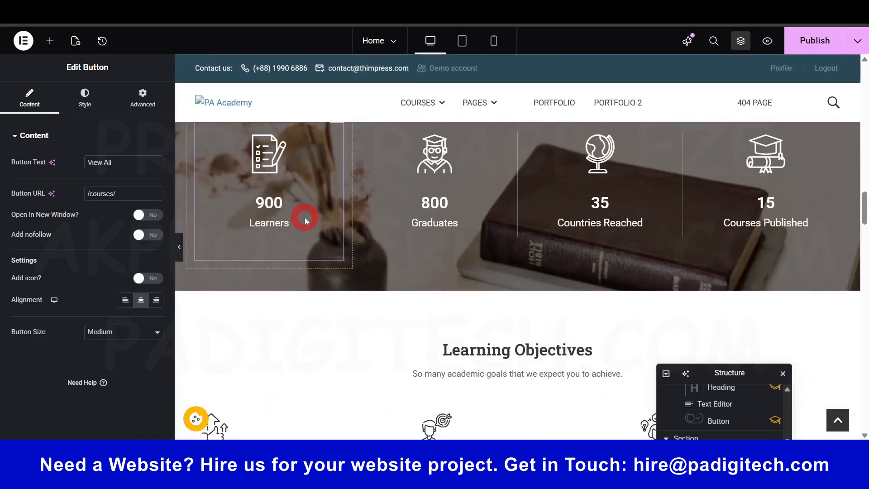
scroll(645, 207, "down", 3)
scroll(588, 298, "down", 2)
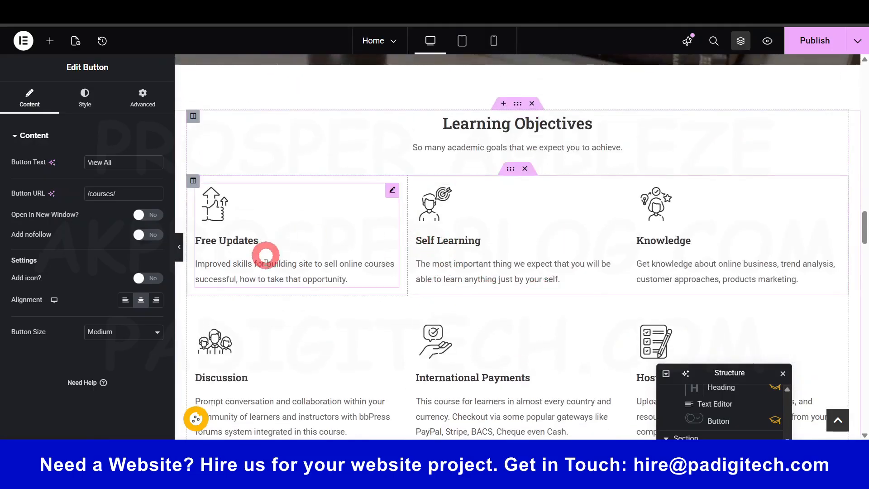
scroll(438, 282, "up", 1)
scroll(439, 282, "up", 2)
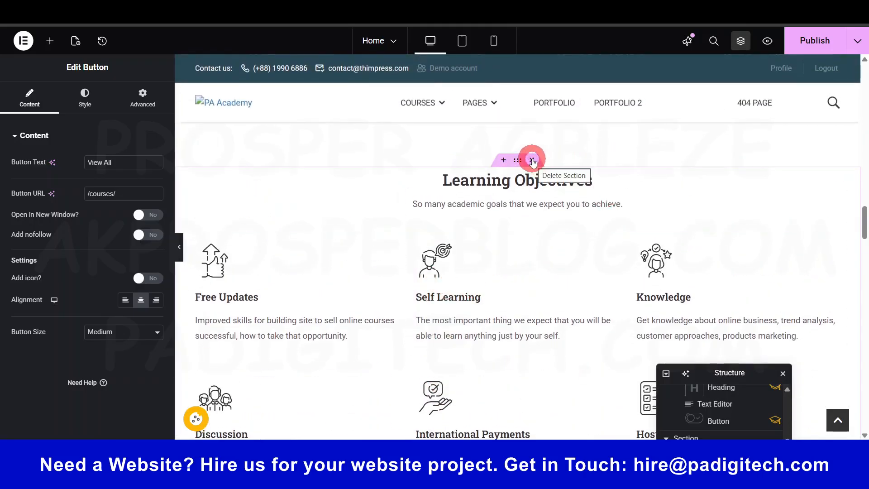
scroll(534, 258, "down", 18)
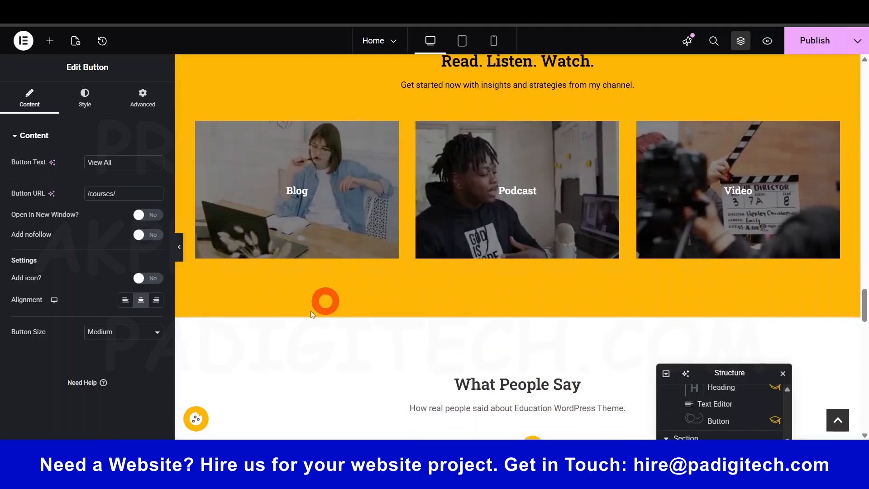
scroll(388, 243, "up", 4)
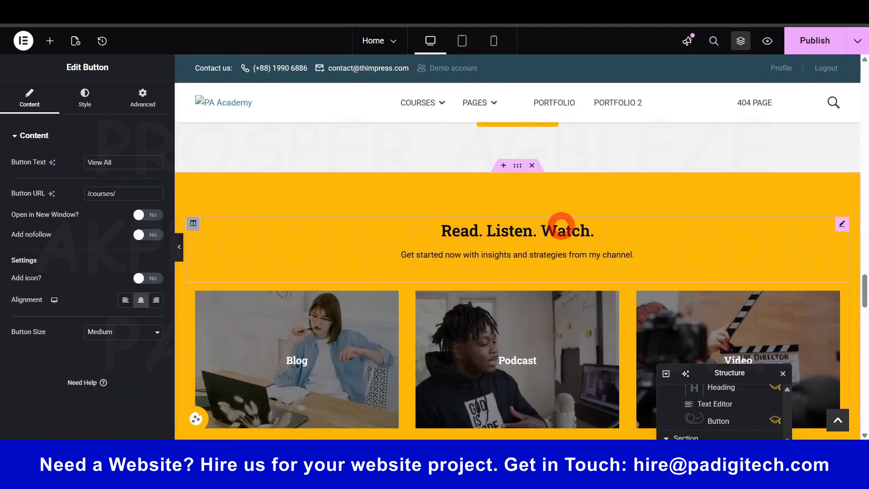
- Inspect the title, image and link settings of the Blog and Podcast image boxes
scroll(561, 225, "down", 3)
left_click(351, 235)
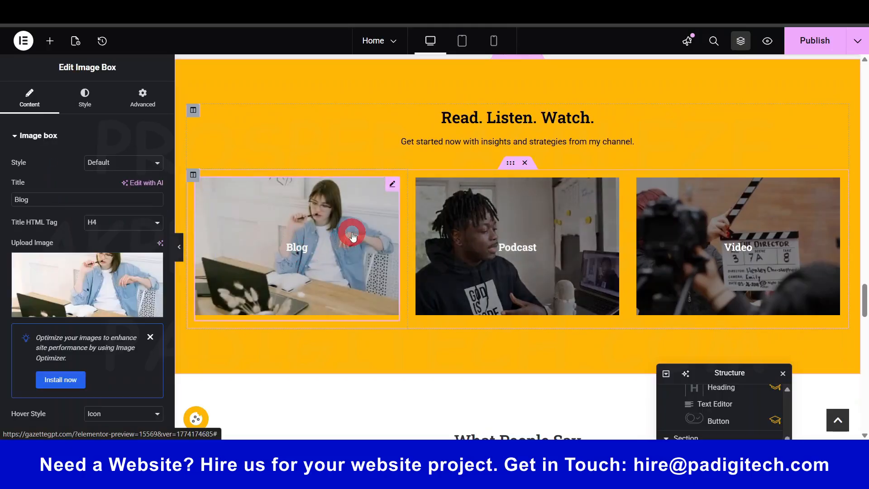
scroll(330, 251, "down", 3)
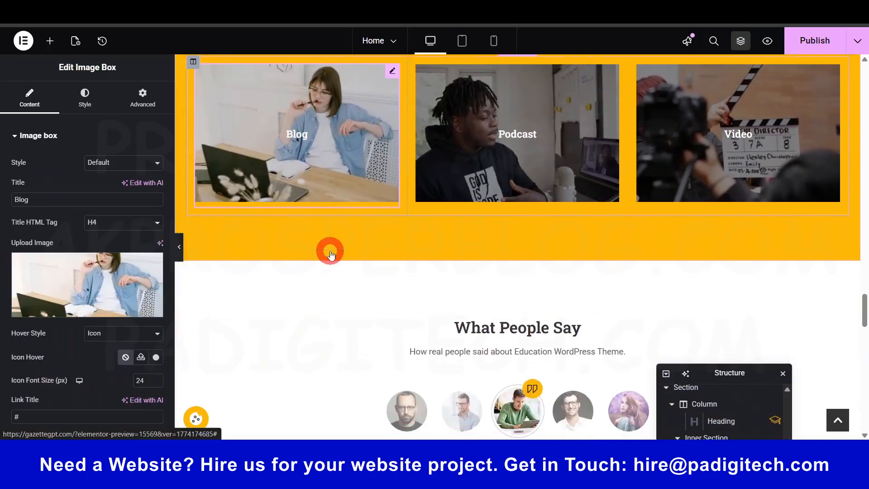
scroll(323, 189, "up", 2)
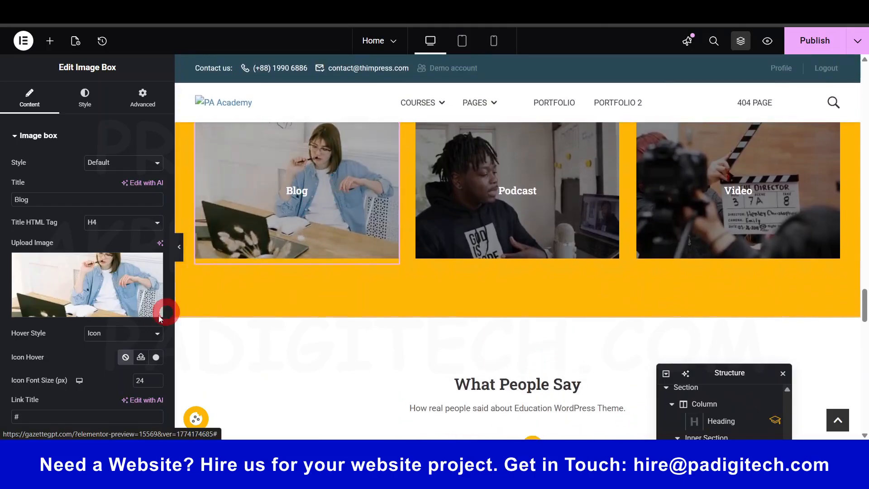
scroll(154, 322, "down", 1)
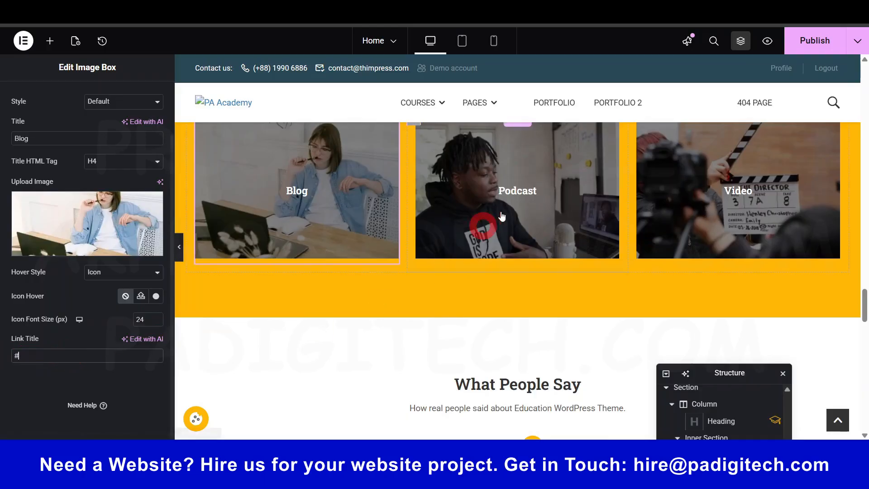
left_click(504, 210)
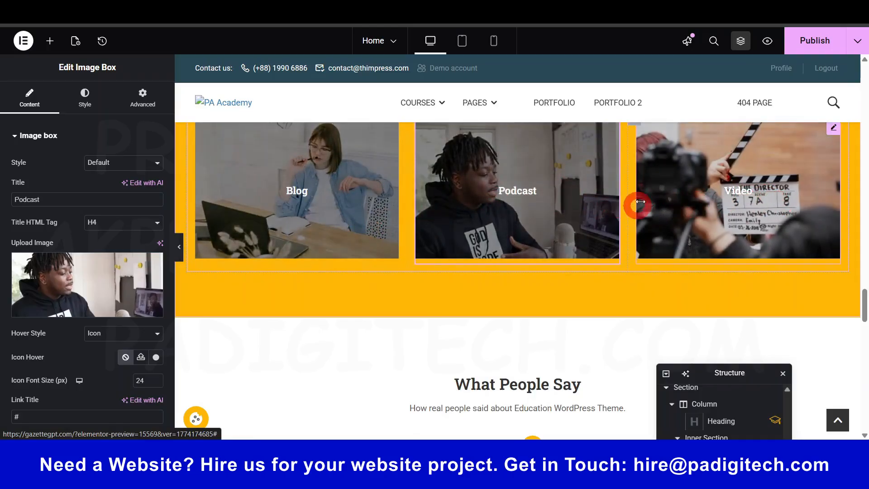
scroll(536, 233, "up", 1)
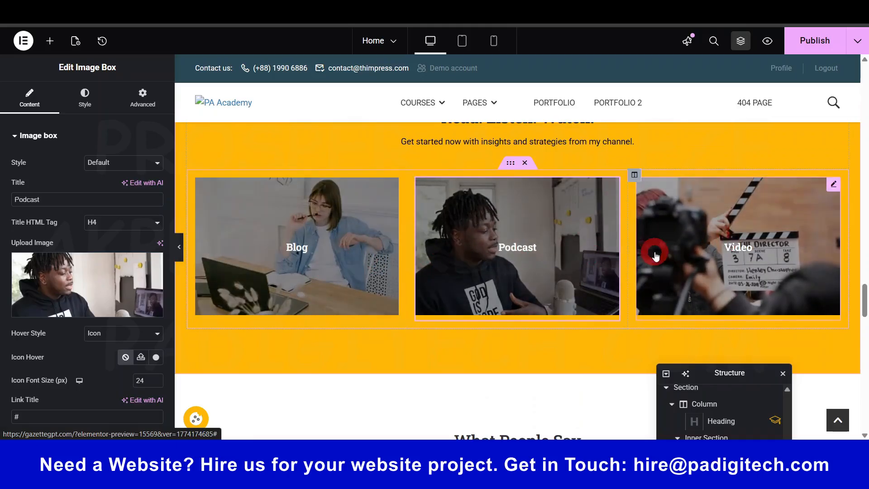
- Inspect the first testimonial's client name, position and review text in the What People Say widget
scroll(653, 248, "down", 6)
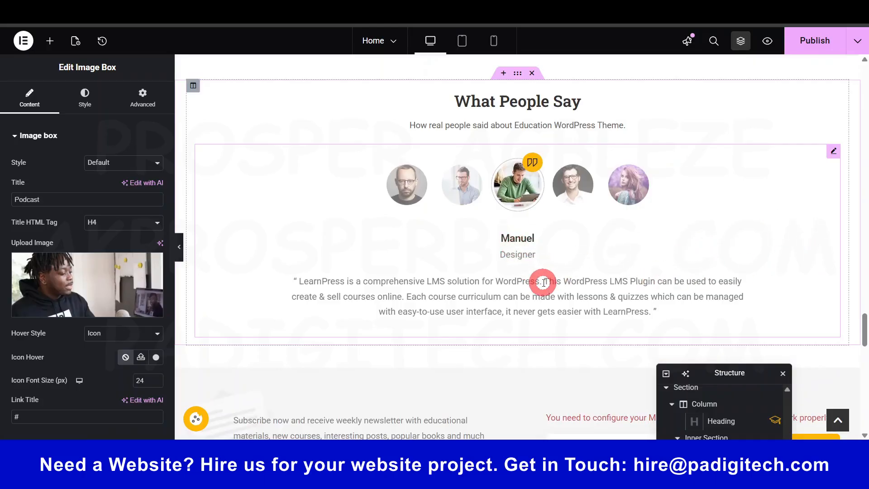
left_click(544, 282)
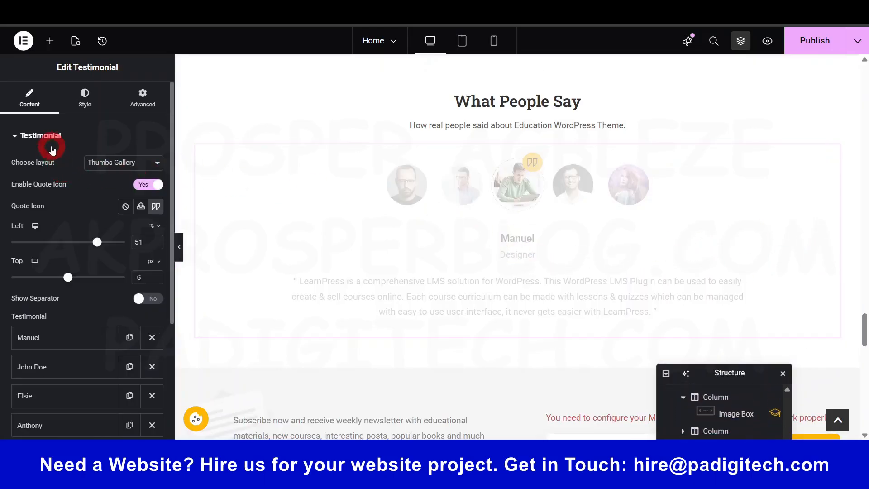
scroll(57, 192, "down", 3)
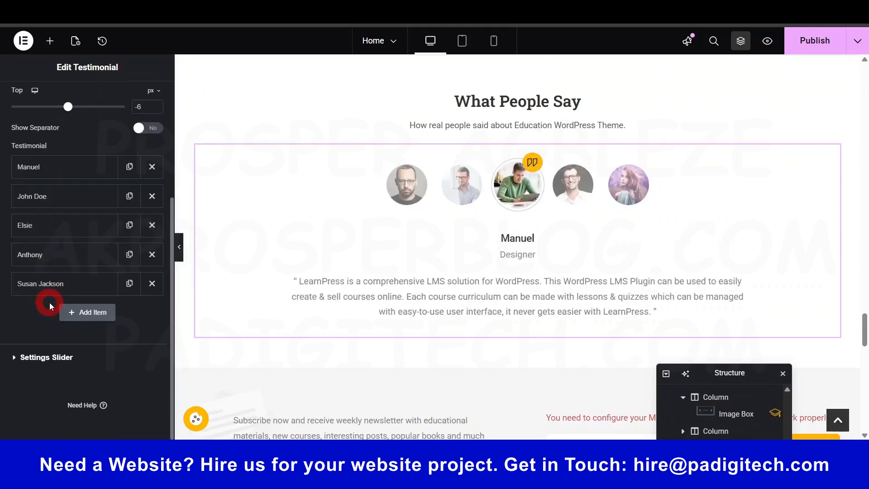
left_click(52, 227)
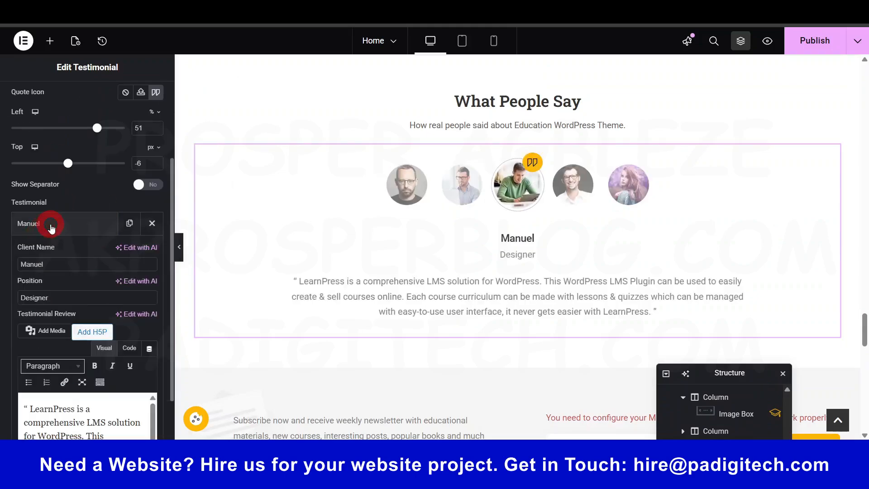
left_click(45, 264)
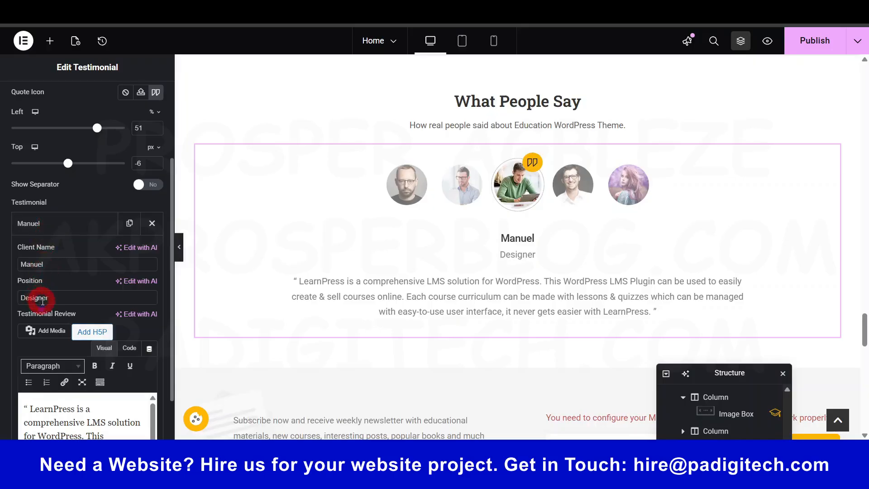
scroll(42, 300, "down", 3)
left_click(91, 322)
key("ctrl+a")
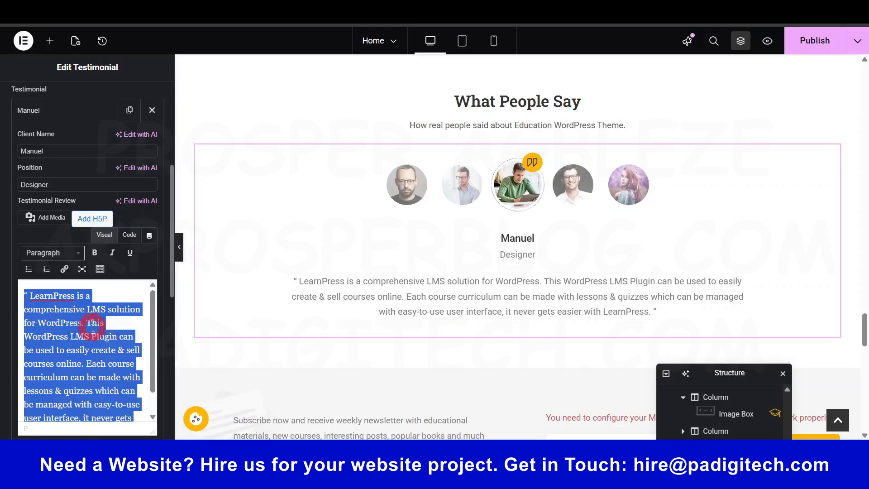
- Collapse the first testimonial and delete the last testimonial item from the What People Say widget
scroll(77, 272, "up", 2)
left_click(65, 170)
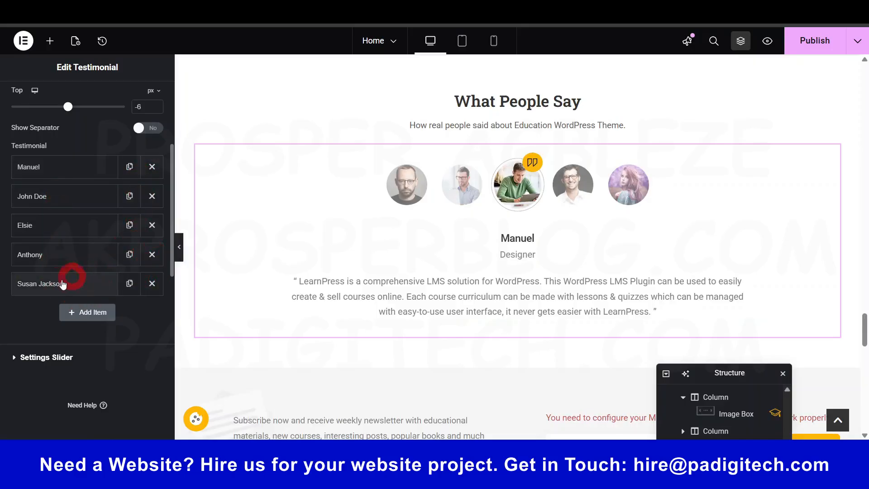
left_click(151, 283)
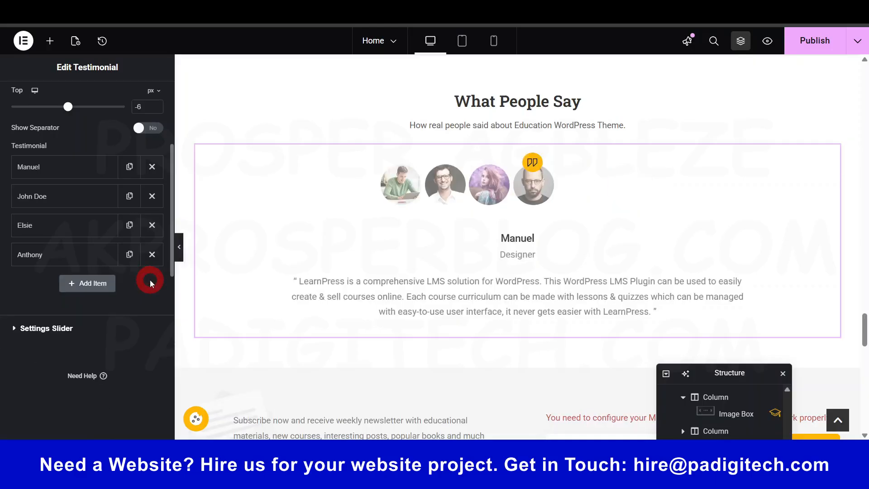
- Check the newsletter subscription section and open the MC4WP Mailchimp API settings in the WordPress admin
scroll(456, 268, "down", 6)
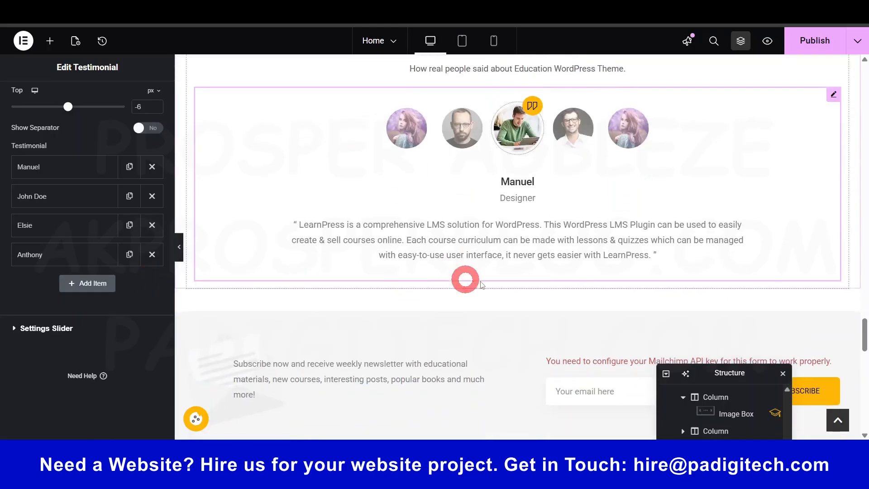
scroll(362, 271, "up", 3)
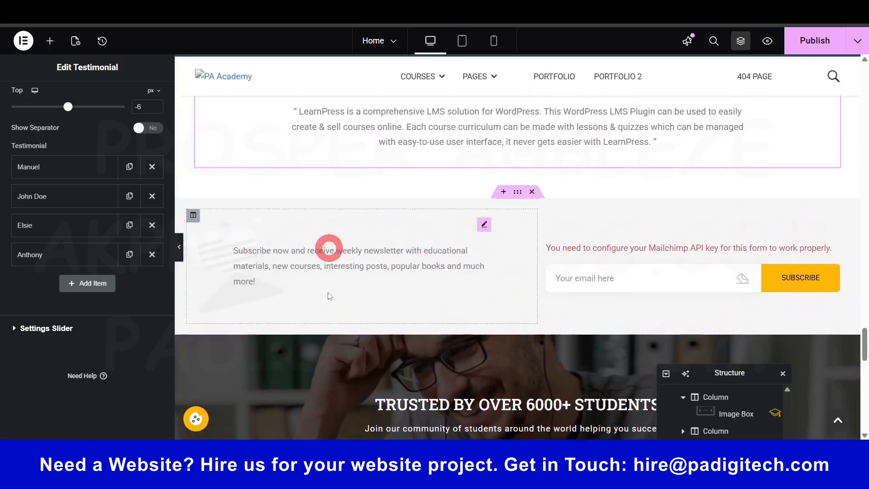
left_click(414, 270)
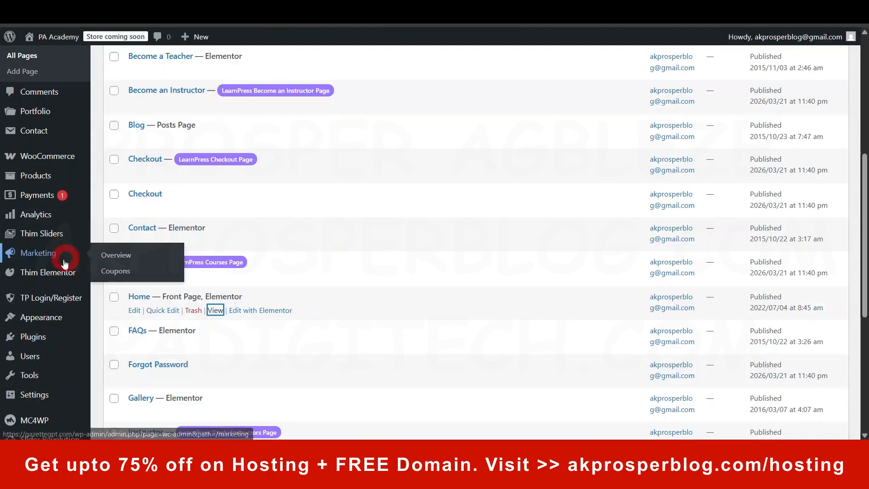
scroll(54, 343, "down", 2)
left_click(29, 323)
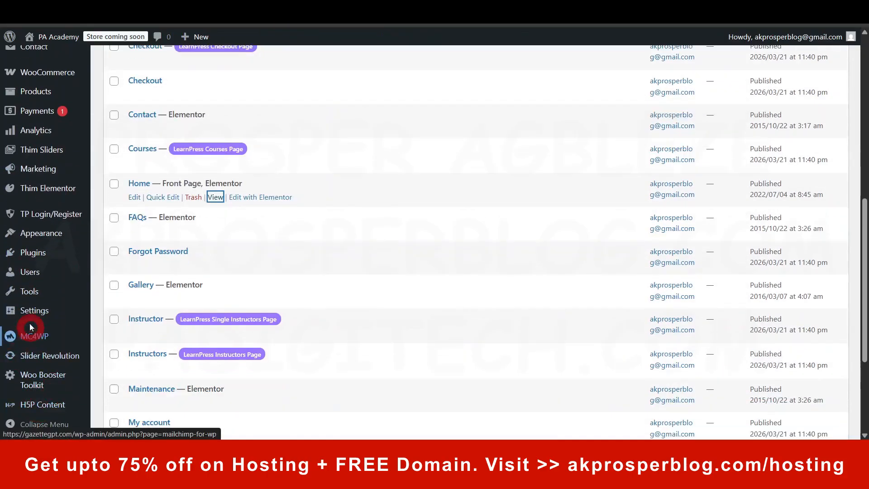
left_click(38, 343)
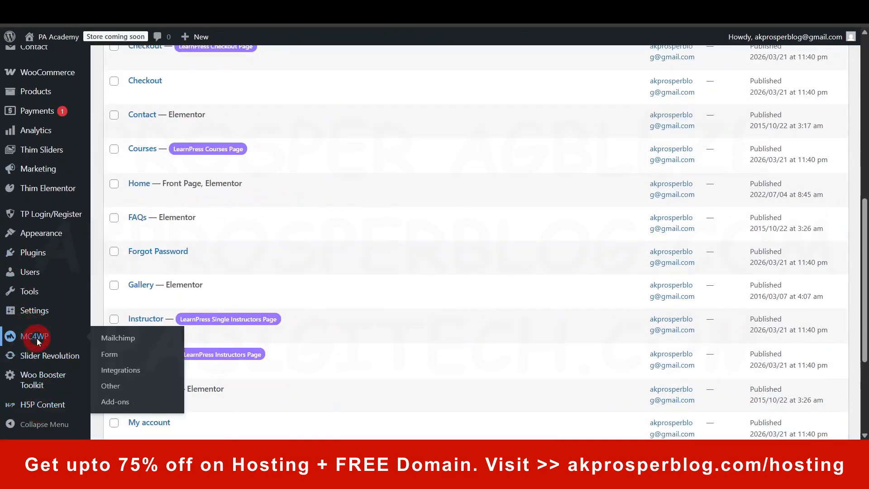
left_click(295, 146)
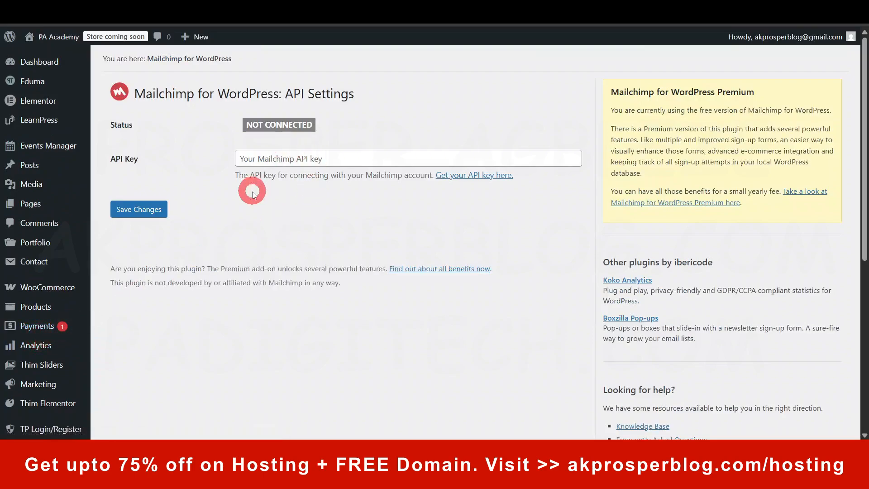
- Open the MC4WP default sign-up form and view its form fields
scroll(46, 387, "down", 3)
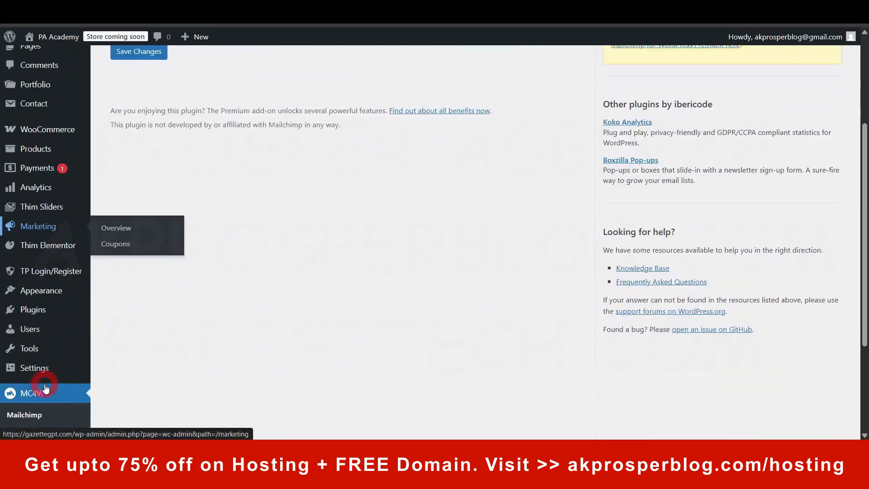
scroll(33, 390, "down", 3)
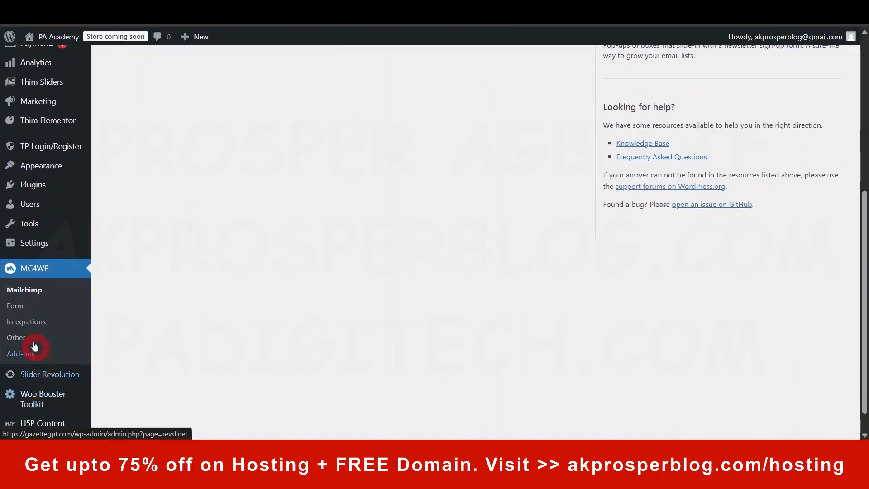
left_click(22, 305)
left_click(189, 291)
left_click(423, 236)
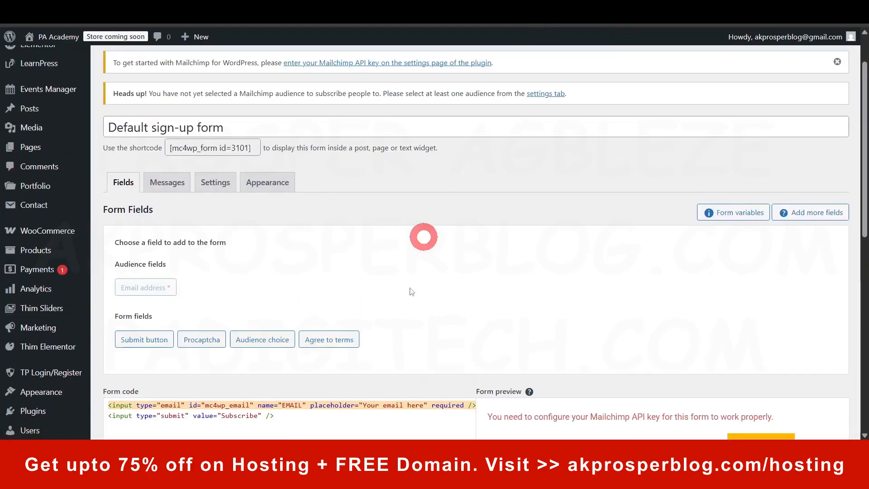
- Switch back to the Elementor editor and inspect the newsletter section's subscribe text and its MC4WP form shortcode
scroll(411, 292, "down", 3)
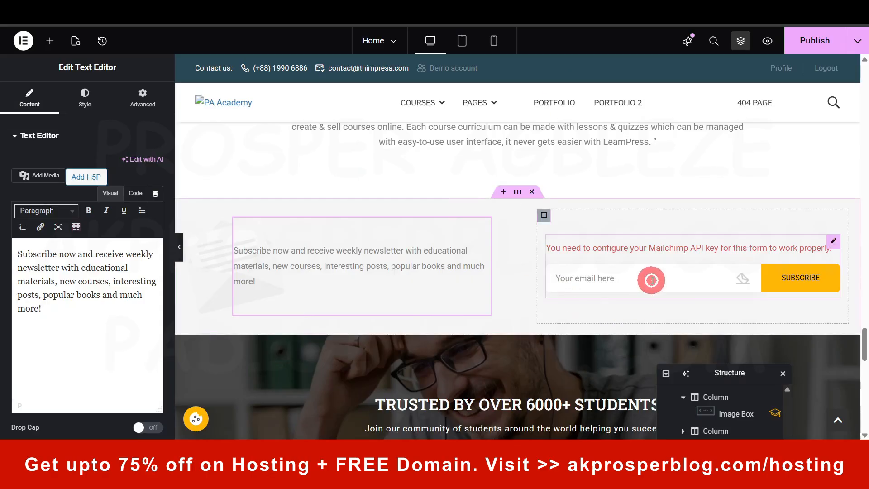
left_click(635, 270)
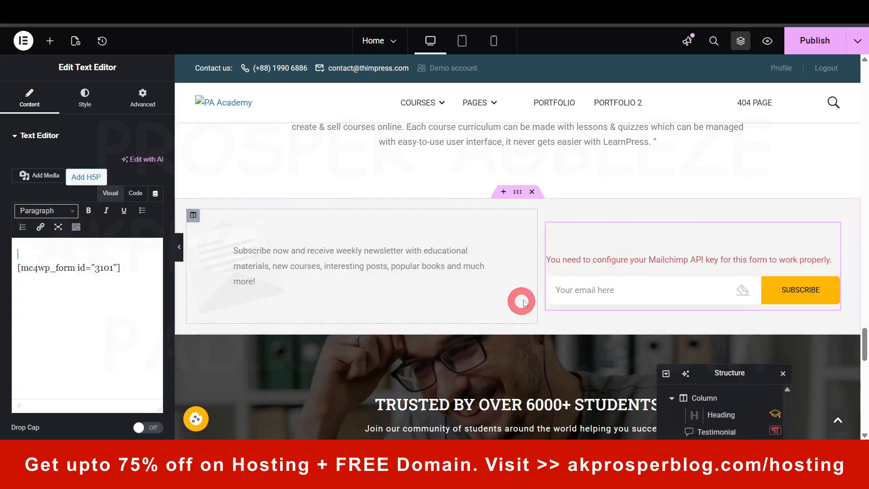
left_click(446, 264)
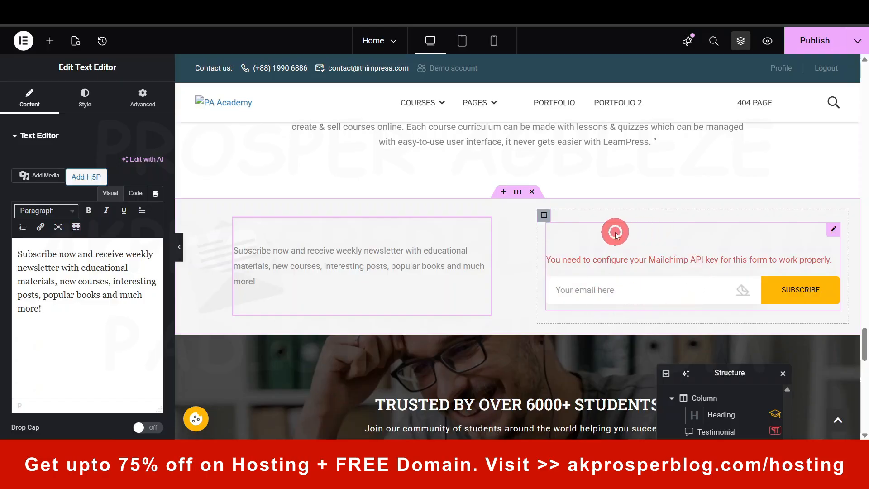
left_click(615, 232)
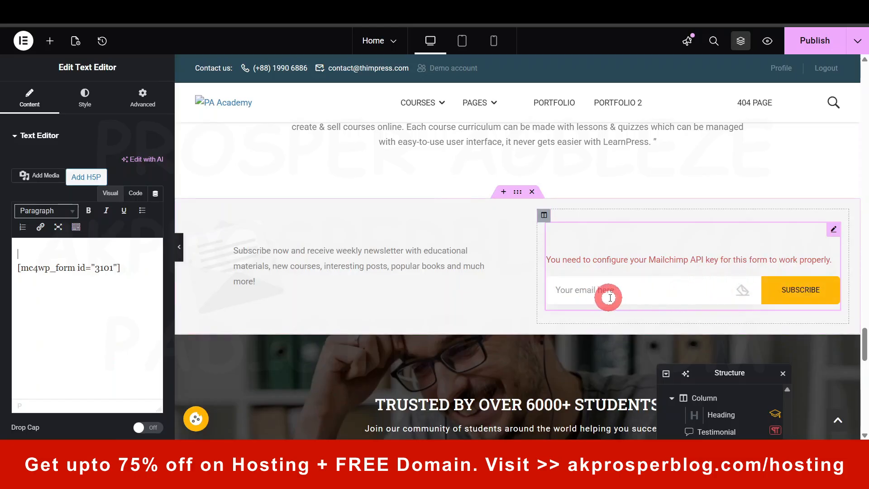
scroll(444, 328, "down", 1)
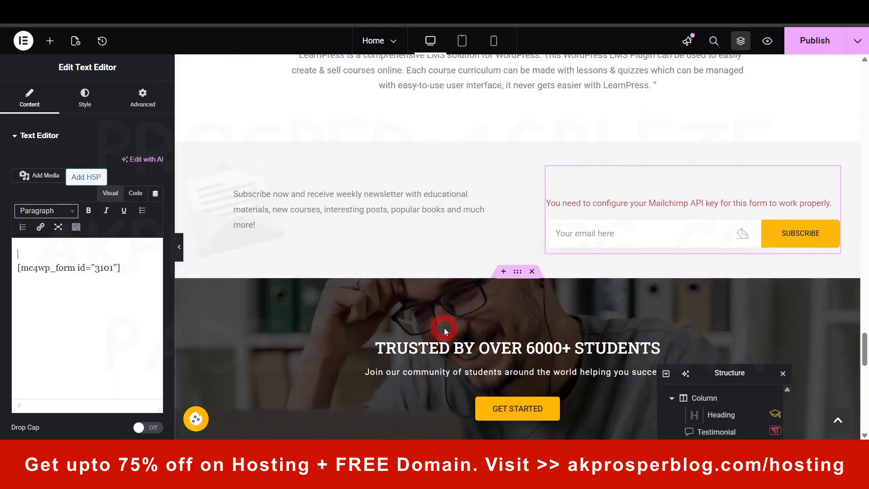
scroll(444, 327, "up", 1)
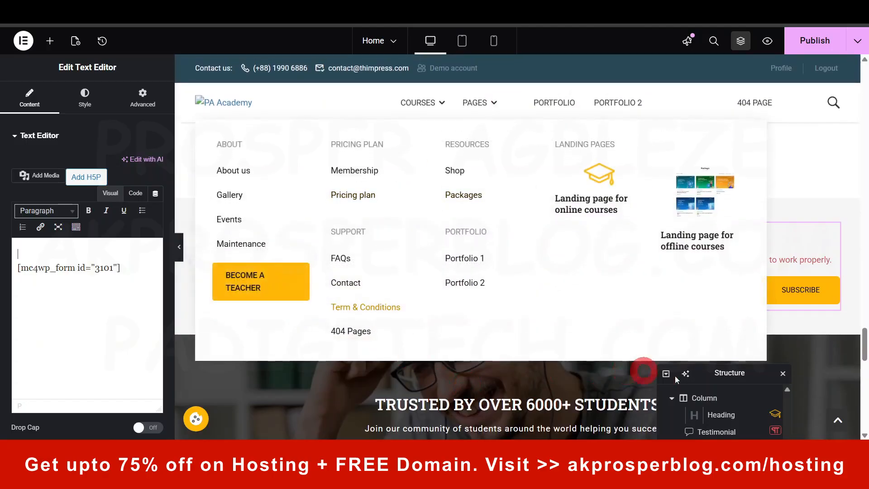
scroll(437, 324, "down", 4)
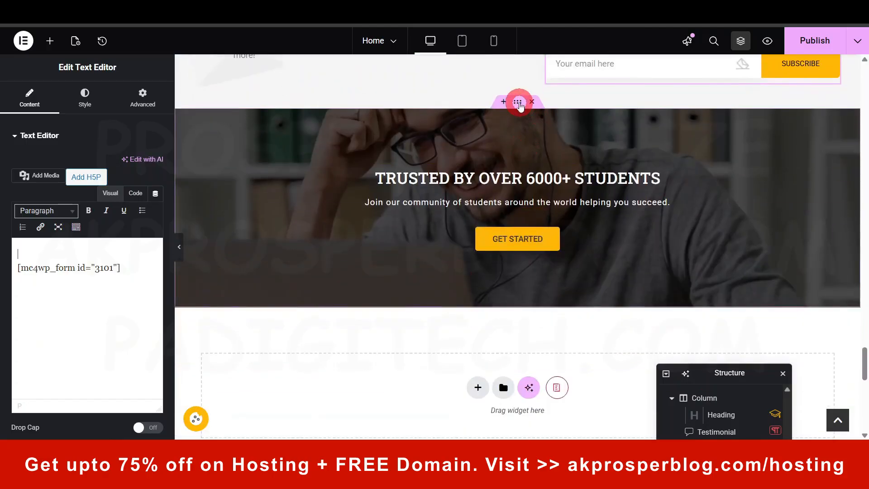
- Inspect the title and subtitle of the heading in the Trusted by over 6000+ students section
left_click(517, 102)
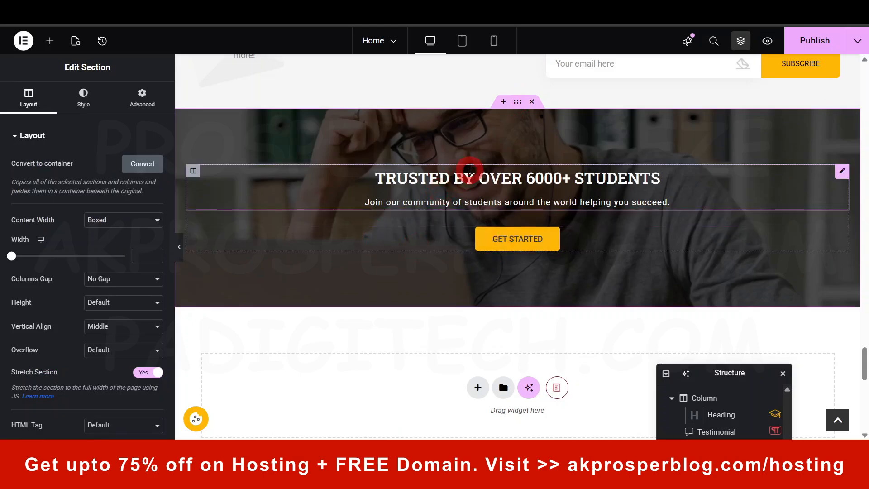
left_click(471, 170)
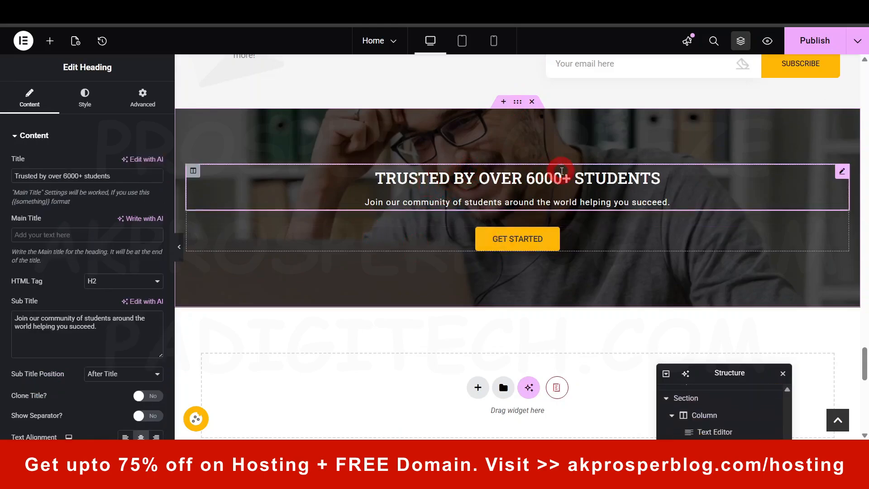
left_click(65, 175)
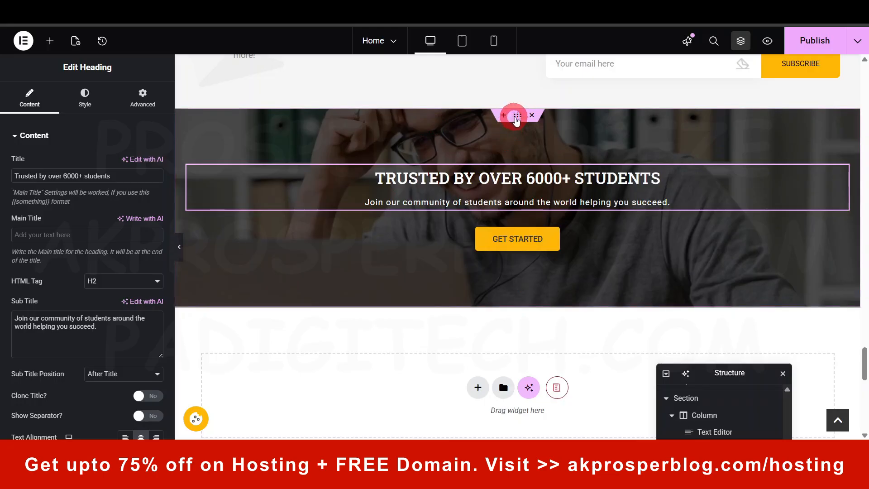
- Review the Trusted by over 6000+ students section's layout and background image settings, dismissing the licence reminder
left_click(517, 117)
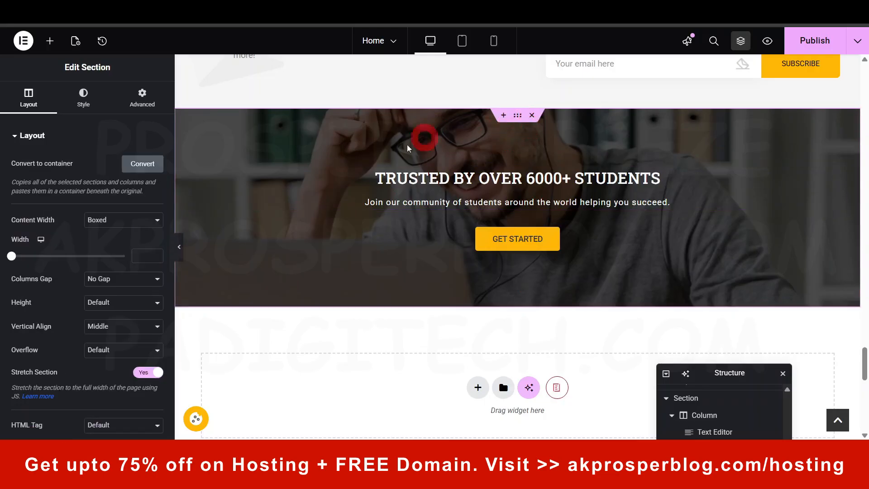
left_click(28, 96)
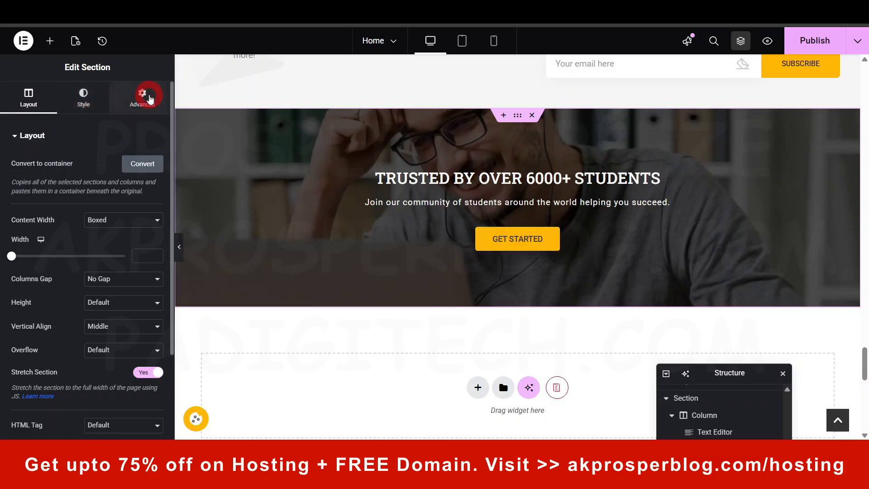
scroll(110, 332, "down", 2)
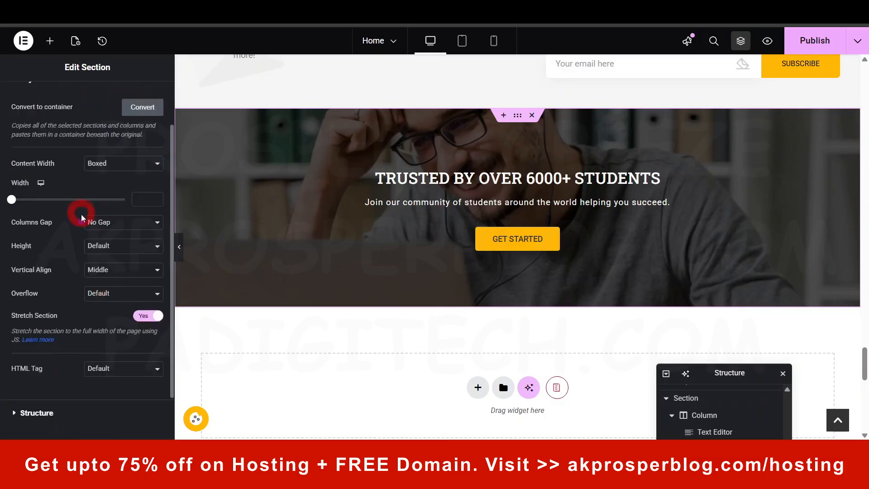
scroll(78, 213, "up", 2)
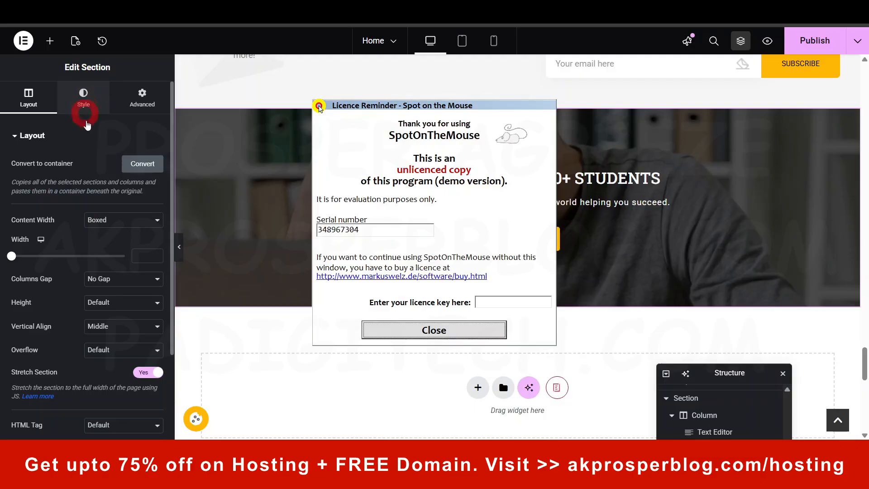
left_click(84, 108)
left_click(439, 333)
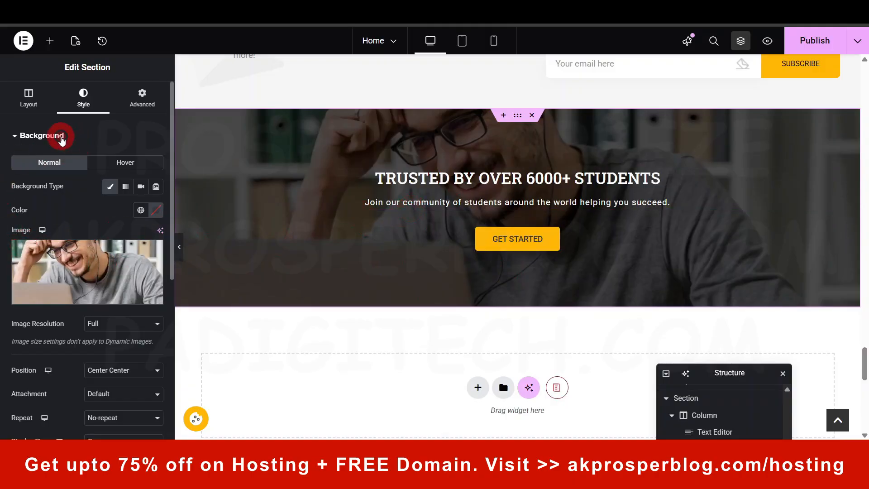
left_click(62, 138)
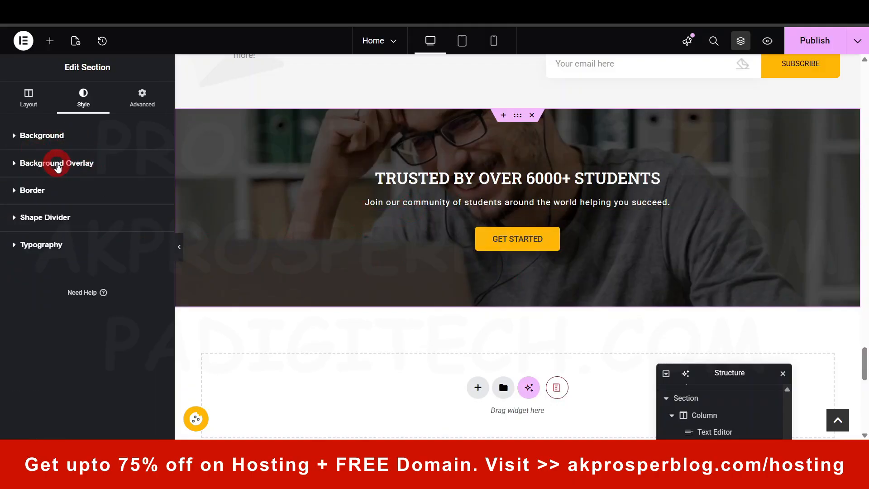
- Try a background overlay opacity of 0.2 on the students section, finally setting it to 0.65
left_click(58, 166)
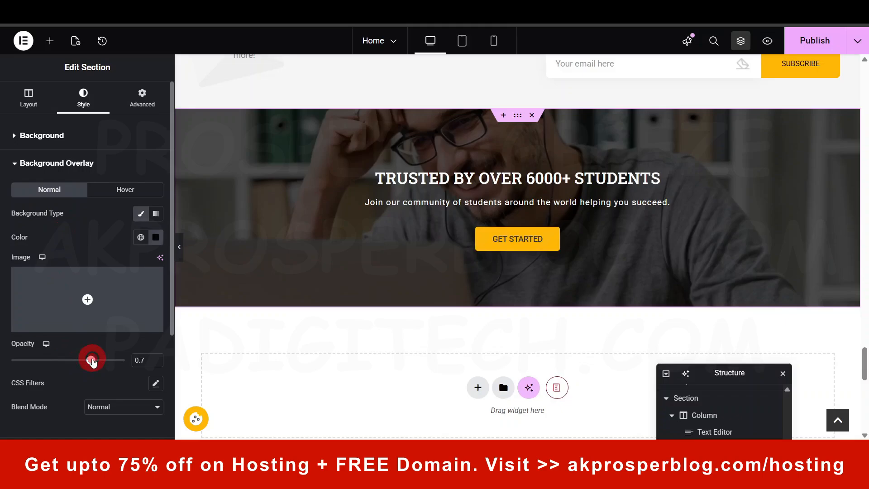
left_click_drag(90, 361, 36, 369)
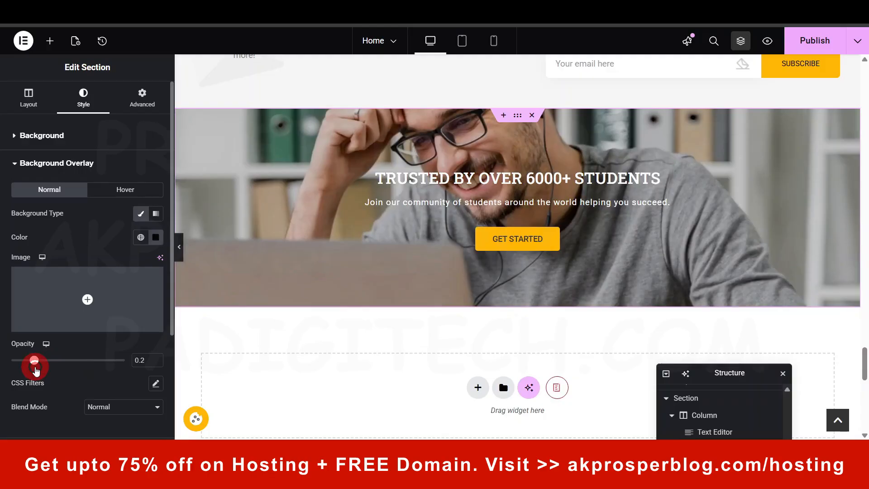
left_click_drag(36, 370, 85, 375)
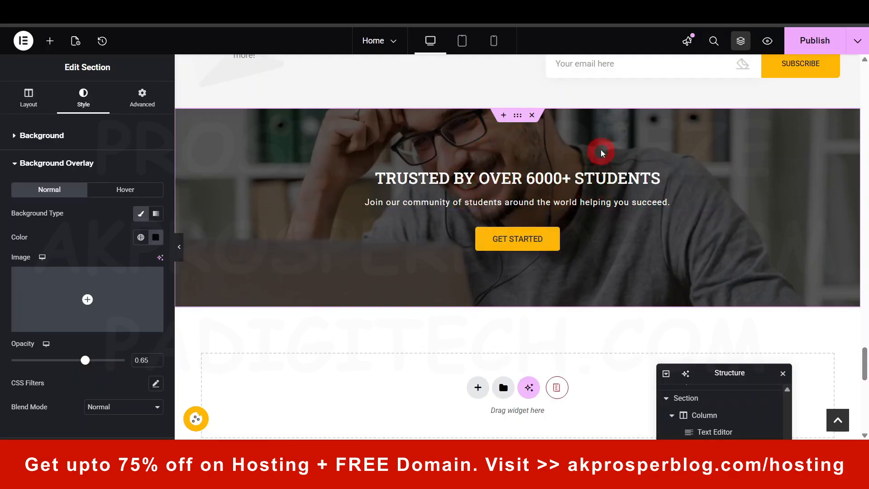
- Look over the end of the home page down to the footer and go back up to its top
scroll(593, 242, "down", 4)
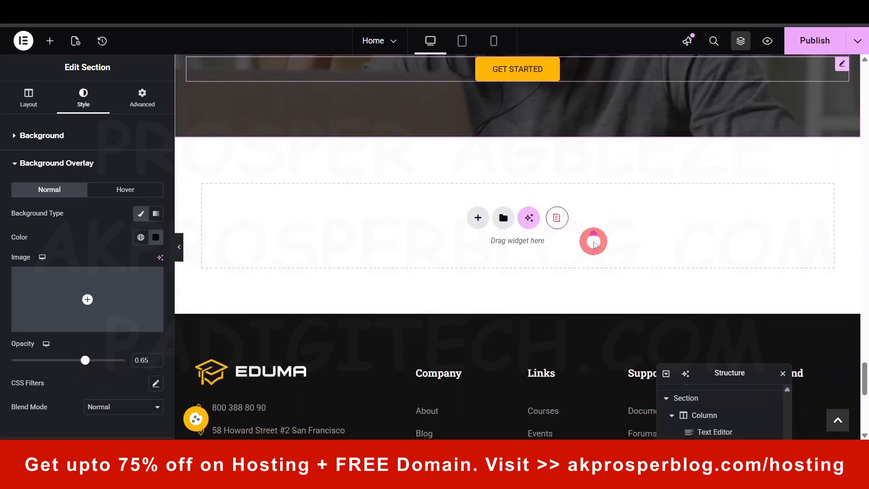
scroll(593, 240, "up", 10)
scroll(593, 242, "up", 8)
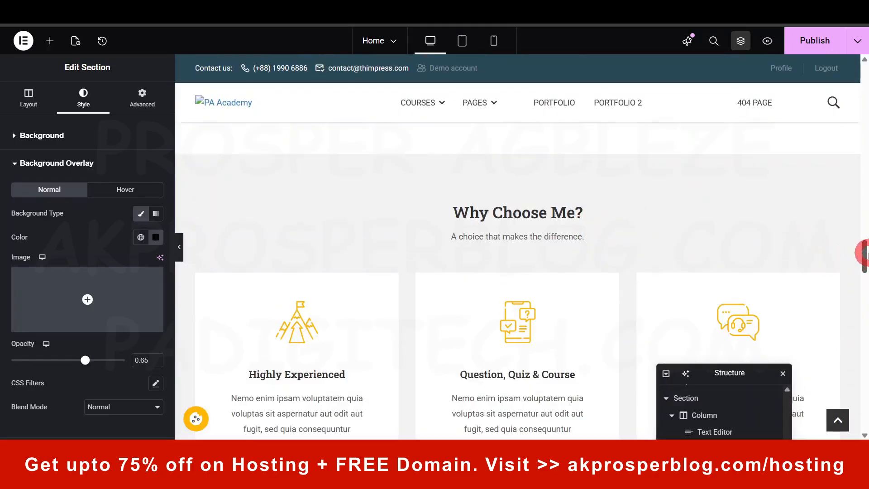
left_click_drag(862, 256, 864, 90)
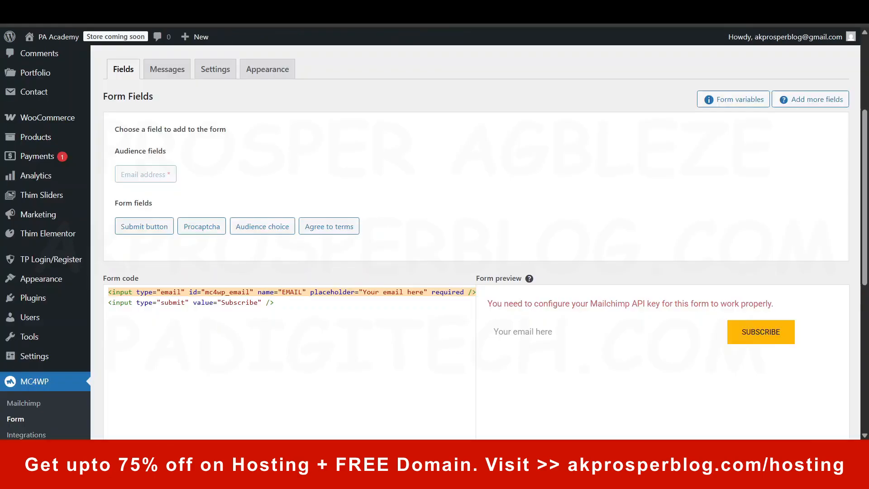
- Switch to the WordPress admin and open the list of all site pages
left_click(111, 167)
left_click(48, 221)
scroll(48, 224, "up", 3)
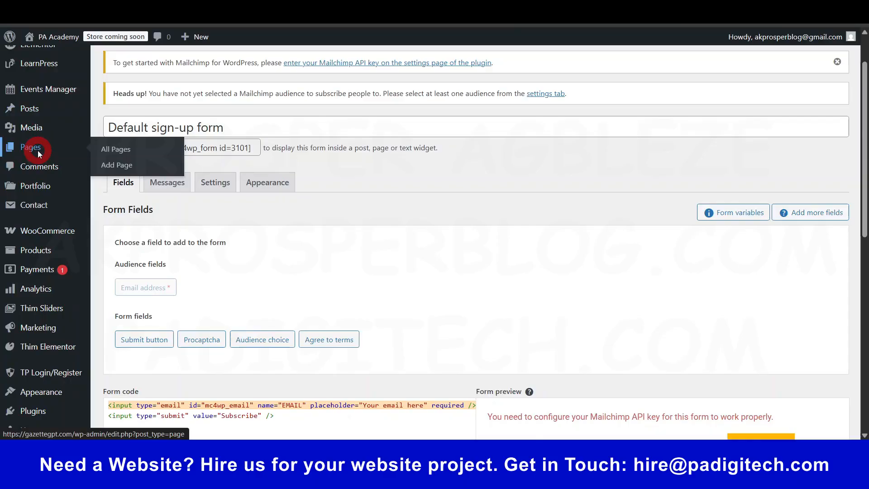
left_click(38, 154)
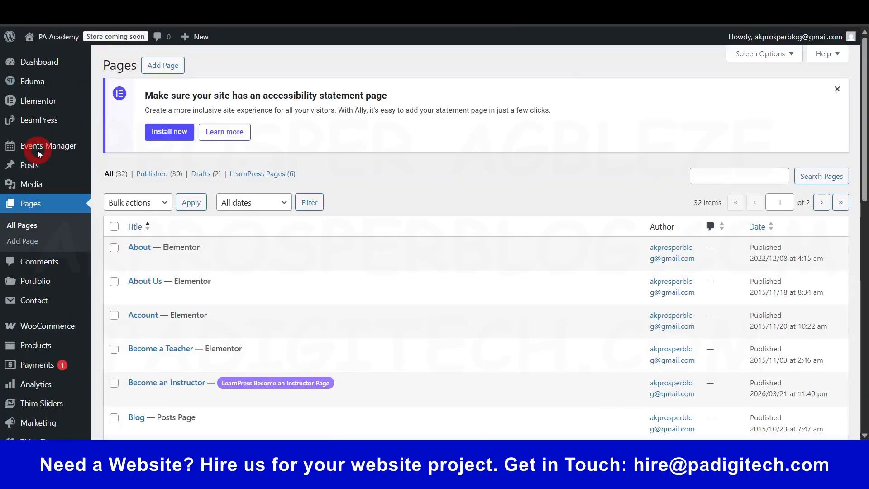
- Open the Forgot Password and My account pages for editing and inspect the shortcodes they contain
scroll(443, 332, "down", 1)
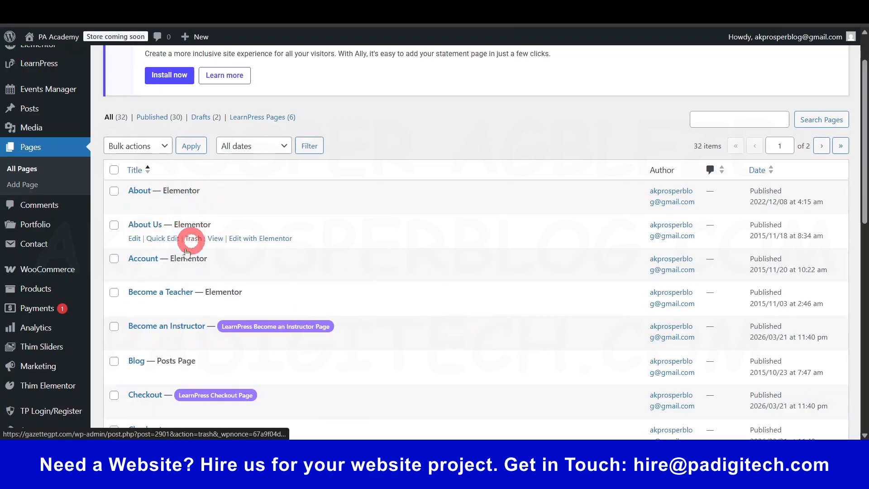
scroll(229, 291, "down", 5)
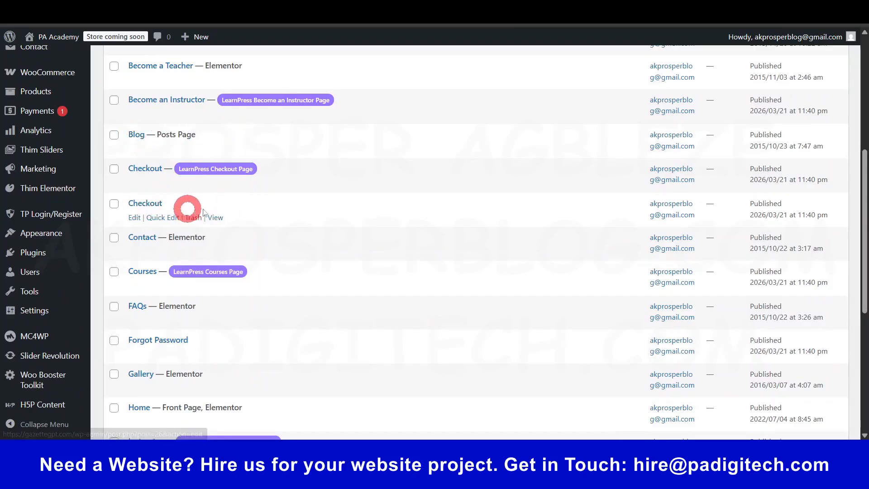
scroll(316, 260, "down", 3)
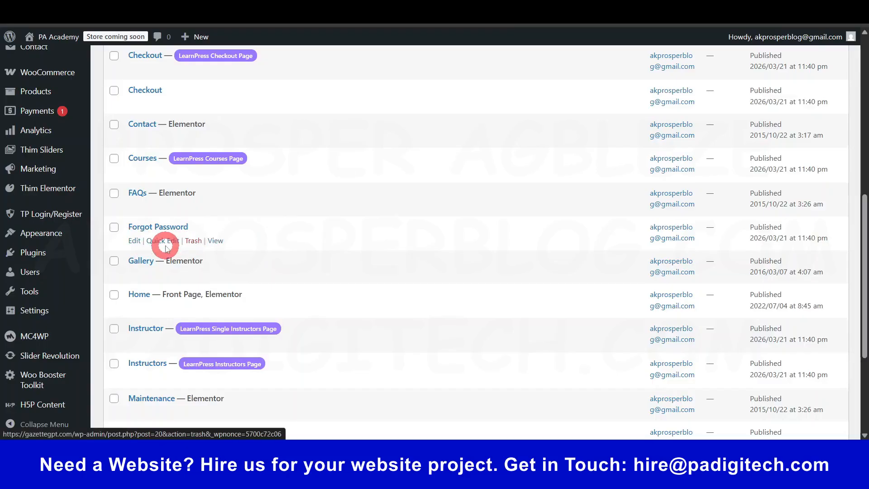
left_click(135, 240, "ctrl")
scroll(281, 253, "down", 4)
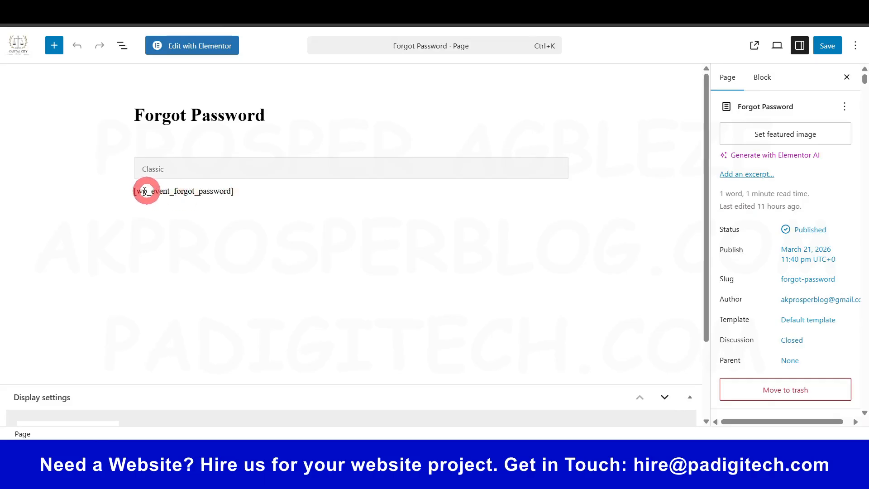
left_click_drag(136, 193, 211, 192)
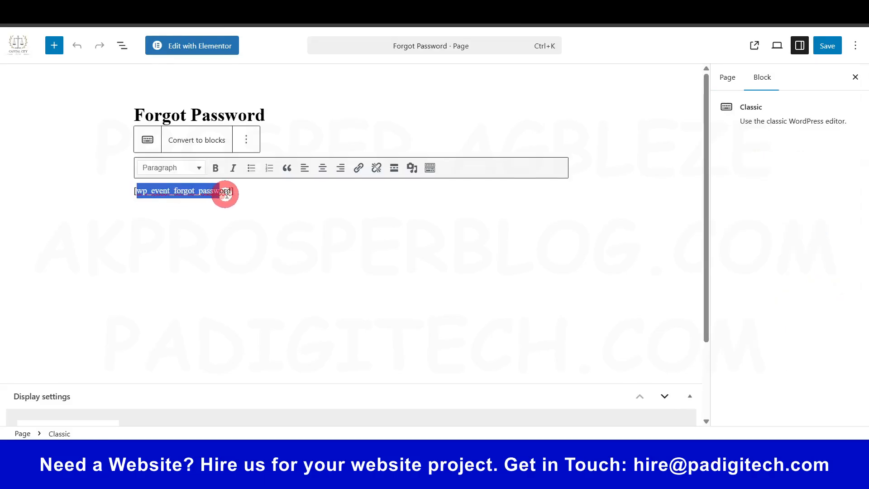
left_click(230, 192)
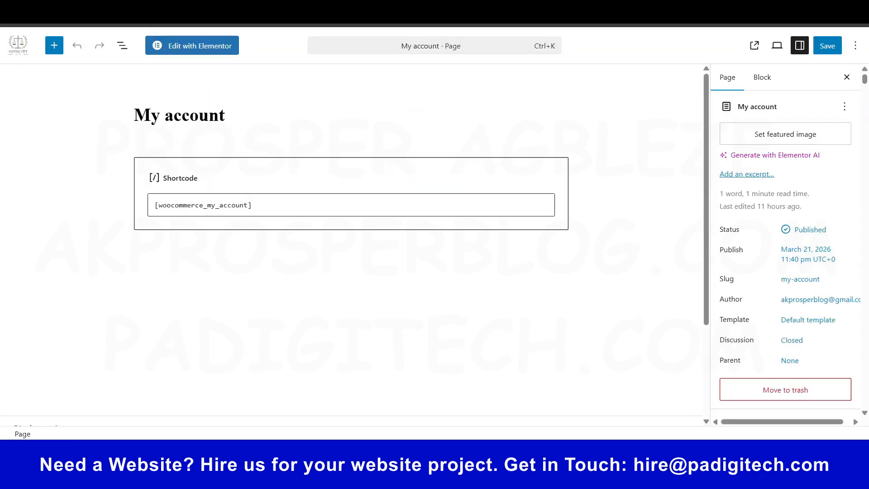
left_click(344, 248)
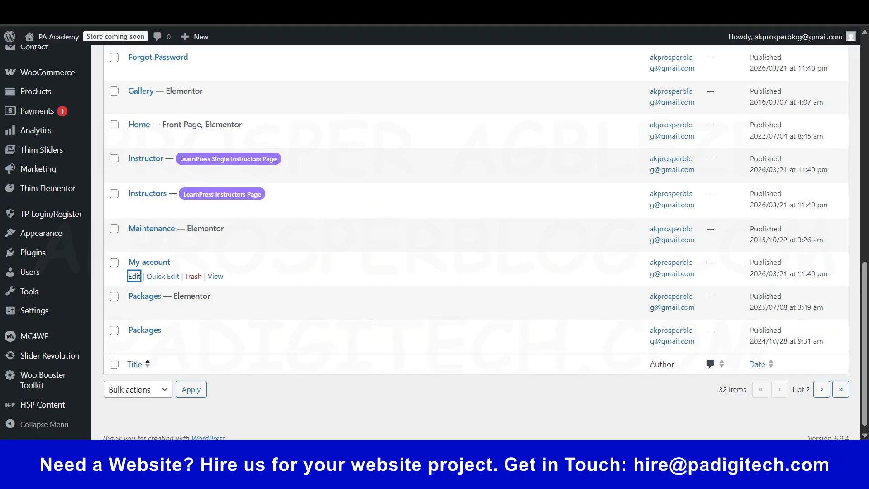
- Return to the list of all pages and create a new blank page
scroll(234, 353, "up", 3)
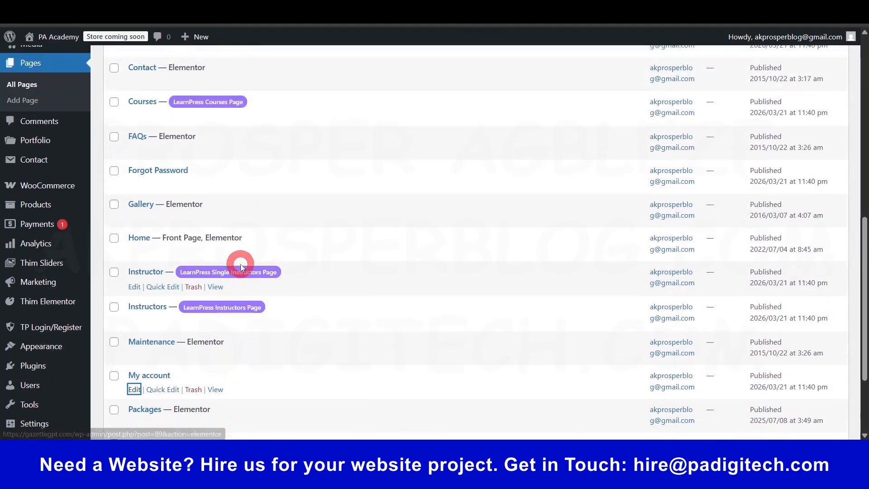
scroll(240, 267, "up", 9)
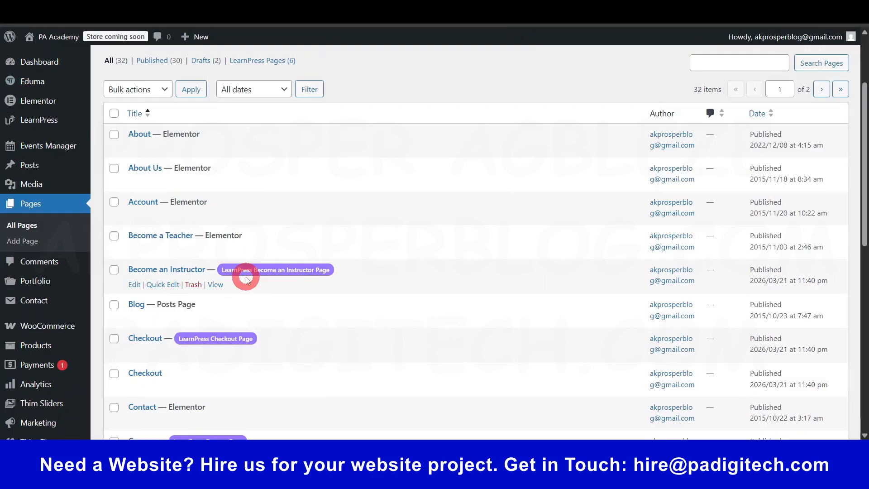
scroll(246, 279, "up", 3)
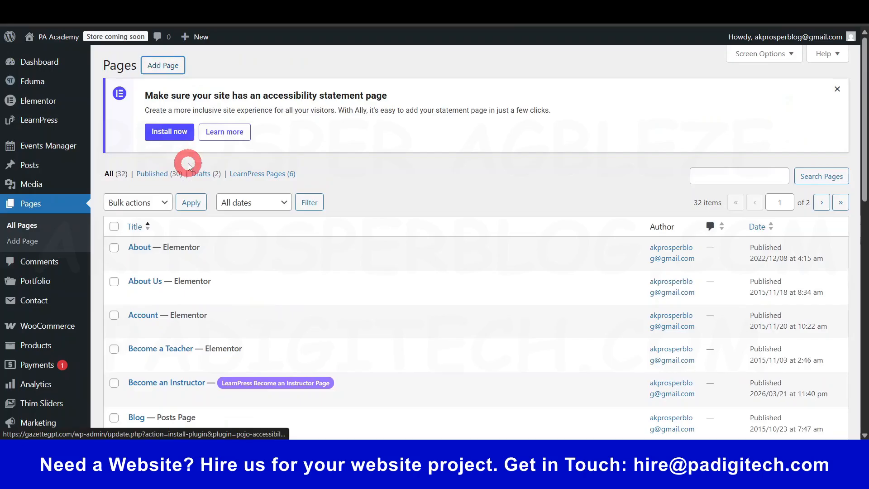
left_click(156, 71)
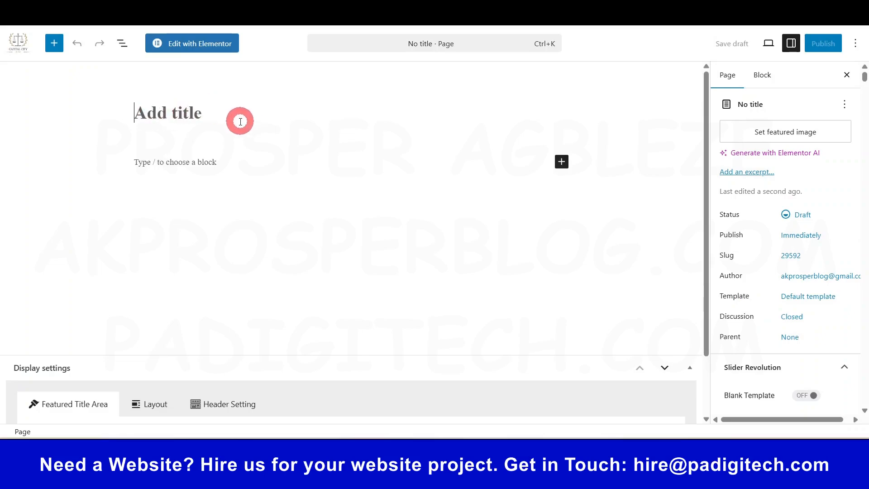
- Look through the new page's settings and inspect the available page template options without changing the default template
scroll(817, 286, "down", 1)
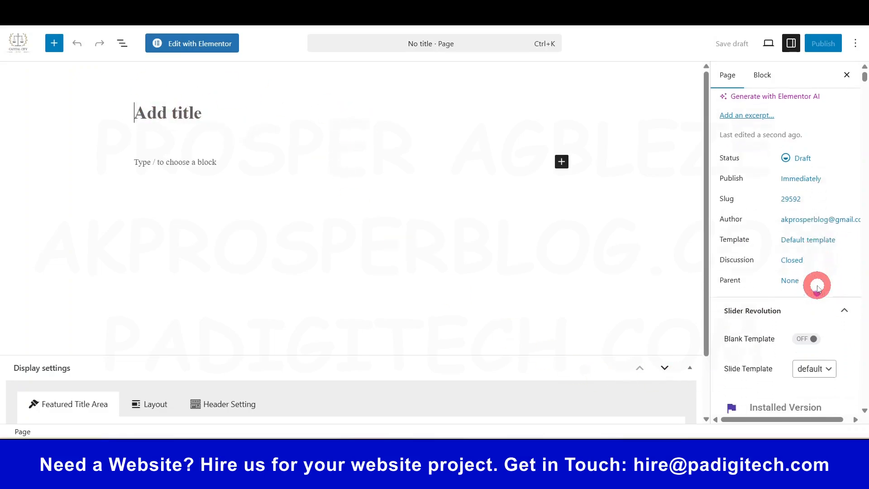
scroll(817, 287, "up", 1)
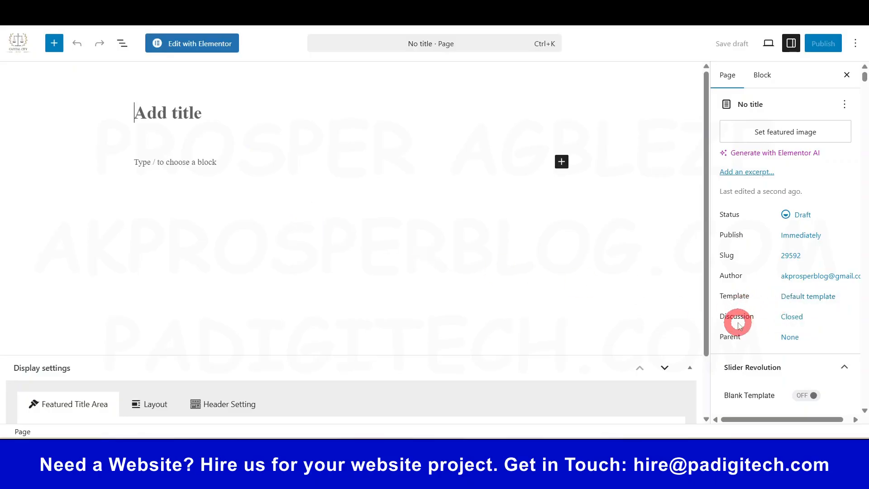
left_click(807, 297)
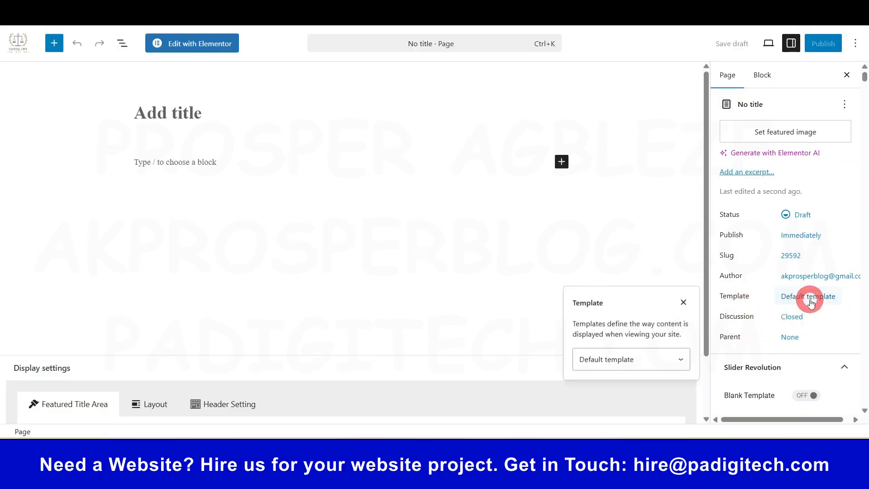
left_click(653, 360)
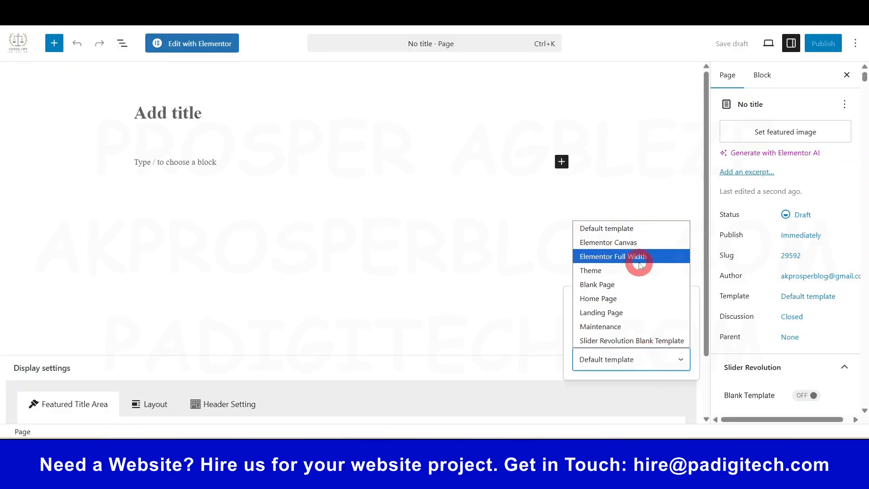
left_click(818, 316)
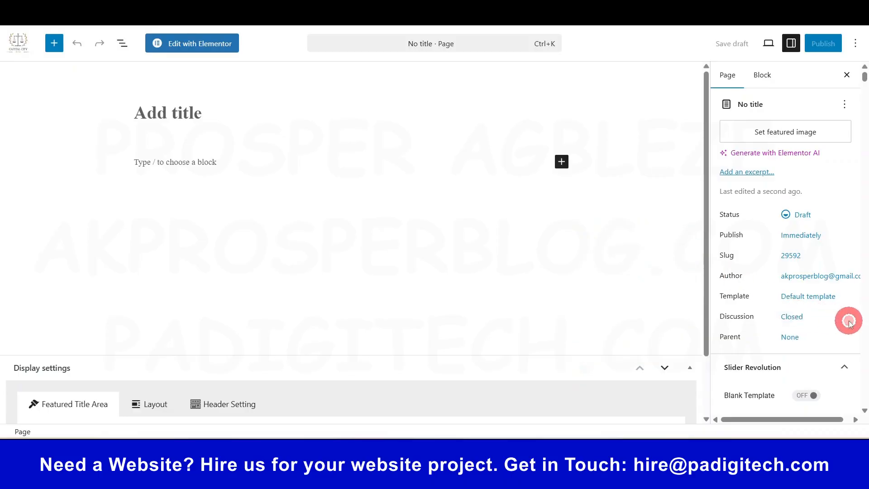
- Examine the new page's display settings for the featured title area, layout and header
scroll(824, 314, "down", 6)
scroll(824, 313, "up", 5)
scroll(426, 256, "down", 3)
scroll(424, 256, "up", 3)
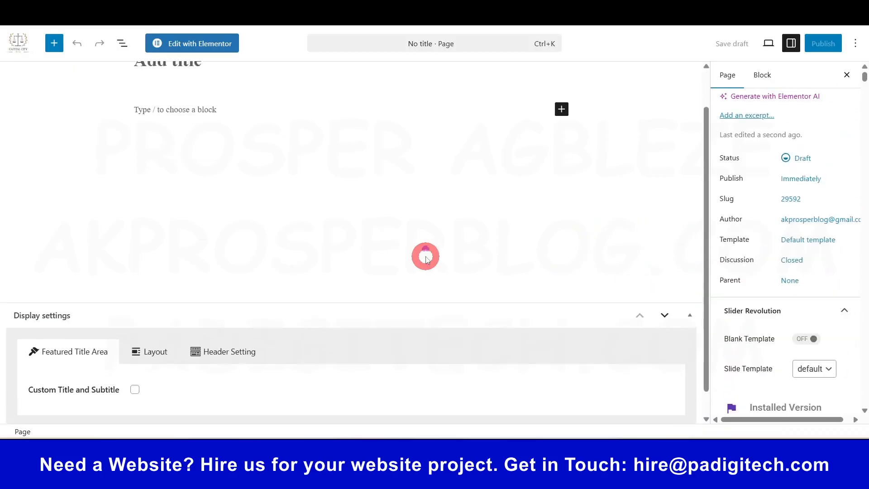
scroll(424, 255, "down", 3)
left_click(149, 332)
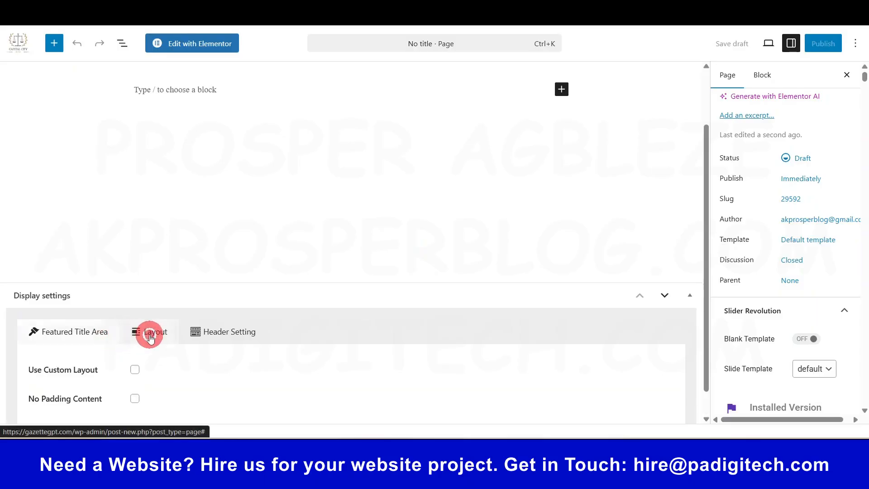
left_click(228, 337)
left_click(155, 333)
left_click(83, 333)
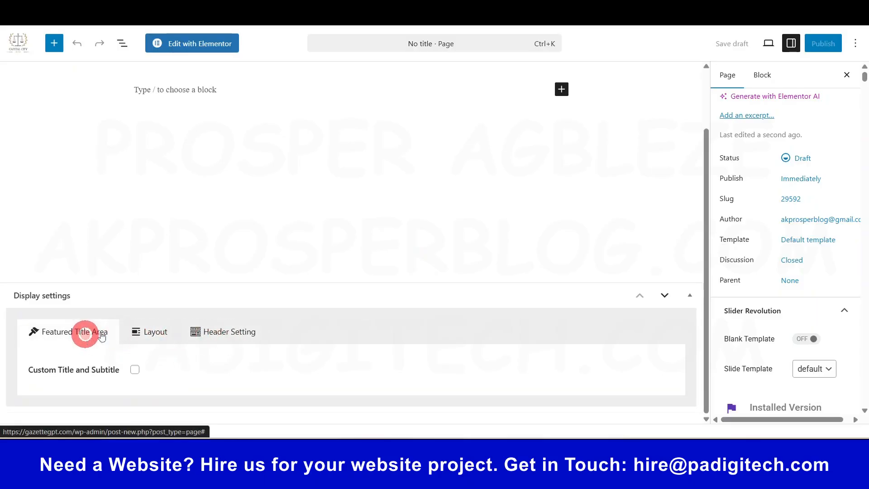
scroll(271, 257, "up", 1)
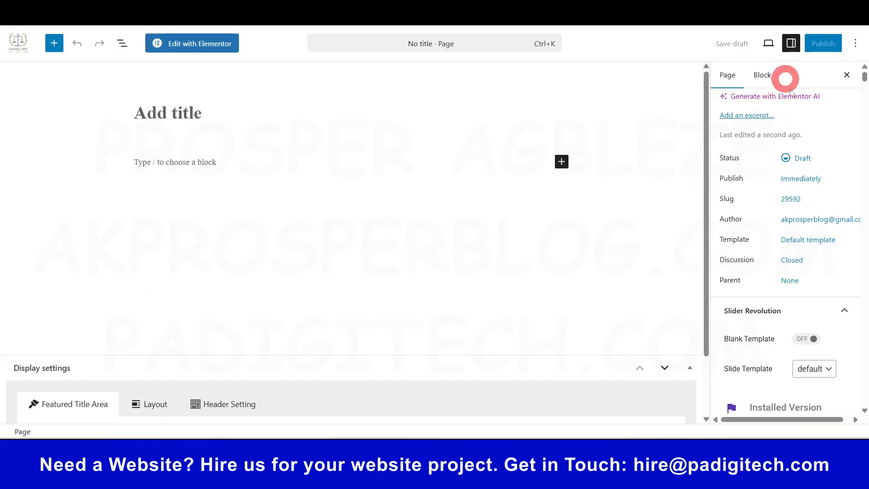
scroll(814, 136, "up", 2)
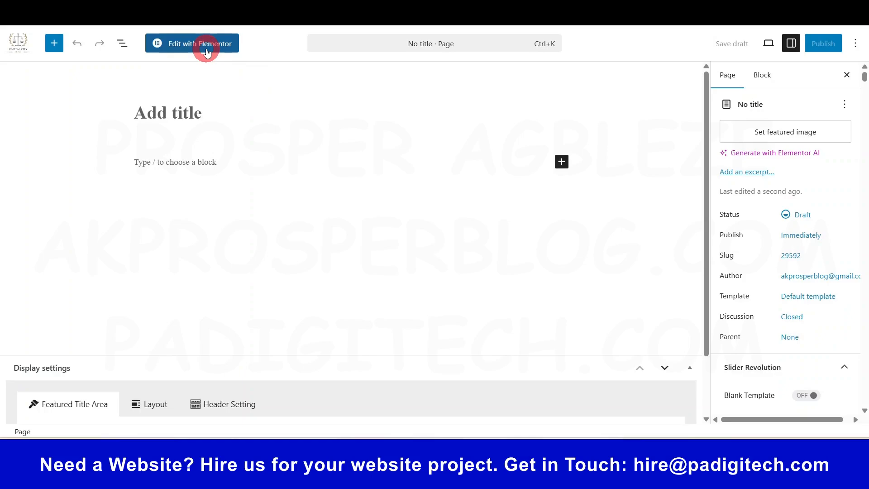
left_click(209, 164)
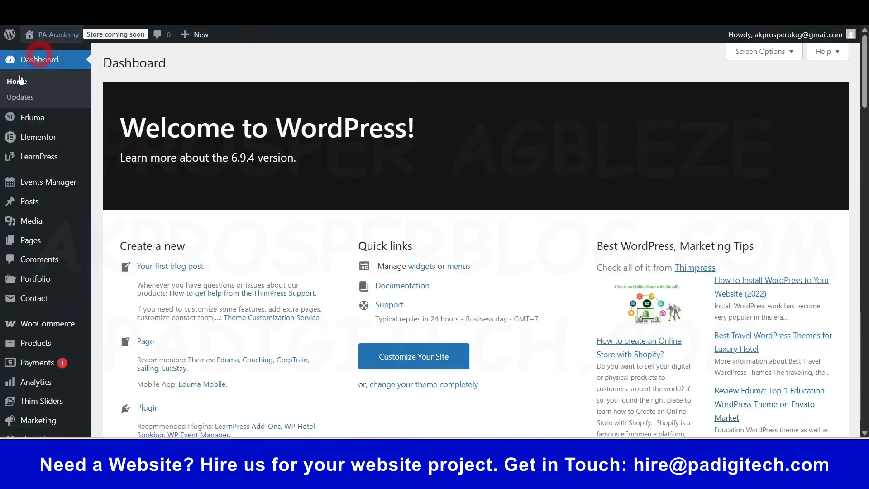
- Open the WordPress admin's menu management page and look over the items in the main menu
left_click(513, 247)
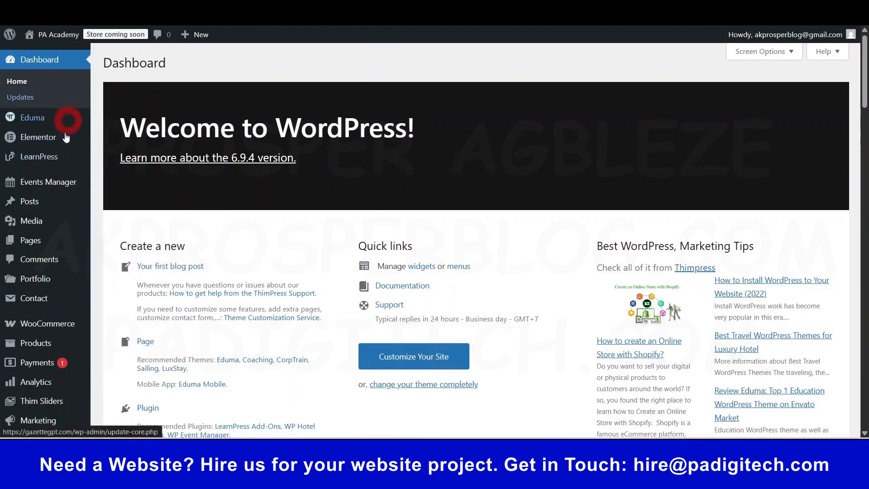
scroll(43, 332, "down", 2)
scroll(43, 333, "down", 2)
mouse_move(36, 314)
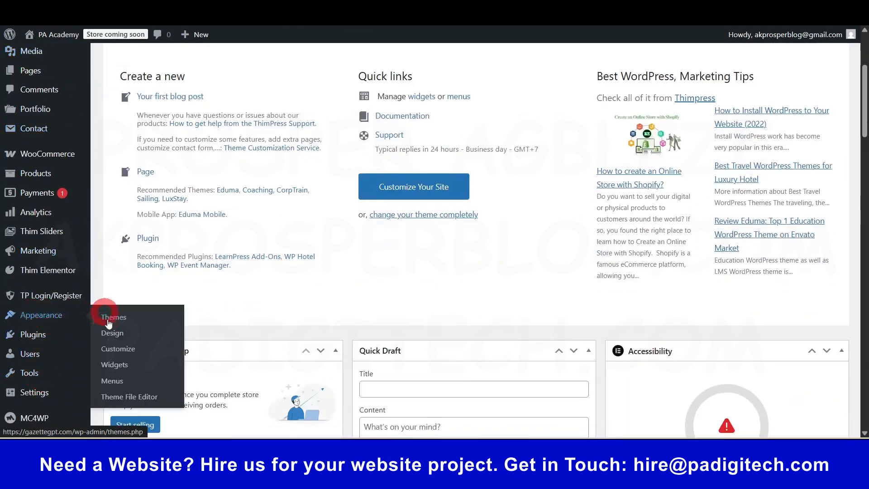
left_click(118, 379)
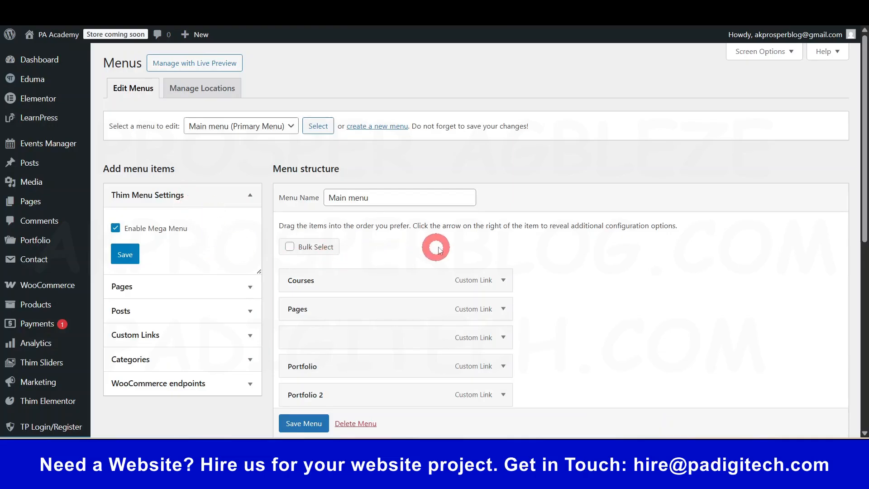
scroll(386, 126, "down", 4)
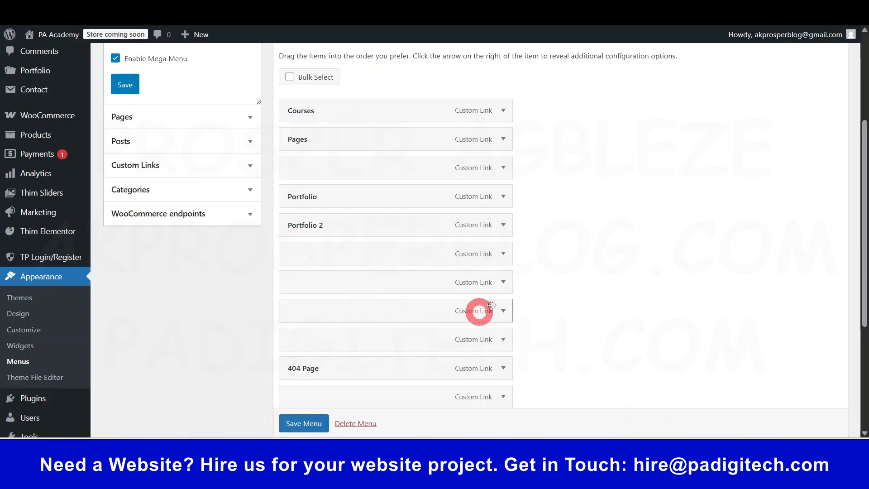
scroll(559, 295, "up", 1)
scroll(558, 298, "up", 2)
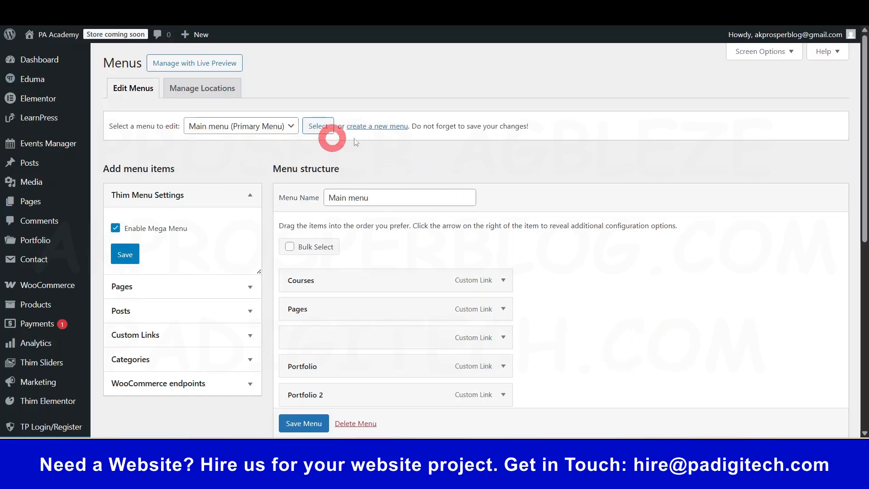
- Create a new navigation menu named "MAin Menu 1"
left_click(378, 128)
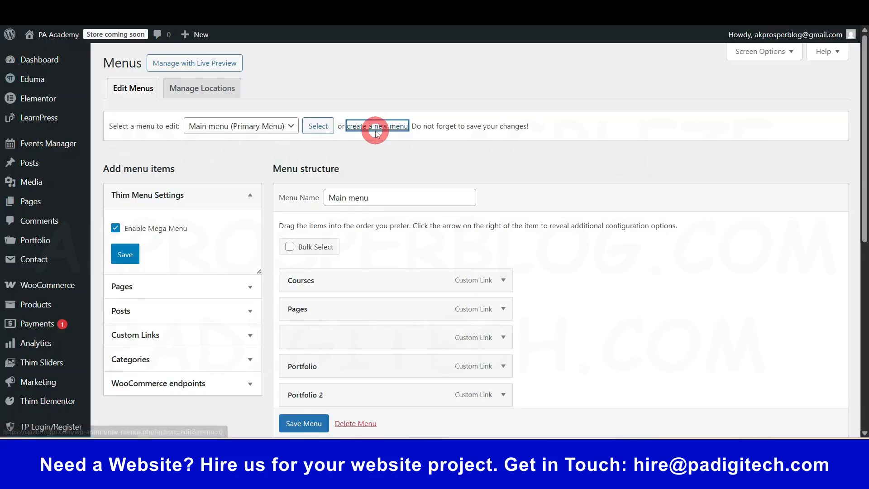
left_click(379, 201)
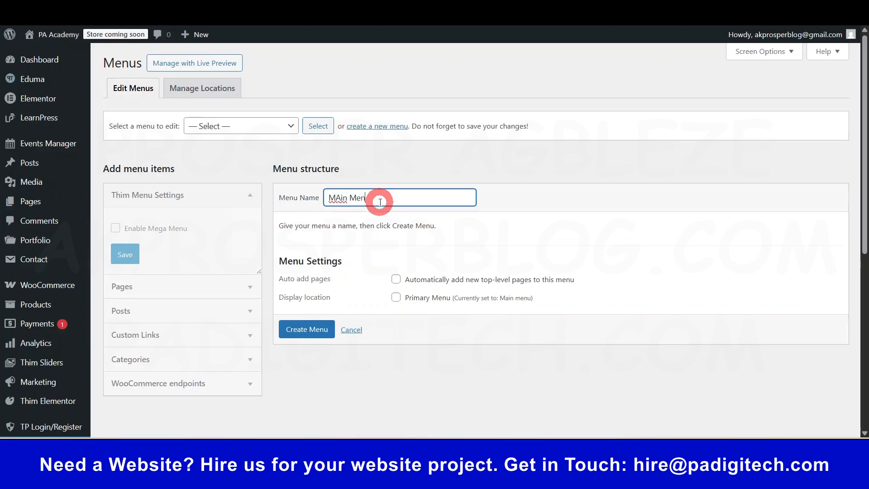
left_click(307, 336)
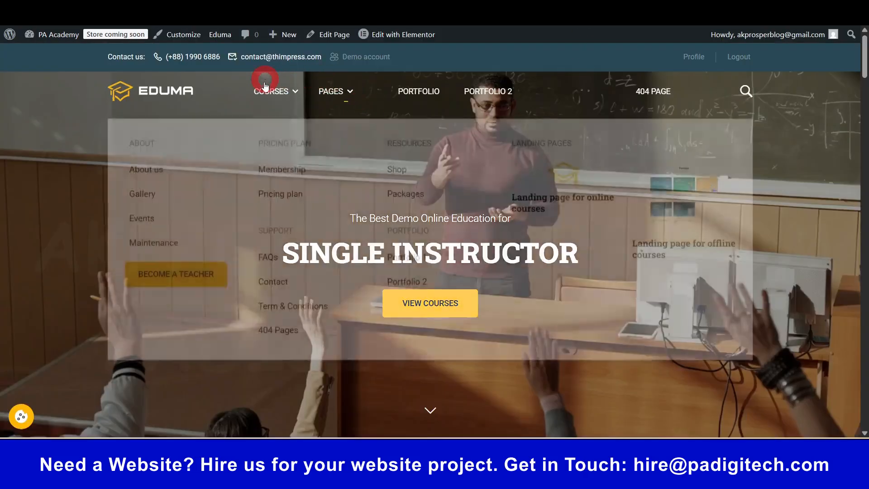
- Enable the mega menu for the new menu, save the setting, and check the Courses dropdown on the live site
mouse_move(264, 83)
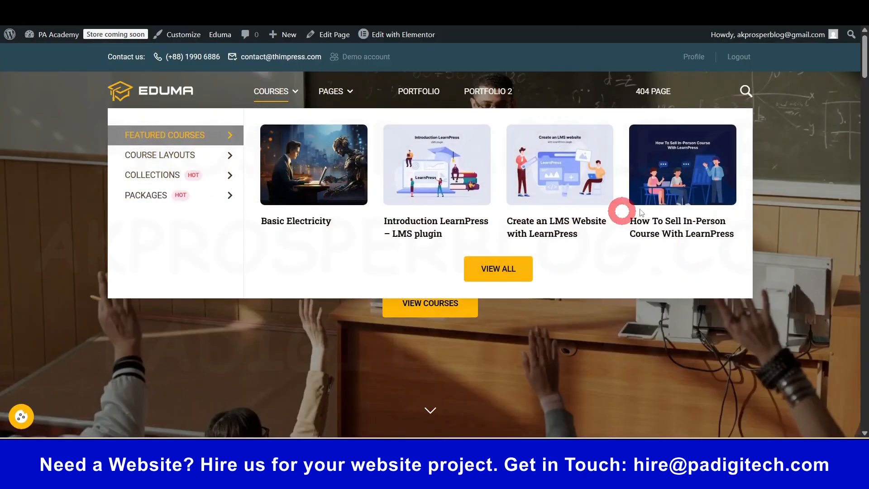
mouse_move(330, 89)
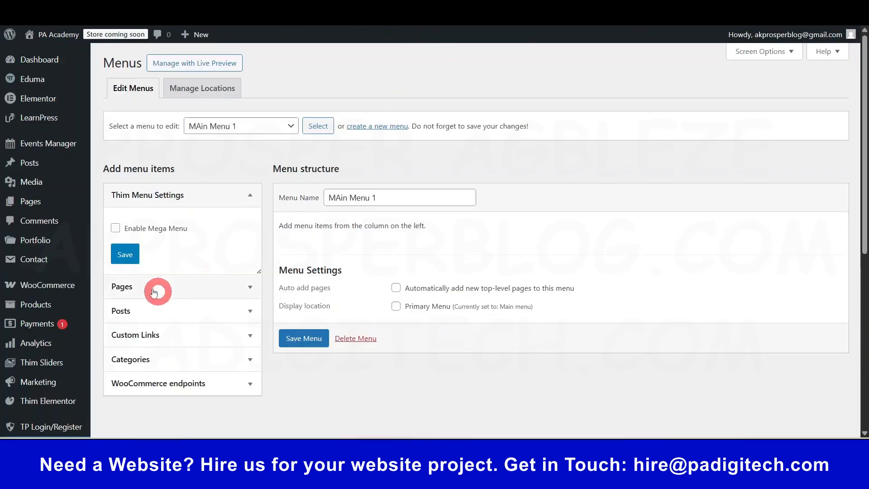
left_click(114, 229)
left_click(126, 255)
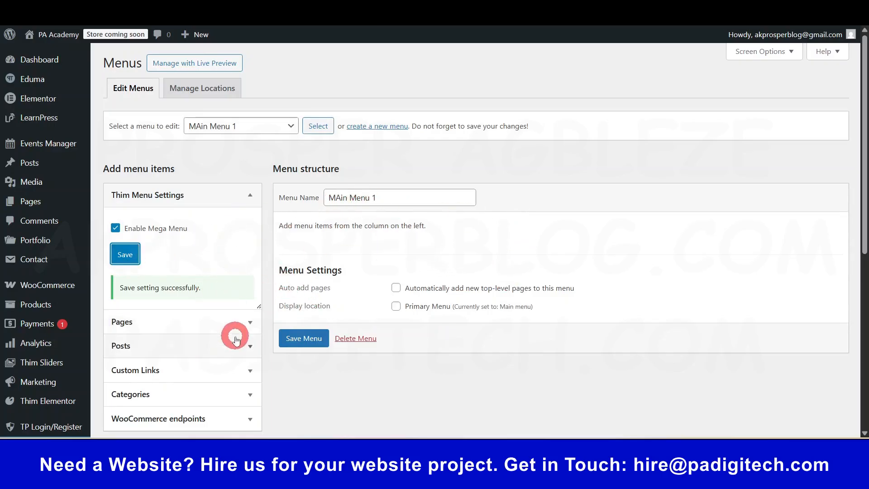
scroll(235, 339, "down", 3)
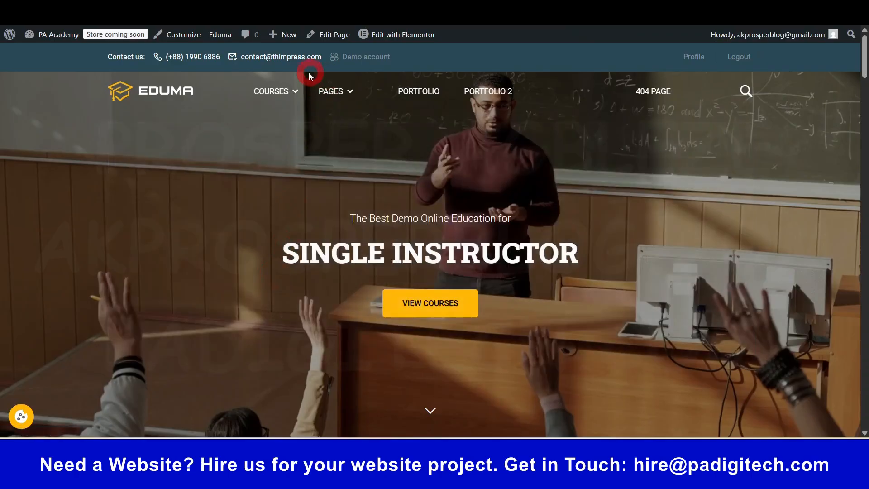
mouse_move(290, 93)
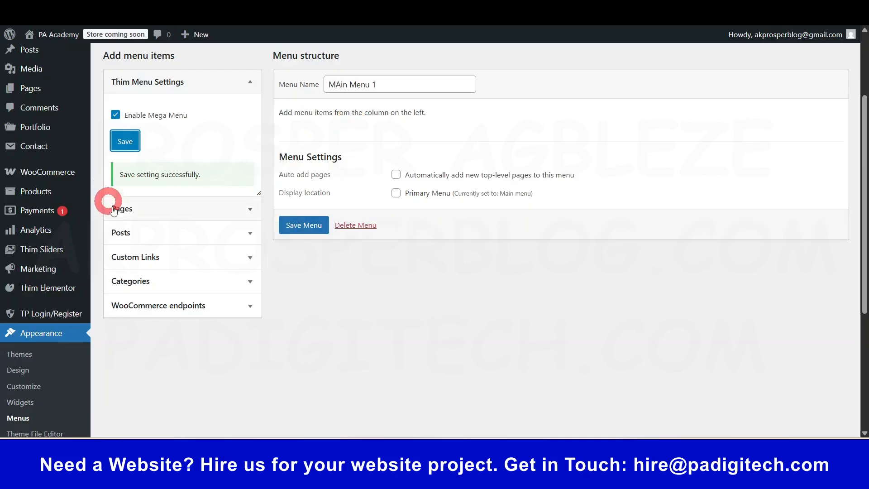
- List all site pages available as menu items and select the Courses and FAQs pages
left_click(235, 208)
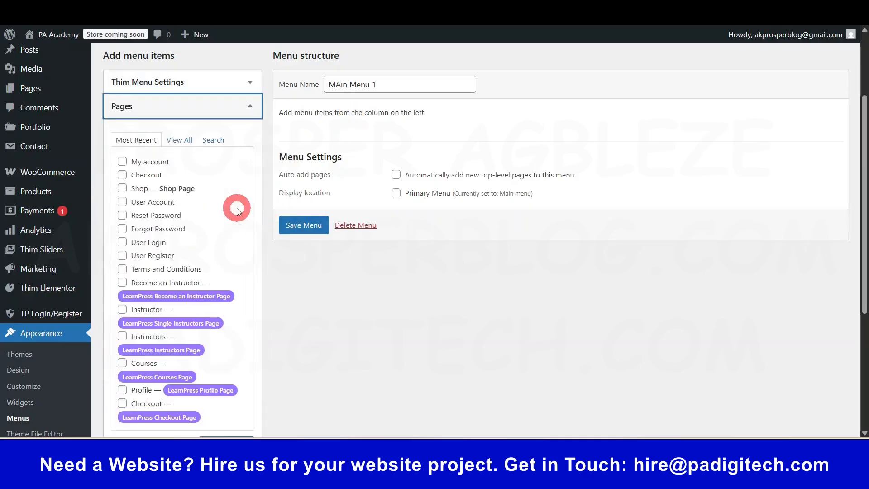
left_click(188, 142)
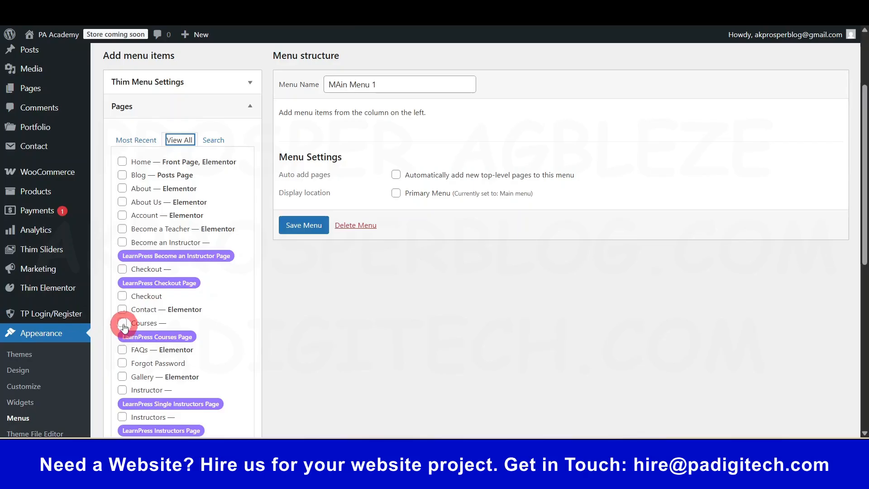
scroll(238, 331, "down", 1)
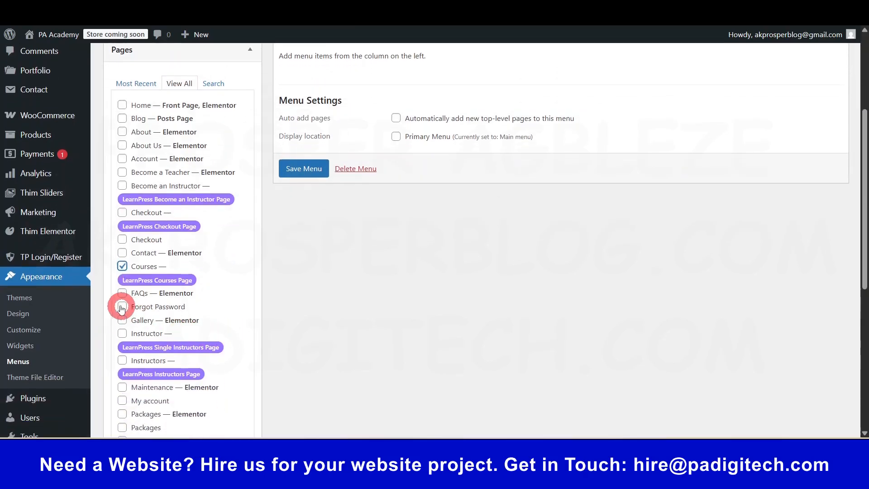
left_click(123, 294)
scroll(229, 343, "down", 1)
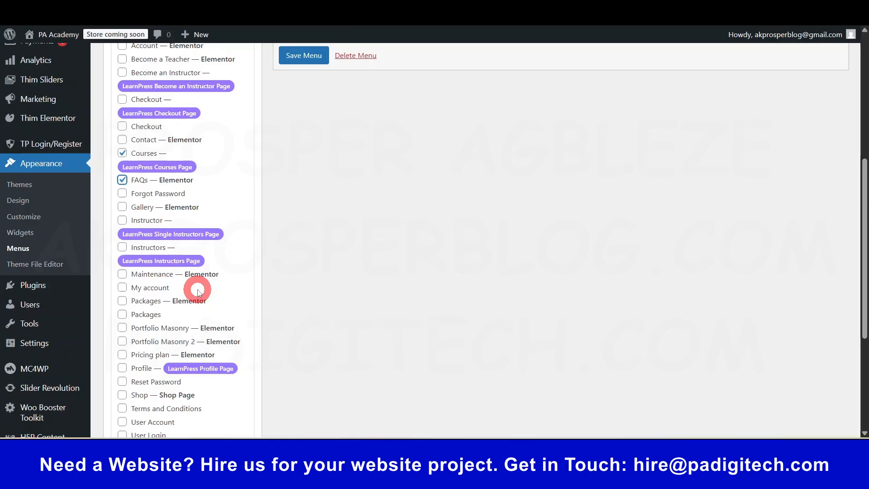
scroll(198, 292, "down", 1)
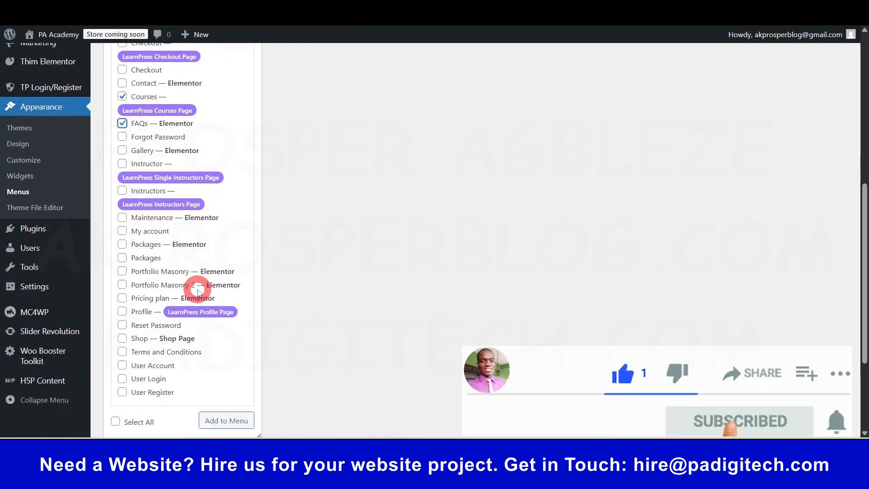
- Select the Become an Instructor page along with Courses and FAQs, and save the menu
scroll(198, 291, "up", 5)
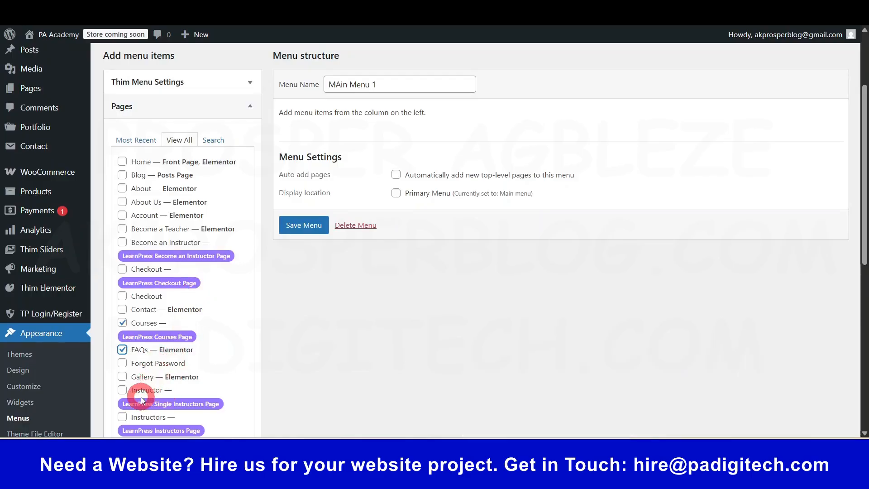
scroll(174, 406, "down", 3)
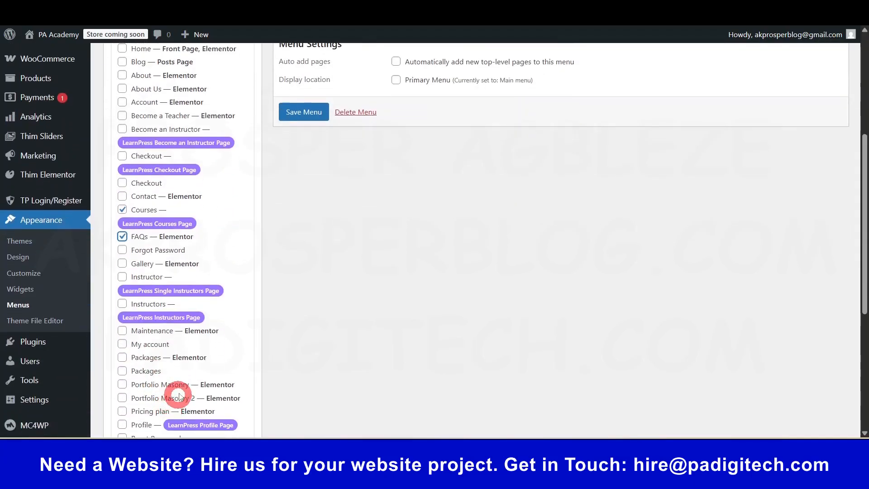
scroll(184, 361, "down", 3)
scroll(186, 362, "up", 3)
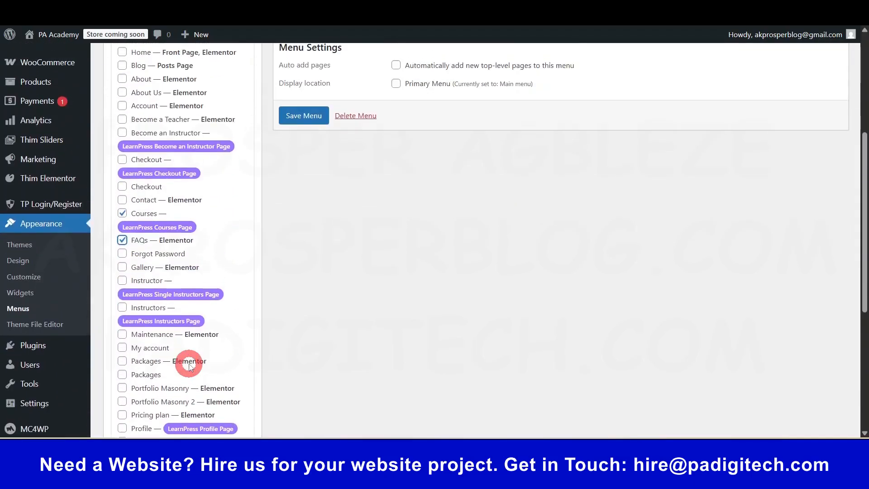
scroll(189, 367, "up", 1)
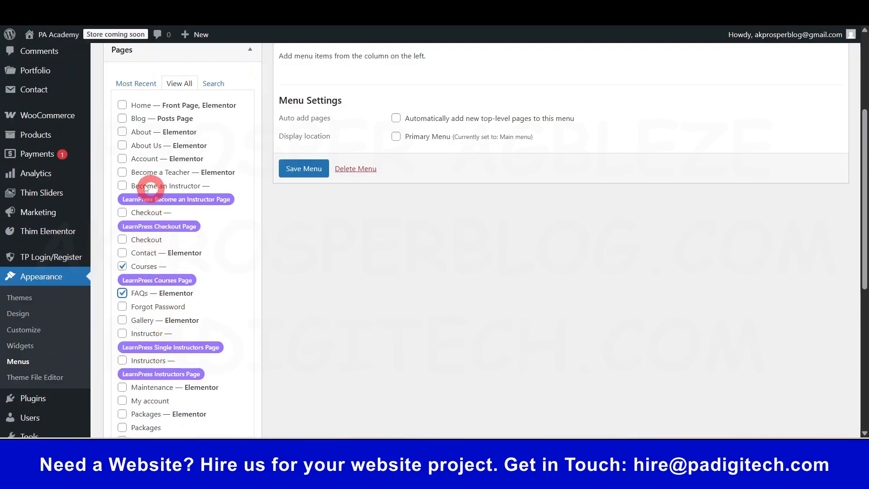
left_click(122, 185)
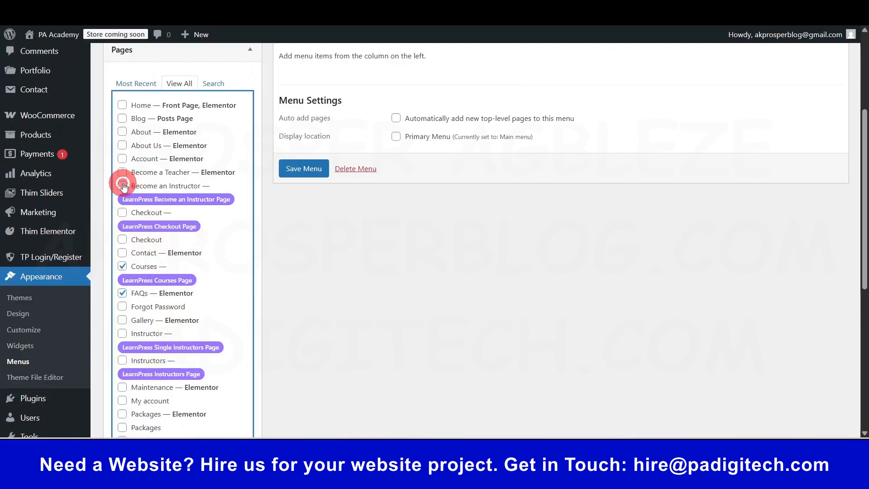
scroll(183, 289, "down", 2)
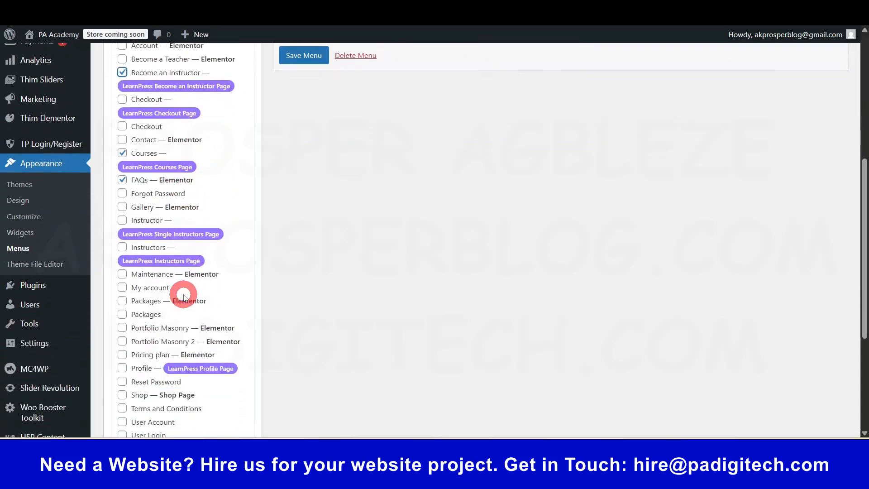
scroll(193, 279, "up", 4)
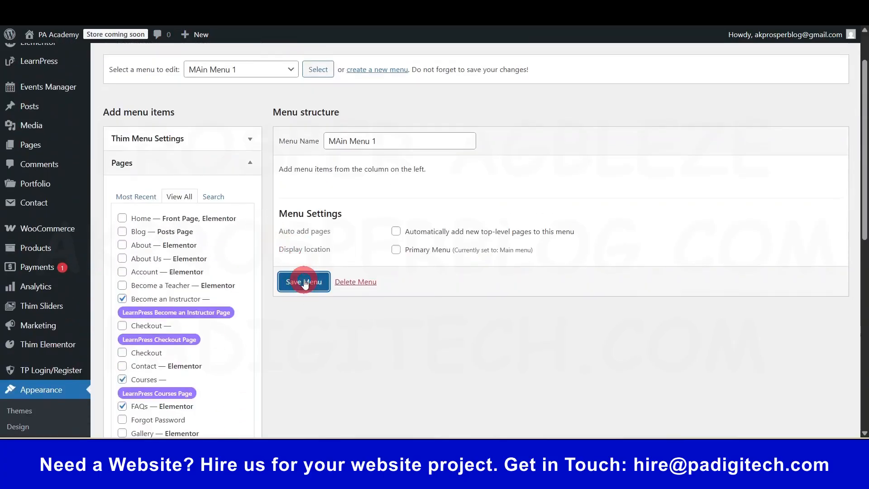
left_click(303, 281)
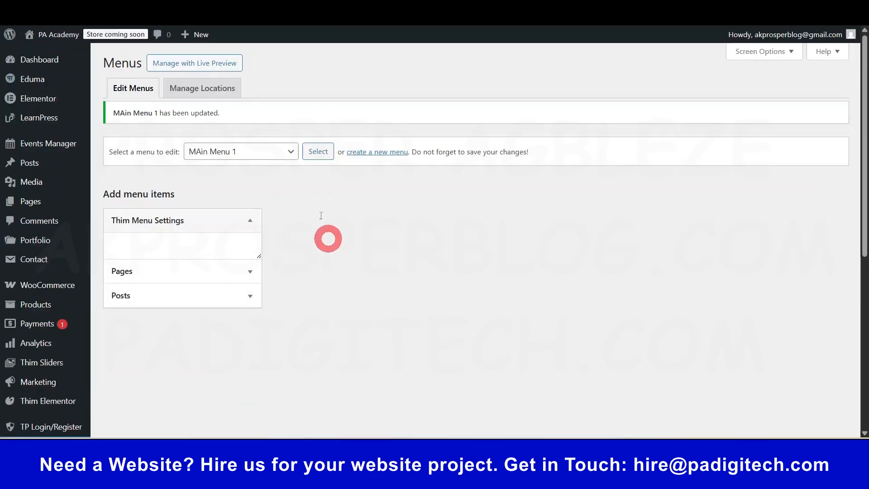
- List all site pages again and add the Become an Instructor, Courses and FAQs pages to the menu
left_click(205, 328)
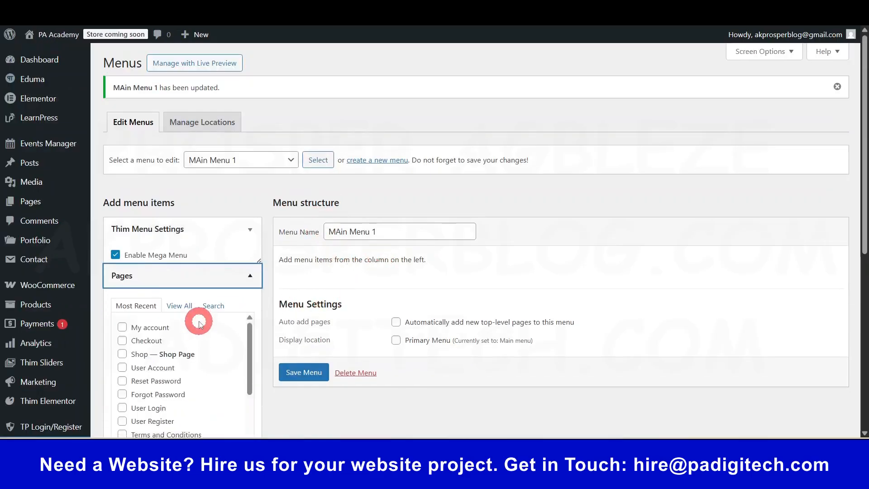
left_click(180, 287)
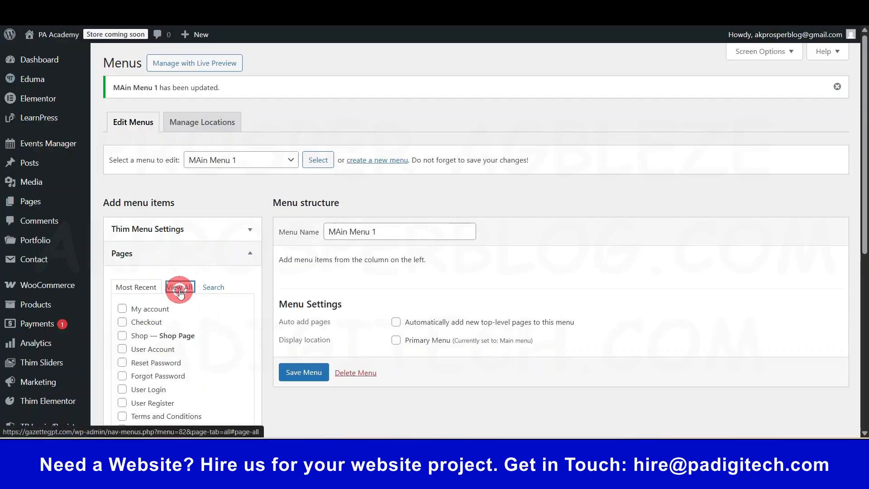
scroll(246, 356, "down", 4)
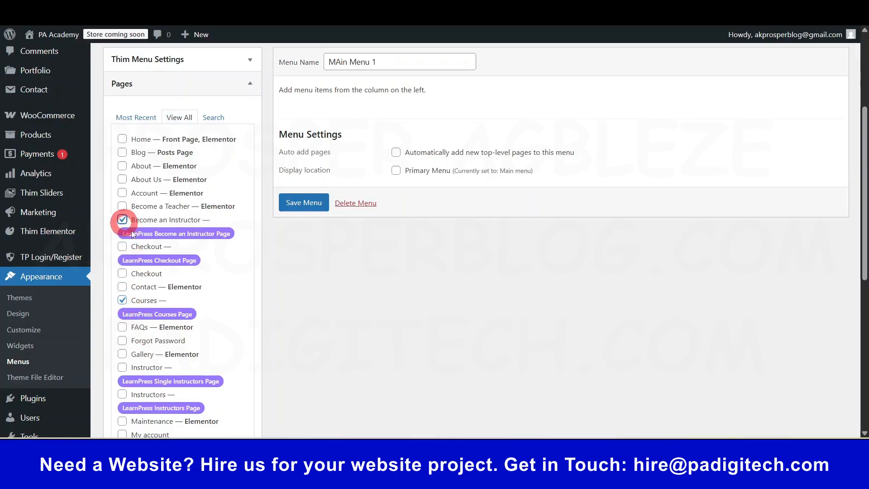
scroll(171, 275, "down", 4)
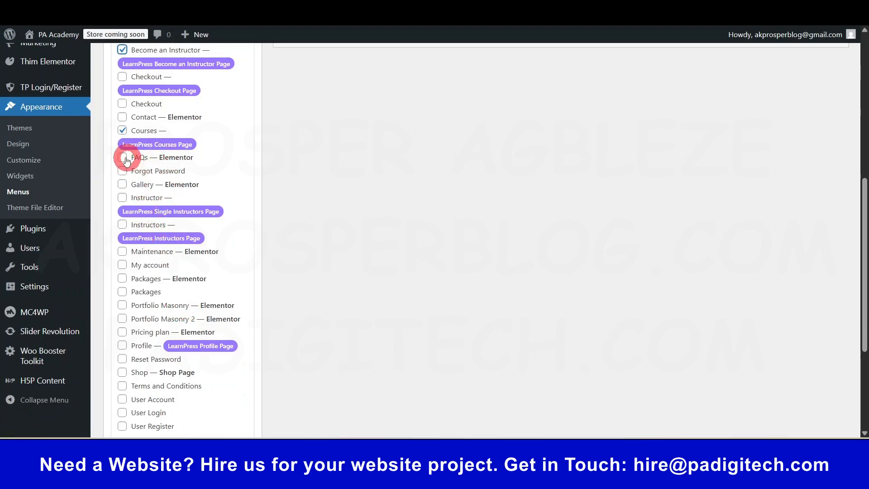
scroll(213, 233, "down", 4)
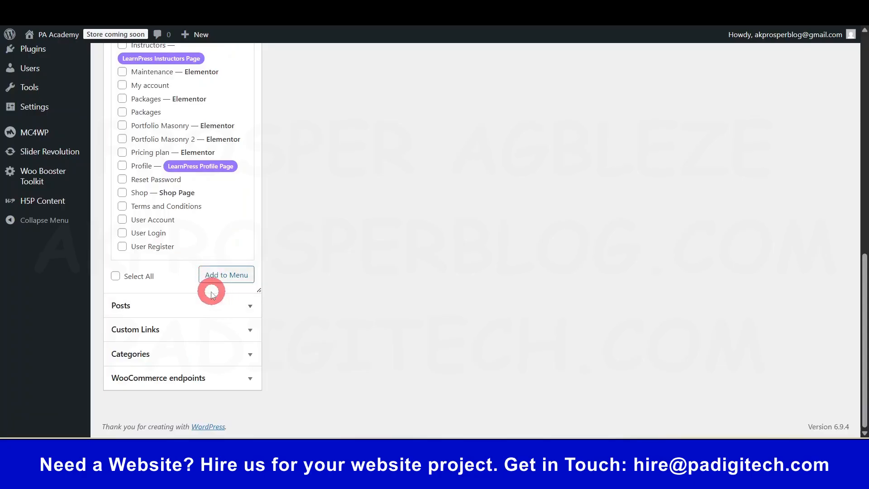
left_click(215, 276)
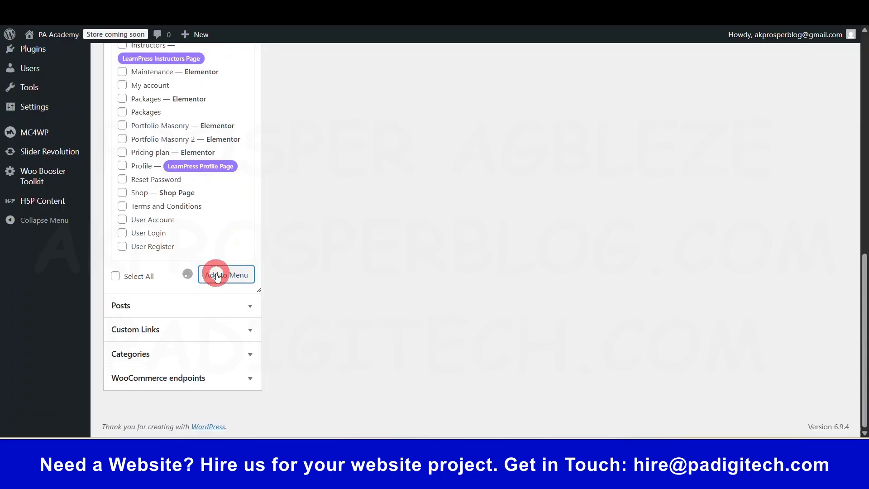
scroll(170, 174, "up", 8)
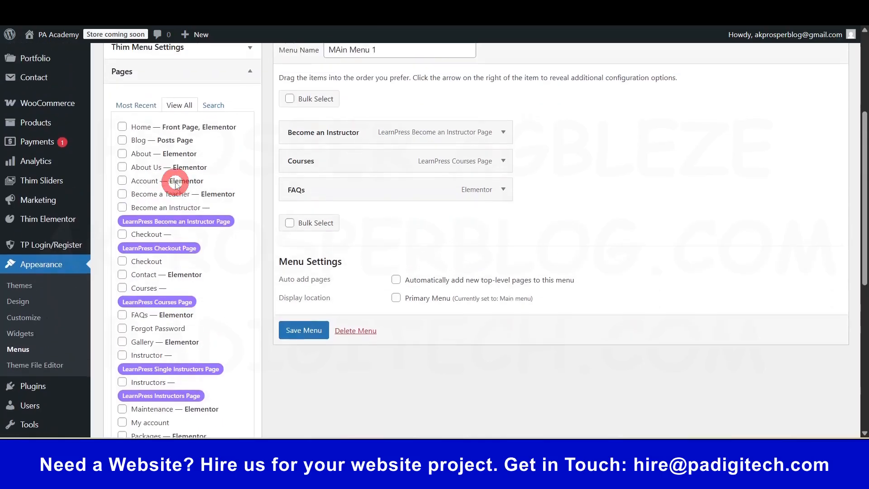
- Look through the posts, custom links and categories available as other sources of menu items
scroll(276, 184, "down", 8)
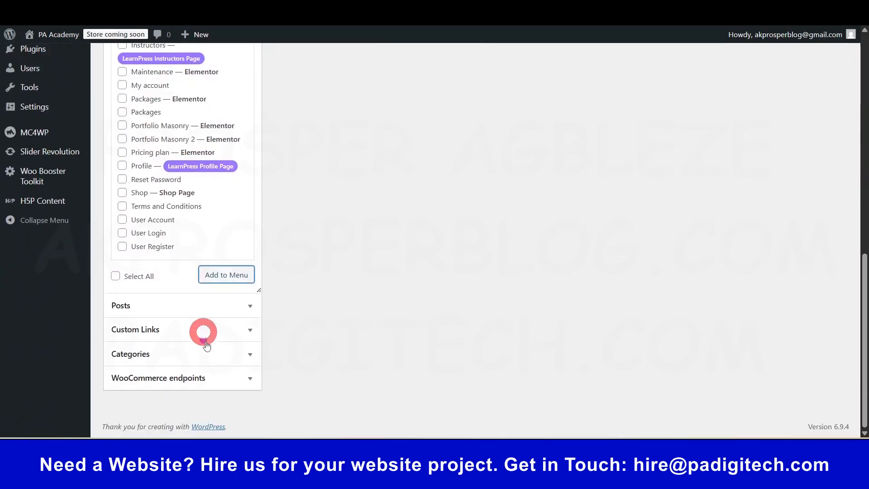
left_click(233, 301)
scroll(213, 240, "up", 4)
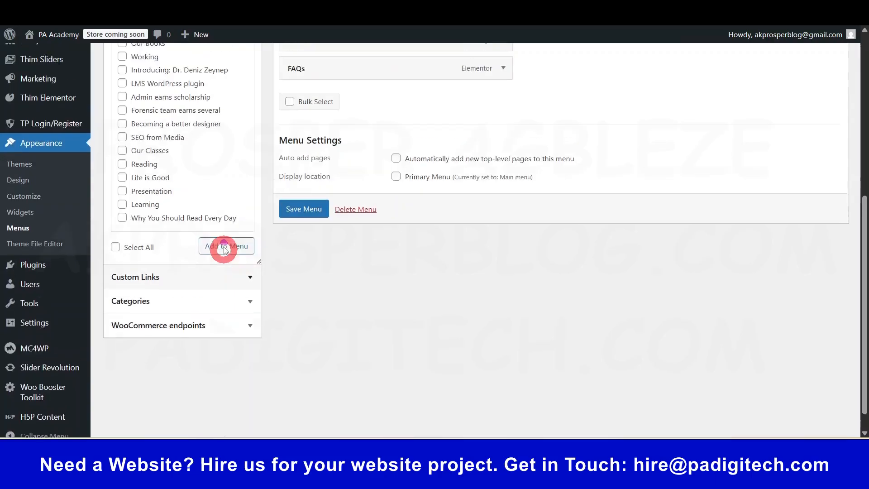
scroll(206, 253, "down", 4)
left_click(219, 258)
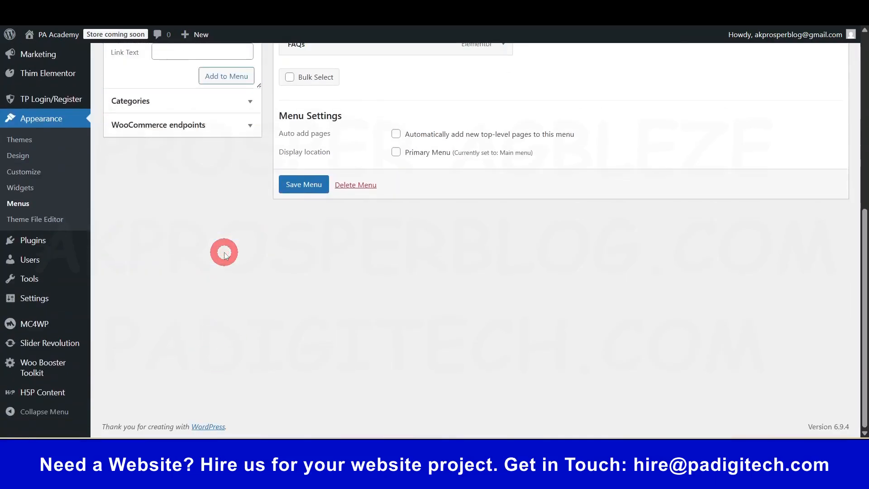
scroll(222, 271, "up", 4)
left_click(429, 329)
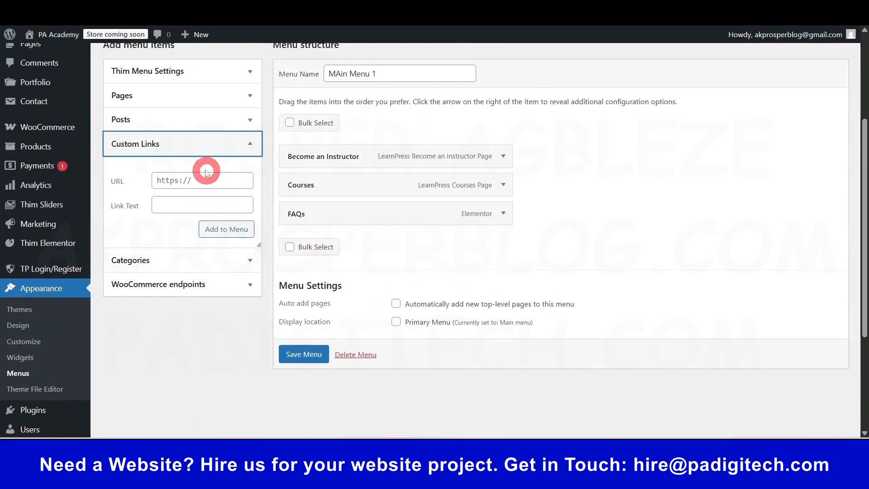
left_click(202, 180)
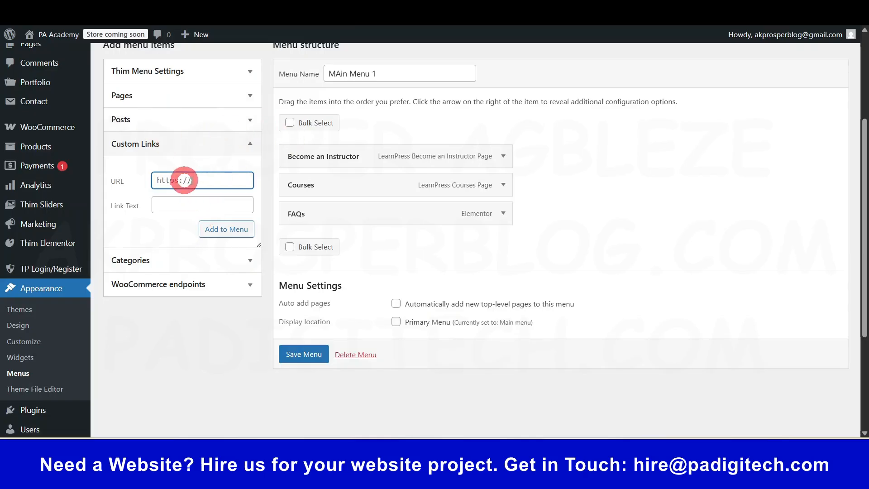
left_click(208, 261)
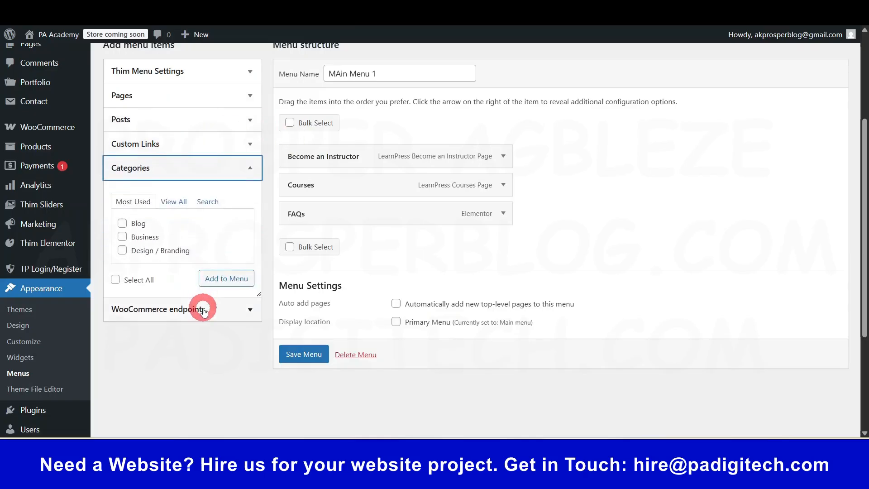
scroll(194, 234, "up", 4)
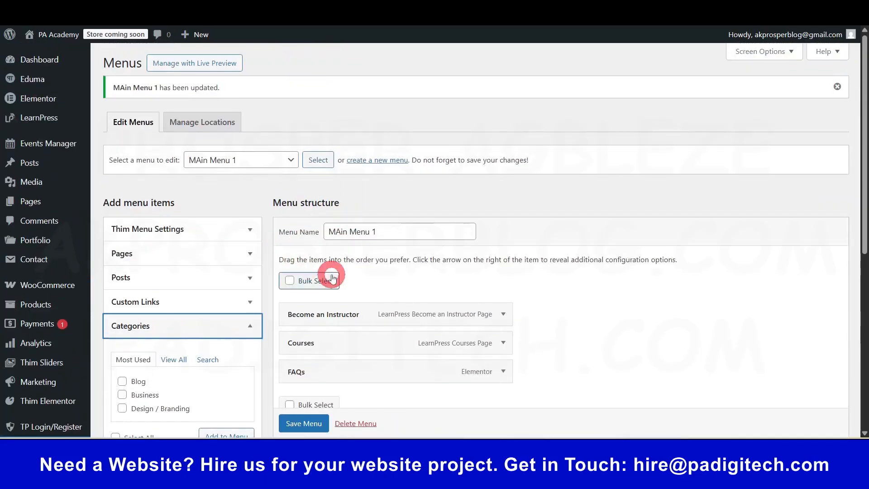
- Reorder the menu items as Courses, FAQs, Become an Instructor, all at top level, and save the menu
scroll(330, 278, "down", 3)
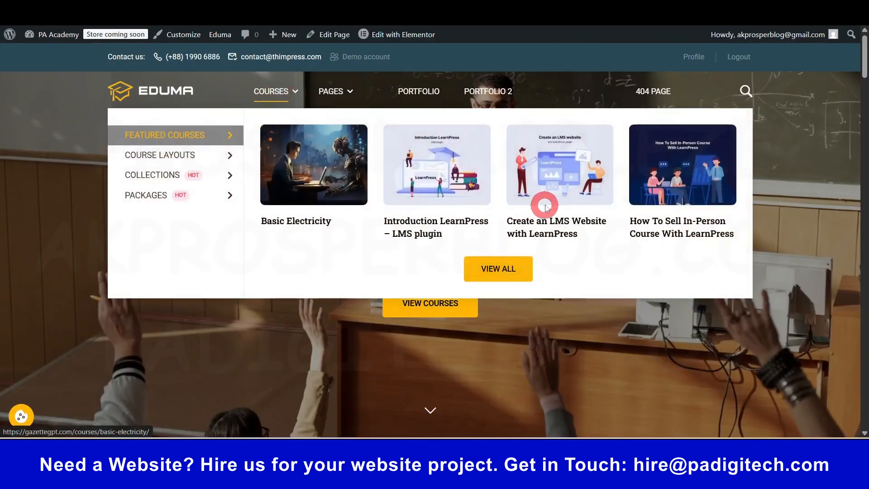
mouse_move(341, 93)
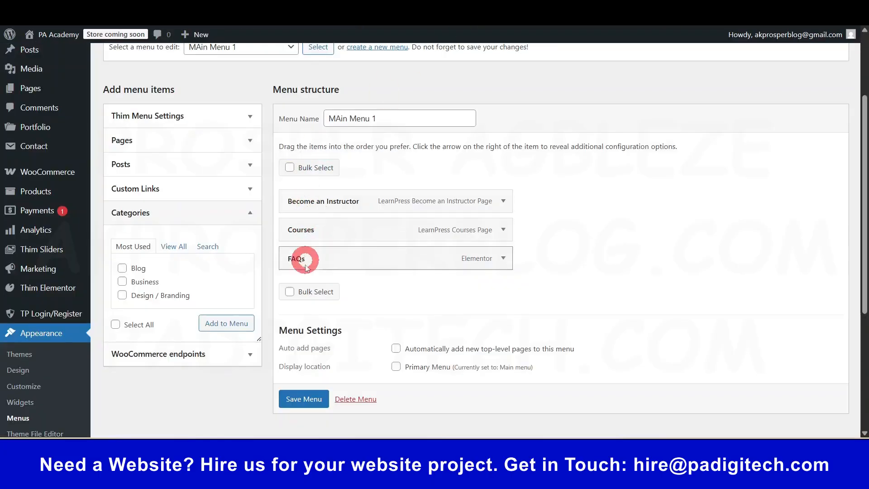
left_click_drag(307, 260, 331, 231)
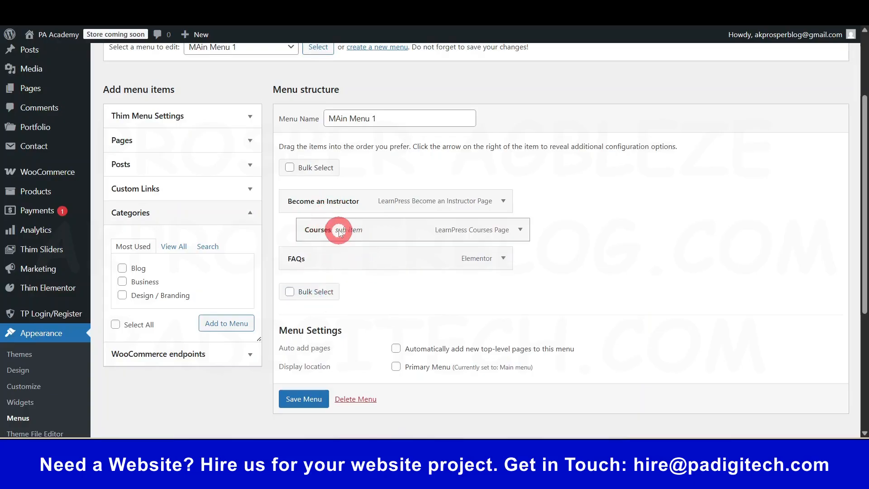
left_click_drag(339, 229, 327, 199)
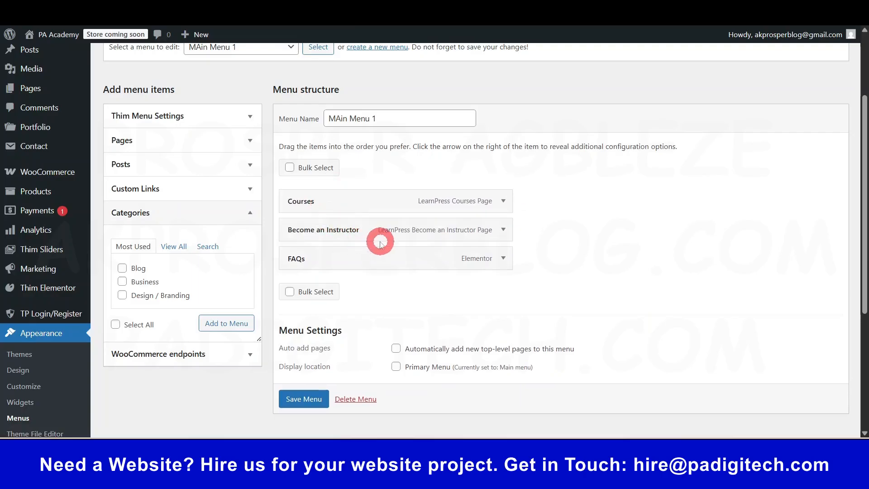
left_click_drag(344, 256, 326, 227)
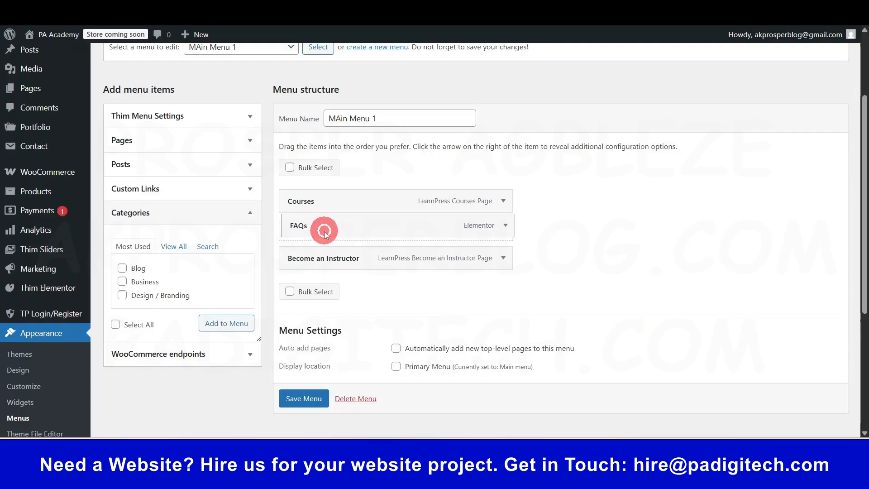
left_click(326, 395)
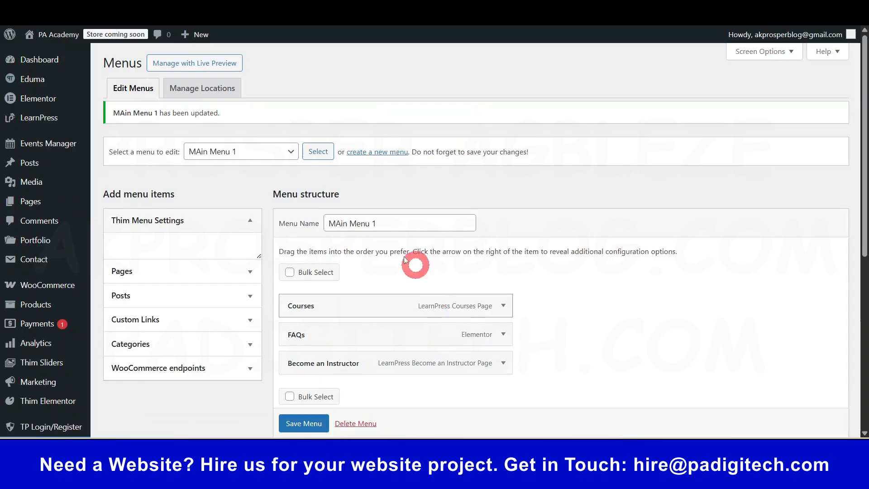
- Check the Pages and Courses dropdowns on the live site and open the list of all Thim Elementor templates
left_click(316, 163)
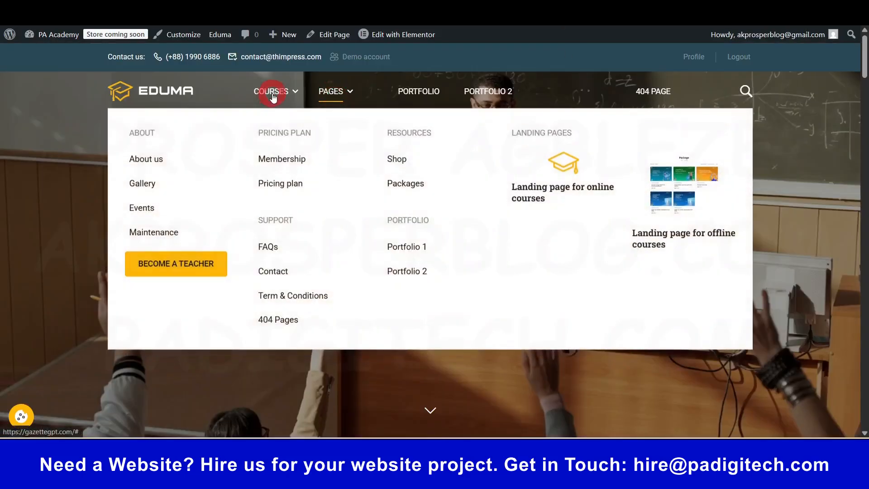
mouse_move(276, 90)
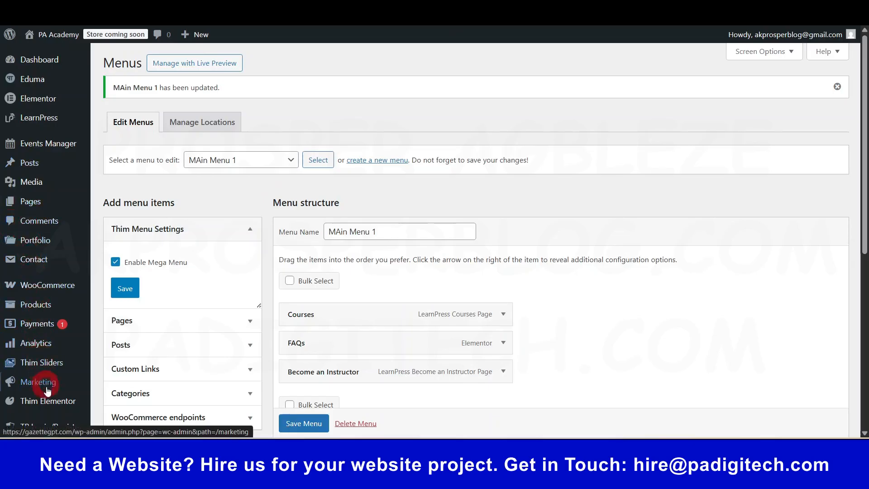
scroll(36, 290, "down", 3)
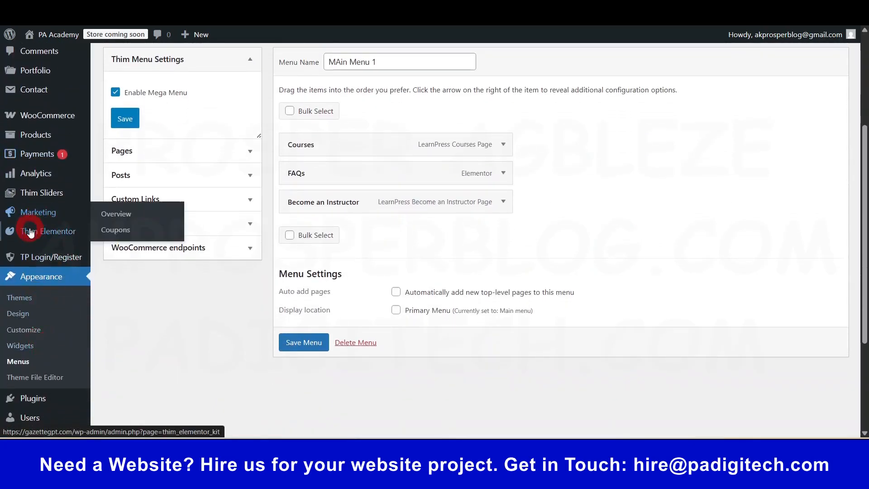
mouse_move(31, 232)
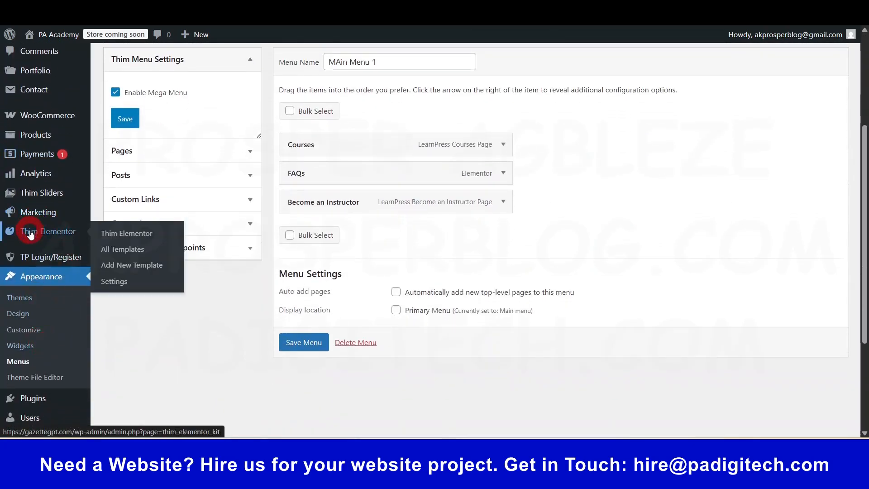
left_click(125, 251)
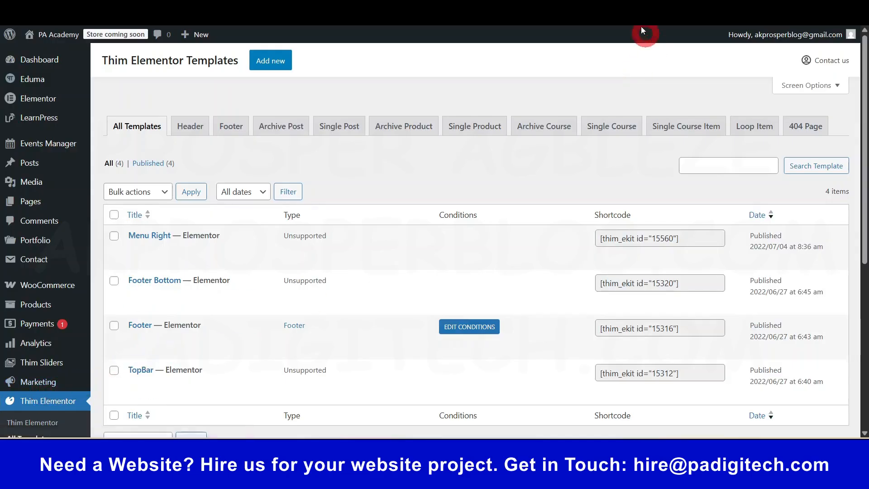
- Switch to the live site's home page and examine its footer and the instructor section below it
key("ctrl+Tab")
left_click_drag(862, 70, 860, 380)
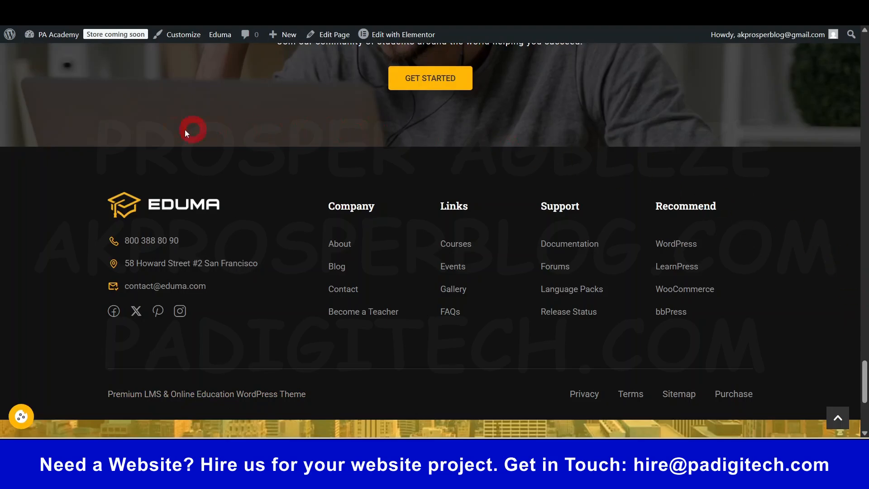
scroll(822, 252, "down", 5)
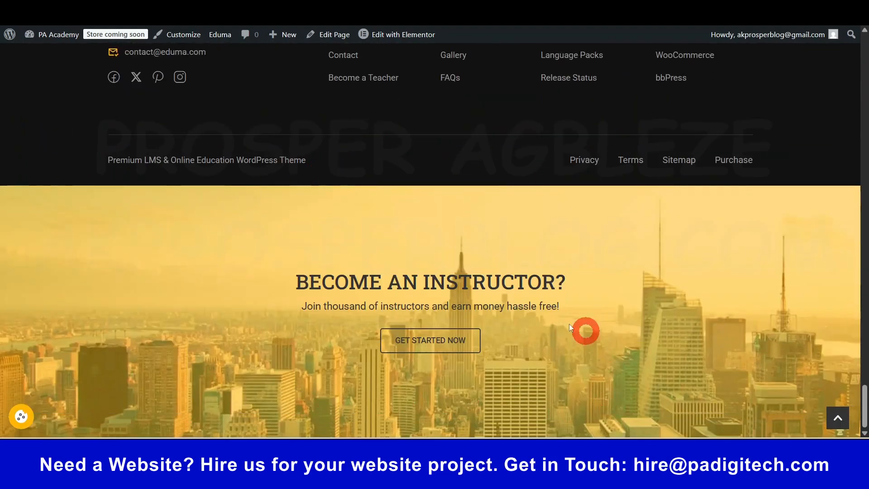
- Examine the live home page's footer and the instructor section below it, comparing them with the Thim Elementor template list
scroll(475, 339, "up", 5)
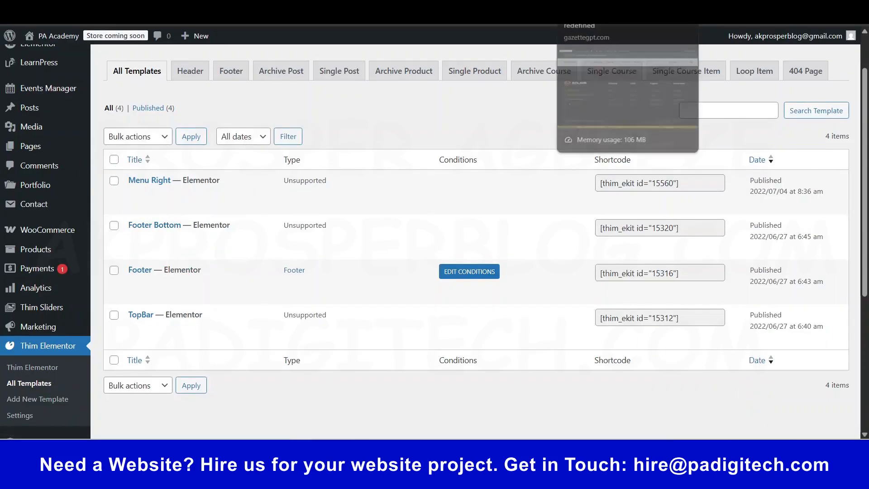
left_click(593, 11)
scroll(550, 272, "down", 4)
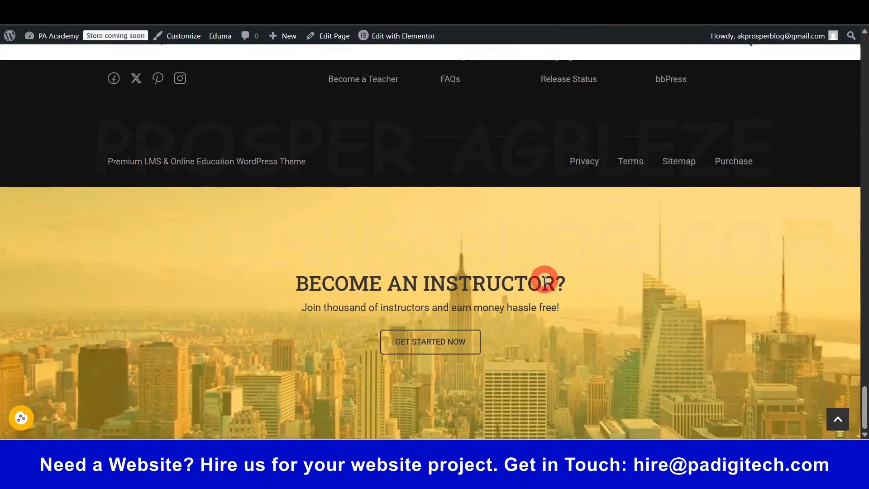
scroll(498, 267, "up", 6)
scroll(362, 240, "down", 6)
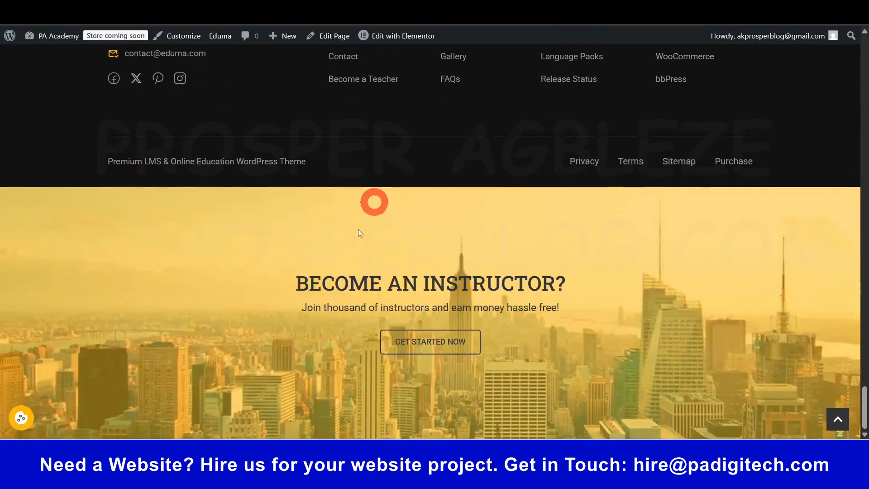
scroll(418, 330, "up", 5)
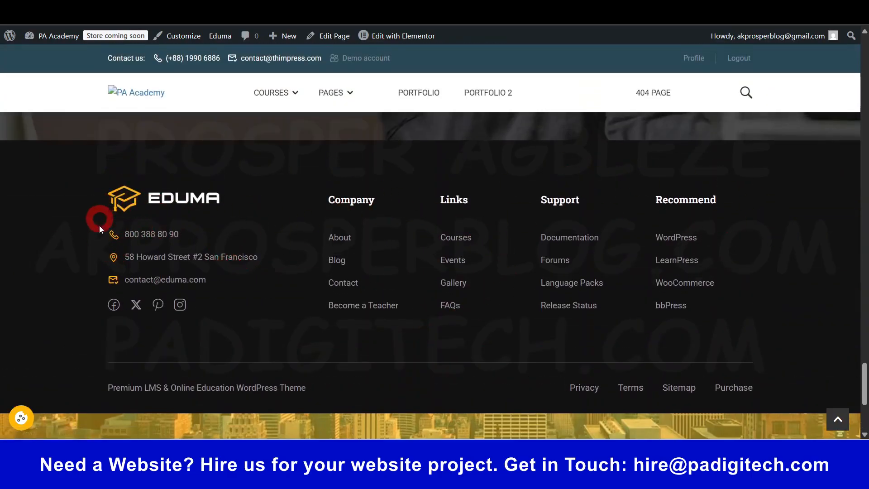
- Return to the template list, preview the Footer template, and go back to the list
left_click(481, 11)
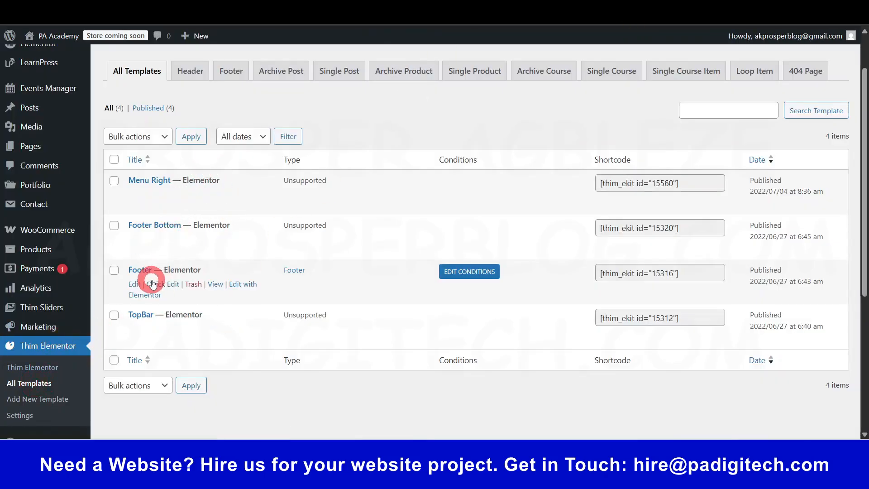
left_click(216, 285)
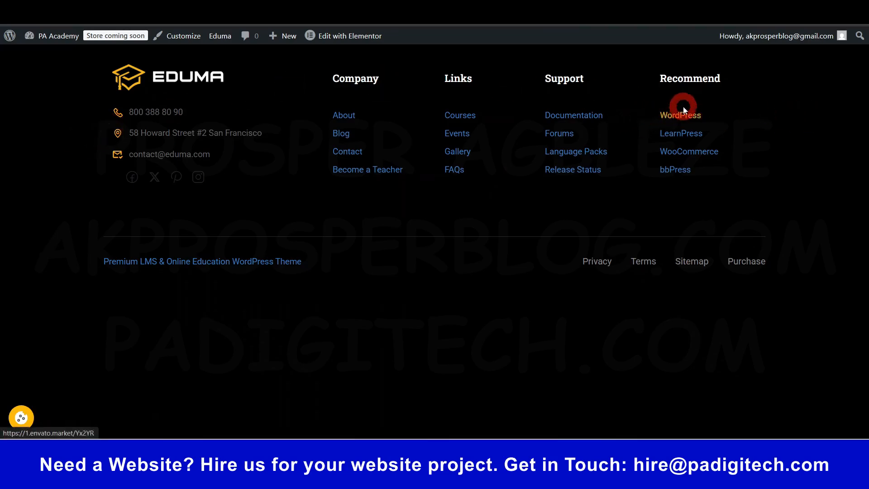
left_click(571, 6)
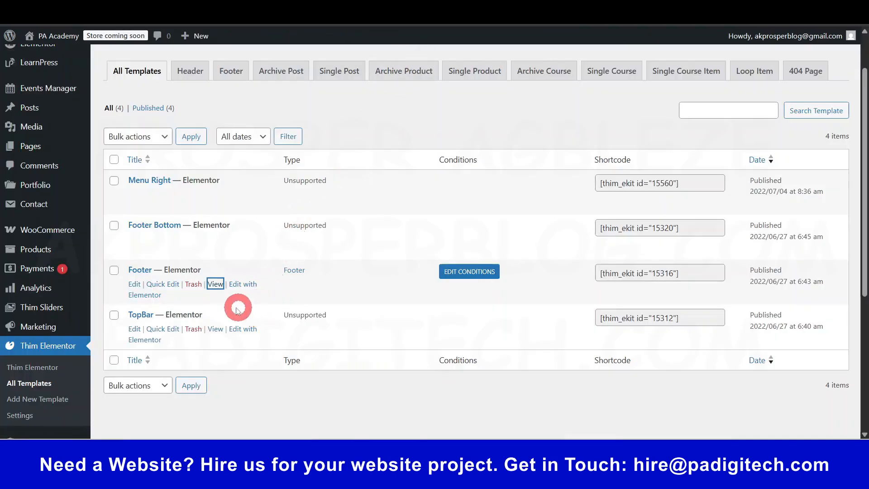
- Open the Footer template in the Elementor editor and dismiss the launchpad checklist and its notice
left_click(246, 285)
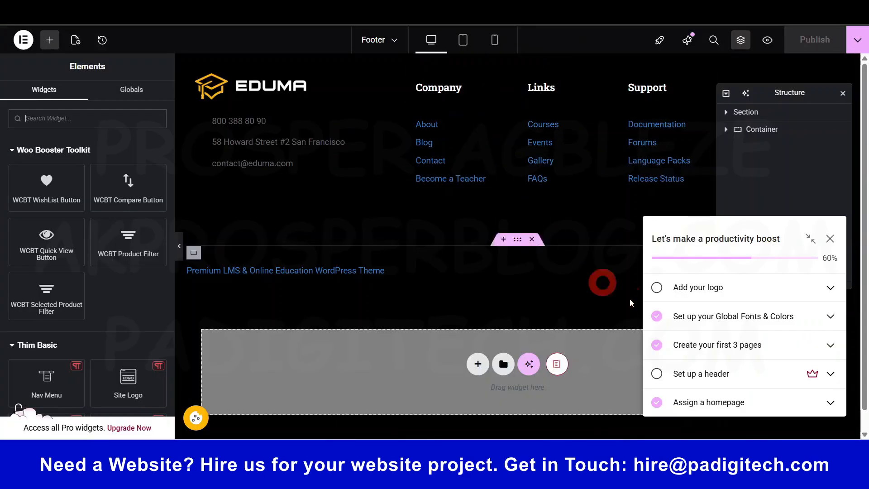
left_click(829, 239)
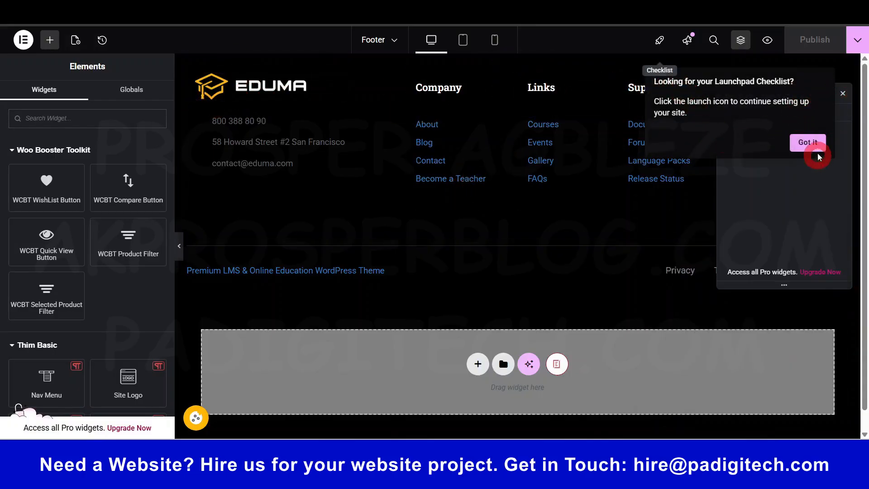
left_click(807, 142)
- Replace the footer's logo image with a Site Logo widget above the contact details and show the new widget's style settings
left_click(284, 88)
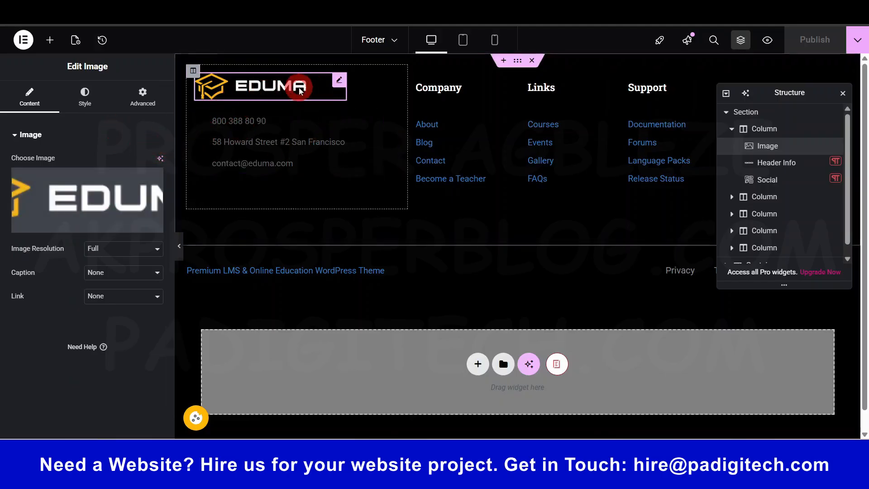
left_click(51, 42)
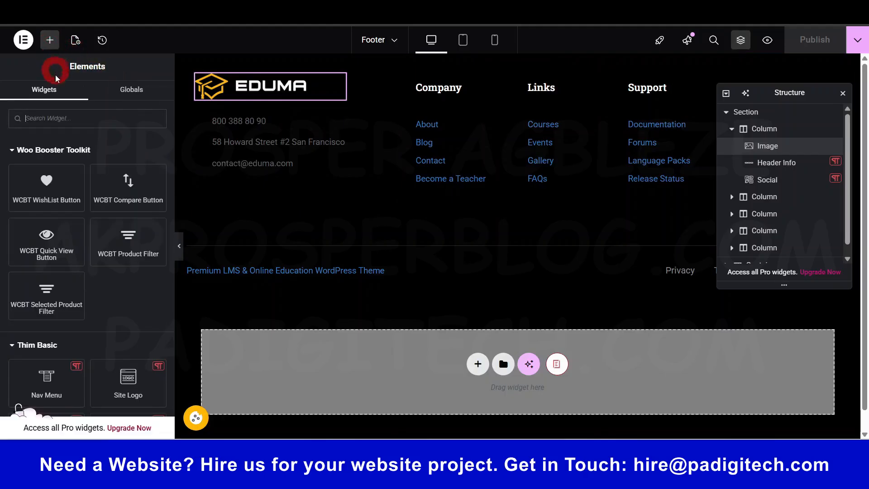
type("logo")
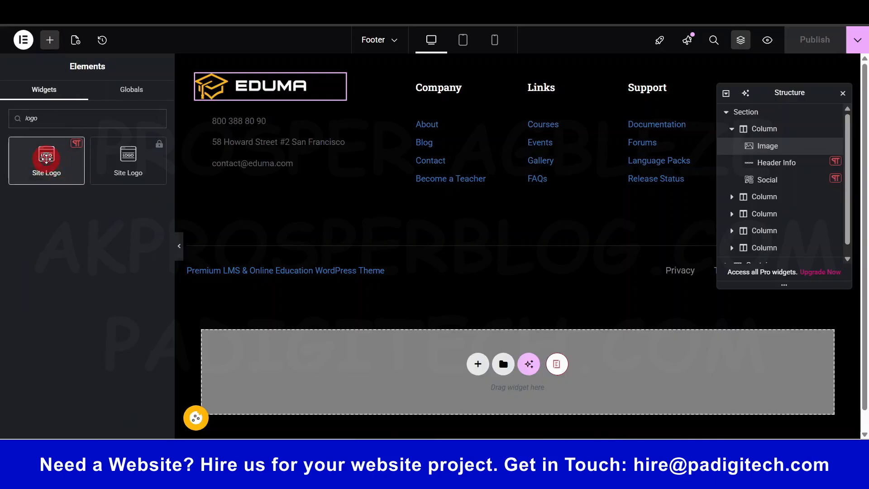
left_click_drag(47, 158, 252, 99)
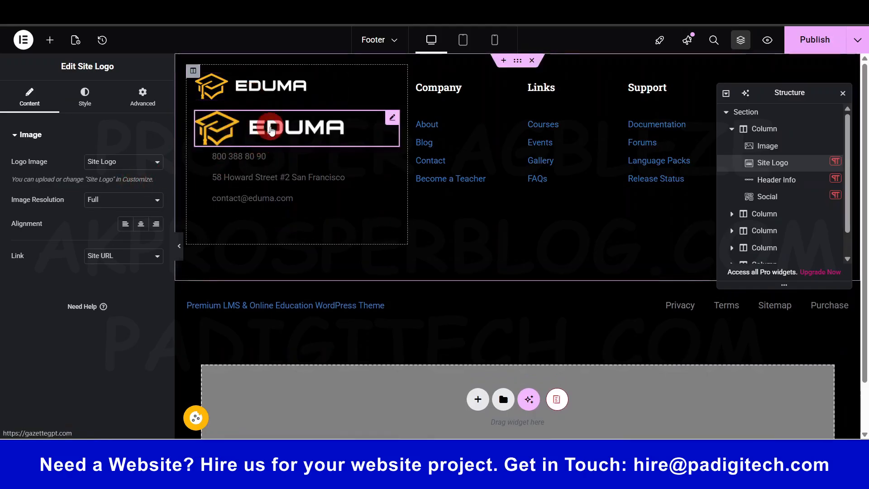
left_click(277, 91)
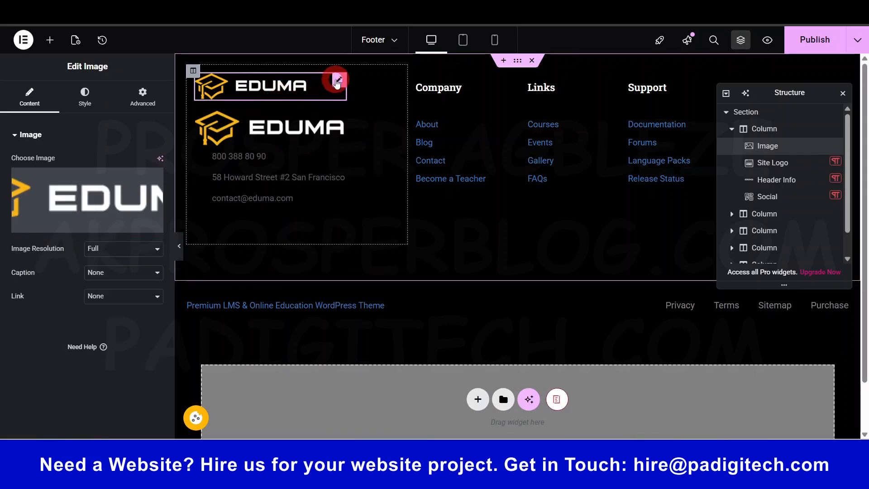
right_click(337, 81)
left_click(362, 331)
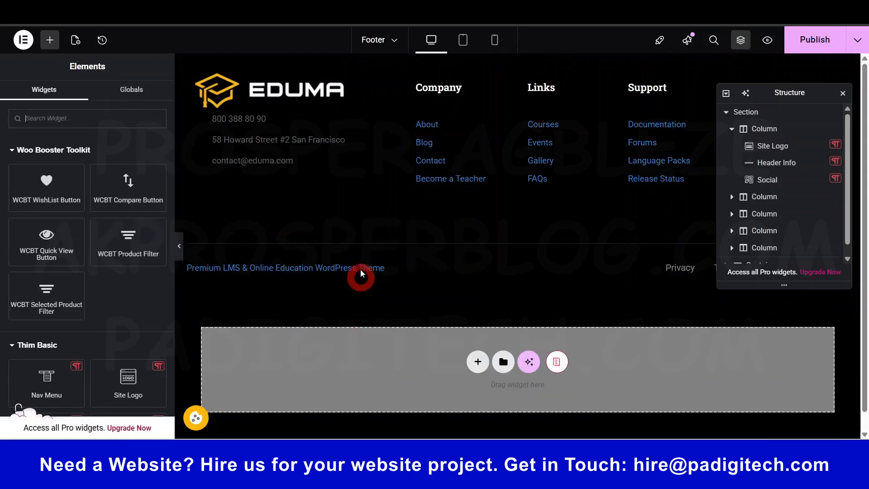
left_click(245, 81)
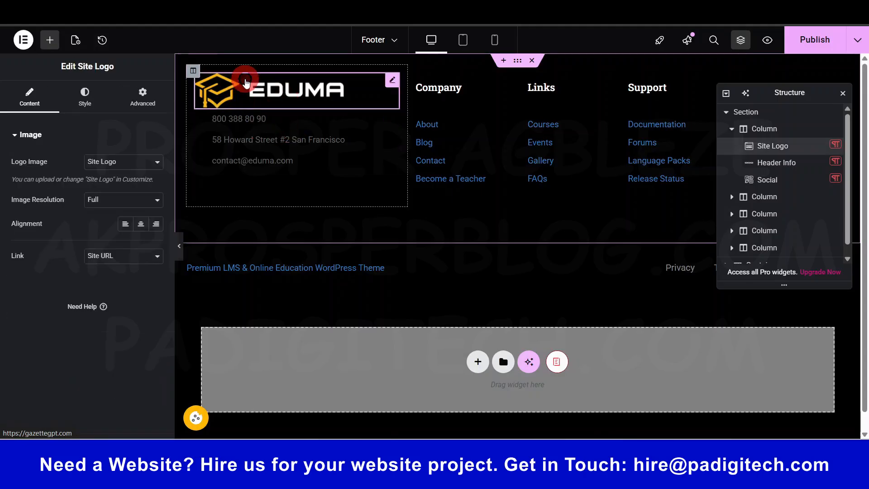
left_click(93, 91)
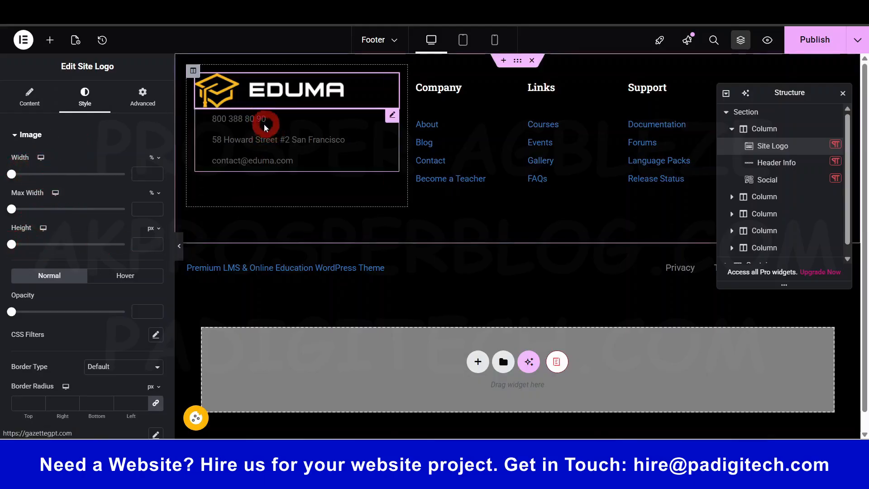
- Inspect the phone item in the footer's contact details, then duplicate the e-mail item and remove the copy
left_click(271, 136)
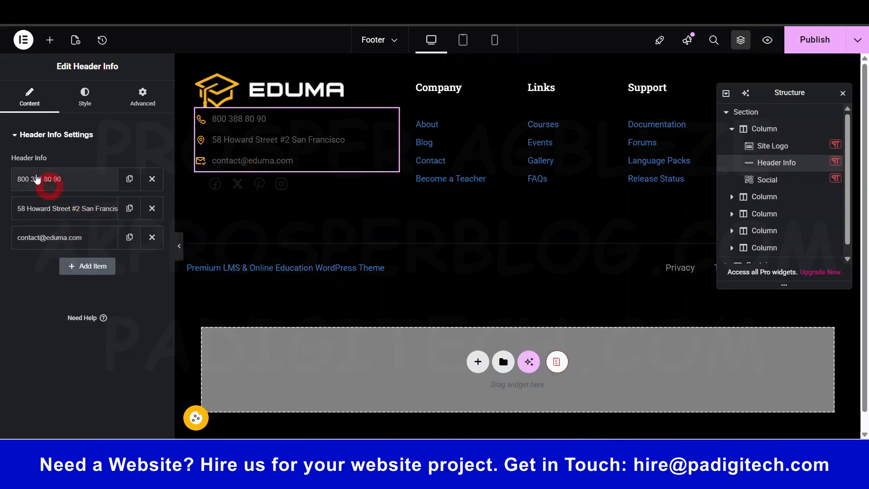
left_click(42, 179)
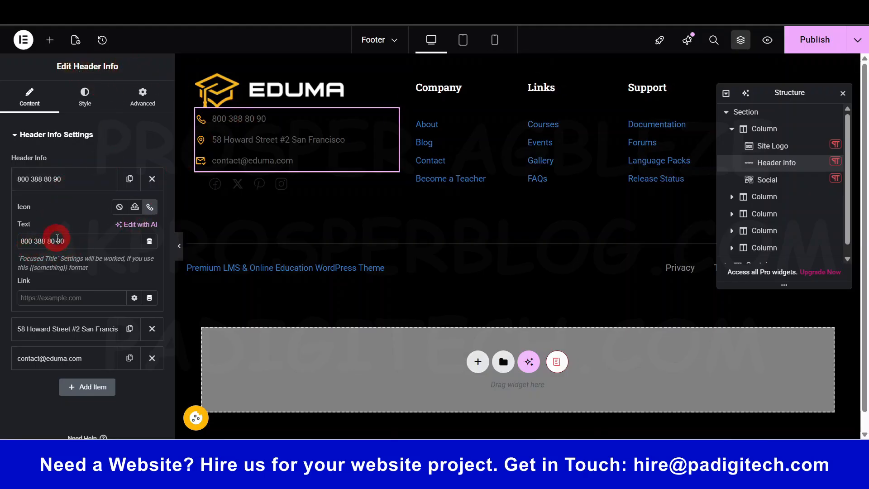
left_click(77, 179)
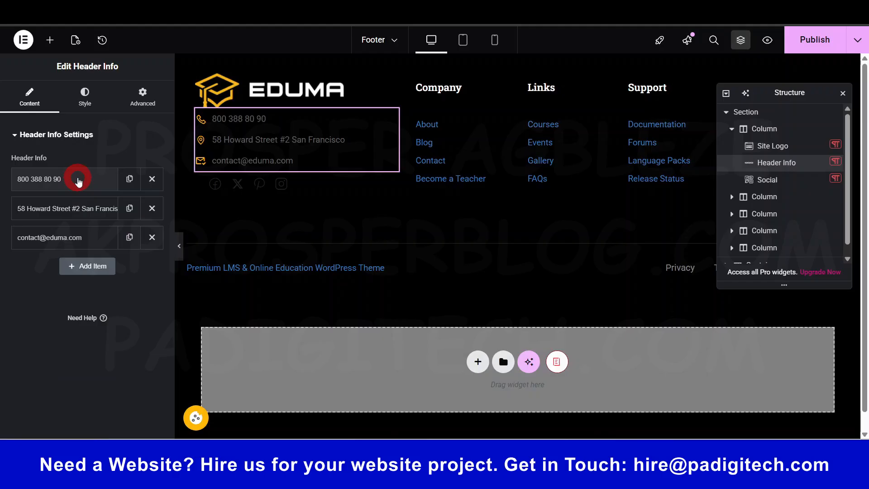
left_click(78, 179)
left_click(78, 180)
left_click(113, 304)
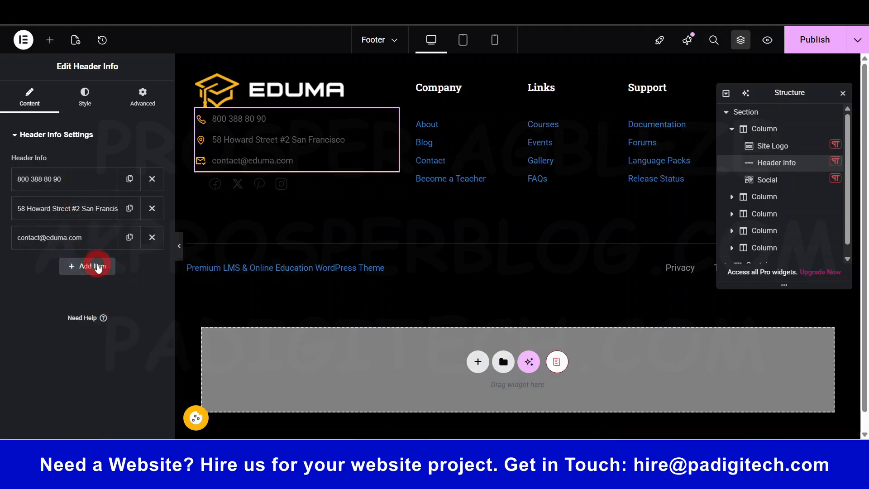
left_click(129, 236)
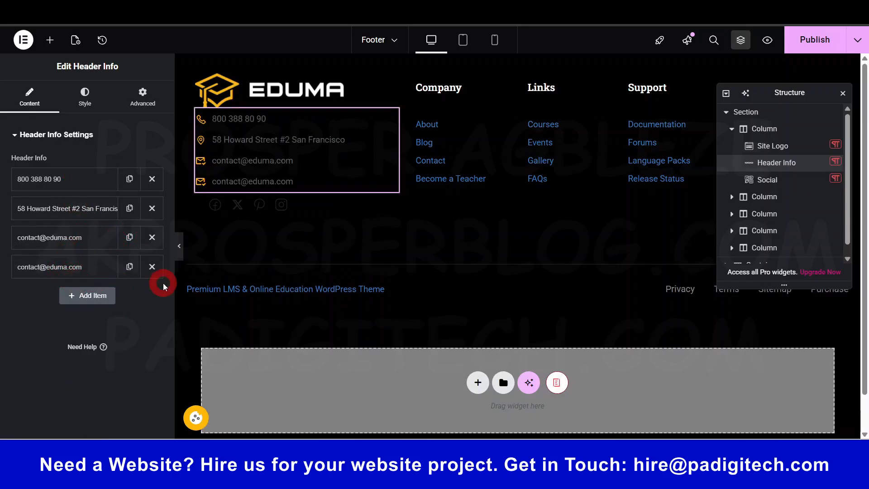
left_click(153, 266)
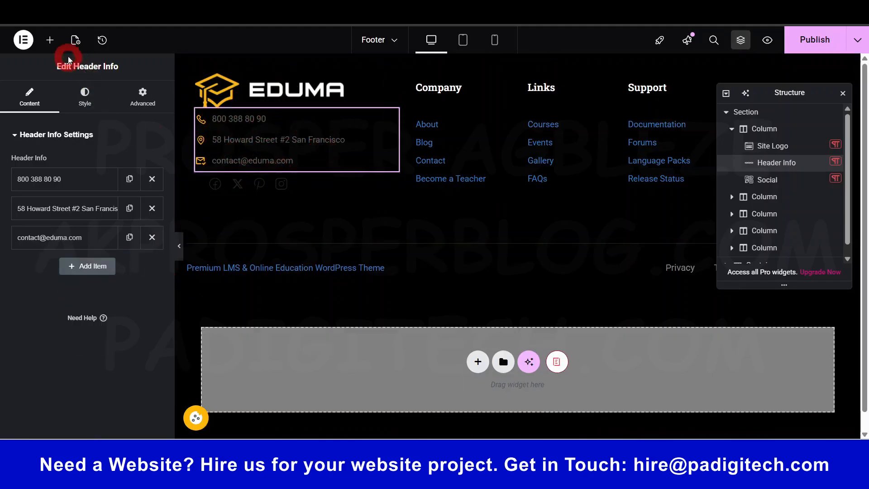
- Add a Text Editor widget between the contact details and the social icons in the footer's first column
left_click(49, 40)
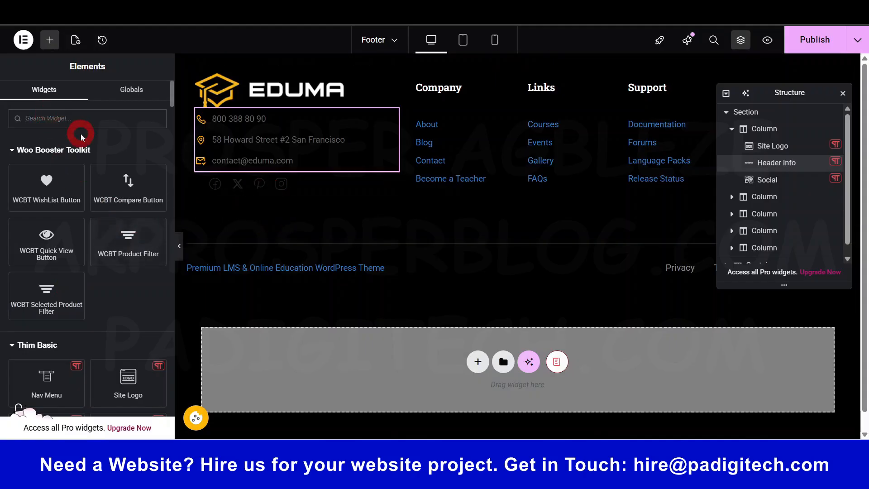
type("text")
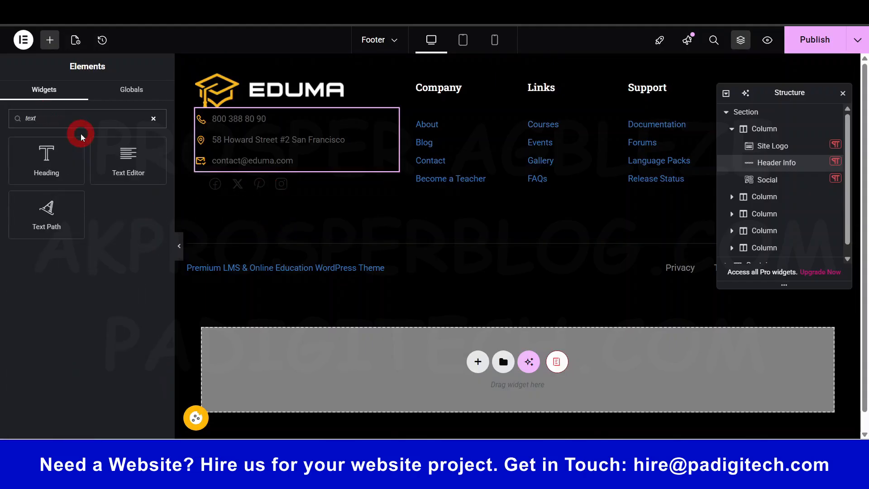
left_click_drag(133, 176, 267, 172)
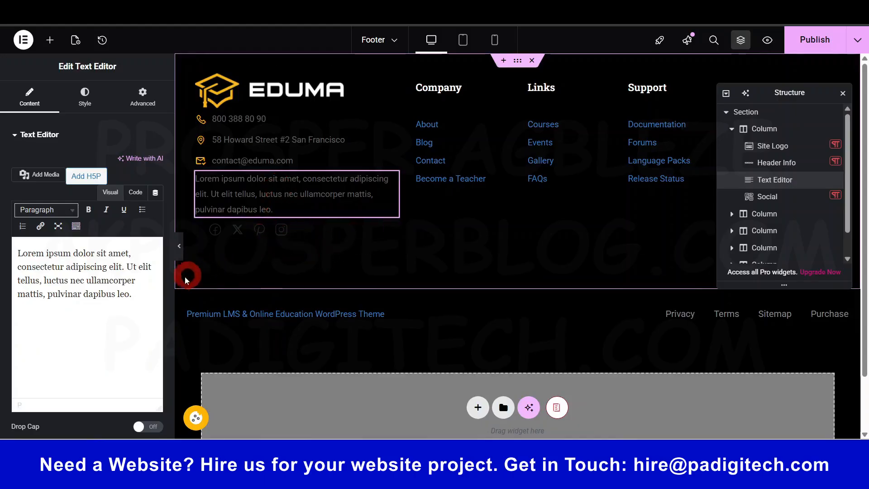
left_click(295, 193)
left_click(116, 297)
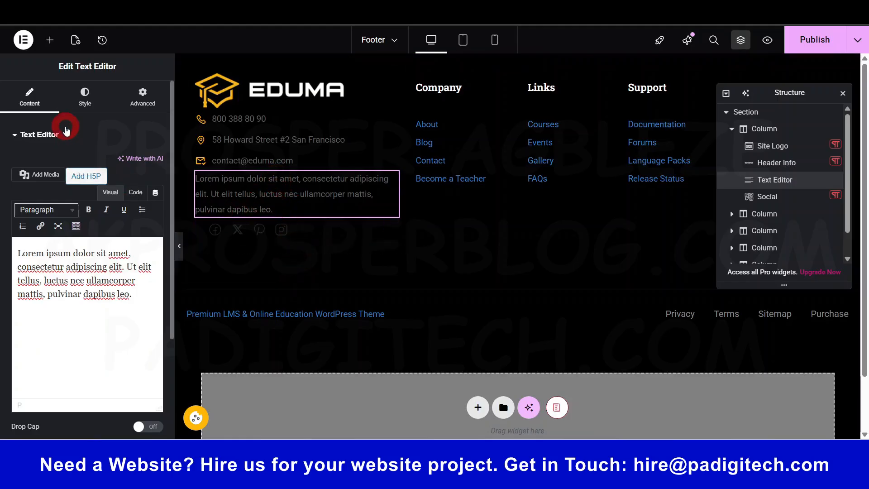
- Unlink the new text block's margin values and set its top margin to 30 px
left_click(84, 95)
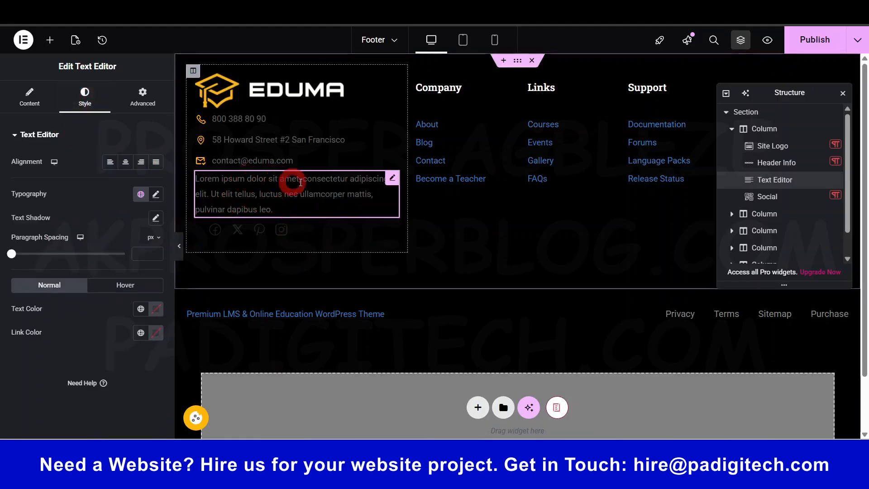
left_click(454, 180)
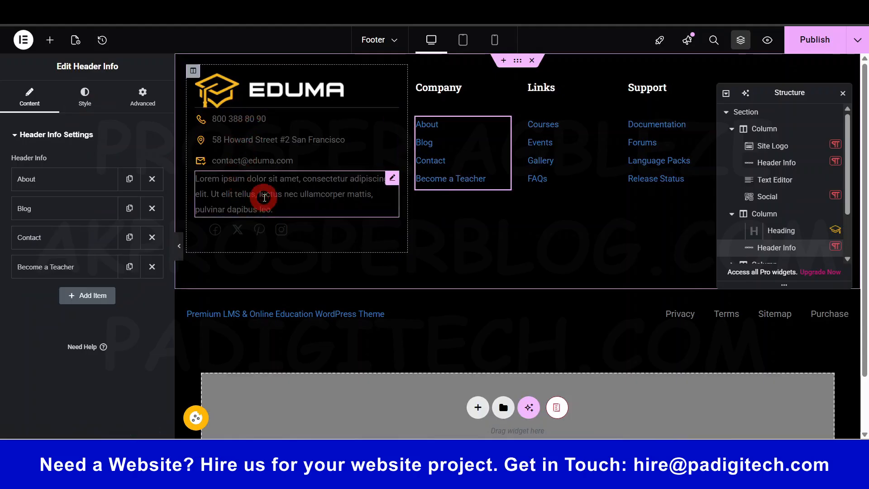
left_click(259, 196)
left_click(161, 98)
left_click(105, 171)
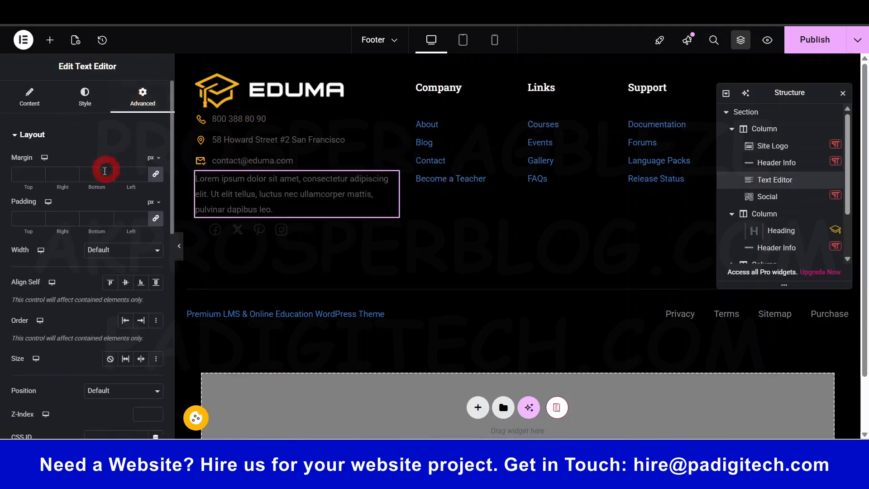
left_click(156, 178)
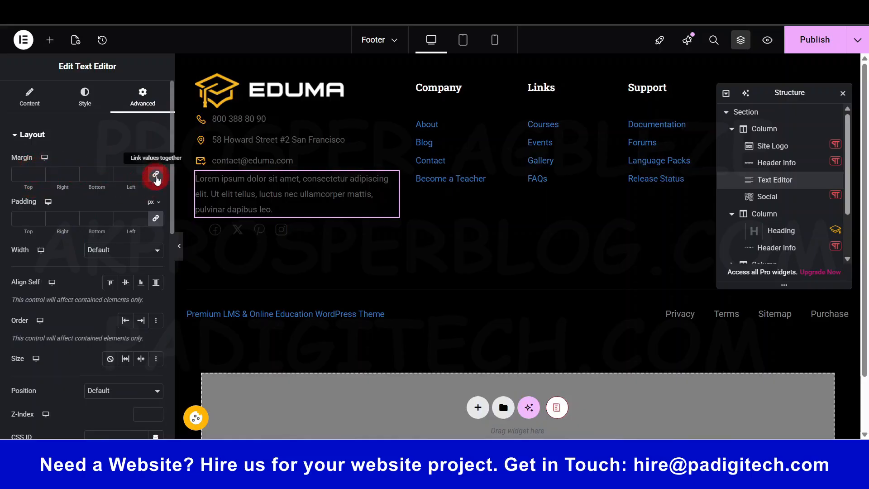
left_click(46, 180)
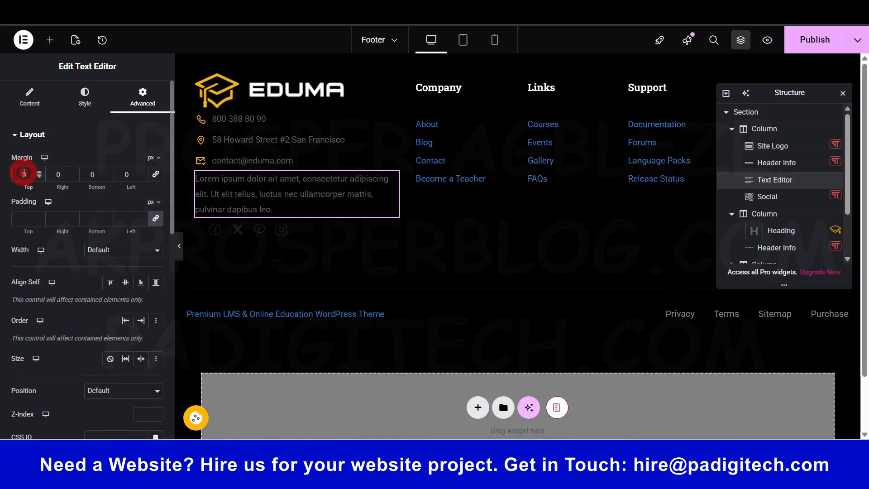
type("30")
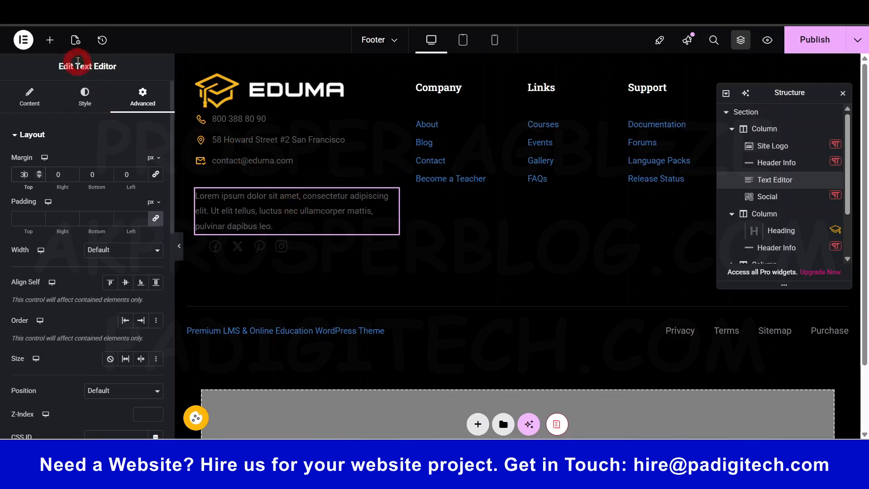
- Try centre alignment on the footer's contact details, then restore left alignment
left_click(51, 40)
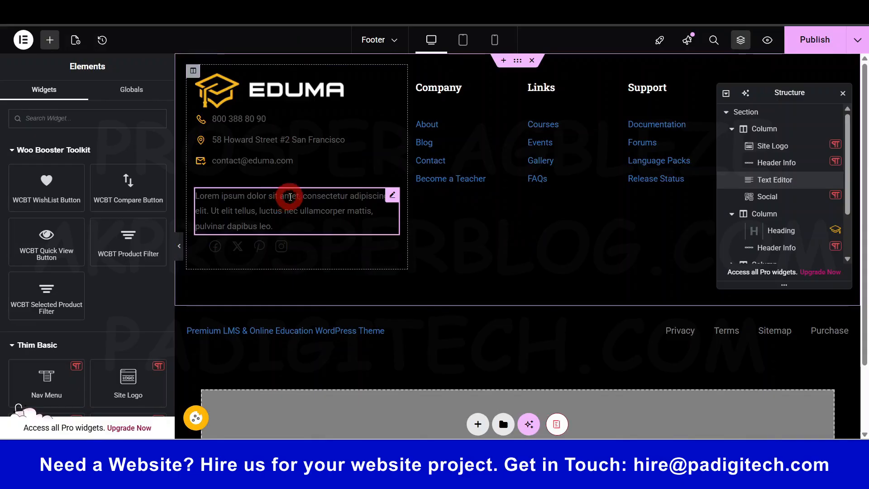
left_click(286, 227)
left_click(284, 140)
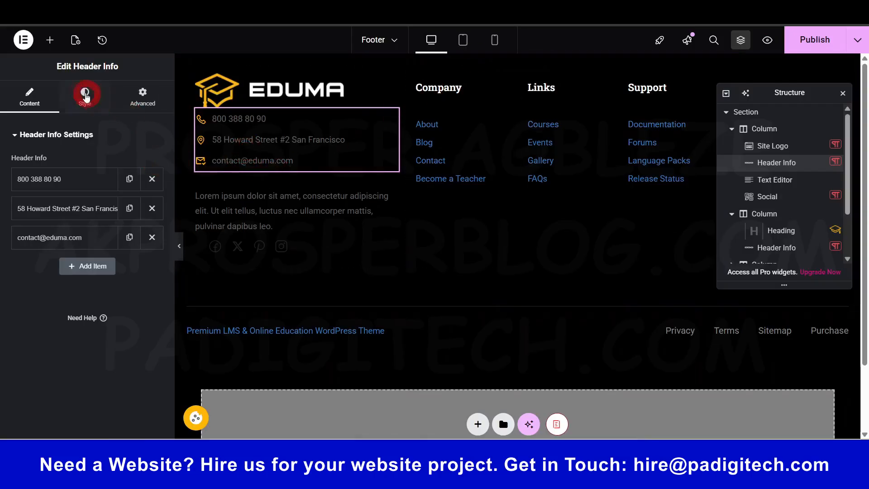
left_click(78, 93)
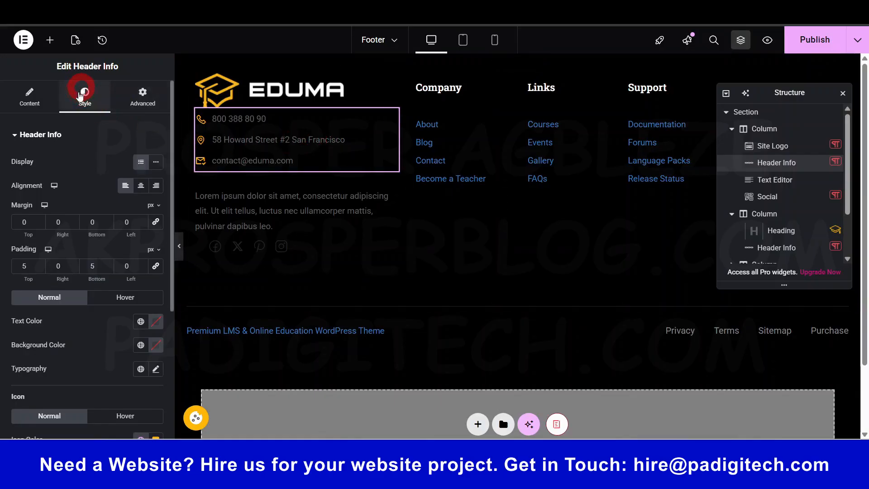
left_click(24, 211)
left_click(123, 189)
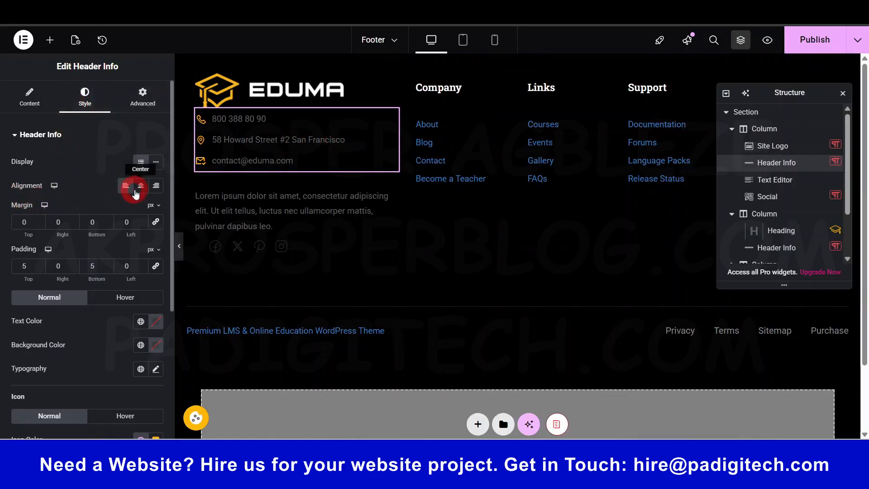
left_click(139, 187)
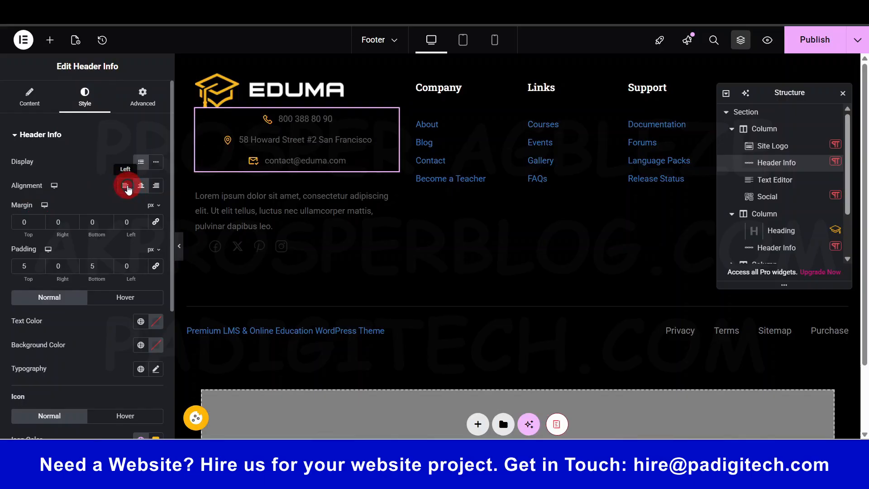
left_click(127, 186)
- Examine the contact details' spacing, text and icon style settings in both normal and hover states
scroll(66, 274, "down", 2)
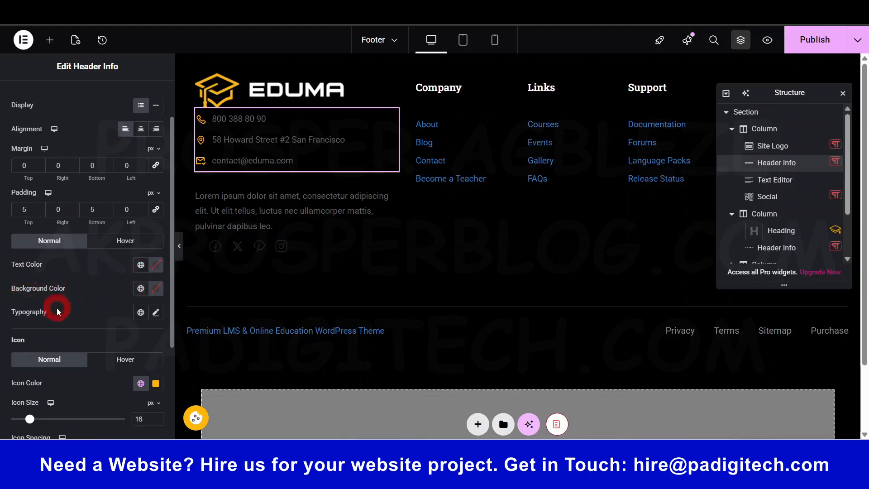
scroll(127, 333, "down", 4)
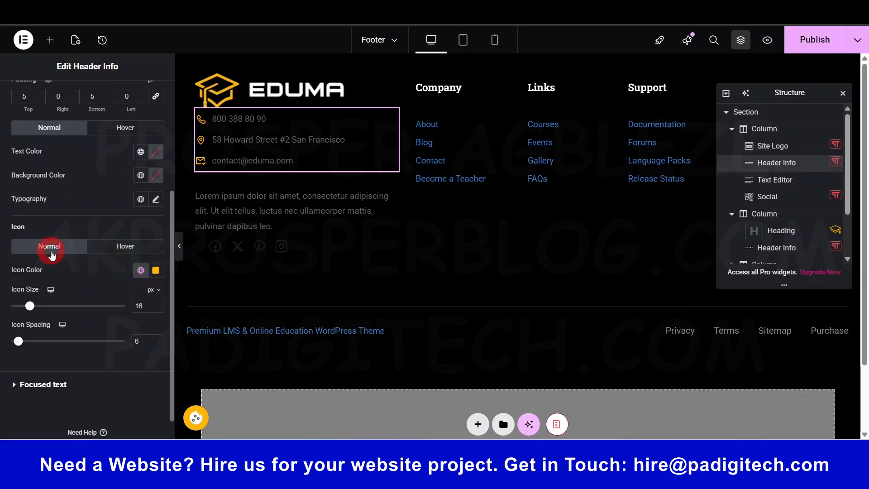
left_click(125, 246)
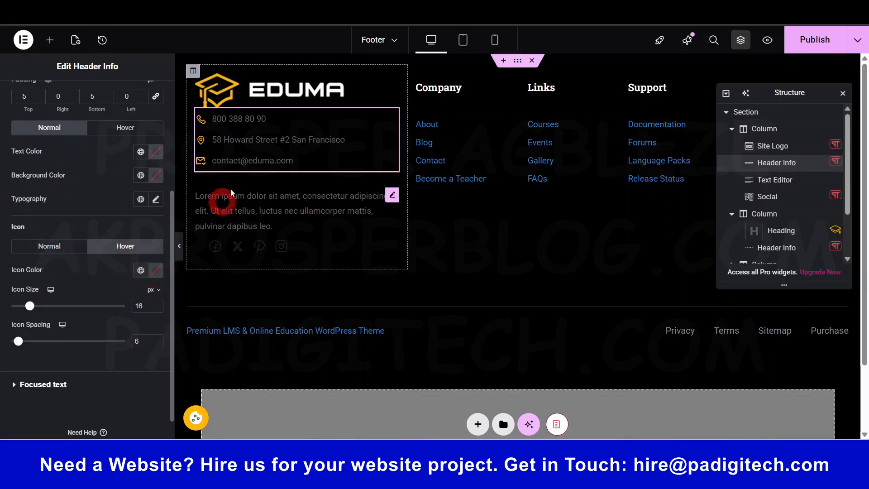
left_click(210, 128)
left_click(156, 275)
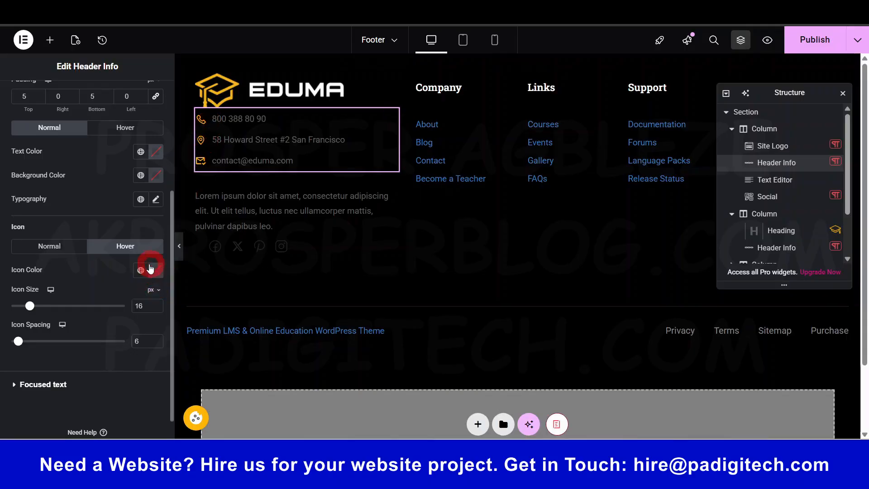
left_click(54, 253)
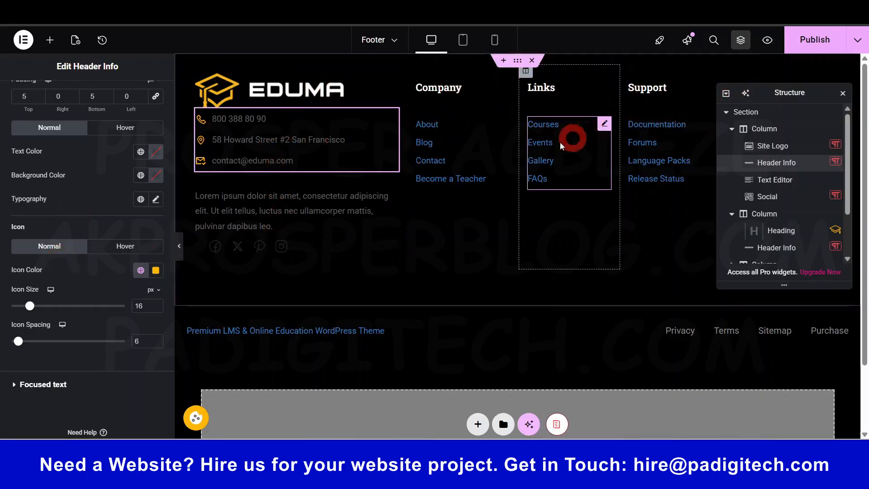
- Move the Structure panel clear of the footer columns and retitle the Company heading as "Top Category"
left_click_drag(791, 92, 729, 349)
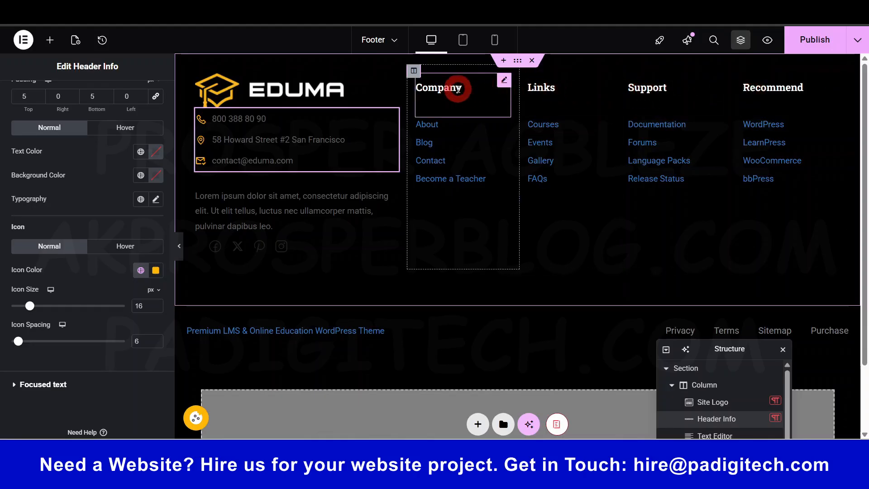
left_click(468, 94)
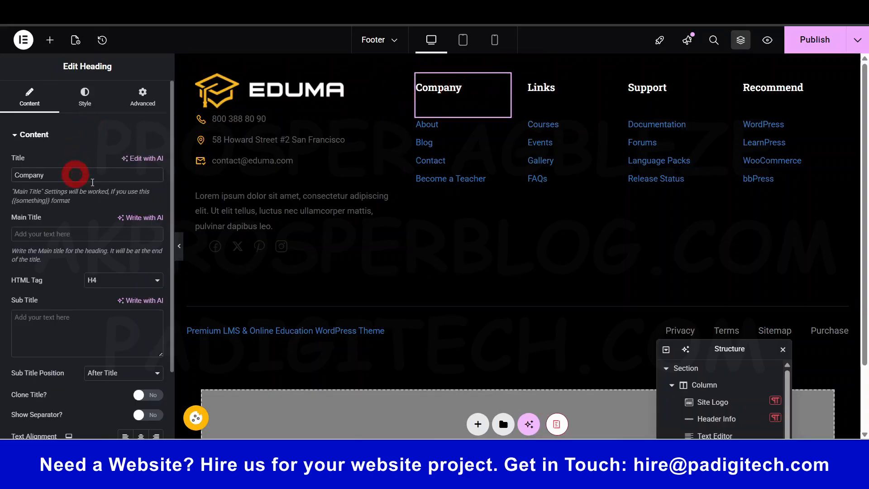
left_click(92, 182)
key("shift+Home")
type("Top")
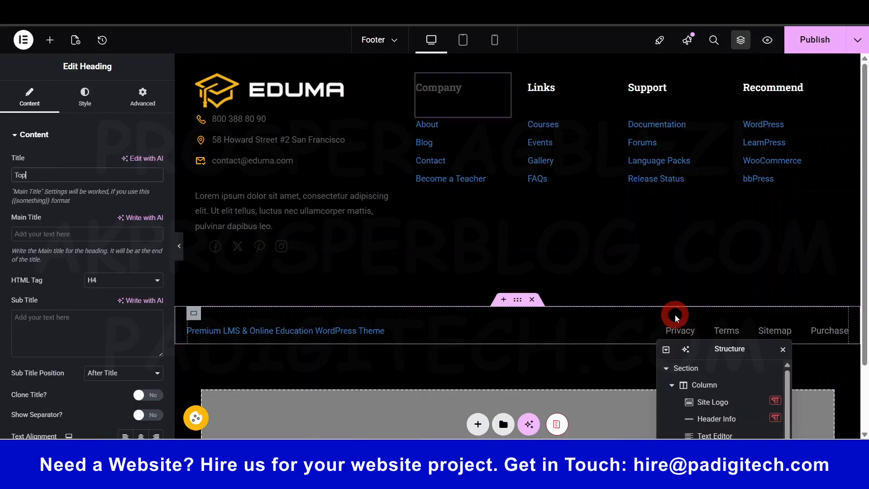
type(" Cour")
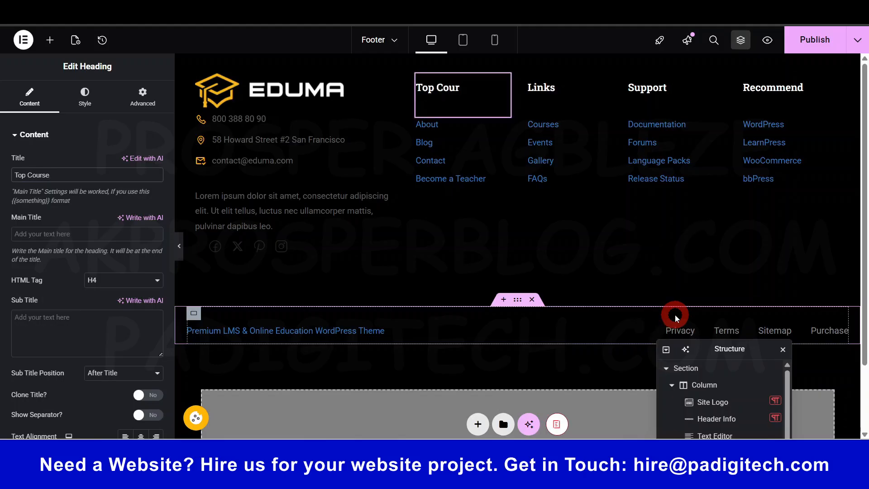
type("se")
key("BackSpace")
key("BackSpace")
key("BackSpace")
key("BackSpace")
key("BackSpace")
type("ategory")
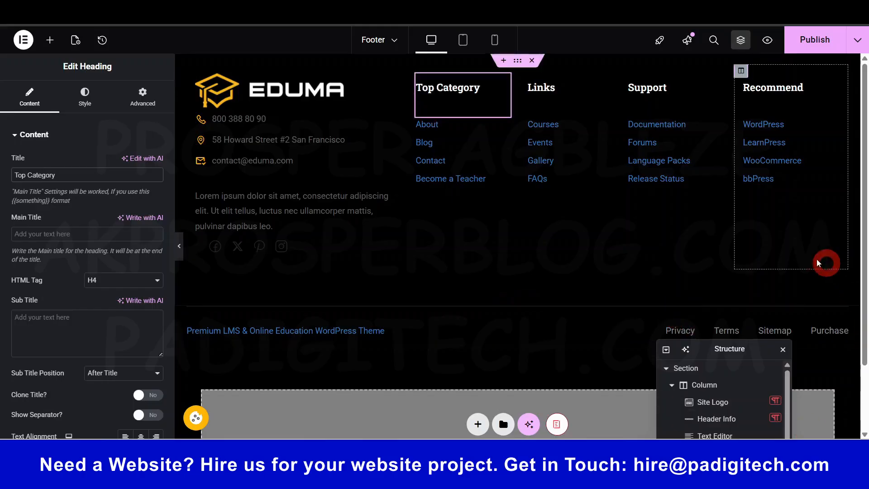
- Change the text of the About item under the Top Category heading to "Basic Electricity"
left_click(494, 168)
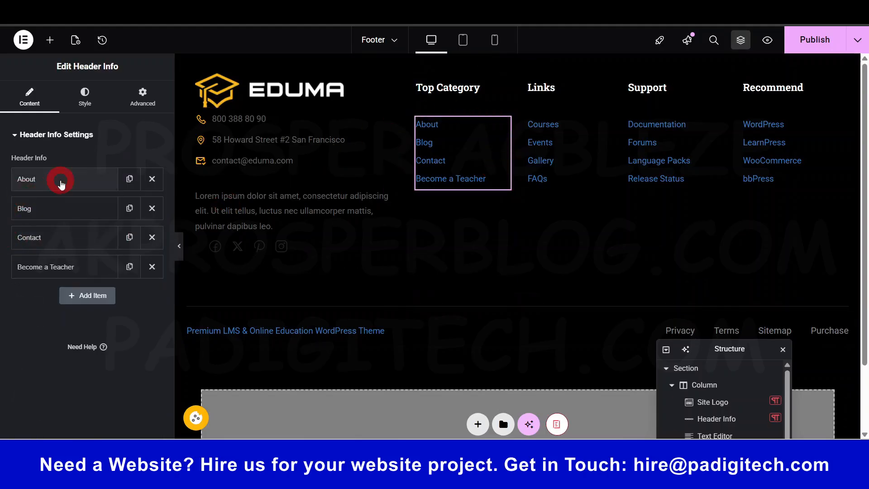
left_click(60, 181)
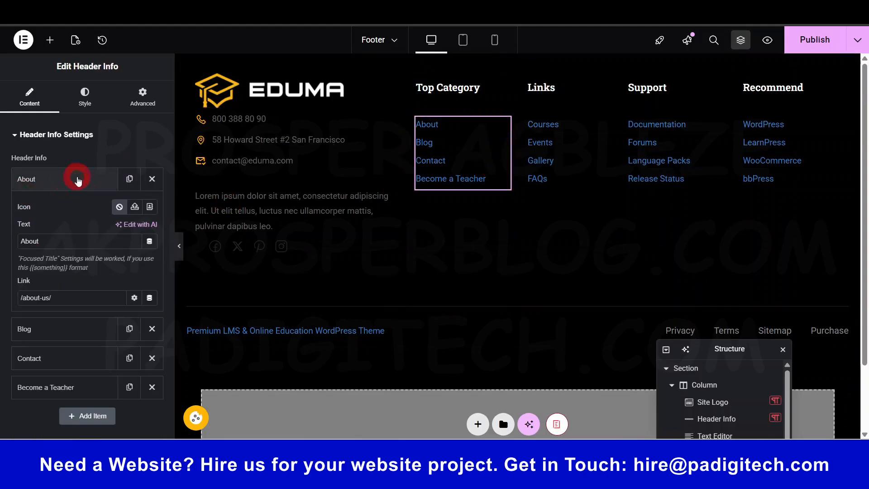
double_click(58, 239)
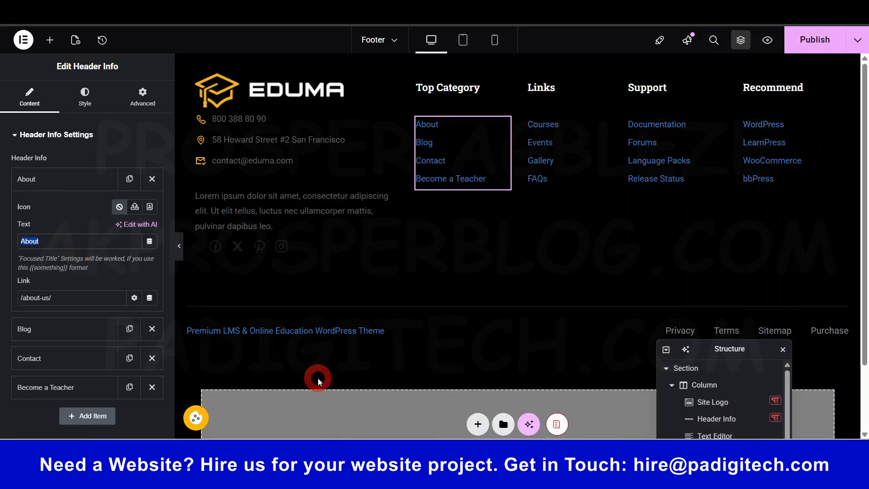
type("Basic ELKe")
key("BackSpace")
key("BackSpace")
key("BackSpace")
type("lectricity")
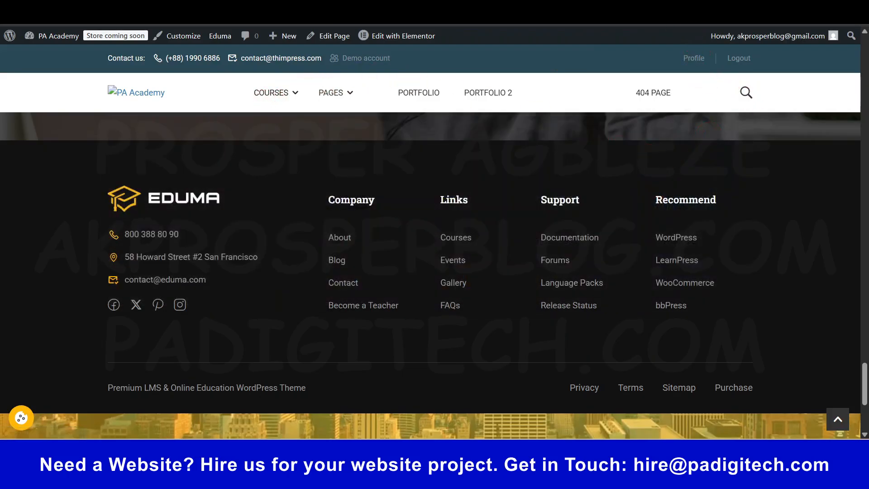
- Open the full course list from the live site's home page and copy the Basic Electricity course's link address
left_click(863, 329)
left_click_drag(864, 347, 864, 83)
scroll(500, 260, "up", 1)
scroll(500, 260, "down", 7)
scroll(500, 260, "down", 8)
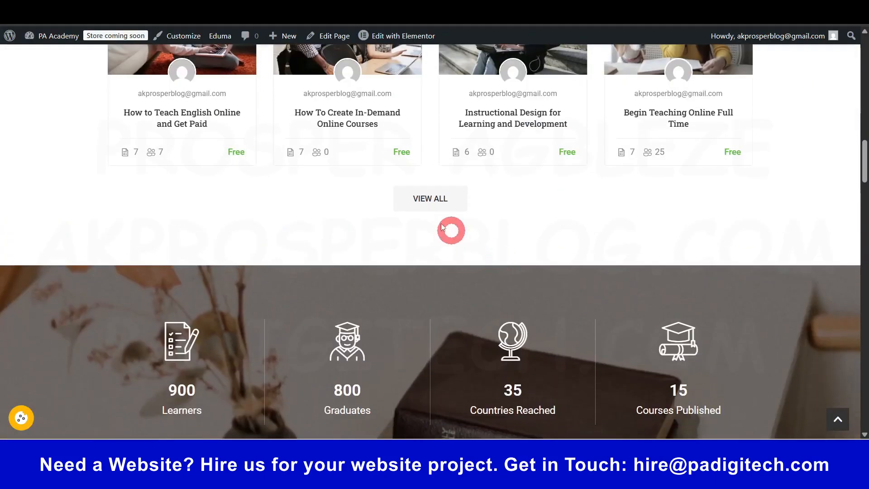
left_click(426, 198)
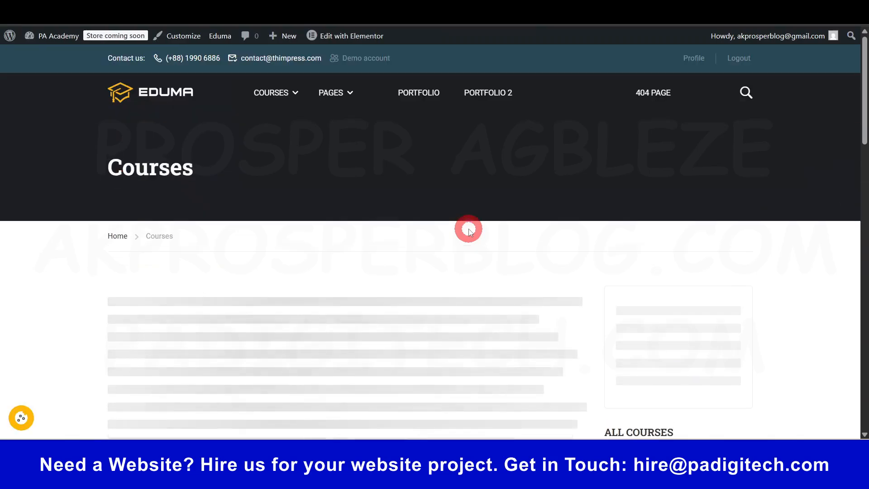
scroll(466, 229, "down", 3)
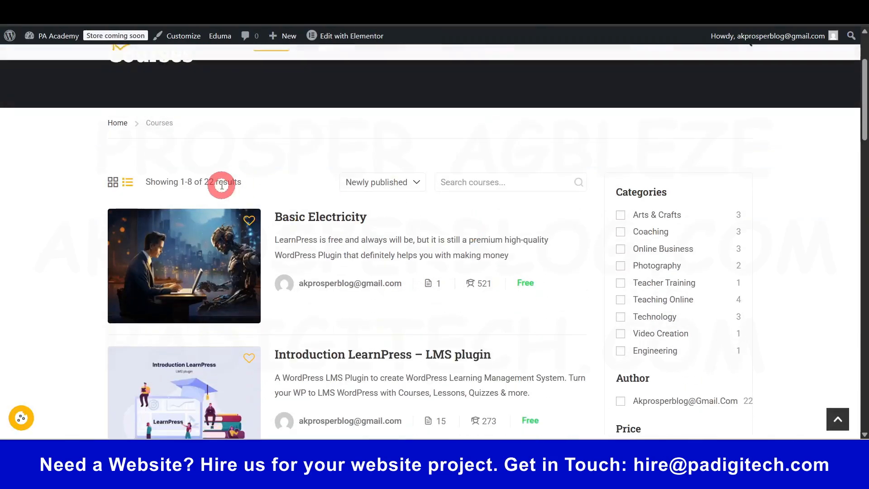
right_click(324, 219)
left_click(379, 320)
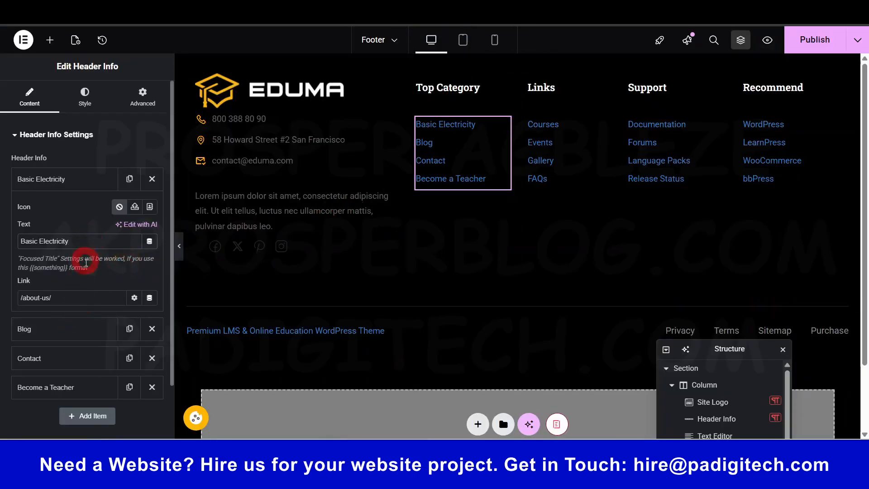
- Replace the Basic Electricity item's link with the copied course address, check its link options, and collapse the item
key("ctrl+a")
key("ctrl+v")
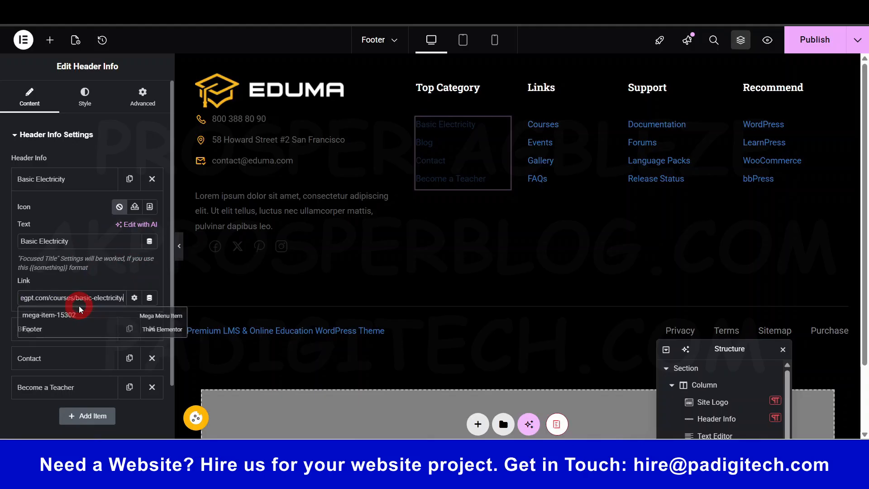
left_click(149, 298)
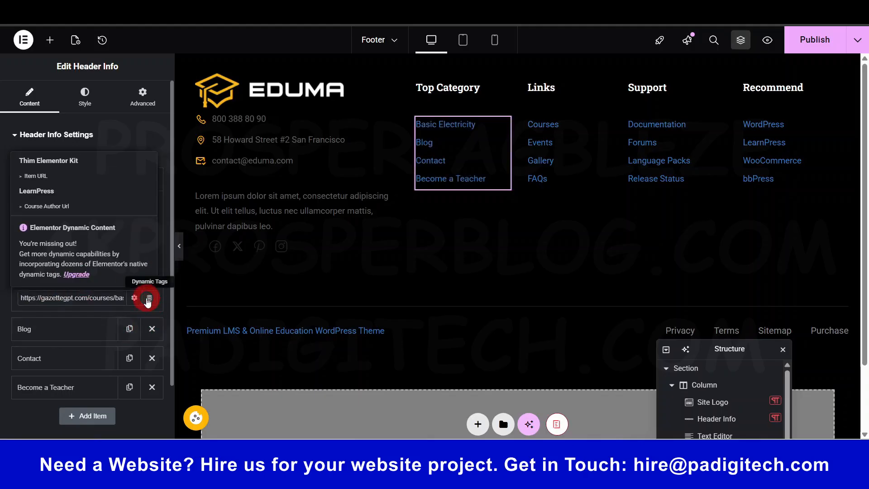
left_click(134, 298)
left_click(134, 298)
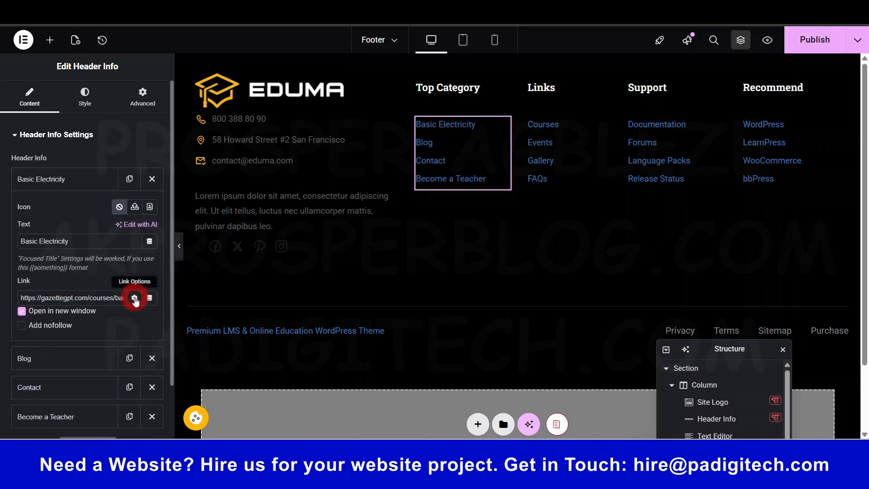
left_click(77, 264)
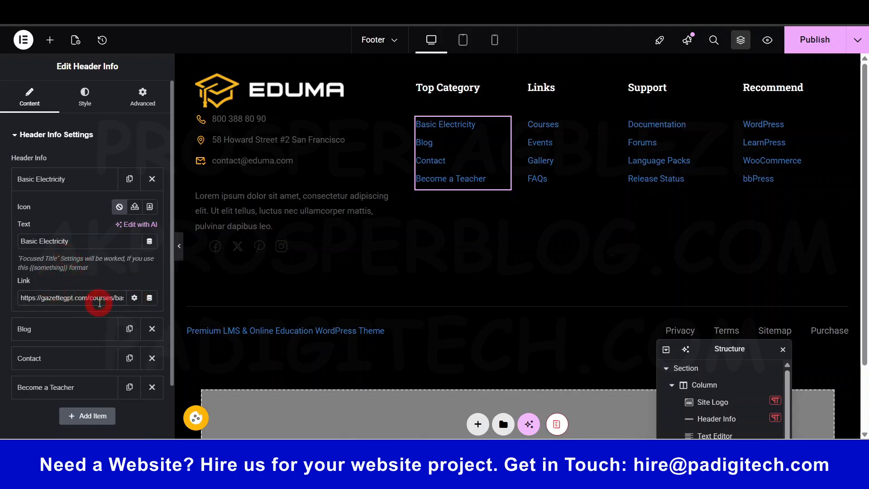
left_click(66, 180)
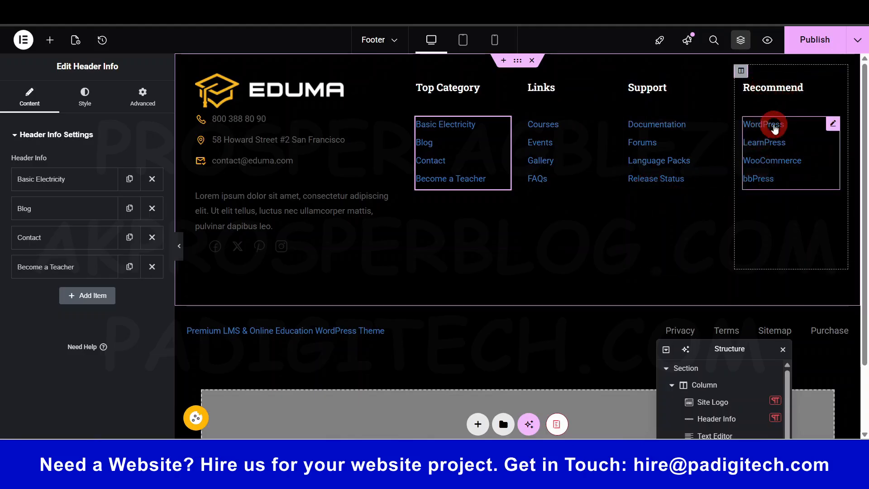
- Switch to the edX website and examine how its footer's link columns and legal section are organized
left_click(369, 355)
left_click(722, 332)
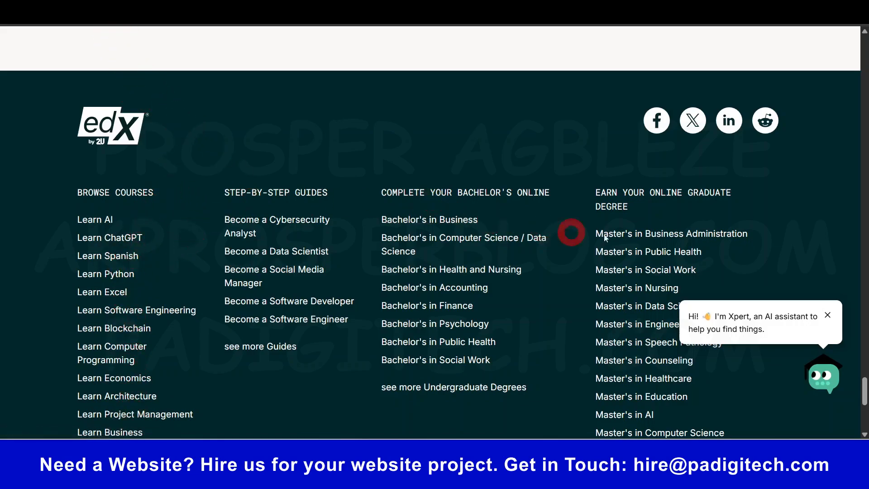
scroll(626, 305, "down", 1)
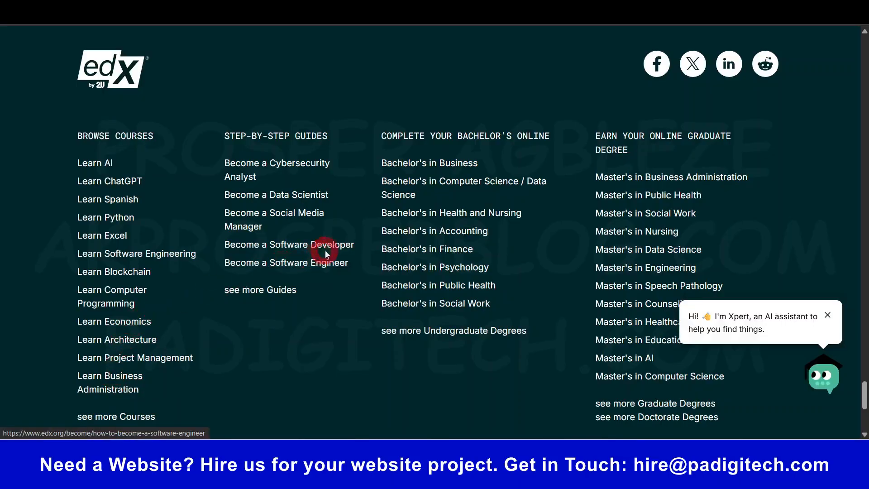
left_click(827, 315)
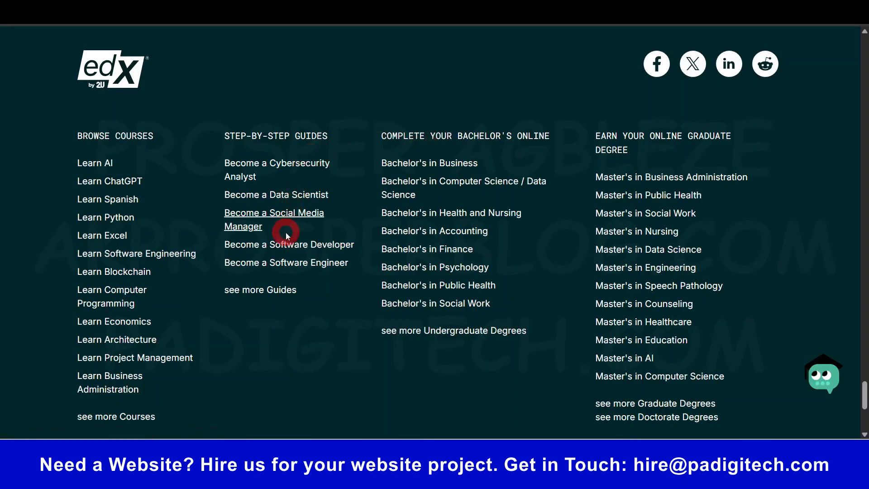
scroll(520, 217, "down", 5)
scroll(514, 232, "down", 1)
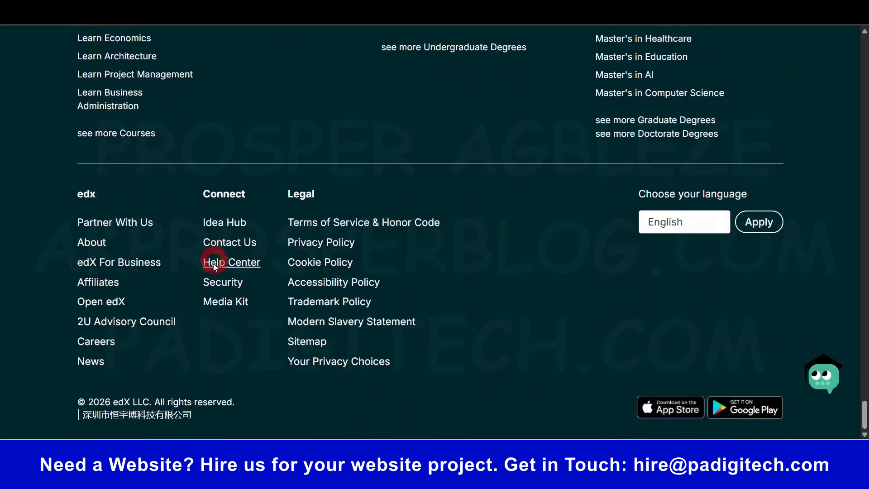
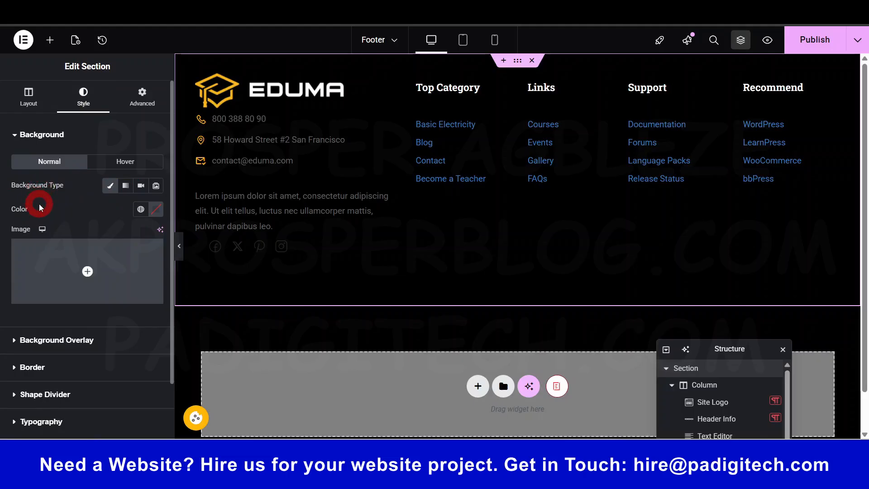
- Set the main footer section's background to the global Primary color
left_click(140, 208)
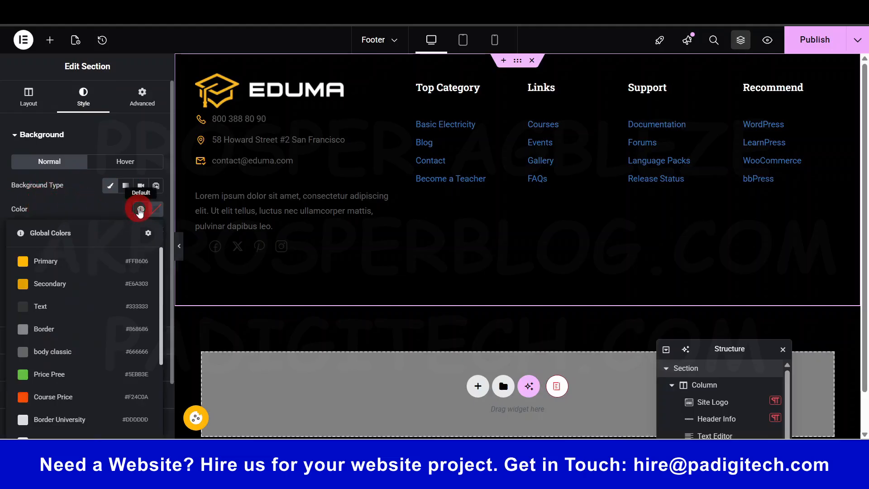
left_click(62, 261)
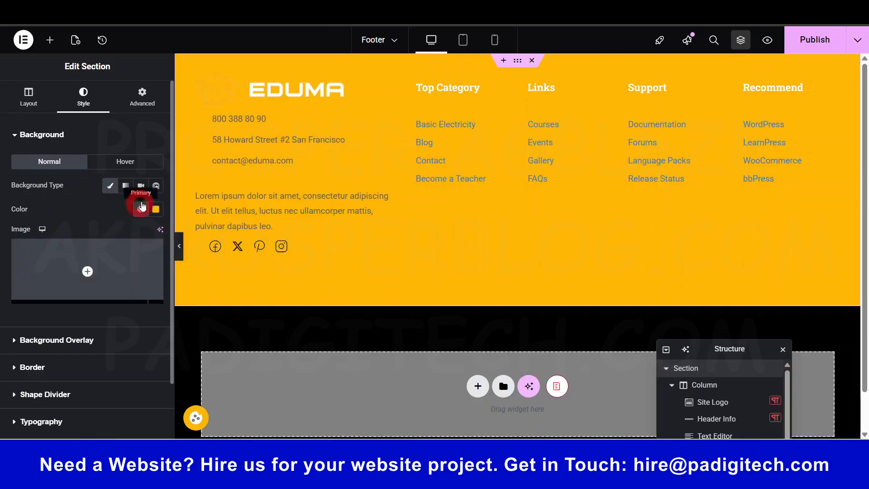
- Clear the background color of the main footer section
left_click(141, 209)
left_click(155, 209)
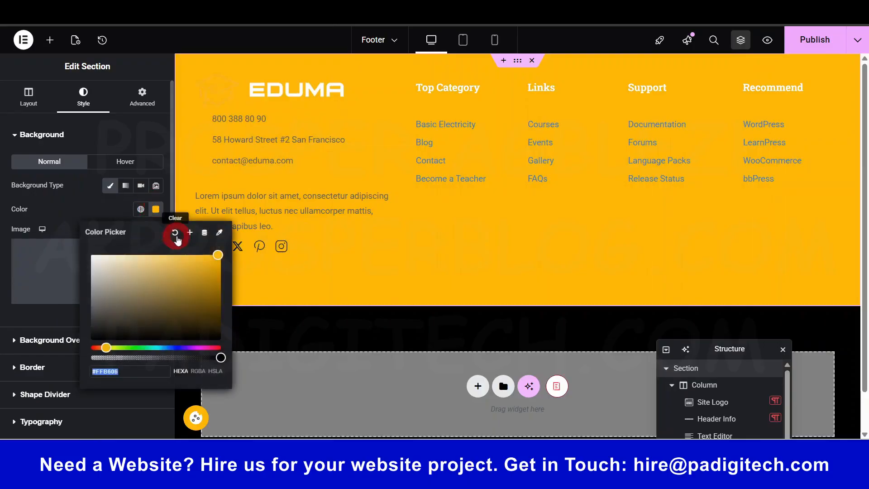
left_click(175, 232)
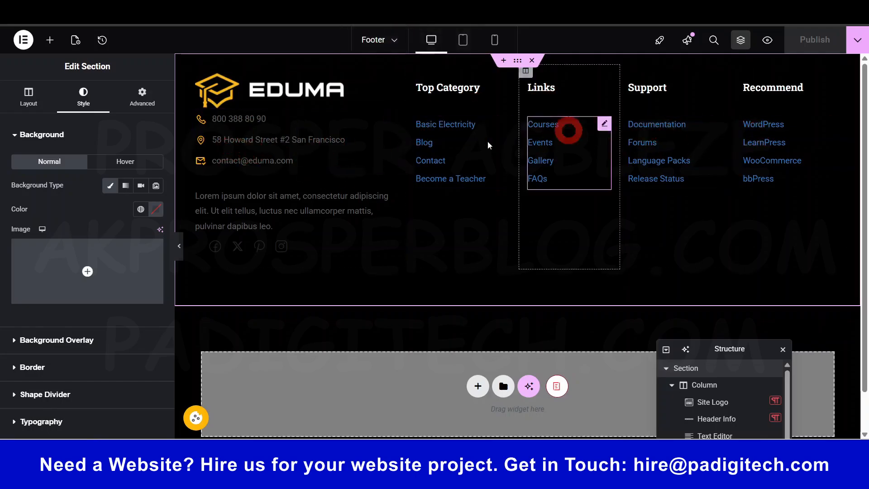
left_click(461, 139)
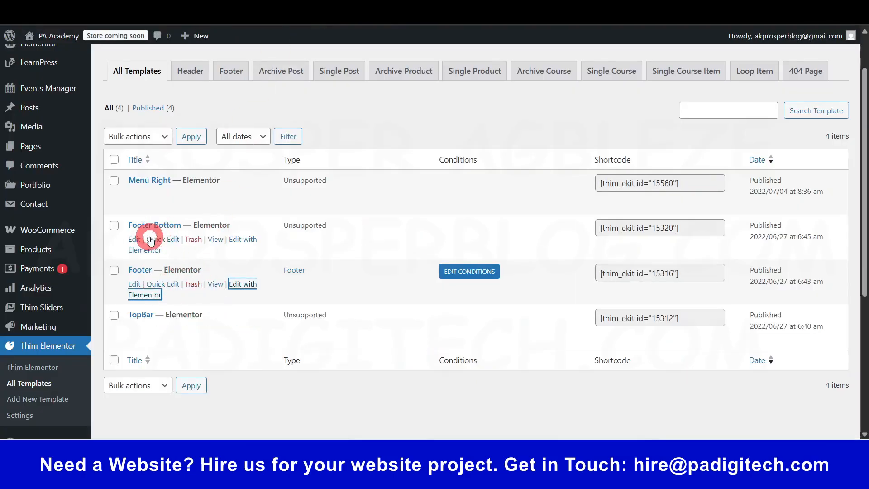
- Open the Footer Bottom template's live view and its Elementor editor in separate tabs
left_click(215, 240, "ctrl")
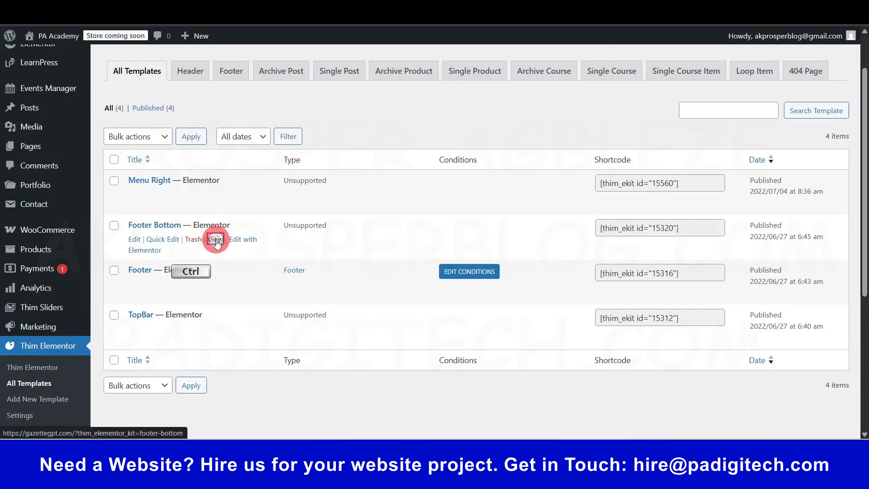
left_click(246, 239, "ctrl")
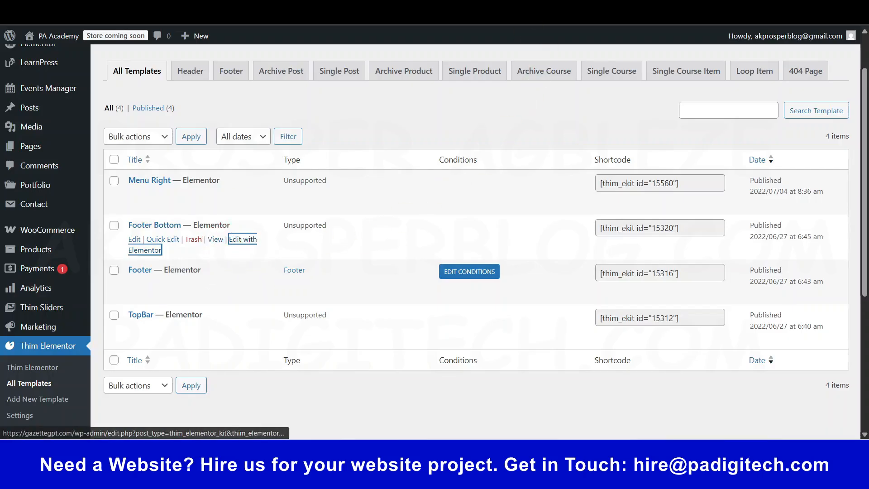
left_click(520, 9)
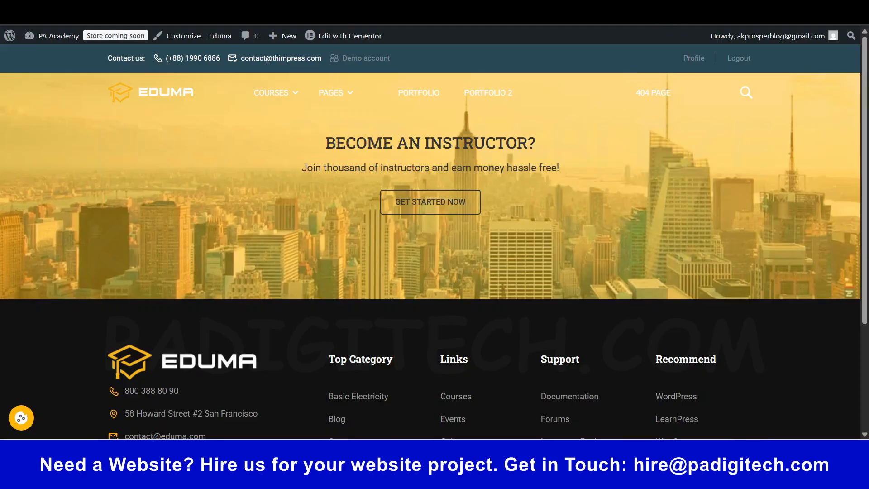
- Examine the Become an Instructor banner at the end of the live Courses page and the site's cookie consent preferences
left_click(520, 9)
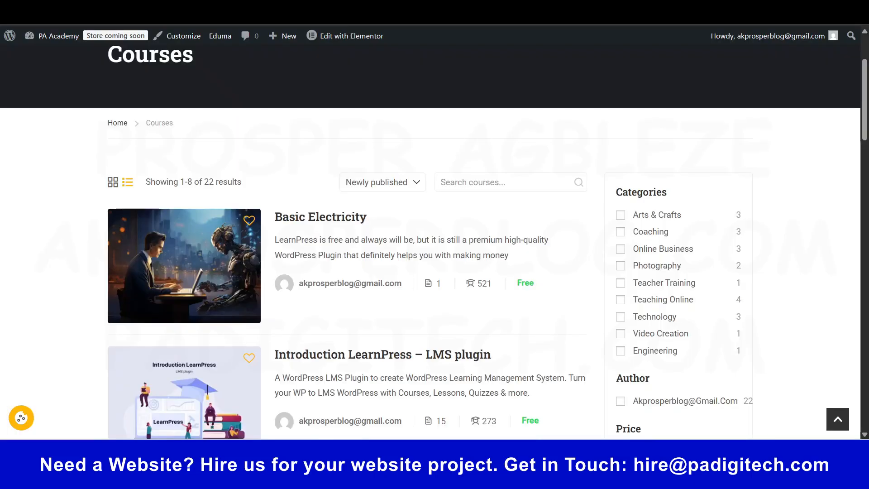
left_click_drag(864, 95, 862, 385)
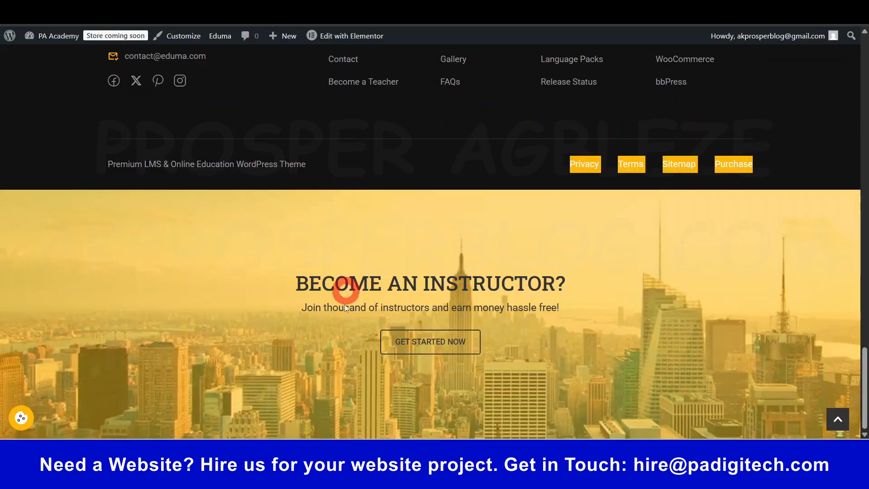
left_click(435, 209)
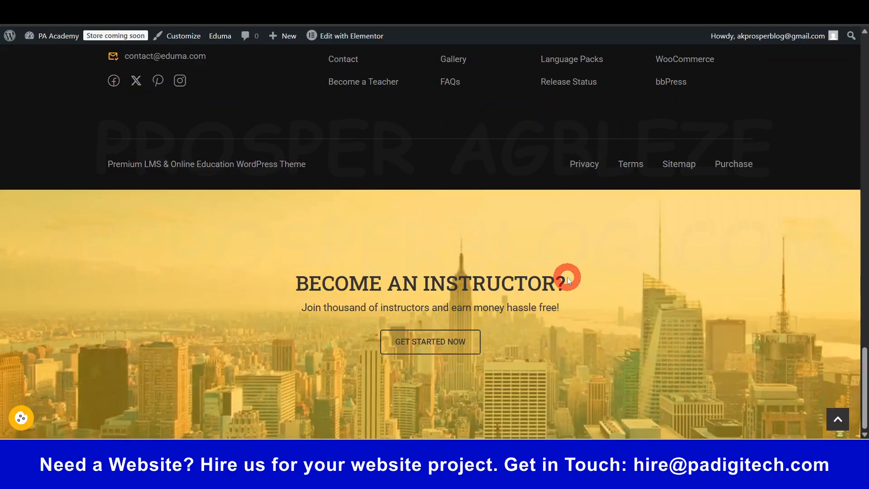
mouse_move(862, 383)
left_mouse_down()
mouse_move(863, 328)
mouse_move(863, 392)
left_mouse_up()
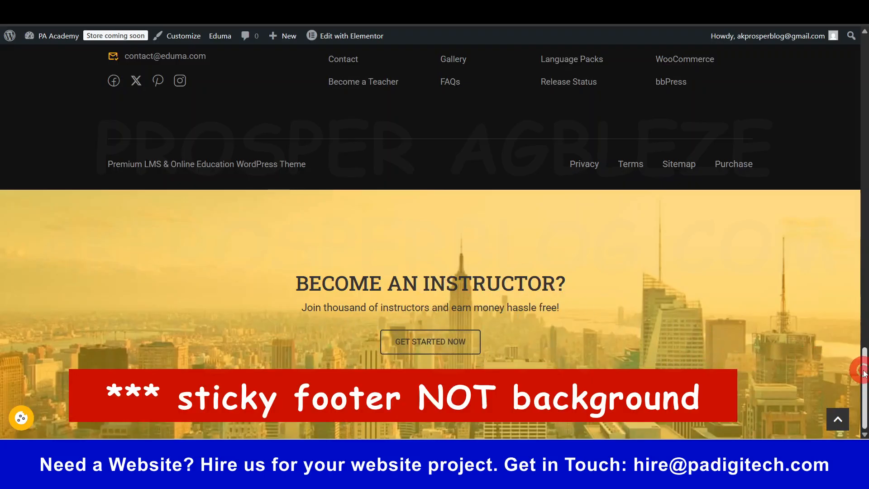
mouse_move(865, 379)
left_mouse_down()
mouse_move(857, 338)
mouse_move(860, 393)
left_mouse_up()
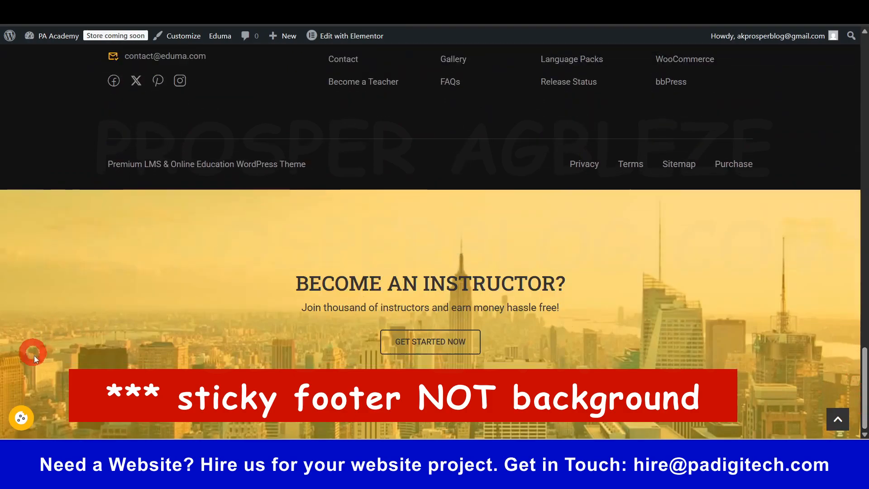
left_click(23, 418)
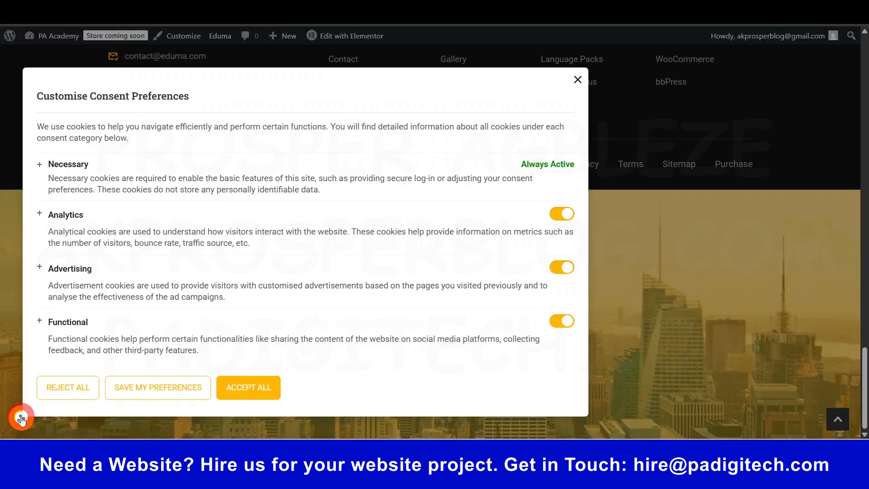
left_click(578, 80)
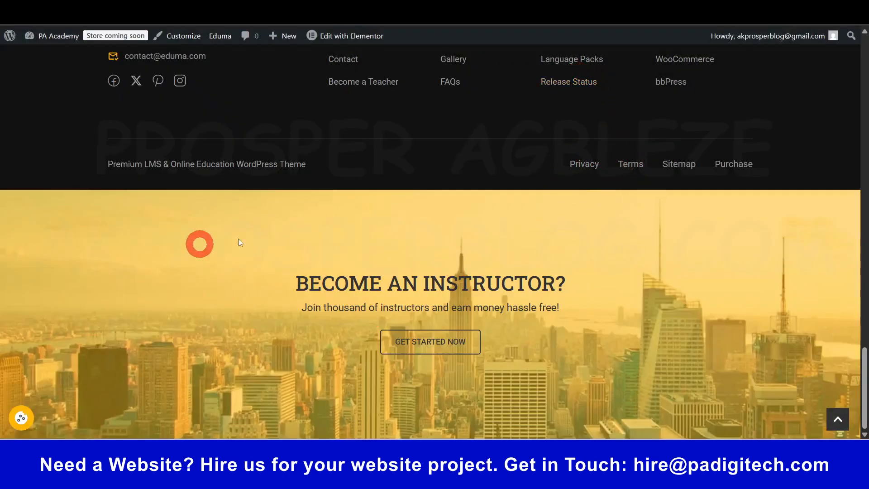
left_click_drag(278, 284, 577, 282)
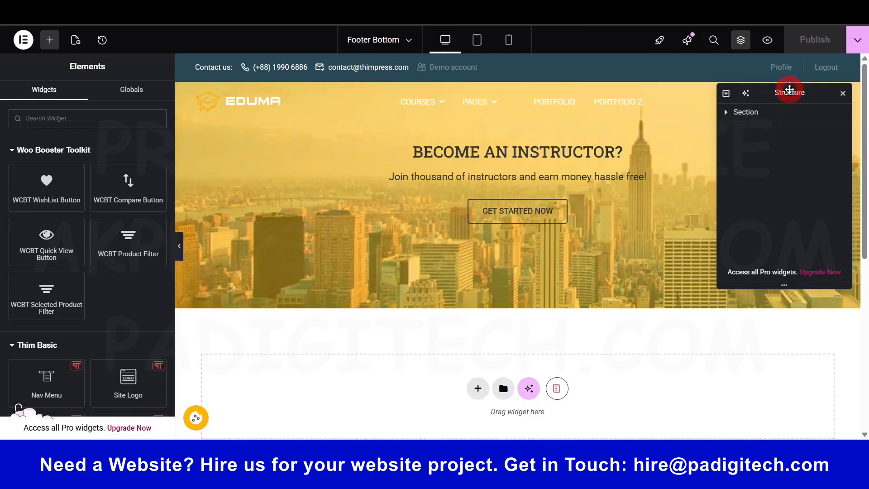
- Inspect the content settings of the Become an Instructor heading and the Get Started Now button in the Footer Bottom template
left_click_drag(785, 90, 724, 342)
left_click(485, 155)
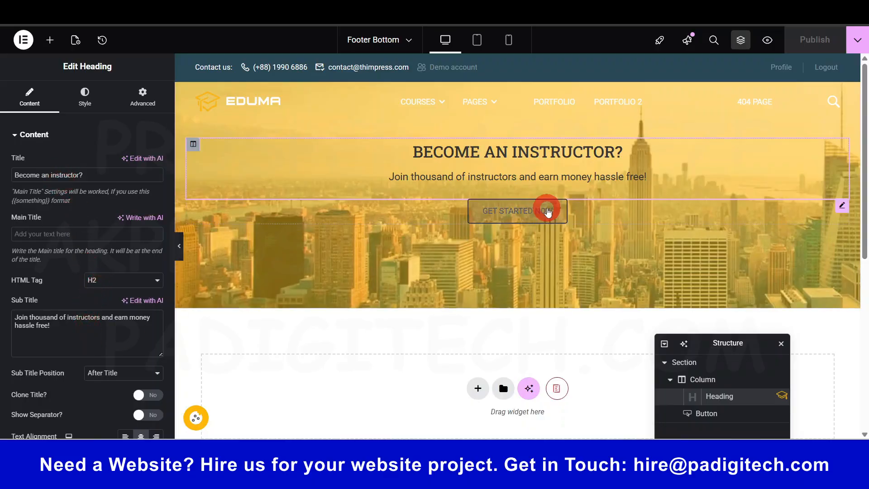
left_click(545, 211)
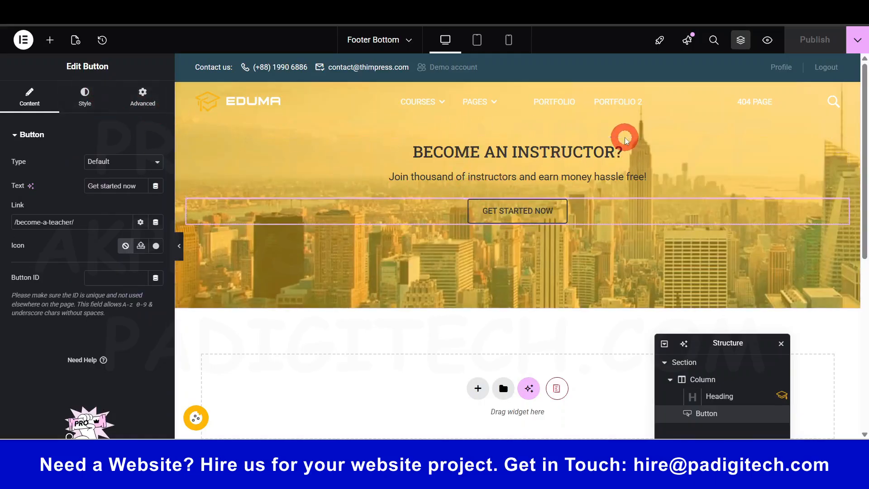
left_click_drag(733, 342, 744, 215)
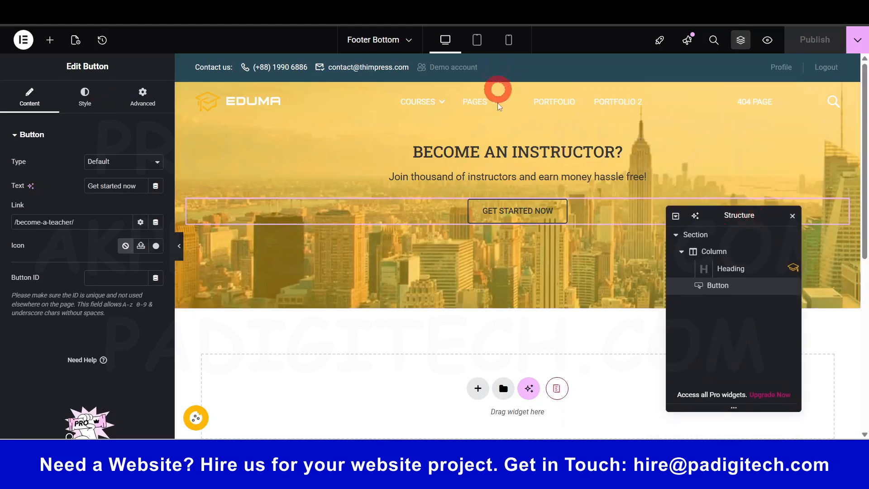
mouse_move(486, 103)
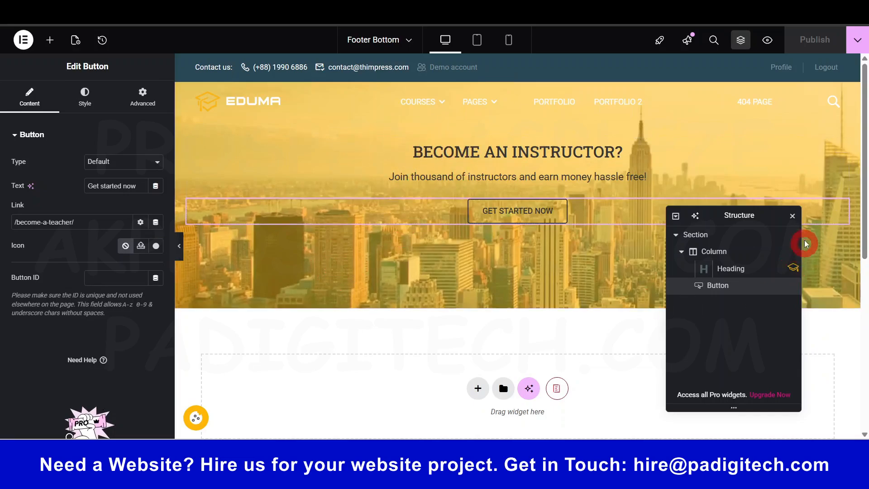
- Select the Footer Bottom template's section and review its background image and background overlay settings
left_click_drag(751, 213, 733, 195)
left_click(695, 213)
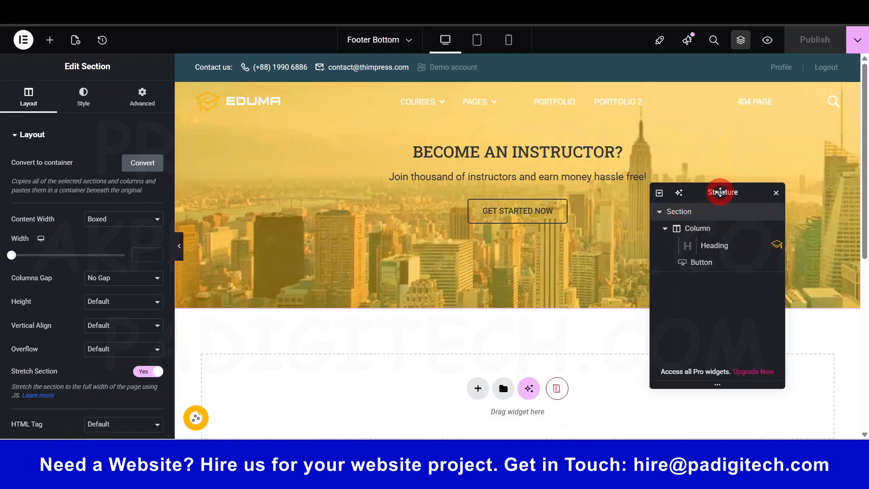
left_click_drag(720, 192, 740, 202)
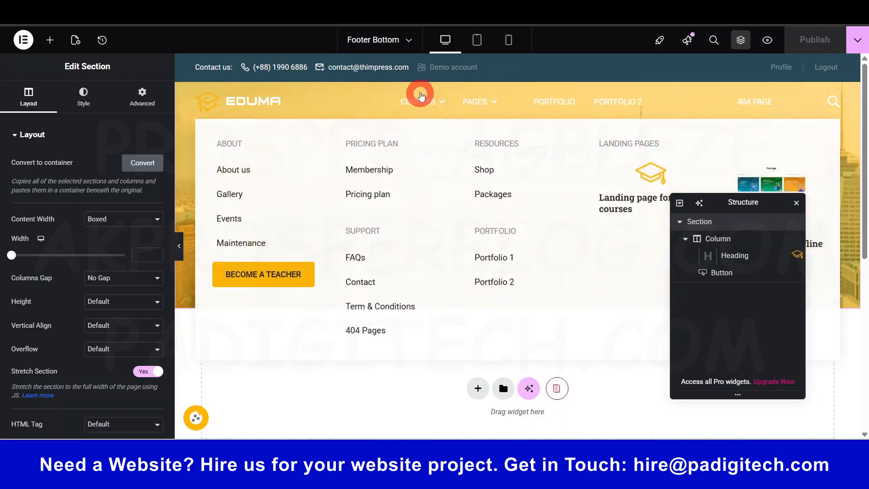
mouse_move(428, 108)
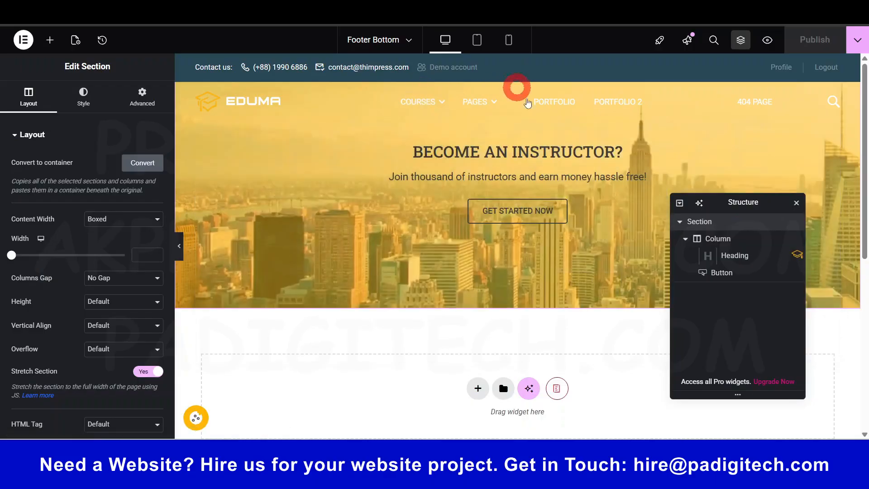
left_click(691, 226)
left_click(93, 99)
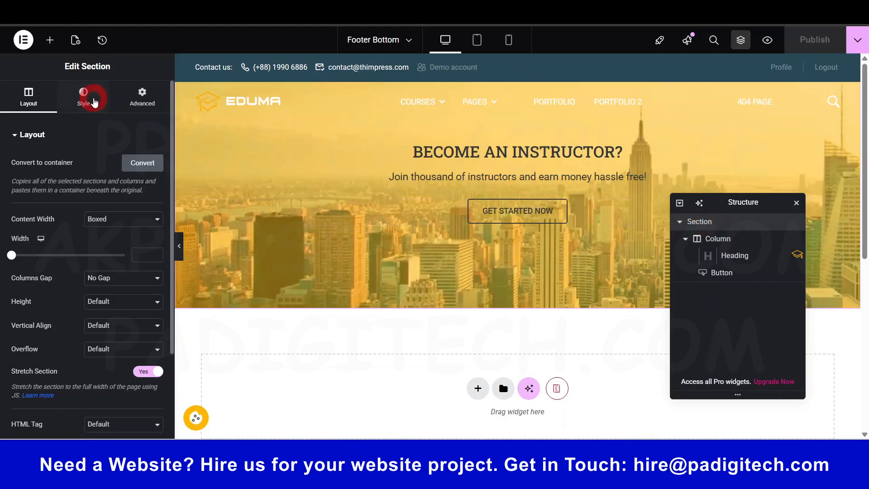
left_click(86, 261)
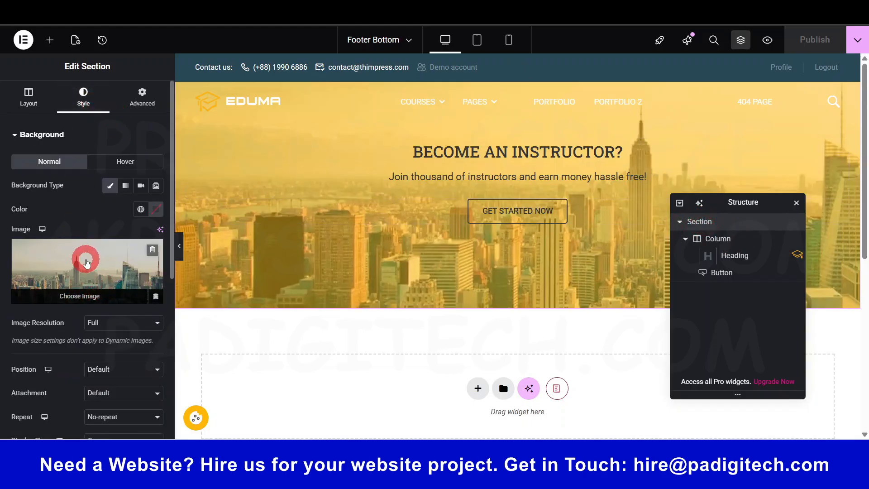
left_click(46, 135)
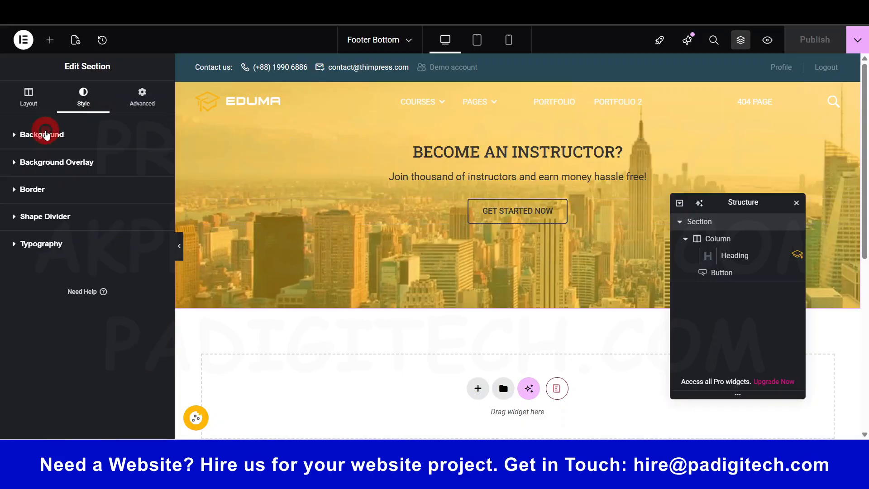
left_click(48, 165)
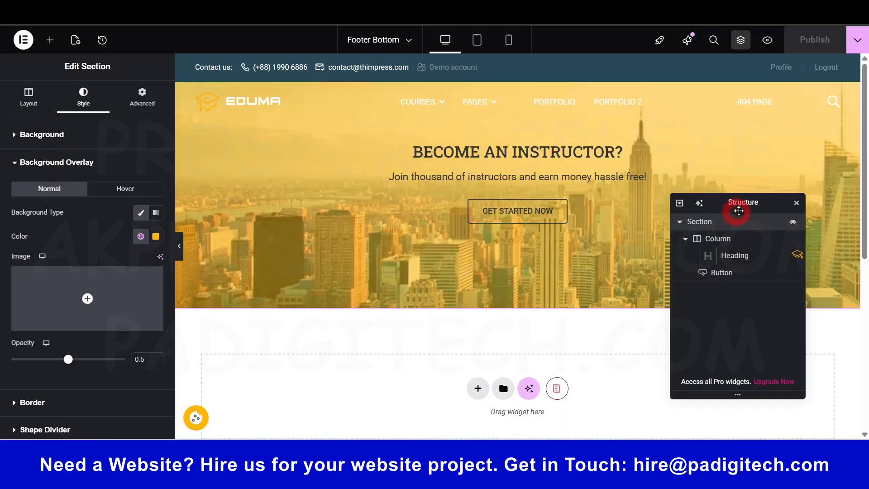
- Show and hide the template's structure outline several times, leaving it hidden
left_click_drag(751, 202, 700, 198)
left_click(742, 41)
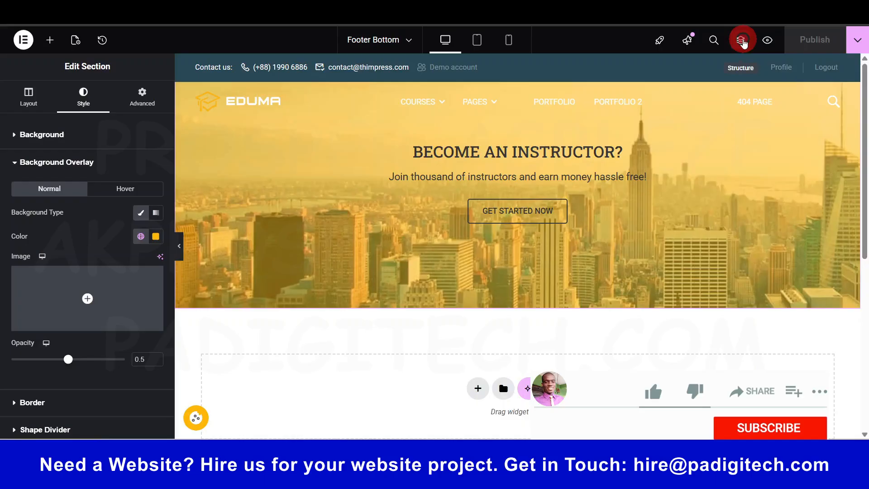
left_click(742, 40)
left_click(742, 40)
left_click(741, 41)
left_click(741, 41)
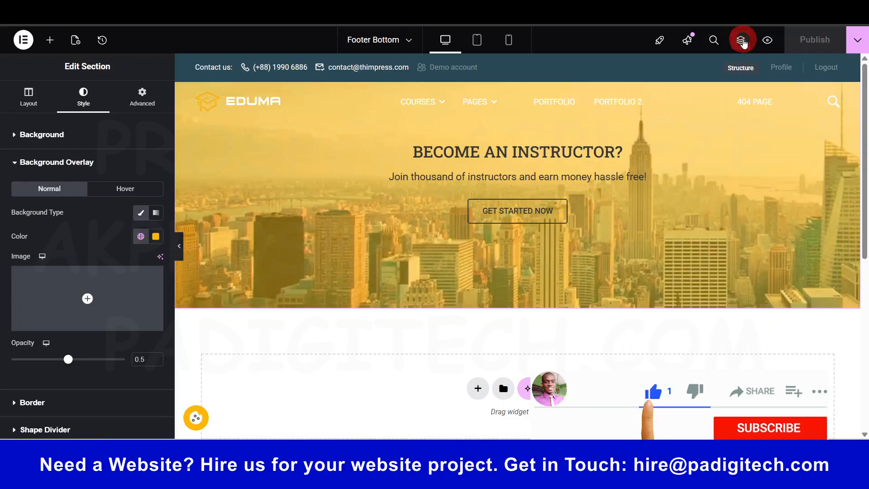
left_click(742, 41)
left_click(741, 41)
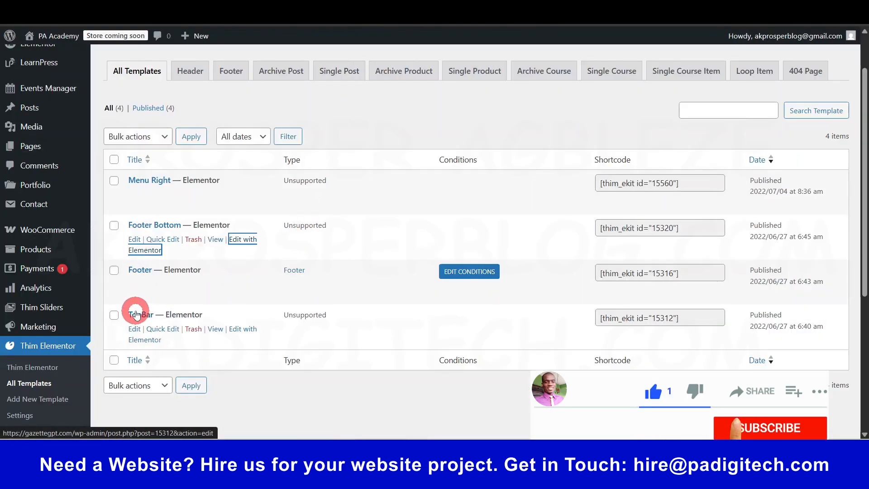
- Check the Footer template's display conditions, close them without changes, and return to the list of all templates
left_click(468, 274)
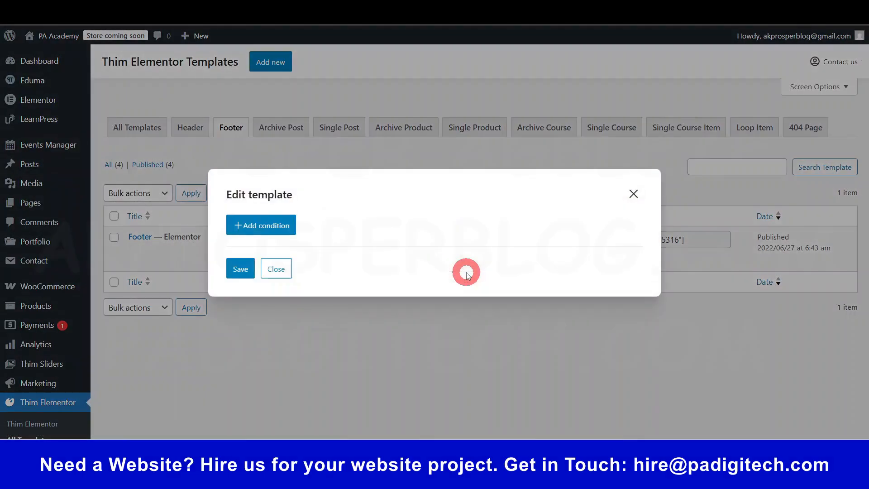
left_click(634, 194)
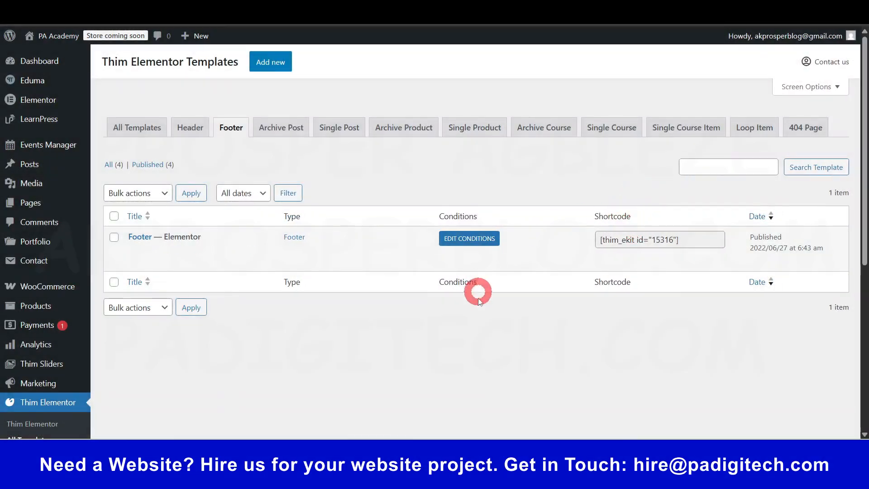
left_click(152, 133)
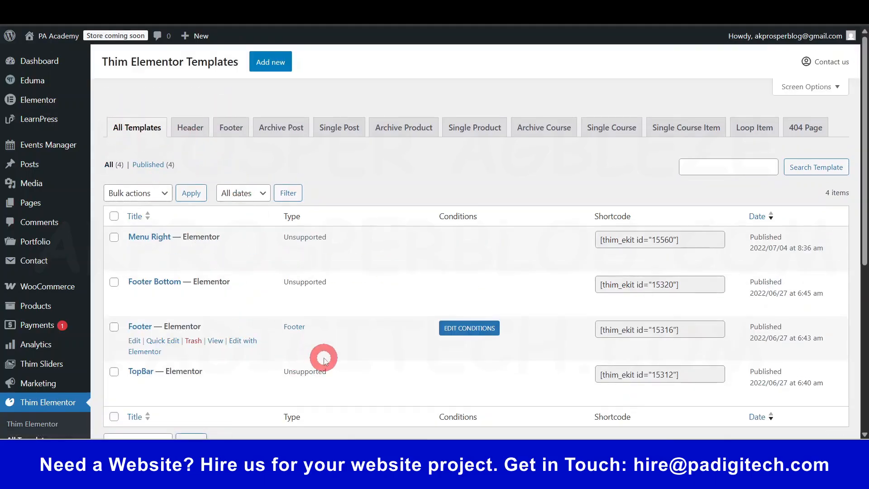
- Open the TopBar template's live view, compare it with the Courses page's top bar, and bring up TopBar in the Elementor editor
scroll(323, 359, "down", 2)
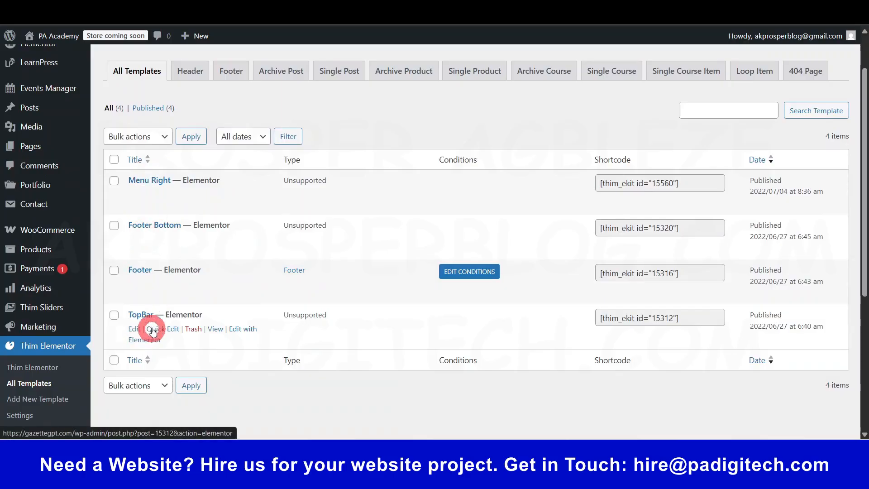
left_click(216, 329, "ctrl")
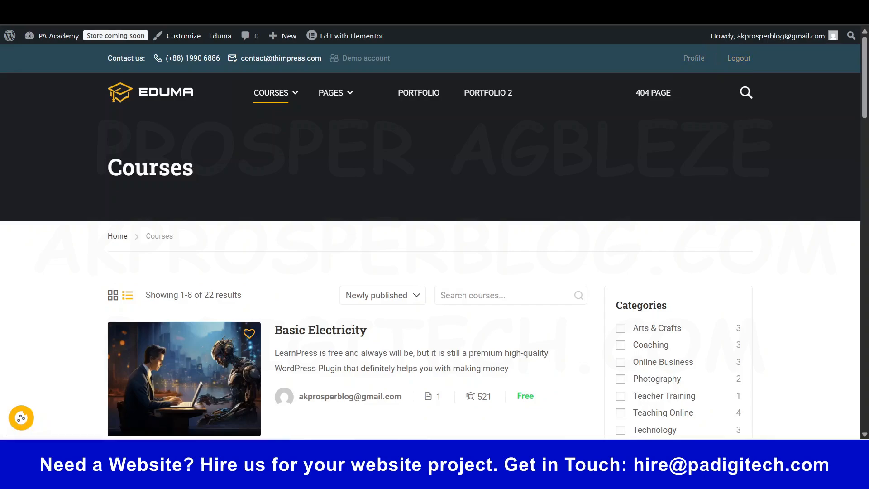
key("ctrl+shift+Tab")
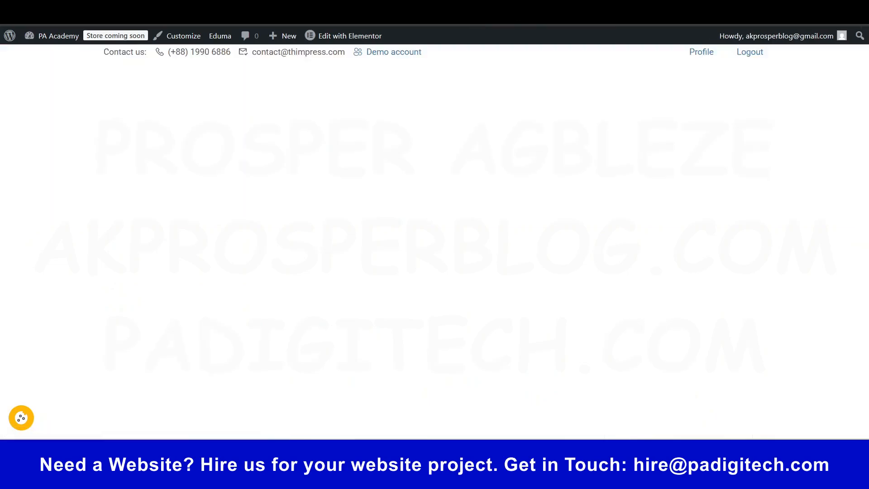
left_click(461, 9)
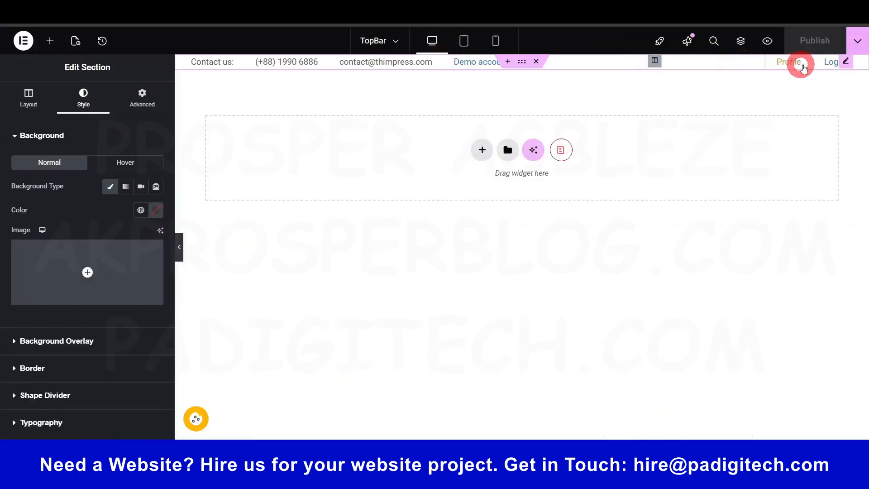
- Select the TopBar's Login Popup widget holding the Profile and Logout links, and search the widget library for "login"
left_click(809, 67)
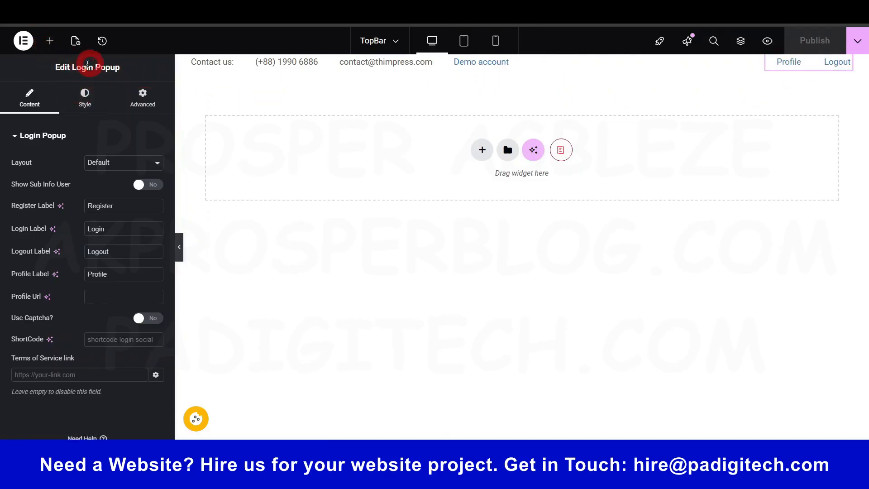
left_click(50, 41)
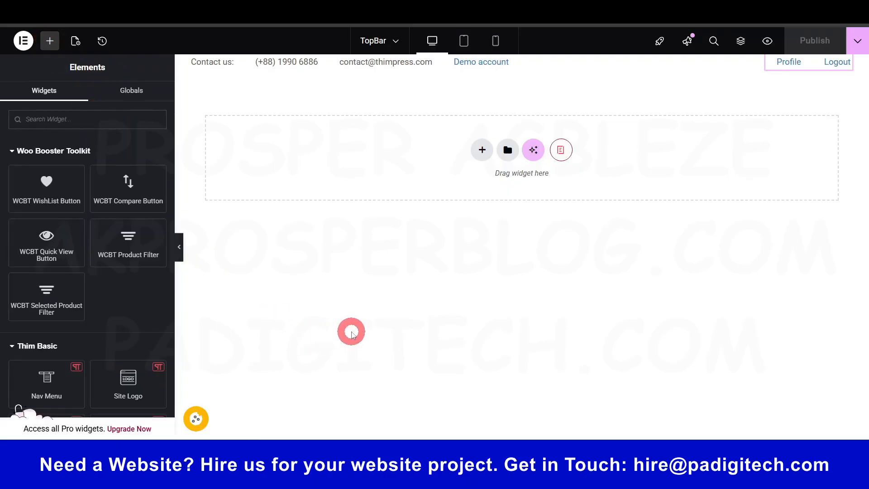
type("login")
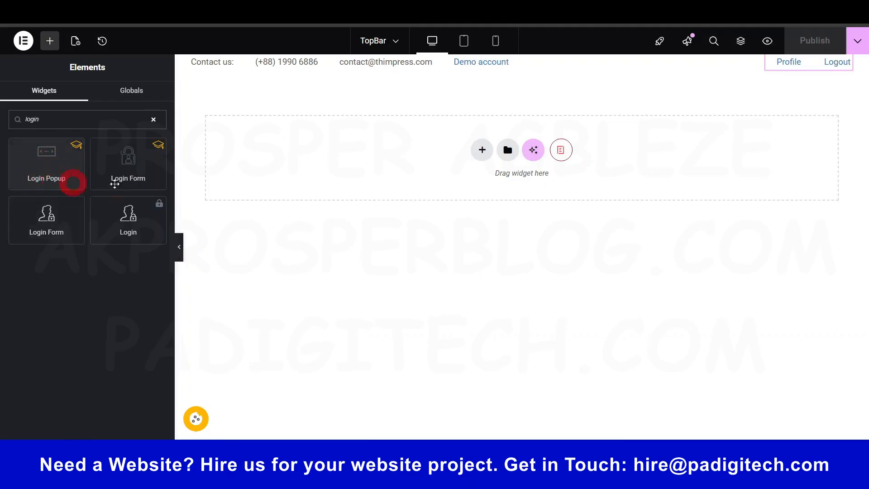
left_click_drag(114, 183, 56, 165)
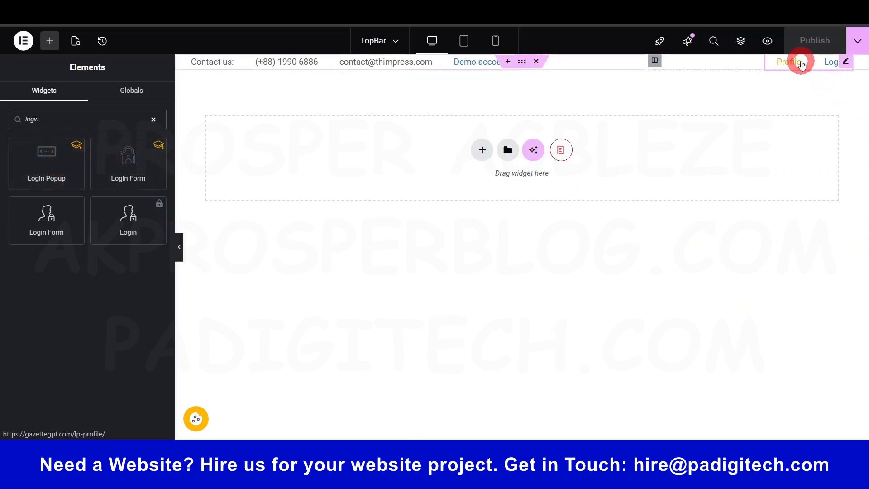
mouse_move(56, 164)
left_mouse_down()
mouse_move(165, 179)
mouse_move(721, 61)
mouse_move(807, 69)
mouse_move(549, 66)
mouse_move(805, 68)
mouse_move(365, 126)
mouse_move(43, 155)
left_mouse_up()
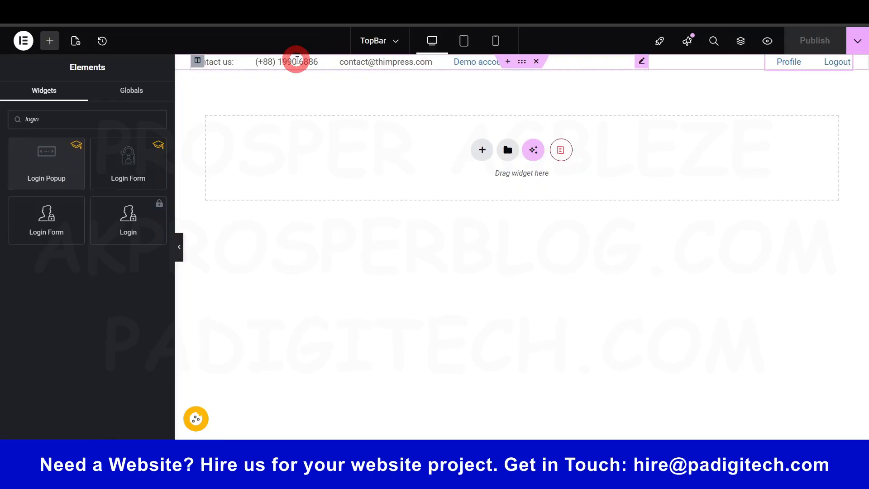
- Remove the Demo account item from the Header Info widget and change the contact e-mail item's domain to gazettegpt.com
left_click(296, 61)
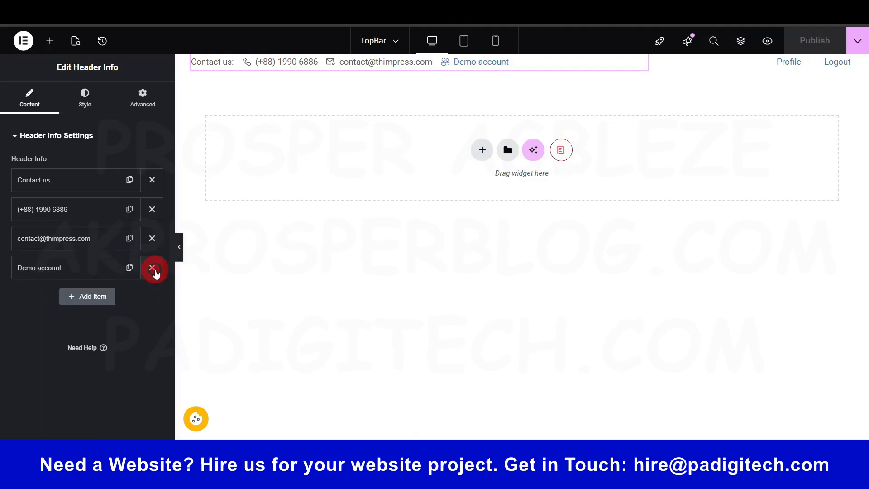
left_click(152, 268)
left_click(61, 235)
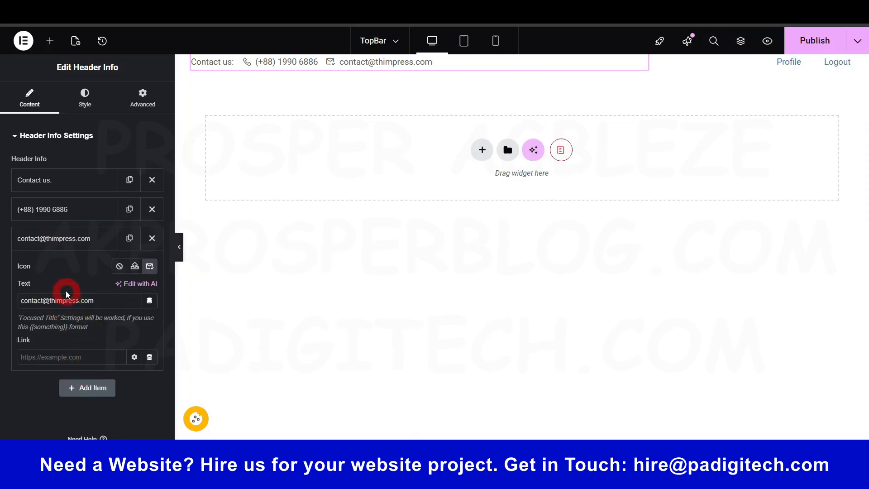
left_click_drag(60, 301, 85, 301)
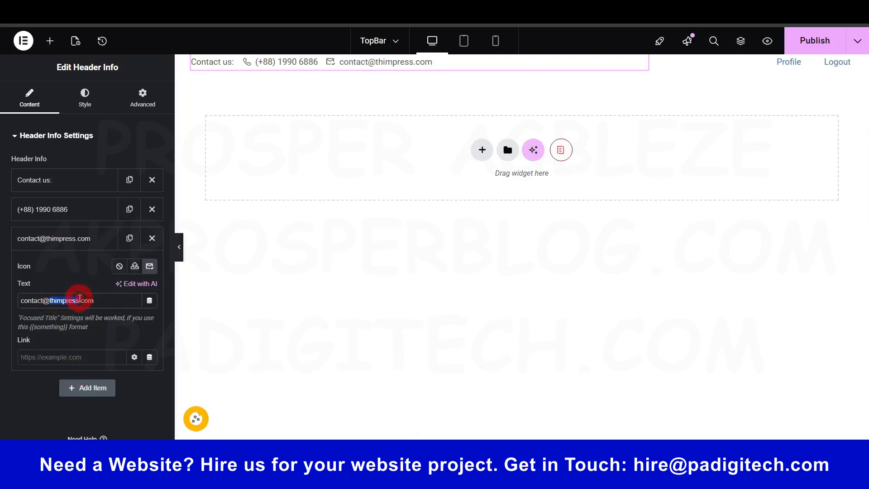
type("paacademy")
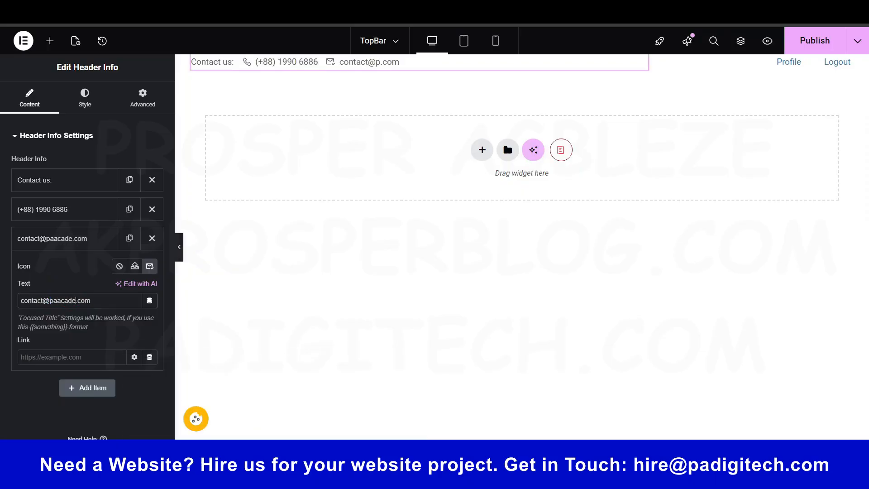
type(".co")
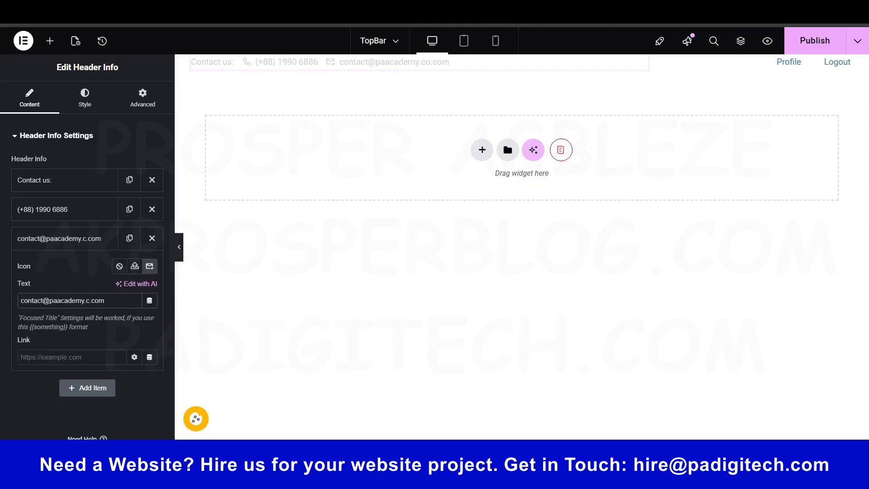
key("BackSpace")
key("BackSpace")
key("BackSpace")
key("BackSpace")
key("BackSpace")
key("BackSpace")
key("BackSpace")
key("BackSpace")
key("BackSpace")
key("BackSpace")
key("BackSpace")
key("BackSpace")
type("gazetteg")
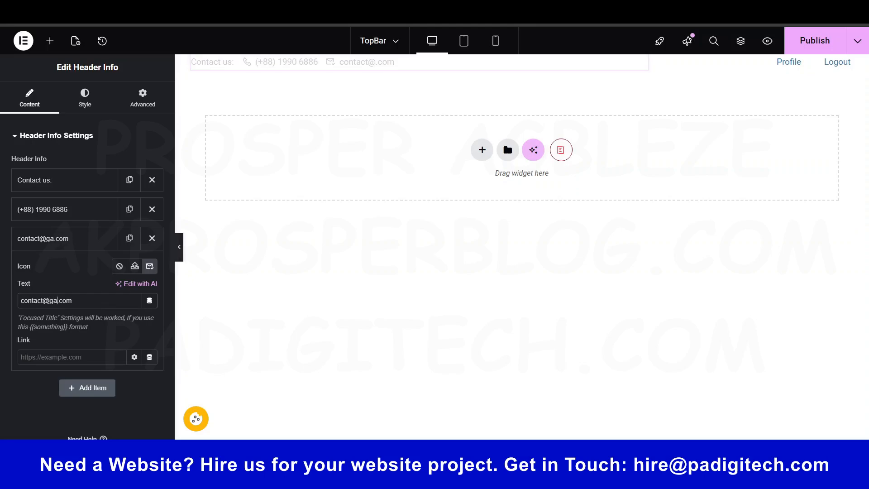
type("pt")
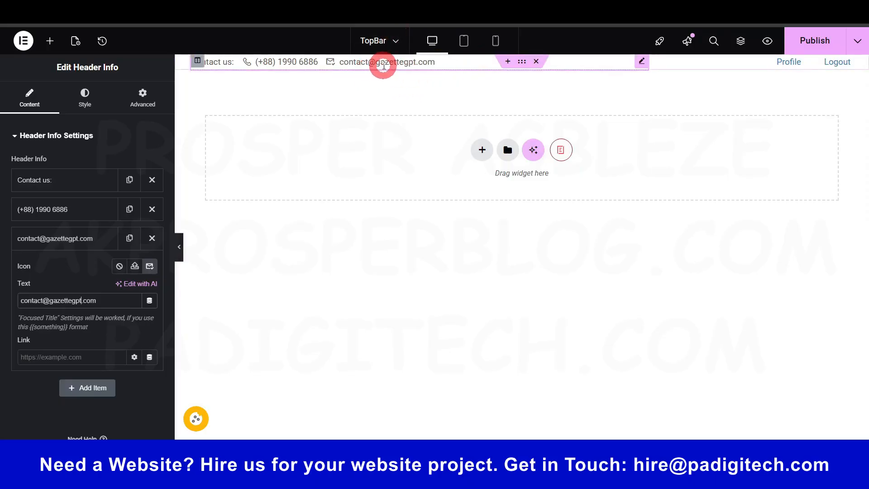
left_click(389, 71)
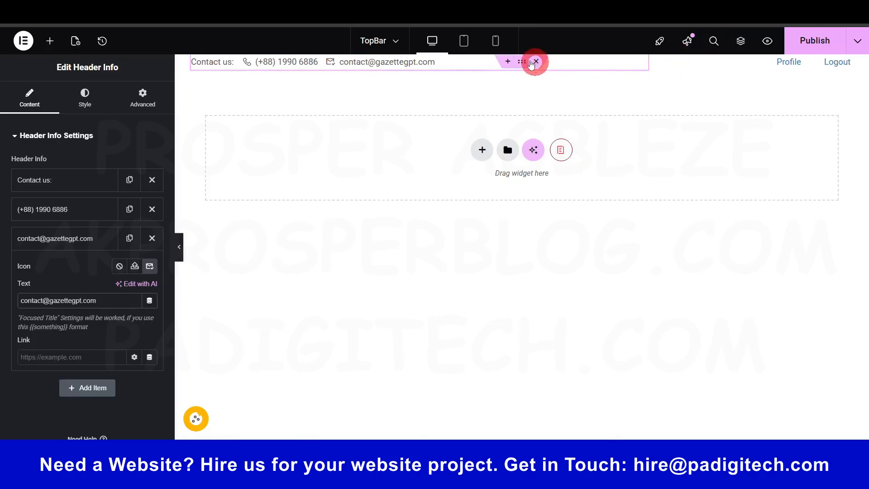
- Duplicate the TopBar section and delete the column with the Profile and Logout links from the copy
right_click(521, 61)
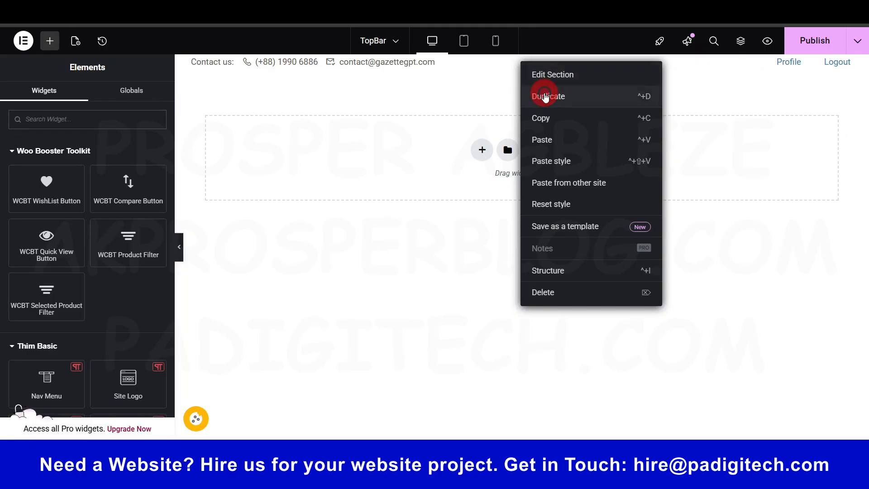
left_click(545, 97)
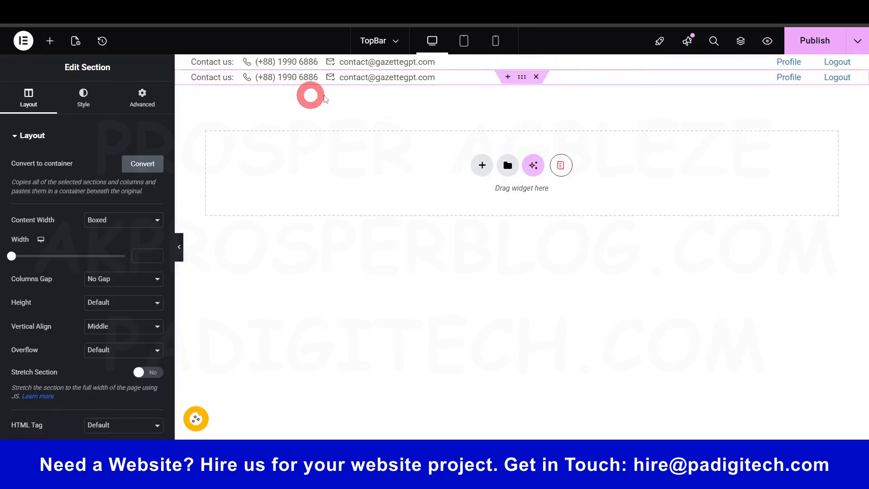
right_click(653, 77)
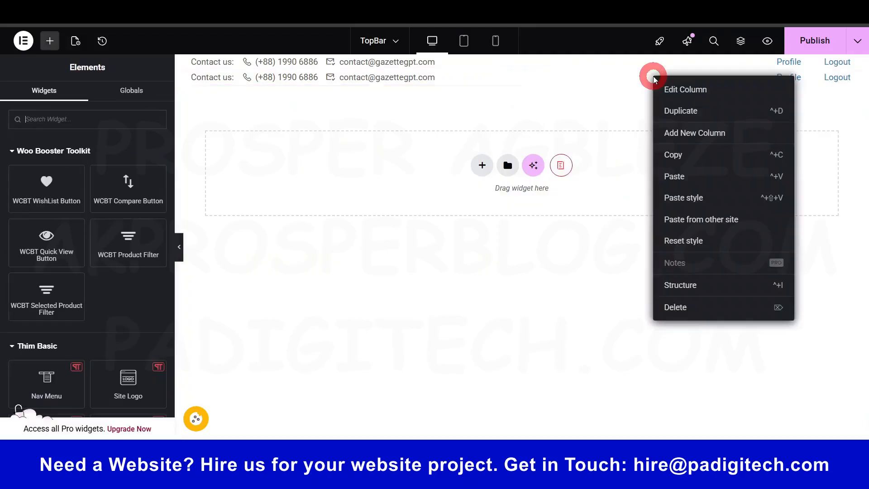
left_click(702, 306)
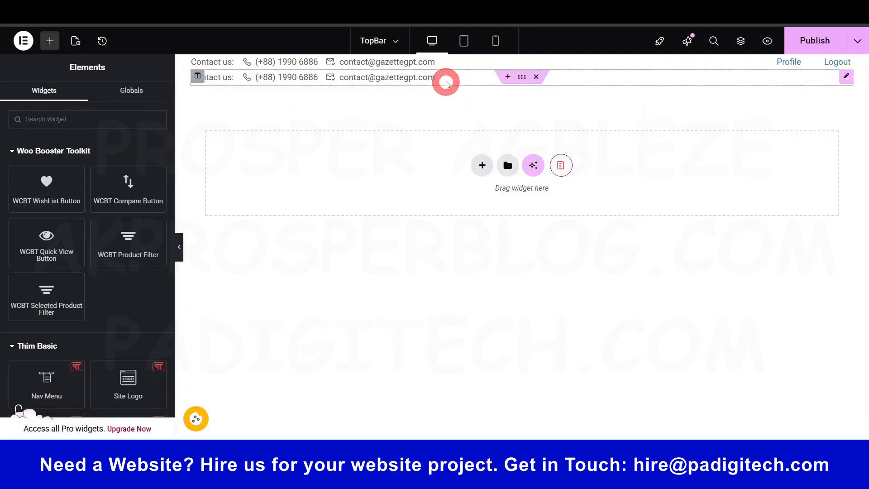
- Check the duplicated section's layout settings, including its vertical align and height options
left_click(522, 78)
scroll(80, 275, "down", 2)
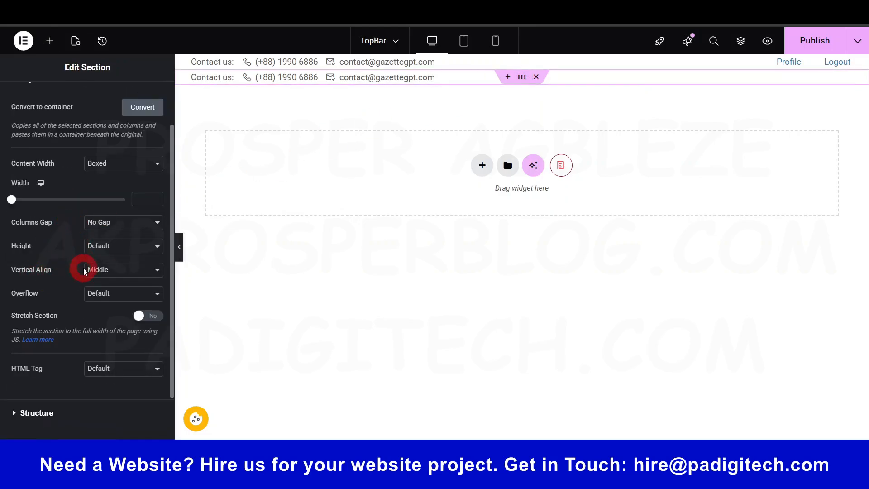
left_click(100, 270)
left_click(100, 270)
left_click(108, 247)
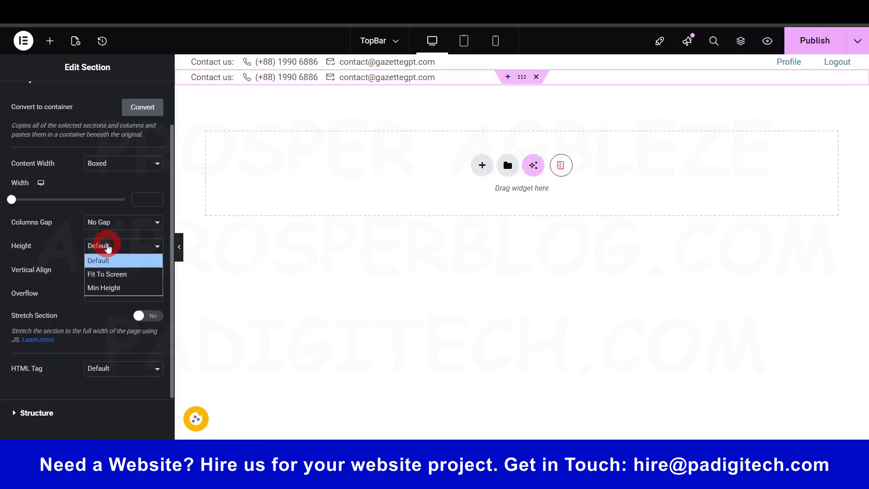
left_click(108, 247)
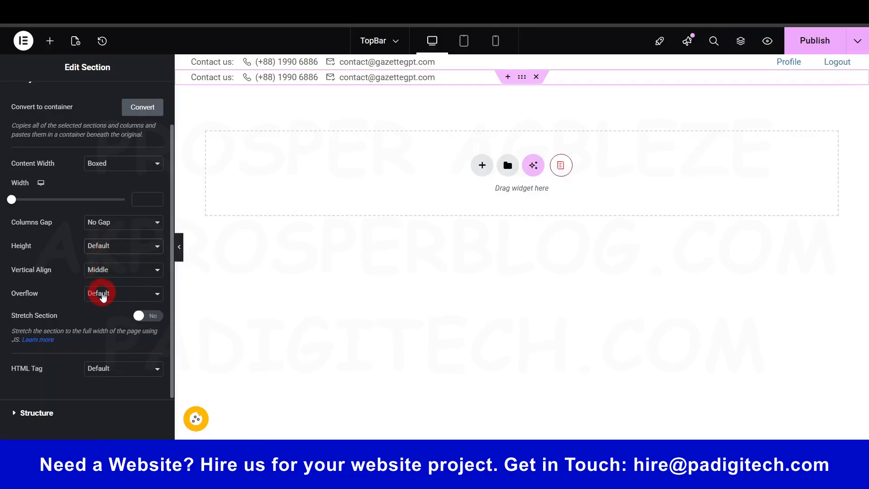
scroll(155, 243, "up", 2)
- Remove the e-mail and phone items from the duplicated section's Header Info widget
left_click(289, 73)
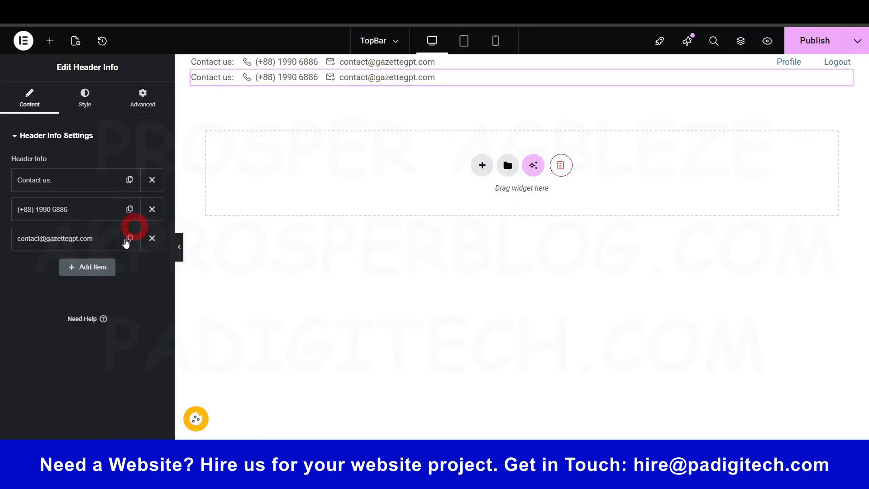
left_click(152, 238)
left_click(151, 209)
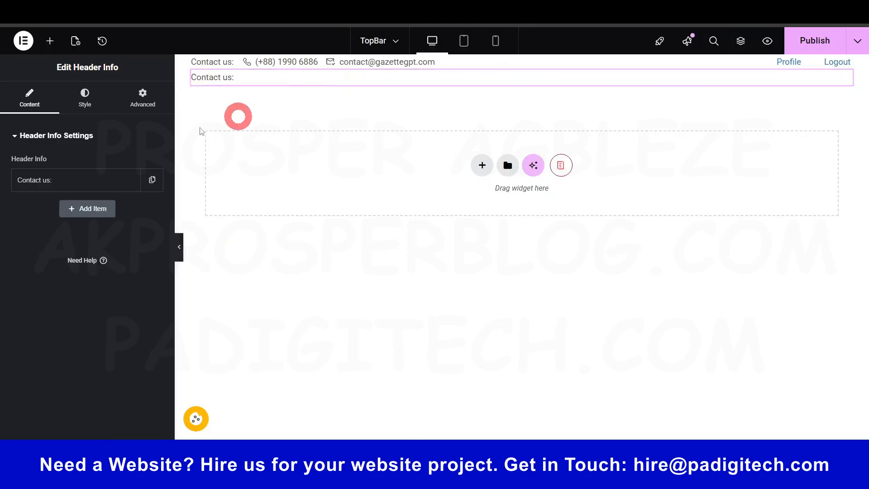
- Try adding a Text Editor widget below the Contact us text in the duplicated section
left_click(49, 40)
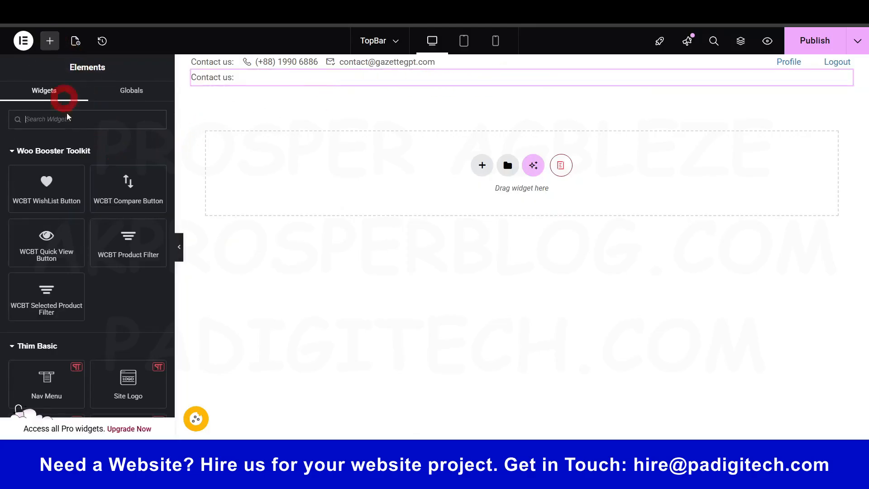
type("text")
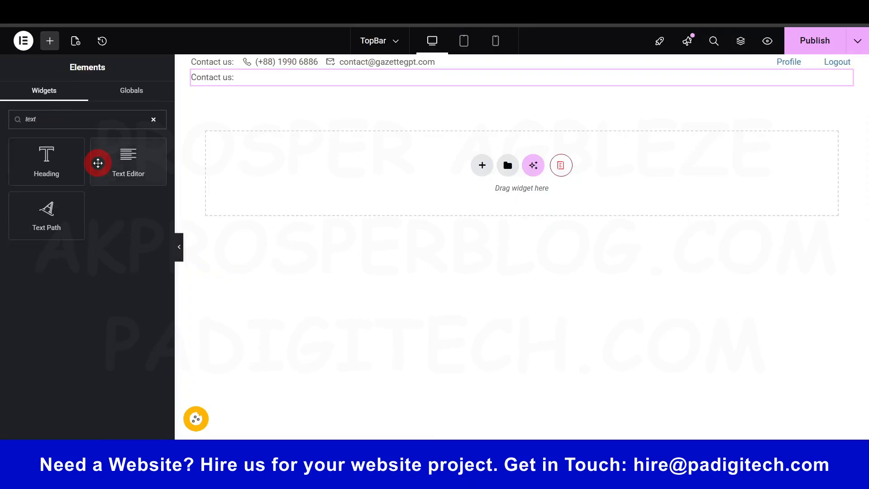
left_click_drag(127, 157, 490, 79)
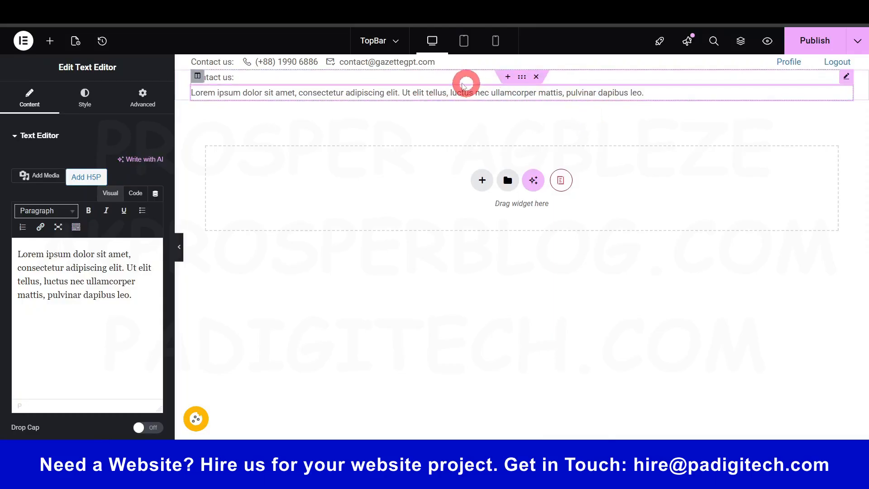
- Delete the duplicated section's column along with its Contact us and placeholder text widgets
left_click(259, 81)
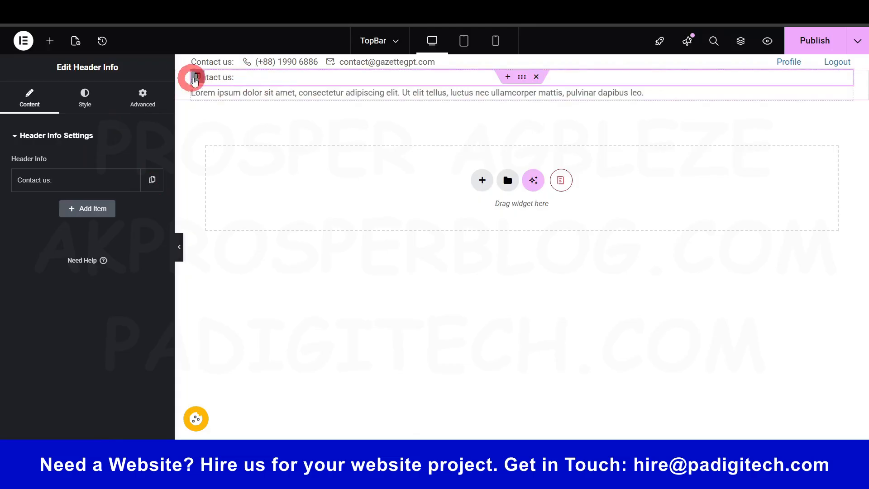
right_click(195, 78)
left_click(253, 302)
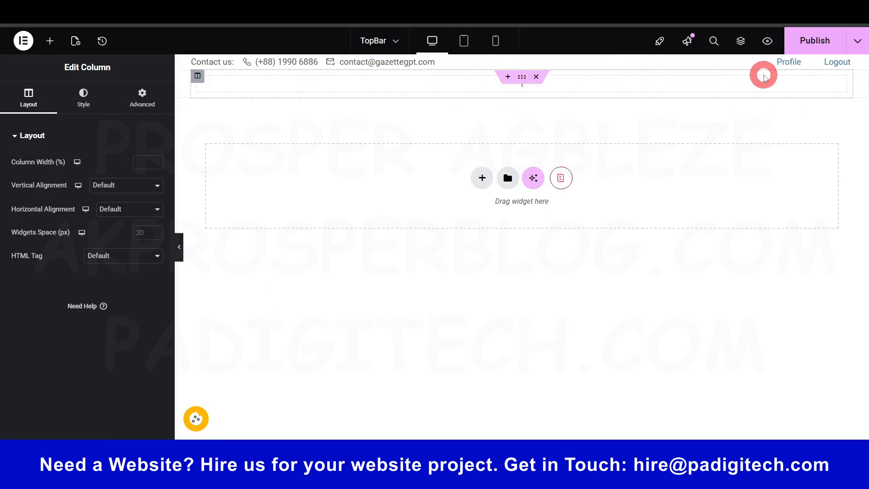
- Add a Text Editor widget to the empty section below the contact row
left_click(56, 42)
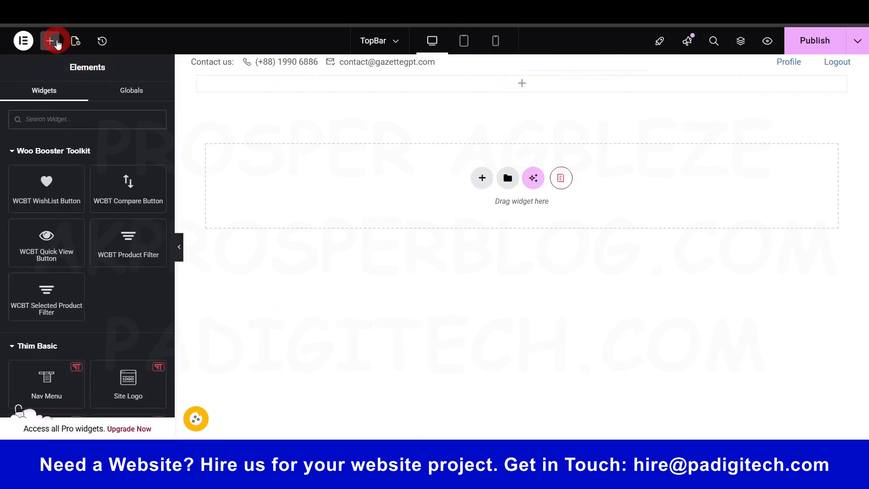
type("text")
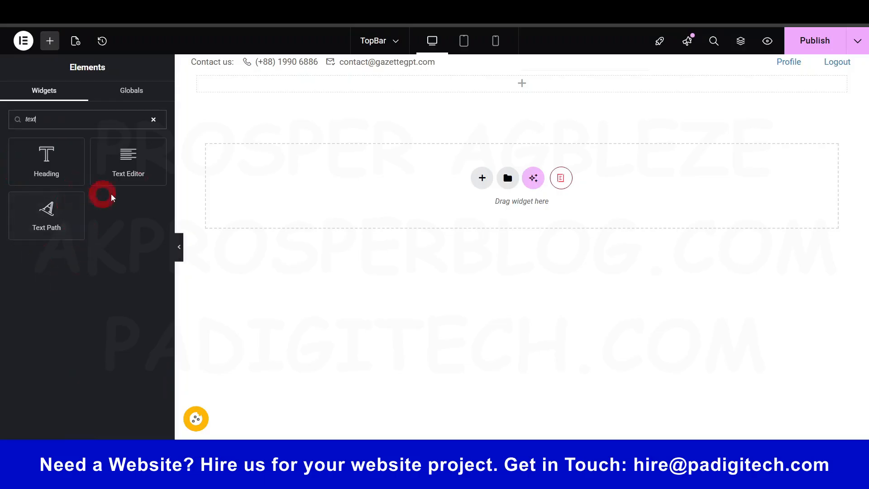
left_click_drag(126, 161, 528, 87)
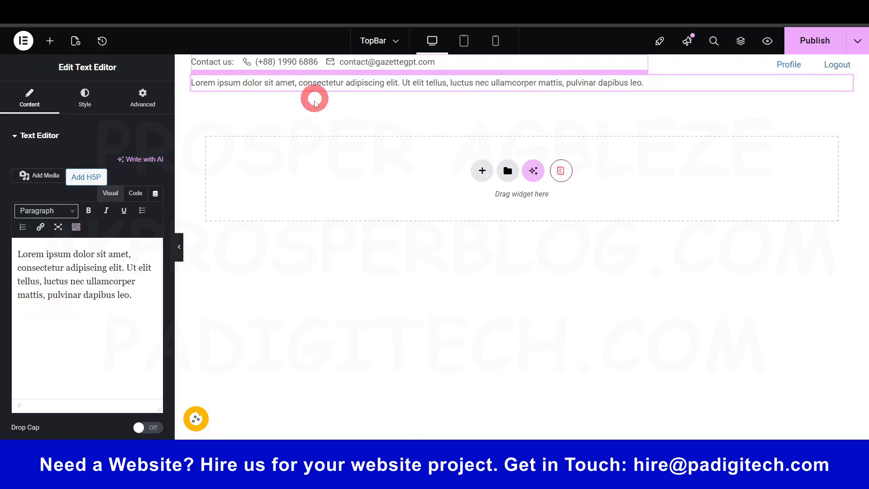
- Replace the Text Editor's placeholder text with "Get 30% off withe code ACADMEY"
left_click(115, 294)
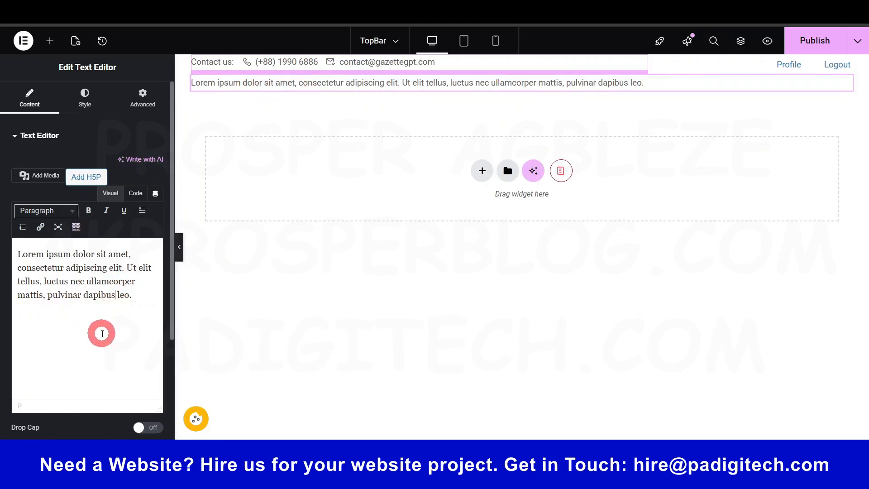
key("ctrl+a")
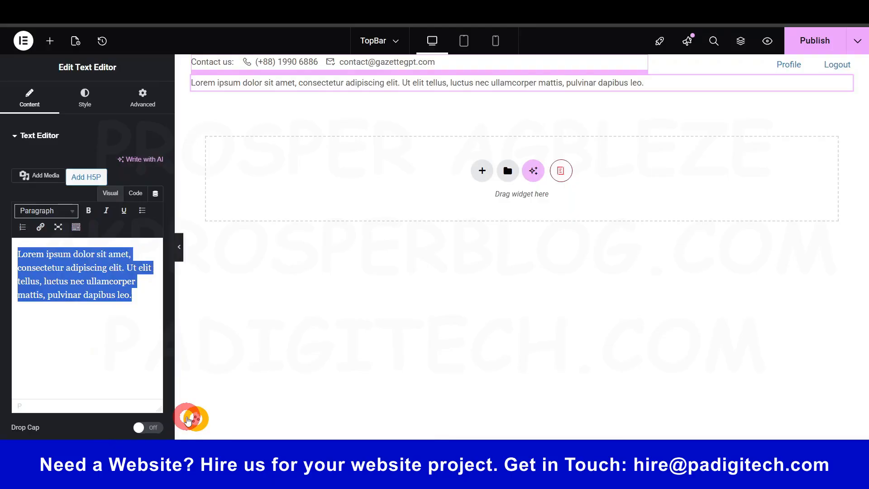
type("Get")
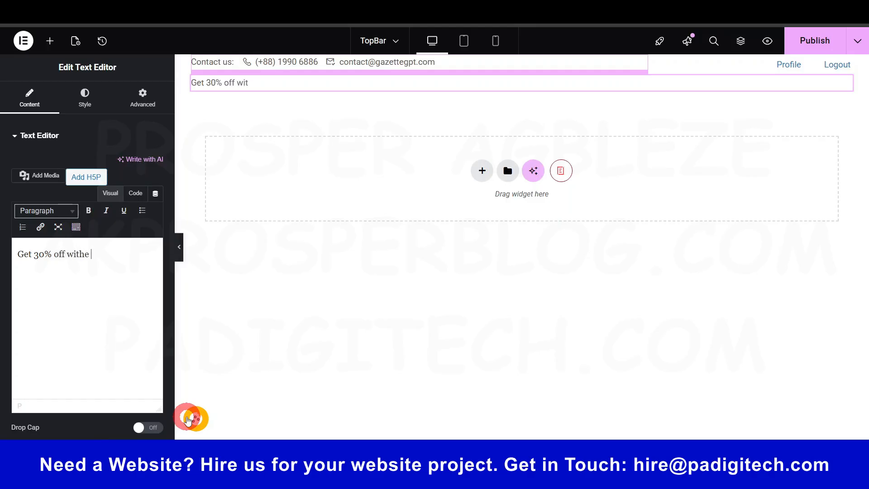
type("30% off withe code MA")
type("ACADMEY")
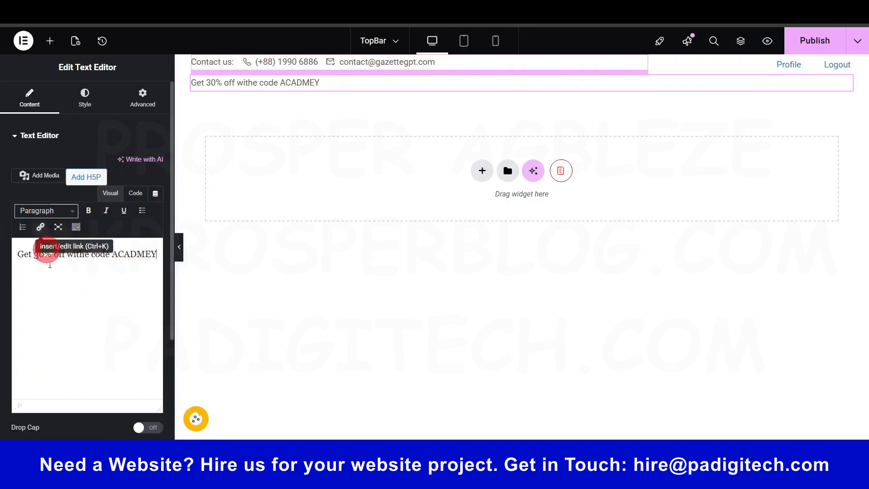
- Center-align the discount text and give its section the orange global background color
left_click(78, 106)
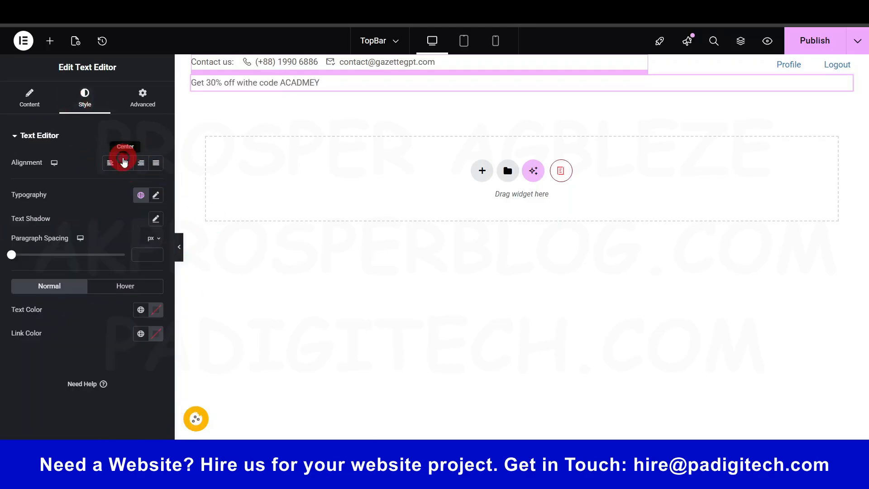
left_click(124, 161)
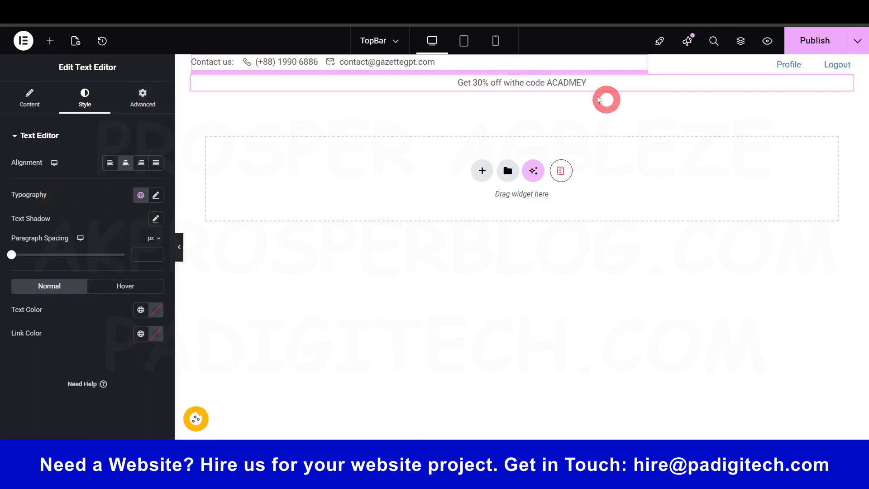
left_click(521, 83)
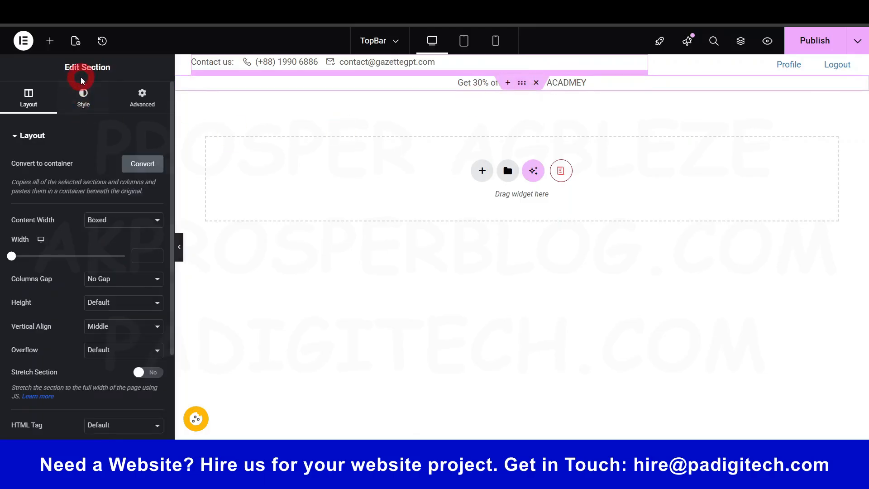
left_click(83, 97)
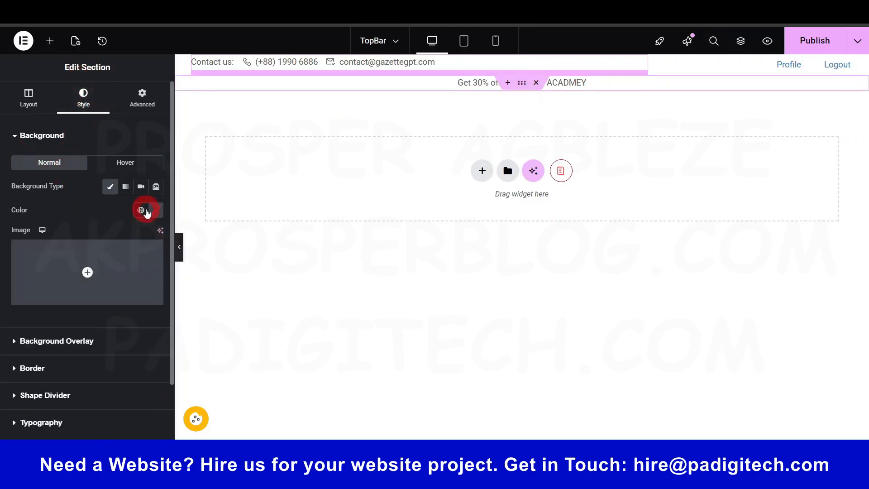
left_click(141, 210)
left_click(43, 285)
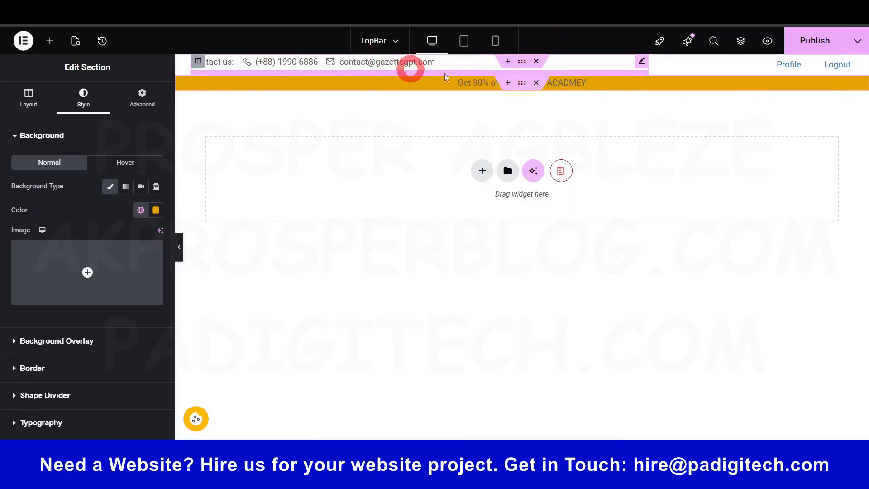
- Collapse both sections in the page structure and try to reorder them
left_click(739, 42)
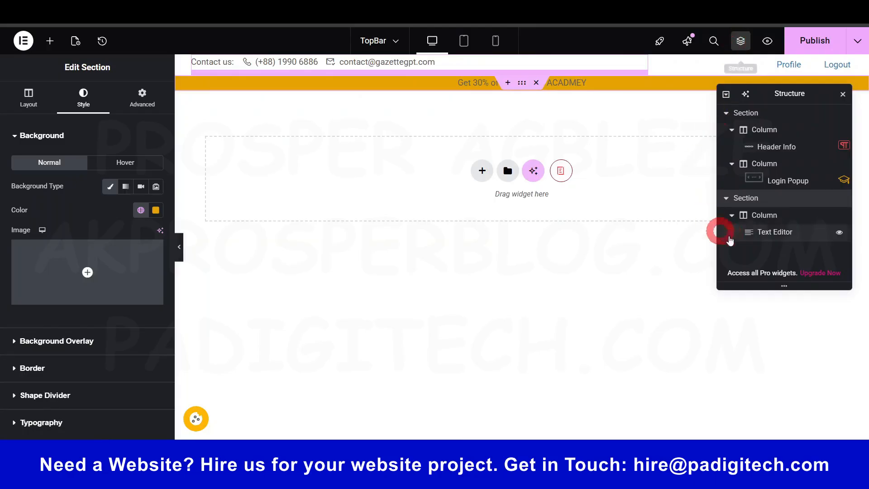
left_click(726, 114)
left_click(726, 131)
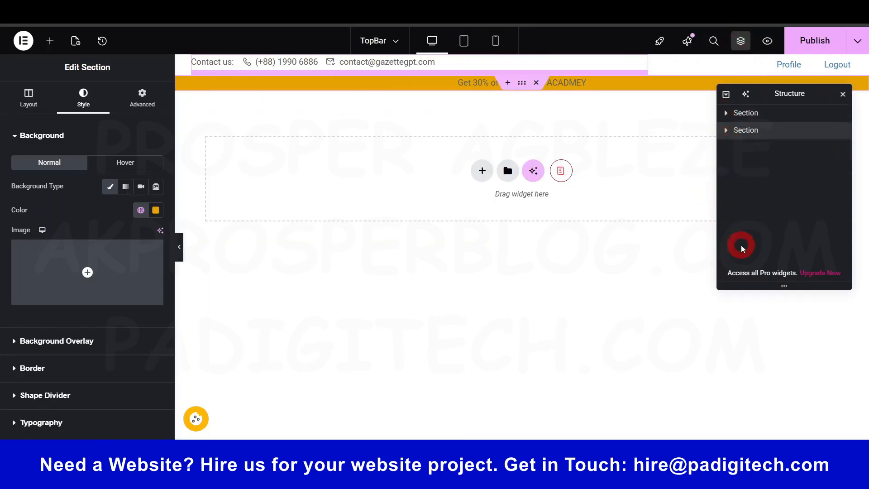
left_click_drag(756, 124, 764, 156)
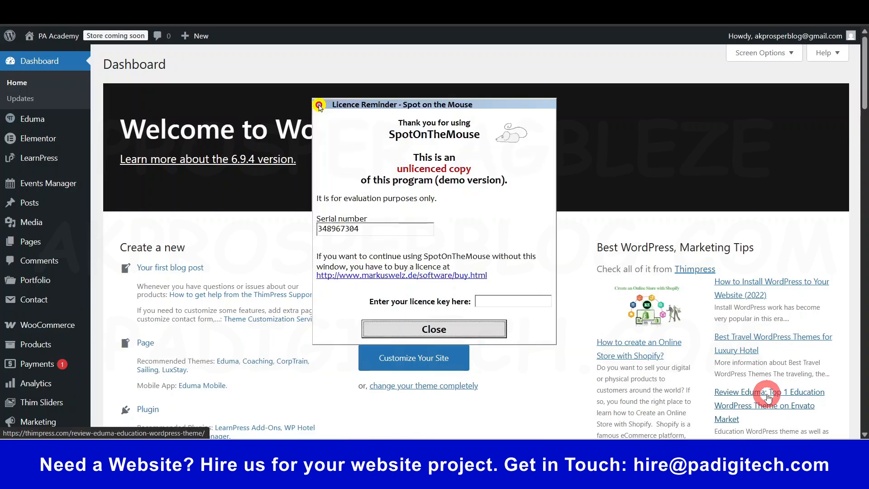
- Dismiss the licence reminder, open the site's theme Customizer and minimize the recording window covering the preview
left_click(437, 327)
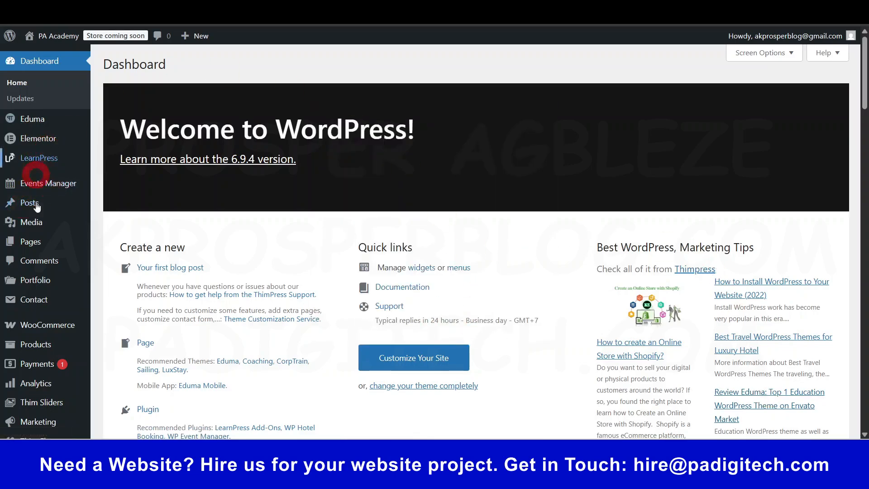
scroll(50, 353, "down", 5)
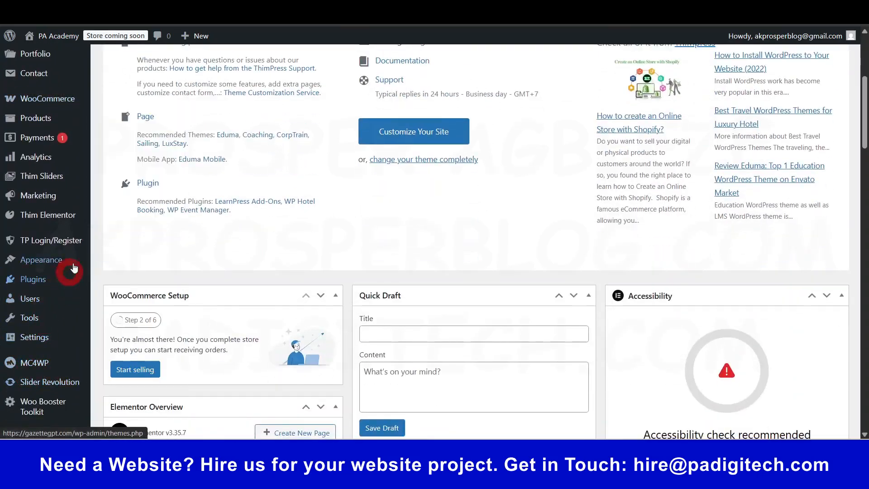
mouse_move(30, 263)
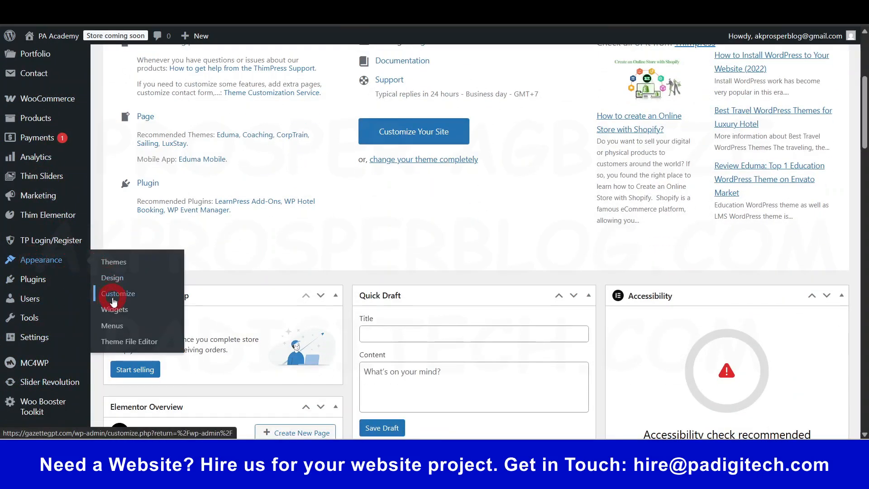
left_click(119, 294)
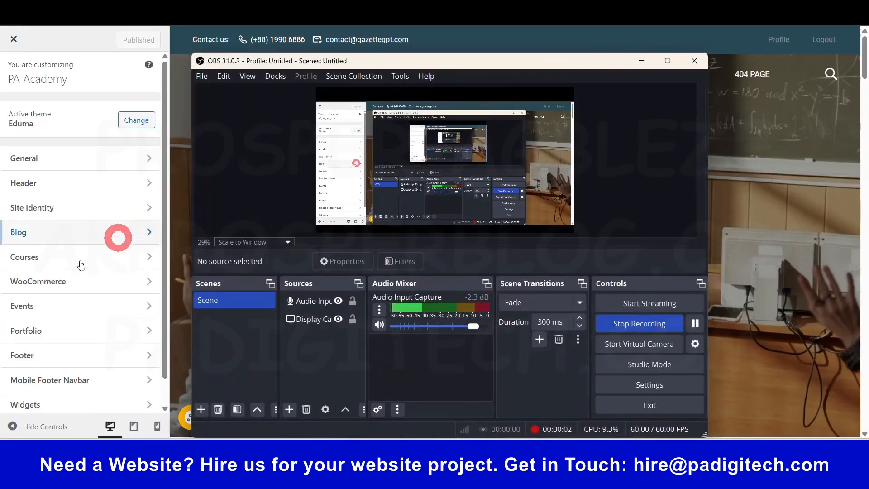
left_click(643, 59)
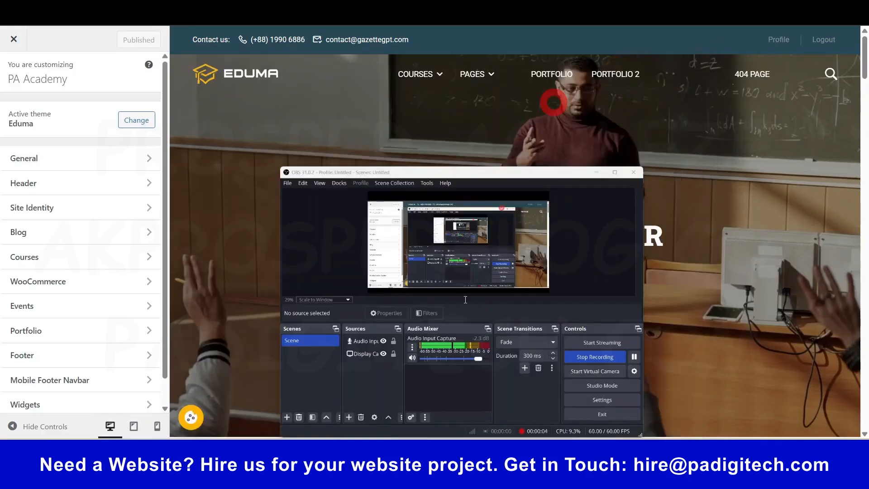
- Look over the home page preview and the Customizer's list of settings sections
scroll(662, 296, "down", 6)
scroll(663, 298, "down", 8)
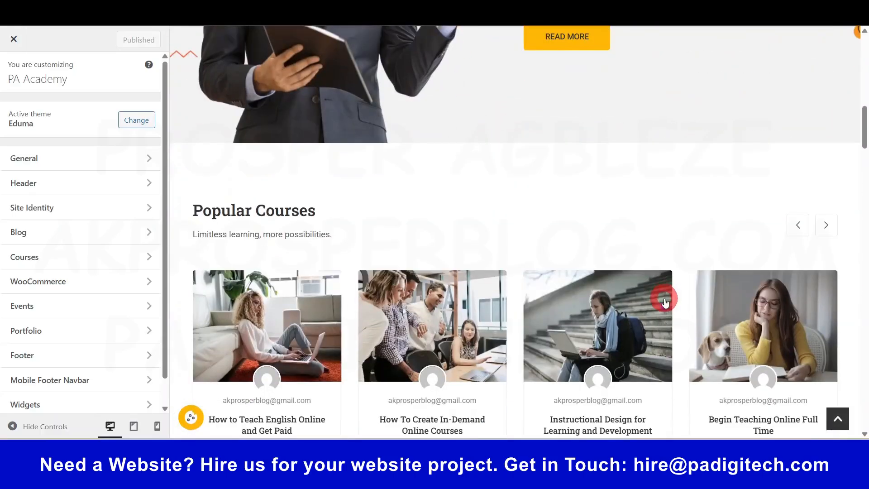
scroll(663, 300, "up", 12)
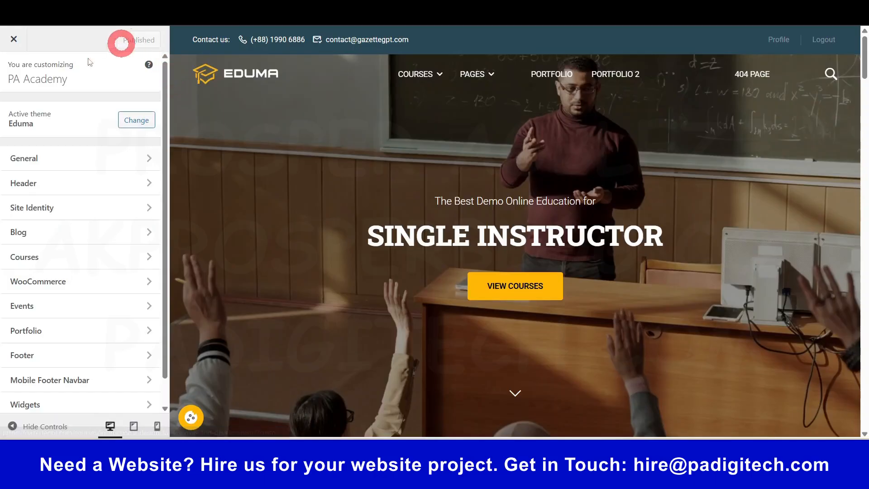
scroll(73, 271, "down", 1)
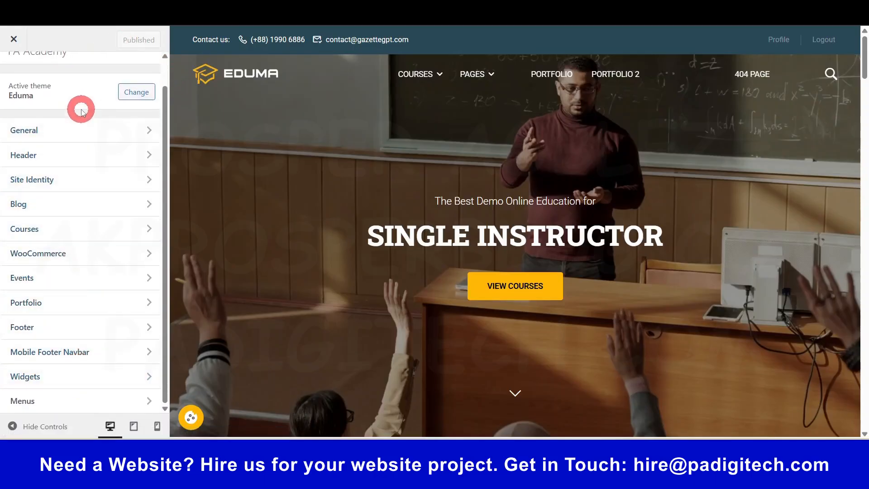
scroll(84, 196, "up", 1)
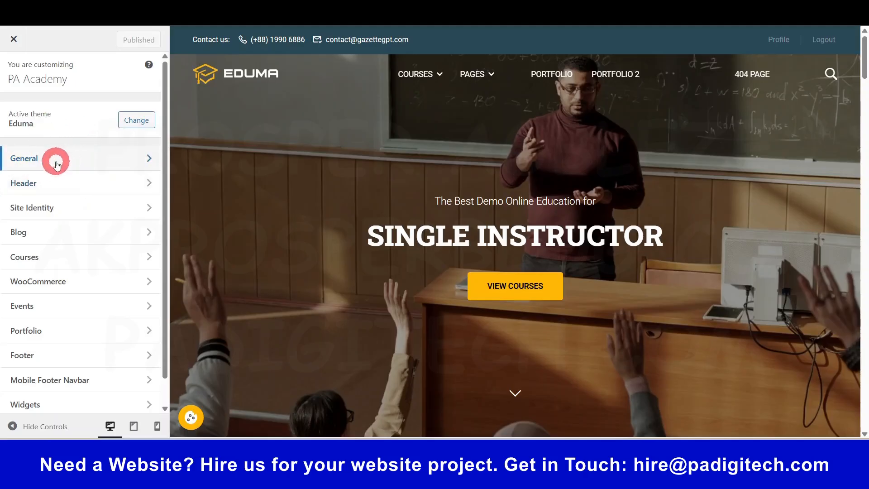
- Open the general logo settings and try the file upload option for the main logo image
left_click(63, 166)
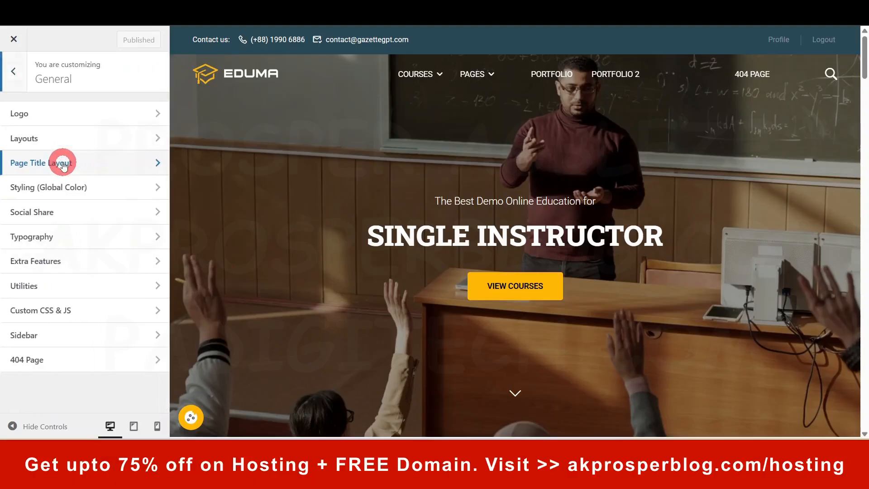
left_click(55, 112)
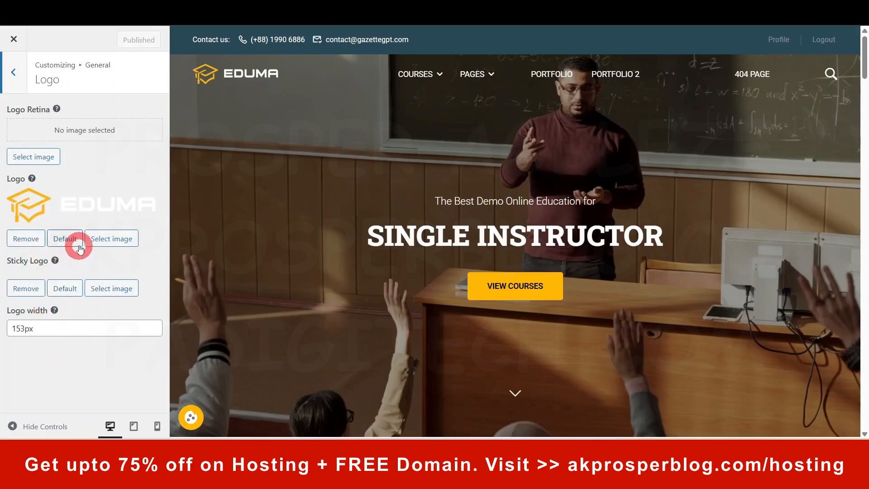
left_click(110, 239)
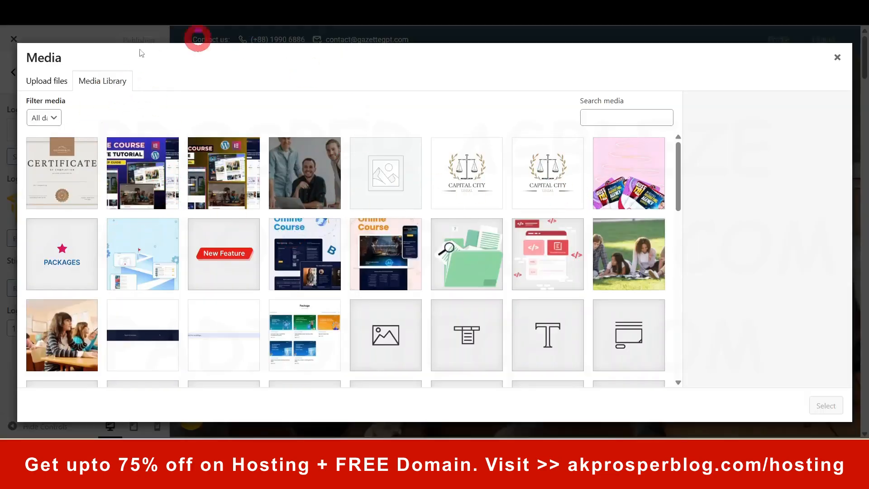
left_click(47, 86)
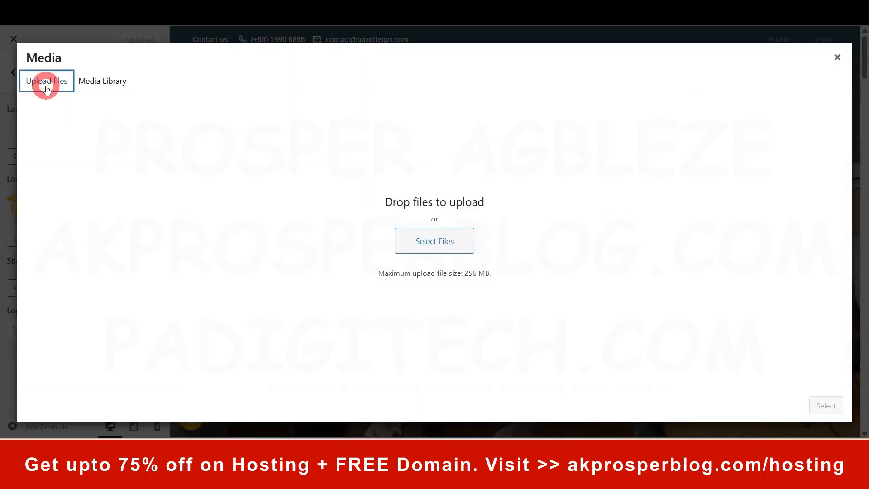
left_click(458, 237)
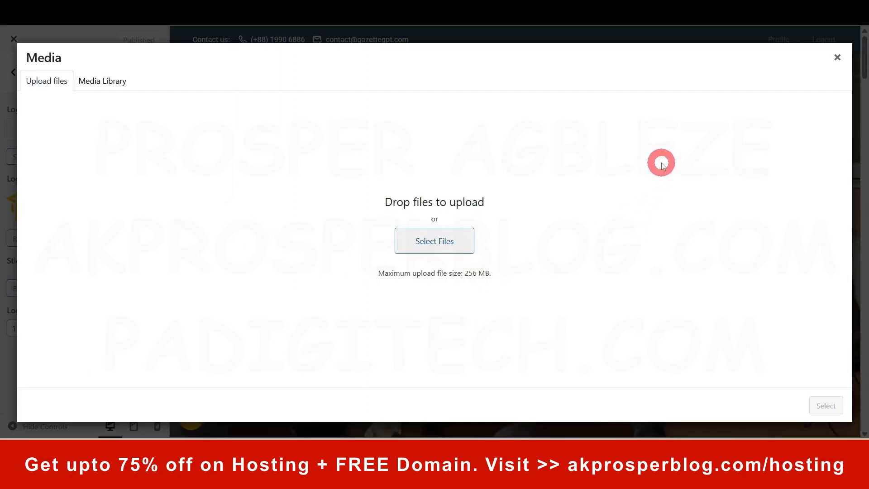
left_click(441, 41)
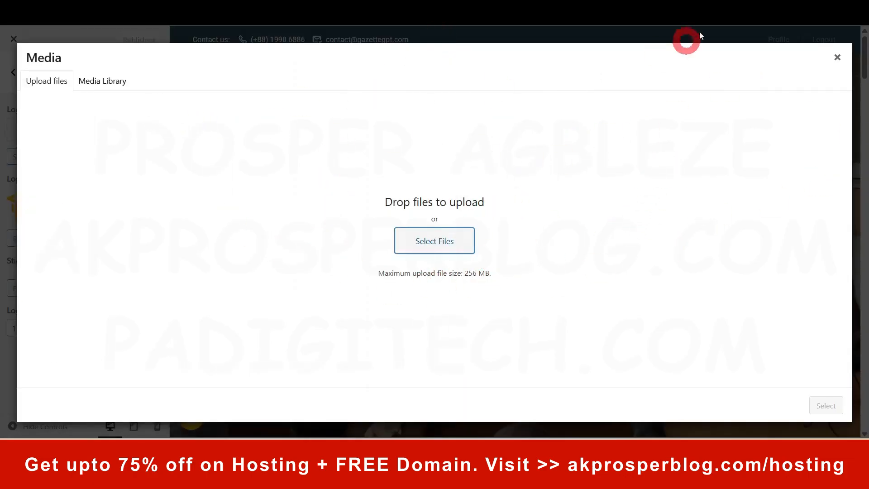
left_click(837, 57)
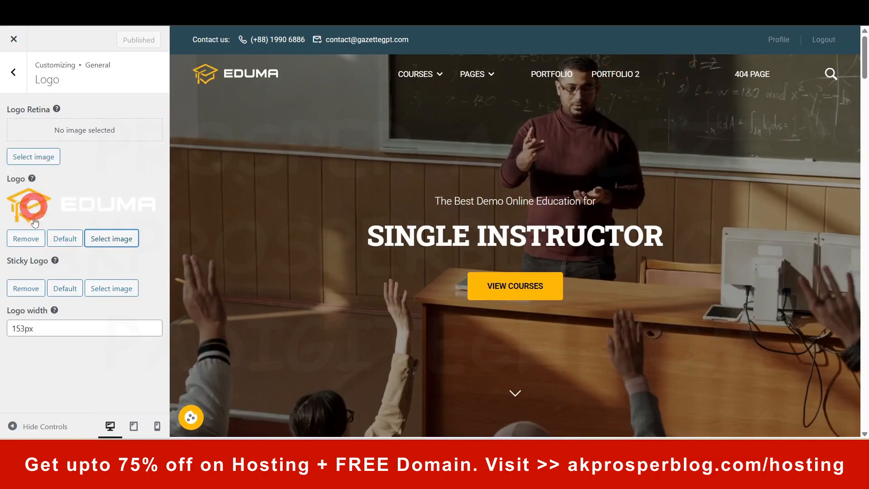
- Examine how the sticky logo appears in the home page preview's scrolled header
scroll(360, 206, "down", 5)
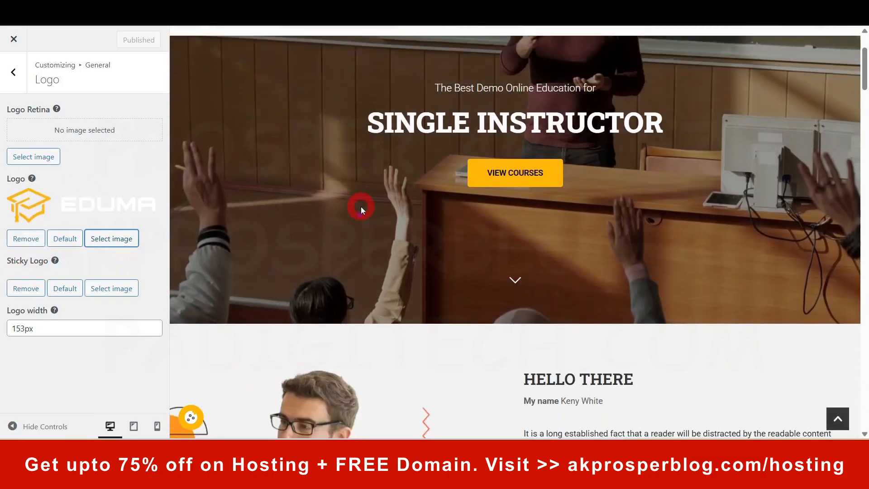
scroll(360, 206, "down", 4)
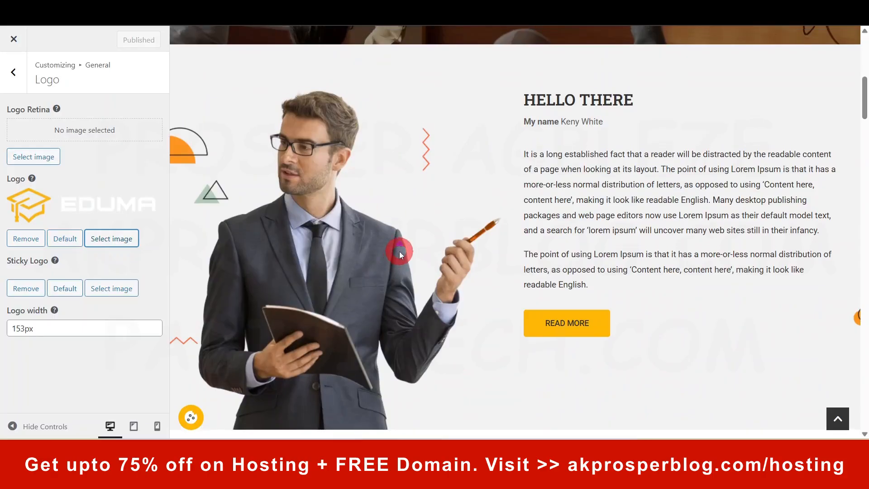
scroll(399, 251, "up", 5)
scroll(399, 251, "down", 3)
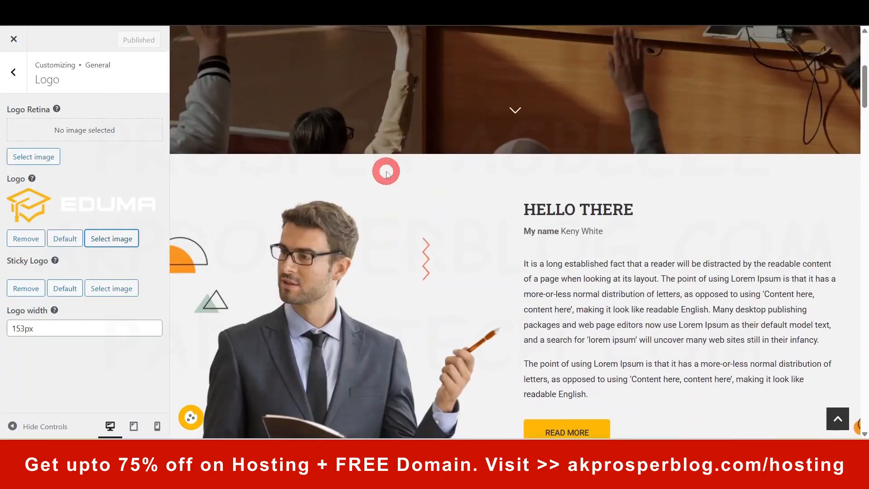
scroll(386, 174, "up", 2)
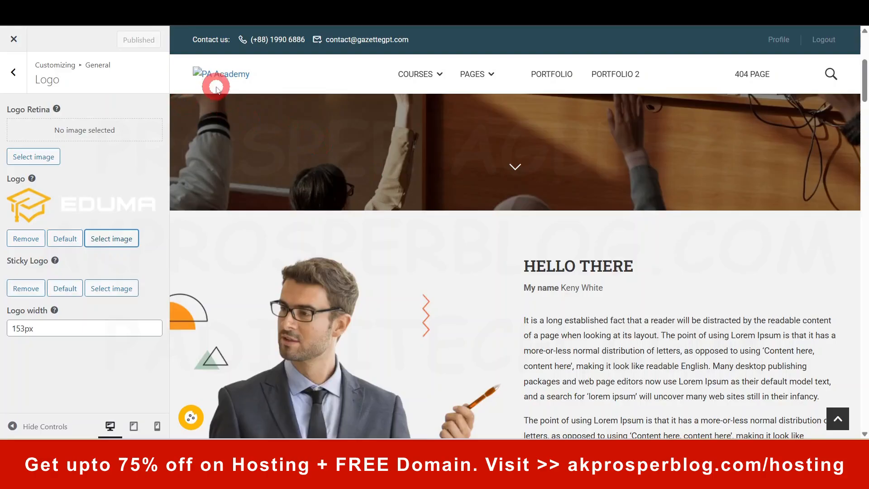
scroll(336, 333, "down", 3)
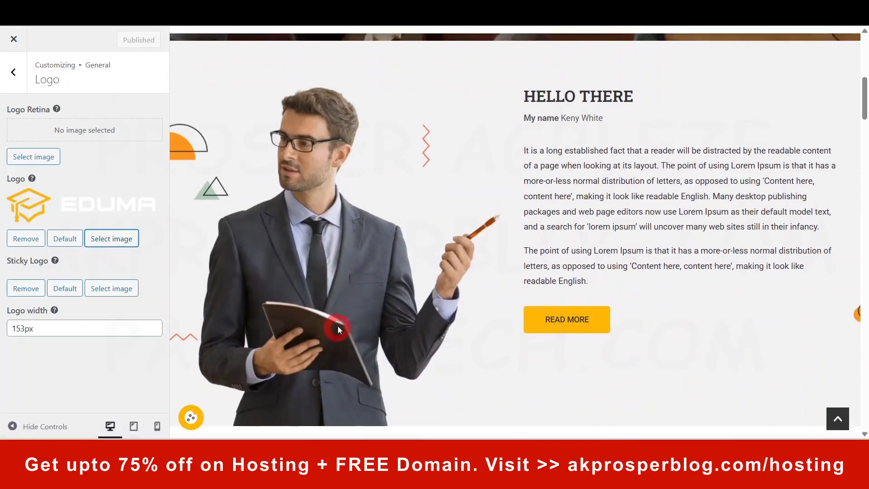
- Set the Site Layout to Content Boxed in the general layout settings
left_click(13, 72)
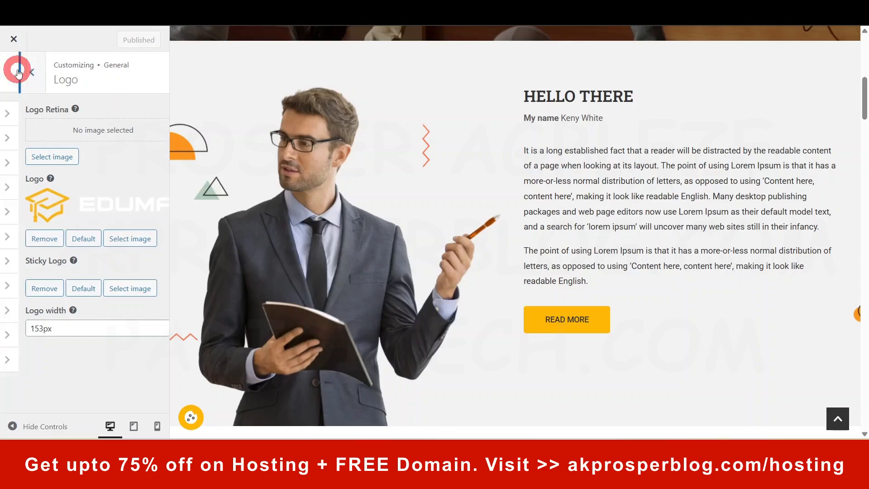
left_click(42, 145)
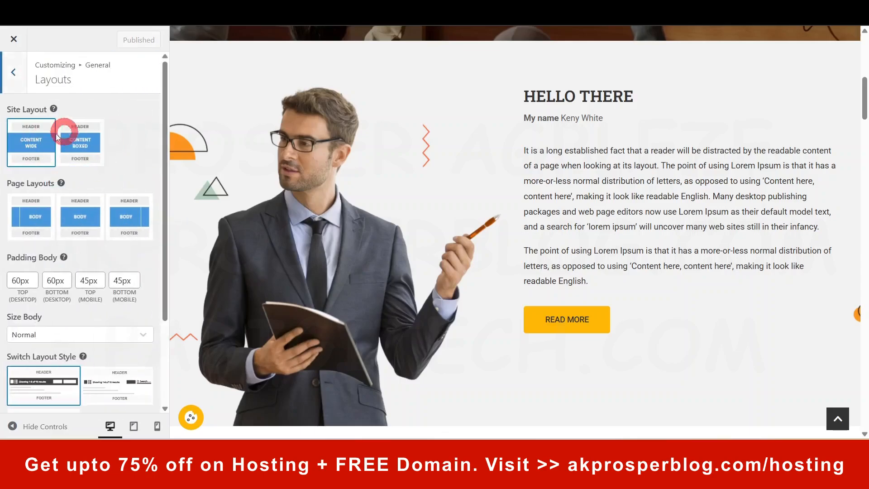
scroll(506, 336, "up", 4)
scroll(507, 336, "up", 3)
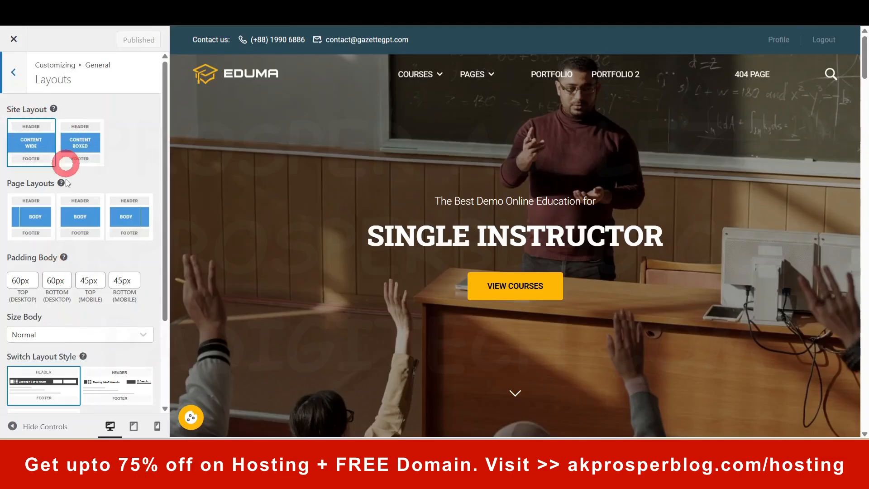
left_click(80, 143)
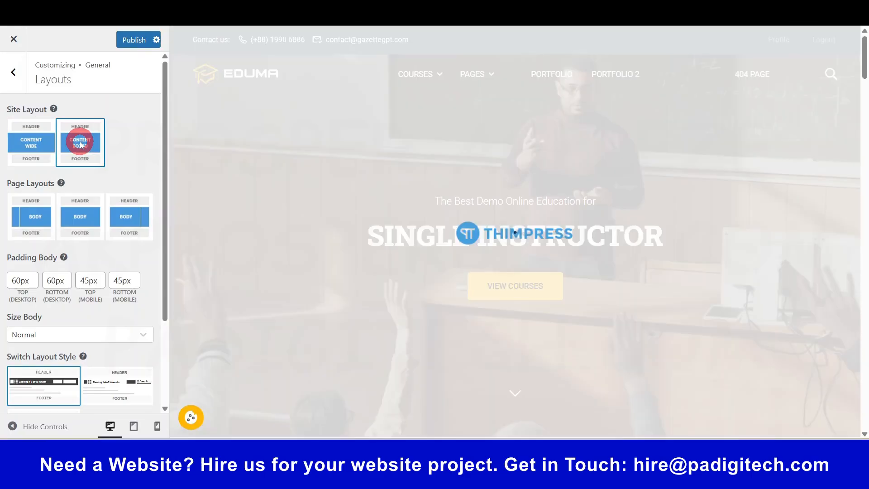
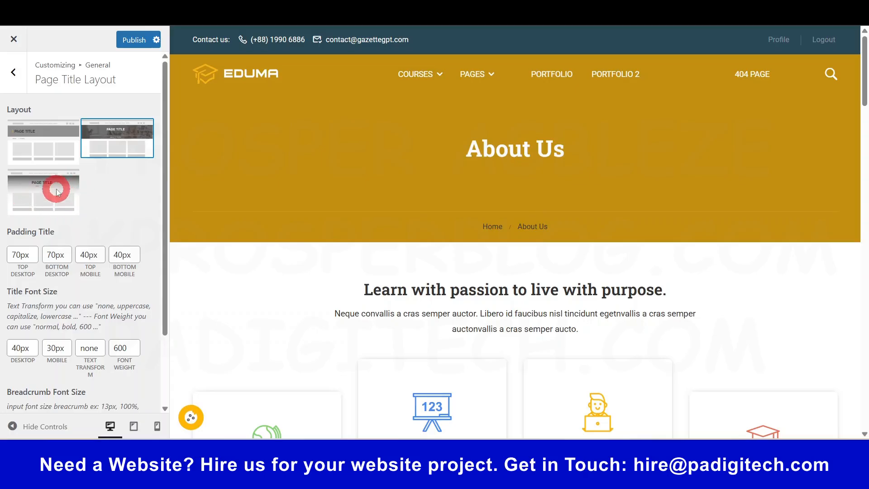
- Choose the third layout style in the Page Title Layout settings
left_click(58, 192)
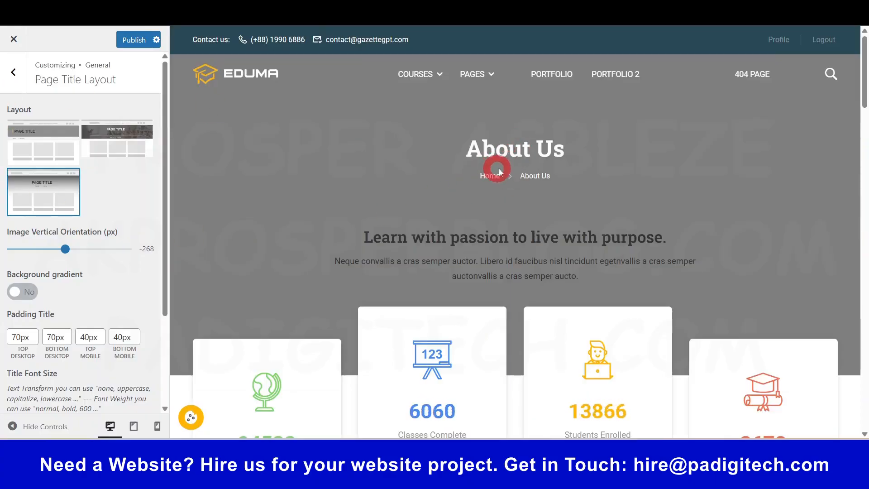
- Choose the first layout style in the Page Title Layout settings and return to the general settings
left_click(40, 145)
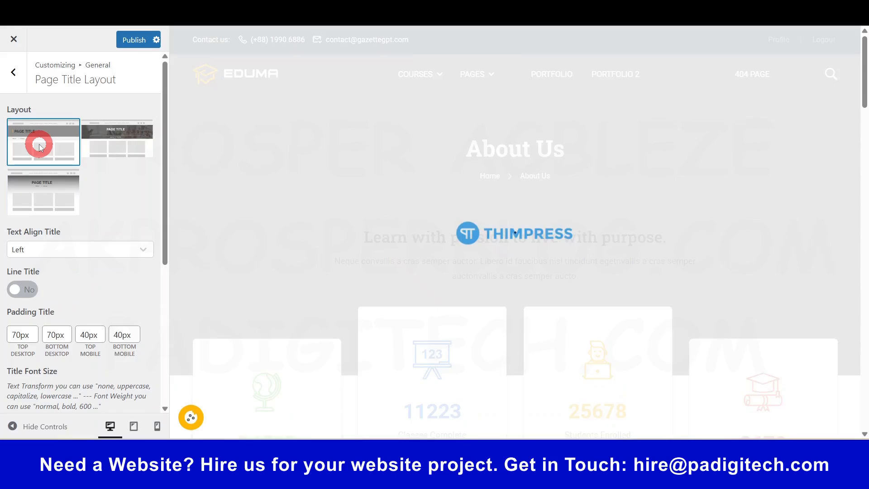
scroll(80, 292, "down", 5)
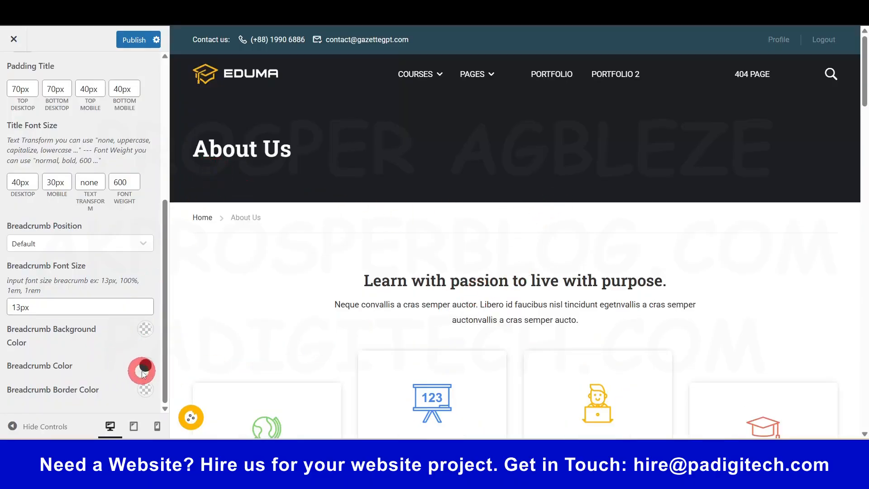
scroll(132, 355, "up", 5)
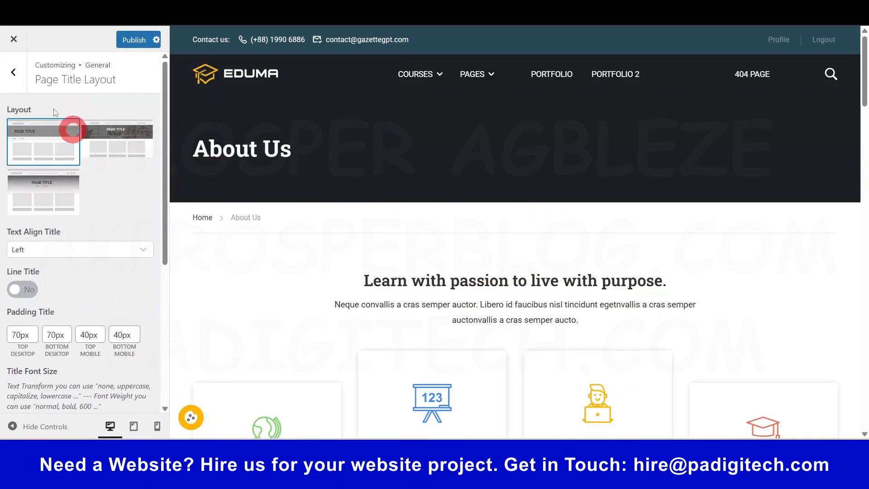
left_click(17, 74)
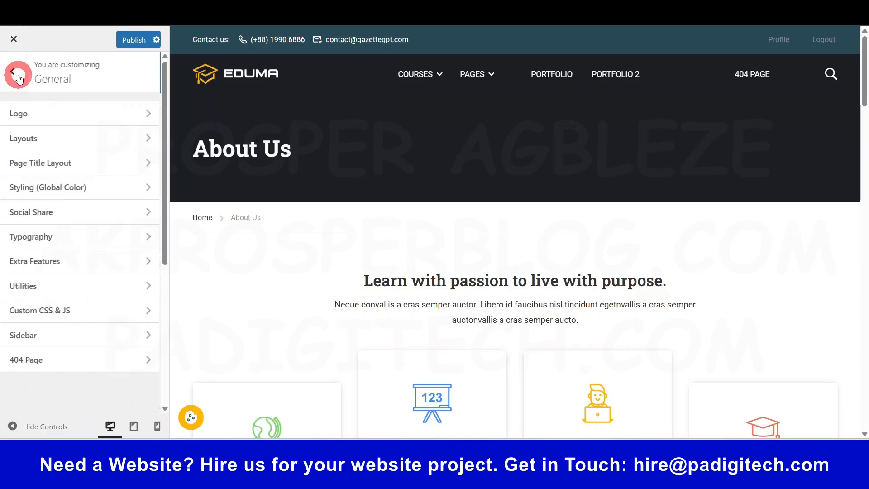
- Review the global color styling options in the general settings alongside the page preview
left_click(64, 187)
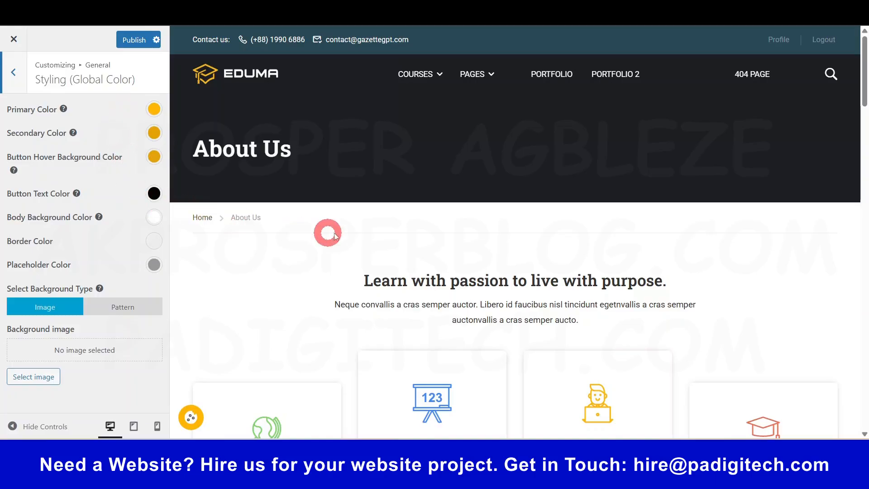
left_click_drag(864, 68, 866, 87)
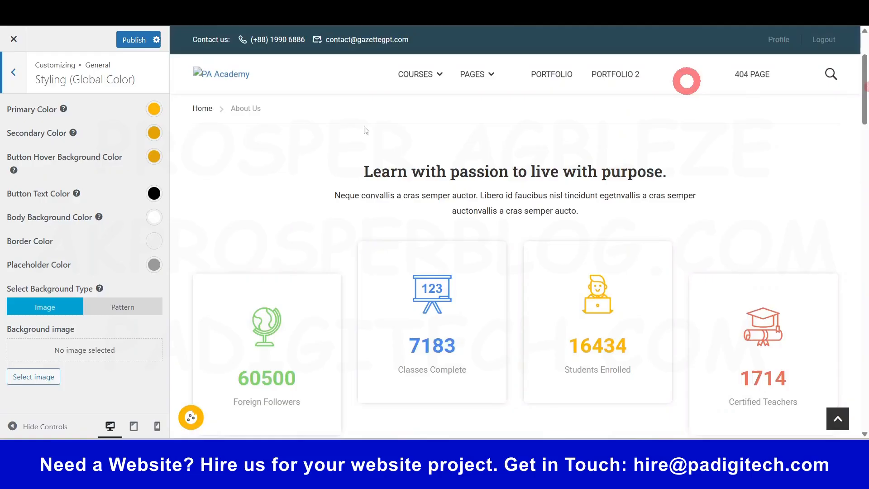
left_click(18, 77)
- Look through the sortable sharing buttons in the Social Share settings and return to the general settings
left_click(54, 211)
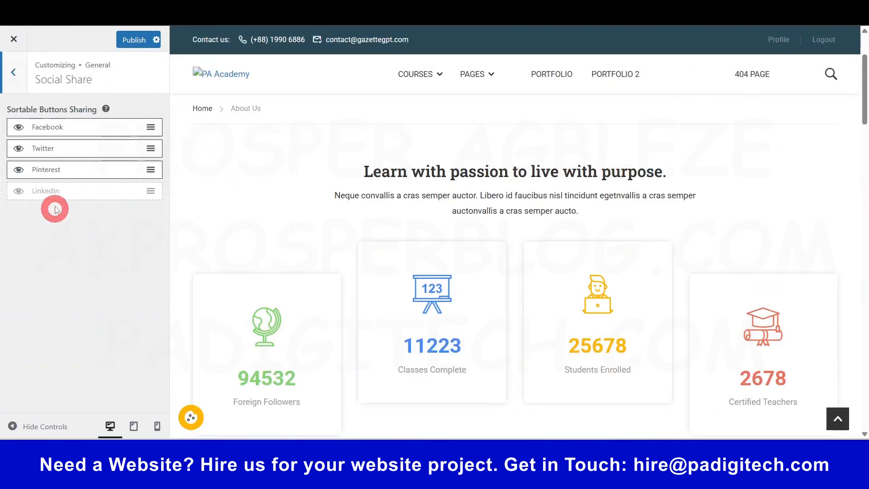
left_click(71, 128)
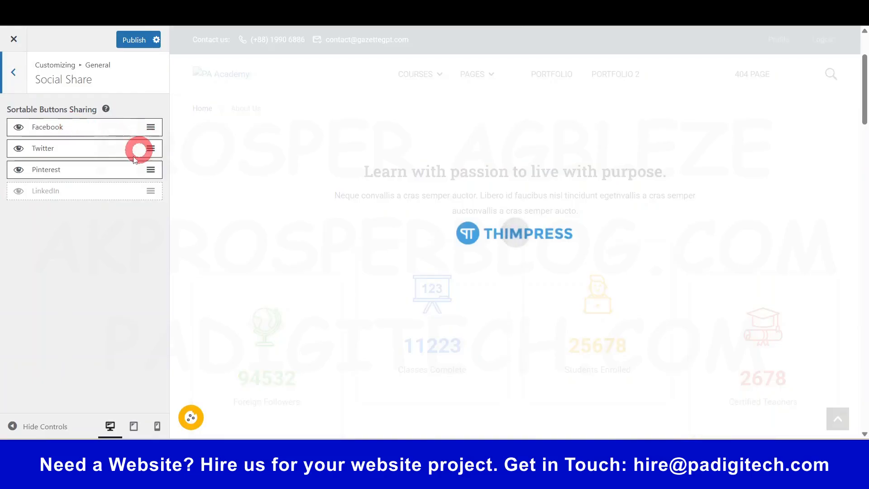
left_click(18, 73)
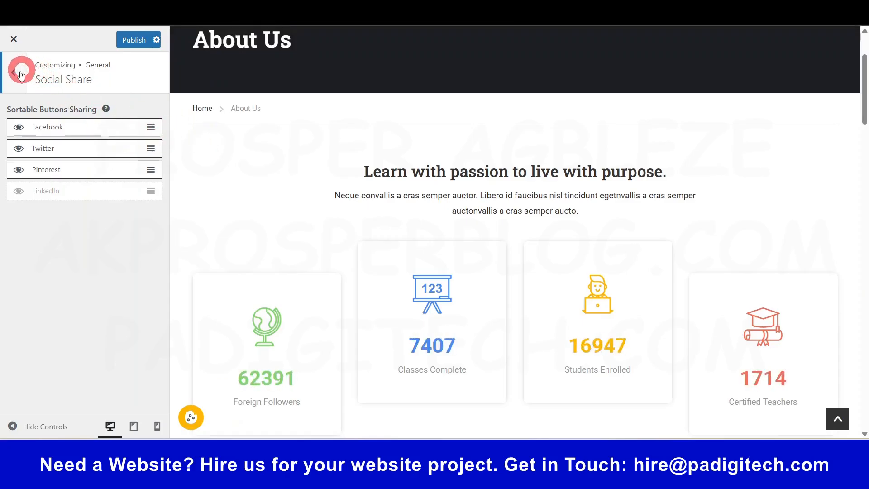
left_click(20, 74)
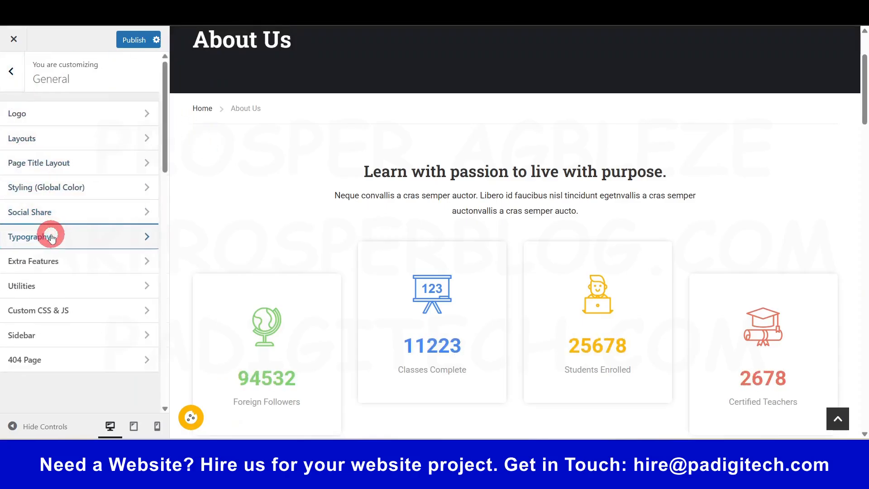
- Review the Typography settings against the preview's main heading, dismissing the licence reminder along the way
left_click(52, 237)
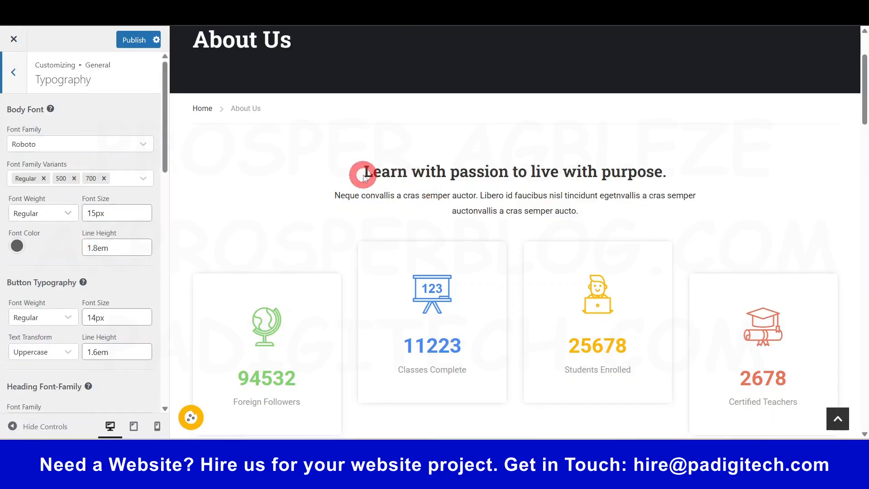
left_click_drag(363, 176, 628, 172)
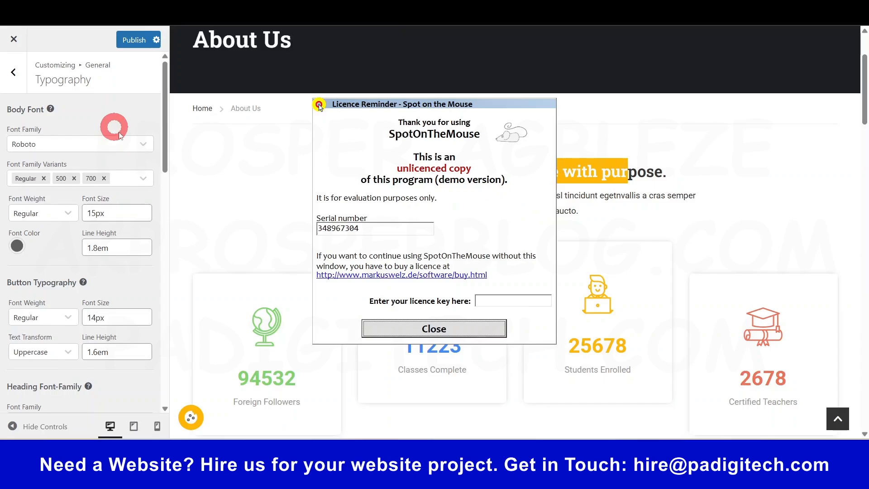
left_click(452, 327)
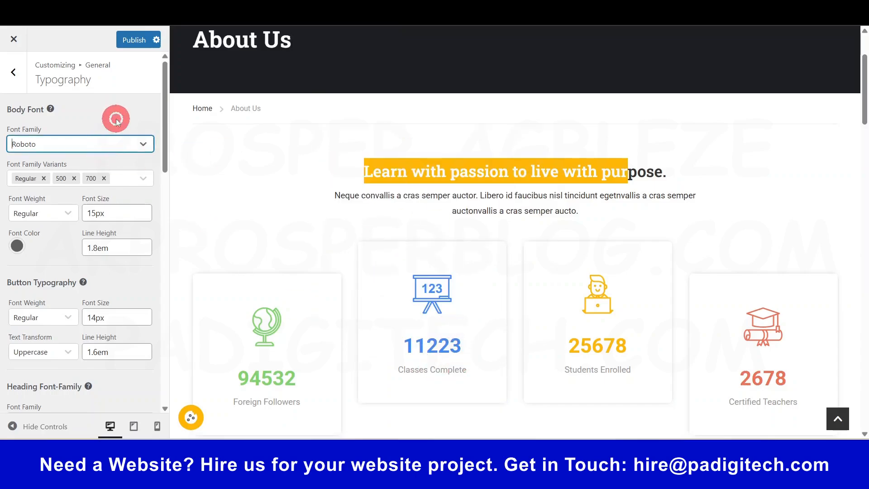
left_click(13, 73)
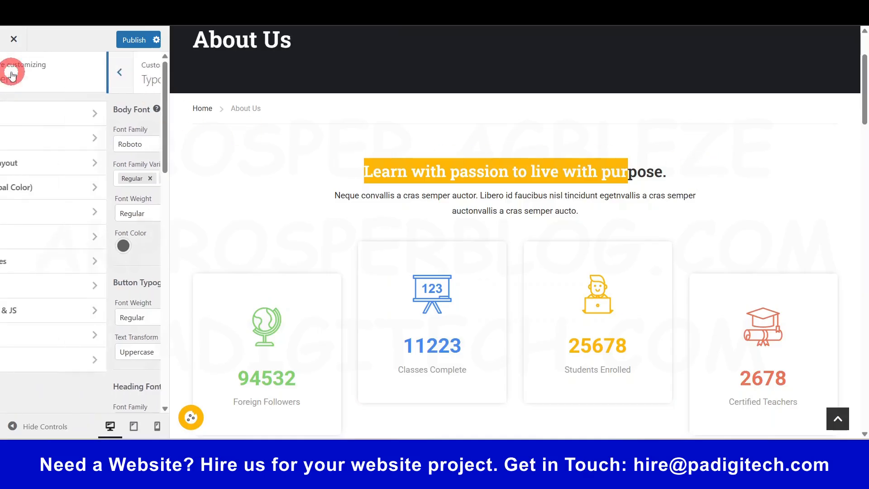
- Set the Back To Top style to the circular yellow arrow in the Extra Features settings and look over the Preloading options
left_click(49, 259)
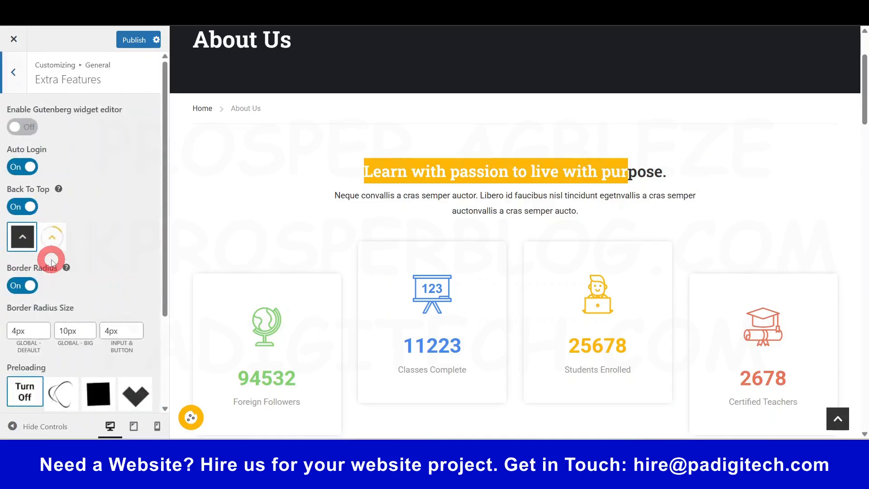
left_click(22, 237)
scroll(271, 262, "down", 3)
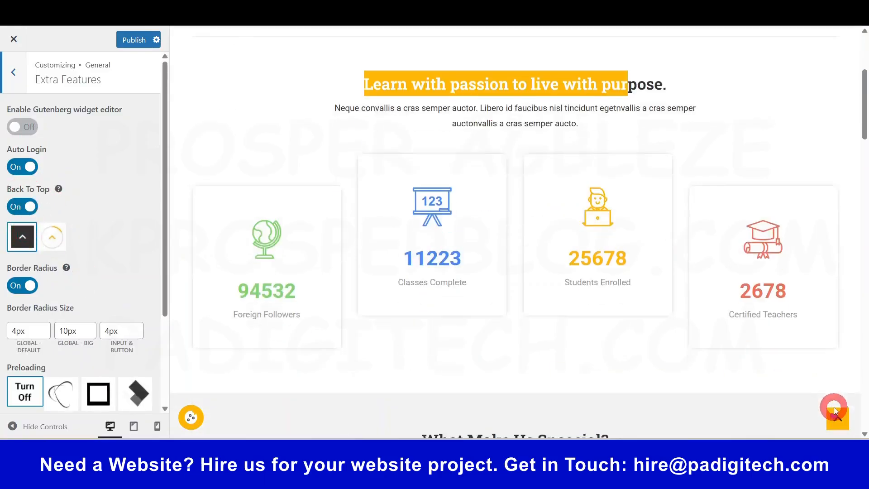
left_click(53, 237)
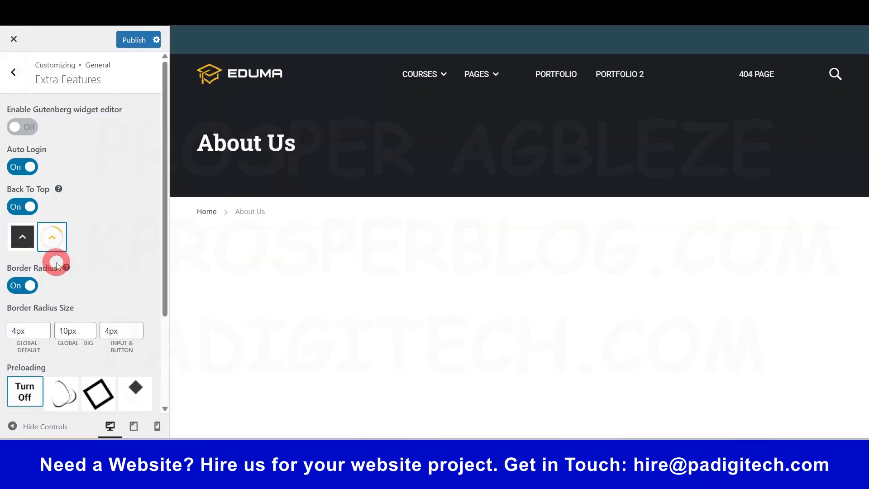
scroll(55, 254, "down", 3)
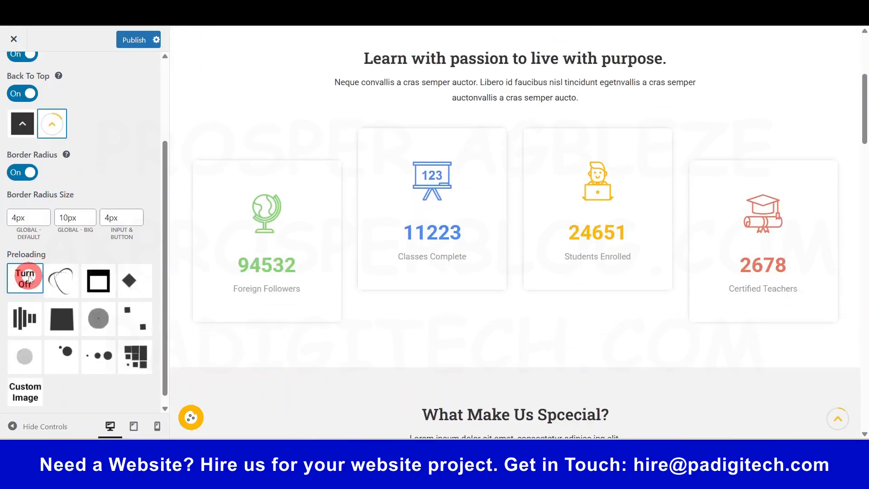
scroll(89, 265, "down", 1)
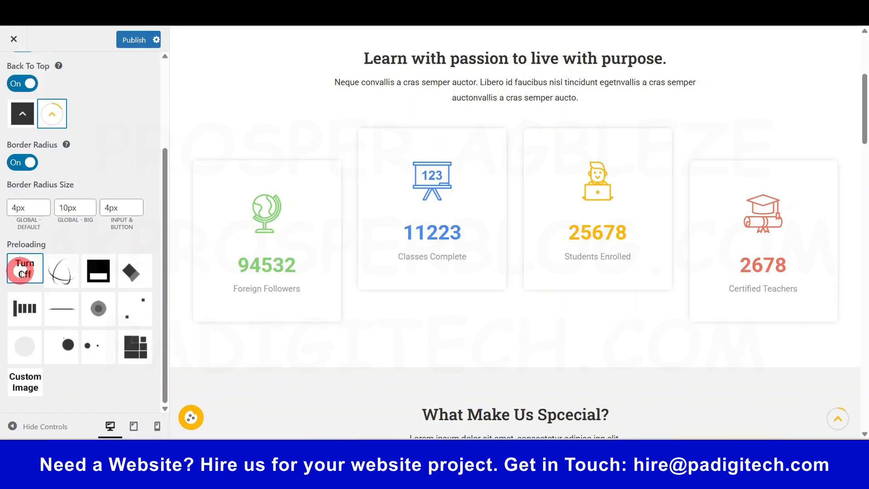
scroll(61, 289, "up", 3)
left_click(16, 77)
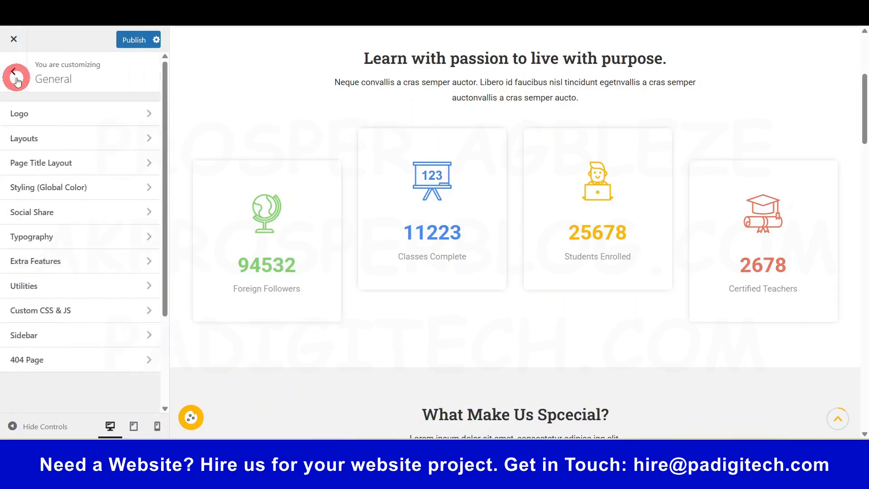
- Check the Login Redirect help in the Utilities settings, then publish the customizer changes
left_click(61, 293)
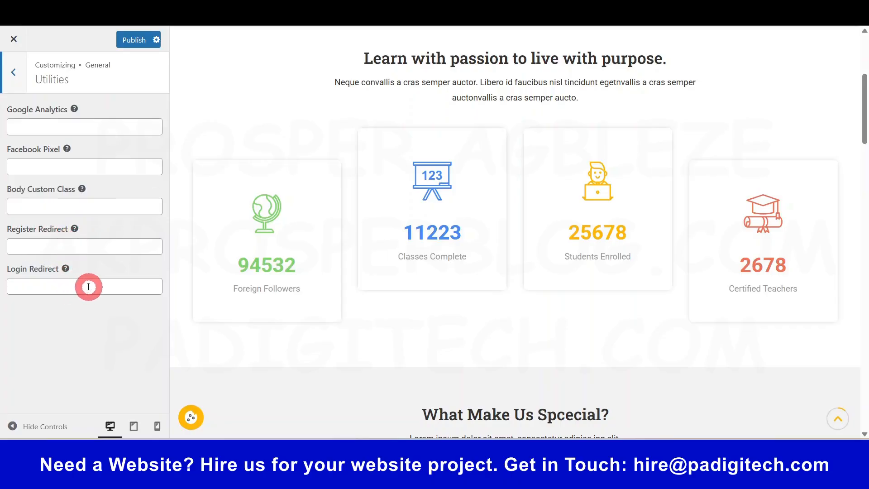
mouse_move(65, 269)
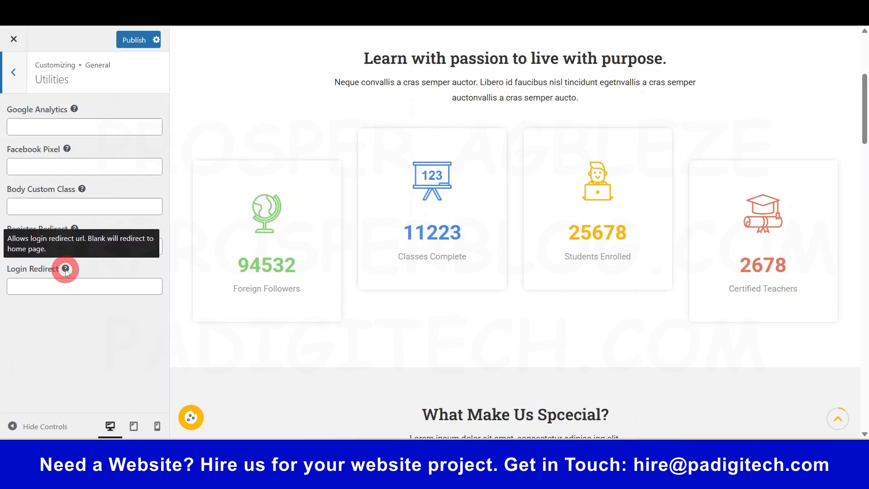
left_click(14, 72)
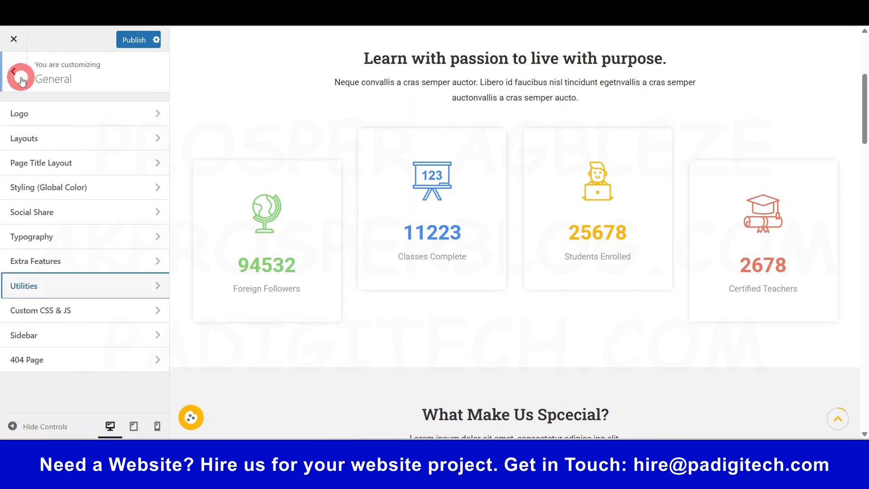
left_click(134, 41)
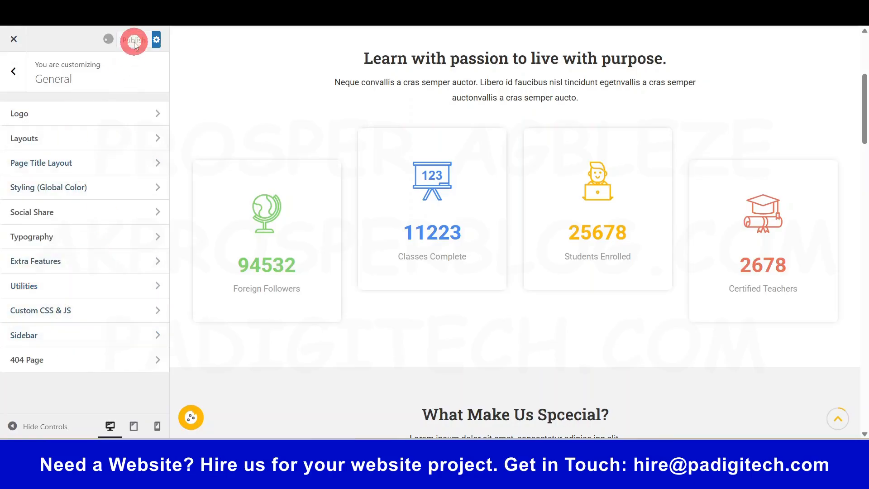
- Look at the Custom CSS & JS settings and open the Sidebar settings
left_click(62, 310)
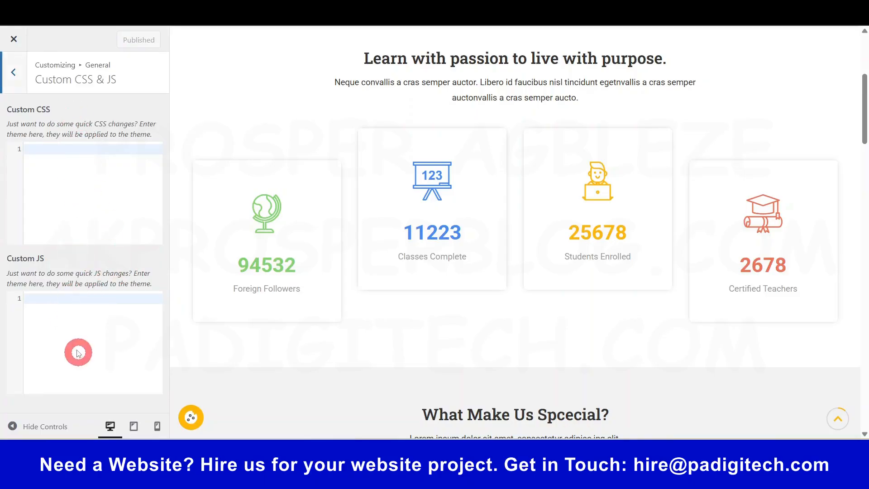
left_click(20, 80)
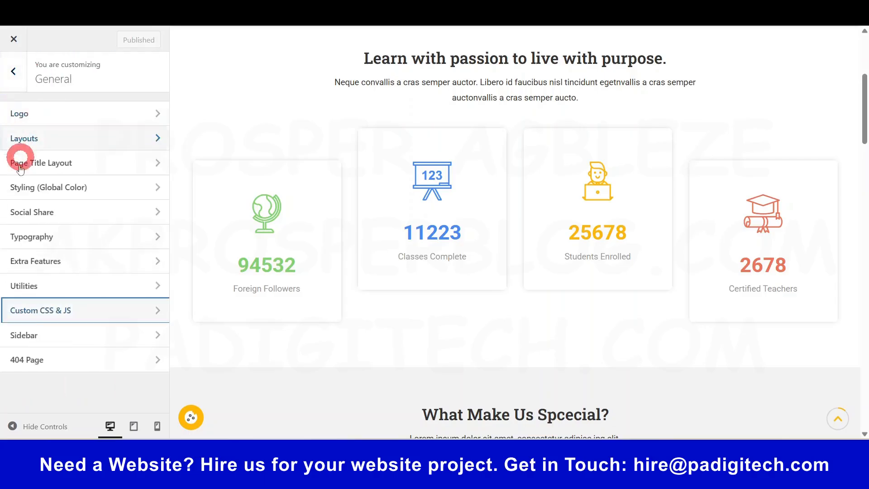
left_click(43, 334)
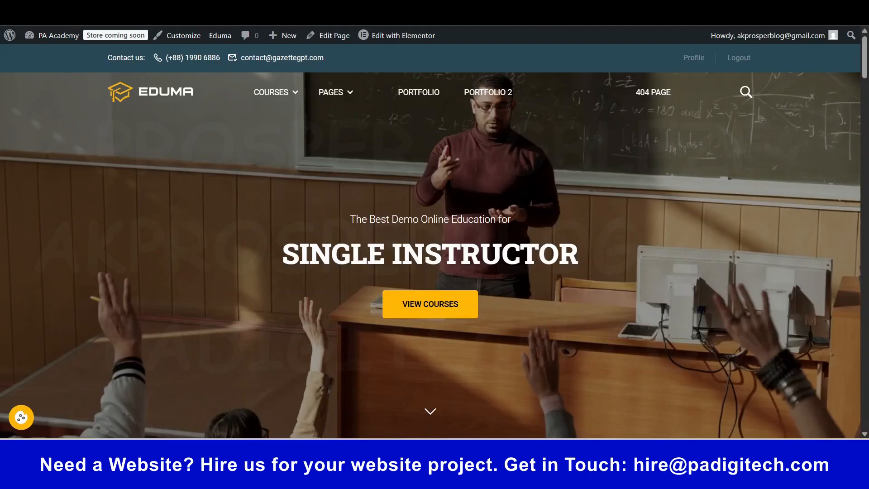
- Open the "How to Teach English Online and Get Paid" course from the live home page's course list
scroll(538, 346, "down", 4)
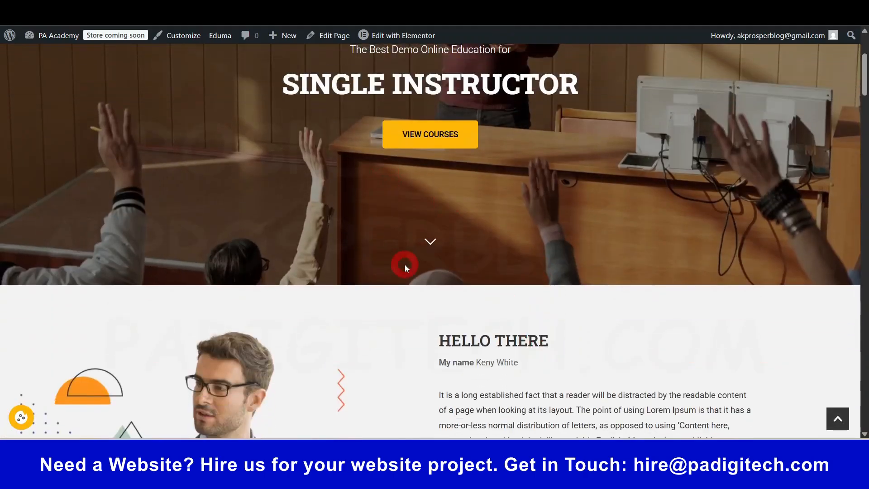
scroll(404, 352, "down", 15)
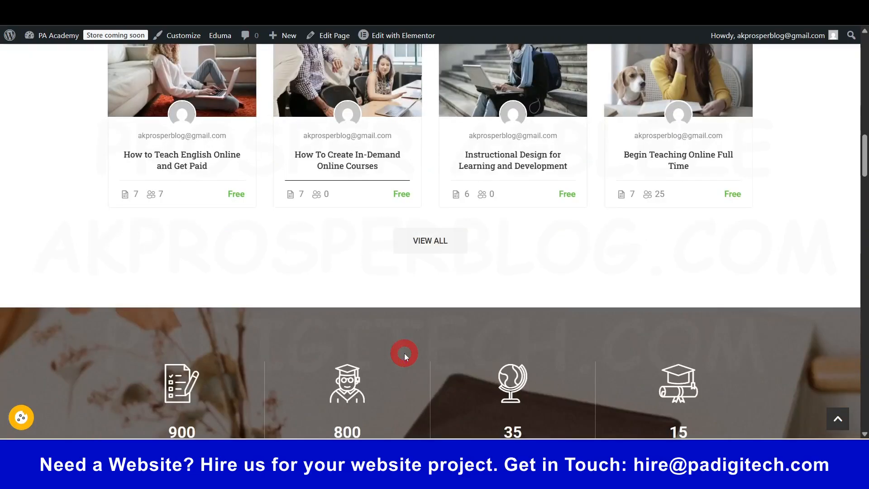
scroll(276, 301, "up", 2)
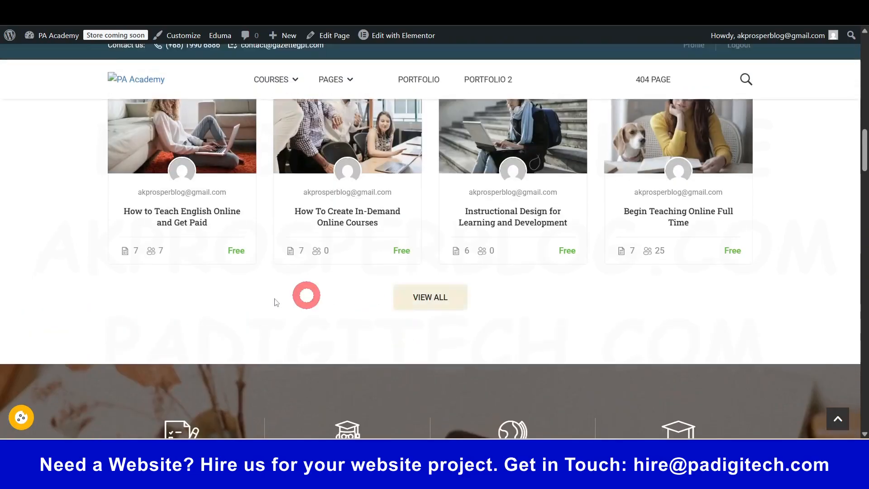
left_click(210, 220)
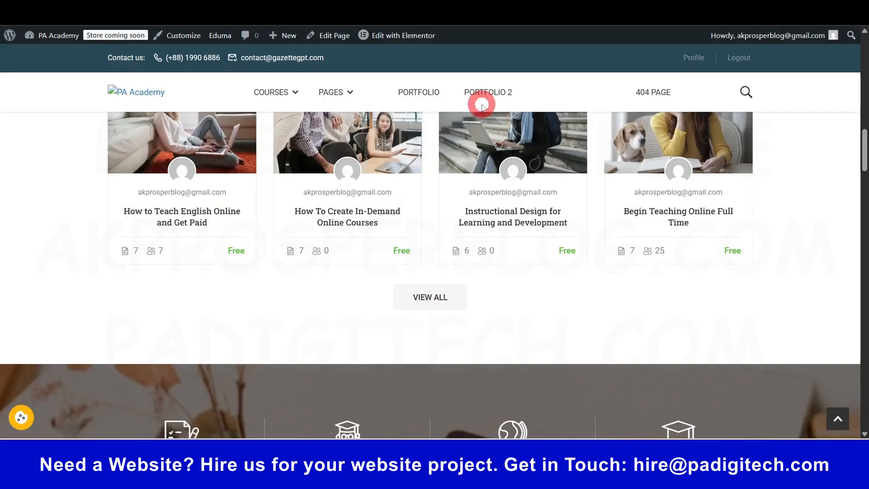
- Examine how the sidebar behaves along the course page, from the title area down to the related courses
scroll(714, 313, "down", 15)
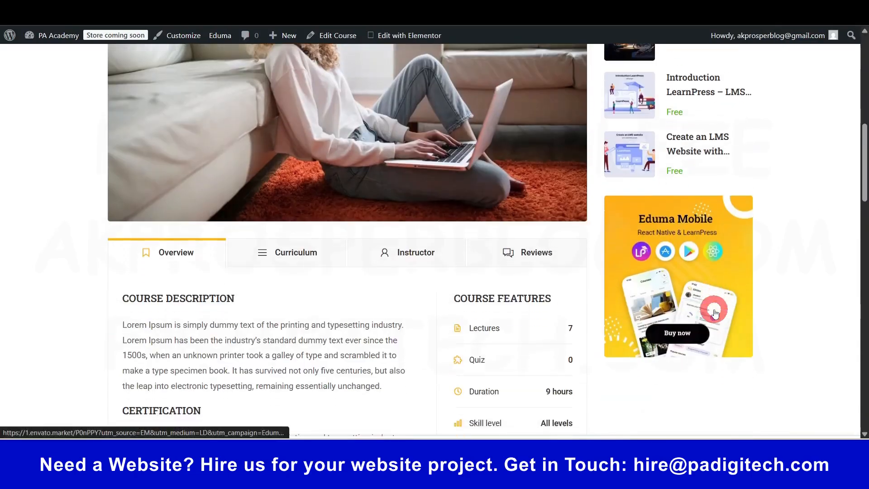
scroll(714, 312, "down", 5)
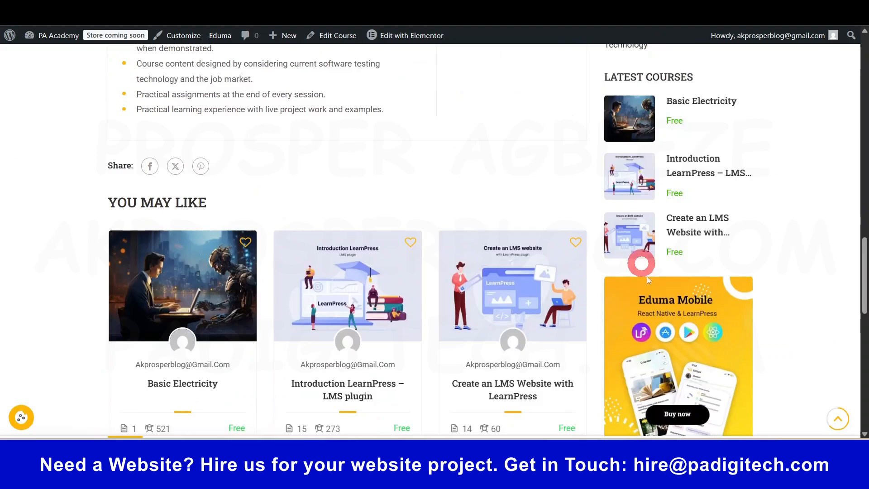
scroll(680, 278, "down", 6)
scroll(680, 278, "up", 20)
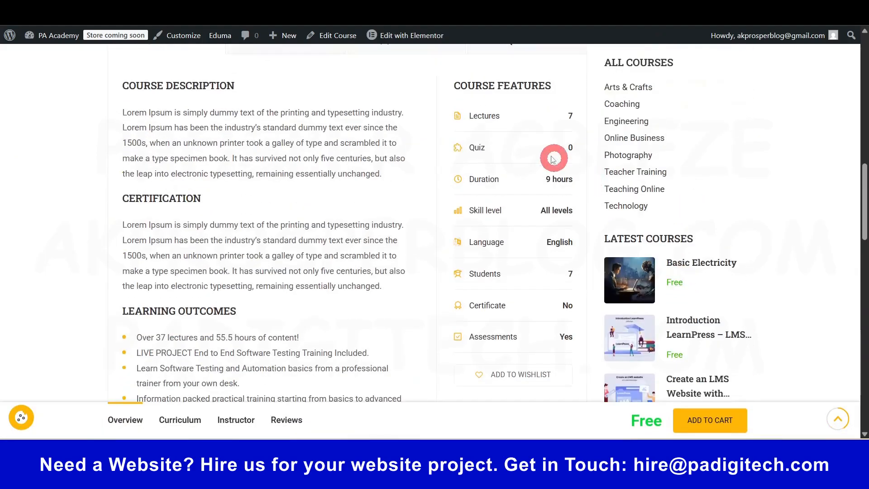
scroll(534, 190, "up", 5)
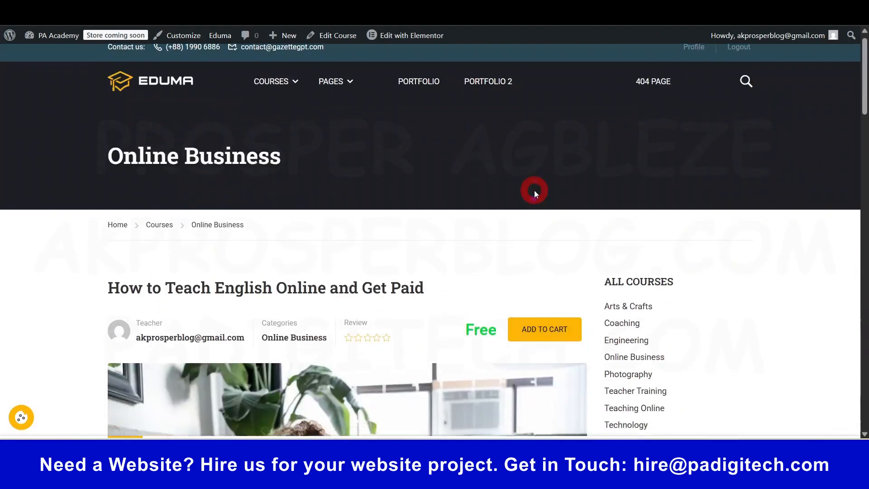
- Recheck the sticky sidebar on the course page by following it down to the footer and back up
scroll(534, 190, "down", 8)
scroll(533, 190, "down", 10)
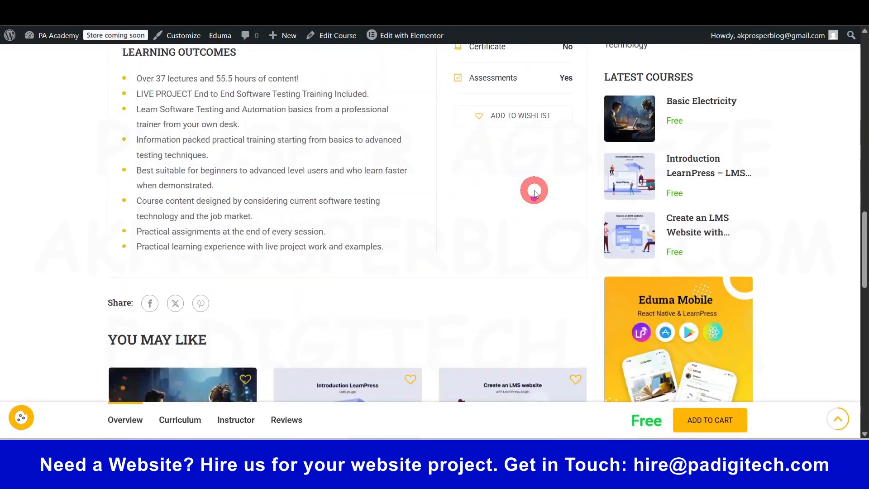
scroll(512, 242, "down", 8)
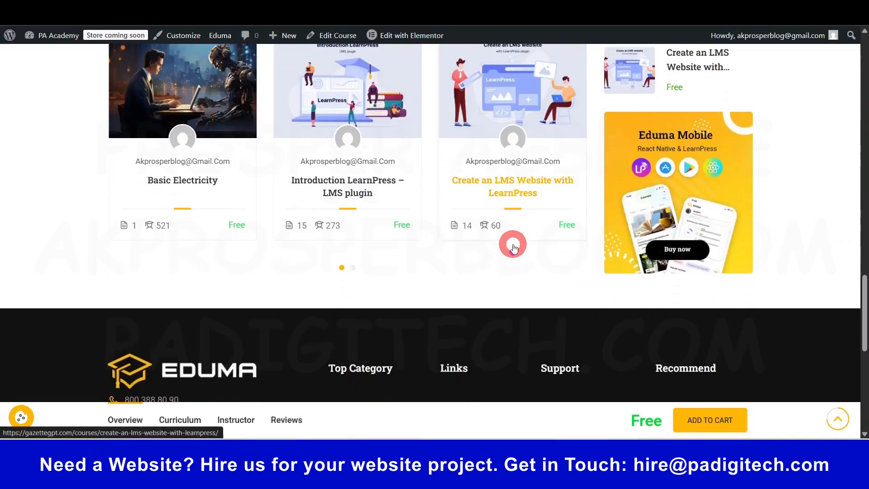
scroll(505, 271, "up", 6)
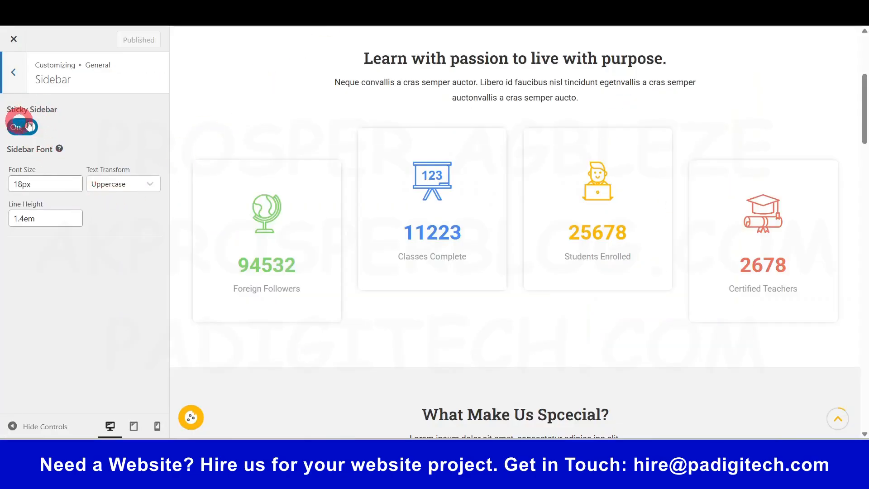
- Look through the 404 Page settings in the General section, then return to the main customizer sections
left_click(23, 67)
left_click(62, 362)
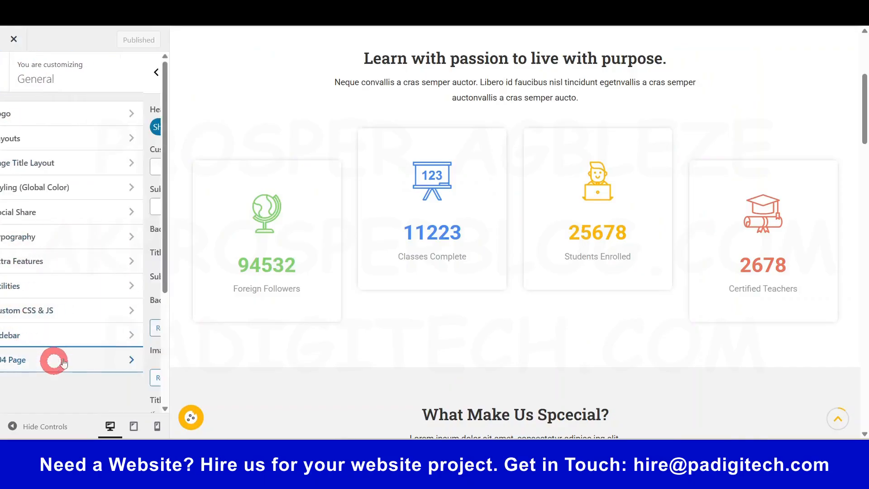
scroll(65, 295, "down", 3)
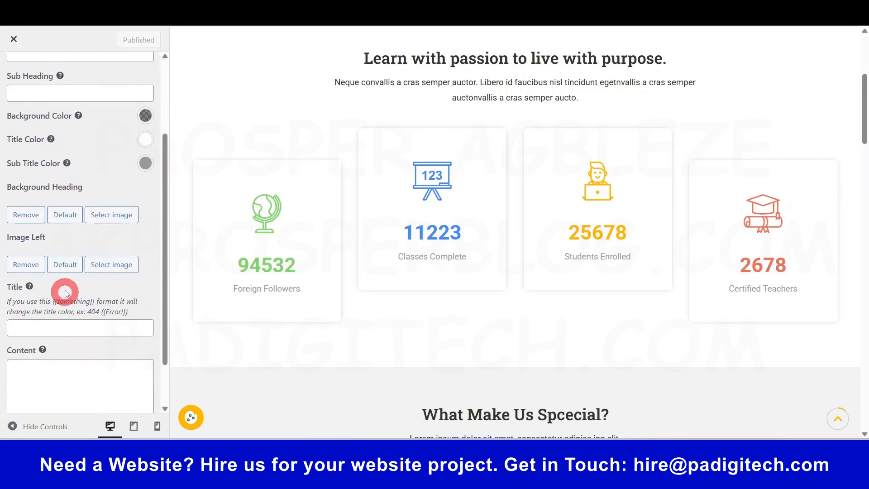
scroll(65, 294, "up", 4)
left_click(15, 74)
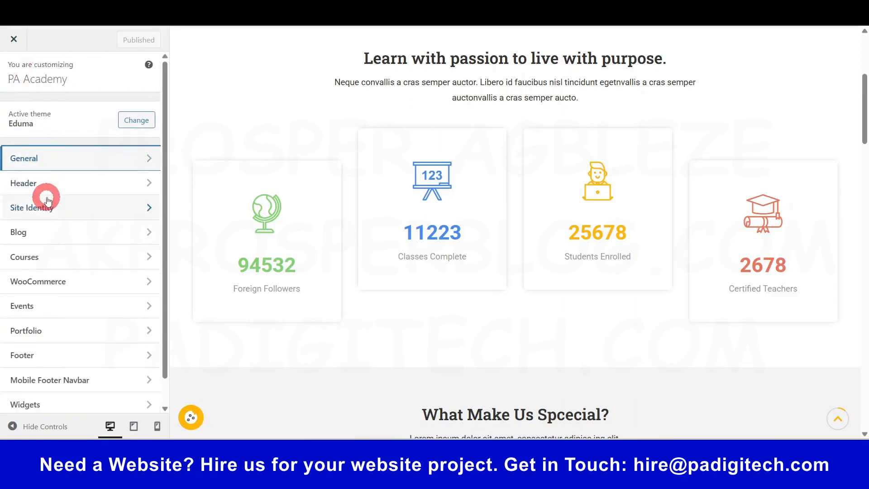
- Open the Header's Layouts settings and bring the site header into view in the About Us page preview
left_click(47, 181)
left_click(73, 114)
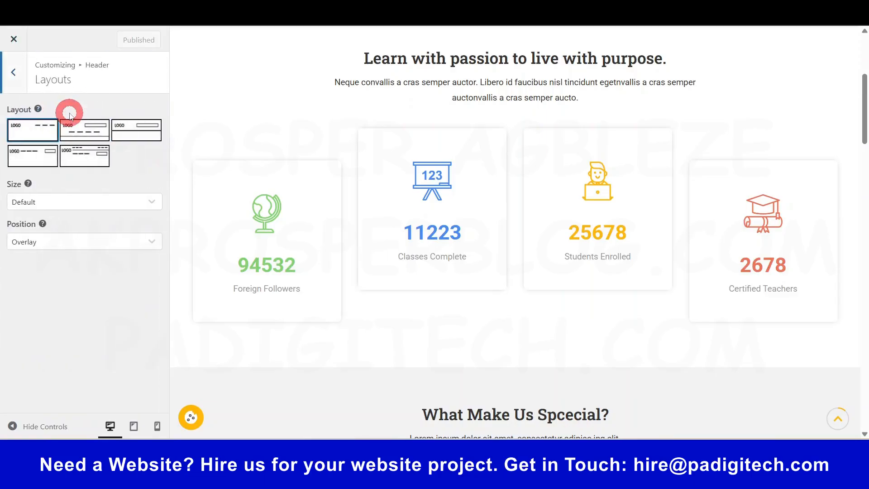
left_click_drag(862, 128, 859, 88)
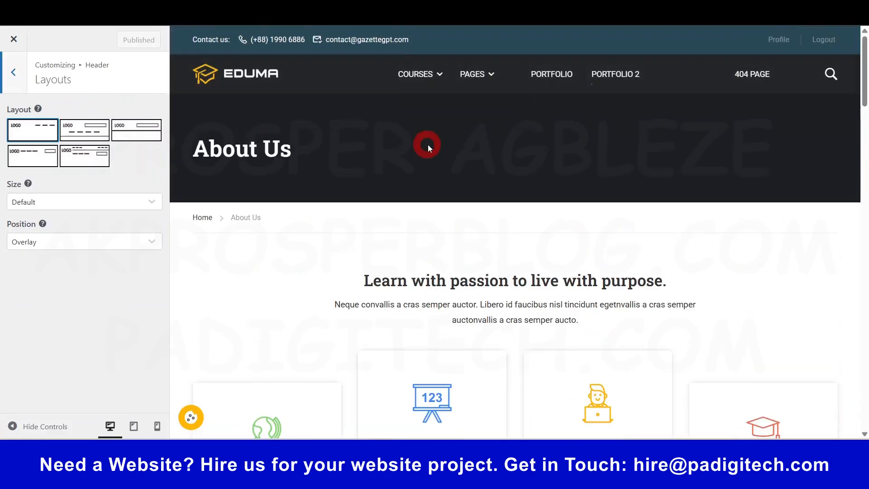
- Preview the second and fifth header layouts, and return the header to the first layout
left_click(52, 126)
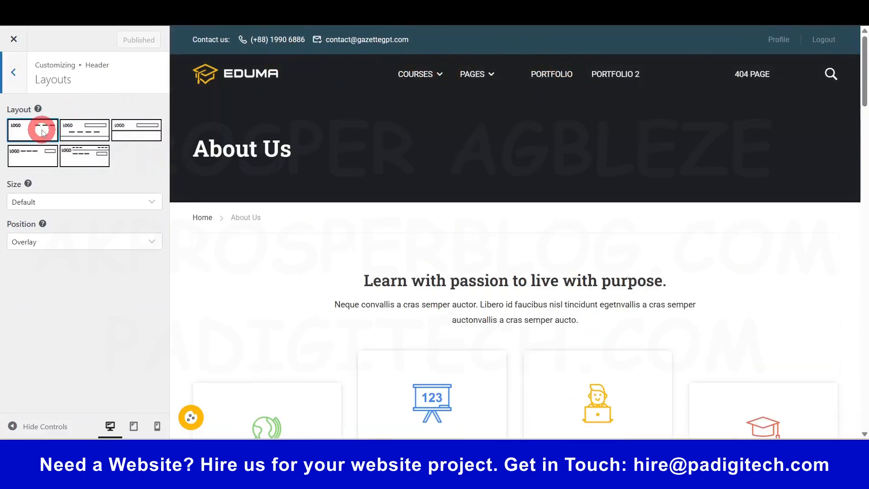
left_click(90, 131)
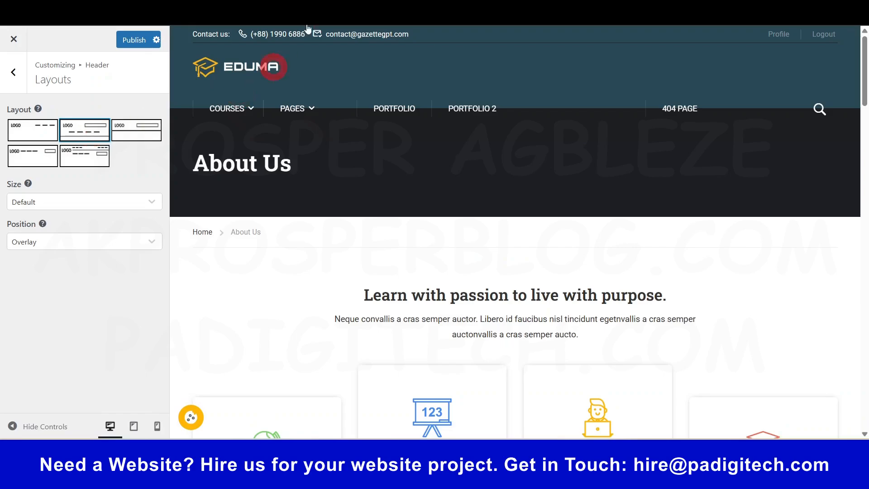
left_click(91, 155)
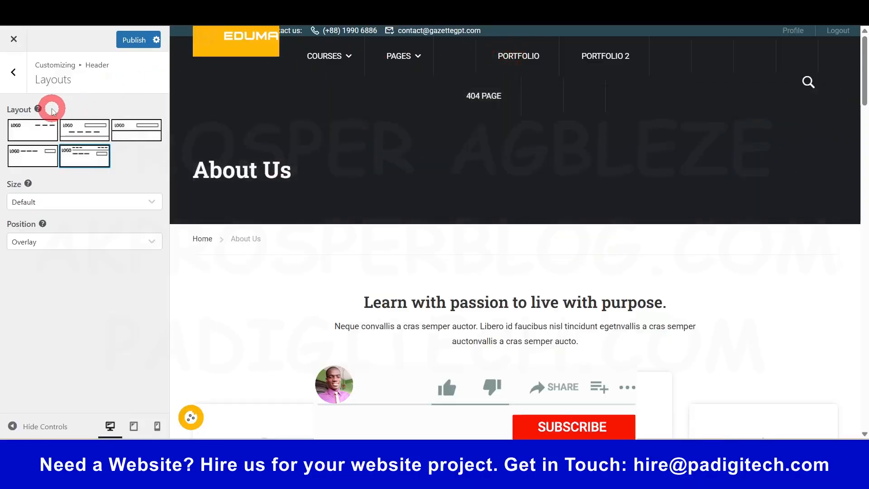
left_click(44, 130)
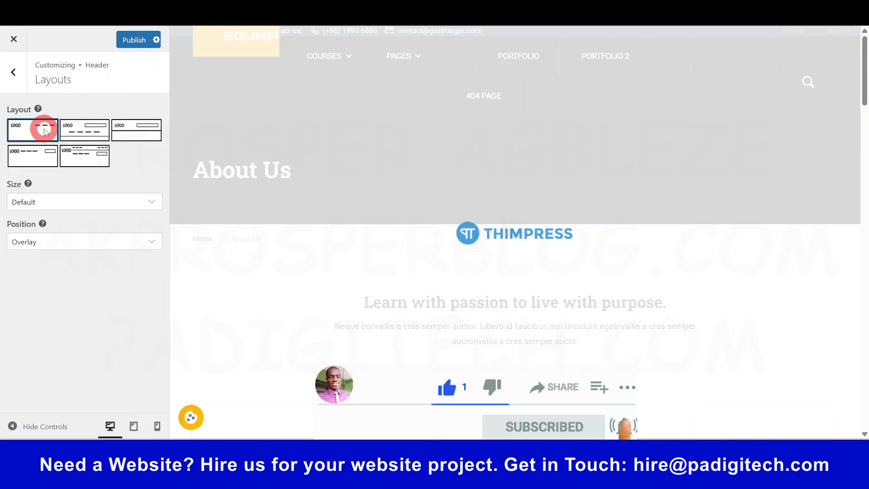
- Check the available Size and Position options for the header layout, keeping Default size and Overlay position
left_click(44, 204)
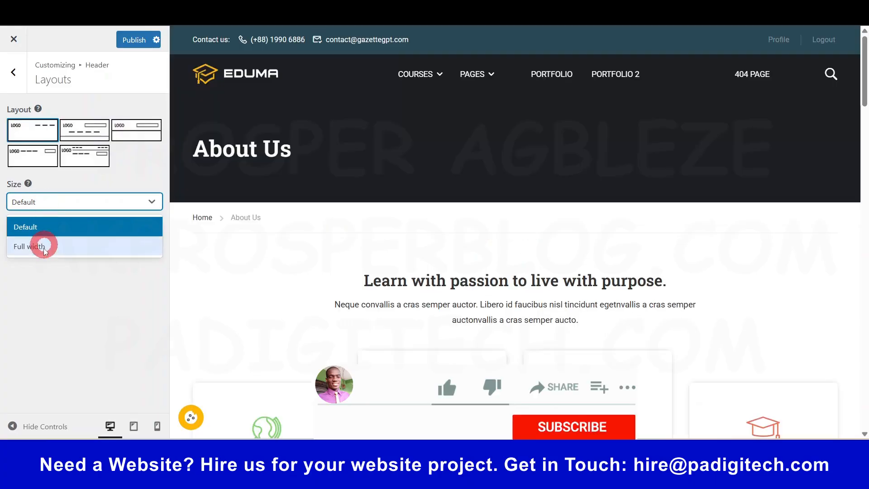
left_click(51, 226)
left_click(50, 238)
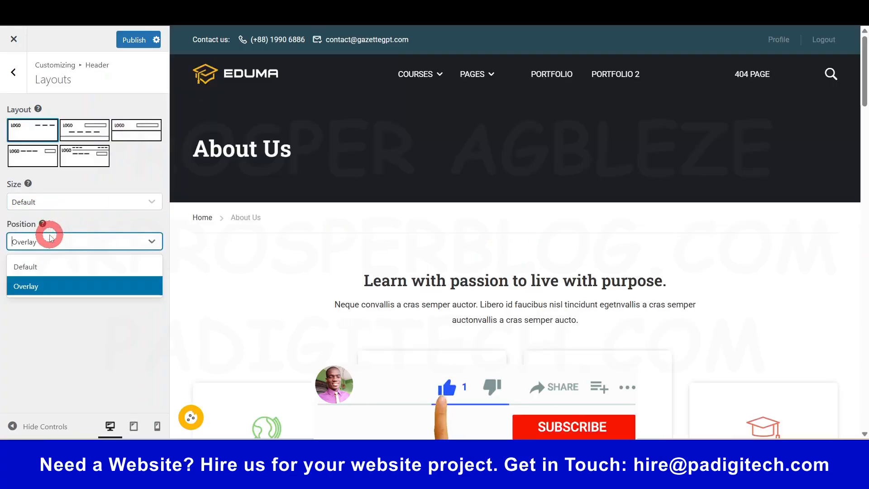
left_click(50, 237)
left_click(14, 70)
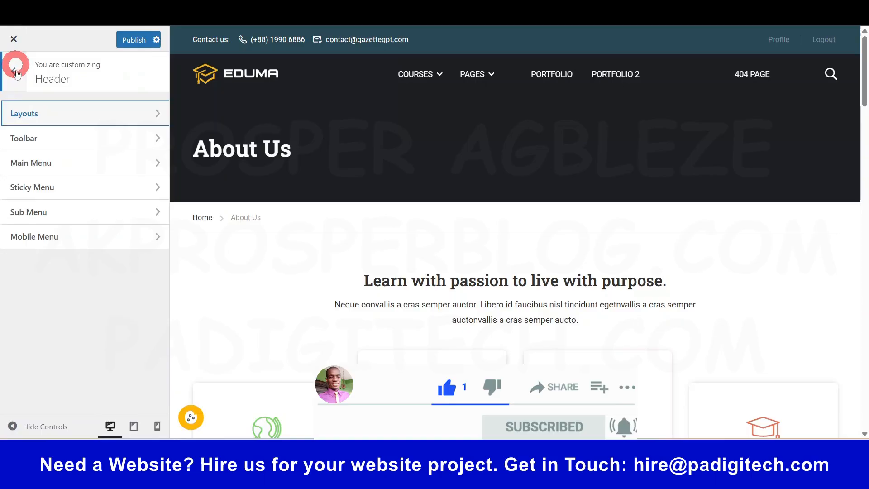
- Review the header's Toolbar settings and the Main Menu settings, including the Line Active Item options
left_click(41, 133)
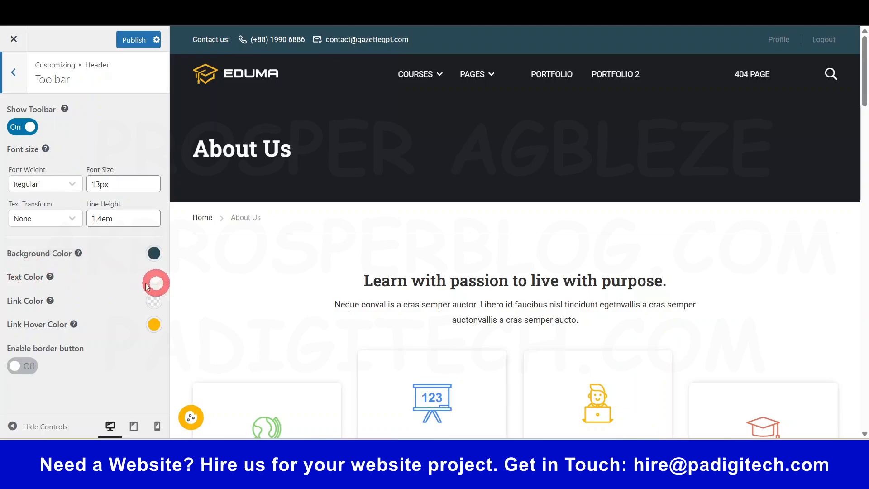
left_click(21, 76)
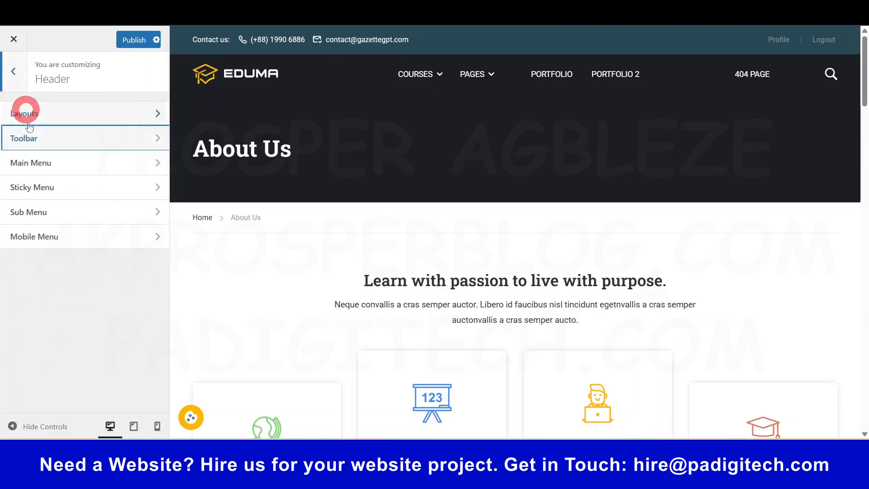
left_click(36, 164)
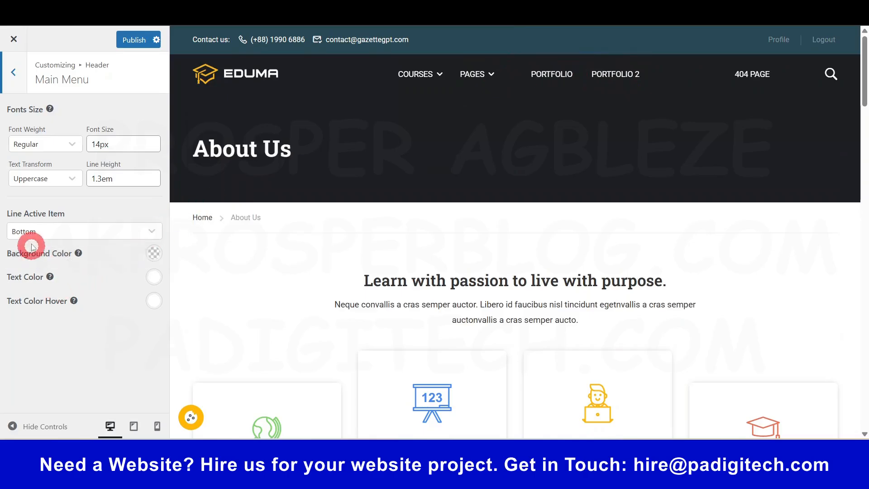
left_click(60, 232)
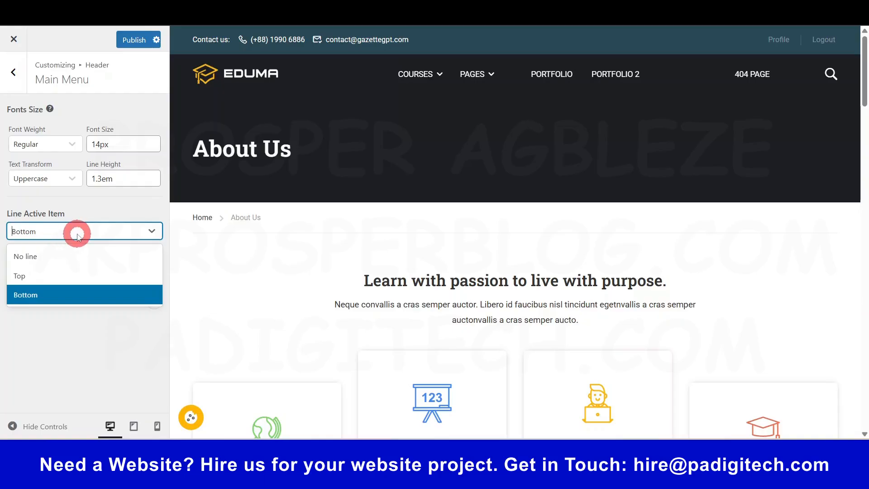
left_click(77, 236)
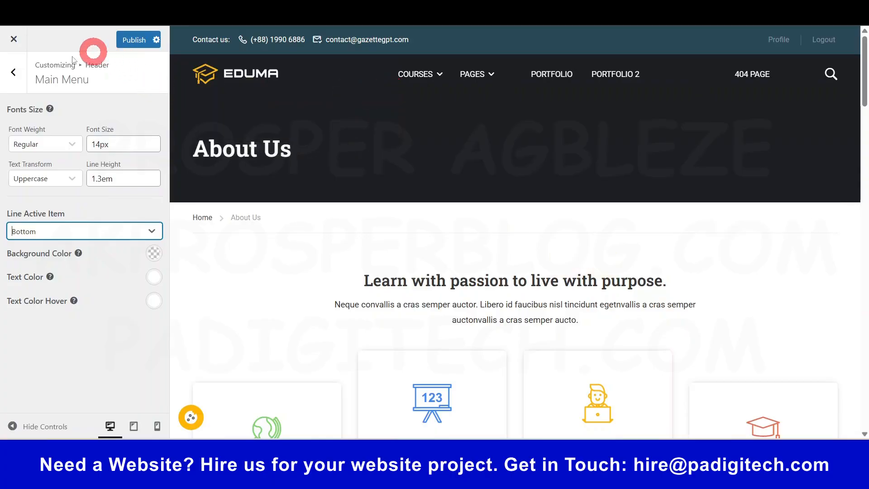
left_click(17, 70)
- Review the header's Sticky Menu settings and check how the menu behaves while the previewed page scrolls
left_click(42, 186)
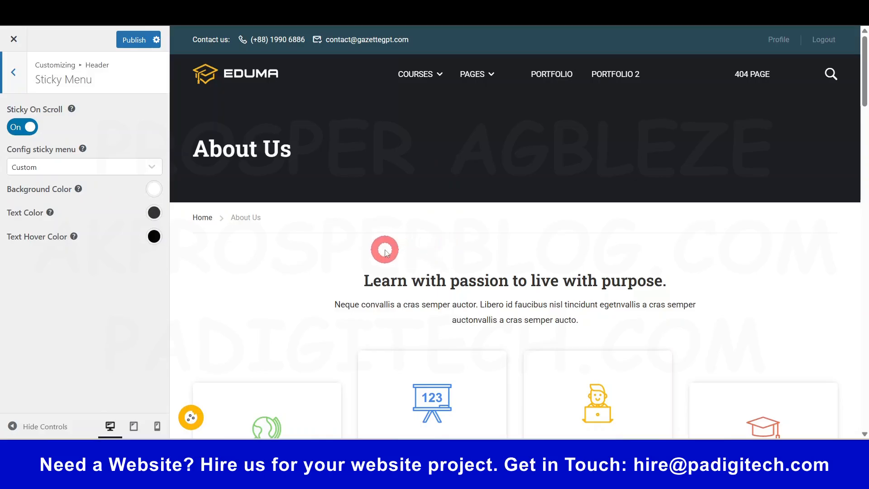
scroll(382, 241, "down", 3)
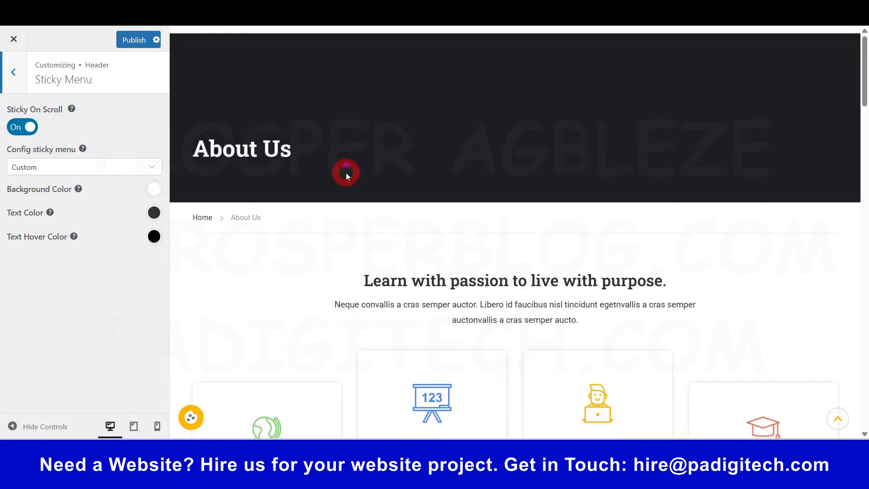
left_click(20, 68)
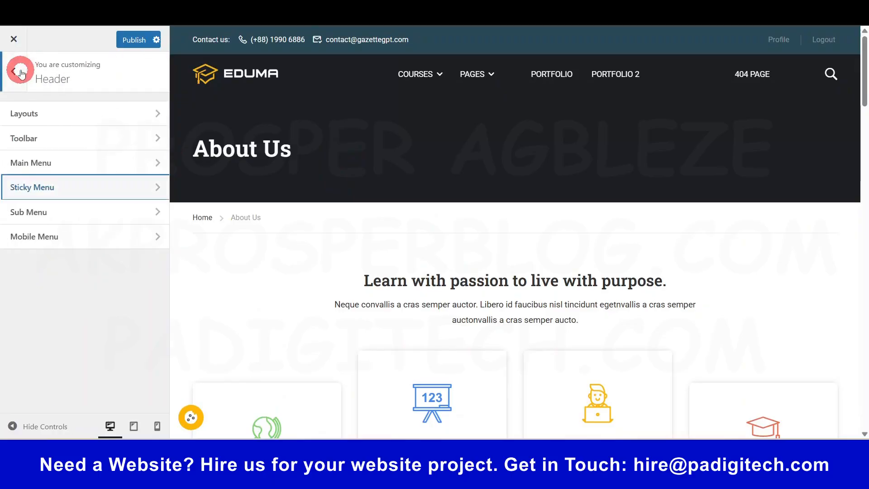
- Review the Mobile Menu settings and check the expanded navigation menu in the phone preview, returning to the desktop view
left_click(69, 238)
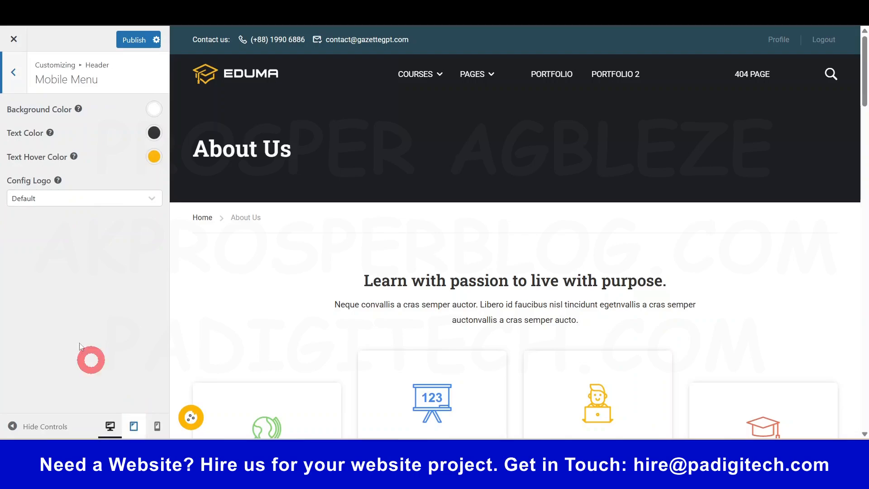
left_click(88, 196)
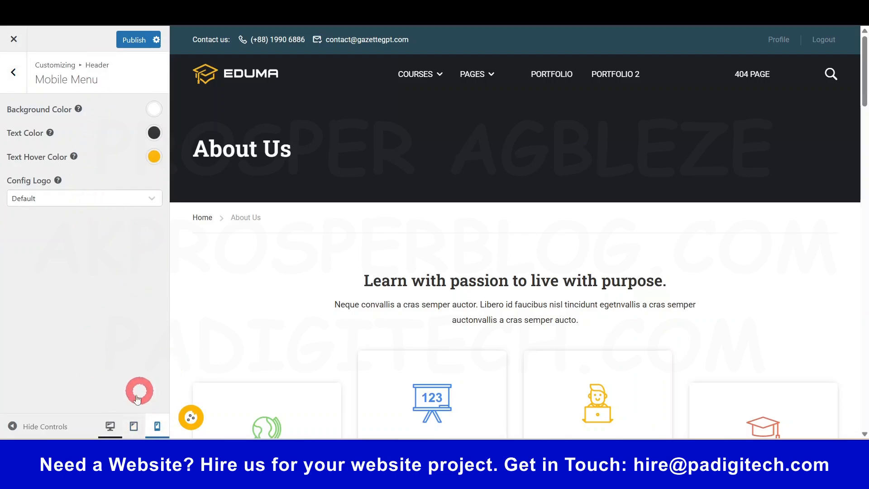
left_click(156, 426)
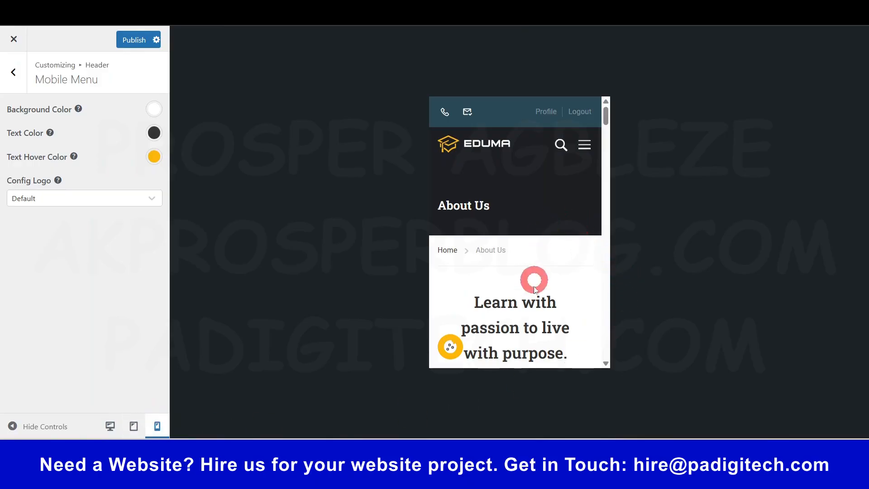
scroll(535, 301, "down", 3)
scroll(588, 245, "up", 3)
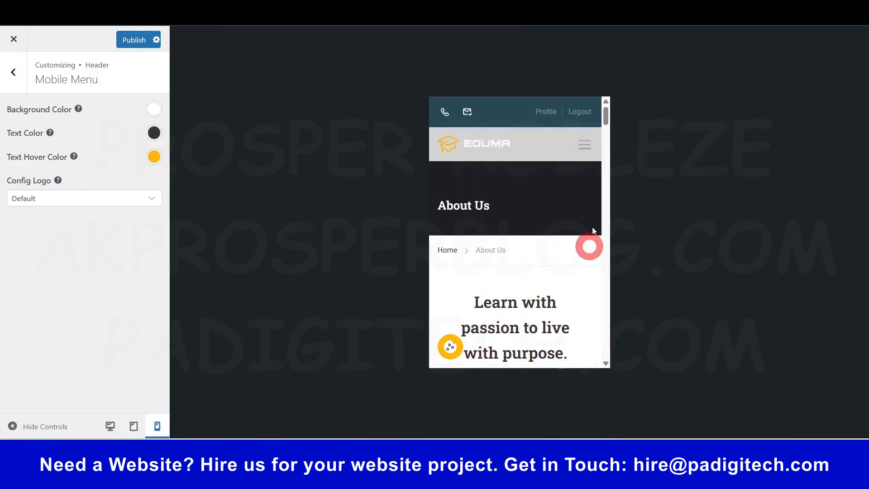
left_click(584, 144)
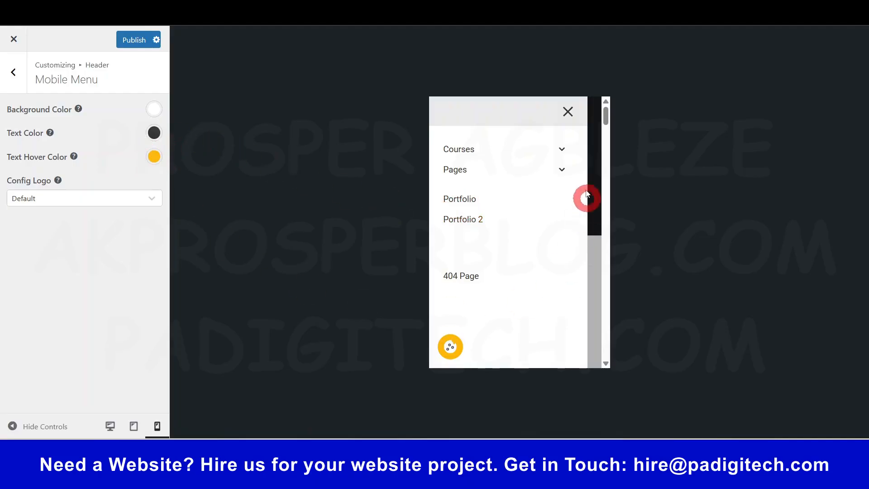
left_click(560, 114)
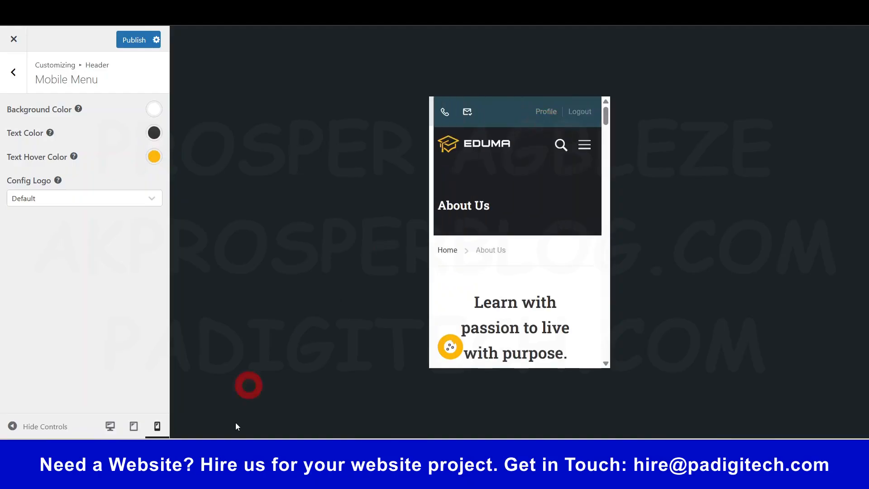
left_click(110, 426)
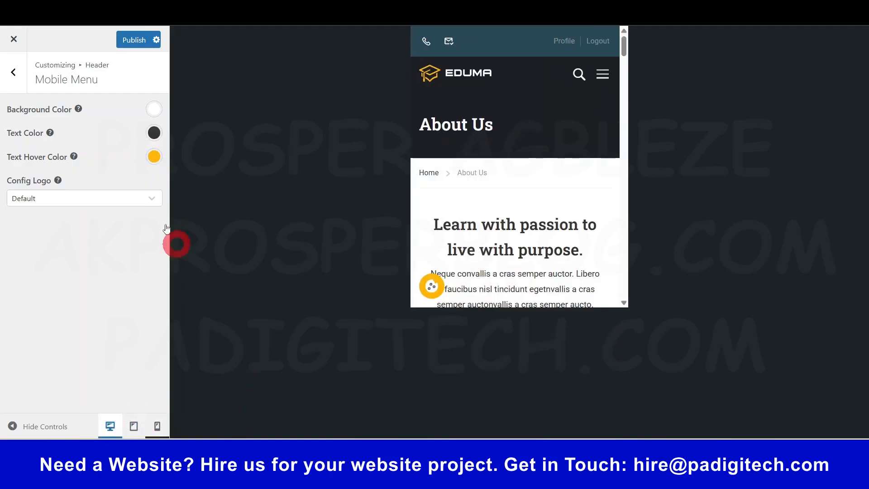
left_click(12, 71)
left_click(12, 72)
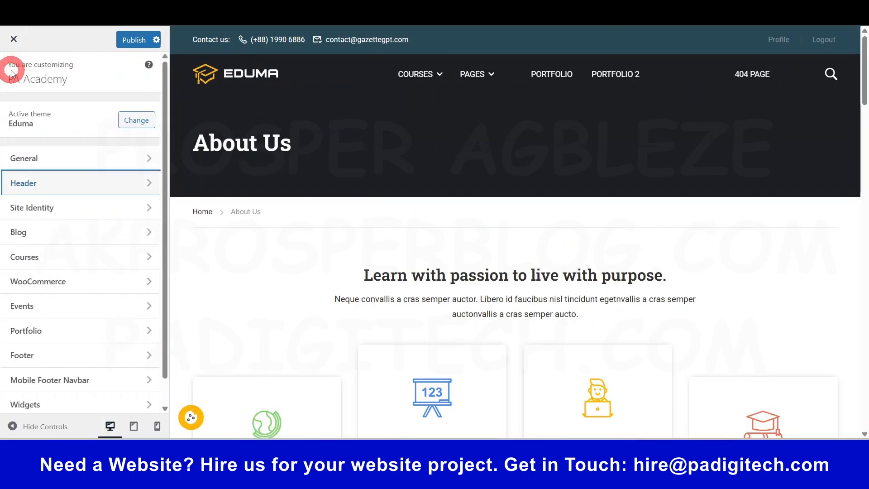
- Review the Site Identity settings for the site title, tagline and icon, staying in the customizer
left_click(47, 209)
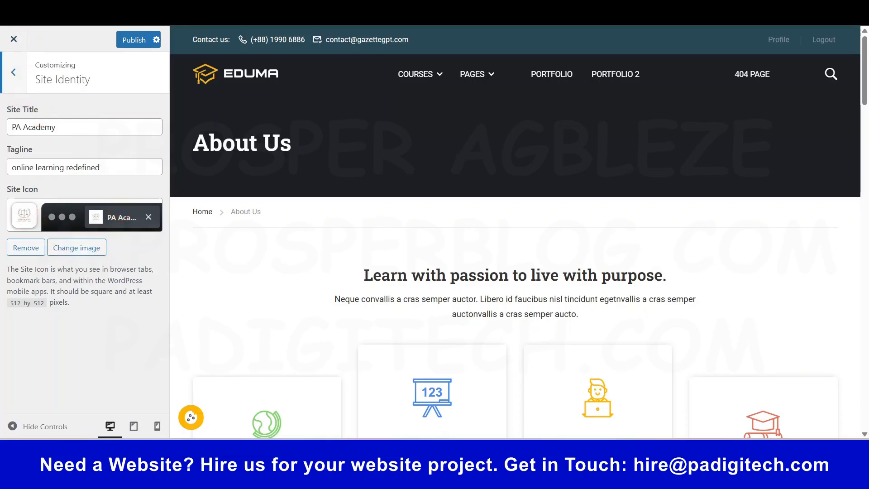
left_click(13, 39)
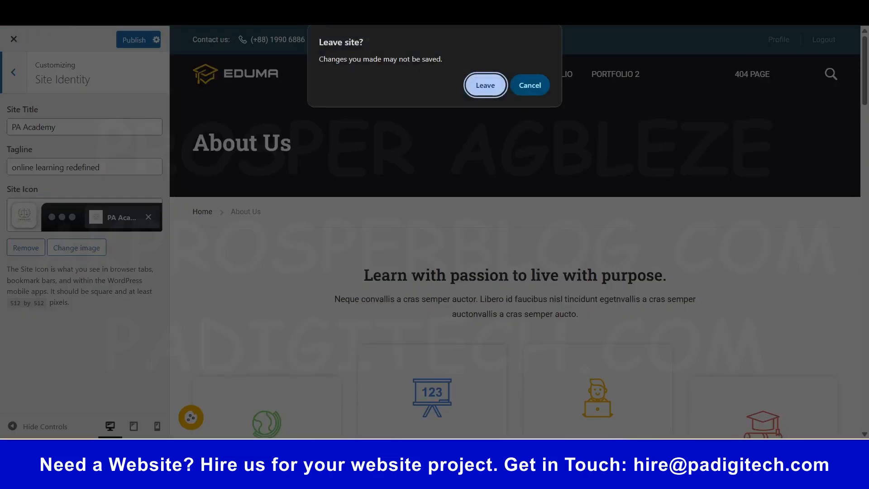
left_click(530, 85)
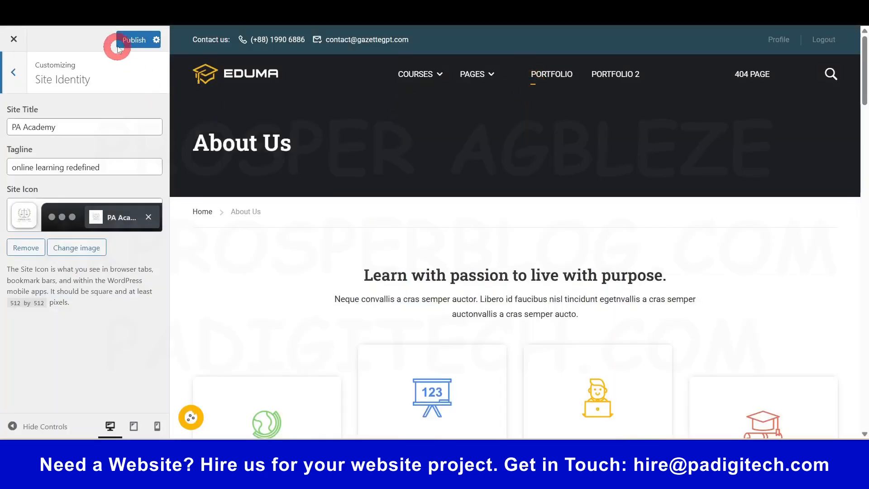
left_click(13, 72)
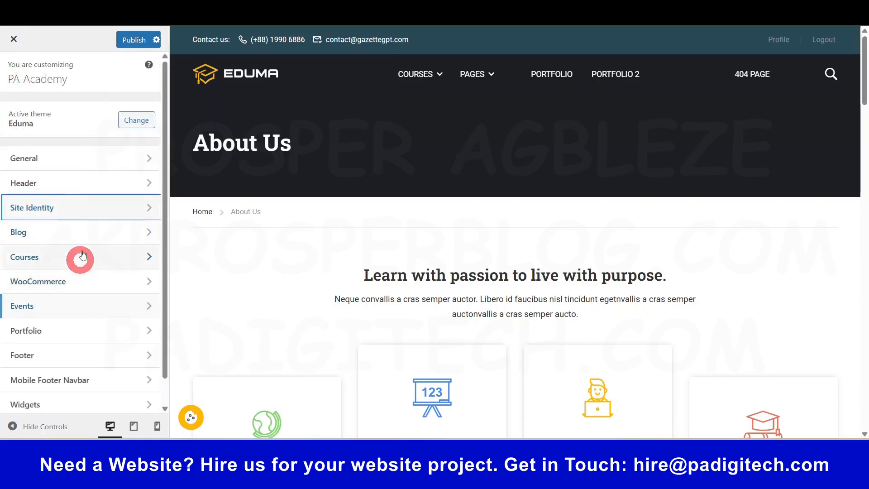
- Open the Blog customization section with the site's Blog page loaded in the preview
left_click(85, 232)
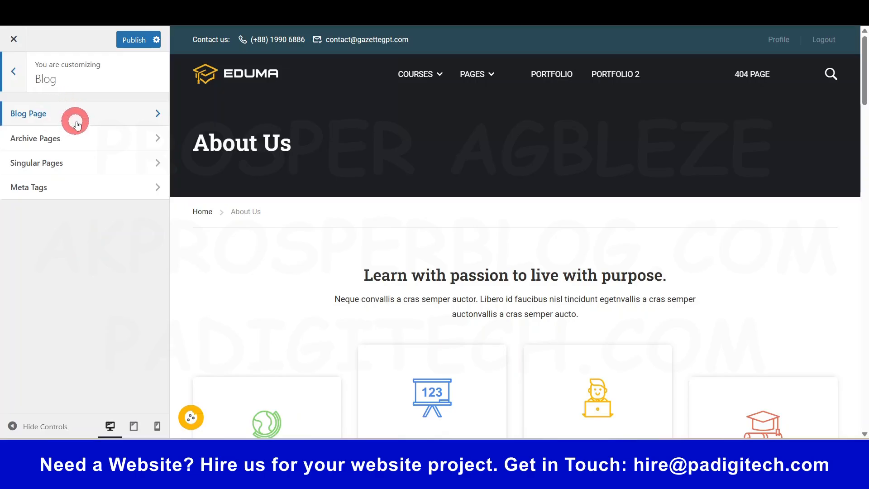
mouse_move(485, 77)
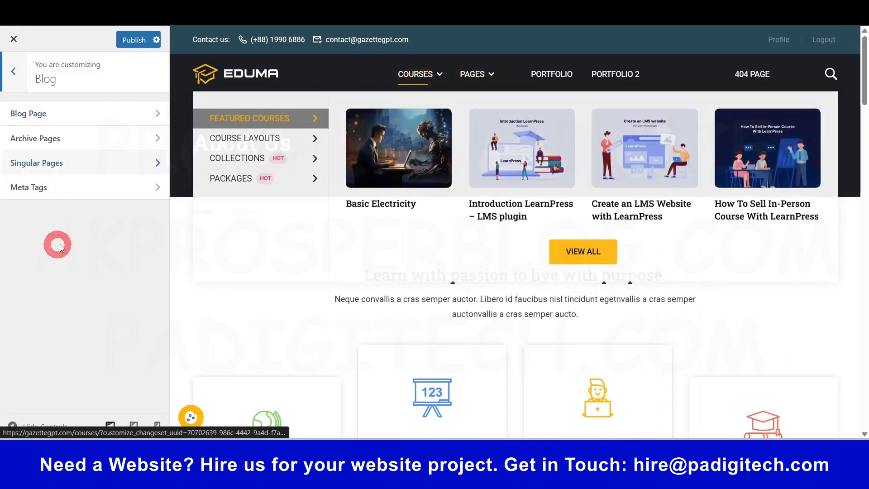
left_click(140, 113)
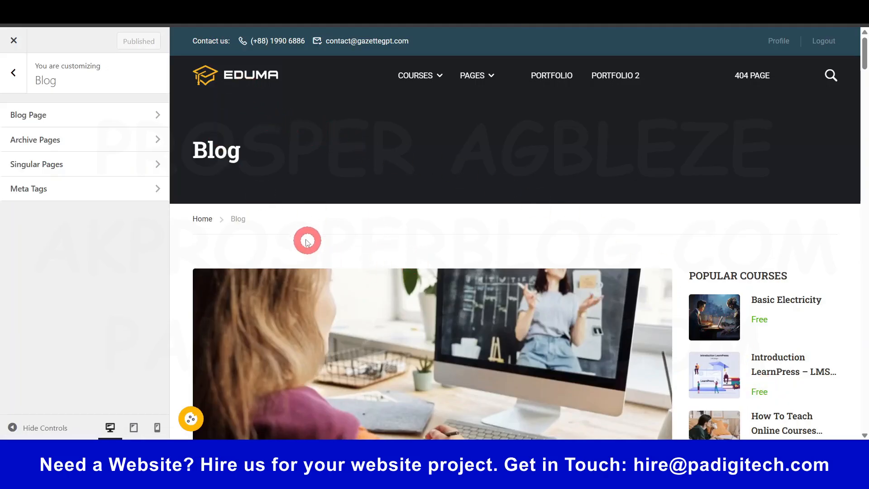
scroll(308, 240, "down", 3)
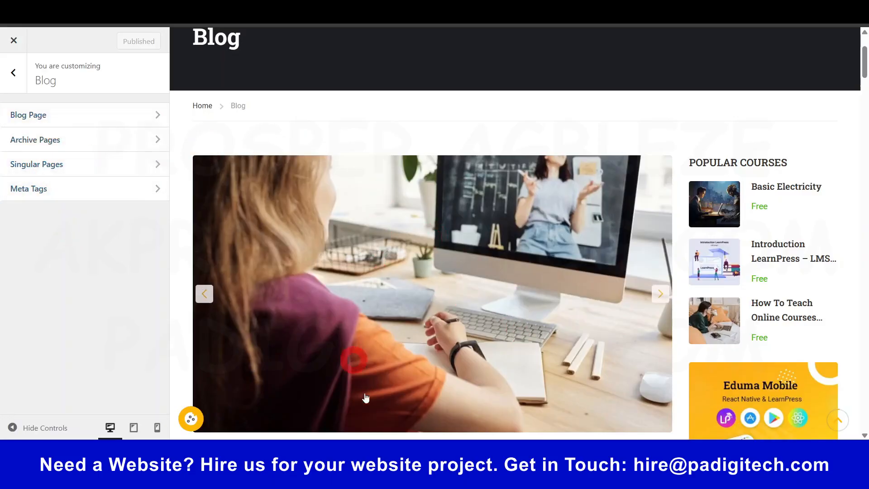
- Set the Blog Page layout to the option with the sidebar on the left of the body
left_click(50, 116)
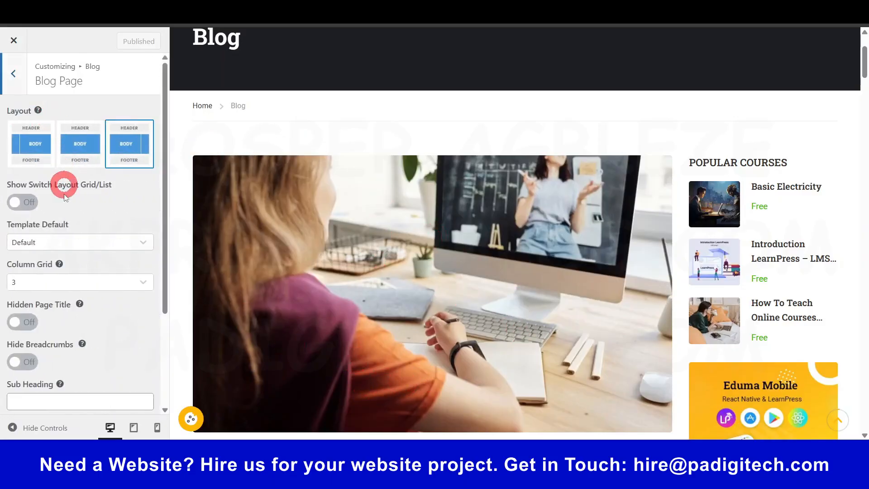
scroll(432, 308, "down", 2)
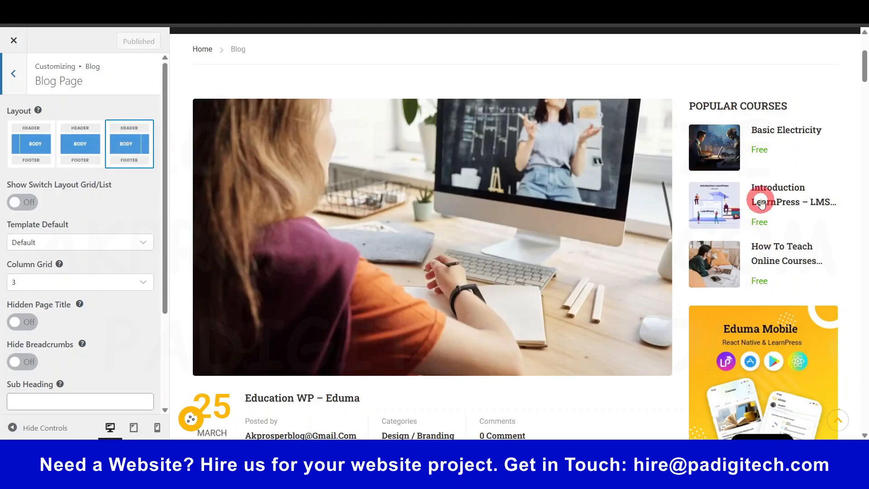
scroll(764, 261, "down", 2)
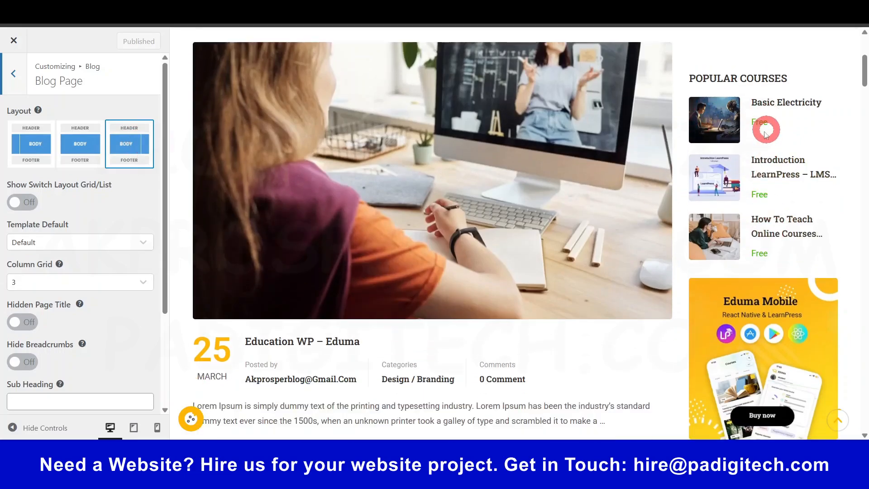
left_click(31, 144)
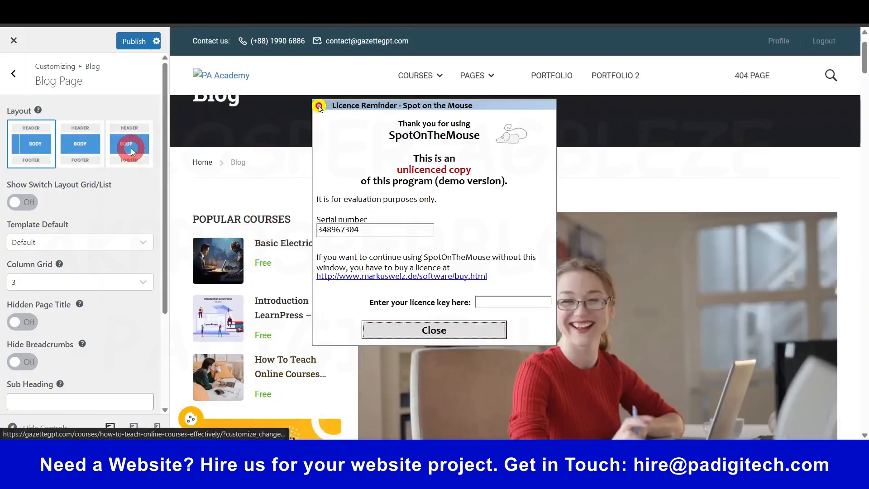
- Dismiss the licence reminder, set the Blog Page layout to the option with the sidebar right of the body, and check the preview
left_click(488, 329)
left_click(134, 143)
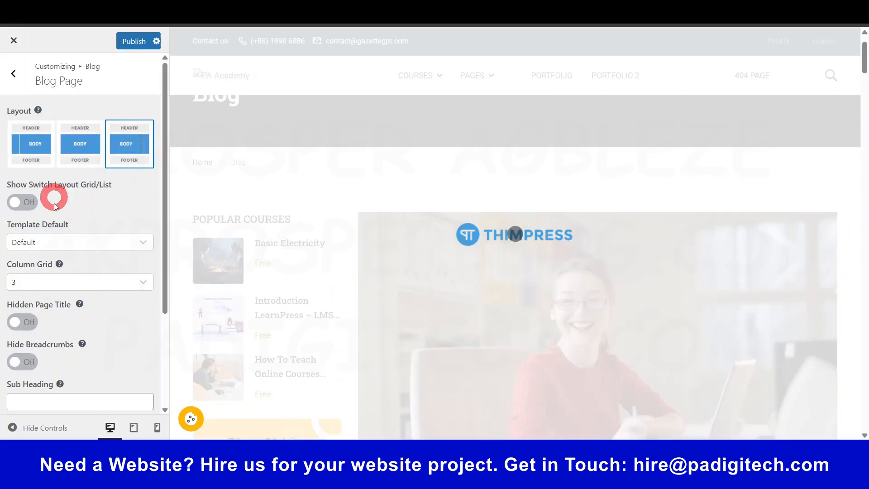
scroll(50, 275, "down", 3)
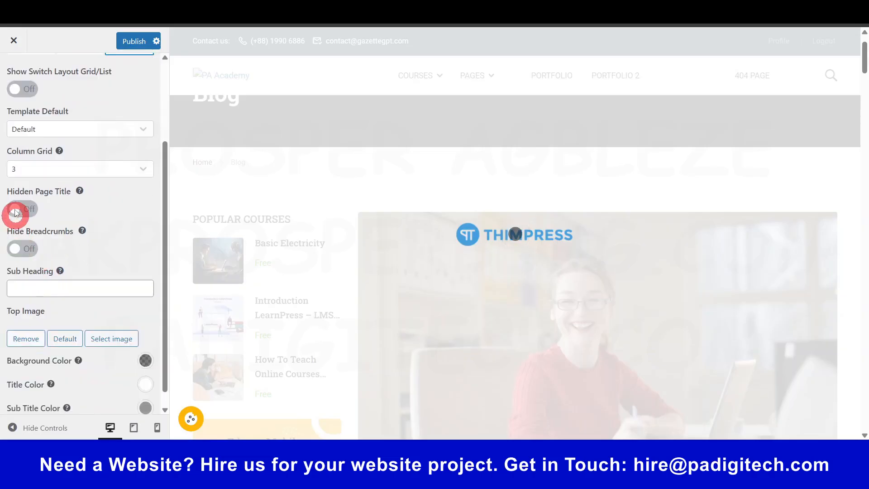
scroll(50, 312, "down", 1)
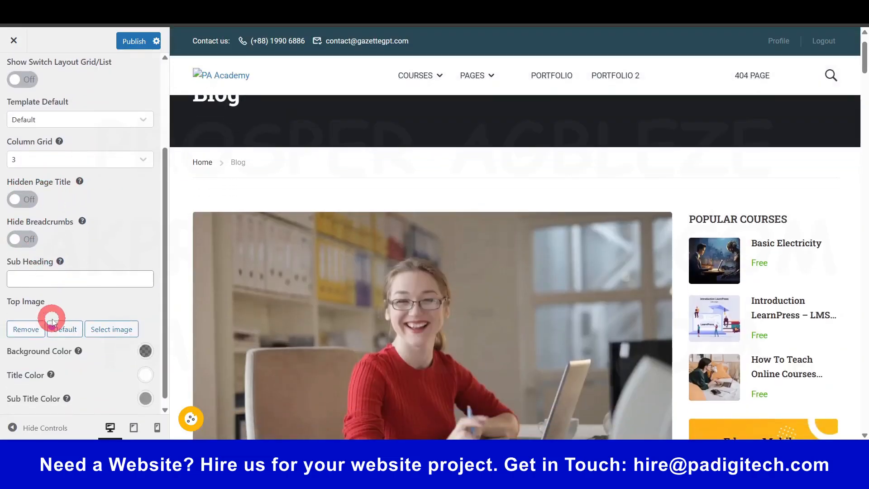
scroll(475, 357, "down", 3)
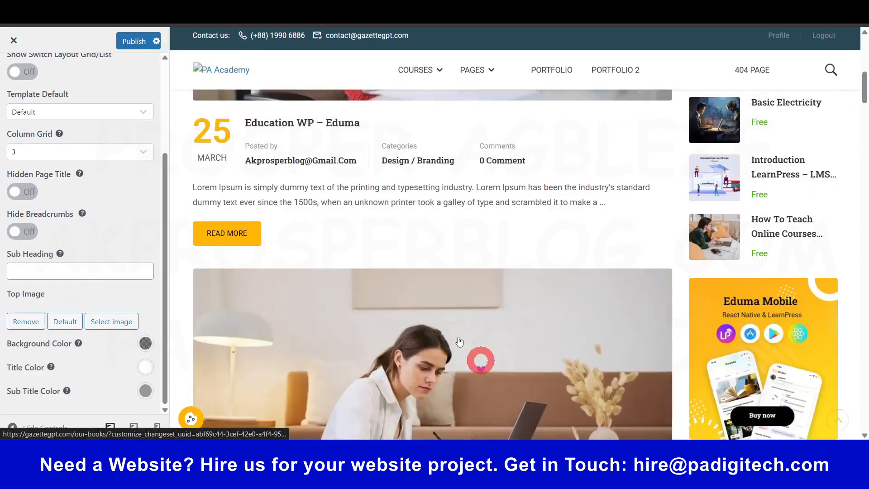
scroll(138, 199, "up", 3)
- Review the blog's Meta Tags settings against the posts in the preview, ending back in the Blog section
left_click(24, 85)
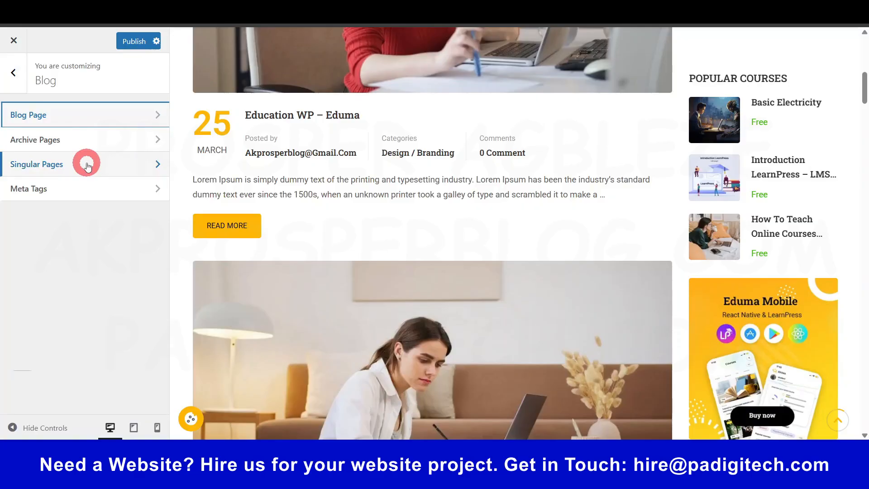
left_click(103, 194)
left_click(252, 158)
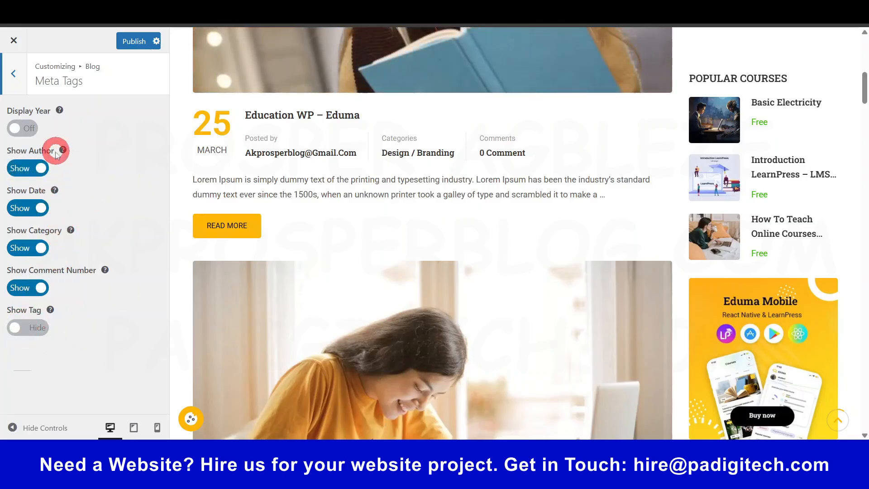
scroll(379, 155, "down", 10)
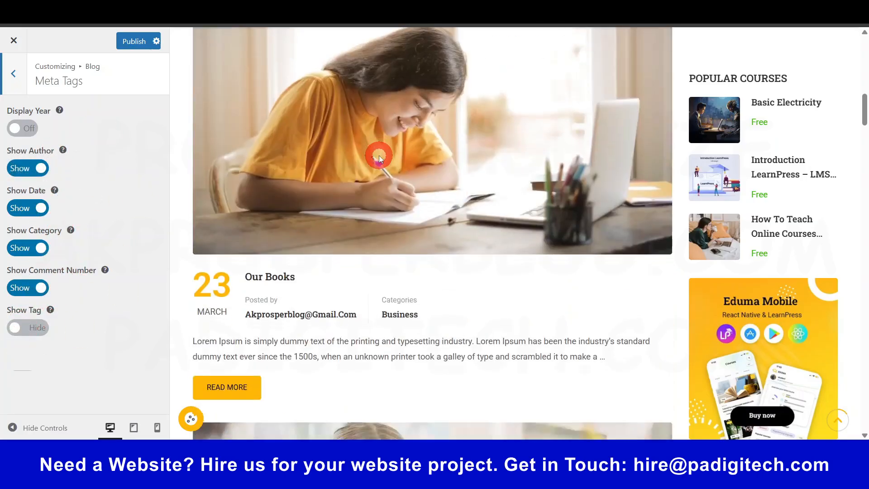
left_click(12, 74)
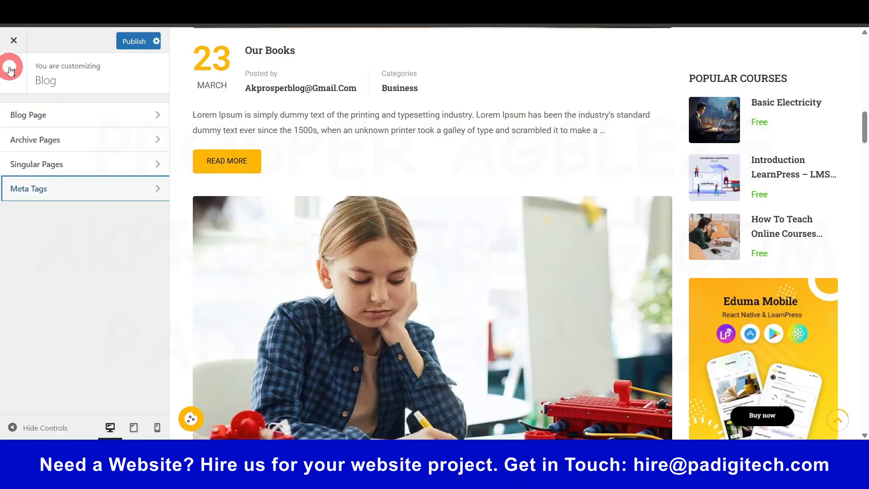
- Leave the Blog section and review the general Settings of the Courses section, returning to the main customizer list
left_click(12, 74)
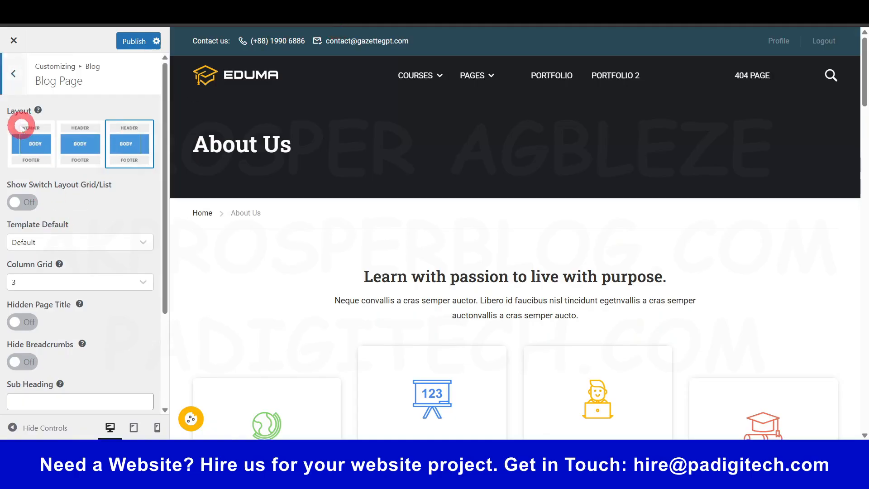
left_click(12, 91)
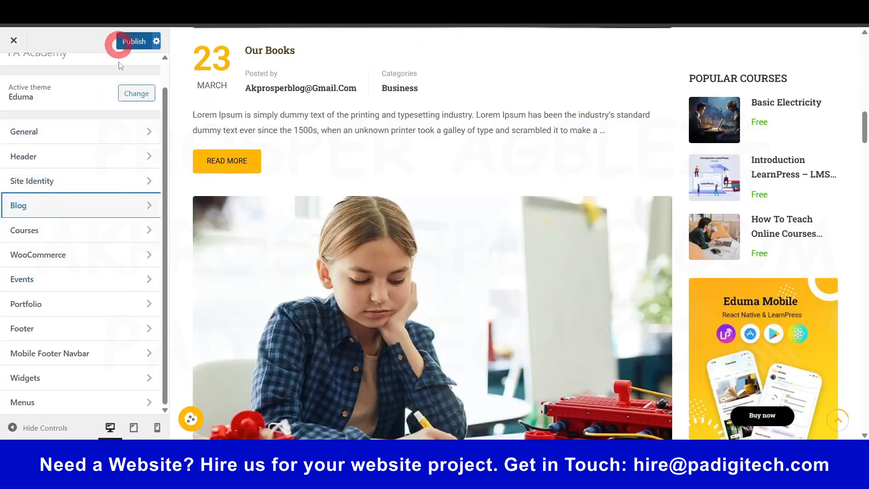
left_click(59, 236)
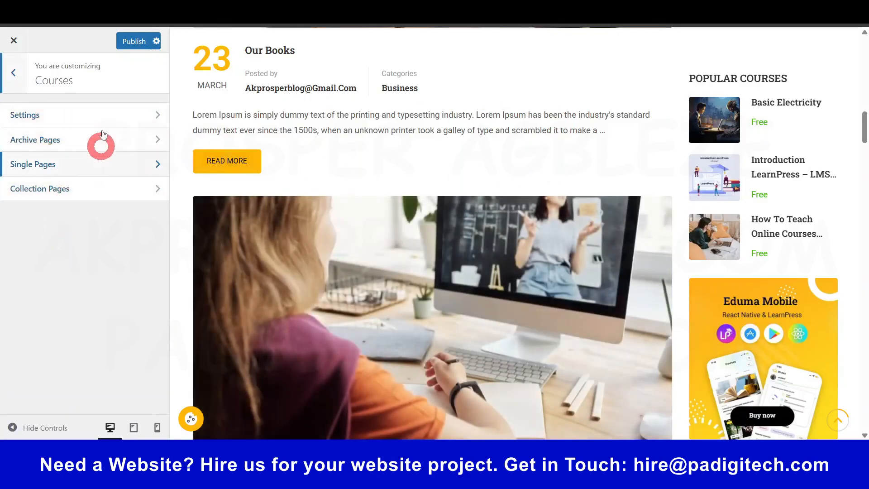
left_click(73, 114)
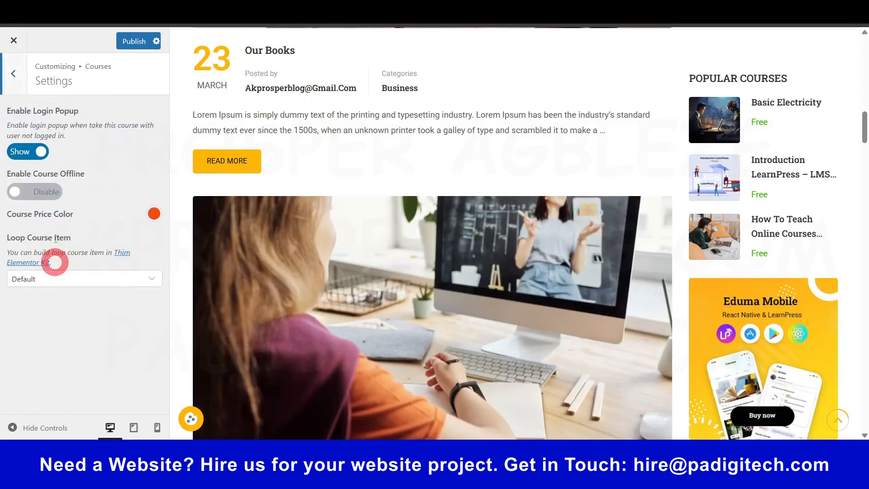
left_click(13, 73)
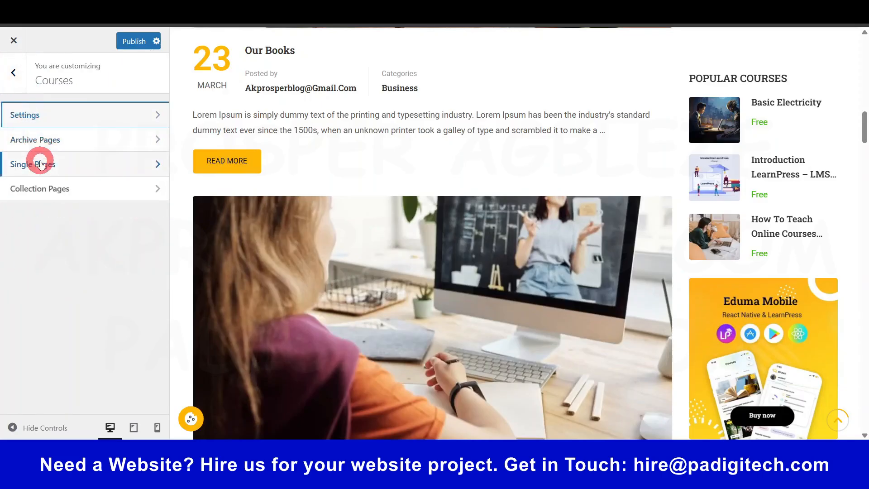
left_click(18, 77)
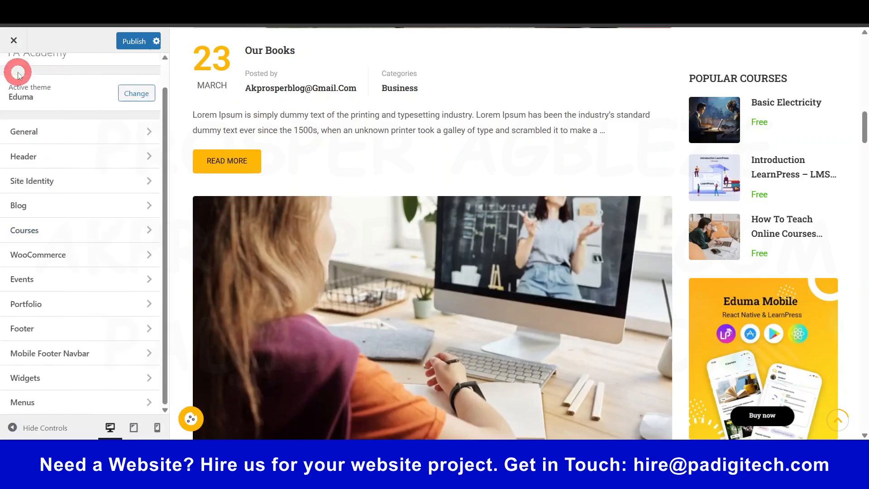
- Look through the subsections of WooCommerce and Events, returning to the main customizer list
left_click(62, 256)
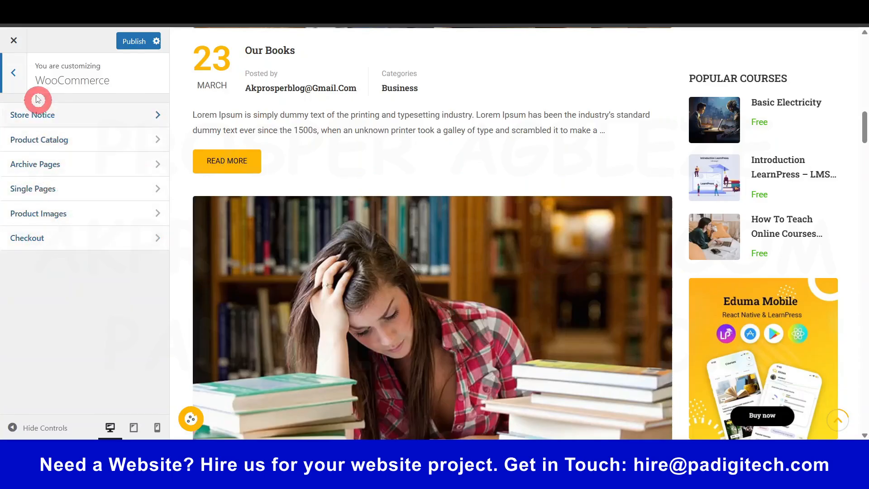
left_click(24, 80)
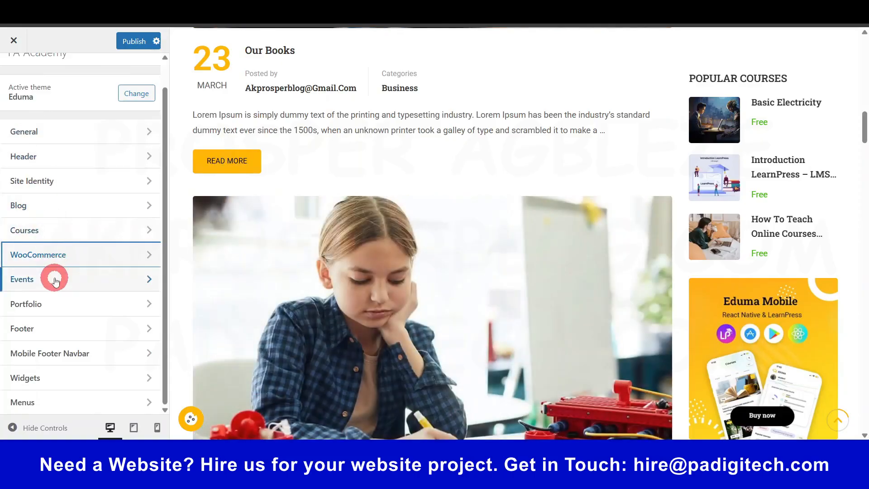
left_click(55, 277)
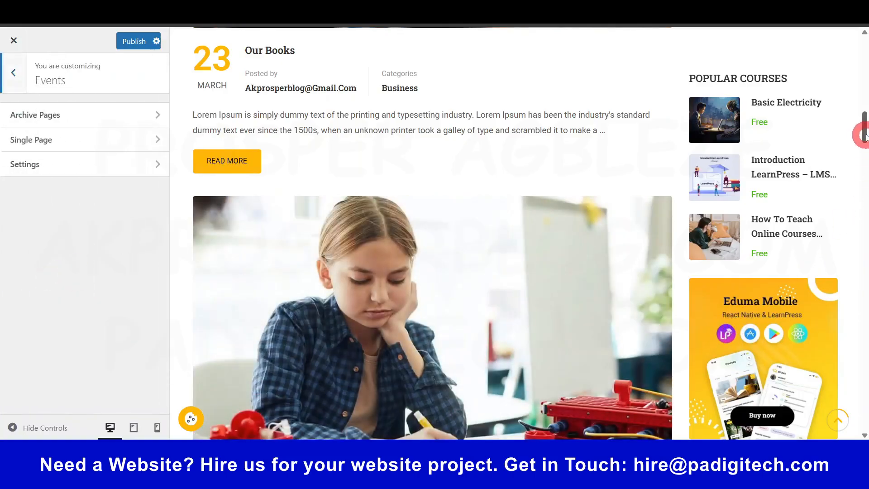
left_click_drag(863, 131, 863, 93)
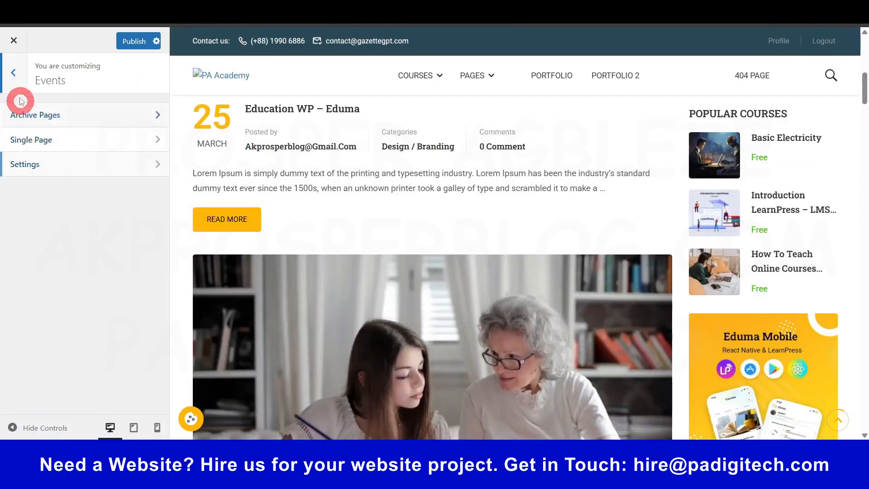
left_click(19, 79)
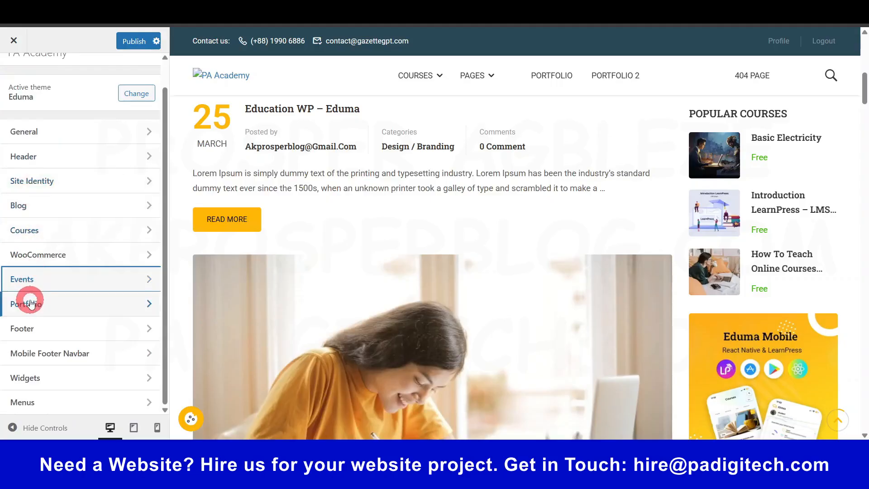
- Review the Footer section's Settings for colors, title font and background image with the site footer in the preview
left_click(42, 329)
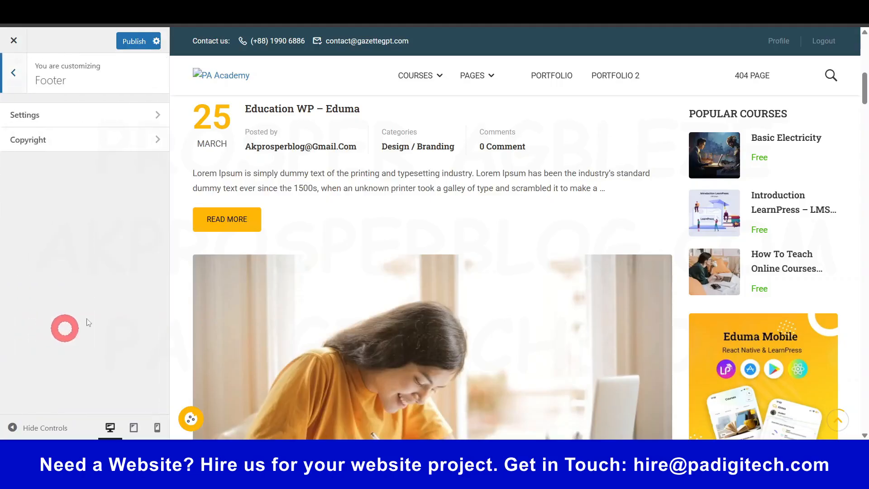
left_click(38, 115)
left_click(802, 159)
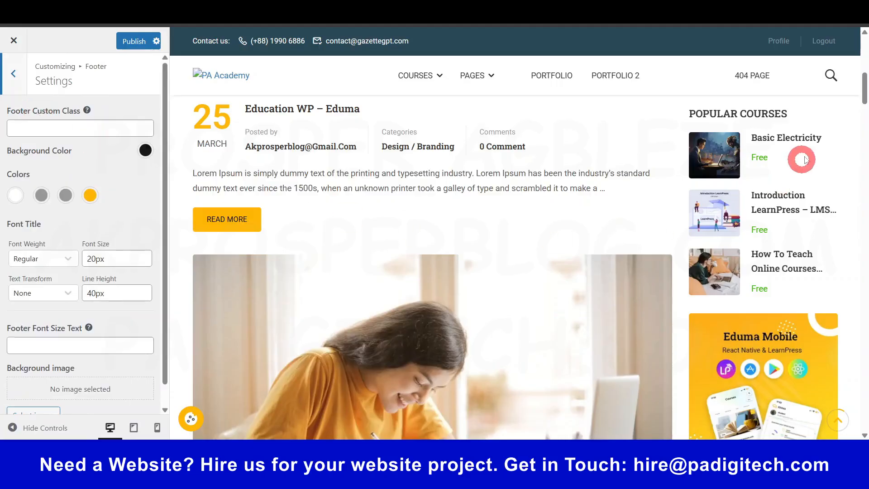
left_click_drag(864, 83, 864, 430)
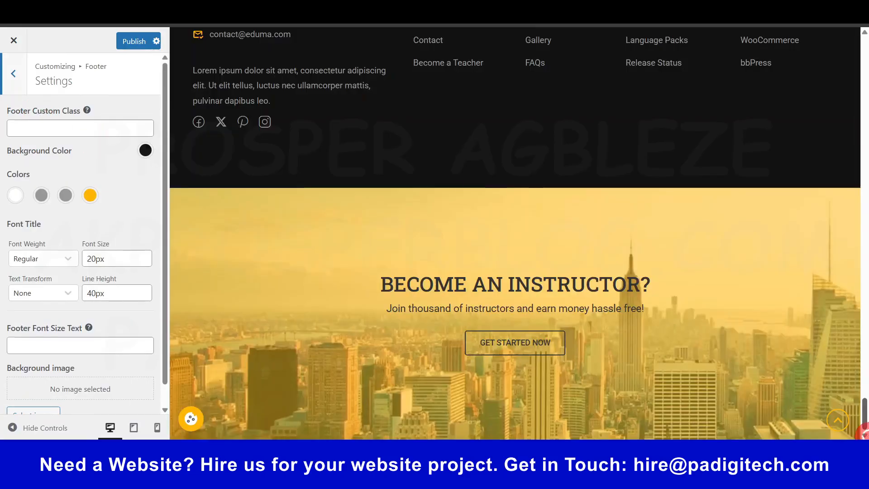
scroll(107, 174, "down", 1)
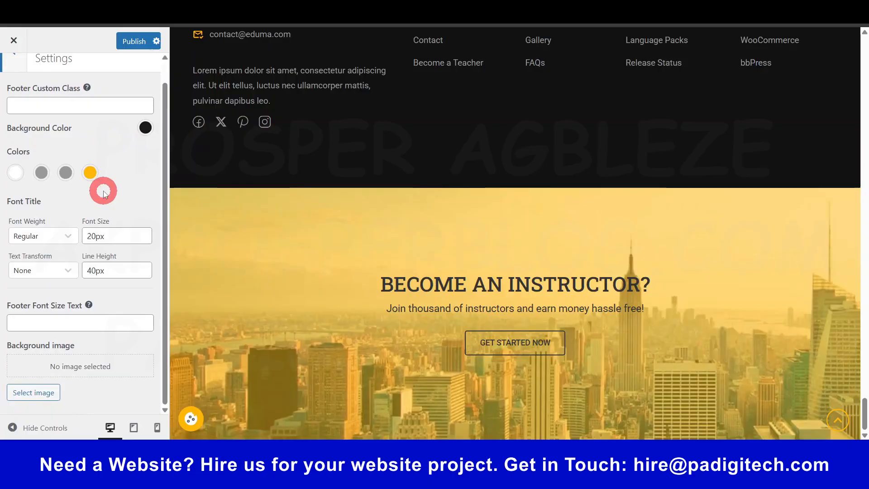
scroll(103, 193, "up", 1)
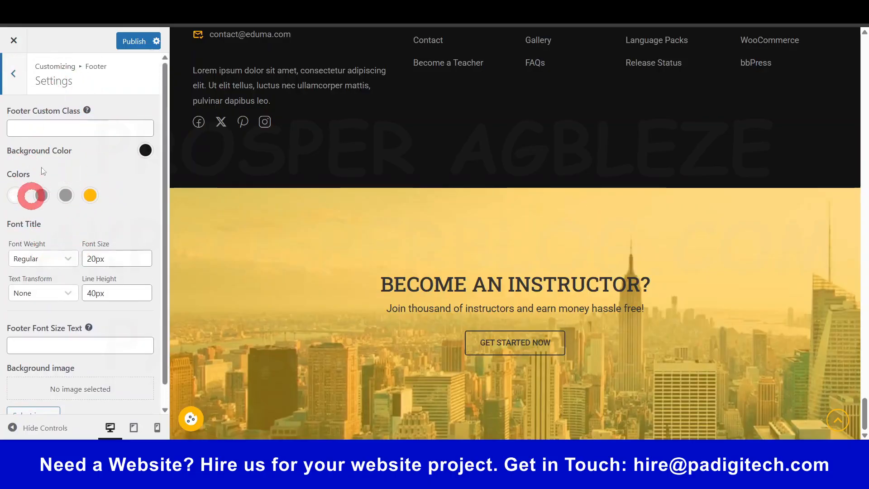
- Check the footer's Copyright option, reload the crashed web page, and return to the main customizer list
left_click(14, 74)
left_click(44, 141)
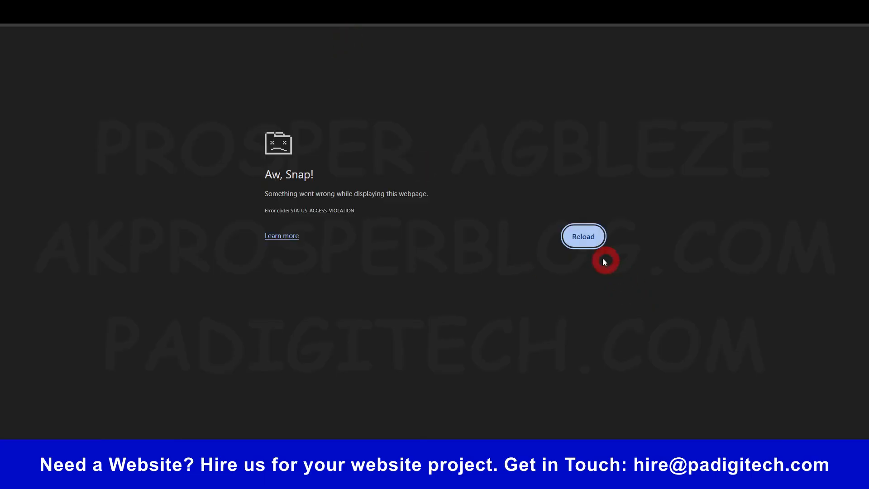
left_click(588, 238)
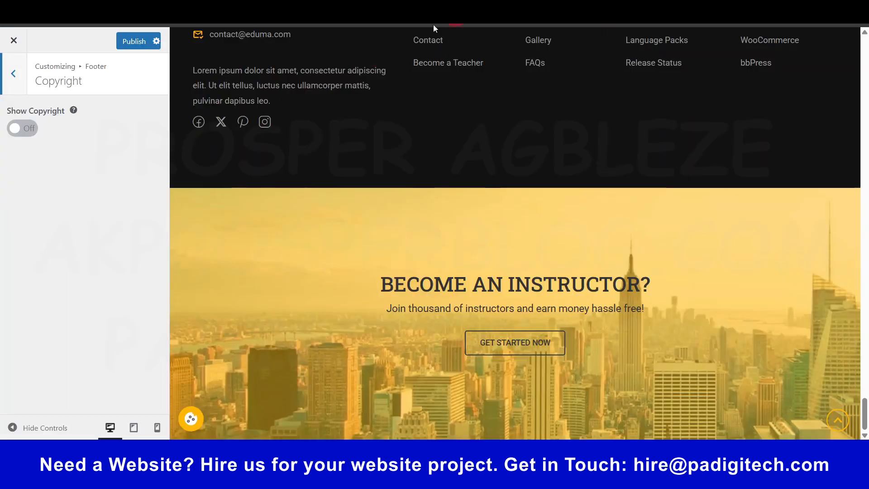
left_click(14, 73)
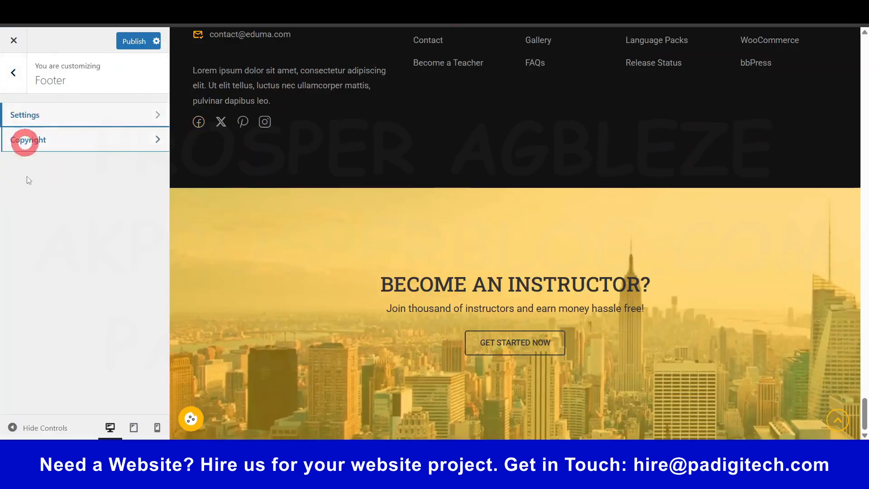
left_click(12, 71)
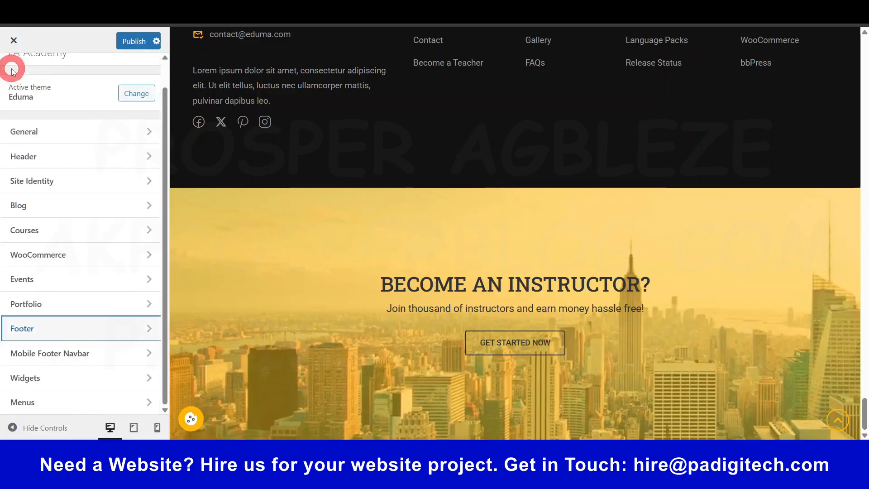
- Enable the Mobile Footer Navbar in the phone preview and review its navigation items, search, color and login popup options
left_click(91, 356)
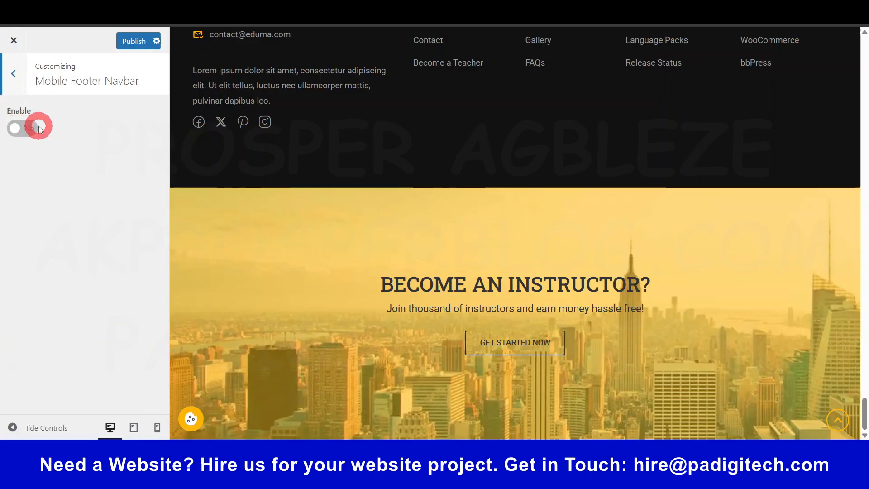
left_click(157, 428)
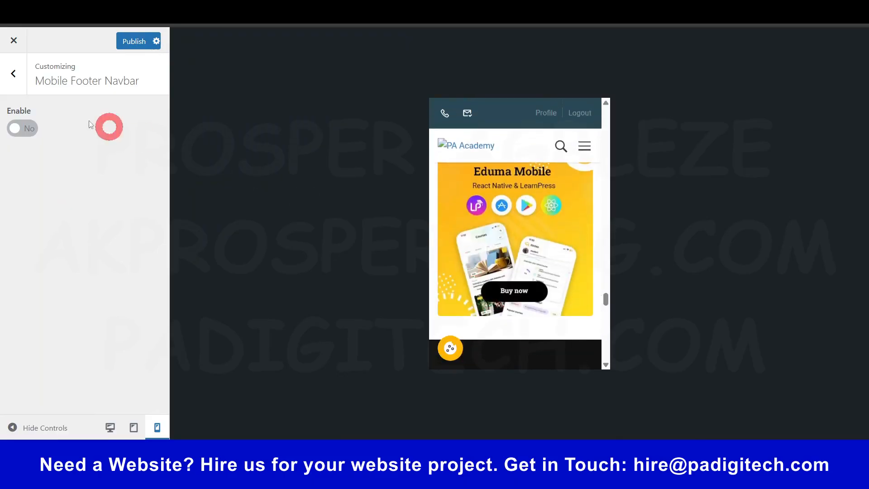
left_click(19, 128)
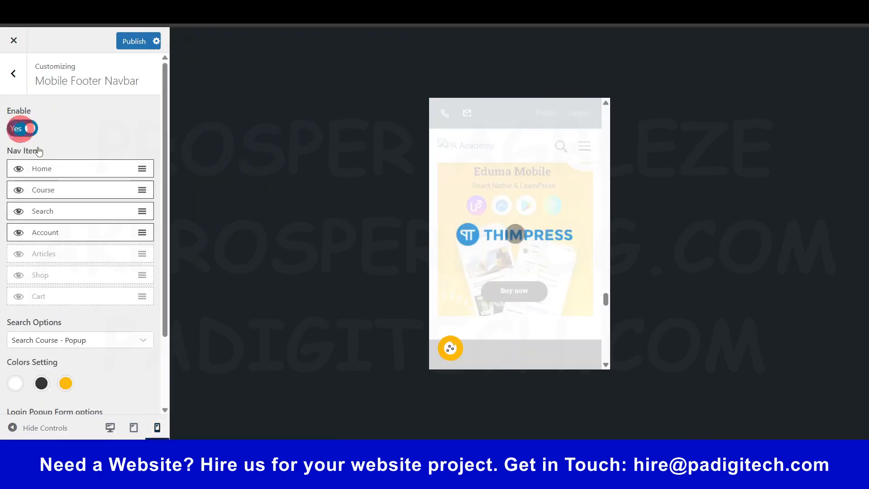
left_click(536, 282)
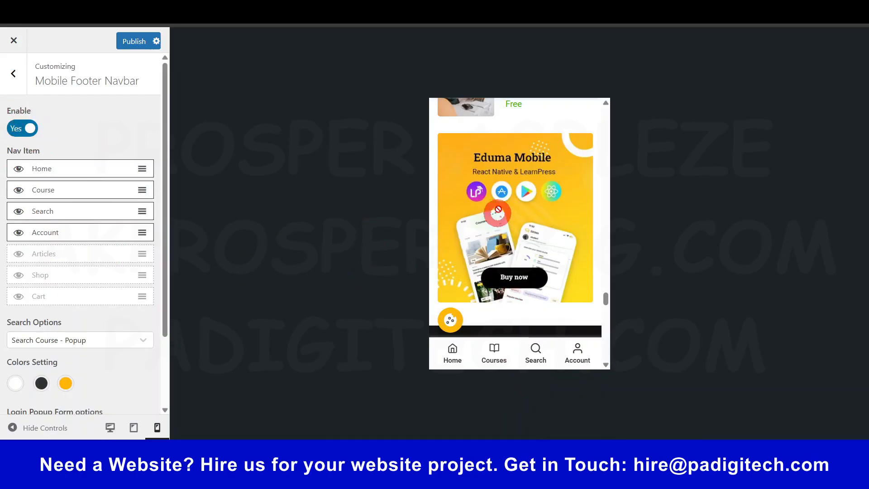
scroll(534, 278, "down", 5)
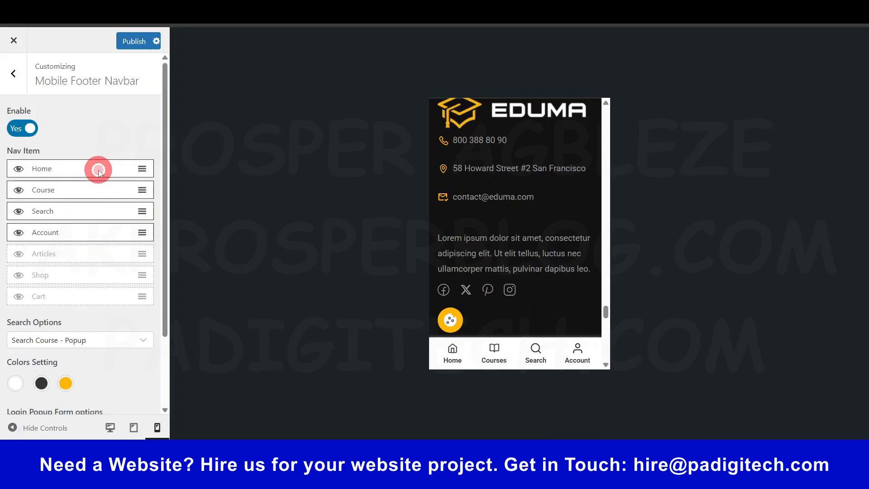
scroll(106, 260, "down", 2)
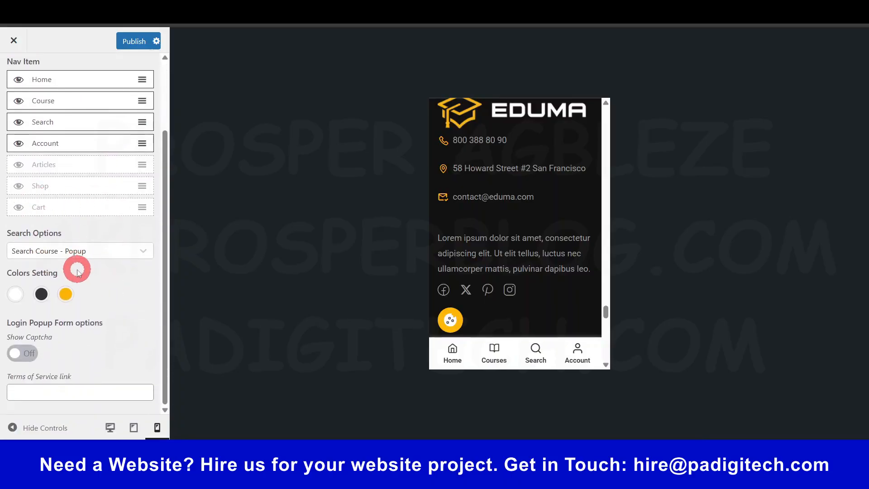
scroll(80, 264, "up", 2)
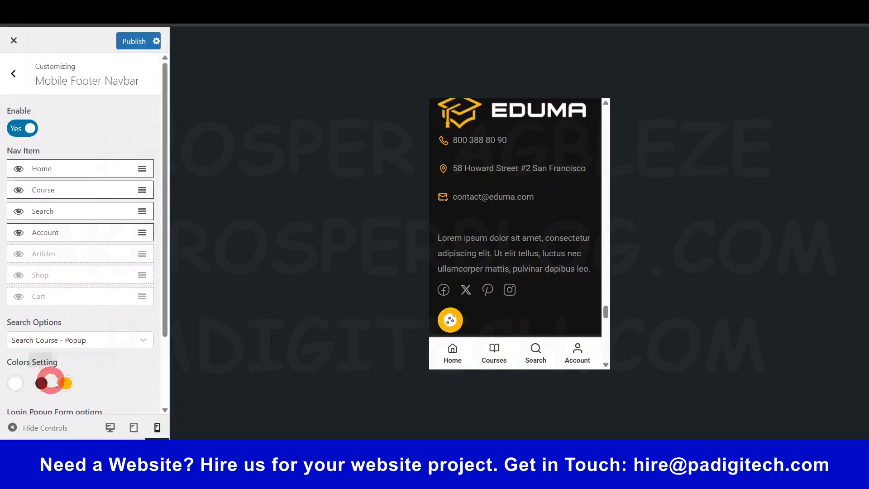
- Look through the customizer's Widgets section, including the widgets of the Sidebar area, and return to the main customizer list
left_click(20, 74)
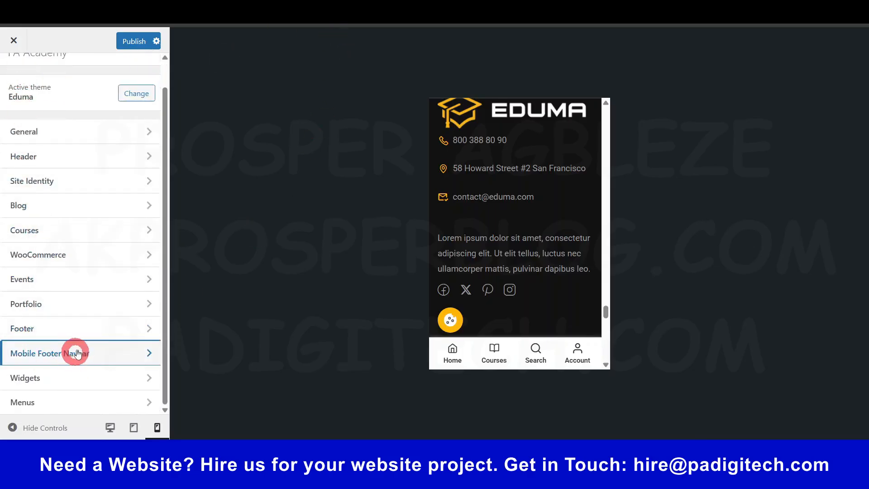
left_click(53, 376)
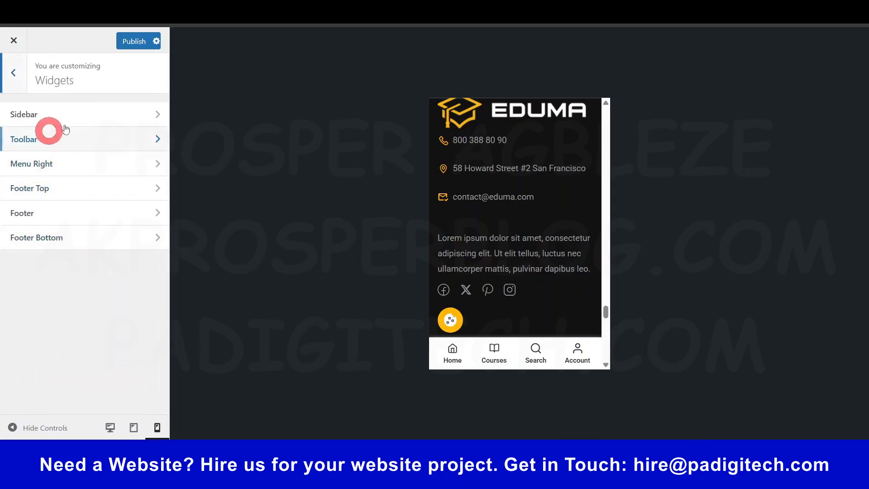
left_click(68, 118)
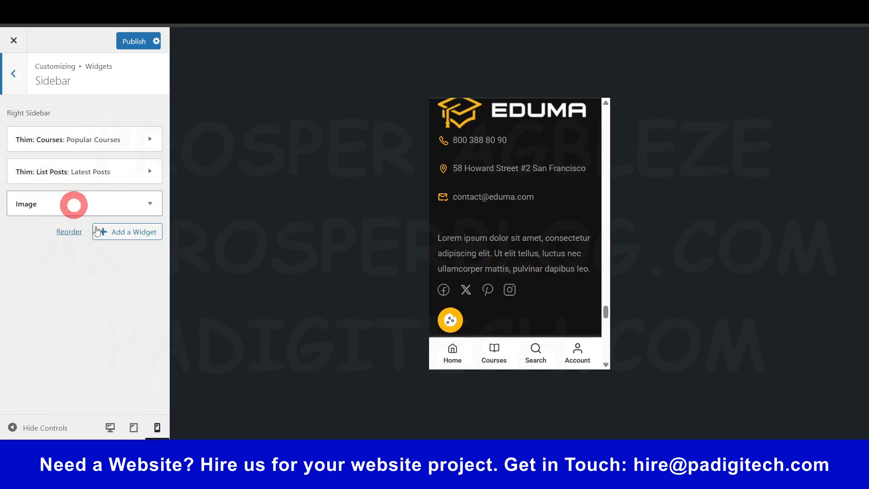
left_click(23, 76)
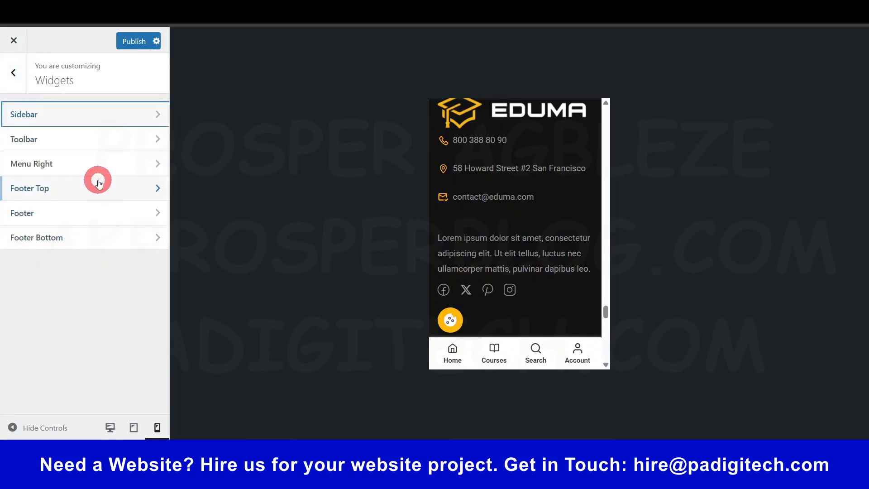
left_click(14, 73)
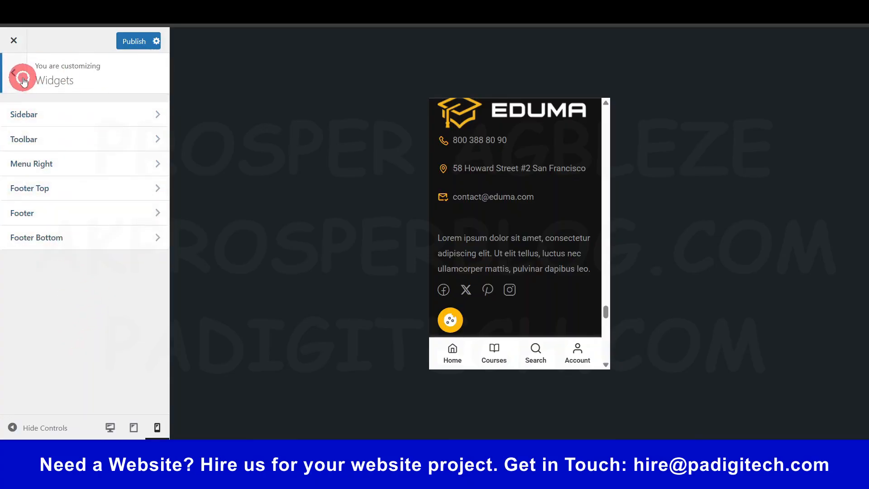
- Assign MAin Menu 1 as the Primary Menu, check the header in the desktop preview, and publish the change
left_click(68, 404)
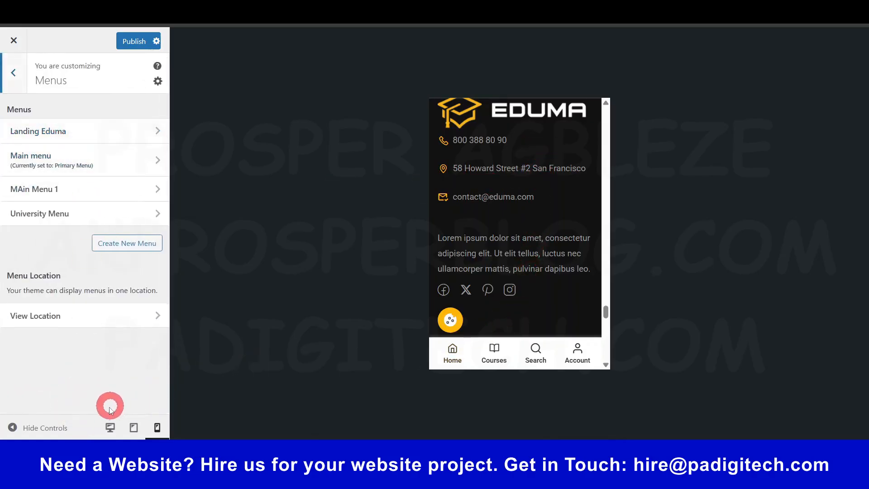
left_click(111, 428)
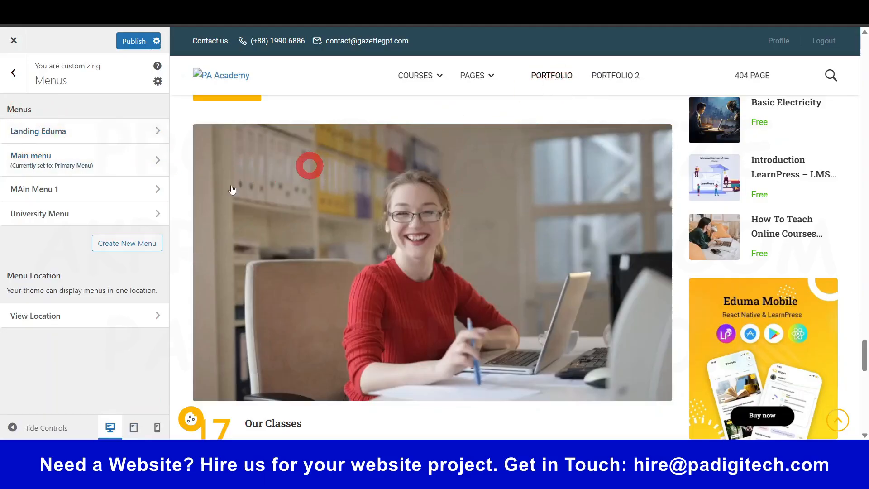
left_click(28, 190)
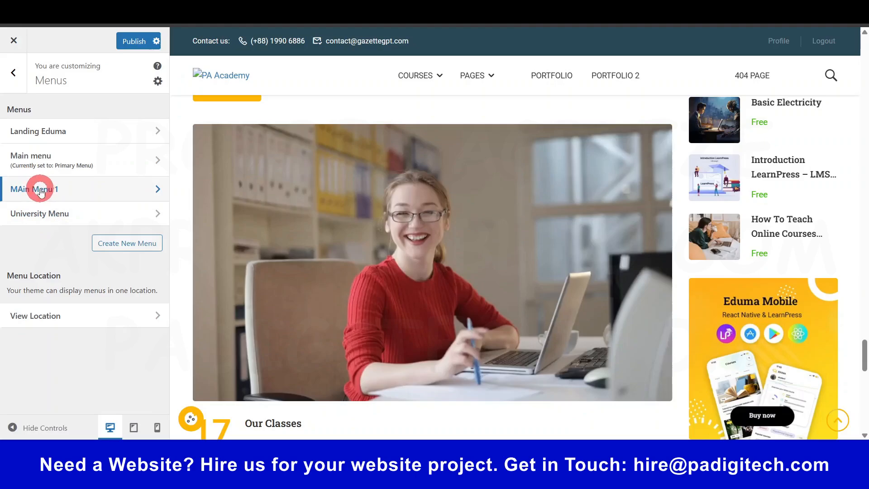
left_click(41, 190)
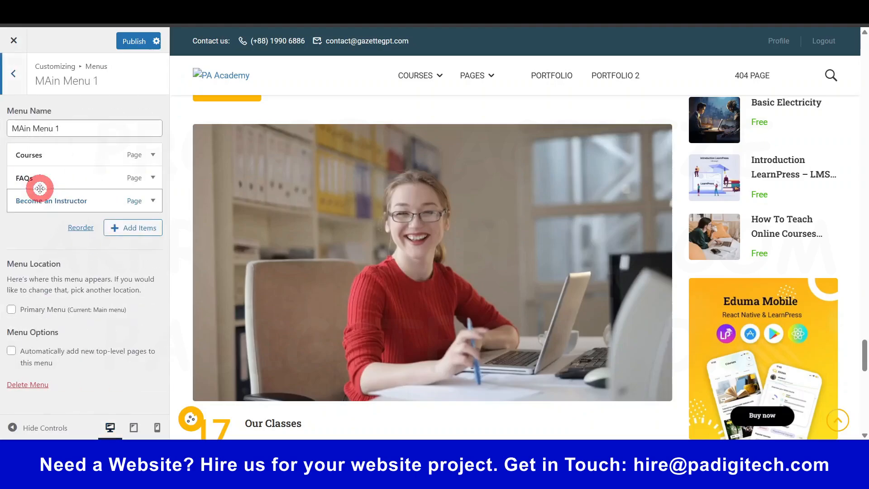
left_click(36, 130)
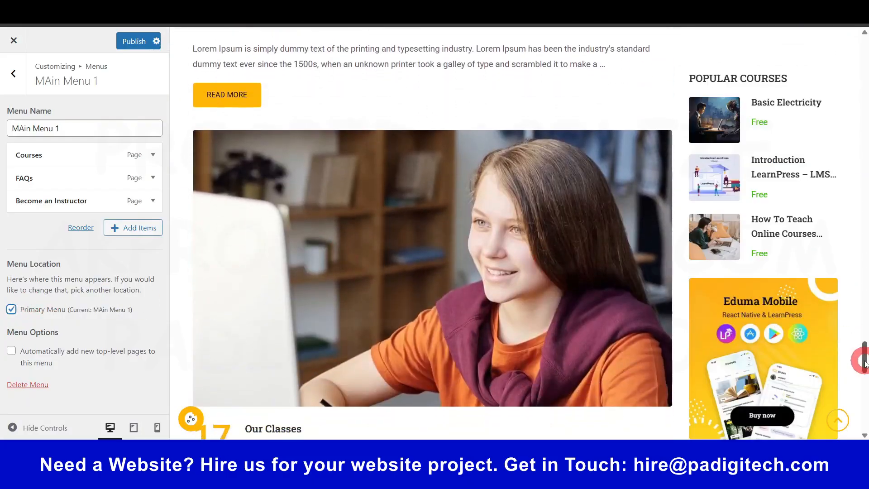
left_click_drag(864, 362, 829, 61)
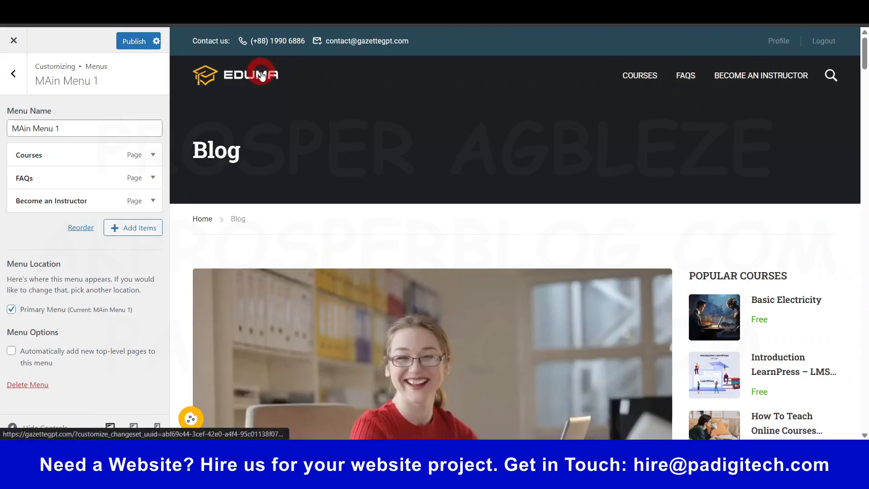
left_click(133, 42)
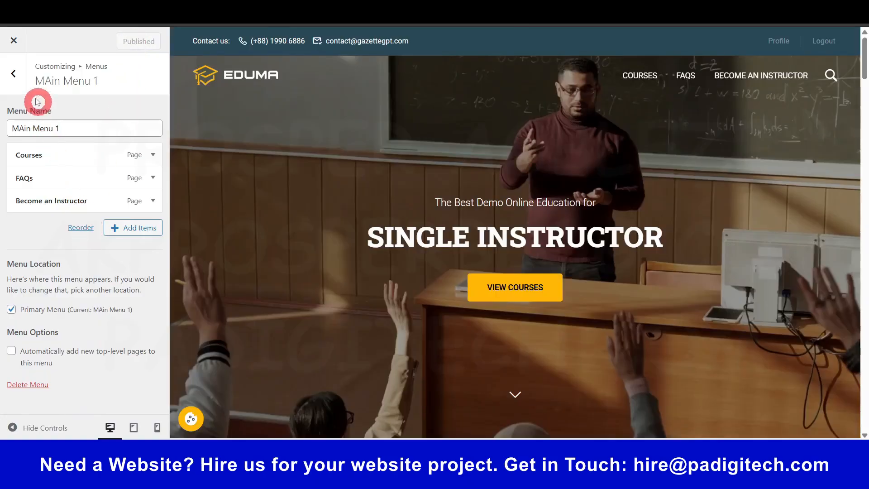
- Leave the menu settings, close the customizer and open the WordPress admin dashboard
left_click(22, 73)
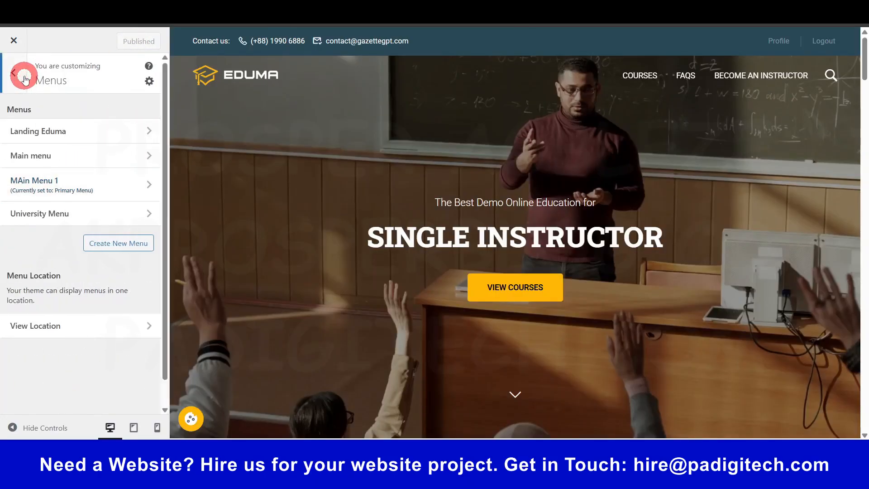
left_click(23, 74)
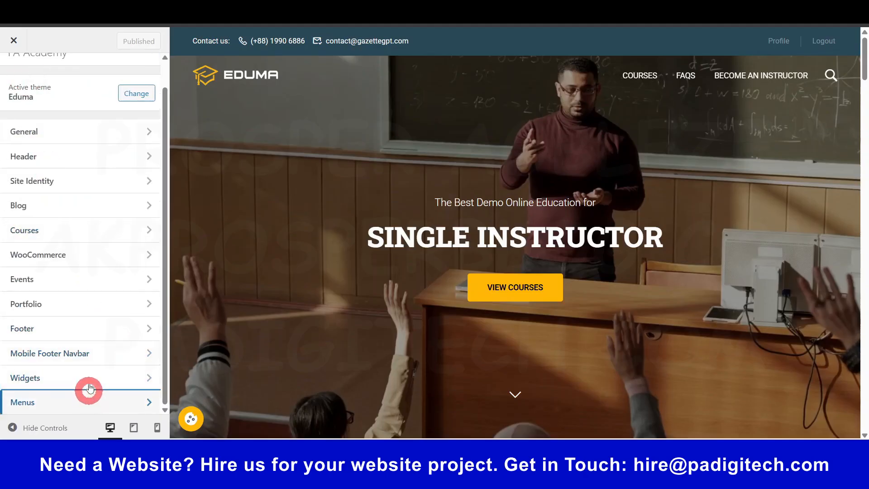
scroll(62, 410, "up", 1)
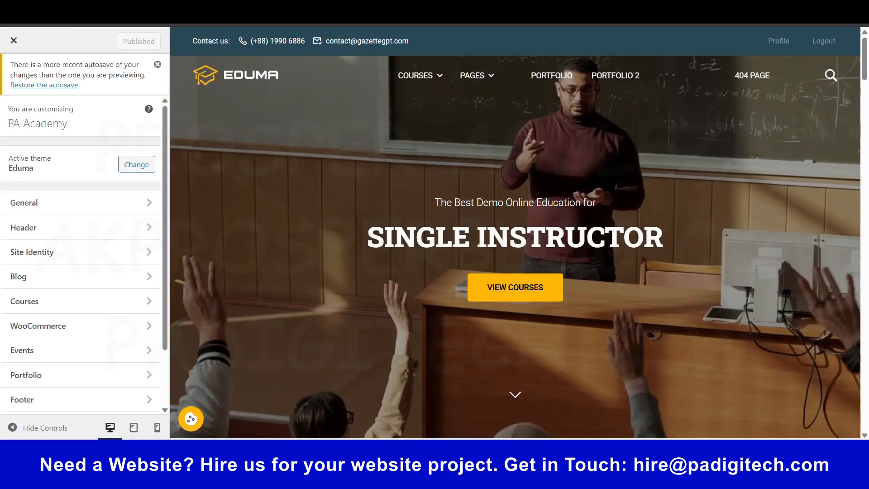
left_click(14, 38)
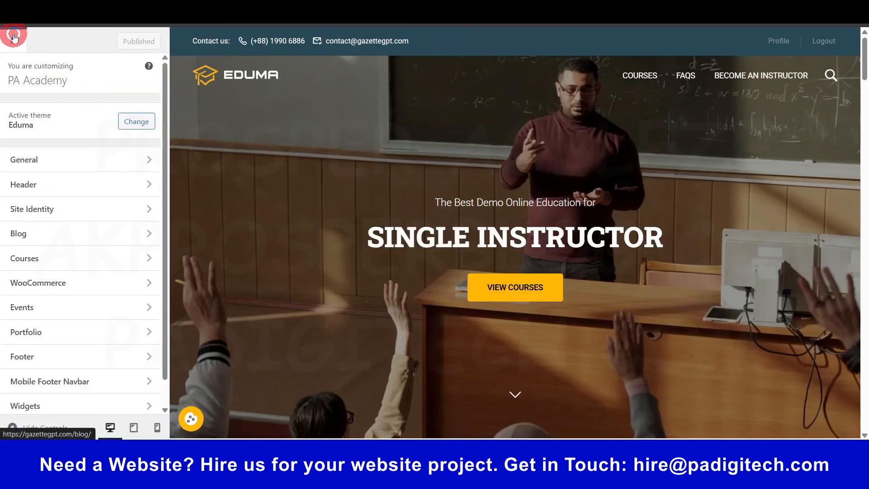
left_click(15, 38)
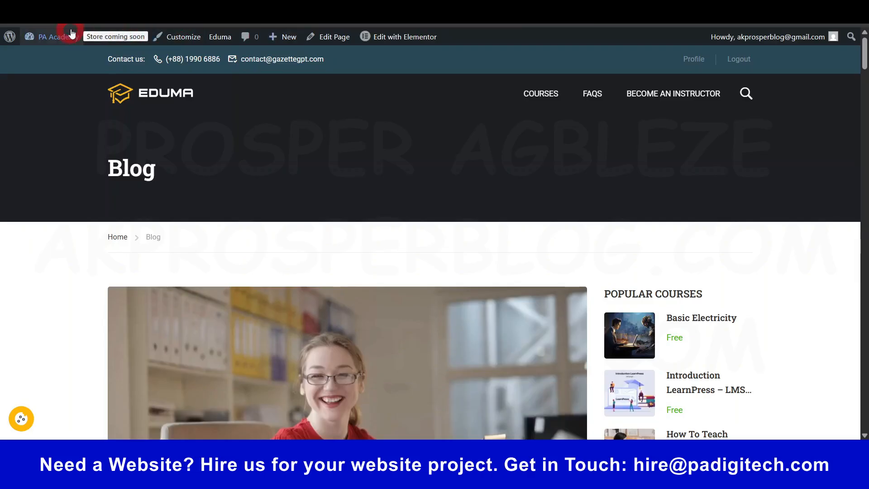
left_click(49, 57)
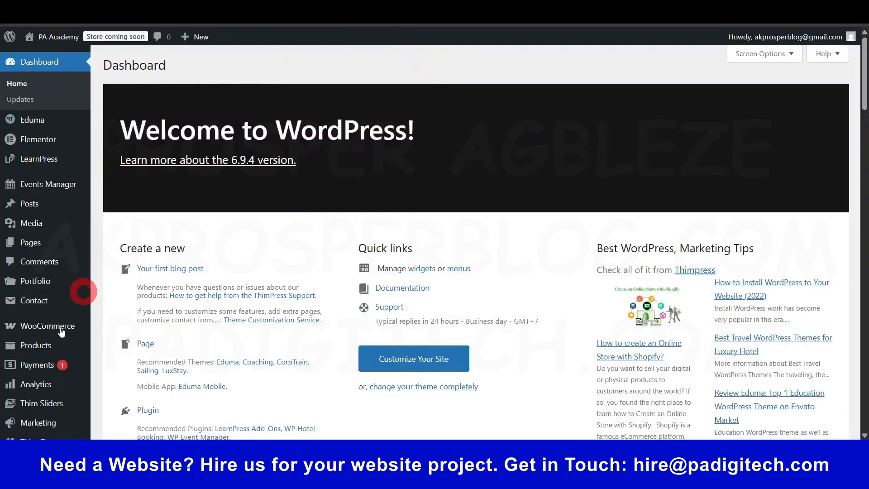
- Open the theme's widget management page and expand the Sidebar widget area
scroll(62, 333, "down", 5)
left_click(54, 181)
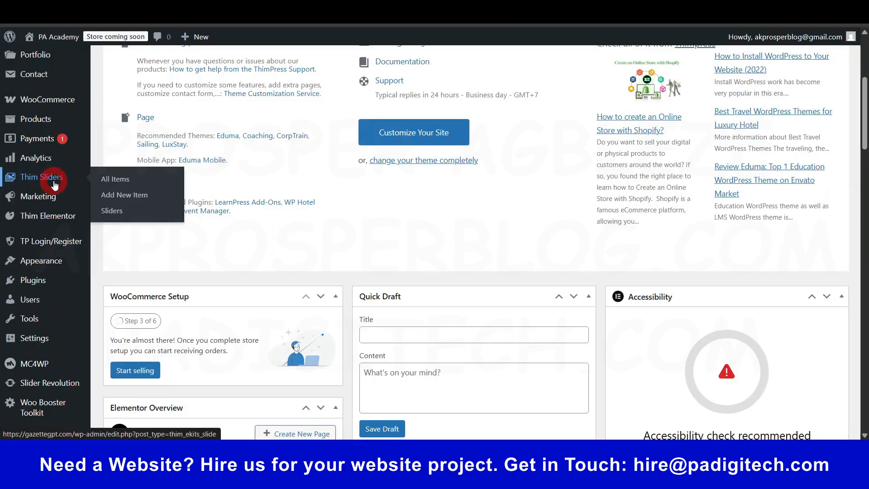
left_click(43, 262)
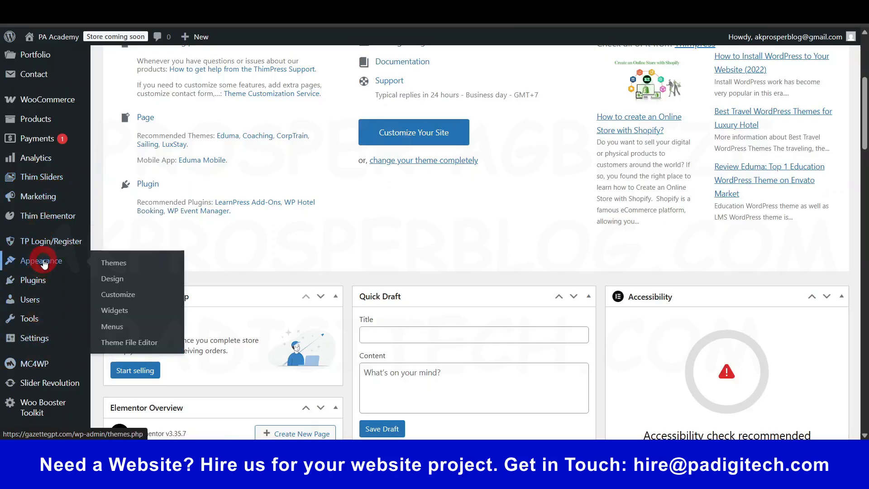
left_click(115, 317)
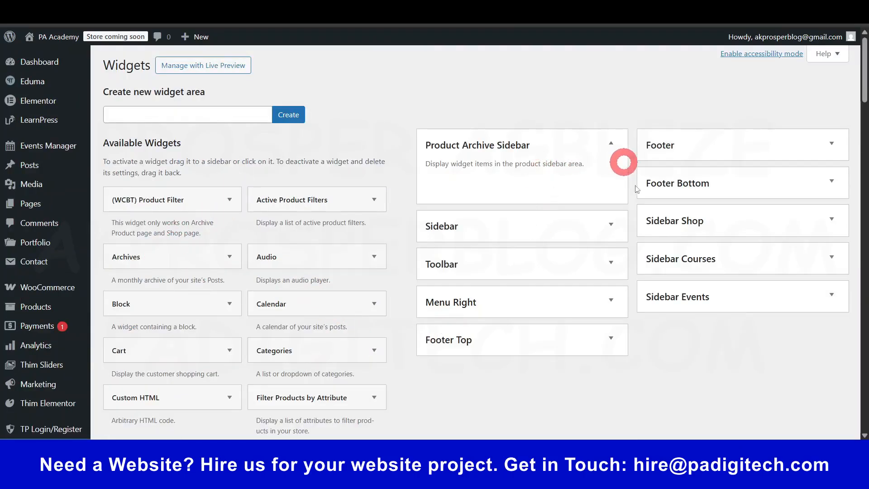
left_click(671, 384)
left_click(690, 397)
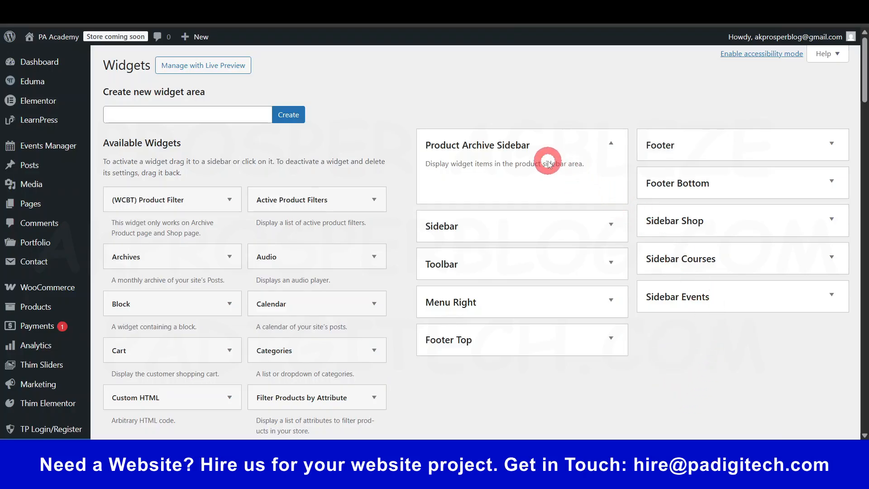
left_click(612, 225)
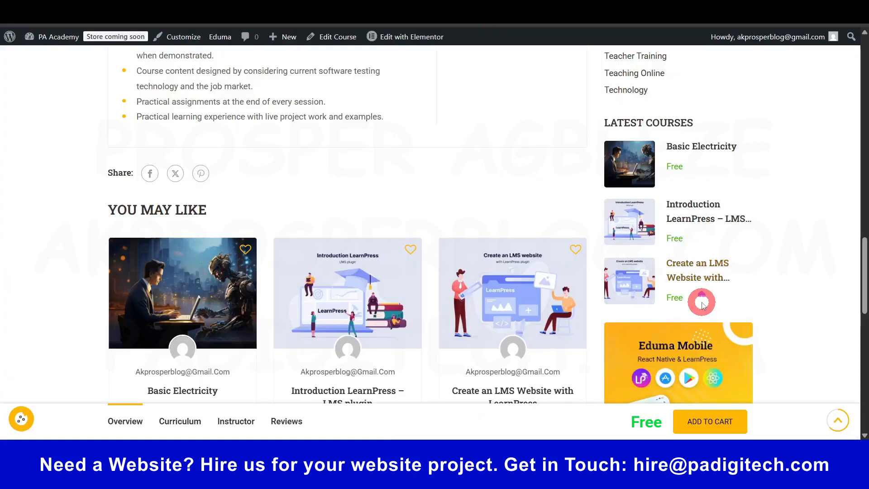
- Compare the widgets in the Sidebar area with the sidebar shown on the single course page
scroll(658, 111, "up", 10)
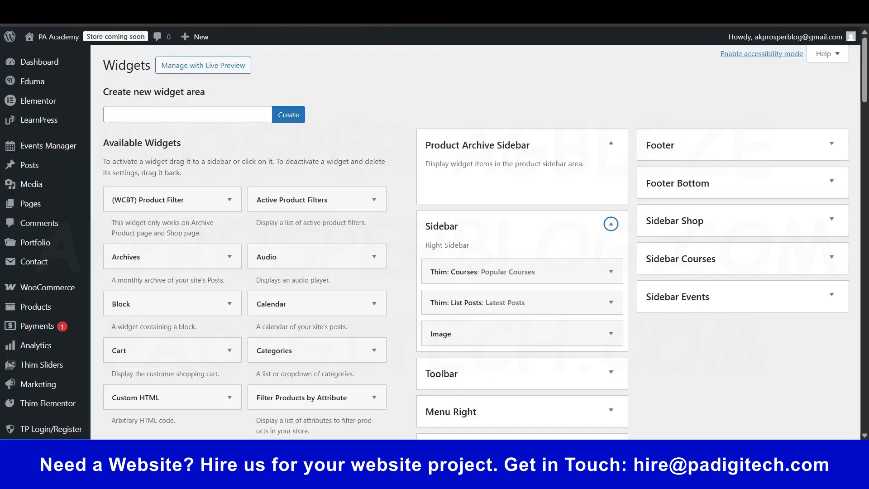
left_click(521, 290)
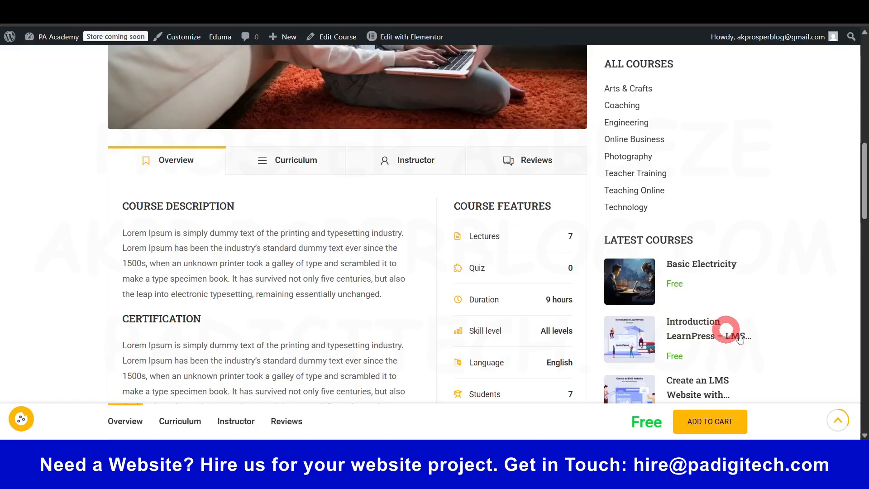
scroll(739, 334, "up", 3)
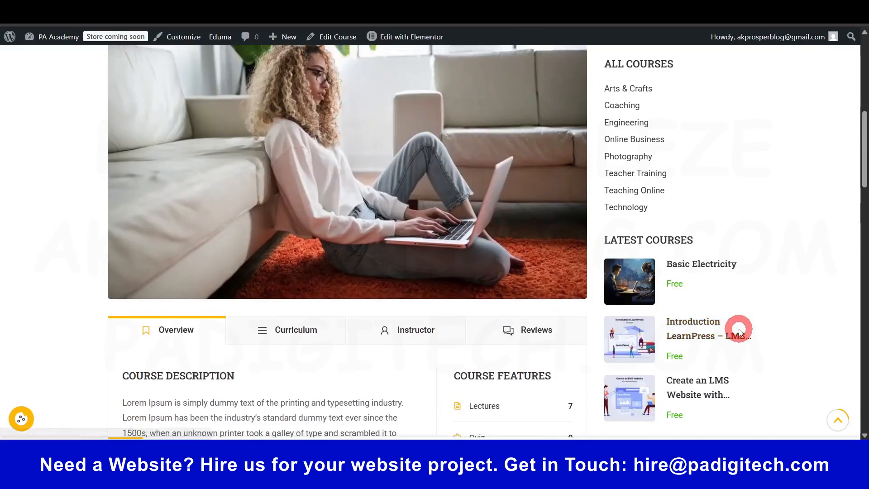
scroll(743, 324, "down", 2)
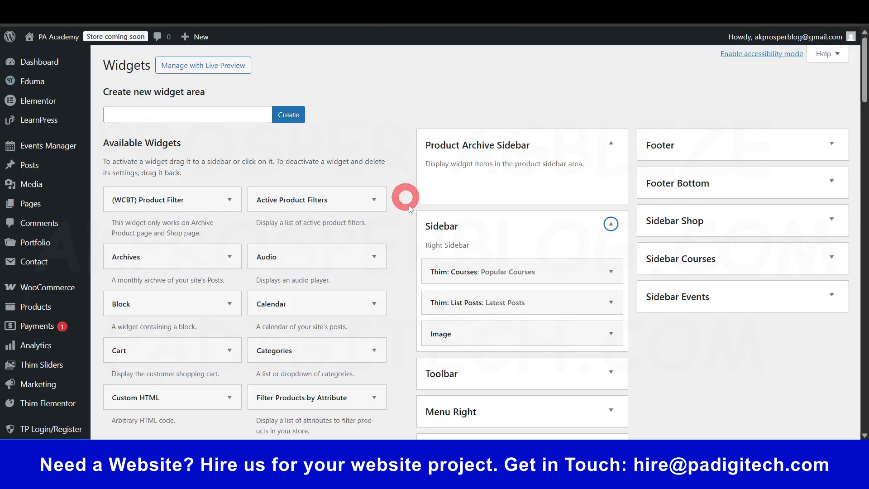
- Review the settings of the Sidebar area's Latest Posts widget and compare them with the course page's sidebar
left_click(611, 302)
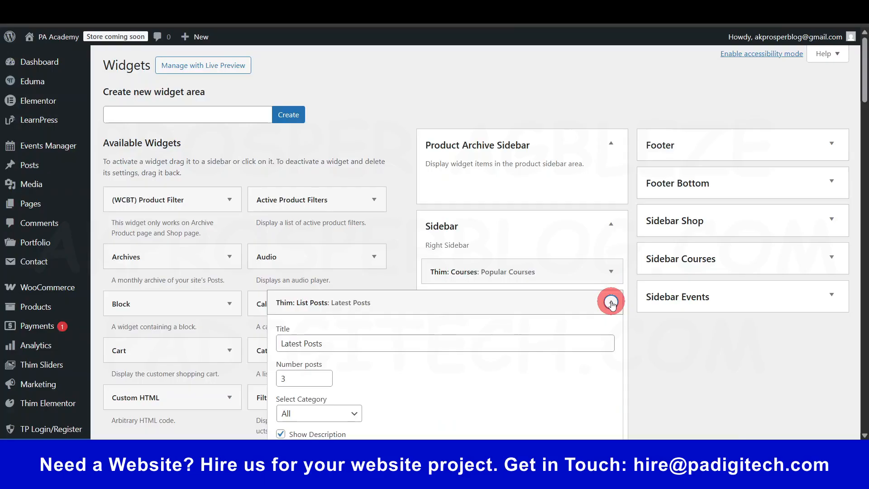
scroll(517, 345, "down", 3)
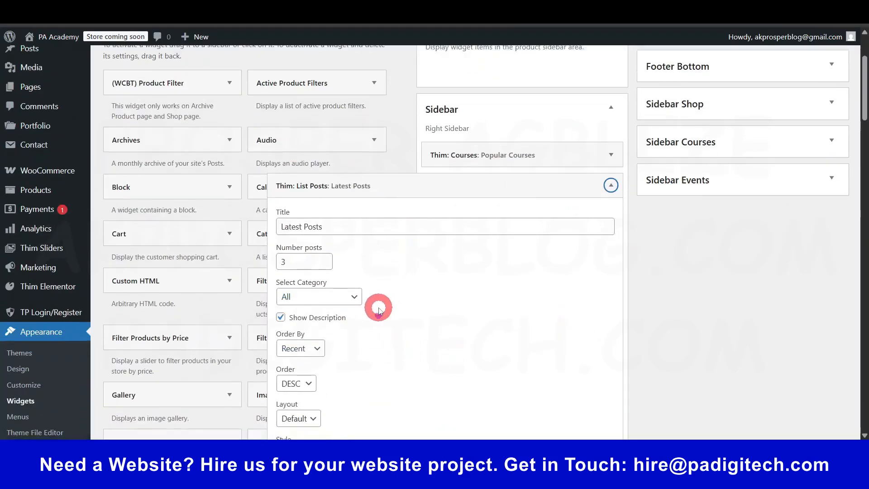
scroll(378, 309, "down", 3)
scroll(375, 299, "up", 3)
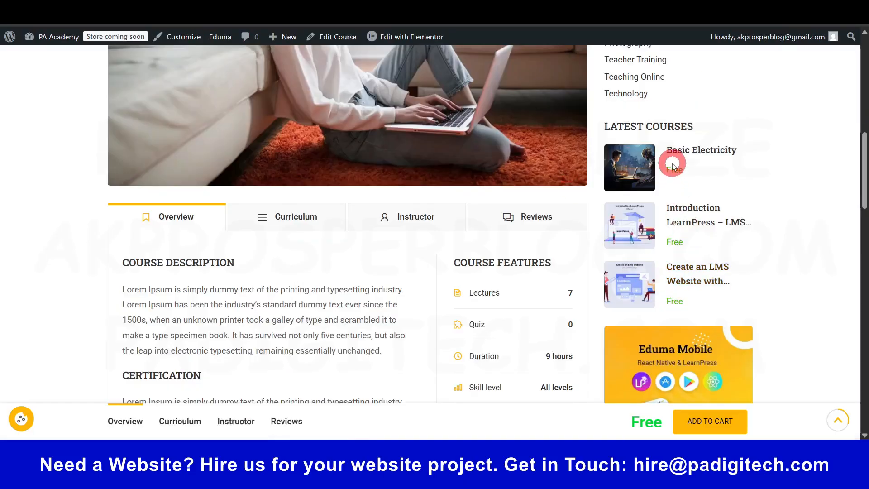
scroll(744, 325, "down", 4)
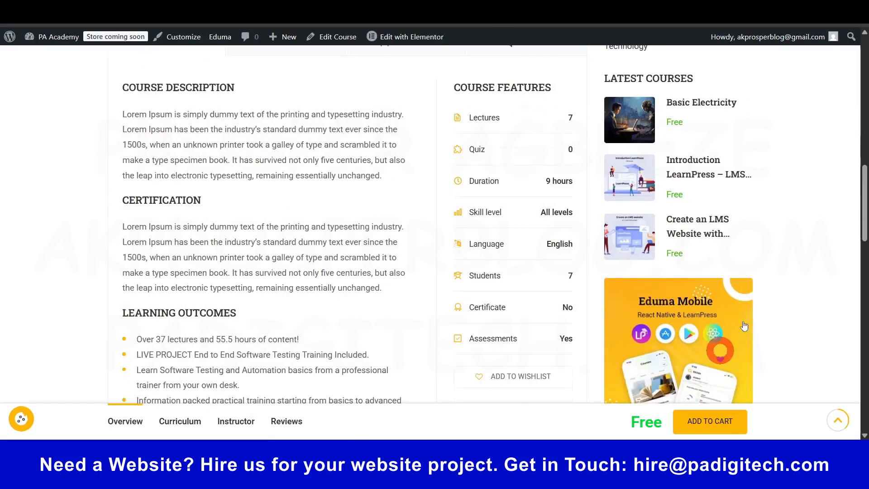
scroll(744, 326, "down", 1)
scroll(744, 325, "up", 5)
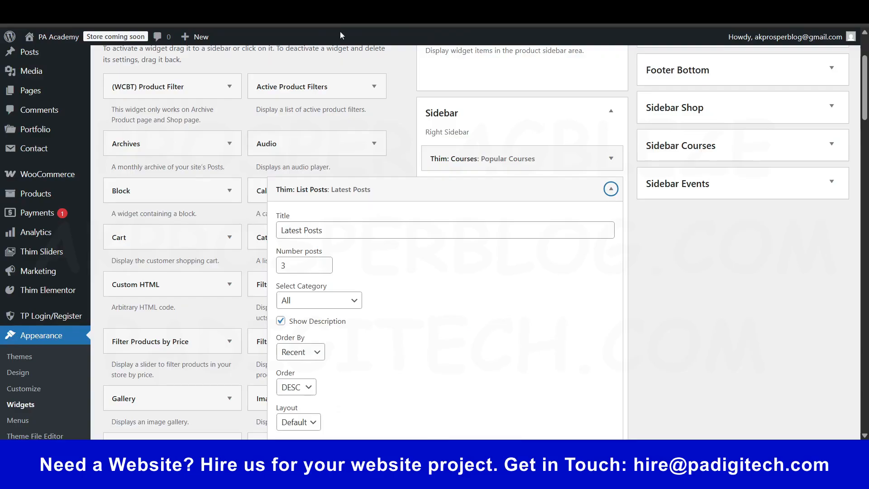
- Collapse the Latest Posts widget and expand the Sidebar Courses area to see its widgets
left_click(610, 190)
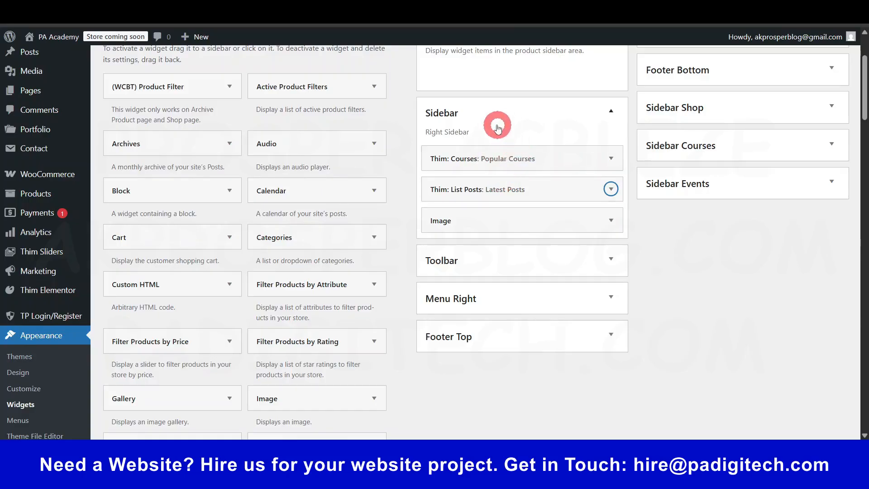
scroll(473, 161, "up", 1)
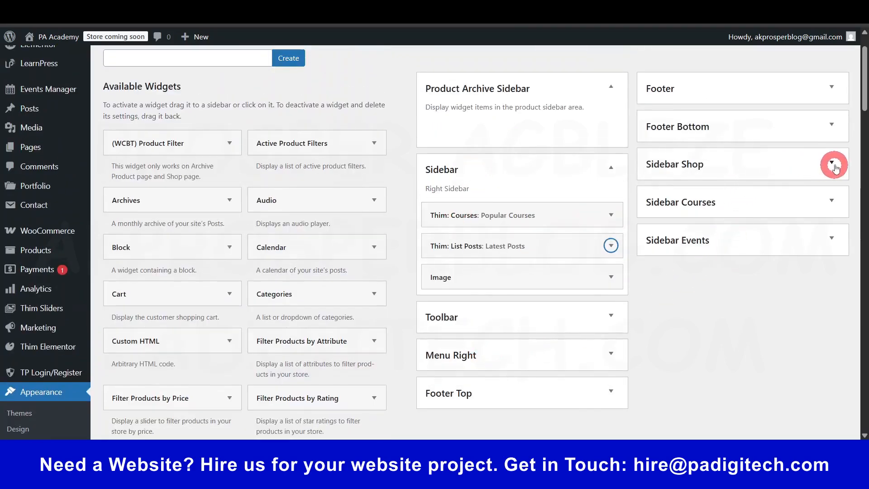
left_click(832, 200)
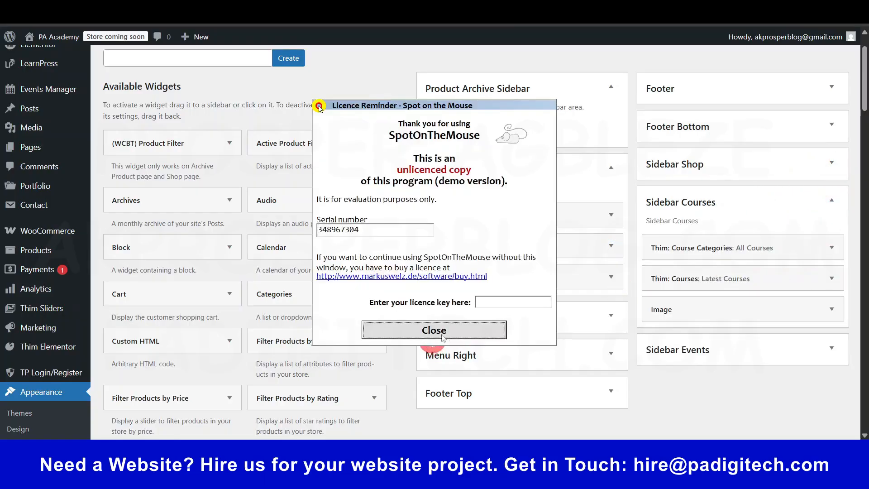
- Dismiss the licence reminder and compare the single course page's sidebar with the widgets in the Sidebar Courses area
left_click(442, 337)
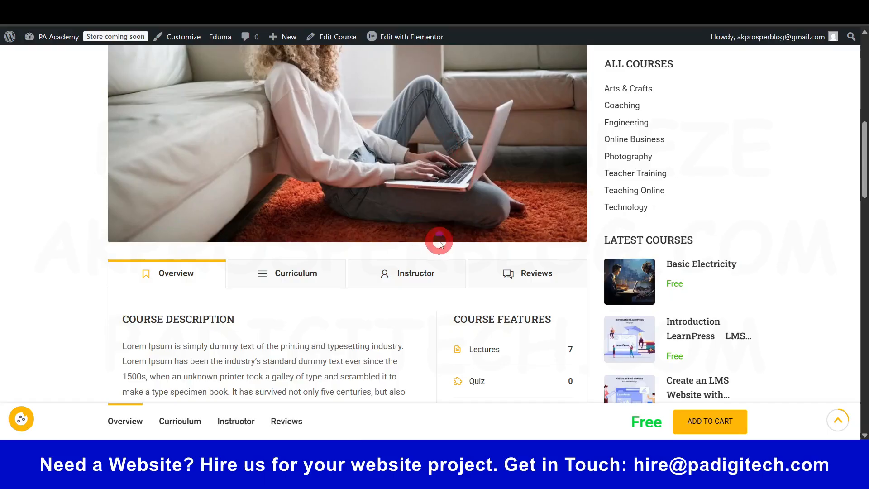
scroll(438, 242, "up", 9)
scroll(475, 217, "down", 1)
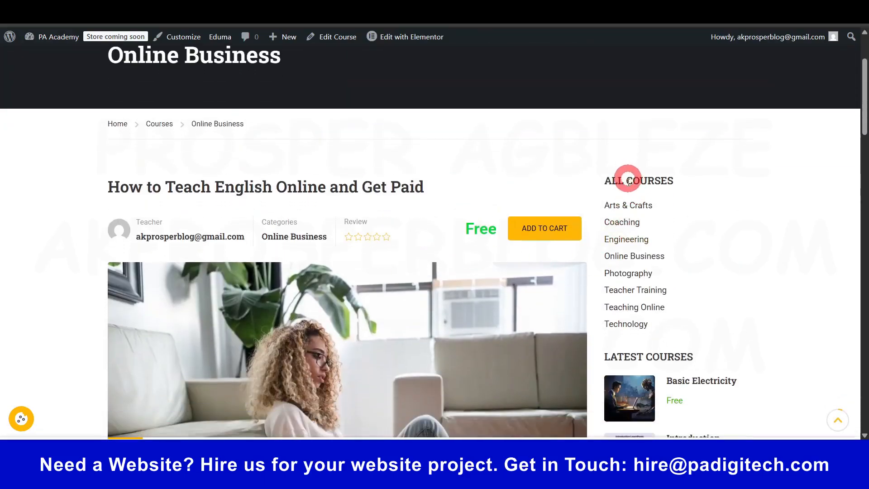
scroll(625, 271, "down", 5)
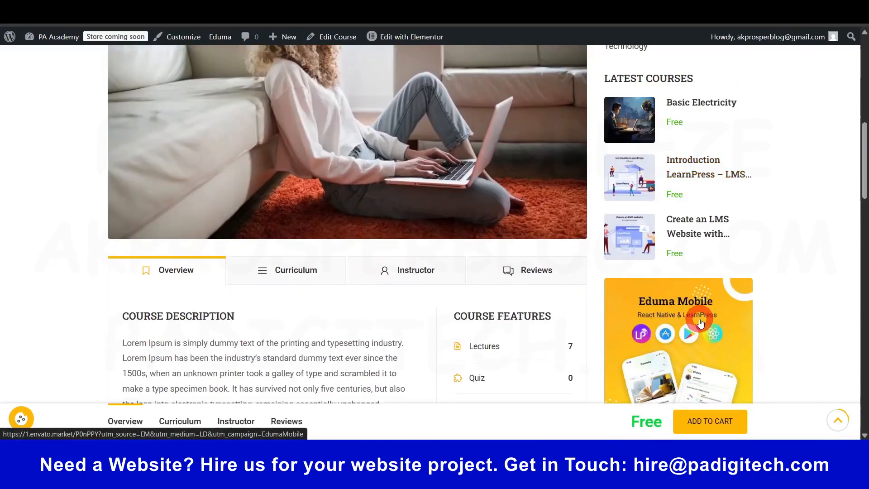
scroll(686, 330, "down", 5)
scroll(688, 334, "down", 10)
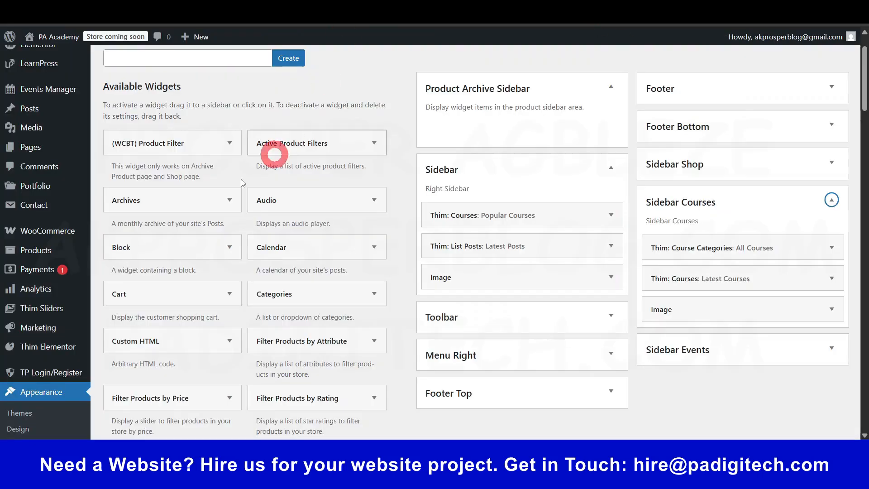
- Expand the Image widget in the Sidebar Courses area and review its settings
scroll(41, 398, "down", 4)
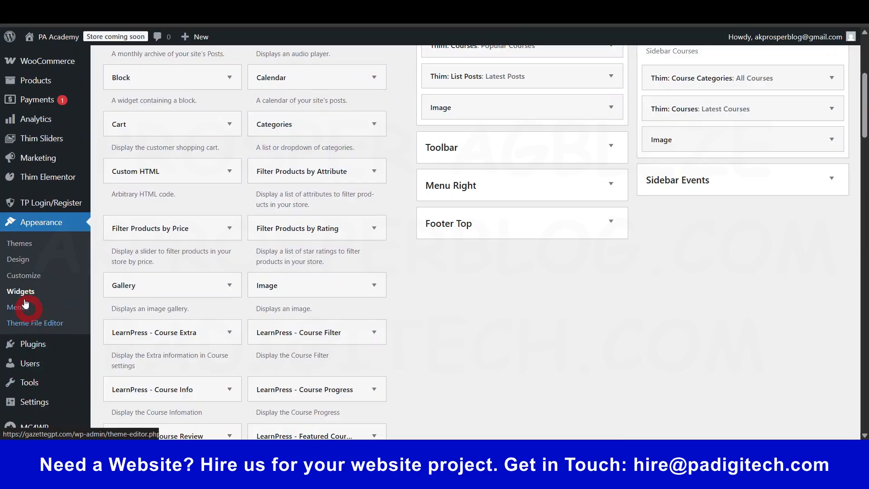
scroll(324, 344, "up", 4)
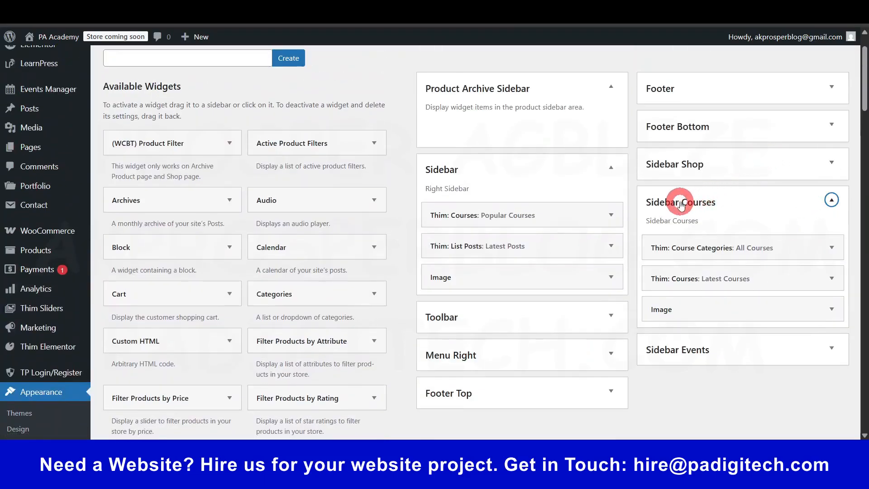
left_click(790, 310)
scroll(791, 310, "down", 5)
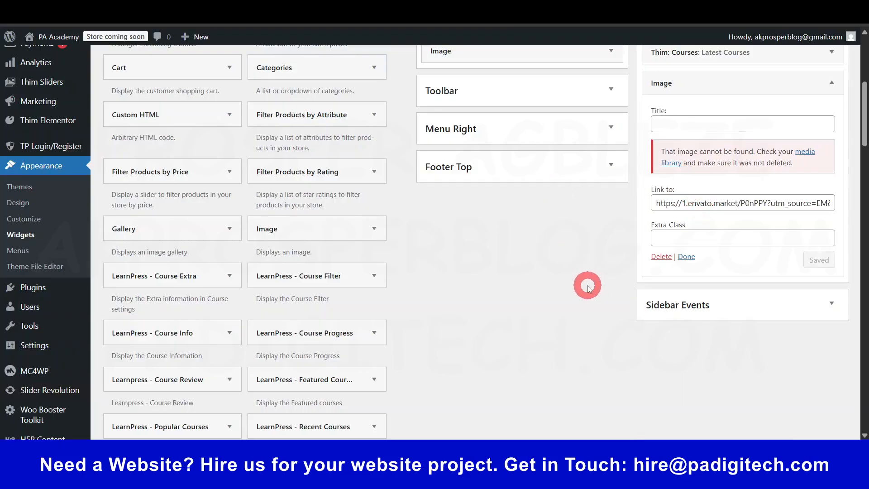
scroll(588, 288, "up", 1)
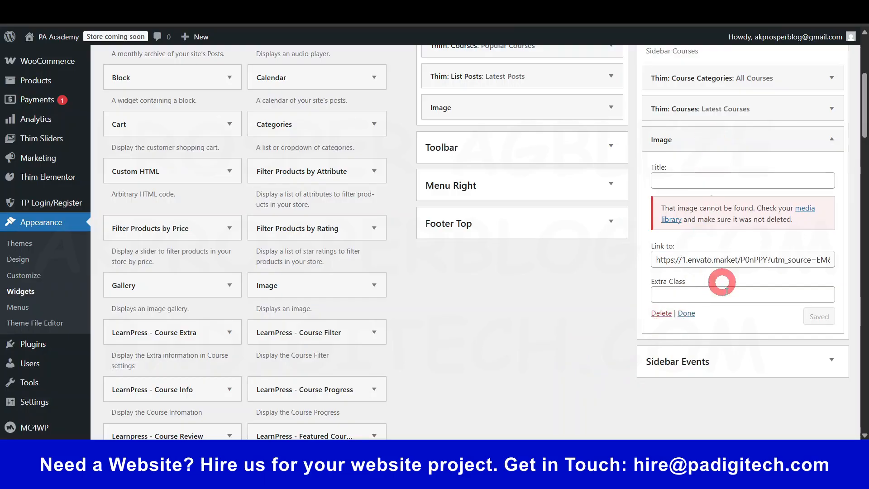
scroll(334, 294, "up", 5)
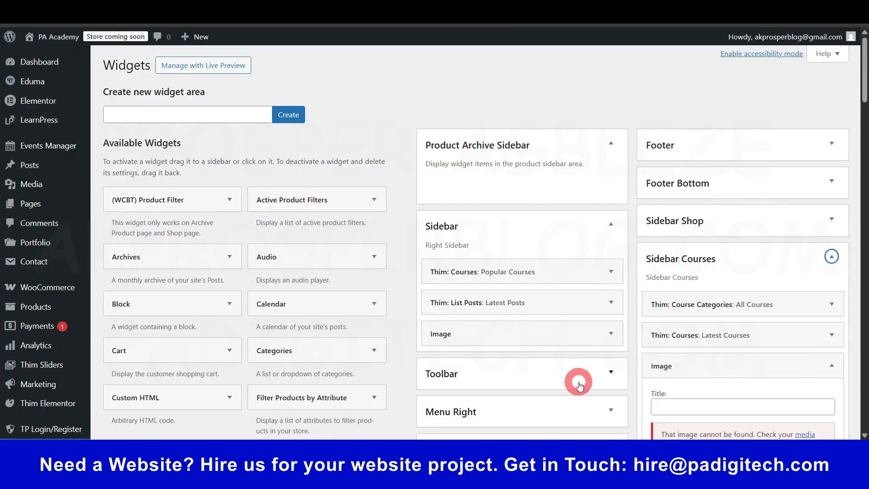
- Browse the list of available widgets, including the LearnPress, product and Thim ones
scroll(269, 242, "down", 3)
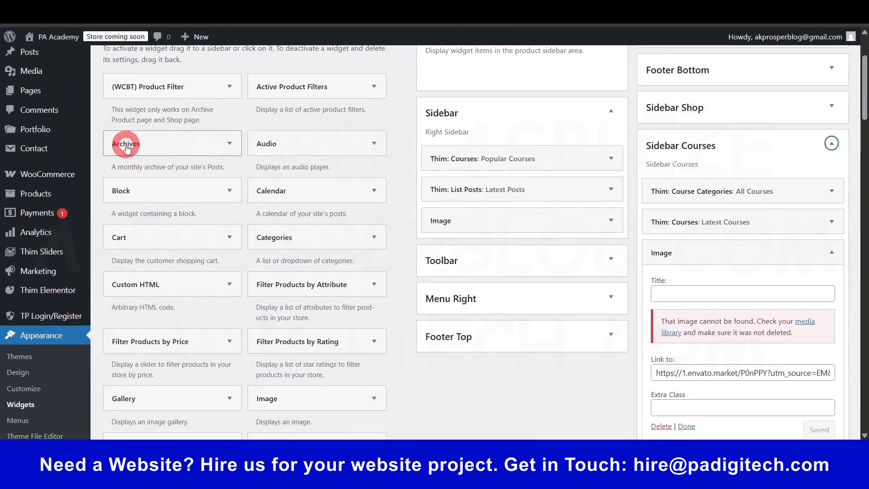
scroll(292, 233, "down", 6)
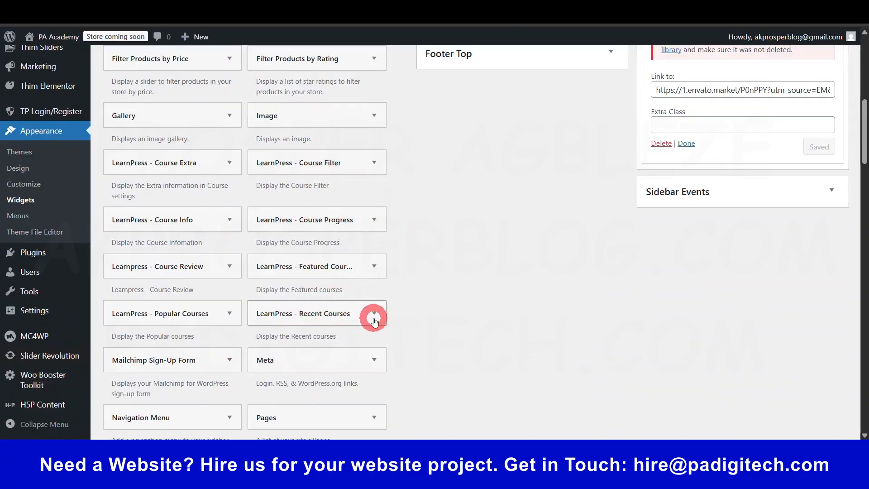
scroll(361, 323, "down", 1)
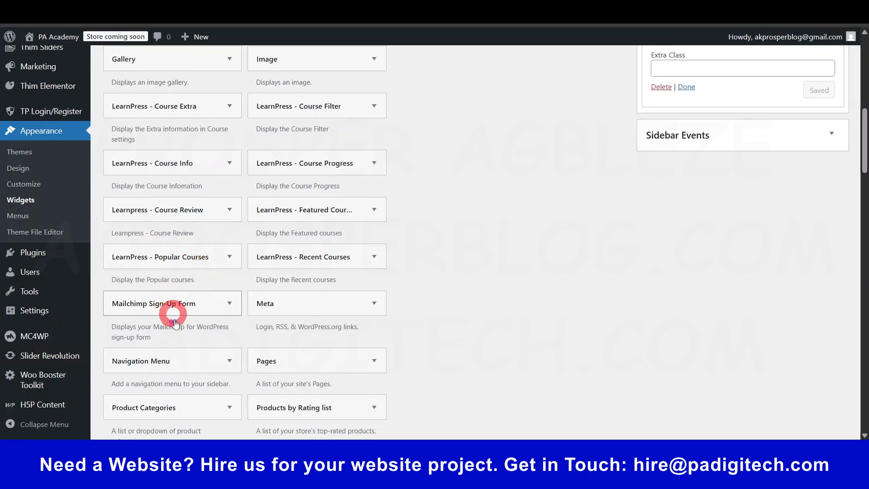
scroll(175, 323, "down", 3)
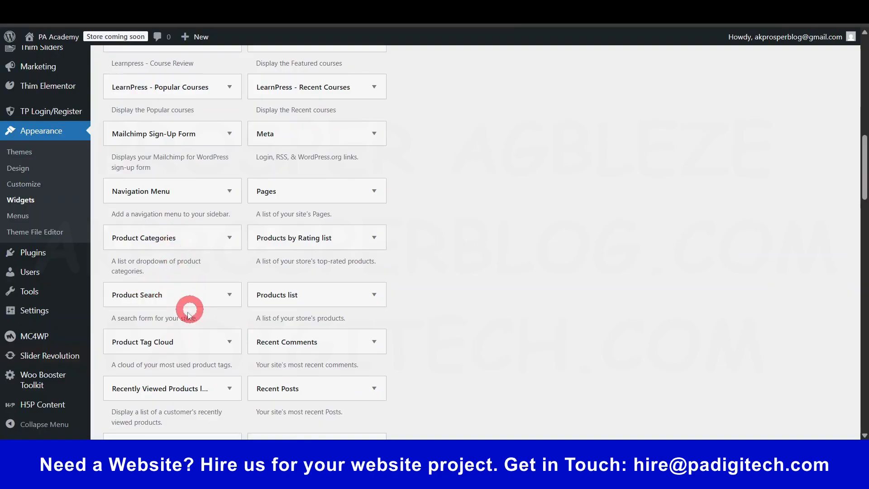
scroll(199, 330, "down", 5)
scroll(248, 268, "down", 11)
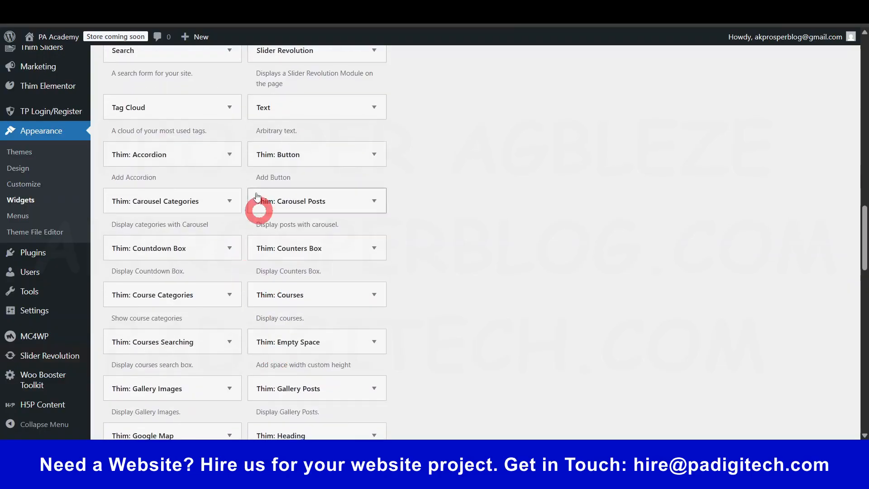
scroll(227, 255, "up", 20)
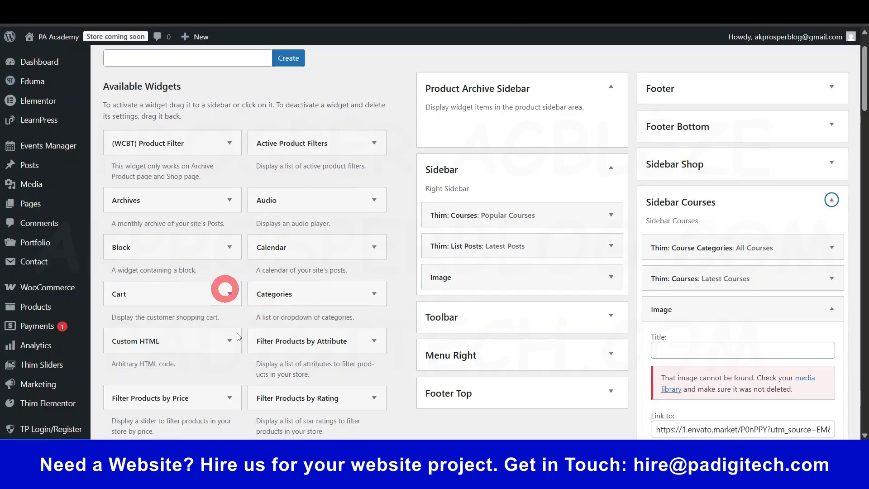
- Collapse the Sidebar Courses area and expand the Footer area's Text widget to see its shortcode
left_click(831, 200)
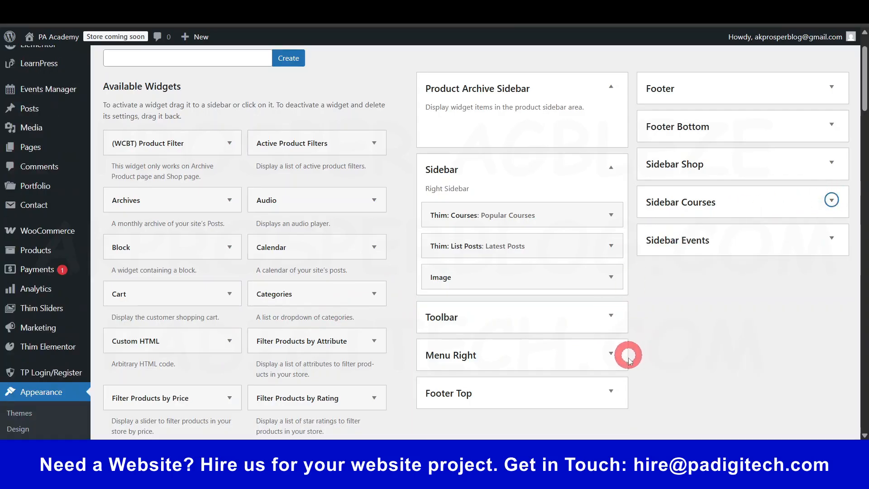
left_click(813, 89)
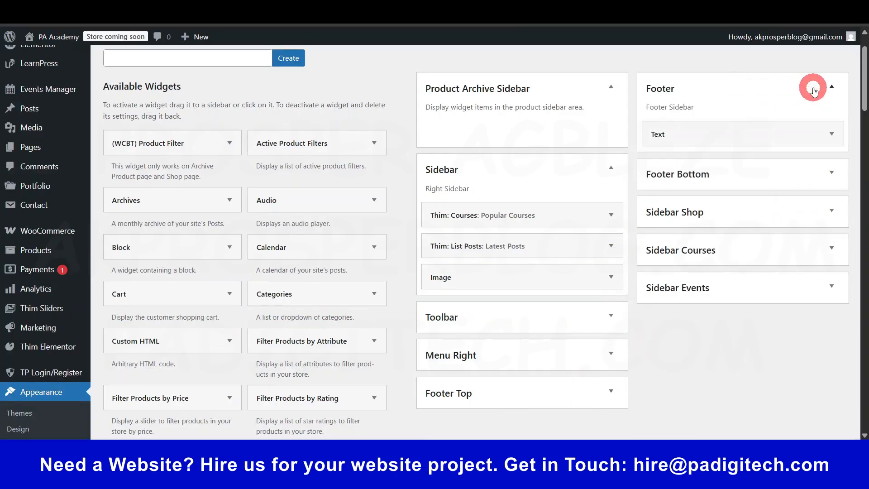
left_click(831, 134)
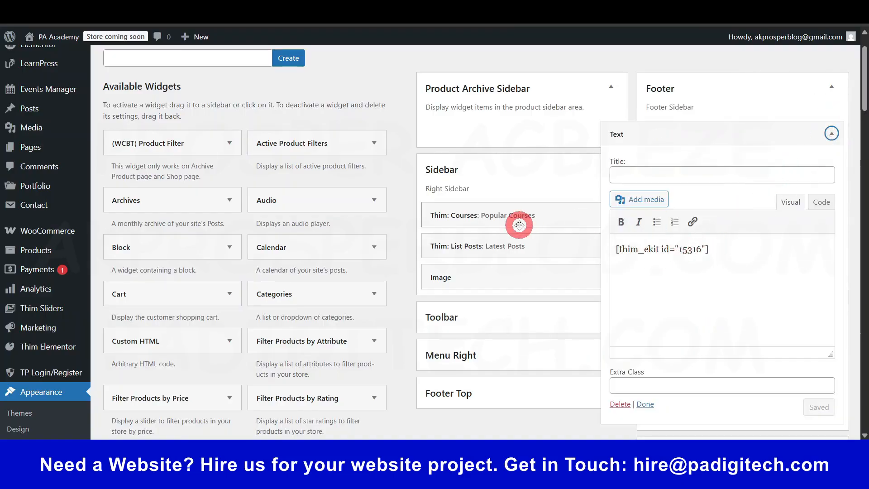
- Open the list of all Thim Elementor templates in a new browser tab
mouse_move(36, 348)
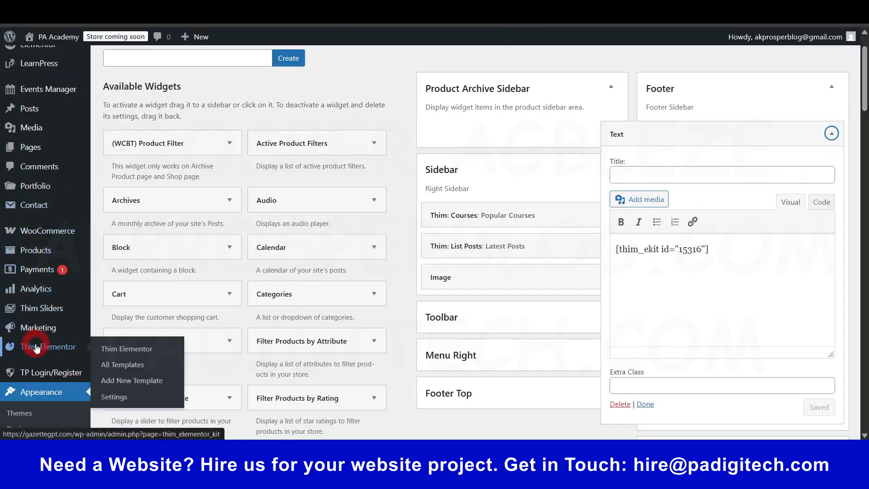
right_click(109, 362)
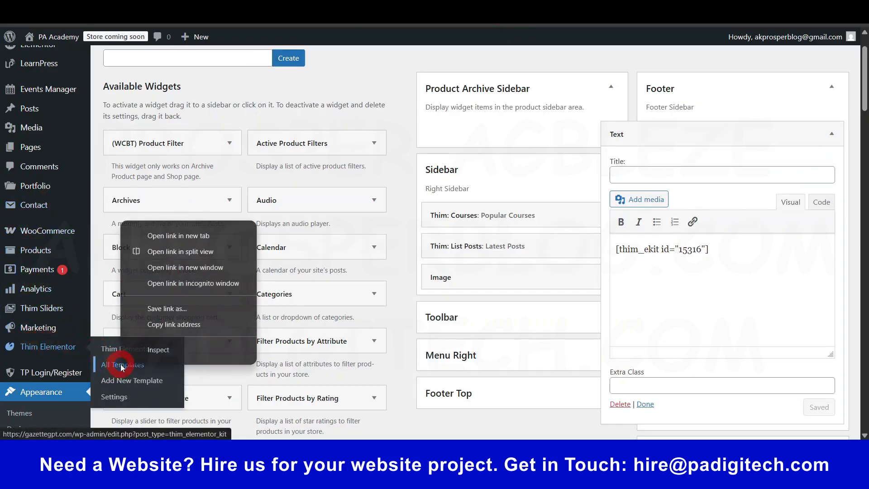
left_click(172, 235)
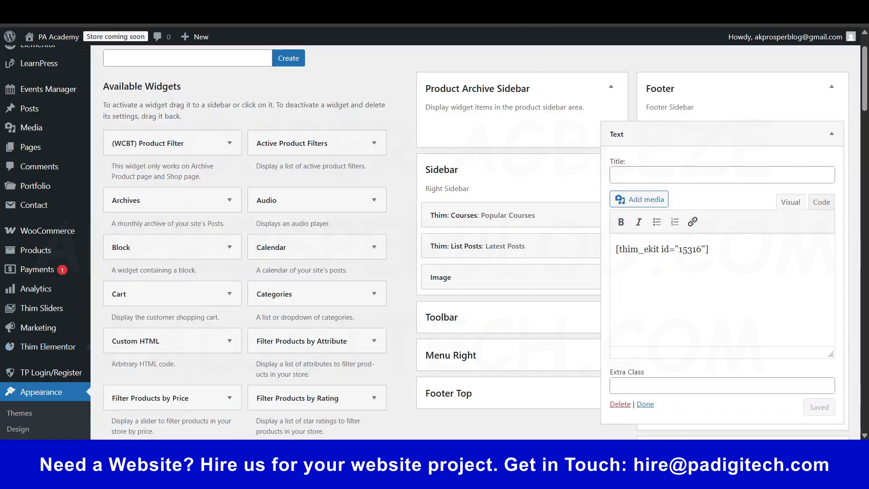
- Collapse the Footer area with its Text widget, and check the contents of the Footer Top area
left_click(832, 134)
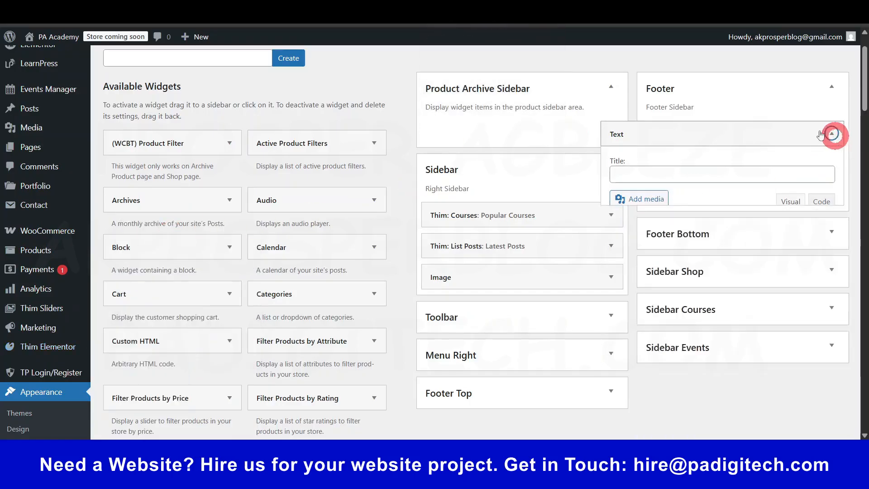
left_click(837, 88)
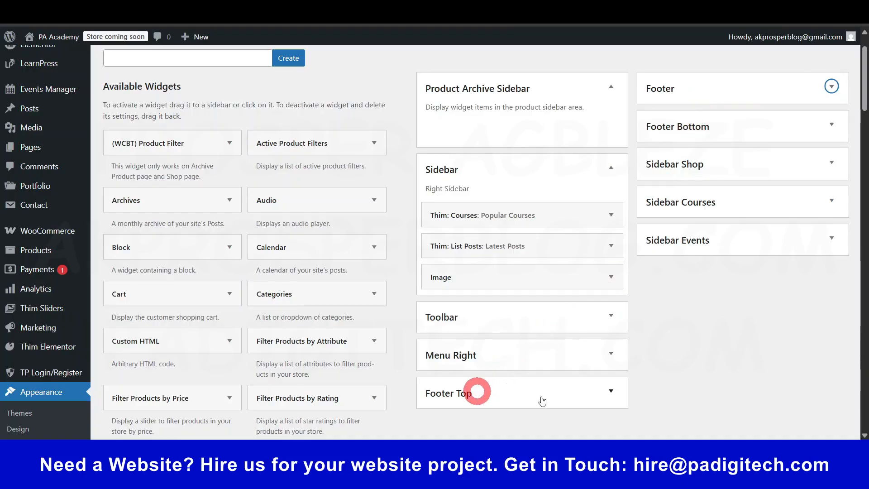
left_click(611, 391)
scroll(438, 280, "down", 4)
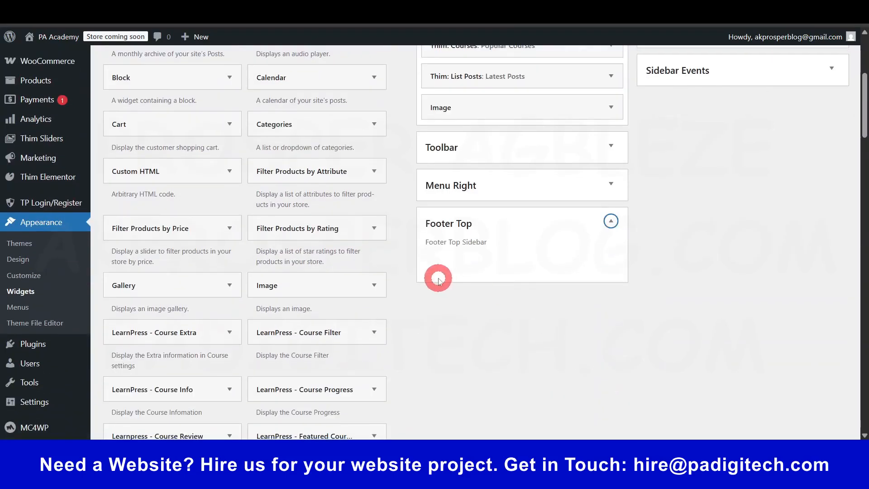
left_click(611, 222)
scroll(697, 235, "up", 5)
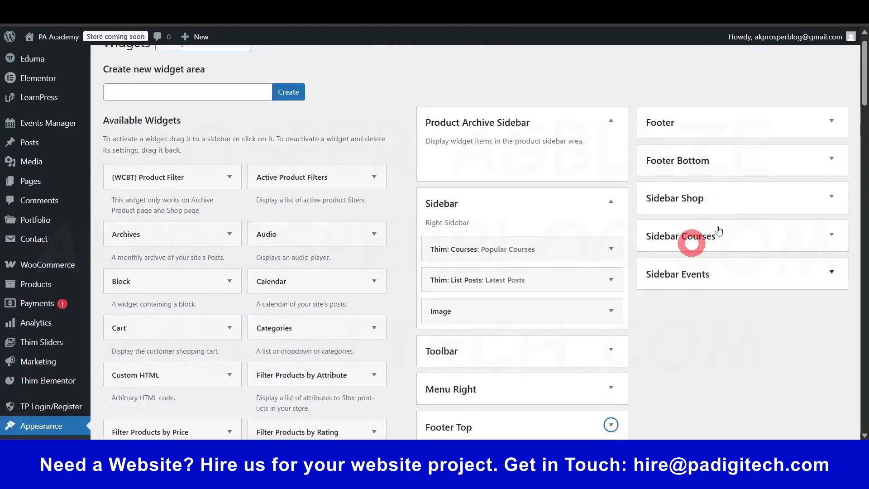
scroll(715, 217, "up", 1)
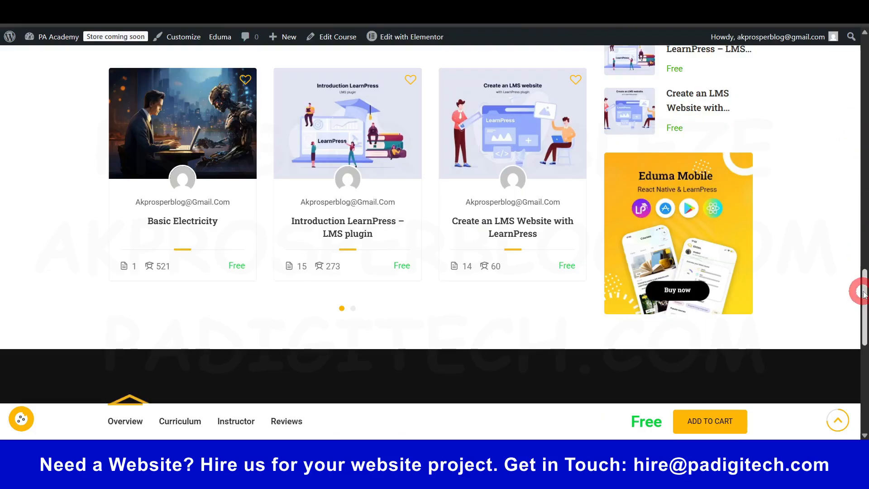
- Examine the footer and the section beneath it at the end of the single course page
left_click_drag(863, 293, 864, 428)
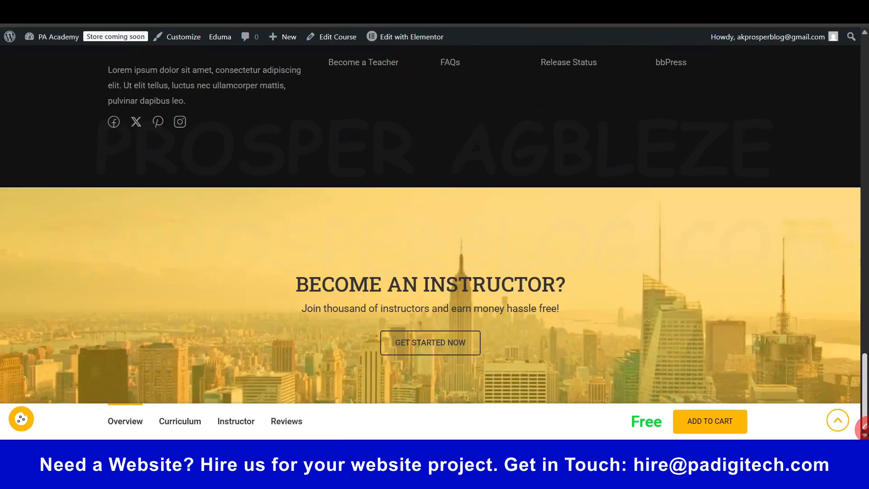
scroll(699, 297, "up", 4)
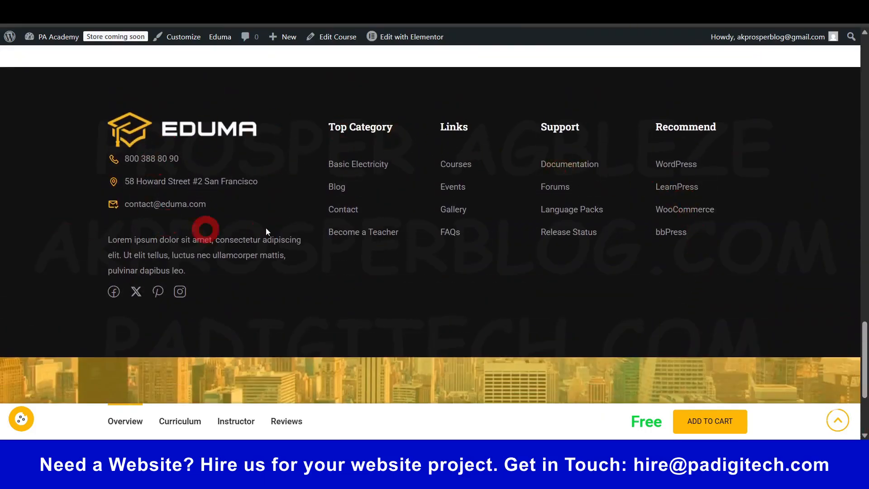
scroll(362, 209, "up", 4)
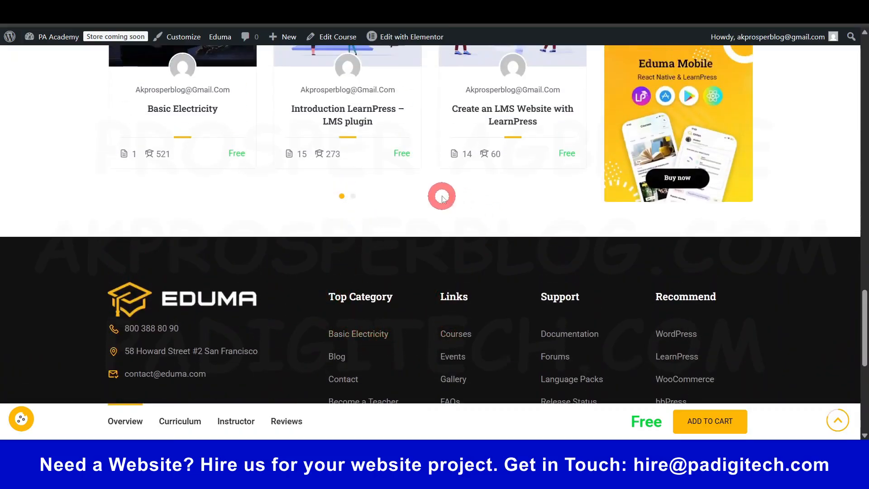
scroll(468, 218, "down", 8)
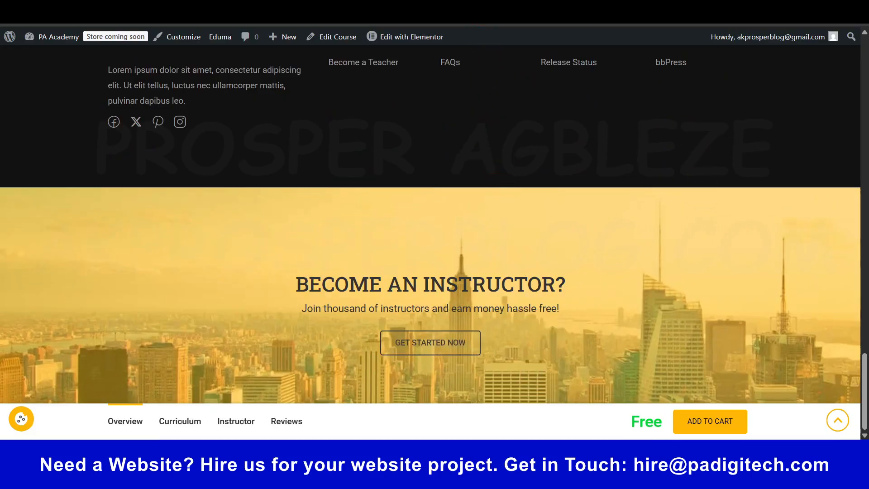
scroll(461, 349, "up", 4)
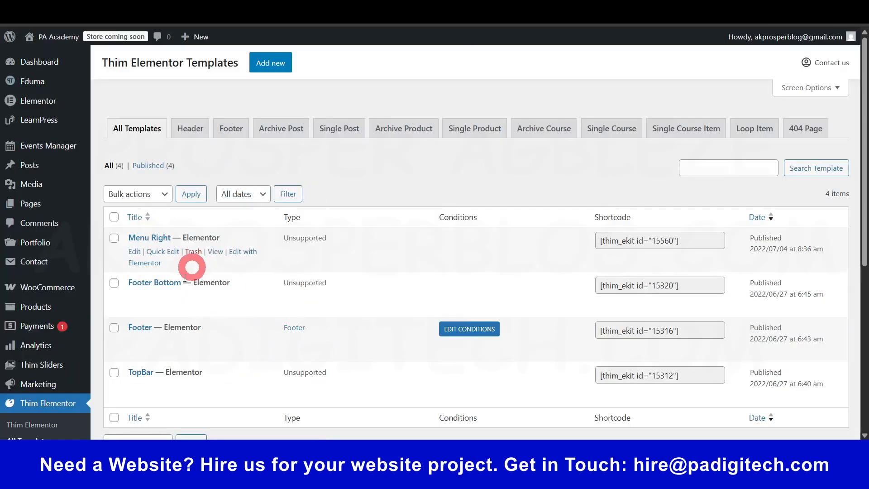
- Check the Footer template's shortcode in the Thim Elementor templates list and expand the Footer widget area again
scroll(199, 297, "down", 3)
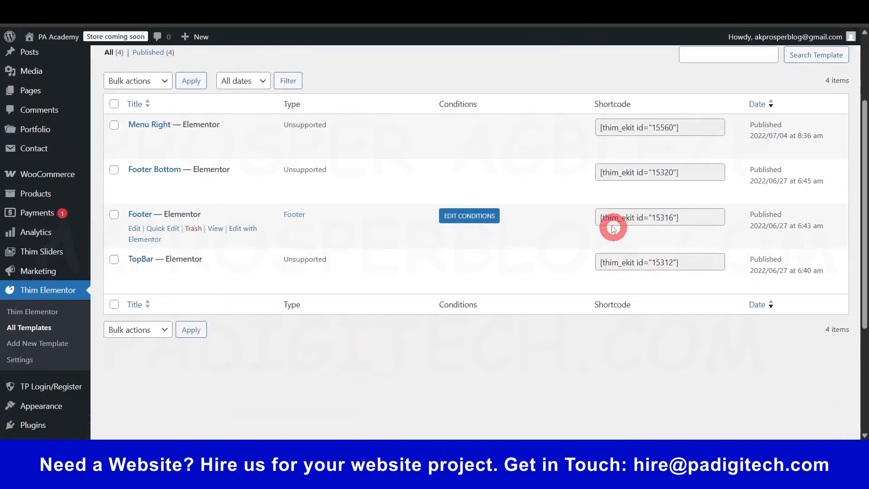
left_click_drag(600, 216, 710, 217)
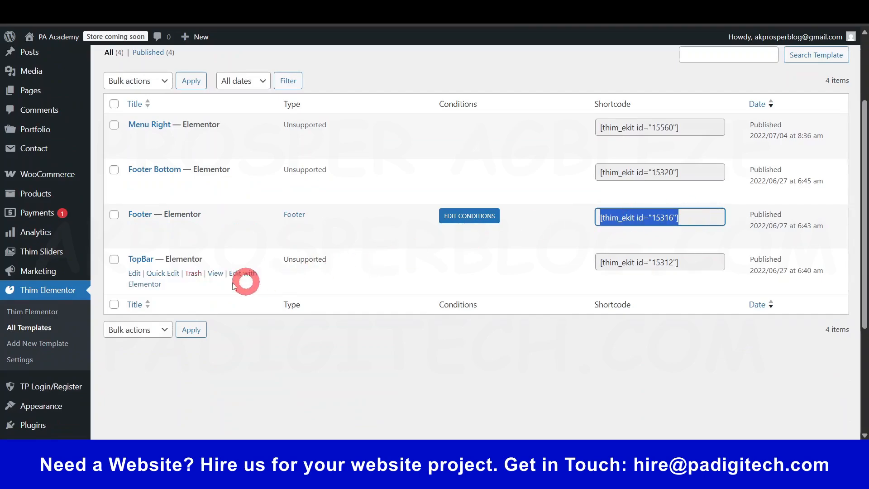
left_click(649, 175)
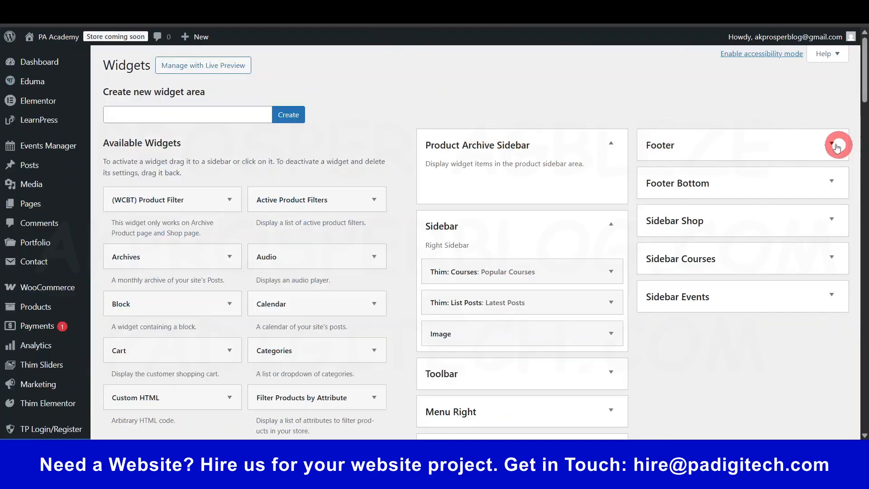
left_click(831, 143)
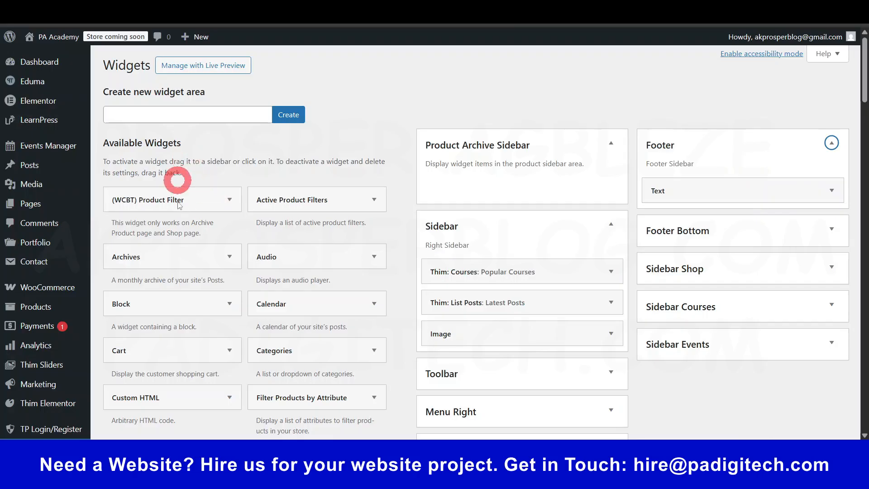
- Find the Text widget among the available widgets and choose the Footer area as its destination, without adding the widget
scroll(219, 278, "down", 3)
scroll(216, 203, "up", 3)
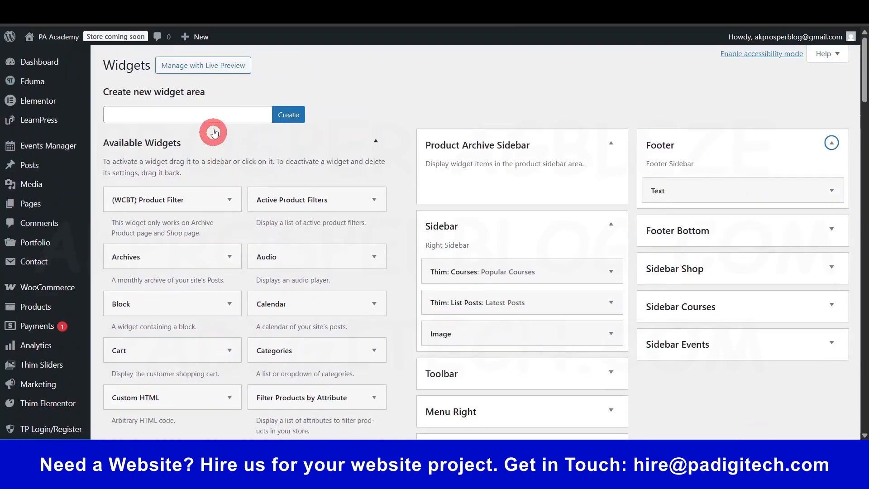
scroll(229, 291, "down", 6)
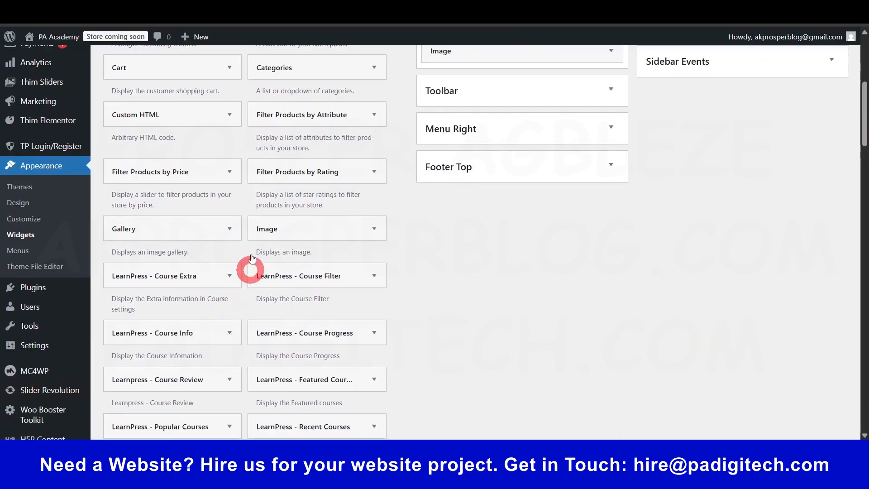
scroll(252, 260, "down", 6)
scroll(253, 291, "down", 7)
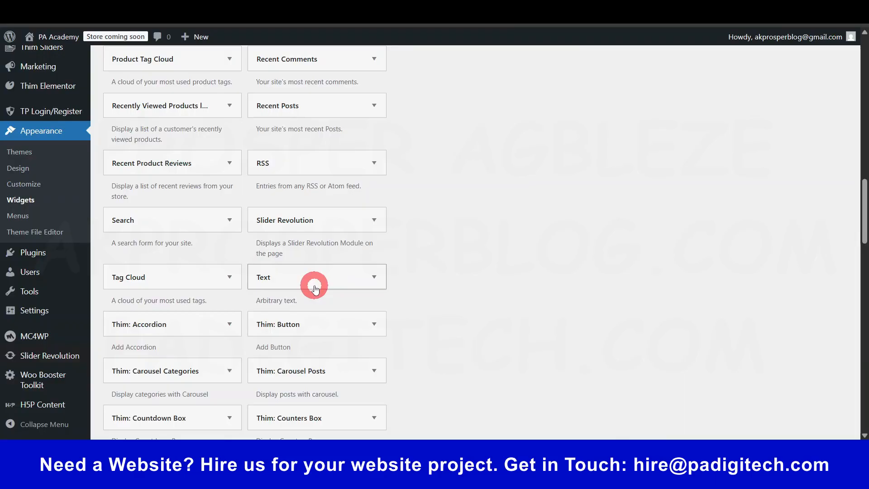
left_click(374, 277)
scroll(346, 361, "down", 1)
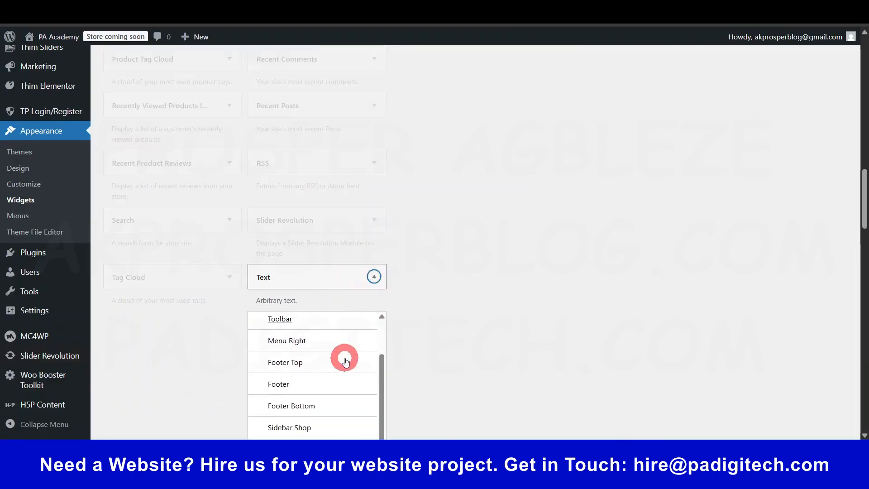
left_click(297, 388)
left_click(335, 329)
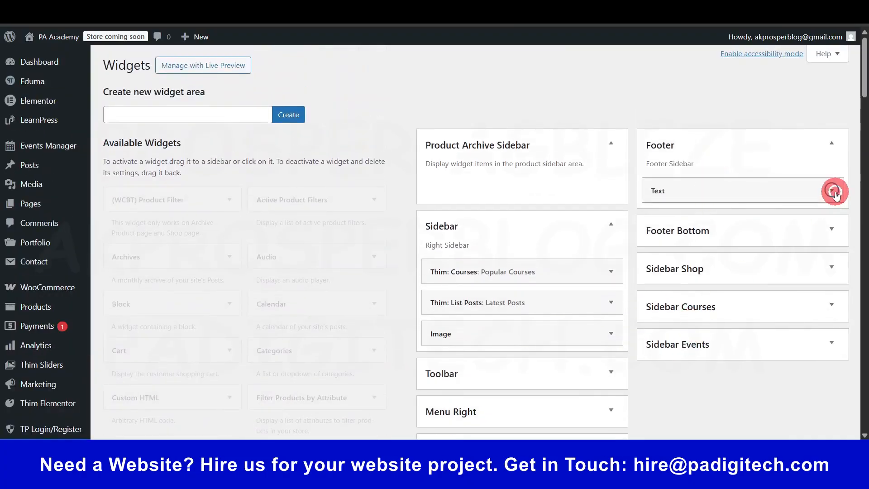
- Compare the shortcode in the Footer area's Text widget with the Thim Elementor templates list, and collapse the widget
left_click(835, 192)
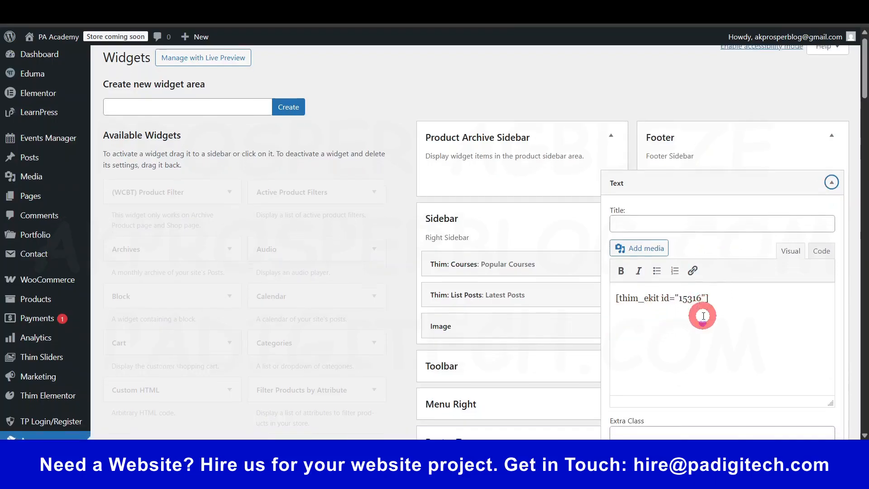
scroll(703, 315, "down", 1)
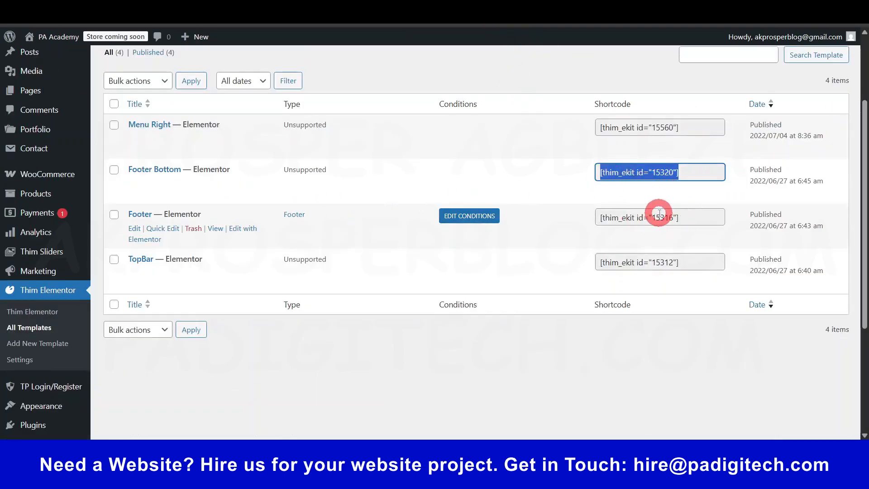
left_click(654, 178)
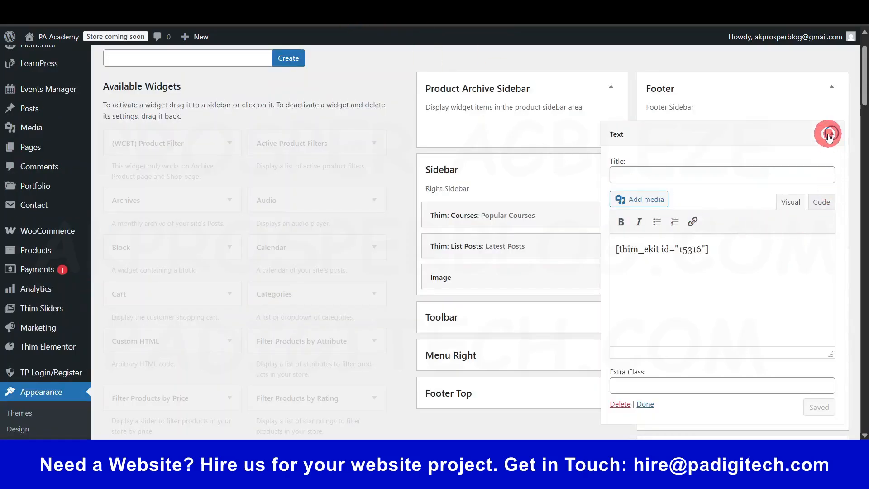
left_click(828, 136)
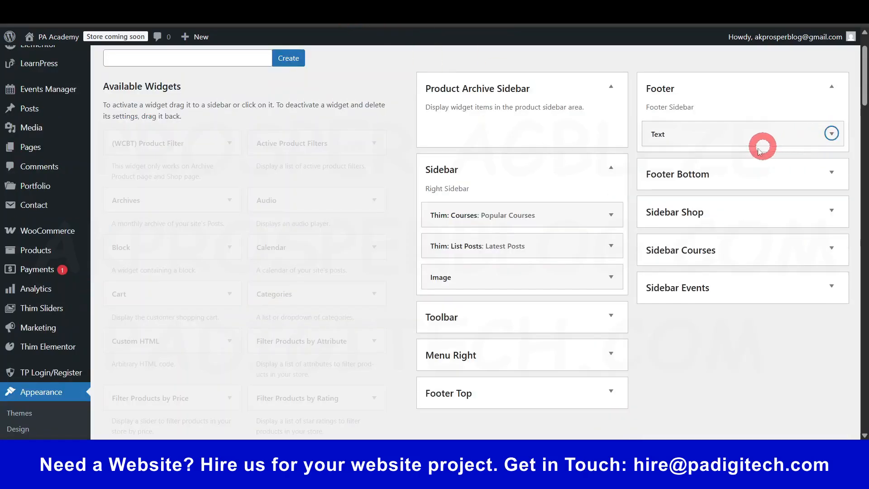
- Check the shortcode in the Footer Bottom area's Text widget and collapse that area
left_click(842, 172)
left_click(719, 213)
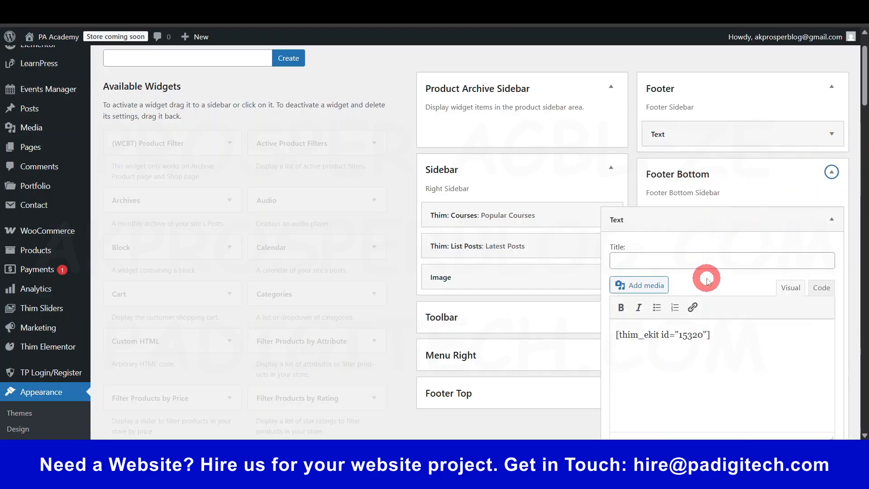
left_click(832, 171)
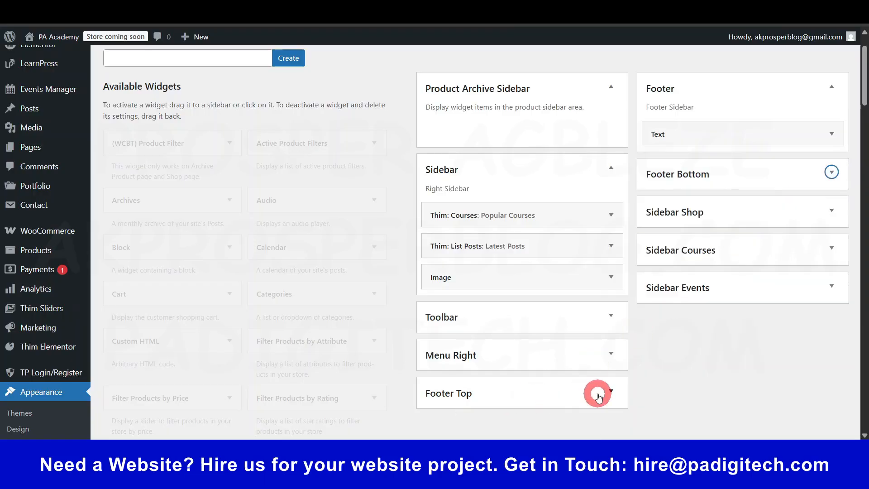
- Expand the Footer Top area to check its contents and look over the other widget areas
scroll(647, 353, "down", 3)
left_click(609, 277)
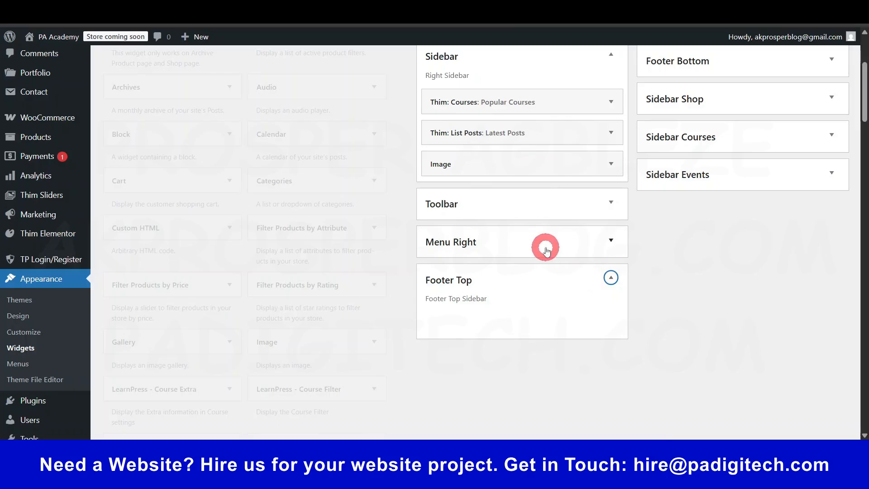
scroll(545, 248, "up", 4)
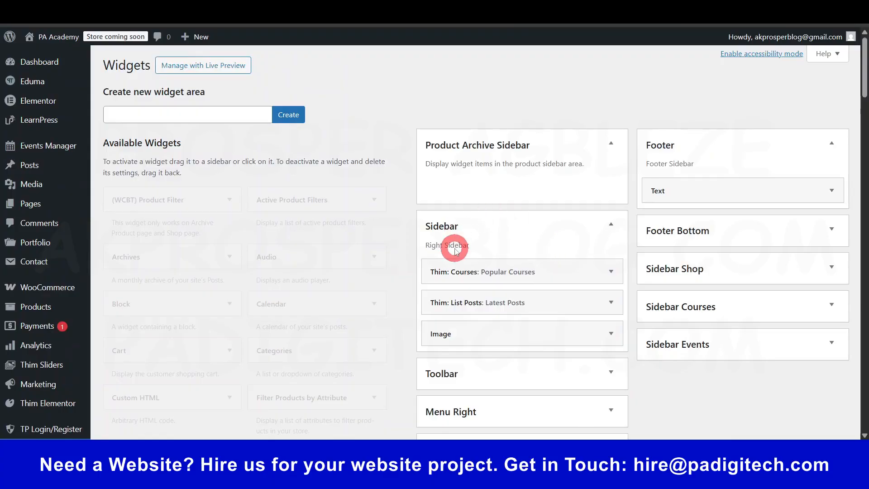
scroll(456, 251, "down", 4)
scroll(455, 252, "down", 1)
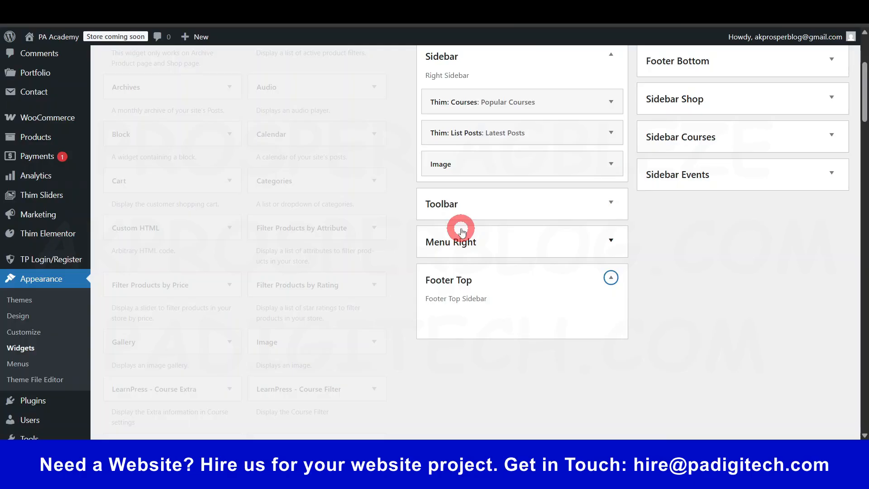
scroll(42, 361, "down", 3)
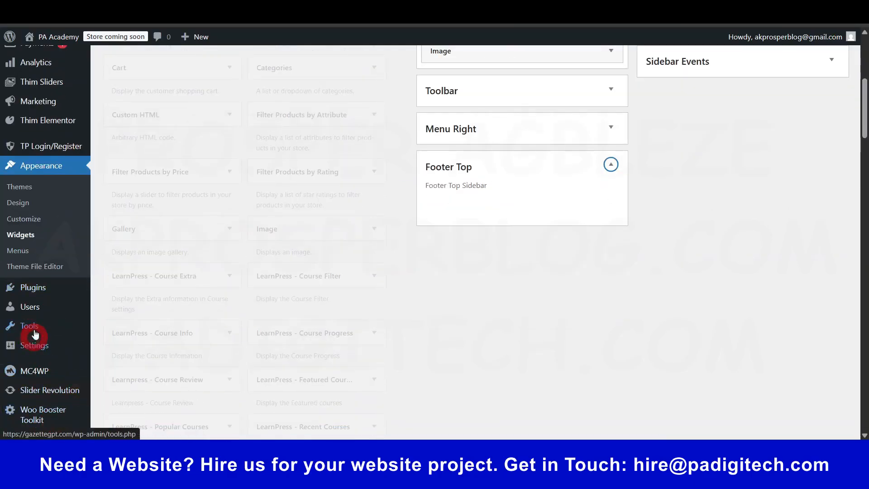
- Open the list of all users registered on the site
mouse_move(36, 327)
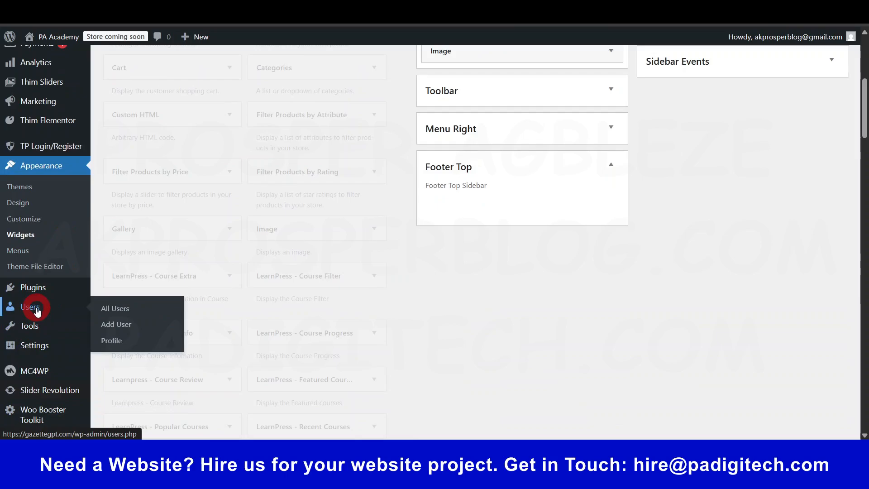
left_click(37, 308)
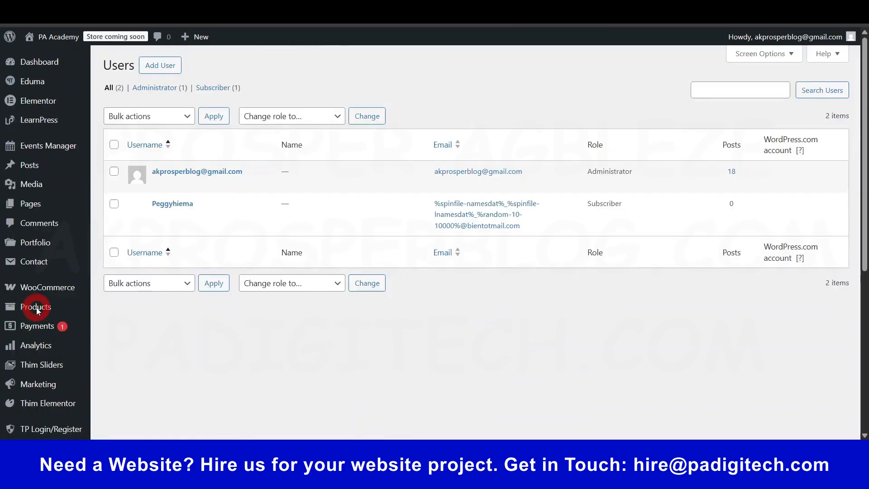
mouse_move(38, 314)
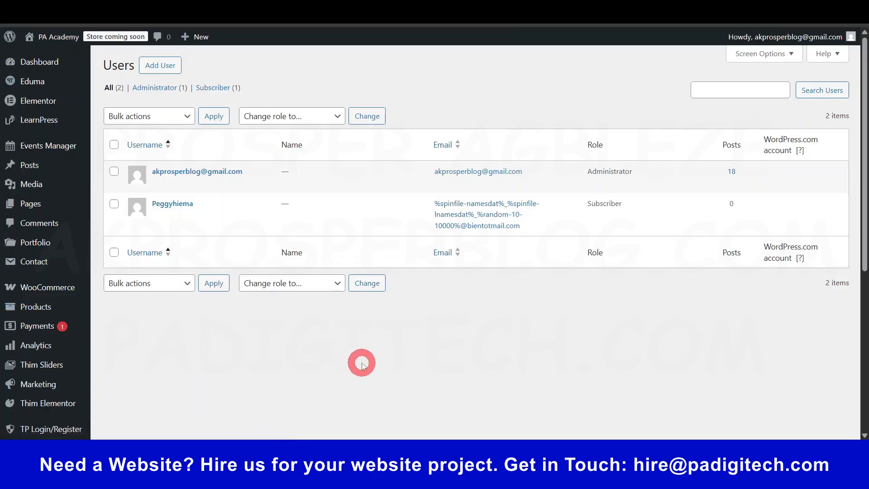
- Open the form for adding a new user and view the roles available, leaving Subscriber selected
left_click(160, 66)
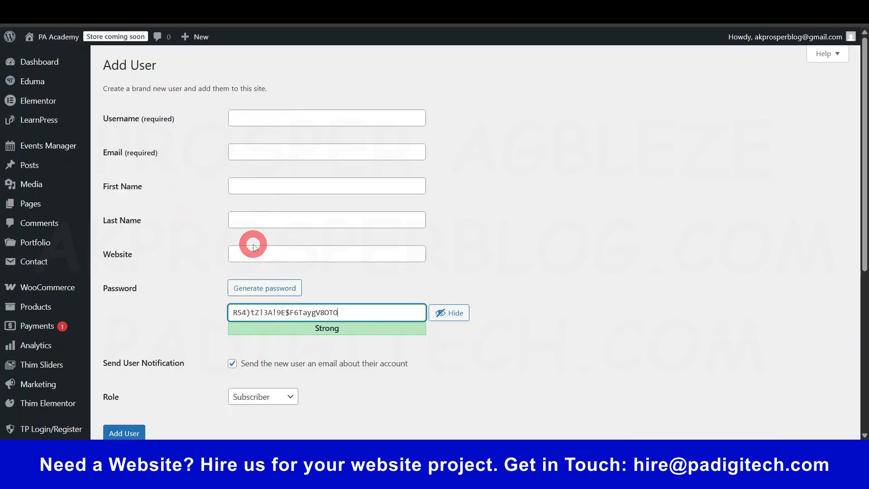
scroll(164, 281, "down", 3)
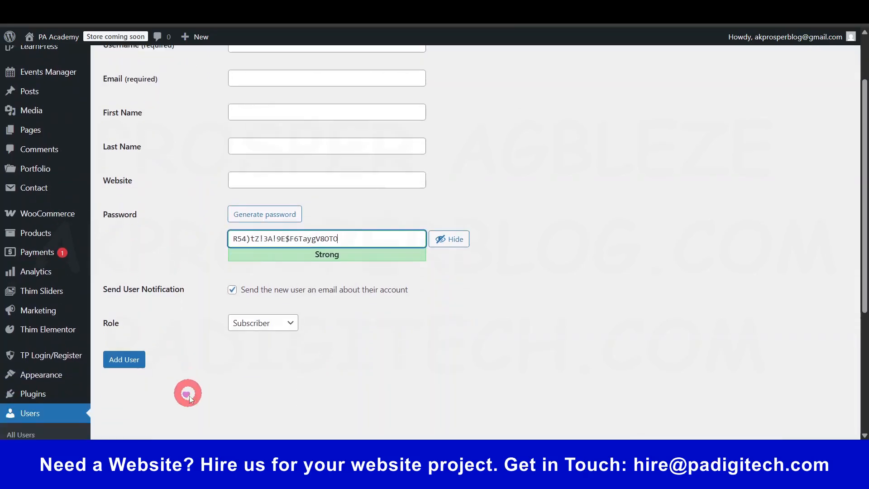
left_click(255, 293)
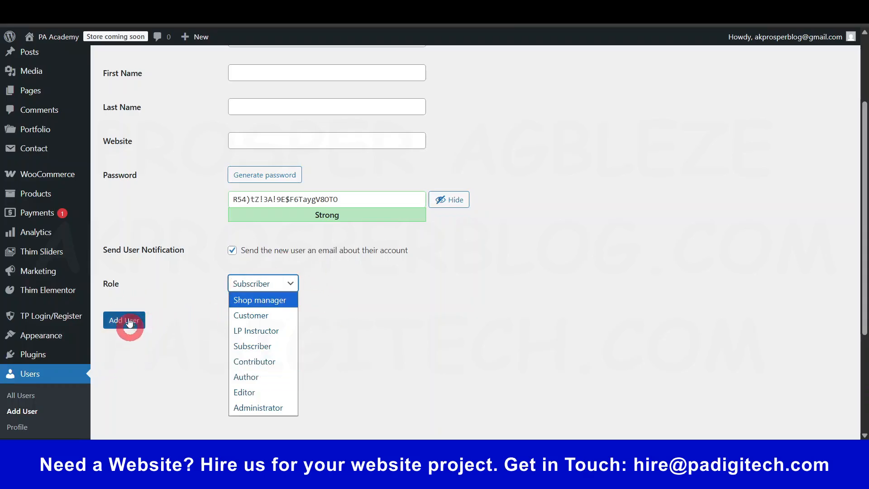
left_click(129, 346)
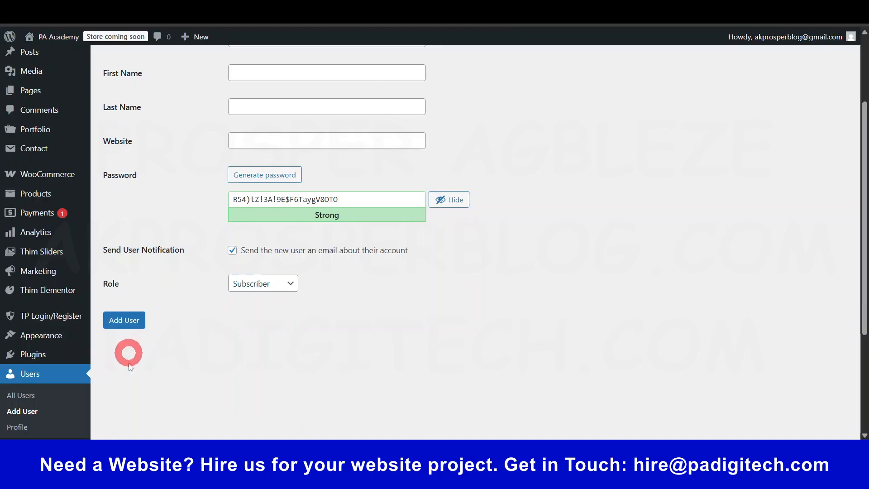
scroll(159, 374, "up", 3)
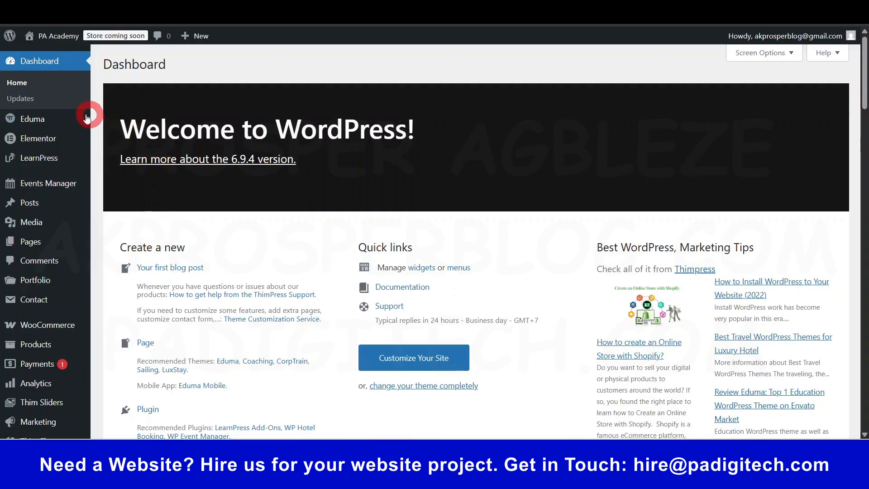
- Open the LearnPress settings in a new browser tab
mouse_move(12, 115)
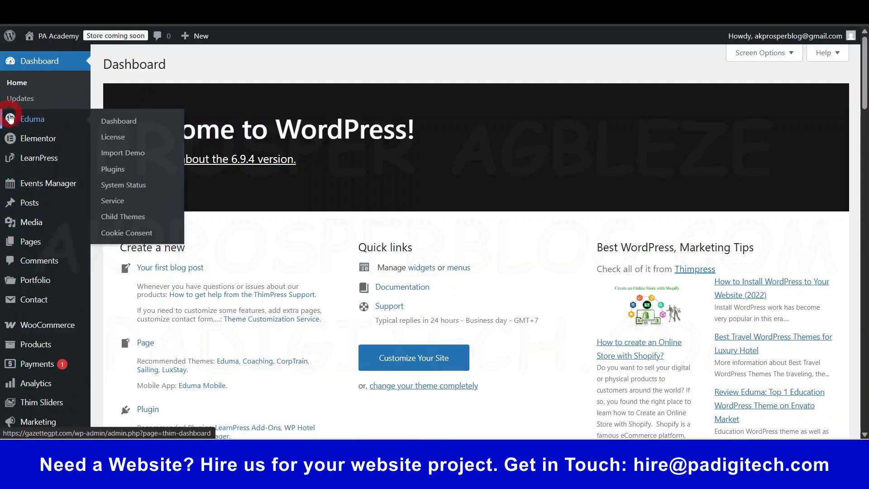
mouse_move(32, 142)
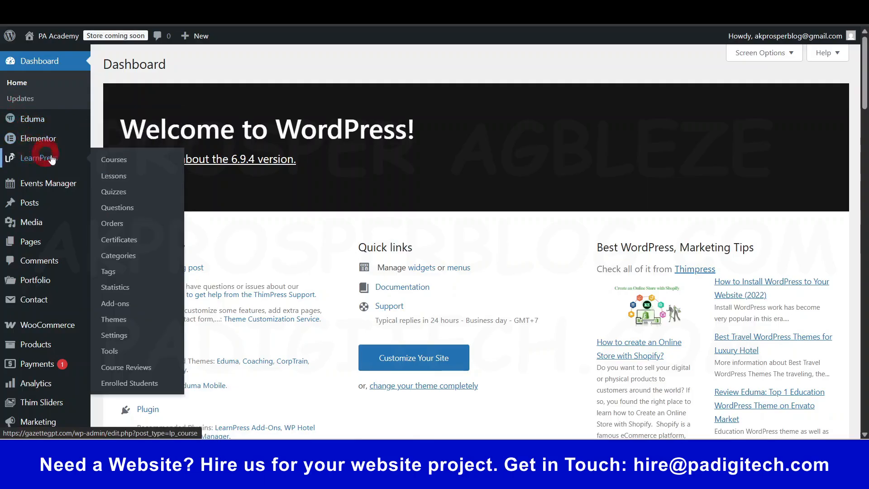
left_click(115, 343)
right_click(115, 337)
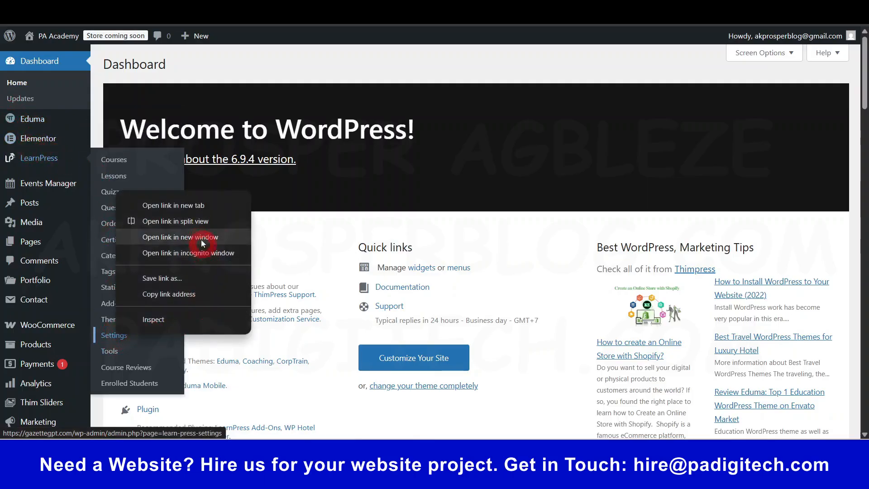
left_click(188, 210)
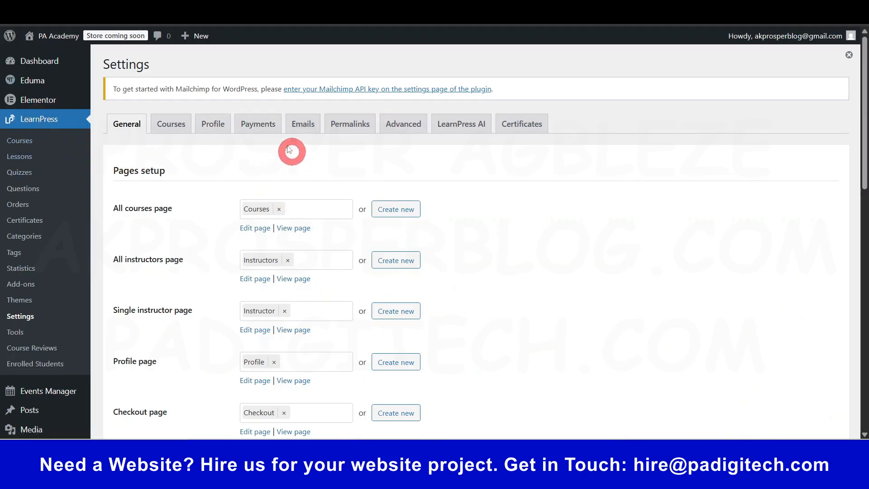
- Review the general payment settings in LearnPress and the PayPal gateway's options
left_click(260, 130)
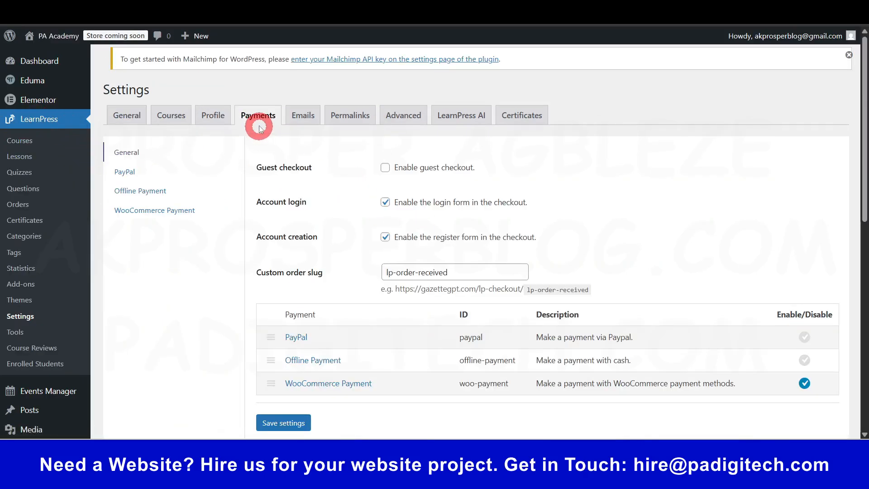
left_click(125, 180)
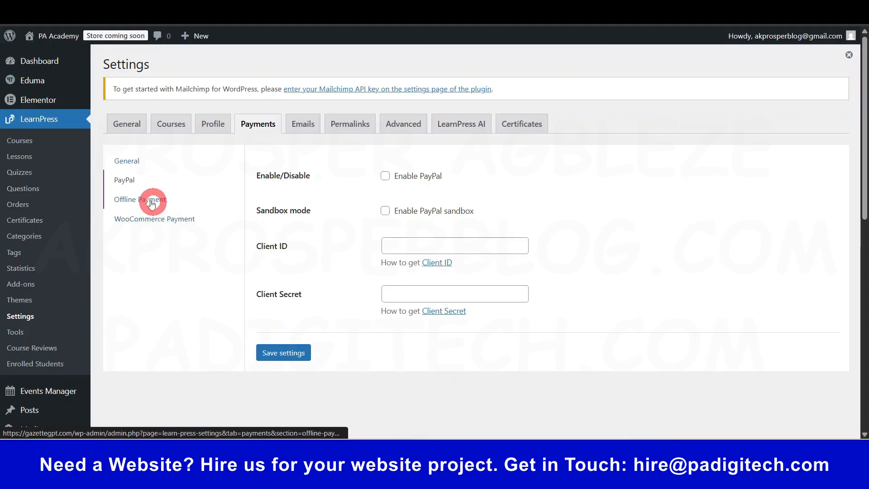
left_click(388, 179)
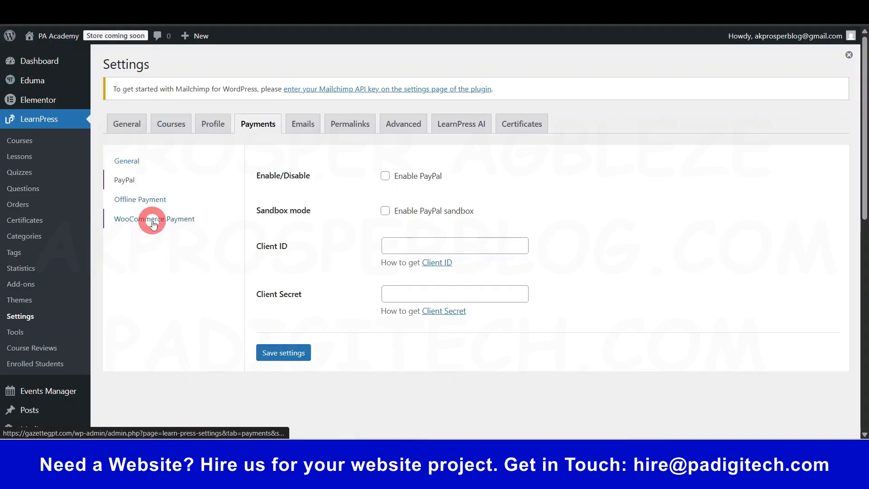
- Open the WooCommerce settings and review the general store address, tax, coupon and currency options
scroll(72, 279, "down", 5)
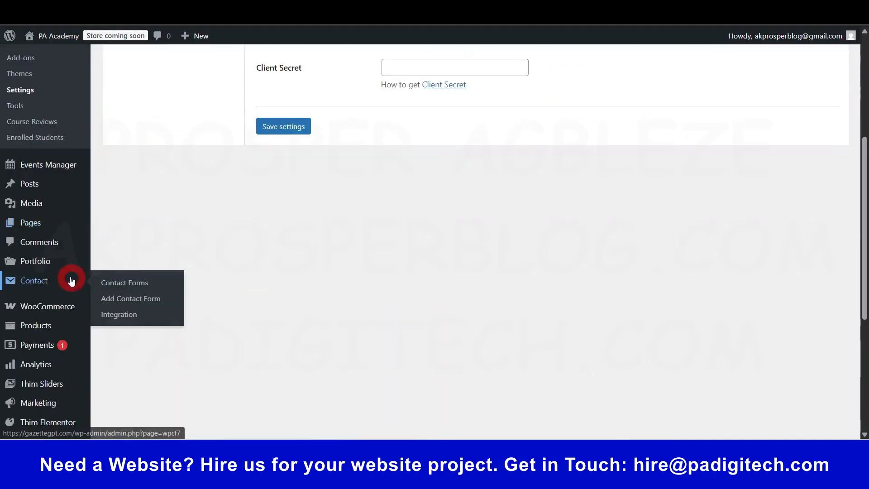
scroll(59, 307, "down", 3)
mouse_move(49, 193)
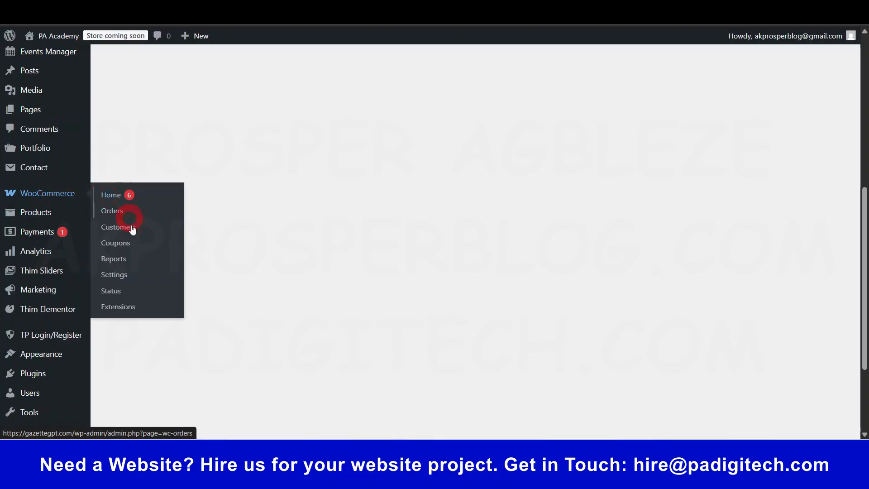
left_click(117, 278)
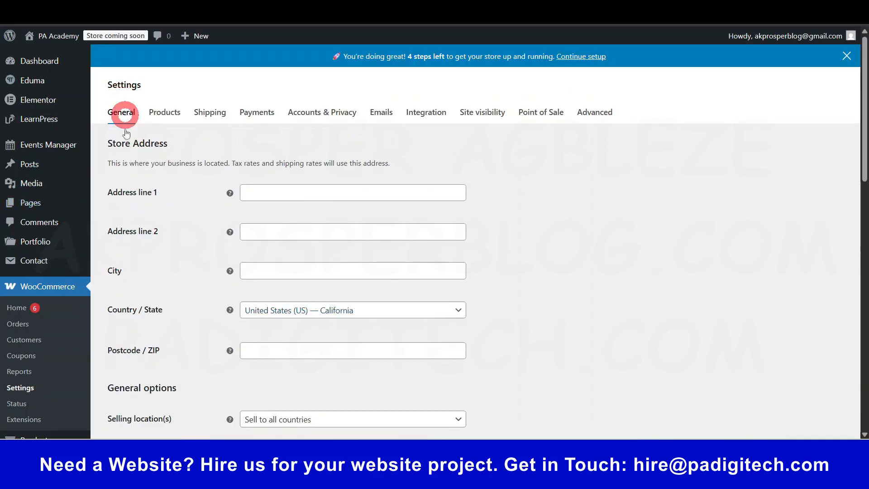
left_click(274, 193)
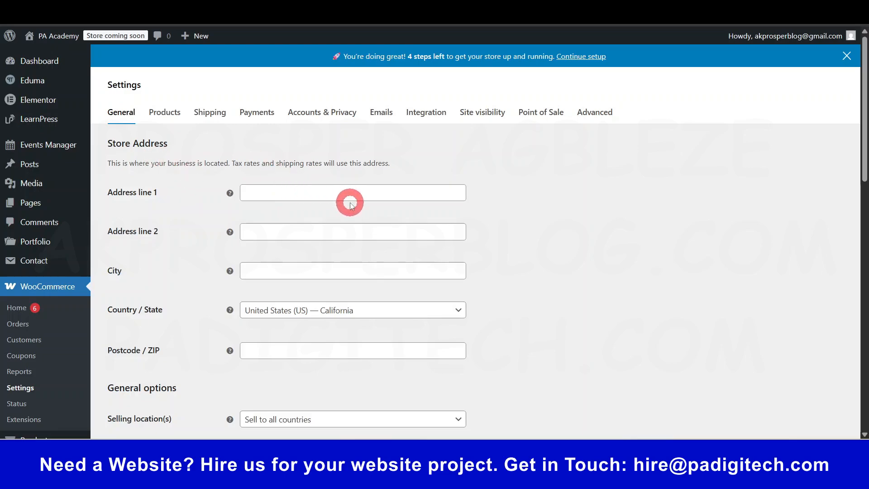
scroll(324, 294, "down", 10)
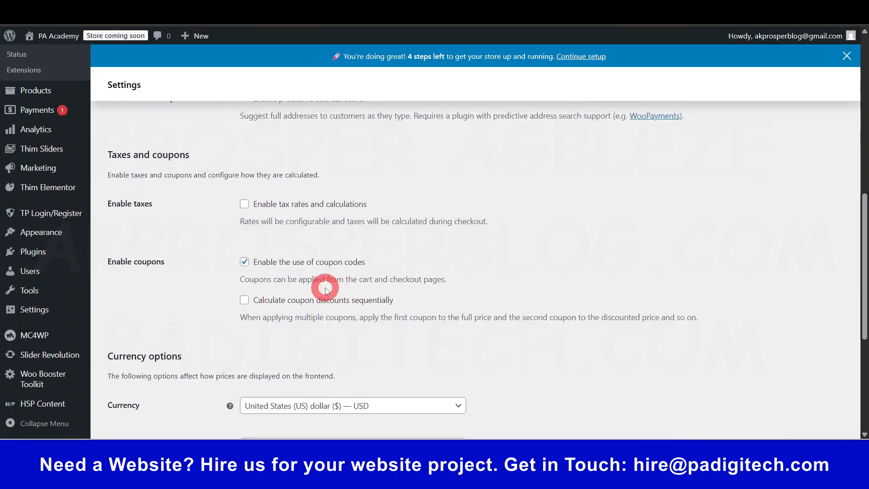
scroll(298, 251, "down", 4)
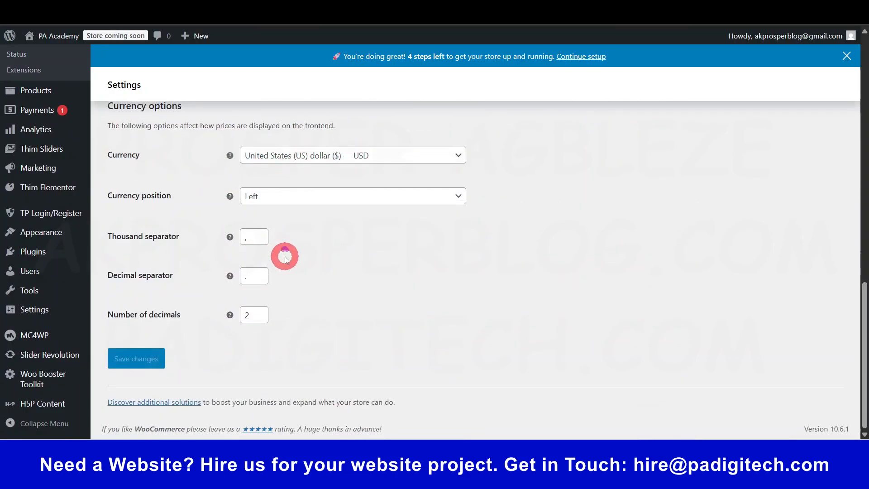
scroll(290, 256, "up", 15)
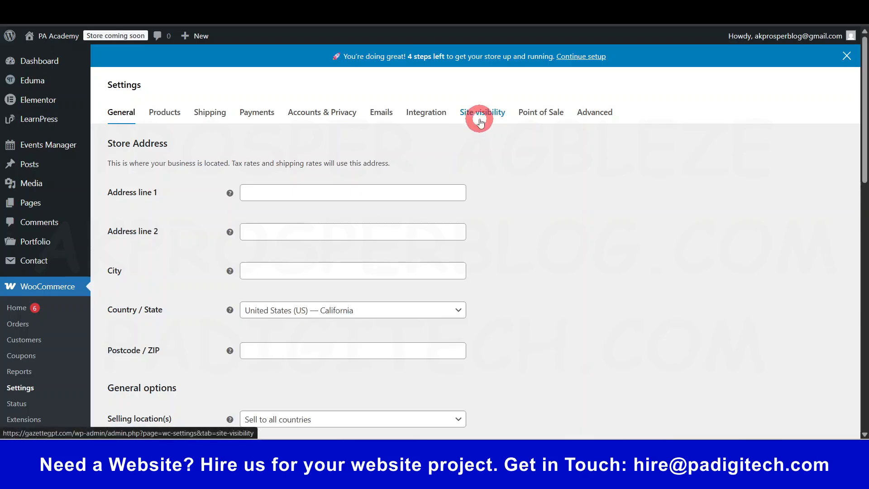
- Set the WooCommerce site visibility to Live and save the changes
left_click(480, 115)
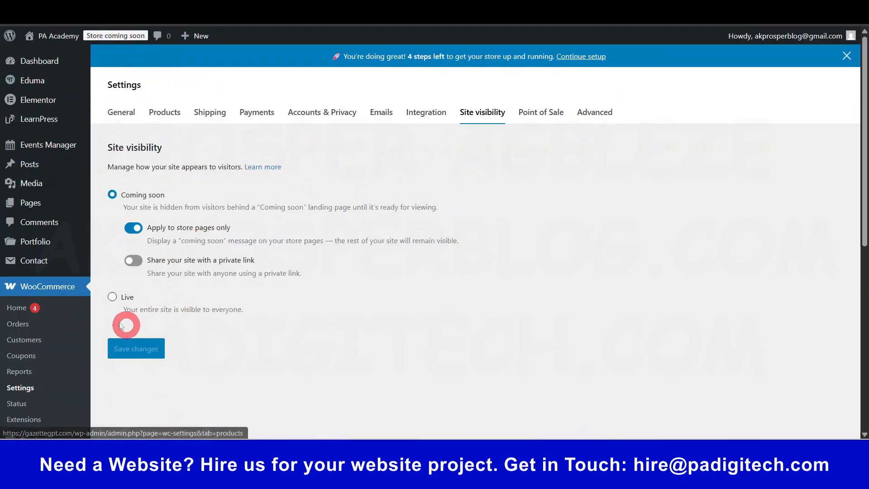
left_click(112, 296)
left_click(129, 286)
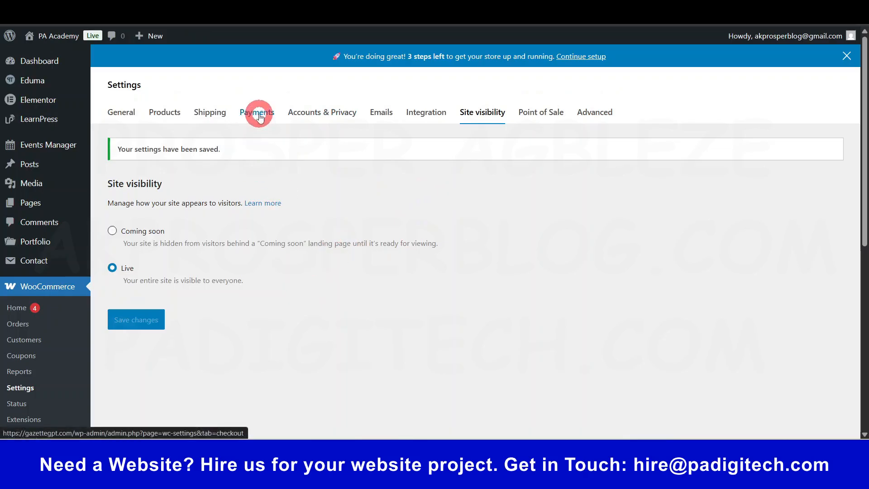
- Review the payment providers offered in the WooCommerce payment settings
left_click(258, 114)
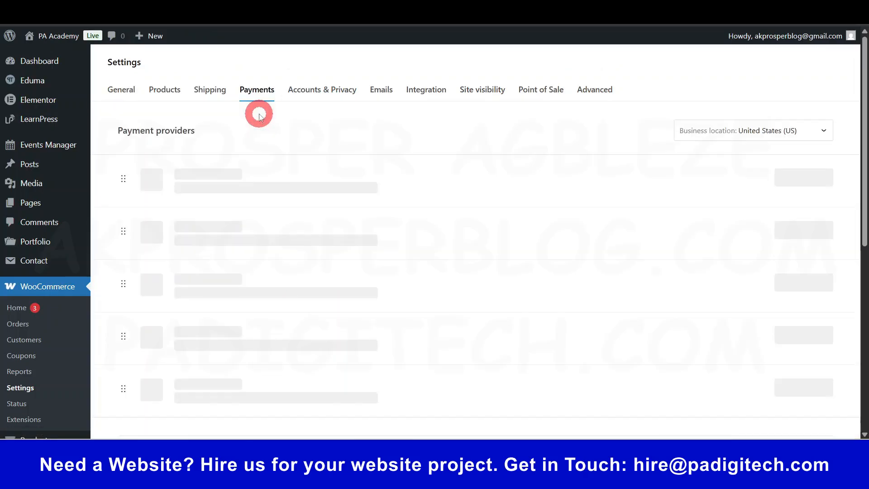
scroll(545, 275, "down", 6)
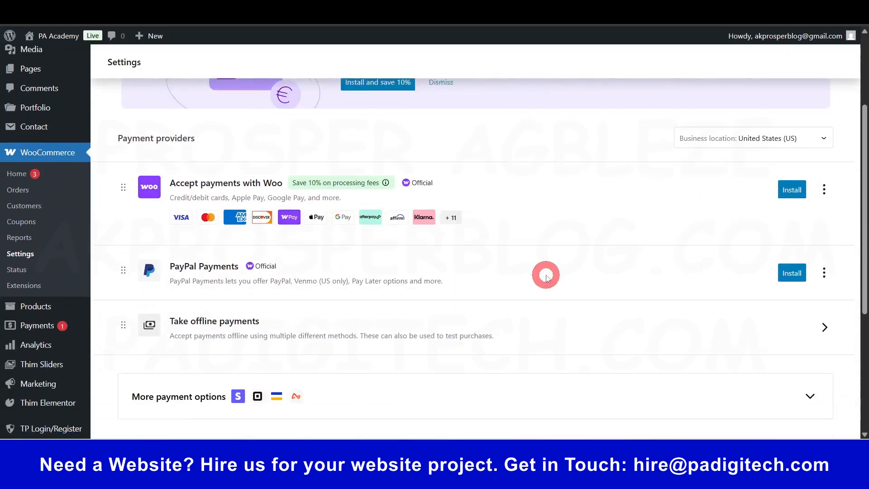
scroll(545, 277, "up", 6)
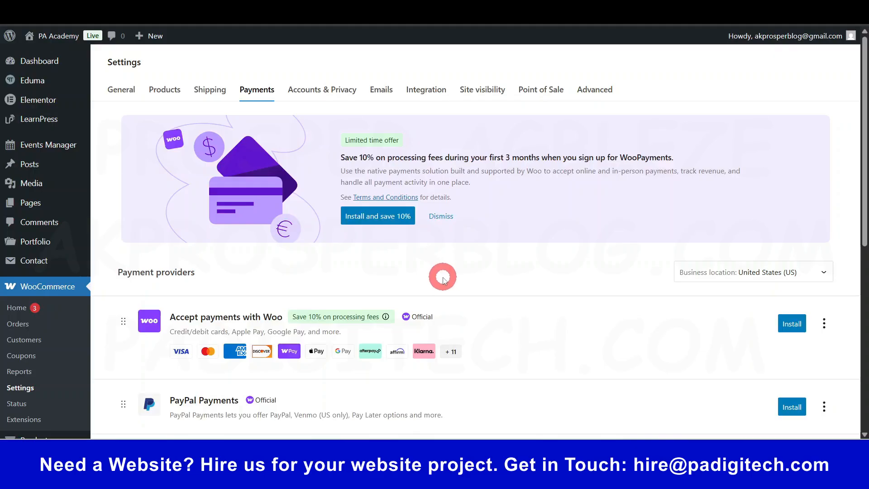
scroll(445, 288, "down", 1)
scroll(507, 280, "down", 1)
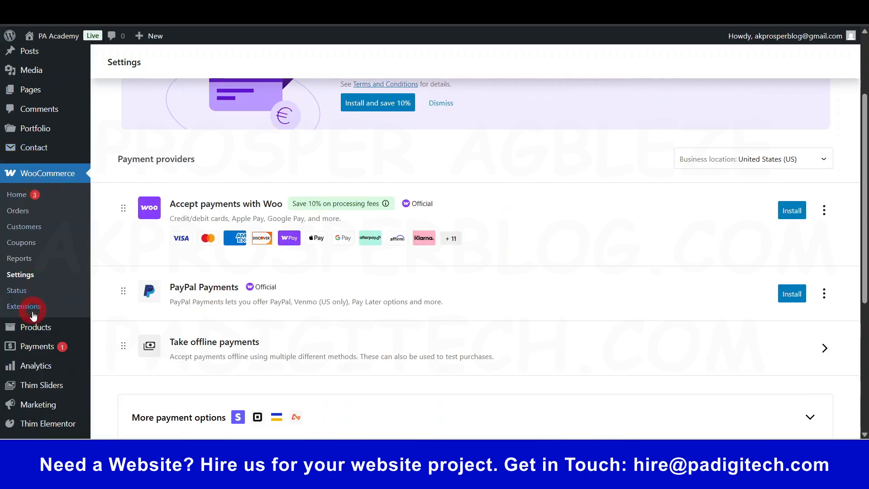
- Open the page for adding plugins in a new browser tab and switch to it
scroll(31, 346, "down", 2)
mouse_move(35, 377)
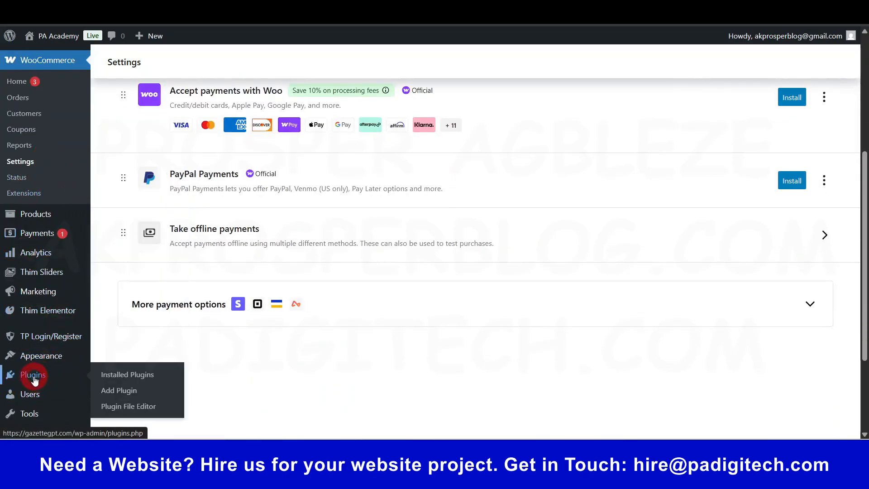
right_click(125, 393)
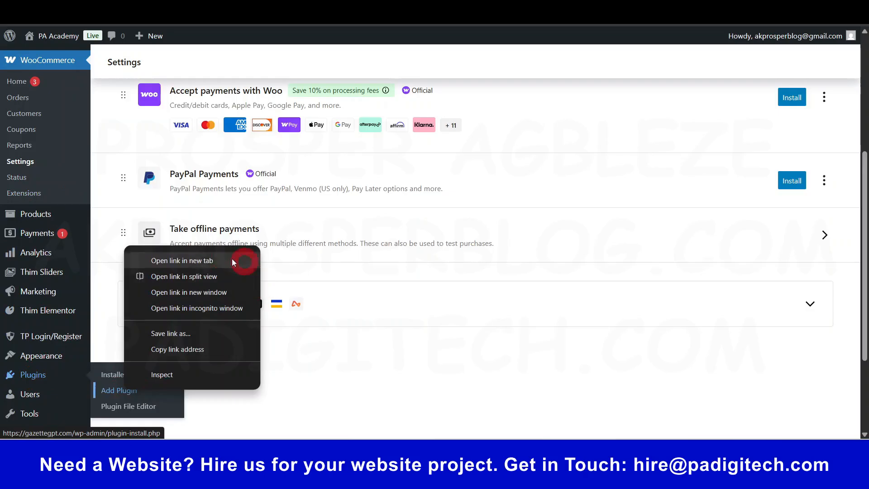
left_click(185, 261)
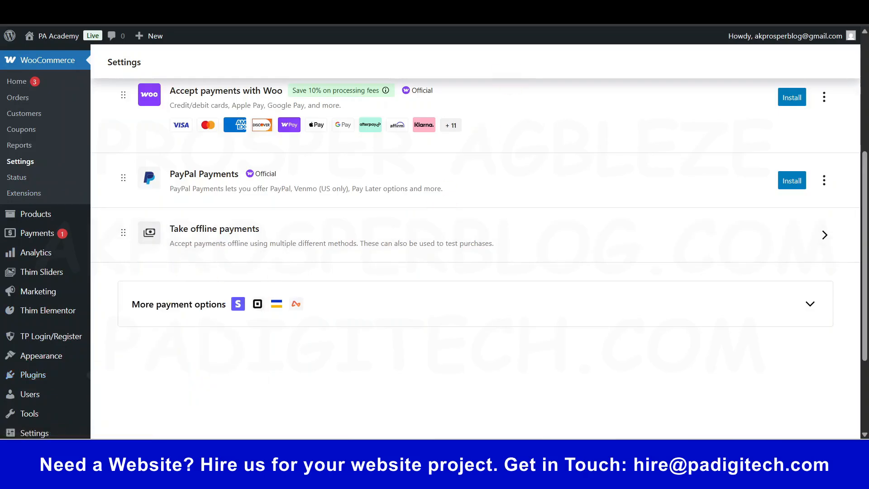
key("ctrl+Tab")
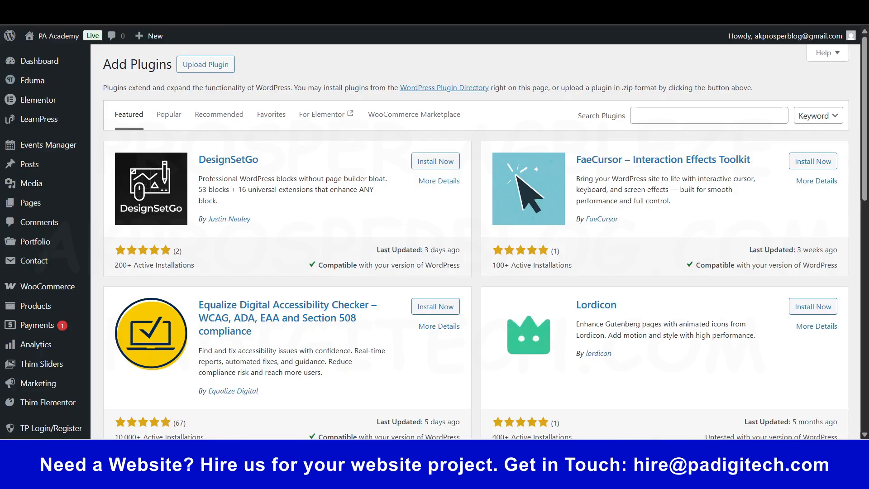
- Search the plugin directory for "stripe payment", then install and activate Payment Plugins for Stripe WooCommerce
left_click(747, 114)
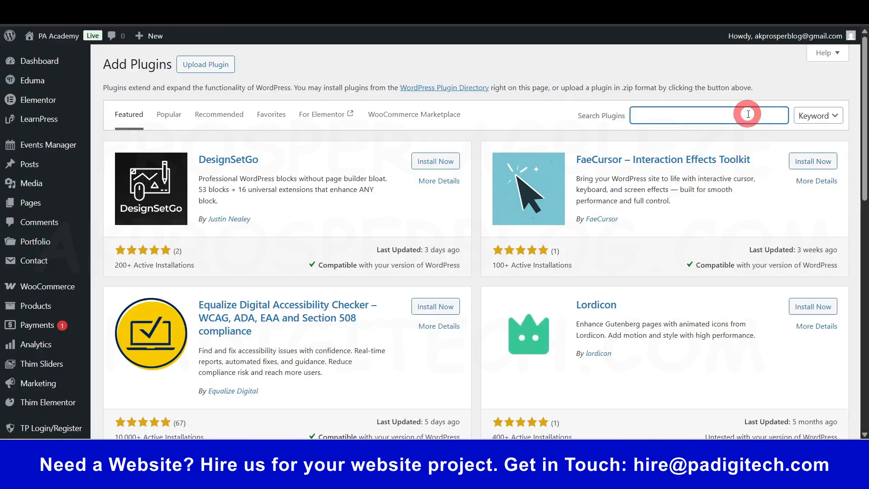
type("stripe payment")
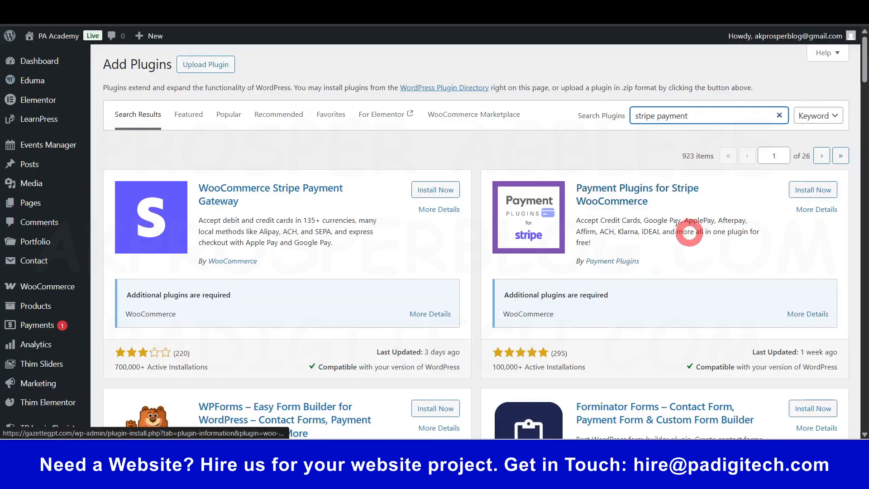
left_click(803, 191)
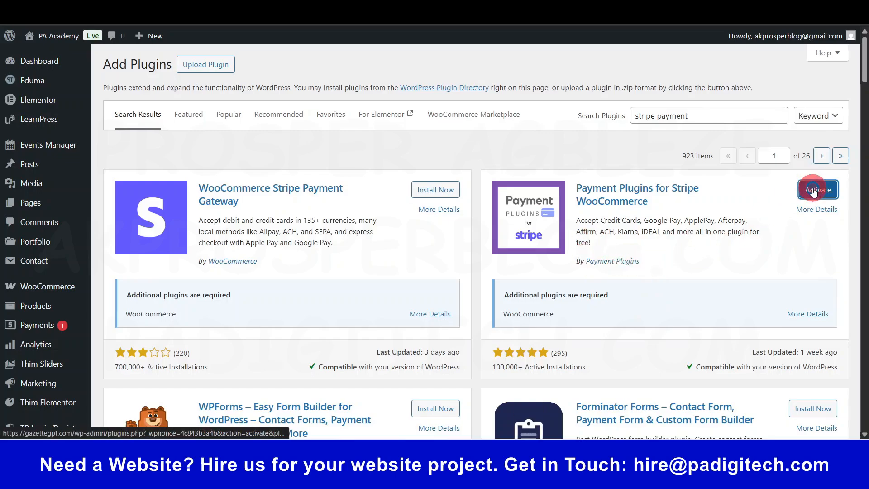
left_click(813, 190)
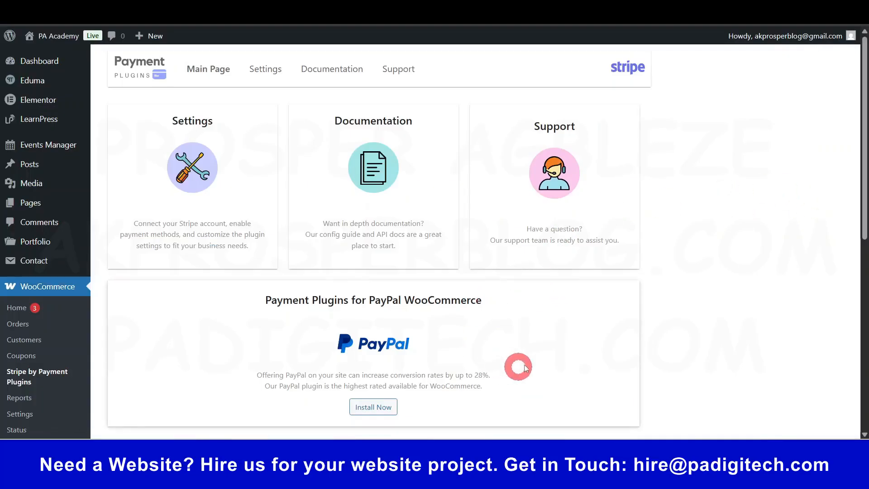
- Open the API settings of the Stripe by Payment Plugins extension
scroll(533, 311, "down", 3)
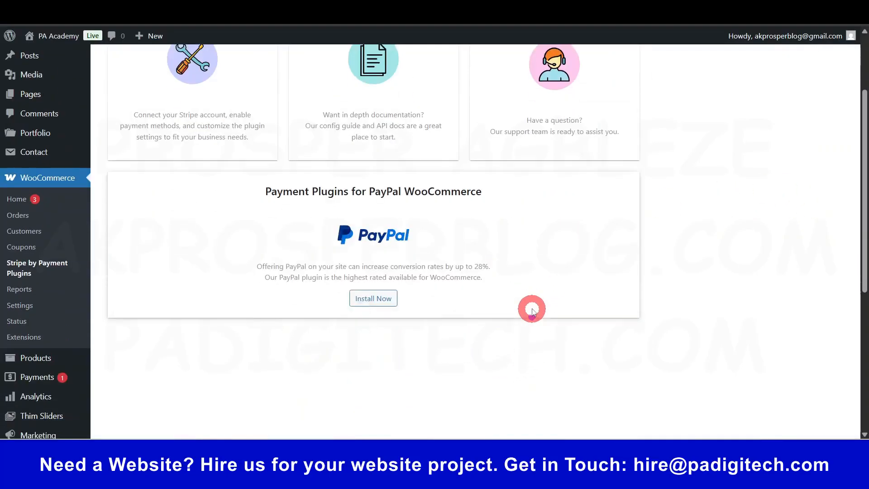
left_click(30, 269)
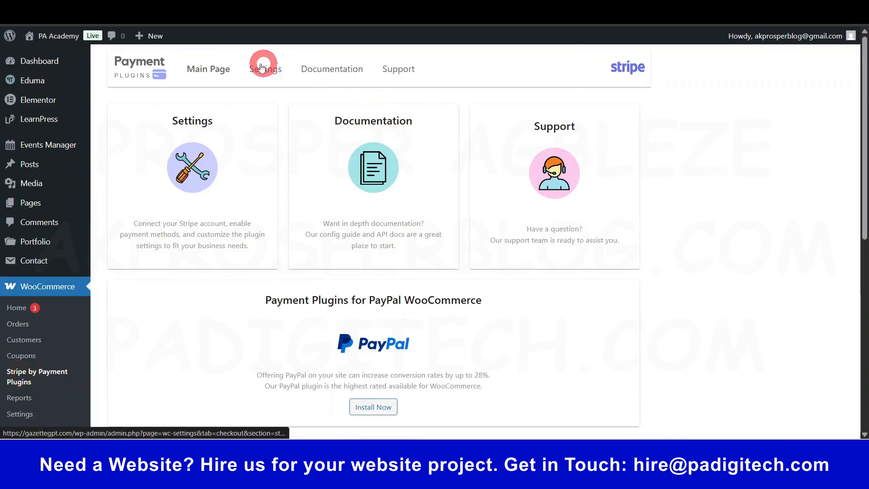
left_click(247, 79)
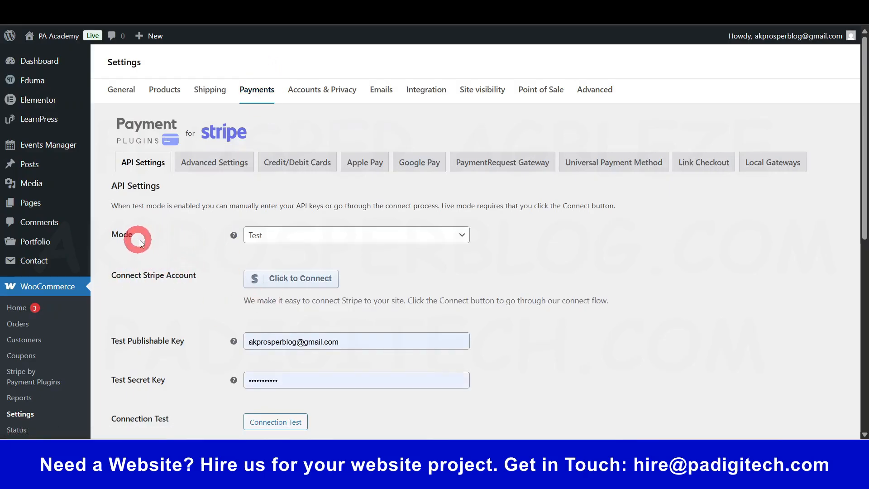
- Set the Stripe gateway's mode to Live and save the API settings
scroll(438, 258, "down", 1)
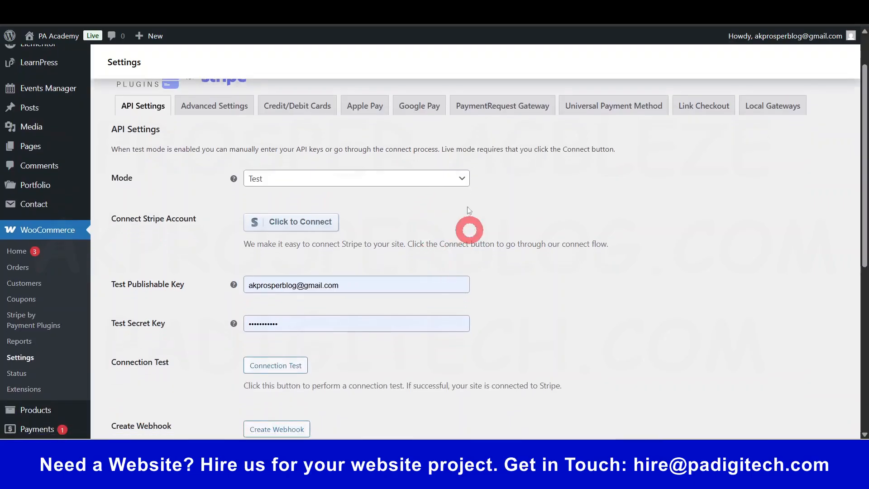
left_click(394, 179)
left_click(285, 218)
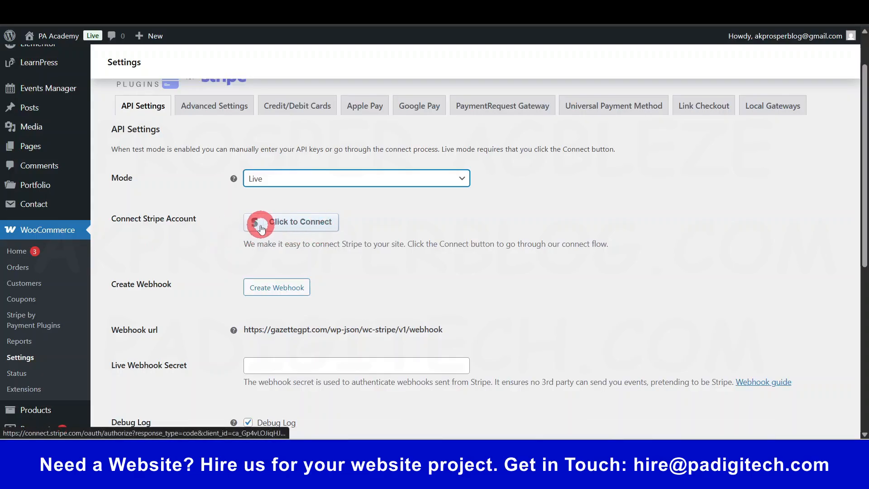
left_click(283, 224)
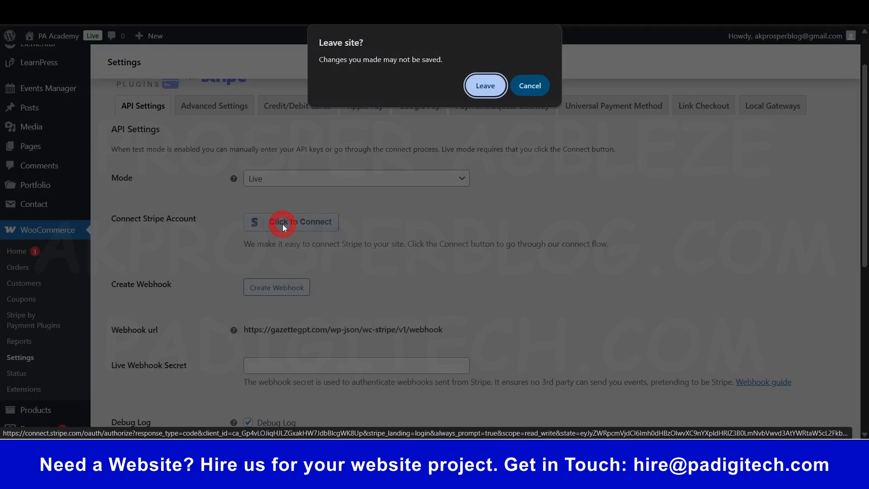
left_click(532, 86)
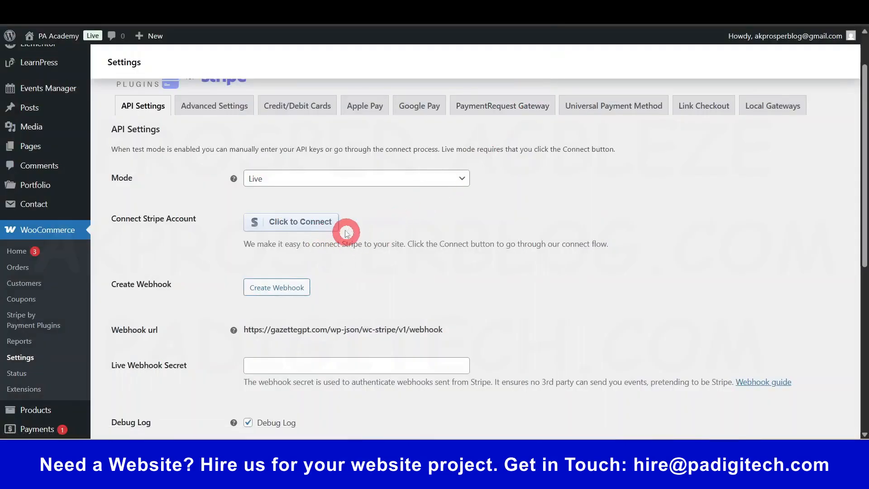
scroll(307, 251, "down", 3)
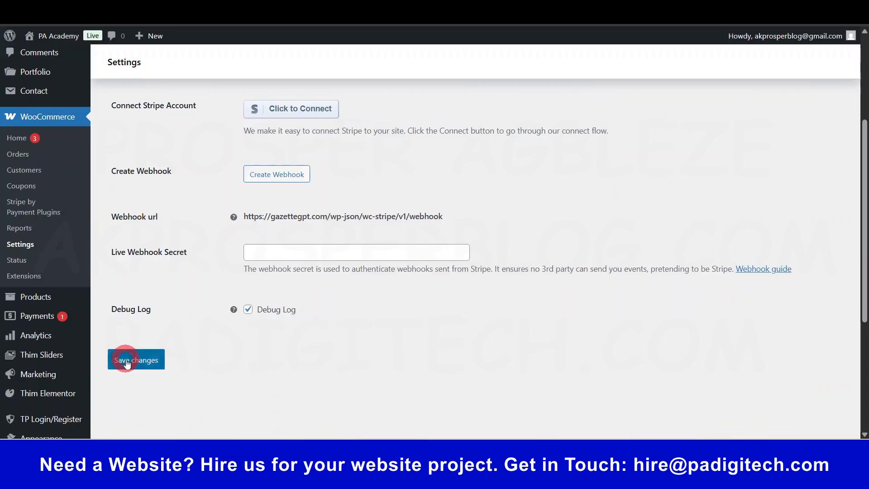
left_click(127, 360)
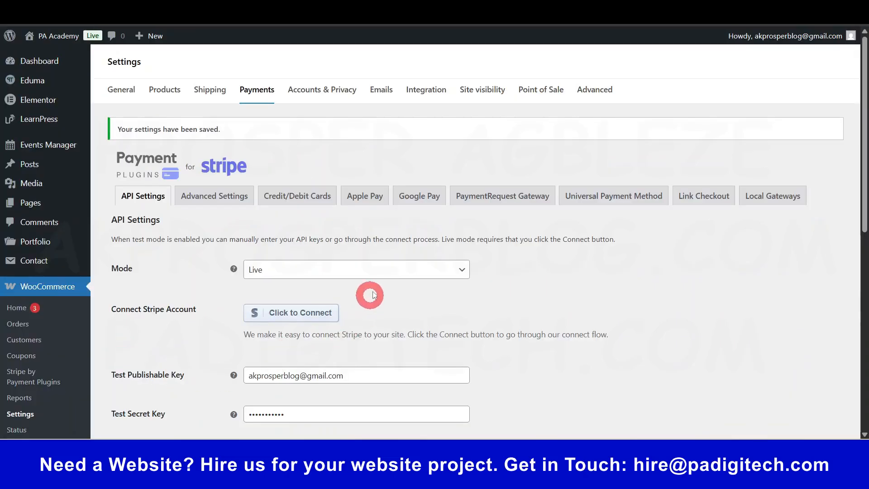
- Try to connect the Stripe account, stay on the settings page instead, and save the API settings again
left_click(299, 312)
left_click(527, 87)
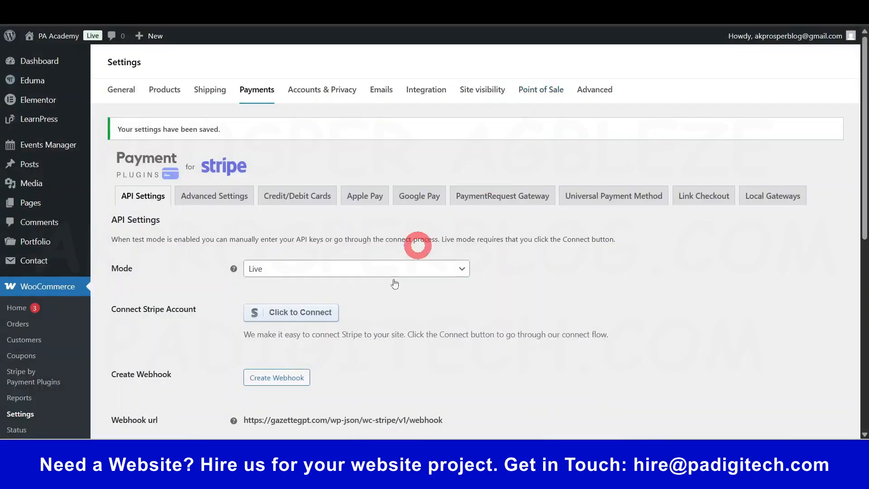
scroll(395, 284, "down", 5)
left_click(150, 277)
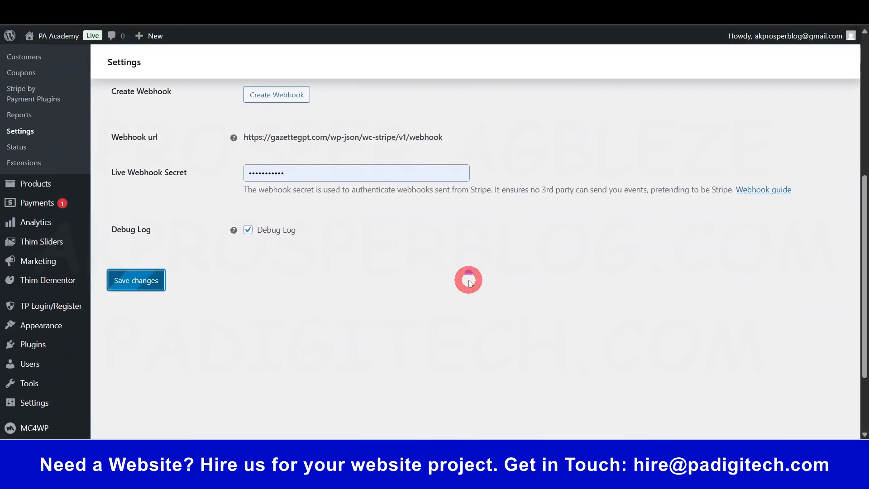
- Start the Stripe account connection and dismiss the licence reminder covering Stripe's onboarding page
left_click(295, 314)
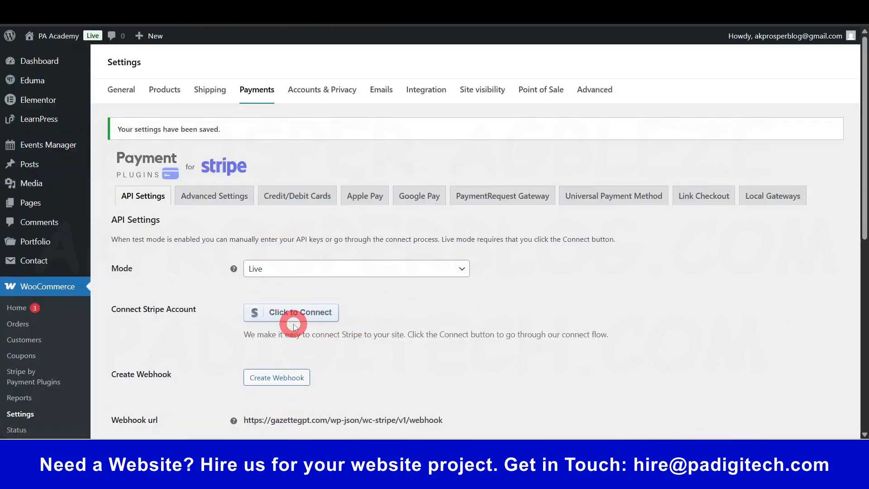
left_click(295, 321)
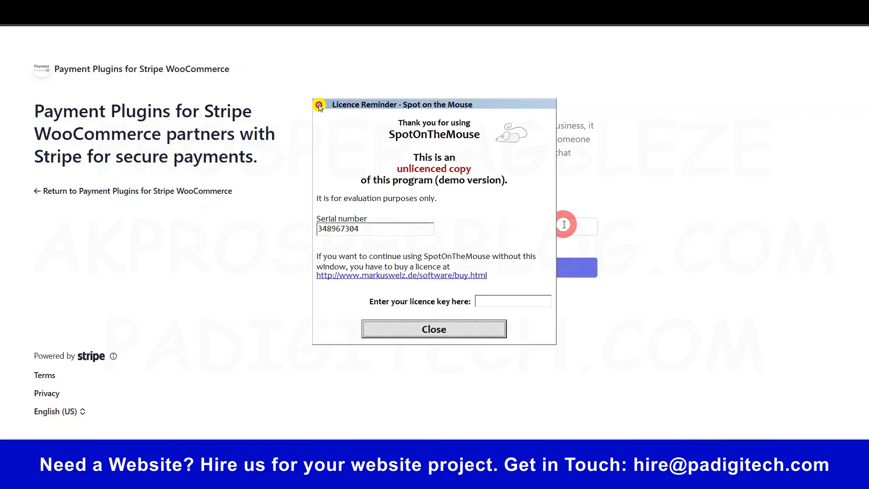
left_click(472, 336)
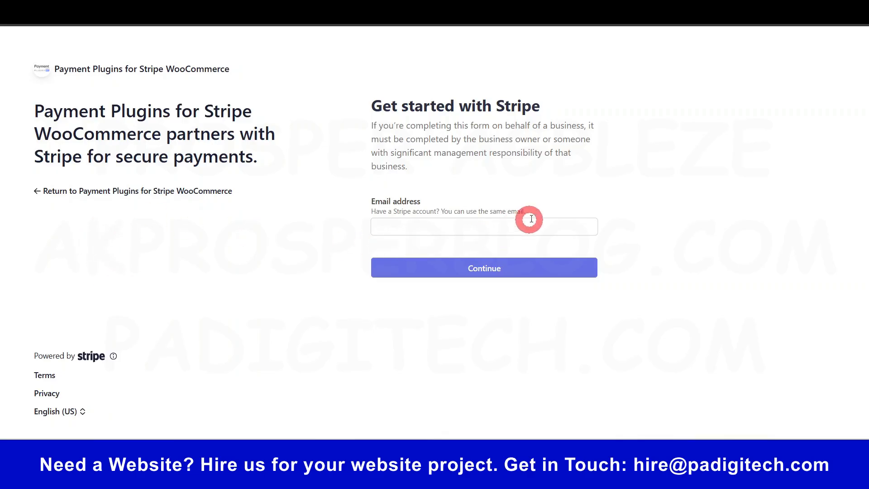
- Leave Stripe's onboarding page for the plugin's API settings and look over the mode, connection and webhook options
left_click(61, 198)
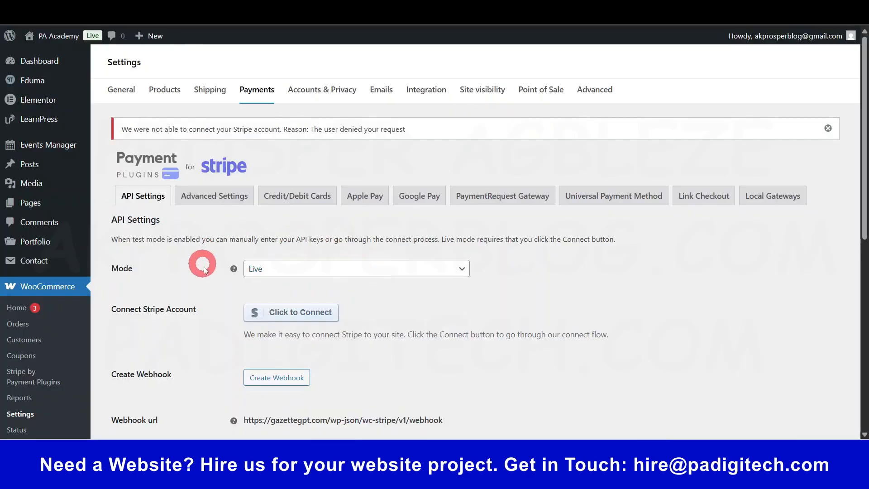
scroll(253, 235, "down", 3)
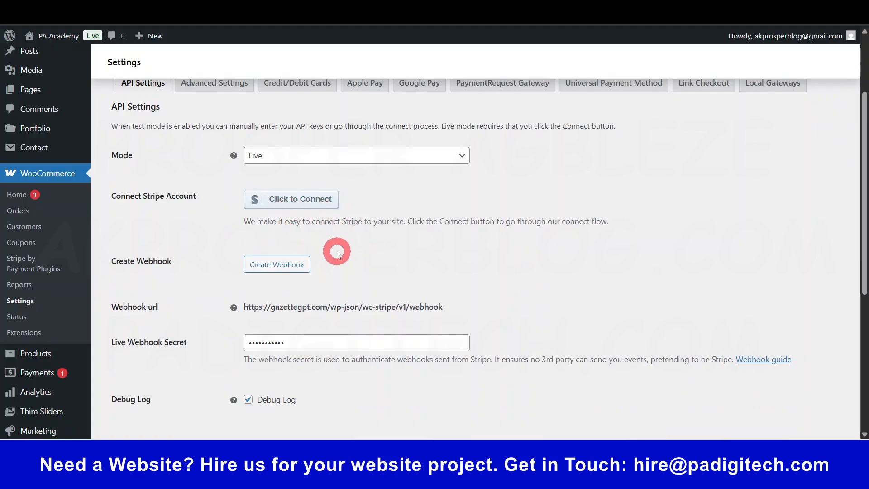
scroll(337, 252, "down", 4)
scroll(337, 252, "up", 6)
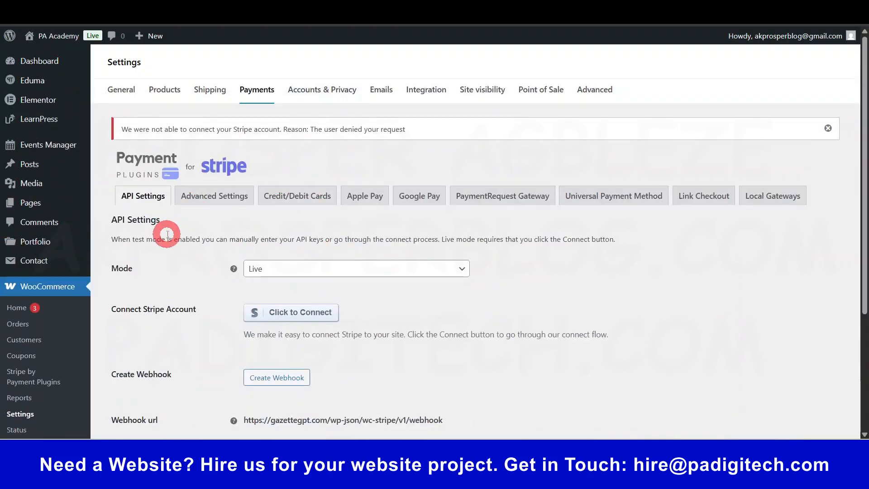
- Open the Stripe plugin's advanced settings and look over the locale, installments, statement descriptor and fee options
left_click(228, 205)
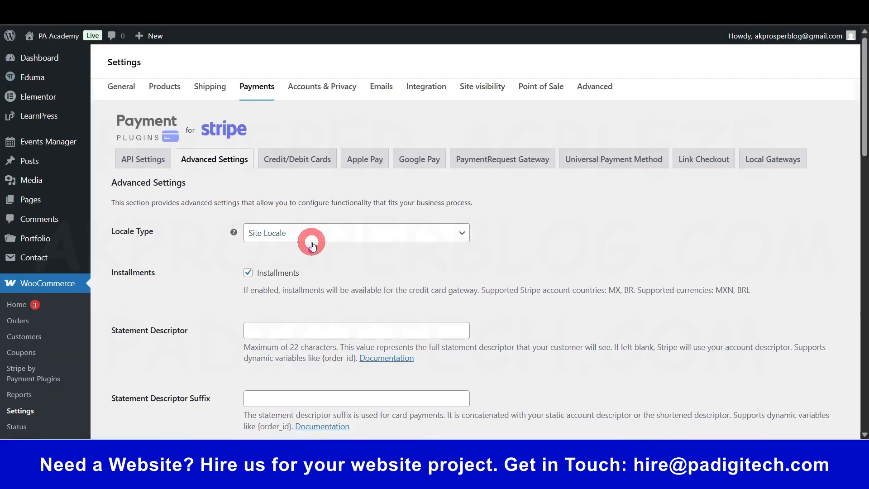
scroll(313, 244, "down", 2)
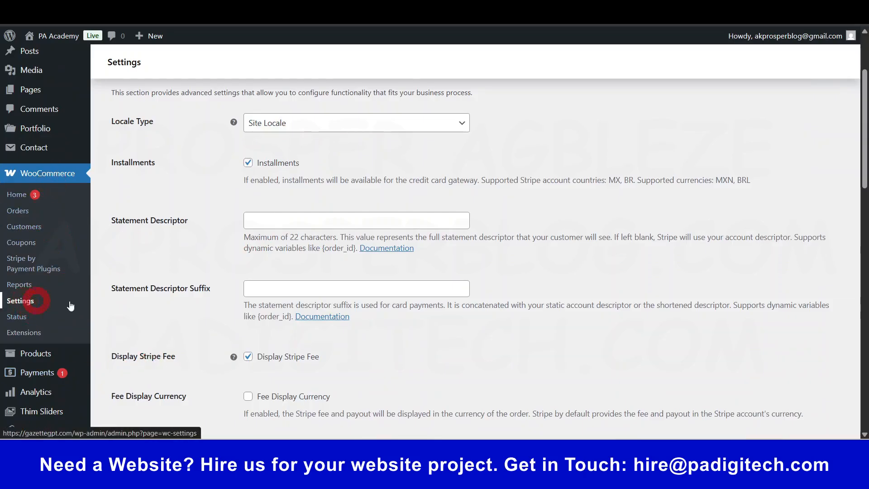
scroll(45, 307, "up", 3)
scroll(19, 310, "down", 3)
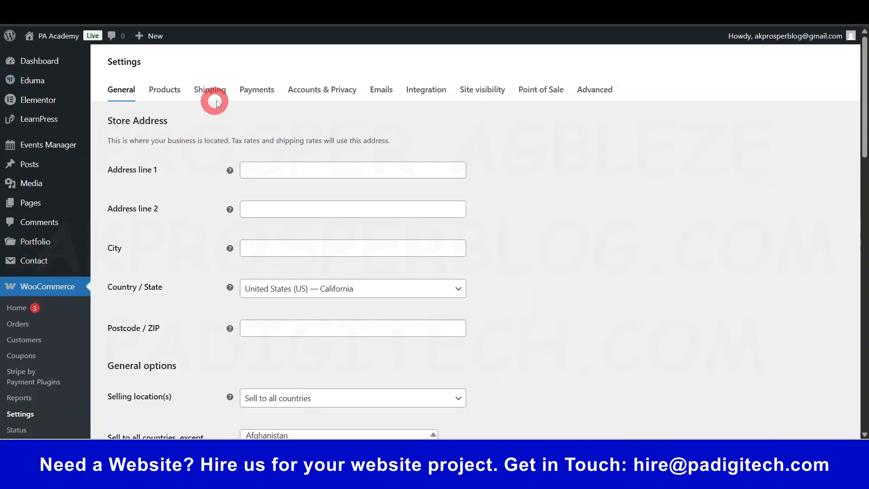
- Open the WooCommerce payment providers list and examine the Stripe payment methods offered by Payment Plugins
left_click(248, 92)
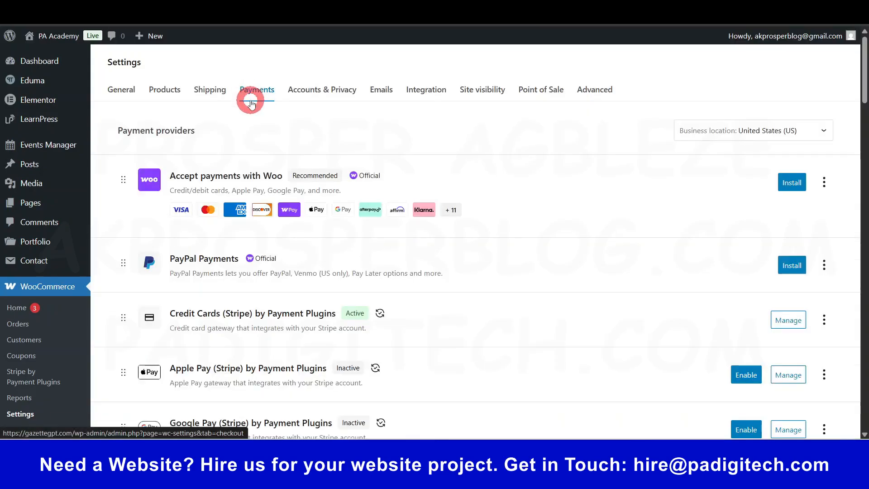
scroll(697, 302, "down", 3)
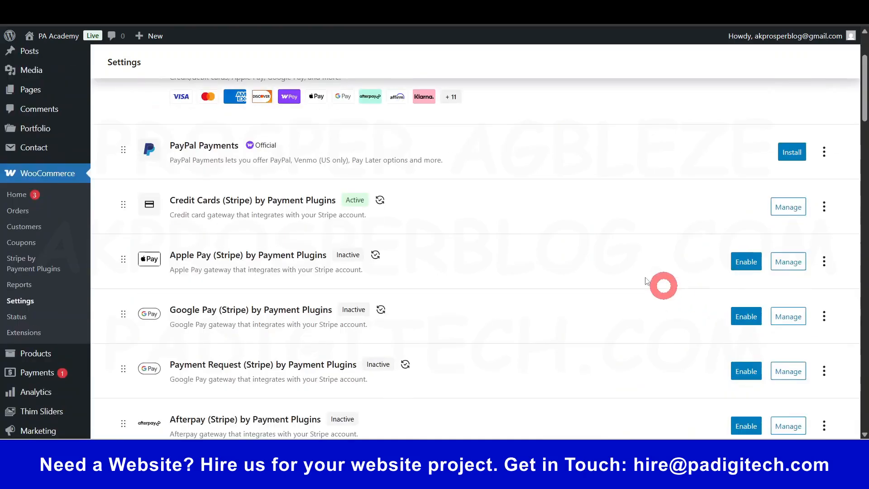
scroll(453, 220, "down", 1)
scroll(452, 221, "down", 2)
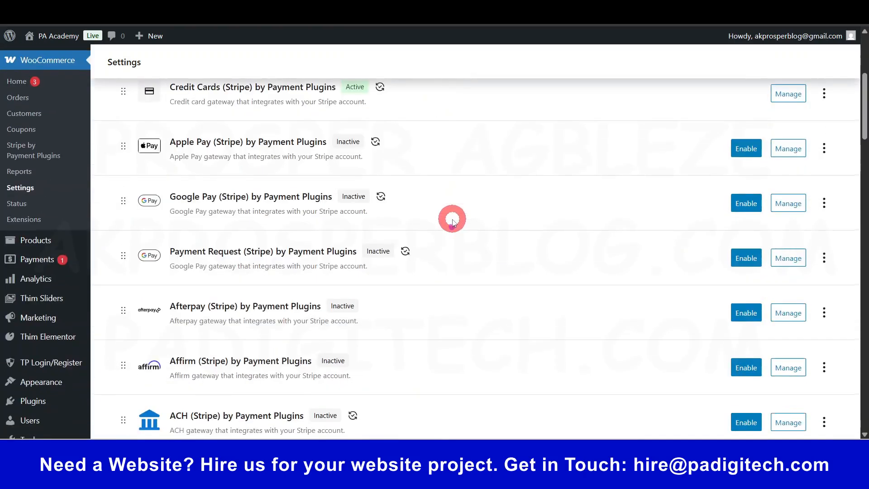
scroll(355, 200, "up", 3)
scroll(357, 204, "up", 2)
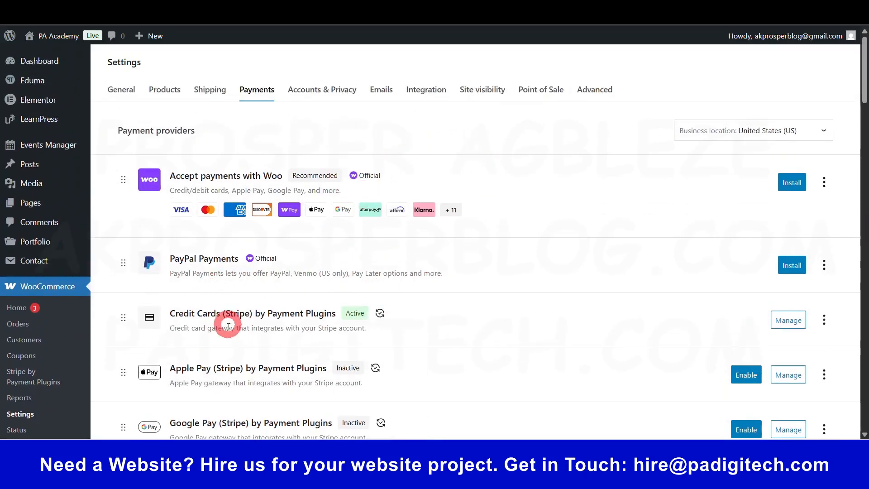
left_click_drag(164, 322, 290, 312)
left_click(508, 324)
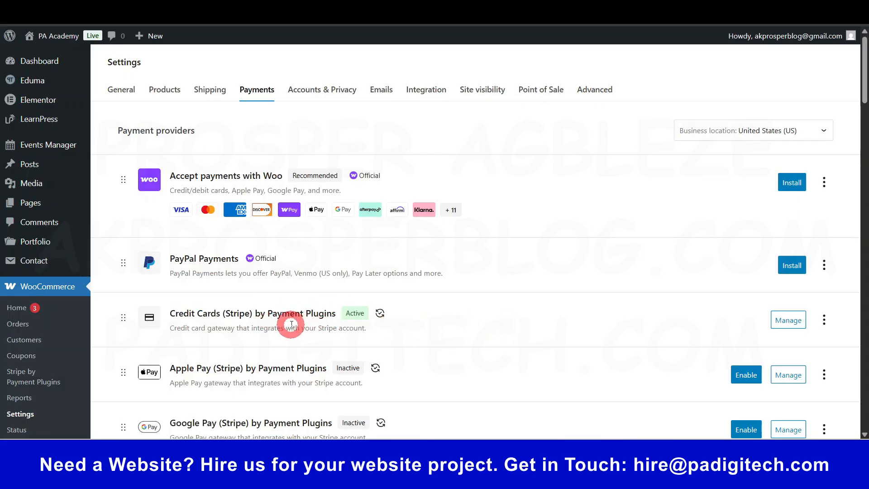
scroll(317, 324, "down", 1)
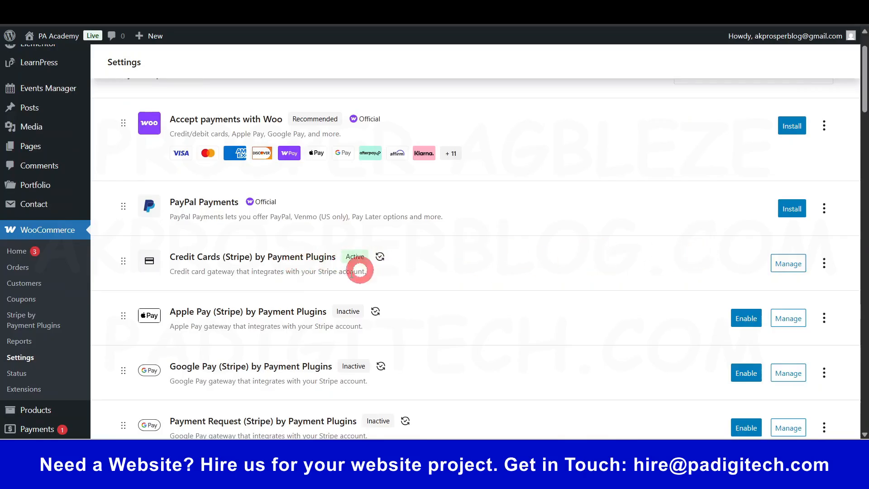
scroll(267, 281, "up", 1)
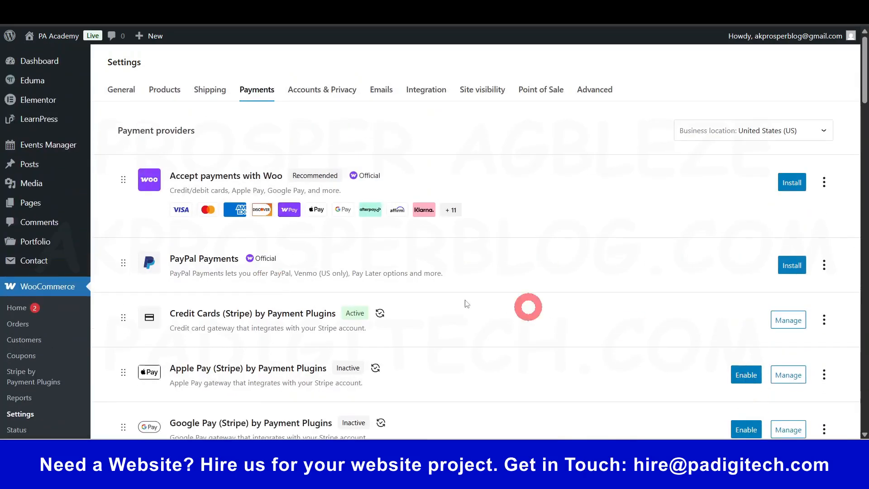
scroll(407, 374, "down", 2)
scroll(428, 273, "down", 3)
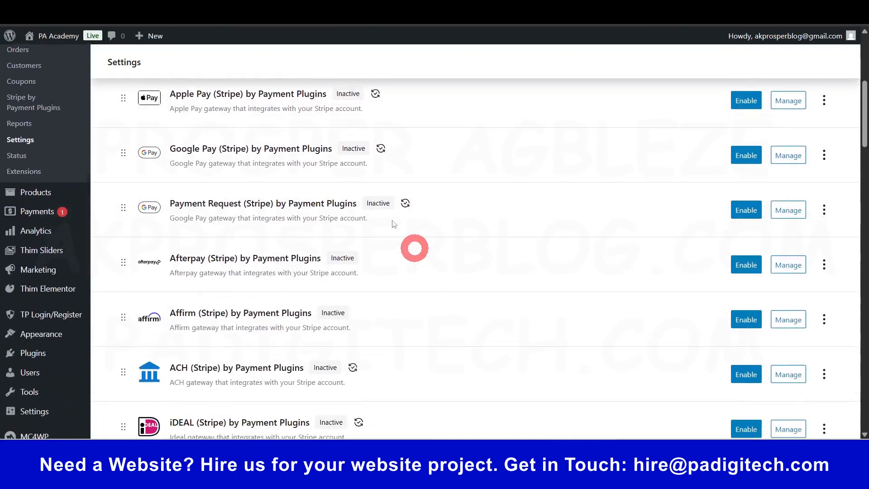
scroll(364, 319, "up", 5)
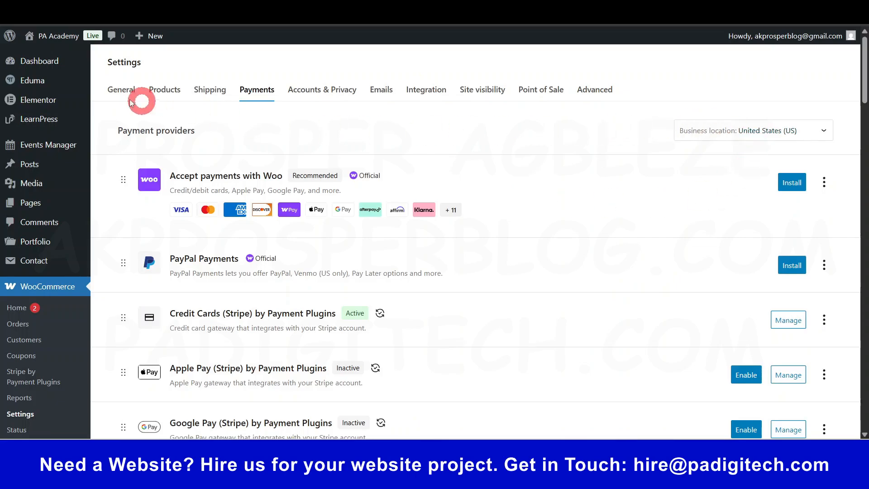
- Go to the WordPress dashboard, open the logged-in administrator's profile and look over its options
left_click(39, 62)
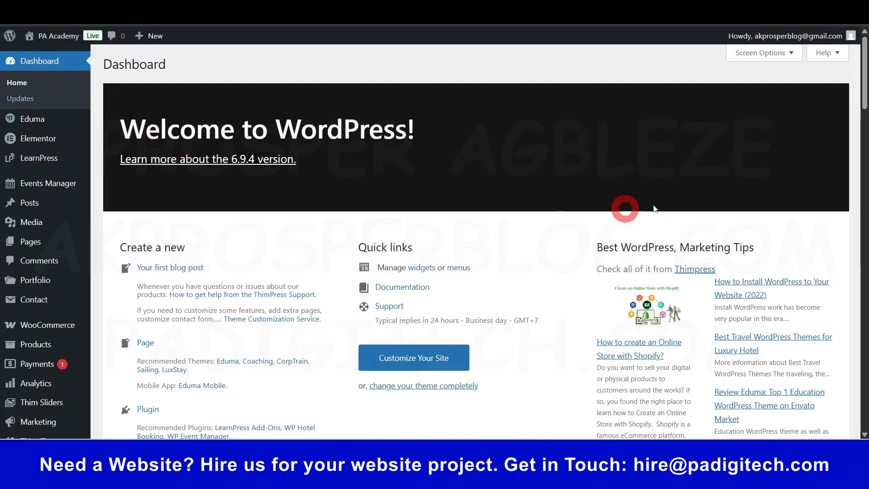
mouse_move(799, 39)
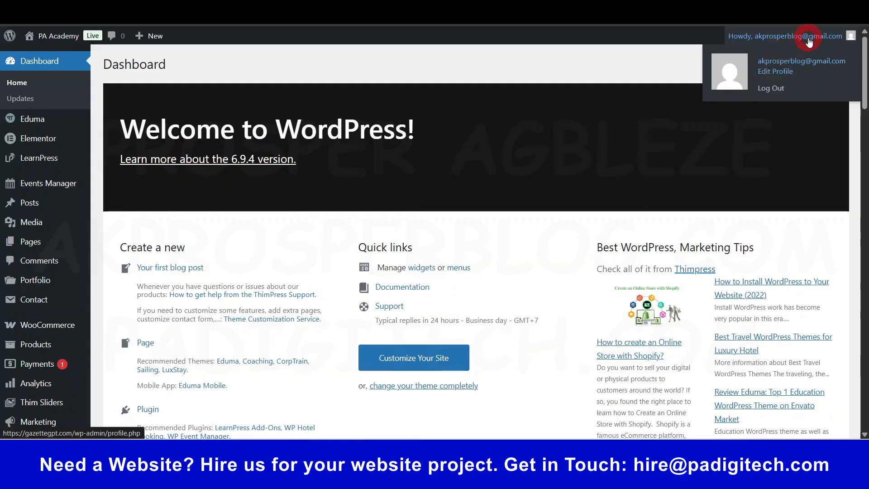
left_click(784, 49)
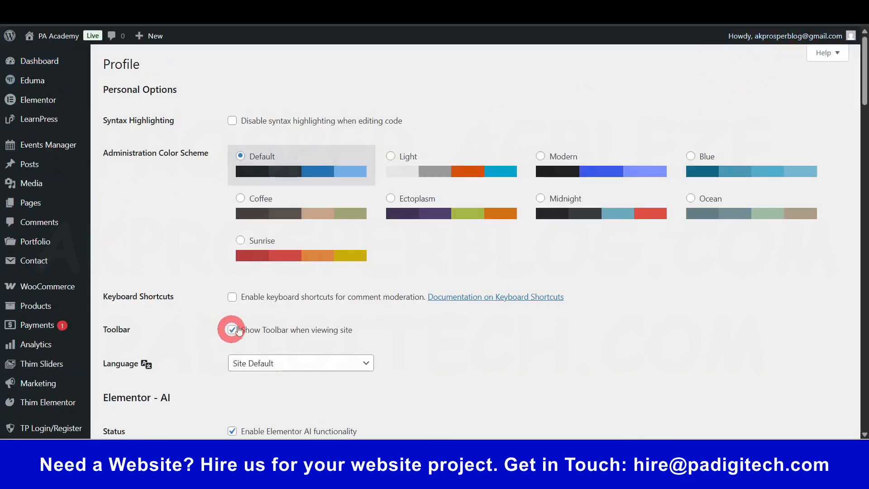
scroll(35, 241, "down", 7)
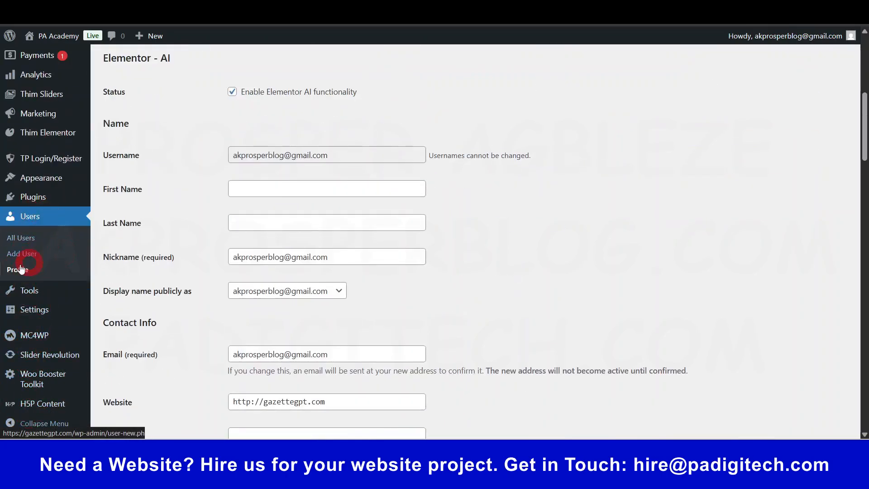
scroll(539, 315, "up", 7)
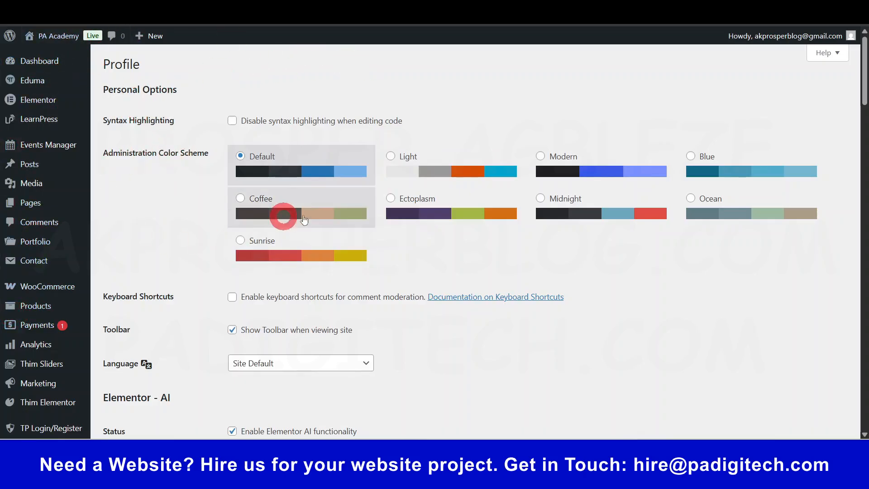
- Try the Ectoplasm and Midnight administration color schemes and switch back to Default
left_click(417, 214)
left_click(578, 207)
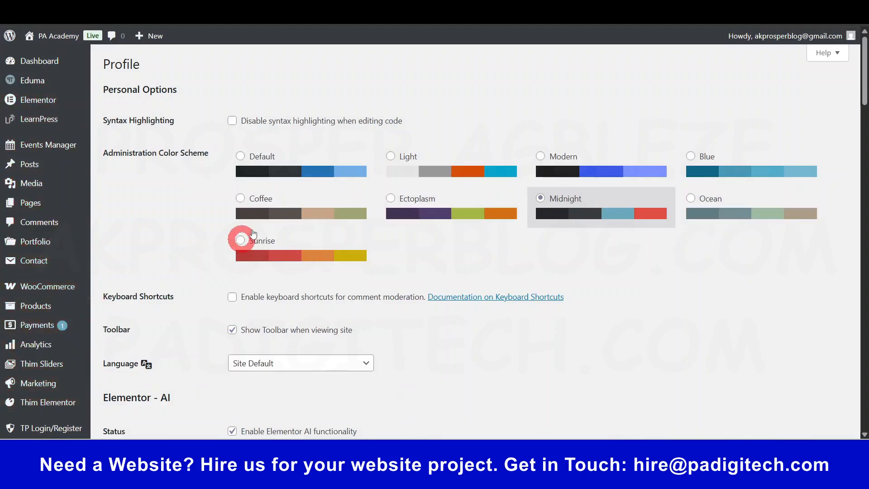
left_click(278, 164)
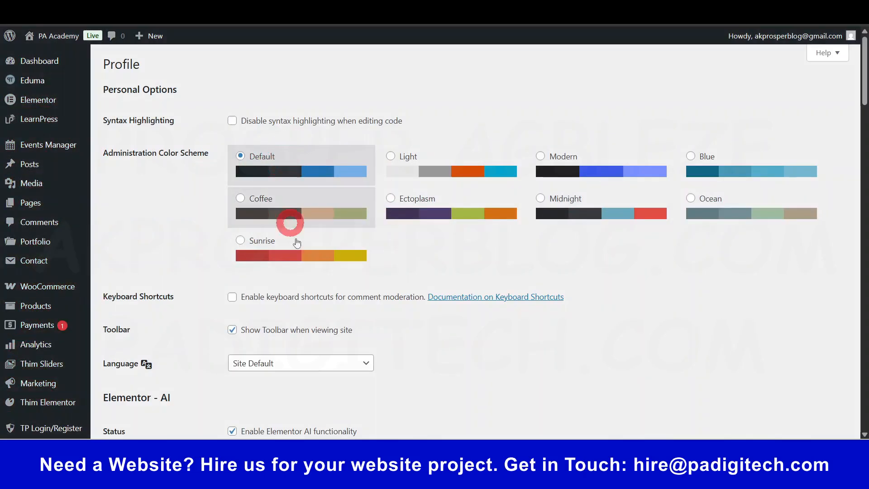
- Set the profile's first name to PA Academy and choose PA Academy as the publicly displayed name
scroll(301, 275, "down", 4)
scroll(304, 277, "down", 4)
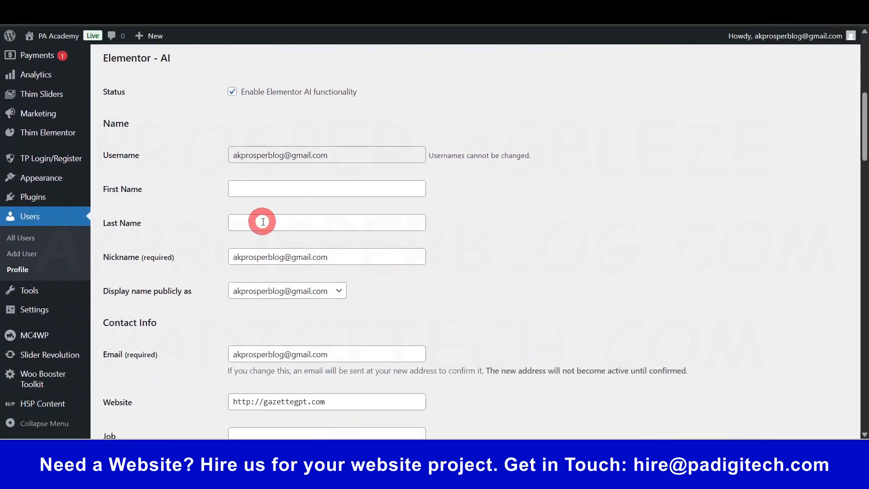
left_click(296, 187)
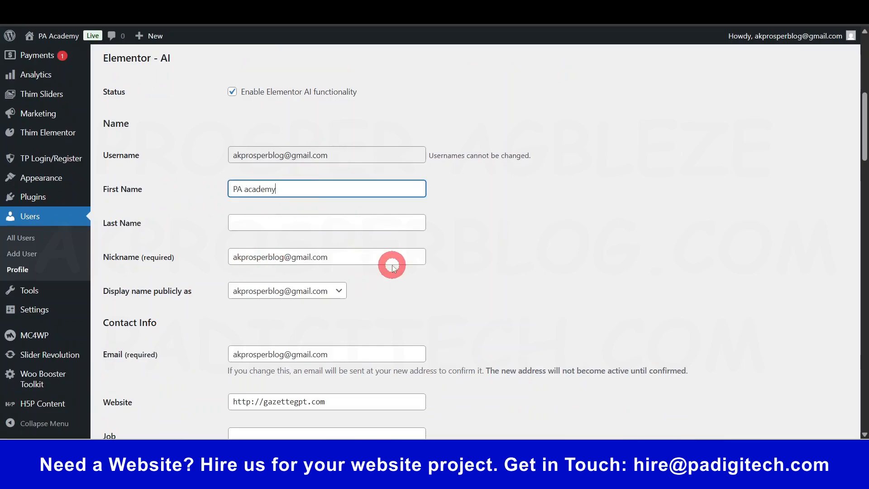
key("BackSpace")
type("A")
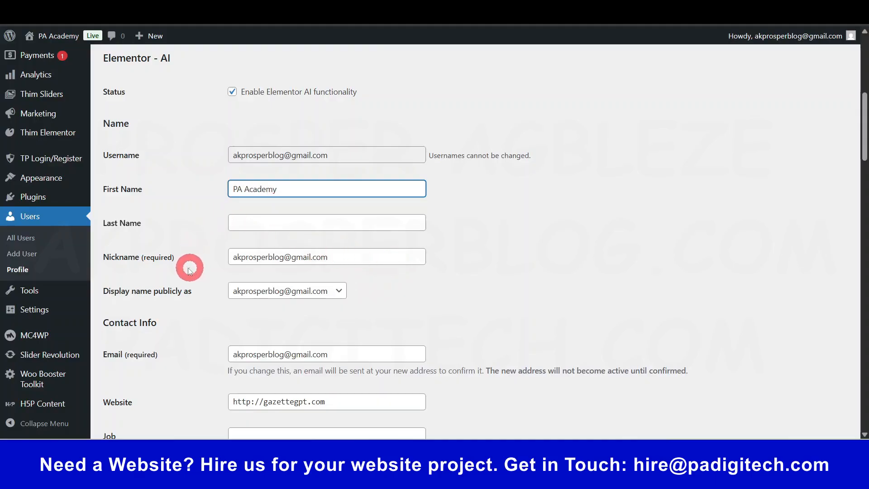
left_click(277, 295)
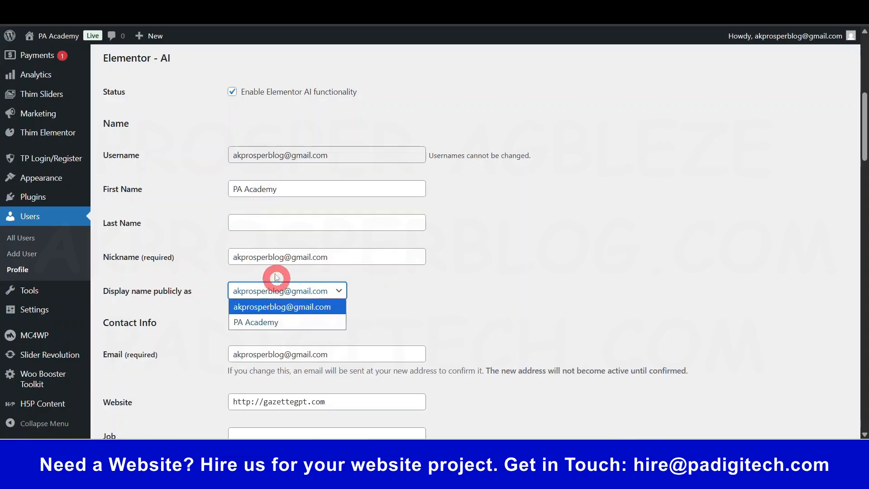
left_click(272, 322)
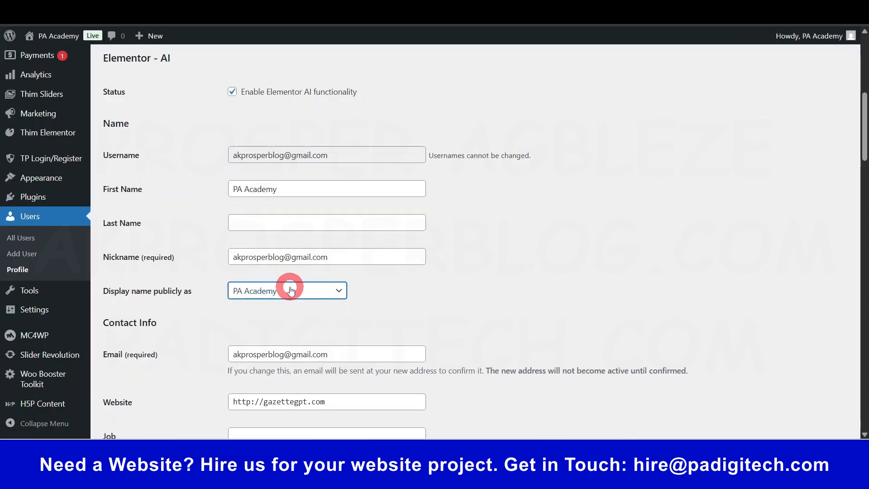
- Leave the remaining profile fields as they are and save the administrator's profile
mouse_move(830, 39)
scroll(431, 281, "down", 5)
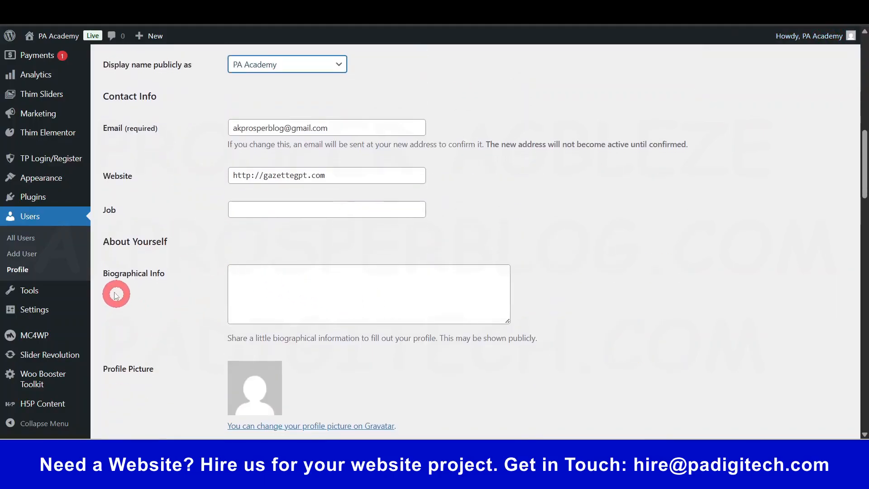
scroll(337, 302, "down", 5)
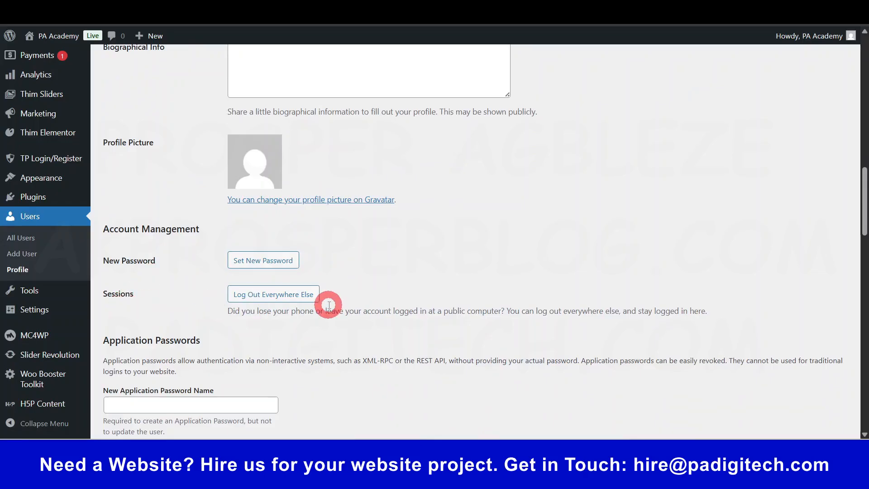
scroll(329, 304, "down", 9)
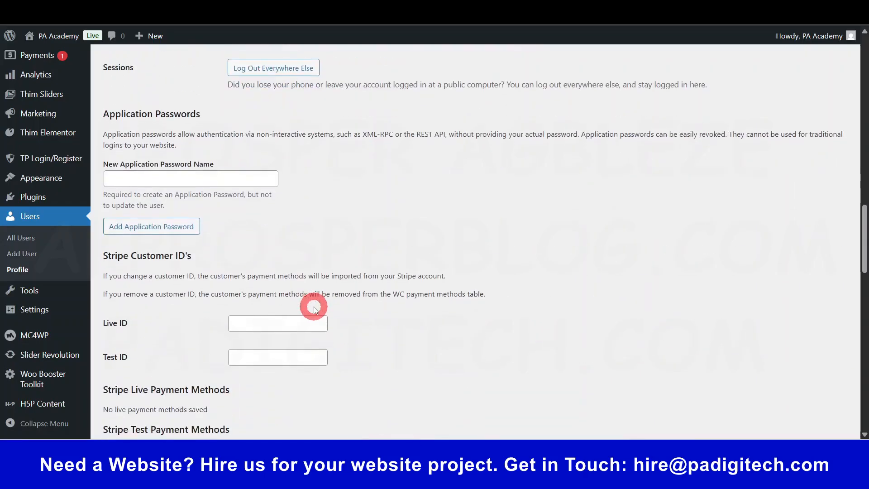
scroll(329, 329, "down", 5)
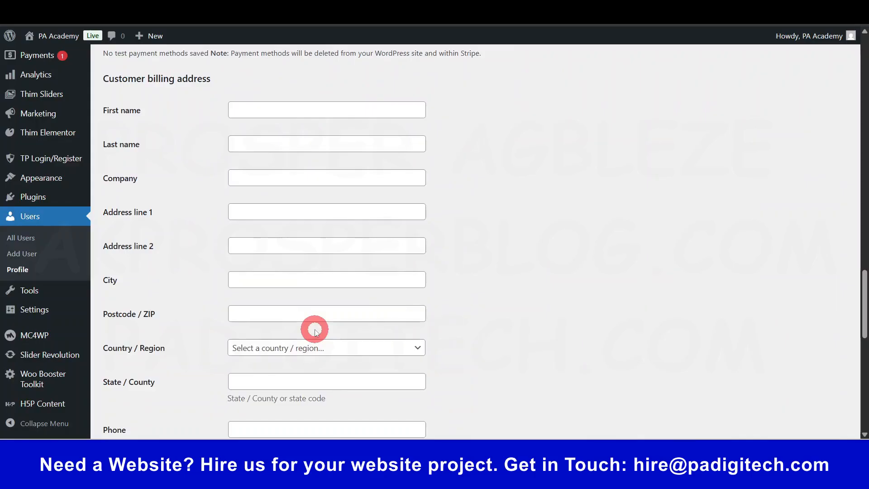
scroll(314, 329, "down", 12)
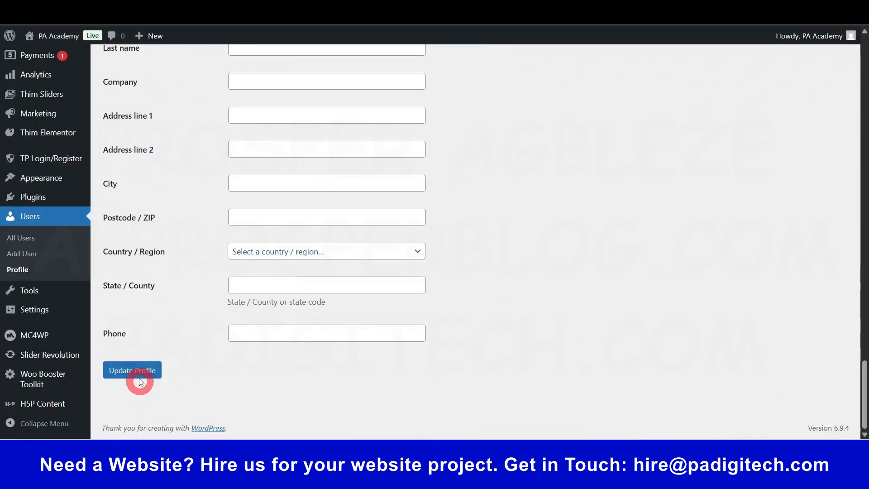
left_click(139, 374)
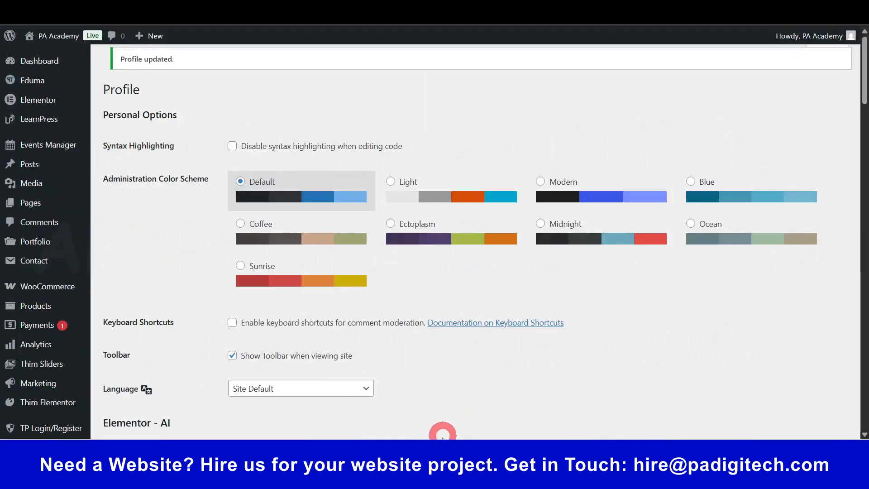
- Switch to the other browser showing the logged-out Eduma front page and reload it
left_click(373, 475)
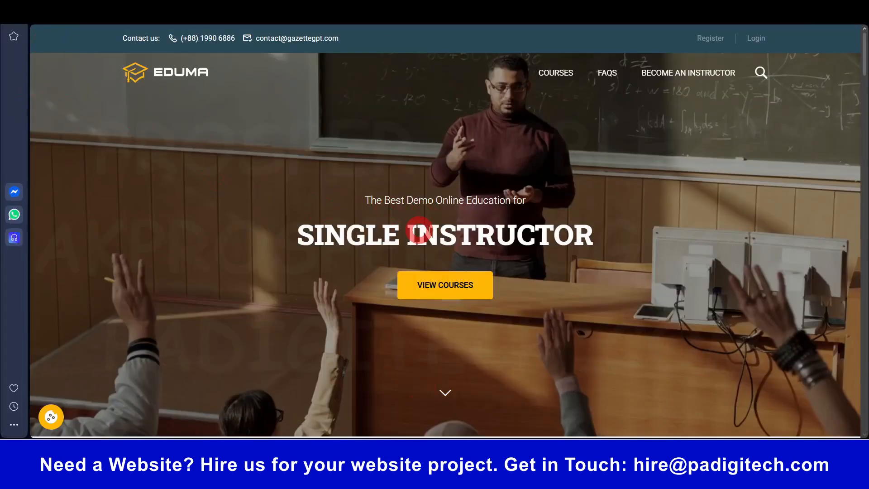
key("F5")
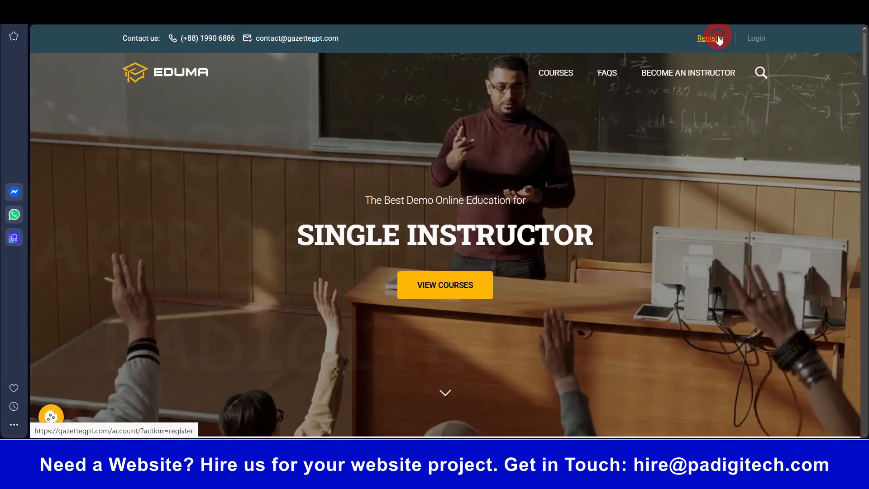
- Register a new student account with a username, an e-mail address and the account password entered in both password fields, and submit the sign-up
left_click(718, 38)
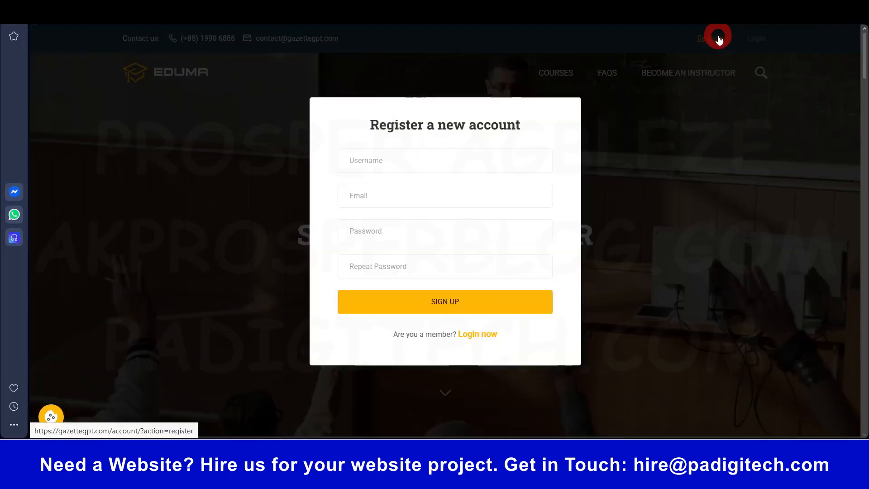
left_click(400, 160)
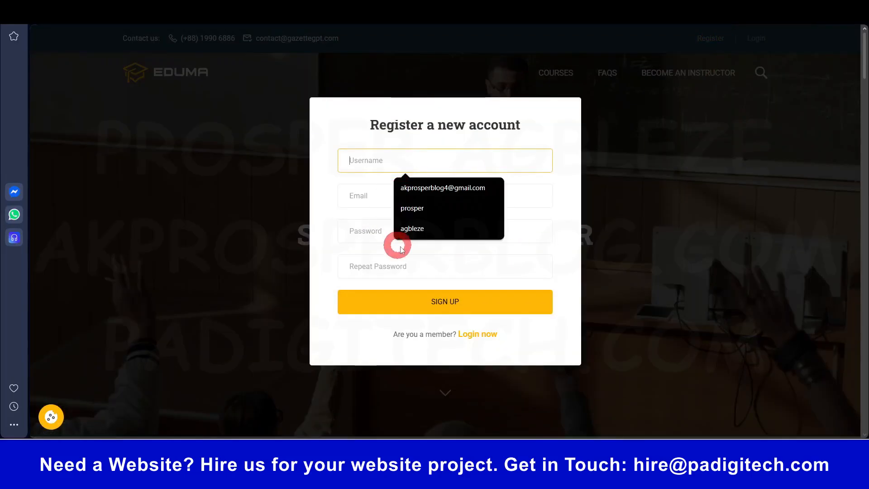
left_click(381, 196)
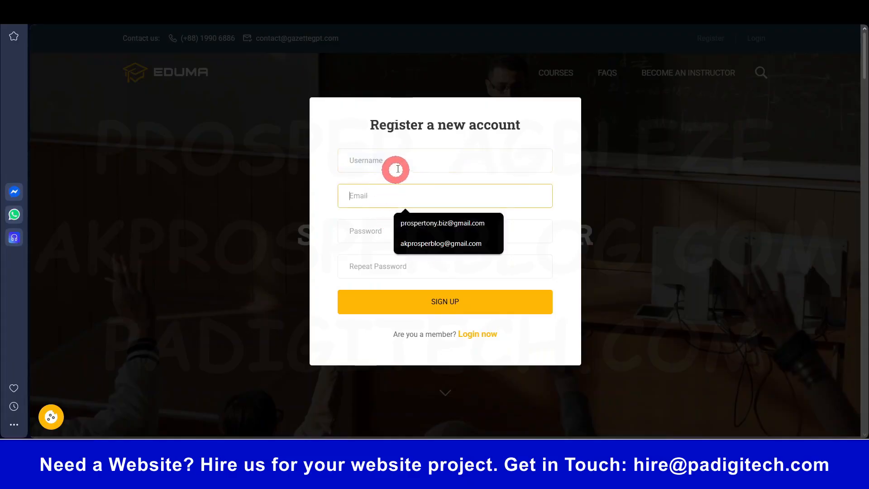
left_click(444, 223)
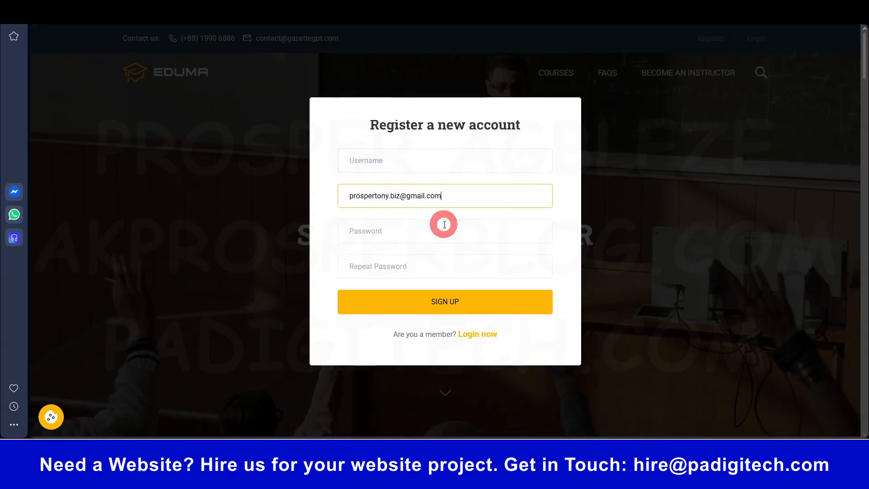
left_click(420, 159)
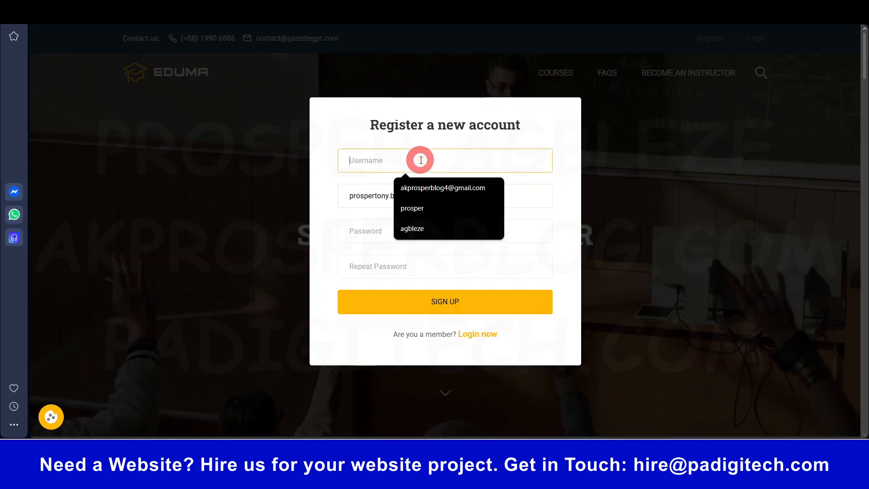
left_click(420, 209)
left_click(420, 230)
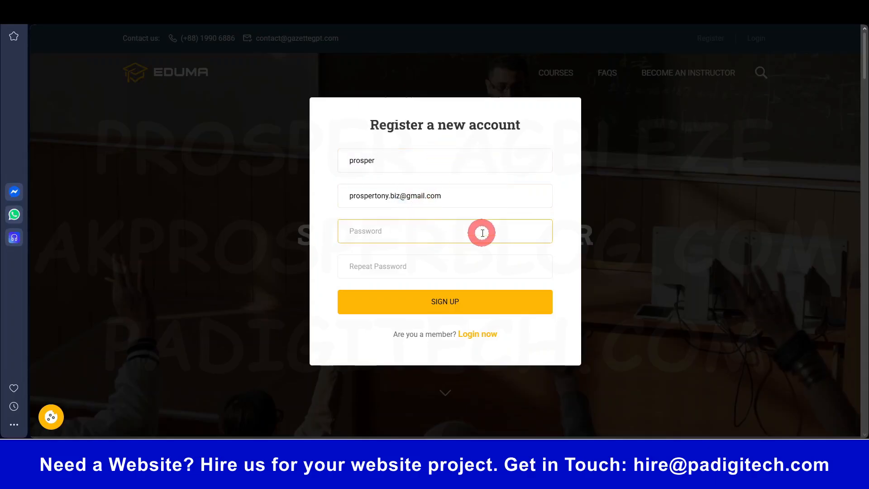
left_click(430, 265)
left_click(452, 292)
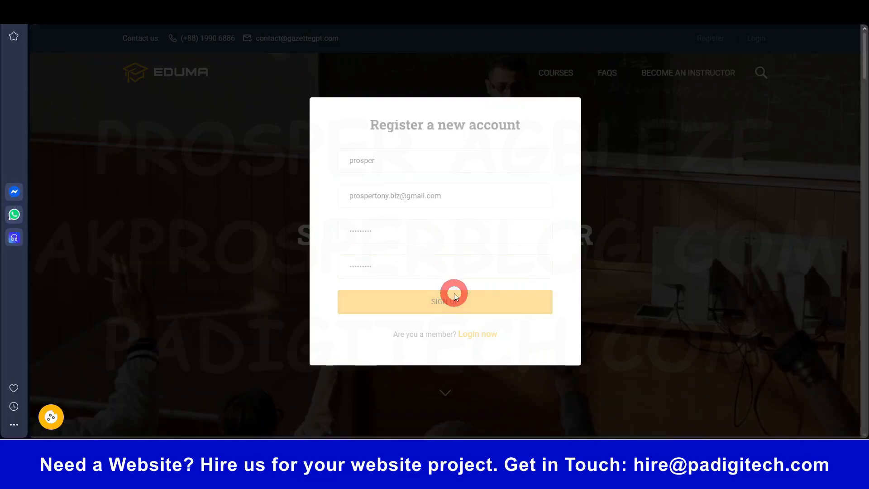
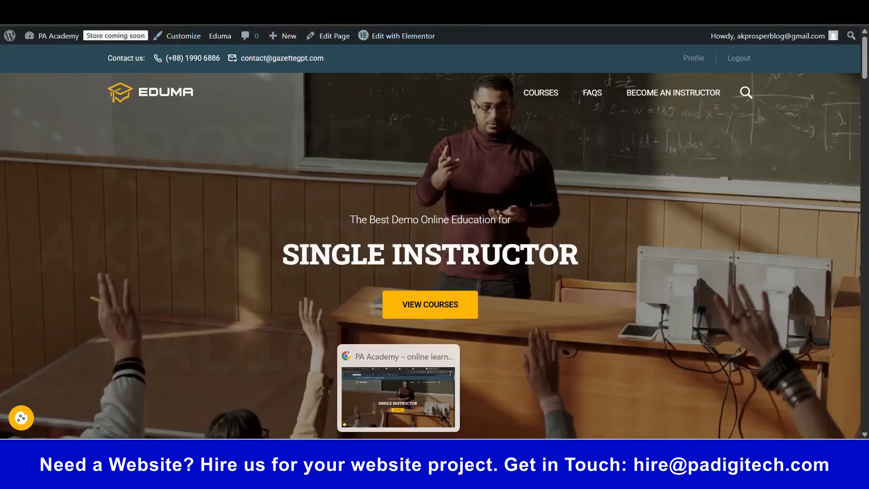
- Switch back to the student's browser and examine the new account's profile page with its Avatar and General settings
left_click(398, 449)
left_click(253, 188)
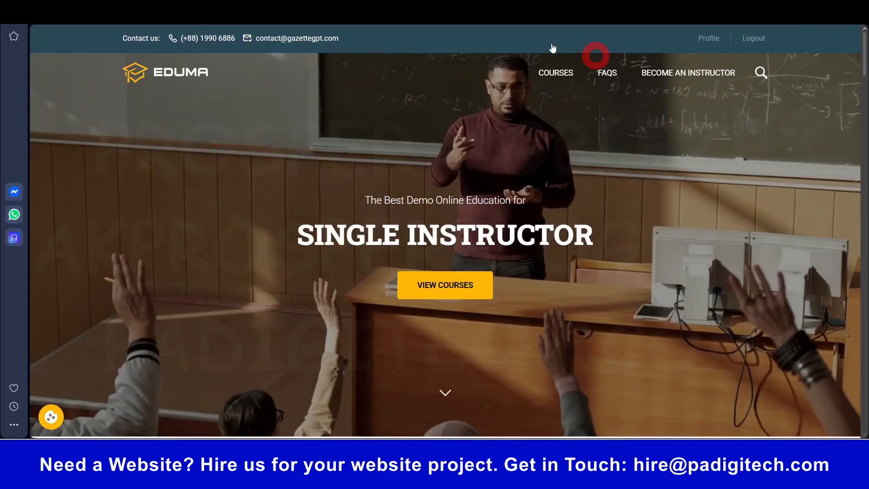
left_click(709, 38)
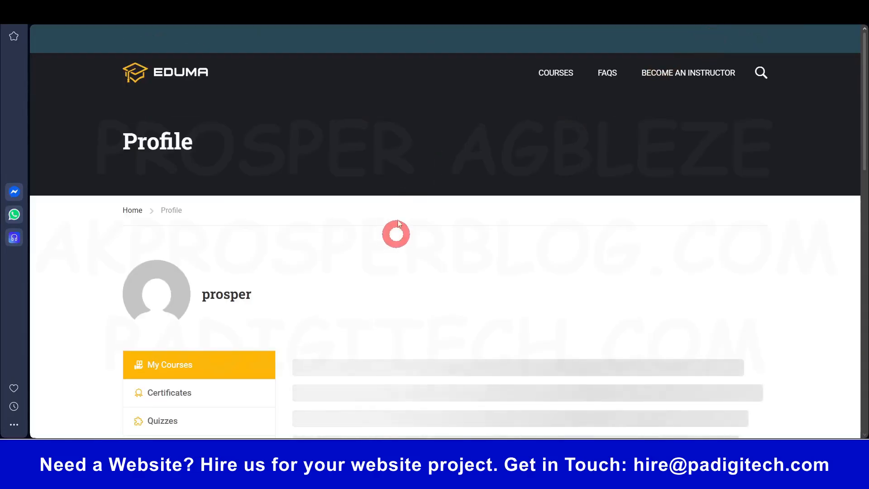
scroll(135, 267, "down", 1)
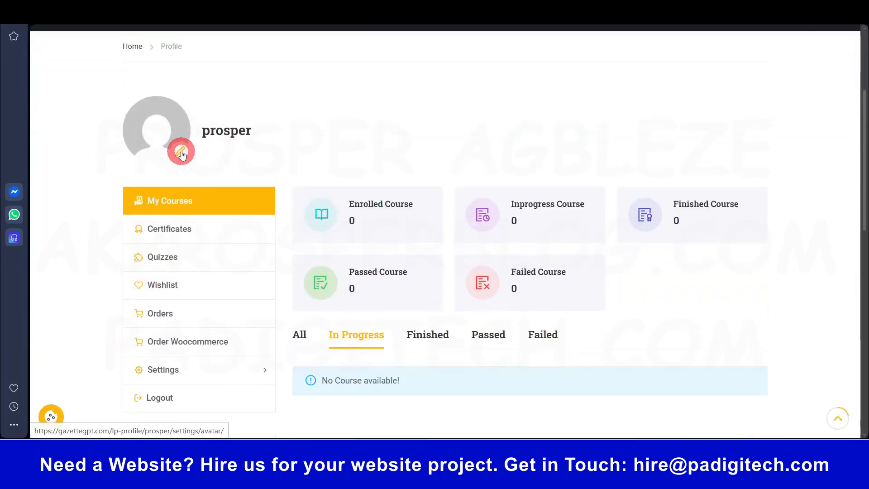
left_click(181, 152)
scroll(217, 217, "down", 4)
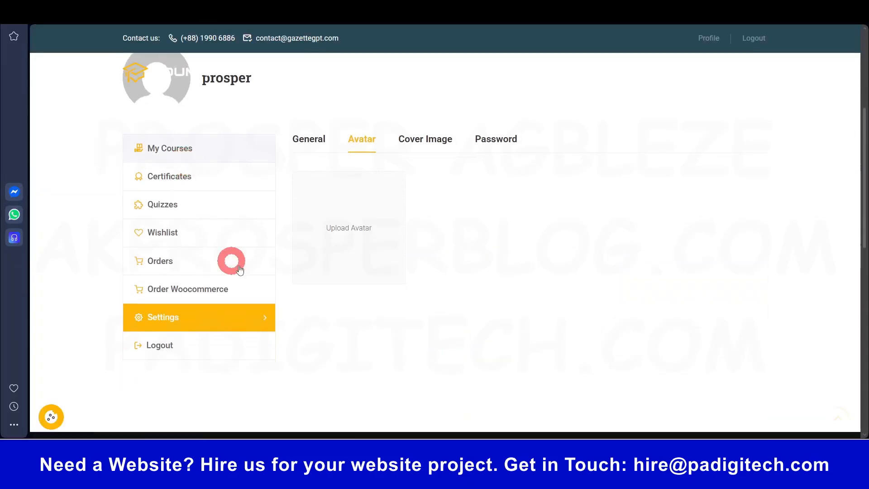
left_click(306, 128)
scroll(301, 261, "down", 3)
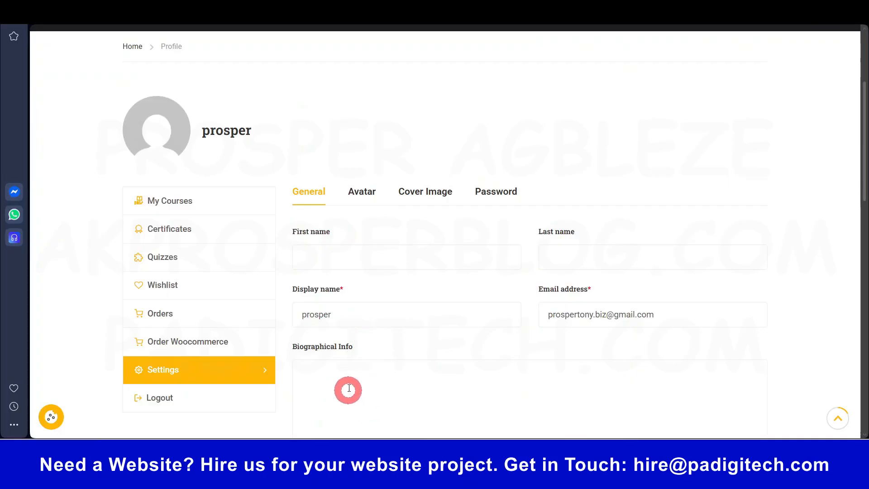
scroll(349, 357, "up", 2)
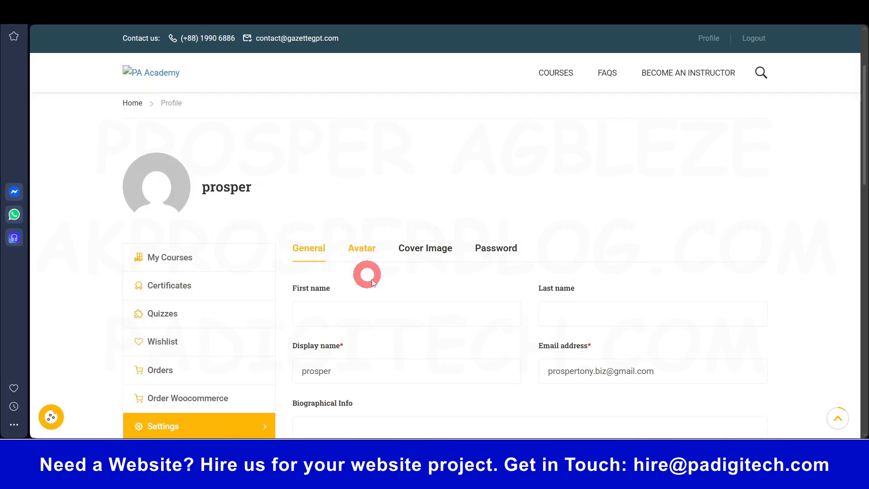
left_click(492, 247)
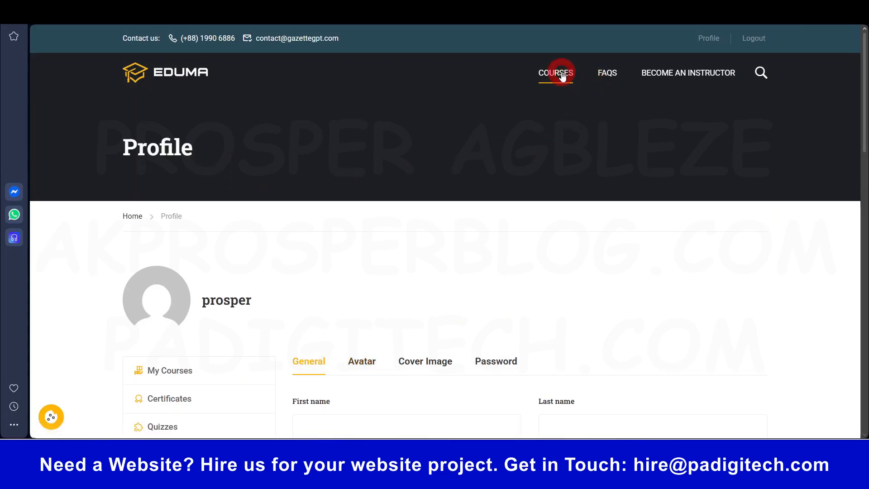
- Look through the course list, open the free Basic Electricity course and start it
left_click(561, 76)
scroll(395, 196, "down", 3)
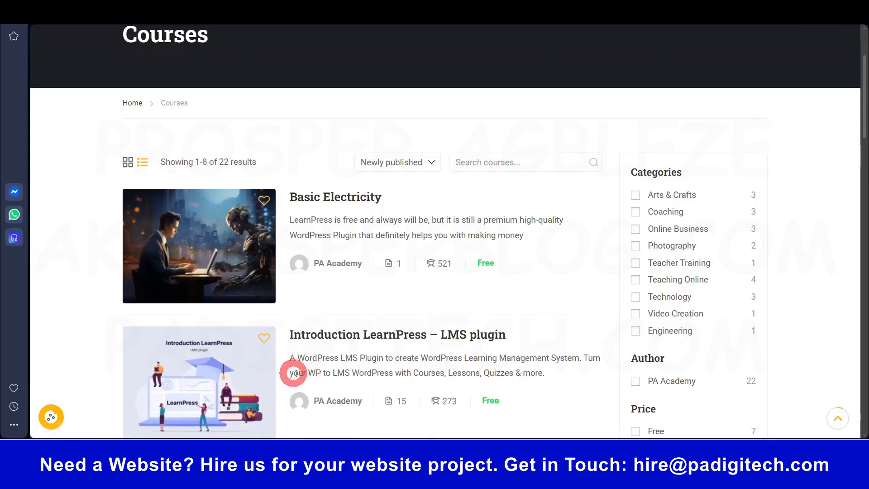
scroll(407, 353, "down", 1)
scroll(353, 304, "up", 2)
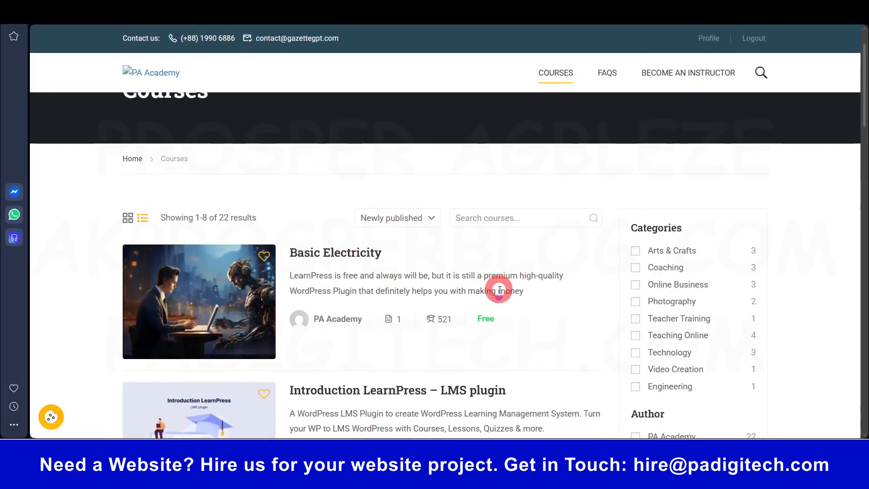
scroll(498, 285, "down", 3)
scroll(448, 235, "up", 2)
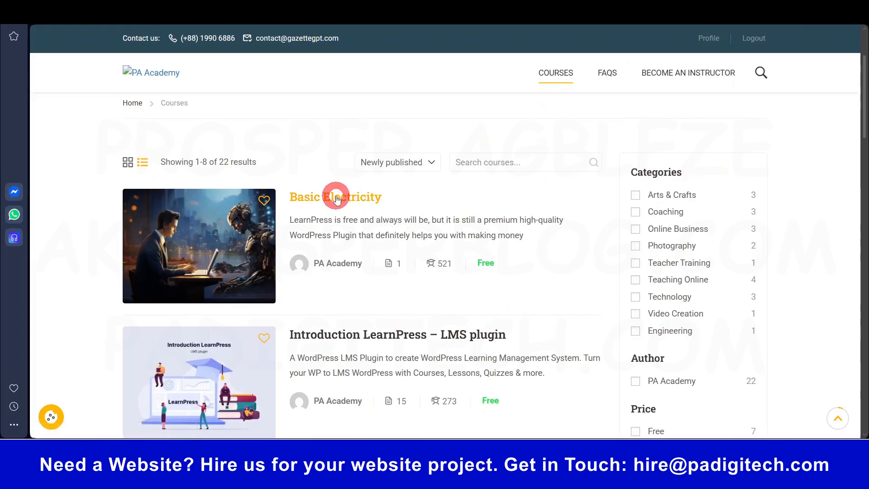
left_click(336, 197)
scroll(368, 247, "down", 6)
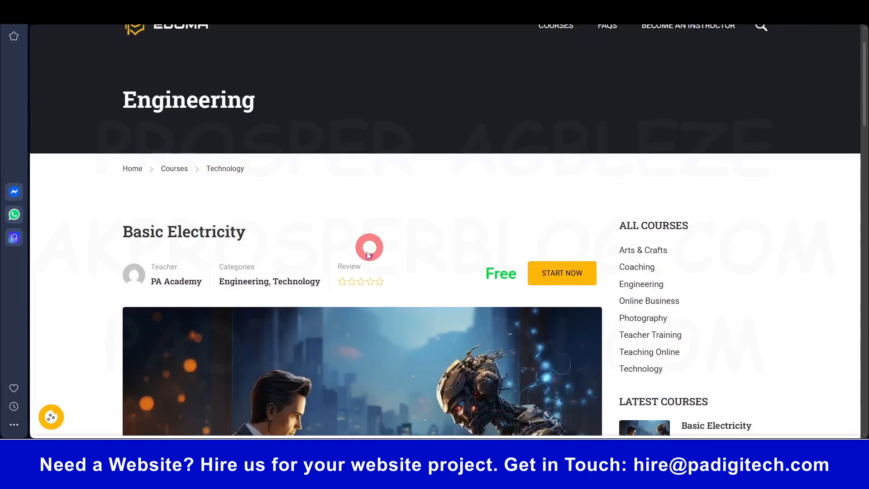
scroll(303, 312, "up", 5)
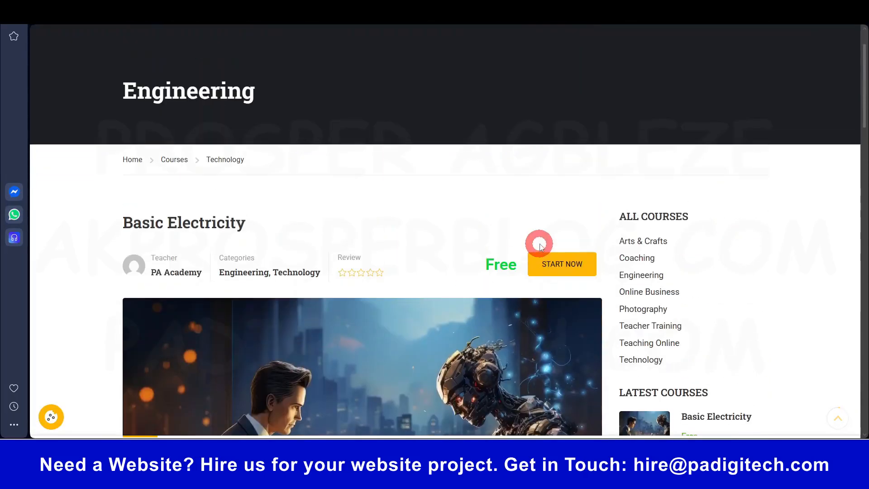
left_click(563, 267)
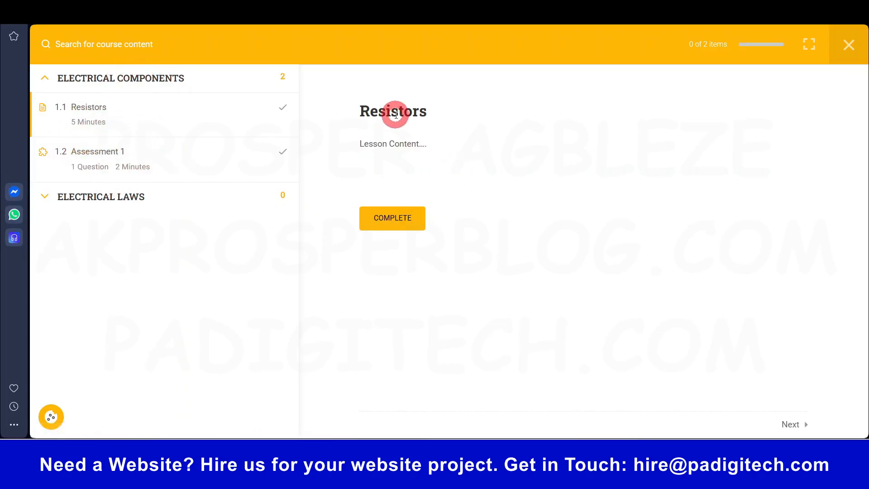
- Read the Resistors lesson title and content, and mark the lesson as completed
left_click_drag(357, 111, 427, 111)
left_click_drag(360, 144, 422, 143)
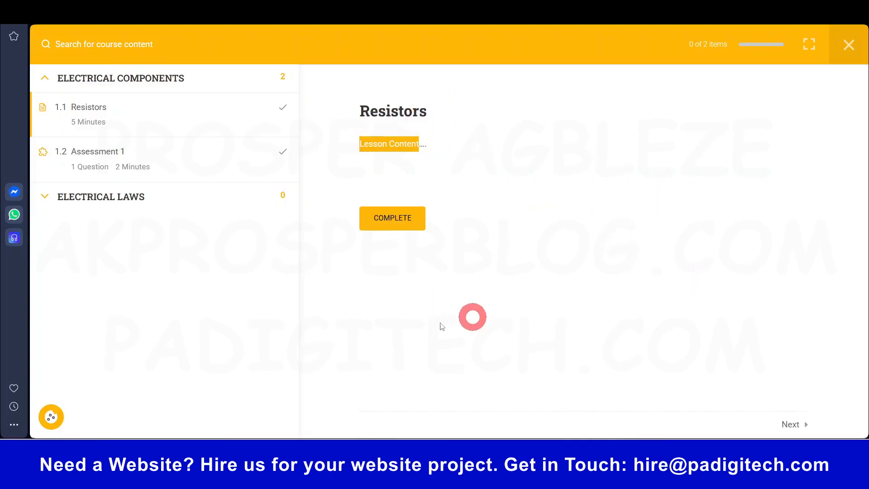
left_click(402, 218)
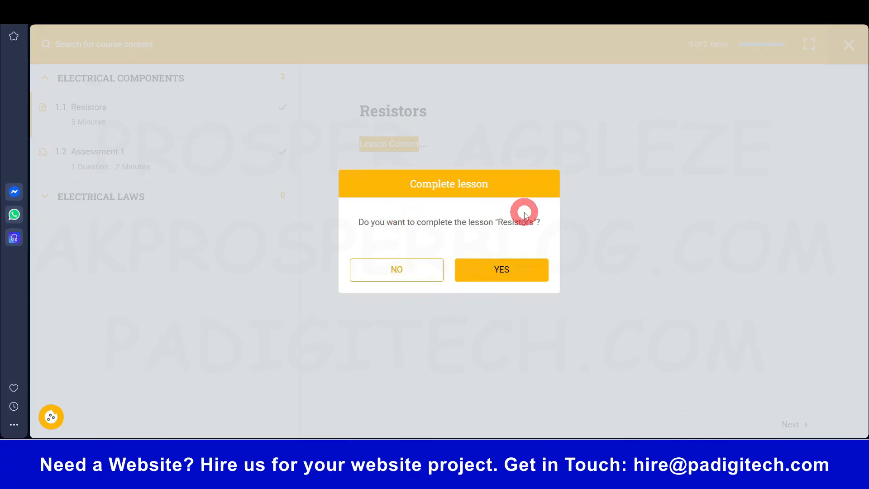
left_click(504, 273)
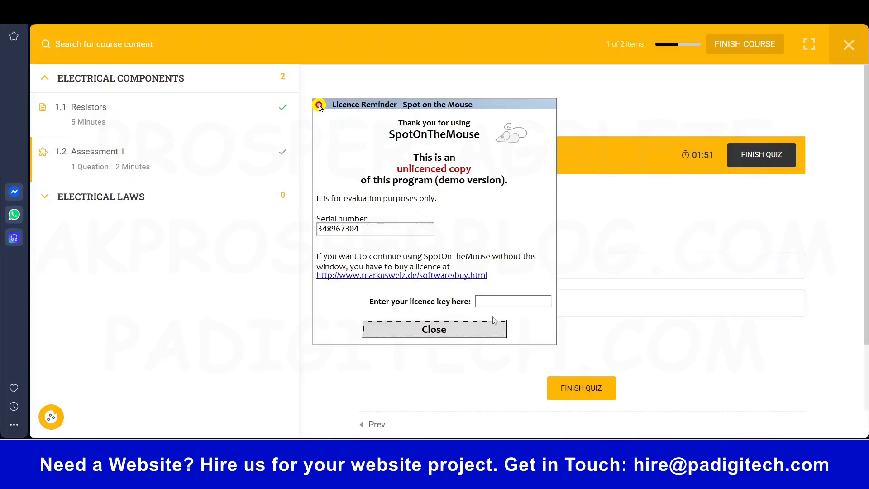
- Dismiss the licence reminder, answer False to the Assessment 1 resistor question and submit the quiz
left_click(486, 333)
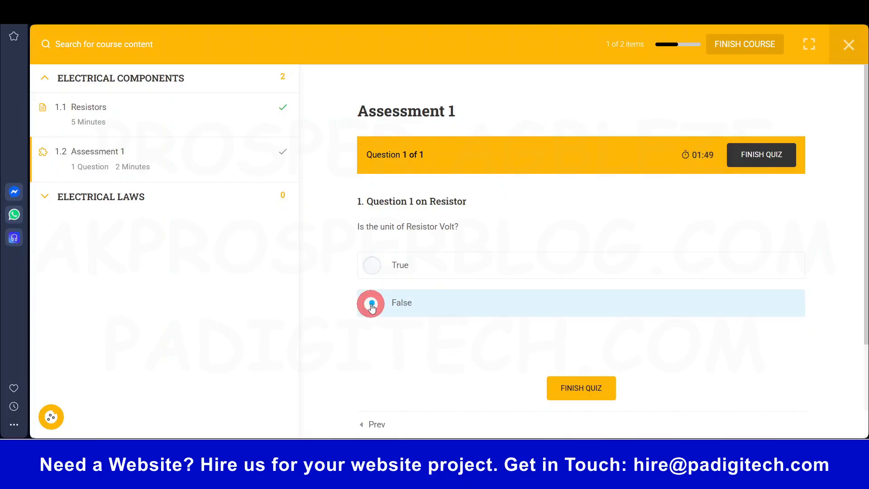
left_click(597, 389)
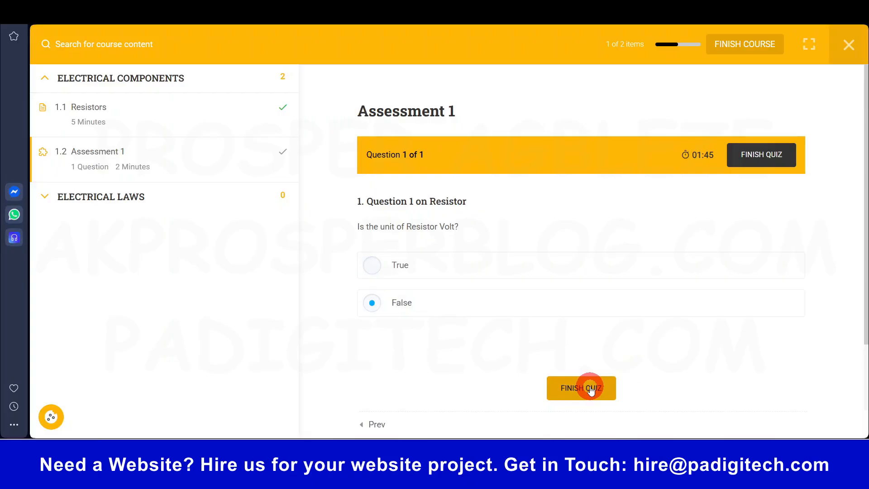
left_click(591, 389)
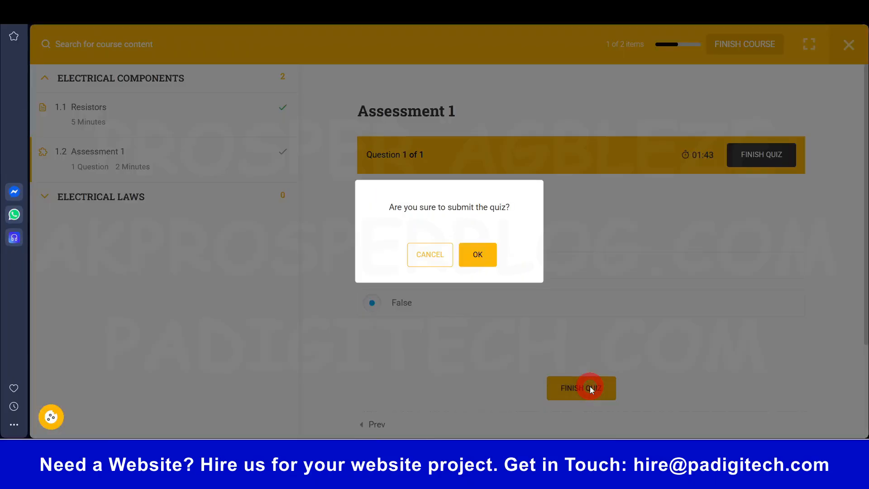
left_click(484, 253)
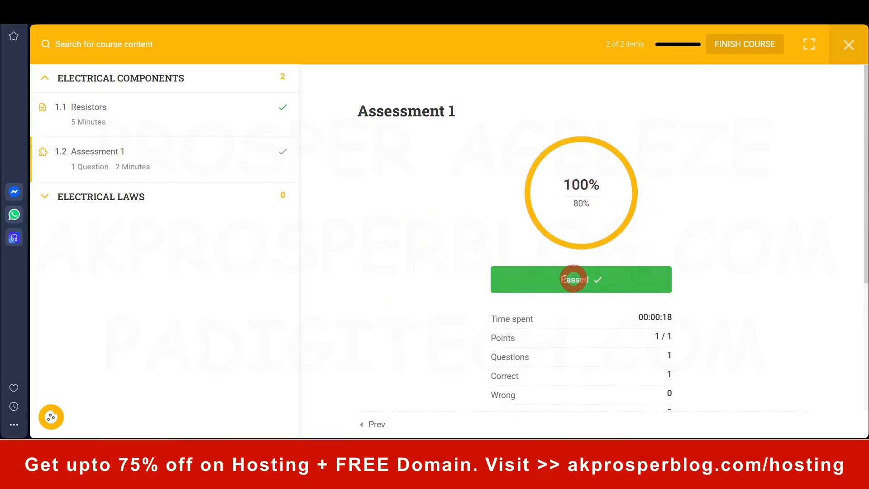
- Review the Assessment 1 result and answer, and finish the Basic Electricity course
scroll(596, 232, "down", 4)
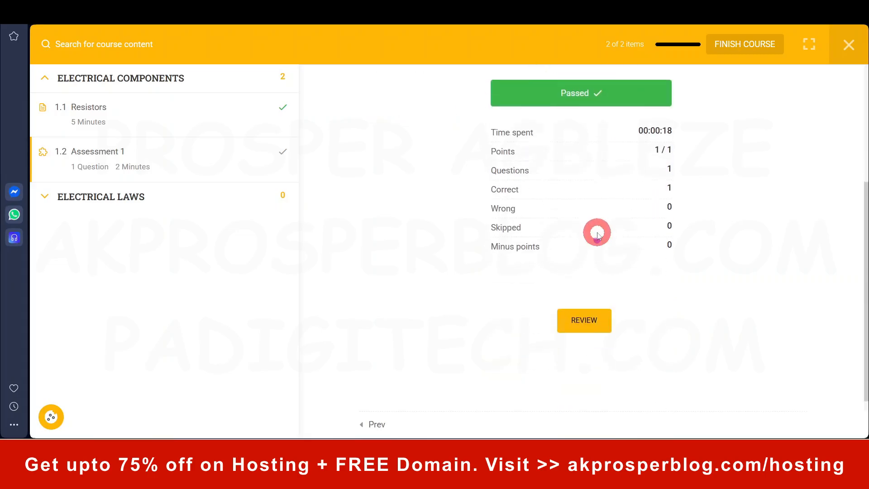
left_click(586, 307)
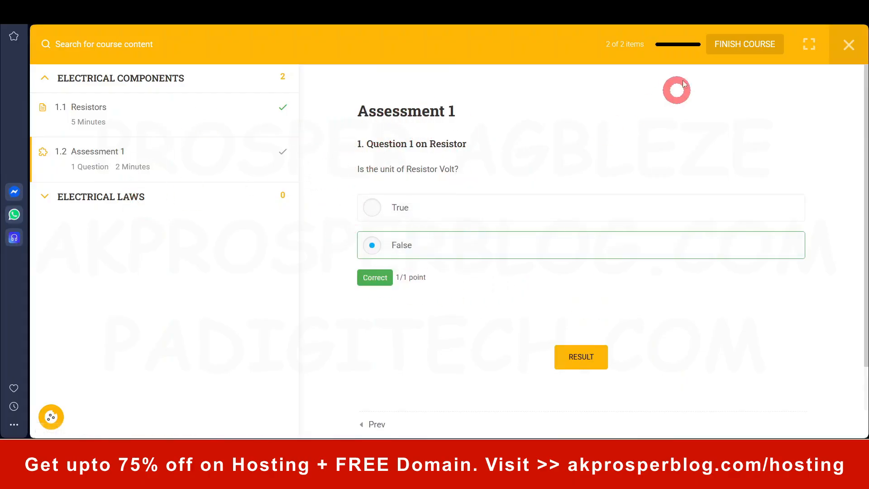
left_click(747, 47)
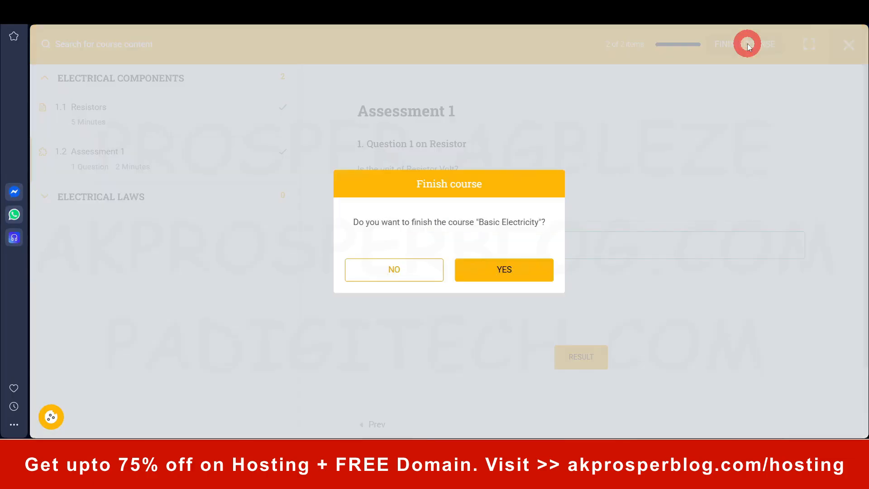
left_click(506, 271)
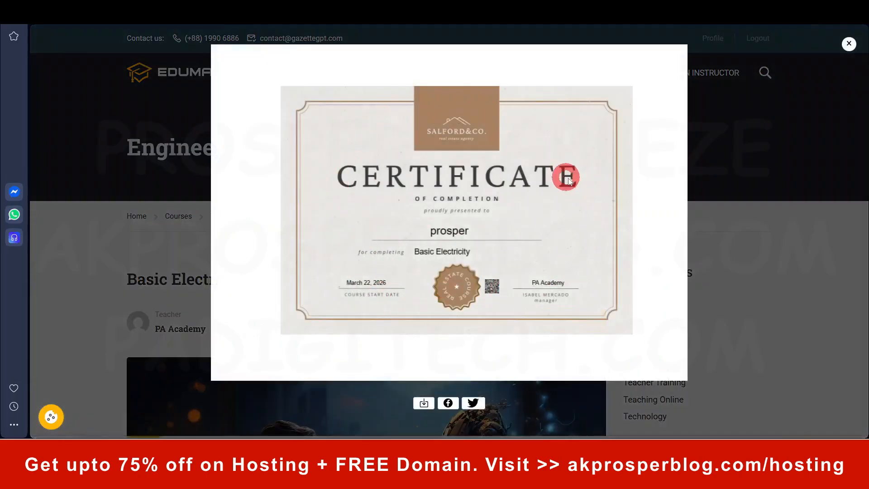
- Download the Basic Electricity completion certificate and close the file notification and the certificate view
left_click(424, 402)
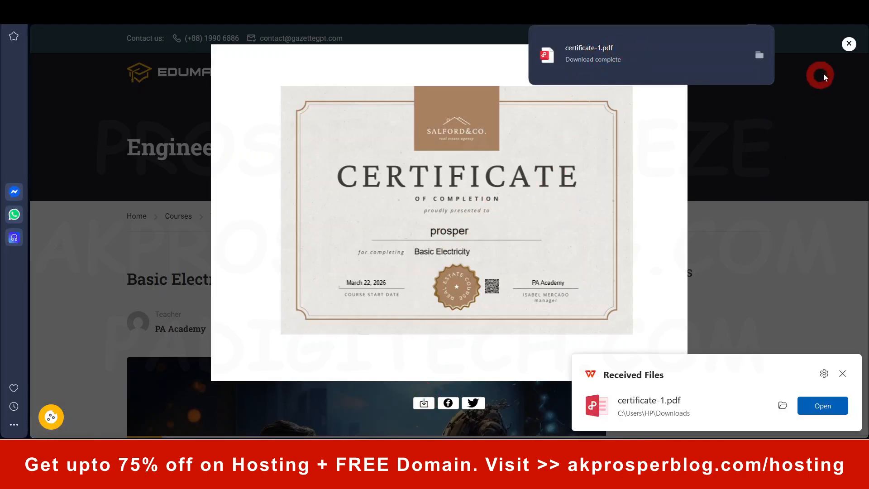
left_click(842, 374)
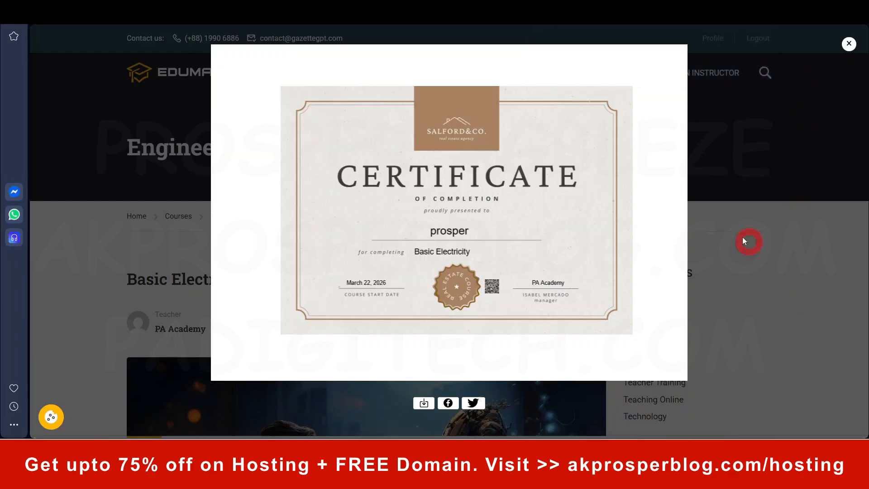
left_click(849, 44)
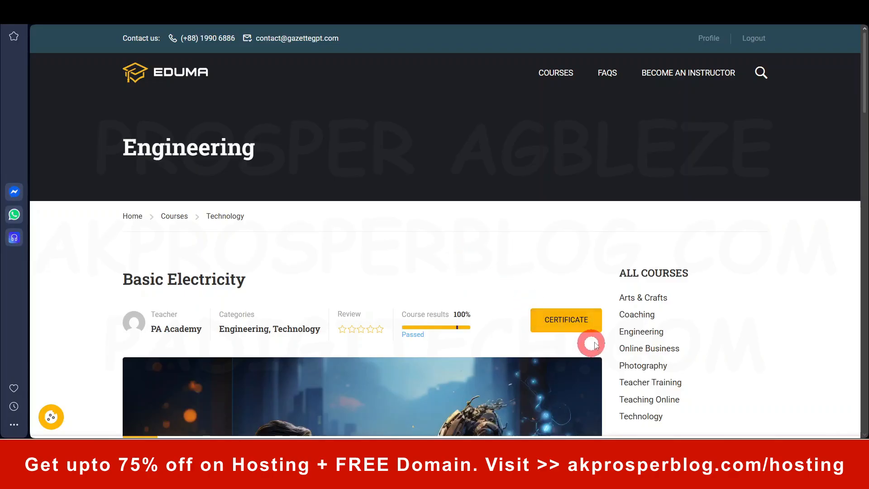
- Examine the finished Basic Electricity course page, including its results and the notice above the course overview
scroll(669, 367, "down", 6)
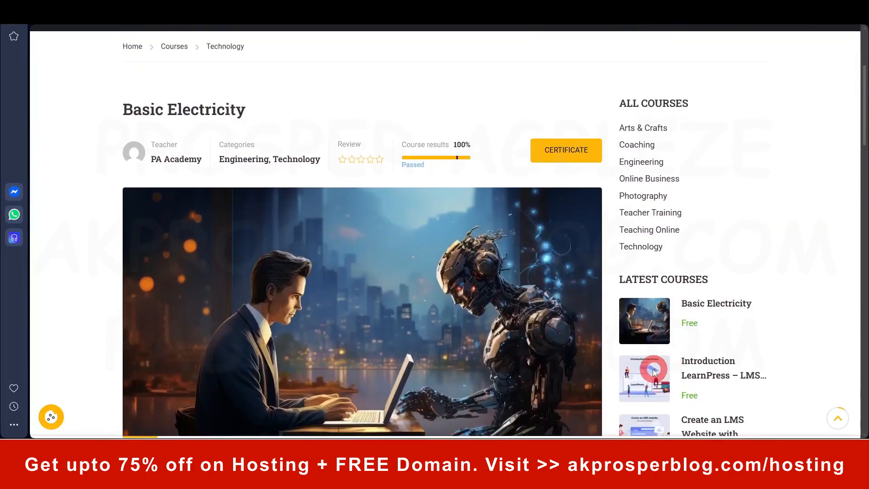
scroll(520, 368, "down", 2)
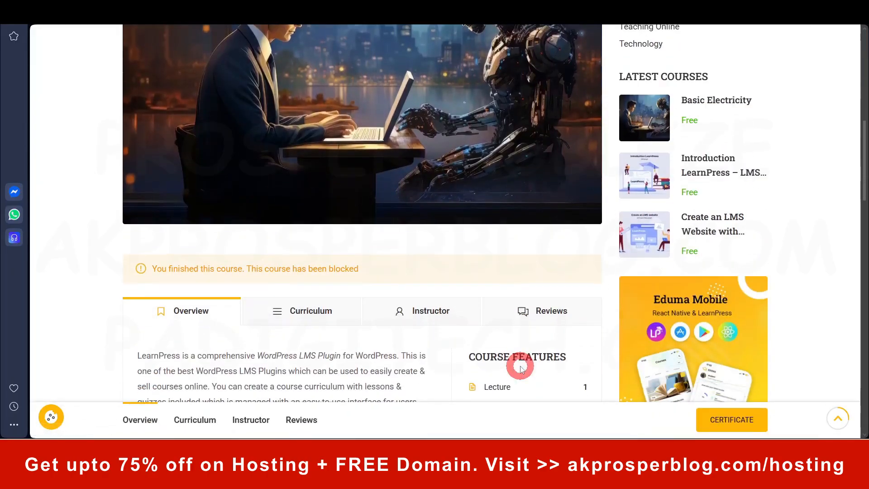
scroll(357, 318, "up", 1)
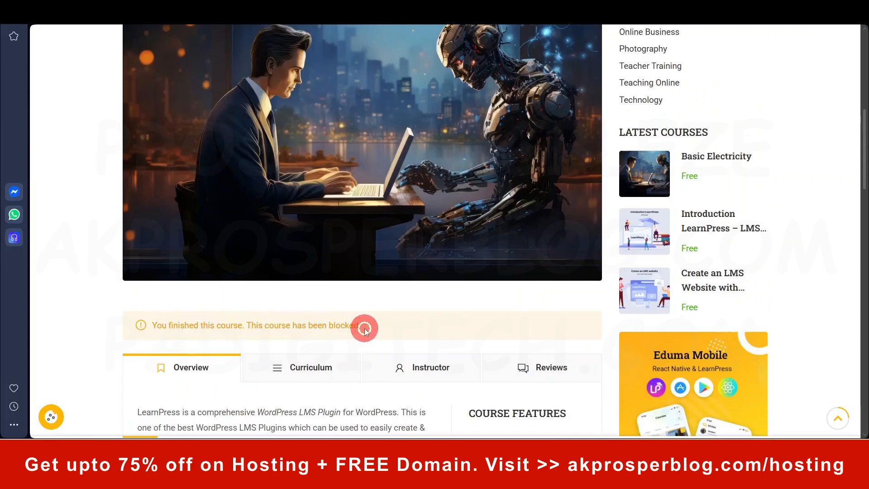
left_click_drag(152, 325, 354, 326)
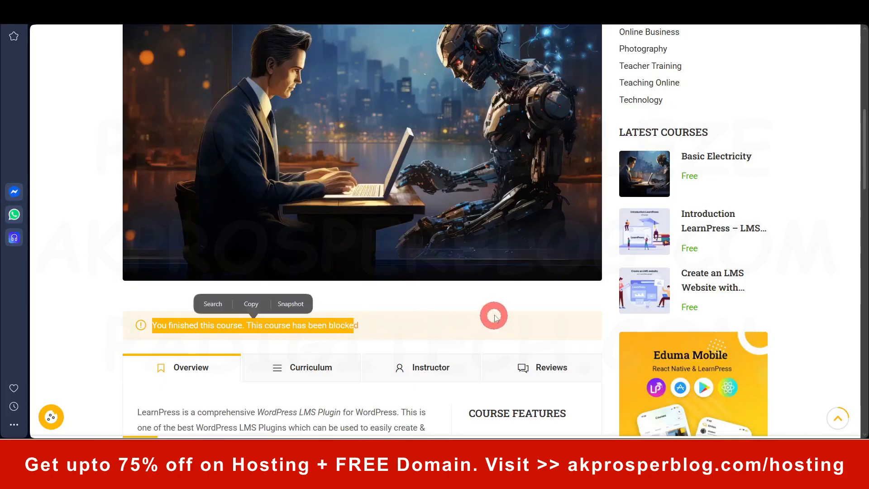
scroll(497, 311, "up", 7)
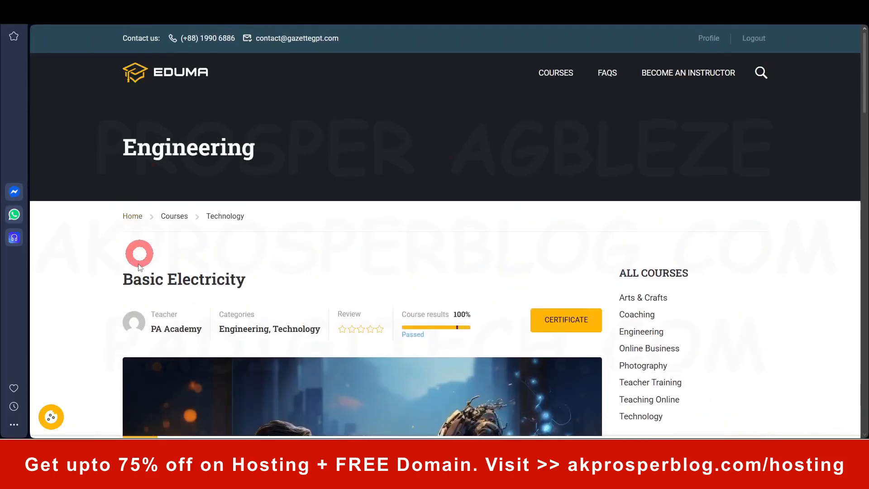
- Go to the course catalogue and open the $20.00 Basic Electricity course
left_click(555, 72)
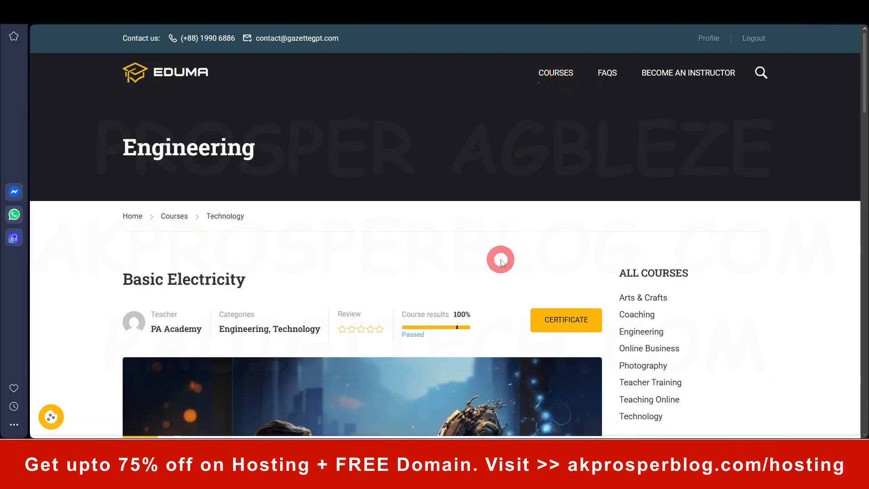
scroll(501, 261, "down", 1)
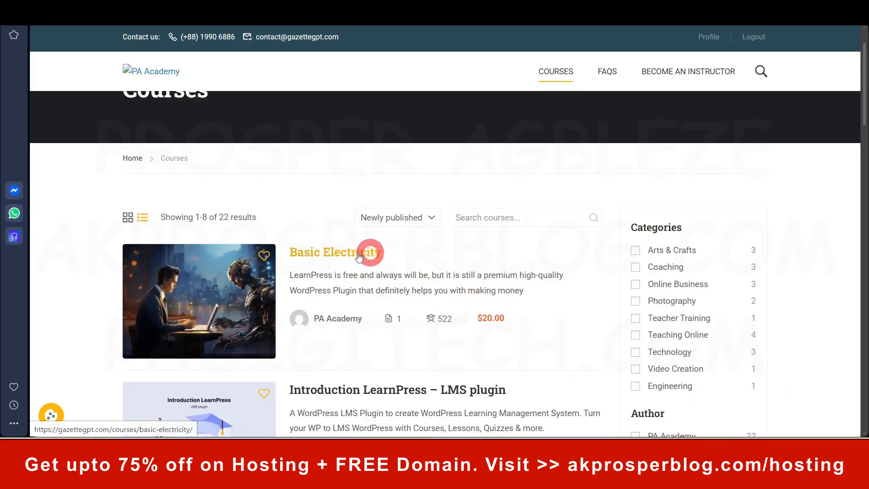
left_click(343, 251)
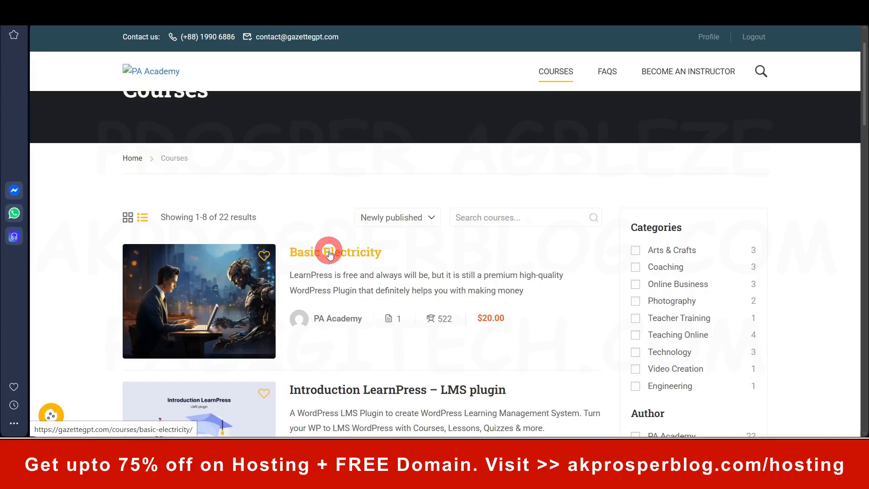
left_click(366, 255)
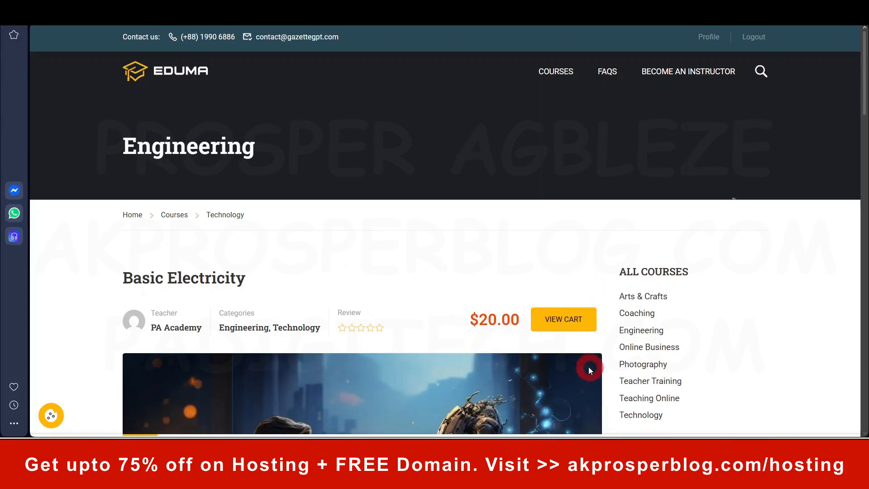
- Switch to the WordPress admin's page list, look for the Cart page, and start a new page titled "Cart"
left_click(452, 472)
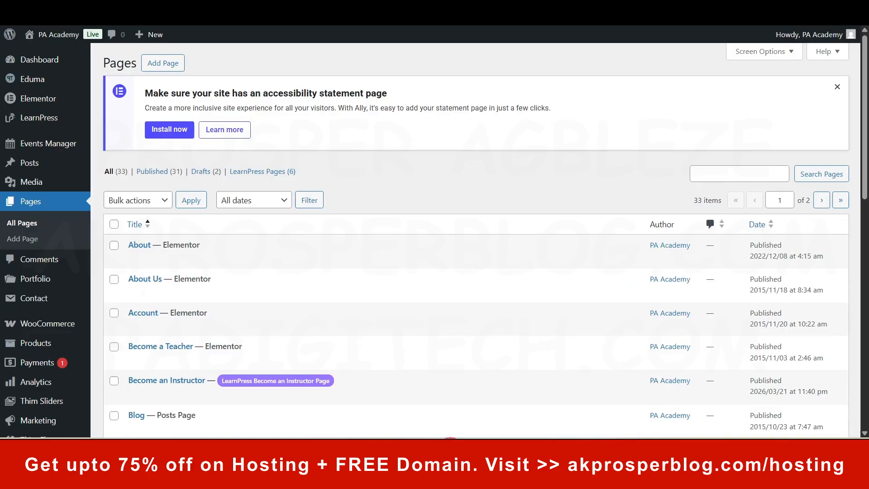
scroll(375, 281, "down", 3)
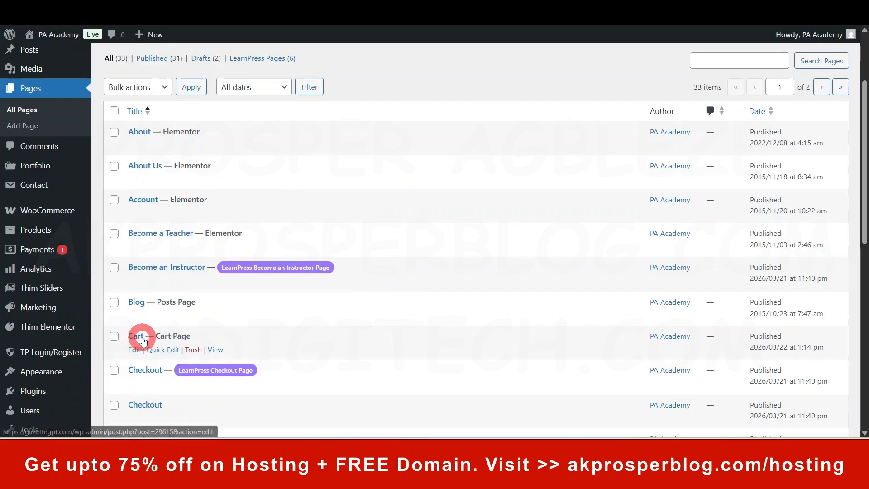
scroll(385, 313, "up", 3)
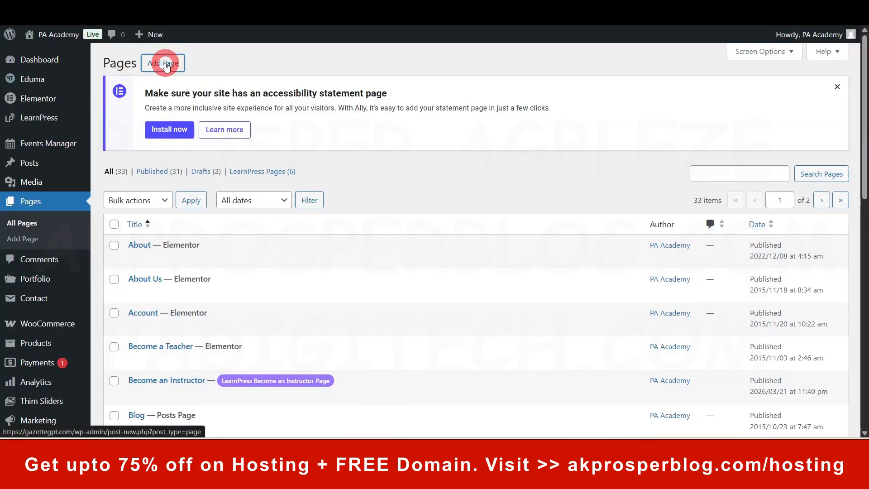
left_click(166, 65)
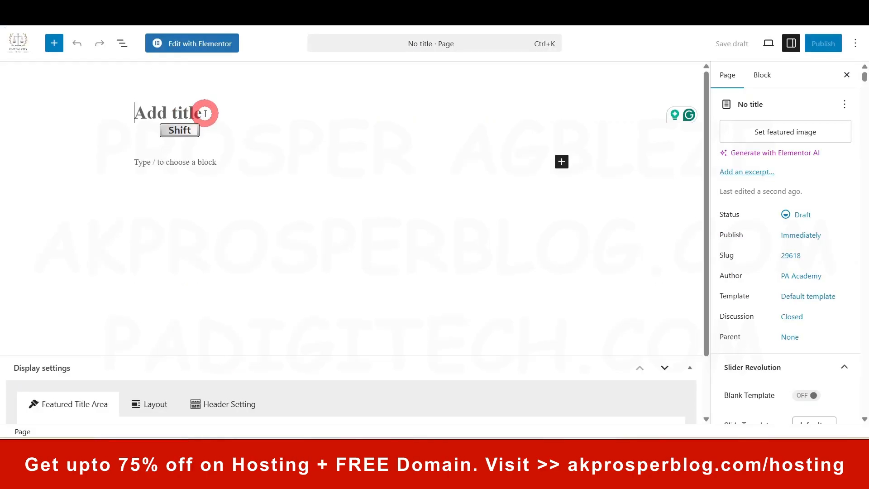
type("Cart")
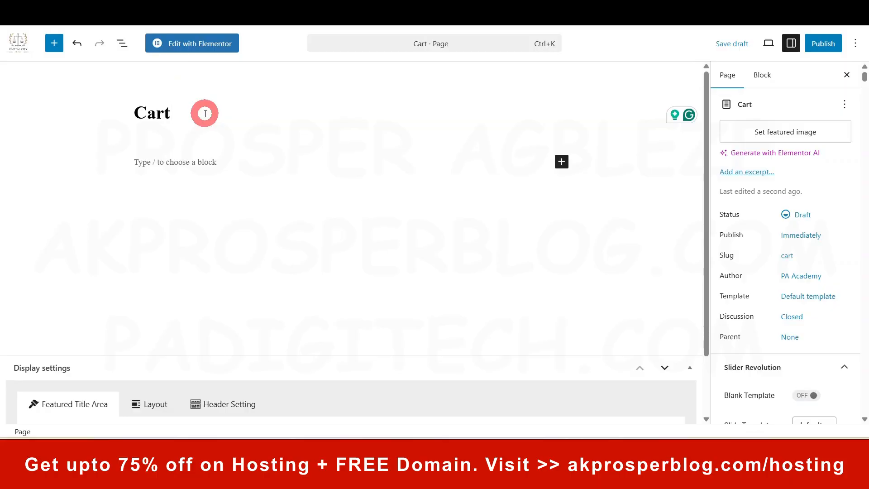
- Copy the [woocommerce_cart] shortcode from the Google answer, dismissing the licence reminder, and paste it into the Cart page's first paragraph
left_click(233, 162)
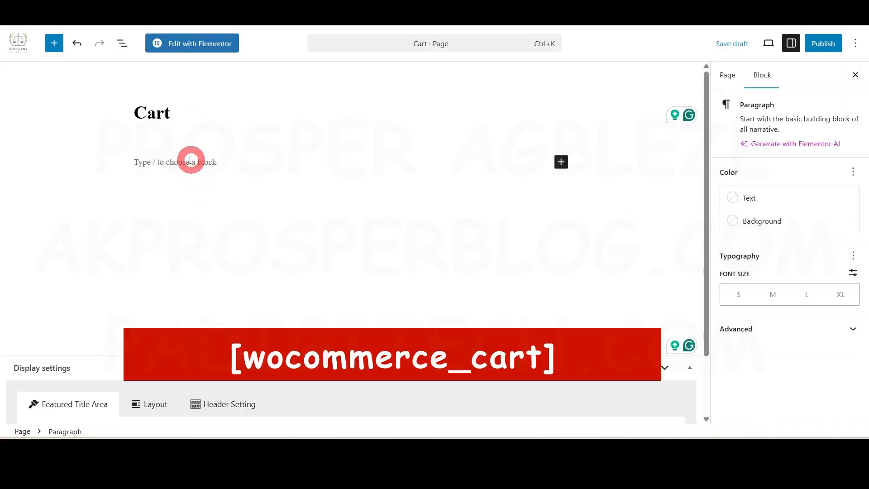
key("ctrl+Tab")
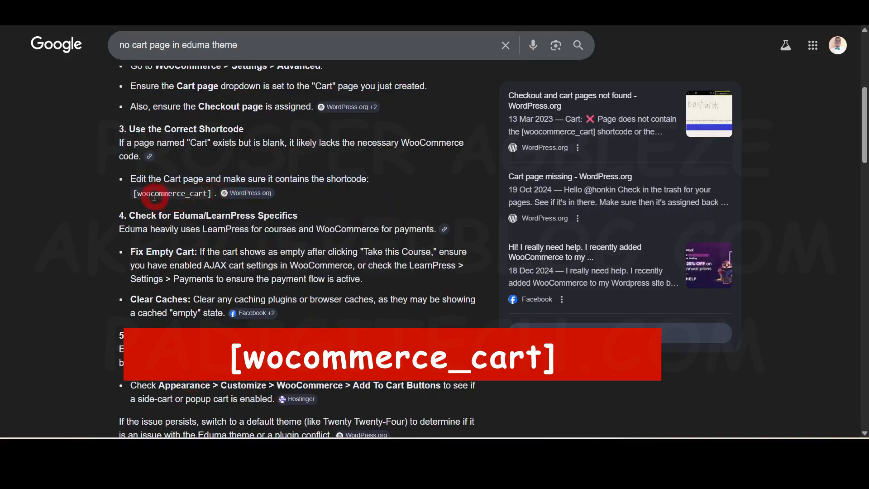
left_click_drag(130, 196, 214, 195)
key("ctrl+c")
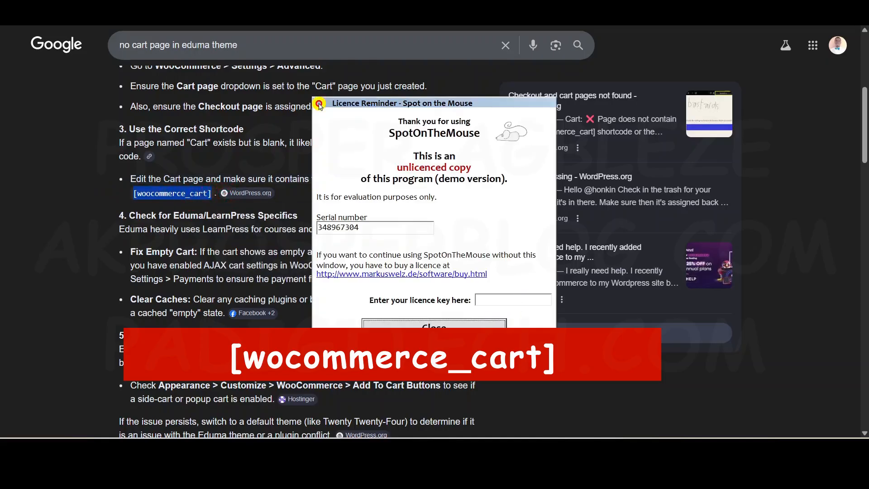
left_click(419, 326)
key("ctrl")
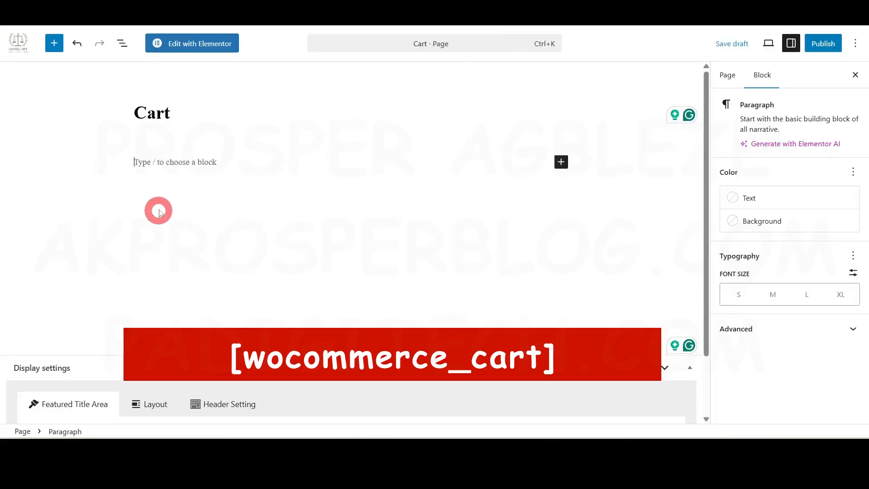
key("ctrl+v")
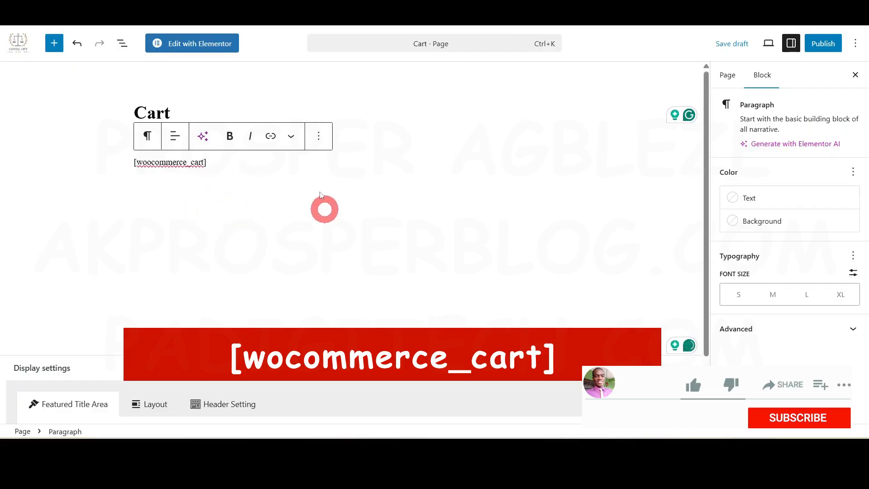
left_click(315, 185)
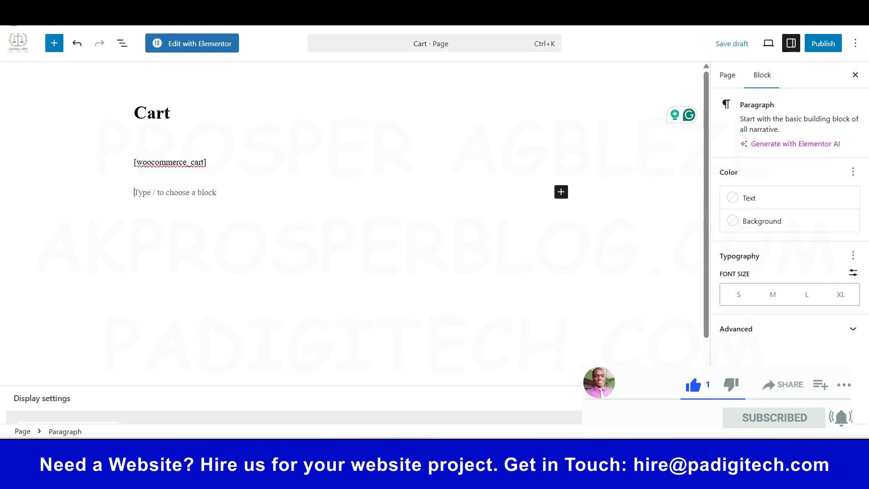
- Open the WooCommerce Advanced settings, look up "car" in the Cart page assignment, and review the page setup and endpoints
left_click(14, 14)
left_click(484, 89)
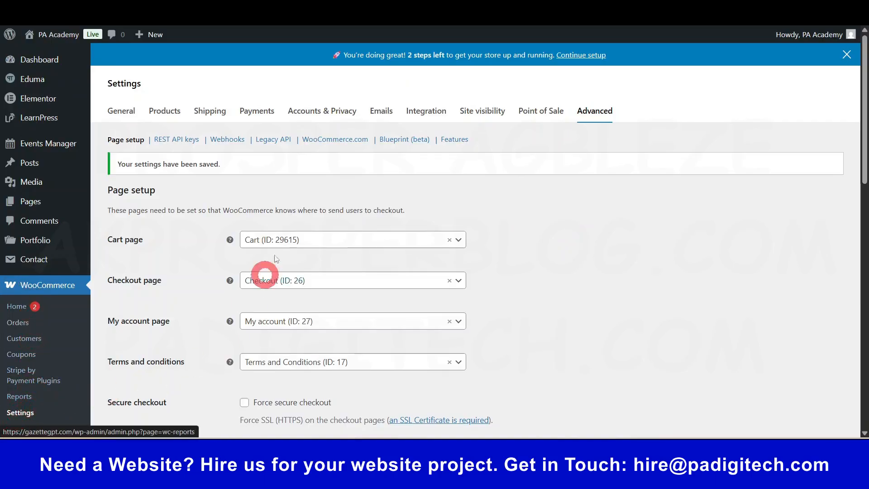
left_click(597, 112)
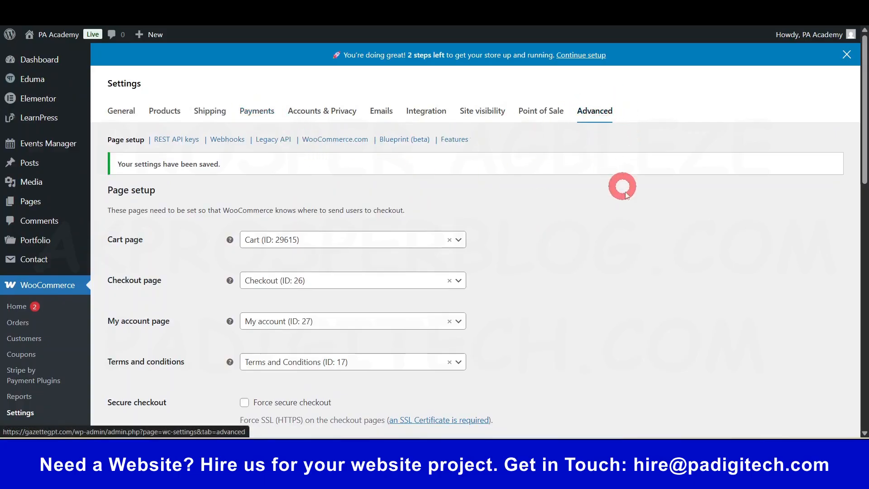
scroll(625, 195, "down", 1)
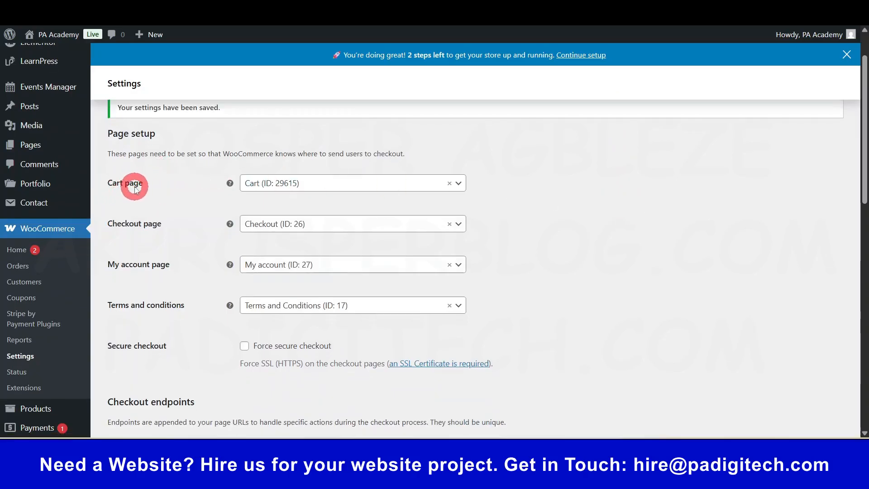
left_click(357, 183)
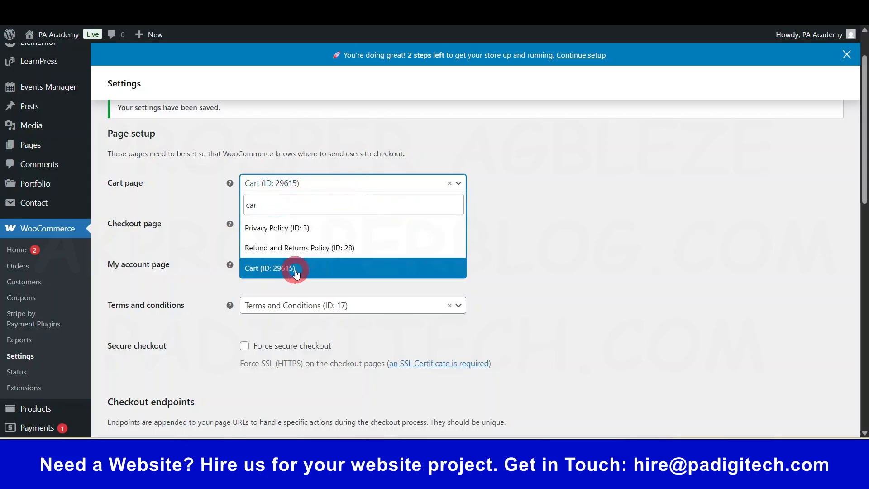
left_click(549, 238)
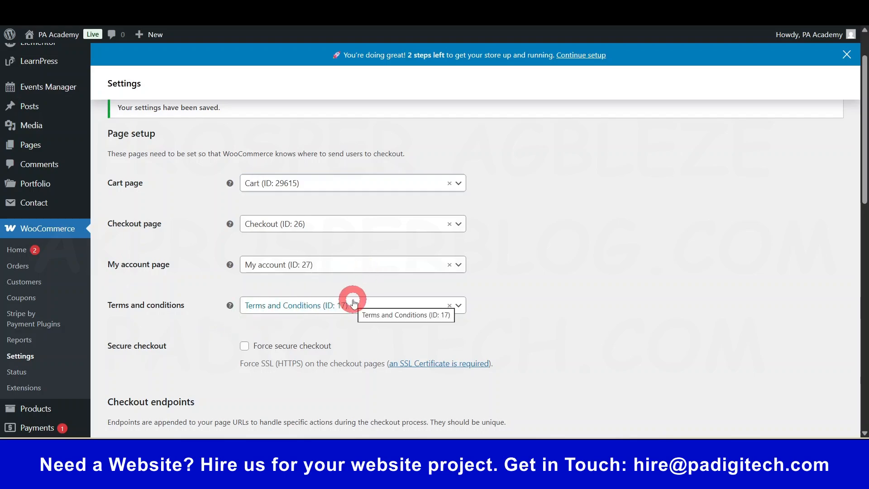
scroll(572, 260, "down", 10)
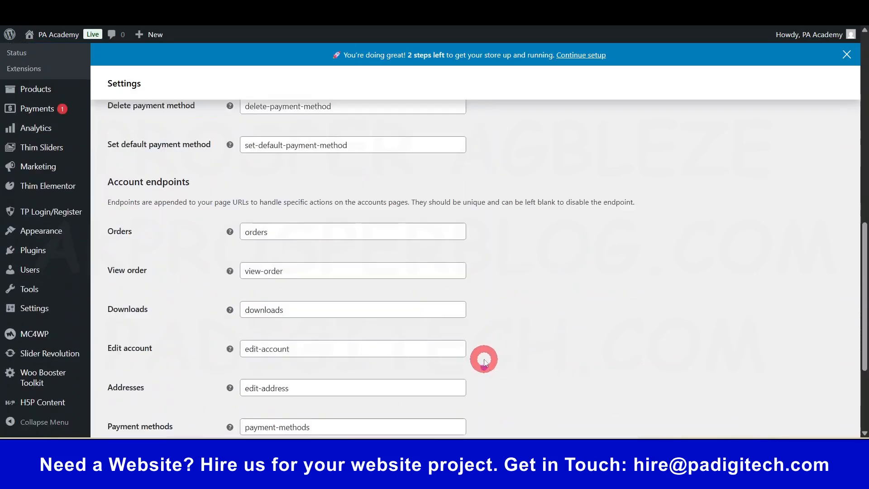
scroll(483, 361, "down", 4)
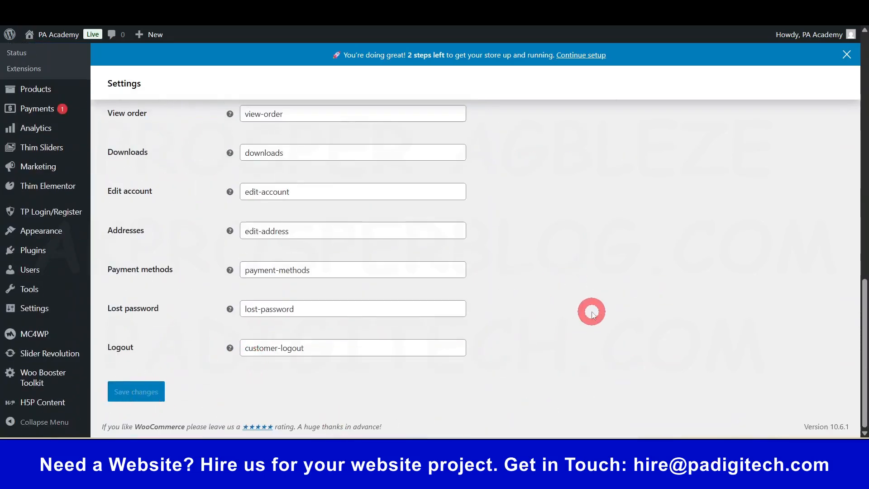
scroll(591, 313, "up", 7)
scroll(539, 222, "up", 5)
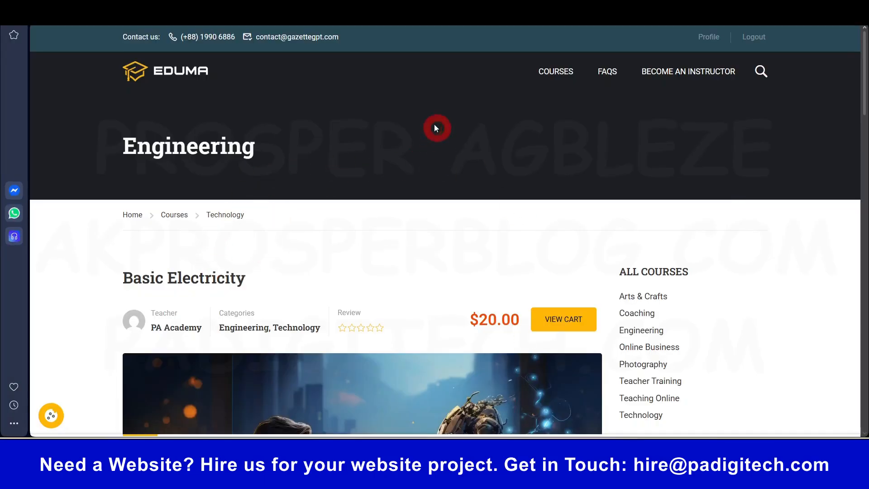
- View the cart from the Basic Electricity course page and review its items and totals
left_click(561, 323)
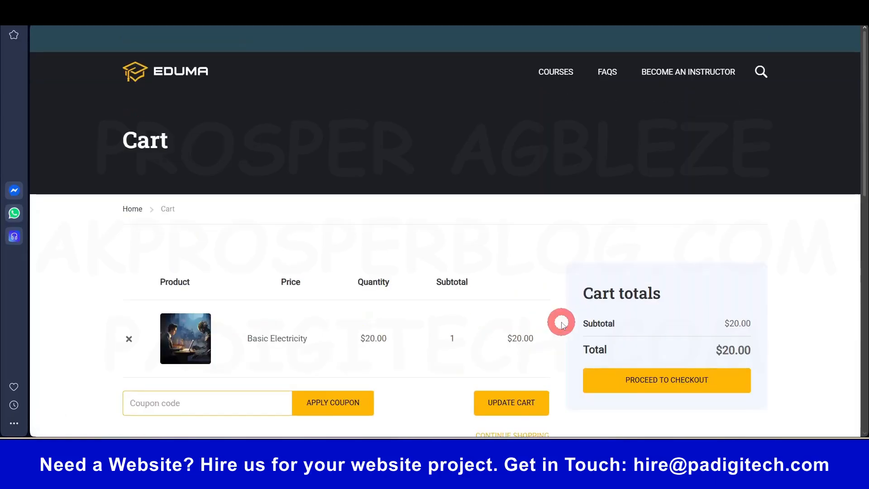
scroll(372, 325, "down", 2)
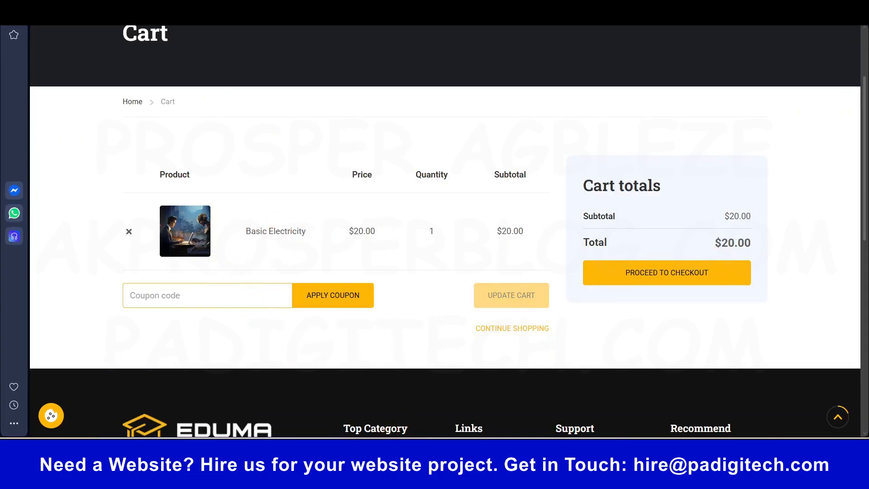
- Look at the WooCommerce coupons page in the WordPress admin and return to the student's cart
mouse_move(448, 475)
left_click(450, 416)
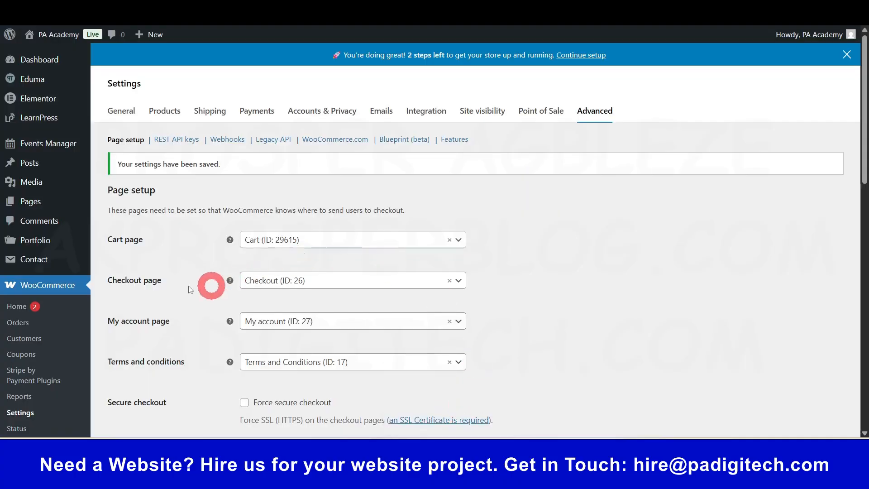
scroll(139, 303, "down", 3)
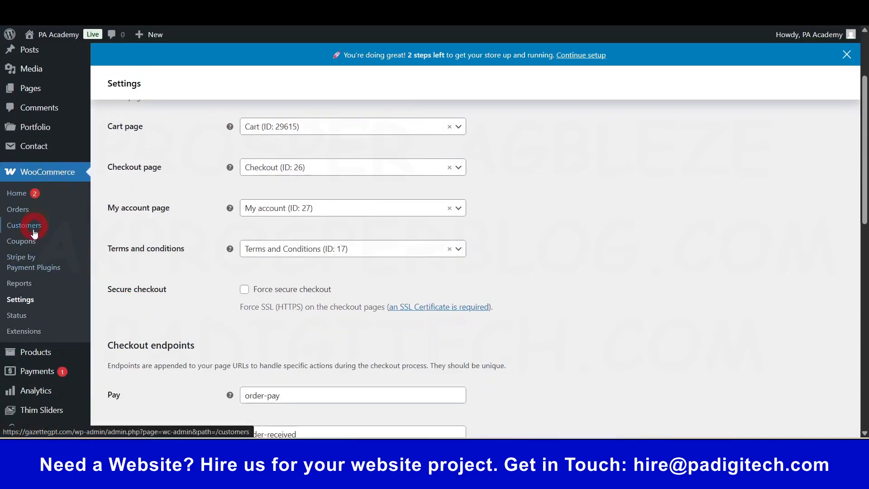
left_click(22, 249)
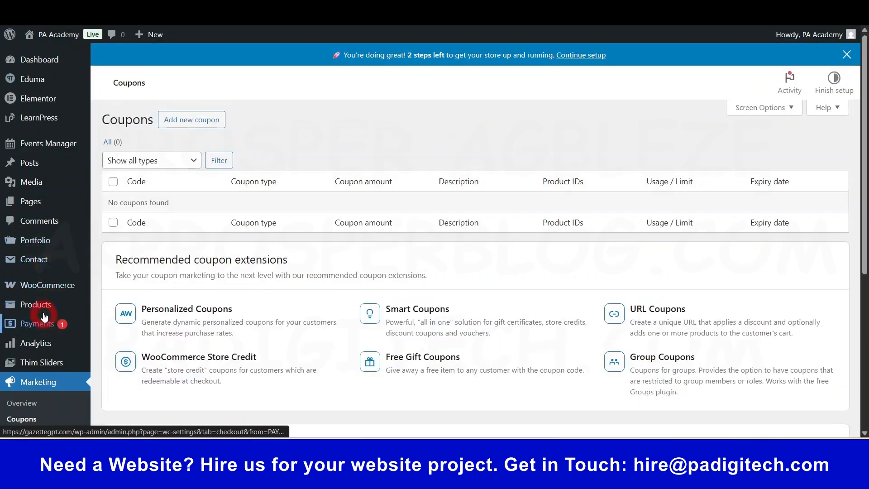
mouse_move(44, 306)
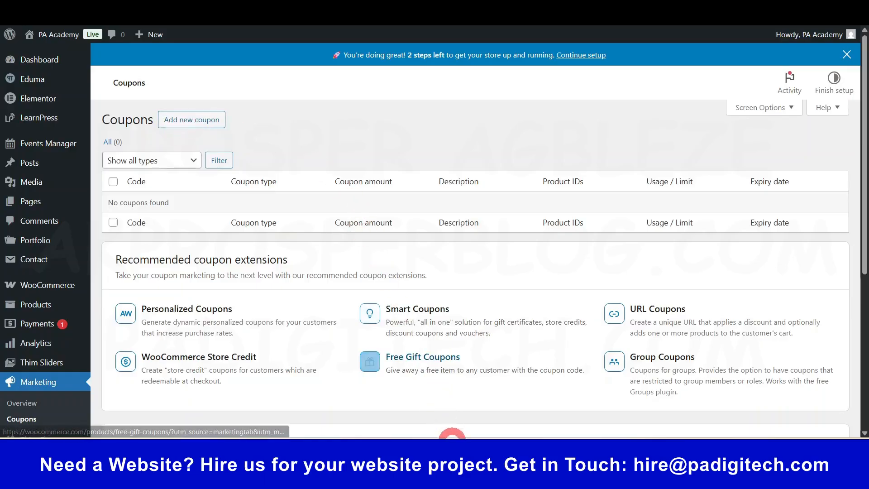
left_click(423, 476)
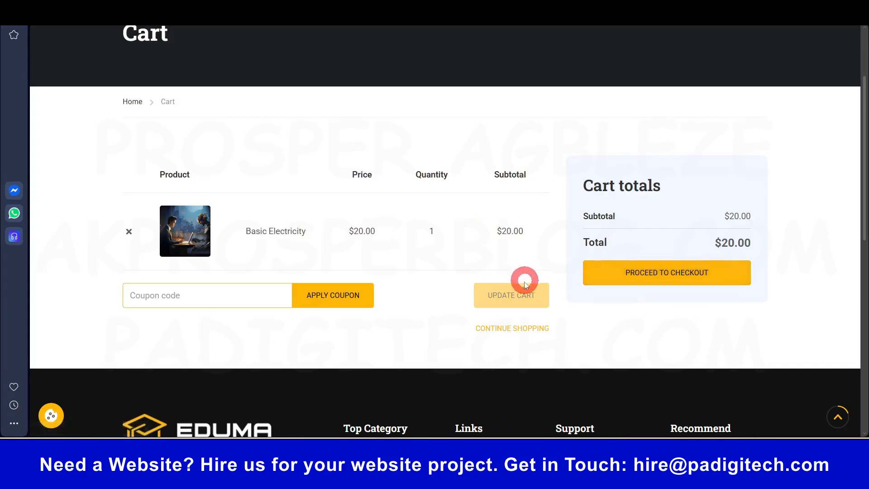
- Proceed from the cart to checkout for the Basic Electricity course and review the billing form and payment options
left_click(443, 476)
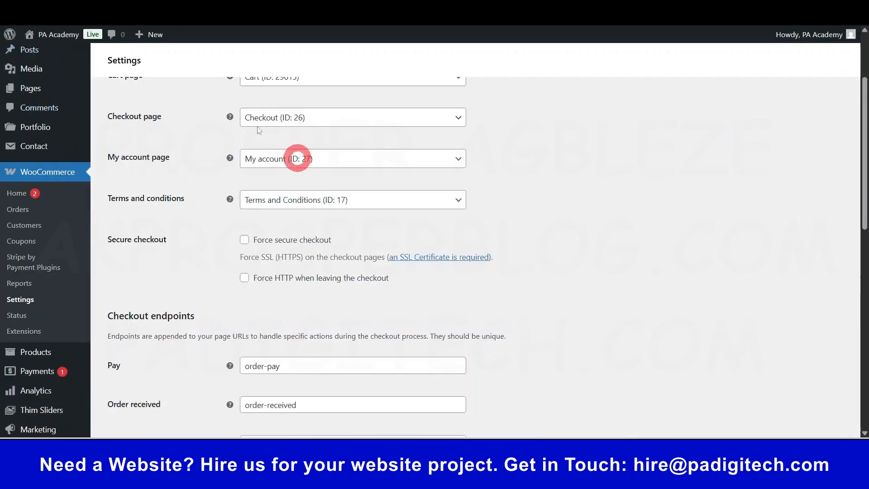
scroll(273, 171, "up", 1)
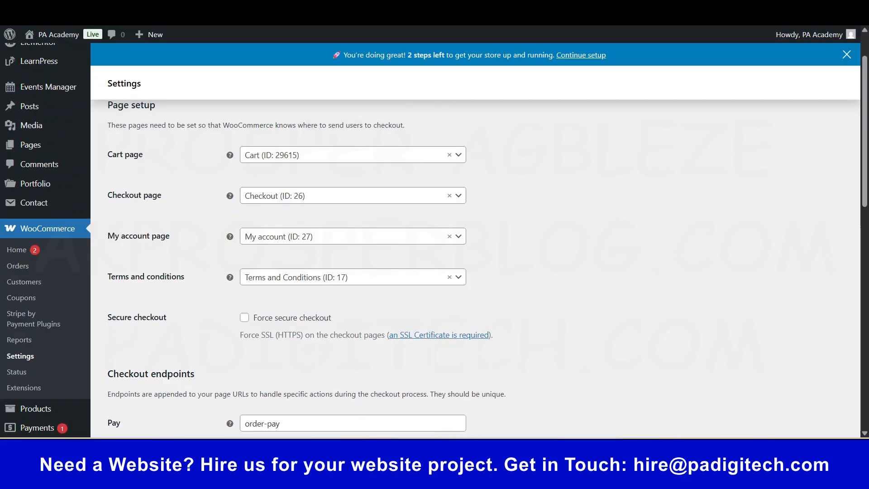
left_click(423, 450)
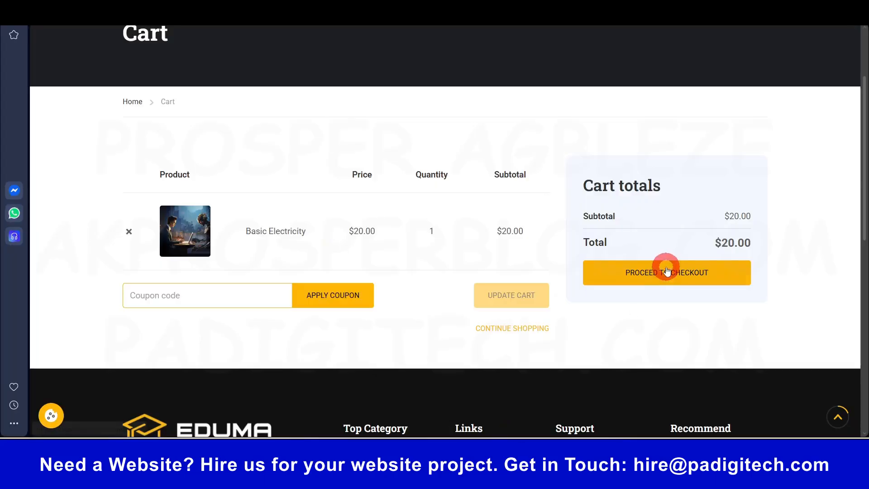
left_click(673, 276)
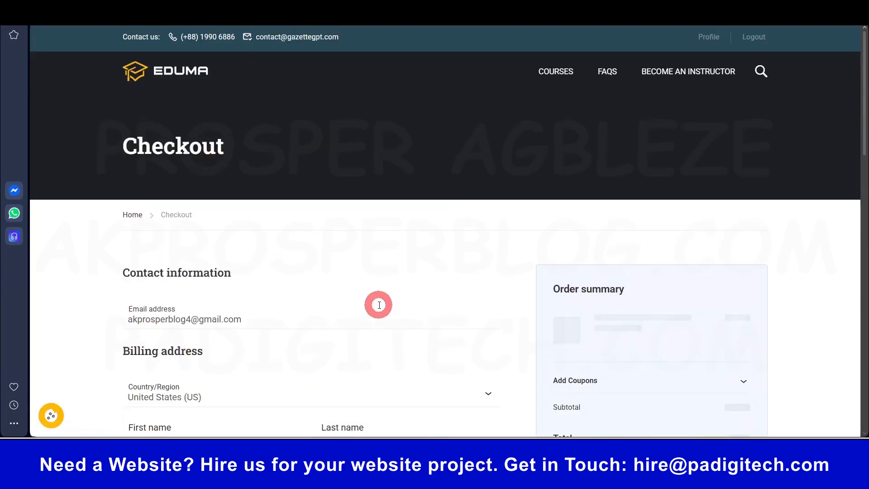
scroll(337, 229, "down", 5)
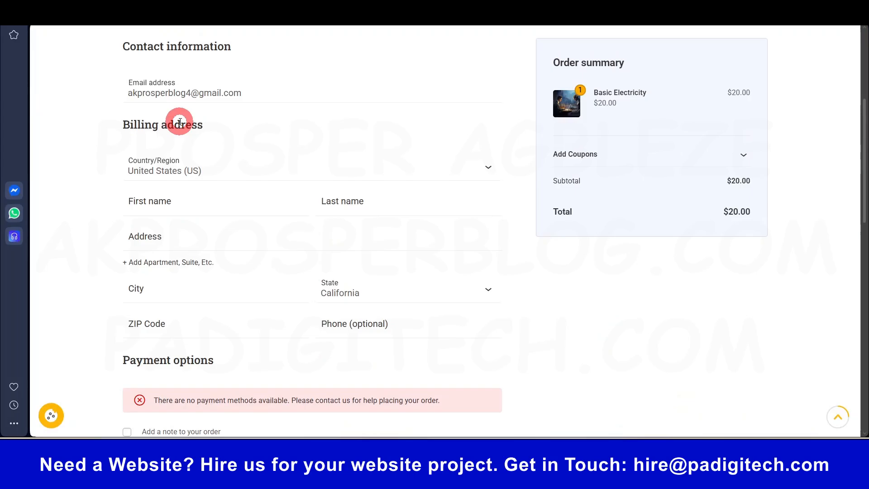
scroll(218, 277, "down", 4)
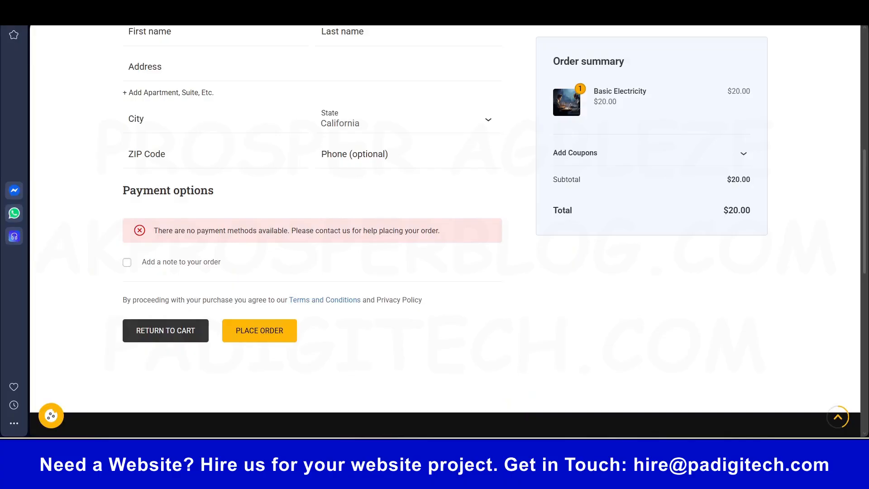
- Check the WooCommerce payment providers in the admin and open the Stripe by Payment Plugins API settings
mouse_move(448, 451)
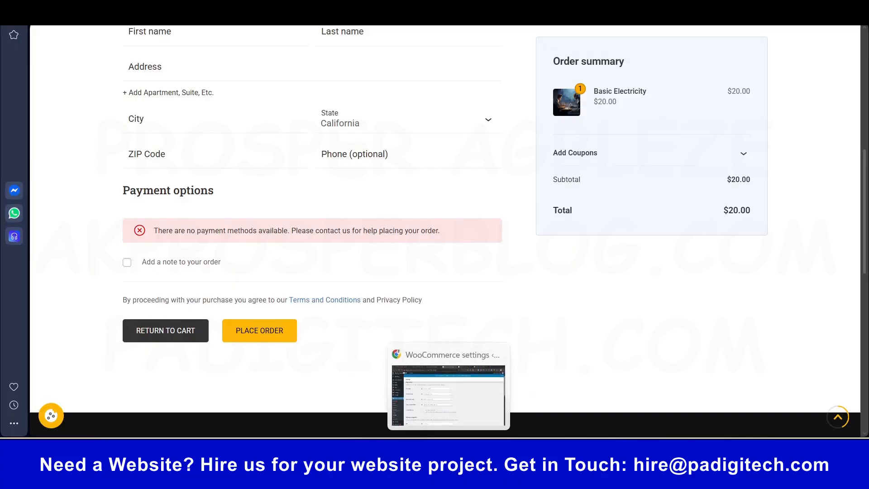
left_click(448, 393)
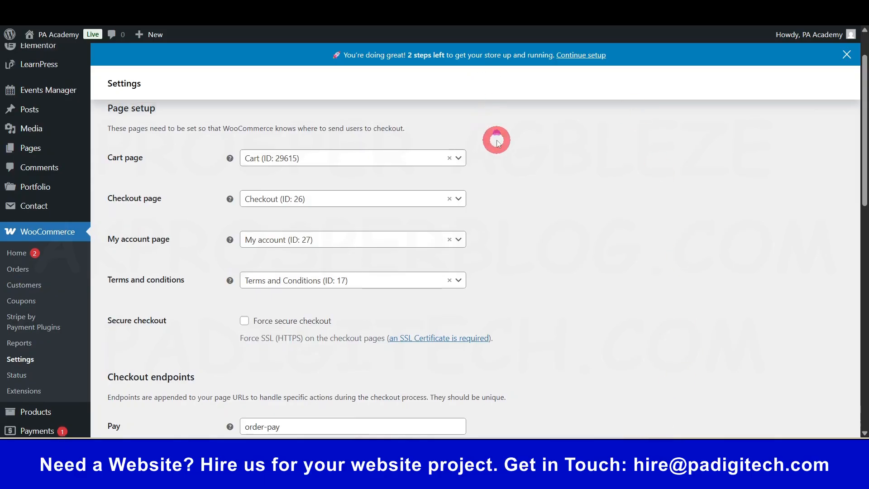
scroll(500, 139, "up", 1)
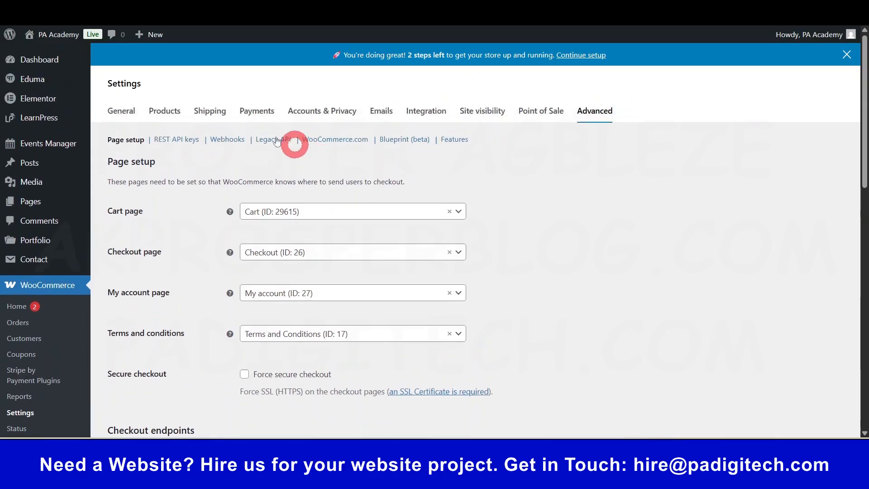
left_click(256, 113)
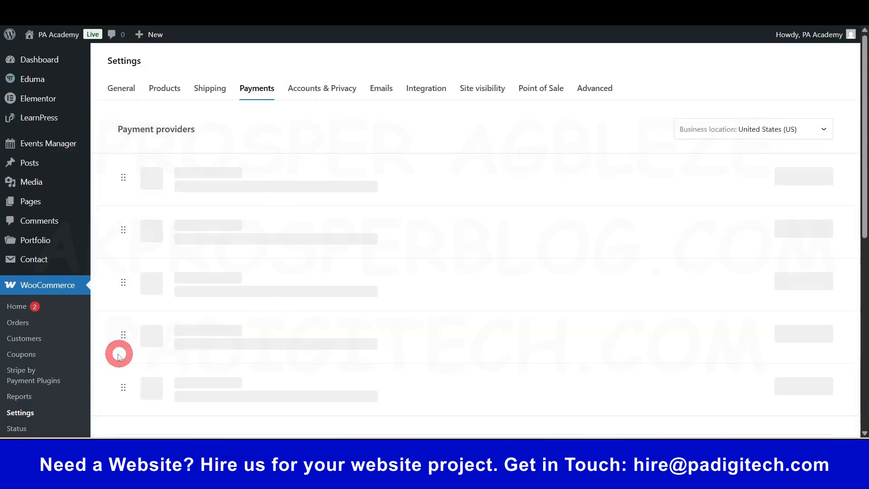
scroll(119, 356, "down", 2)
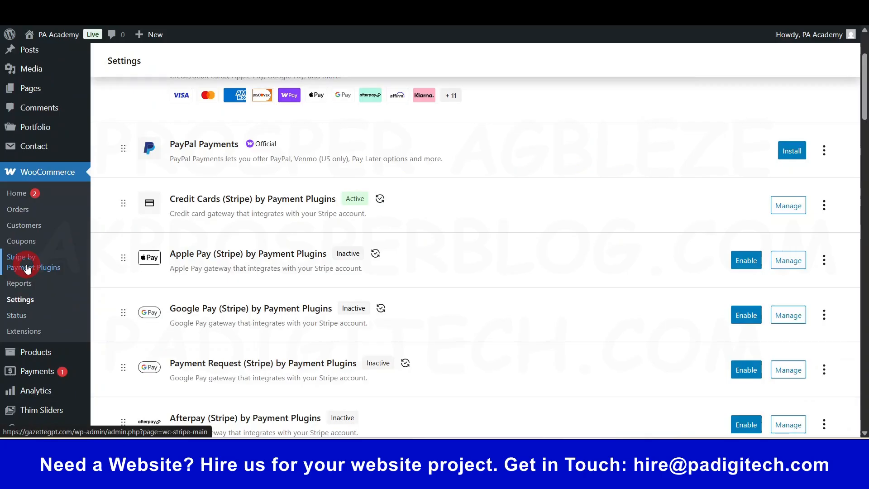
left_click(28, 267)
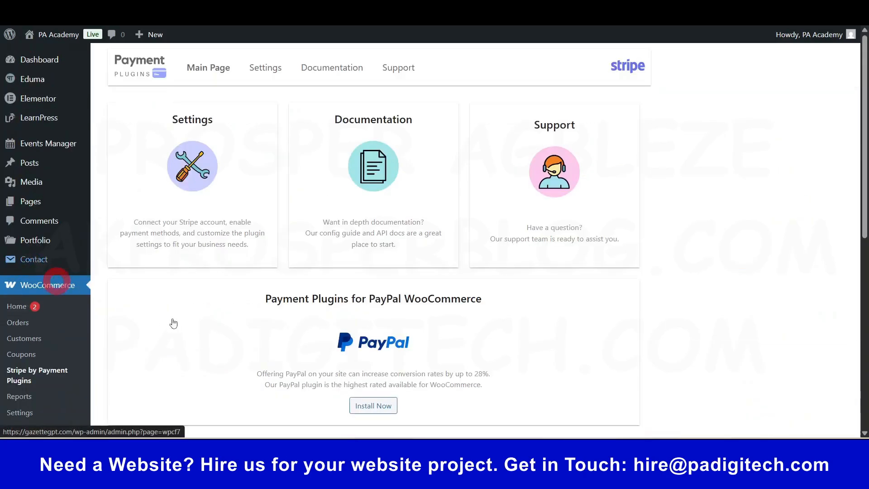
left_click(259, 68)
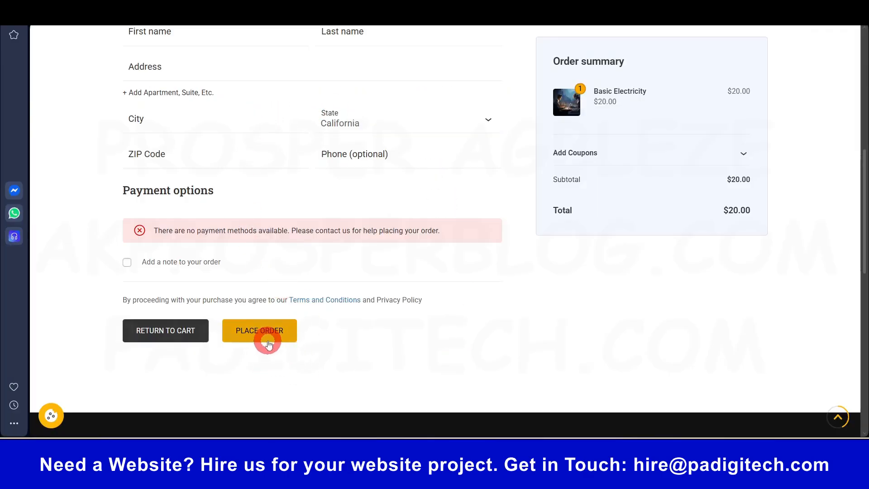
- Return to the student's checkout page, look over the order summary, and go to the site's homepage
scroll(618, 342, "up", 5)
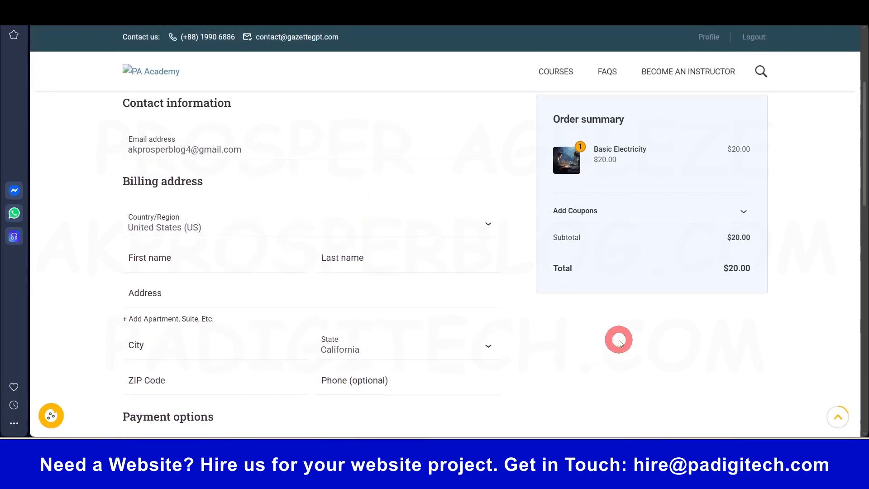
scroll(619, 341, "up", 4)
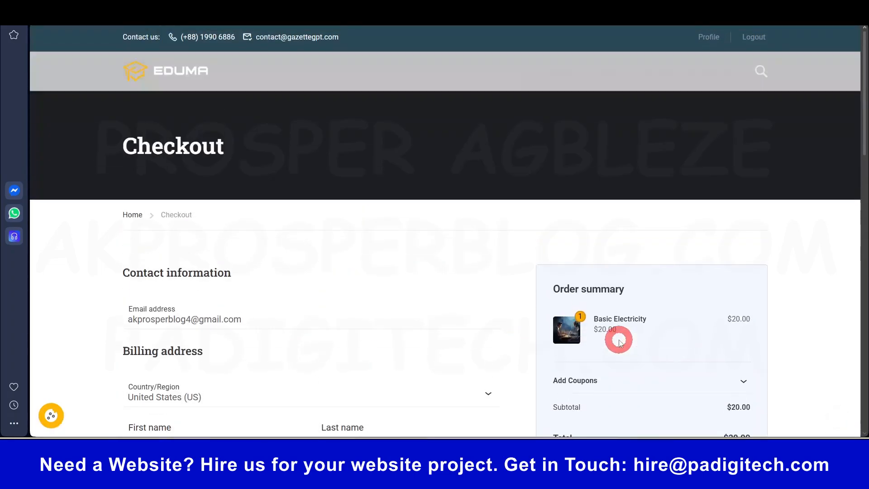
left_click(167, 69)
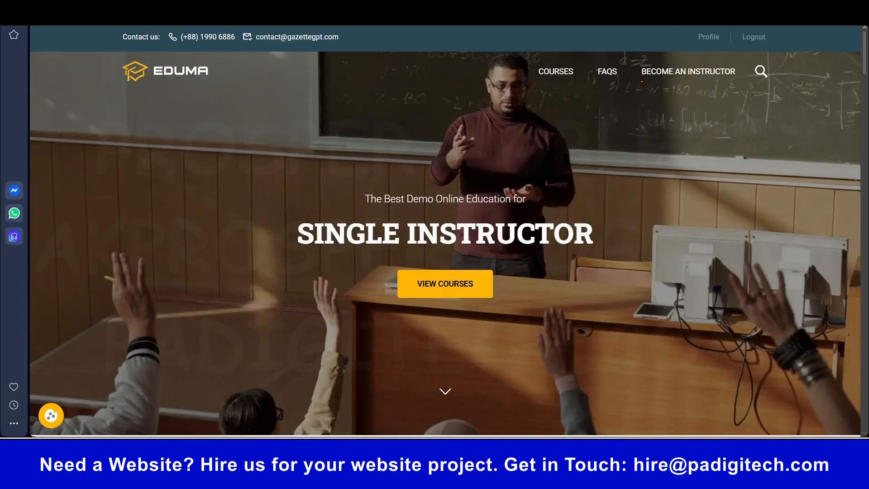
- Submit the Become a Teacher request from the Become an Instructor page, leaving the phone and message fields empty
left_click(686, 78)
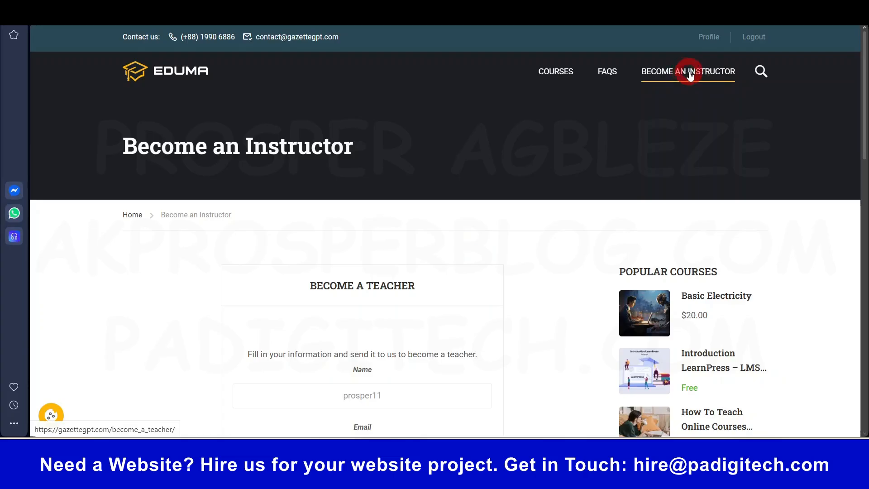
scroll(484, 320, "down", 4)
scroll(734, 95, "up", 4)
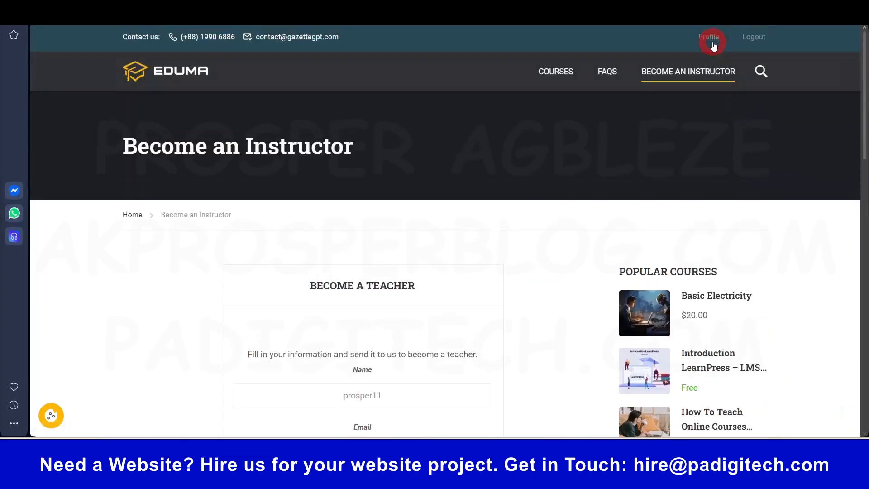
scroll(430, 290, "down", 4)
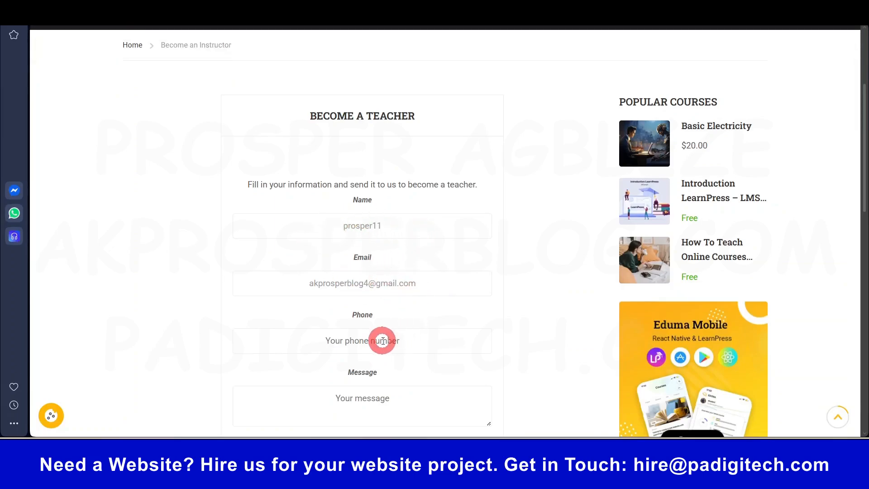
scroll(372, 290, "down", 3)
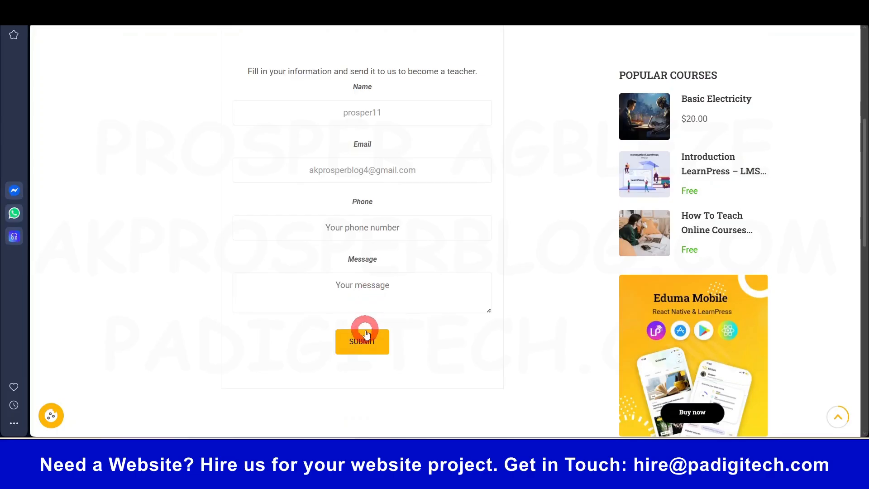
left_click(366, 347)
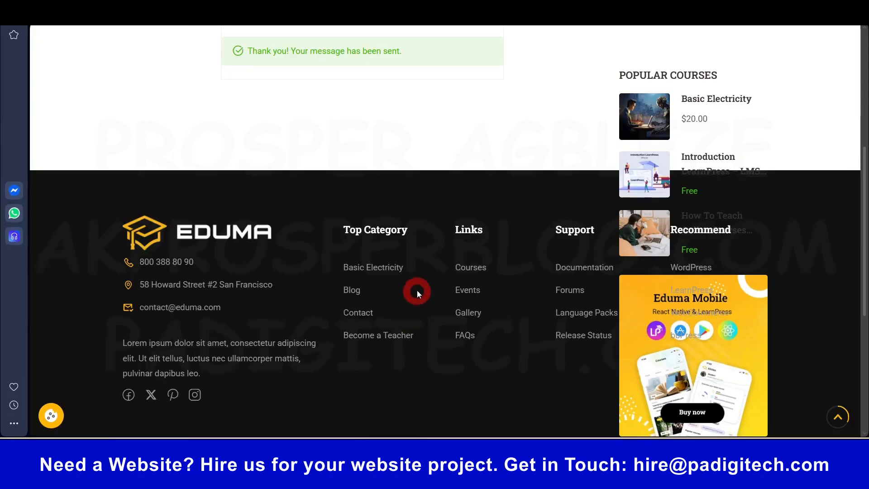
scroll(420, 198, "up", 3)
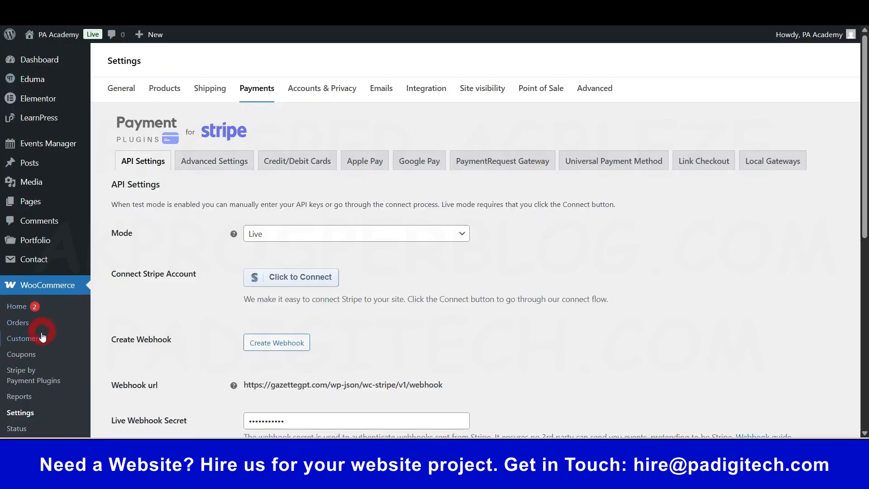
- Open the WordPress admin's Users list and review the pending instructor request with its Accept and Deny options
scroll(42, 337, "down", 4)
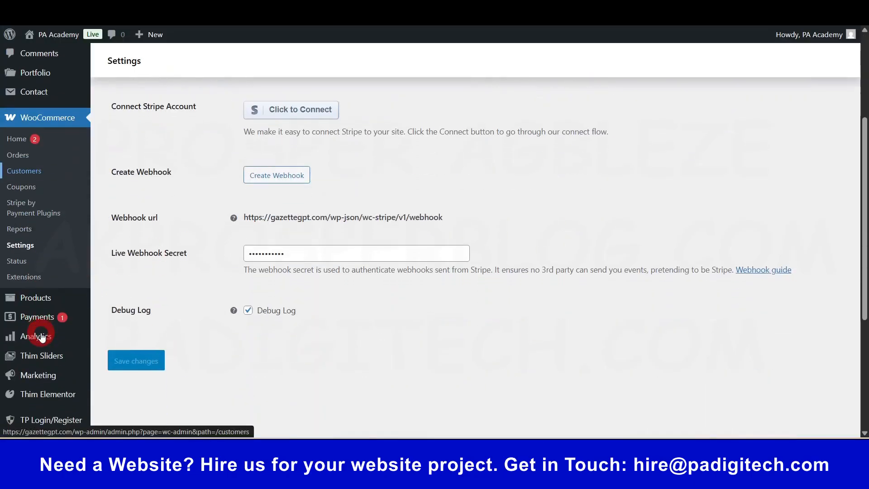
scroll(40, 272, "down", 5)
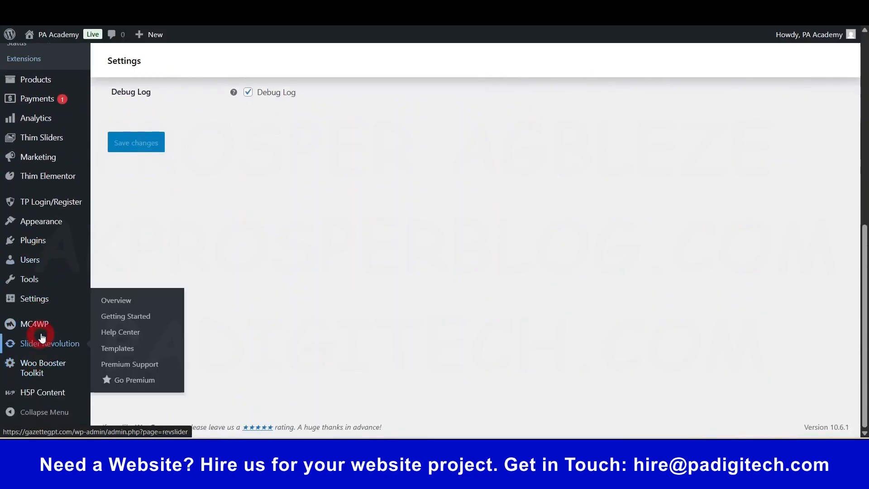
left_click(38, 260)
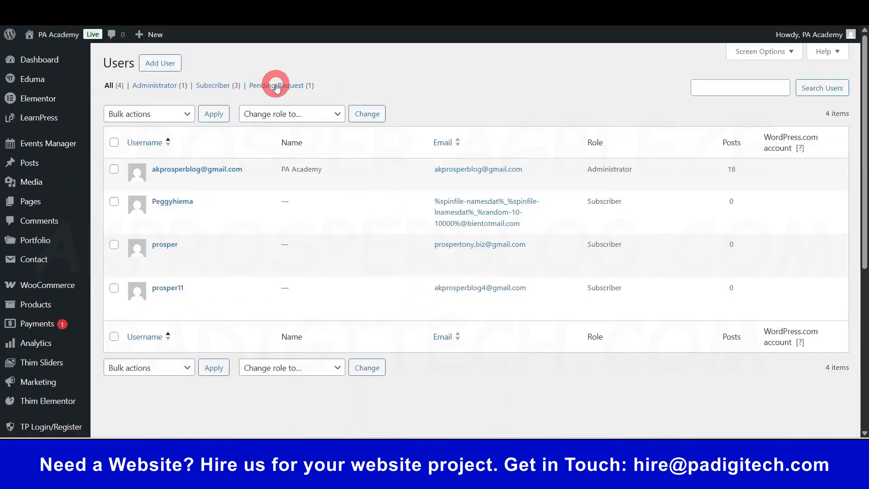
left_click(285, 86)
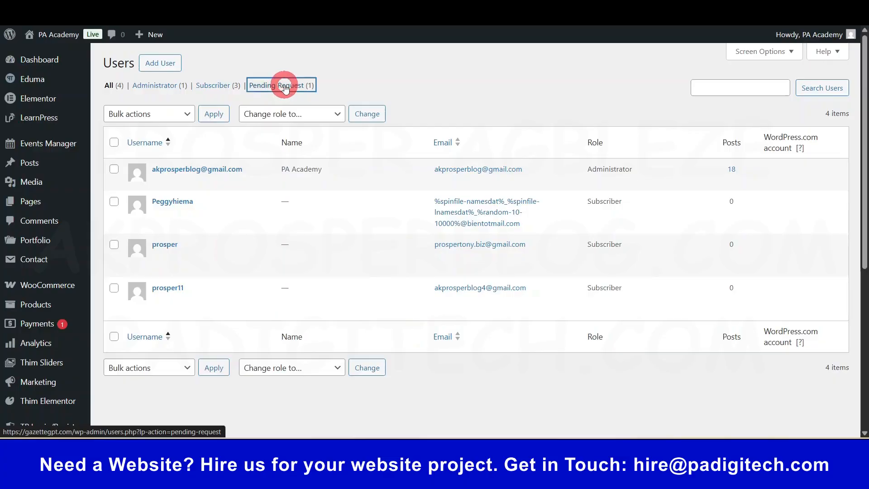
mouse_move(171, 174)
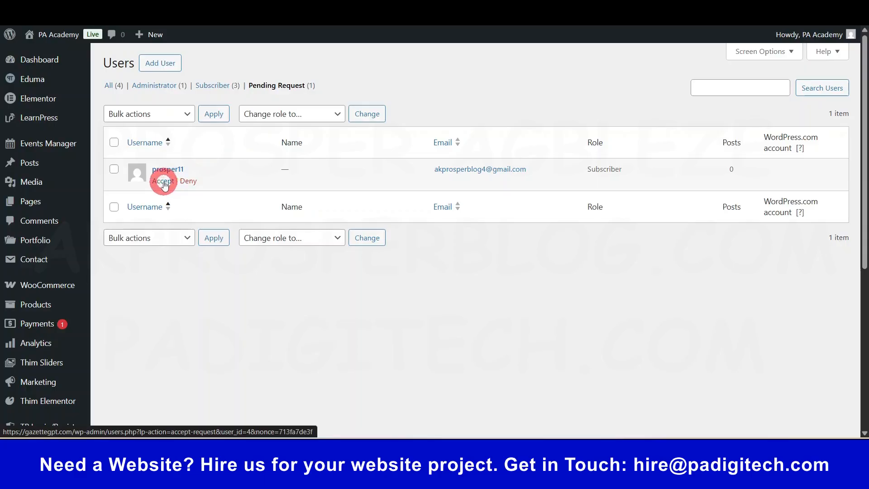
left_click(164, 183)
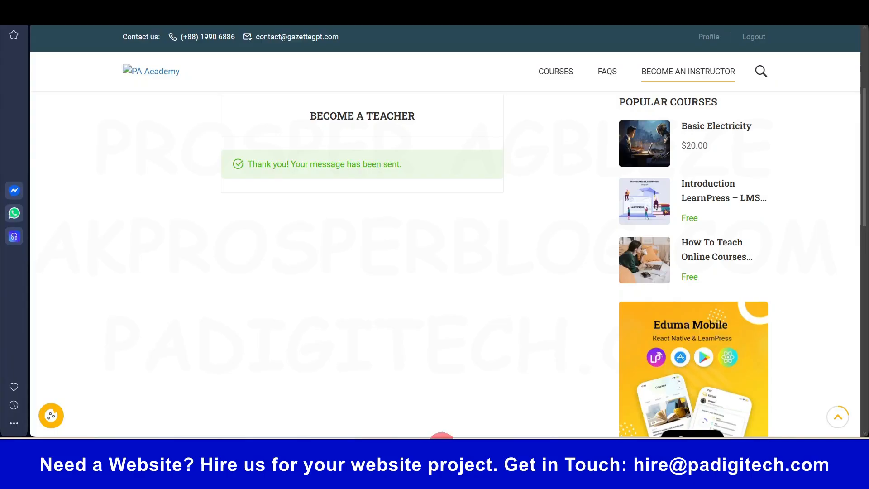
scroll(553, 379, "up", 4)
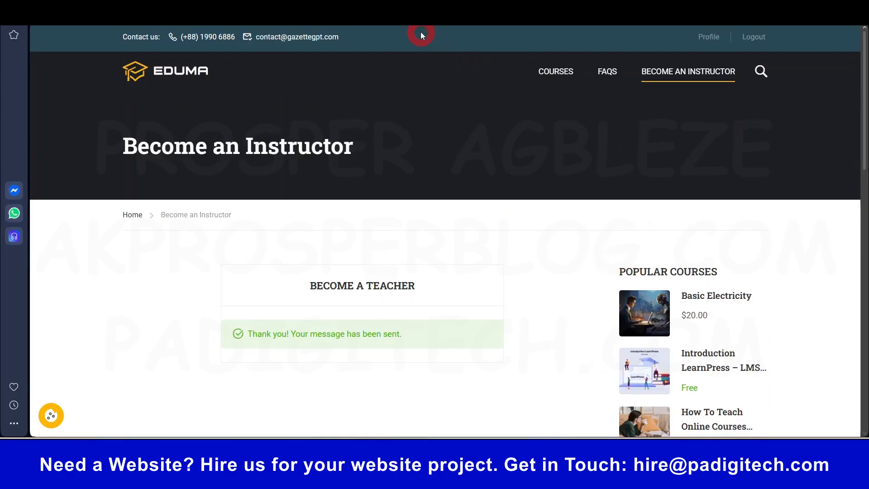
key("ctrl+t")
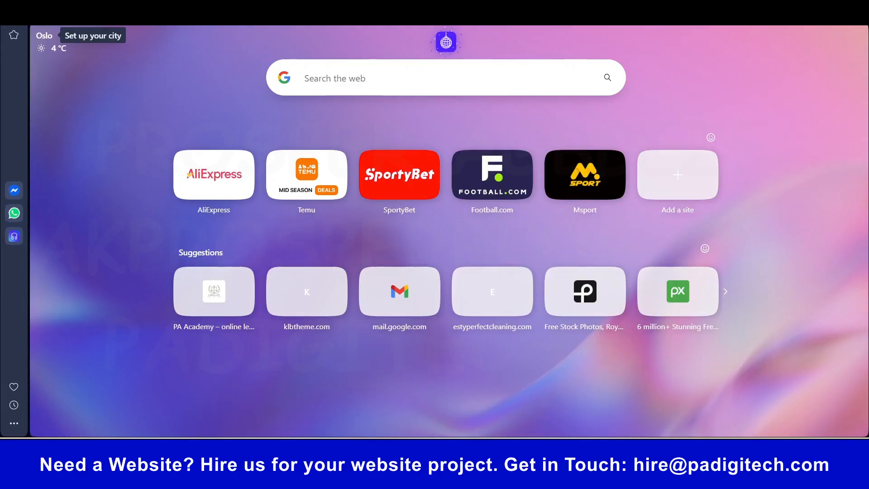
key("ctrl+w")
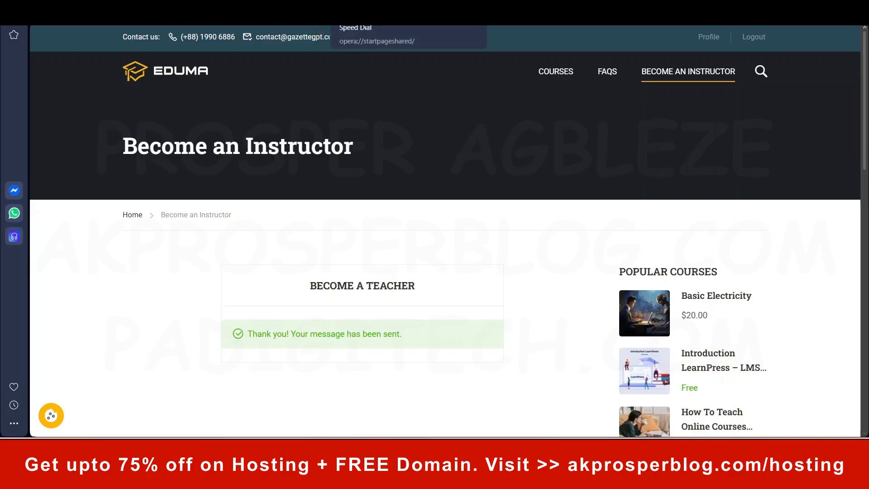
- Visit the live site from the WordPress admin's Pages screen and review the homepage down to the Popular Courses section
left_click(448, 477)
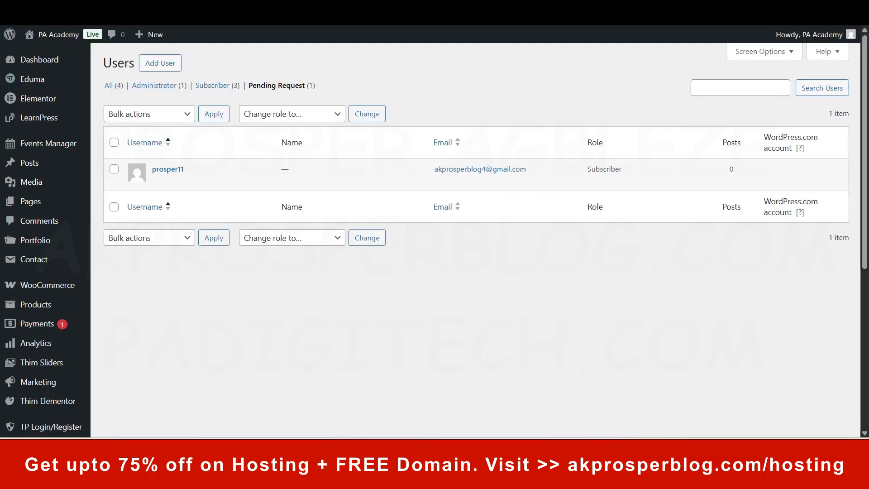
left_click(515, 314)
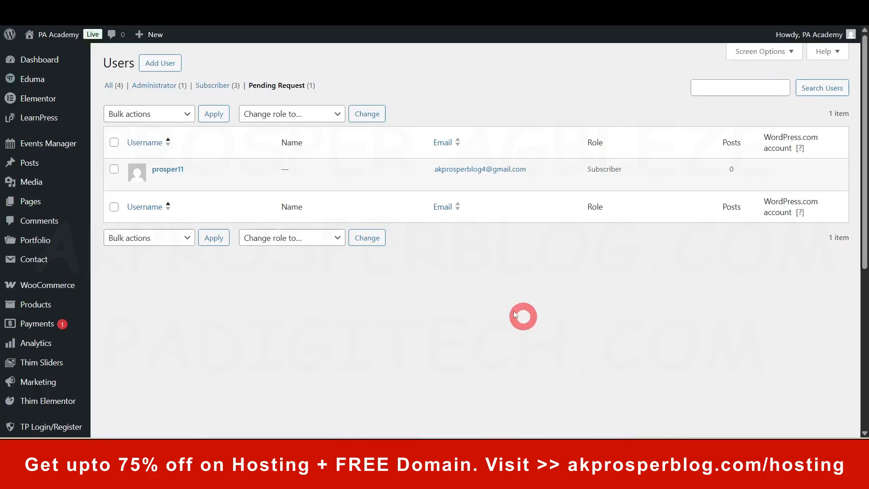
left_click(399, 10)
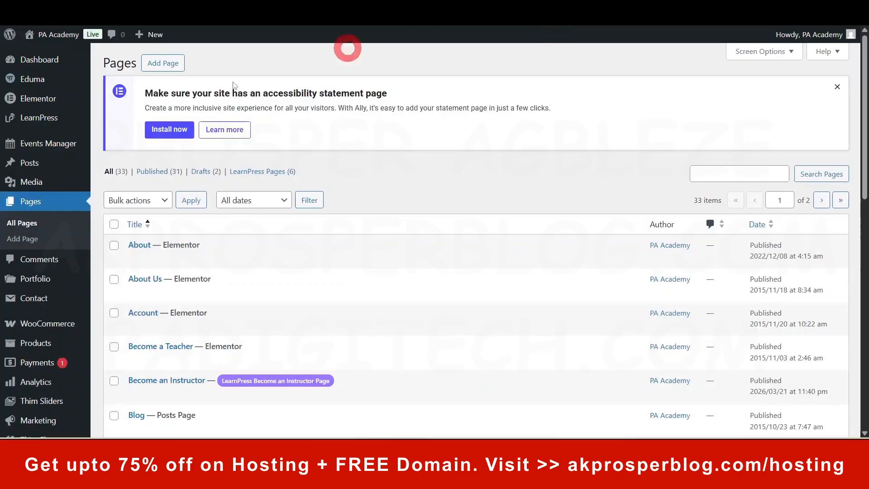
mouse_move(57, 41)
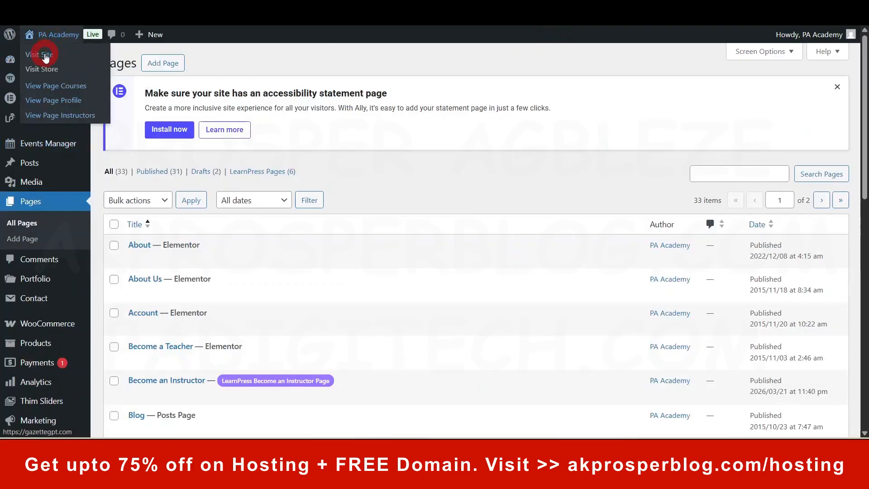
left_click(44, 53)
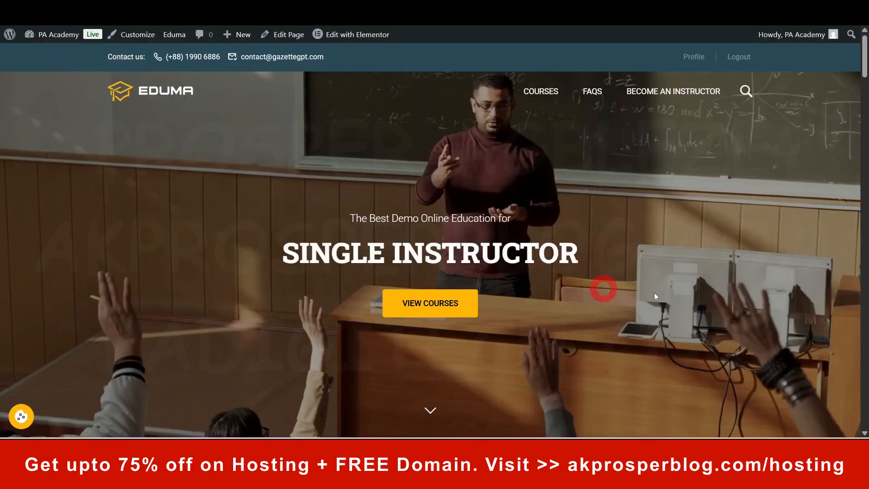
scroll(864, 58, "down", 2)
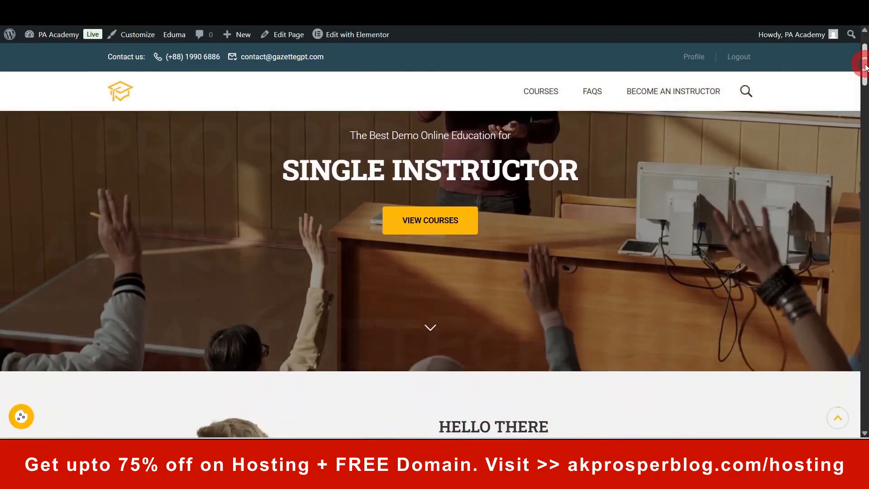
scroll(864, 50, "up", 2)
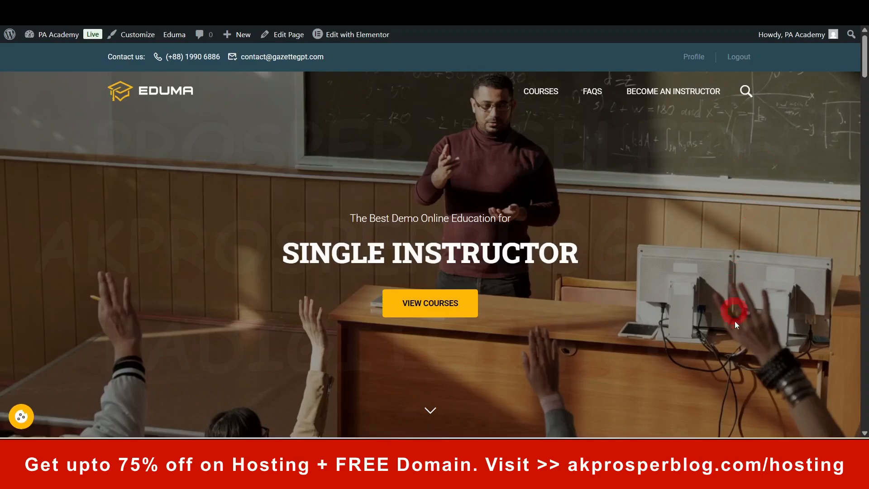
scroll(735, 344, "down", 15)
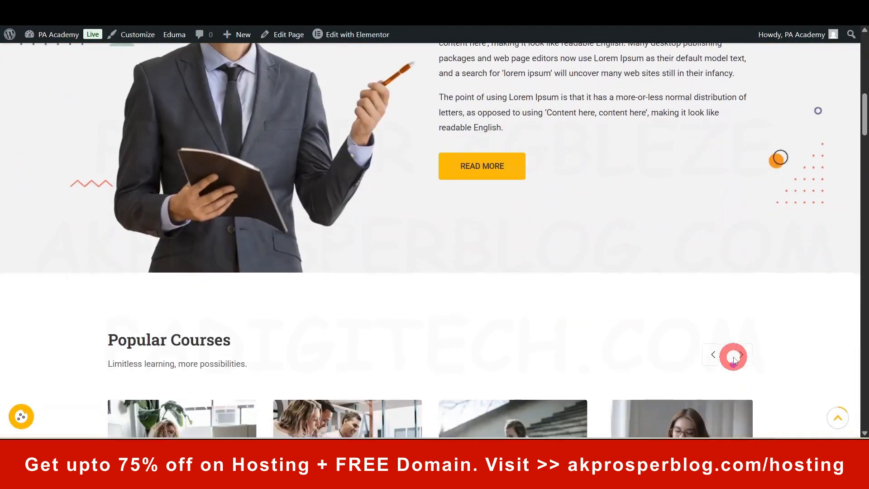